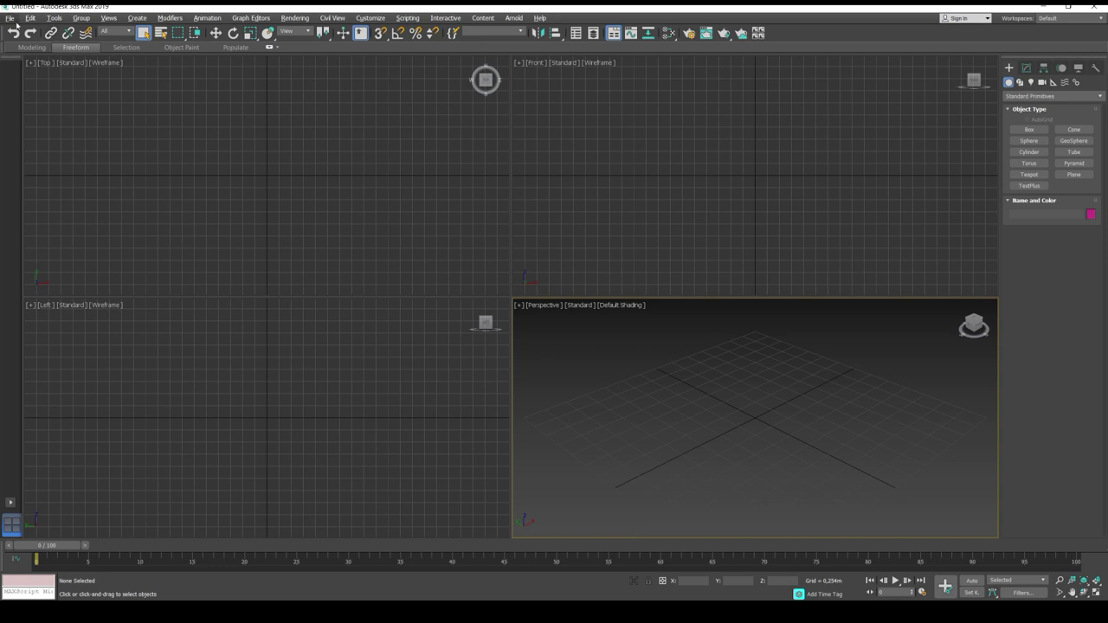
Import the fern scan pap1_.obj from the augalai\pap1 folder, keeping the offered OBJ import options
click(11, 19)
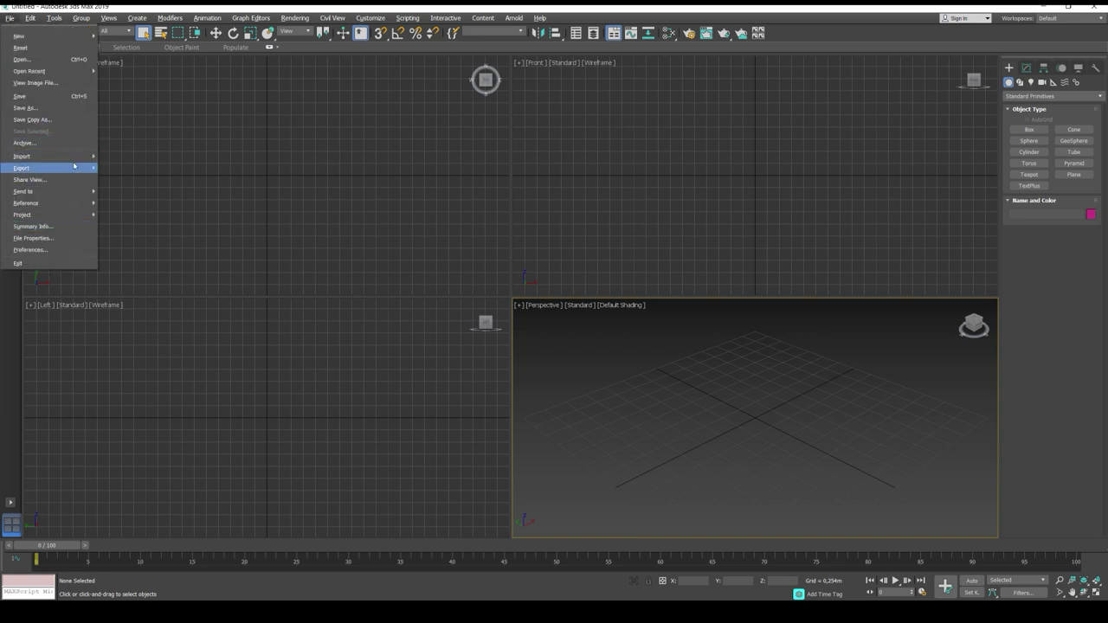
mouse_move(74, 161)
click(125, 162)
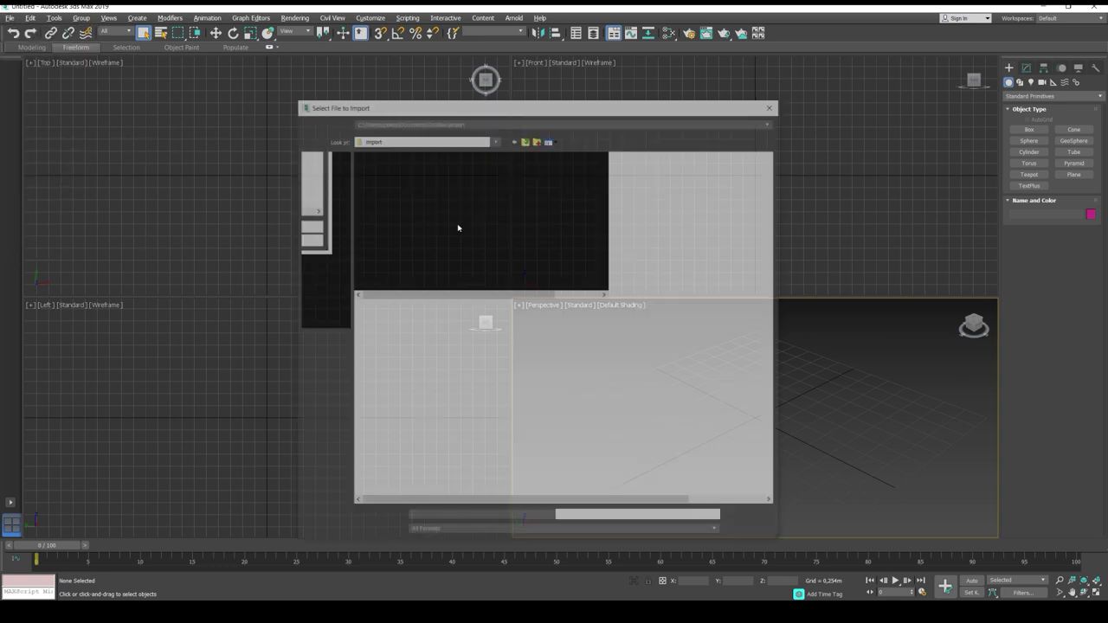
click(491, 123)
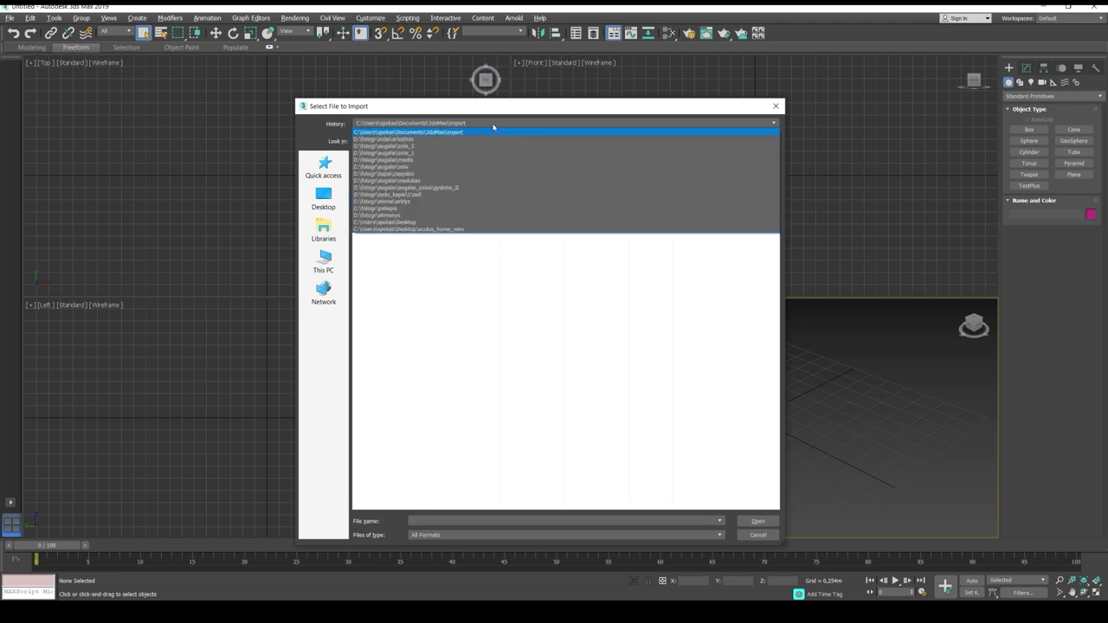
click(486, 145)
click(526, 141)
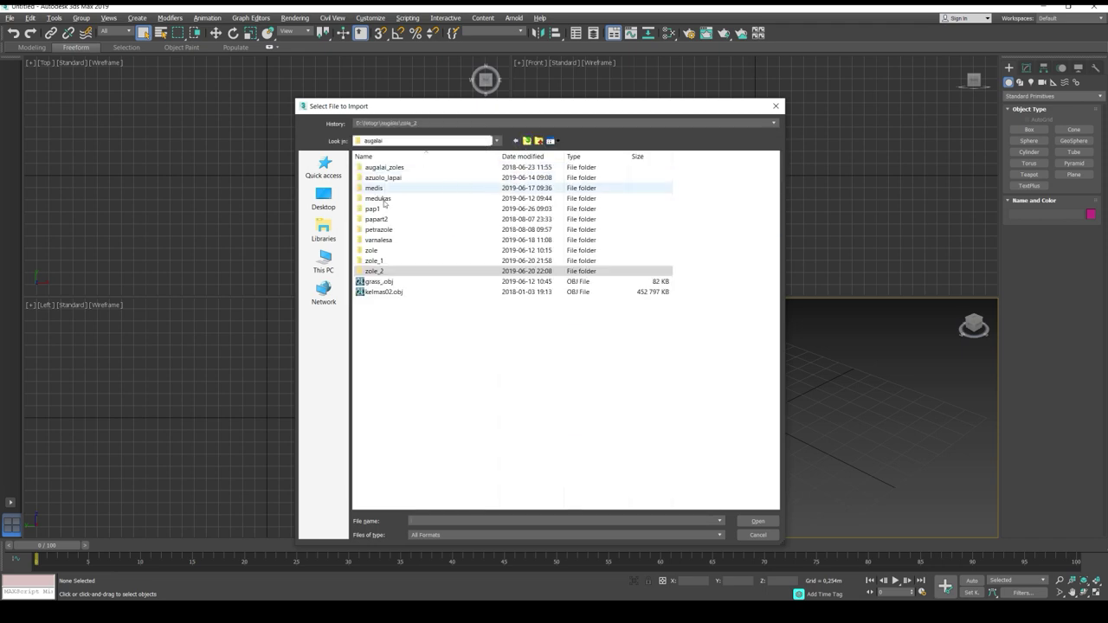
double_click(385, 210)
click(388, 183)
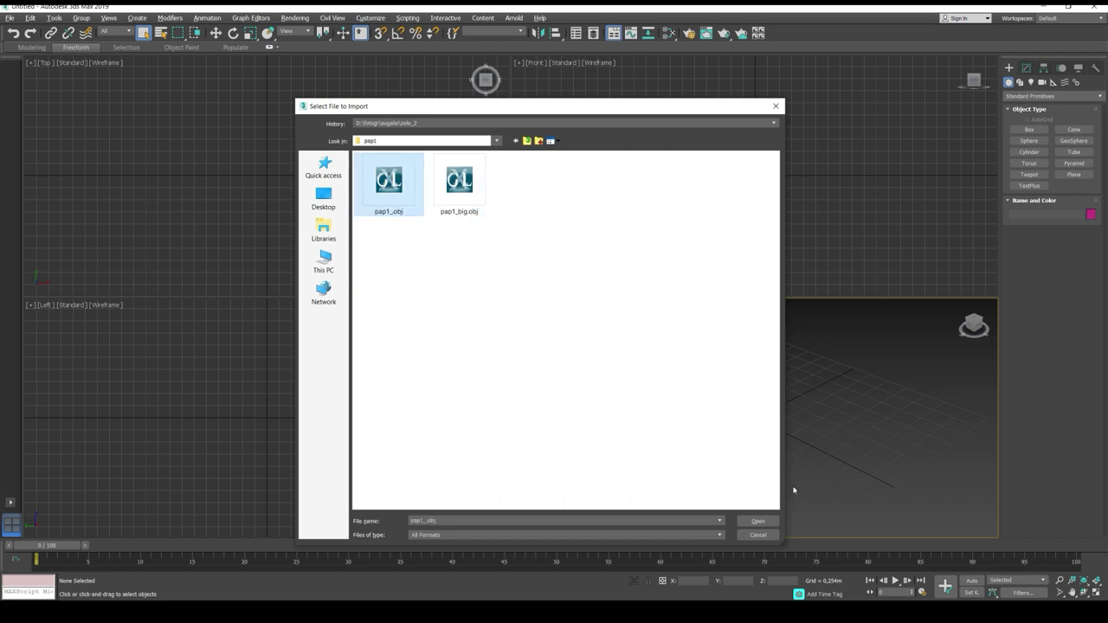
click(756, 521)
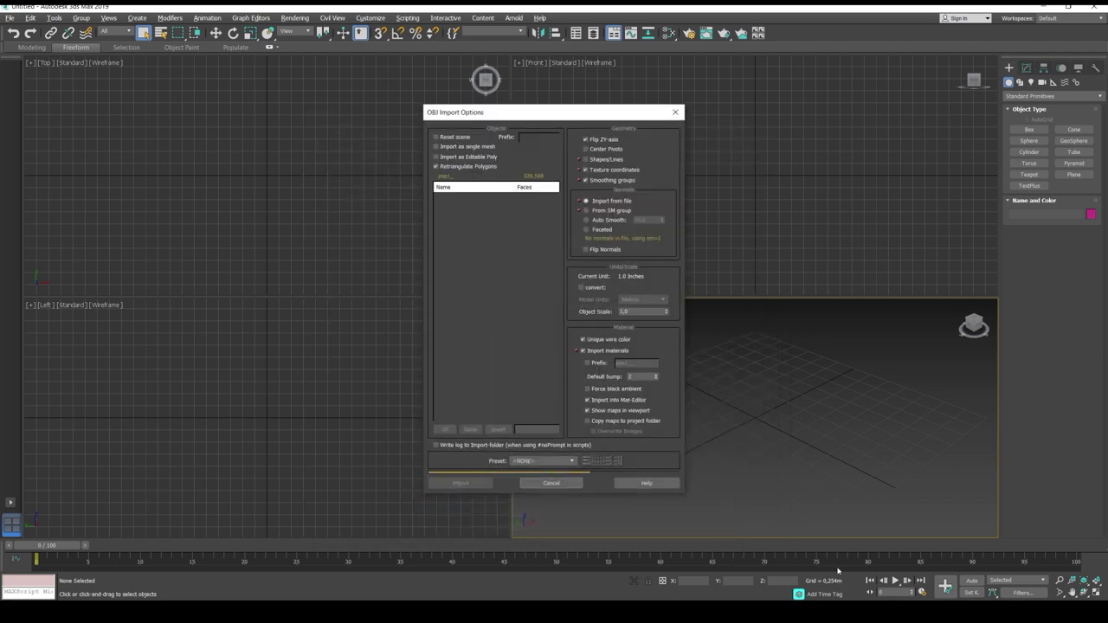
click(460, 483)
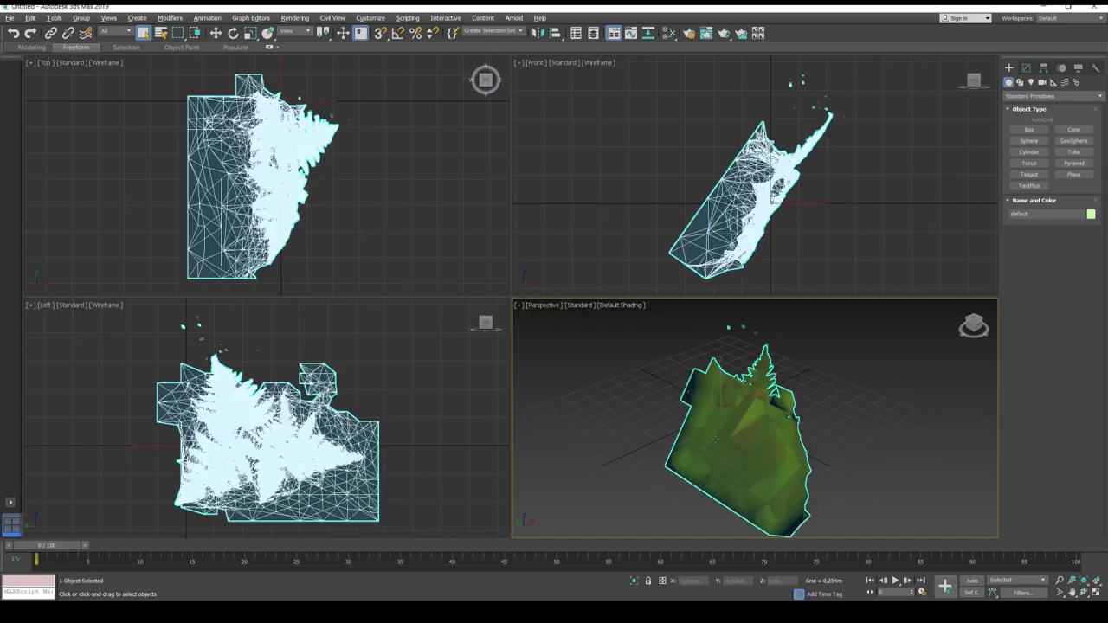
Rotate the imported scan about -123 degrees around Y so it lies flat, and scale it uniformly to about 365 percent
click(233, 33)
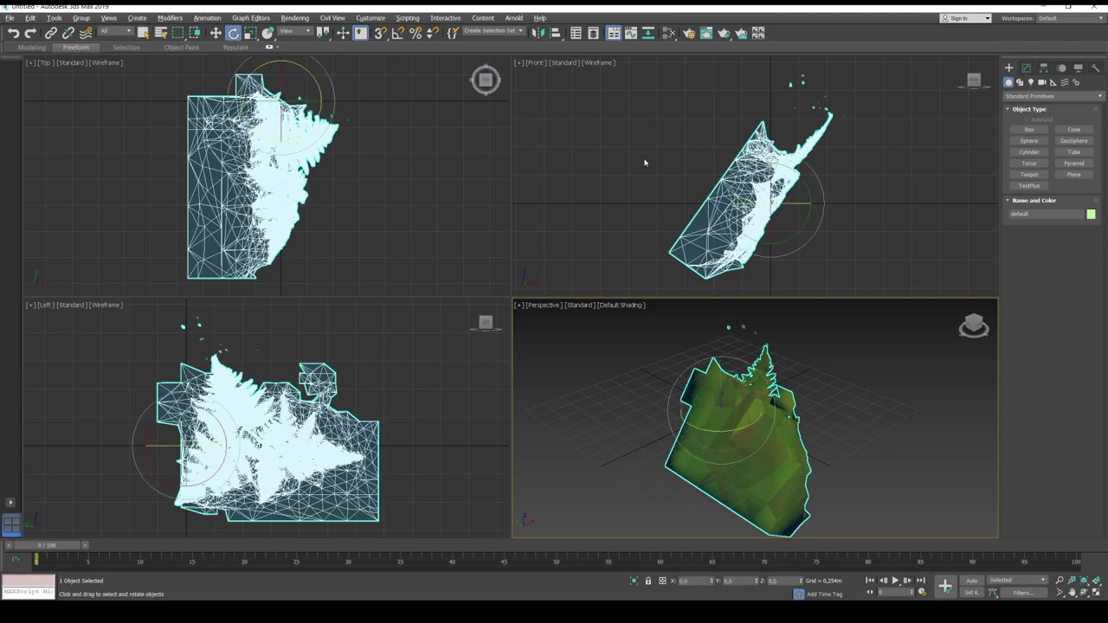
click(768, 173)
drag(807, 187, 704, 118)
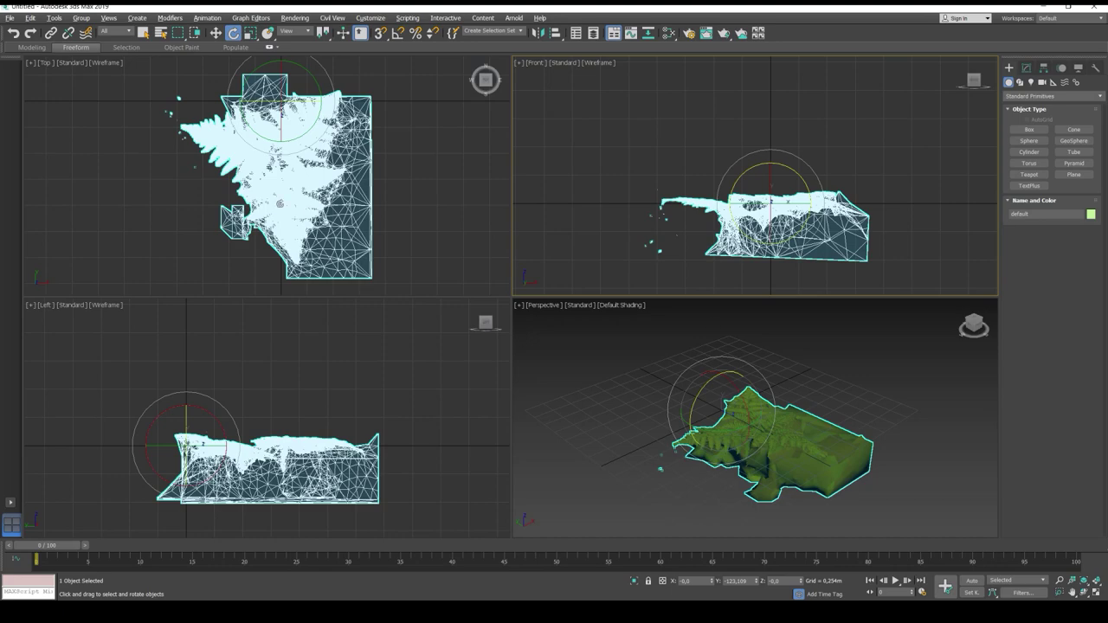
click(250, 33)
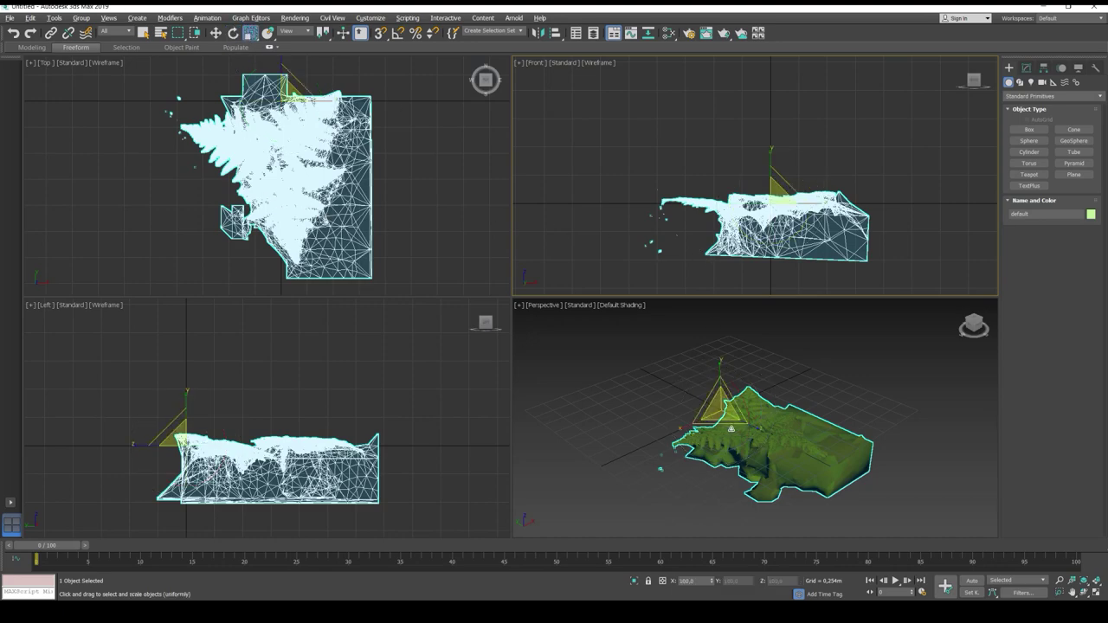
drag(729, 409, 559, 363)
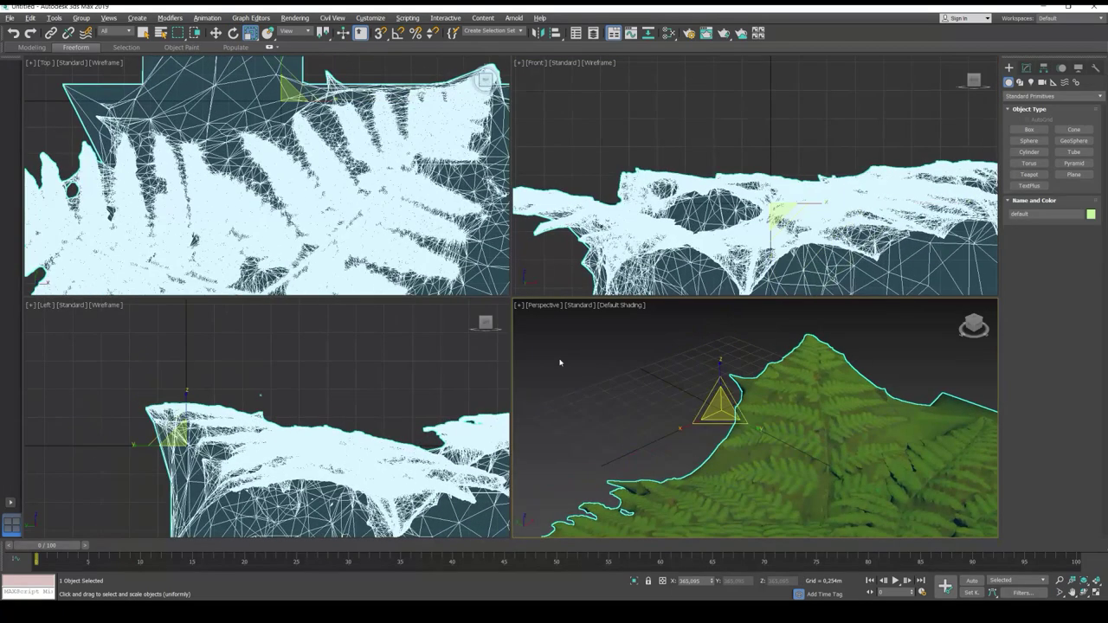
Move the enlarged scan to about 3.278 m in Y and raise it to about 0.543 m in Z
right_click(718, 398)
click(753, 410)
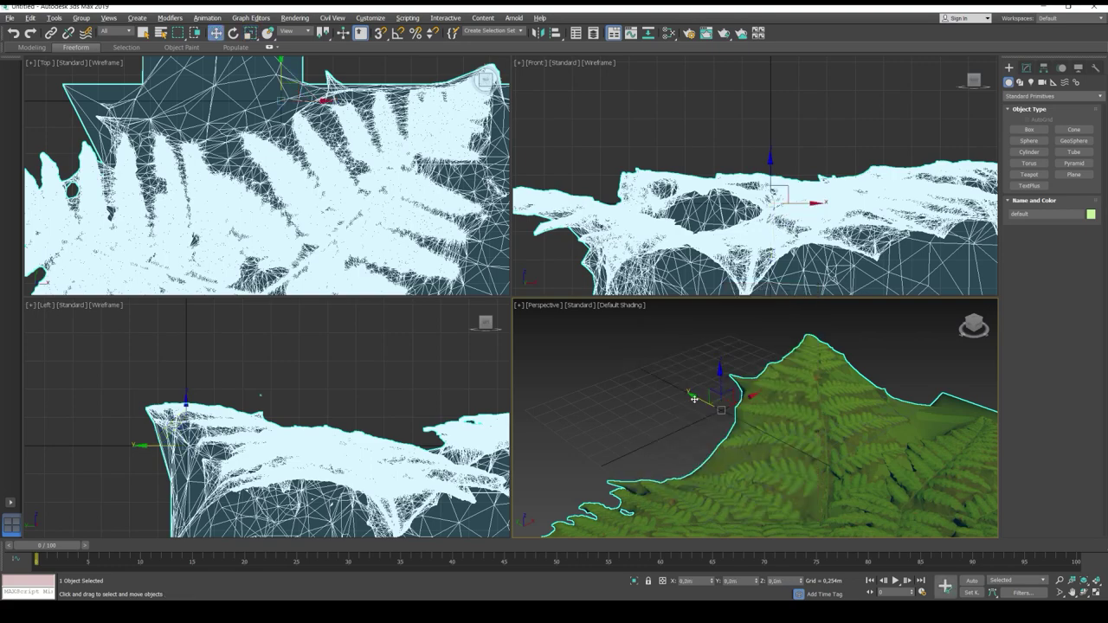
drag(695, 398, 664, 405)
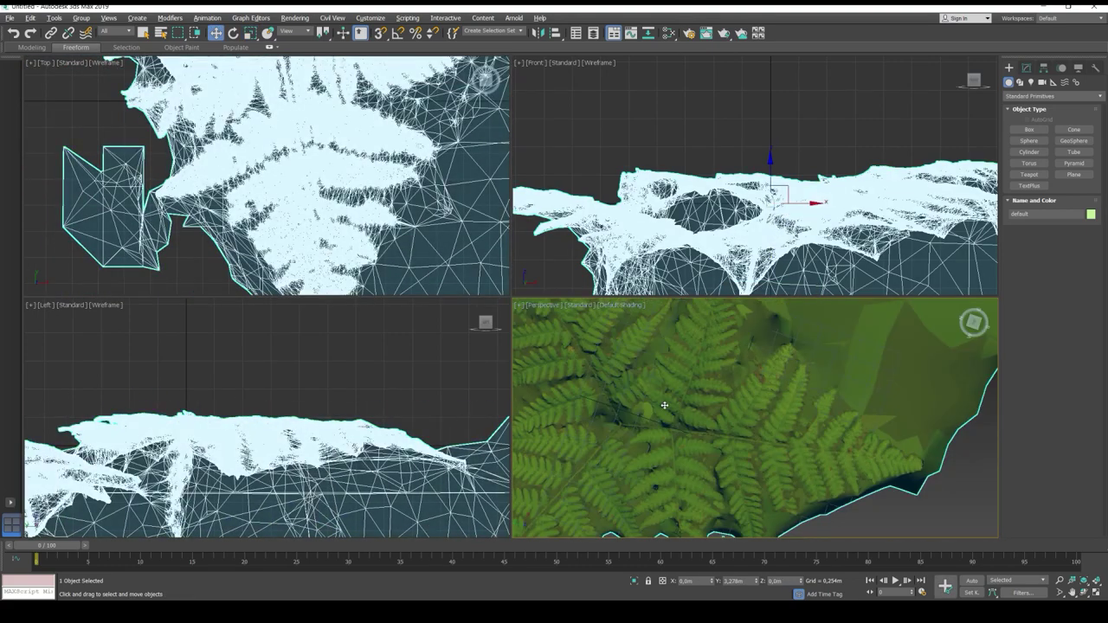
scroll(669, 416, down, 5)
alt+middle_drag(645, 420, 715, 426)
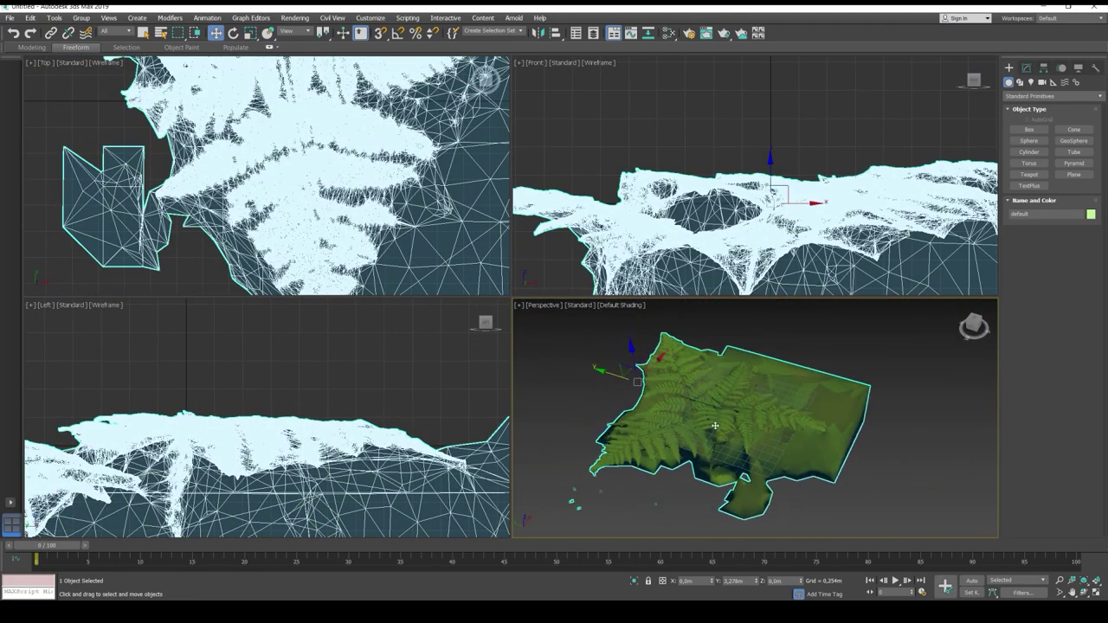
drag(633, 356, 633, 340)
alt+middle_drag(724, 397, 733, 380)
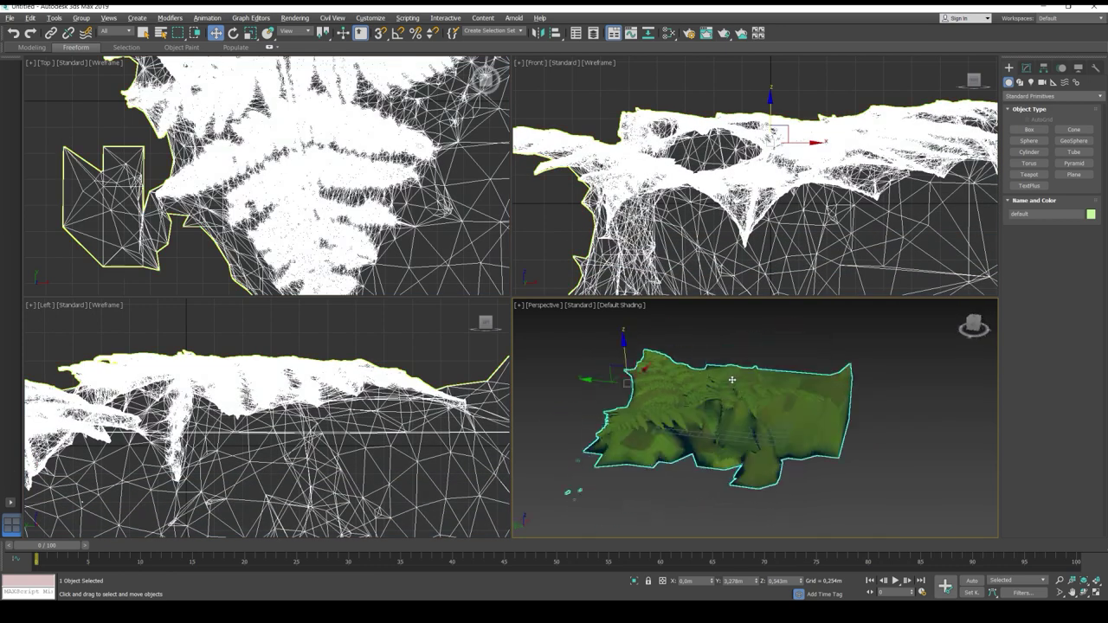
Start a scene export with gw::OBJ-Exporter (*.OBJ) as the file type
click(9, 18)
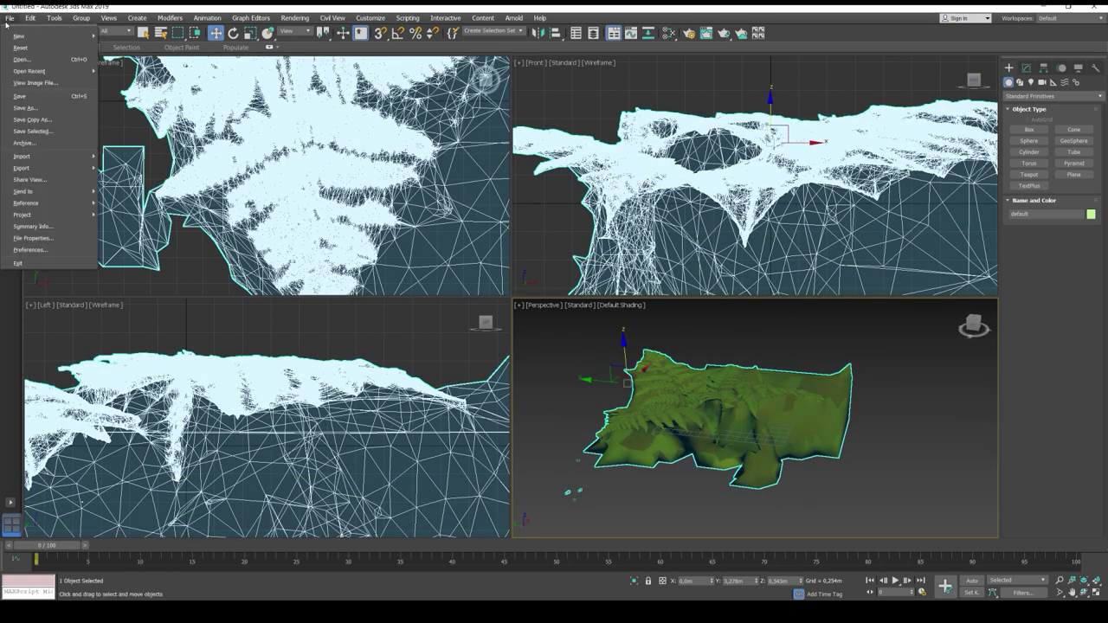
mouse_move(73, 169)
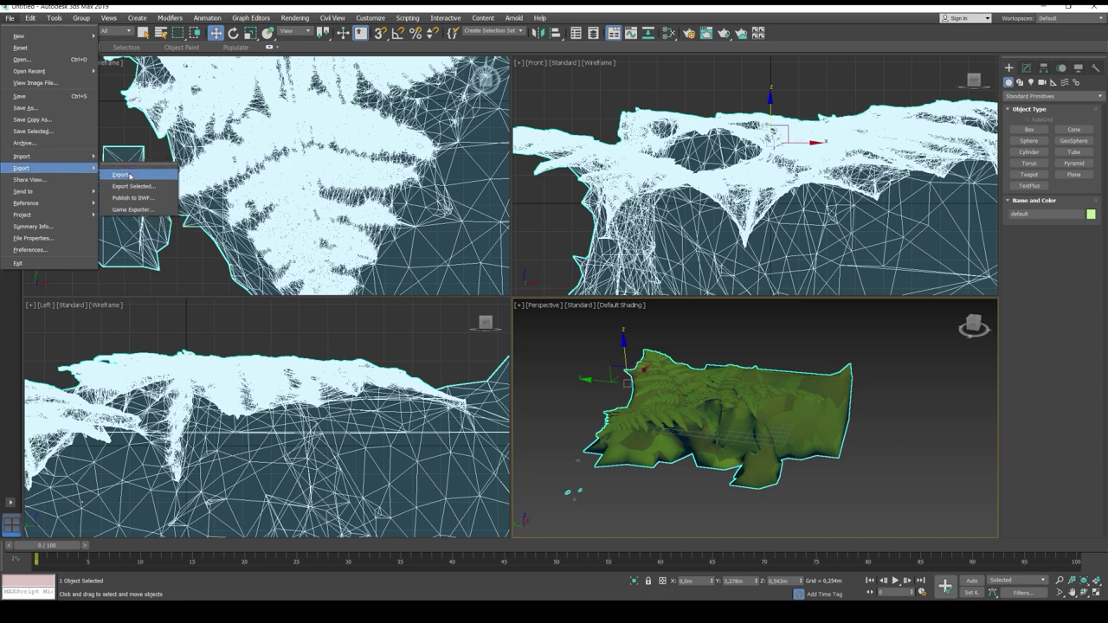
click(124, 175)
click(451, 535)
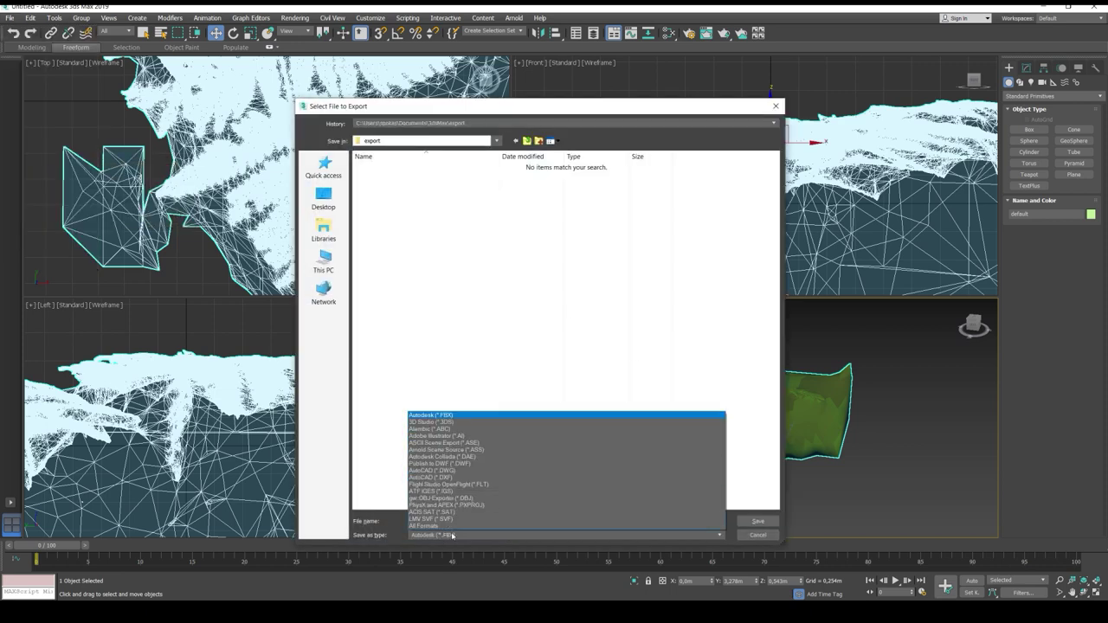
click(458, 499)
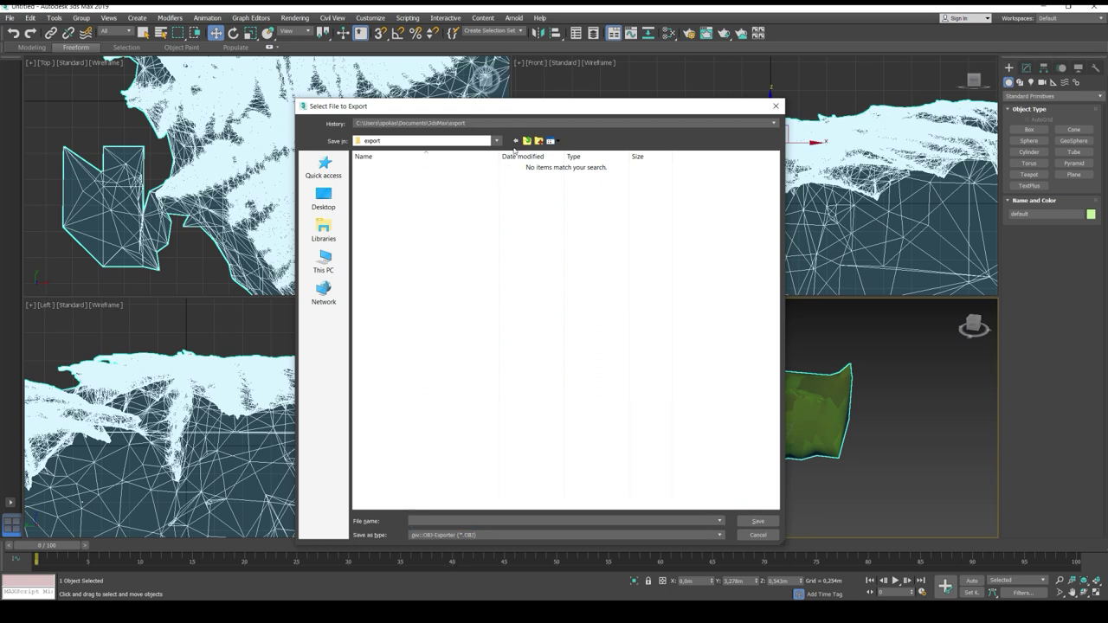
Export the scan over the existing pap1_big.obj in D:\fotogr\augalai\pap1, using the Maya preset with its current OBJ options
click(528, 142)
click(508, 124)
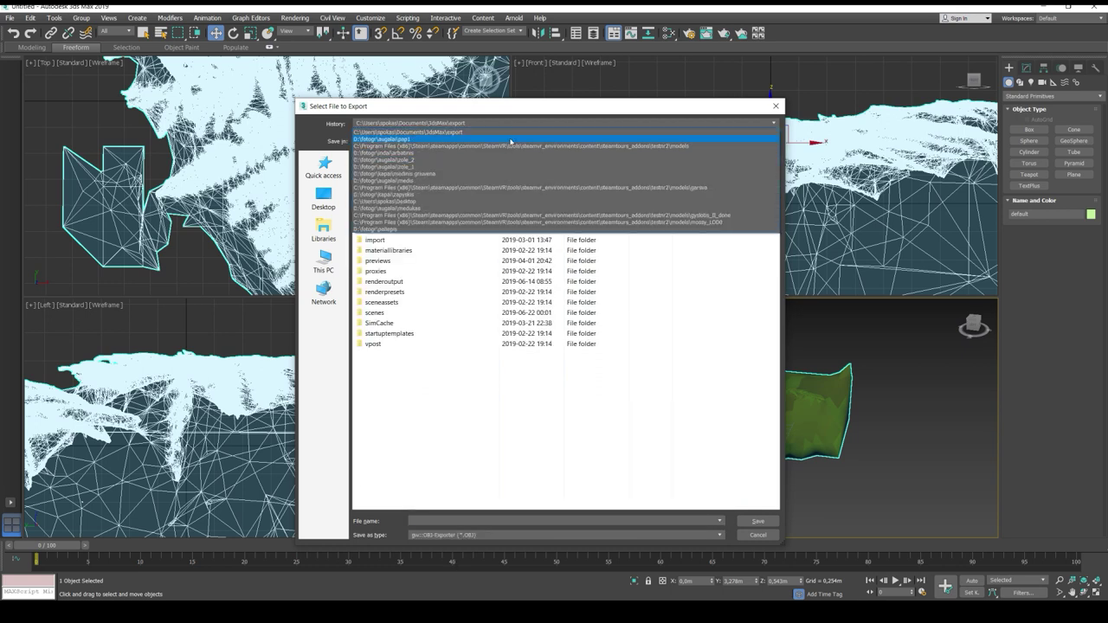
click(511, 141)
click(459, 183)
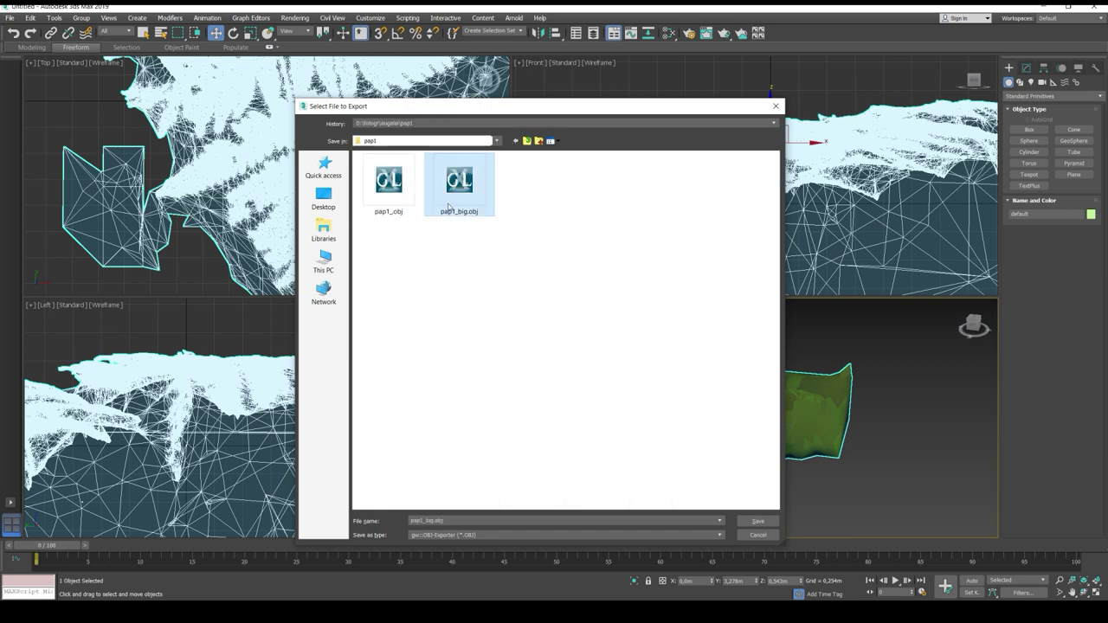
click(767, 523)
click(590, 346)
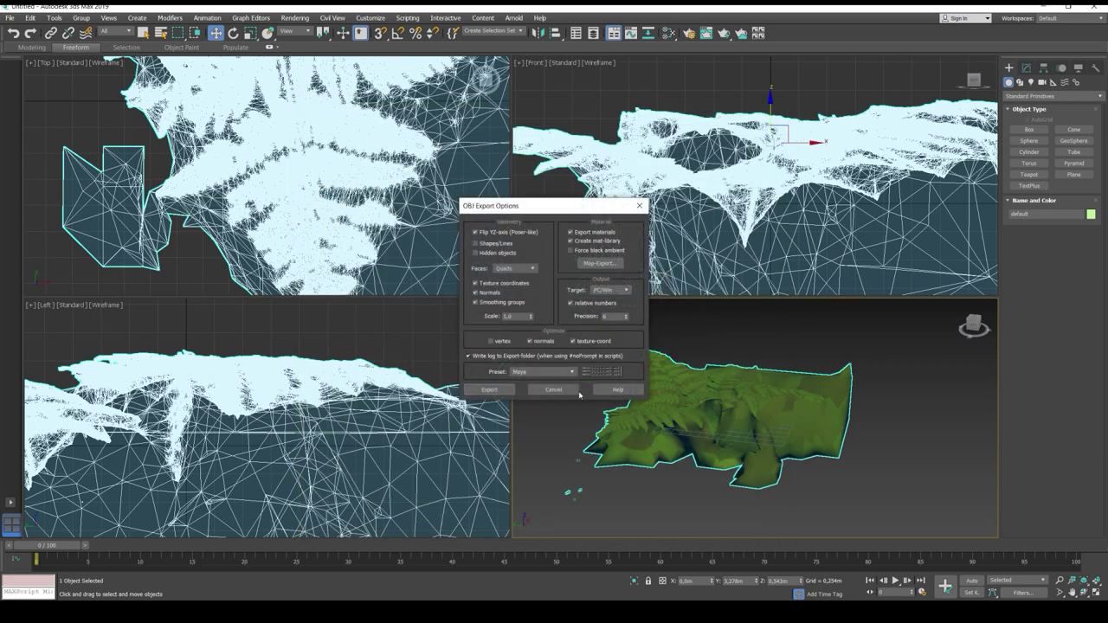
click(489, 390)
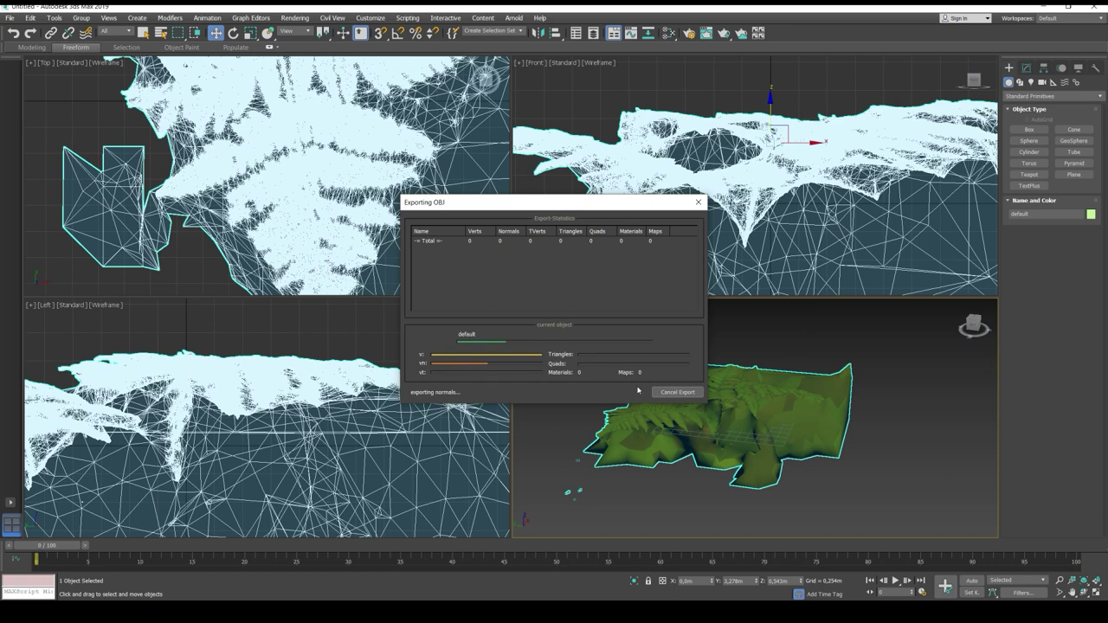
Find and launch 3D-Coat(GL) while the OBJ export runs
key(super)
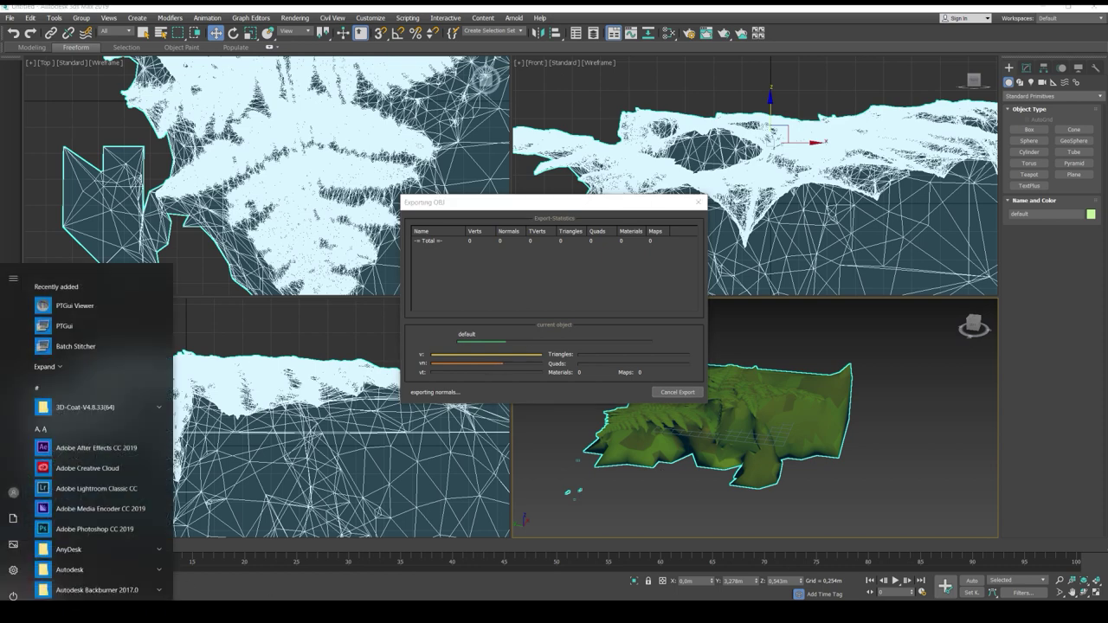
text(coat)
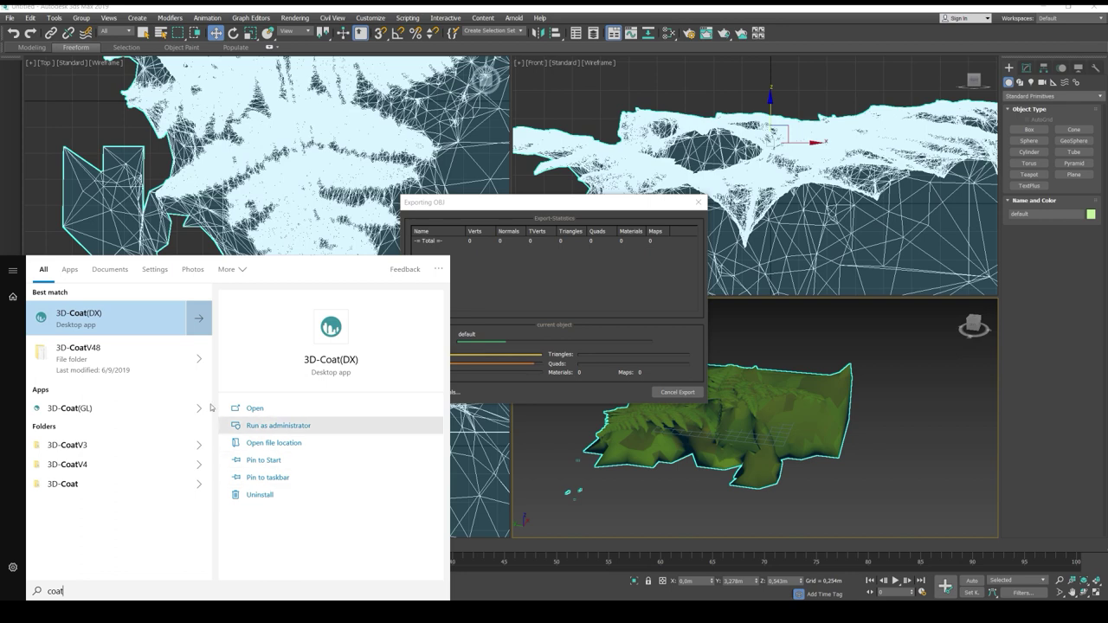
click(130, 407)
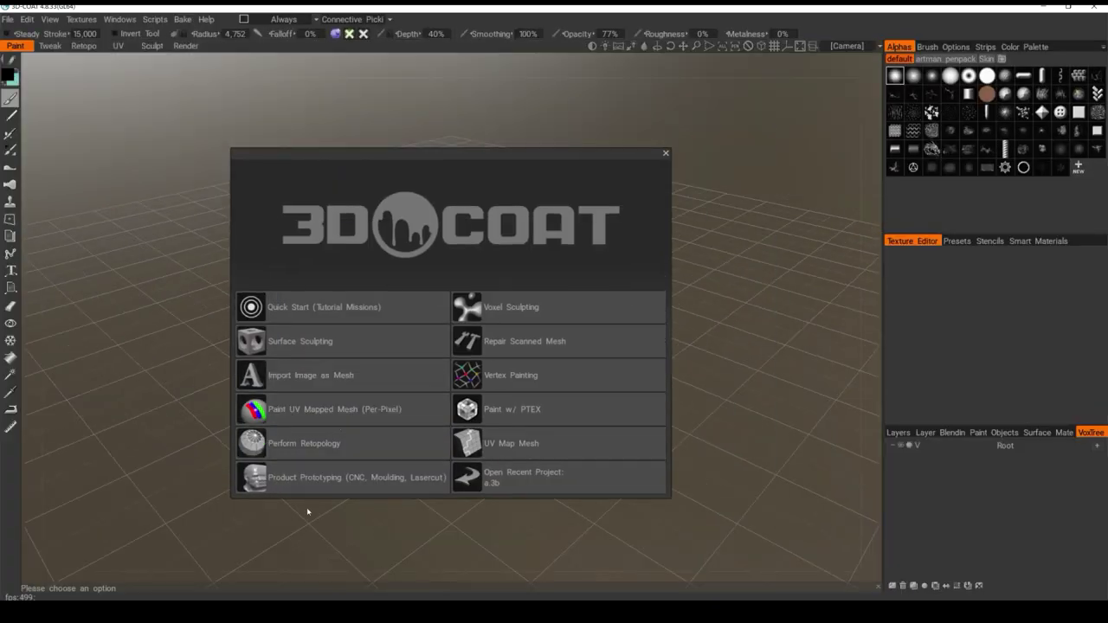
Go back to 3ds Max to dismiss the completed OBJ export, and return to 3D-Coat
key(alt+Tab)
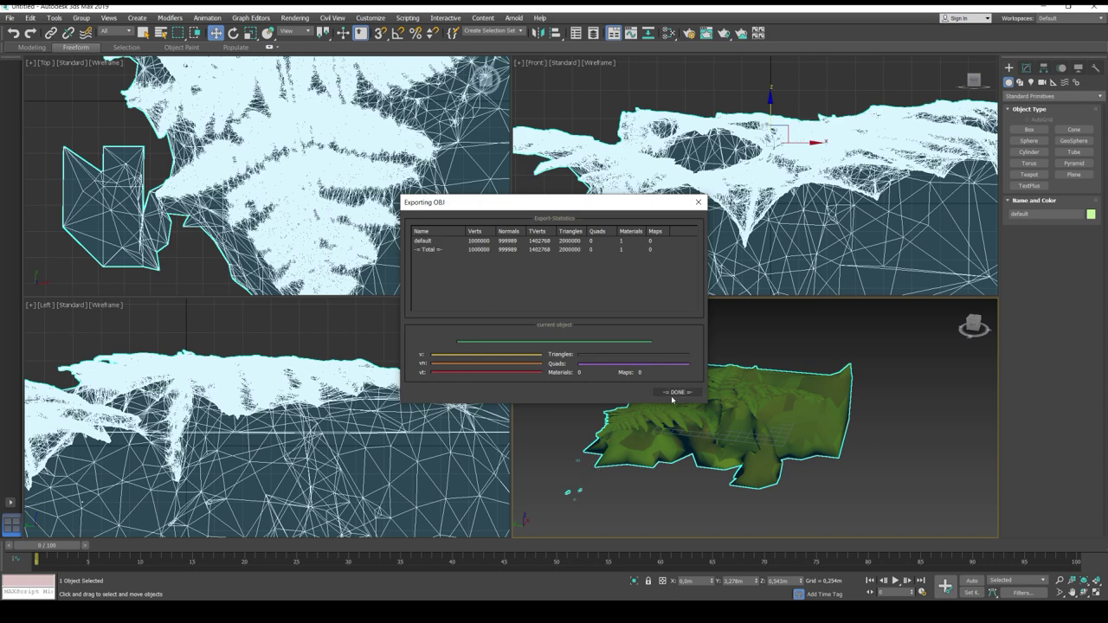
click(673, 393)
key(alt+Tab)
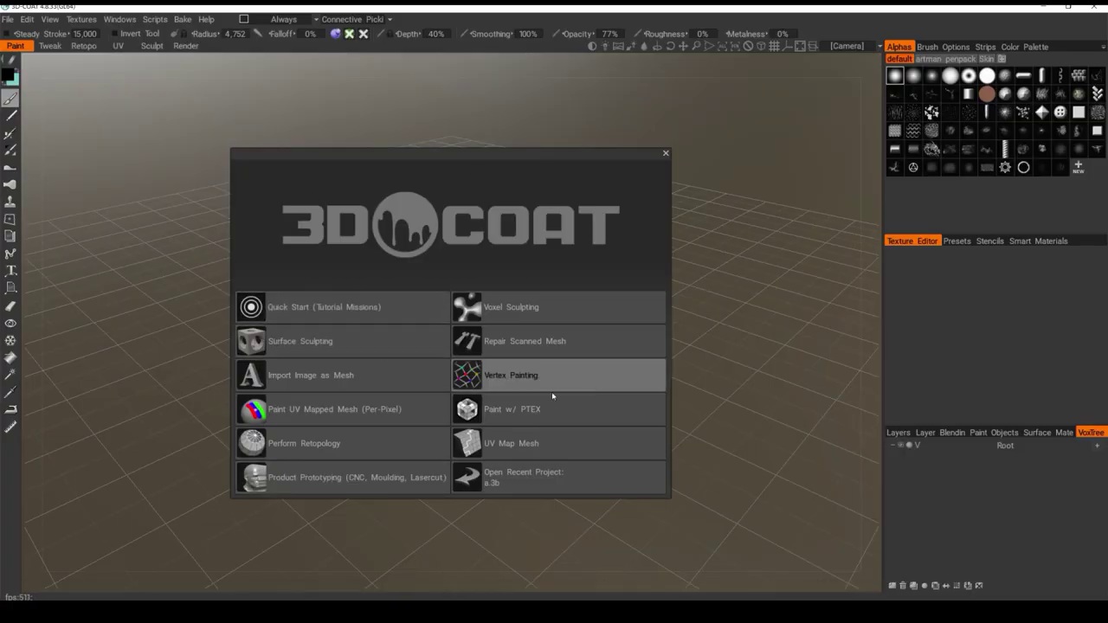
Start a retopology project by importing pap1_big.obj from the pap1 folder as a huge reference mesh
click(360, 444)
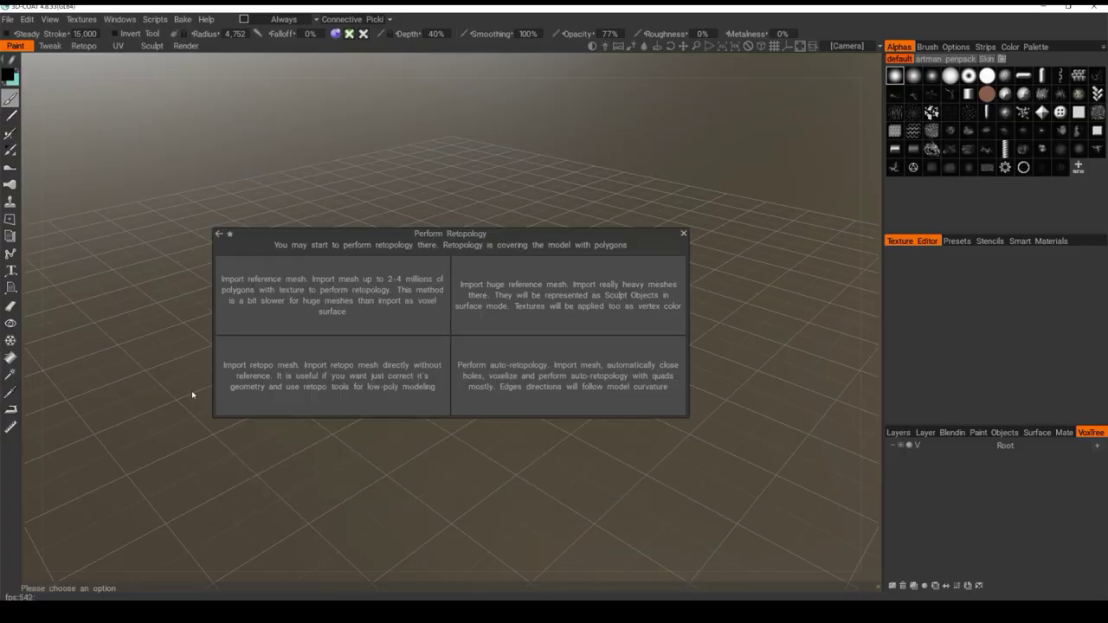
click(545, 308)
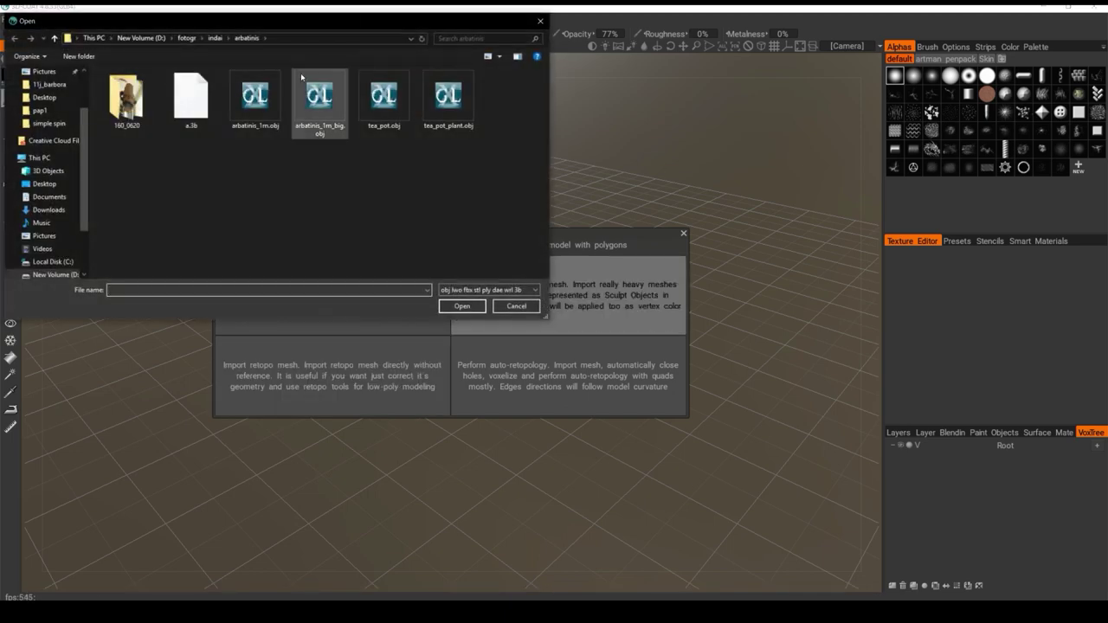
click(64, 113)
click(192, 102)
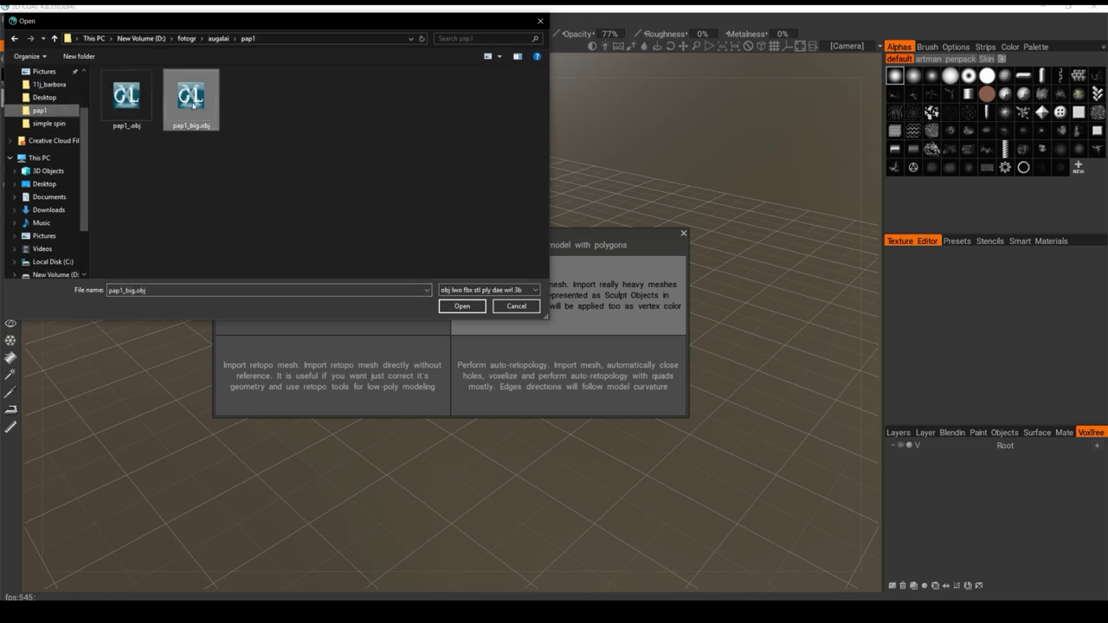
key(Return)
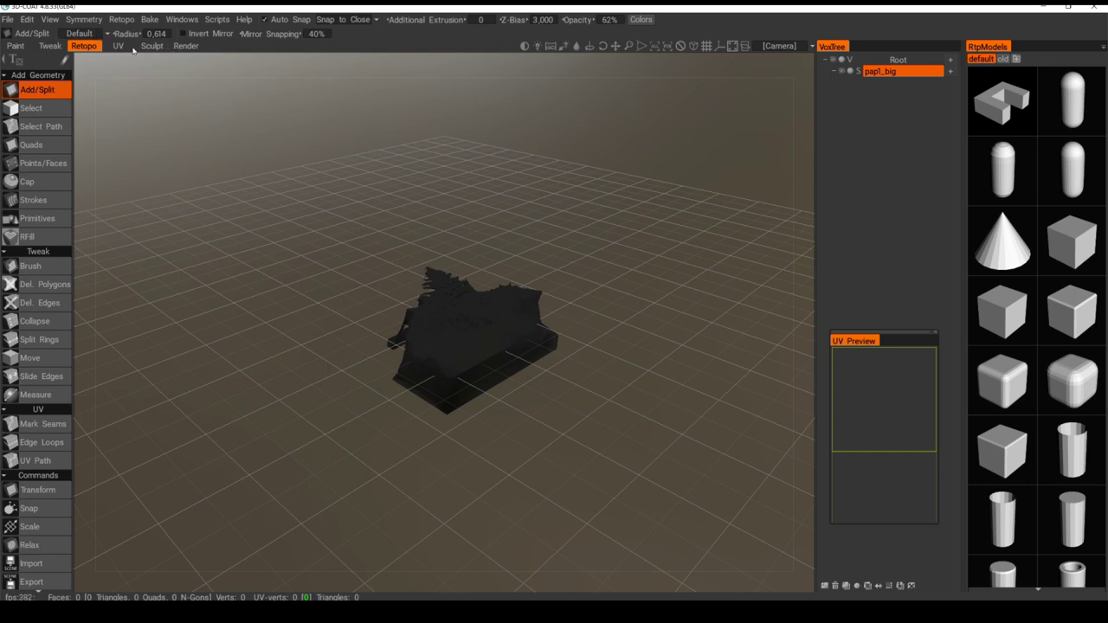
Apply the beige default shader in the third position of the first row to the fern mesh in the Render room
click(184, 46)
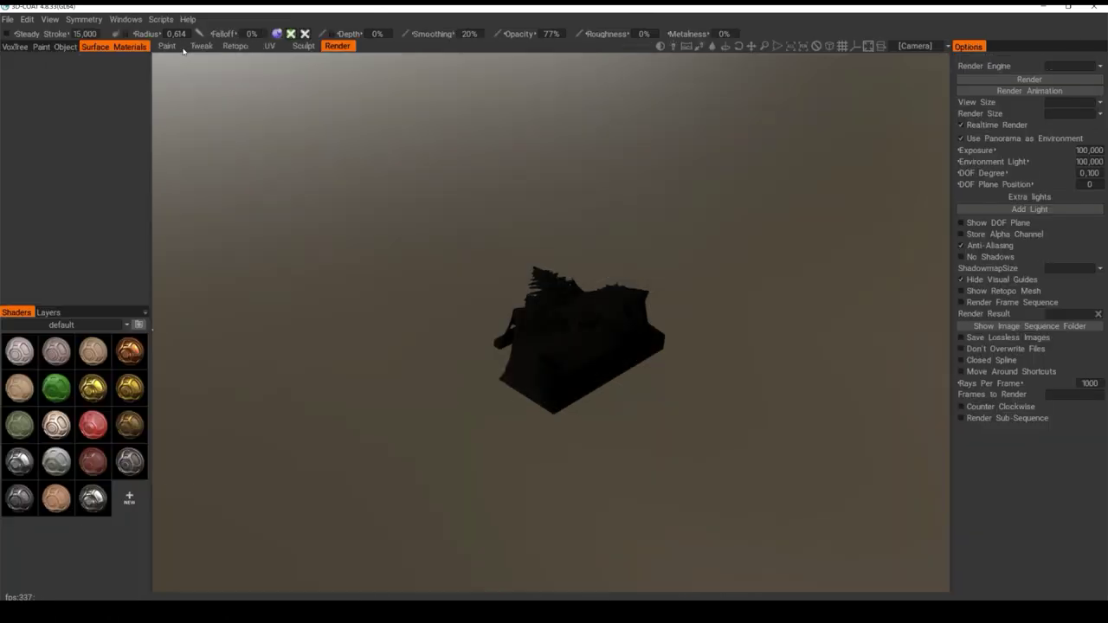
click(88, 355)
click(556, 370)
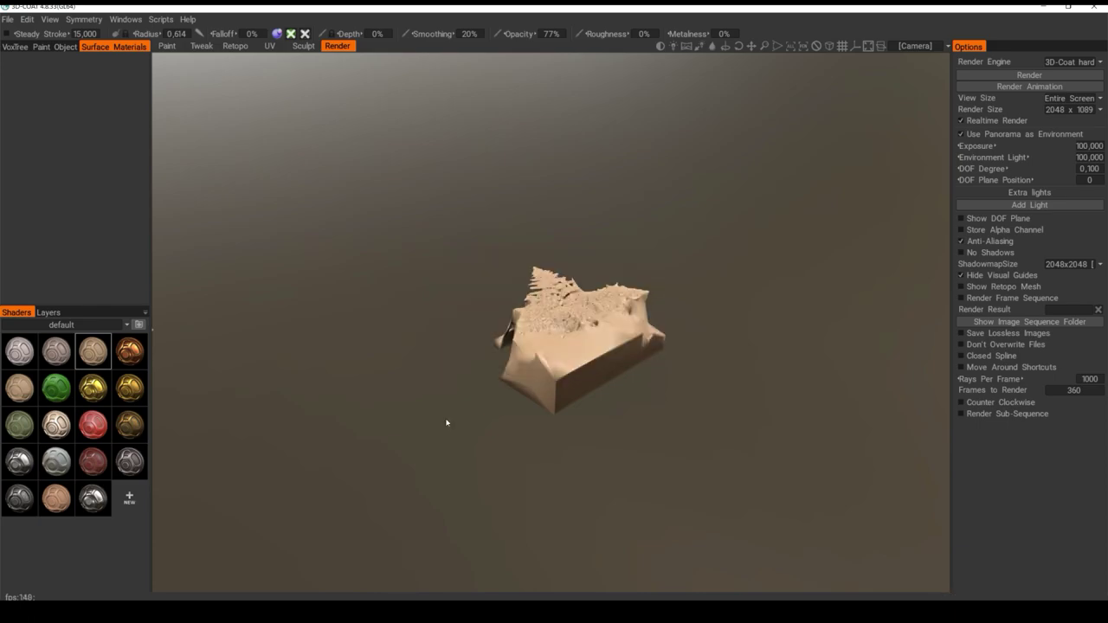
right_drag(447, 422, 460, 473)
drag(481, 474, 412, 416)
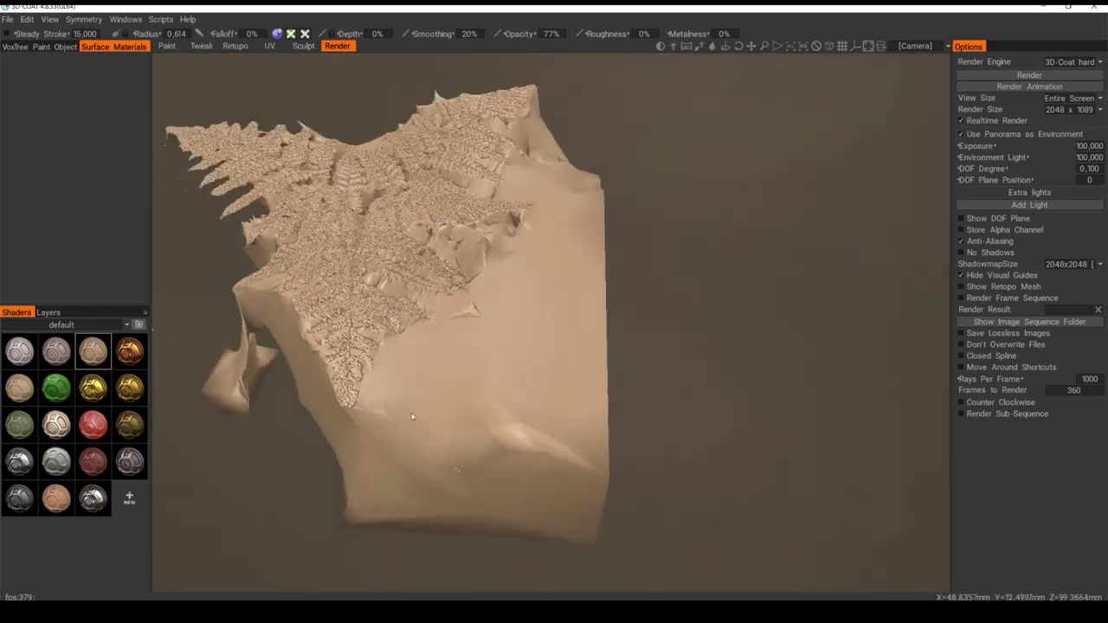
Switch to the Retopo room and activate the Strokes tool for the fern mesh
mouse_move(412, 417)
middle_down()
mouse_move(274, 450)
mouse_move(268, 477)
mouse_move(586, 373)
mouse_move(382, 420)
mouse_move(423, 446)
middle_up()
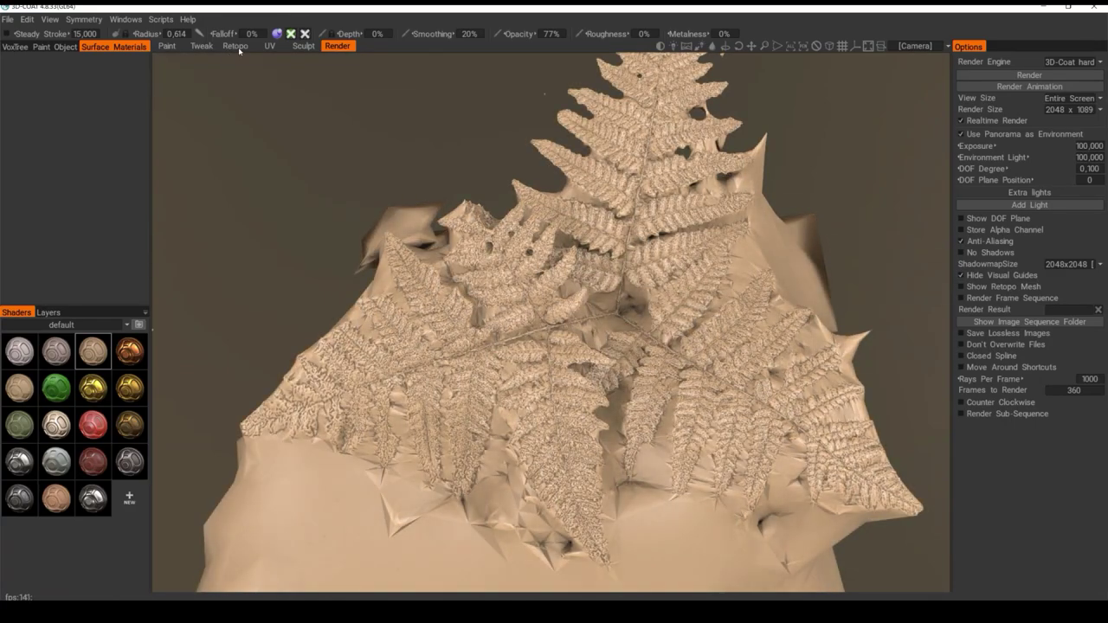
click(234, 45)
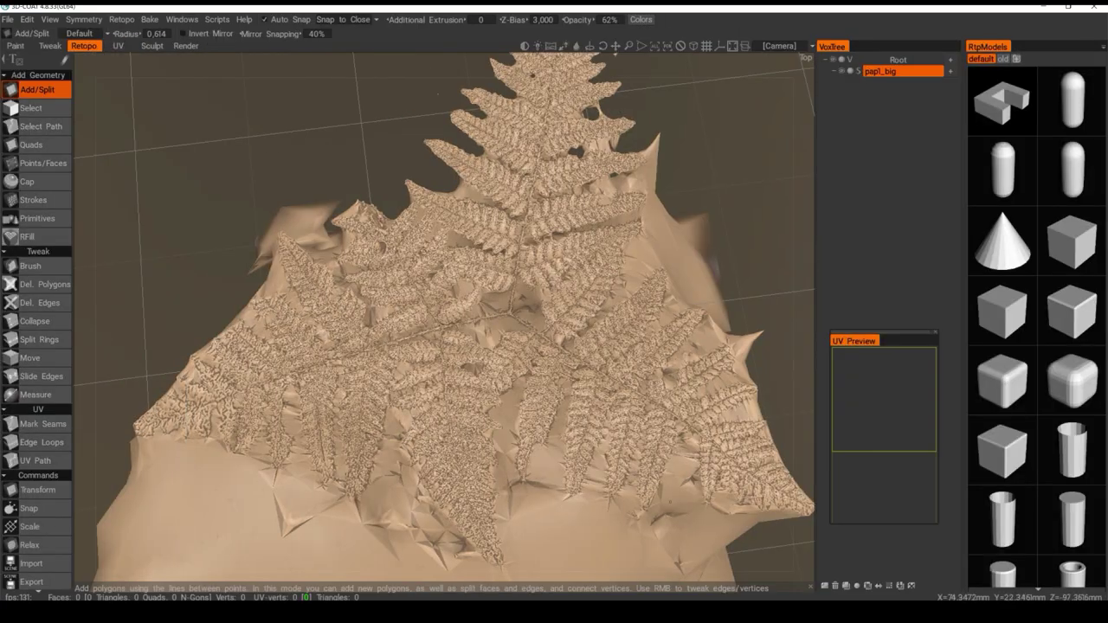
click(33, 200)
Examine the fern's stems and fronds from several angles and distances to find where retopology can start
scroll(425, 364, up, 5)
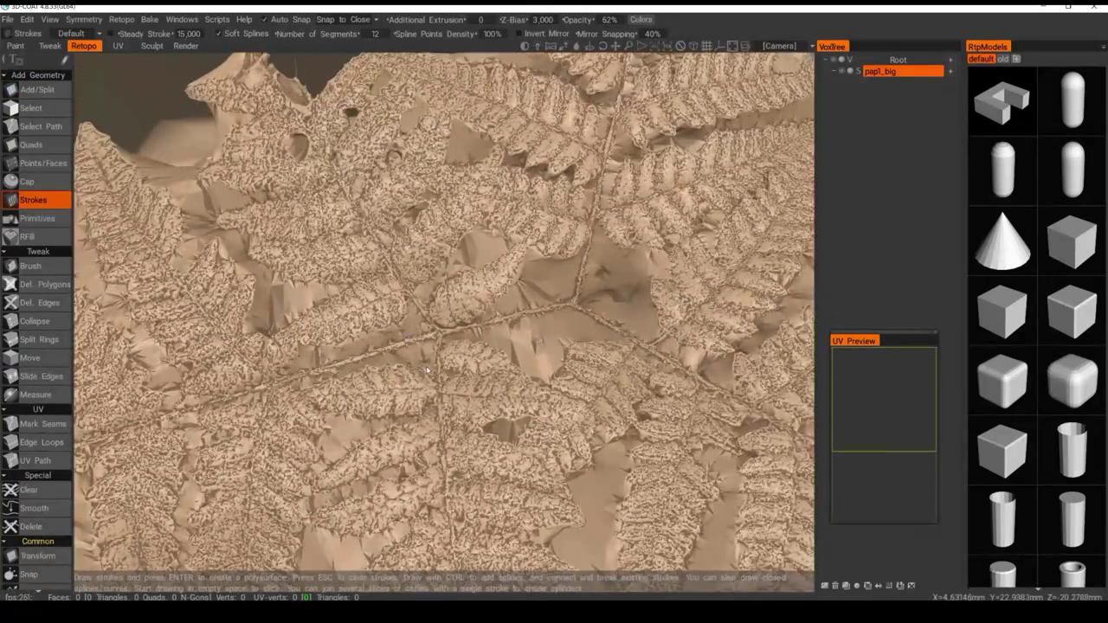
alt+drag(426, 370, 321, 394)
scroll(405, 397, down, 3)
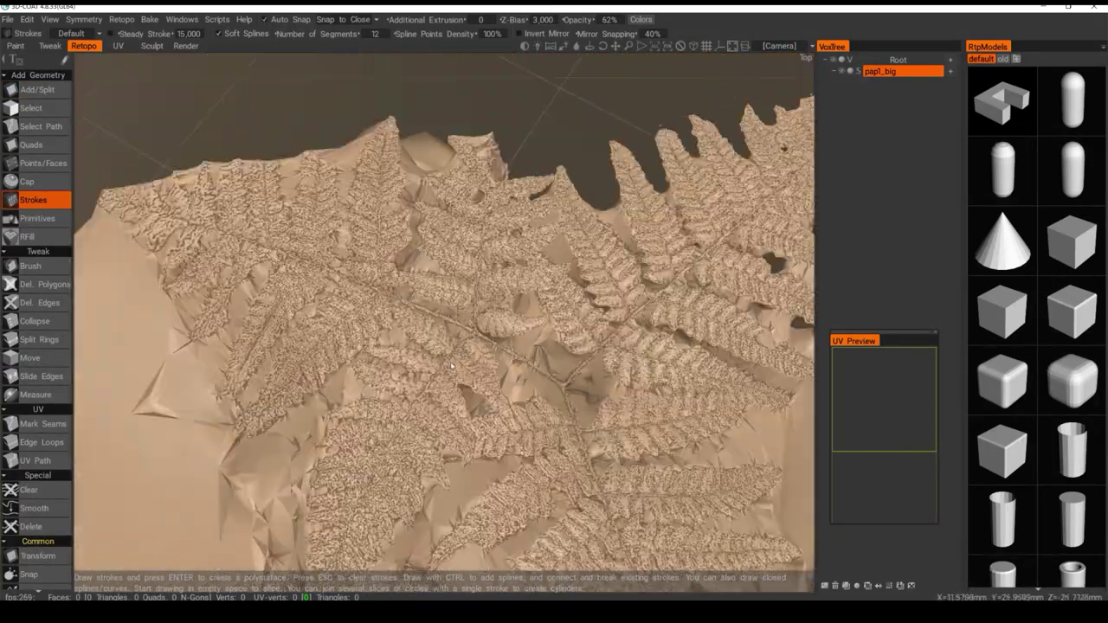
alt+drag(405, 396, 420, 360)
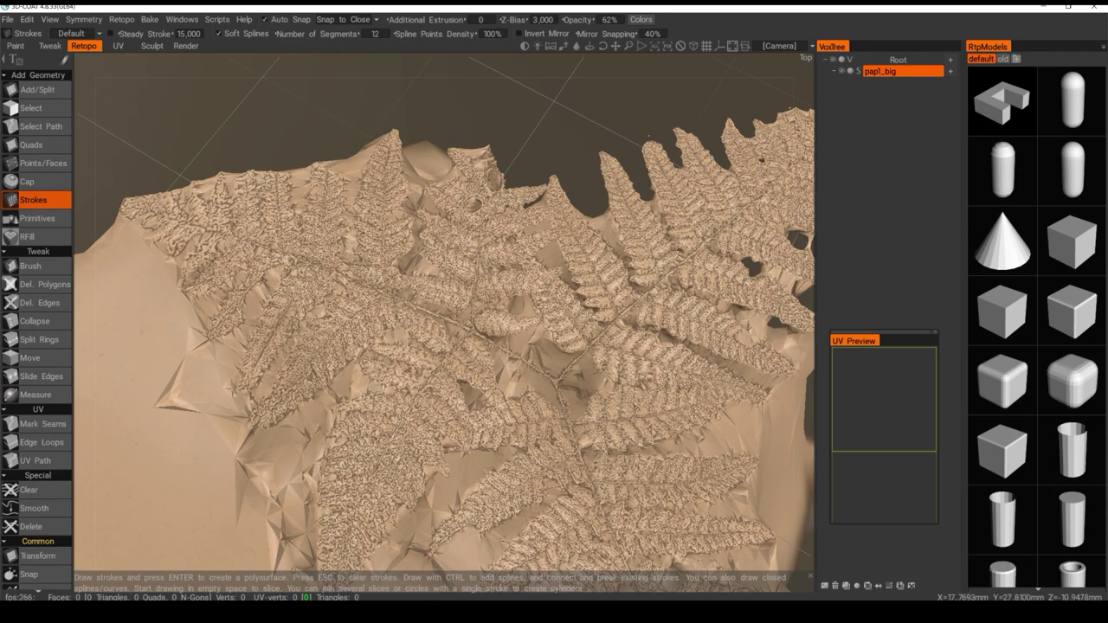
scroll(419, 353, down, 5)
scroll(426, 359, up, 4)
scroll(426, 361, down, 4)
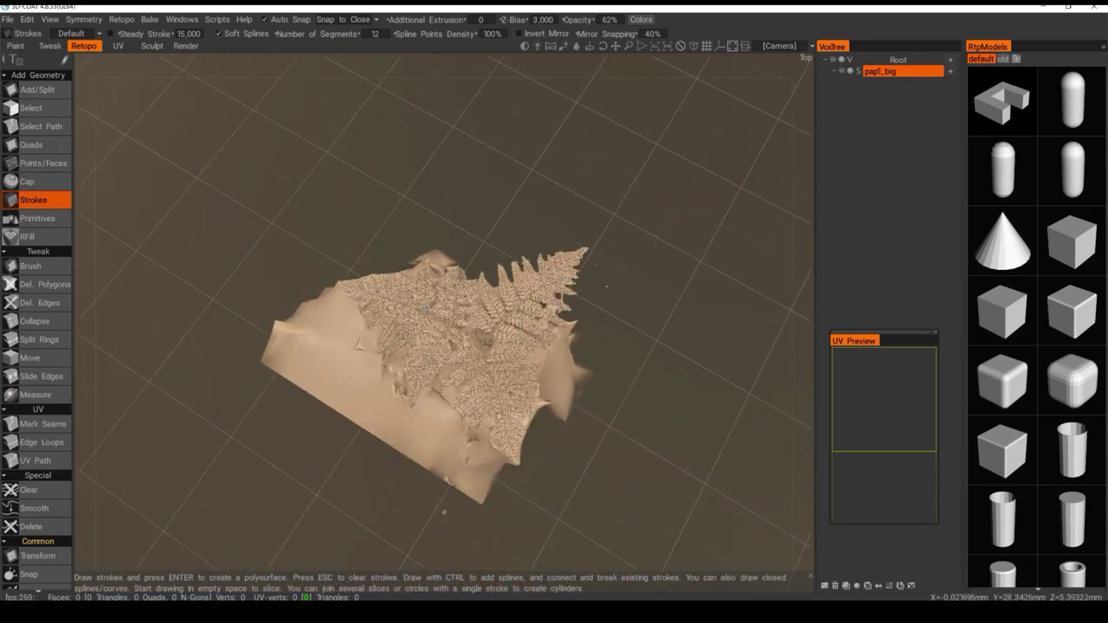
mouse_move(425, 309)
alt+mouse_down()
mouse_move(423, 340)
mouse_move(435, 344)
mouse_move(432, 327)
alt+mouse_up()
scroll(432, 327, up, 6)
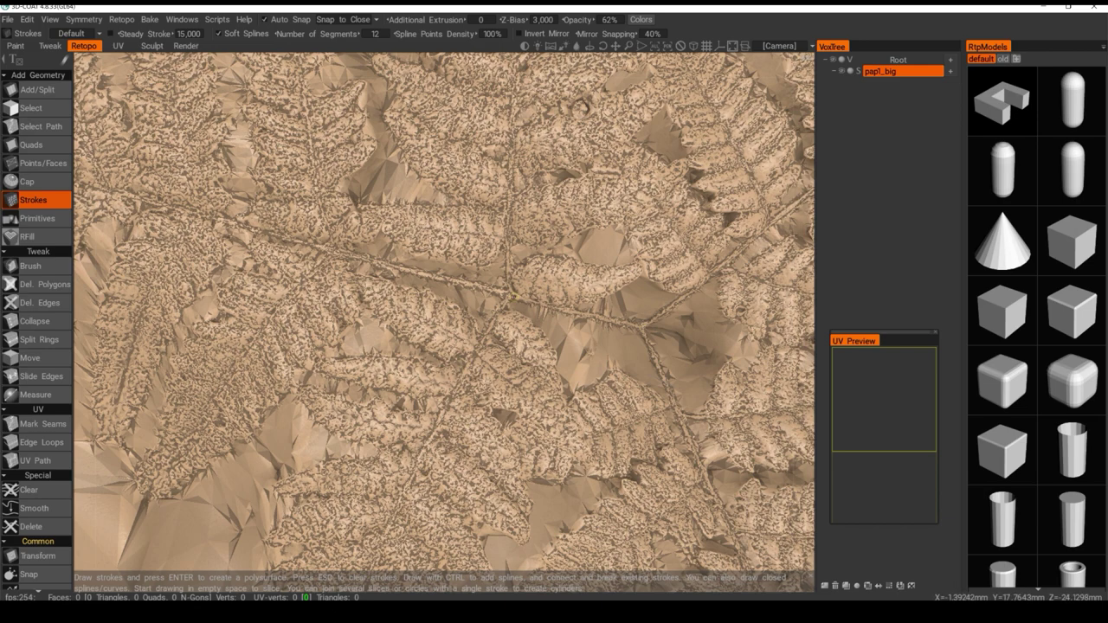
scroll(514, 297, down, 5)
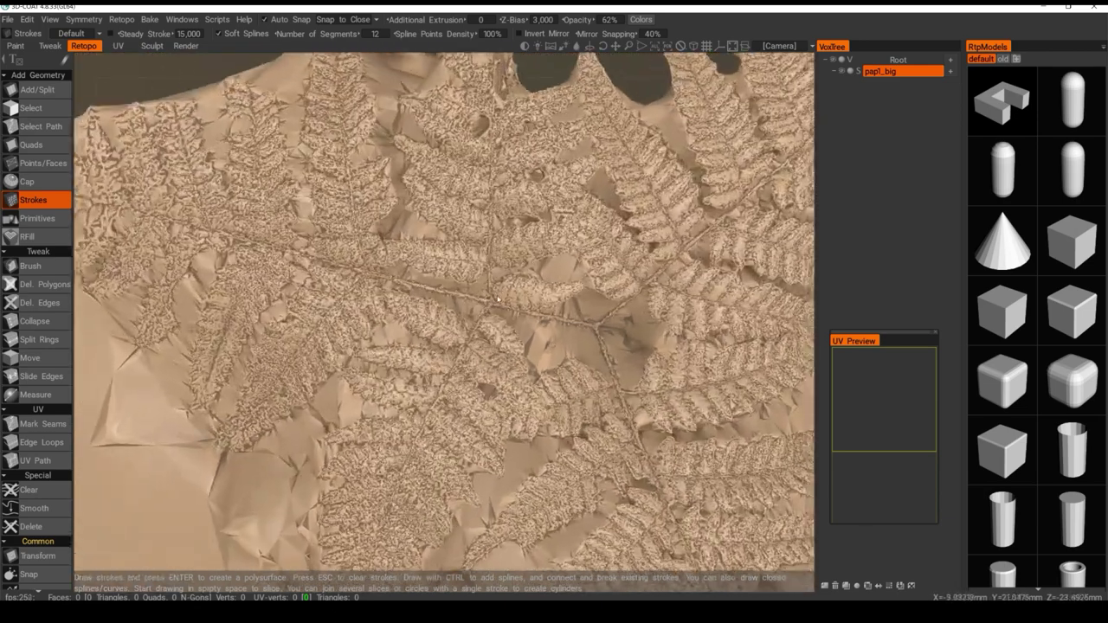
scroll(502, 296, up, 3)
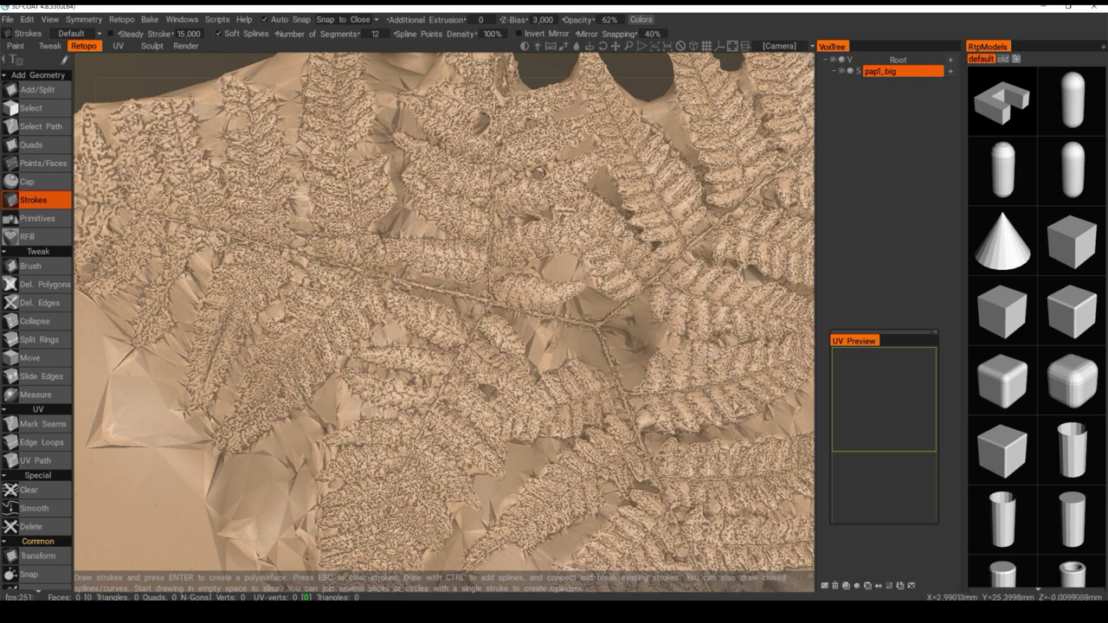
Draw two roughly parallel strokes along the left frond's stem, cross them with two short strokes, and build a single quad from them
drag(381, 275, 212, 231)
drag(230, 274, 291, 287)
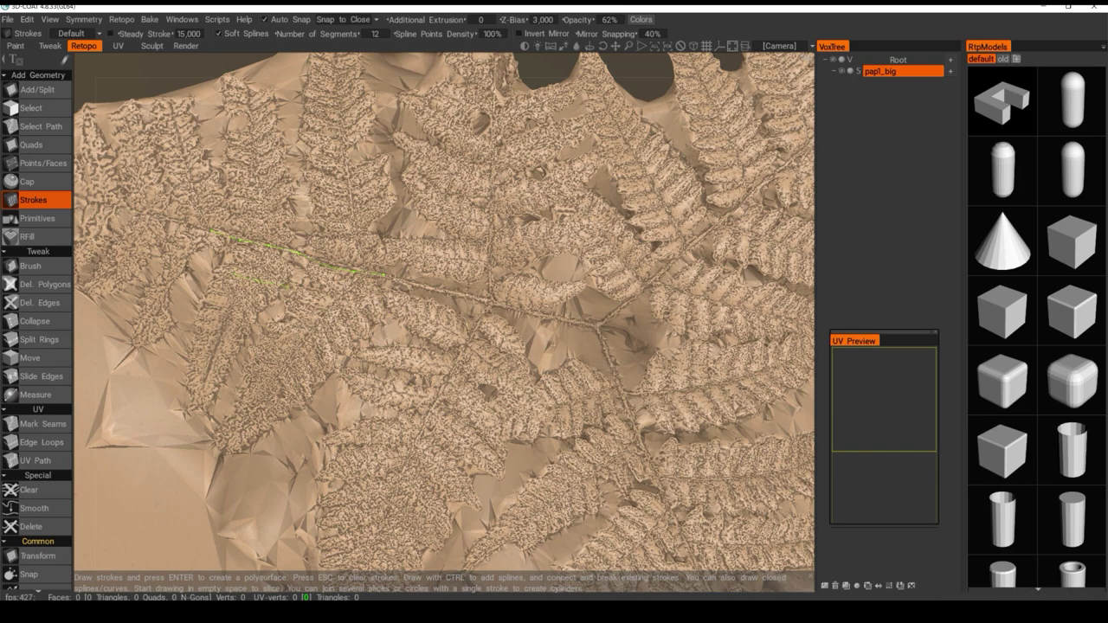
drag(356, 308, 374, 316)
drag(353, 251, 323, 332)
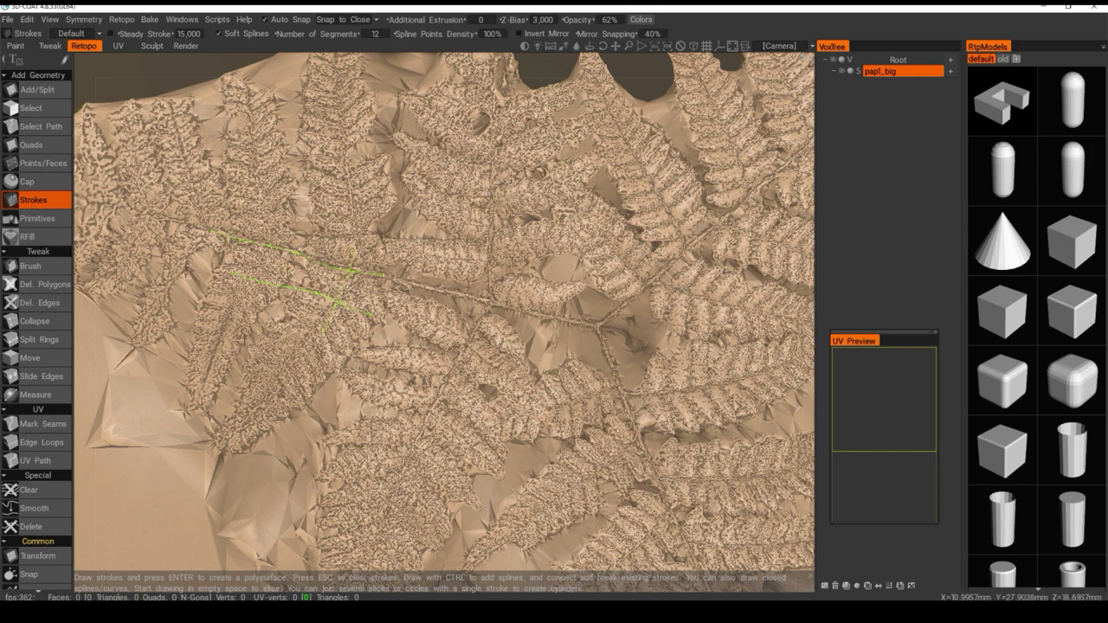
drag(256, 237, 231, 301)
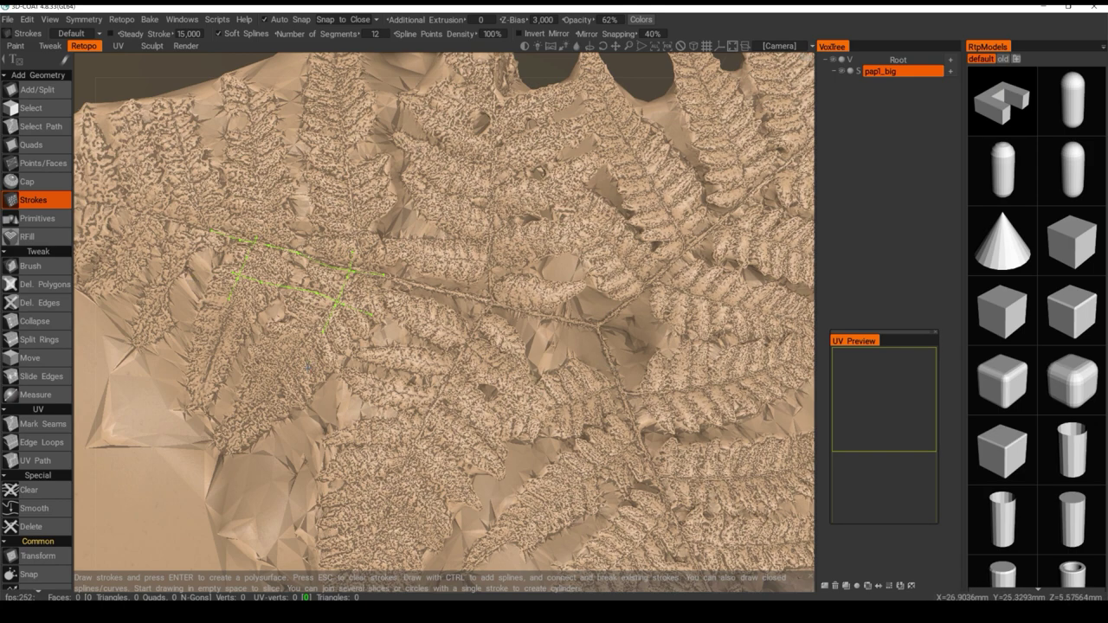
scroll(307, 367, down, 5)
scroll(307, 367, up, 4)
alt+drag(307, 367, 311, 329)
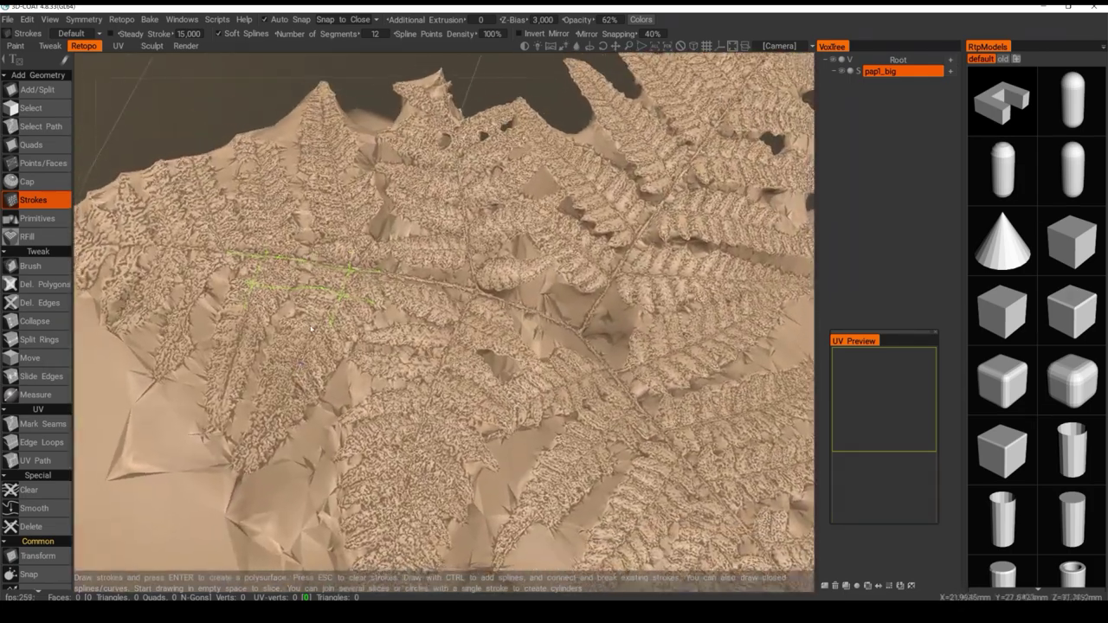
middle_drag(311, 328, 288, 336)
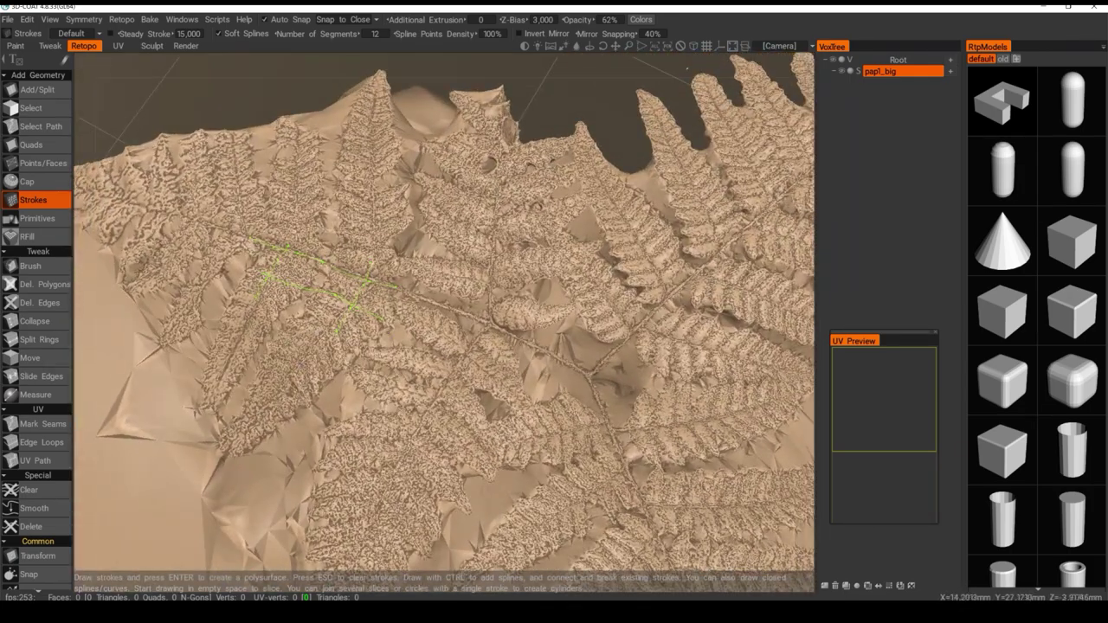
key(Return)
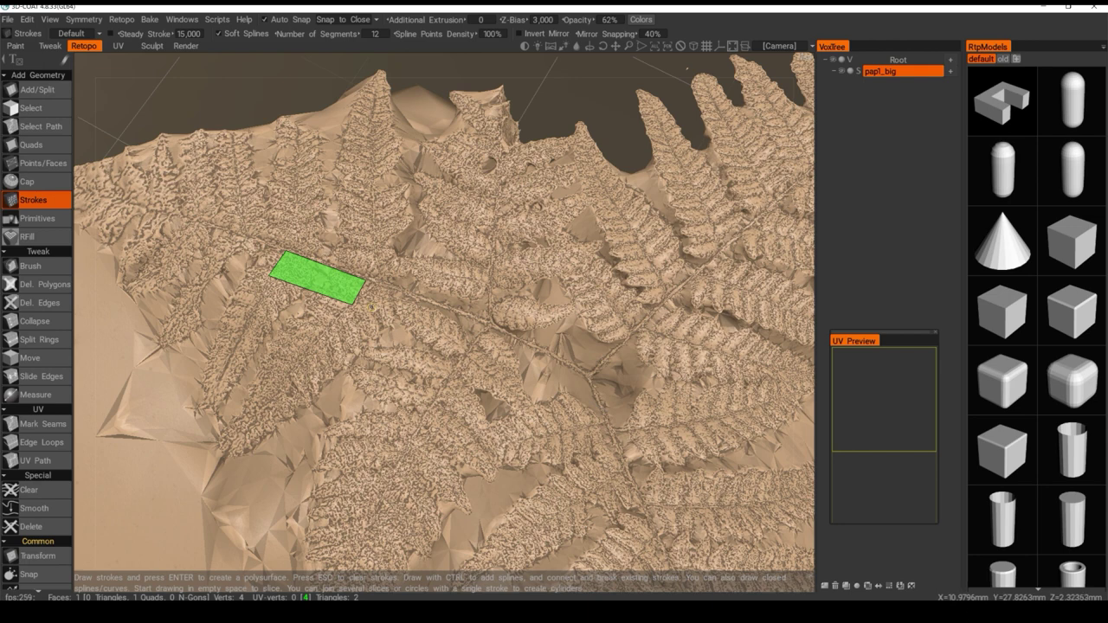
With the Quads tool, extend the stem quad by two more quads towards the tip of the upward-pointing leaflet
click(31, 144)
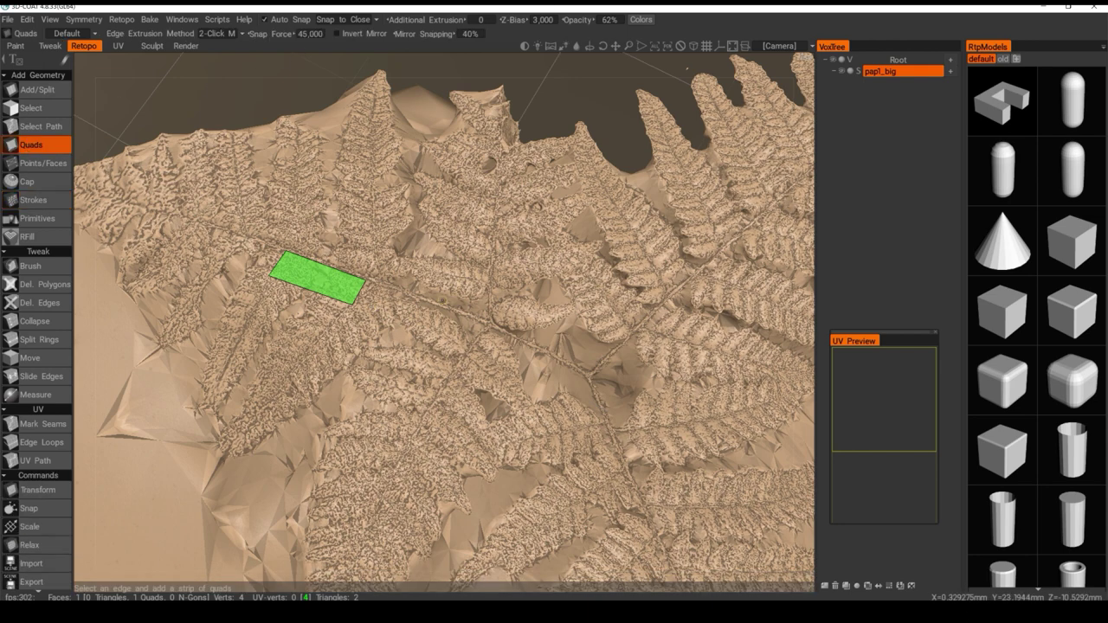
click(325, 265)
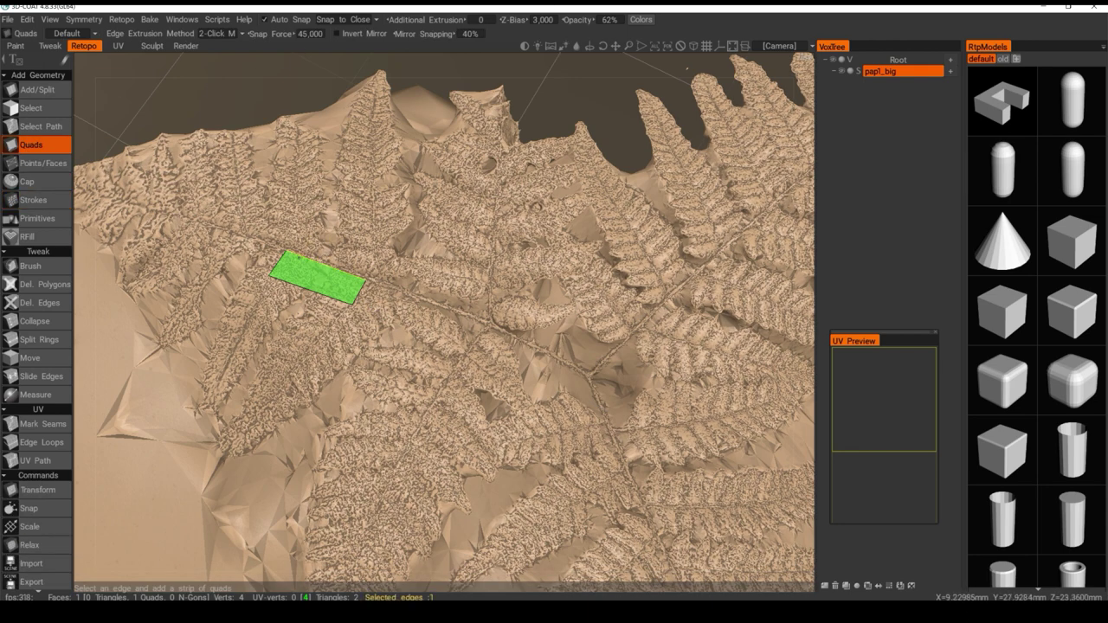
click(313, 262)
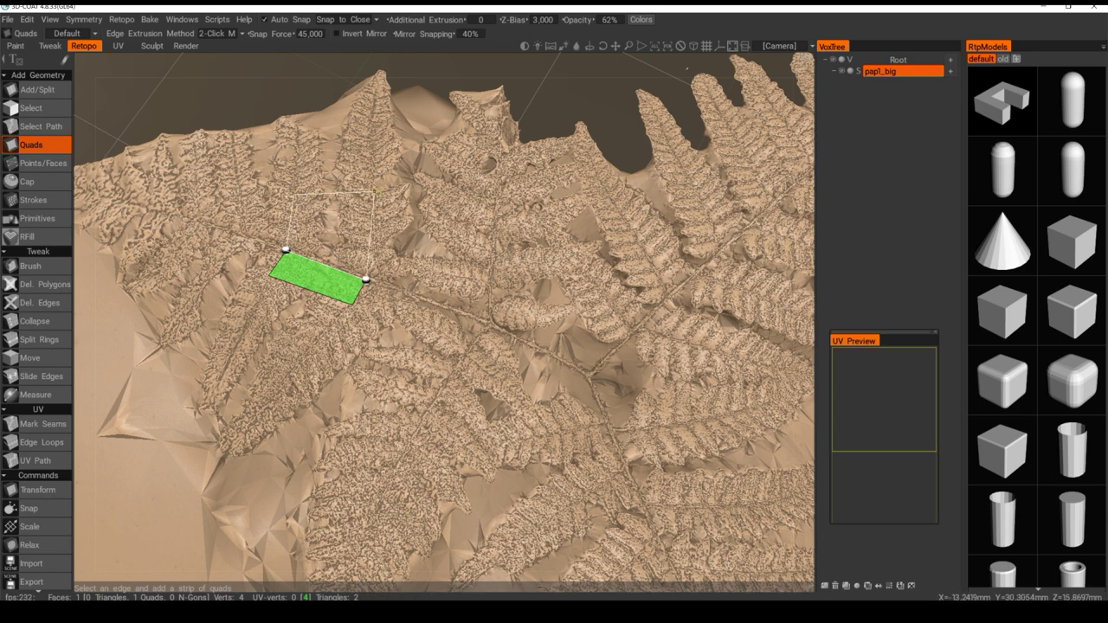
click(333, 206)
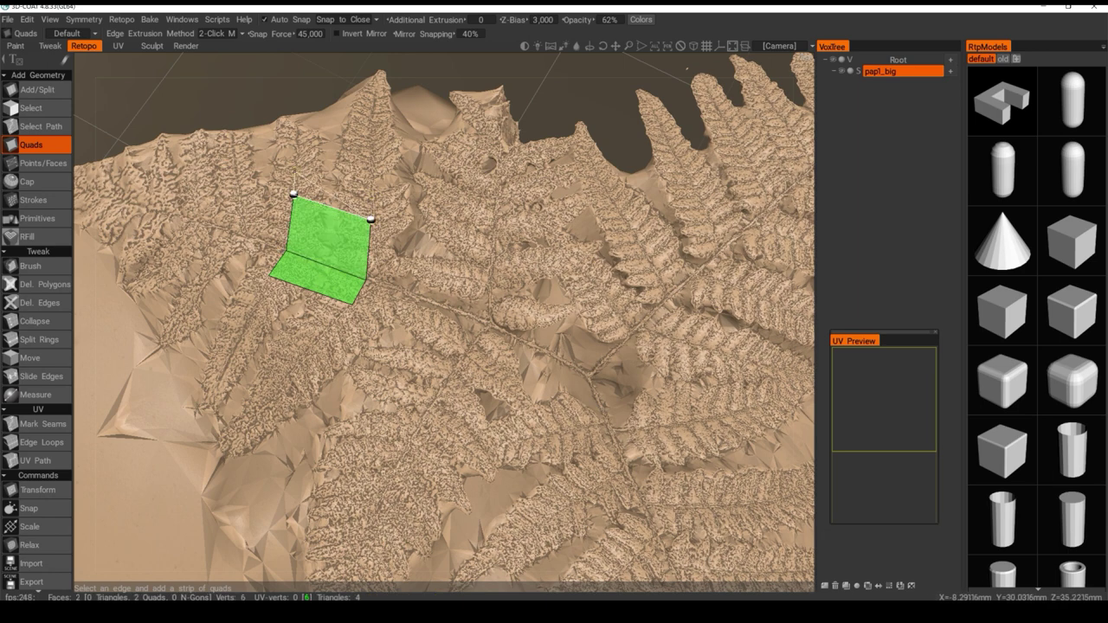
alt+drag(332, 159, 330, 196)
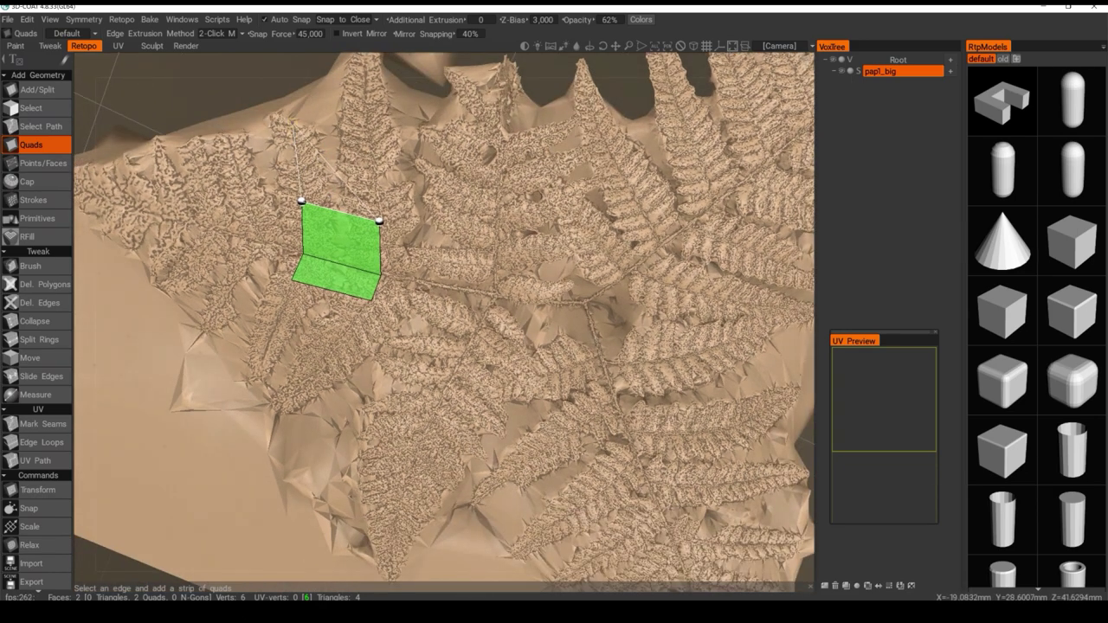
alt+middle_drag(333, 121, 344, 161)
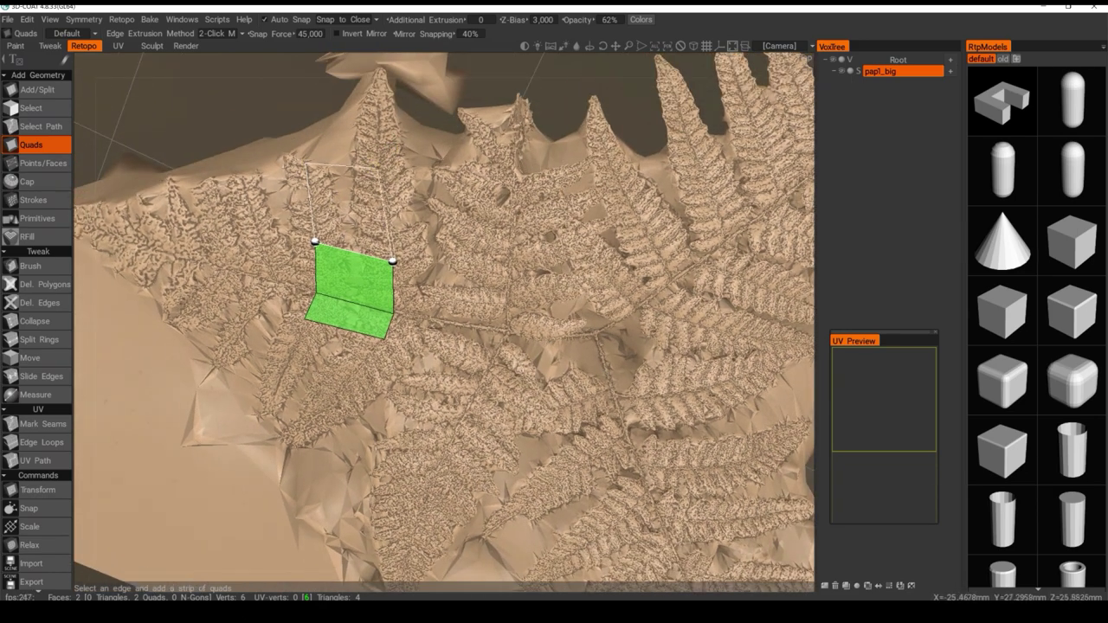
click(346, 163)
middle_drag(360, 174, 395, 276)
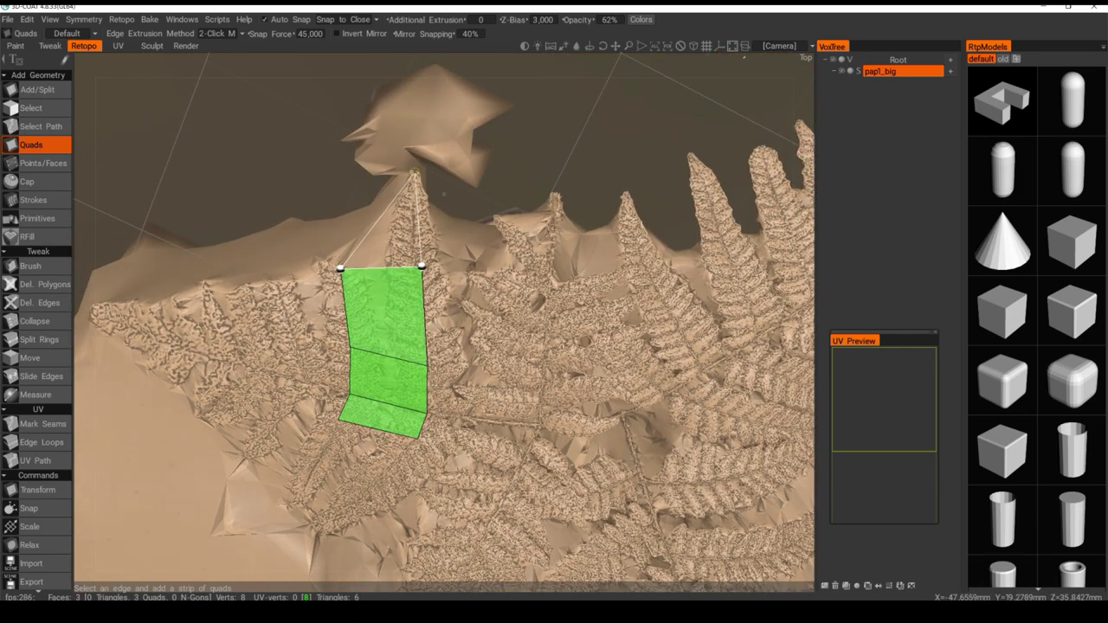
click(415, 173)
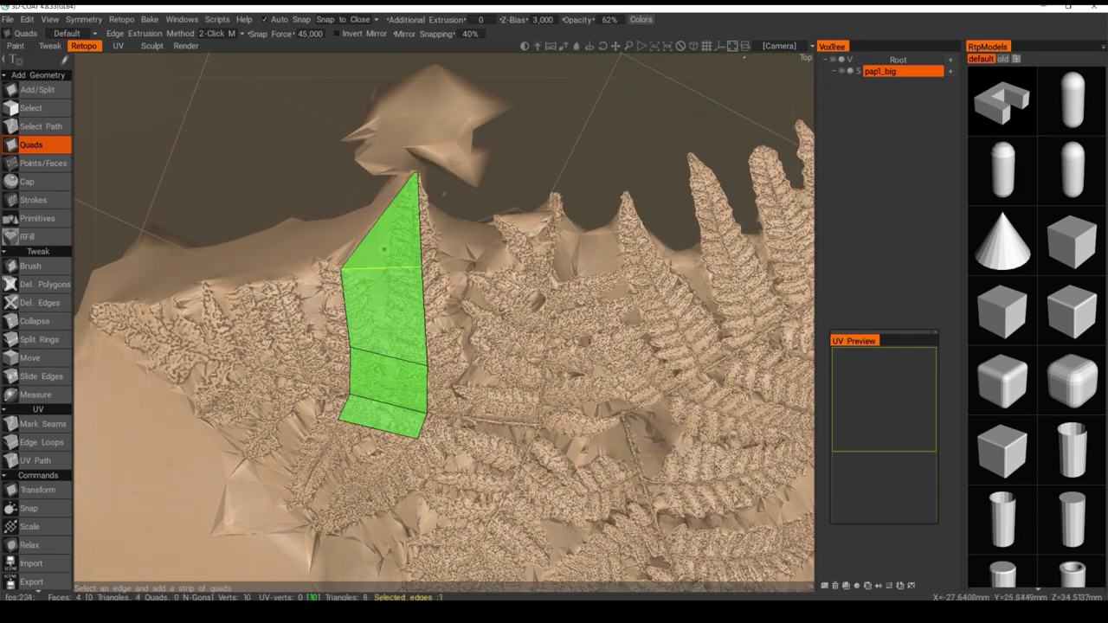
key(ctrl+z)
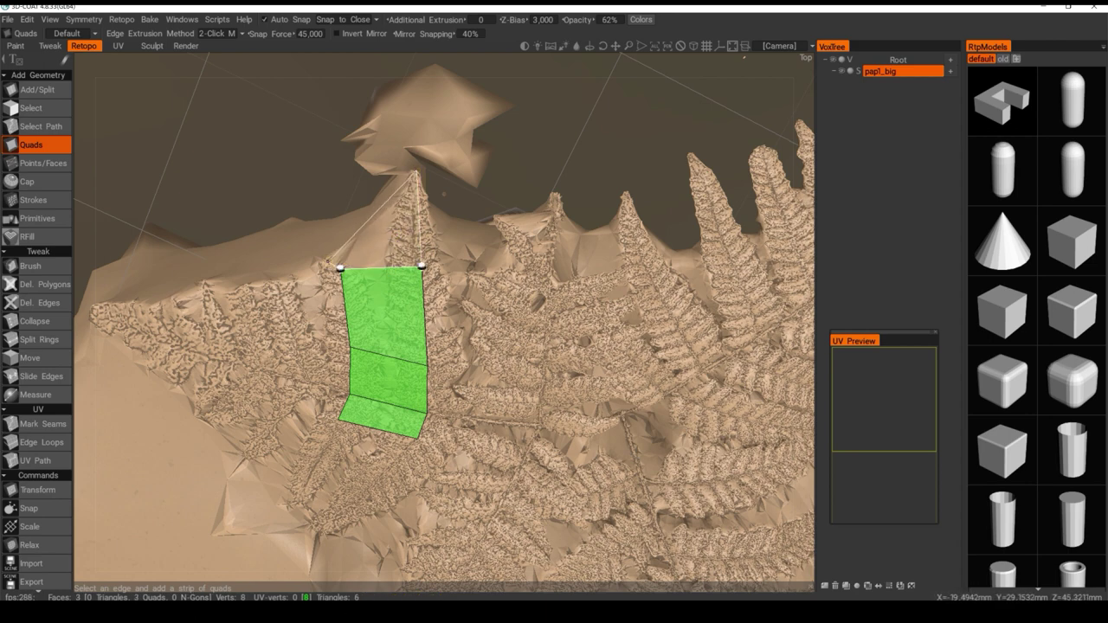
click(322, 262)
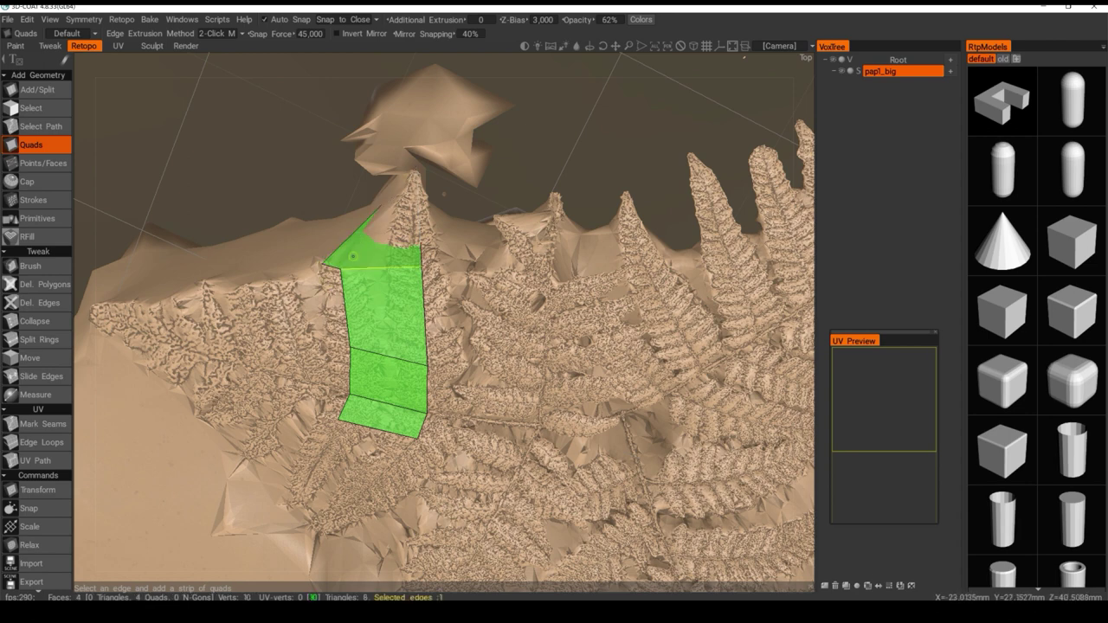
key(ctrl+z)
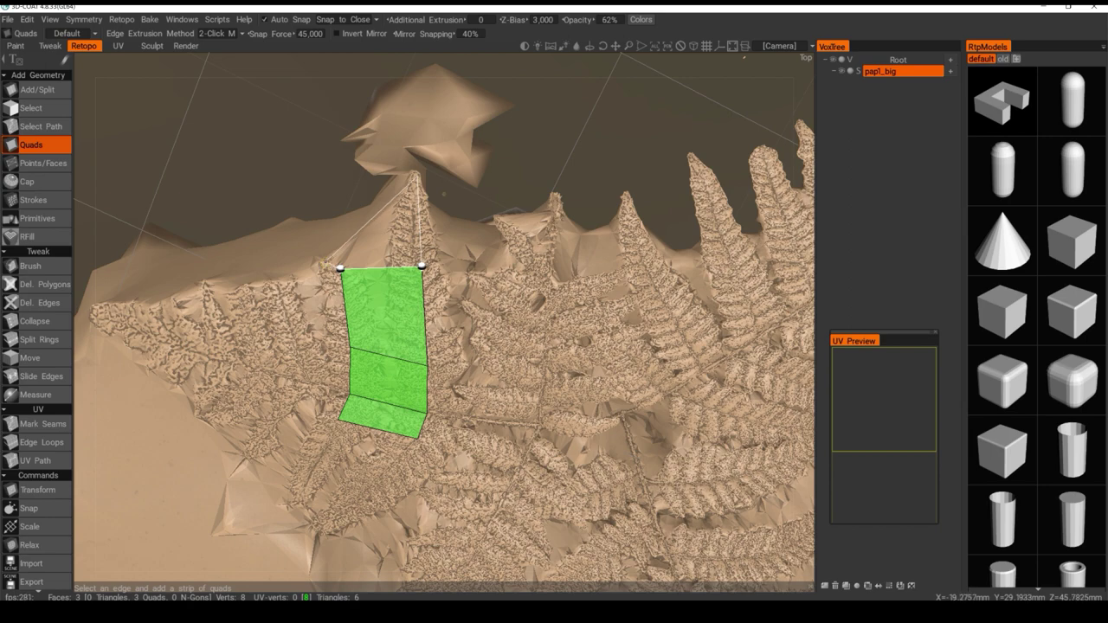
Extend the strip with a quad reaching the leaflet's tip, and add three quads beside it over the left part of the frond
click(327, 263)
middle_drag(317, 313, 473, 302)
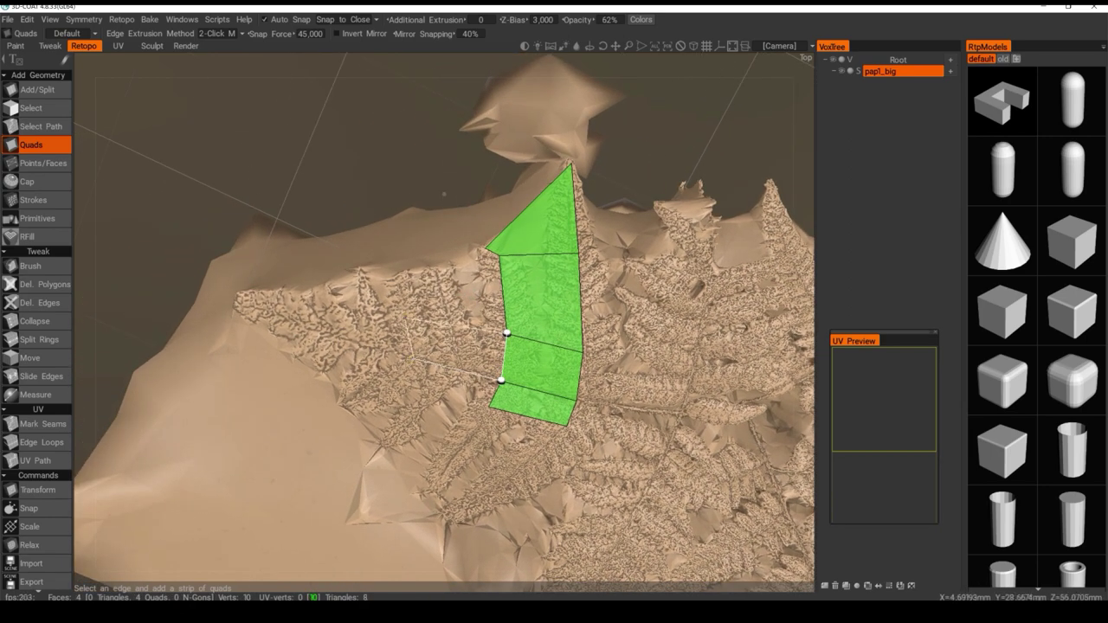
click(410, 321)
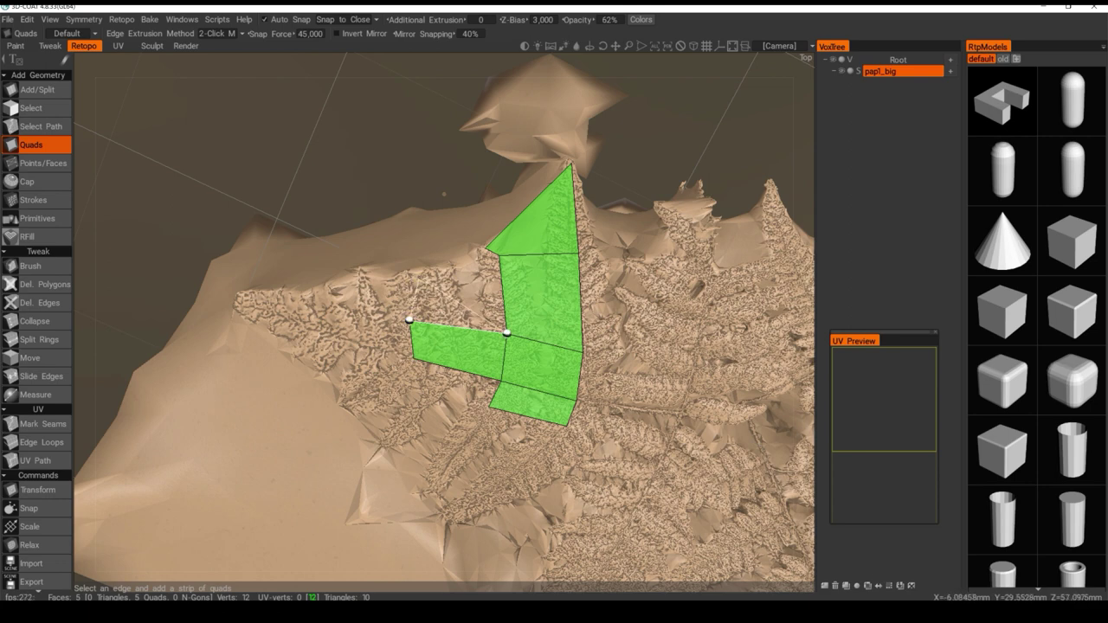
click(419, 277)
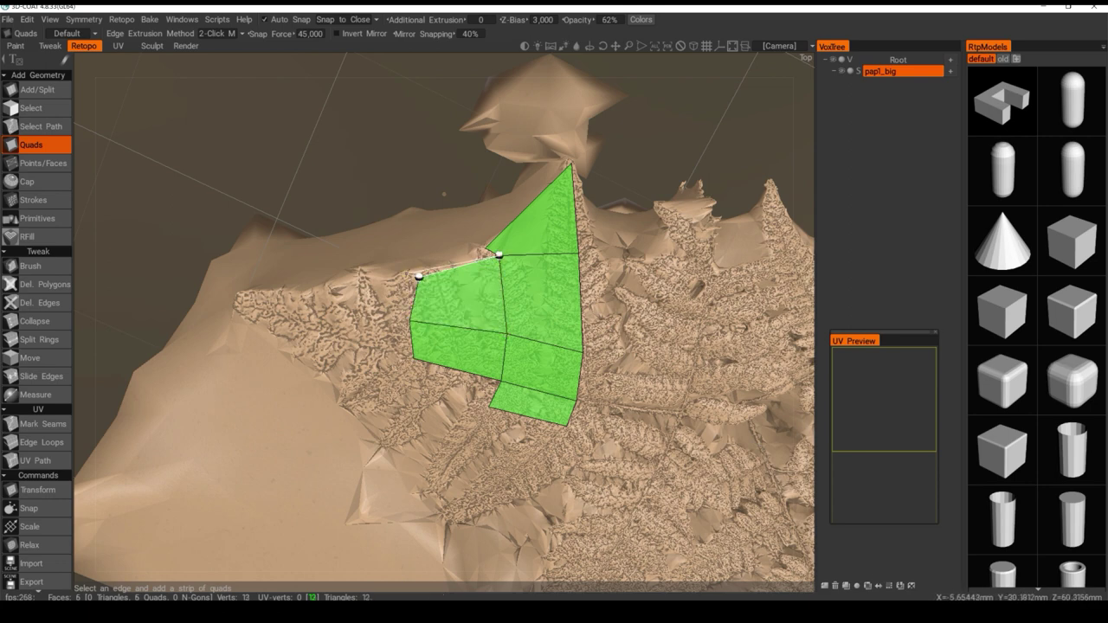
click(408, 274)
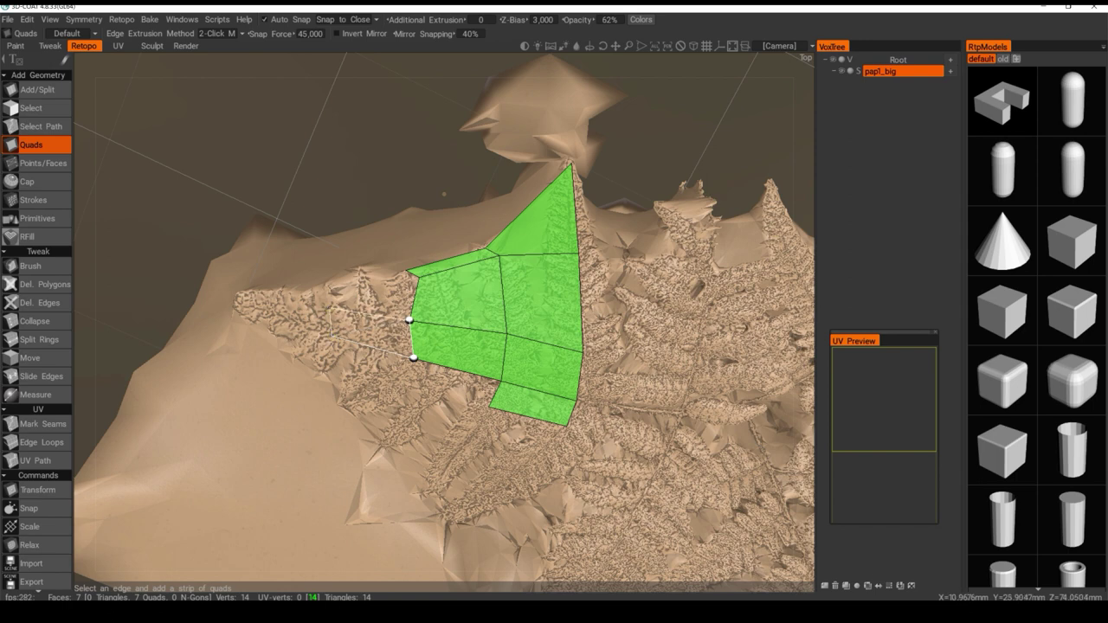
Continue the mesh to the frond's far left tip with four more quads and a triangle filling the remaining gap
click(329, 308)
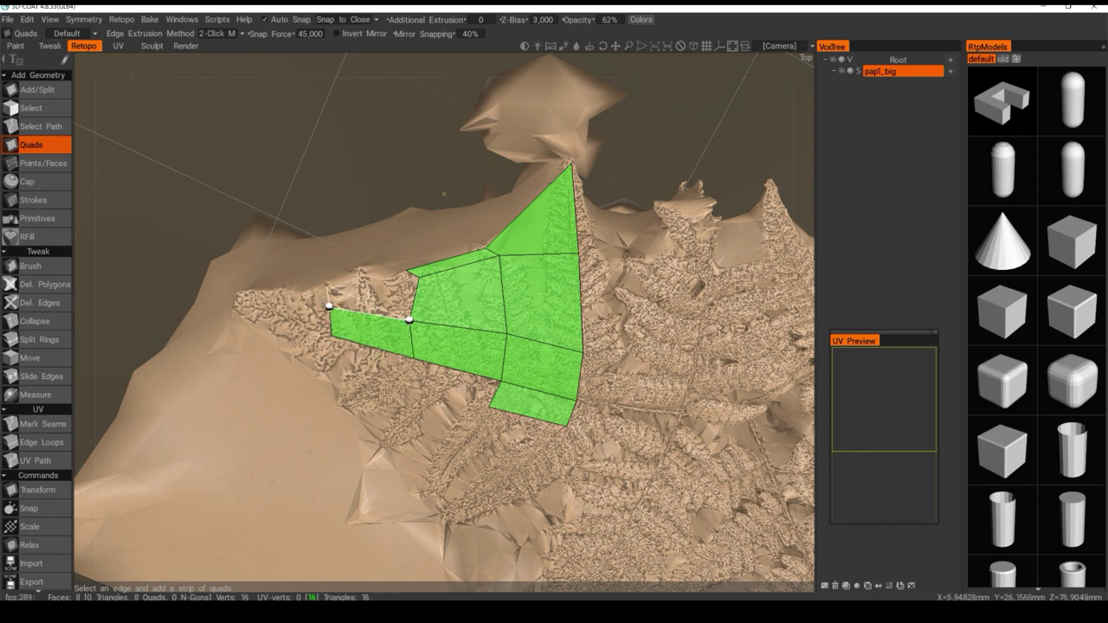
click(328, 285)
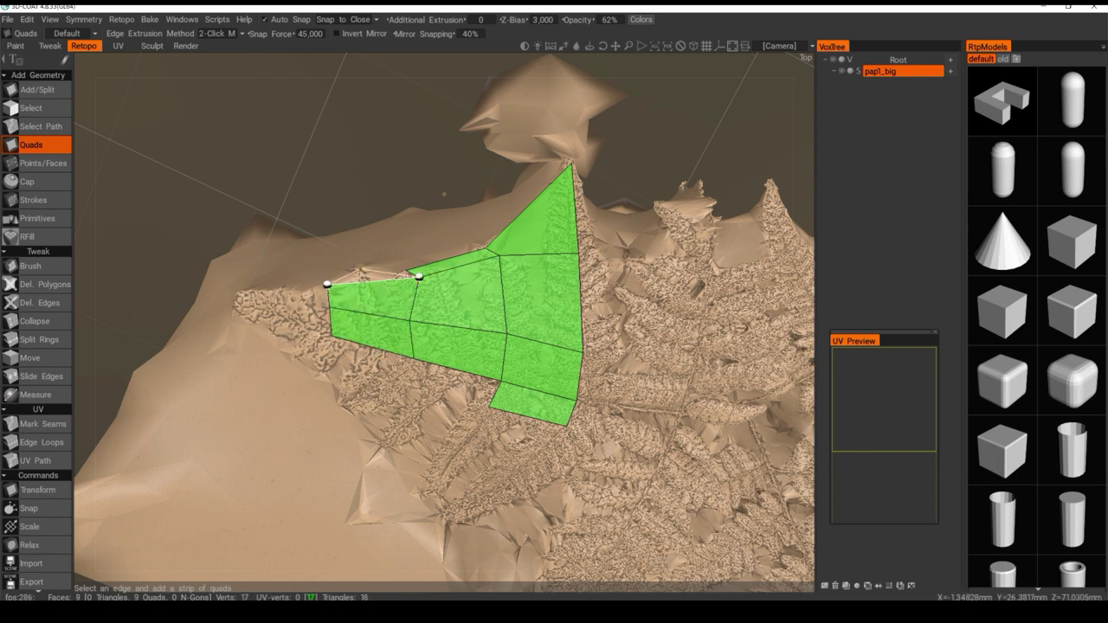
click(358, 268)
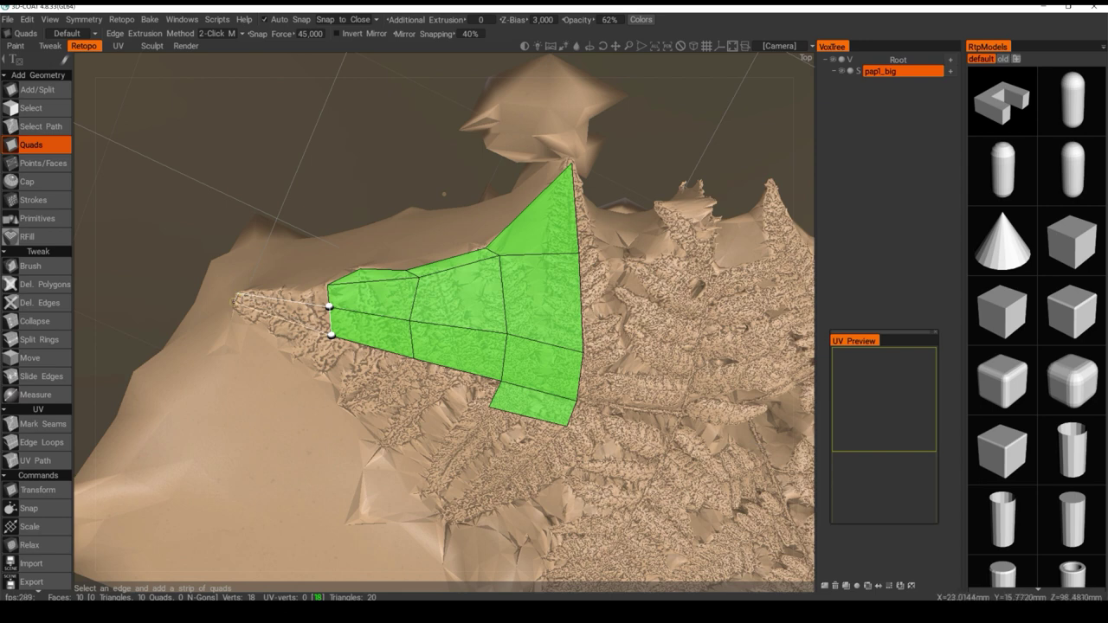
click(238, 295)
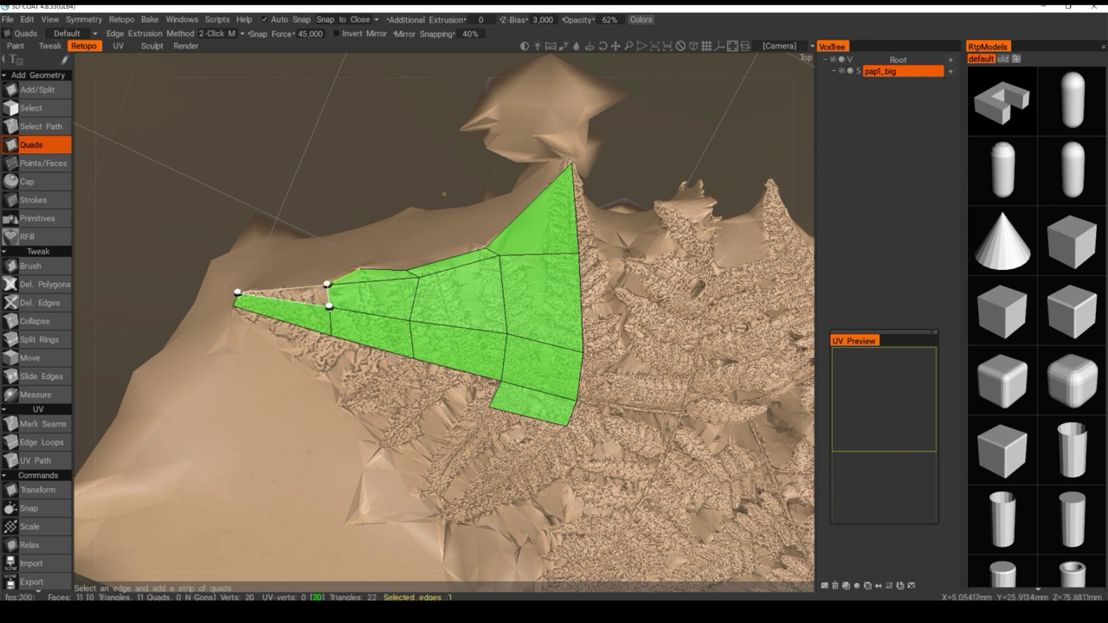
click(325, 286)
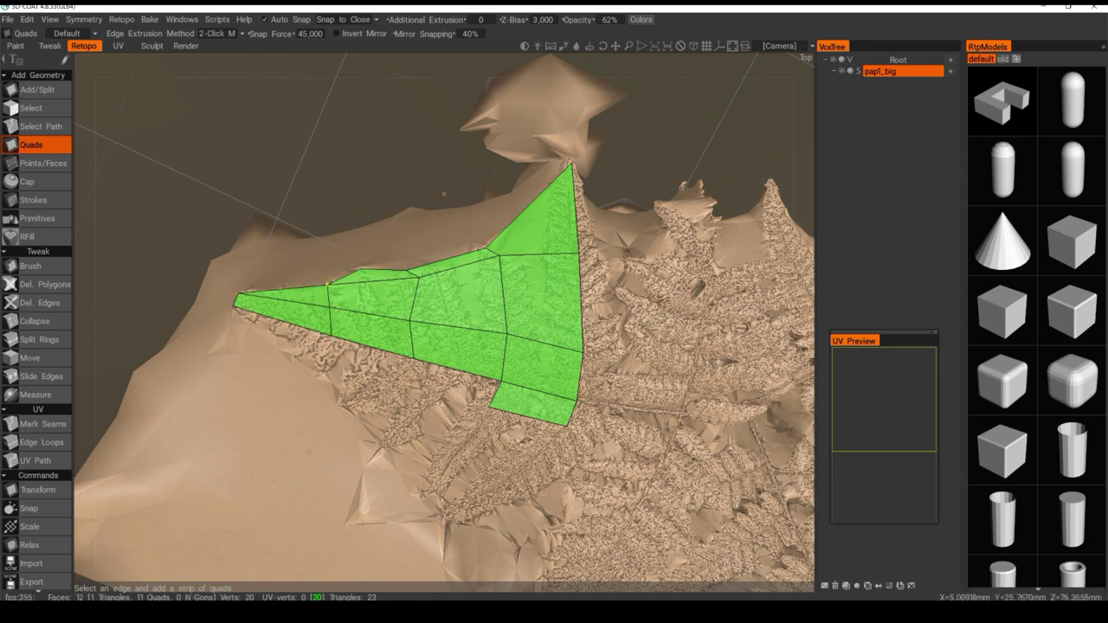
Add a quad along the mesh's lower edge at the frond's far left tip
click(291, 323)
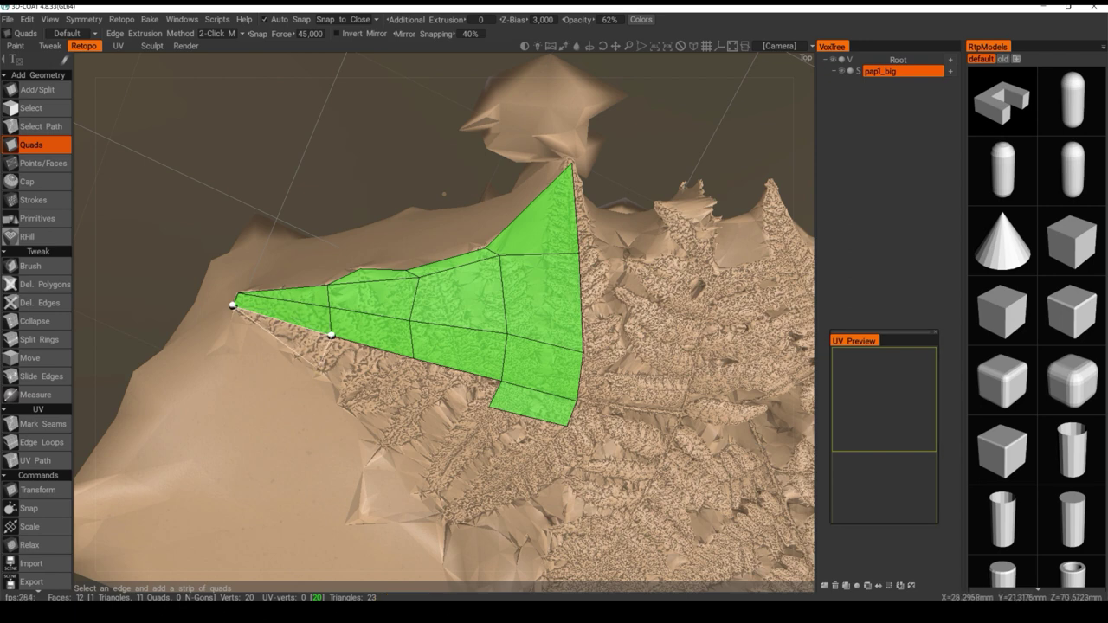
click(318, 366)
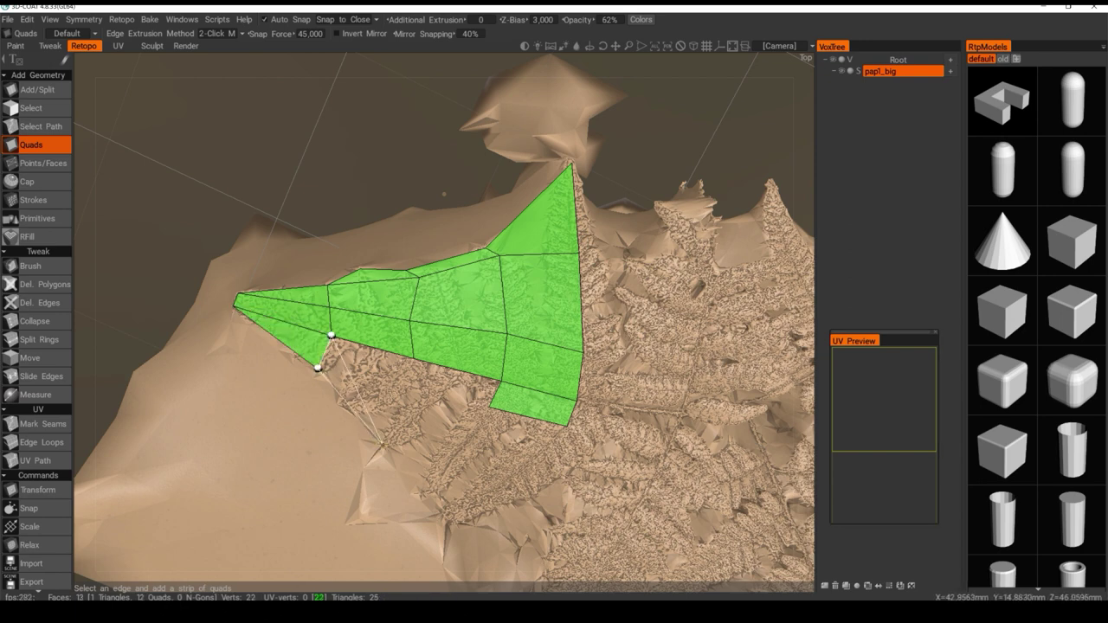
click(383, 443)
alt+drag(449, 429, 520, 414)
alt+drag(349, 371, 385, 333)
alt+drag(390, 400, 329, 378)
key(ctrl+z)
Continue the lower row from the tip quad with four quads and a triangle, joining it to the stem quad
click(333, 383)
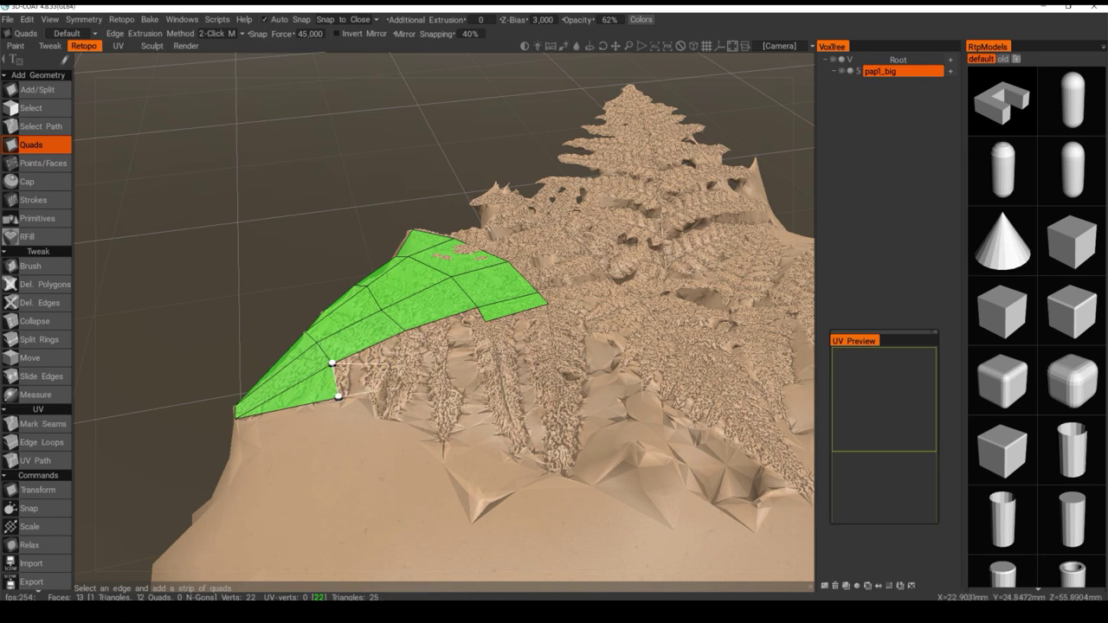
click(384, 377)
click(362, 363)
click(371, 346)
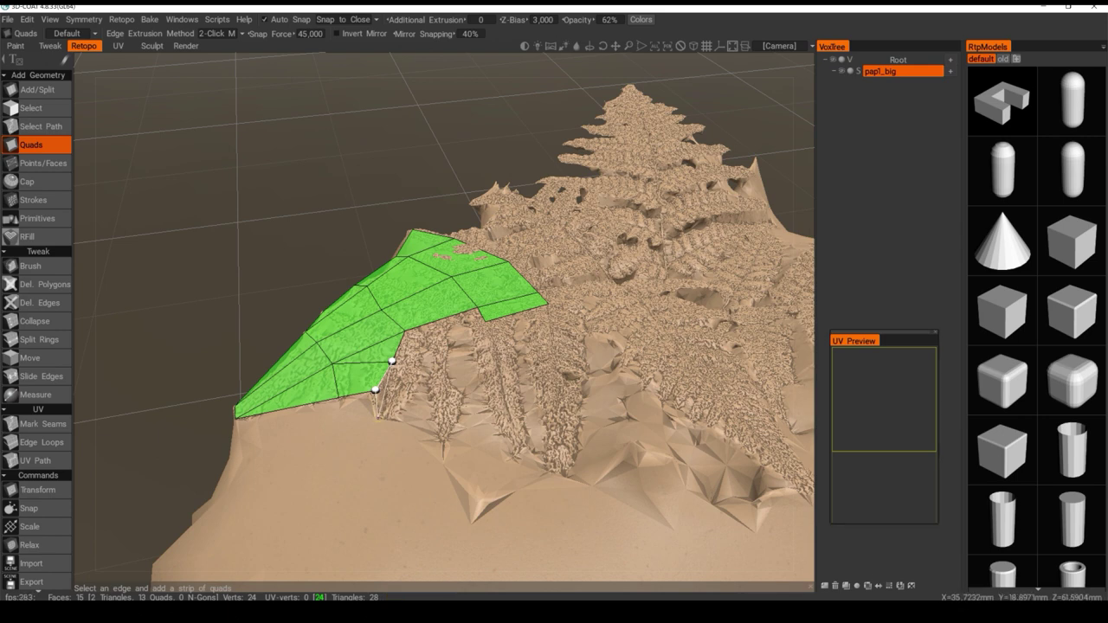
ctrl+drag(382, 376, 397, 393)
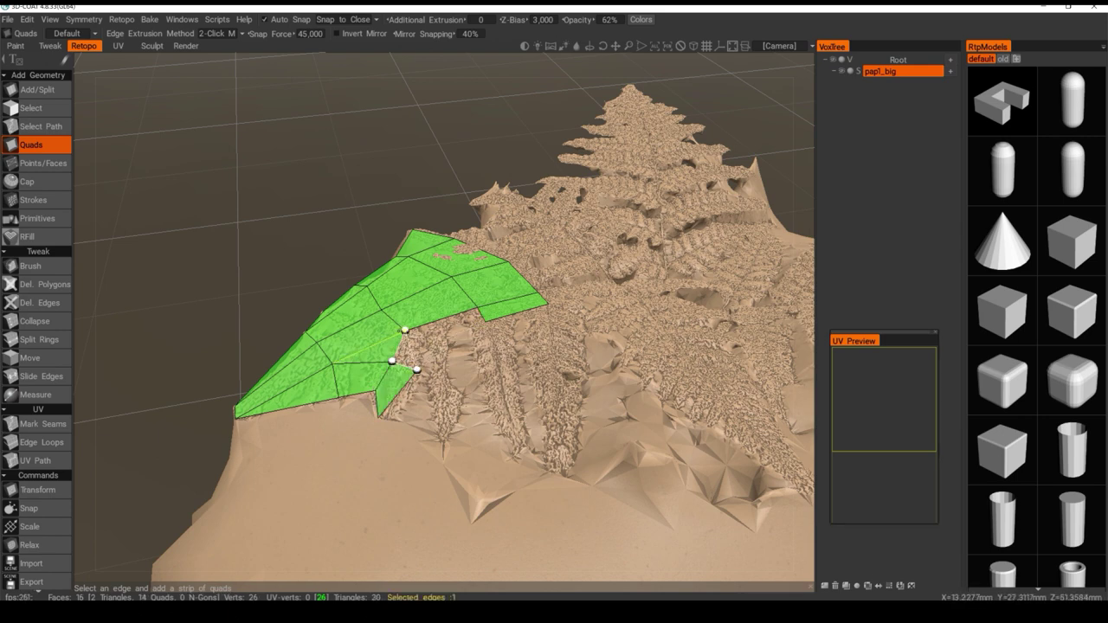
click(435, 357)
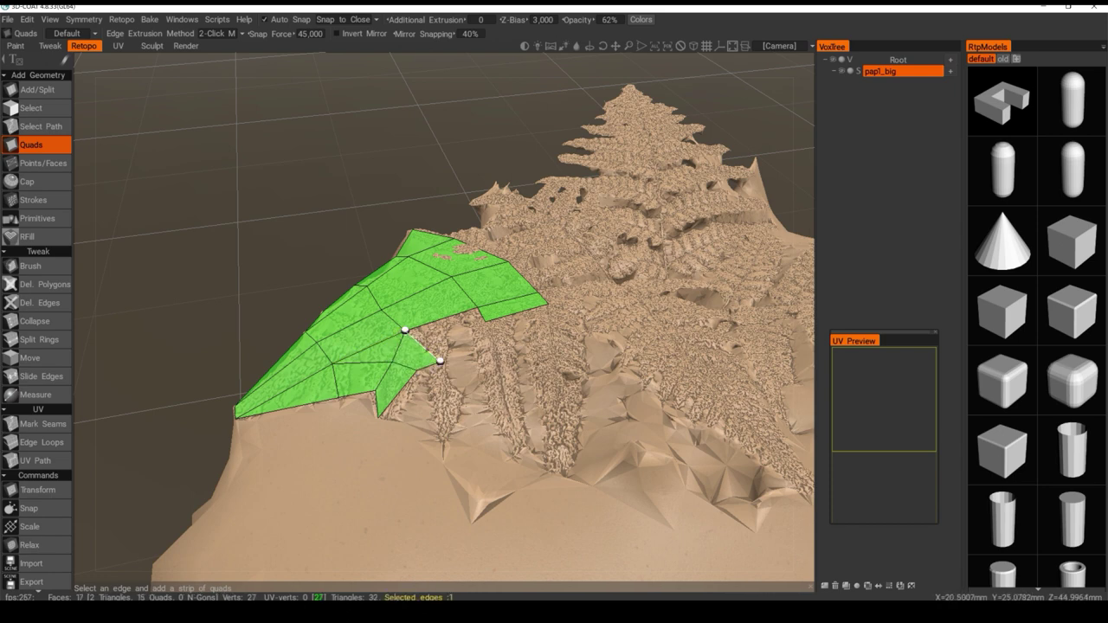
click(446, 327)
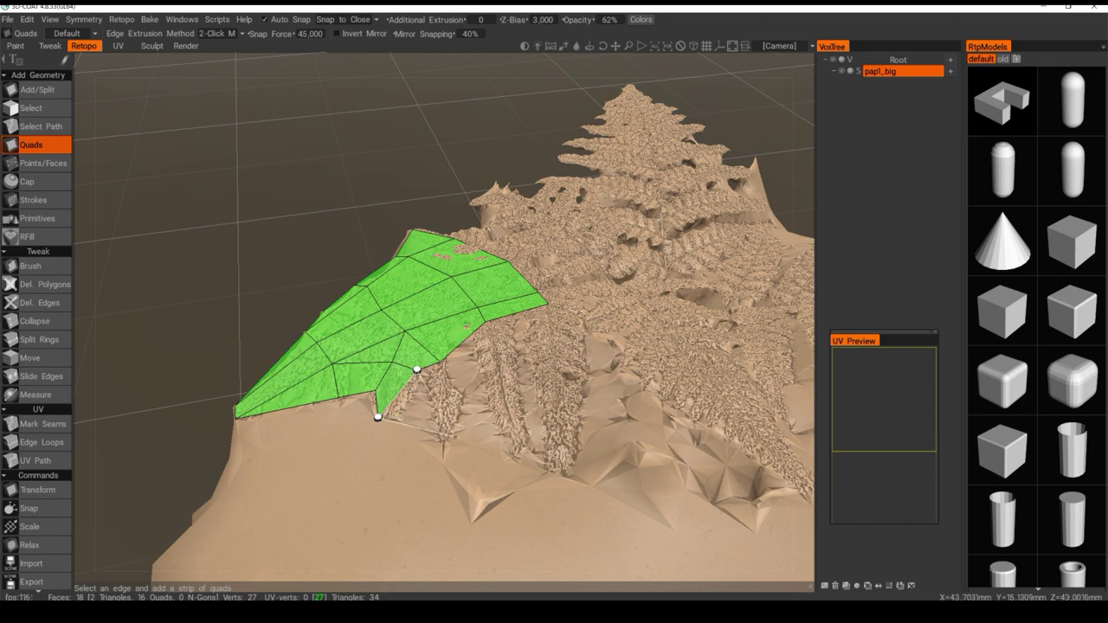
Extend a strip of three quads along the outer edge of the downward-pointing leaflet towards its tip
ctrl+drag(397, 394, 388, 432)
alt+middle_drag(410, 412, 364, 413)
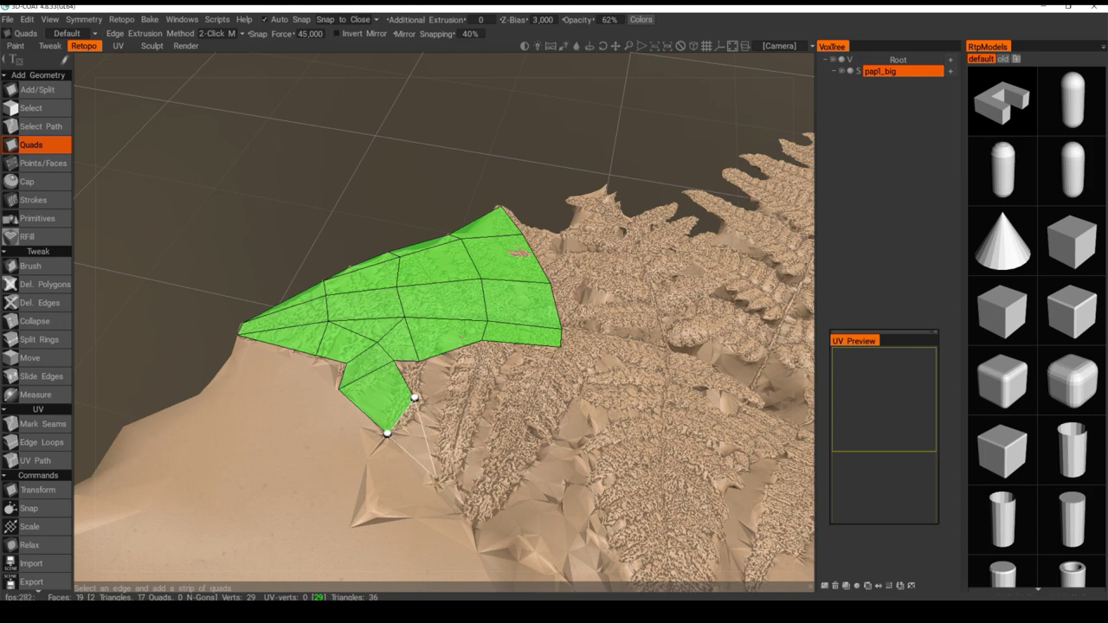
click(362, 410)
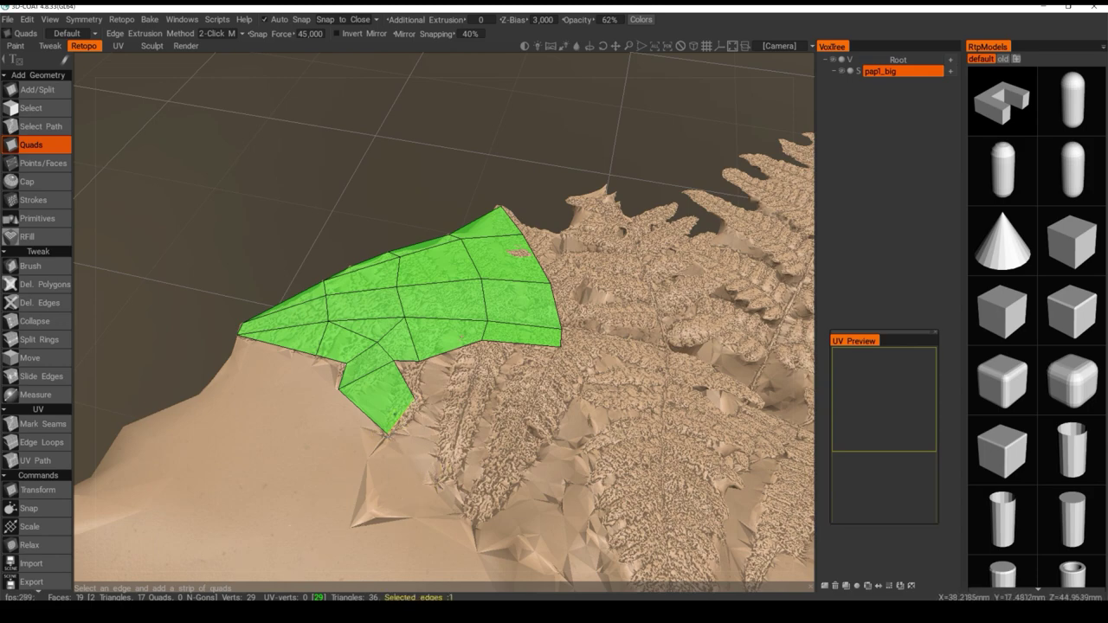
alt+drag(440, 458, 450, 395)
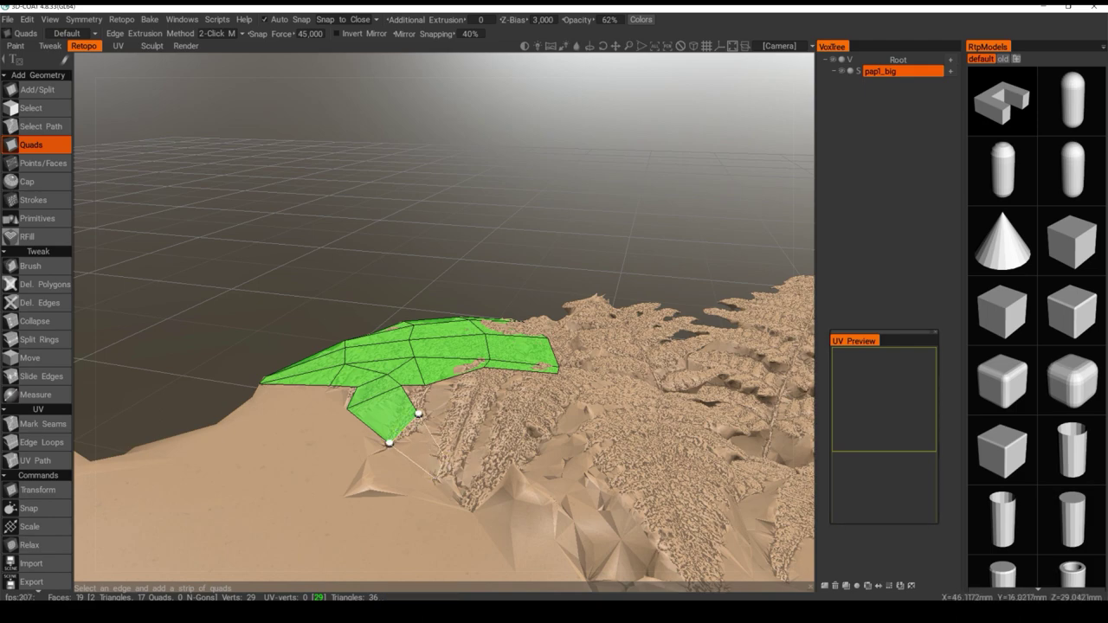
click(460, 431)
alt+drag(460, 432, 475, 493)
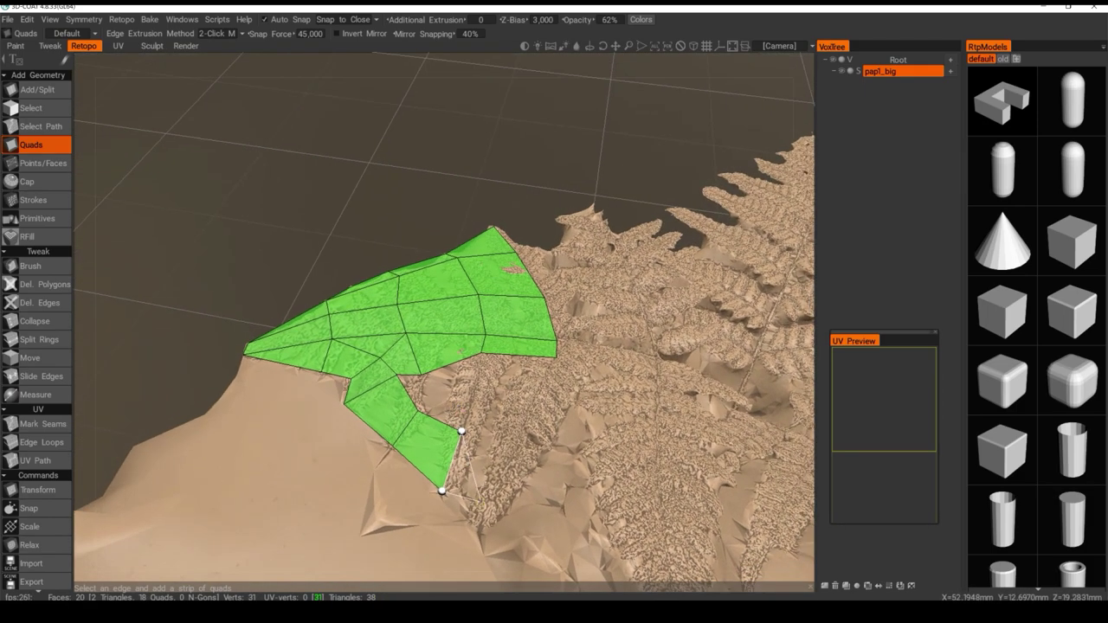
click(476, 526)
click(514, 457)
alt+middle_drag(514, 457, 412, 469)
alt+drag(400, 509, 420, 501)
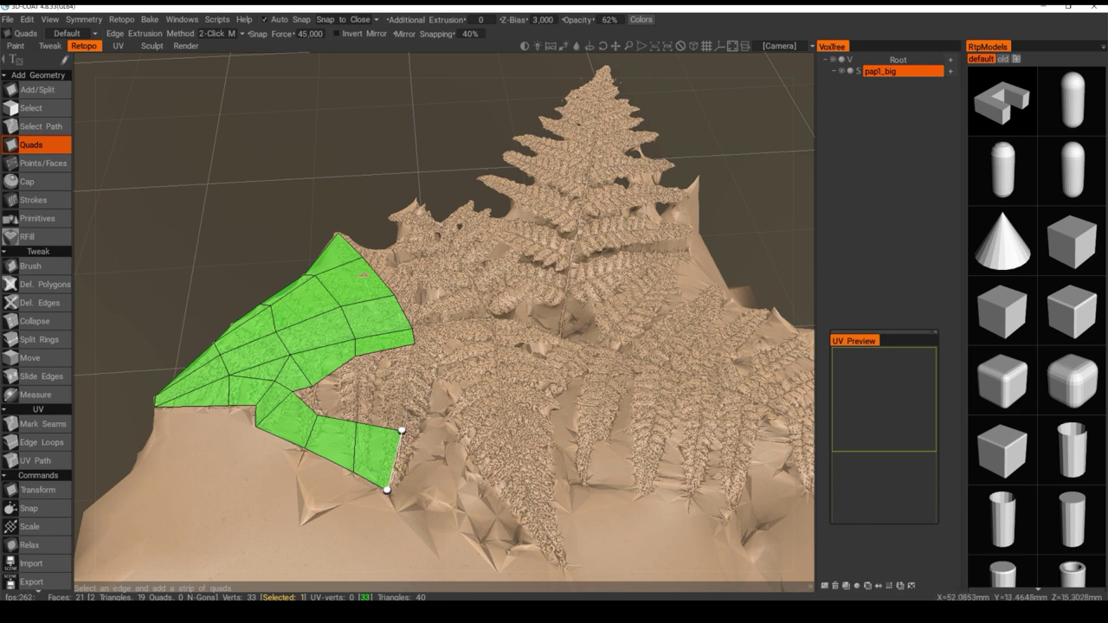
Add two quads across the leaflet's tip end, and fill the area enclosed by the mesh with three quads and two triangles
click(422, 429)
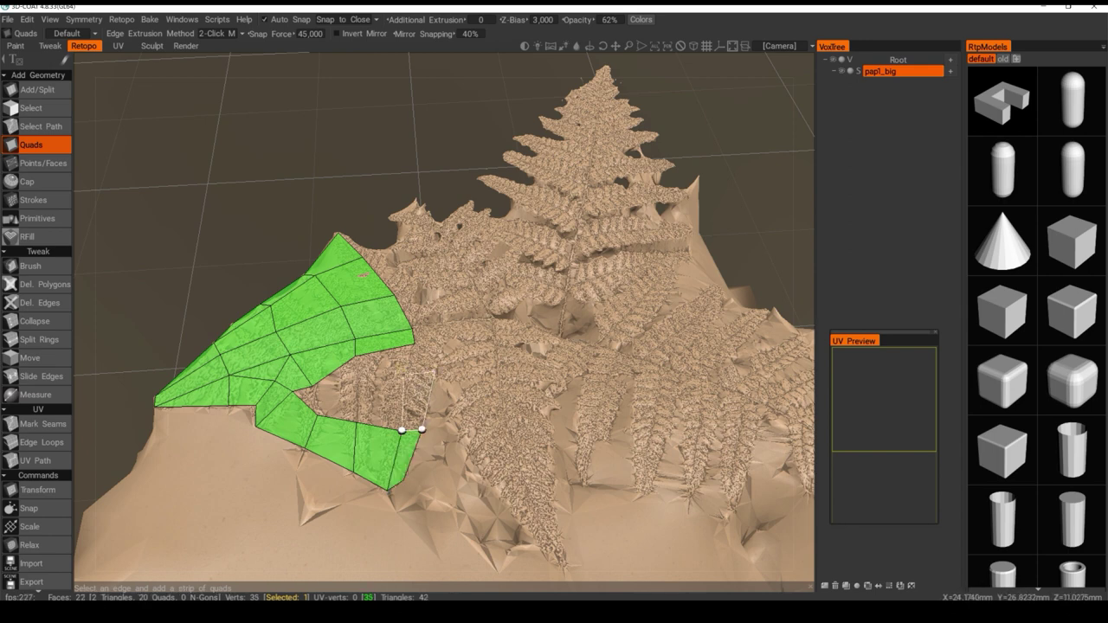
click(412, 373)
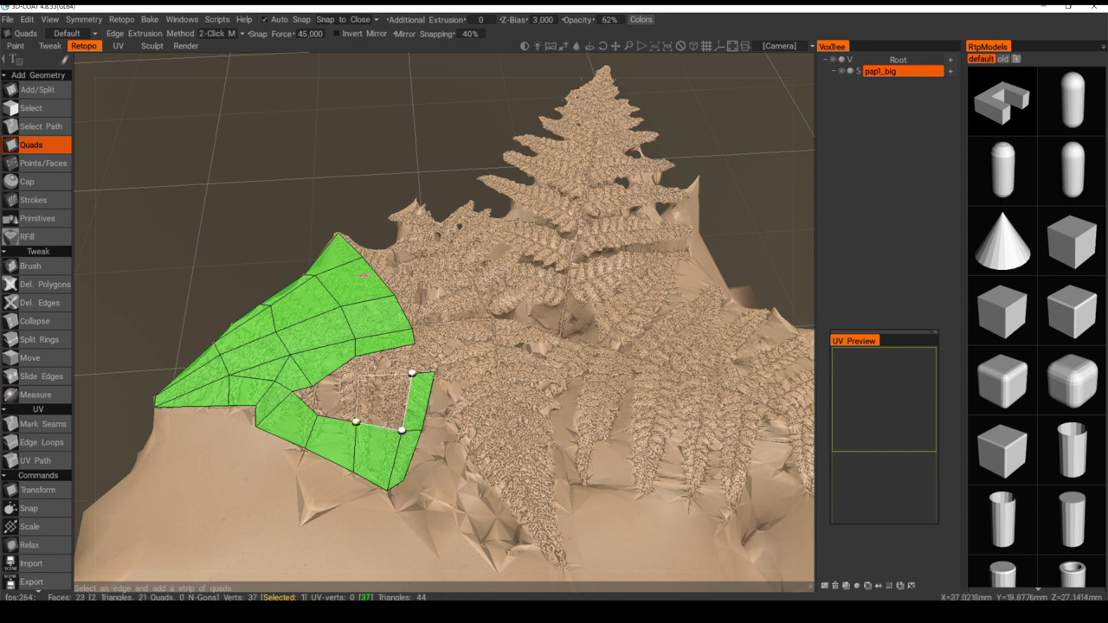
click(357, 423)
click(319, 428)
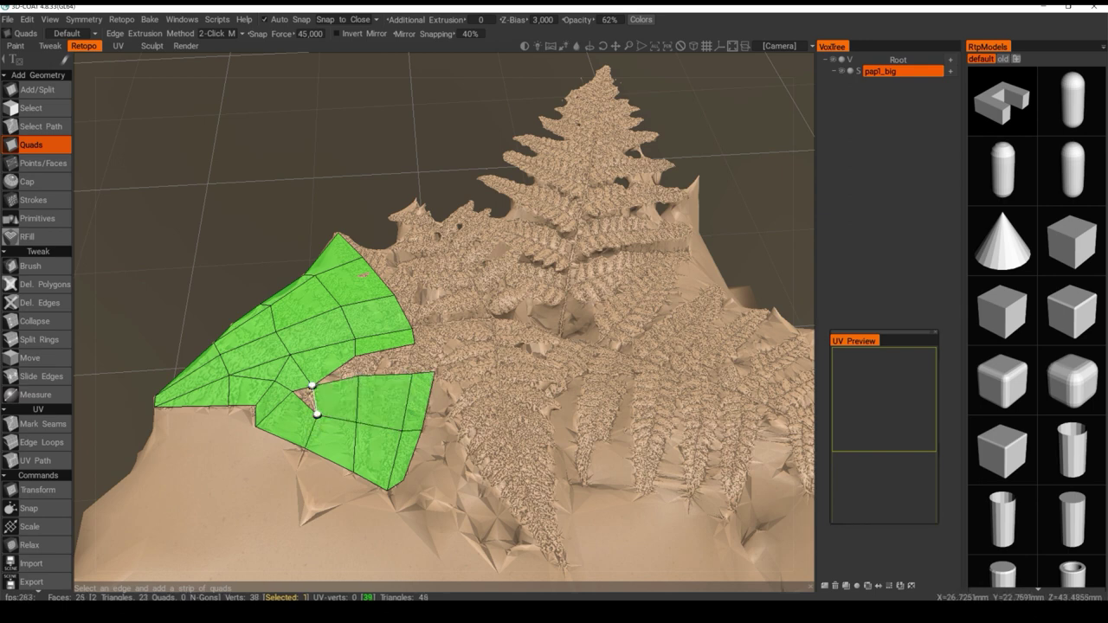
click(303, 397)
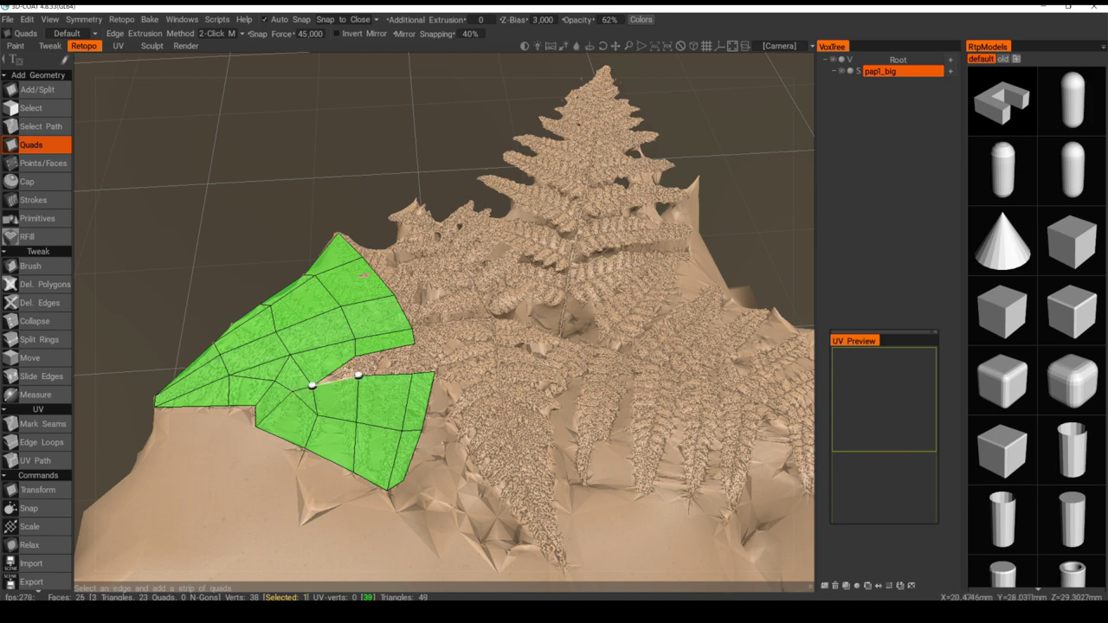
click(346, 371)
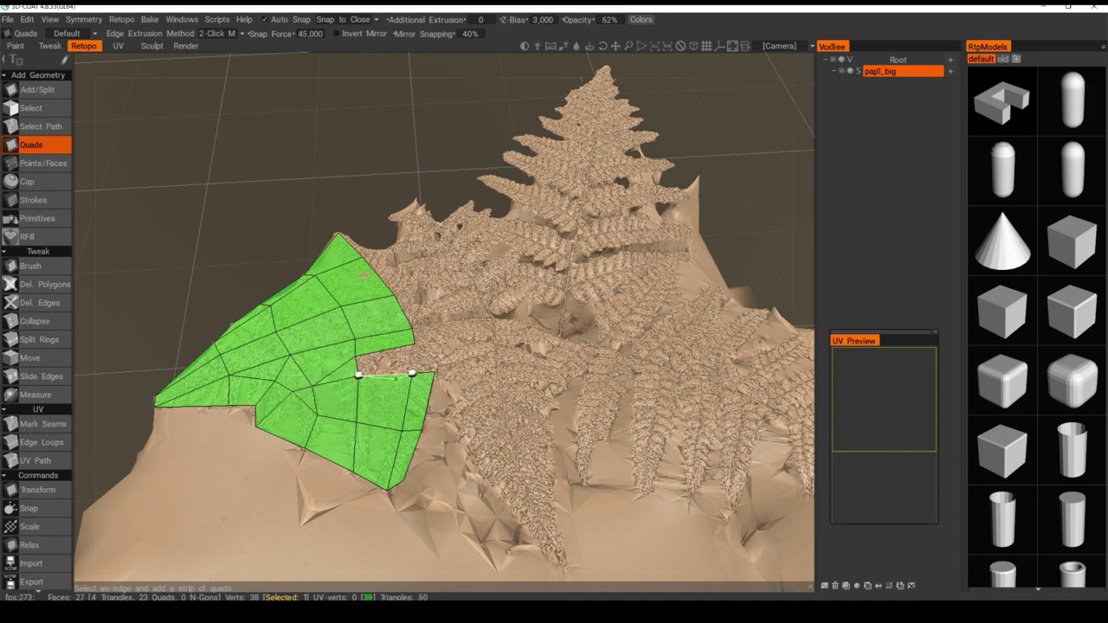
click(383, 361)
Extend the mesh along the stem towards the frond's centre with two quads, and close the corner beside them with a triangle
alt+drag(382, 360, 326, 429)
alt+middle_drag(421, 349, 393, 402)
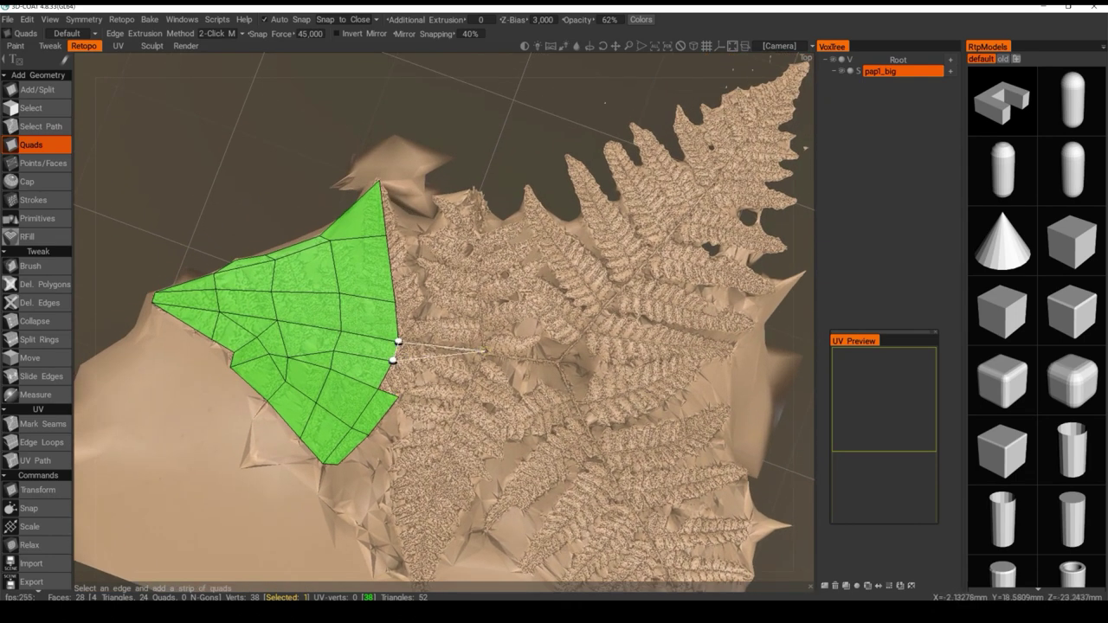
click(484, 351)
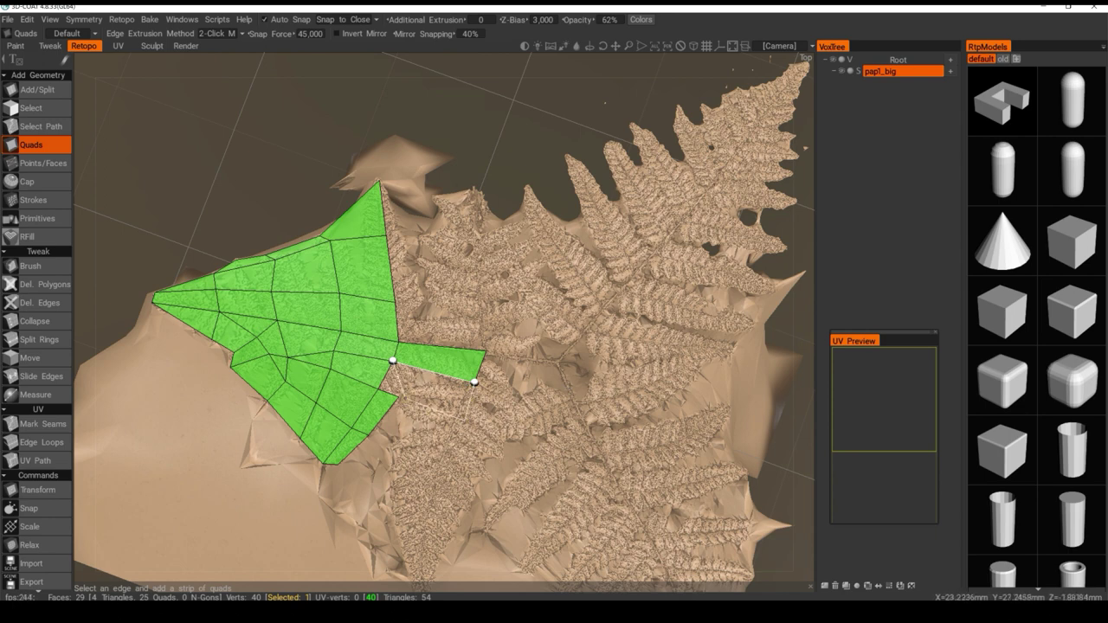
click(399, 397)
click(378, 391)
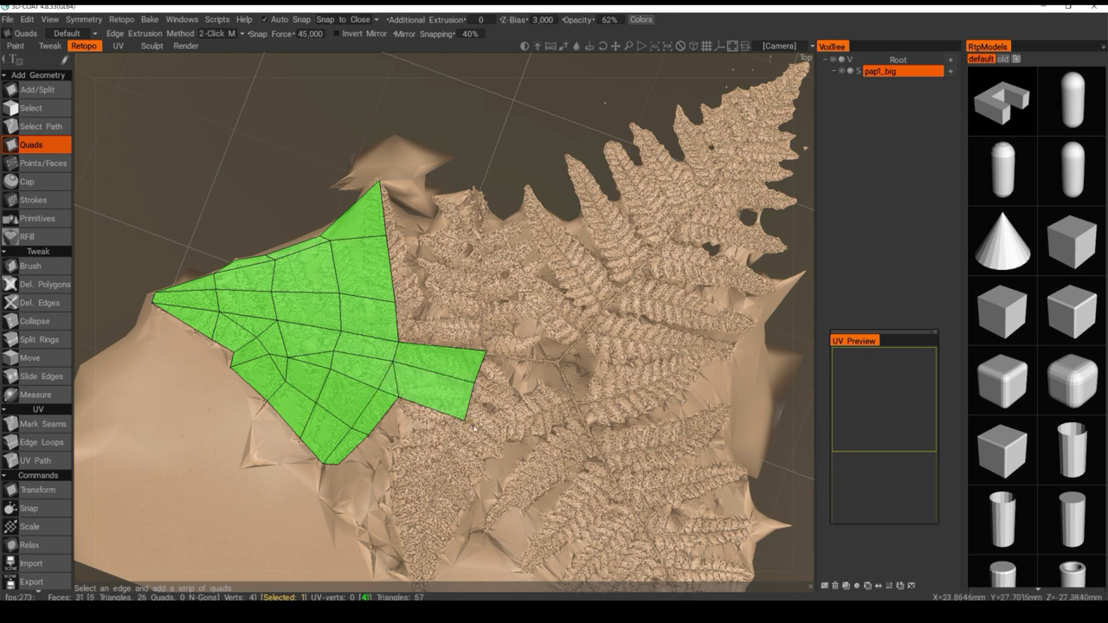
Run a strip of three quads down the next leaflet to its tip, and add a triangle along its inner side
middle_drag(474, 429, 473, 408)
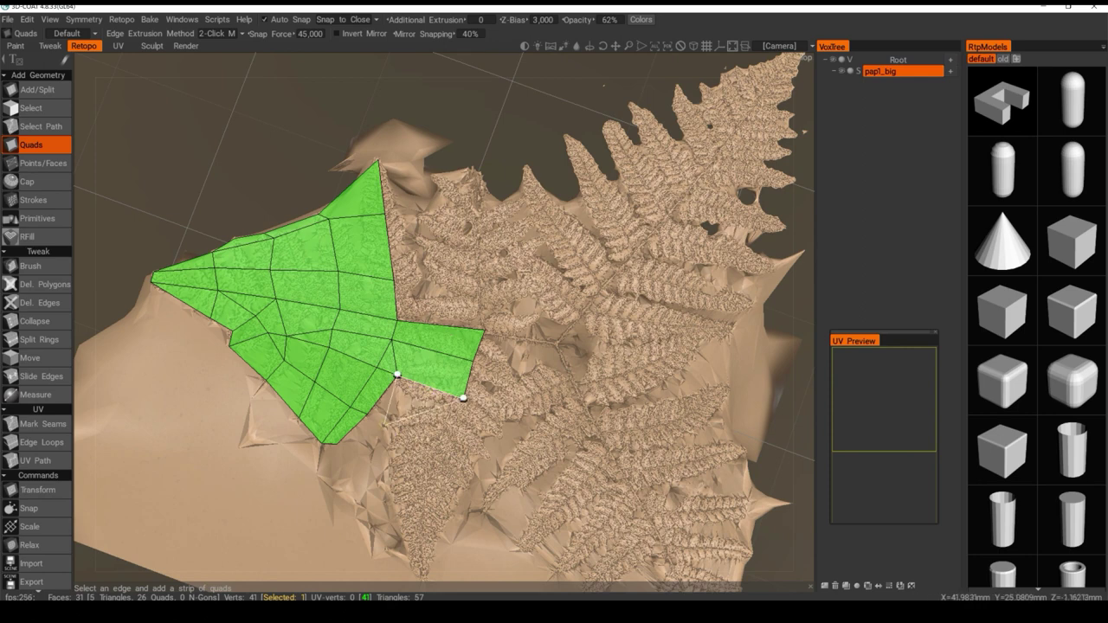
click(413, 438)
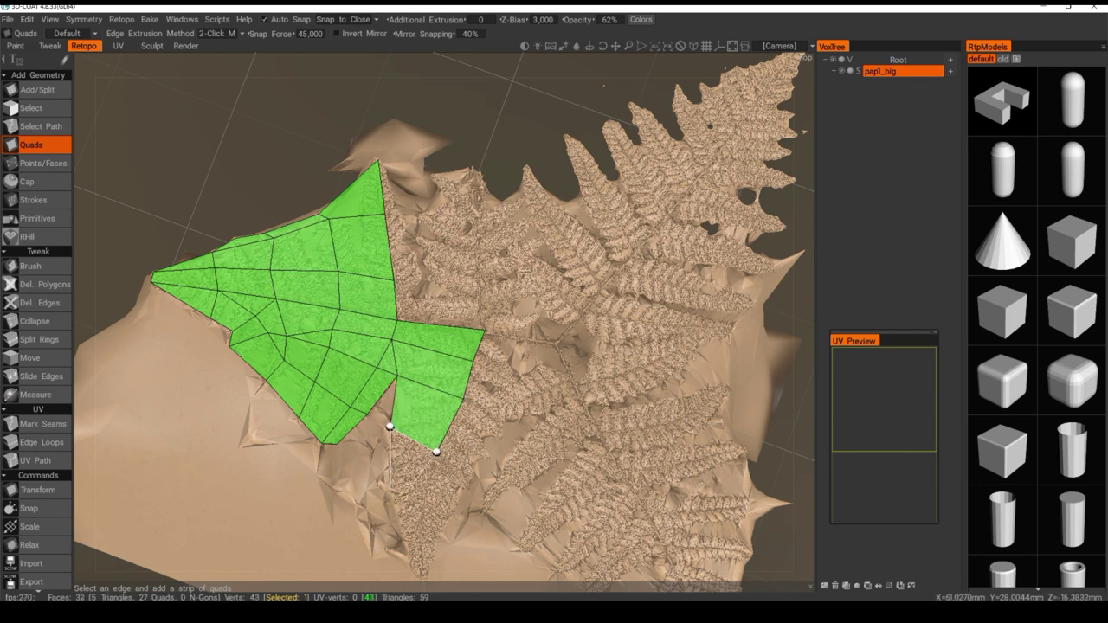
click(408, 493)
middle_drag(408, 494, 412, 447)
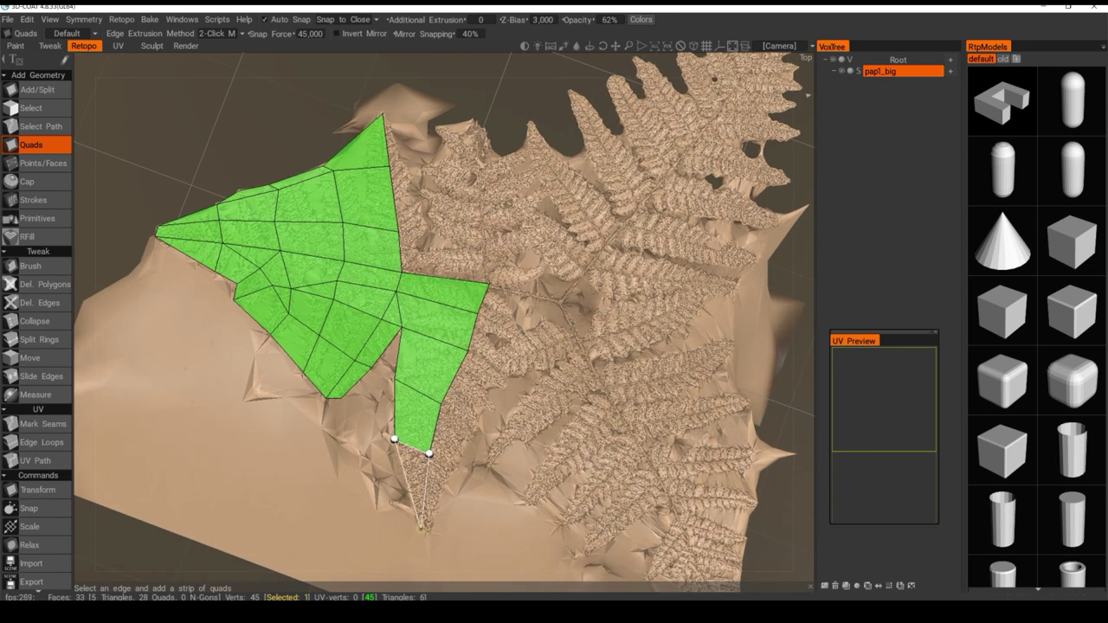
click(431, 528)
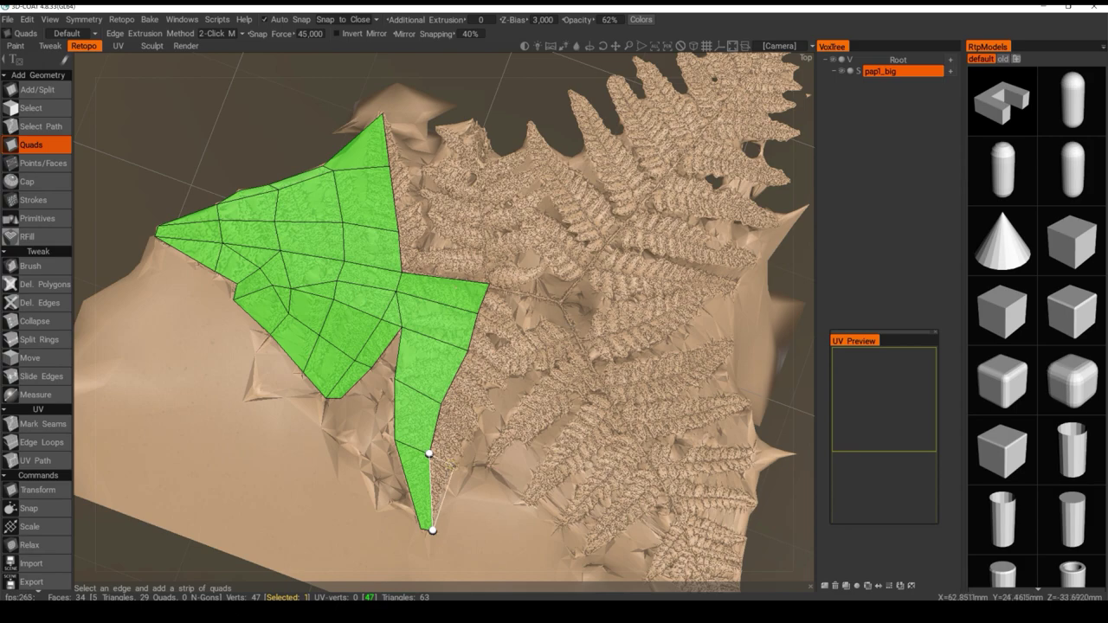
click(452, 468)
Widen this second leaflet along its inner side with three quads, and close the corner at the stem with a triangle
alt+drag(490, 424, 528, 425)
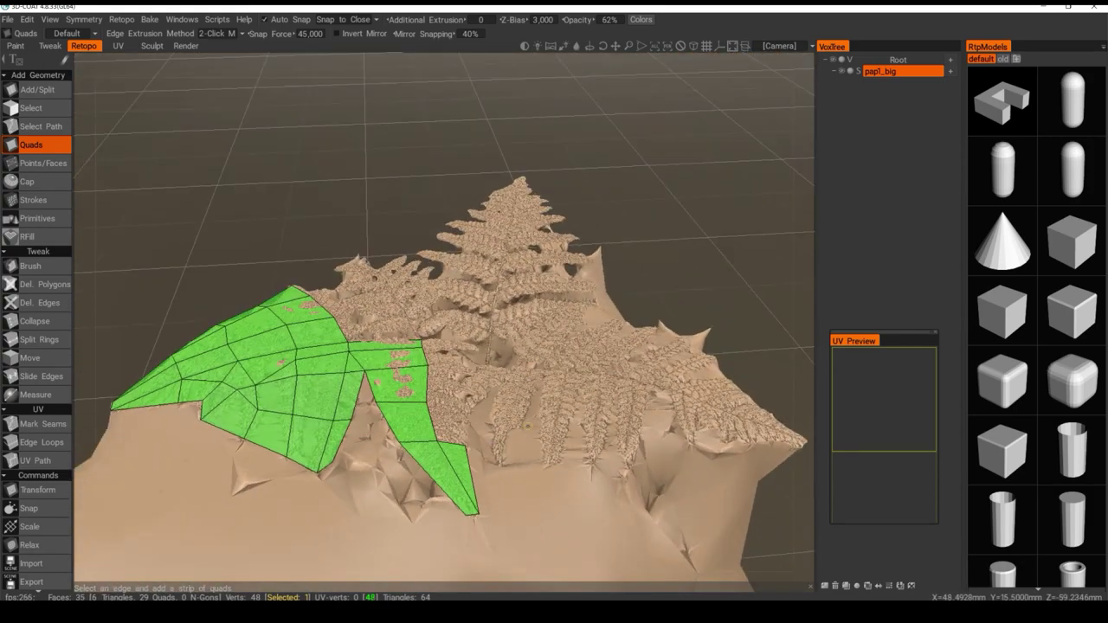
right_drag(576, 447, 517, 460)
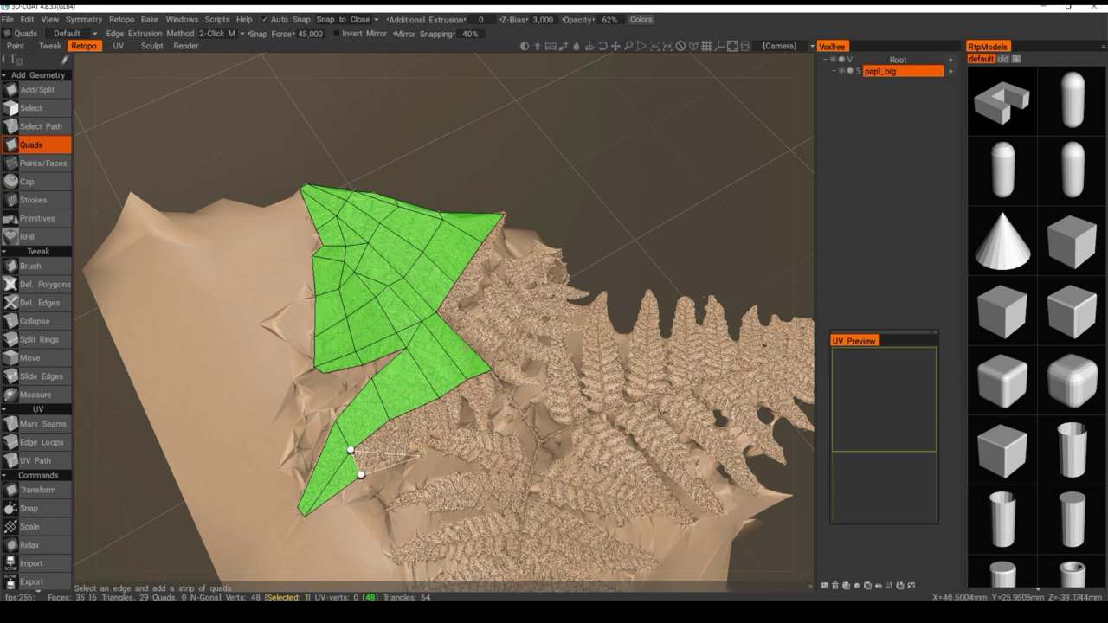
click(422, 453)
alt+drag(485, 422, 477, 391)
click(439, 408)
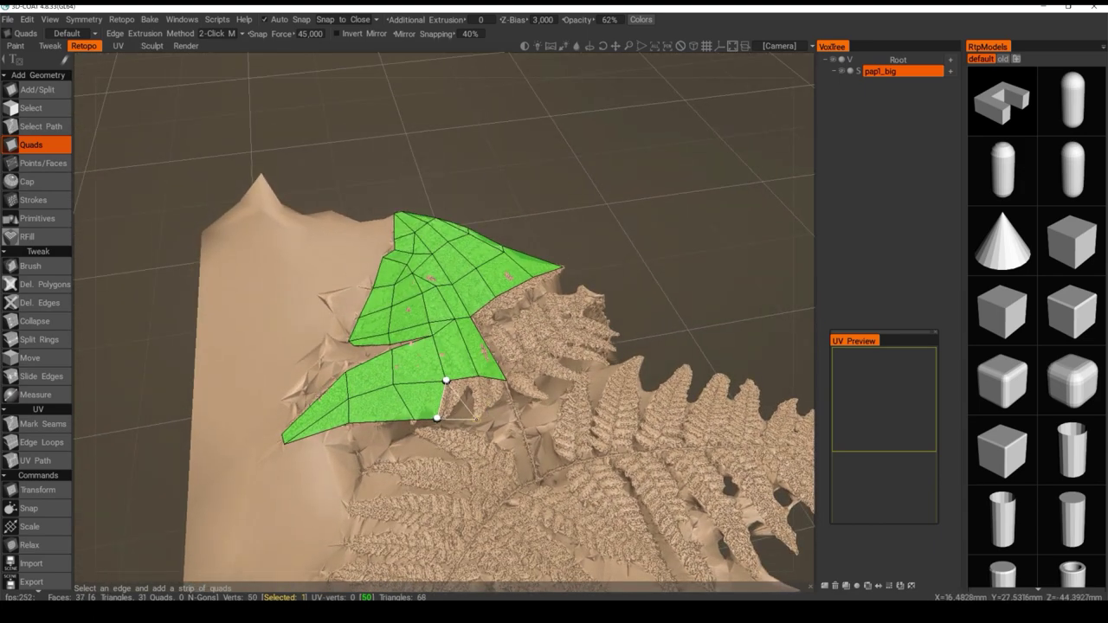
click(476, 419)
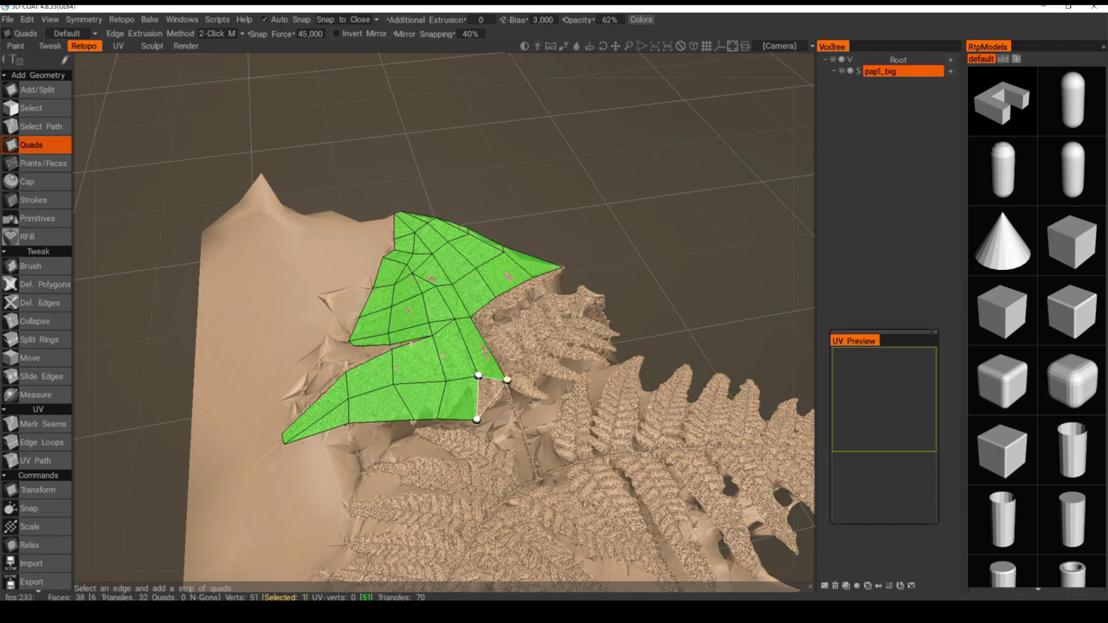
click(507, 379)
Examine the green mesh and the uncovered leaflets beside the stem from above and from low angles
alt+drag(506, 381, 453, 398)
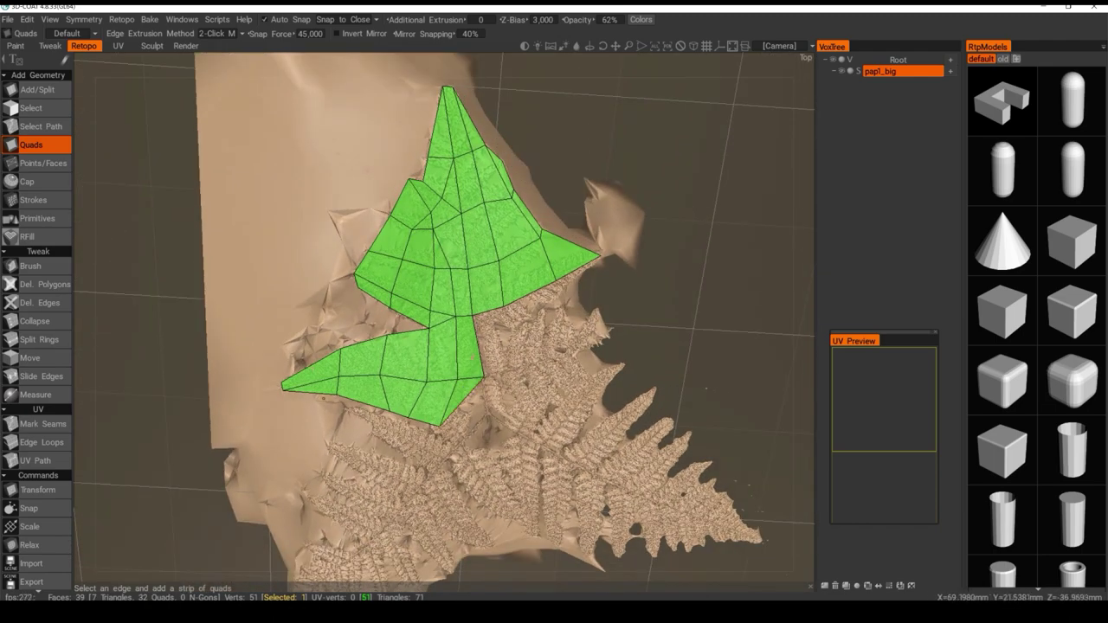
alt+middle_drag(433, 407, 322, 461)
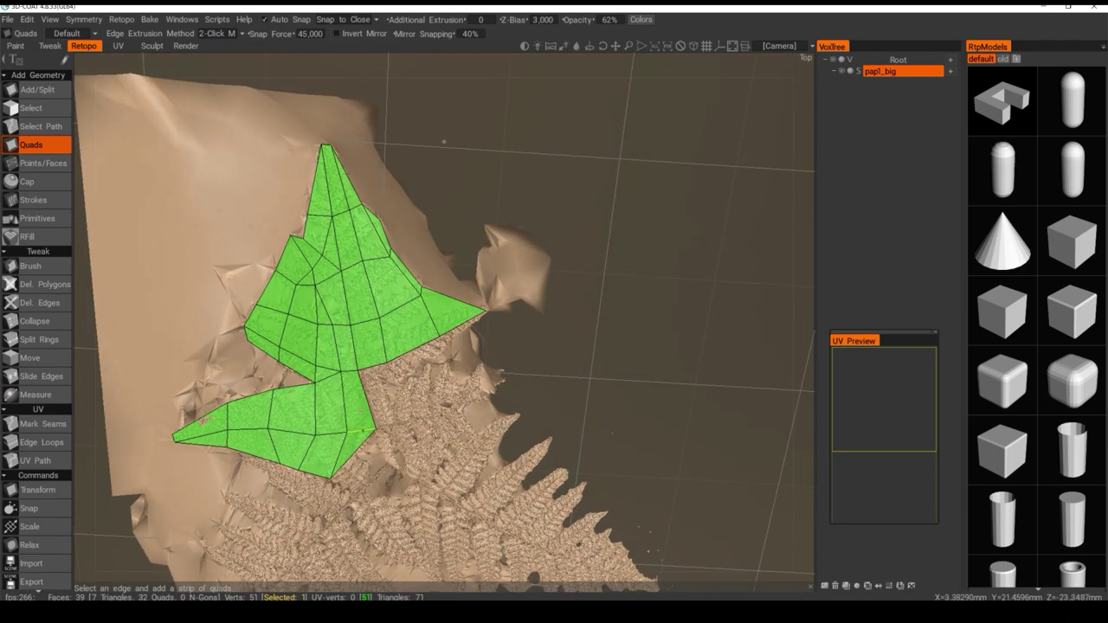
alt+right_drag(322, 461, 356, 468)
alt+middle_drag(357, 468, 463, 374)
alt+drag(463, 374, 458, 376)
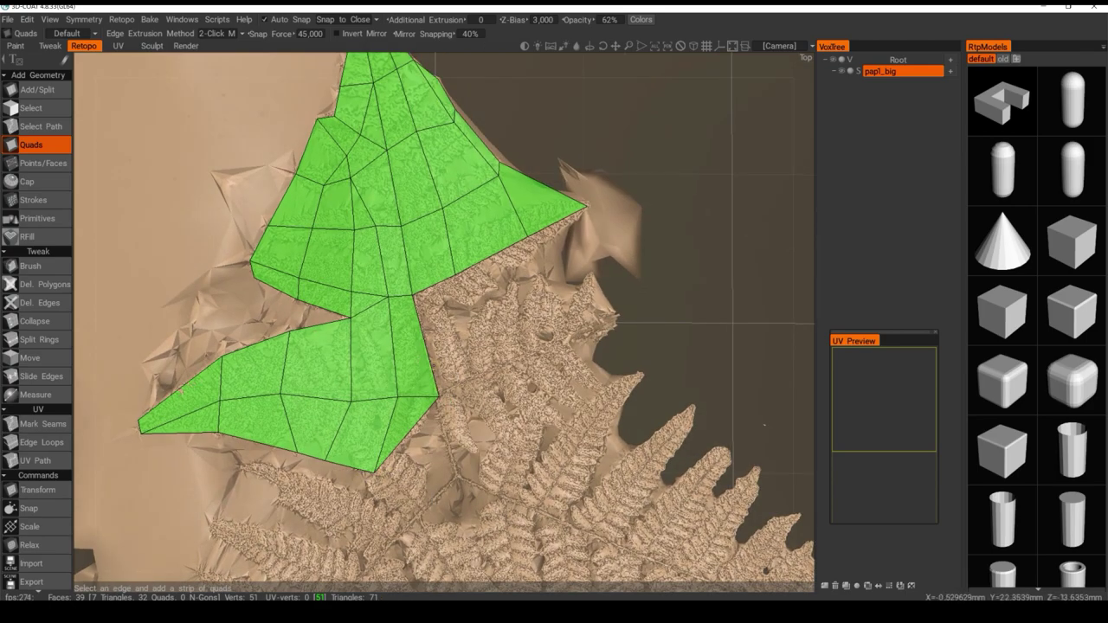
right_drag(427, 374, 466, 286)
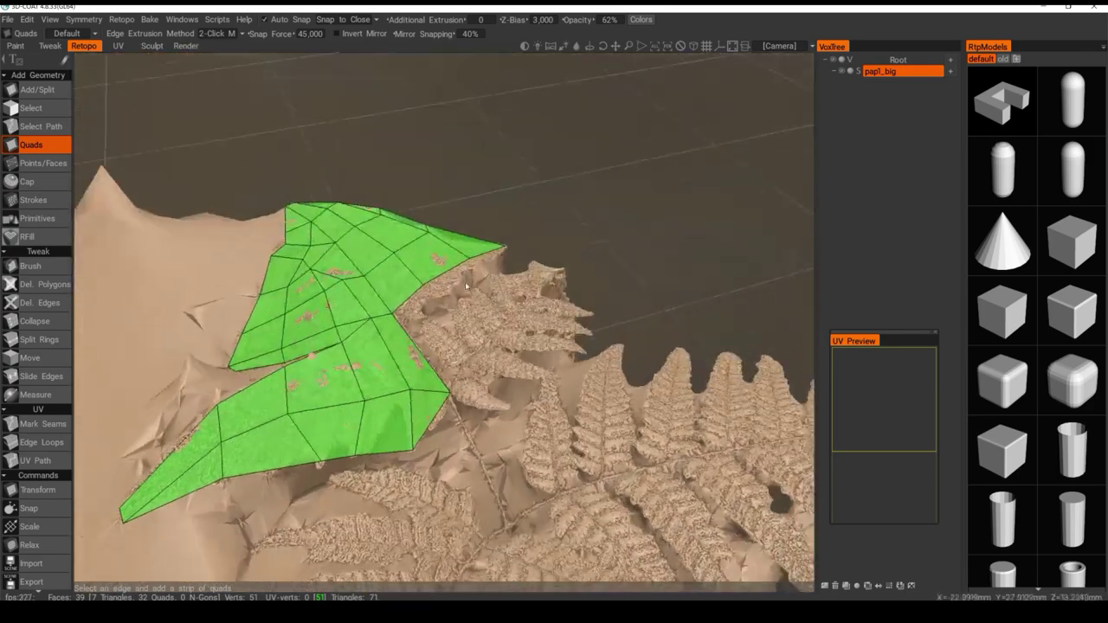
alt+drag(466, 286, 358, 313)
alt+drag(511, 346, 445, 304)
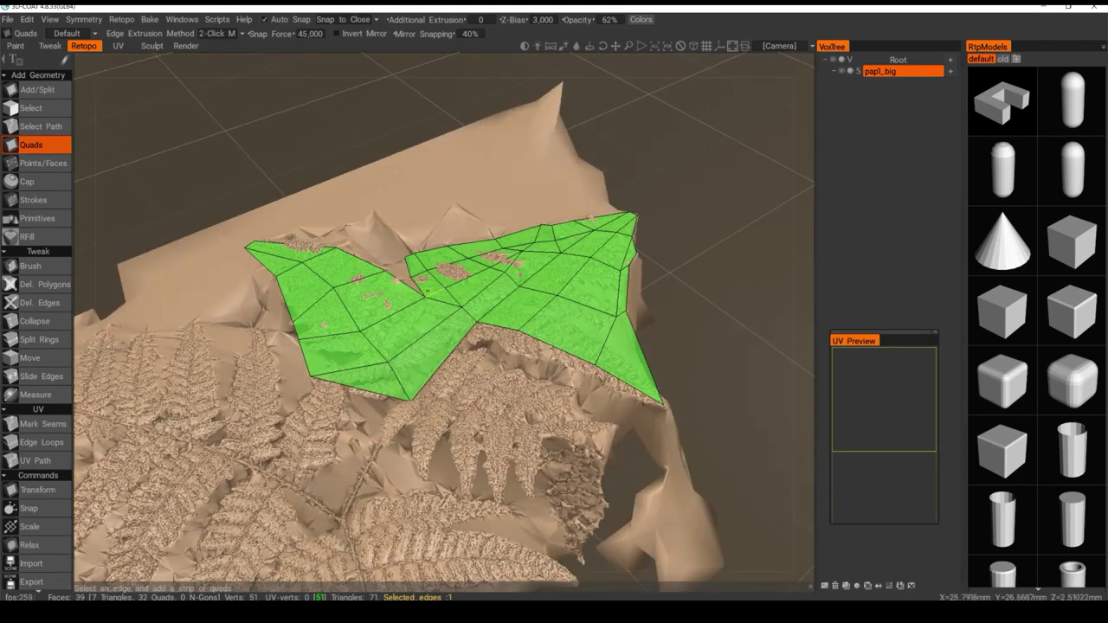
Split the stem faces from the notch between the two leaflets to the outer border, and delete the superfluous edge beside the cut
click(37, 89)
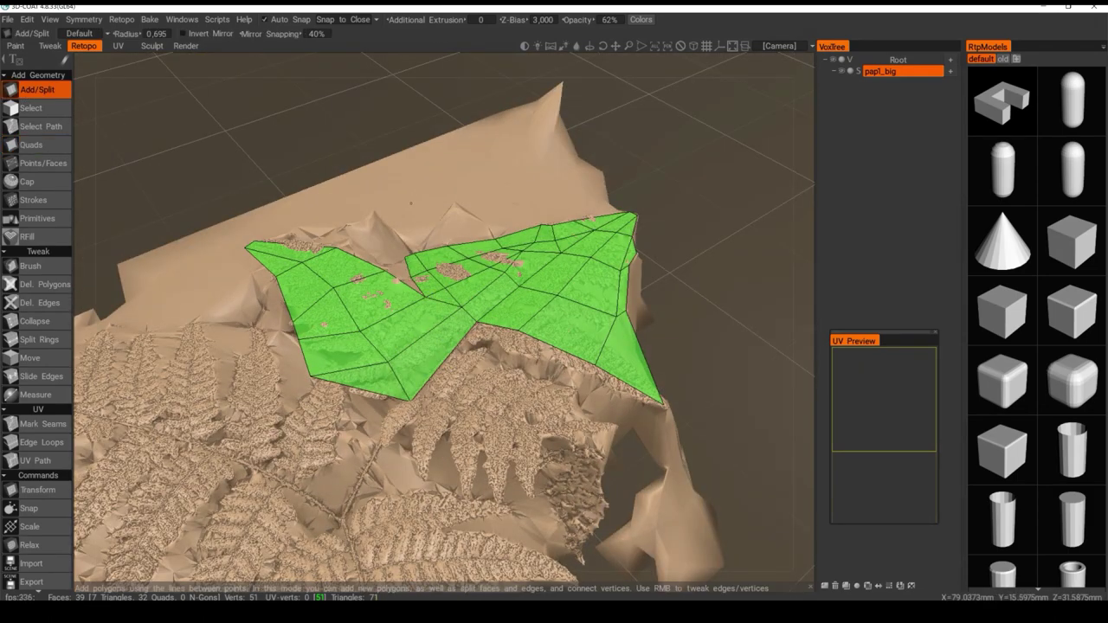
click(425, 297)
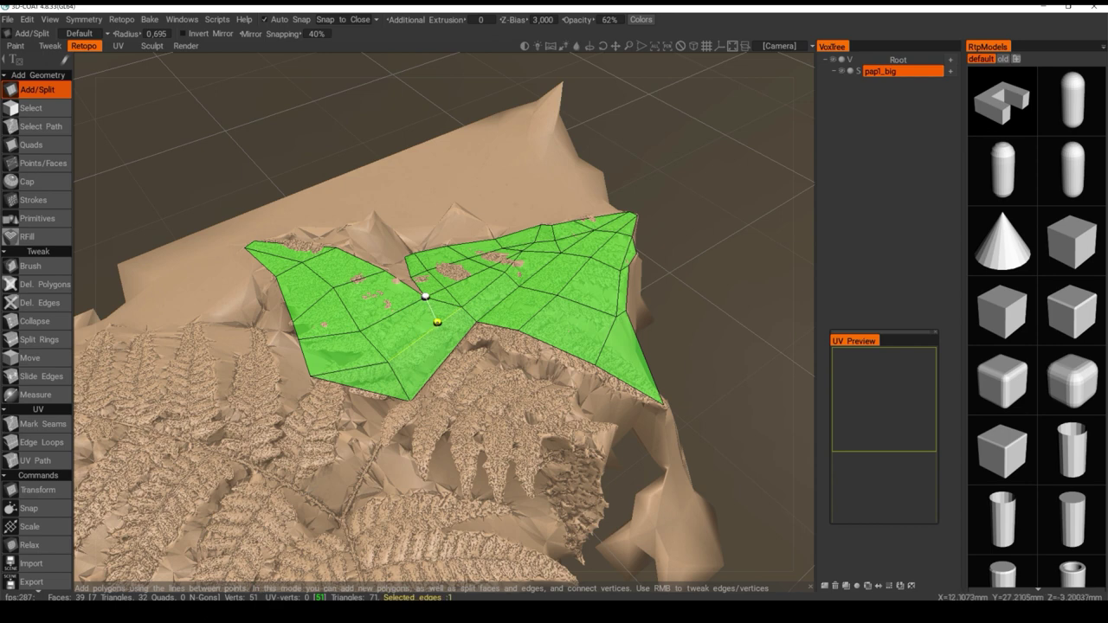
click(438, 321)
click(451, 349)
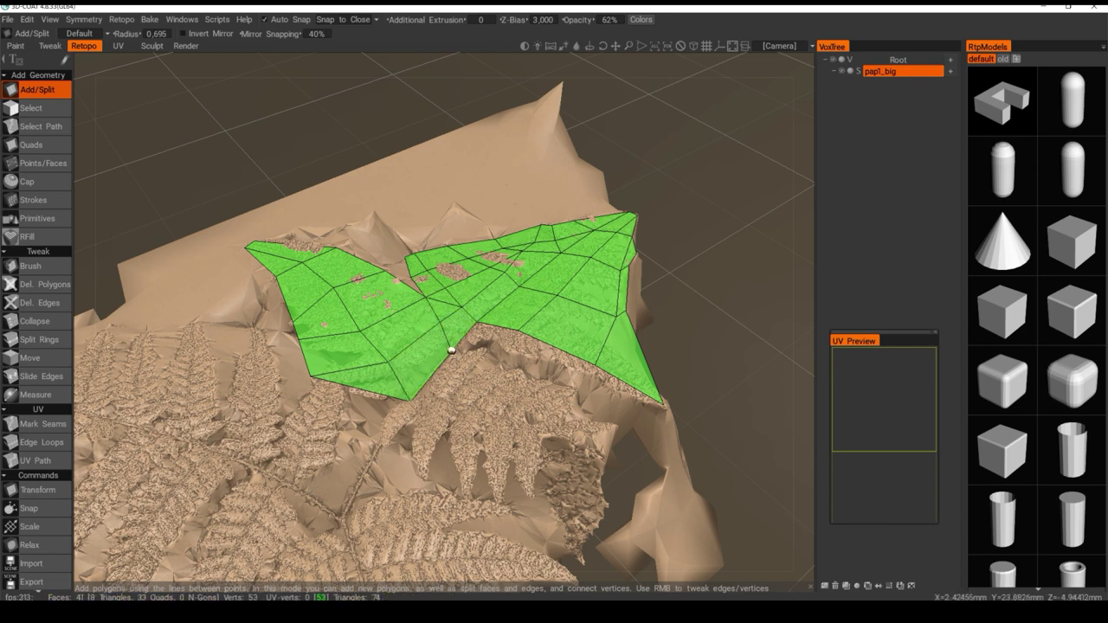
click(46, 307)
click(445, 301)
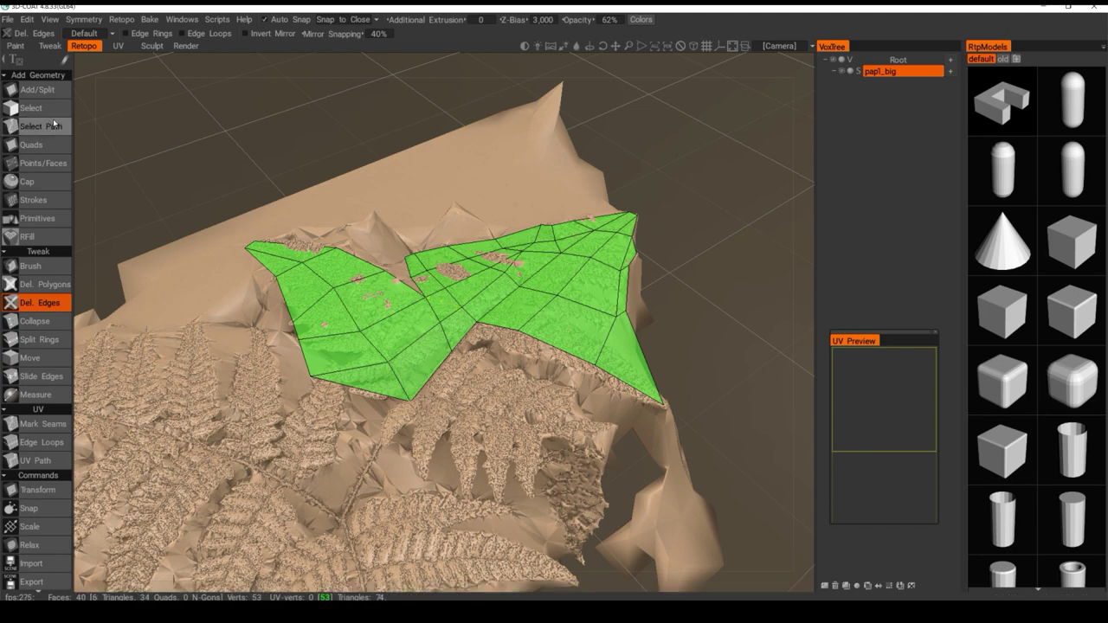
Start the opposite leaflet with a quad off the stem's outer edge, and fill the gap towards the first leaflet with two triangles
click(38, 145)
alt+drag(360, 284, 459, 333)
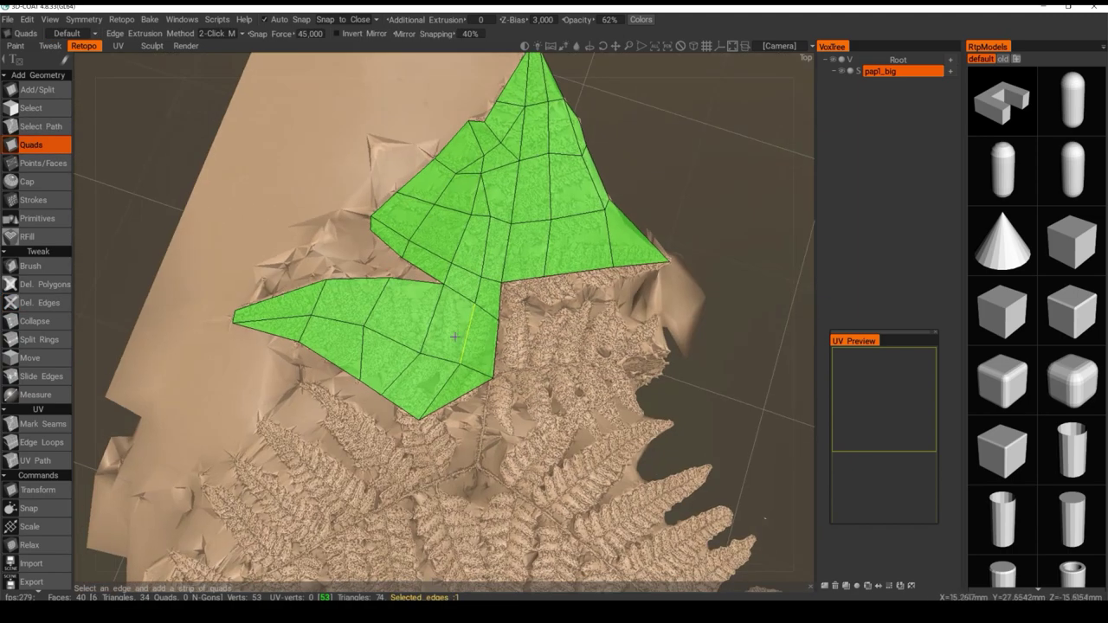
alt+middle_drag(459, 333, 351, 290)
mouse_move(351, 290)
alt+mouse_down()
mouse_move(337, 299)
mouse_move(351, 301)
alt+mouse_up()
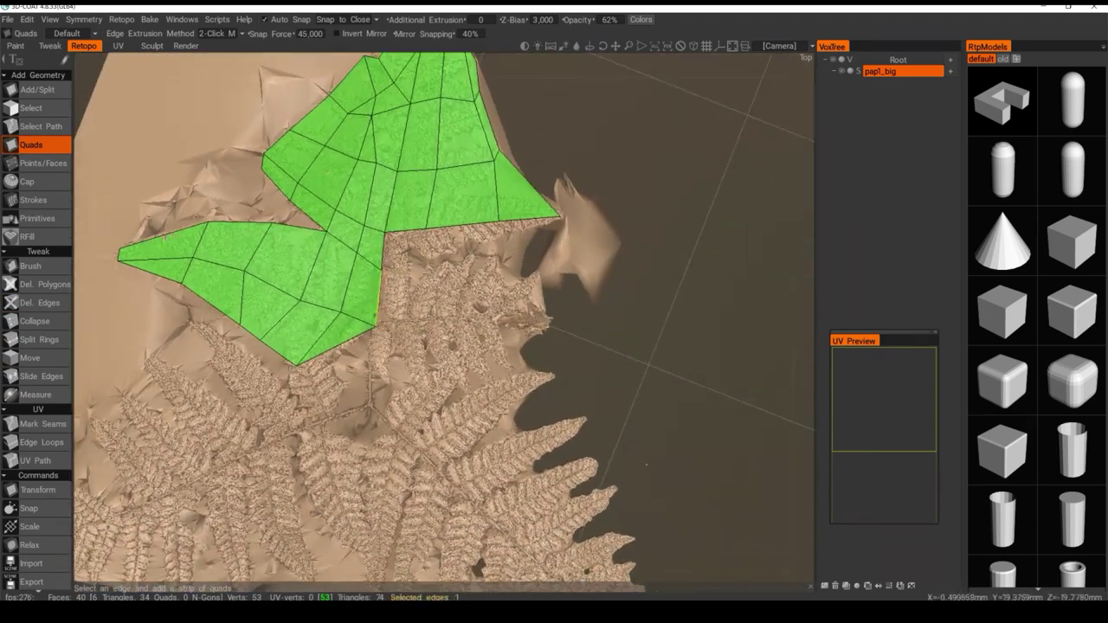
click(379, 299)
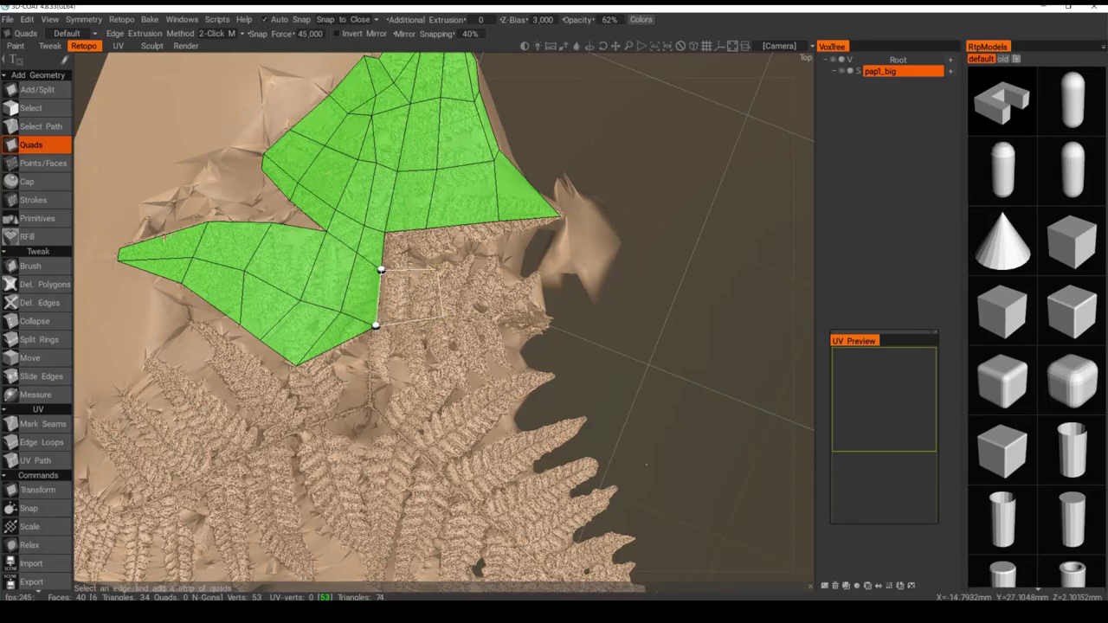
click(431, 270)
middle_drag(445, 204, 409, 251)
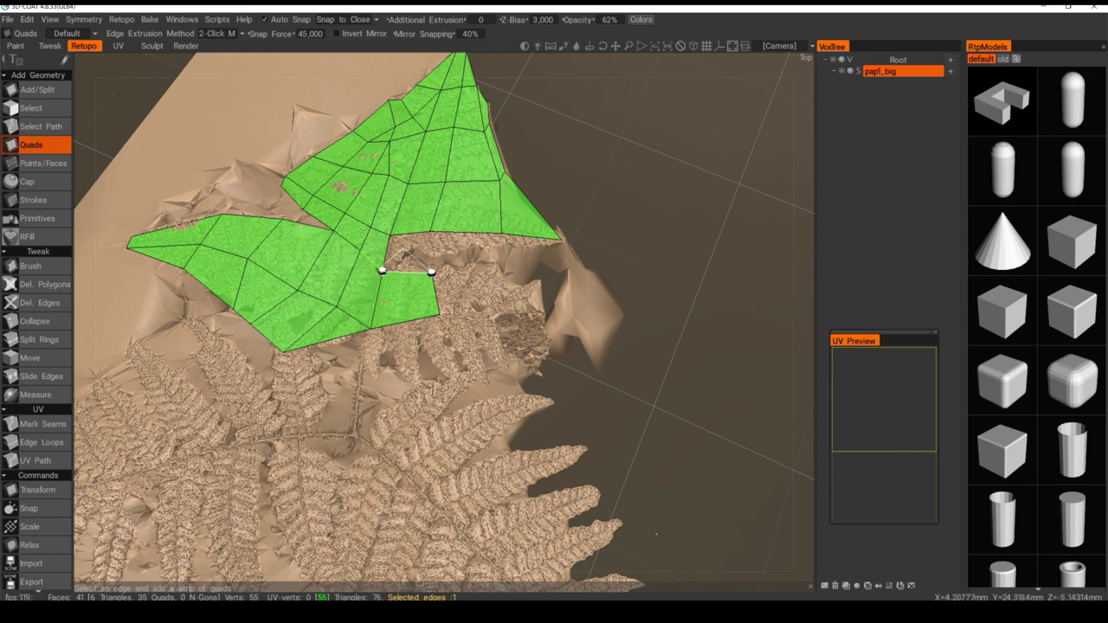
click(407, 250)
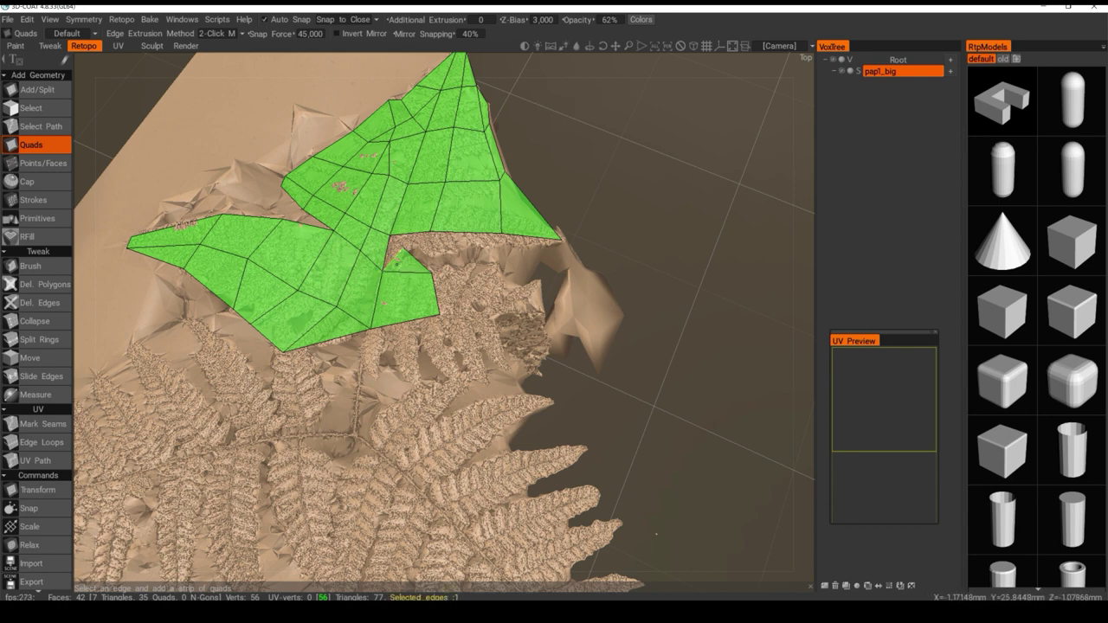
click(394, 260)
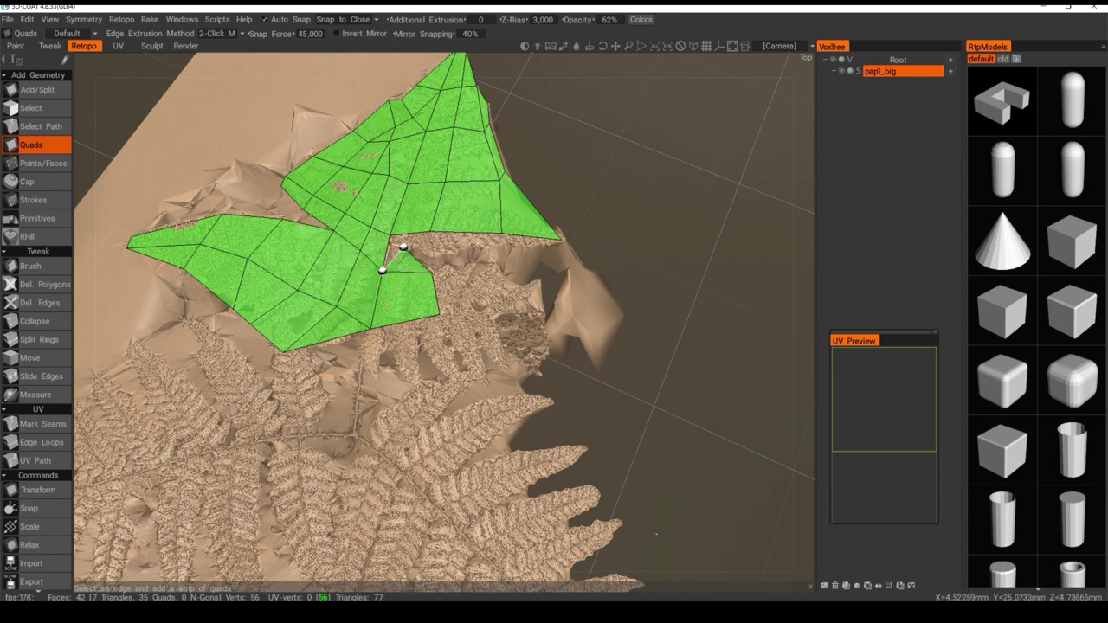
click(390, 235)
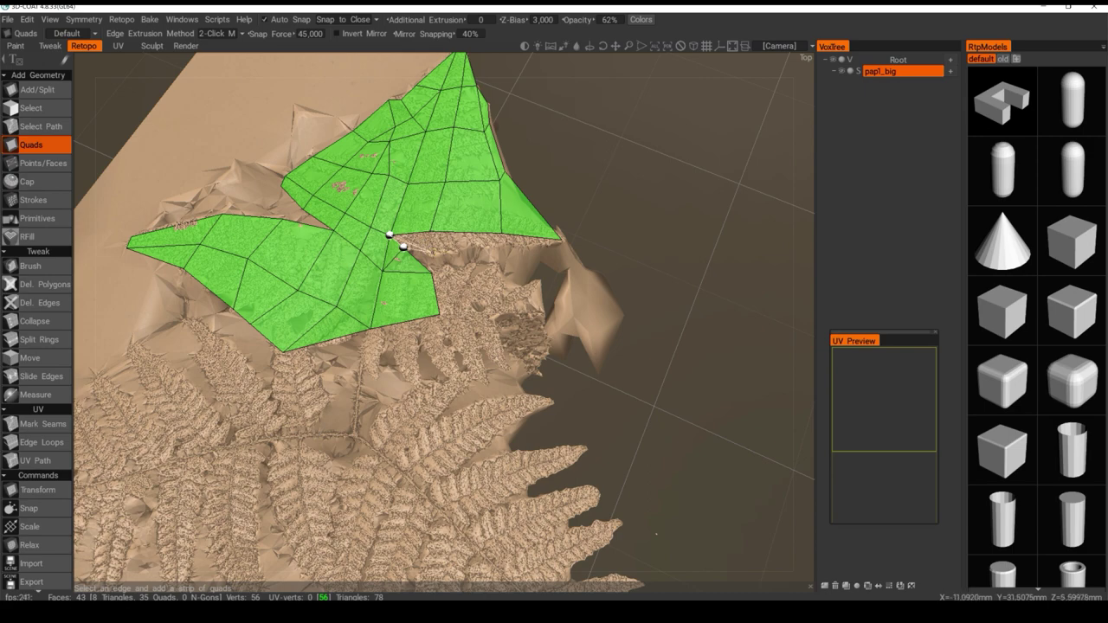
Extend the upper leaflet's lower border with two quads, and close the strip at its tip with a triangle
click(430, 248)
alt+drag(500, 249, 506, 303)
click(490, 253)
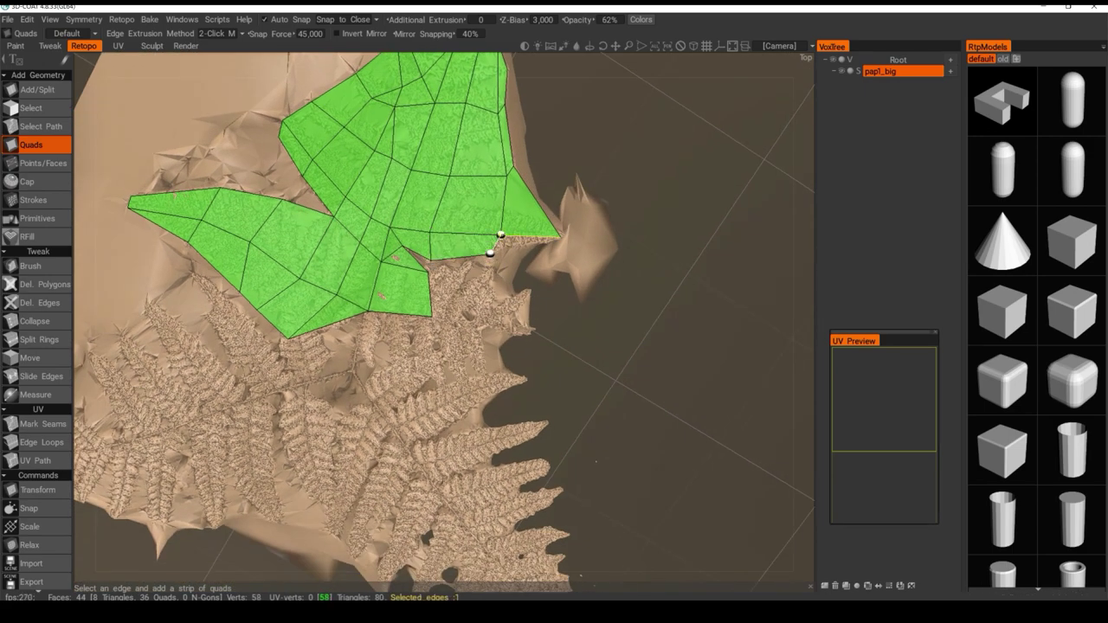
click(561, 236)
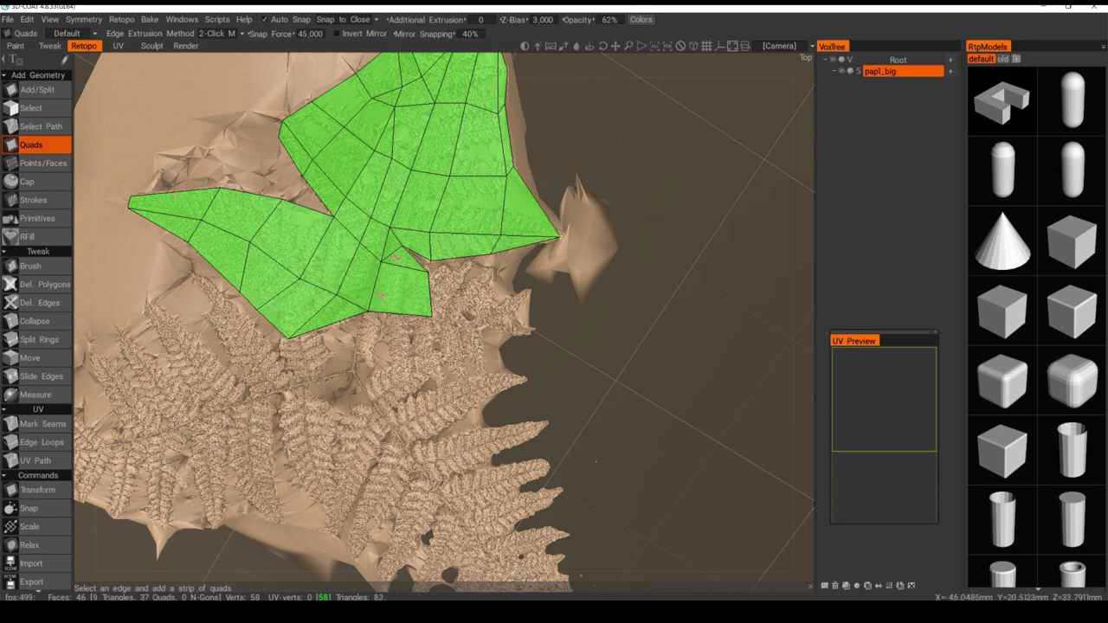
Continue the new leaflet's strip outwards from the stem with two more quads
alt+drag(478, 296, 432, 299)
click(432, 282)
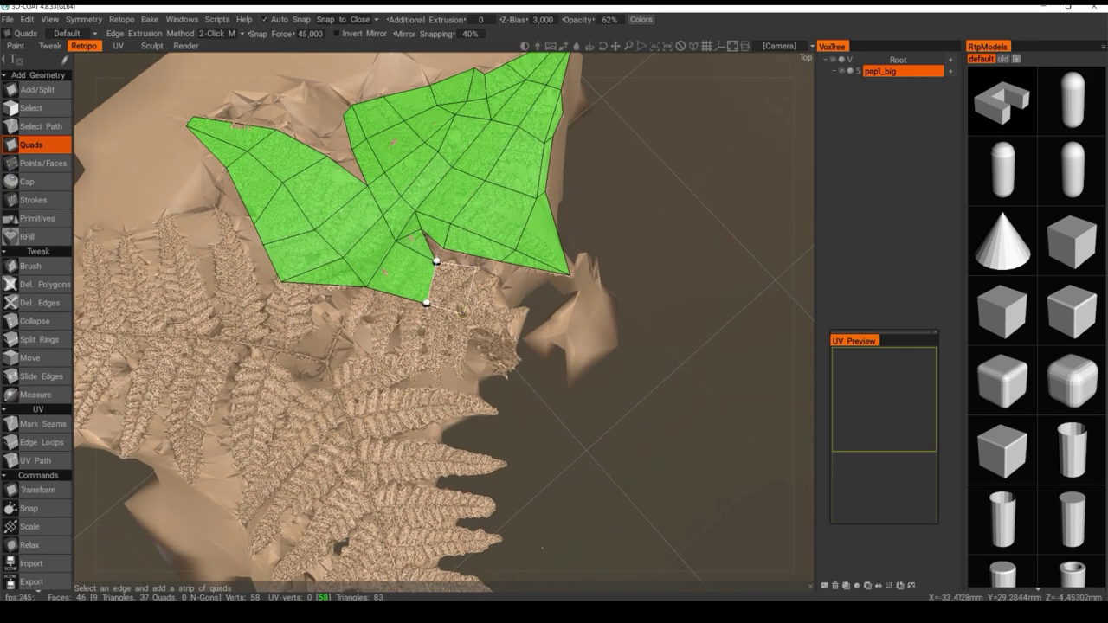
click(476, 266)
alt+drag(476, 266, 516, 348)
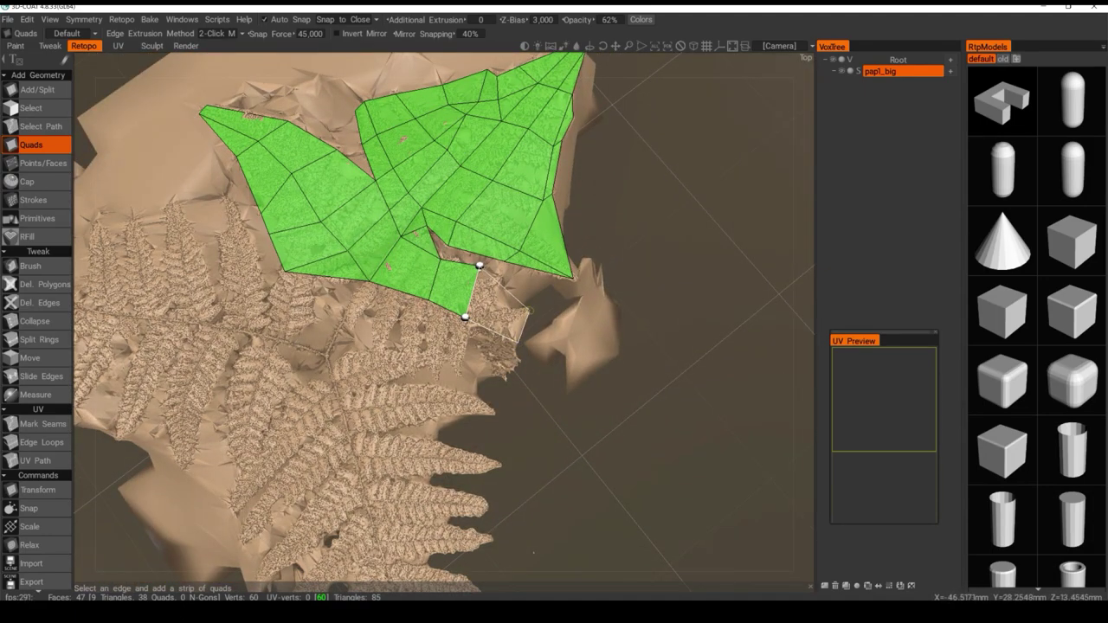
click(528, 310)
Run two quads from the strip's outer end down the drooping leaflet to its tip
alt+drag(520, 312, 511, 227)
click(494, 323)
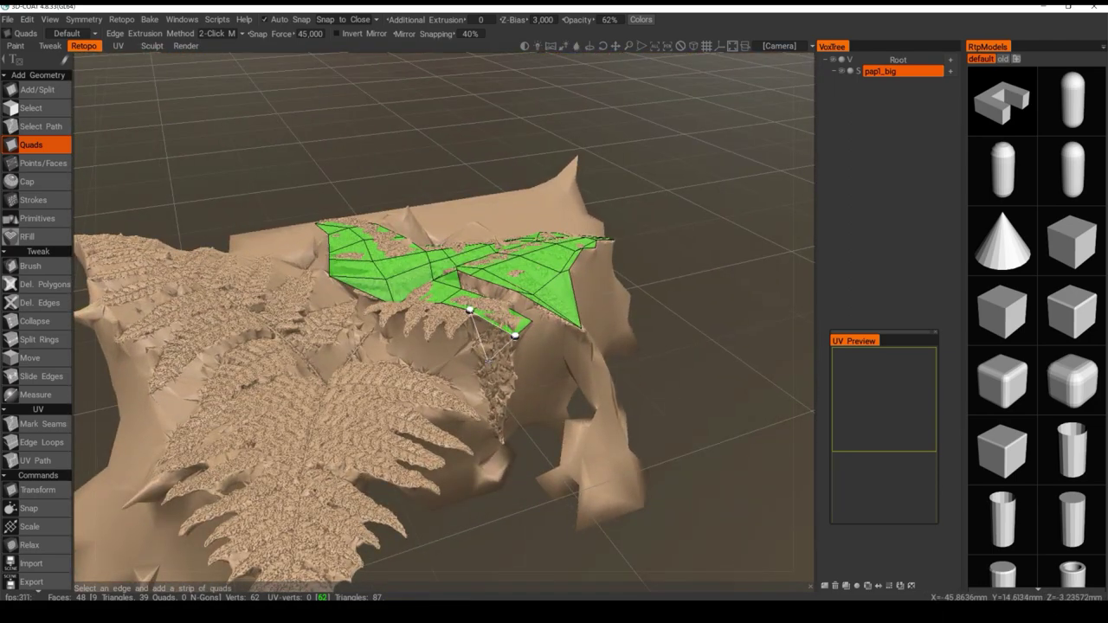
alt+drag(481, 360, 515, 372)
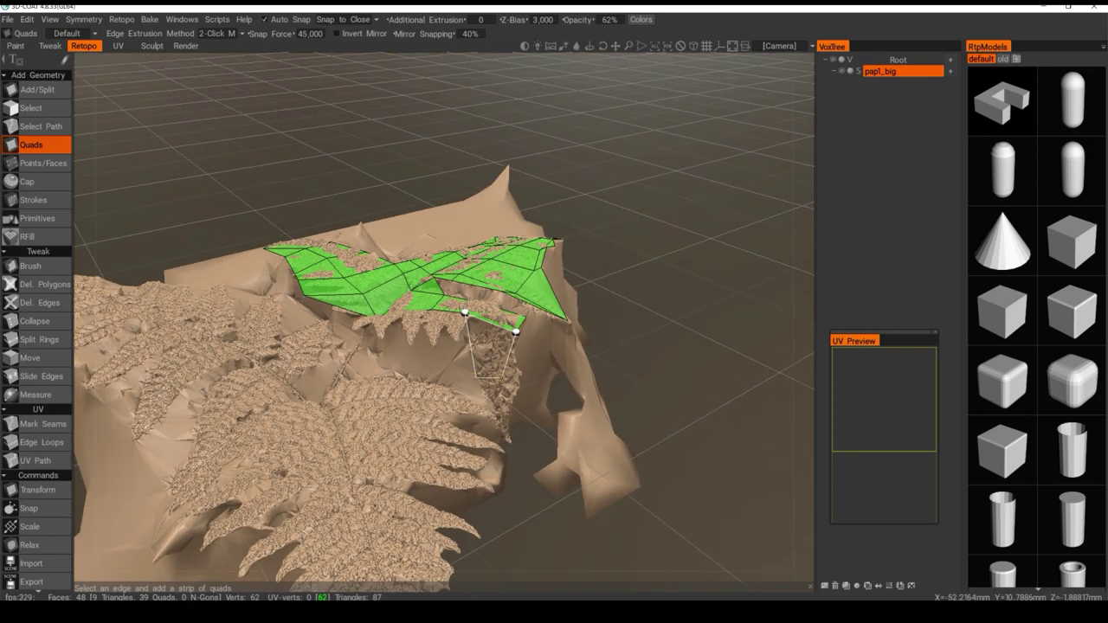
click(499, 379)
click(471, 346)
alt+drag(530, 457, 509, 428)
key(Escape)
click(509, 381)
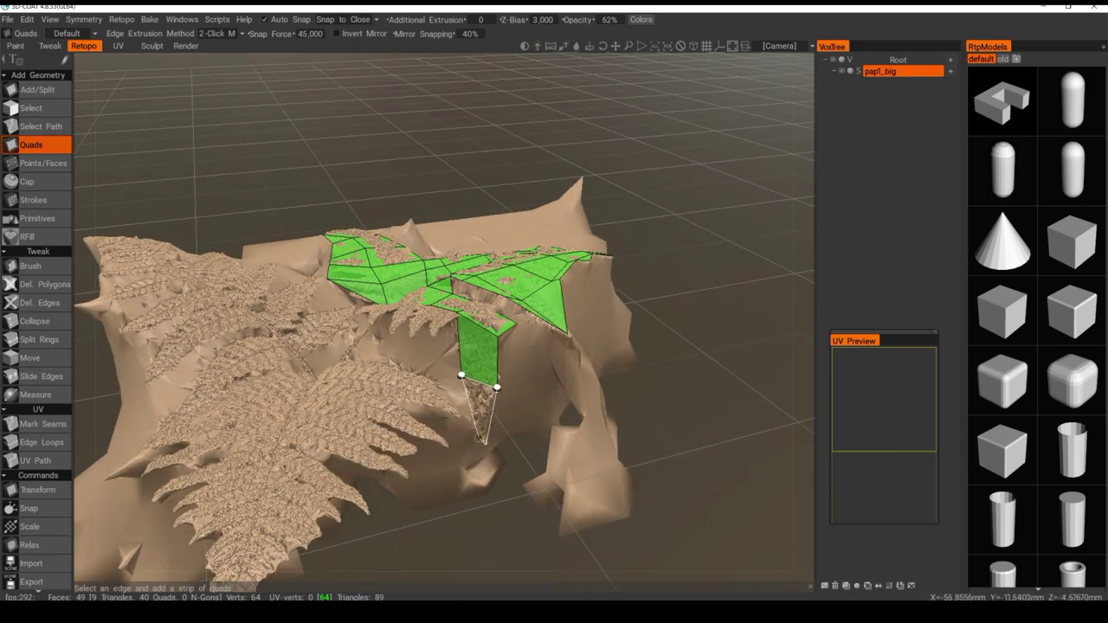
click(484, 443)
alt+drag(518, 372, 513, 425)
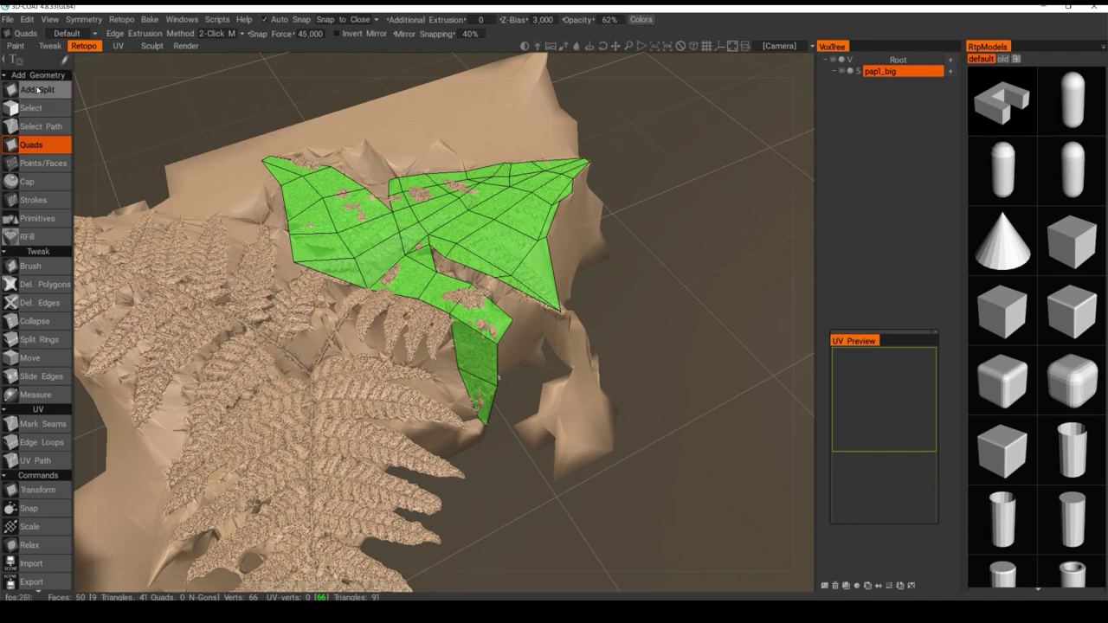
Try to split the drooping leaflet's faces lengthwise from the tip up through the adjoining quad, and undo the cut
click(37, 89)
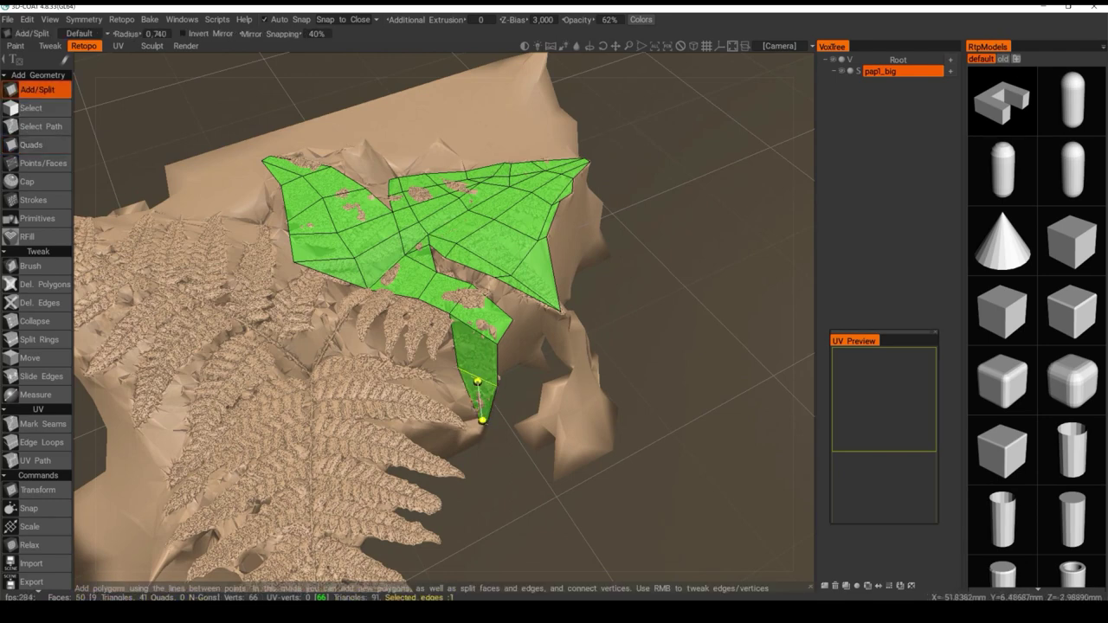
click(477, 378)
click(475, 326)
click(489, 304)
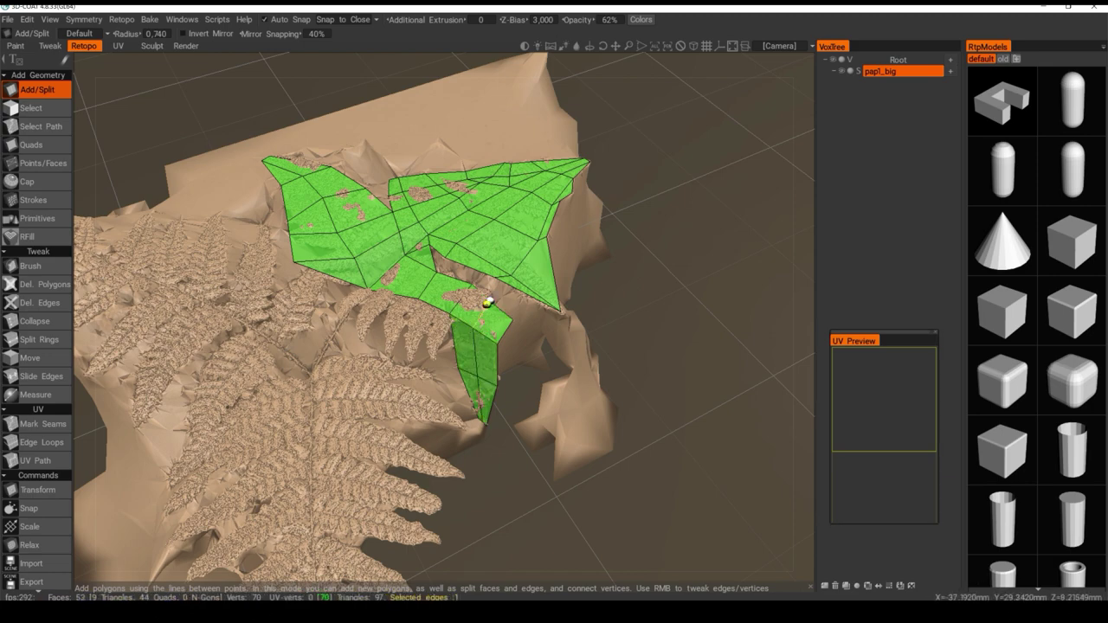
drag(530, 371, 470, 327)
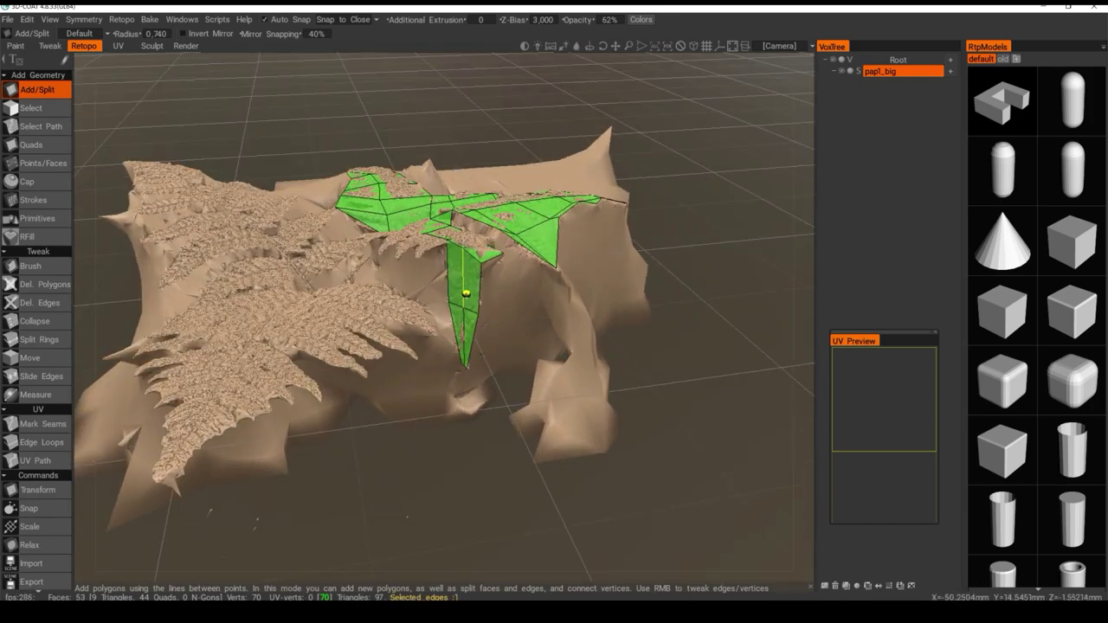
key(ctrl+z)
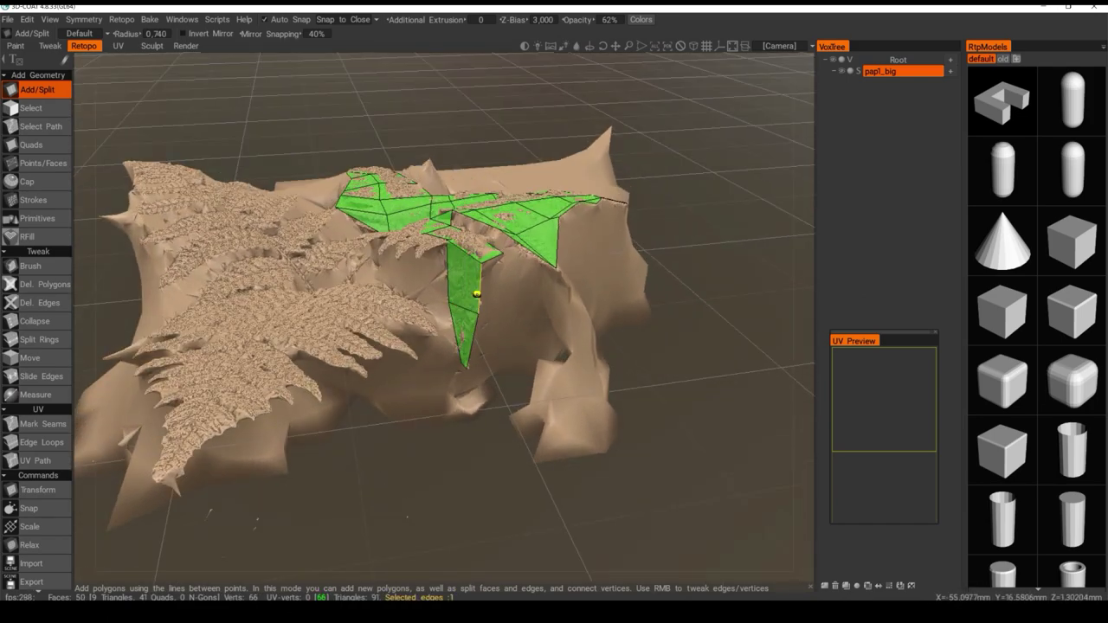
Add a quad from the strip's lower edge down over the small leaflets beside the drooping part
middle_drag(477, 294, 485, 355)
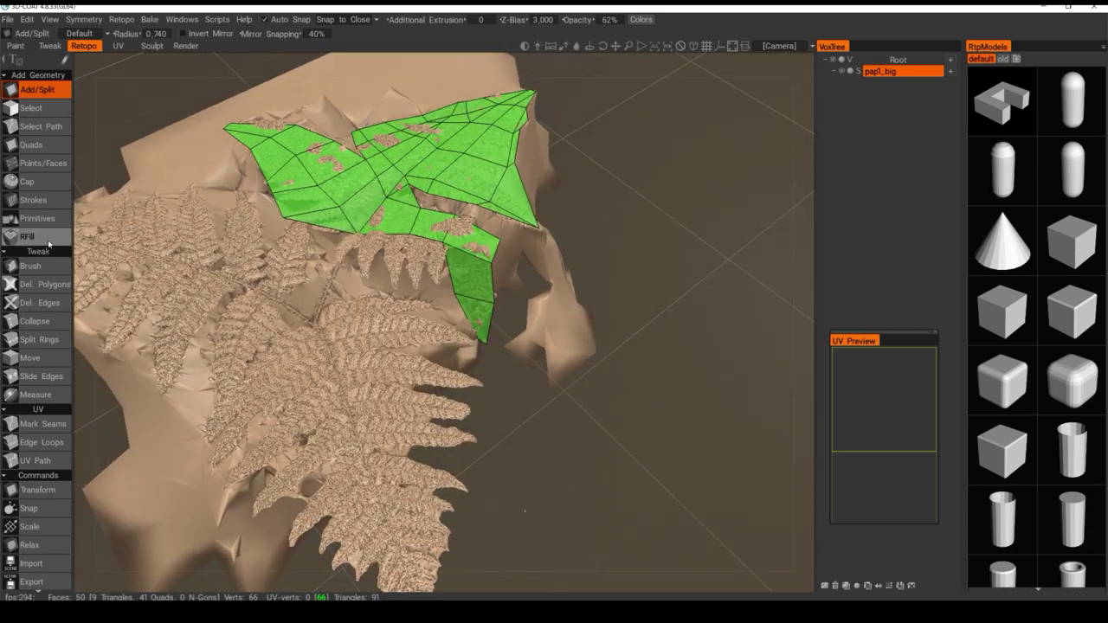
click(34, 145)
middle_drag(191, 227, 252, 205)
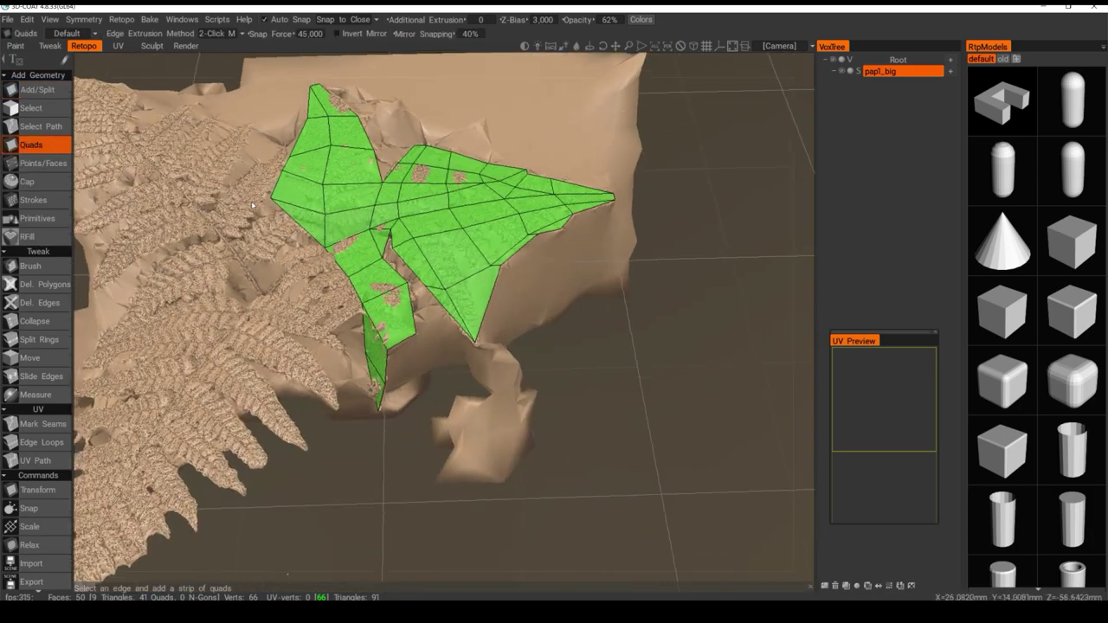
scroll(252, 205, up, 5)
middle_drag(251, 269, 541, 260)
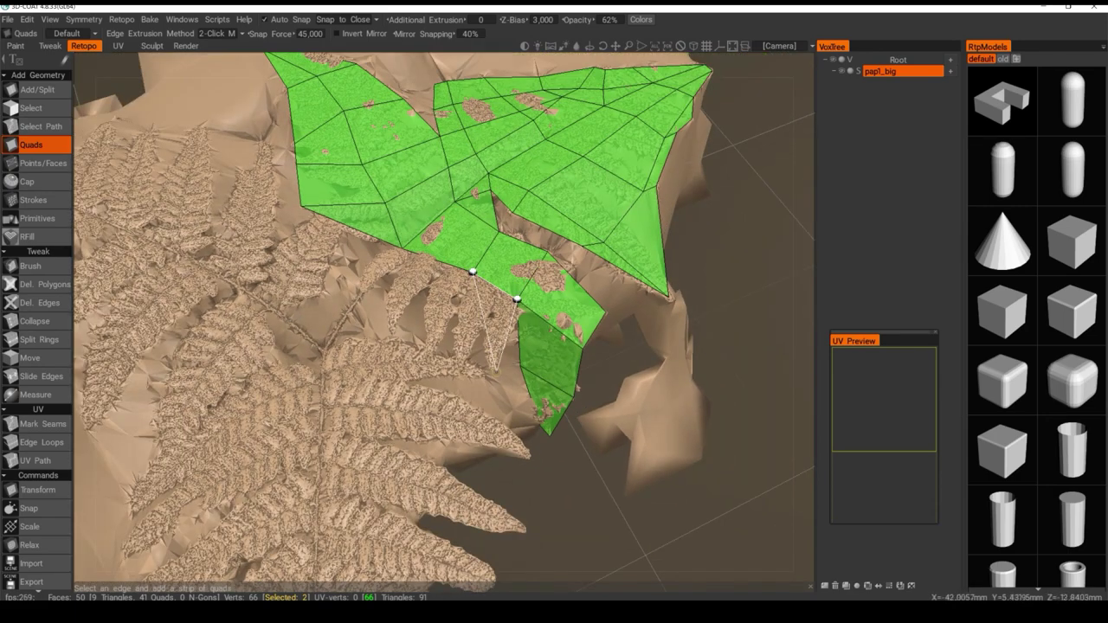
click(495, 369)
middle_drag(450, 365, 442, 345)
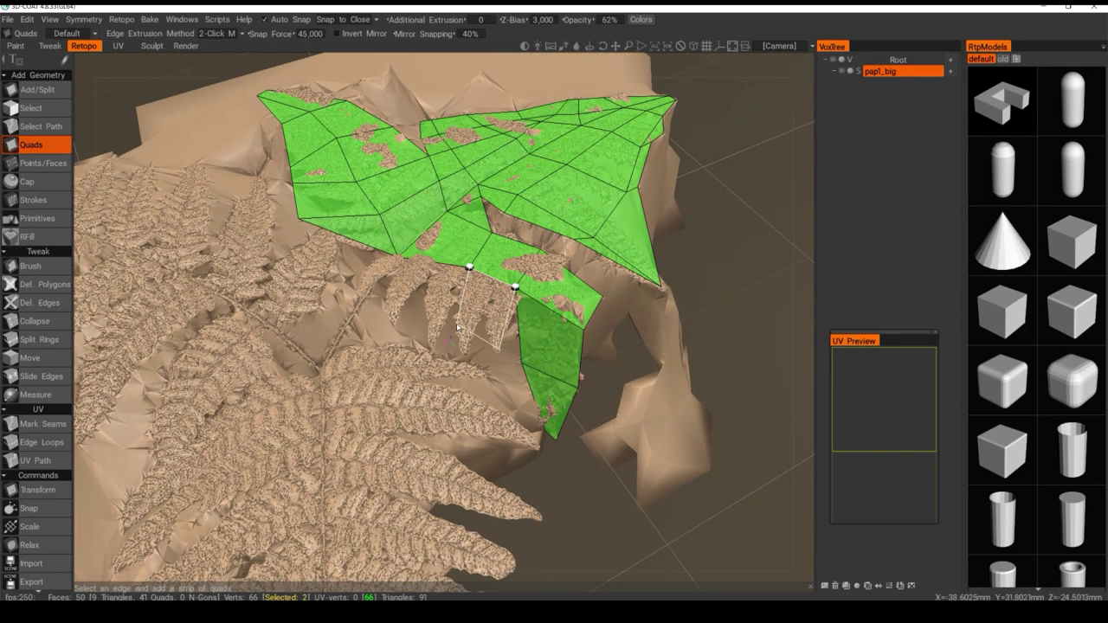
click(432, 345)
click(498, 348)
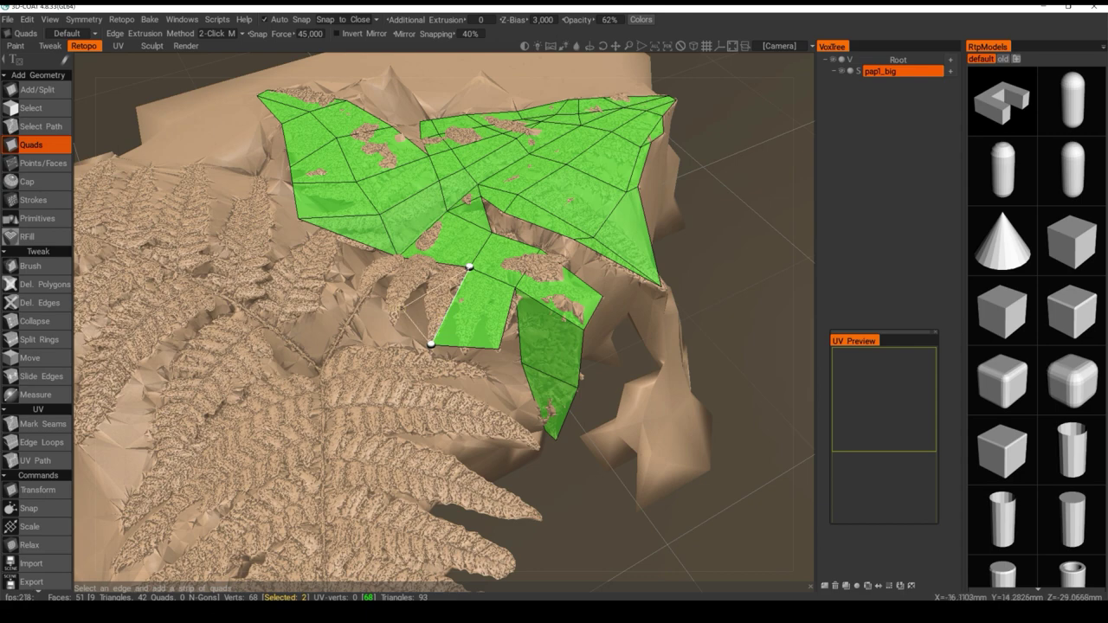
Fill the area between the newest quad and the stem with another quad reaching towards the frond's centre
middle_drag(401, 260, 414, 331)
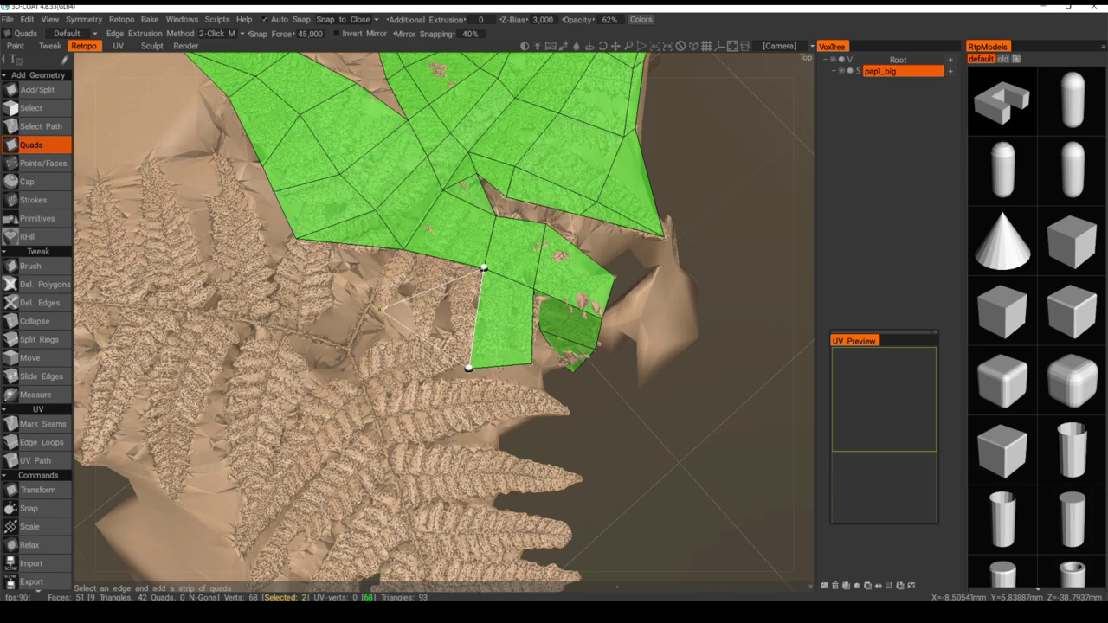
click(381, 303)
middle_drag(381, 303, 449, 152)
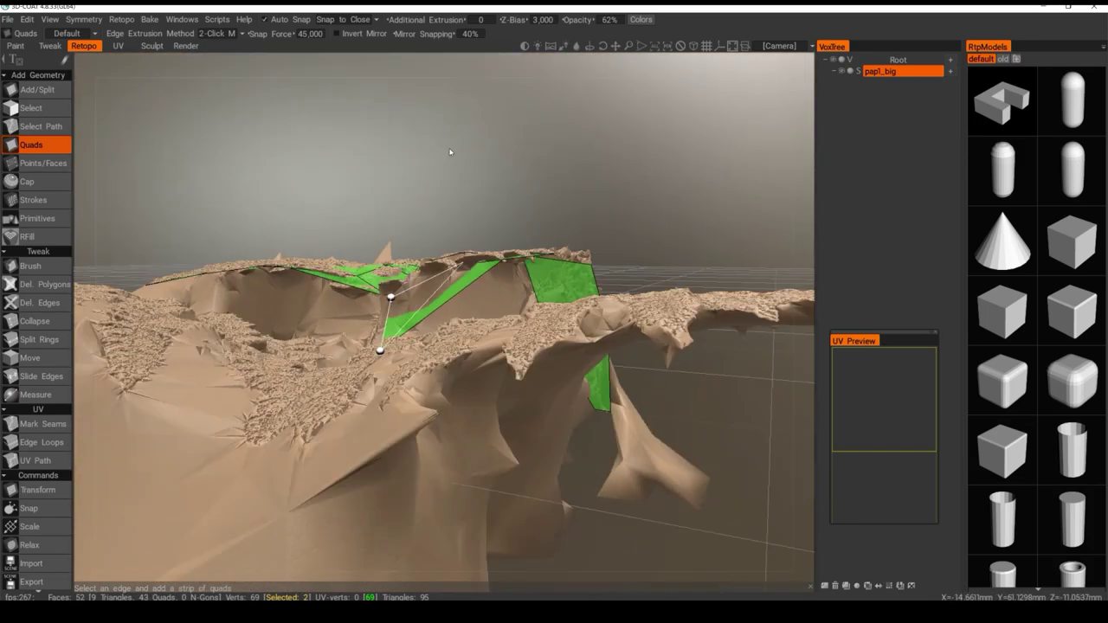
Undo the last quad and refill the gap between the small-leaflet quad and the stem with a new quad
key(ctrl+z)
middle_drag(438, 240, 437, 372)
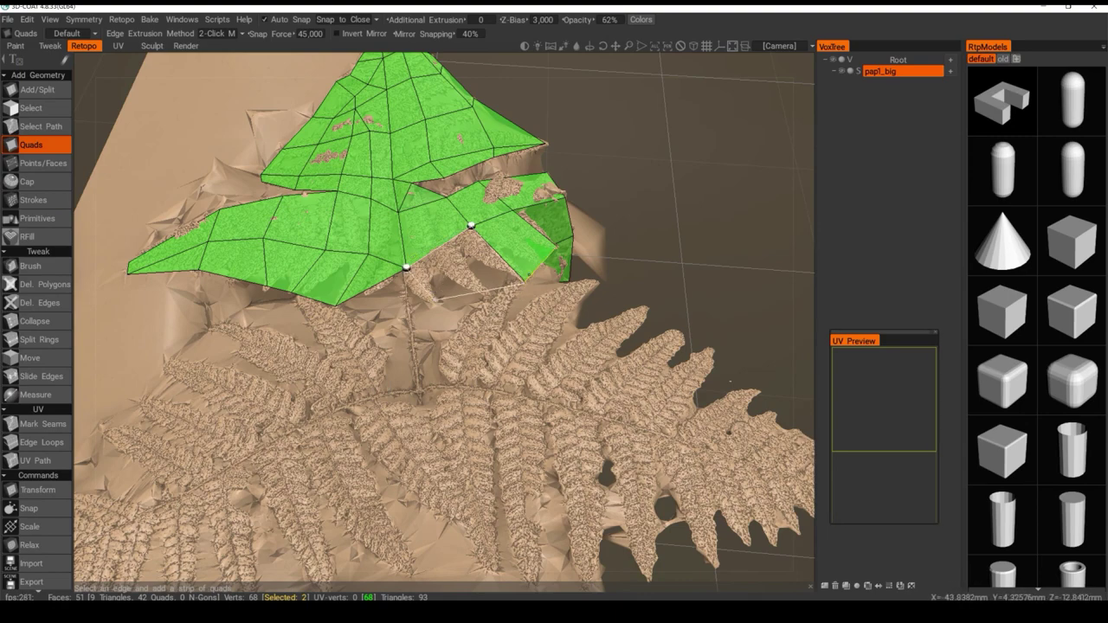
drag(731, 381, 753, 350)
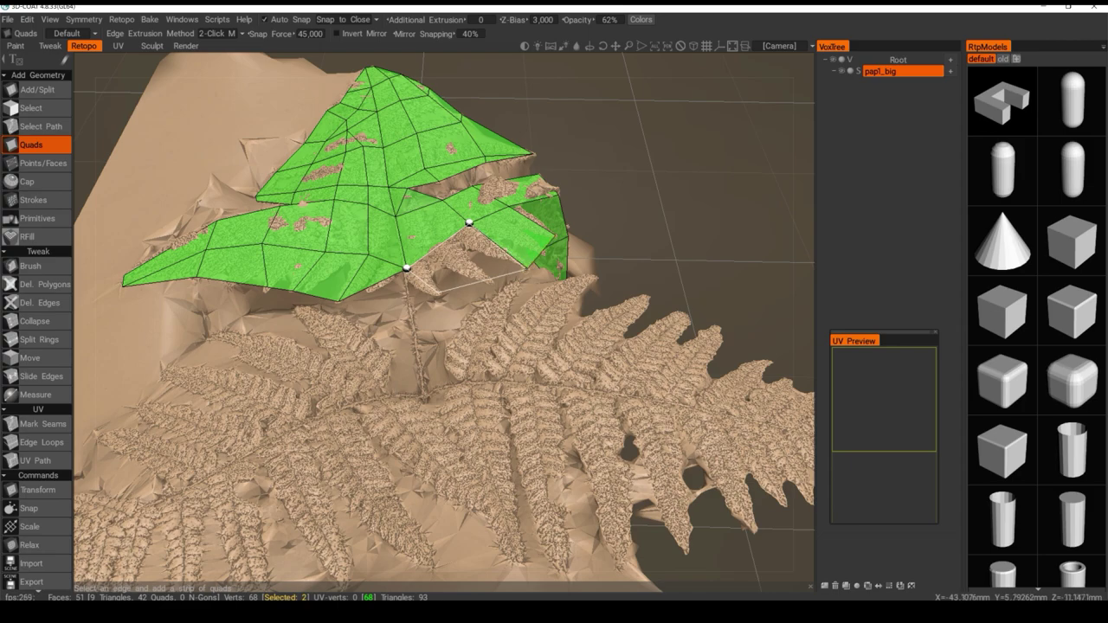
click(527, 267)
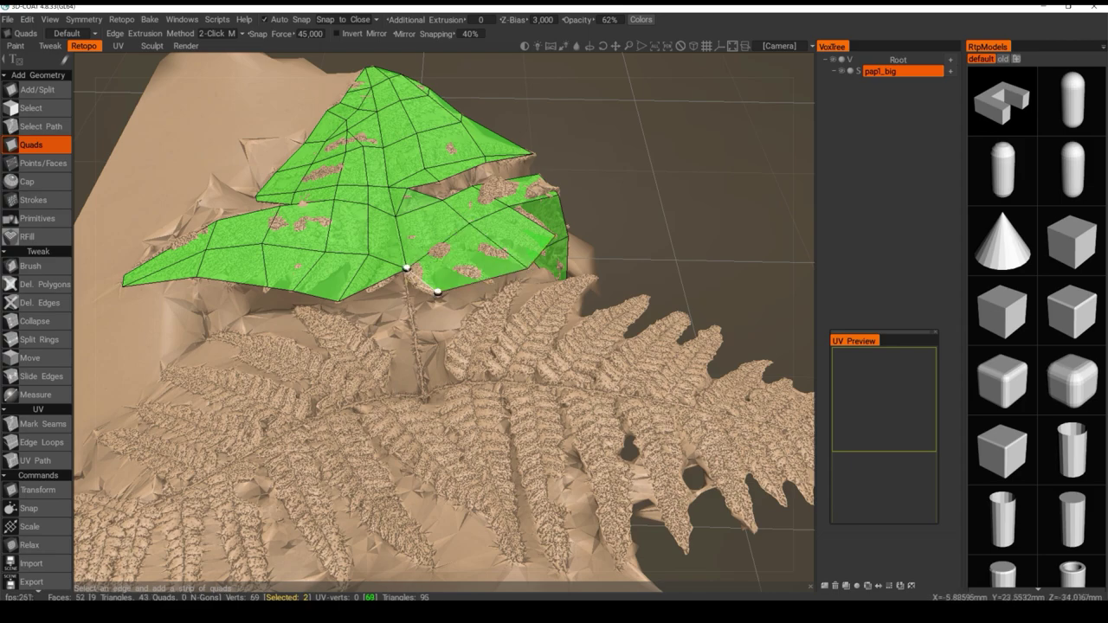
Cut the faces meeting at the stem's top with Add/Split, outlining a small area around their shared corner vertex
alt+drag(423, 278, 360, 263)
scroll(346, 196, up, 4)
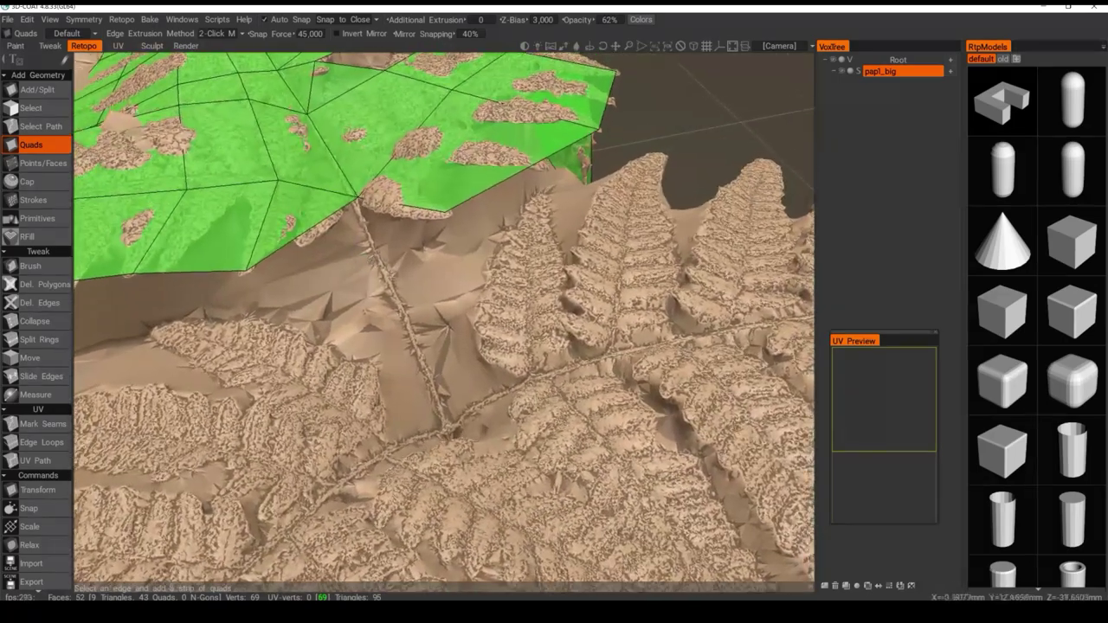
scroll(339, 224, up, 3)
alt+middle_drag(415, 208, 514, 388)
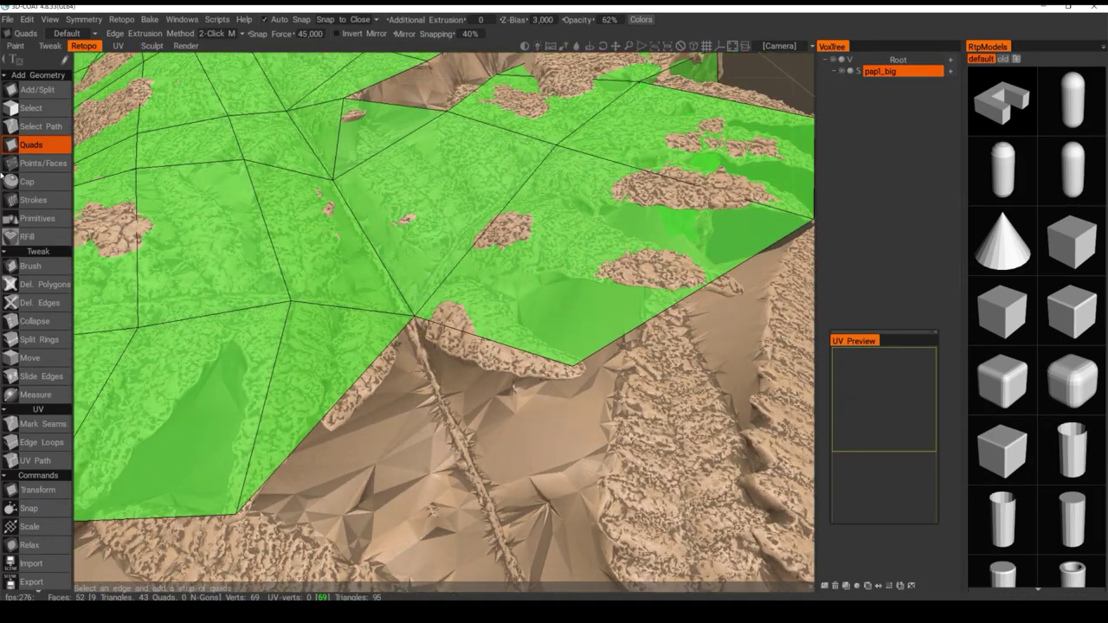
click(31, 108)
click(35, 90)
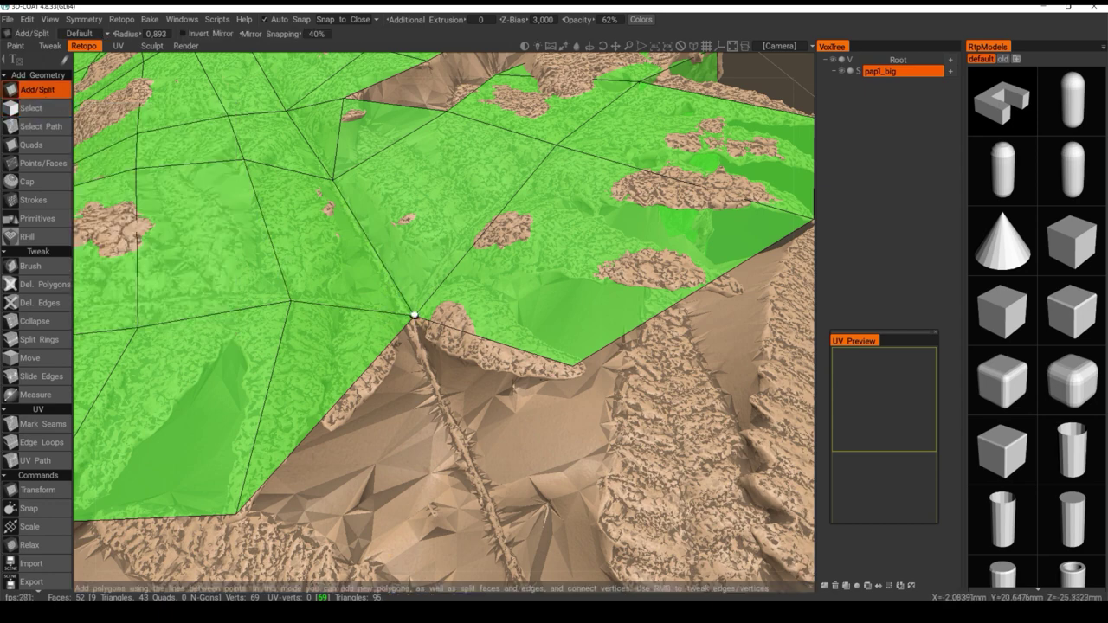
click(397, 330)
click(394, 316)
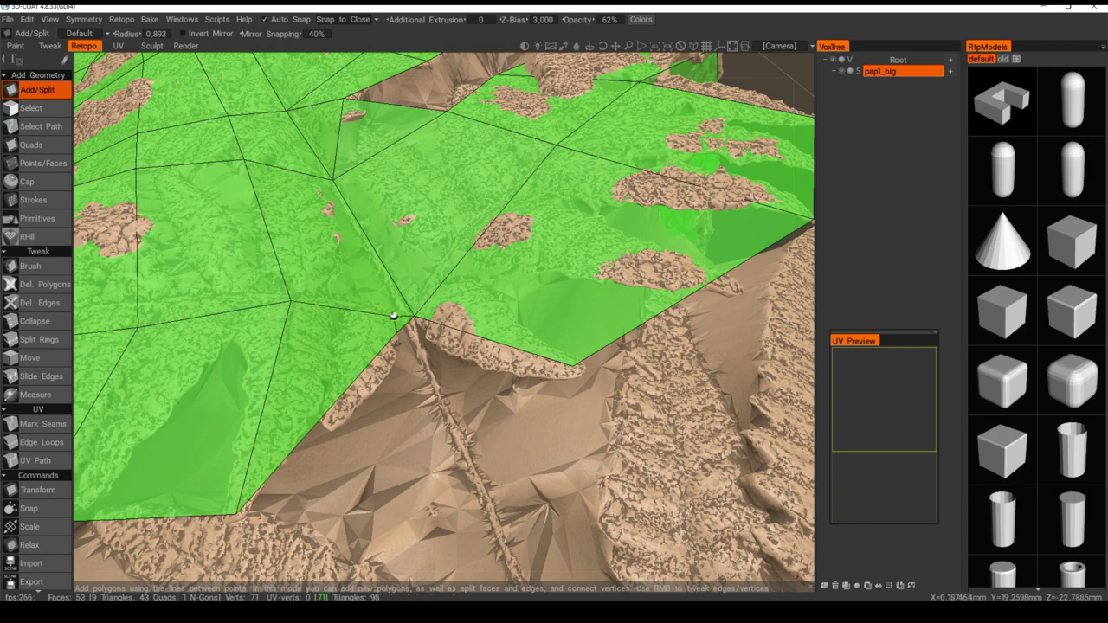
click(402, 299)
click(421, 302)
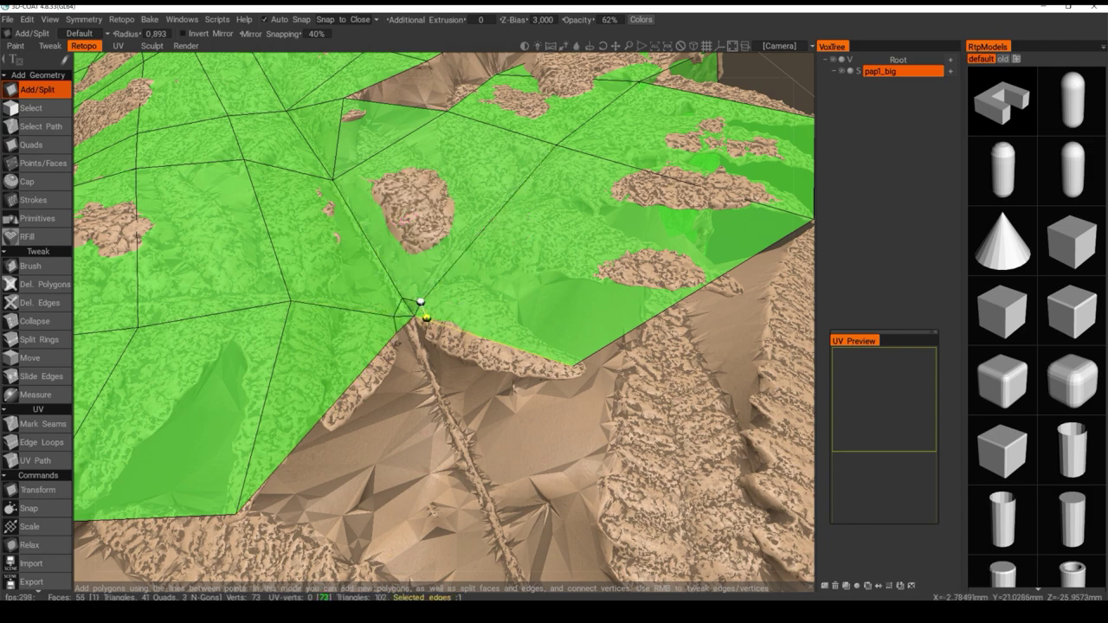
click(432, 309)
Delete the small cut-off corner polygons around the stem's top to leave an opening as wide as the stem
alt+drag(430, 341, 411, 364)
middle_drag(290, 299, 364, 234)
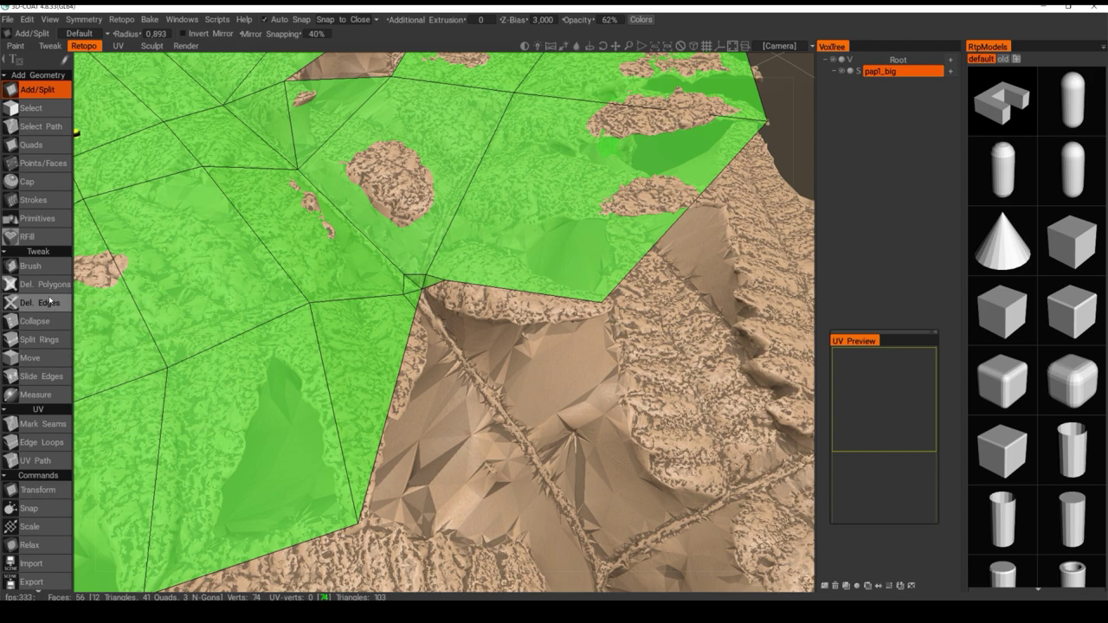
key(space)
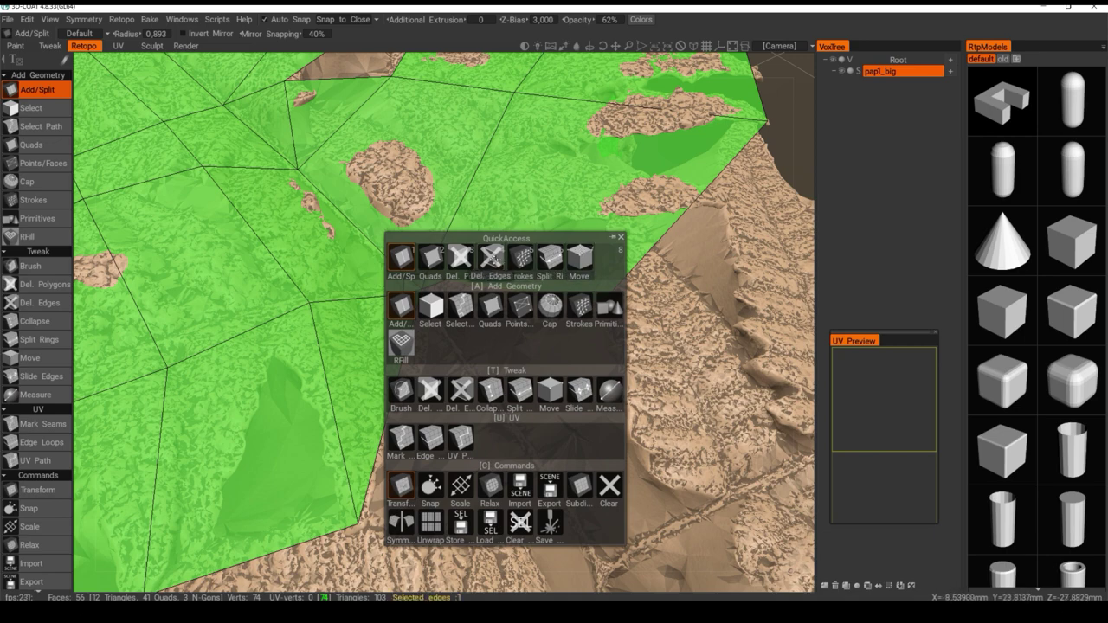
click(460, 257)
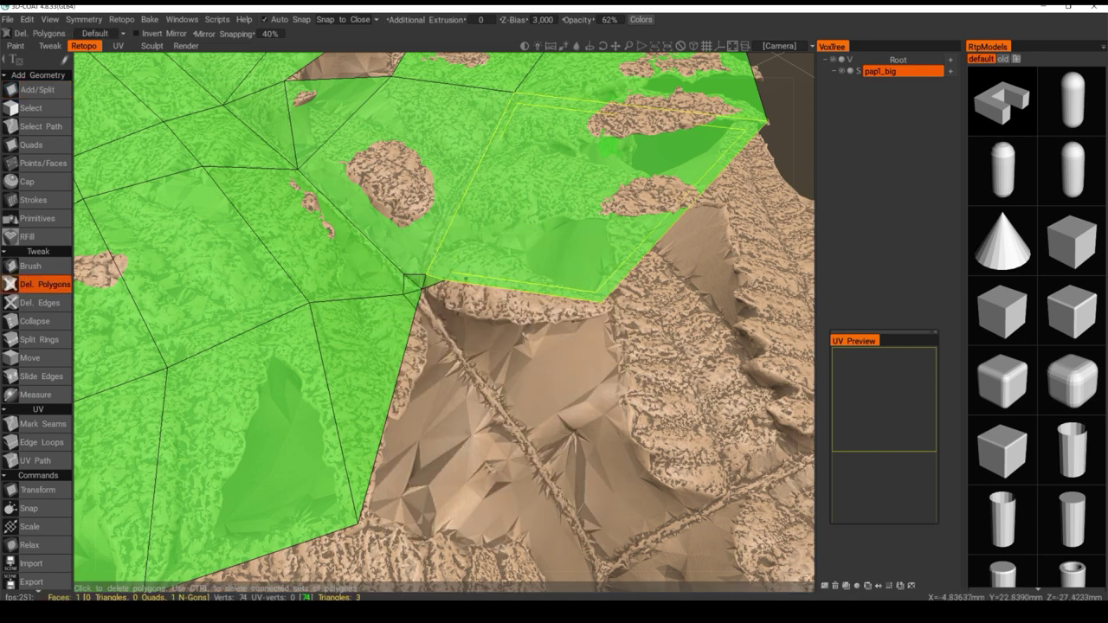
click(408, 281)
click(411, 285)
click(418, 280)
click(431, 282)
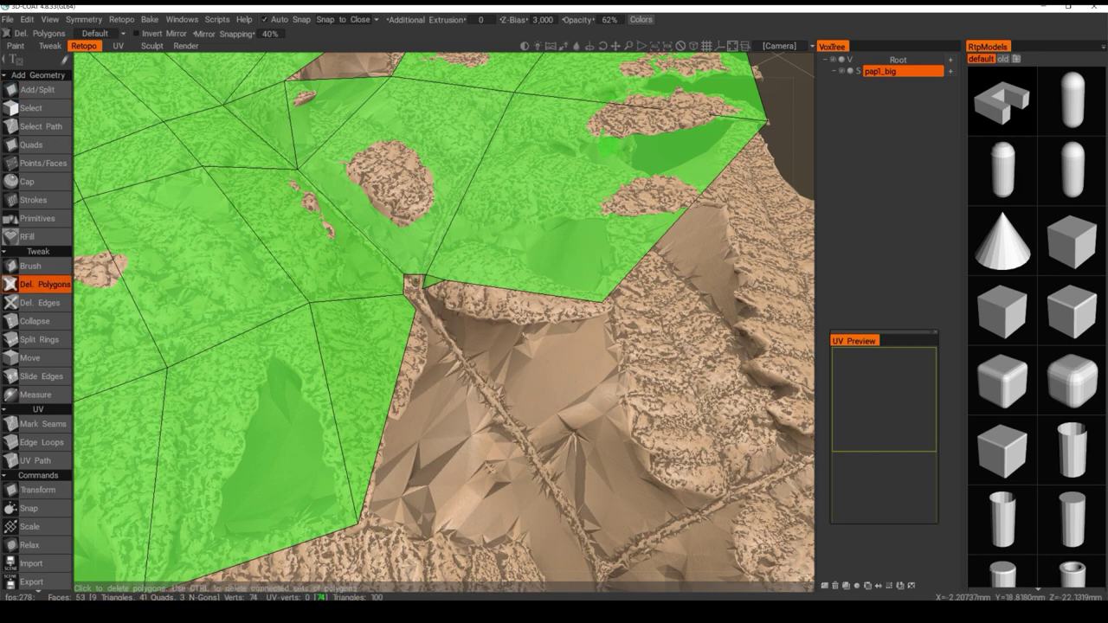
Bridge the opening at the stem's top with two small side-by-side quads that lead onto the stem
key(space)
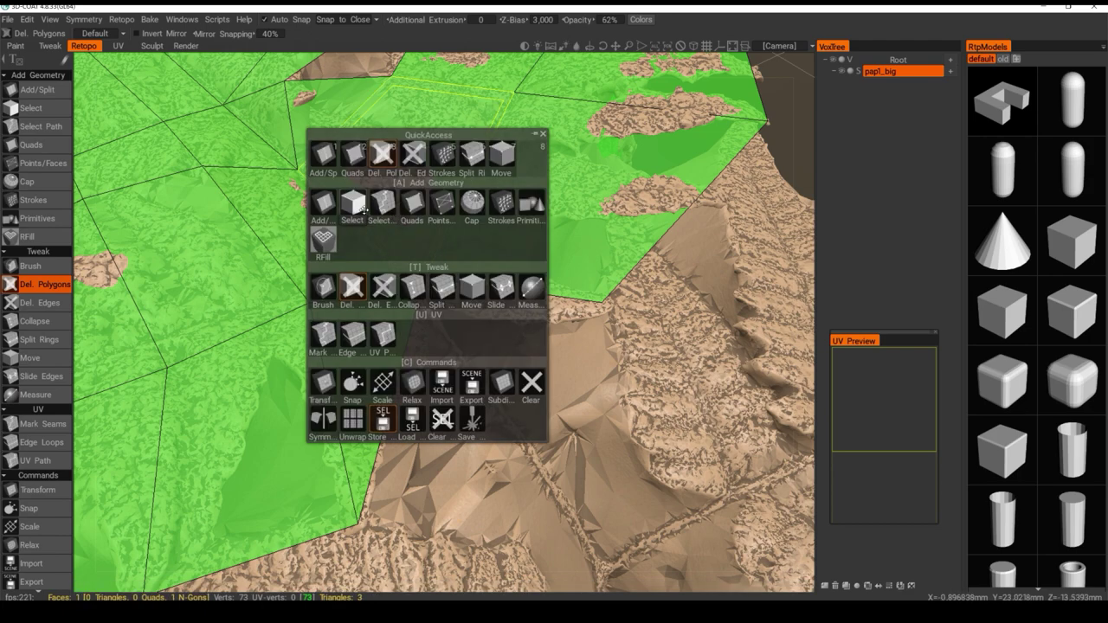
click(352, 153)
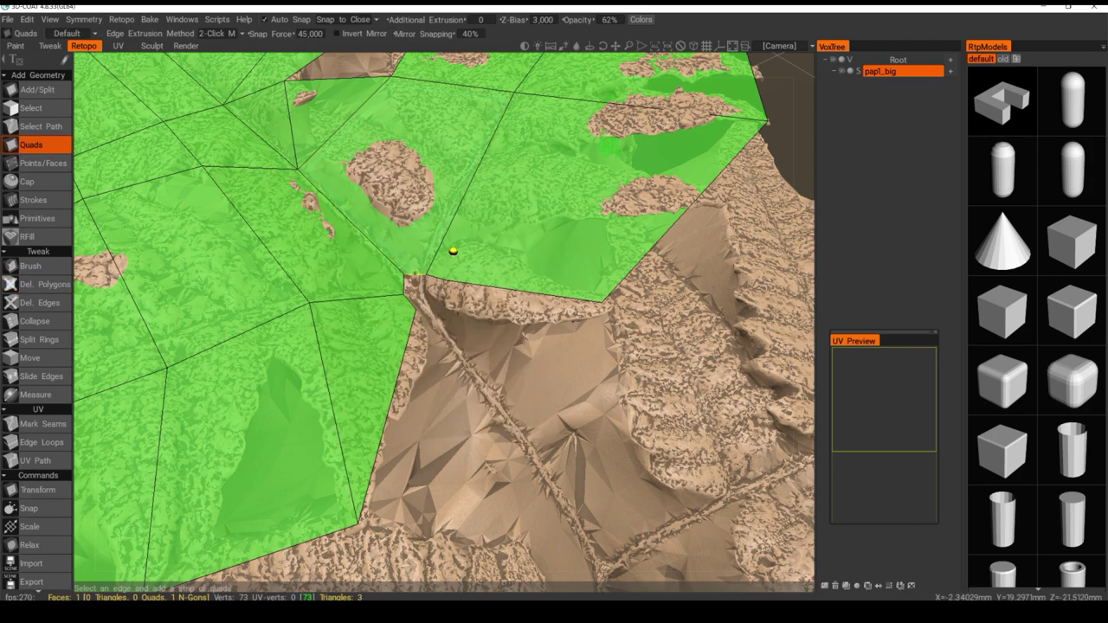
key(space)
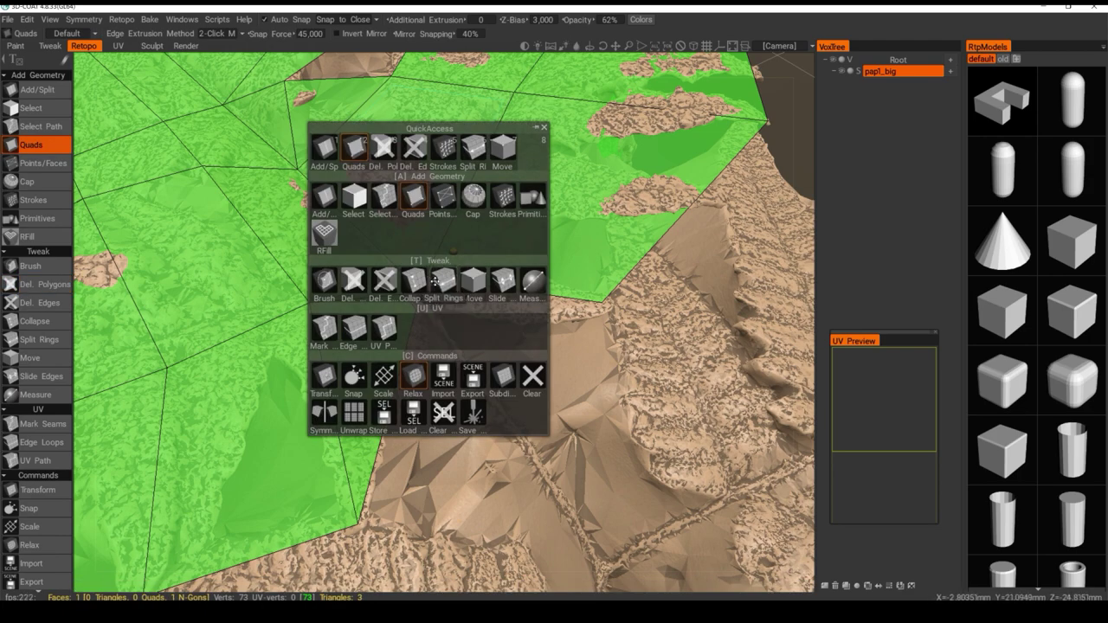
key(space)
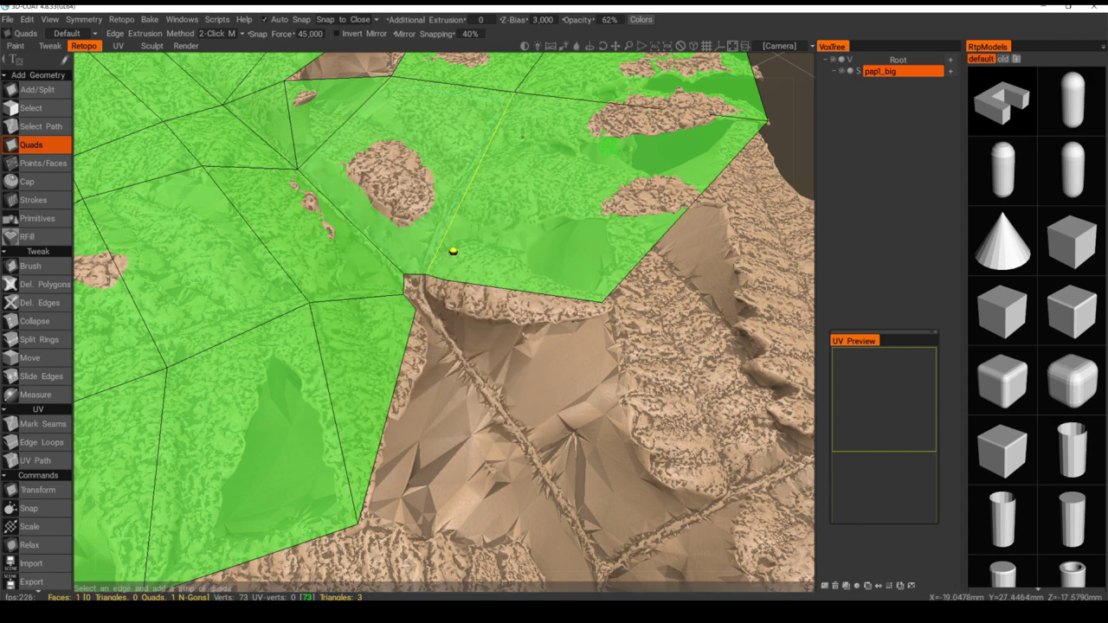
alt+drag(480, 230, 528, 264)
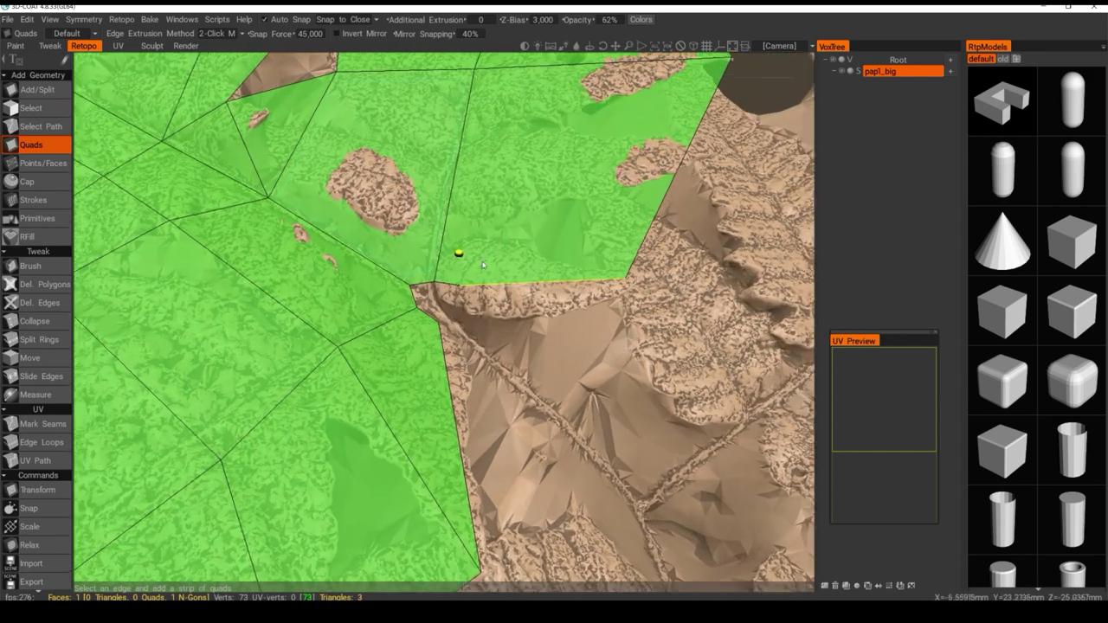
alt+right_drag(528, 264, 588, 264)
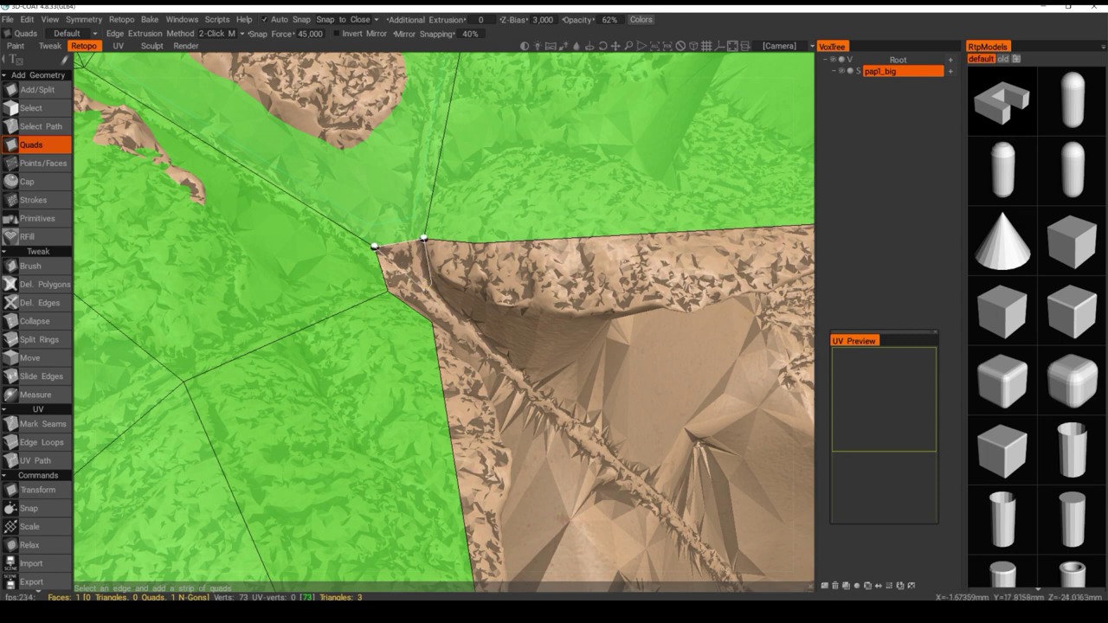
click(426, 291)
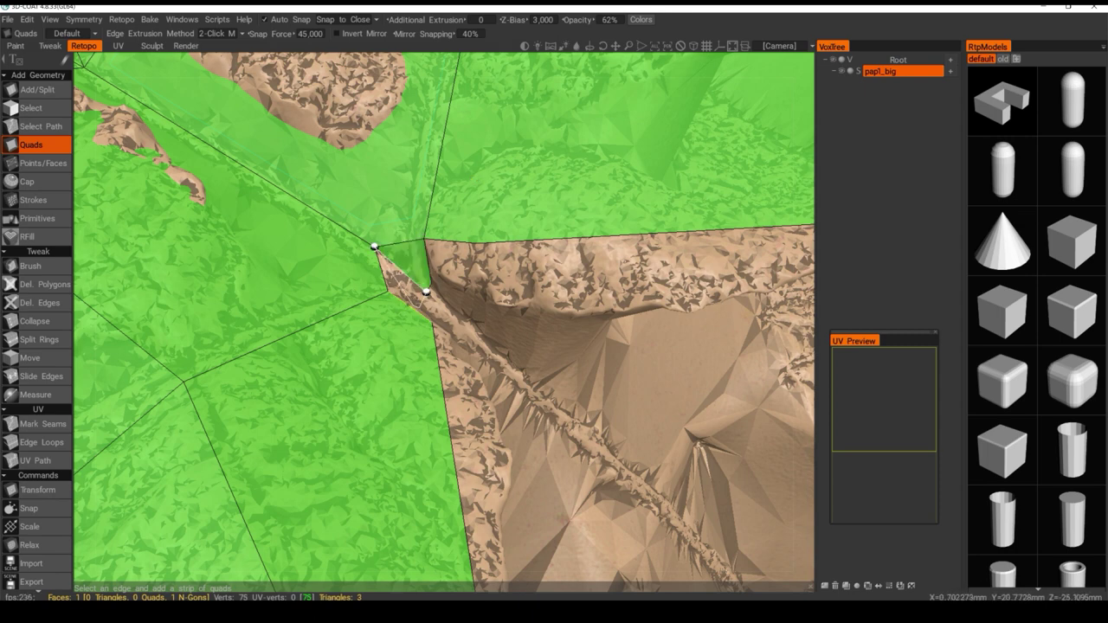
click(419, 307)
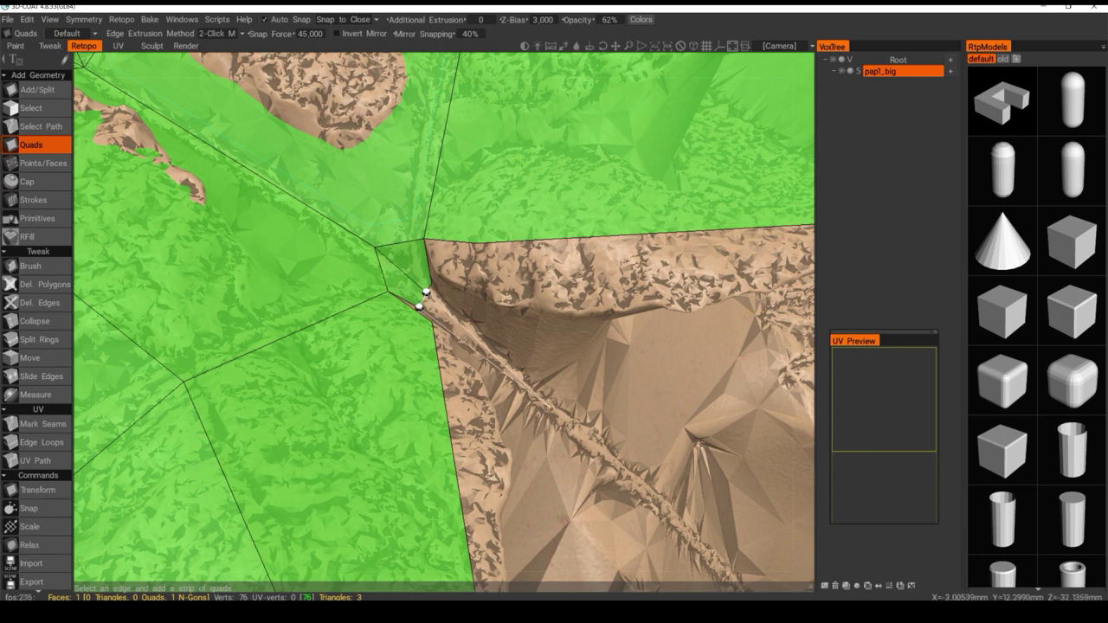
Run a pair of narrow side-by-side quads from the small bridging faces down the first stretch of the stem
alt+drag(602, 452, 526, 371)
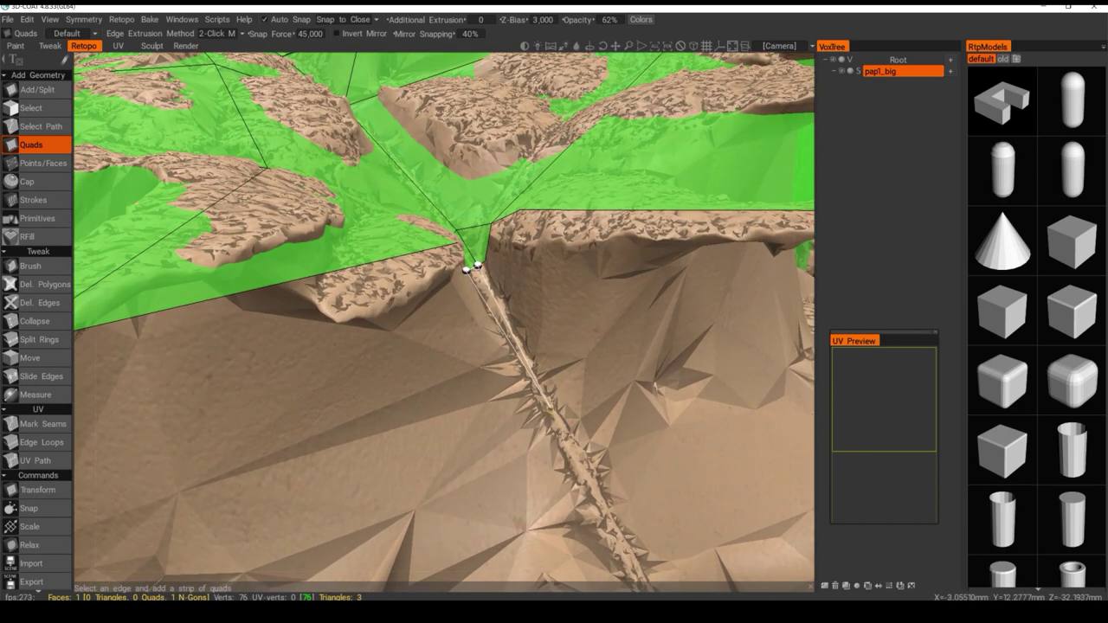
click(551, 411)
click(546, 415)
alt+drag(612, 485, 485, 401)
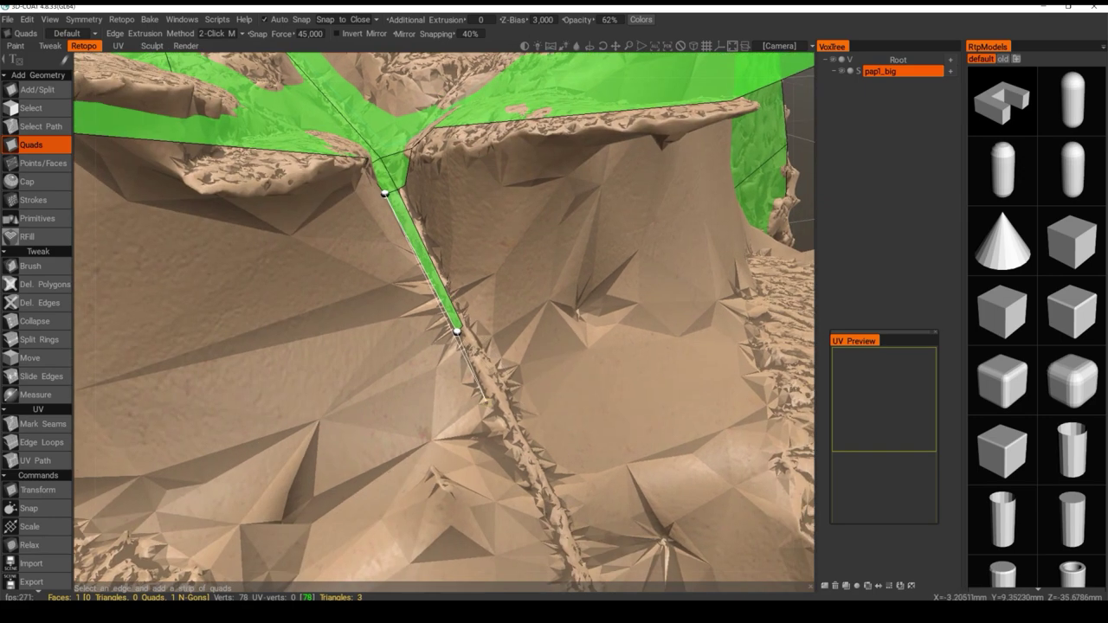
alt+drag(480, 290, 437, 293)
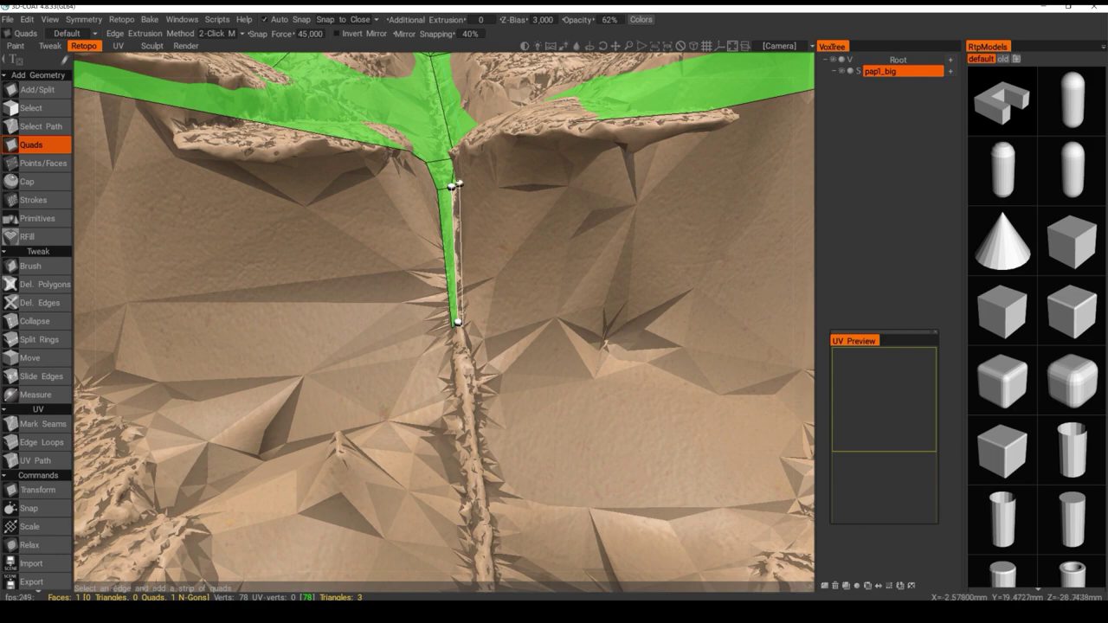
click(460, 184)
Continue the stem strip with a second pair of side-by-side quads reaching further down the stem
mouse_move(463, 326)
right_down()
mouse_move(482, 319)
mouse_move(468, 315)
right_up()
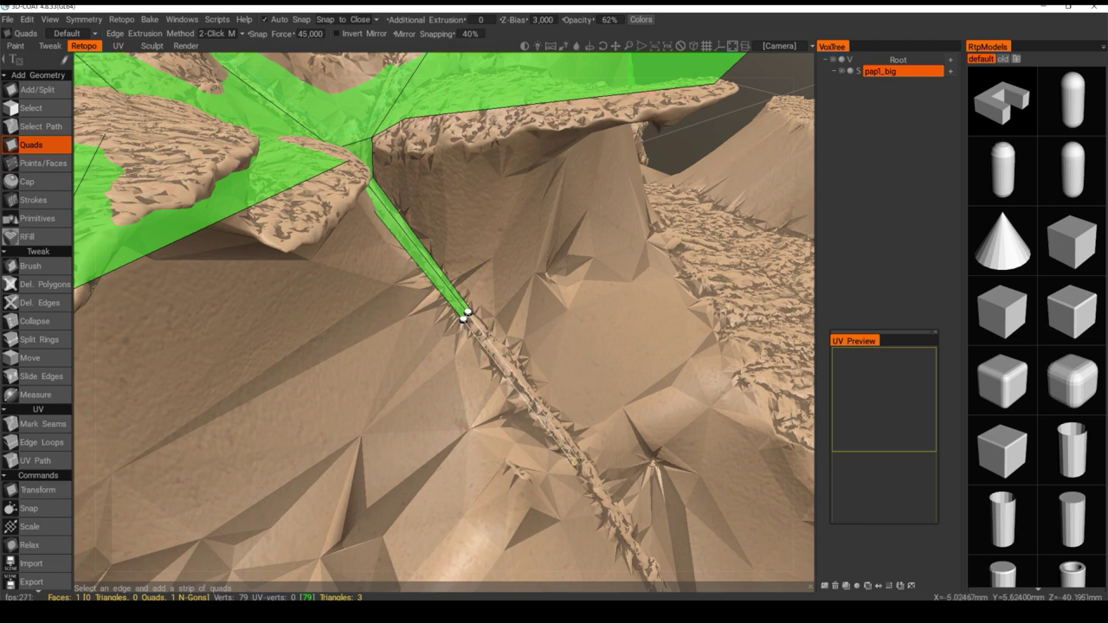
click(577, 463)
alt+drag(578, 462, 563, 441)
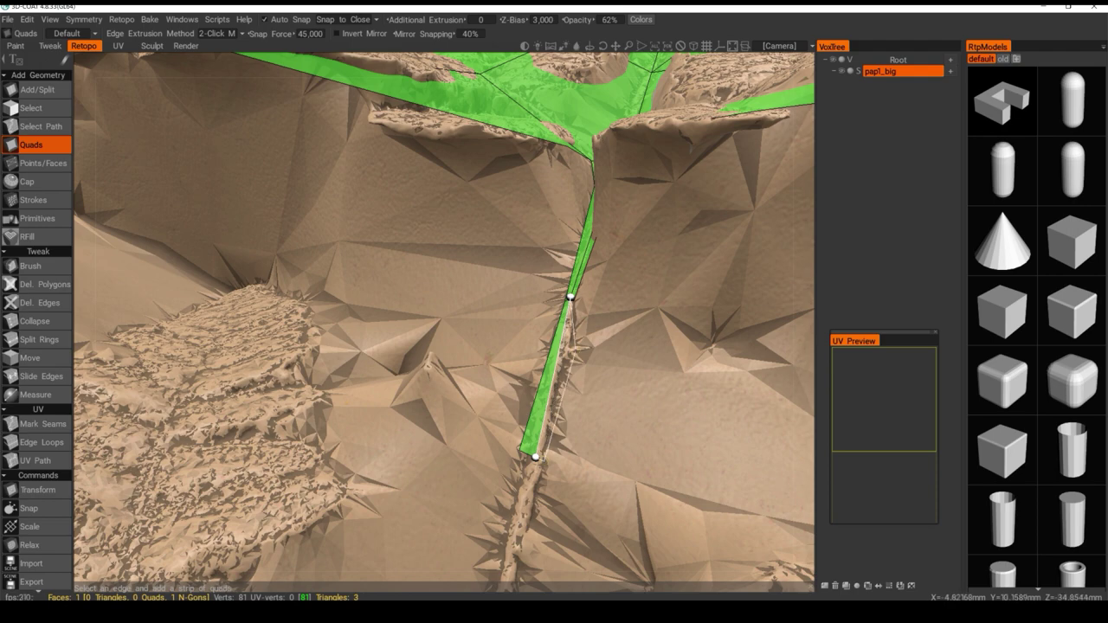
click(544, 459)
middle_drag(517, 472, 523, 417)
scroll(546, 451, up, 4)
scroll(542, 440, down, 4)
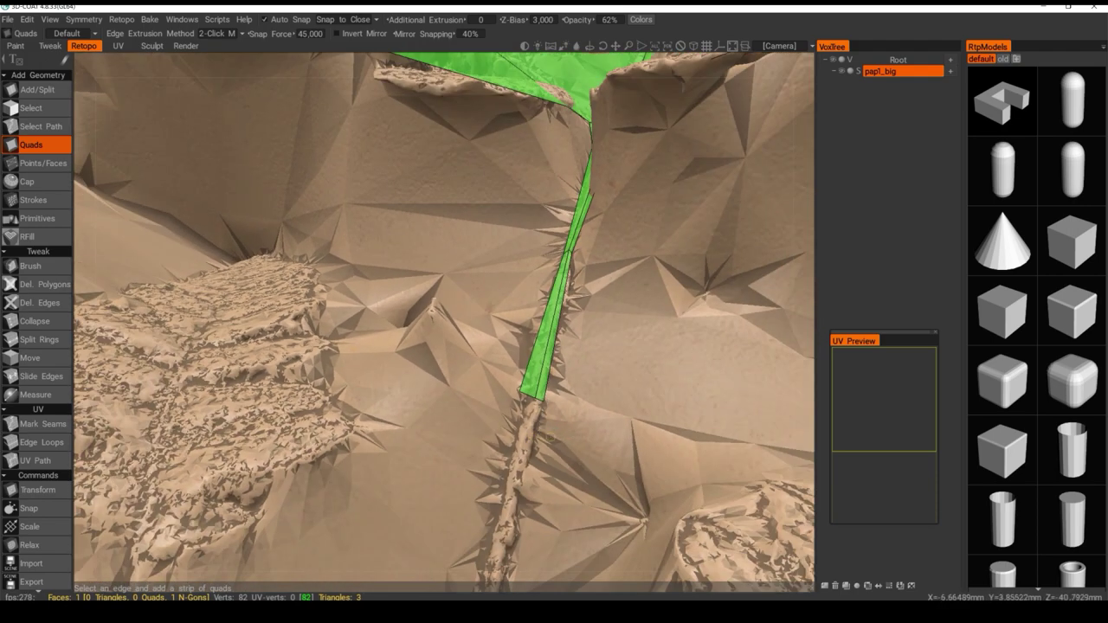
Move the outer corner vertex at the stem strip's lower end inward so the strip matches the stem's width
scroll(553, 428, up, 4)
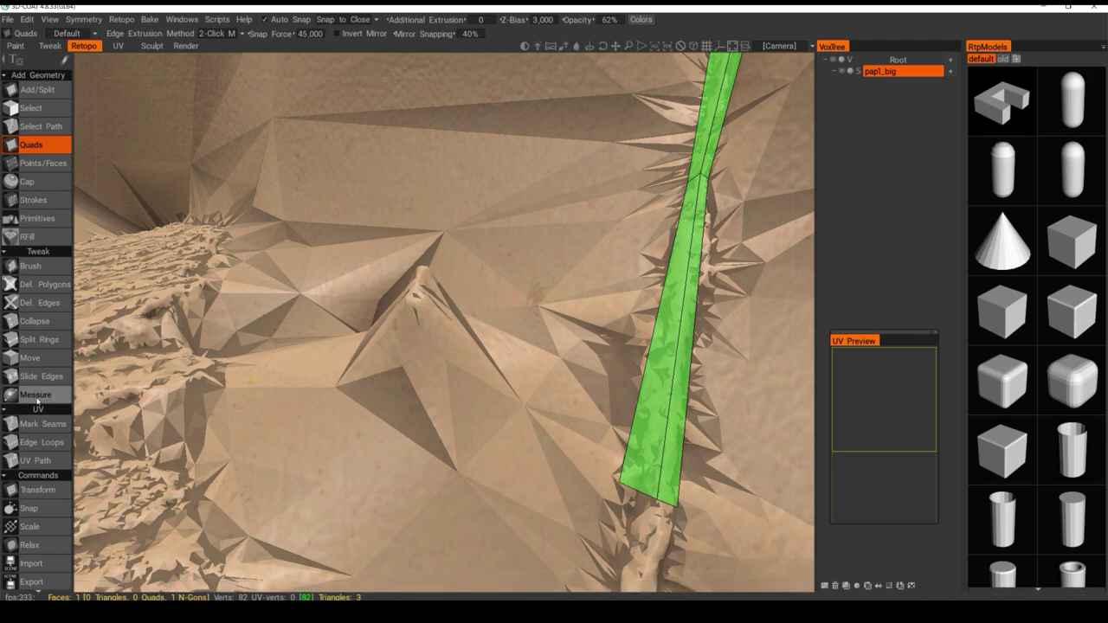
key(space)
key(space)
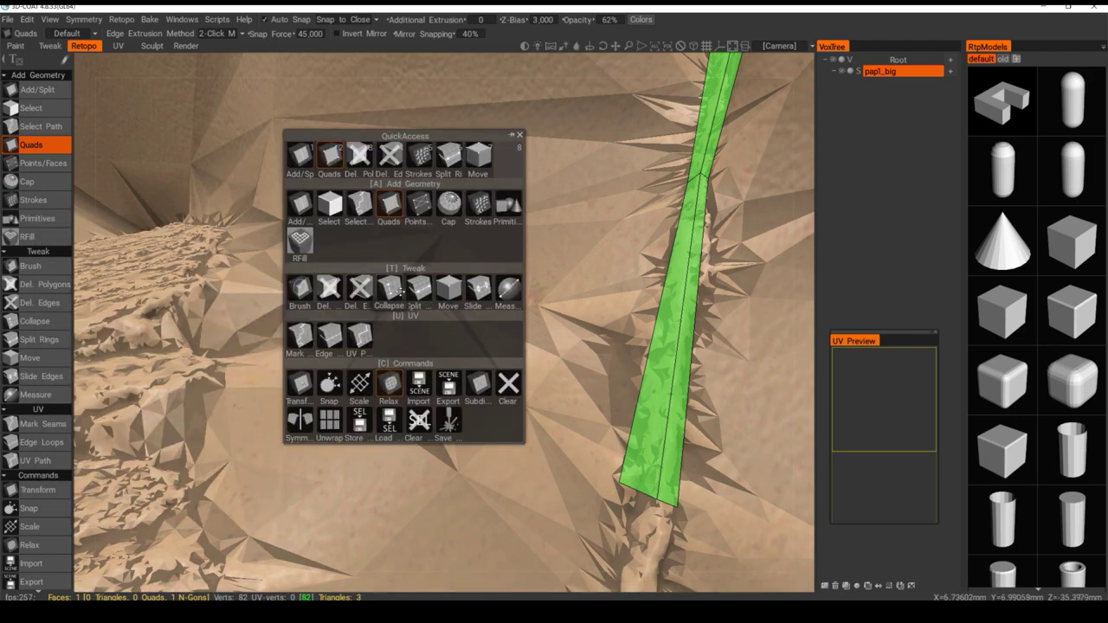
click(478, 156)
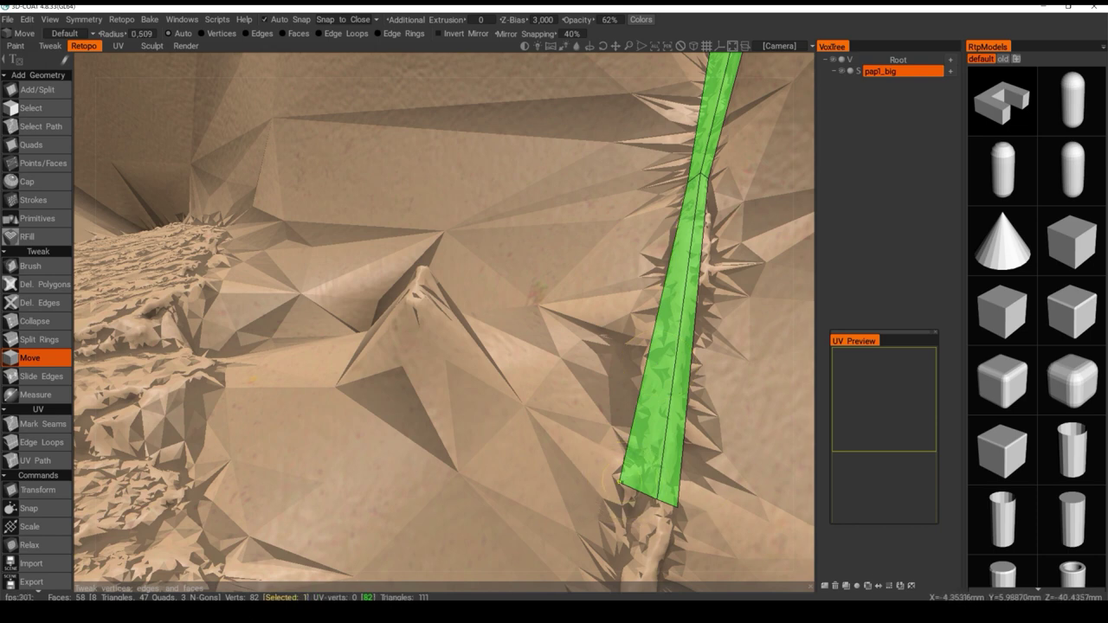
right_drag(621, 482, 607, 483)
drag(618, 479, 638, 494)
Add one long quad with the Quads tool from the stem strip's lower end further down one side of the stem
key(space)
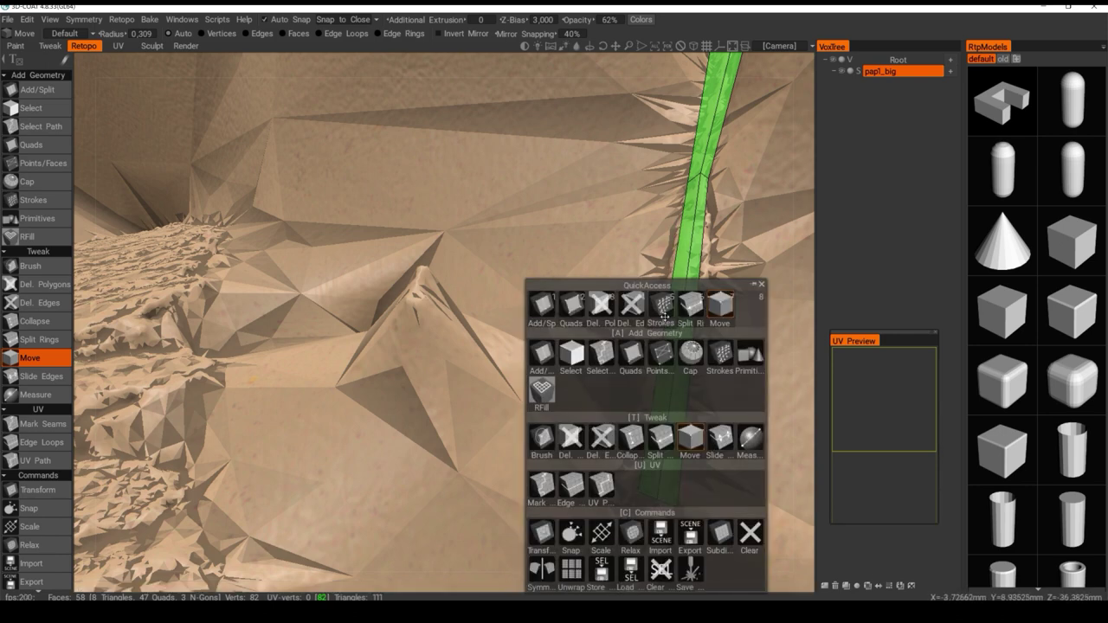
click(573, 309)
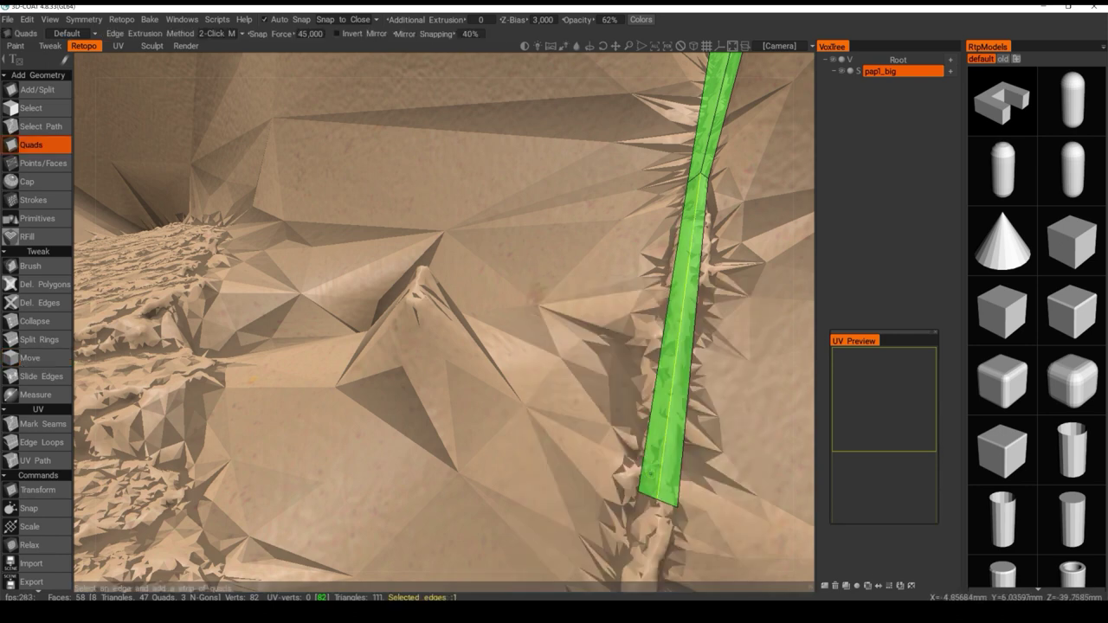
middle_drag(638, 428, 604, 321)
scroll(599, 324, down, 3)
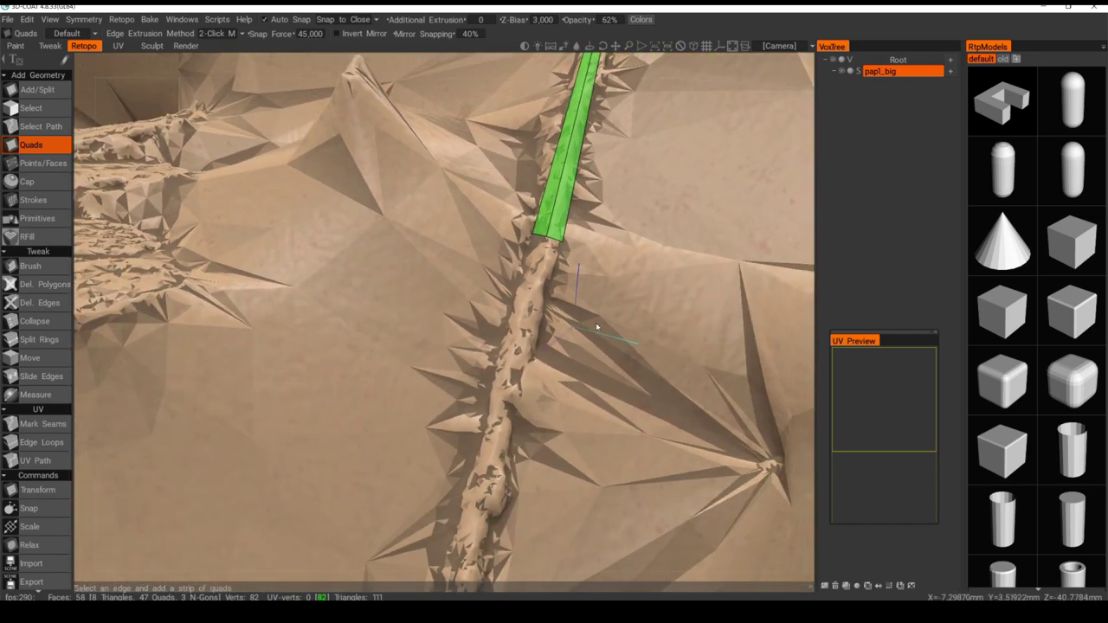
middle_drag(548, 288, 580, 268)
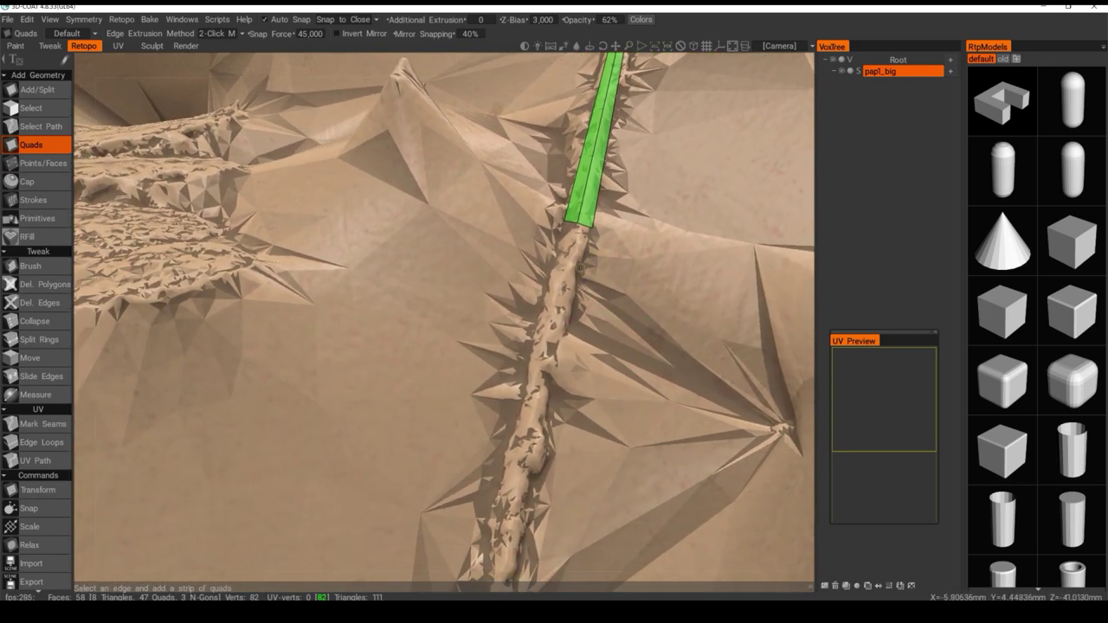
click(585, 225)
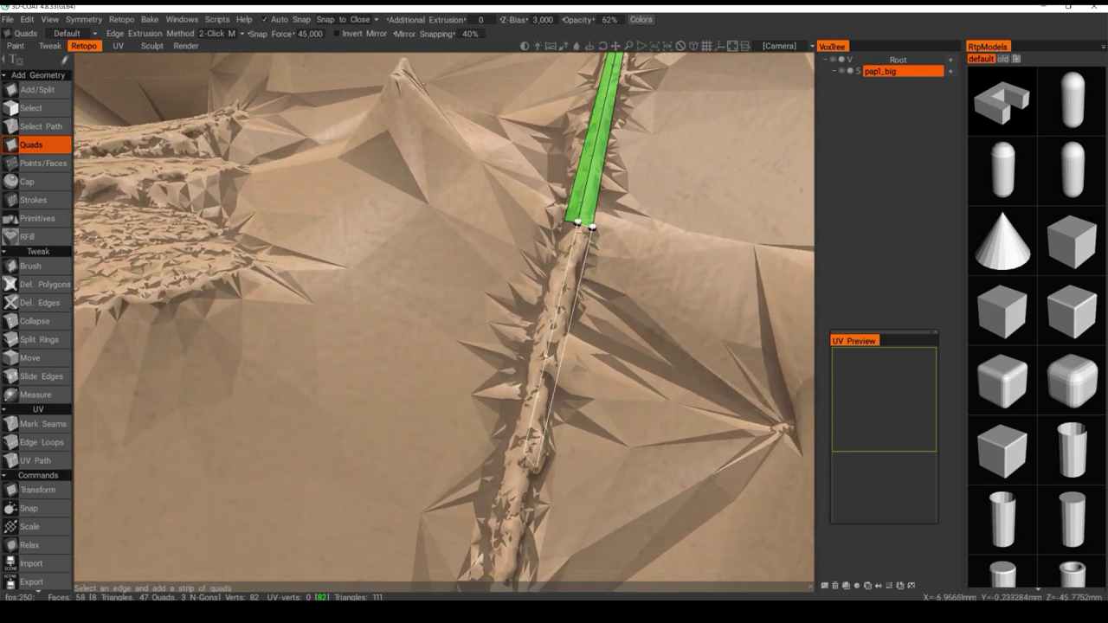
click(525, 450)
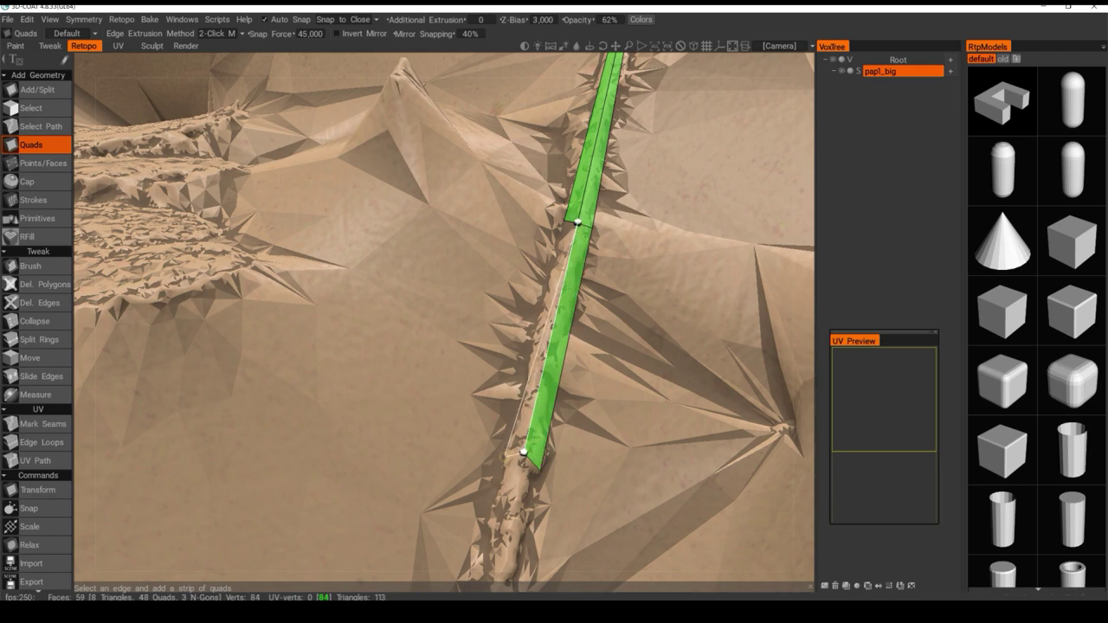
Add the missing quad on the stem strip's other side and another pair of side-by-side quads reaching the stem's fork
click(506, 456)
middle_drag(509, 456, 597, 240)
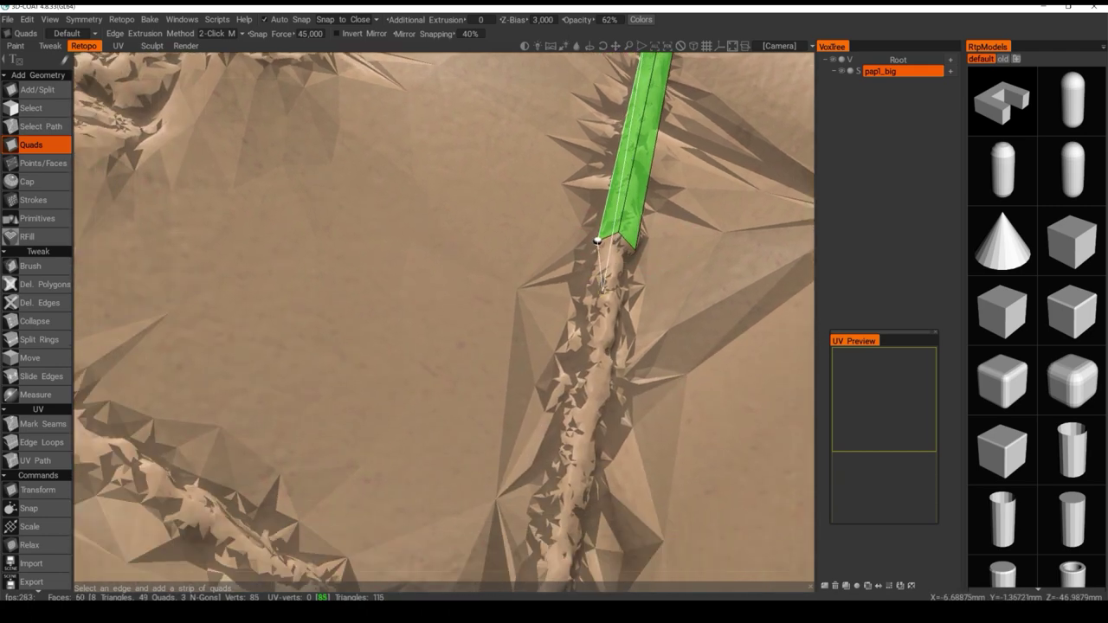
scroll(567, 277, down, 5)
alt+drag(538, 303, 429, 407)
scroll(510, 292, up, 4)
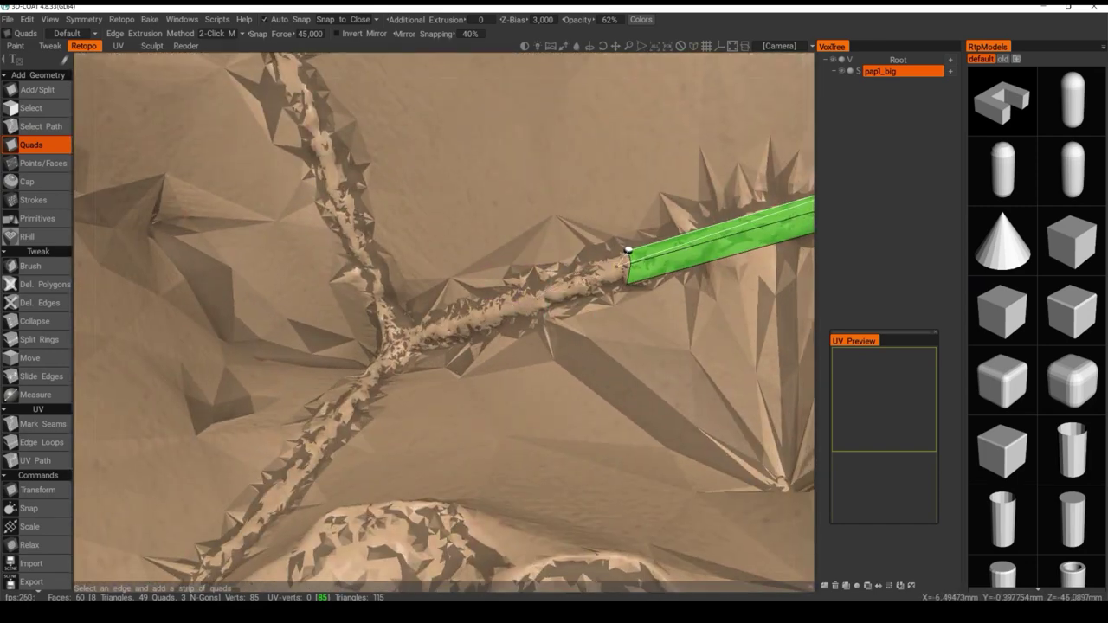
click(629, 257)
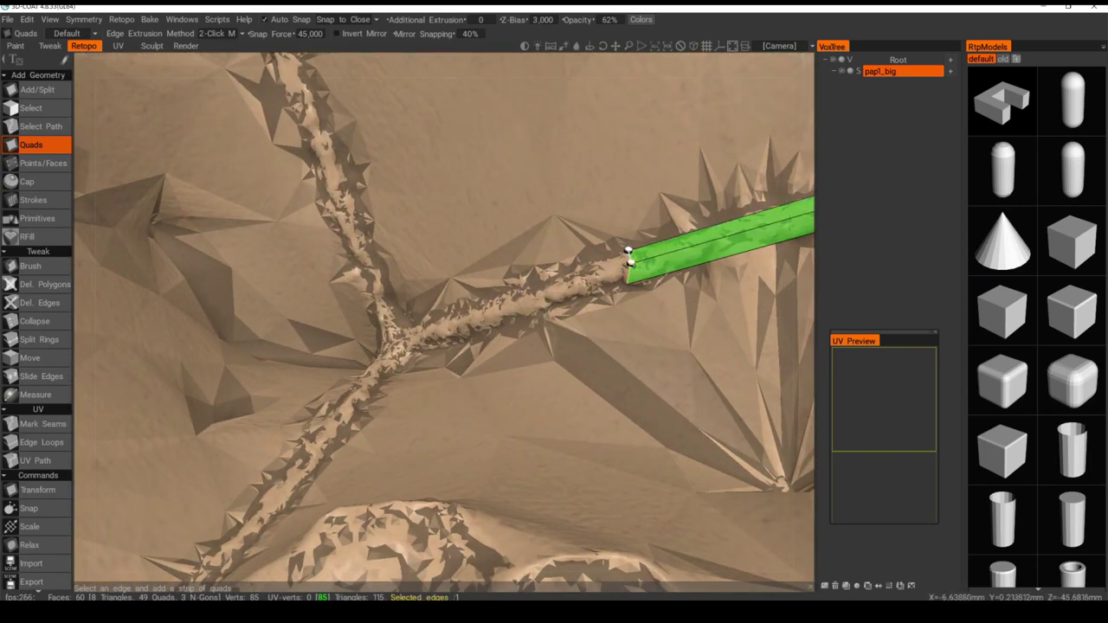
alt+drag(402, 332, 410, 344)
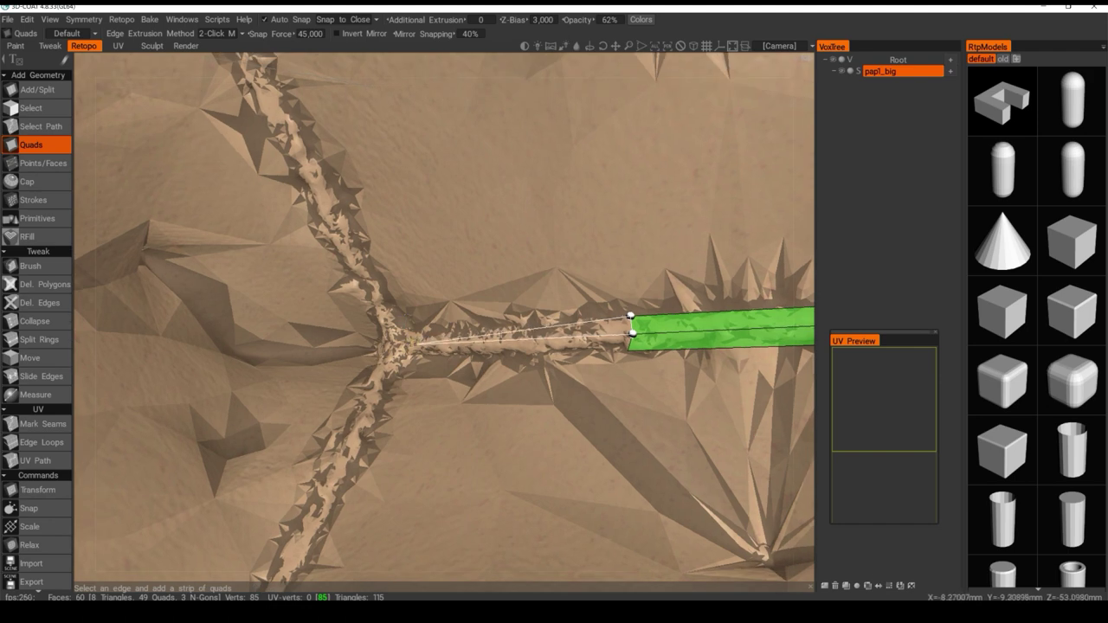
click(415, 343)
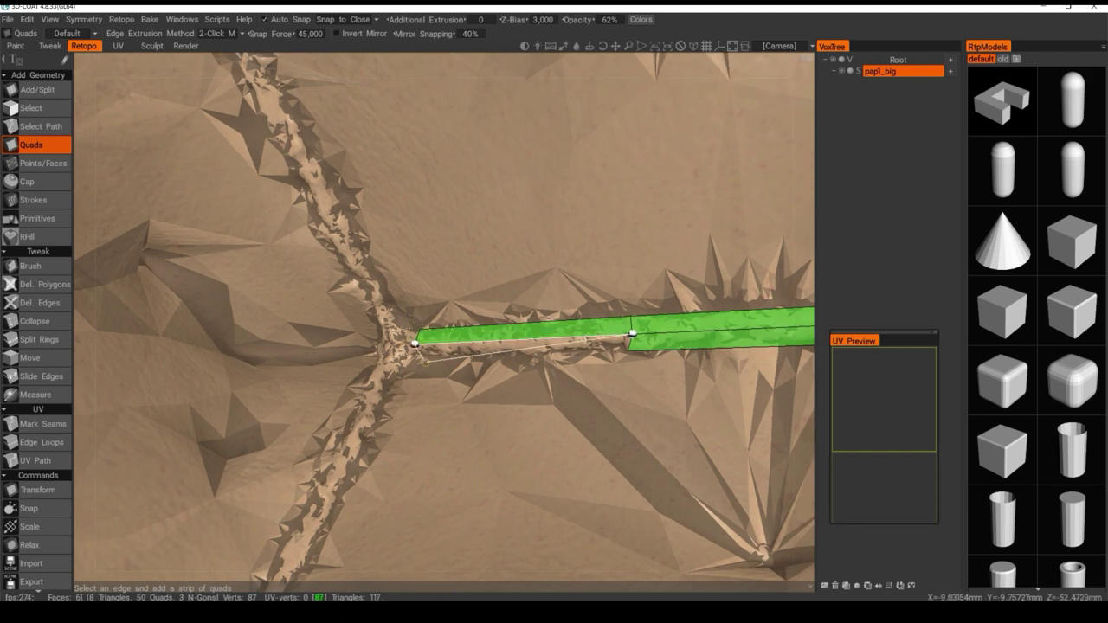
click(420, 356)
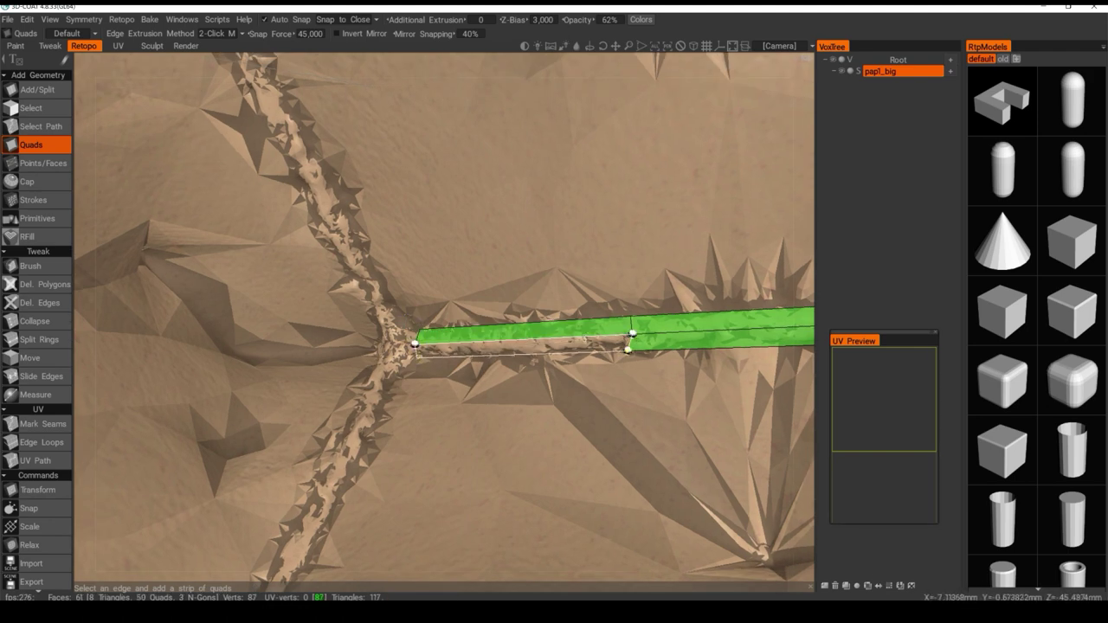
click(629, 350)
With the Quads tool, add a triangle and a quad from the stem joint along the uncovered edge of the adjoining frond
scroll(651, 379, down, 4)
scroll(651, 379, down, 5)
alt+drag(651, 380, 483, 377)
key(Escape)
middle_drag(481, 377, 552, 467)
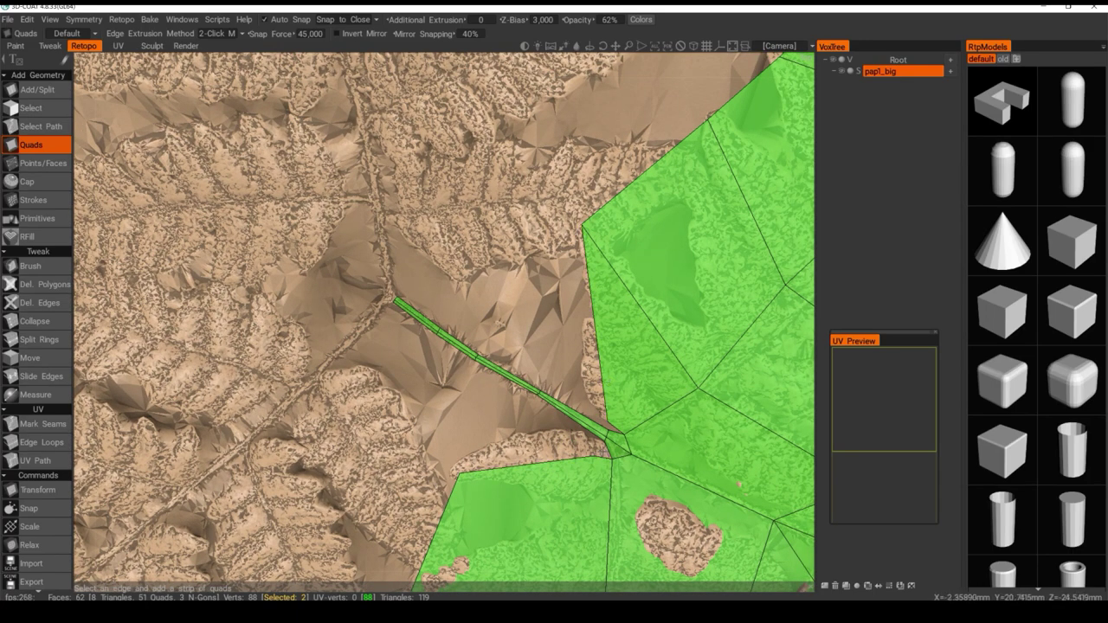
scroll(598, 463, down, 5)
scroll(599, 464, up, 5)
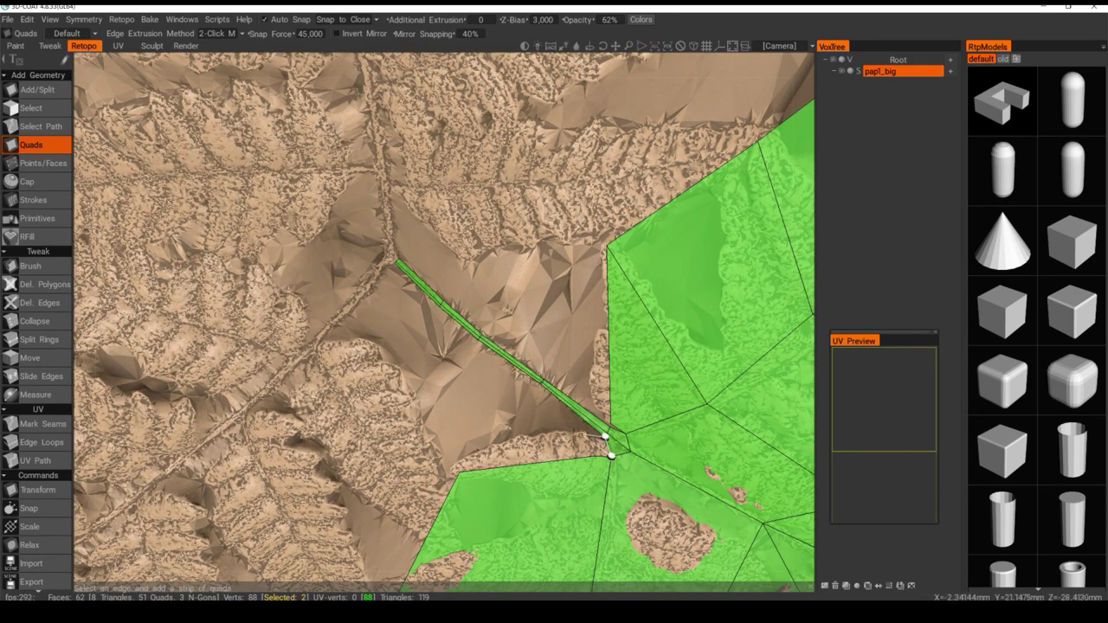
click(606, 444)
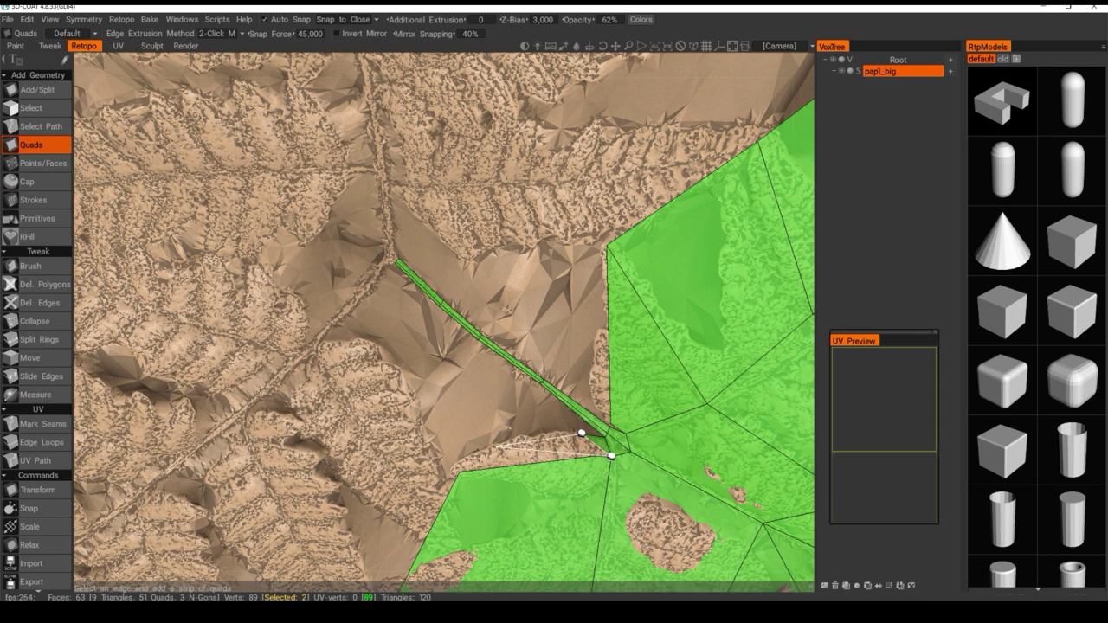
click(494, 446)
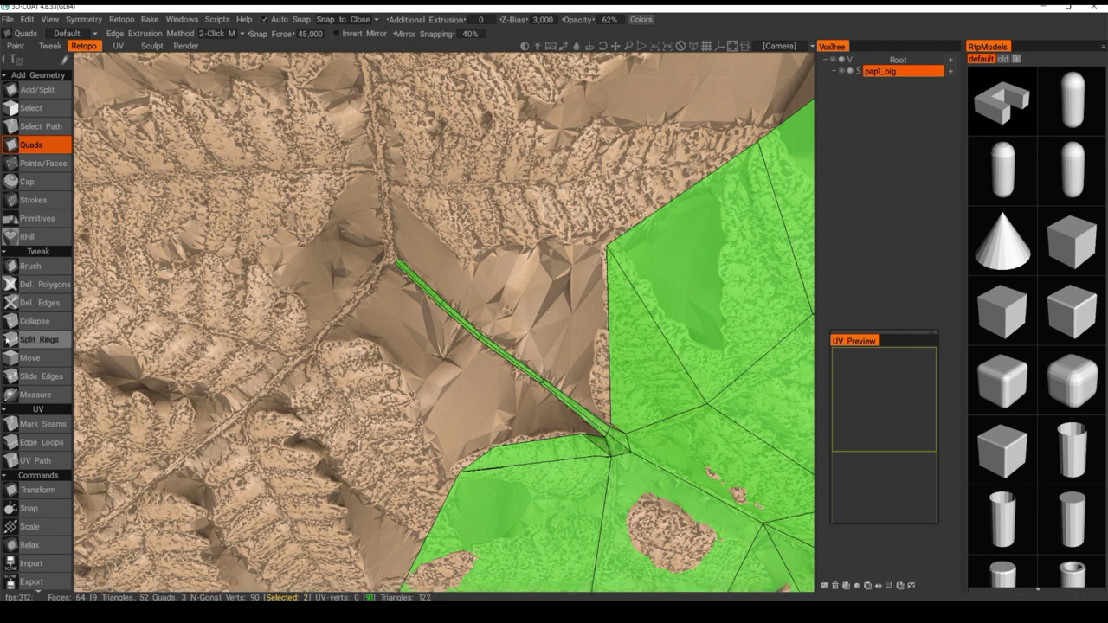
Move the frond edge's outer corner vertex slightly outward and weld the surplus vertex beside the stem joint to its neighbour
click(30, 357)
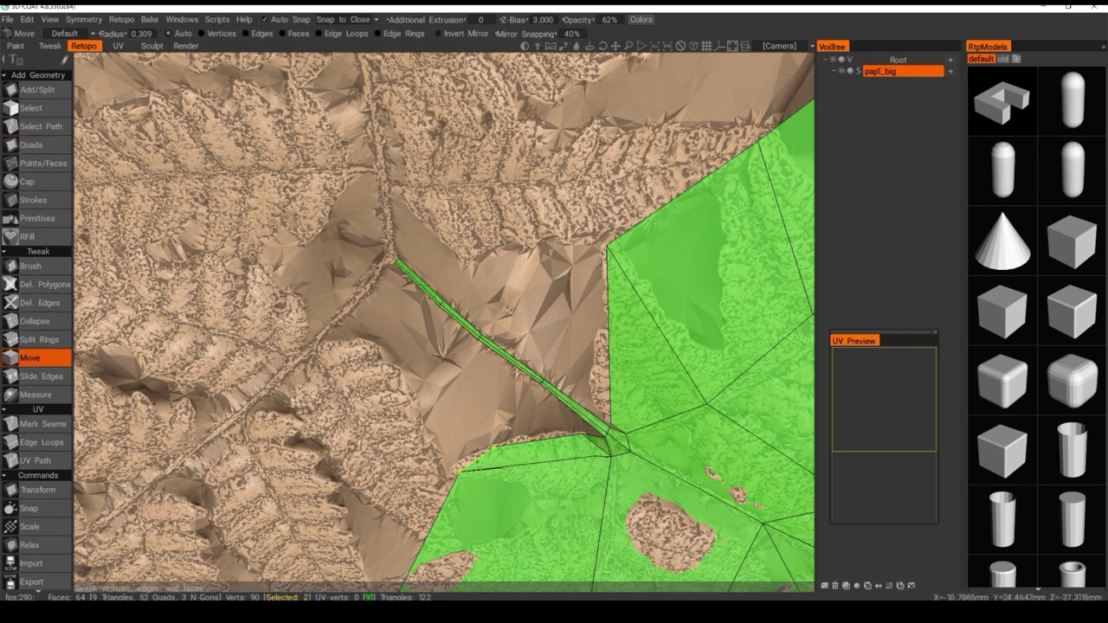
click(459, 472)
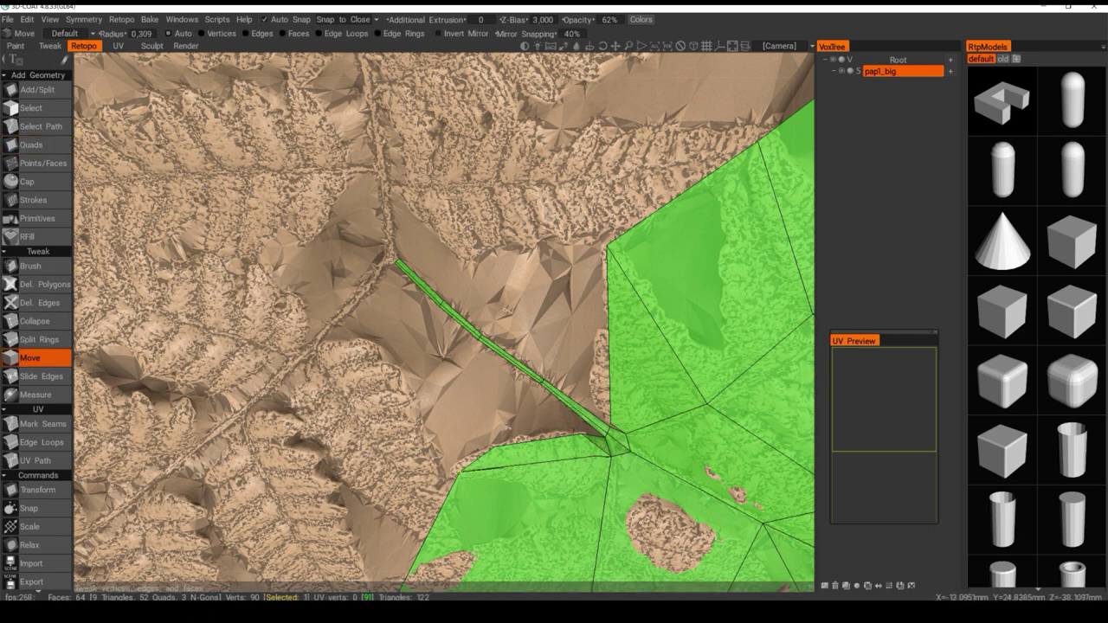
key(Escape)
click(459, 471)
drag(460, 471, 456, 468)
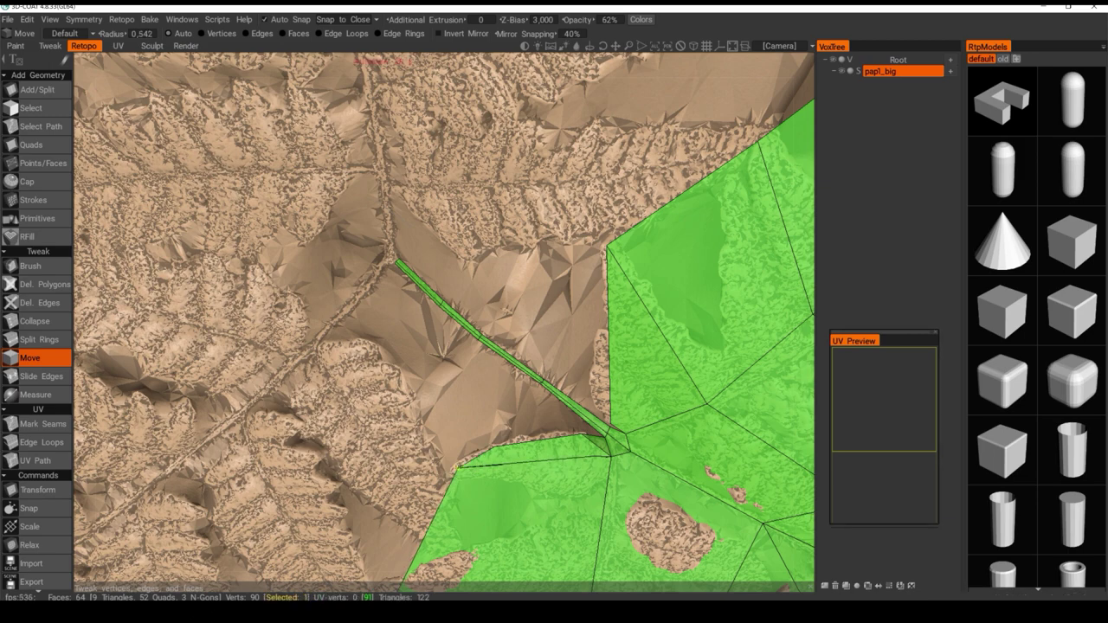
click(595, 454)
drag(613, 459, 558, 418)
Split the frond faces beside the stem with a new edge line running across the lobe to its stem-side border
scroll(557, 417, down, 5)
alt+drag(537, 381, 498, 437)
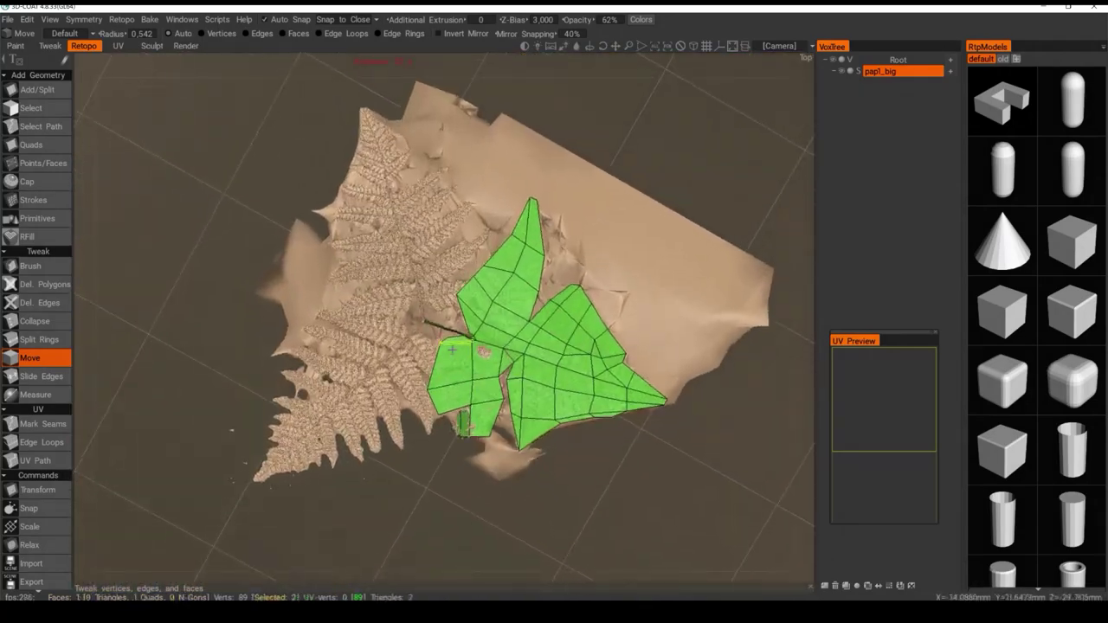
scroll(484, 407, up, 5)
mouse_move(477, 392)
alt+mouse_down()
mouse_move(503, 280)
mouse_move(487, 374)
alt+mouse_up()
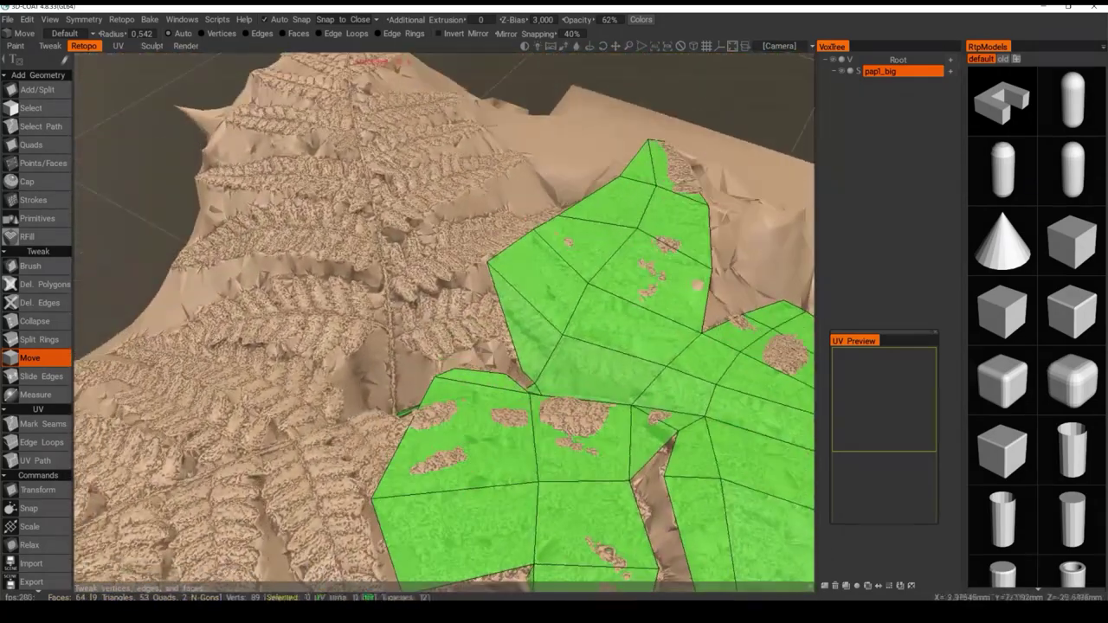
alt+drag(468, 424, 454, 389)
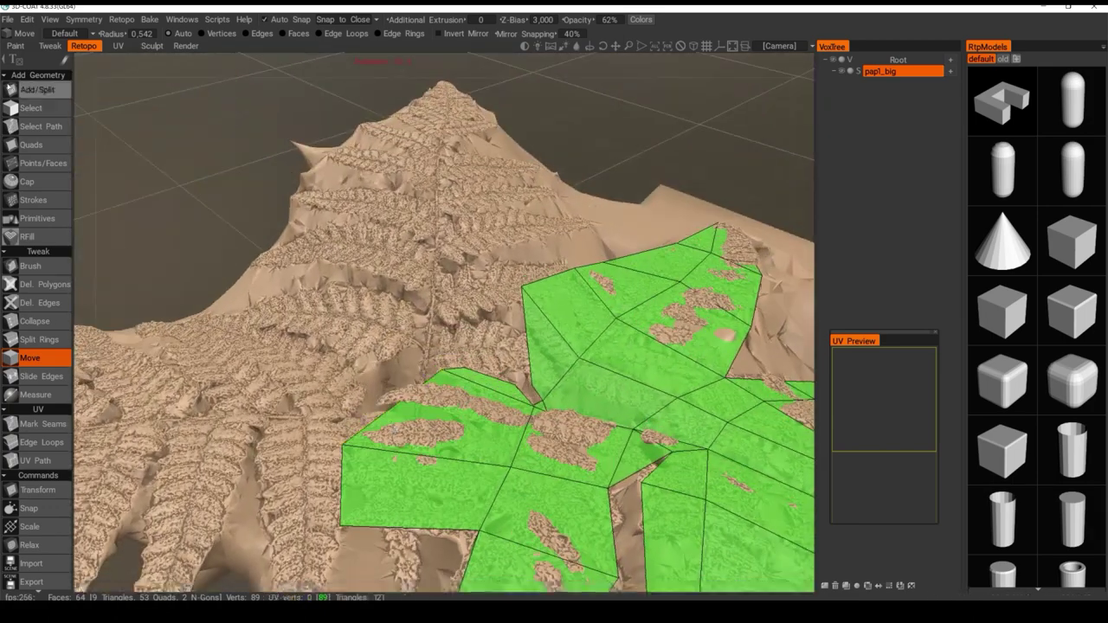
click(35, 89)
click(409, 525)
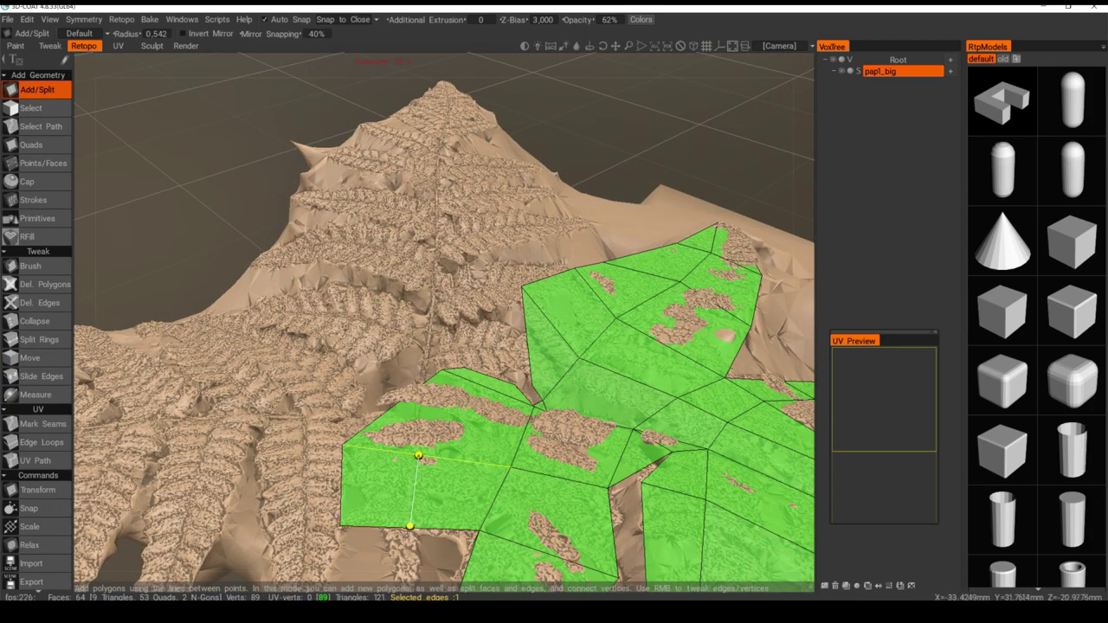
click(419, 457)
alt+drag(459, 400, 463, 445)
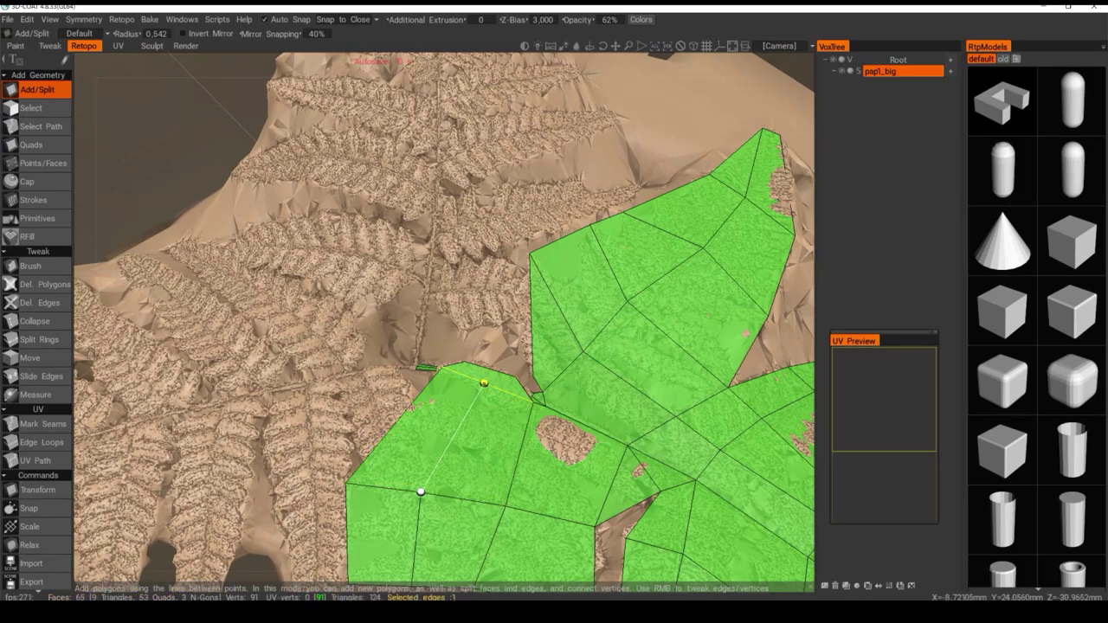
click(484, 378)
click(485, 378)
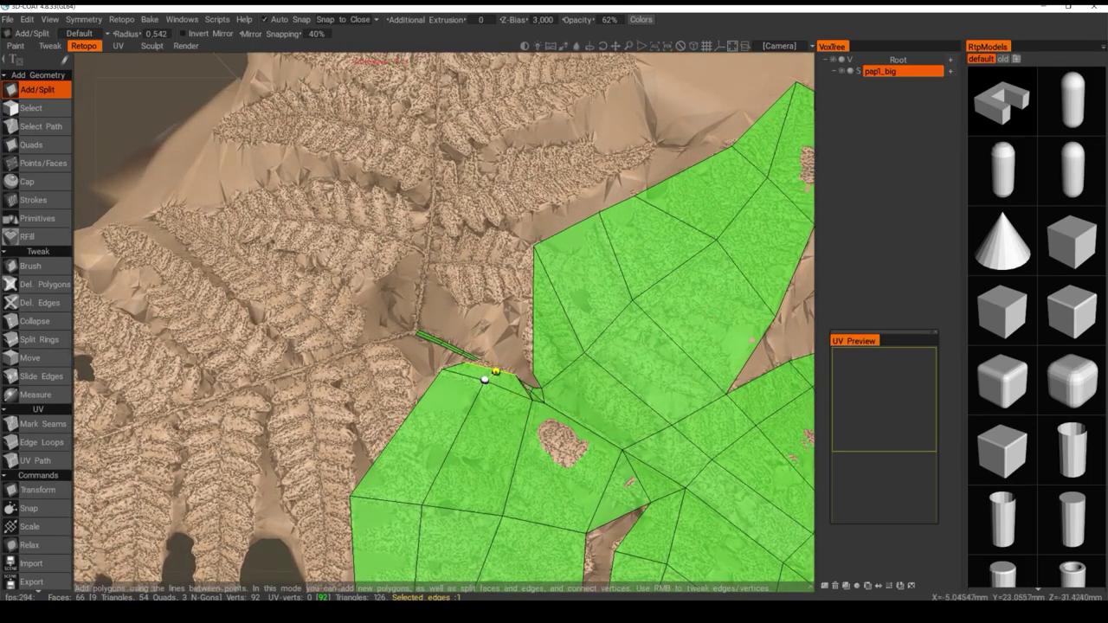
alt+drag(511, 445, 569, 329)
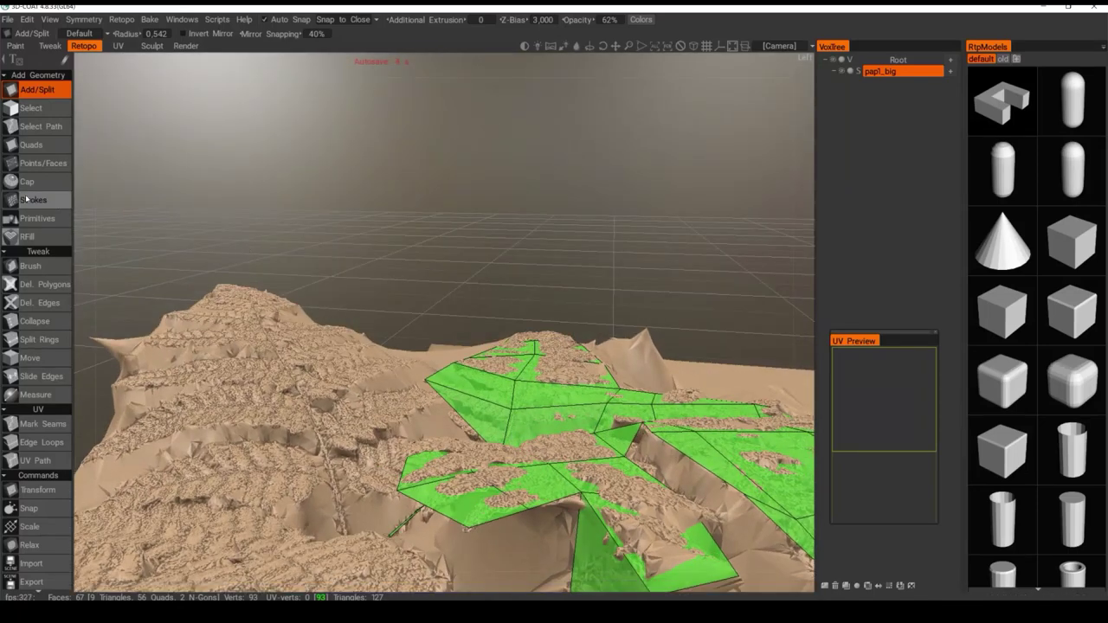
click(33, 357)
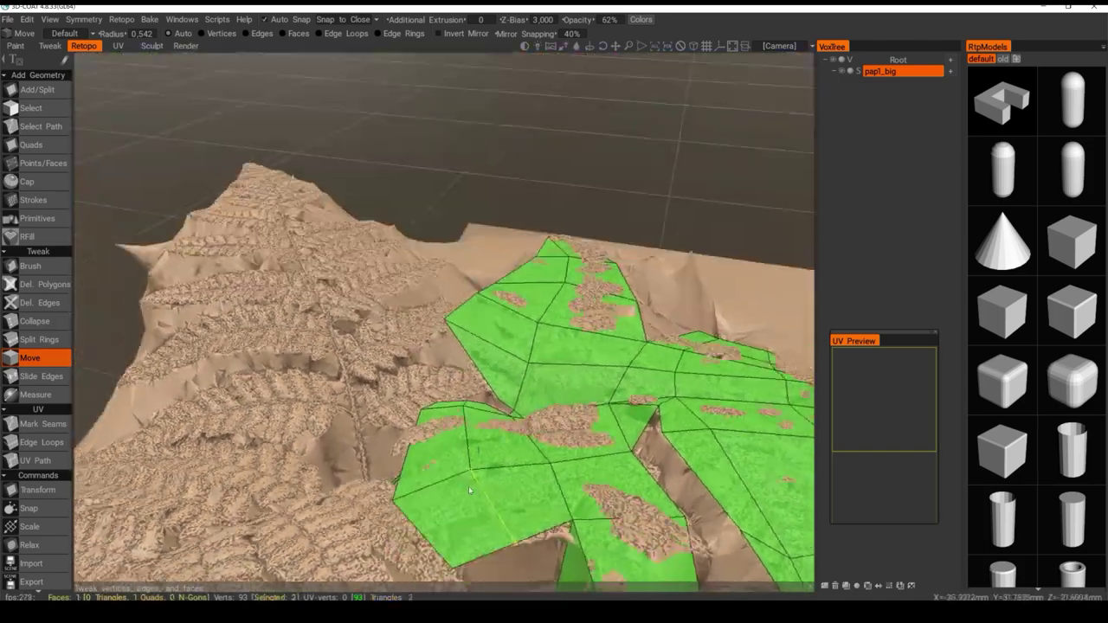
key(space)
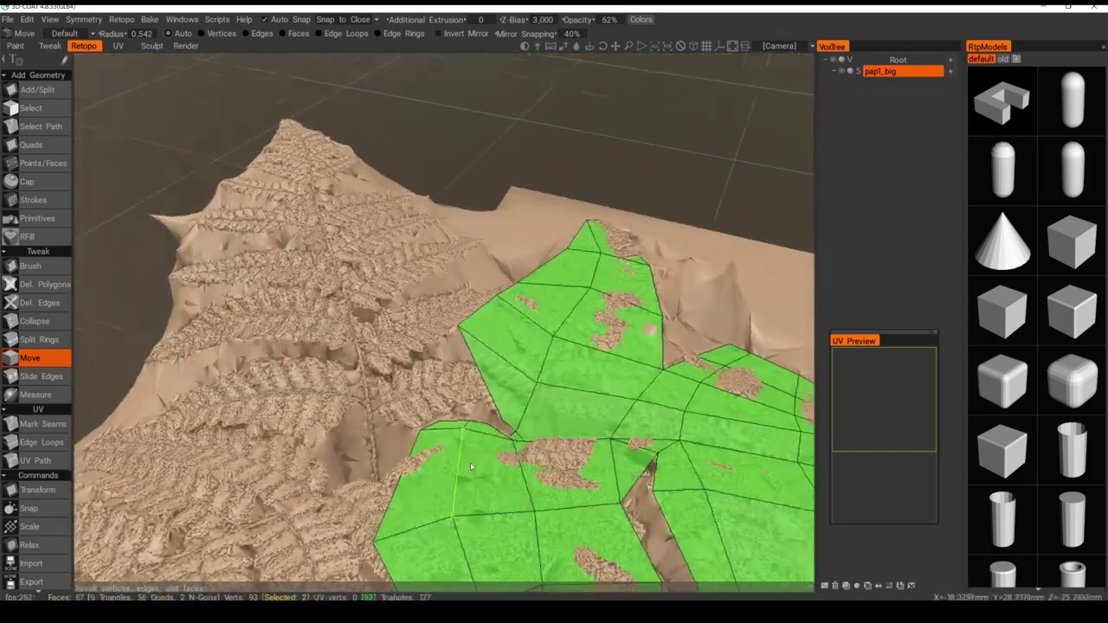
click(451, 535)
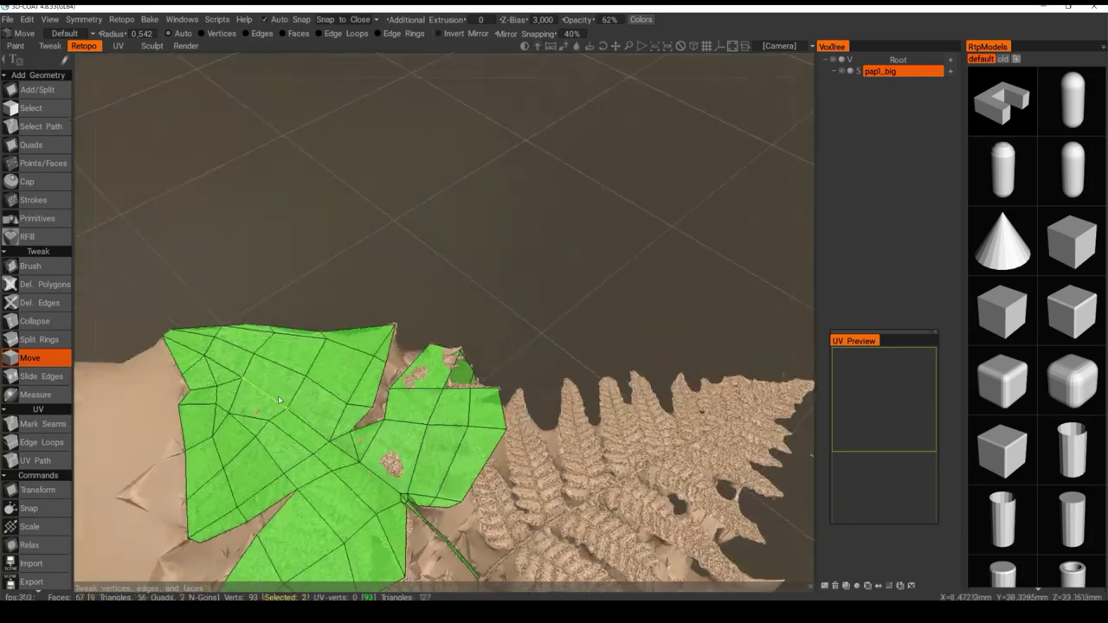
click(394, 454)
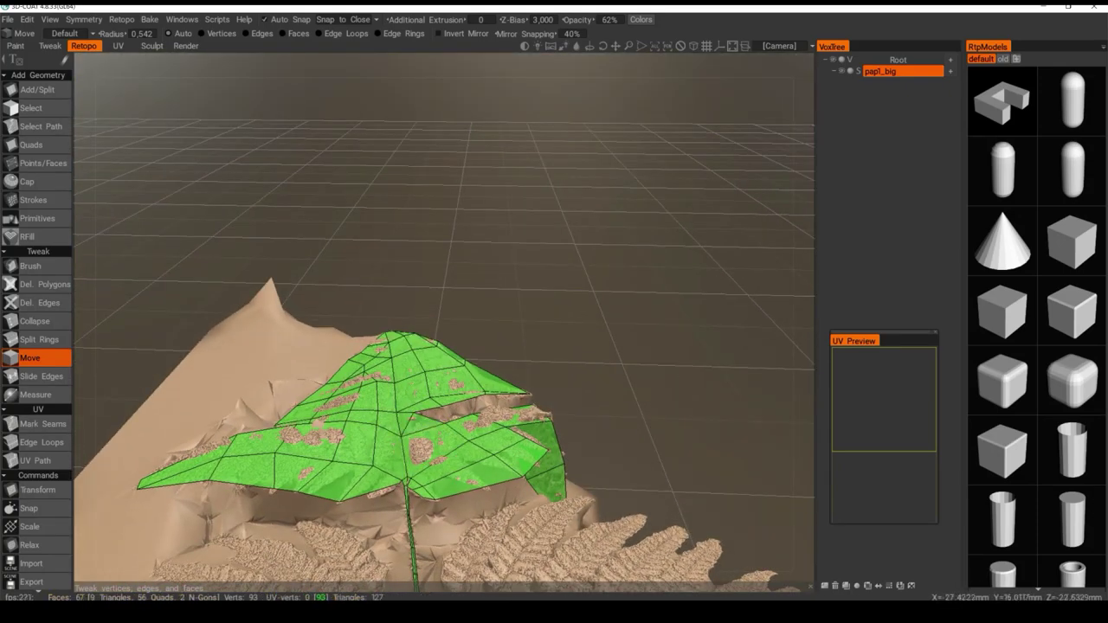
Split the same frond lobe with a second edge line running from its midrib through the faces to the outer border
click(37, 89)
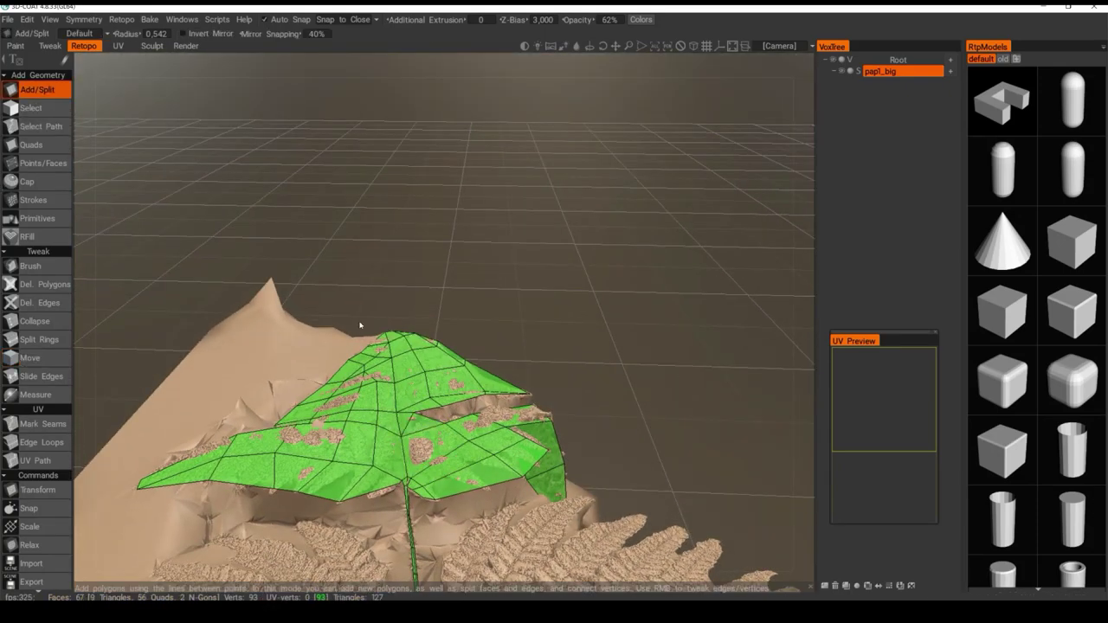
click(426, 431)
click(440, 452)
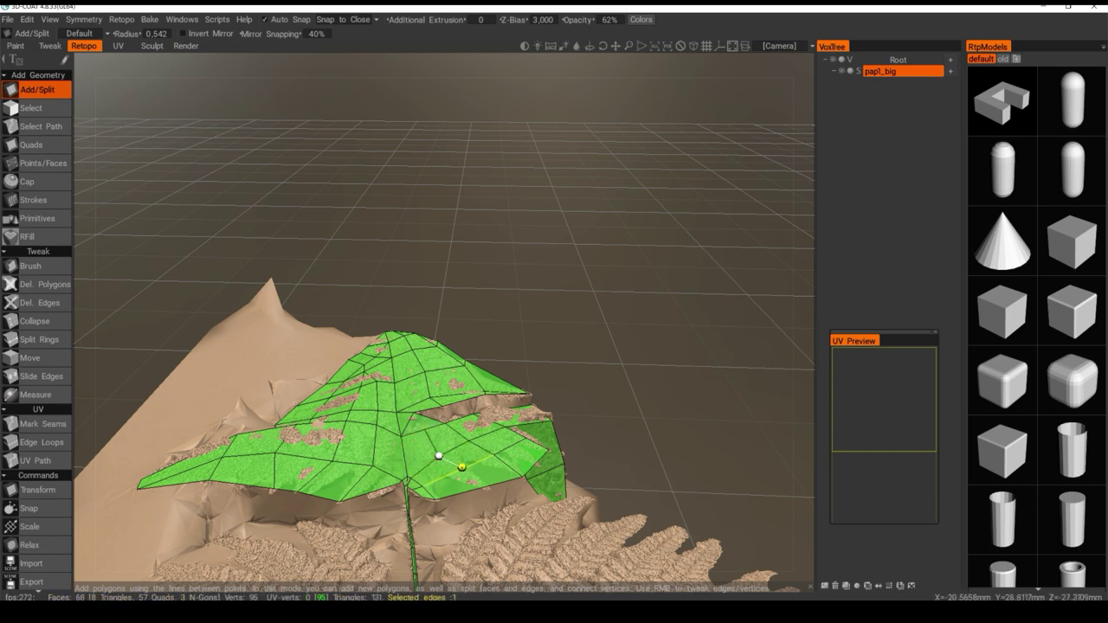
click(460, 467)
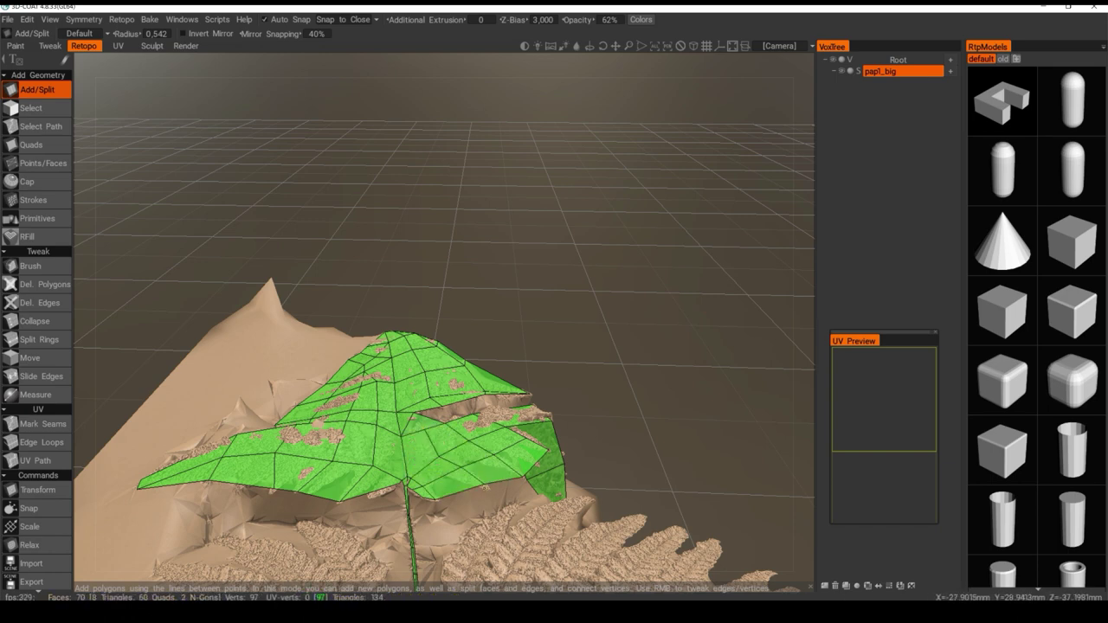
click(481, 484)
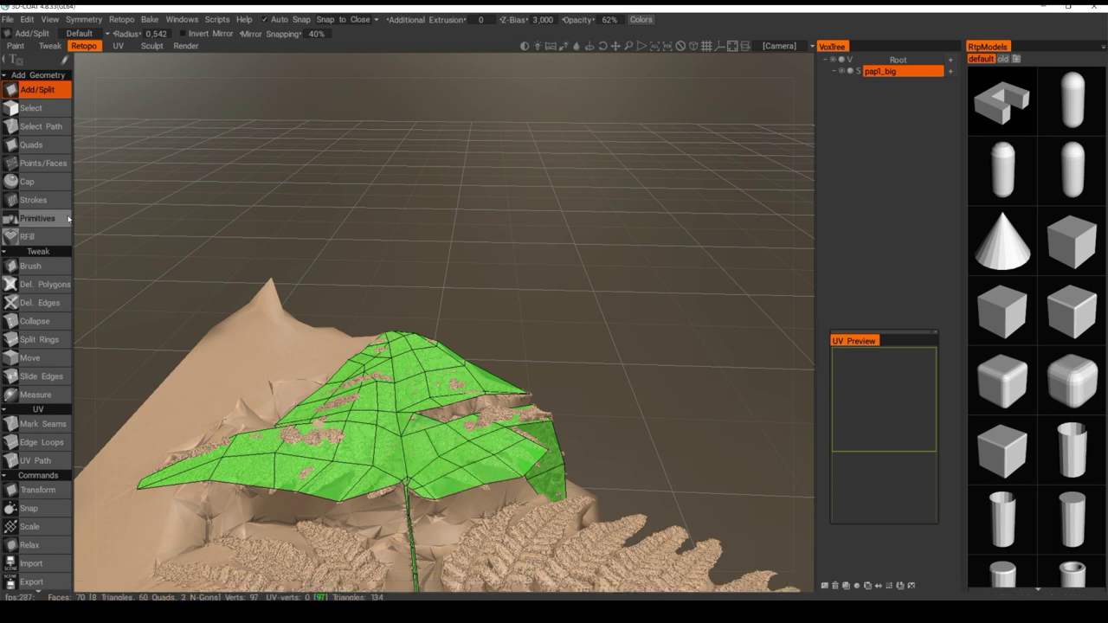
Move the second edge line's outer end vertex outward to the frond's border and reposition its inner end vertex
click(41, 356)
alt+drag(357, 378, 363, 442)
alt+middle_drag(473, 494, 441, 419)
scroll(395, 452, up, 2)
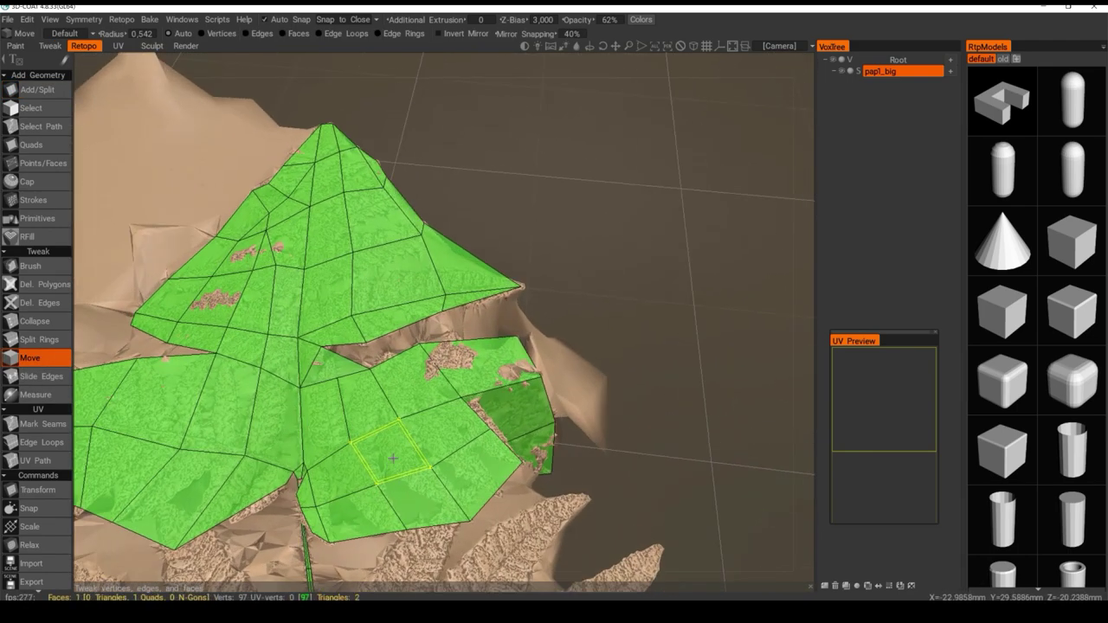
alt+middle_drag(396, 453, 419, 377)
scroll(415, 381, up, 3)
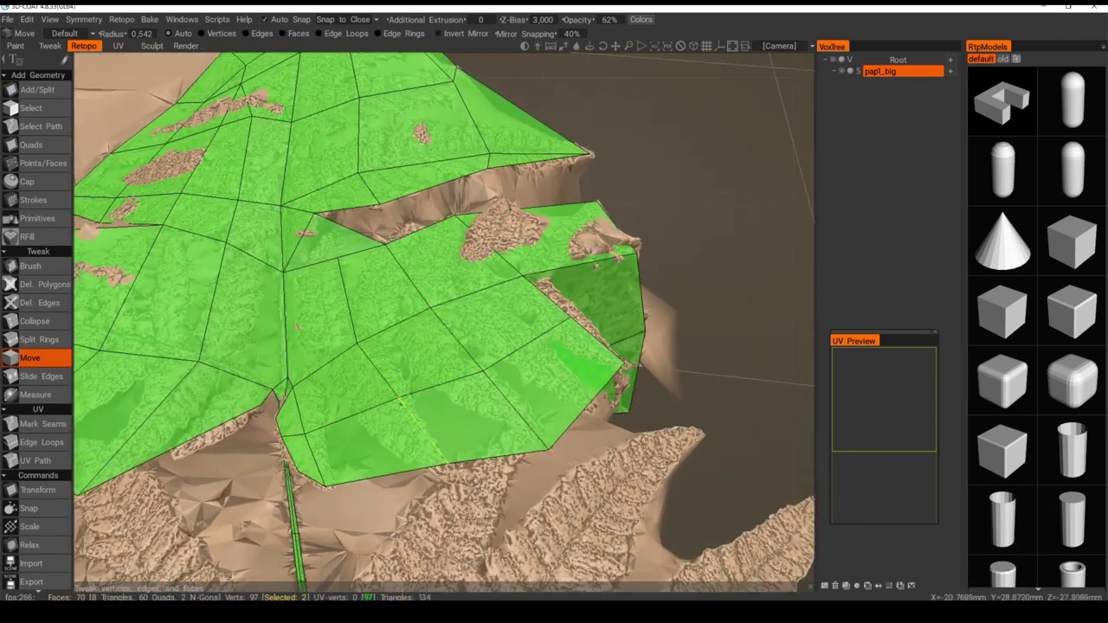
alt+middle_drag(433, 381, 441, 314)
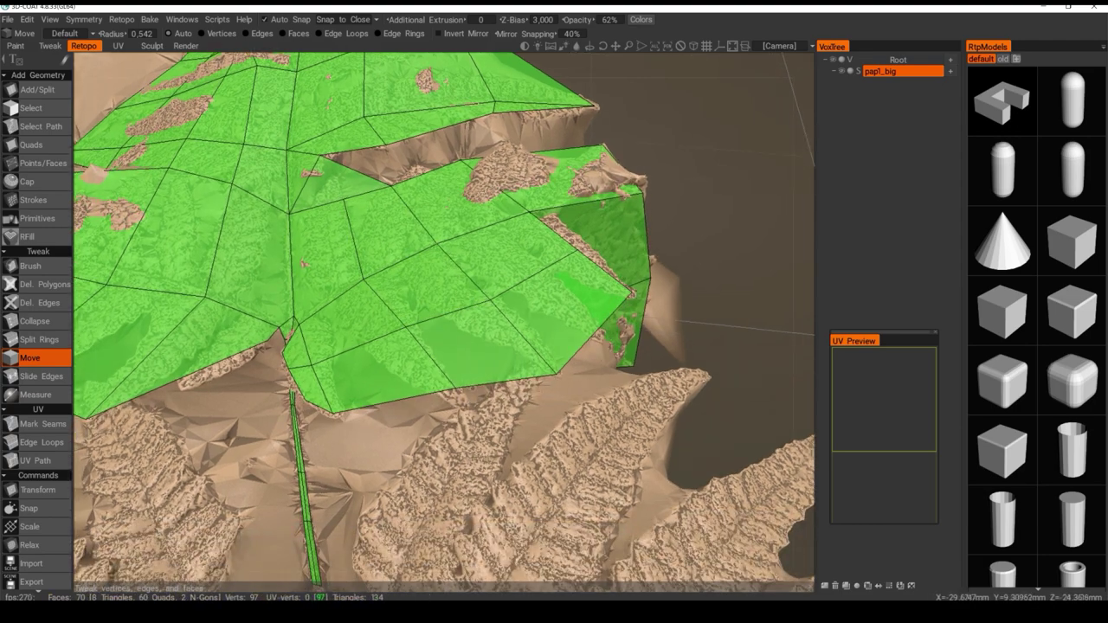
drag(455, 388, 464, 405)
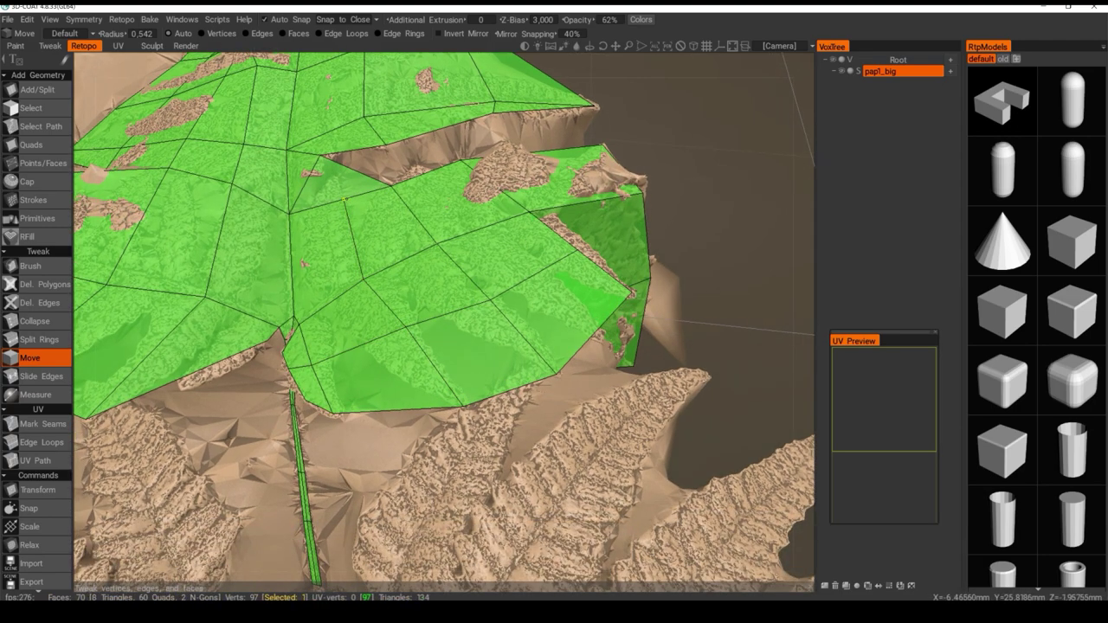
drag(344, 200, 336, 238)
Create a separate starting quad with four crossing strokes on the uncovered fern frond, beside its midrib
alt+drag(394, 262, 444, 241)
scroll(457, 311, down, 4)
scroll(436, 343, down, 3)
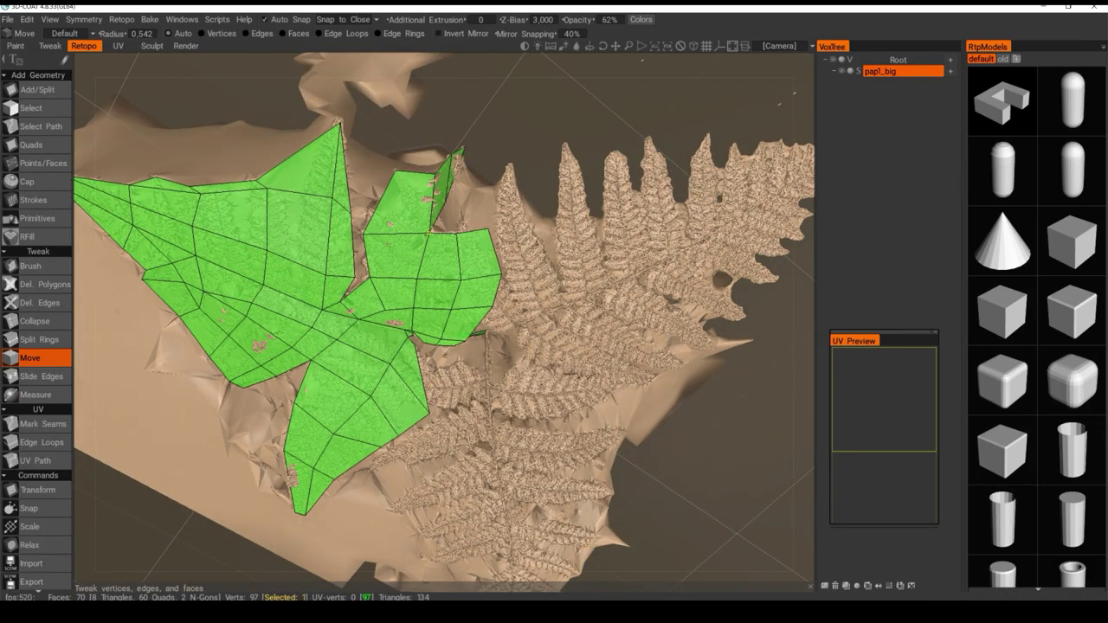
scroll(428, 233, down, 4)
scroll(429, 233, up, 3)
alt+drag(429, 233, 392, 275)
alt+middle_drag(394, 346, 451, 262)
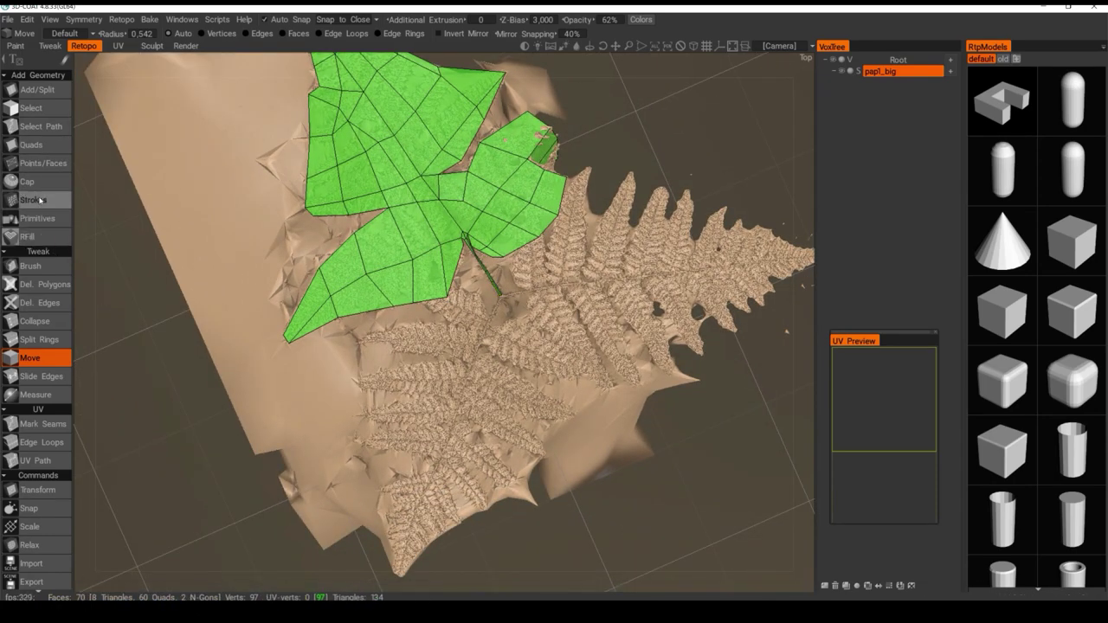
click(34, 164)
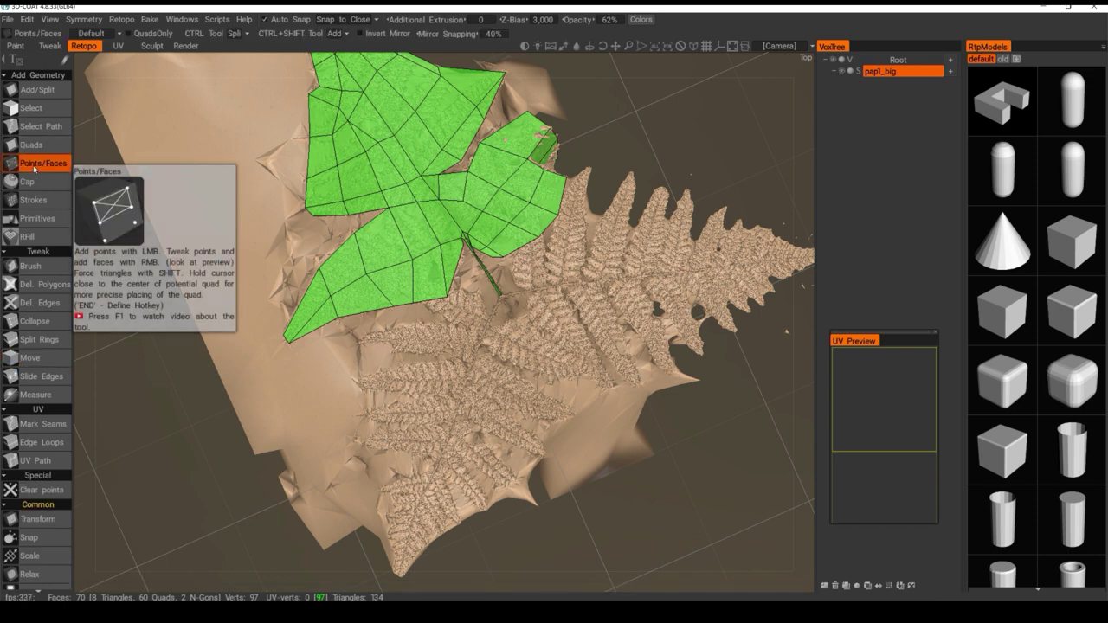
key(space)
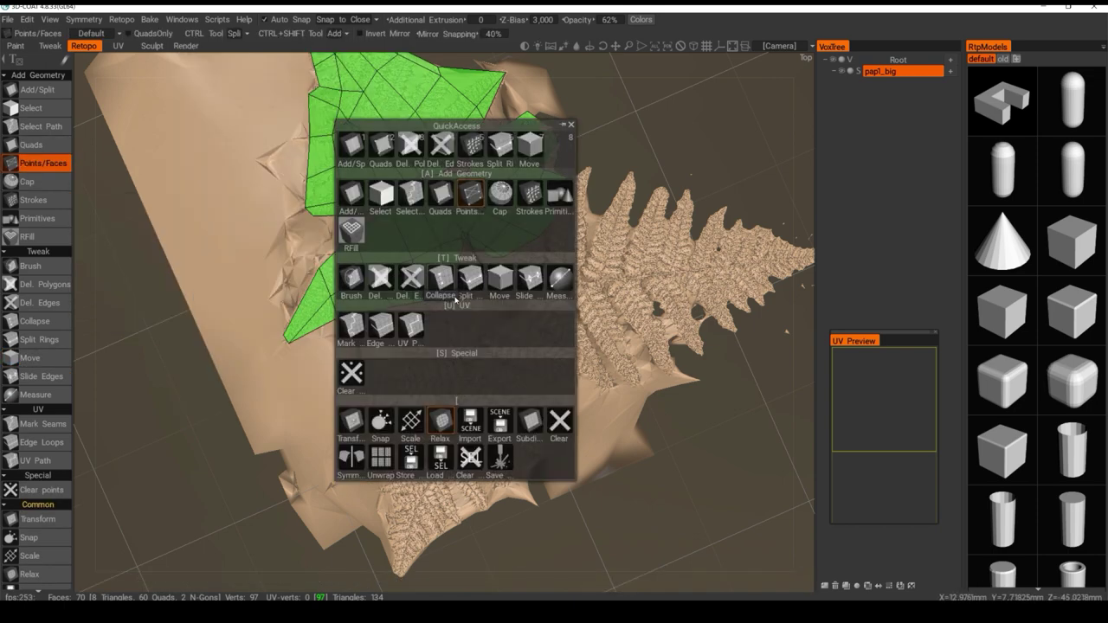
click(471, 149)
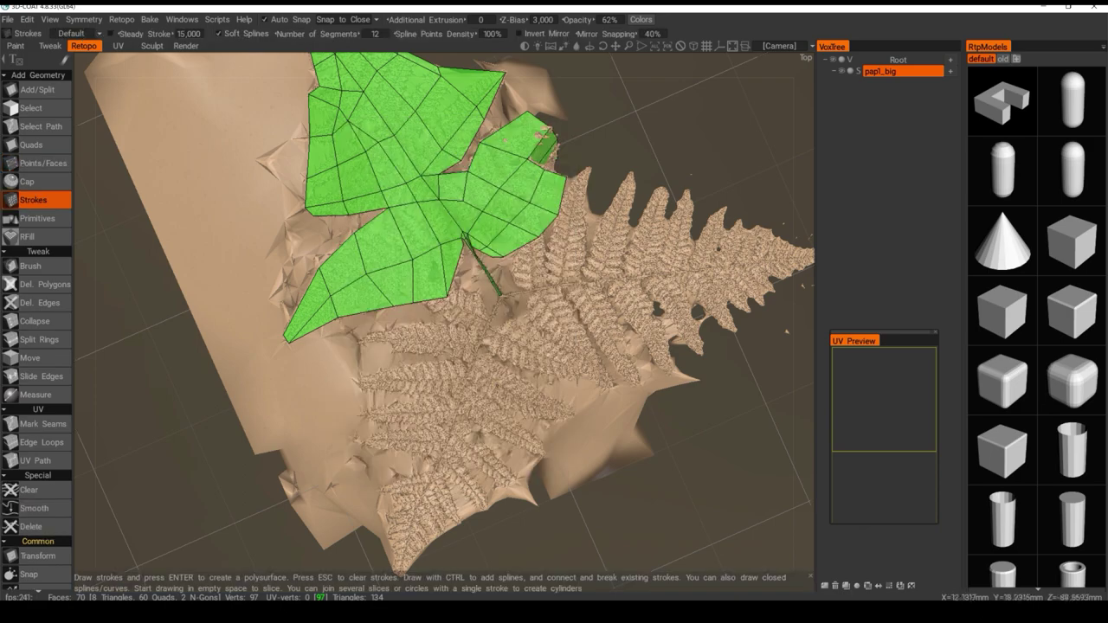
scroll(425, 329, up, 5)
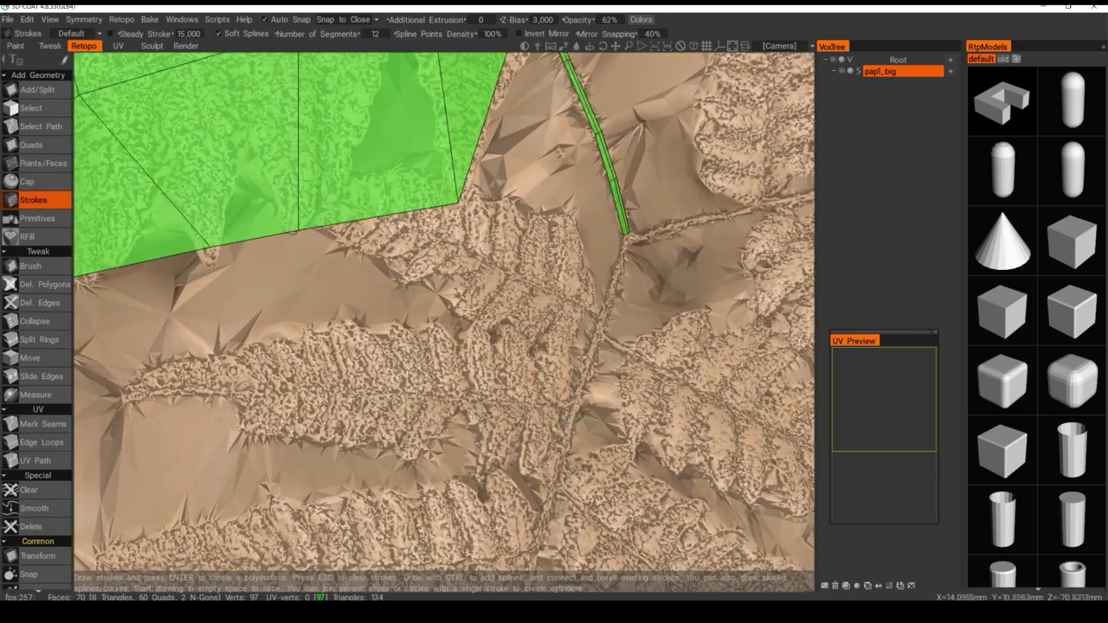
scroll(567, 421, down, 2)
alt+middle_drag(557, 425, 536, 372)
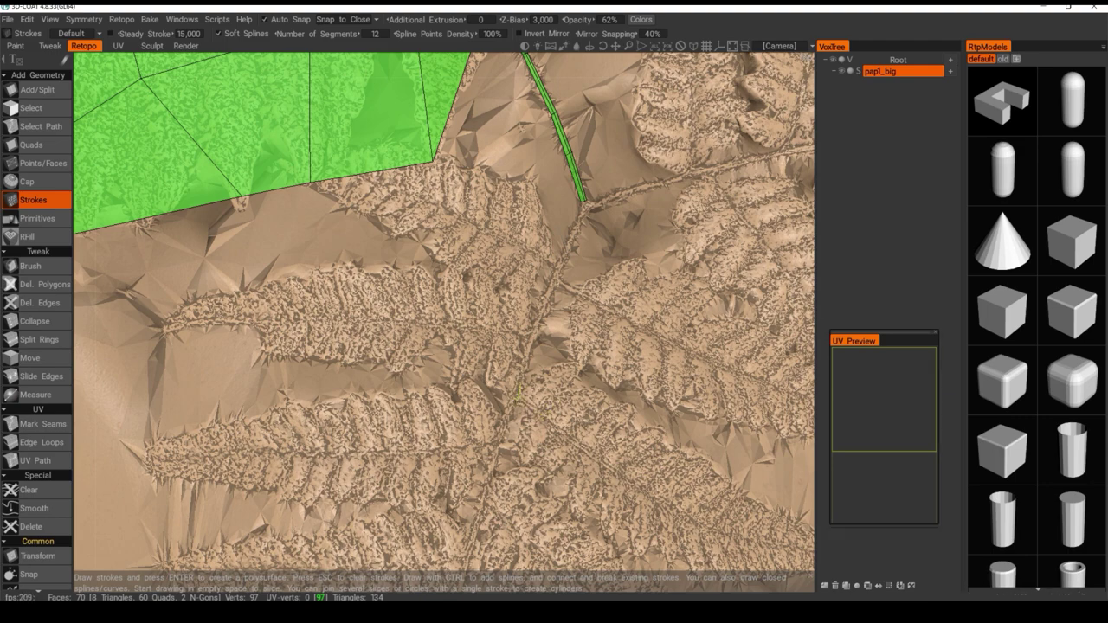
scroll(480, 537, down, 3)
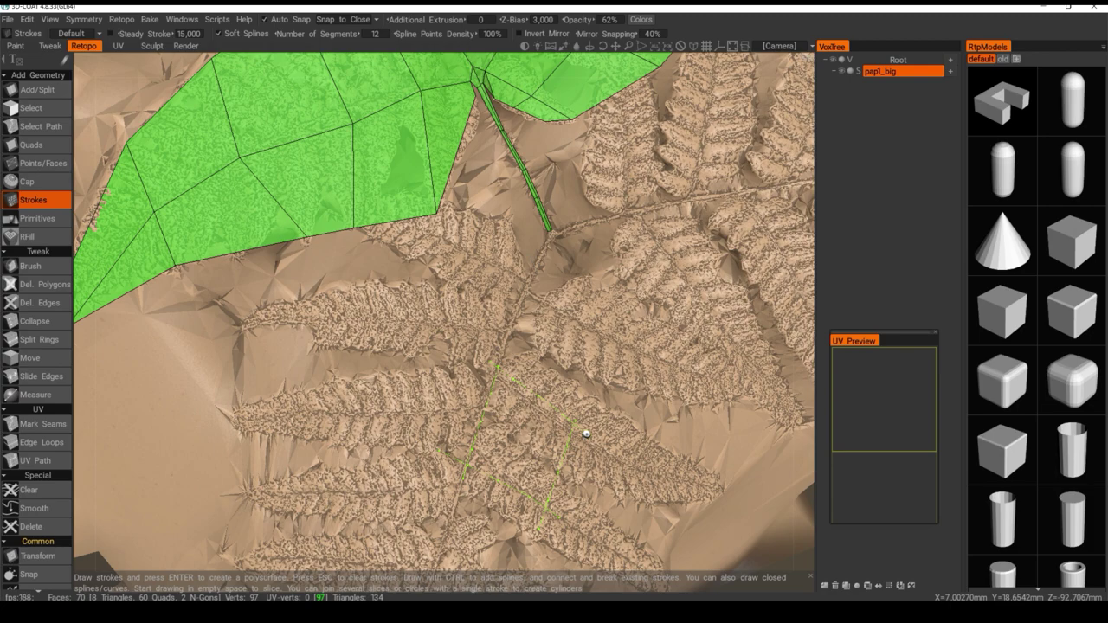
key(Return)
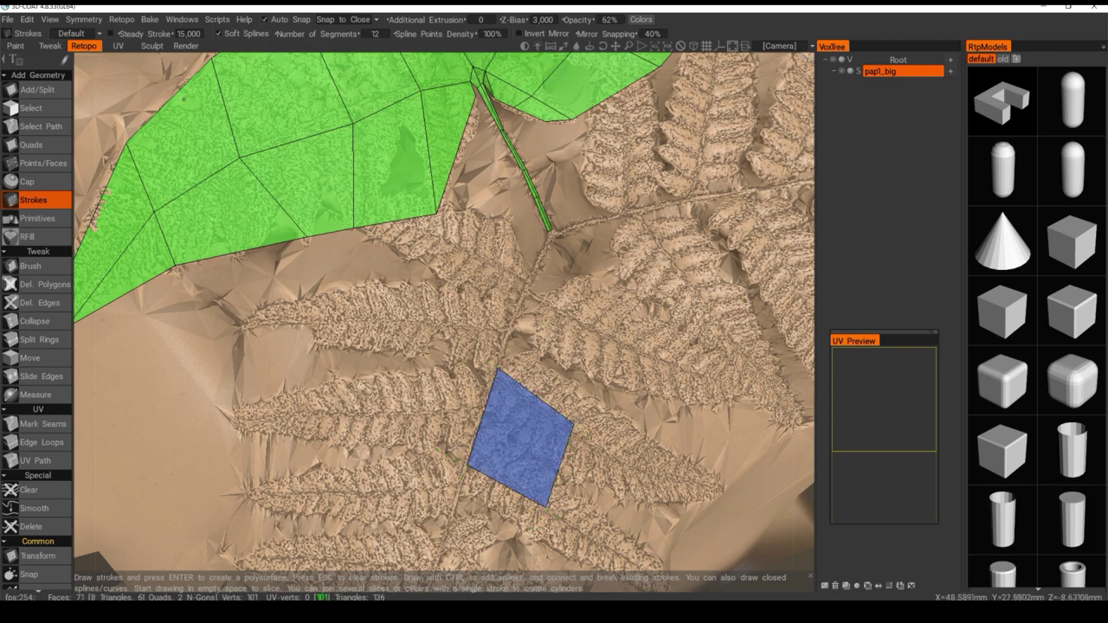
Add a narrow quad with the Quads tool to the starting face's edge nearest the stem junction
click(30, 129)
click(29, 143)
alt+drag(511, 329, 285, 290)
alt+drag(420, 390, 347, 368)
click(413, 367)
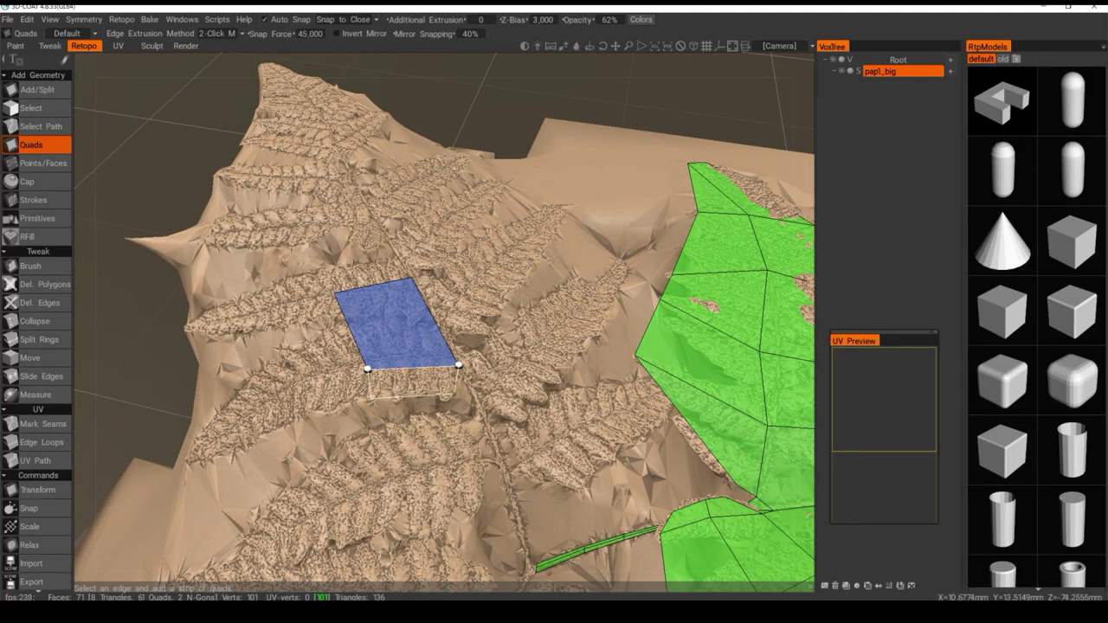
click(453, 393)
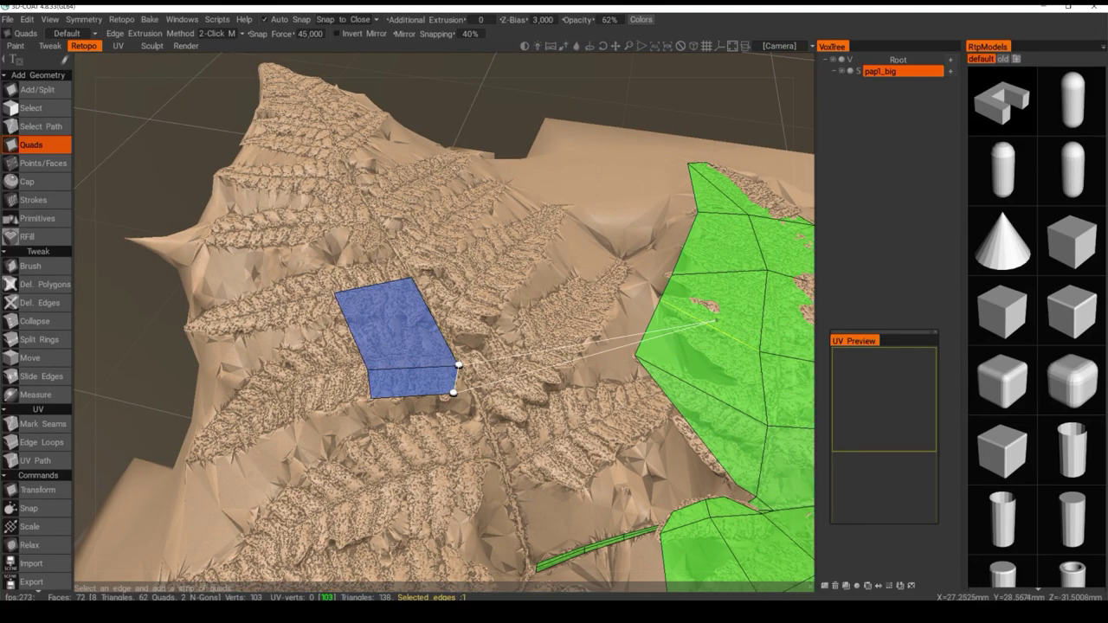
Continue the strip along the midrib toward the stem junction with two triangles at the midrib corner and three quads
alt+drag(456, 384, 363, 359)
alt+drag(448, 351, 453, 395)
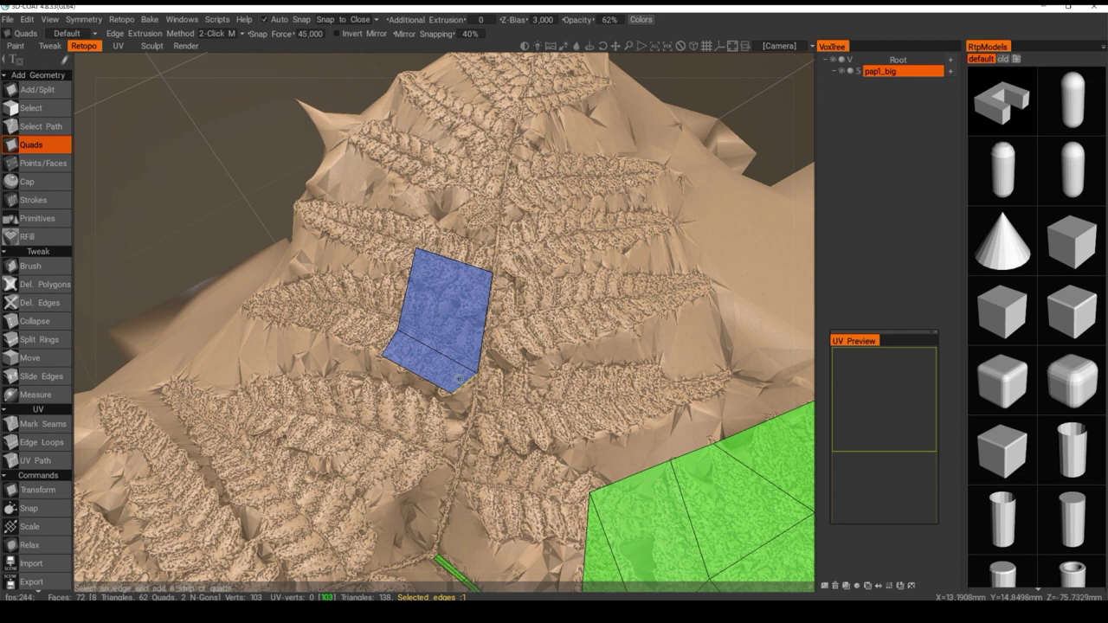
click(463, 382)
click(468, 421)
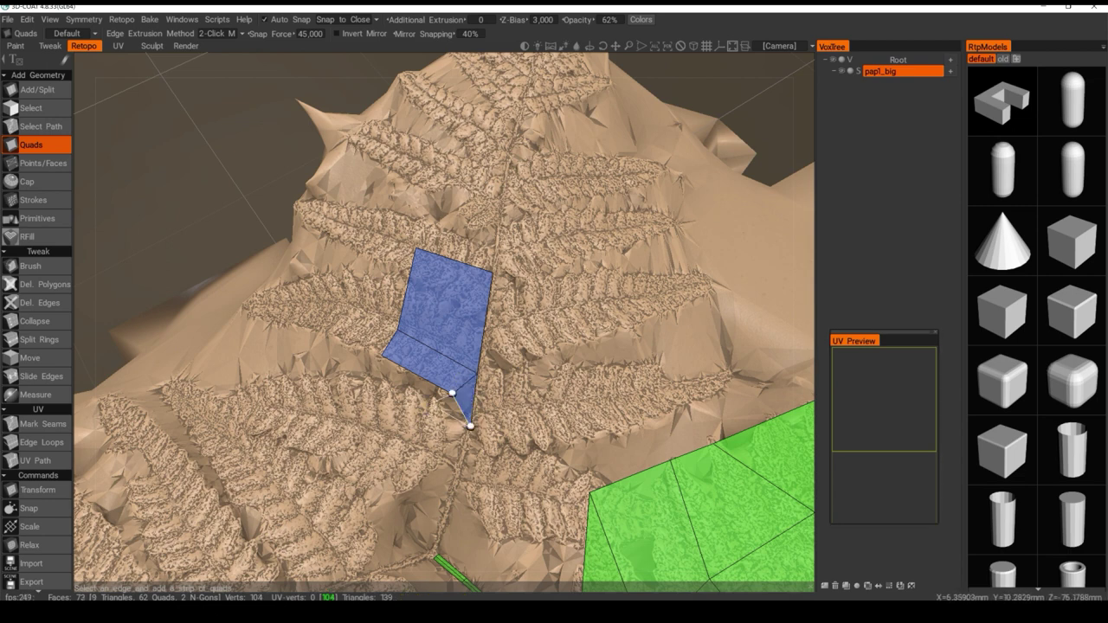
click(432, 400)
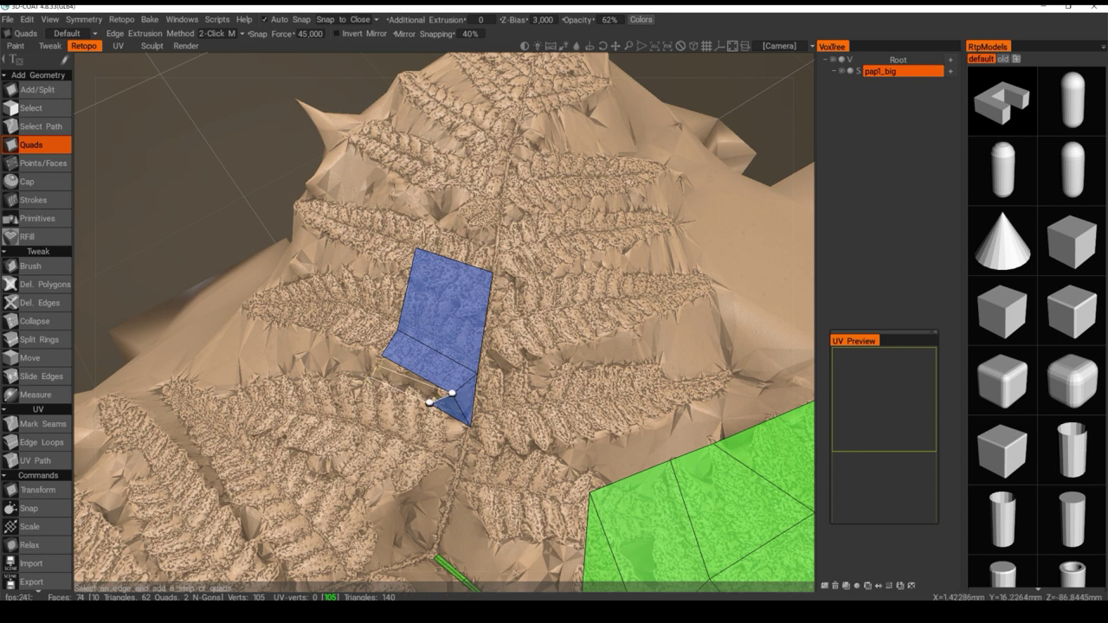
click(370, 378)
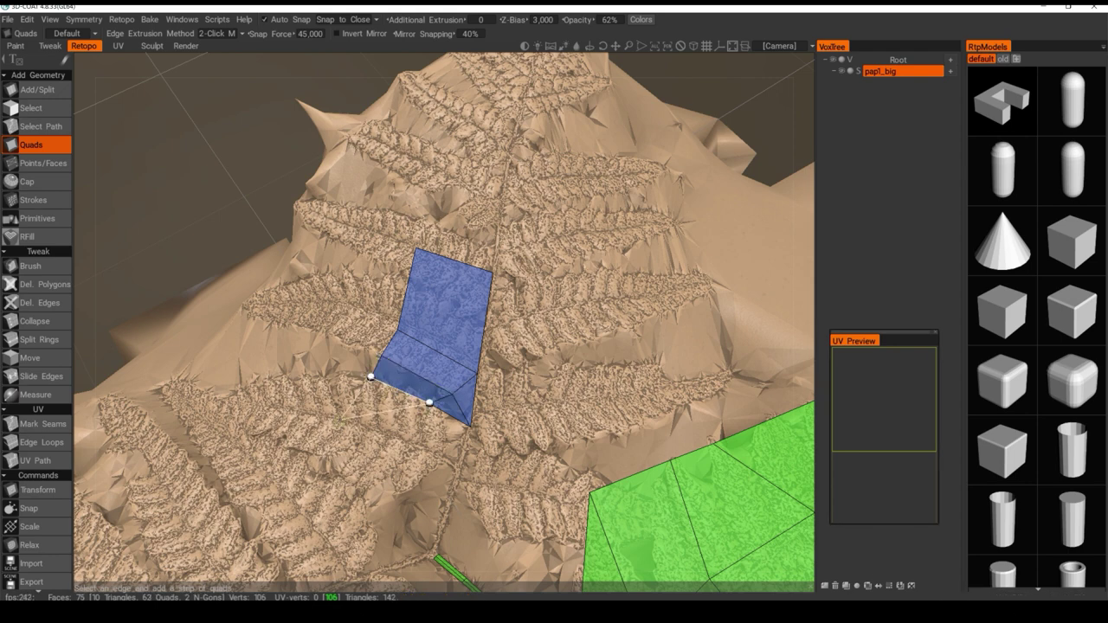
click(381, 433)
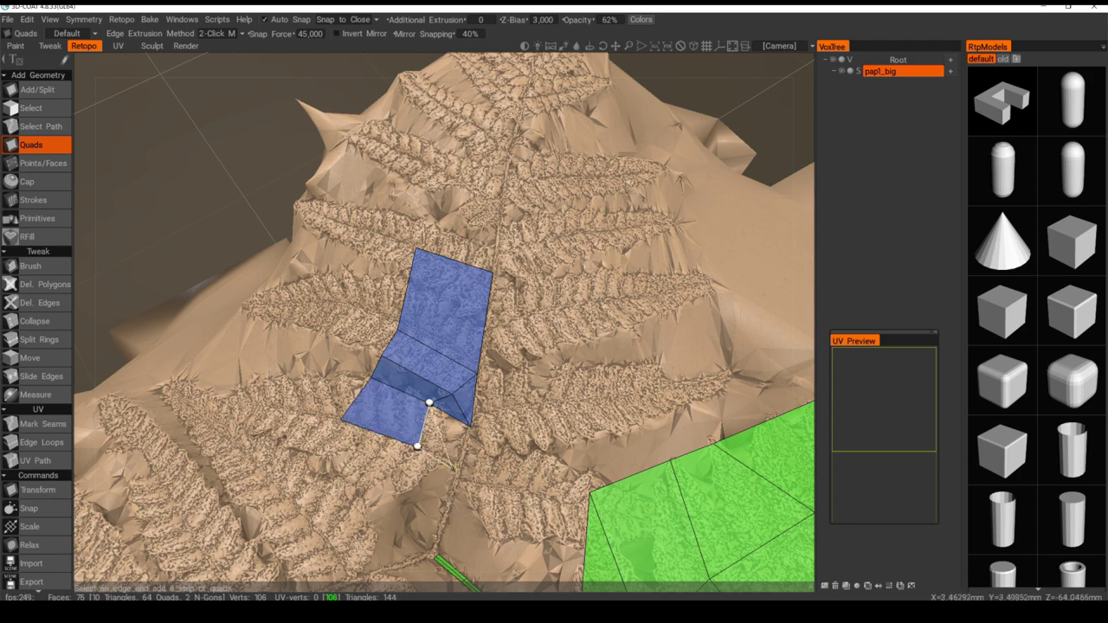
click(461, 448)
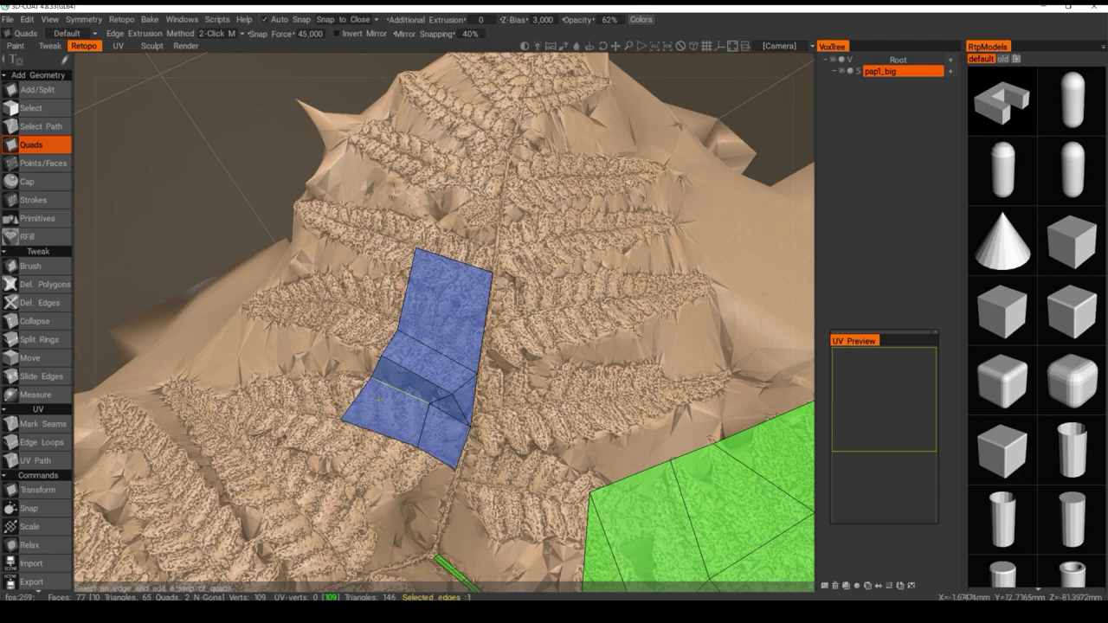
Add two quads to the strip's end nearest the stem, widening the base of the first leaflet
alt+middle_drag(376, 387, 459, 417)
alt+drag(459, 418, 504, 396)
right_drag(504, 396, 285, 480)
alt+drag(284, 480, 456, 469)
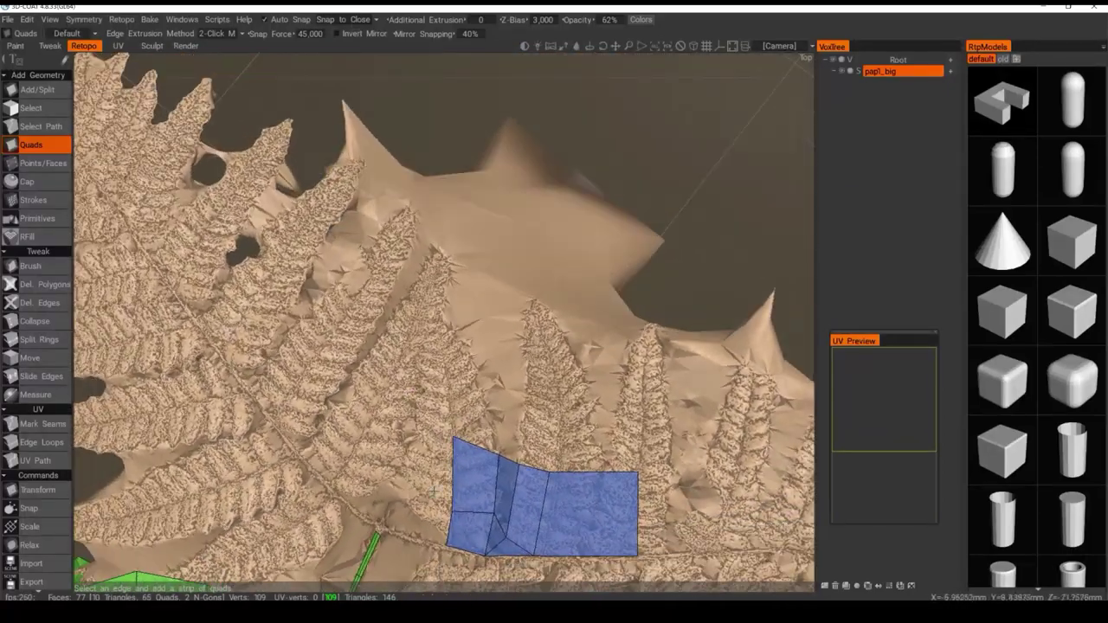
alt+middle_drag(497, 483, 632, 423)
alt+right_drag(632, 422, 628, 505)
alt+middle_drag(599, 472, 517, 382)
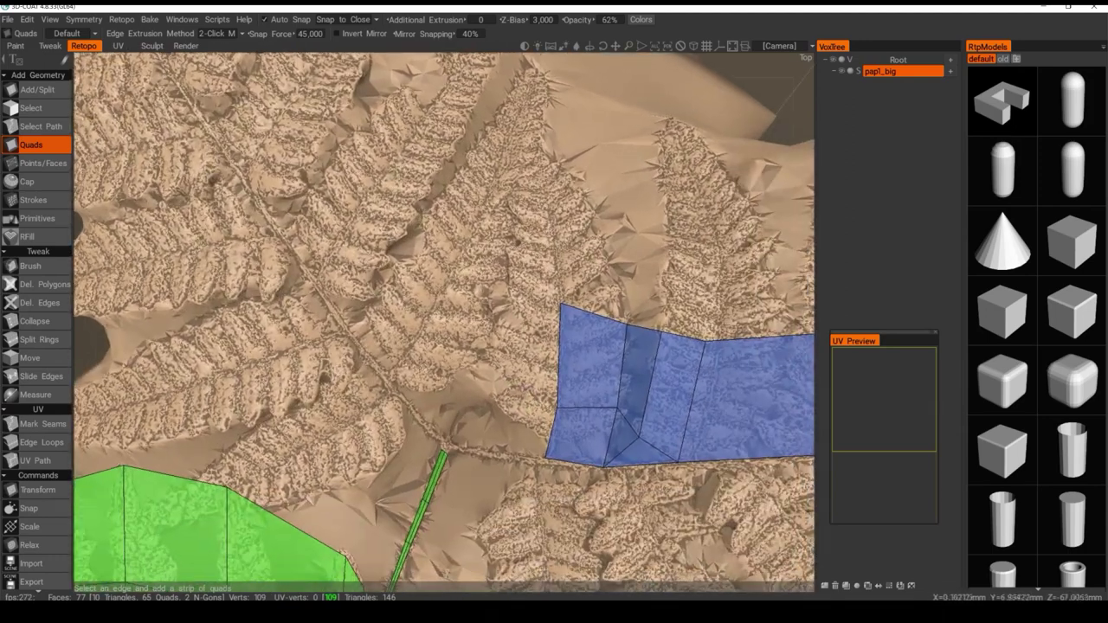
click(550, 433)
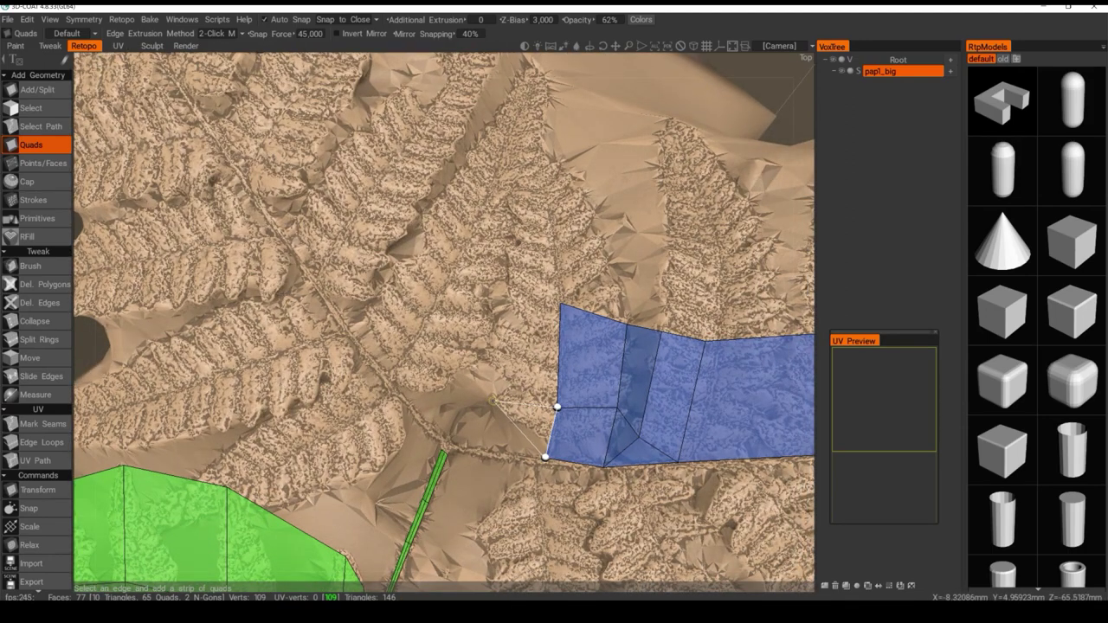
click(492, 401)
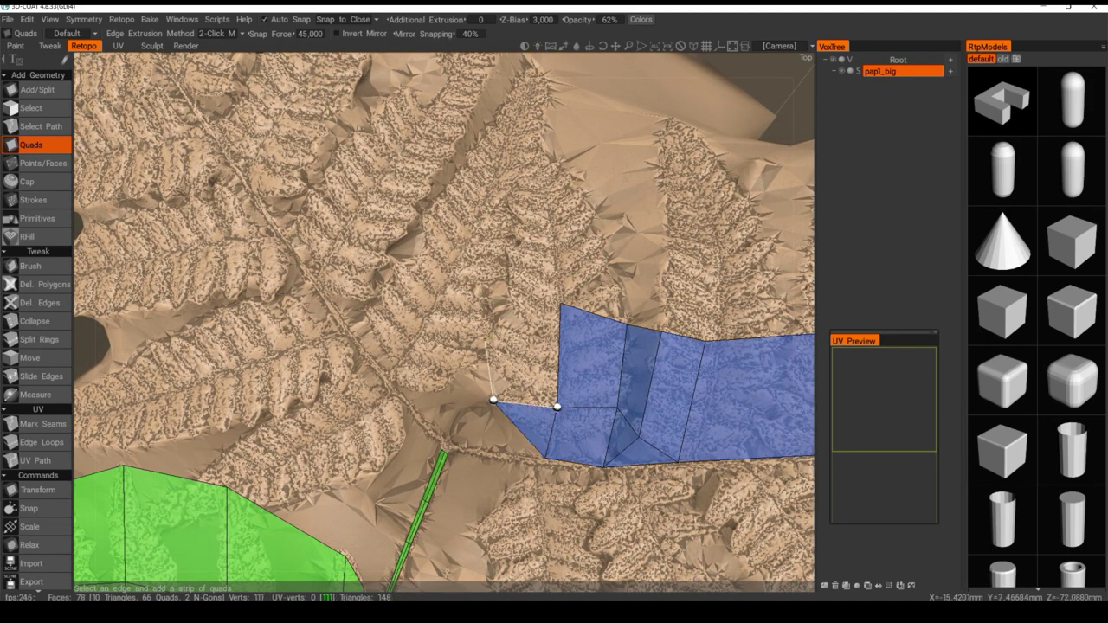
click(484, 352)
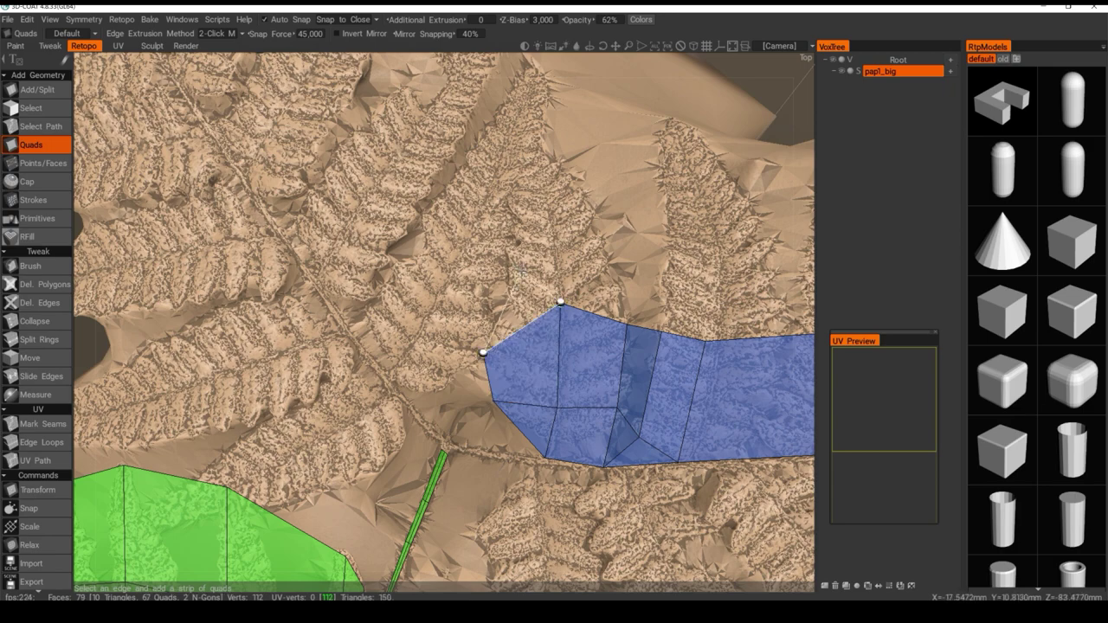
Cover the first leaflet toward its tip with three quads and close the remaining side gap with a triangle
mouse_move(522, 271)
alt+mouse_down()
mouse_move(542, 150)
mouse_move(509, 266)
alt+mouse_up()
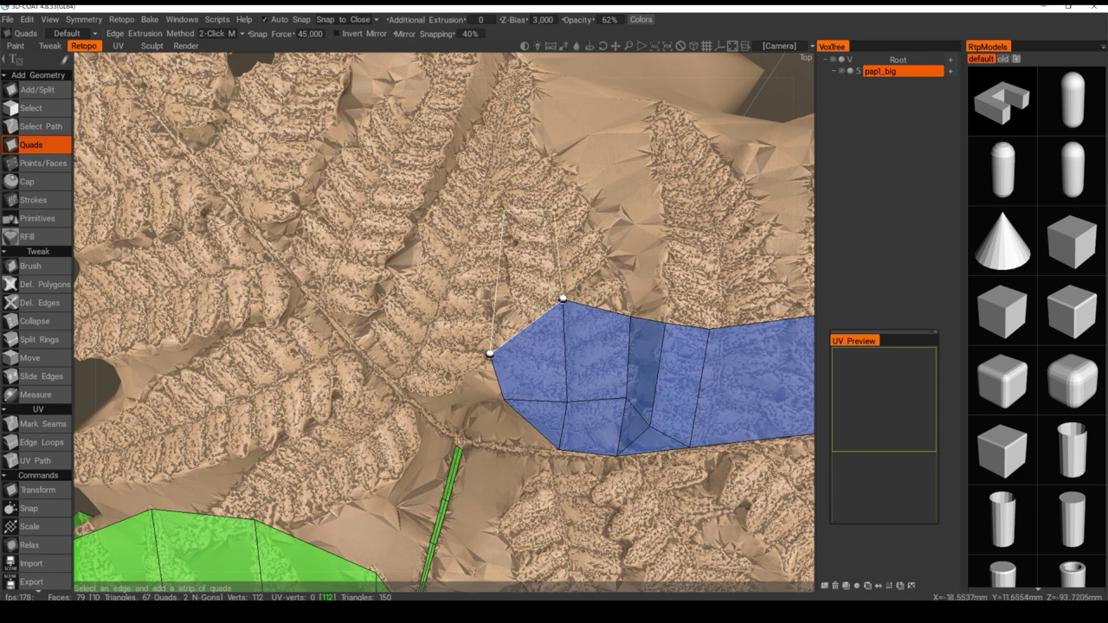
click(548, 209)
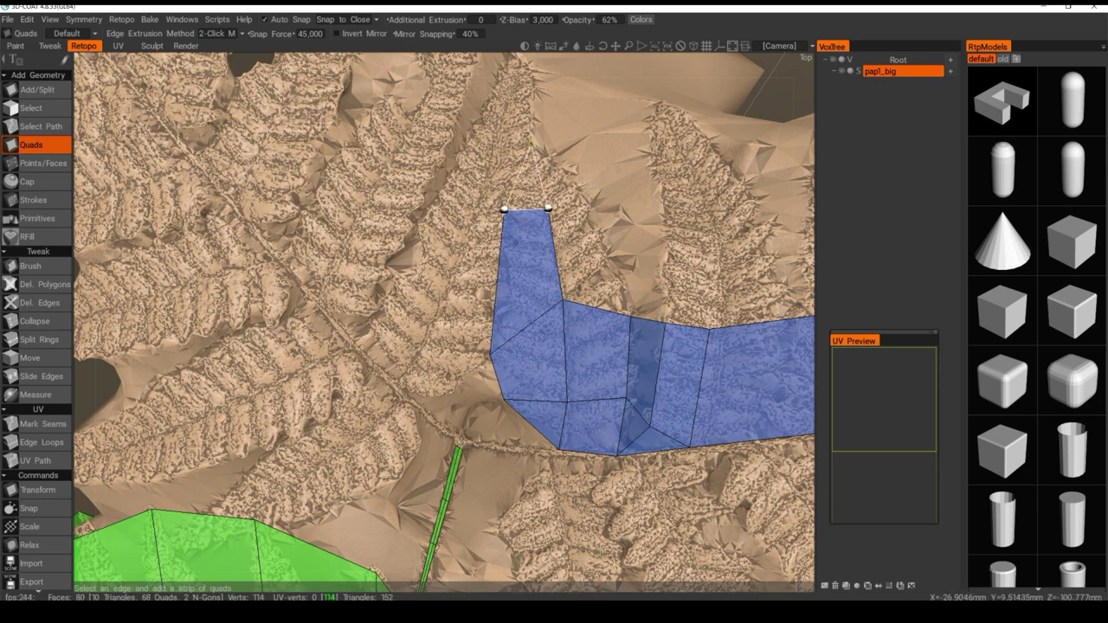
click(561, 170)
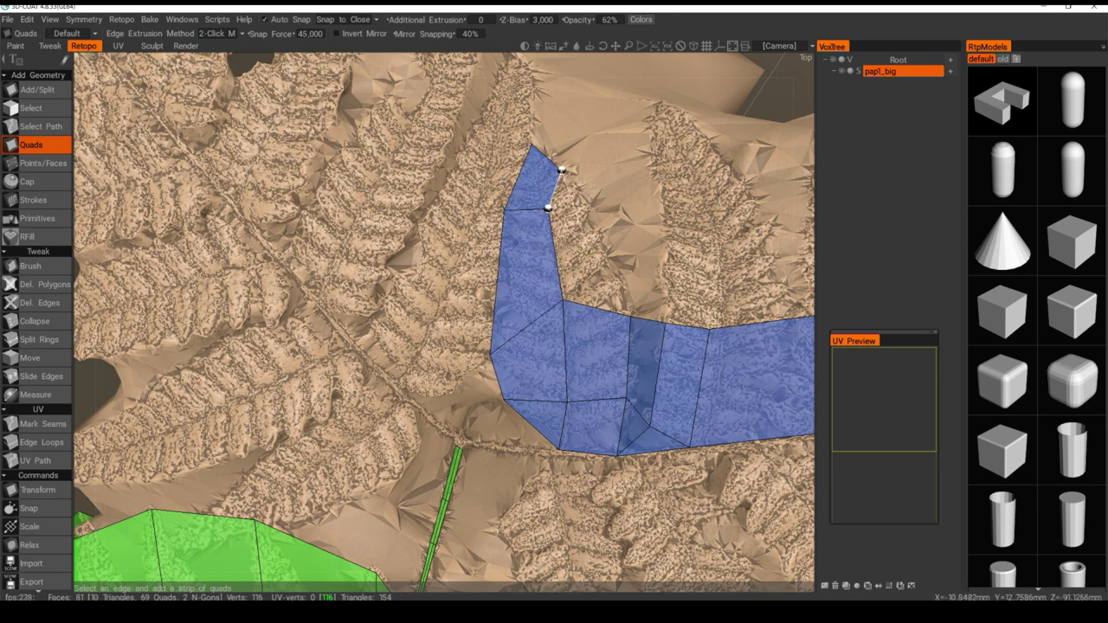
click(563, 299)
click(605, 257)
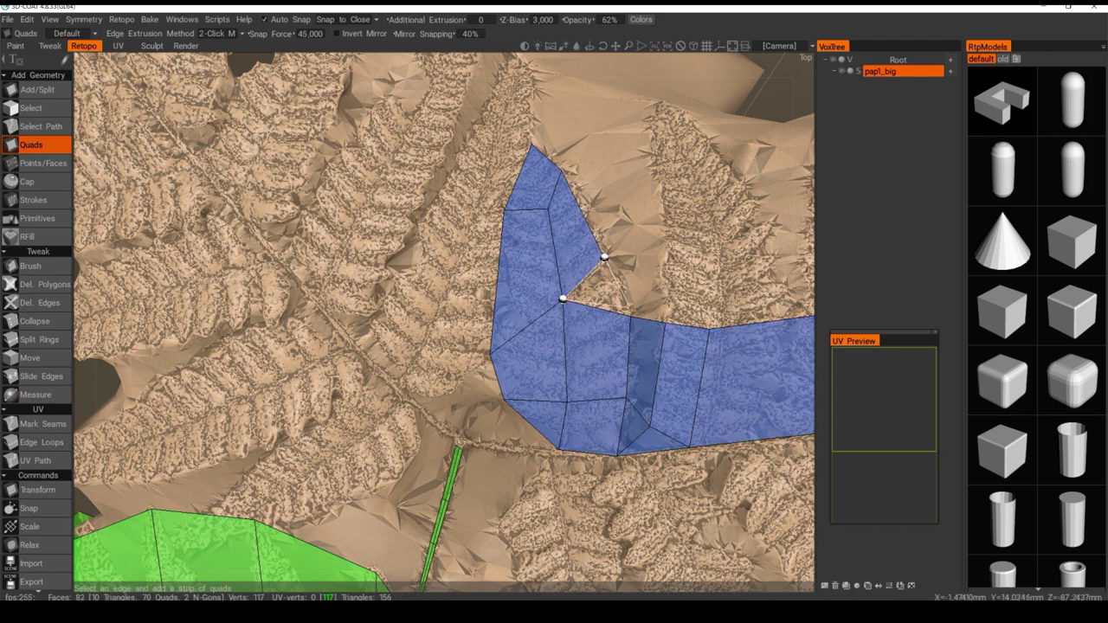
click(631, 317)
click(631, 316)
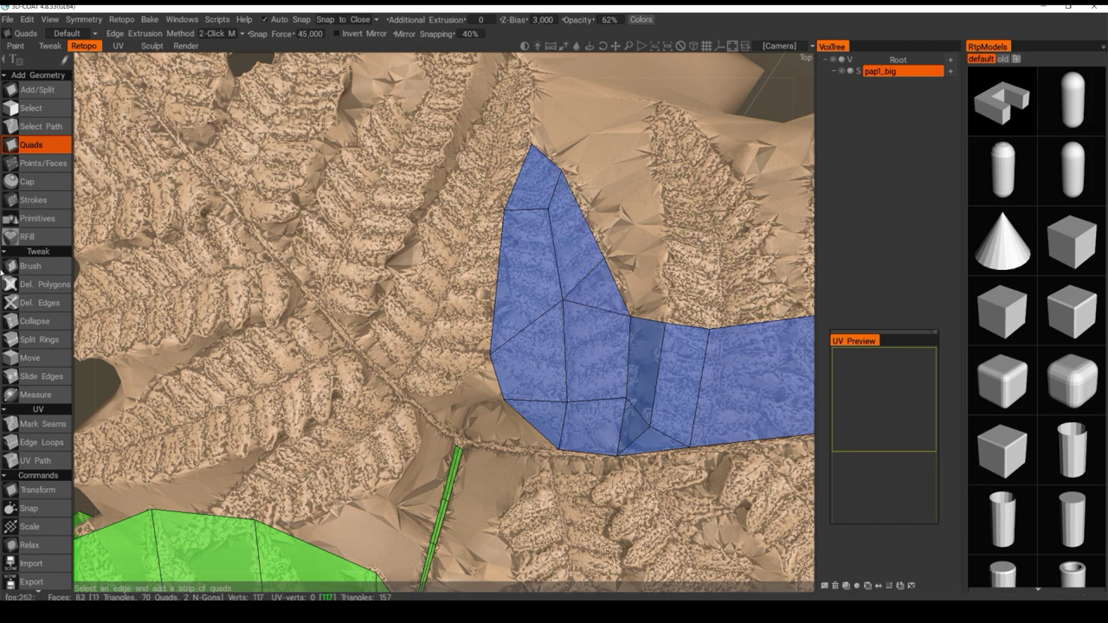
Move the short cross edge on the leaflet's outer side slightly outward and set the Move tool to Vertices
click(31, 357)
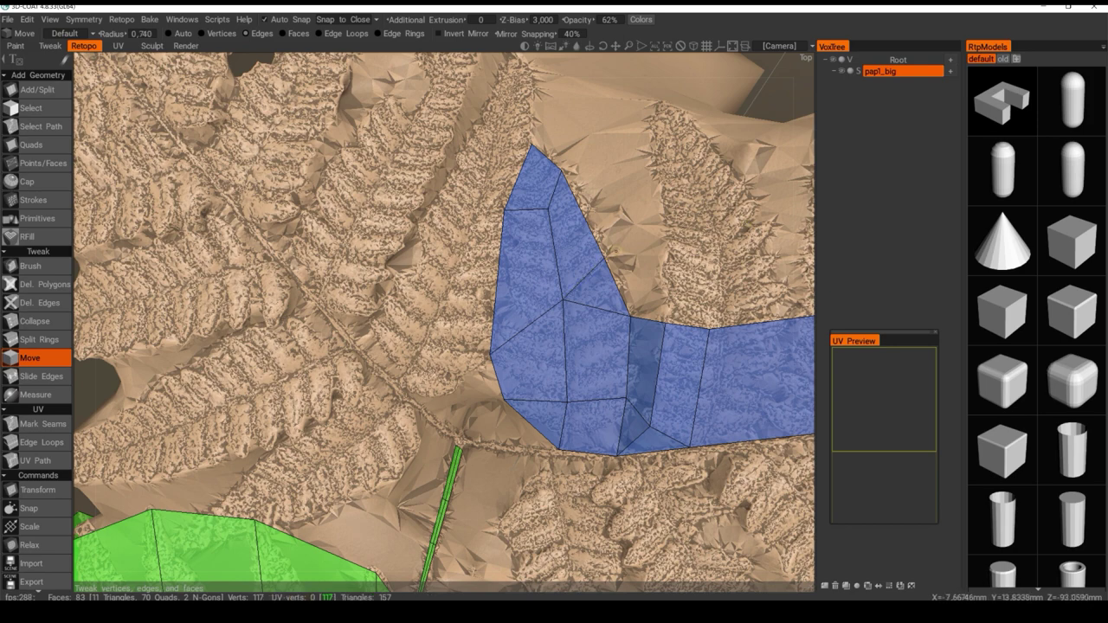
click(584, 280)
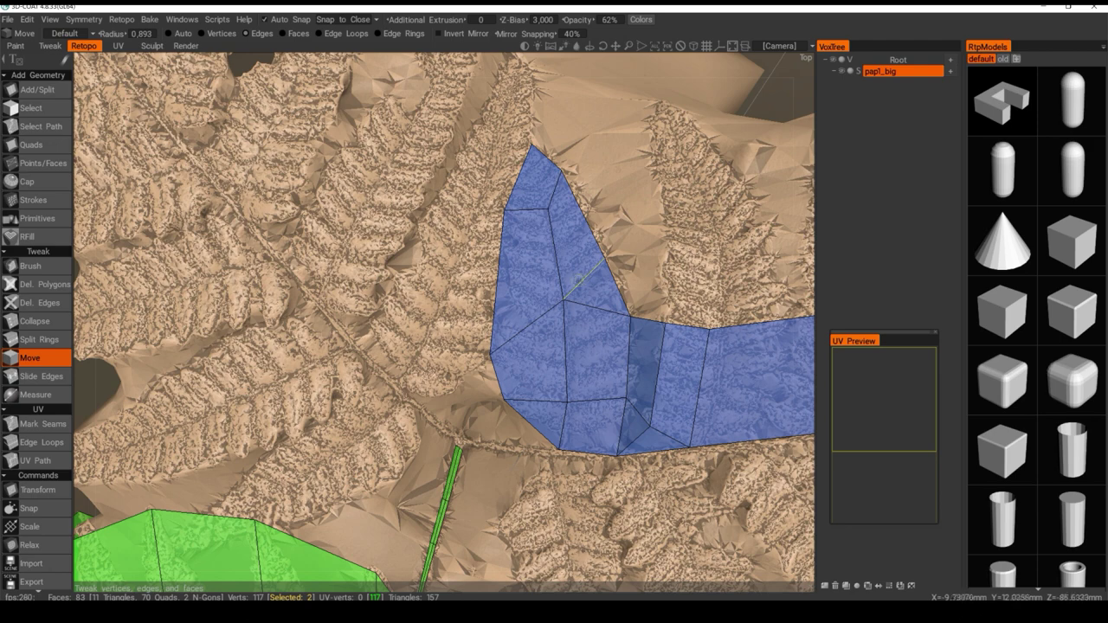
click(220, 34)
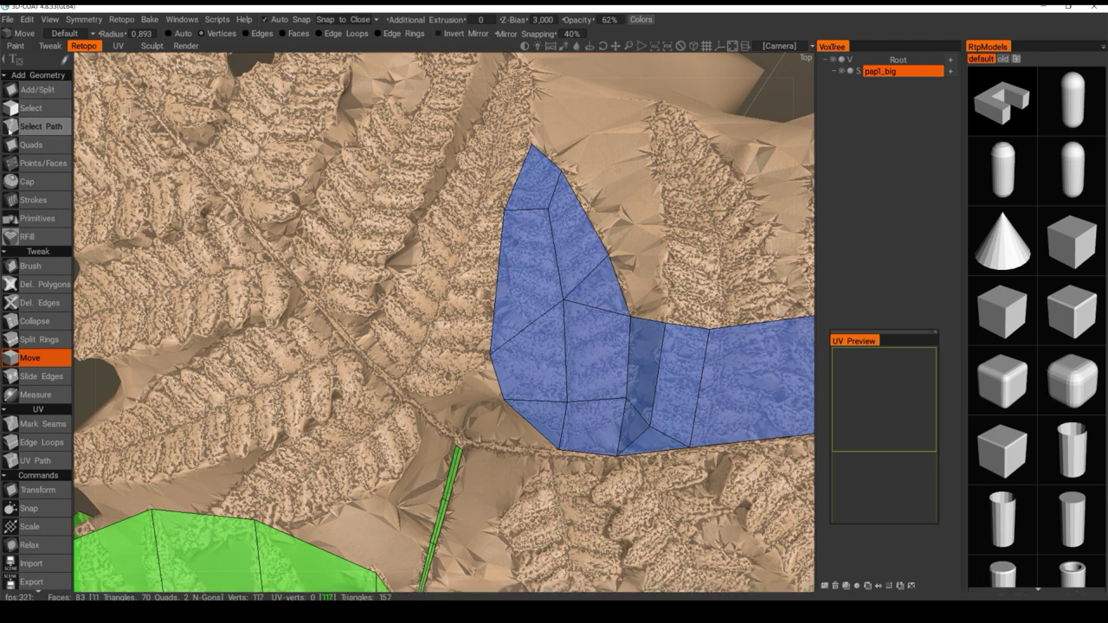
Add a long quad from the strip's open edge into the neighbouring leaflet, along its side facing the first leaflet
click(31, 144)
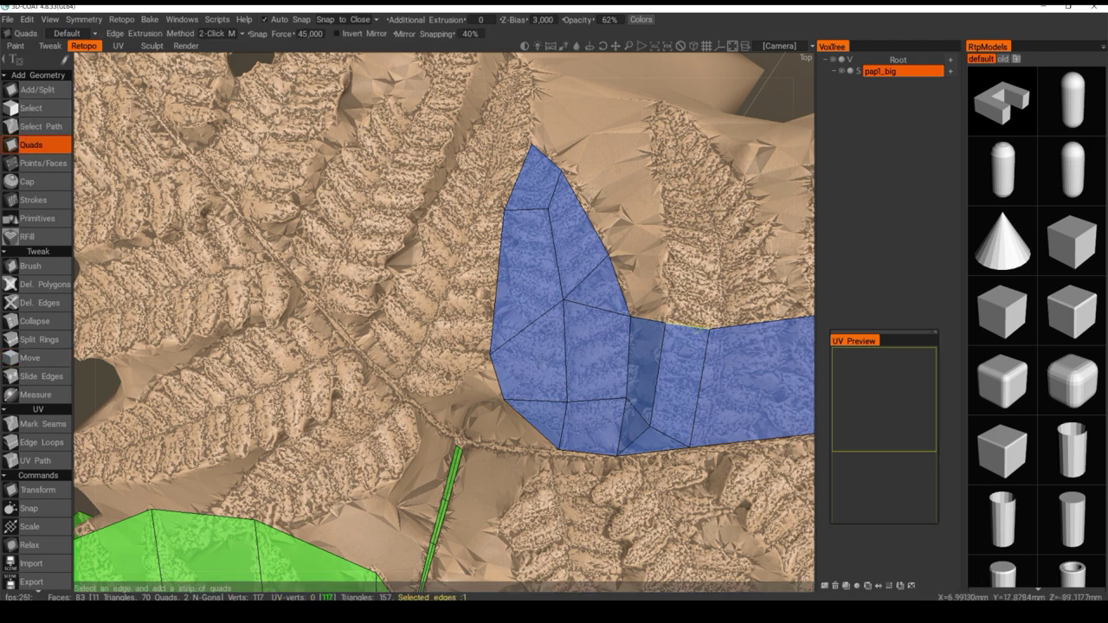
middle_drag(700, 344, 567, 398)
click(576, 383)
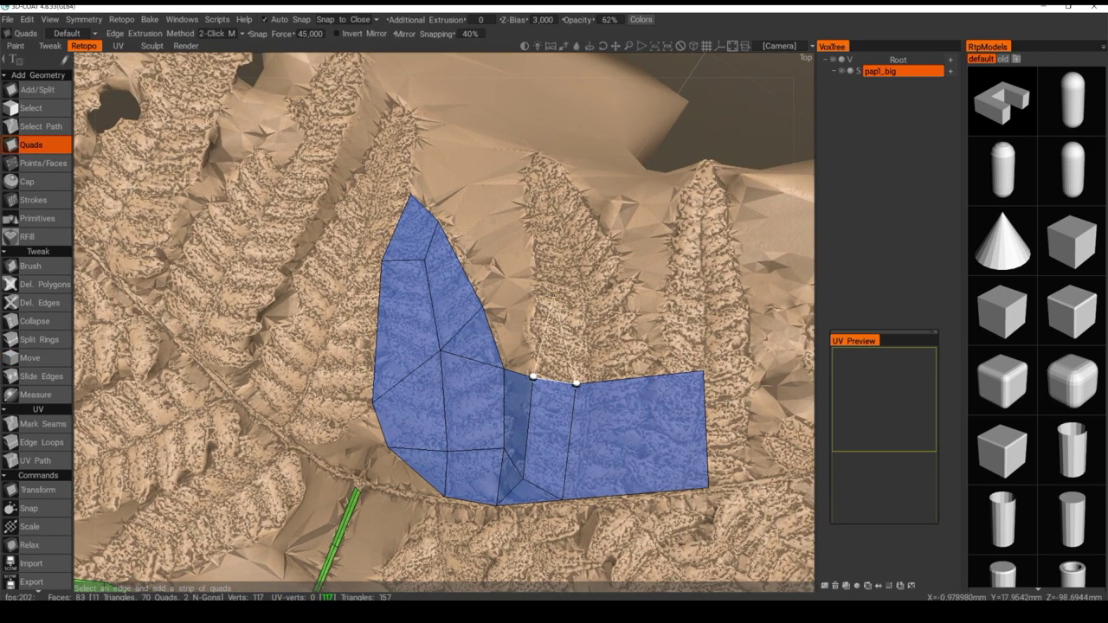
click(534, 377)
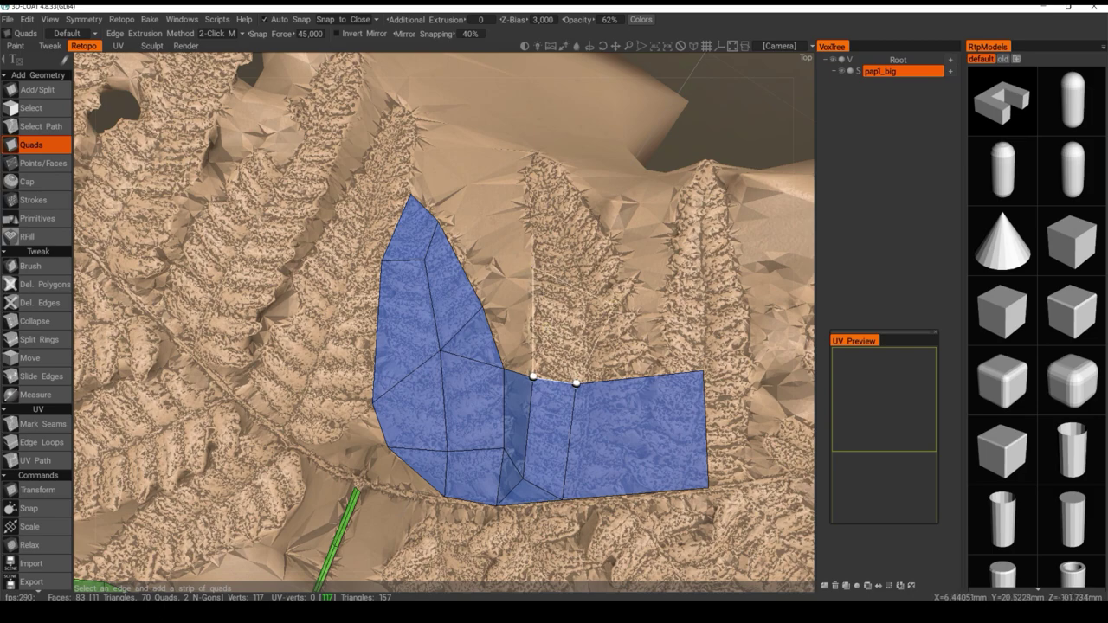
click(586, 295)
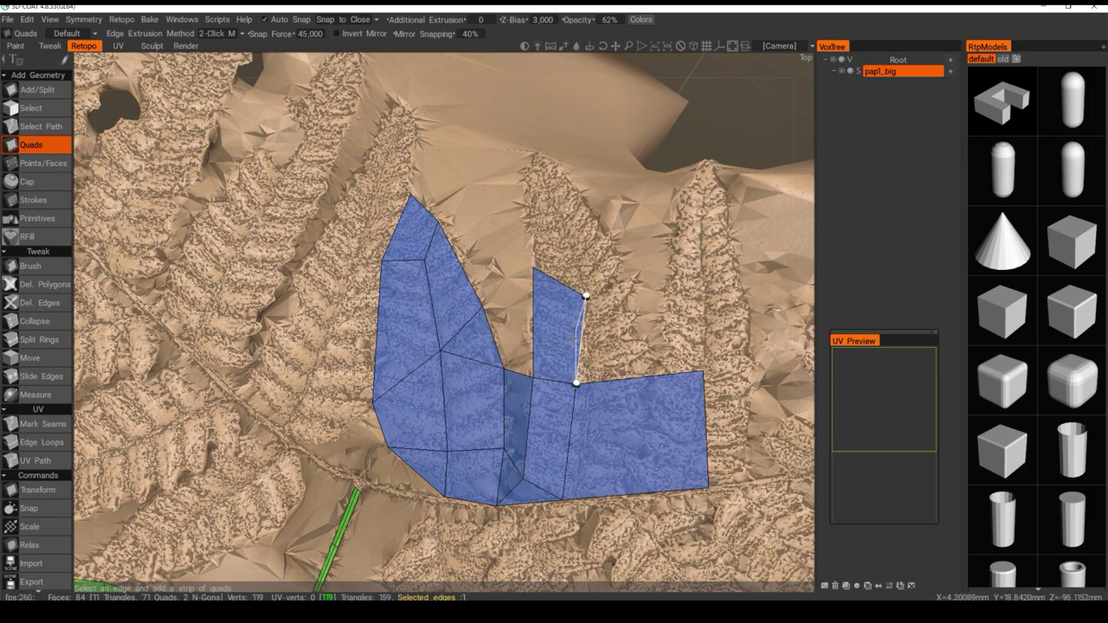
alt+drag(583, 291, 544, 381)
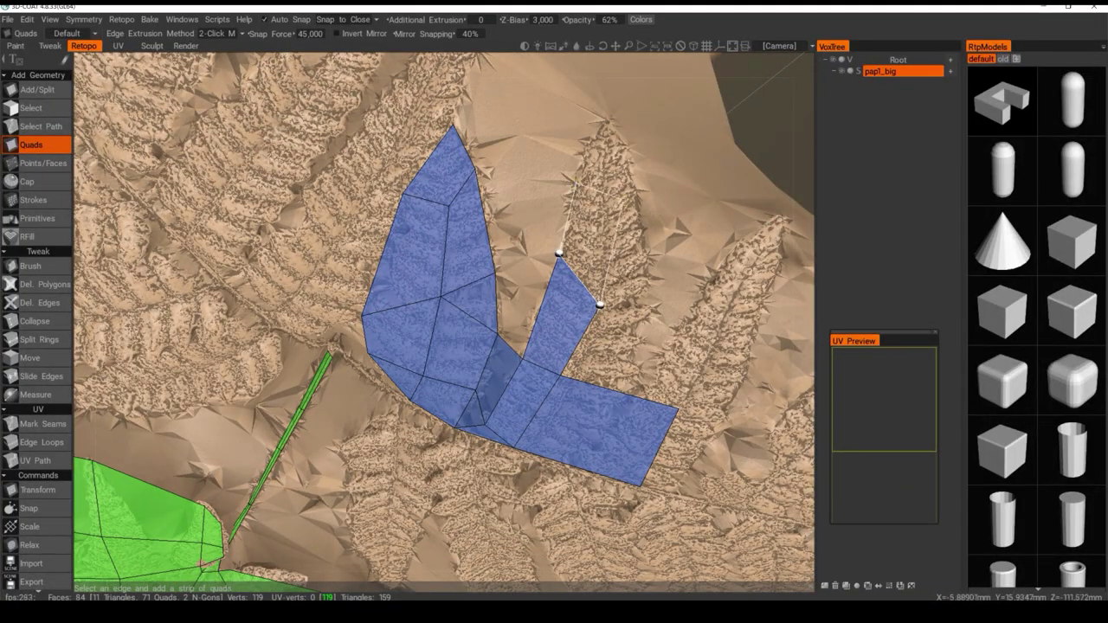
Extend the strip to the second leaflet's tip with two quads and add a triangle on the far side of the tip
click(592, 186)
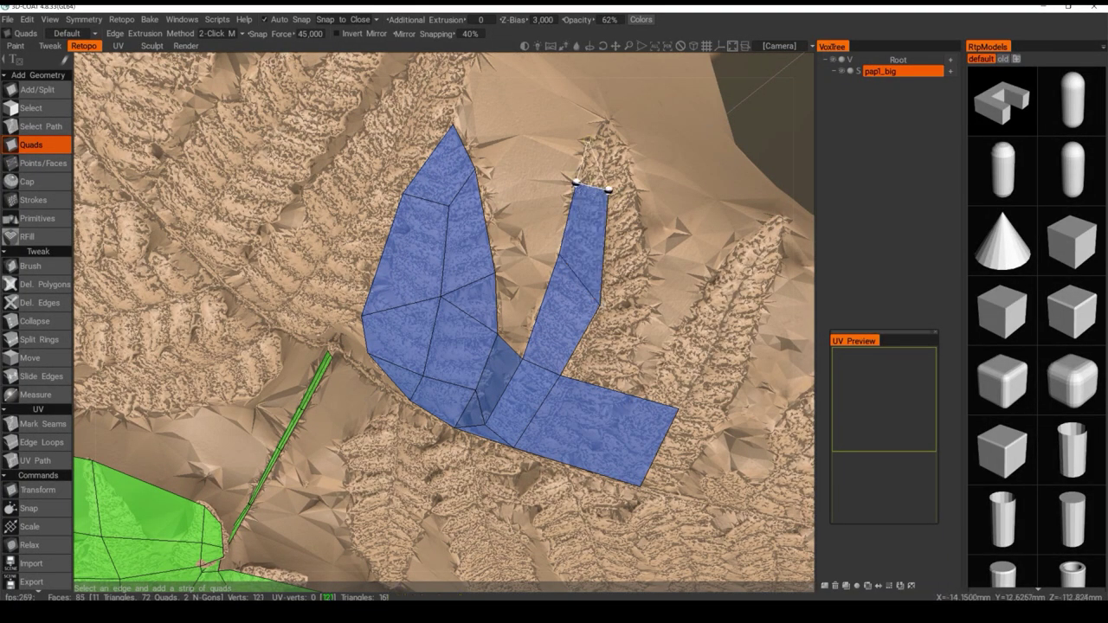
click(611, 120)
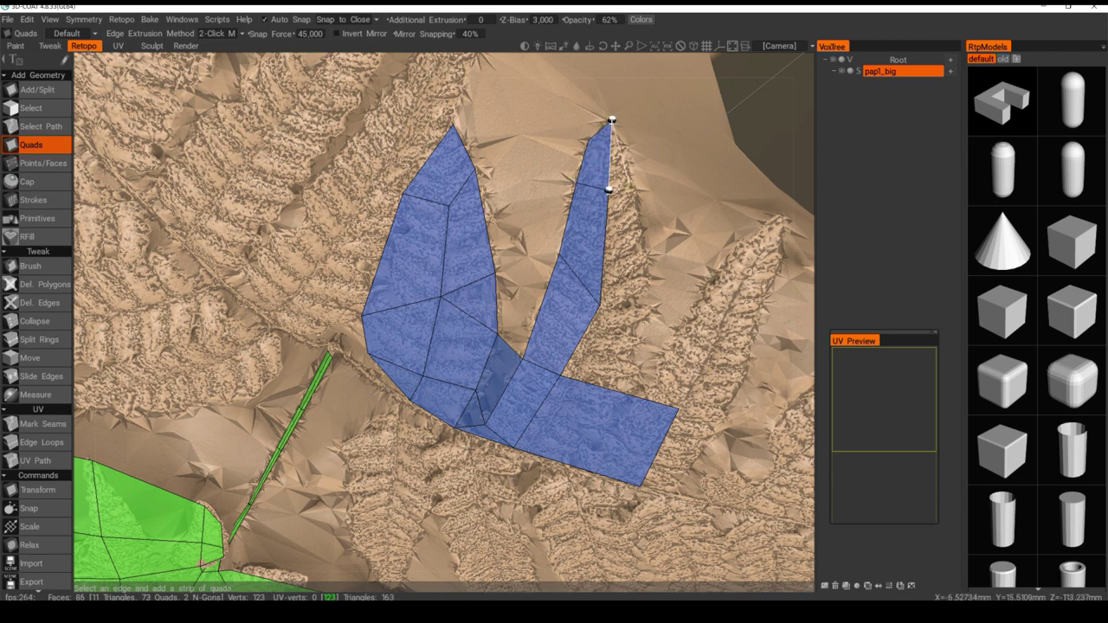
click(637, 190)
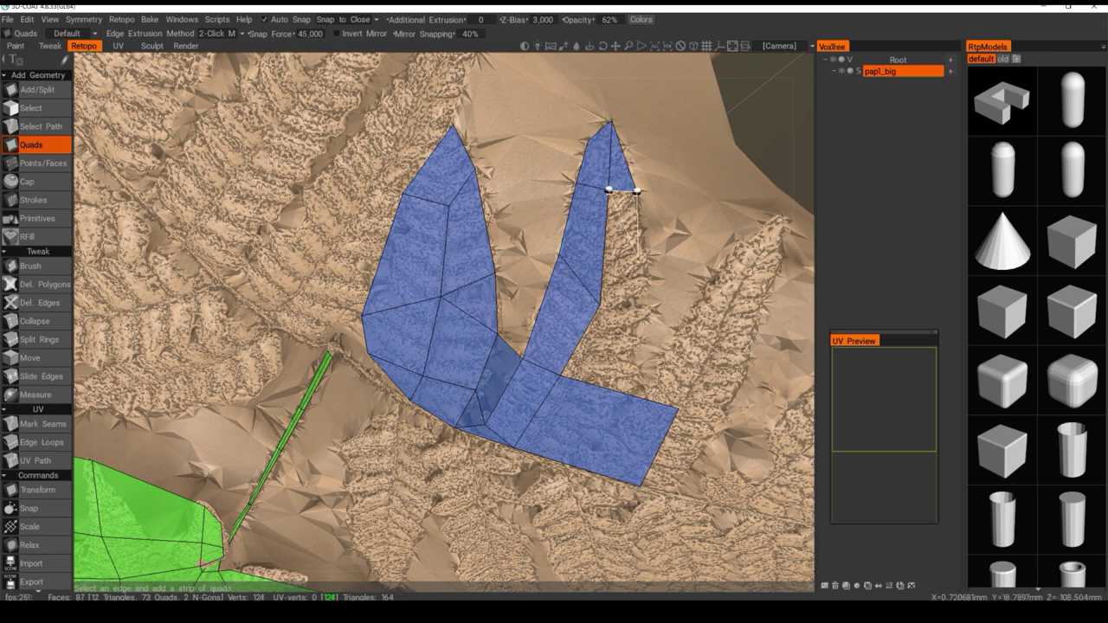
Fill the second leaflet's far side below the tip triangle with a quad welded to the existing inner vertices
click(600, 307)
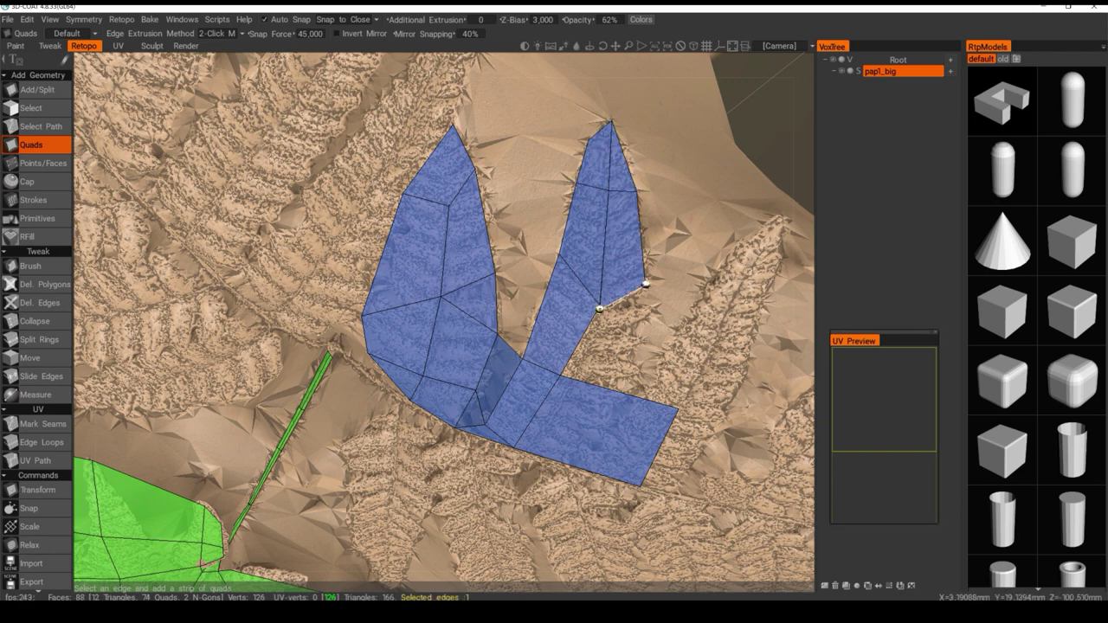
key(ctrl+z)
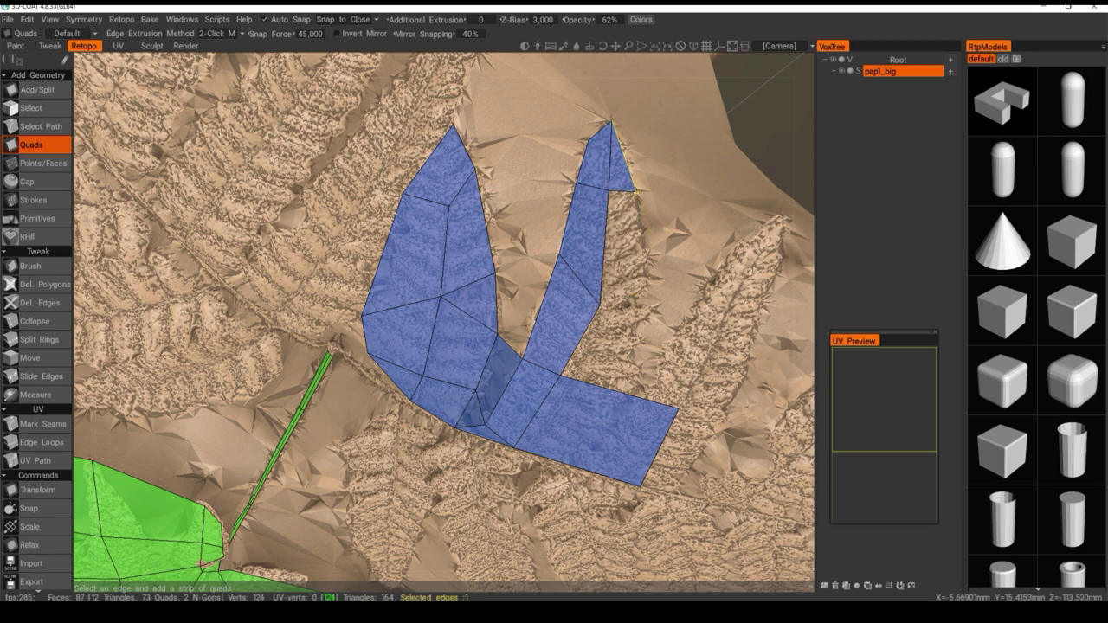
click(624, 192)
click(647, 284)
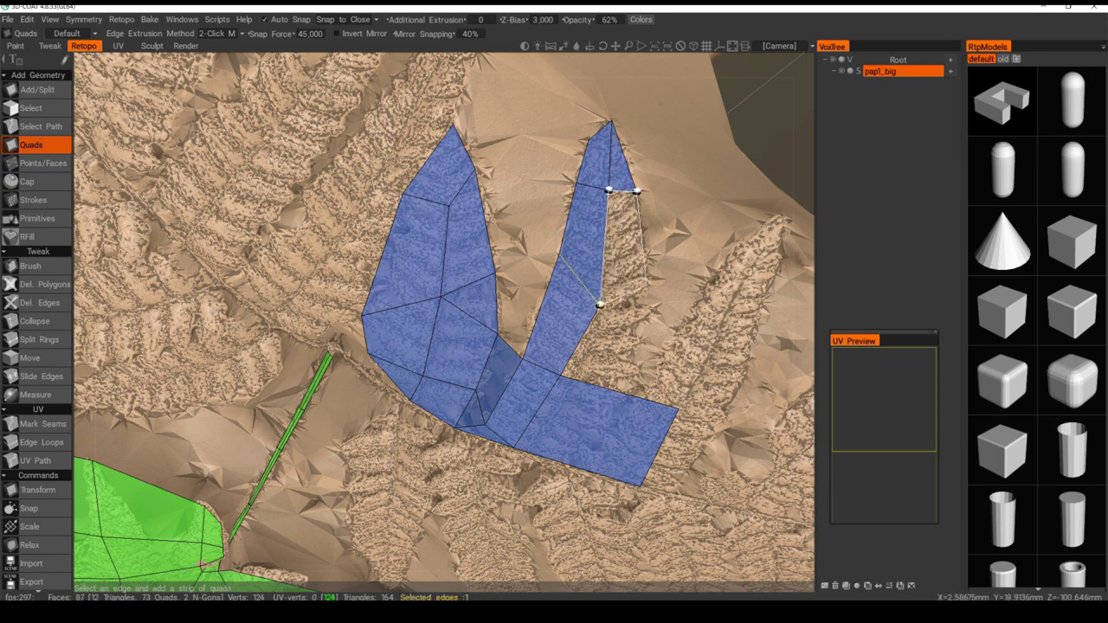
click(600, 306)
alt+drag(619, 212, 653, 246)
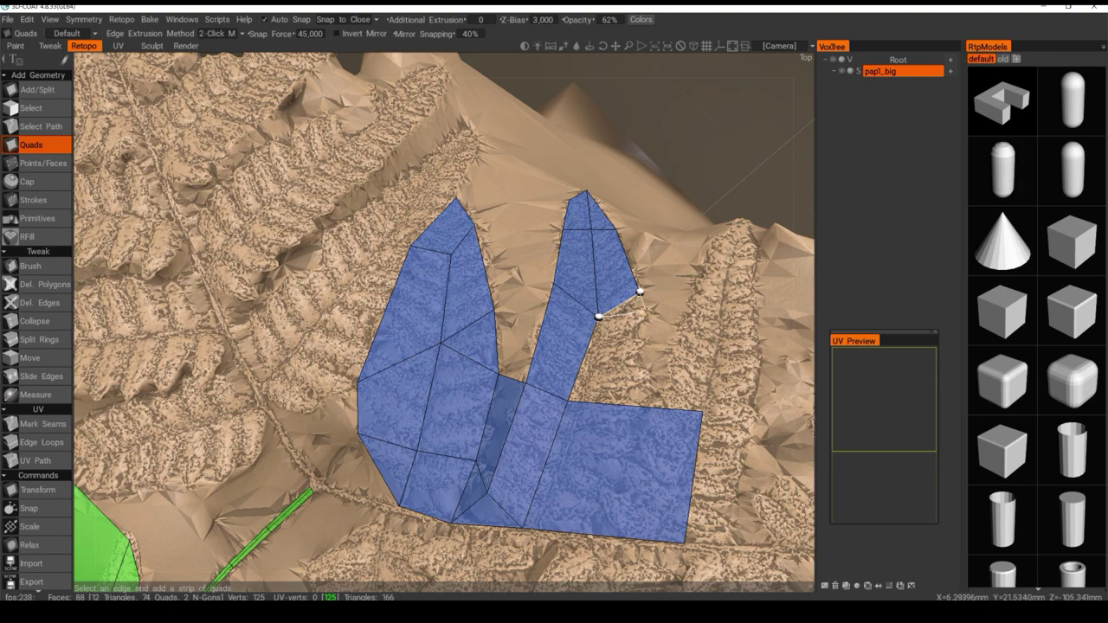
Continue the second leaflet's far side with a small wedge-shaped quad and another quad down to the stem strip
click(646, 311)
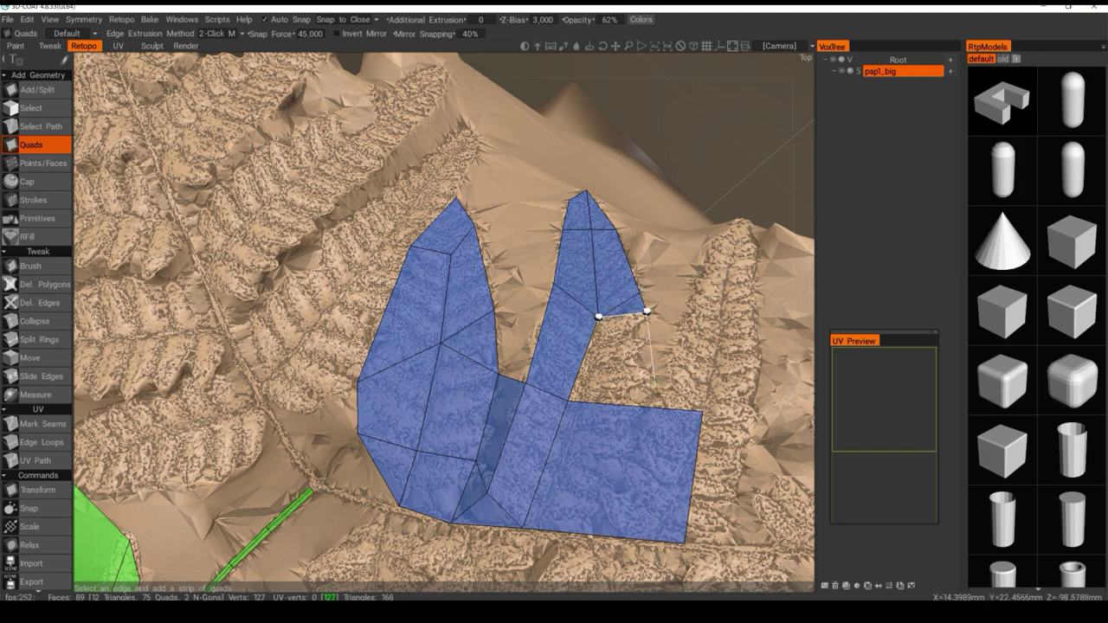
click(657, 389)
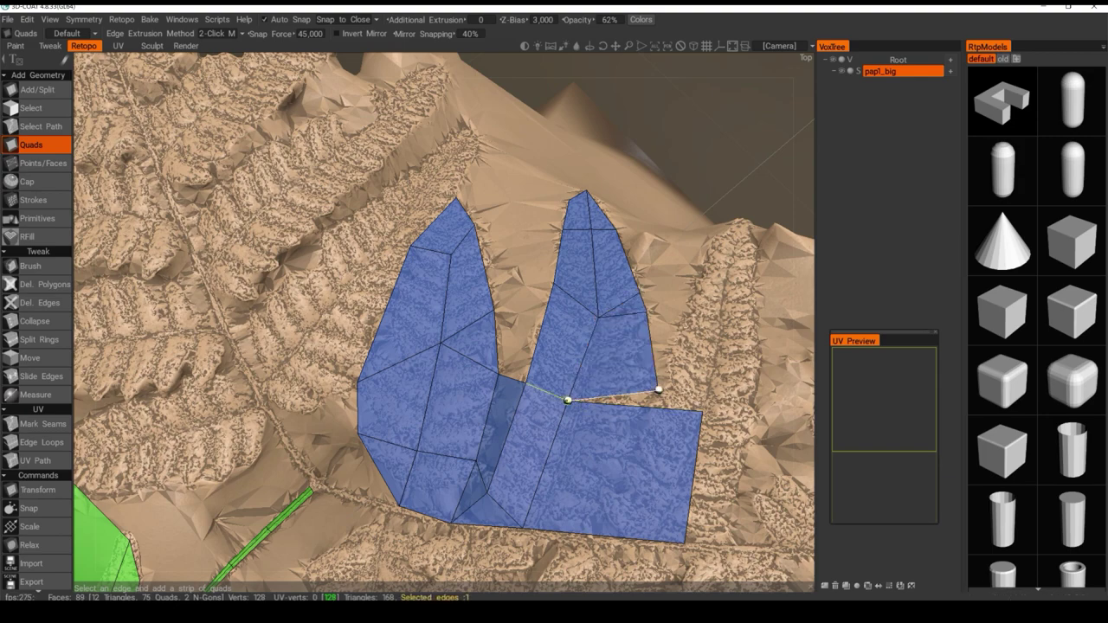
alt+drag(620, 371, 638, 414)
key(Escape)
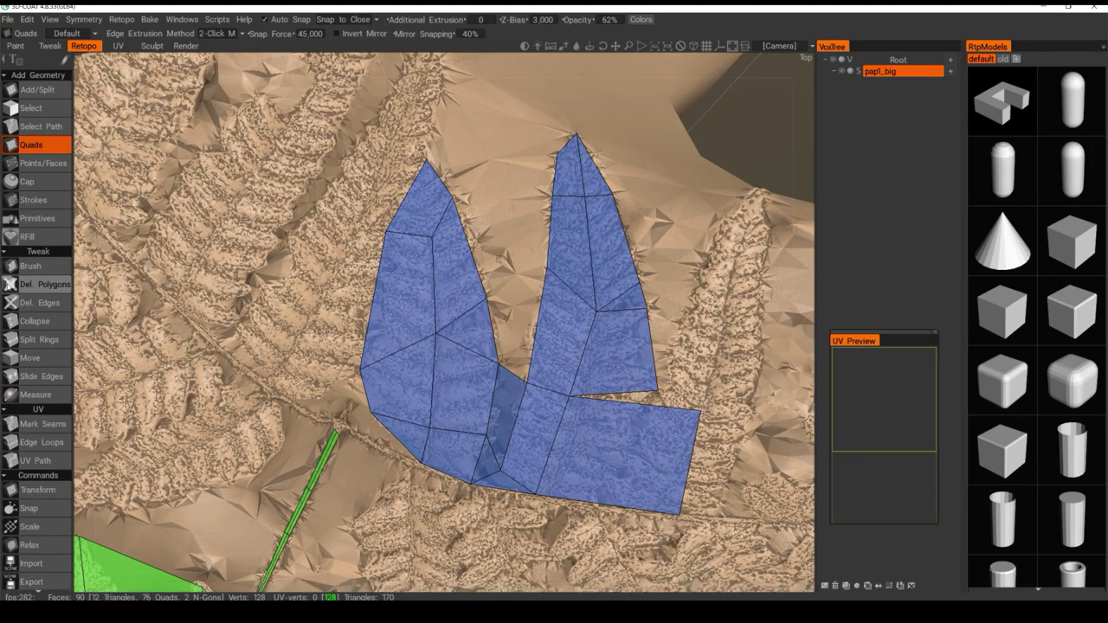
Move the stem strip's two outer end vertices inward and weld the upper one to the second leaflet's base corner
click(31, 358)
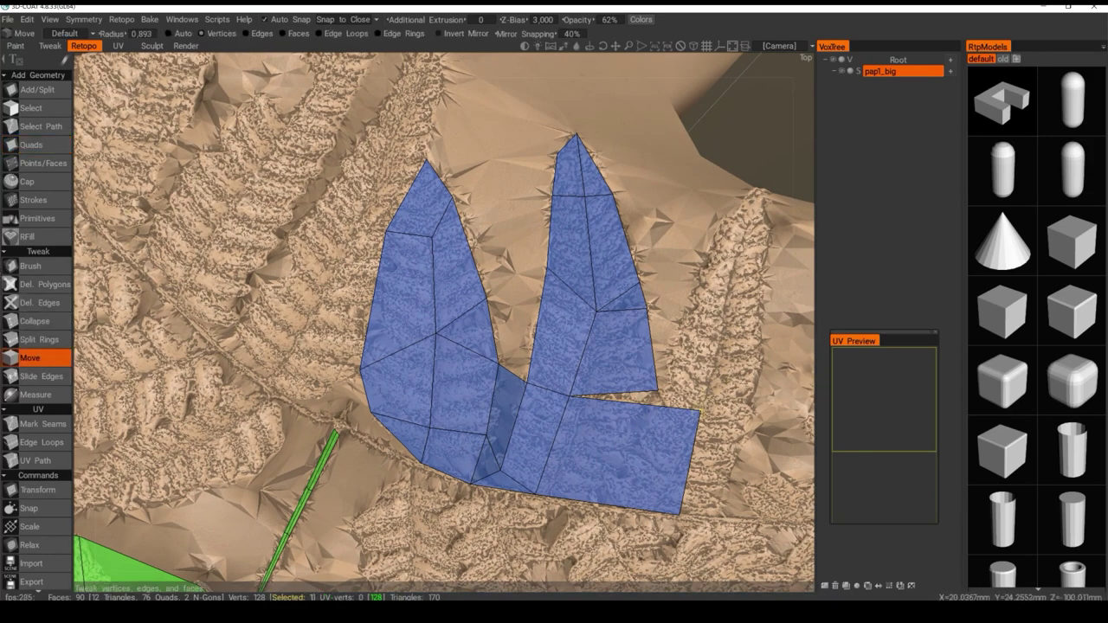
drag(699, 411, 656, 409)
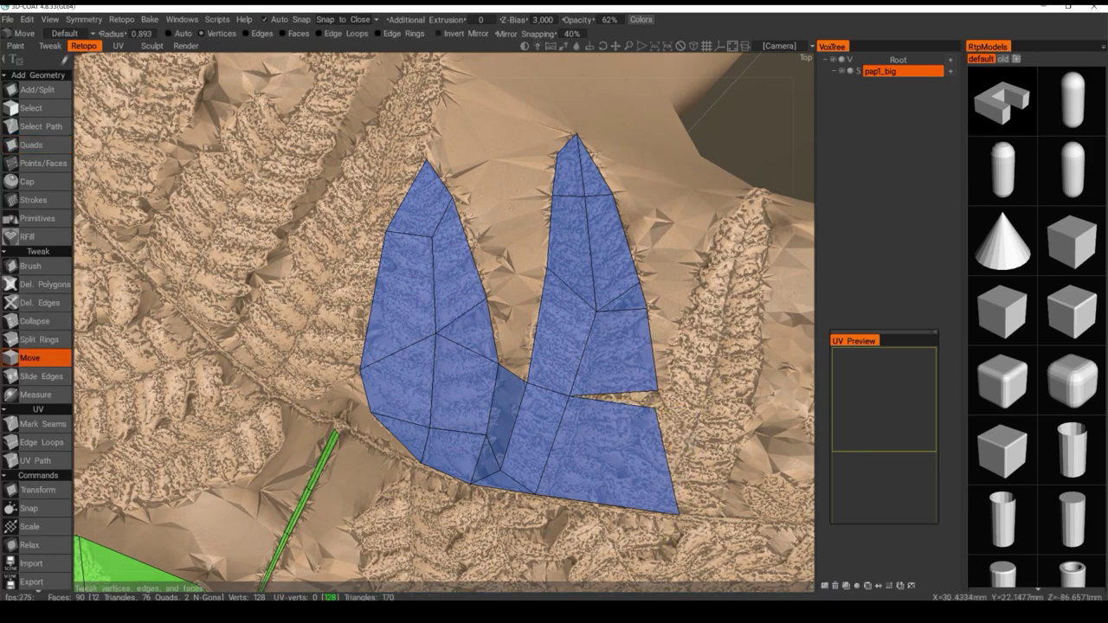
drag(677, 514, 631, 507)
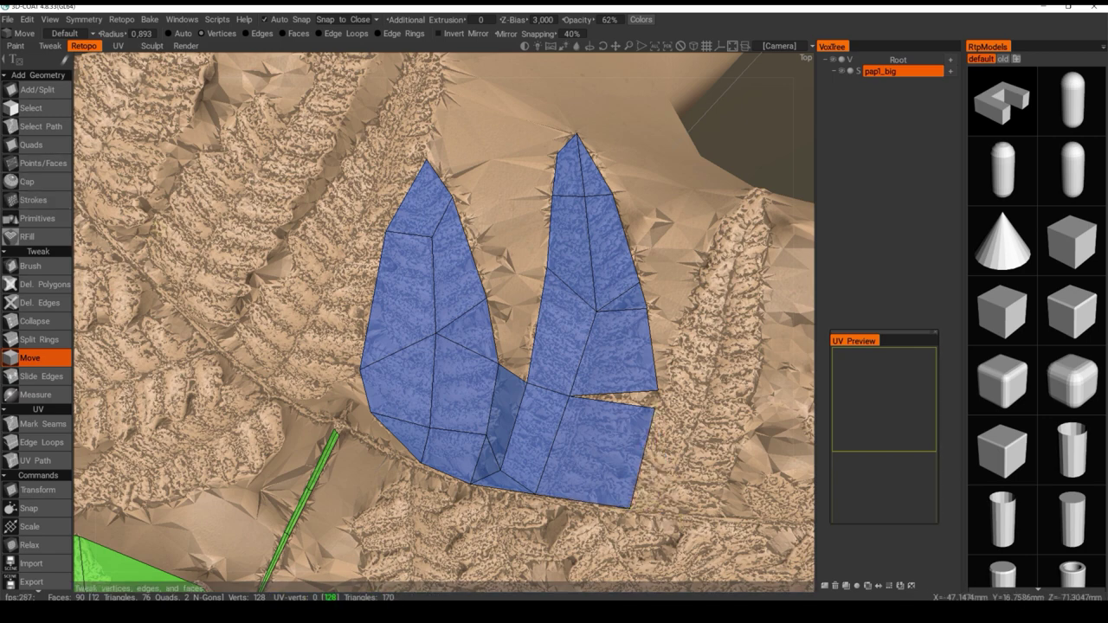
drag(655, 404, 658, 392)
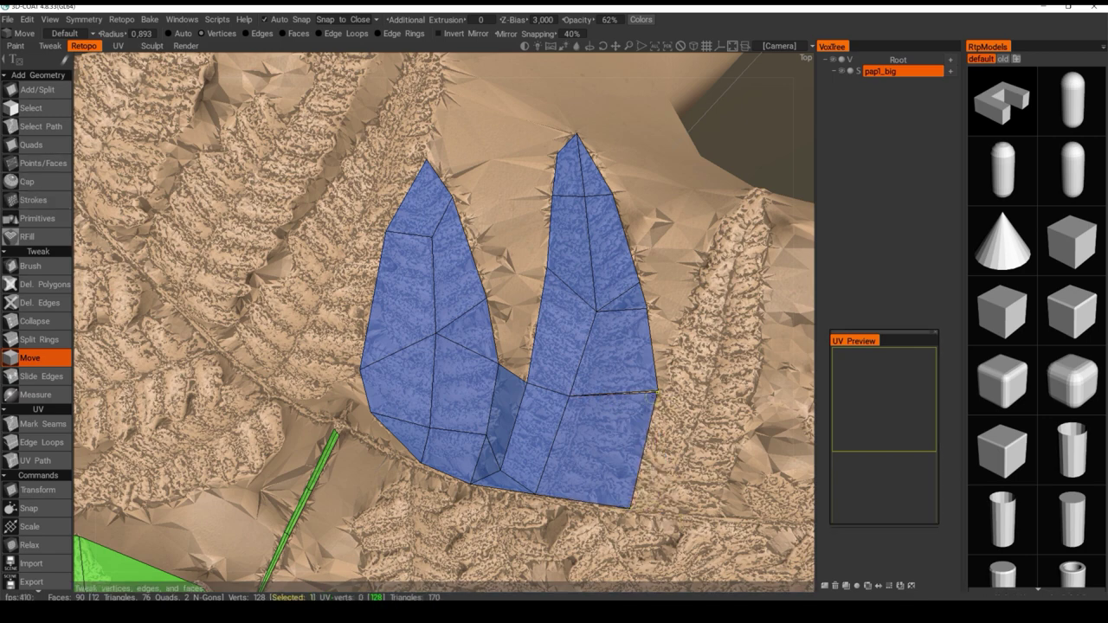
Add a base quad along the stem for the third leaflet and cover the leaflet to its tip with three quads
click(33, 145)
middle_drag(587, 416, 445, 363)
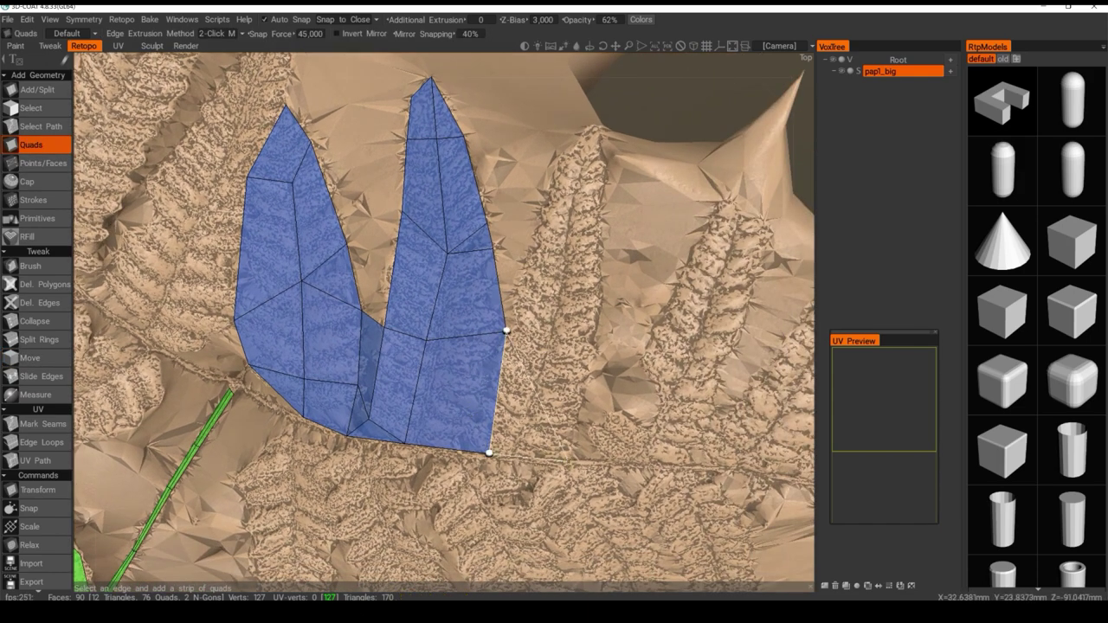
click(592, 344)
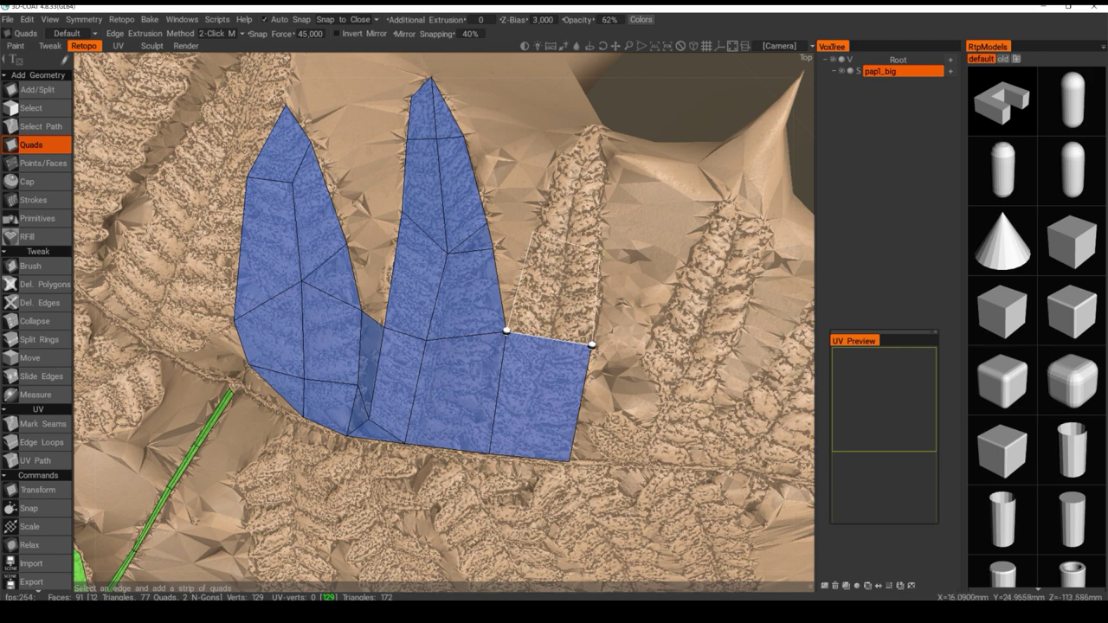
click(603, 279)
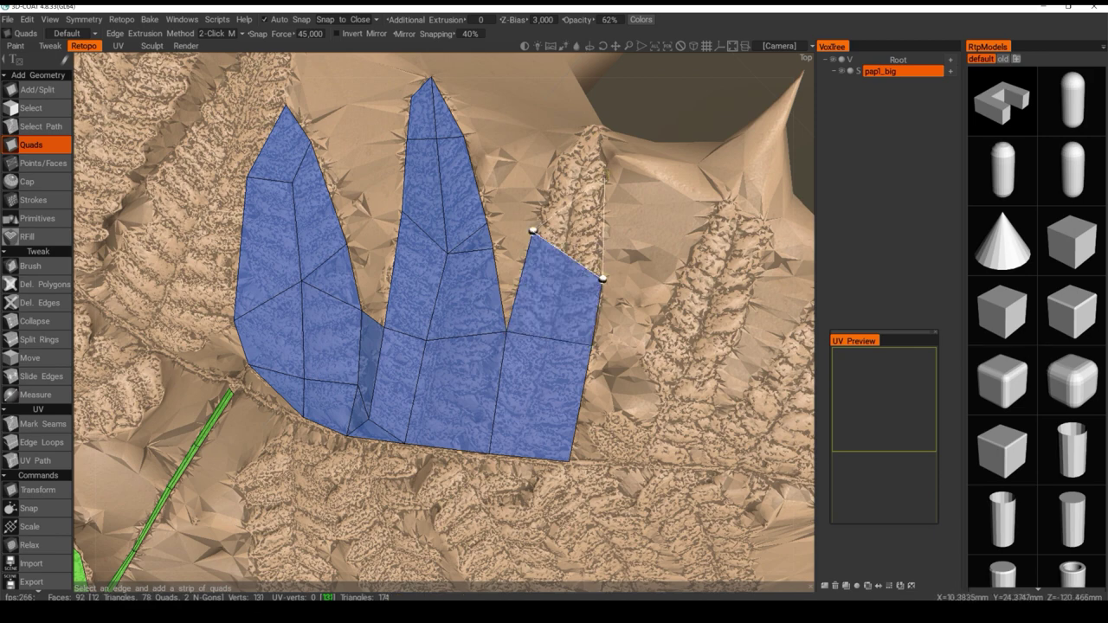
click(562, 154)
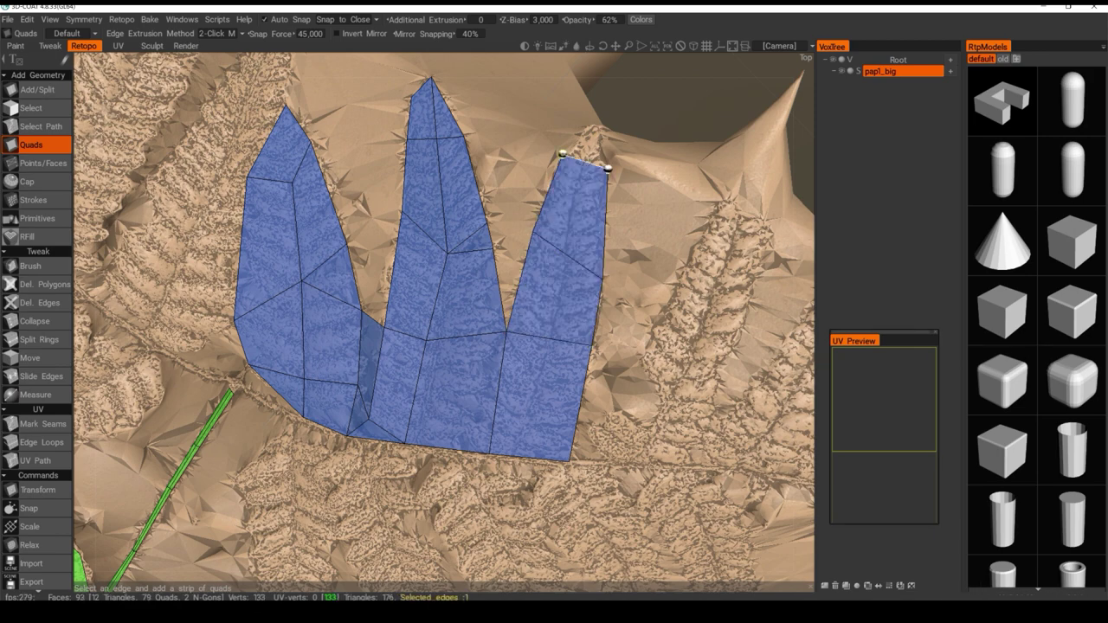
alt+drag(563, 154, 559, 350)
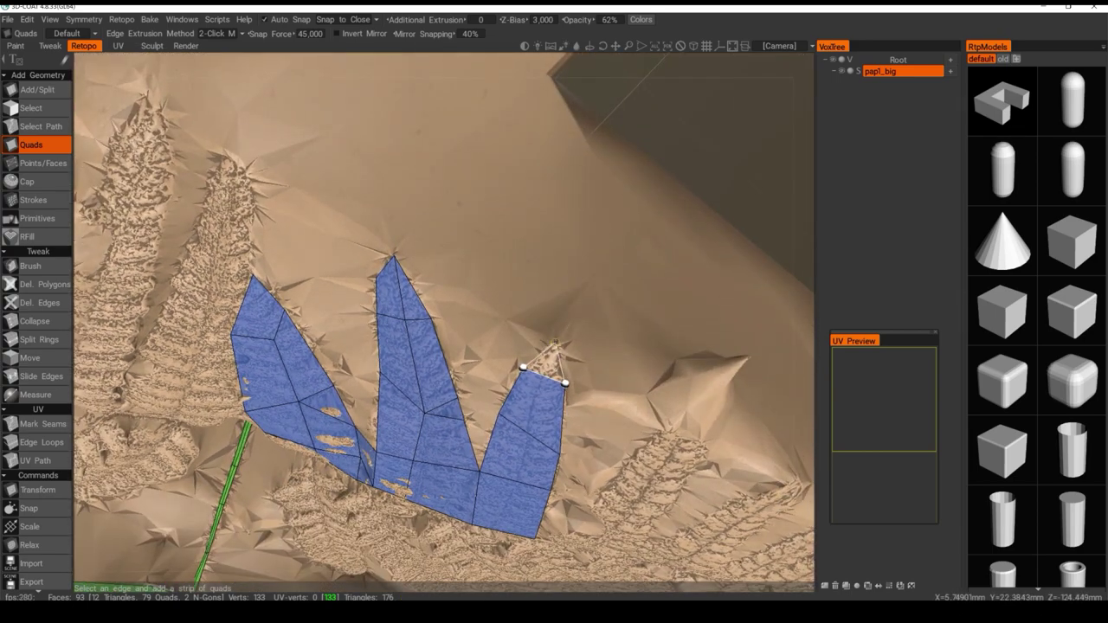
click(555, 345)
Add a narrow connecting quad along the stem beyond the third leaflet, followed by two quads into the fourth leaflet's base
middle_drag(555, 345, 574, 227)
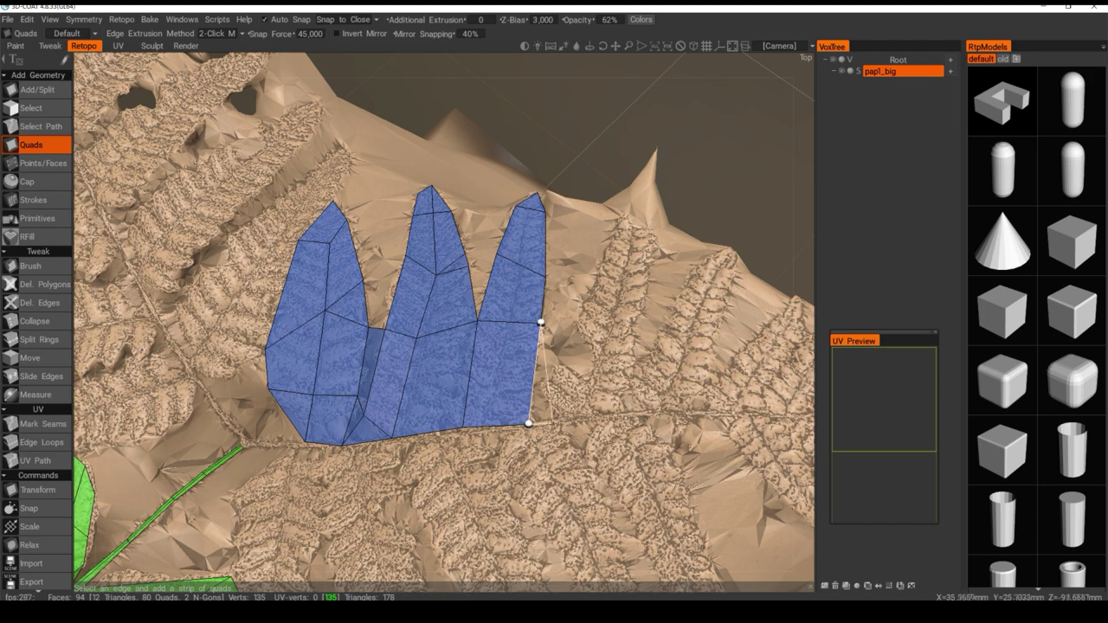
click(539, 379)
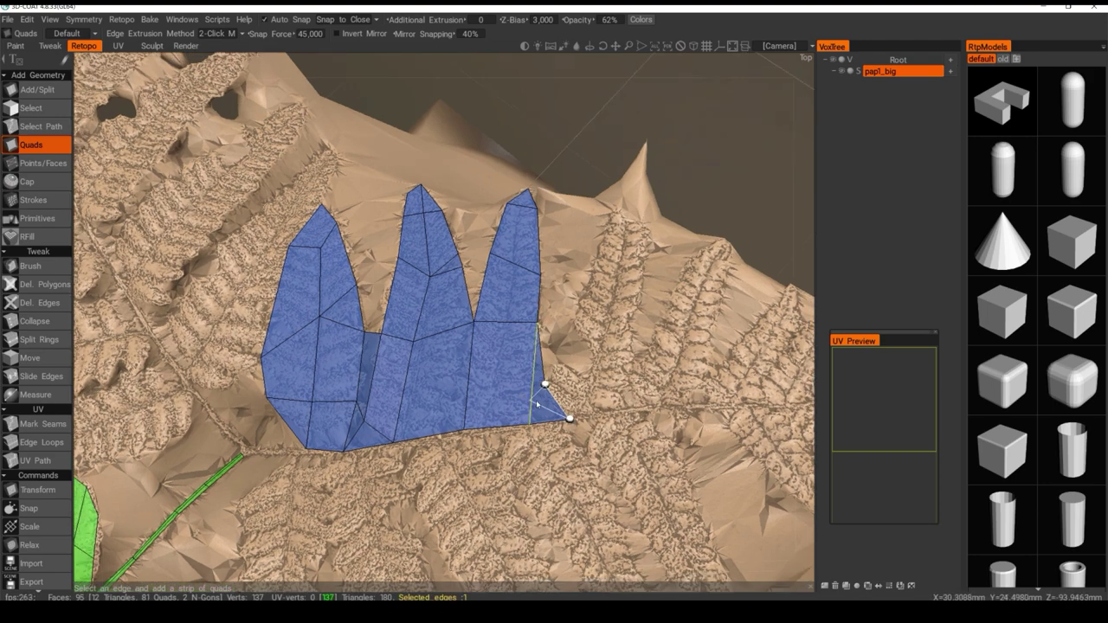
click(557, 401)
mouse_move(556, 401)
middle_down()
mouse_move(623, 391)
mouse_move(556, 381)
middle_up()
click(554, 380)
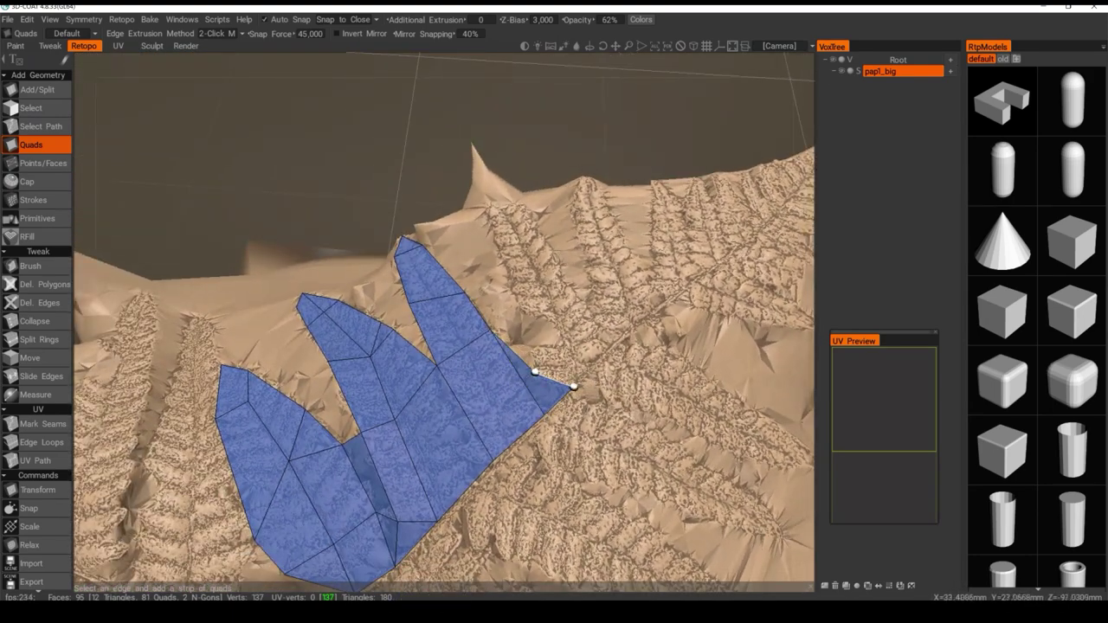
click(567, 355)
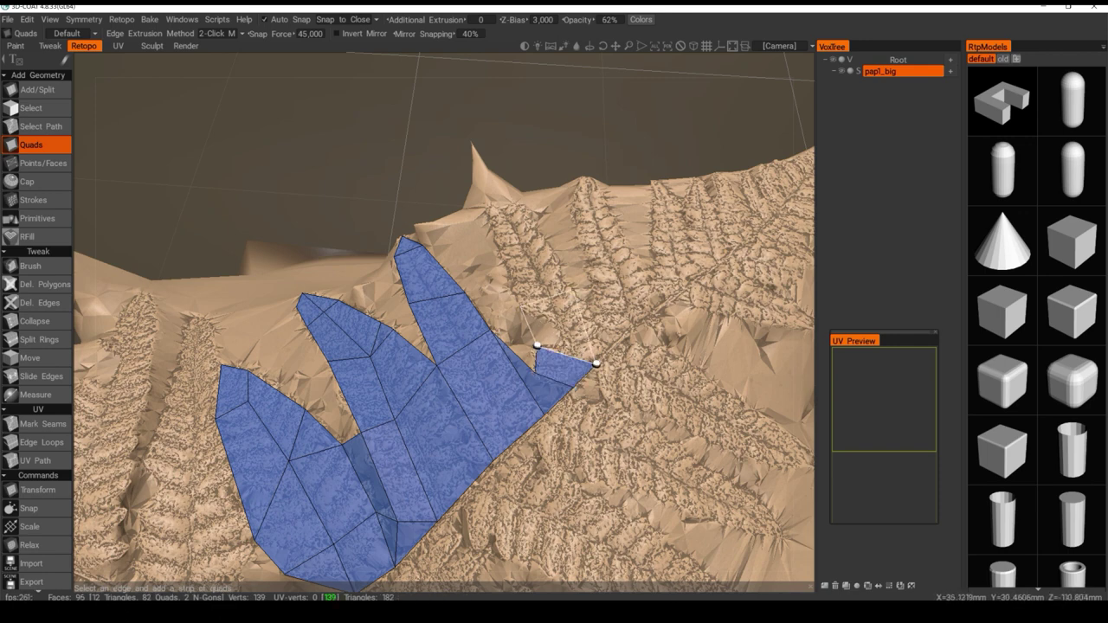
click(572, 289)
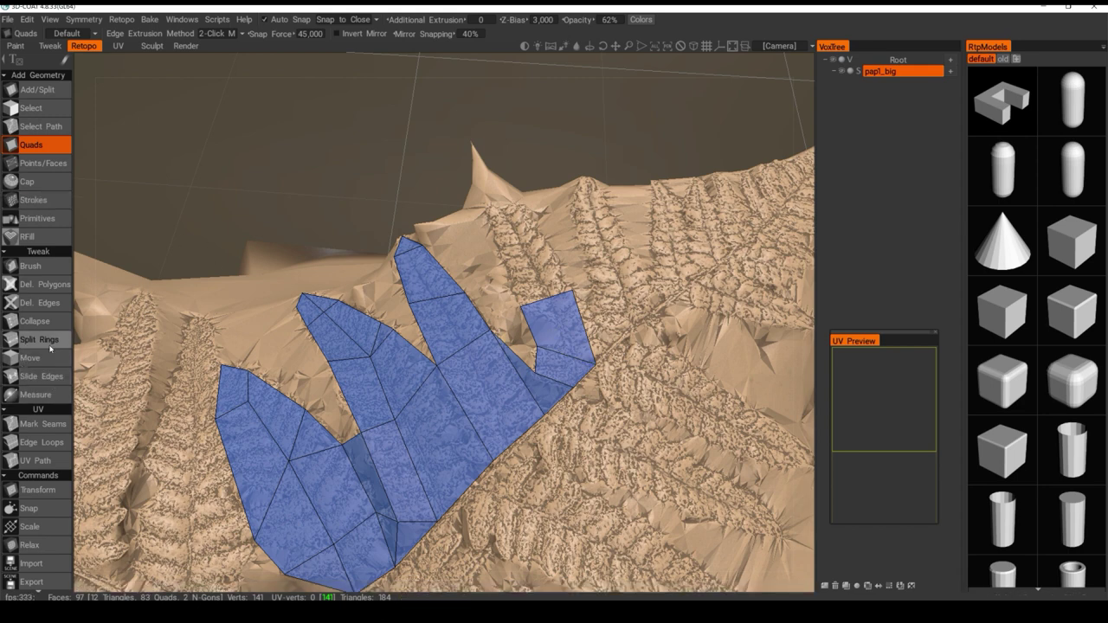
Delete the narrow connecting polygon between the third and fourth leaflets
click(39, 303)
click(39, 284)
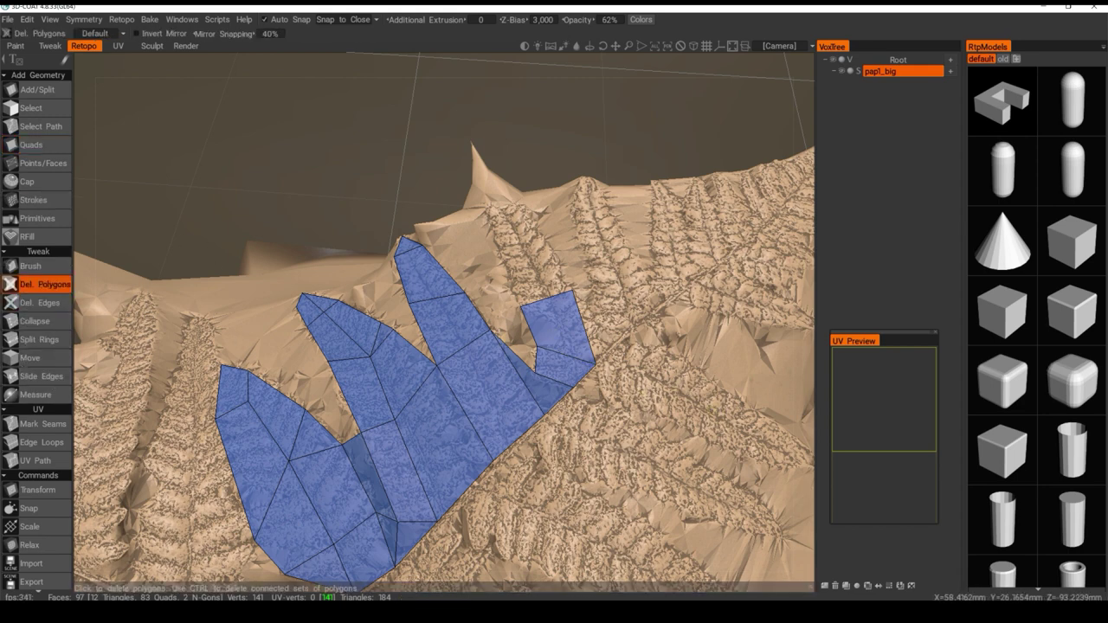
click(552, 382)
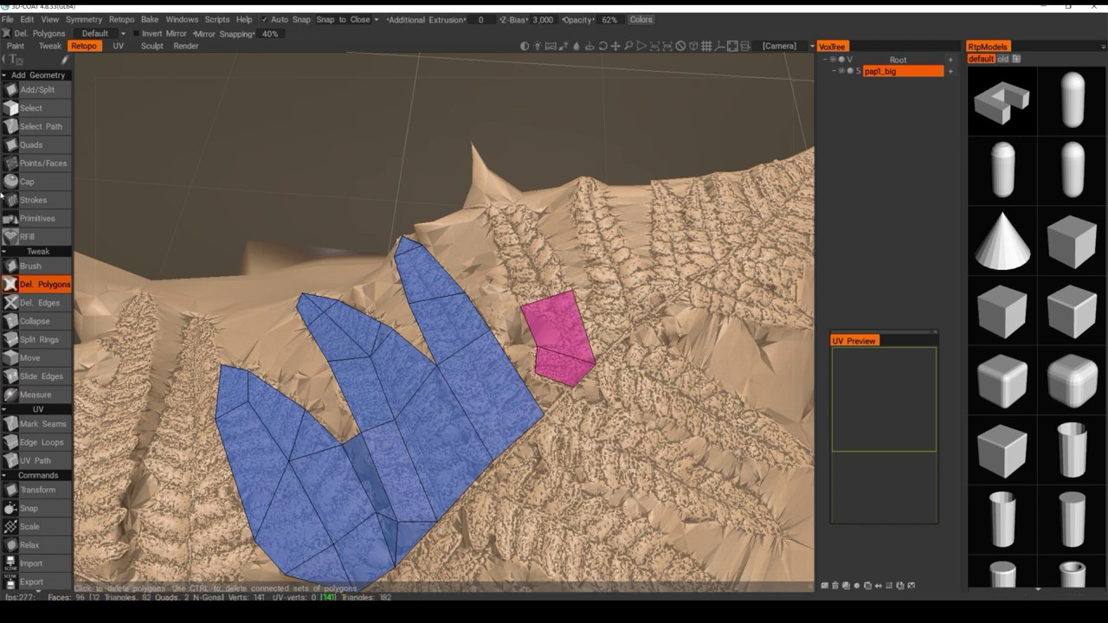
Extend the fourth leaflet with two quads toward its end and close the tip with a triangle
click(39, 150)
alt+drag(563, 223, 572, 281)
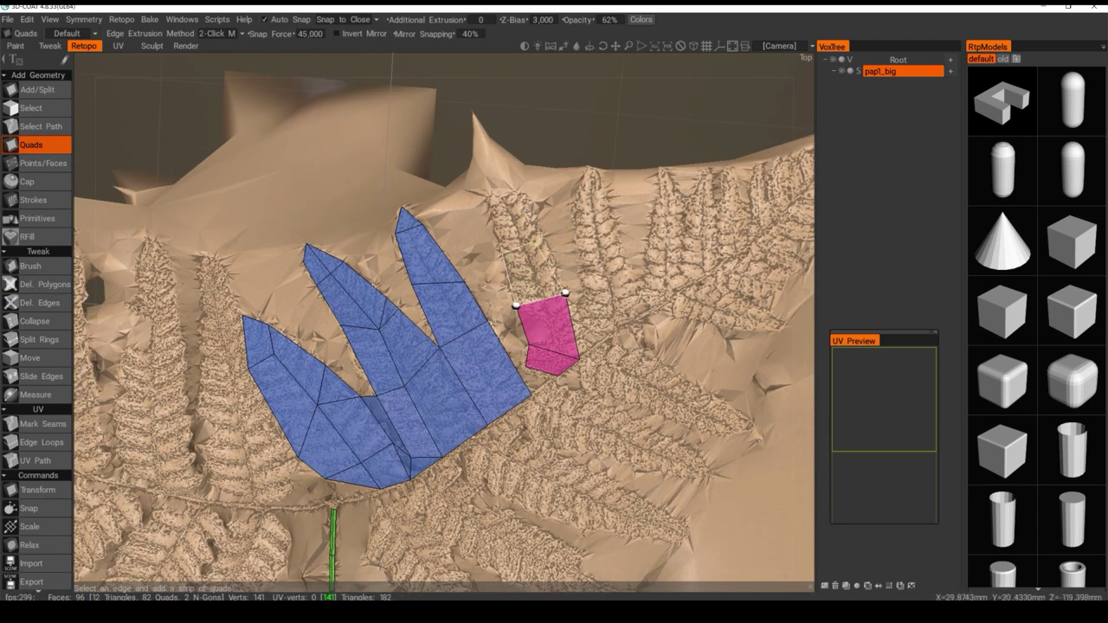
click(524, 245)
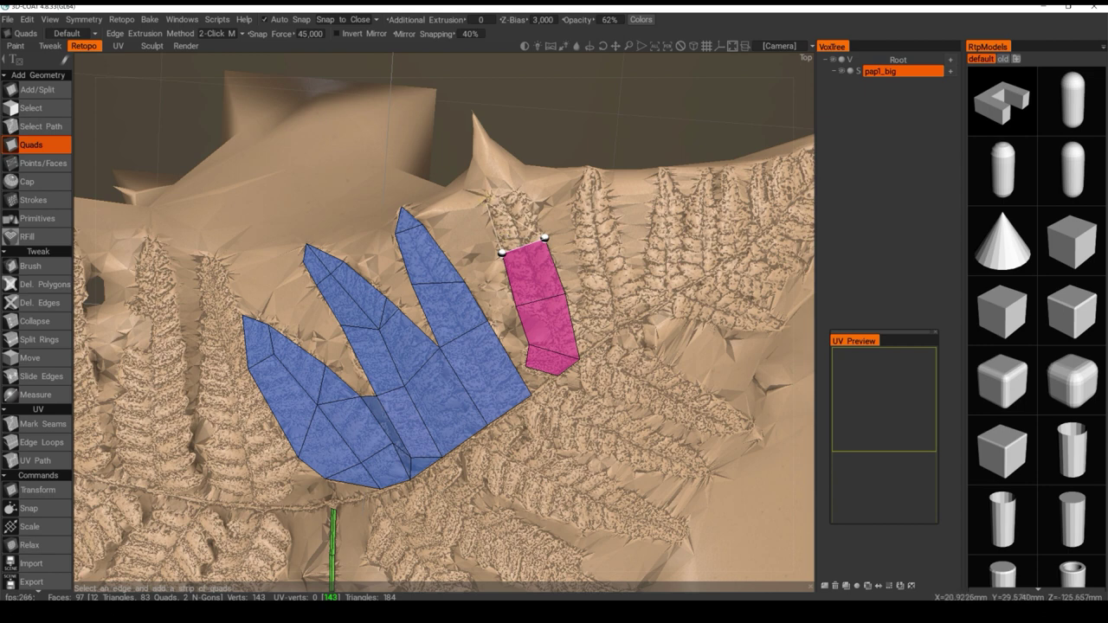
click(507, 198)
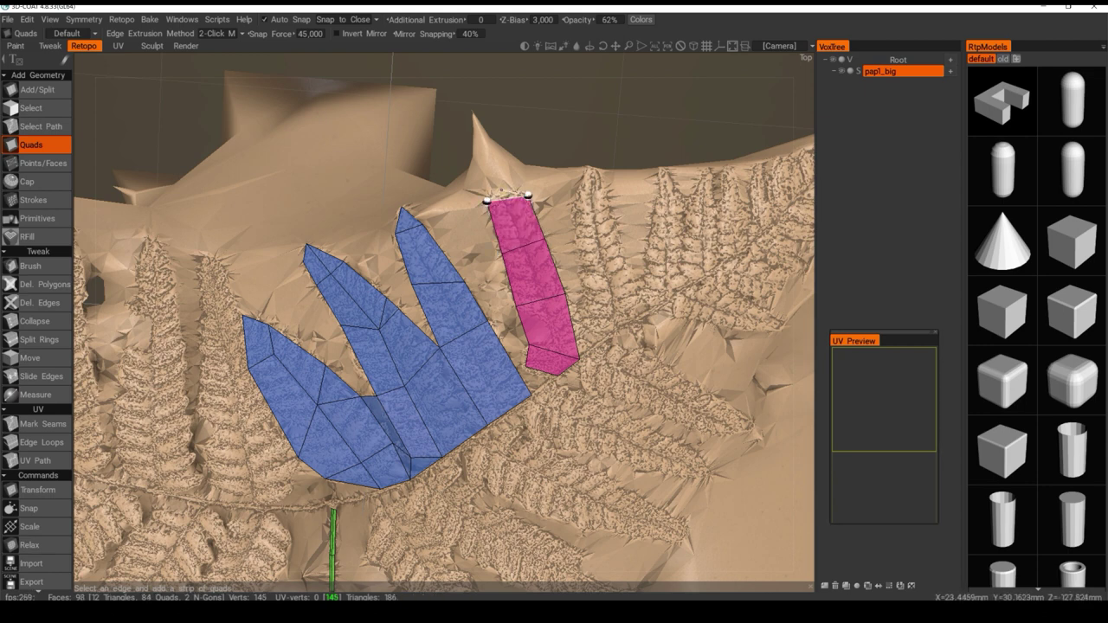
click(502, 188)
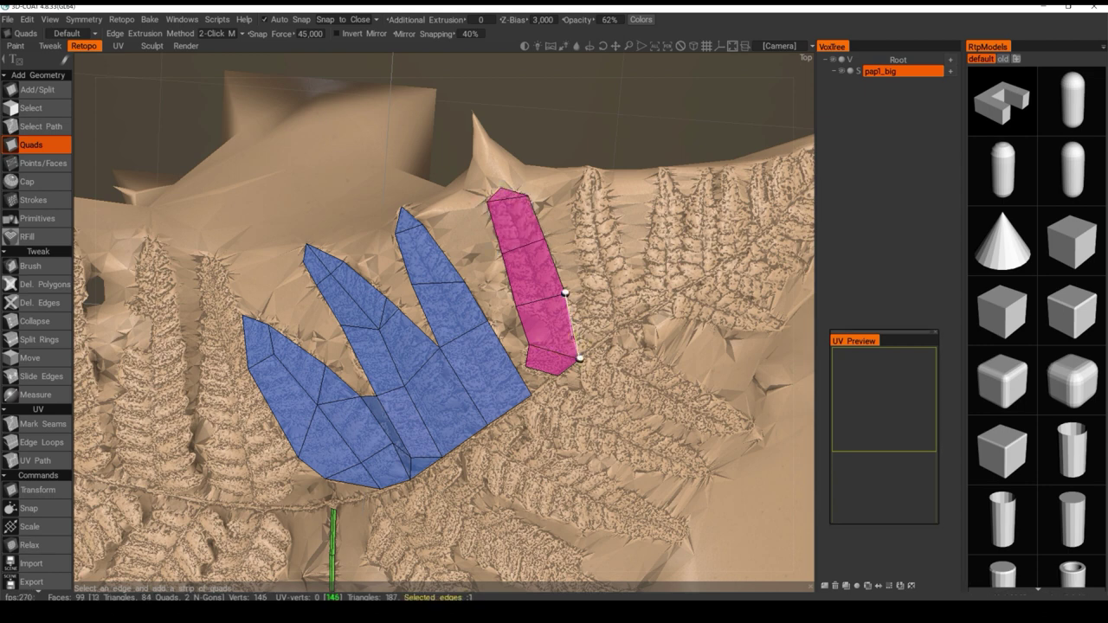
Bridge from the fourth to the fifth leaflet with a triangle and a base quad, and cover the fifth with two quads and a tip triangle
click(582, 300)
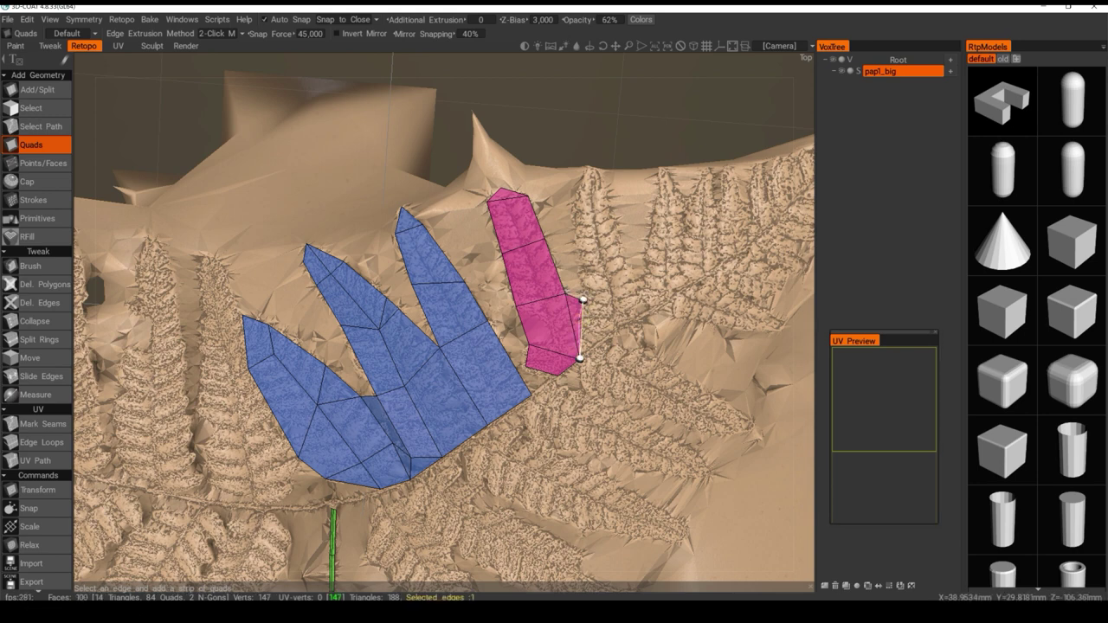
click(632, 269)
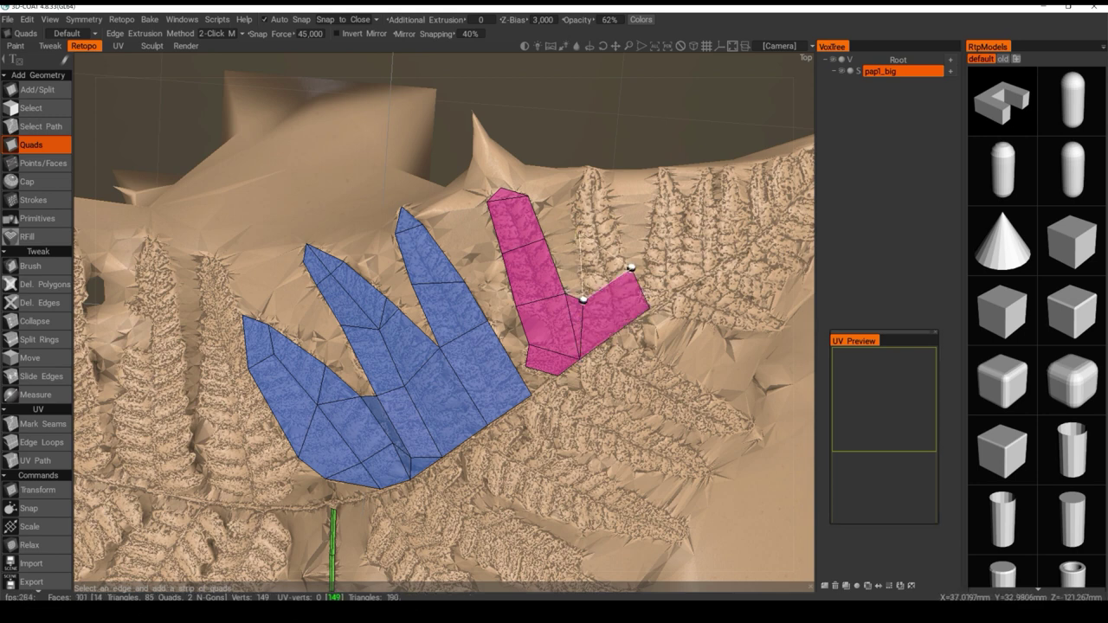
click(614, 217)
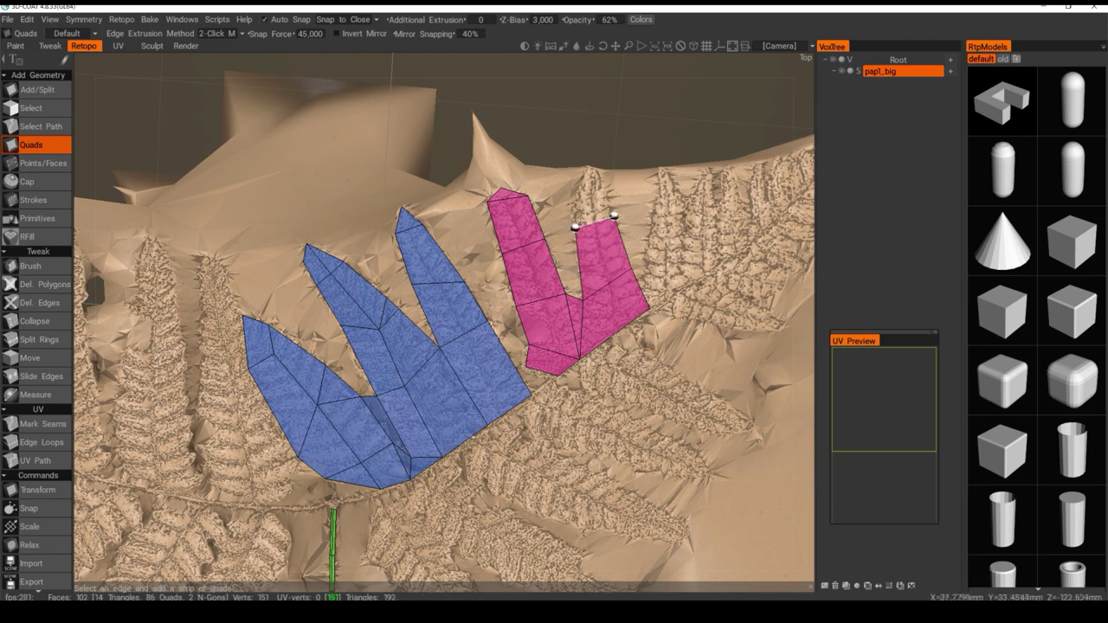
click(604, 186)
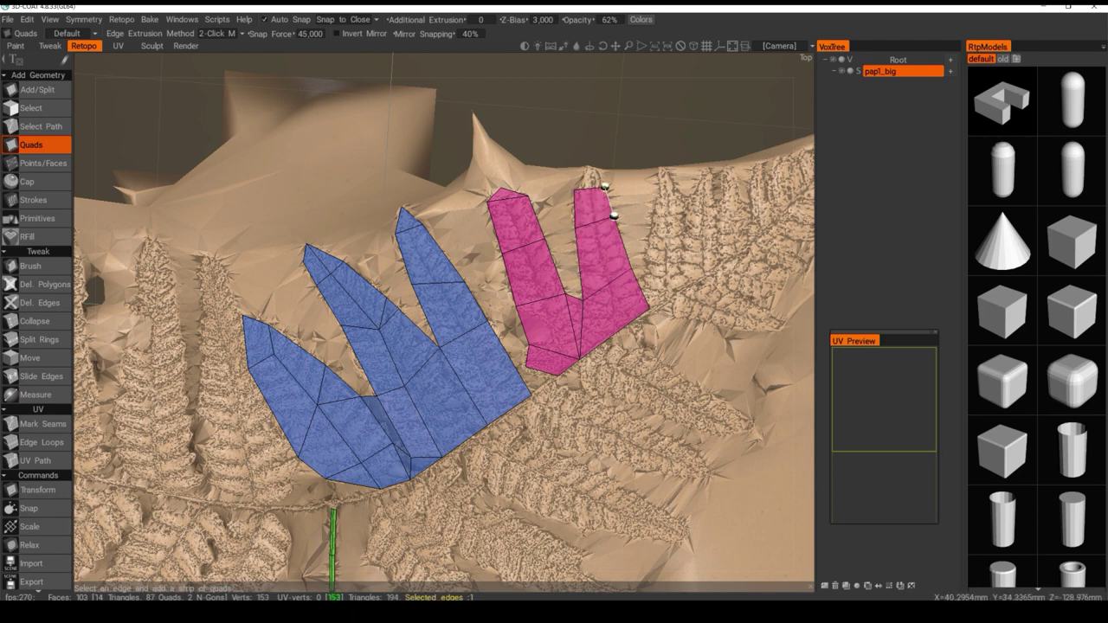
click(589, 167)
mouse_move(592, 221)
alt+mouse_down()
mouse_move(567, 251)
mouse_move(596, 221)
alt+mouse_up()
alt+middle_drag(666, 295, 552, 387)
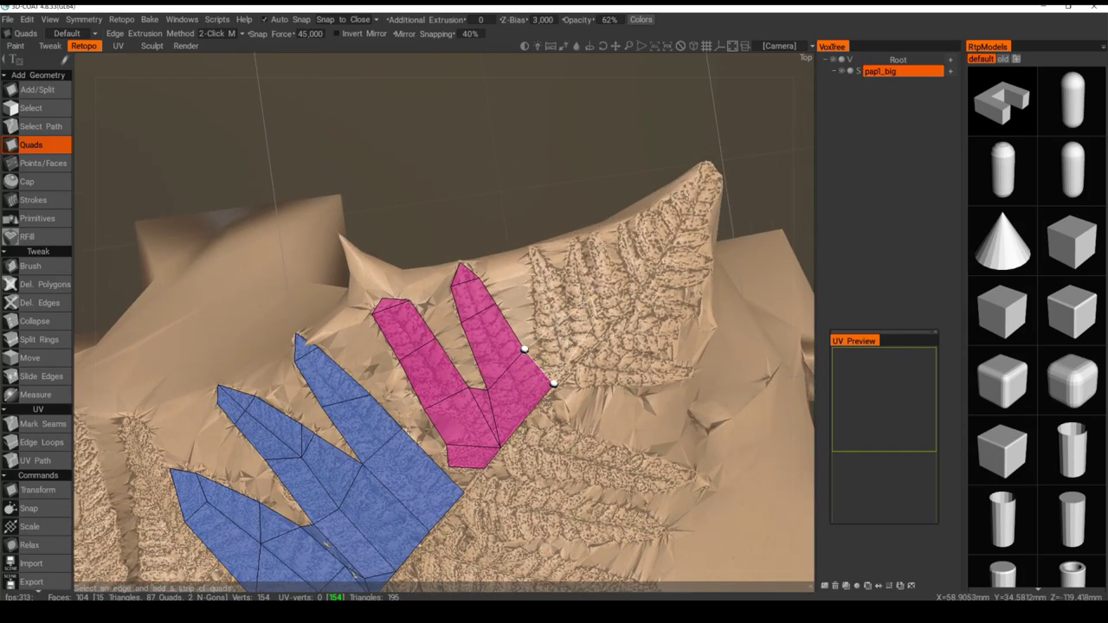
Extend a strip of three quads from the fifth leaflet's base along the stem toward the frond's tip
ctrl+drag(538, 366, 651, 248)
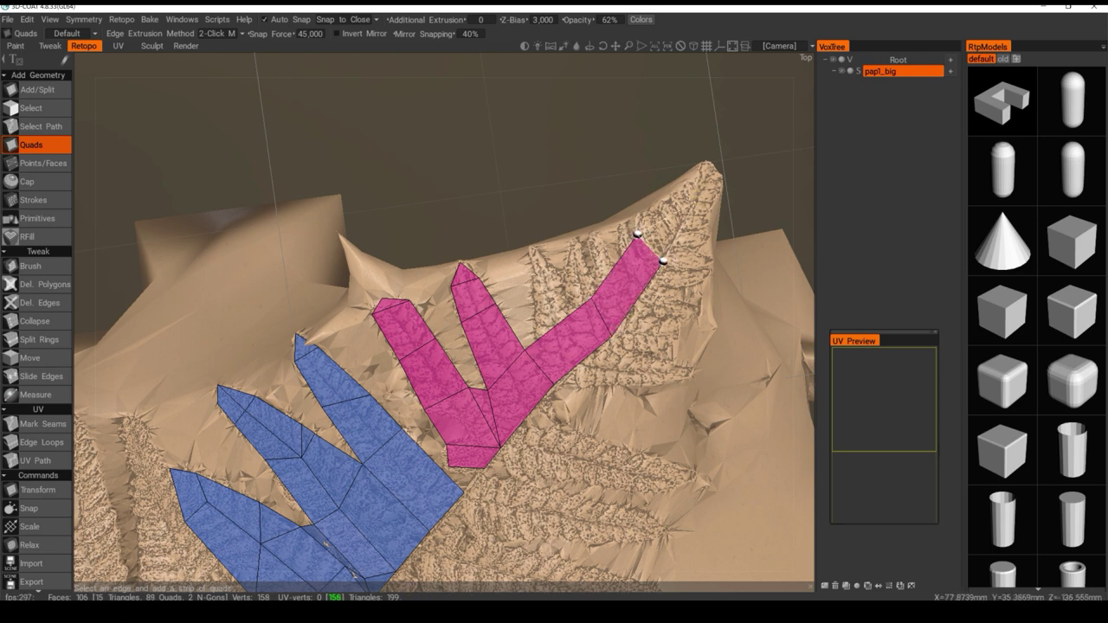
click(687, 197)
alt+middle_drag(687, 196, 592, 341)
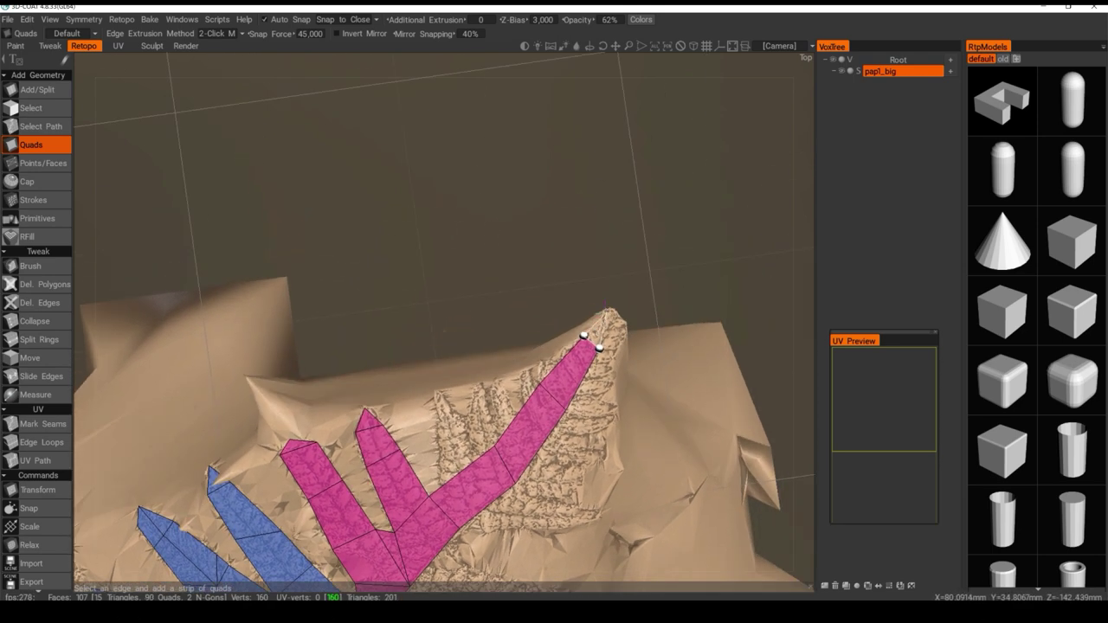
alt+drag(593, 341, 614, 312)
key(ctrl+z)
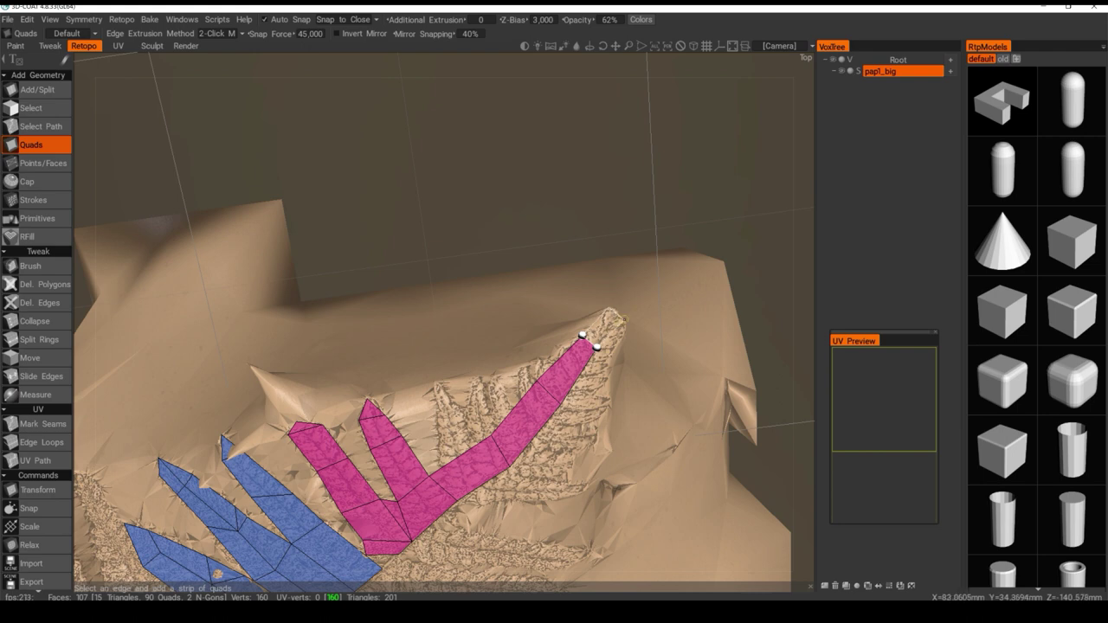
click(623, 321)
click(609, 307)
alt+drag(612, 330, 610, 306)
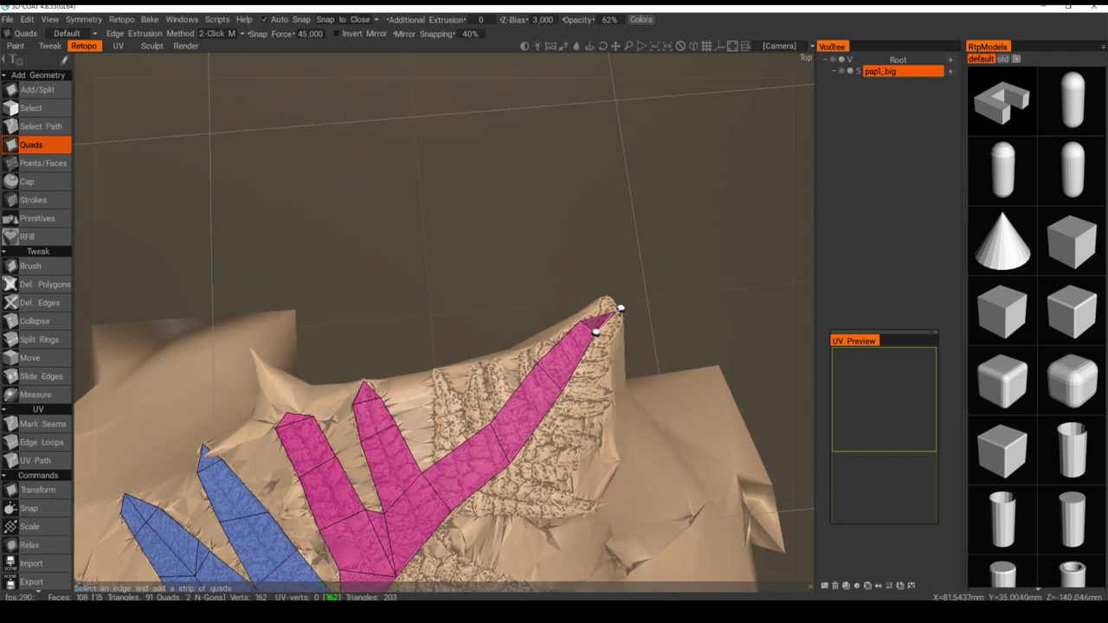
key(ctrl+z)
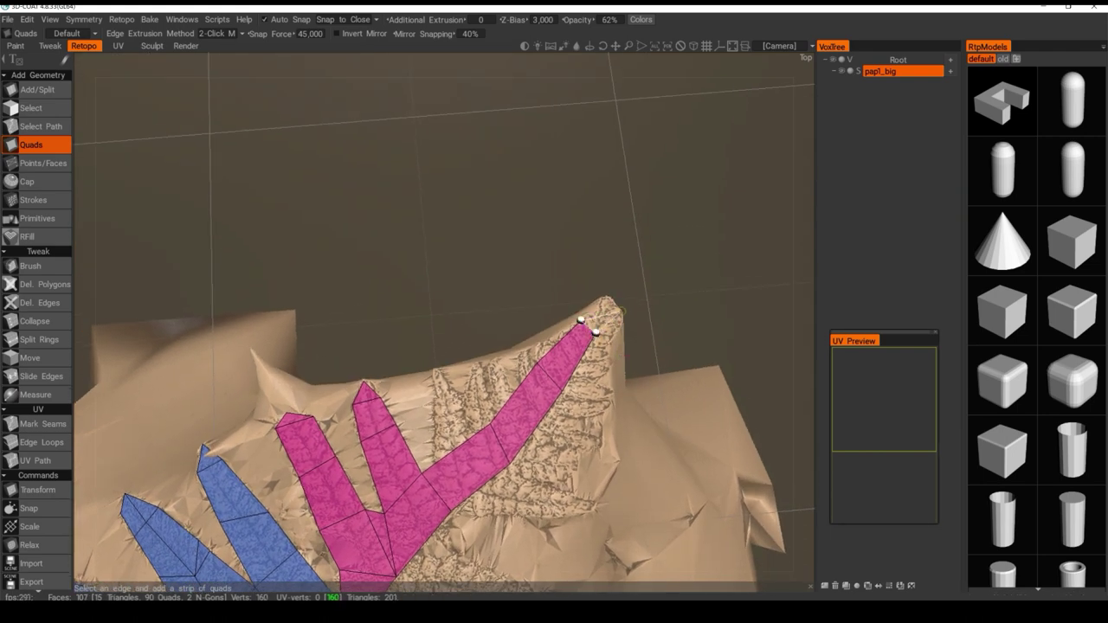
Cap the frond's tip with a quad and add a triangle along the lower side just behind it
click(608, 298)
click(622, 312)
click(609, 322)
click(610, 344)
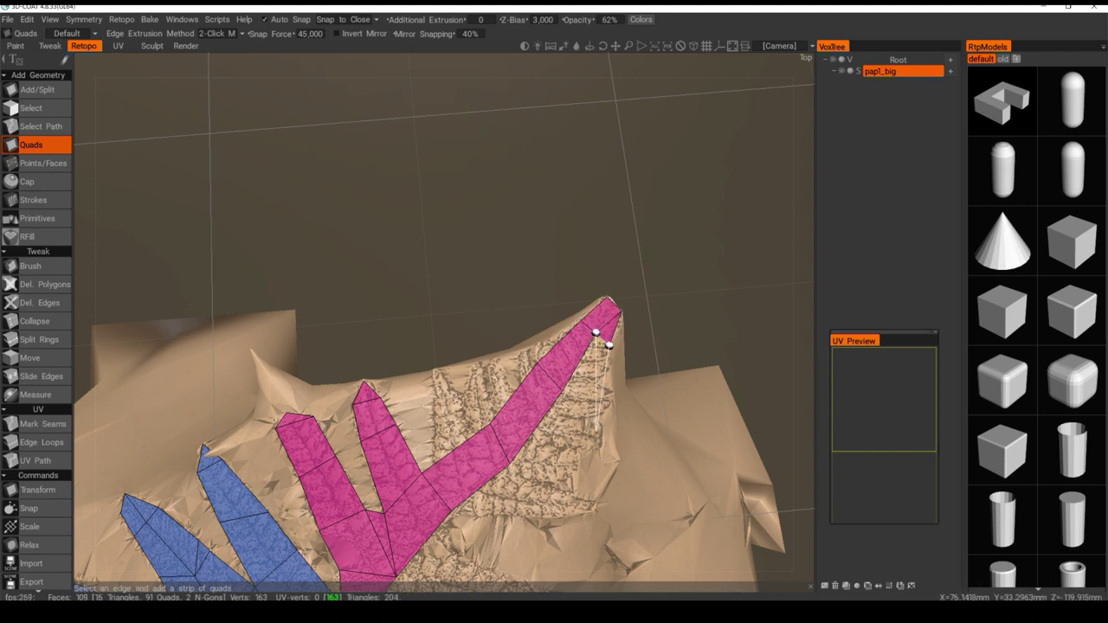
Cover the short leaflets below the stem near the frond's tip with two quads and a closing triangle
click(606, 405)
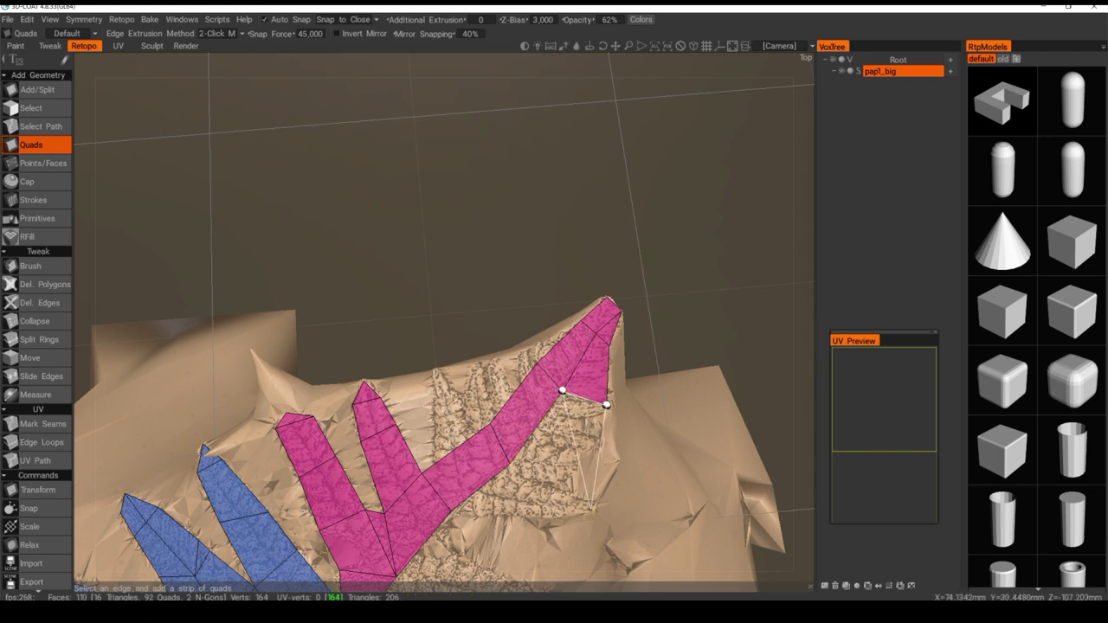
click(593, 506)
click(511, 463)
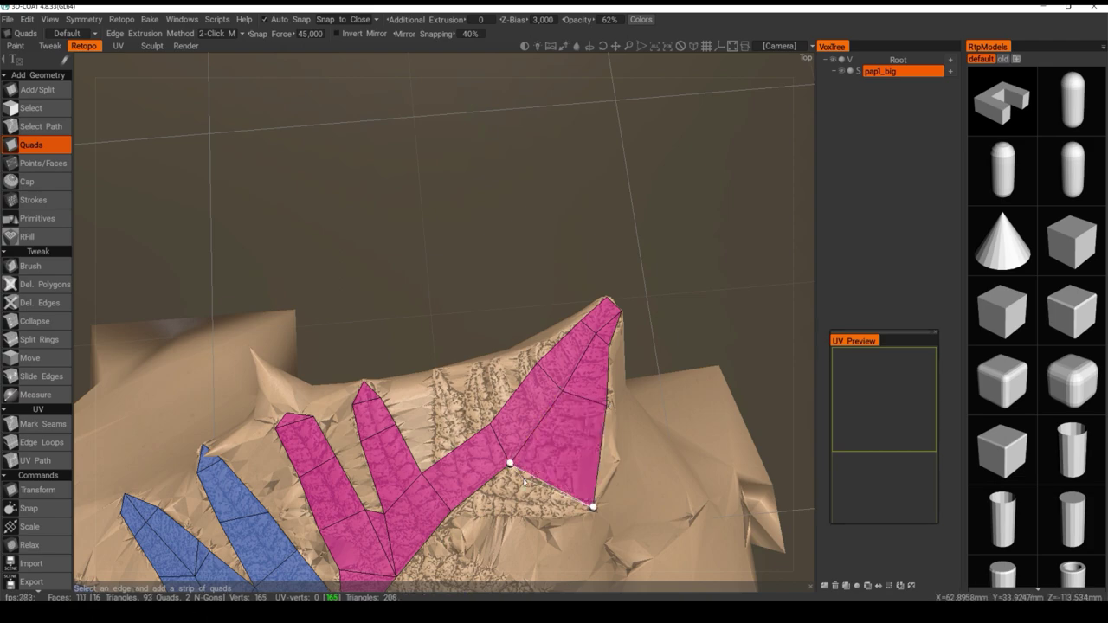
mouse_move(507, 419)
alt+mouse_down()
mouse_move(501, 385)
mouse_move(497, 419)
alt+mouse_up()
click(445, 471)
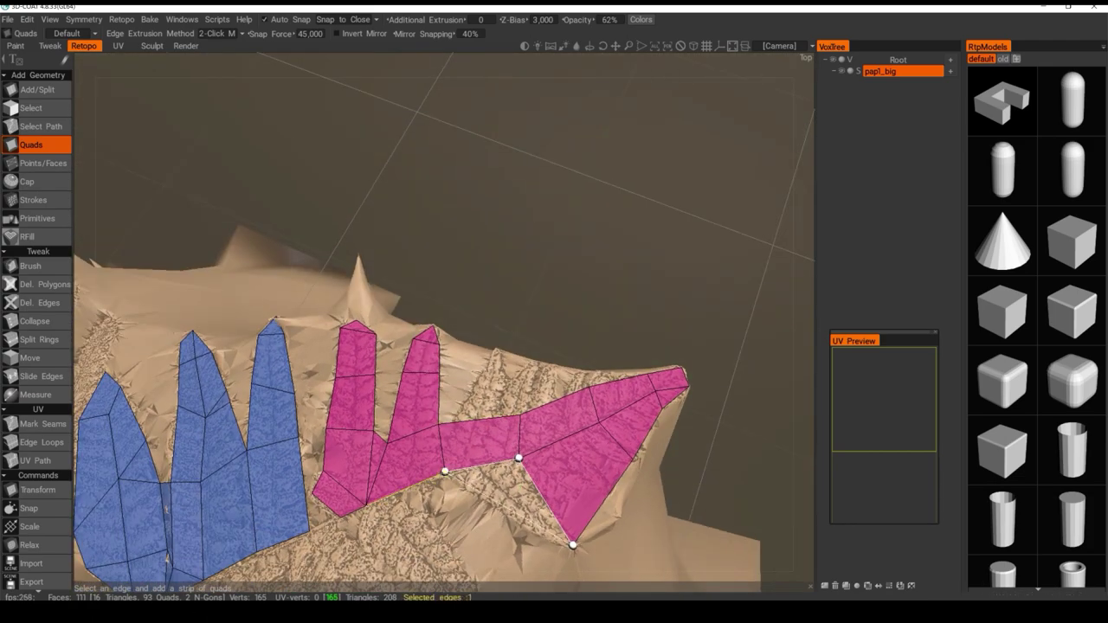
click(518, 458)
Cover the short leaflets above the stem near the frond's tip with two quads and a closing triangle
middle_drag(445, 471, 501, 439)
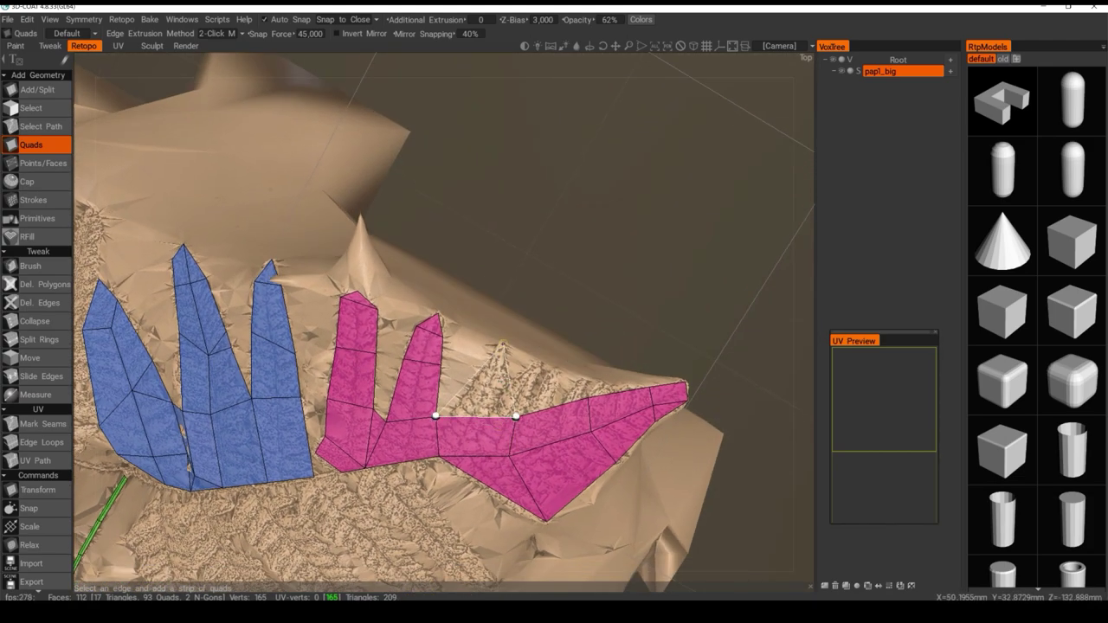
click(522, 354)
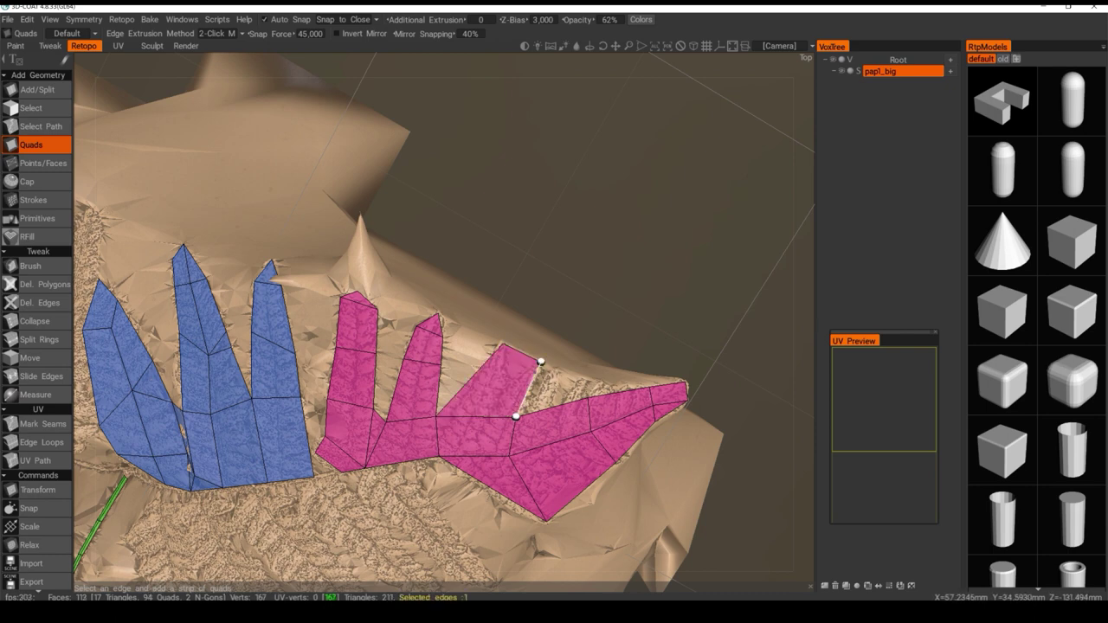
click(588, 396)
click(589, 378)
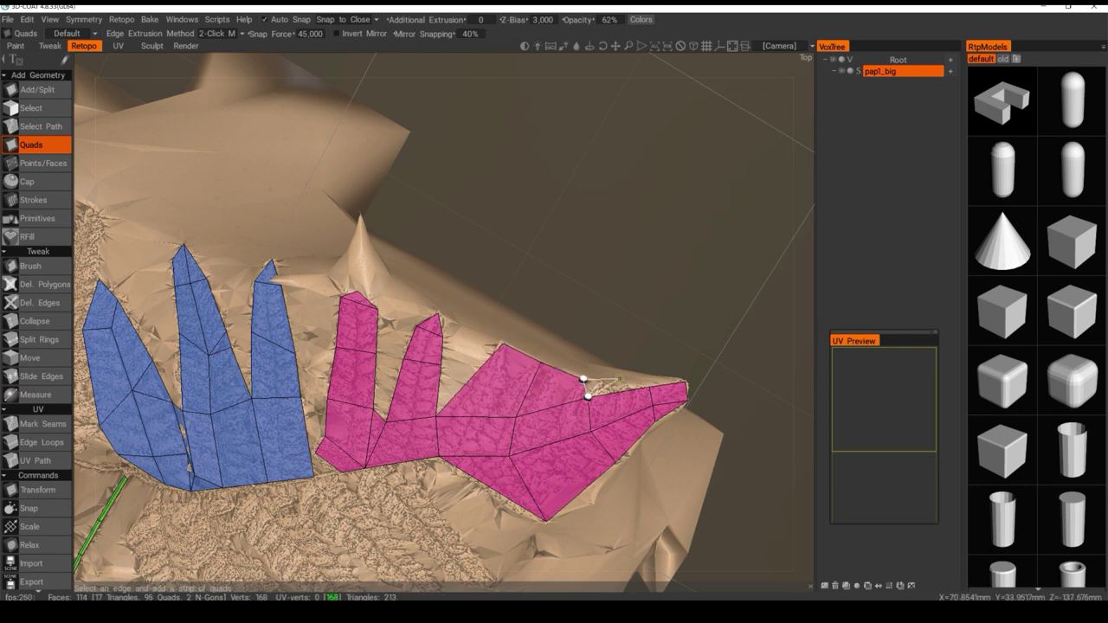
click(651, 387)
middle_drag(435, 529, 609, 413)
alt+drag(609, 413, 554, 368)
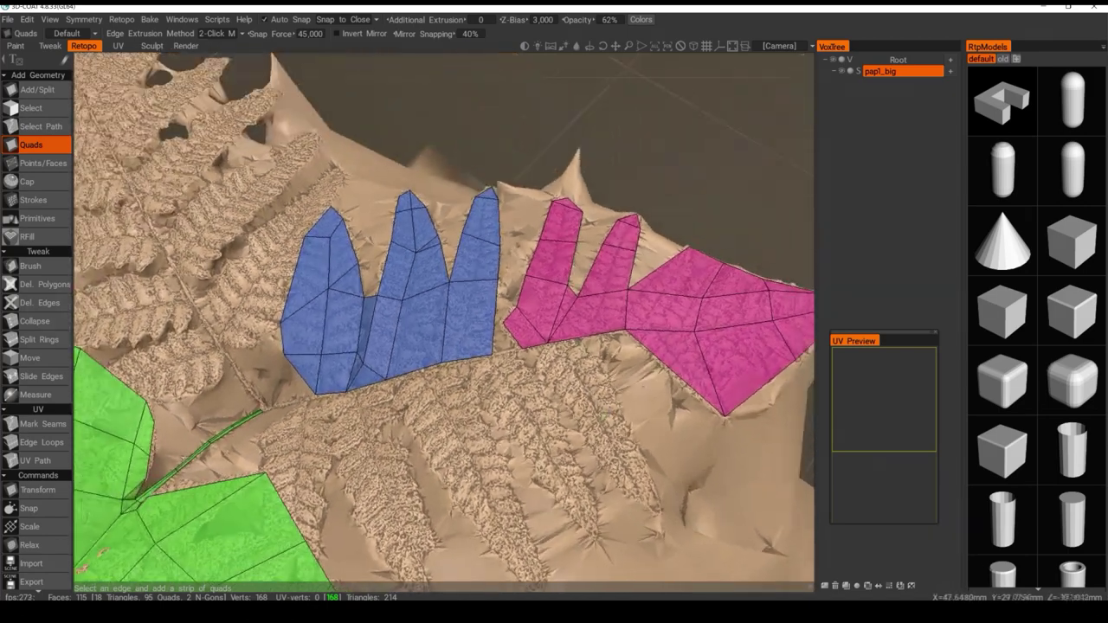
click(676, 377)
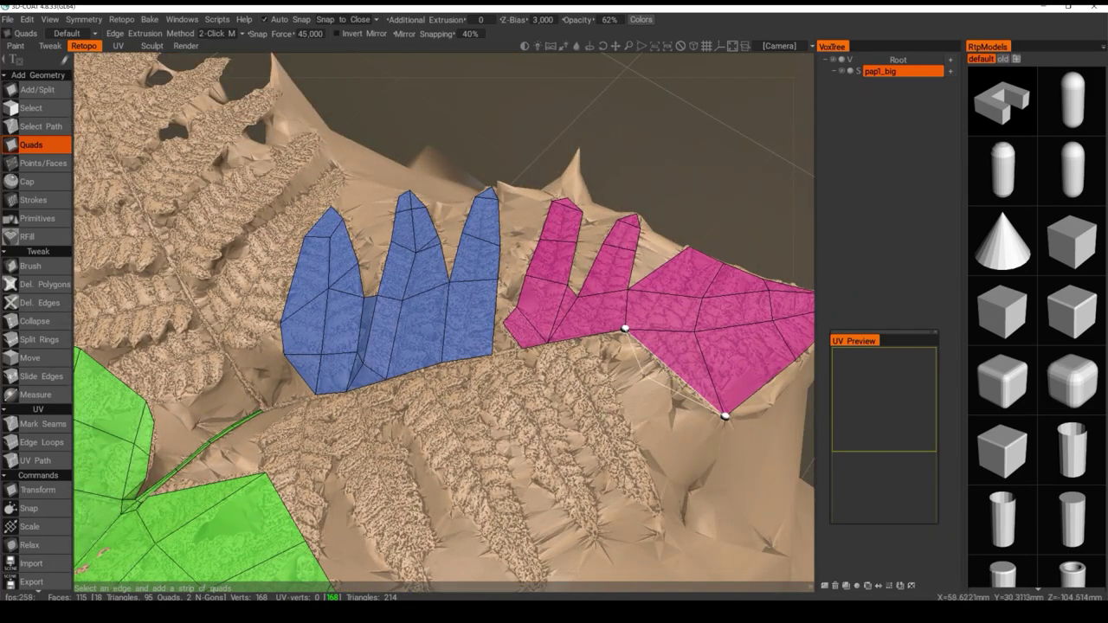
click(675, 372)
key(Escape)
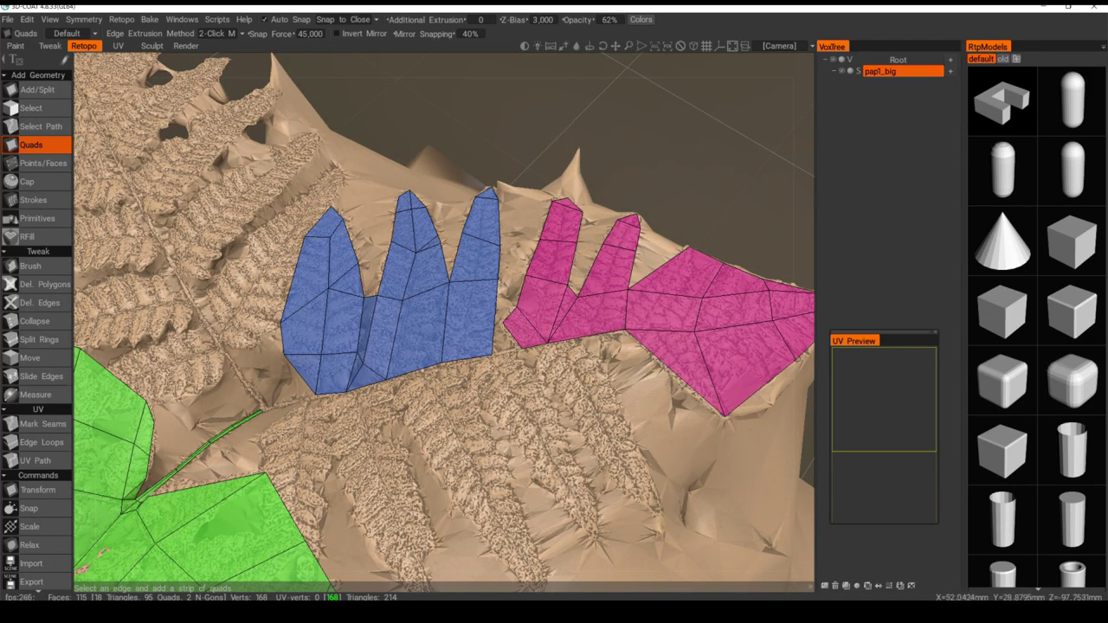
click(555, 313)
key(Escape)
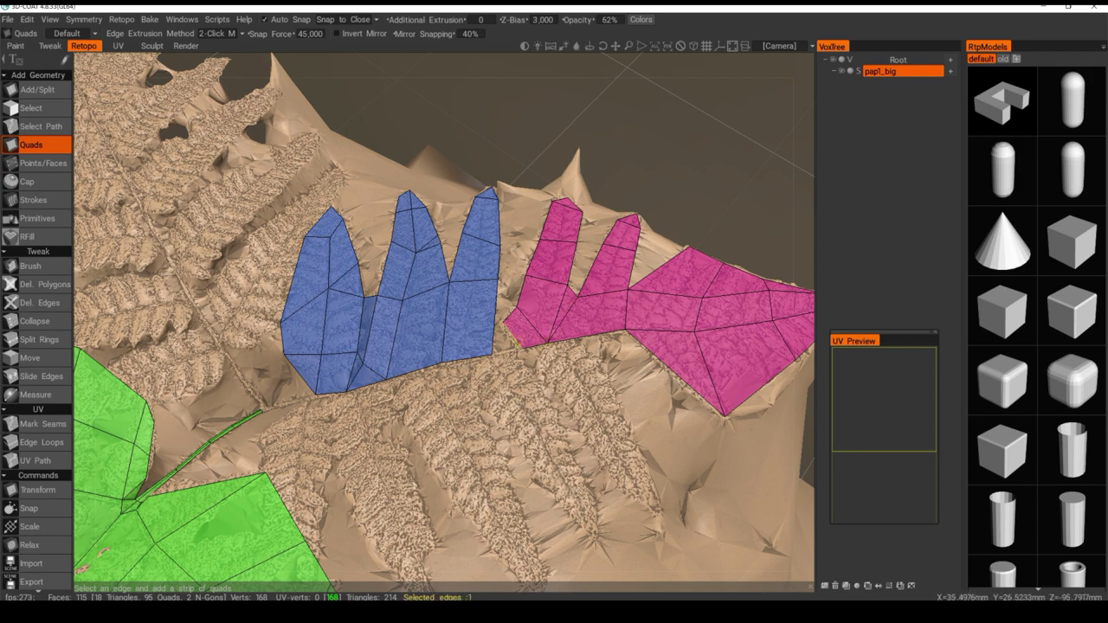
Add a quad and a triangle across the stem below the fourth and fifth leaflets, and move their shared stem vertex toward the fifth leaflet
click(530, 344)
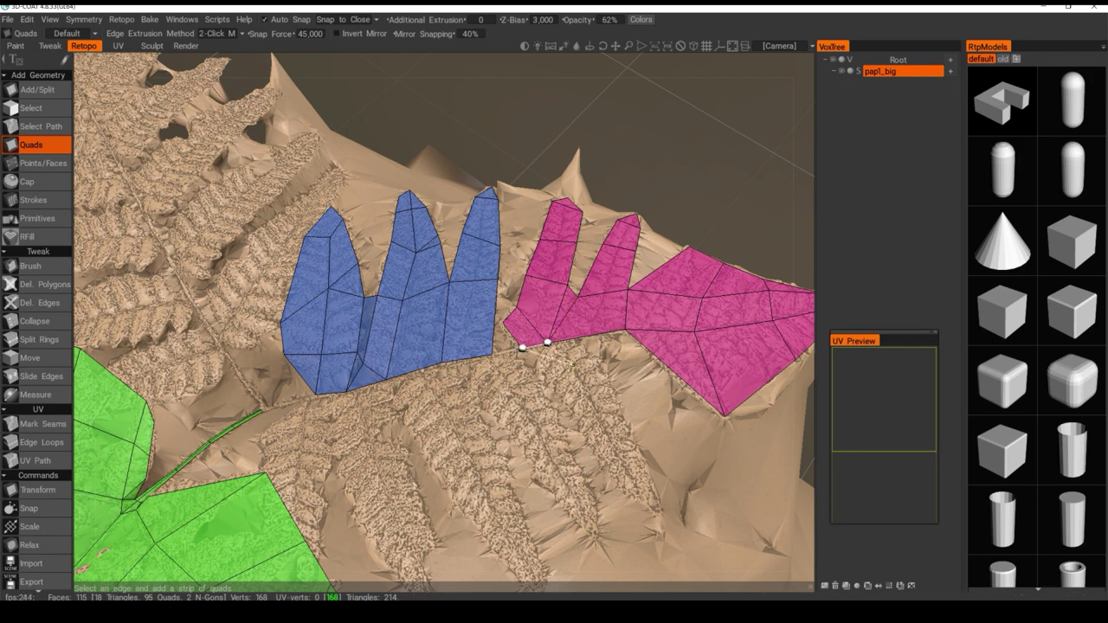
click(557, 375)
click(560, 354)
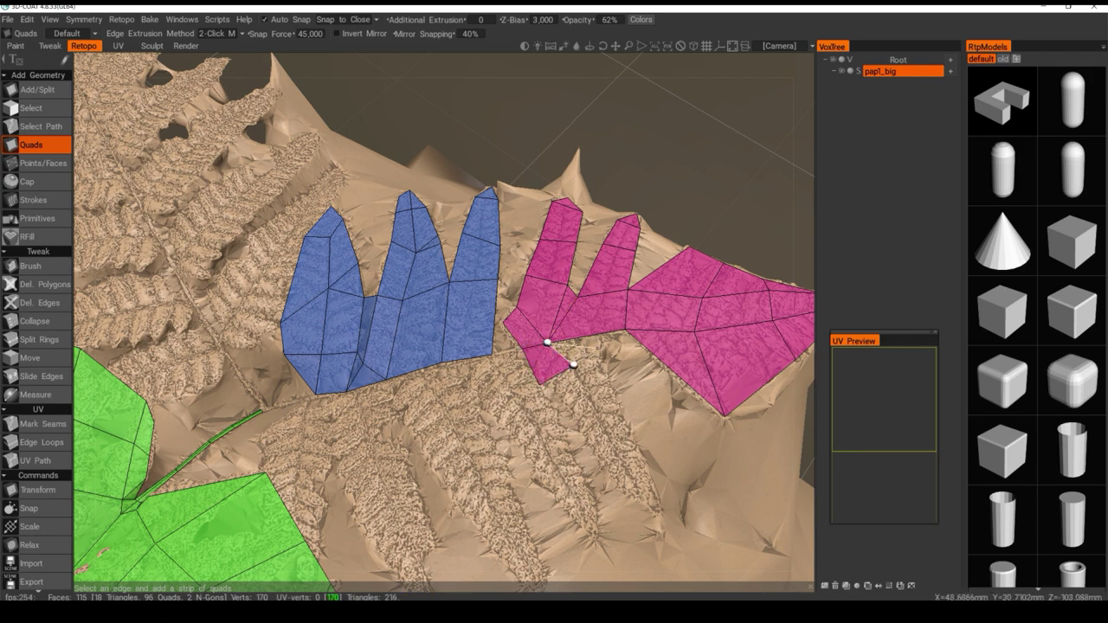
click(604, 342)
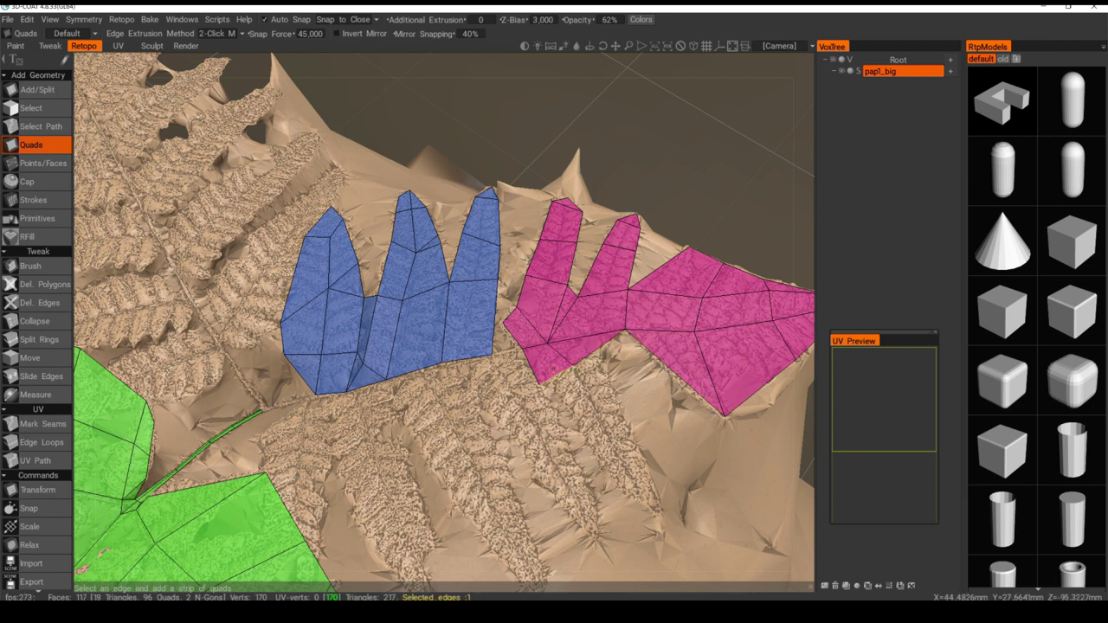
click(30, 357)
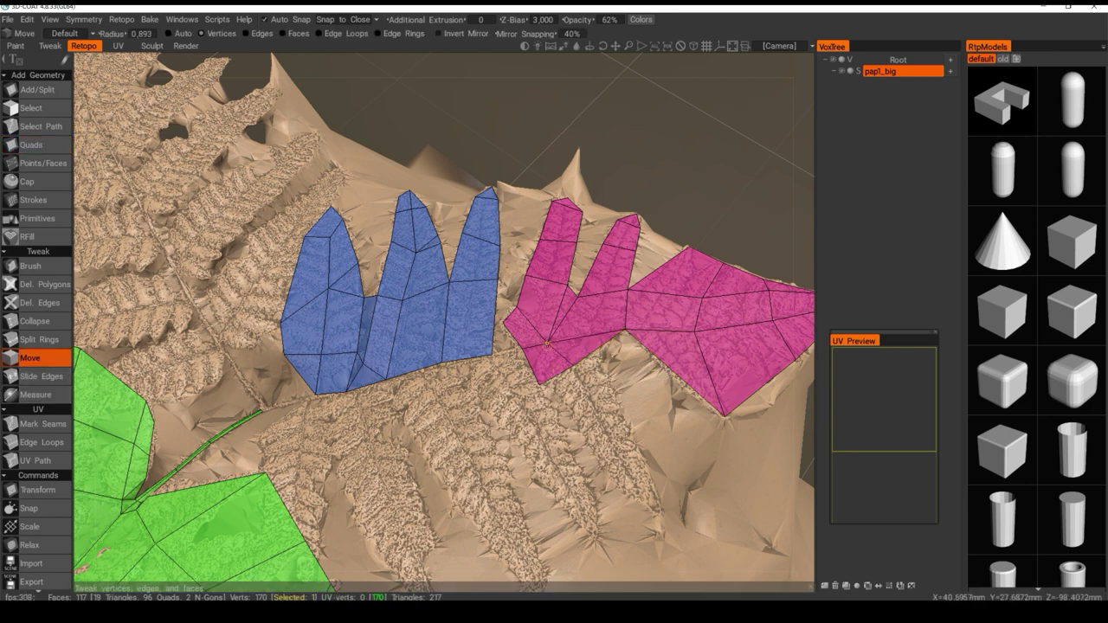
drag(547, 340, 568, 336)
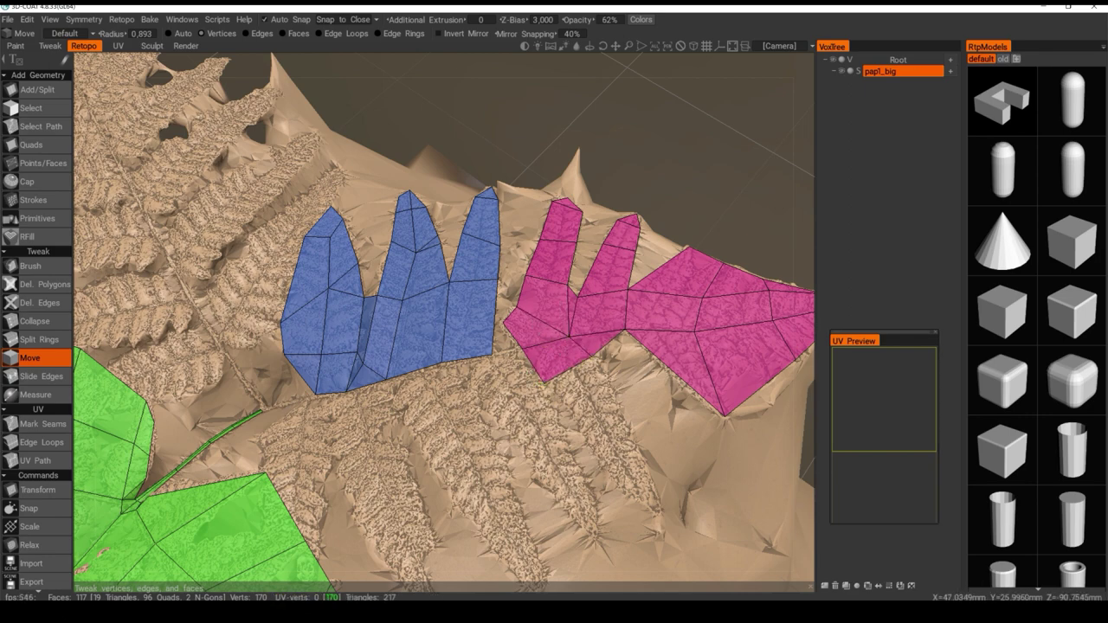
Cover the leaflet on the opposite side of the stem with two quads and a pointed tip triangle
click(41, 147)
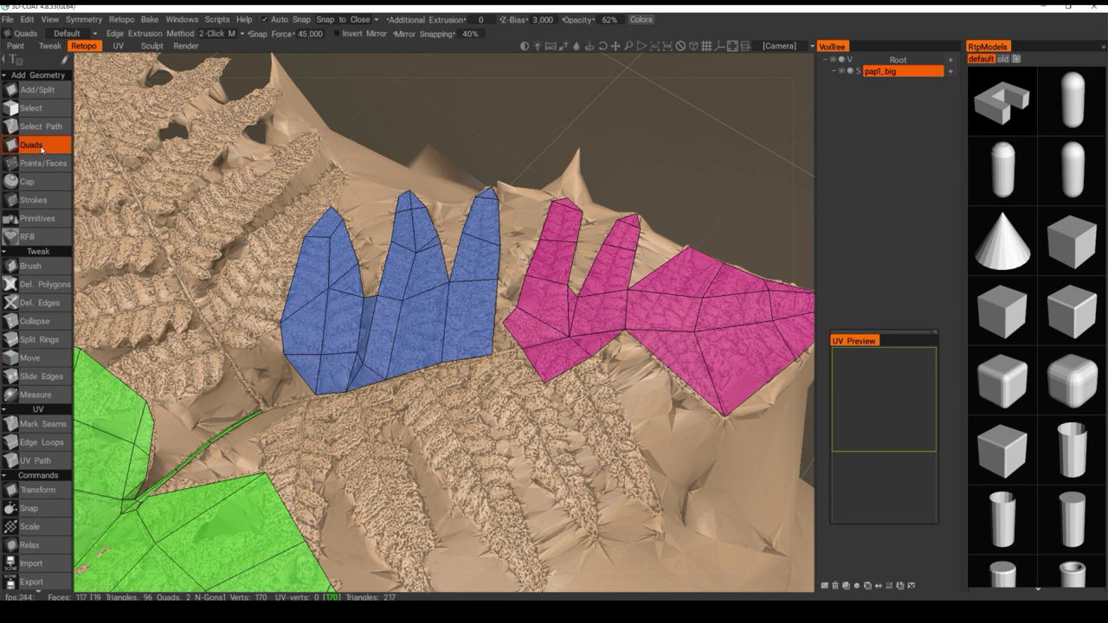
click(568, 368)
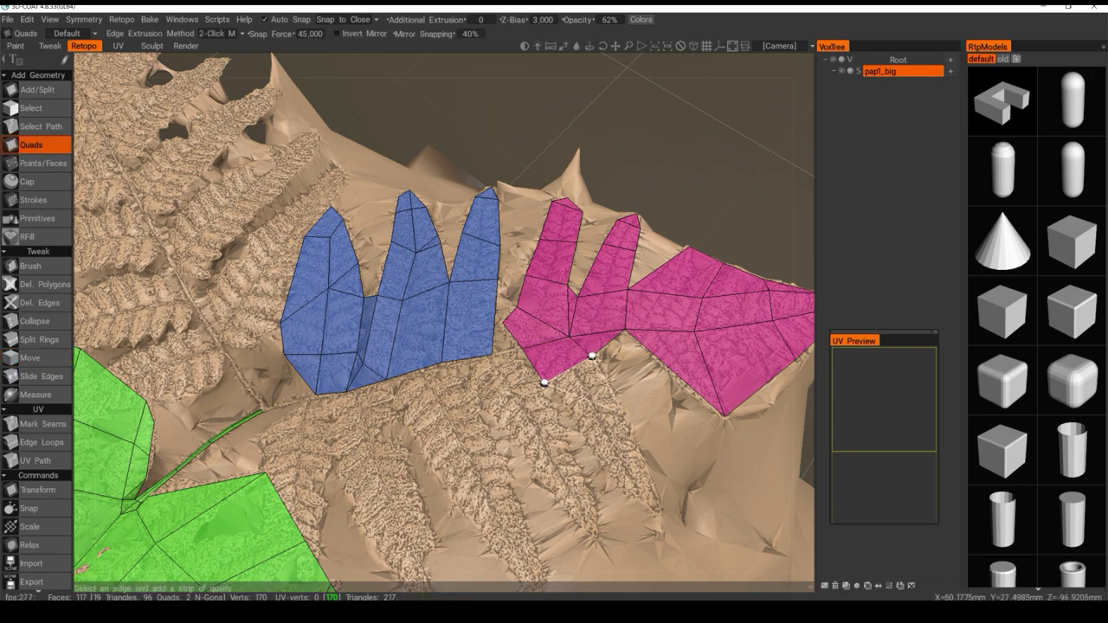
click(588, 443)
click(624, 414)
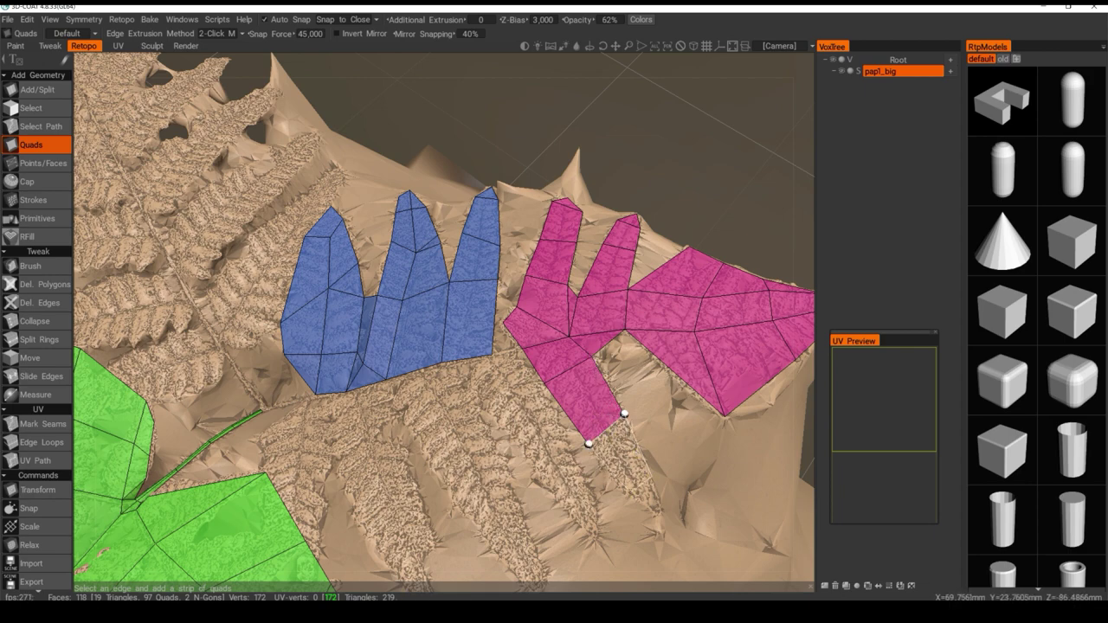
click(638, 485)
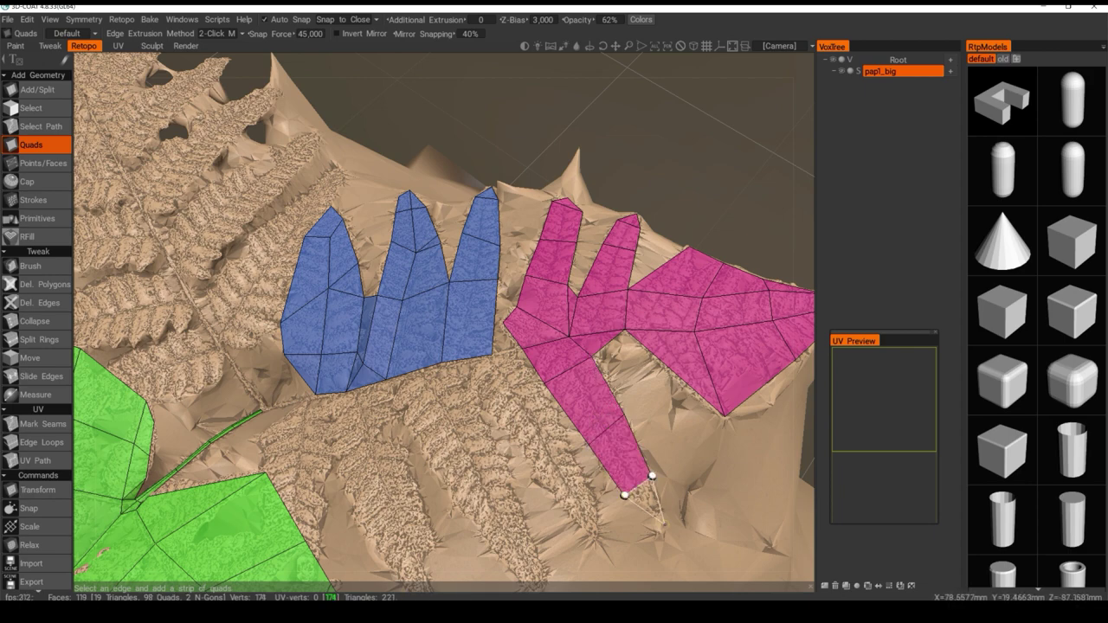
click(663, 517)
Cover the adjacent lower leaflet with a strip of three quads, joining the last one to the corner of the blue mesh
alt+drag(663, 517, 642, 483)
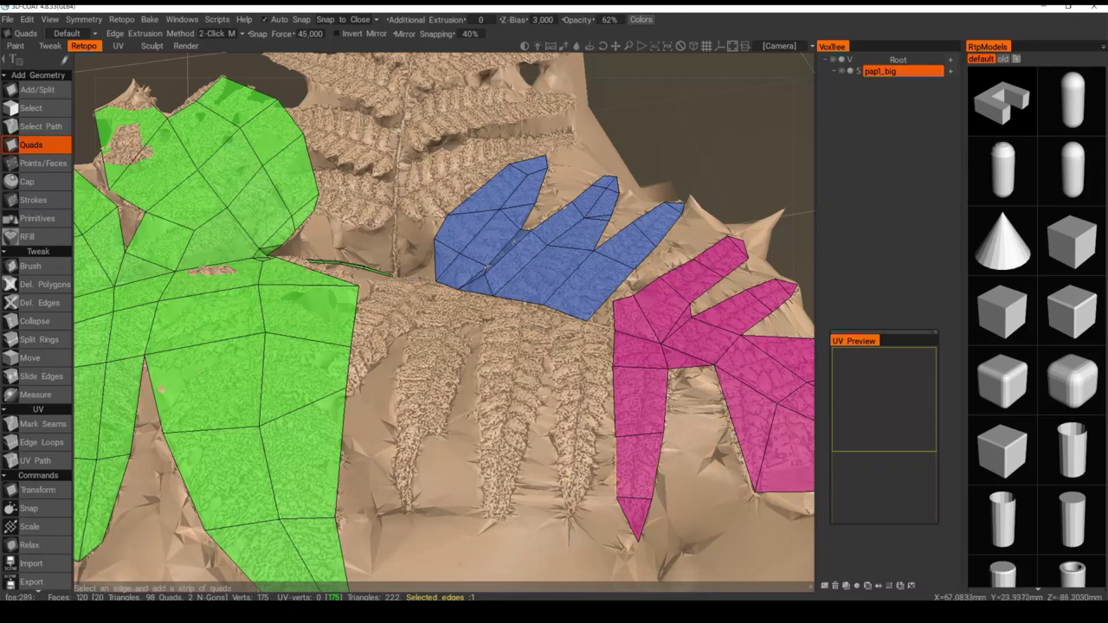
click(616, 481)
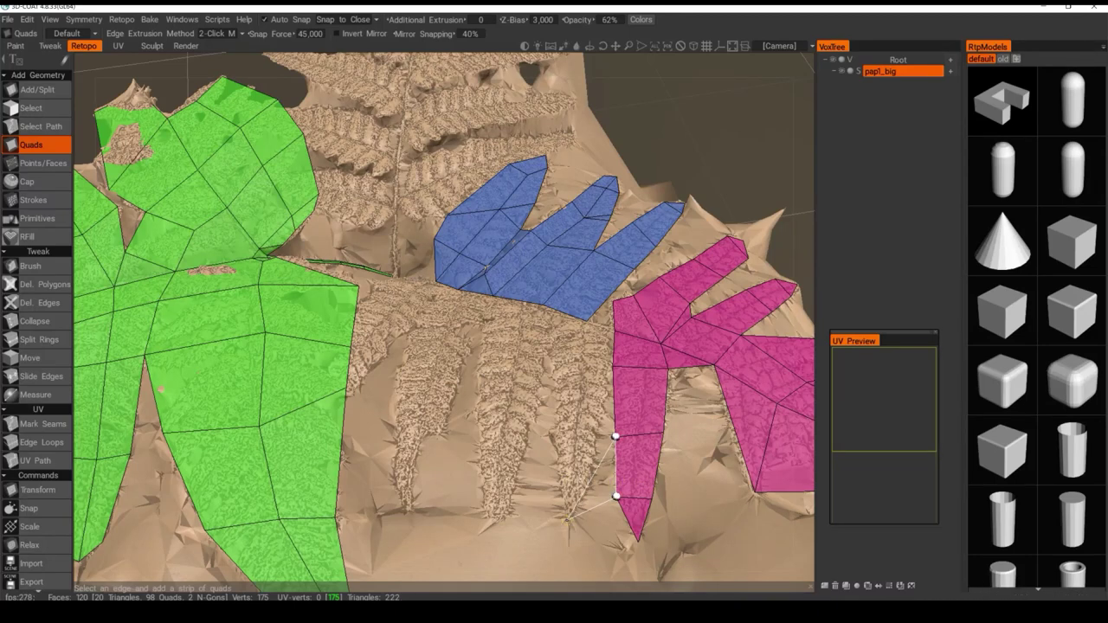
click(570, 480)
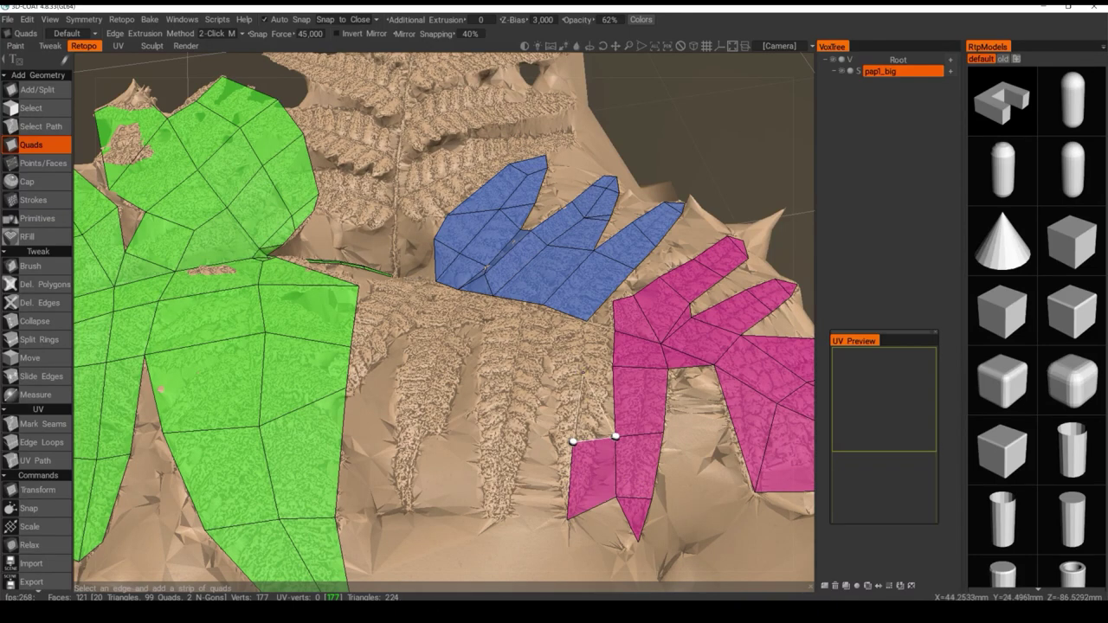
click(577, 367)
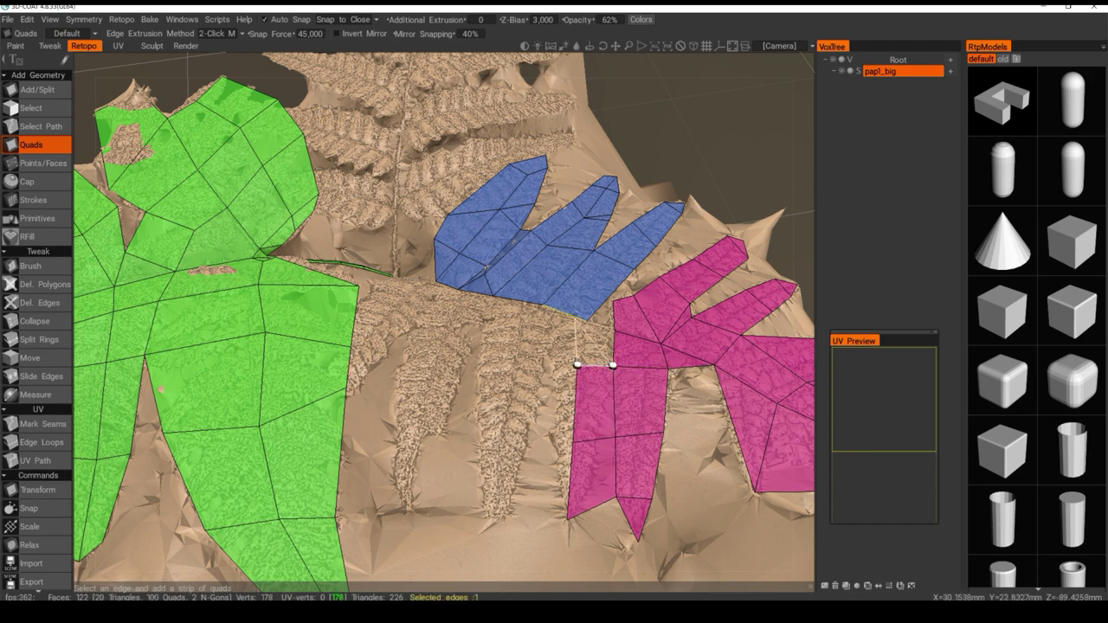
key(Escape)
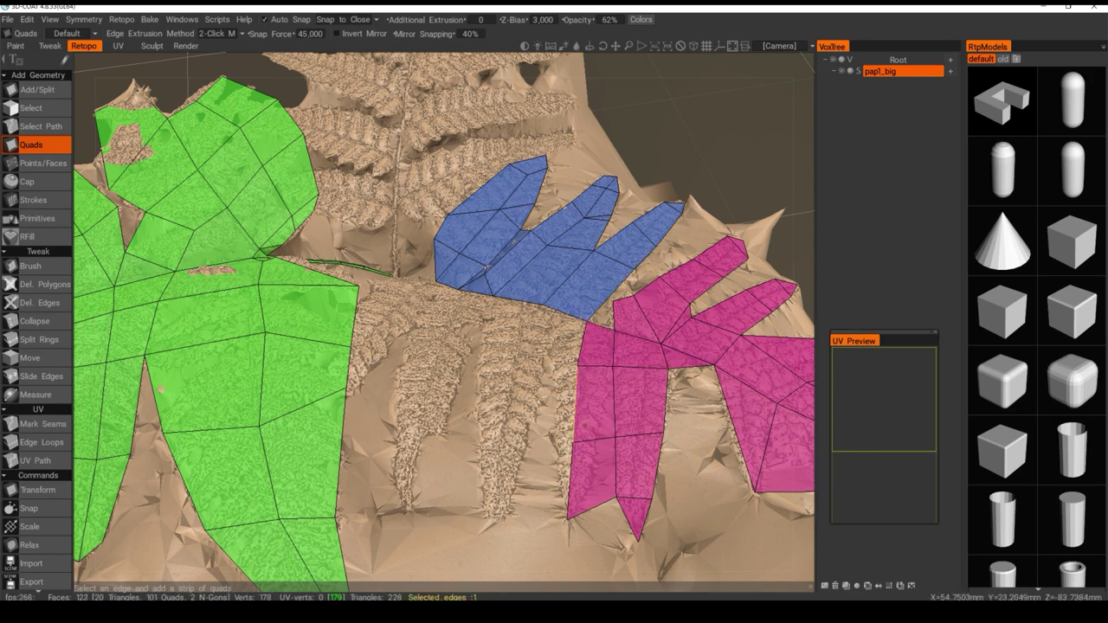
Cover the next lower leaflets with a two-by-two block of quads attached to the previous strip
click(571, 500)
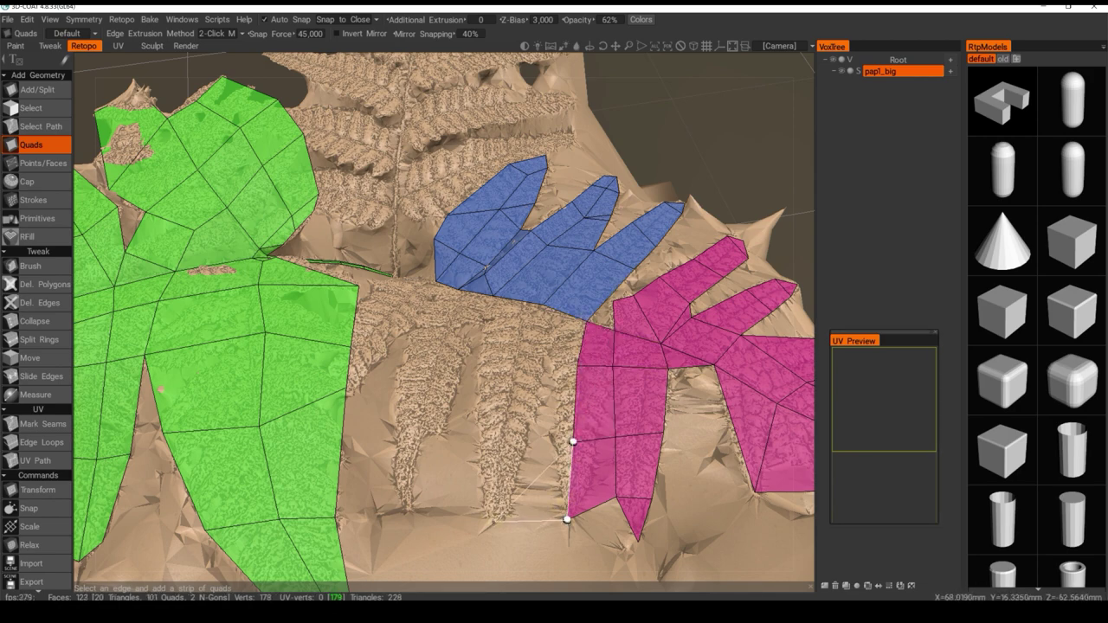
click(499, 480)
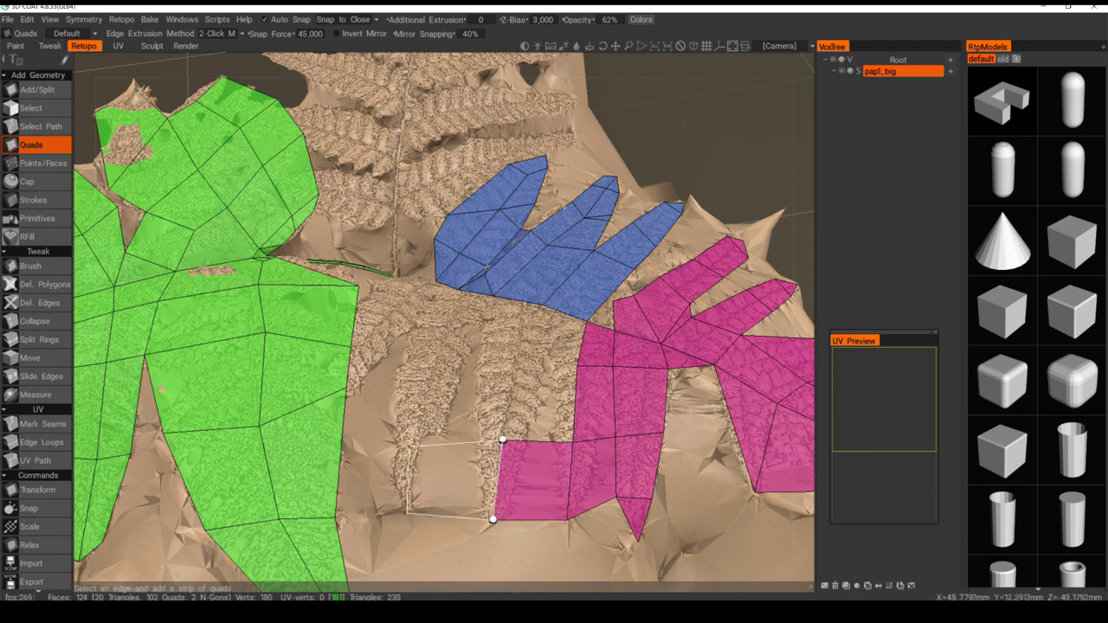
click(407, 481)
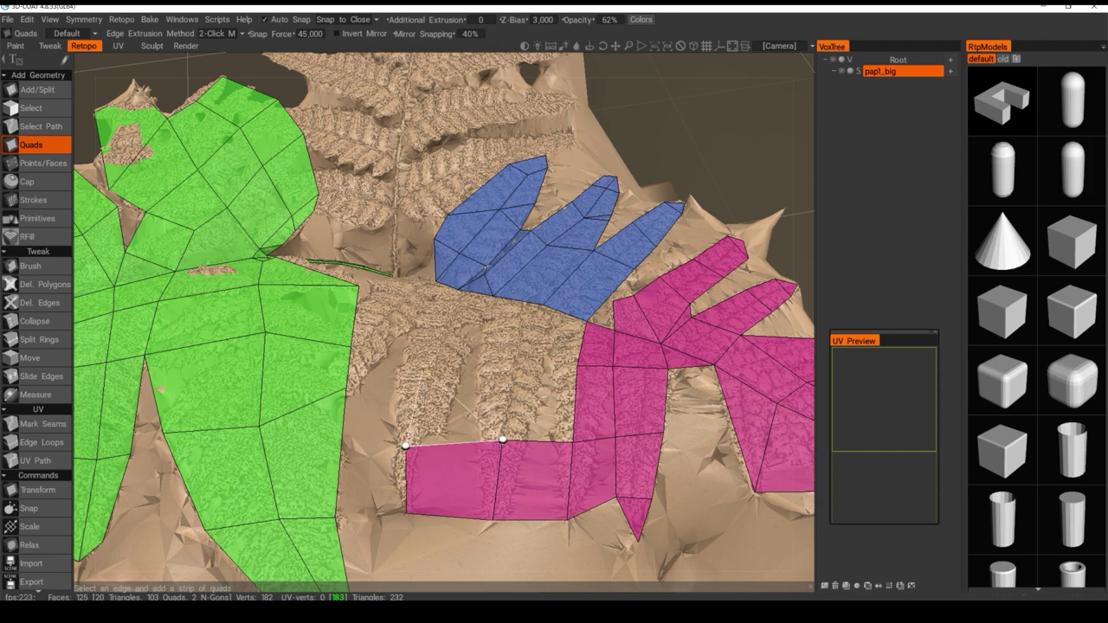
click(465, 371)
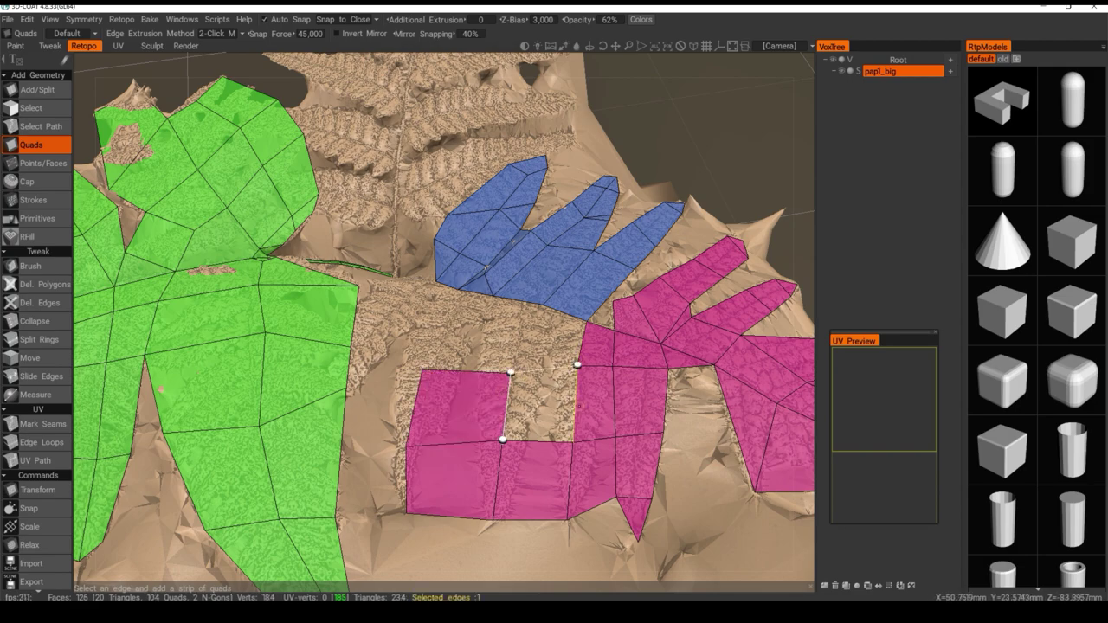
click(575, 419)
mouse_move(567, 470)
alt+mouse_down()
mouse_move(617, 341)
mouse_move(562, 458)
mouse_move(495, 332)
mouse_move(554, 495)
mouse_move(550, 485)
alt+mouse_up()
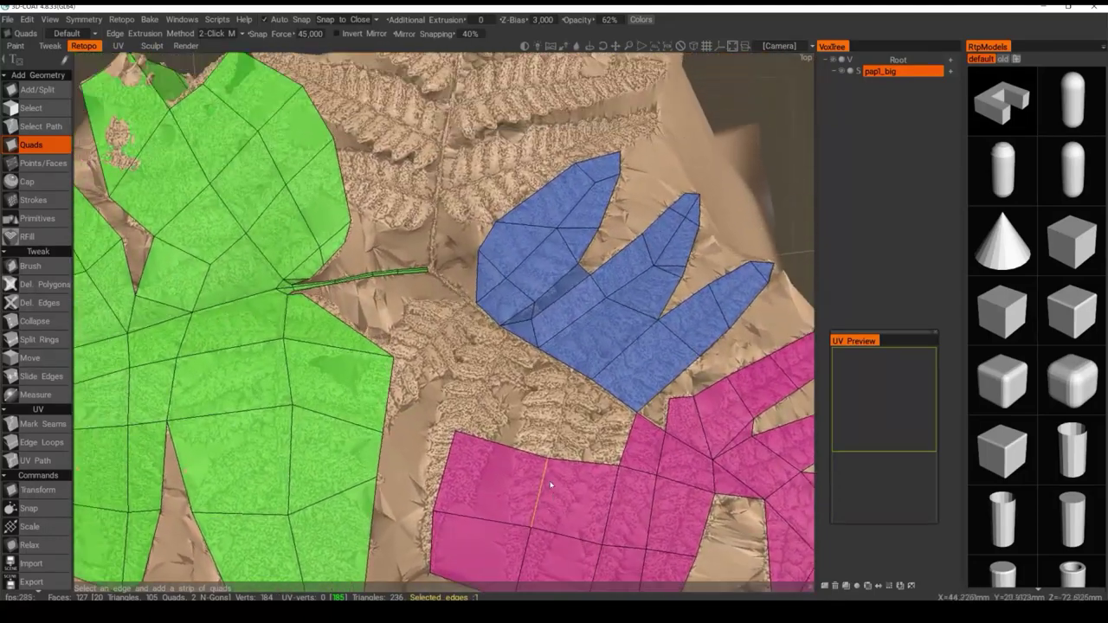
Bridge the gap between the blue and magenta meshes with two quads, and add a triangle toward the stem beside them
alt+middle_drag(551, 485, 556, 502)
click(590, 478)
click(597, 397)
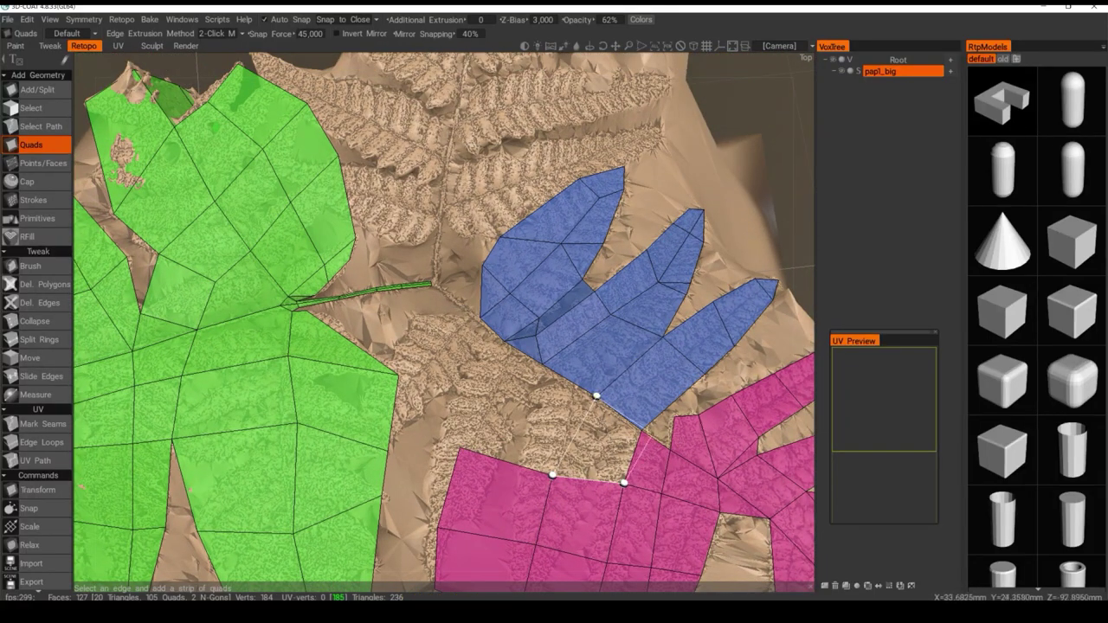
click(596, 396)
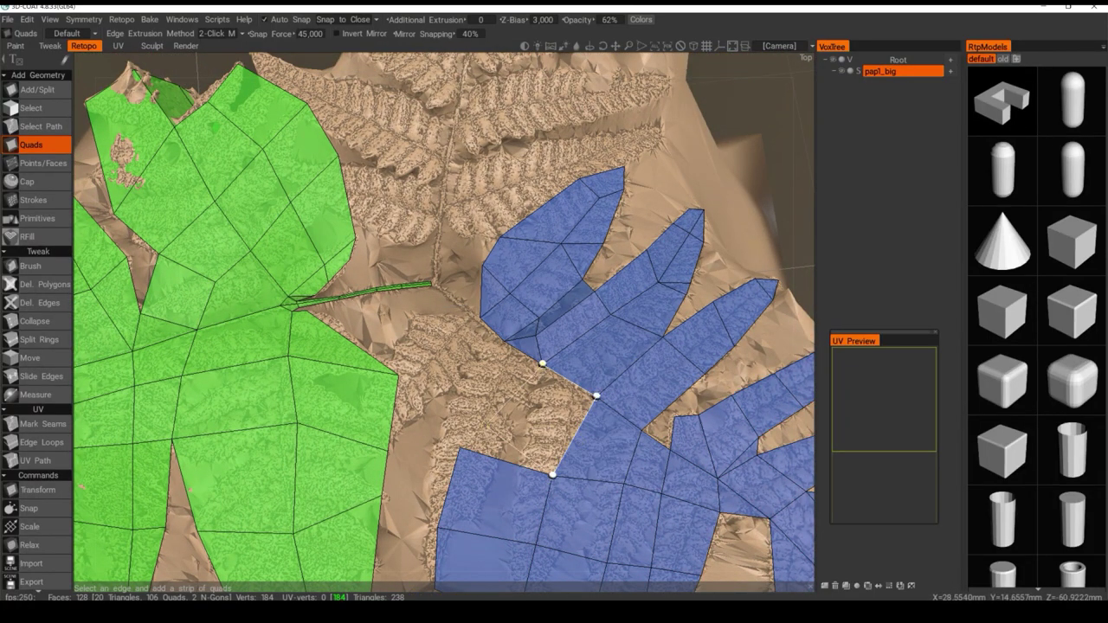
click(459, 446)
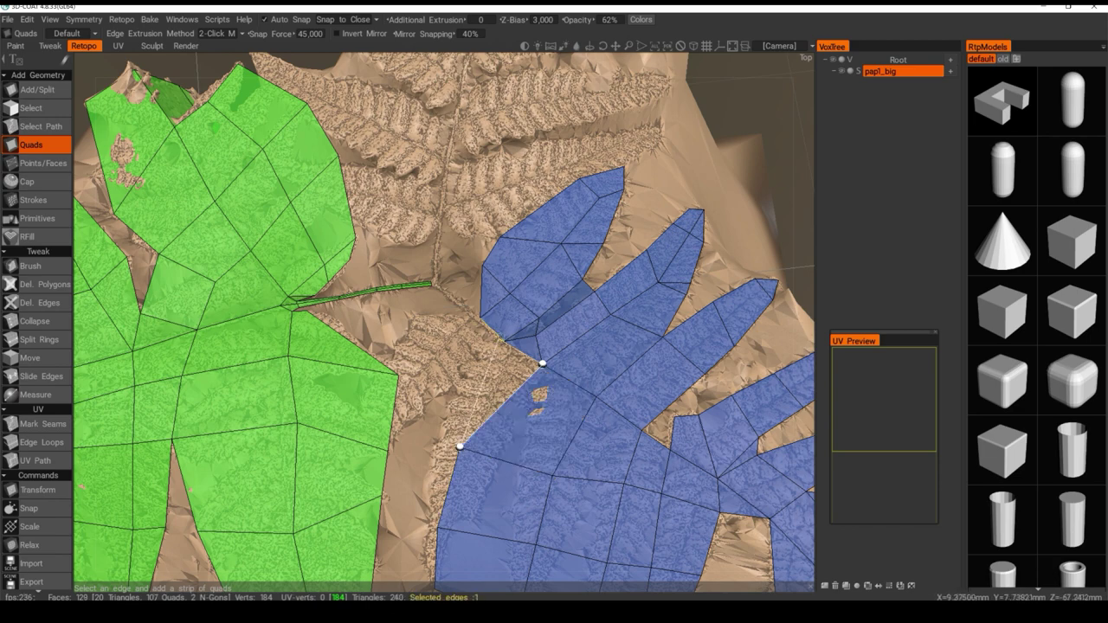
click(501, 339)
Extend the outer edge of the joined leaflet mesh to the fern's outline with two small triangles and two quads ending at the stem vertex
alt+drag(517, 411, 333, 418)
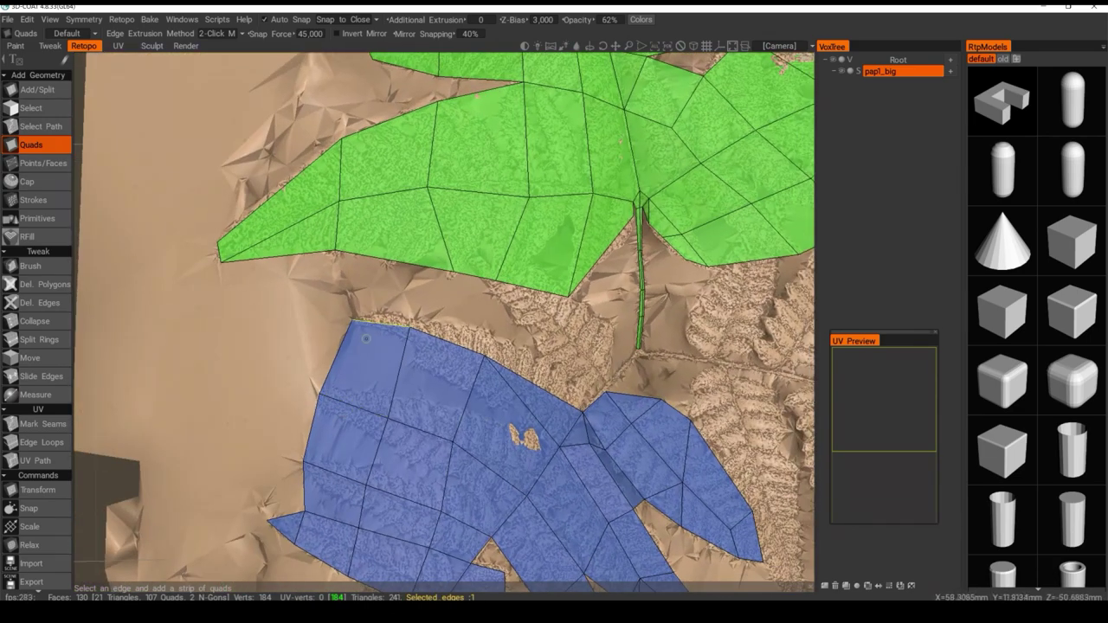
key(Escape)
click(384, 310)
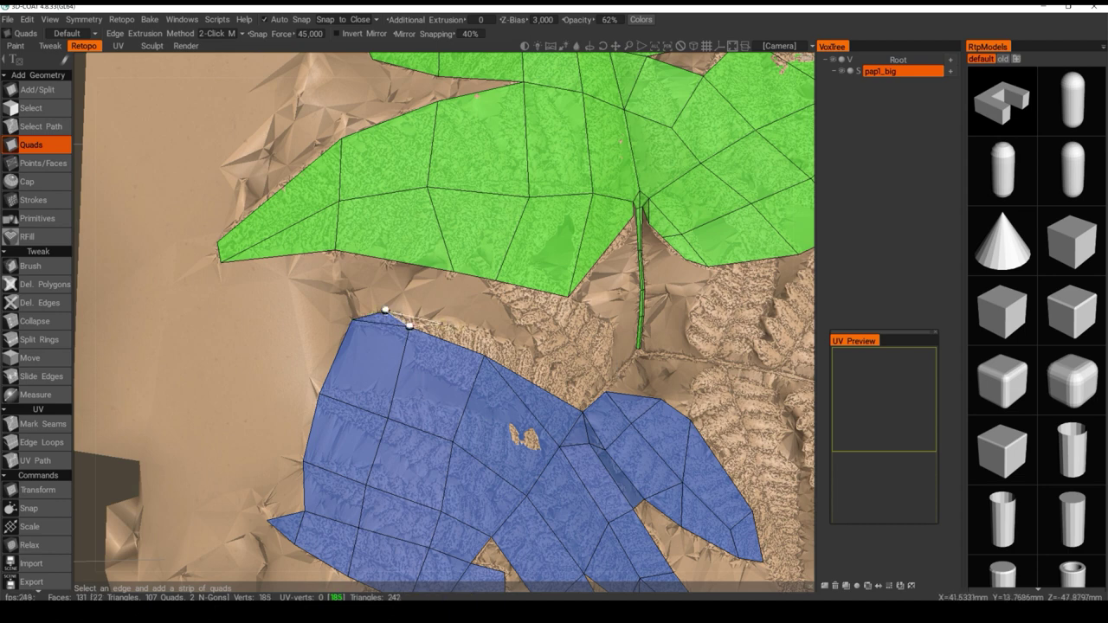
click(433, 326)
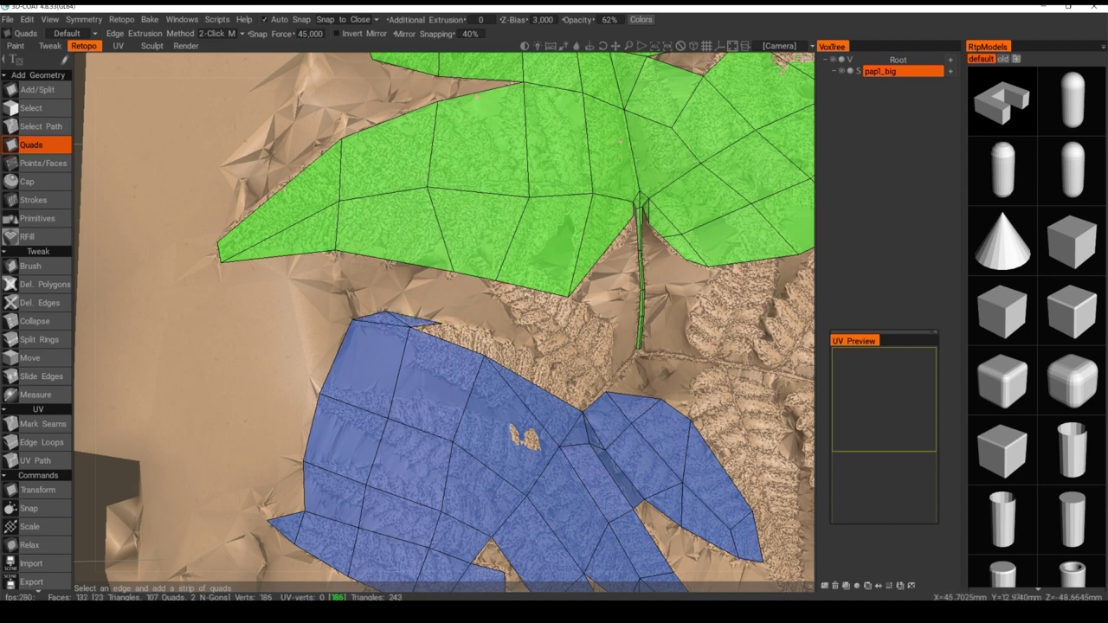
click(427, 325)
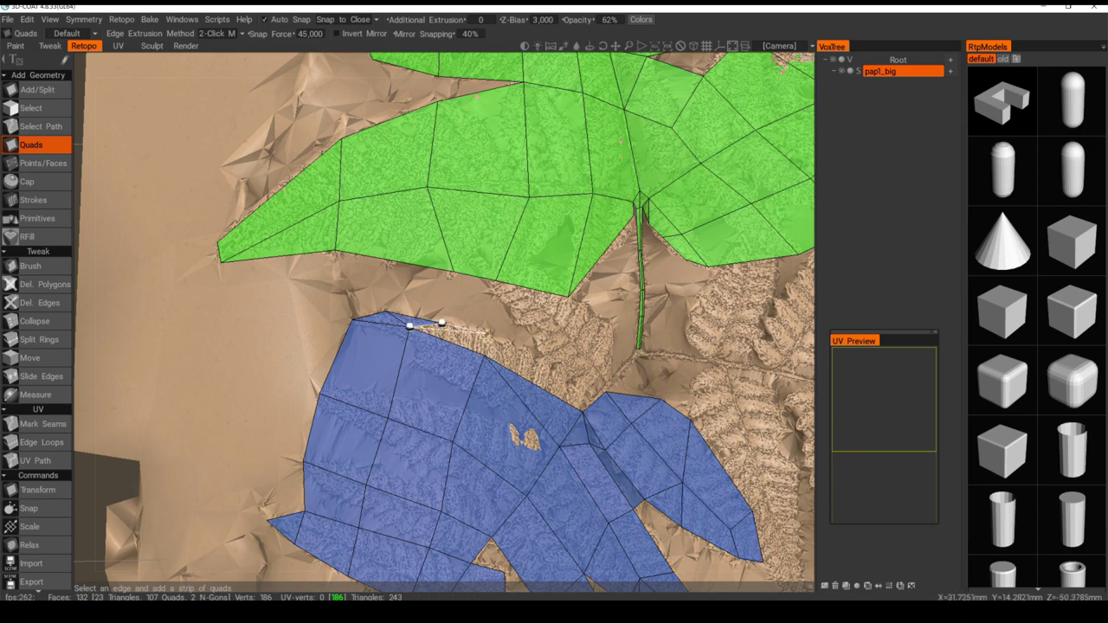
click(492, 333)
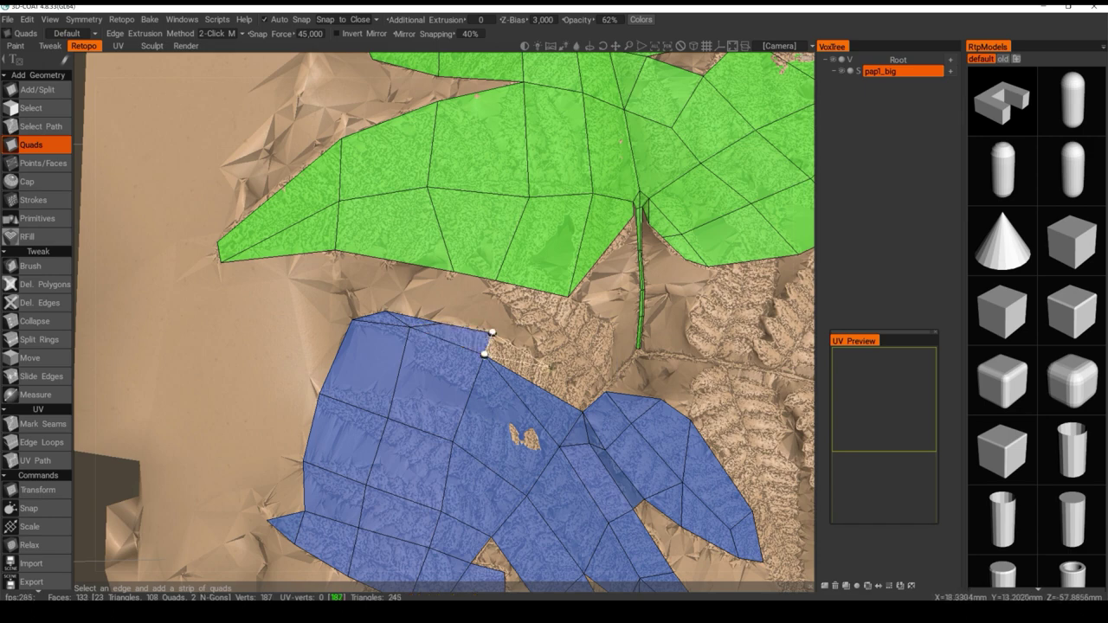
click(547, 359)
click(584, 412)
Cover the base and middle of the uncovered leaflet beside the stem with two quads extruded from the mesh edge at the stem
alt+drag(584, 412, 521, 370)
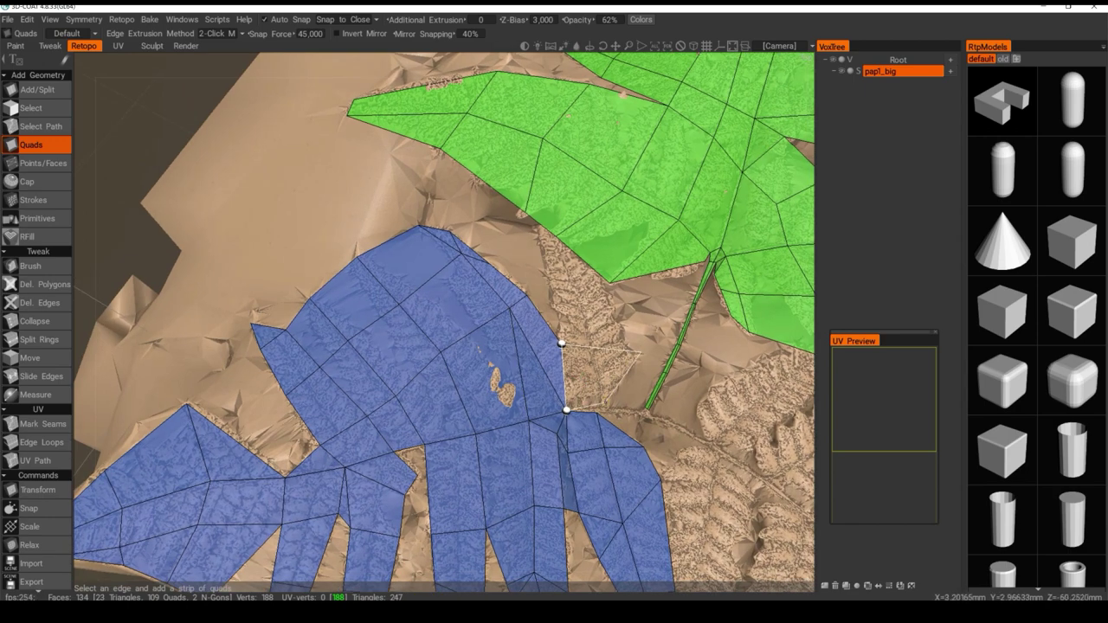
click(612, 404)
alt+drag(603, 348, 613, 300)
click(603, 345)
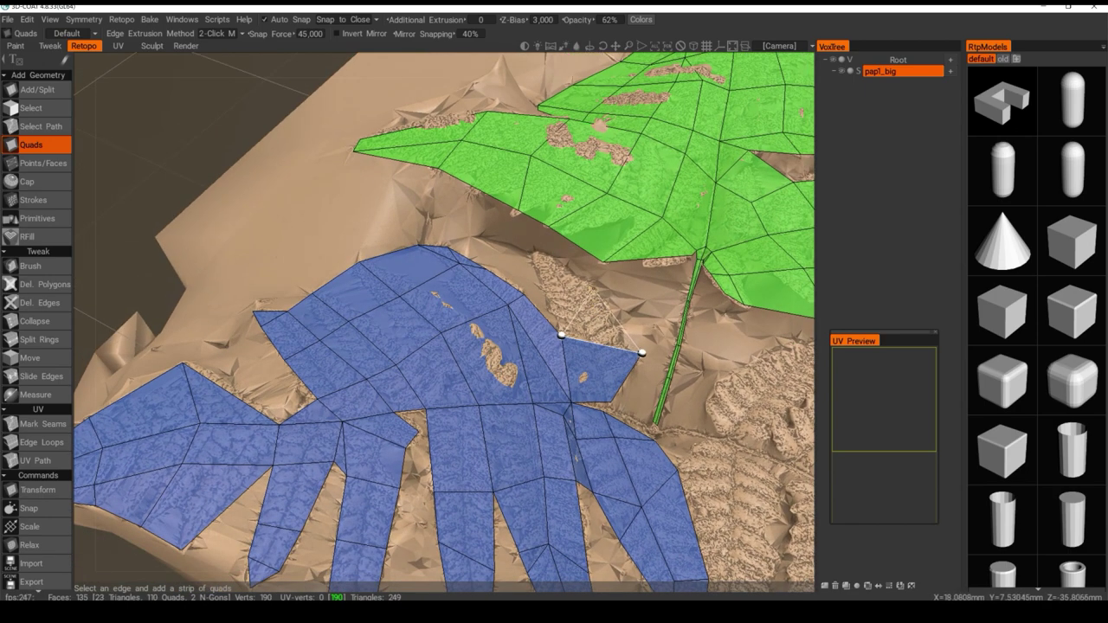
click(544, 287)
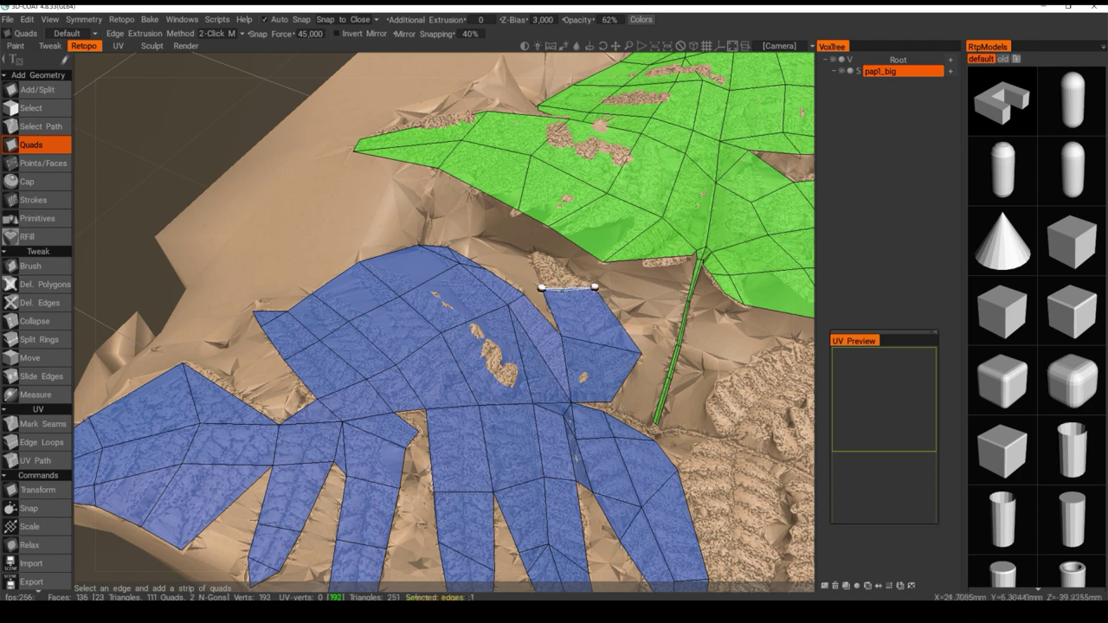
Continue that leaflet's strip with two more quads, tapering it to the leaflet's tip under the green frond
alt+drag(582, 270, 598, 285)
alt+middle_drag(598, 285, 616, 391)
click(594, 387)
alt+right_drag(545, 387, 611, 402)
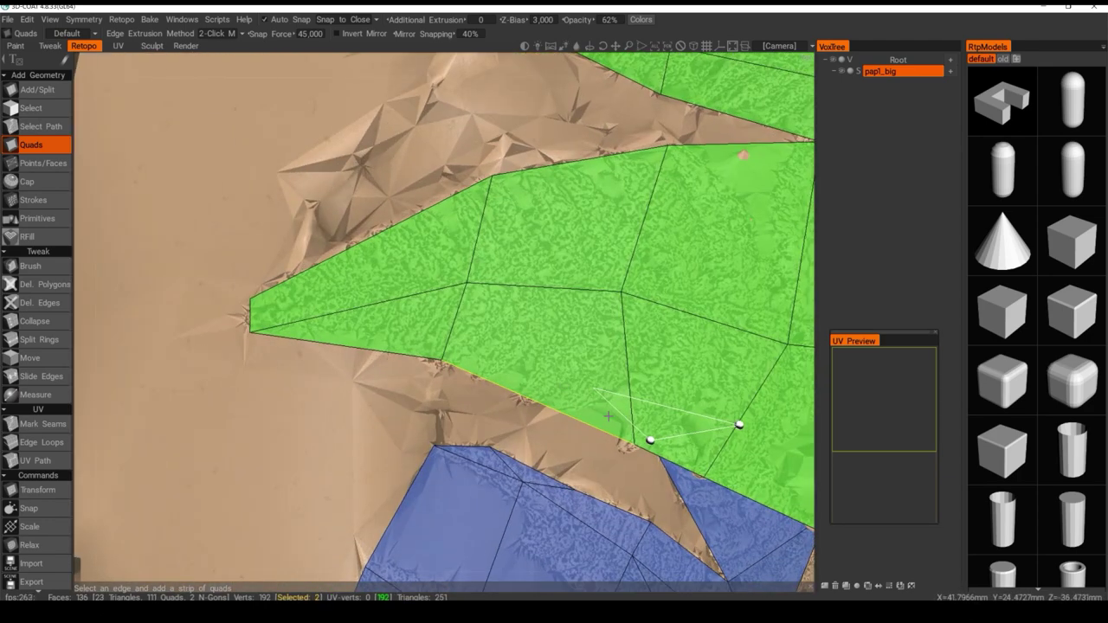
alt+drag(611, 403, 608, 341)
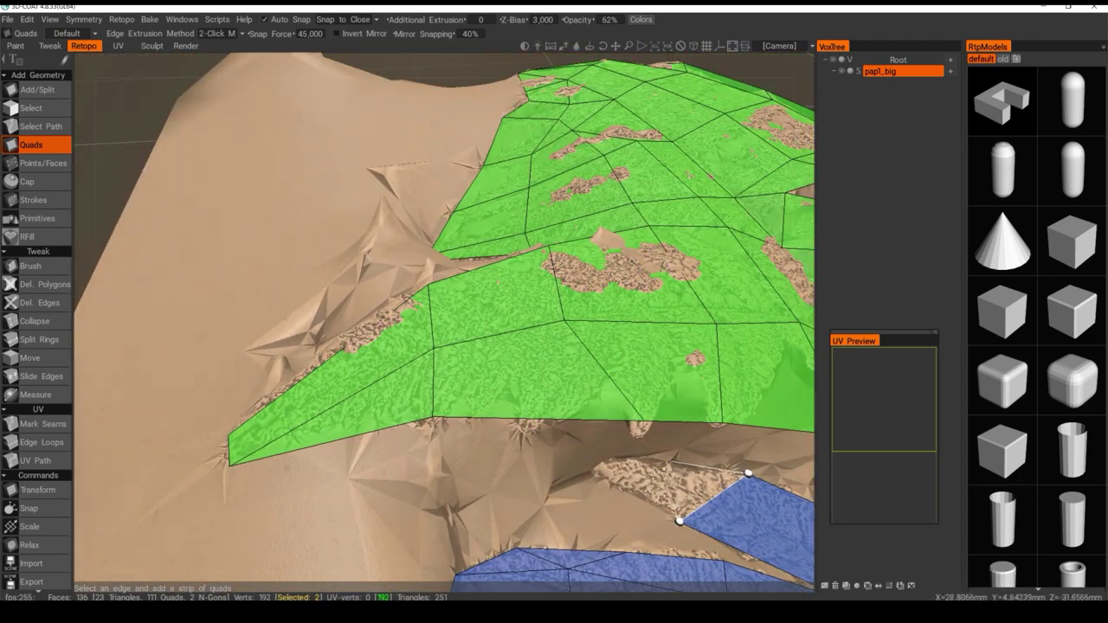
click(632, 494)
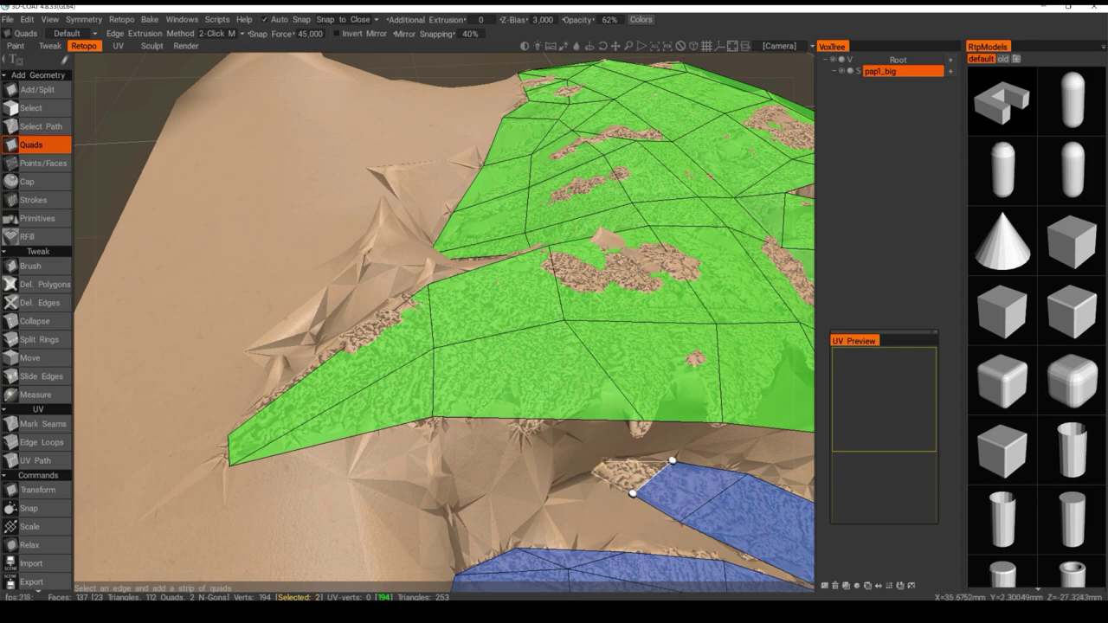
click(606, 463)
Fill the narrow wedge over the stem between the two lowest leaflets with two triangles
alt+middle_drag(679, 482, 407, 369)
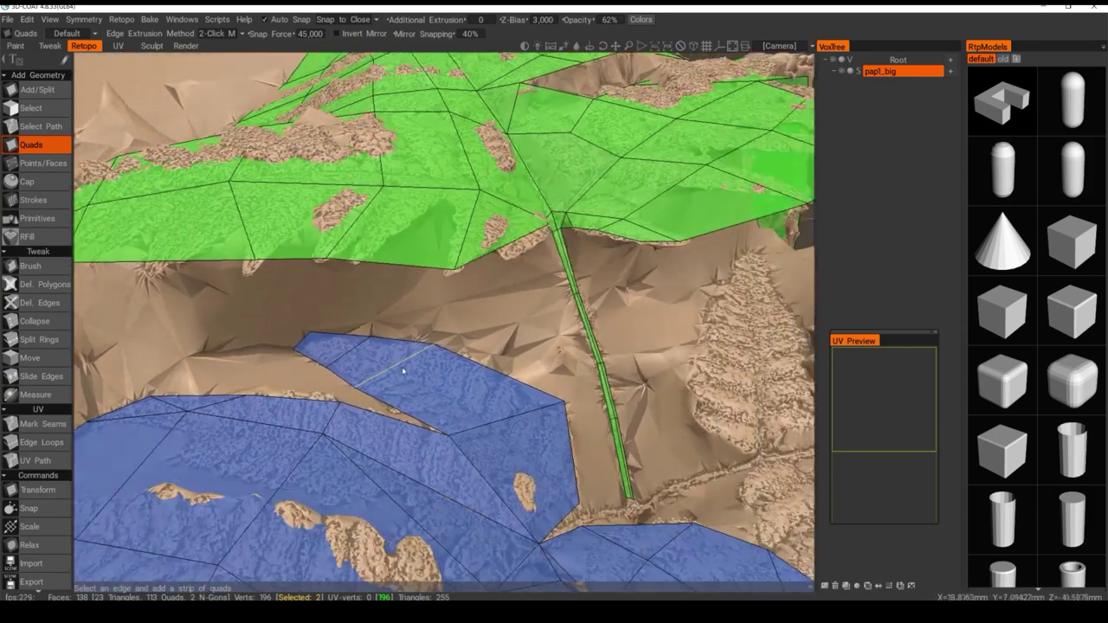
alt+drag(407, 369, 509, 451)
alt+right_drag(509, 451, 433, 451)
alt+drag(433, 451, 467, 508)
alt+right_drag(467, 508, 528, 346)
alt+drag(528, 346, 322, 331)
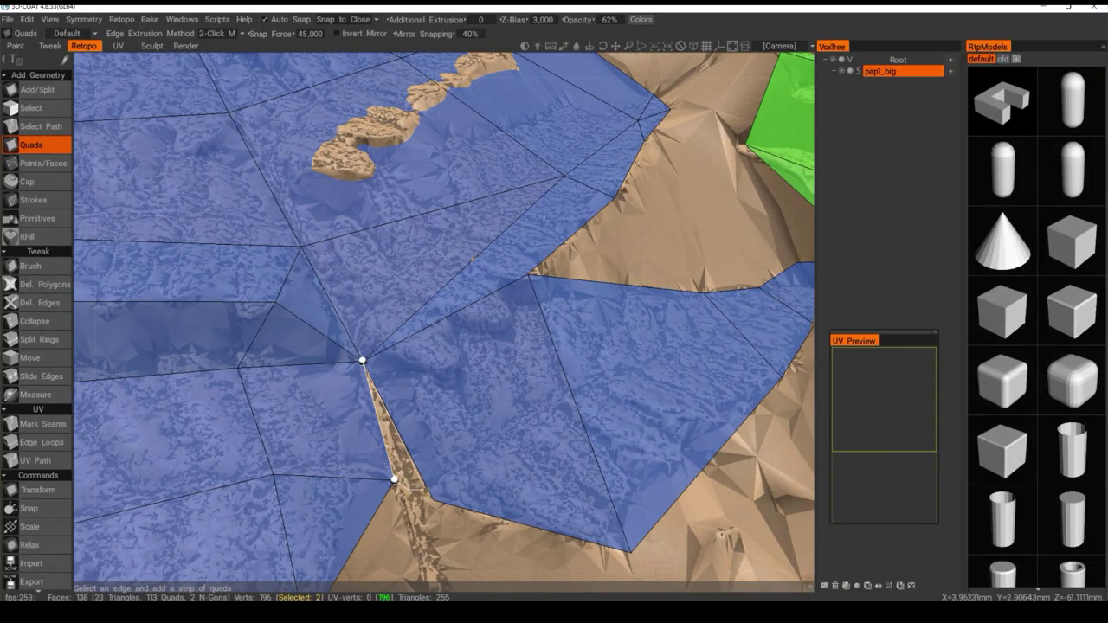
click(378, 419)
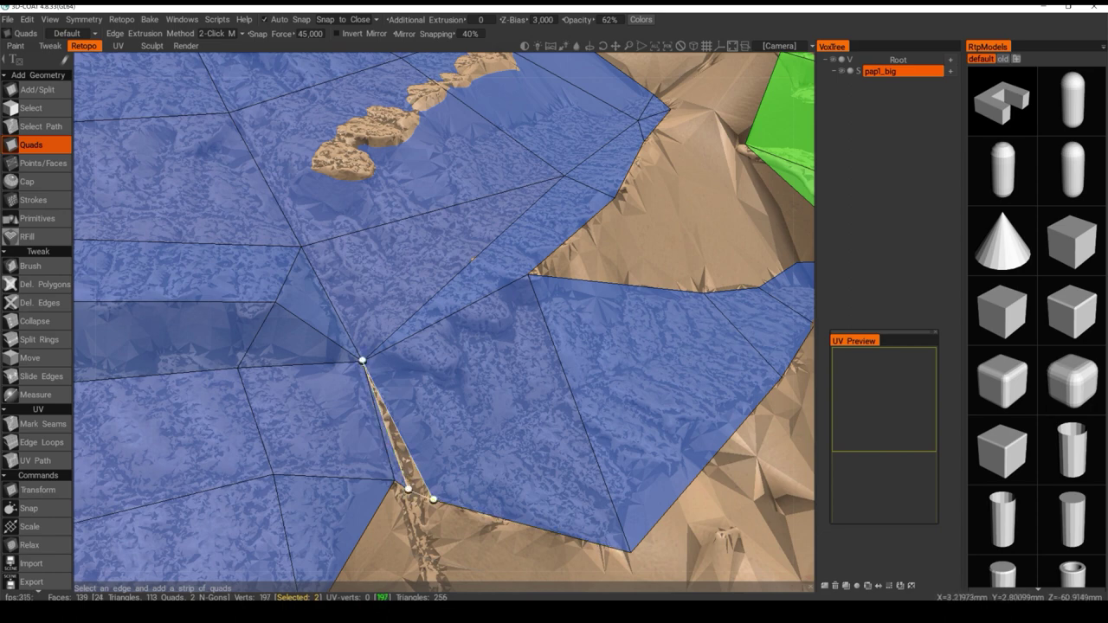
click(425, 499)
Extend a narrow strip of three quads along the bare stem from the wedge toward the end of the green stem mesh
alt+middle_drag(422, 530, 444, 381)
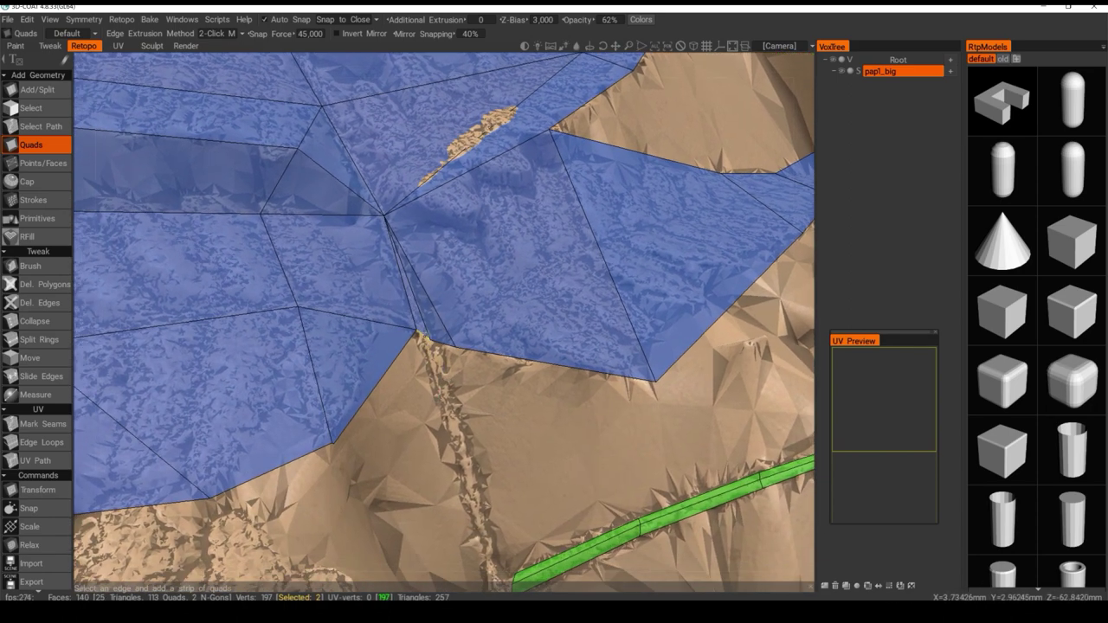
click(423, 335)
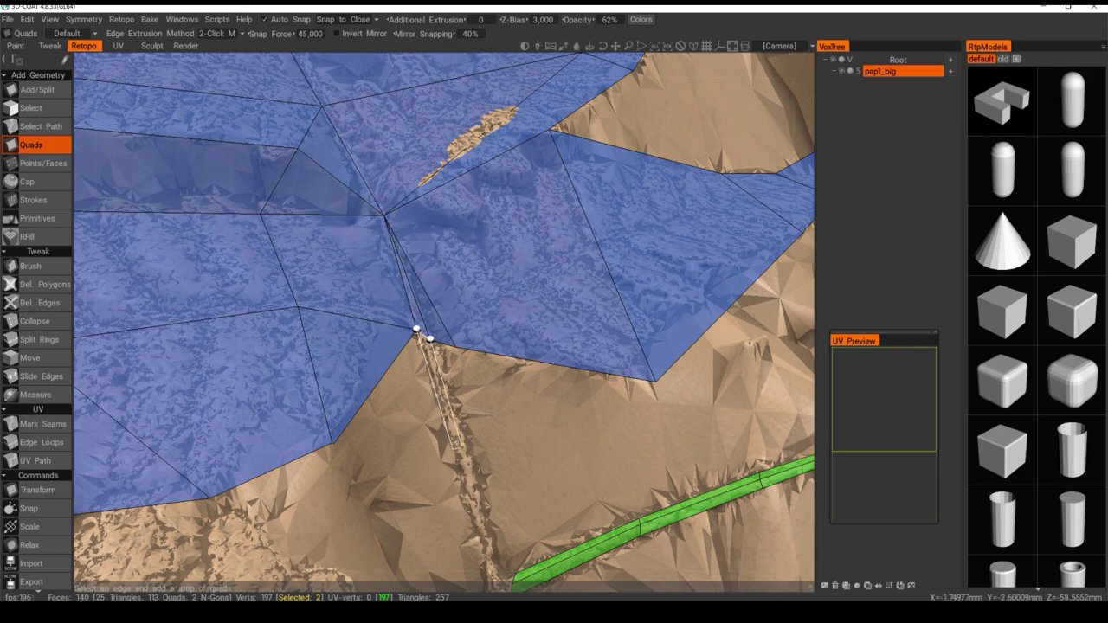
click(455, 447)
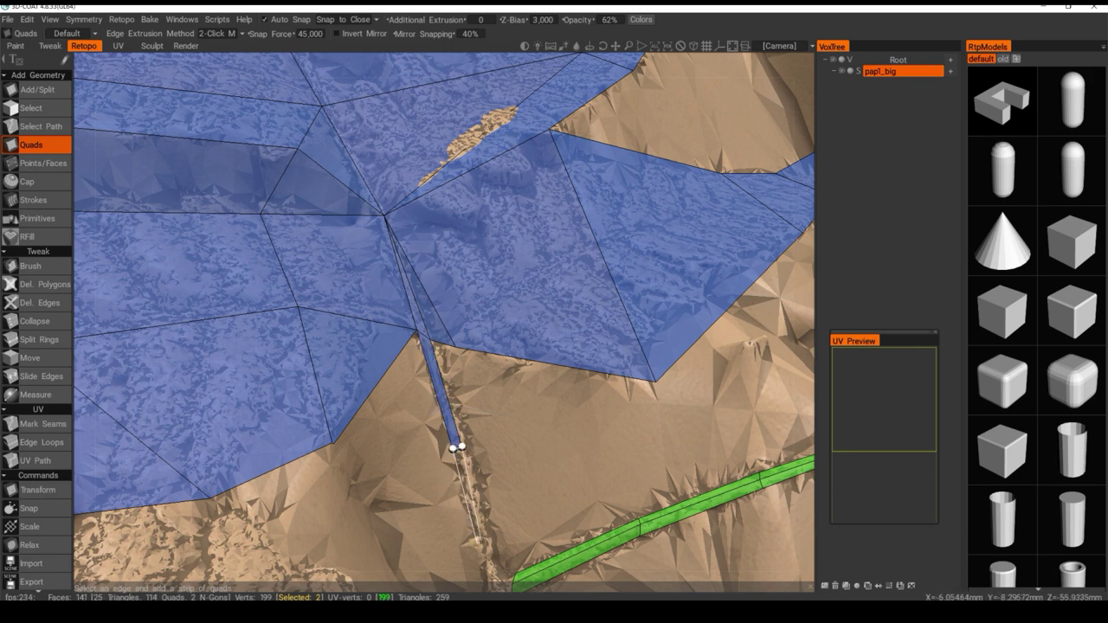
click(483, 541)
middle_drag(482, 541, 468, 391)
alt+drag(469, 393, 481, 407)
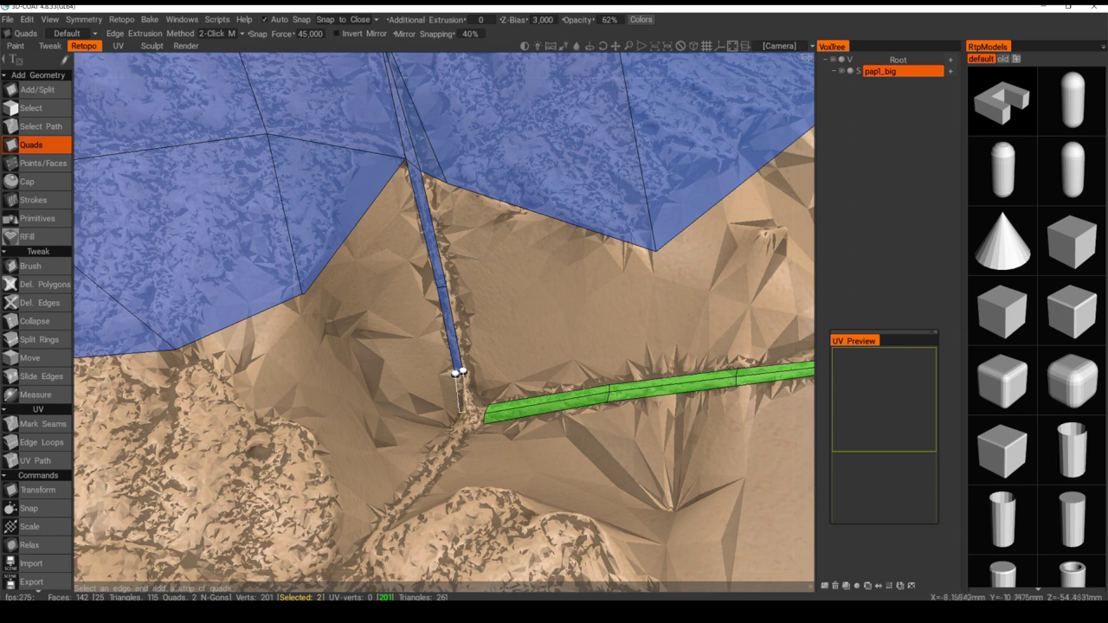
click(467, 410)
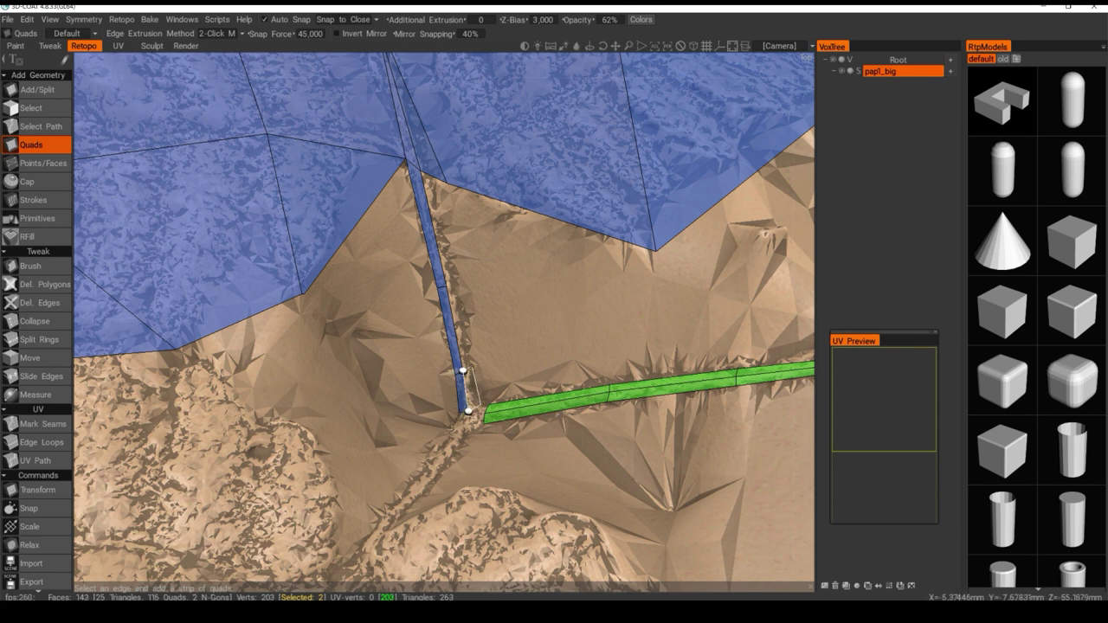
Widen the stem with a second row of three quads alongside the first, closing it at the lowest leaflet's corner
click(468, 411)
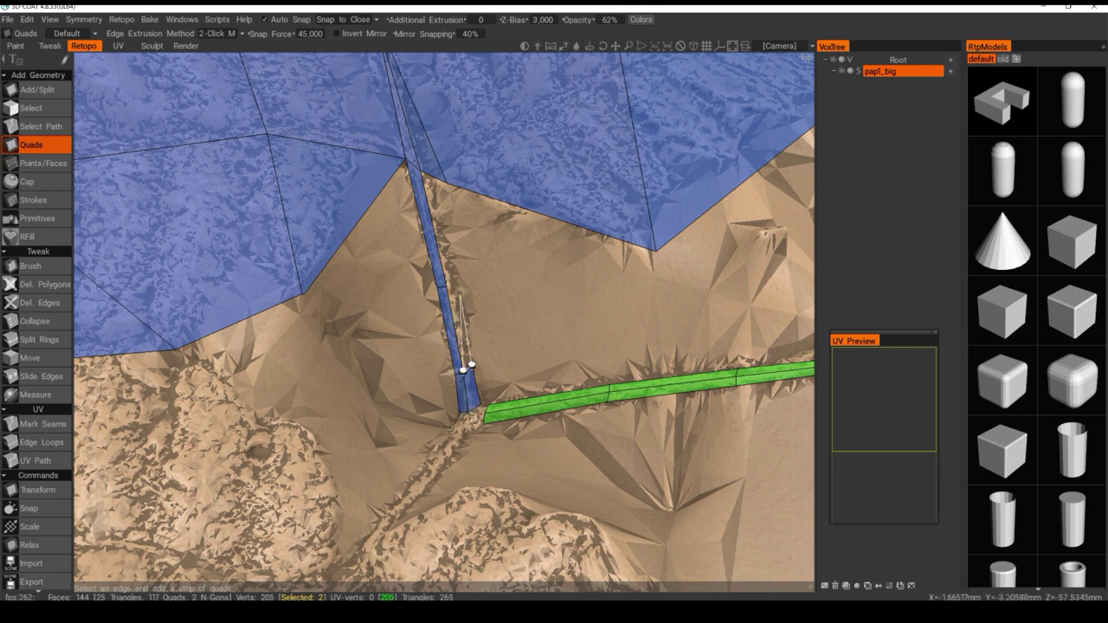
click(449, 283)
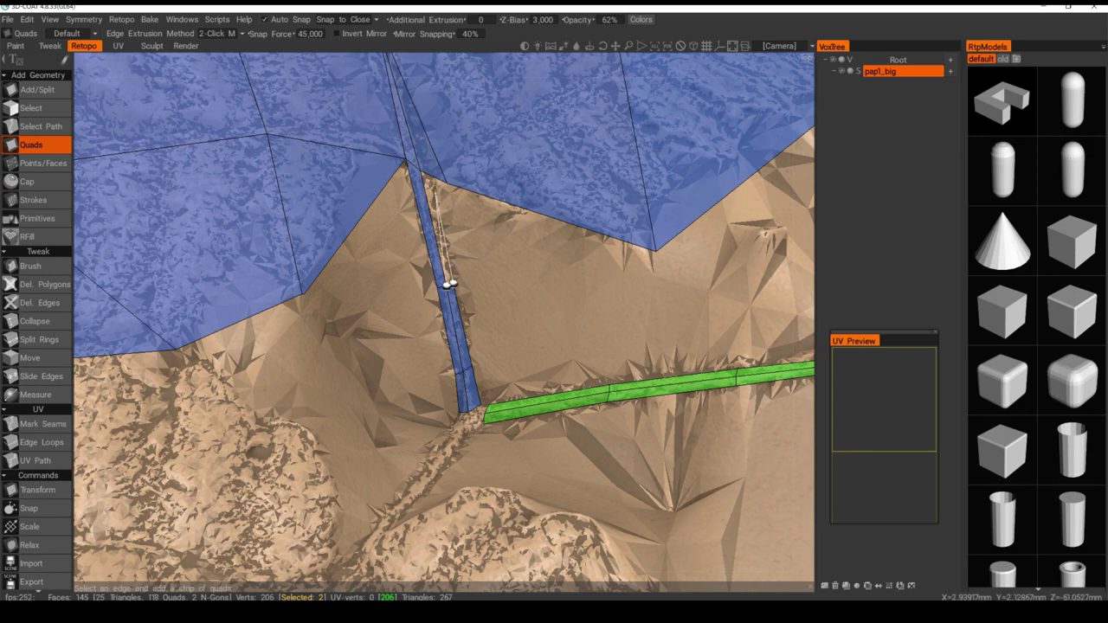
click(437, 180)
Move the leaflet corner vertex where the new stem strip joins slightly inward toward the stem
alt+middle_drag(435, 216, 462, 430)
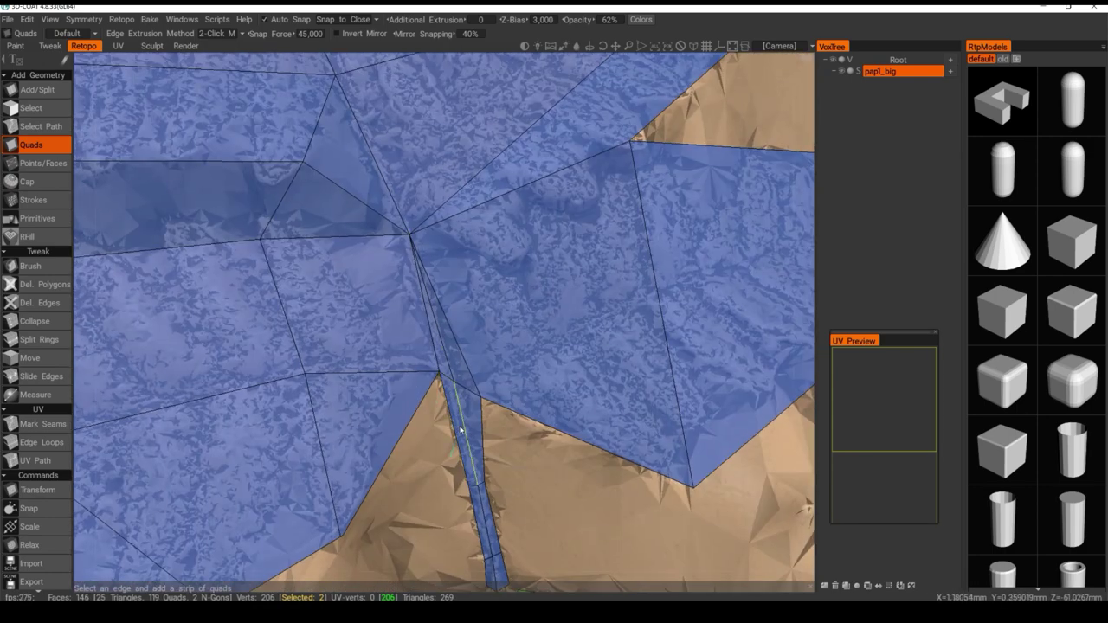
alt+drag(463, 430, 448, 392)
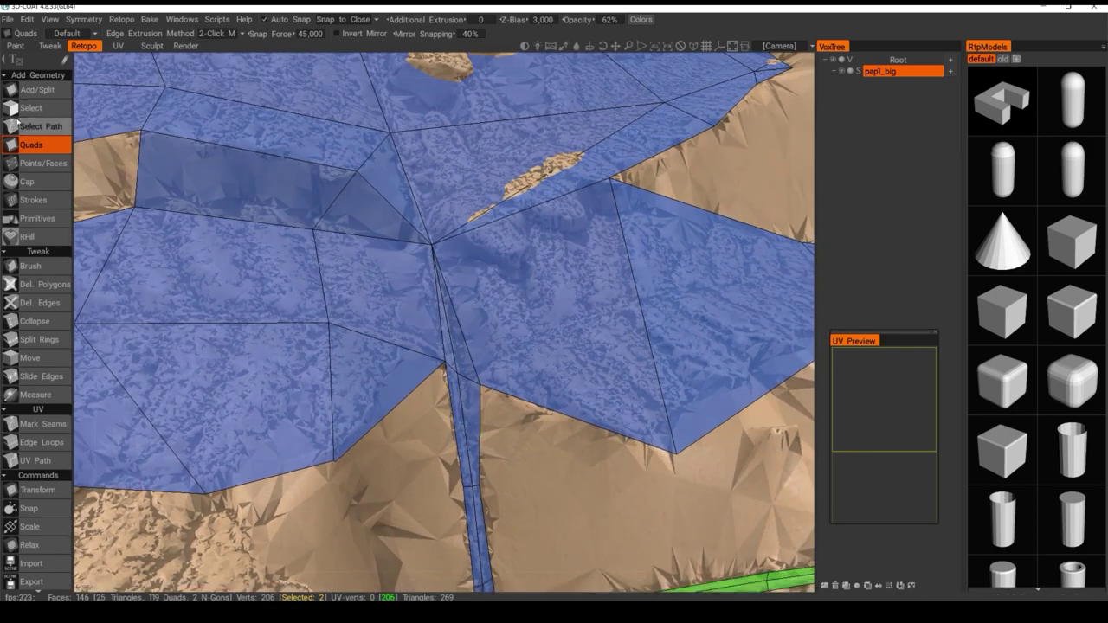
click(30, 358)
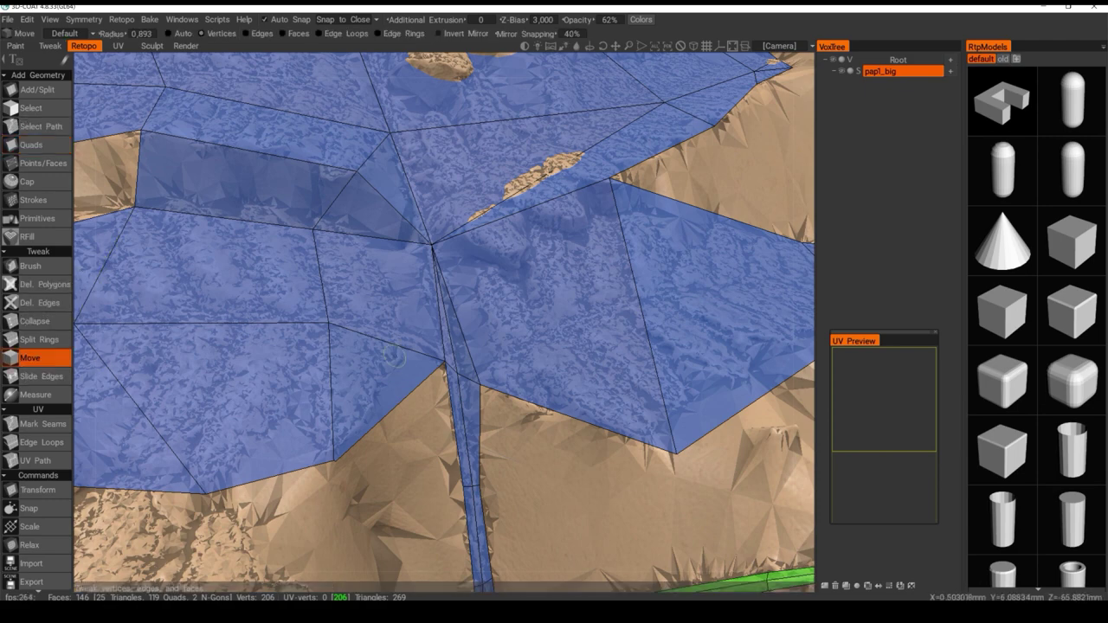
drag(472, 375, 470, 378)
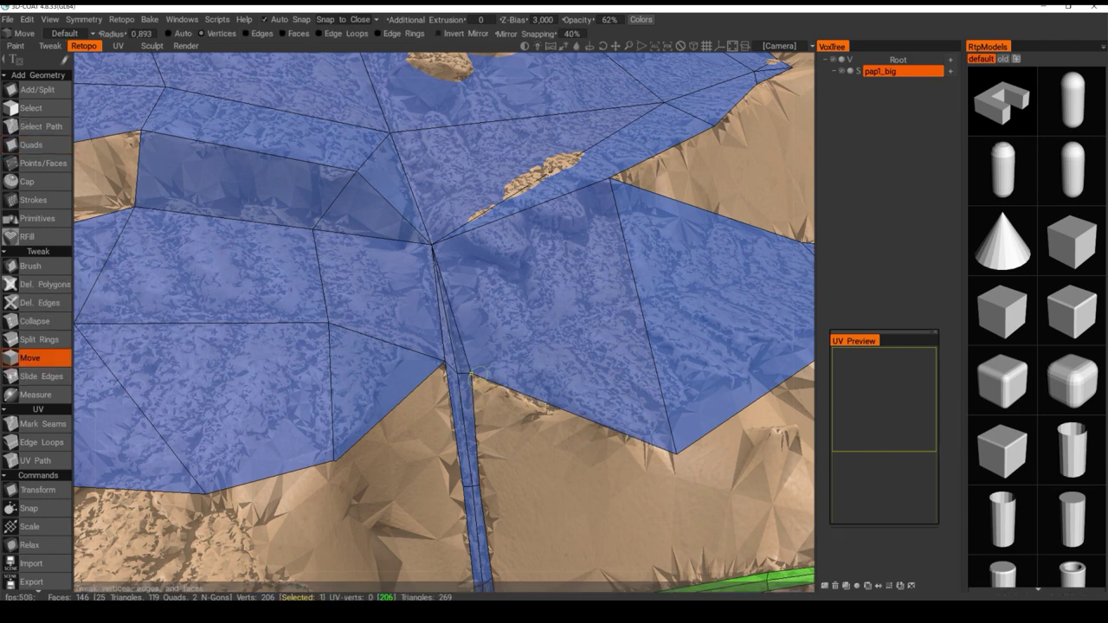
Split the leaflet bases beside the stem with a continuous edge line from the wedge's corner vertex to the open border at the small gap
alt+drag(544, 423, 567, 341)
scroll(567, 341, up, 5)
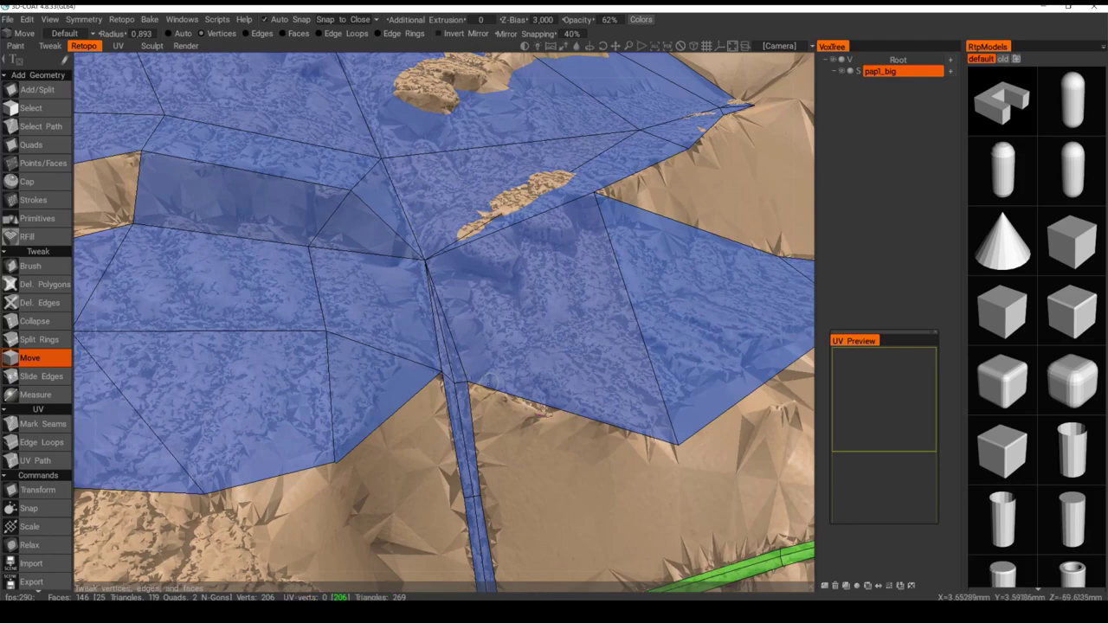
scroll(511, 381, down, 8)
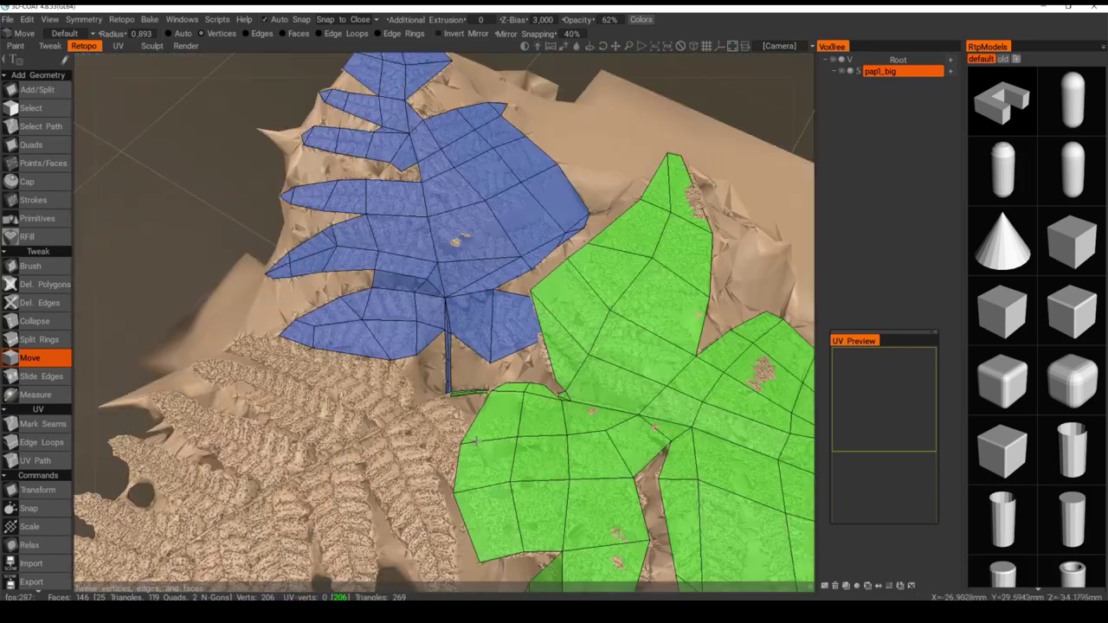
alt+drag(477, 441, 619, 467)
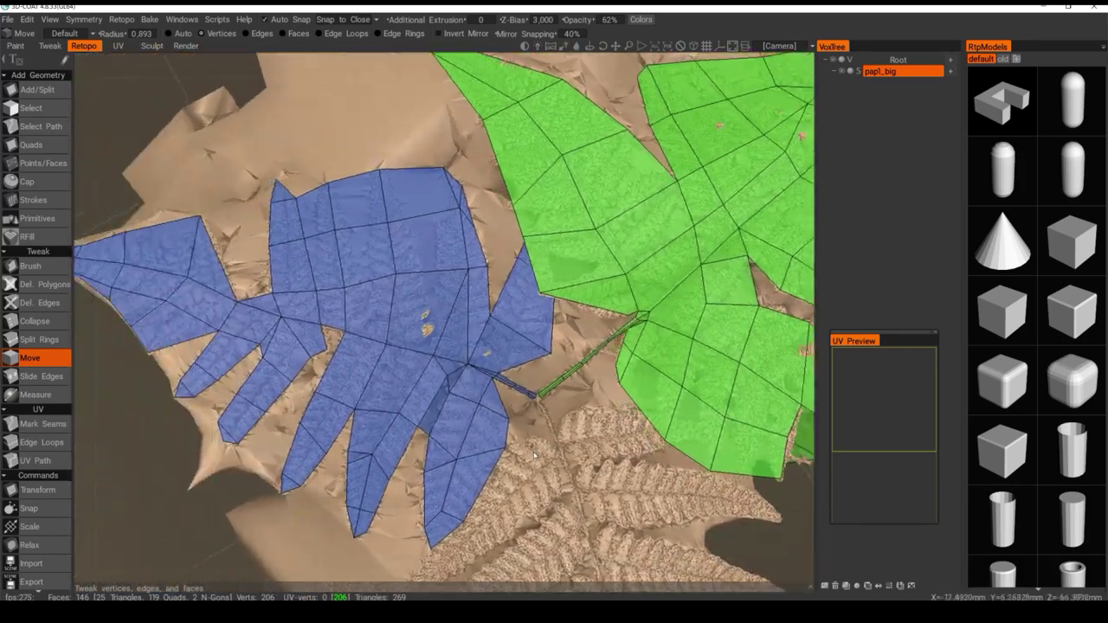
alt+middle_drag(390, 429, 546, 466)
scroll(490, 409, up, 6)
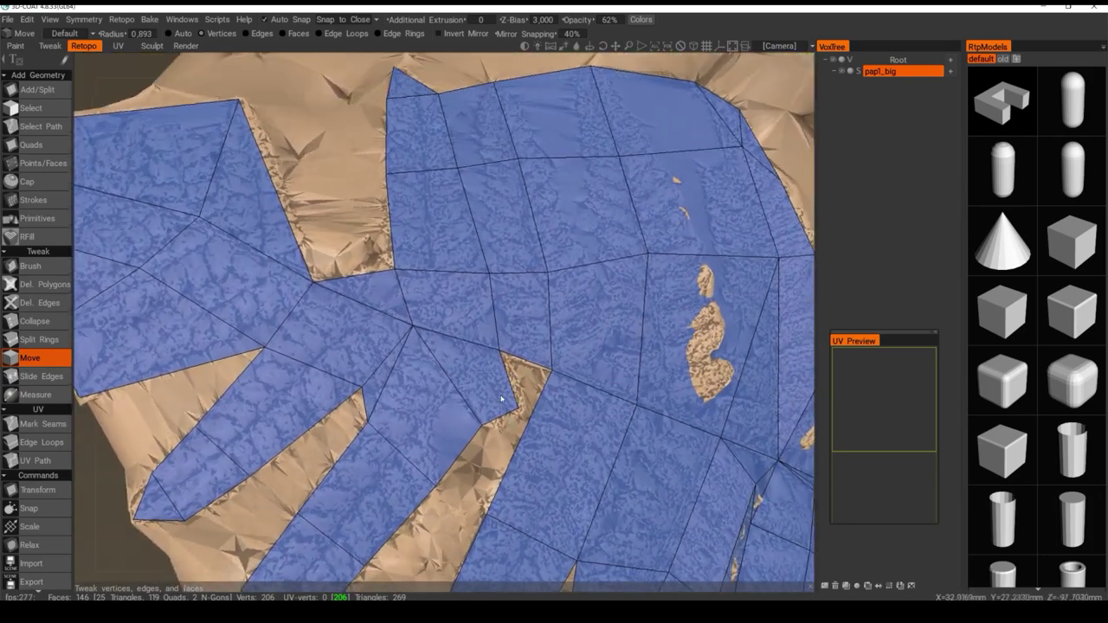
alt+drag(502, 398, 408, 365)
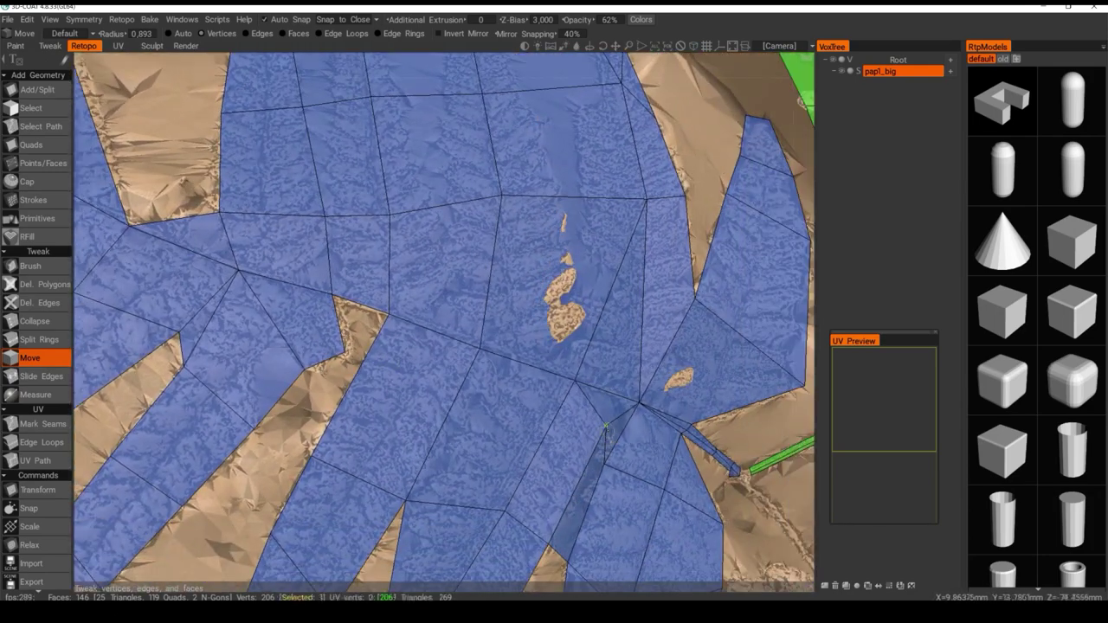
click(34, 89)
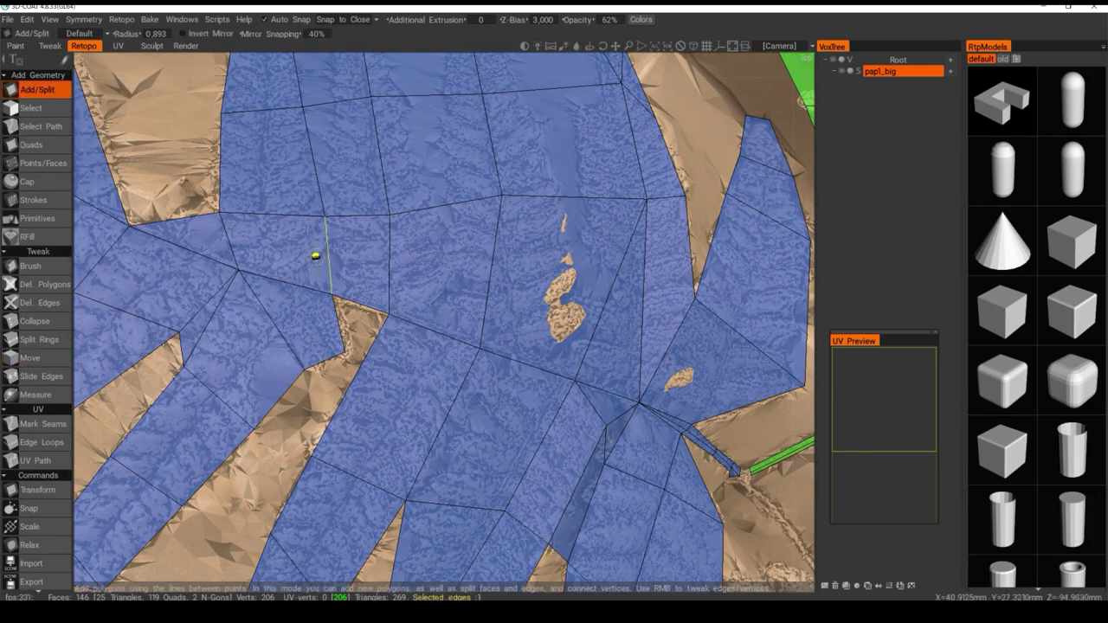
click(605, 422)
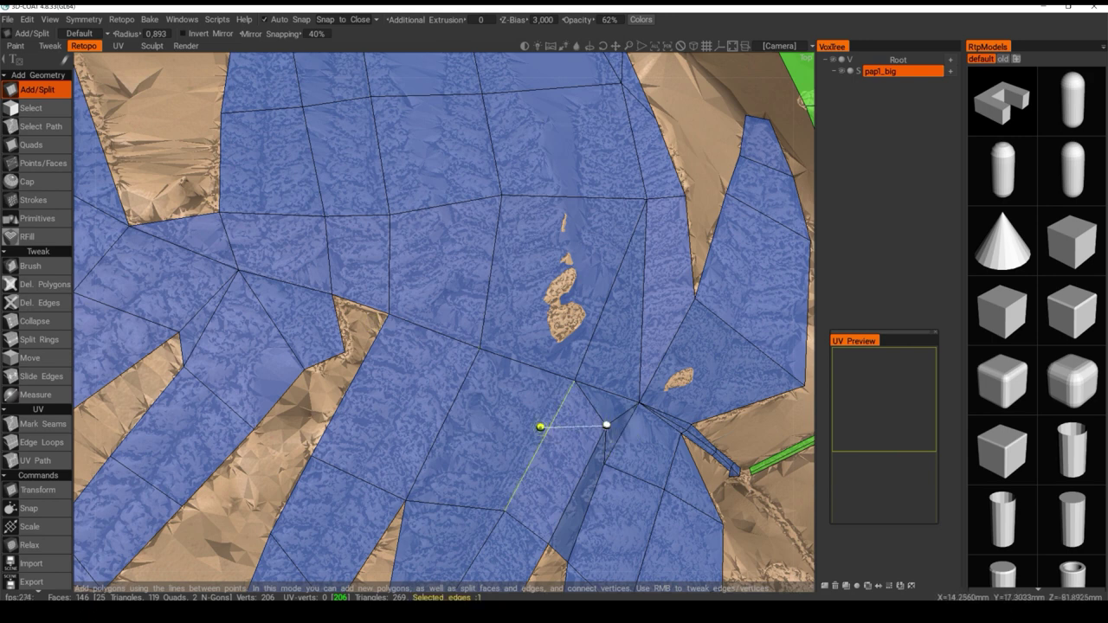
click(551, 433)
click(451, 408)
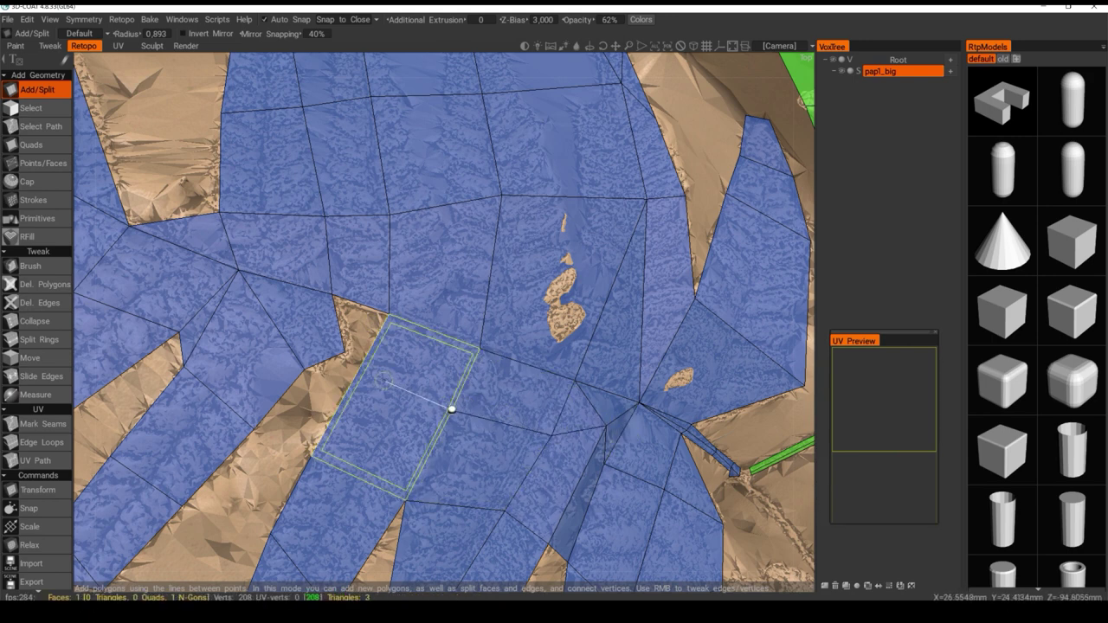
click(364, 375)
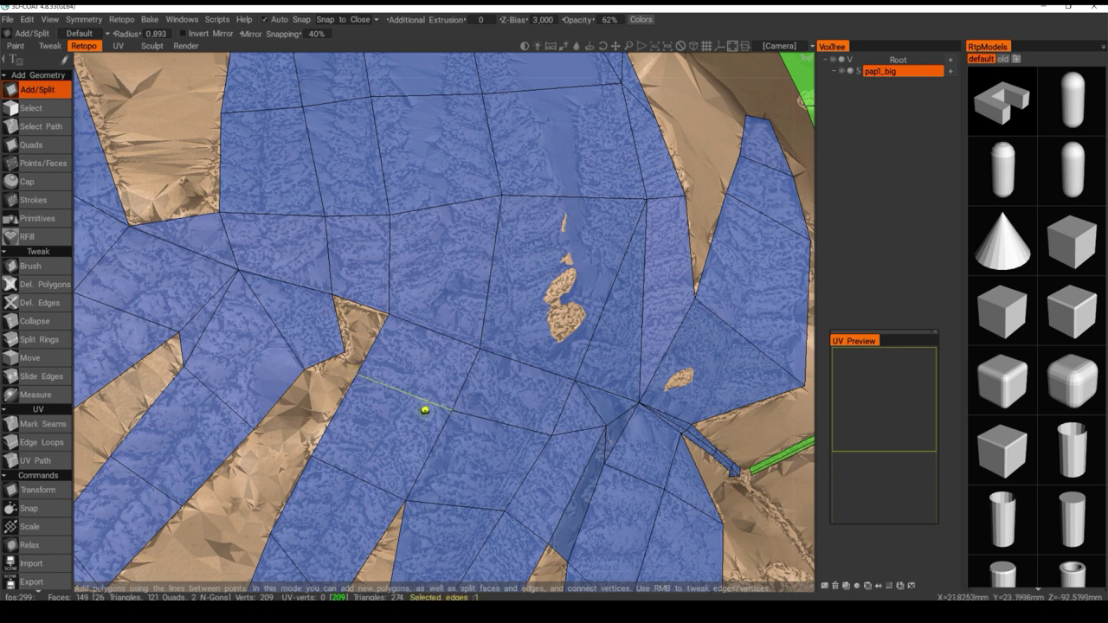
Fill the small gap between the neighbouring leaflets with a quad and delete the diagonal edge between the two triangles beside the stem wedge
click(31, 144)
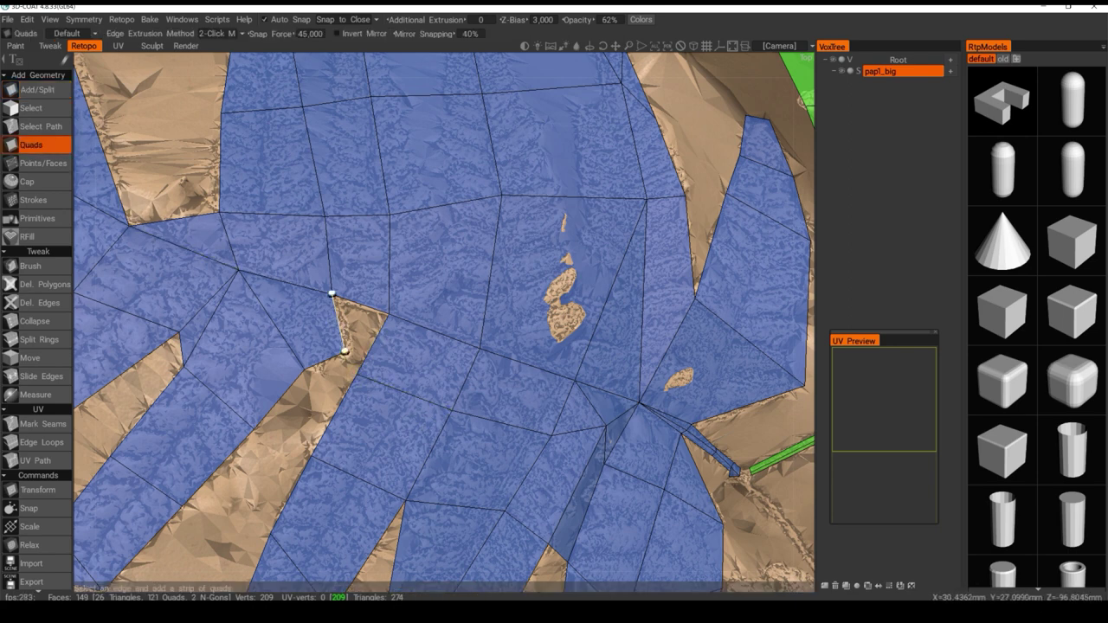
click(339, 325)
click(386, 322)
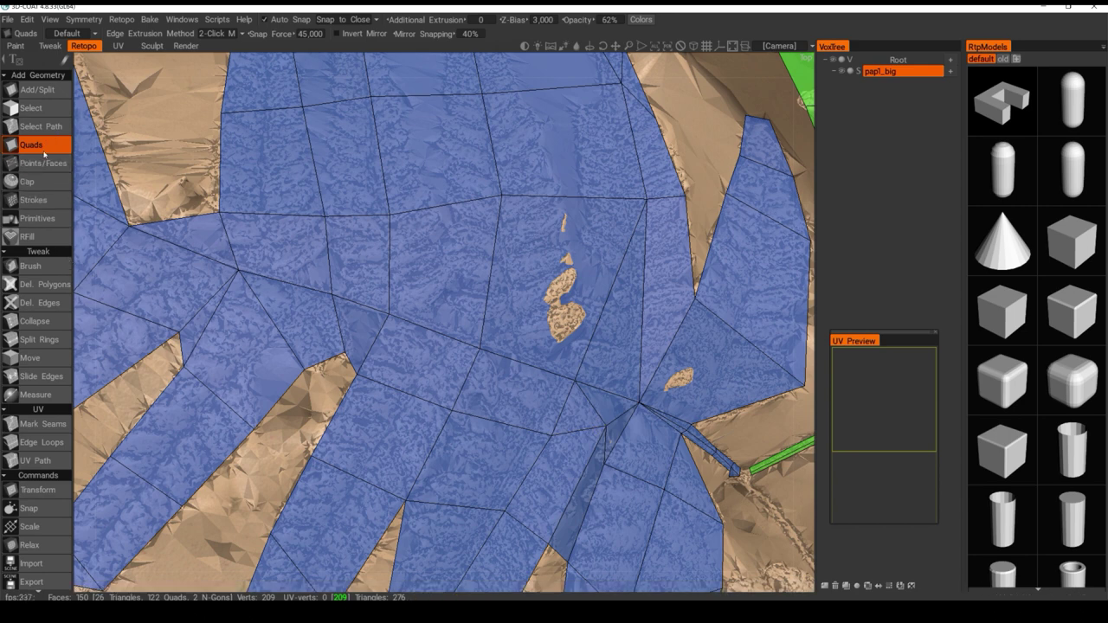
click(48, 303)
click(582, 396)
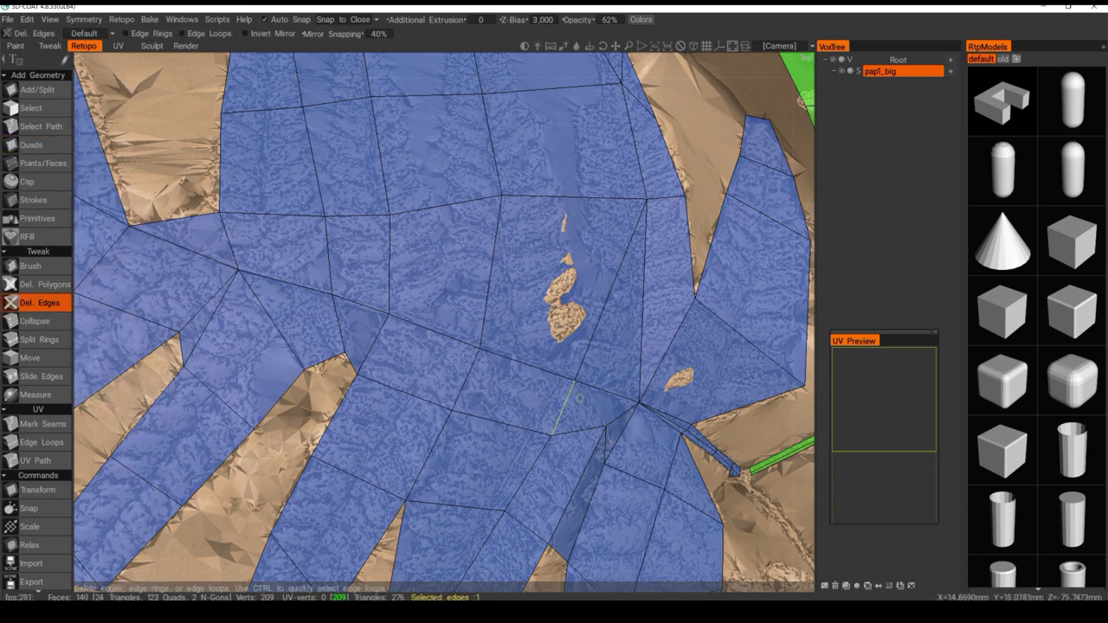
Extend the lowest leaflet's upper corner into the broad leaflet area with a cut across its first two rows of faces
alt+drag(620, 436, 521, 402)
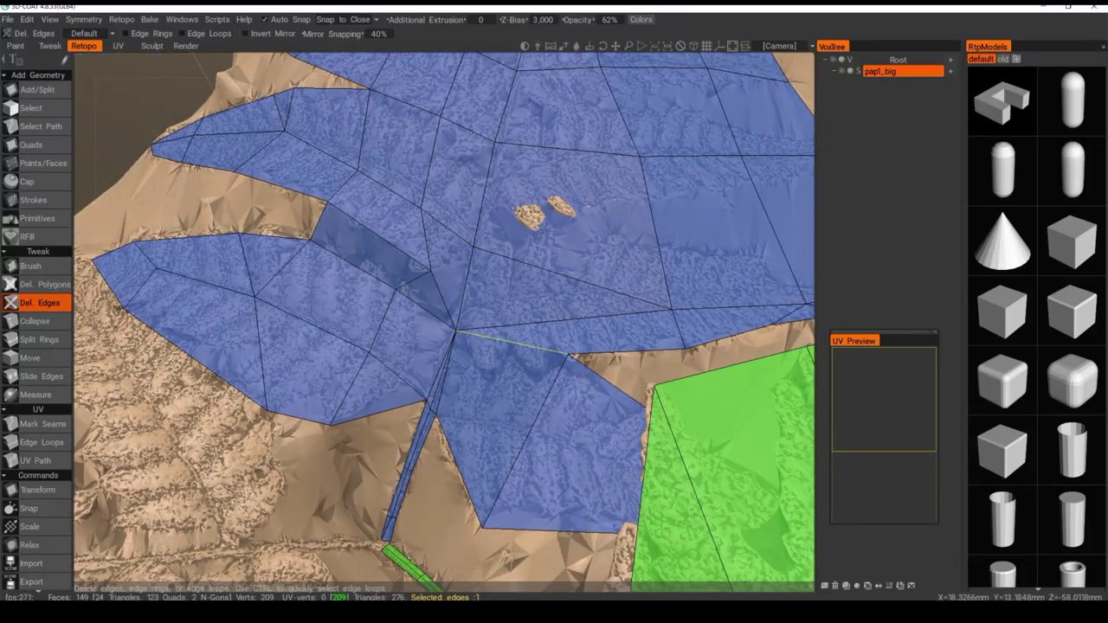
mouse_move(556, 355)
alt+mouse_down()
mouse_move(565, 306)
mouse_move(575, 347)
mouse_move(569, 305)
mouse_move(564, 373)
alt+mouse_up()
click(38, 90)
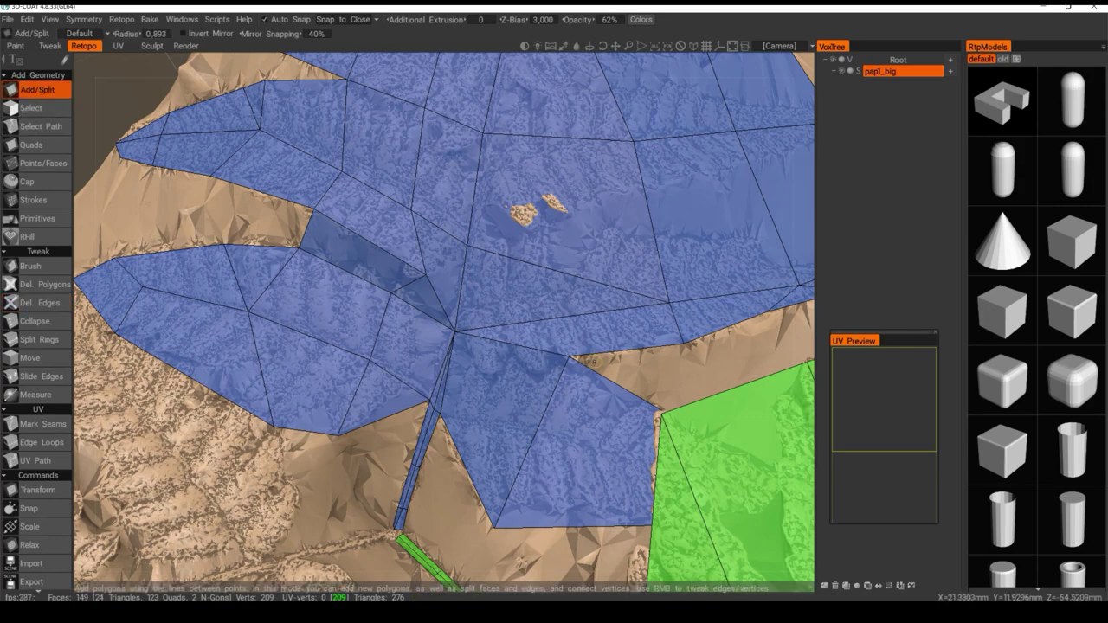
click(560, 315)
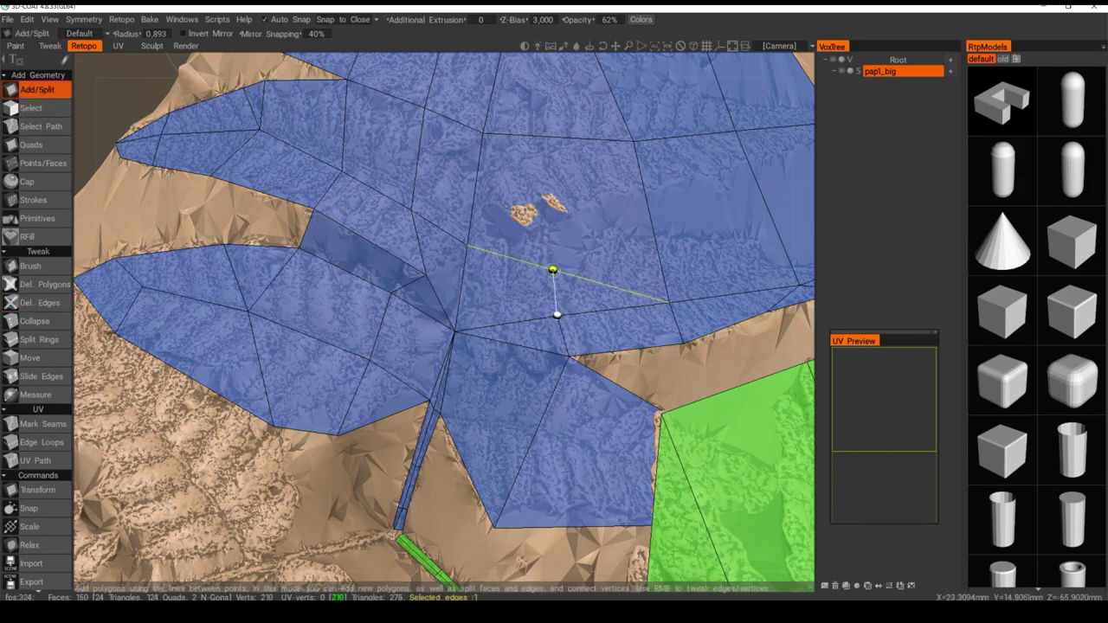
click(554, 268)
alt+middle_drag(560, 224, 560, 339)
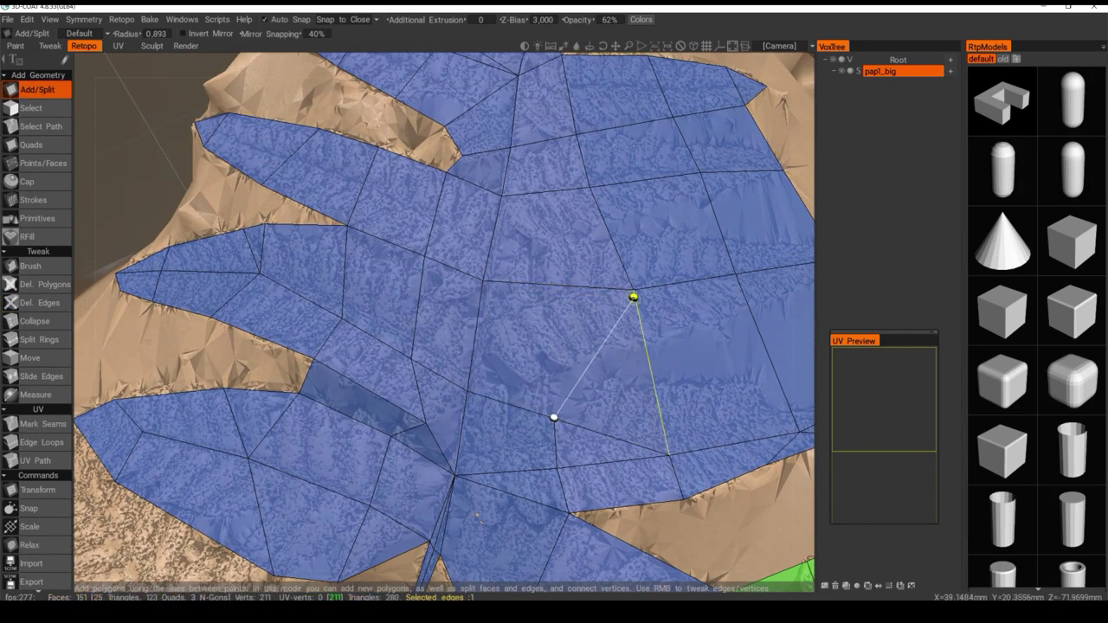
key(Escape)
Cut a new edge line from the stem vertex above the lowest faces across the broad leaflet area toward its outer border
alt+drag(603, 326, 609, 291)
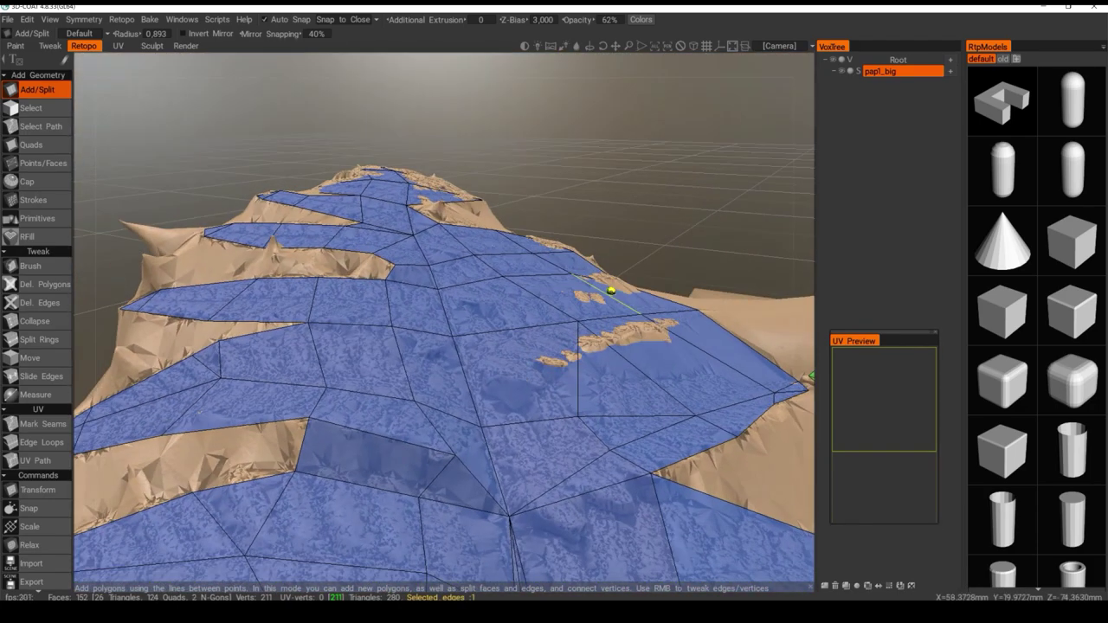
alt+drag(595, 333, 453, 394)
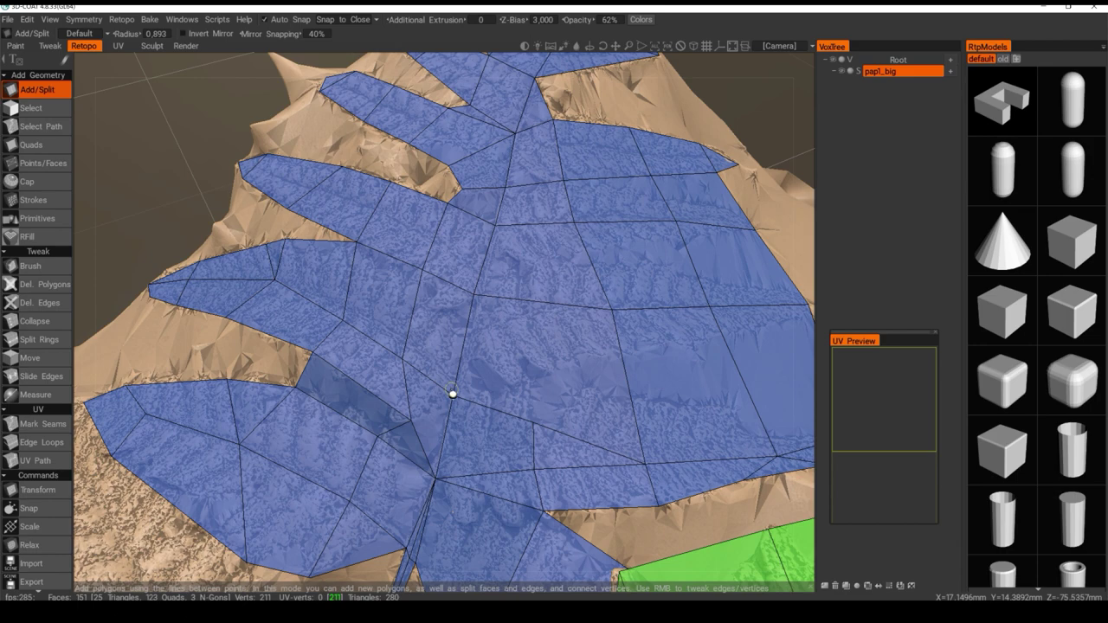
click(452, 394)
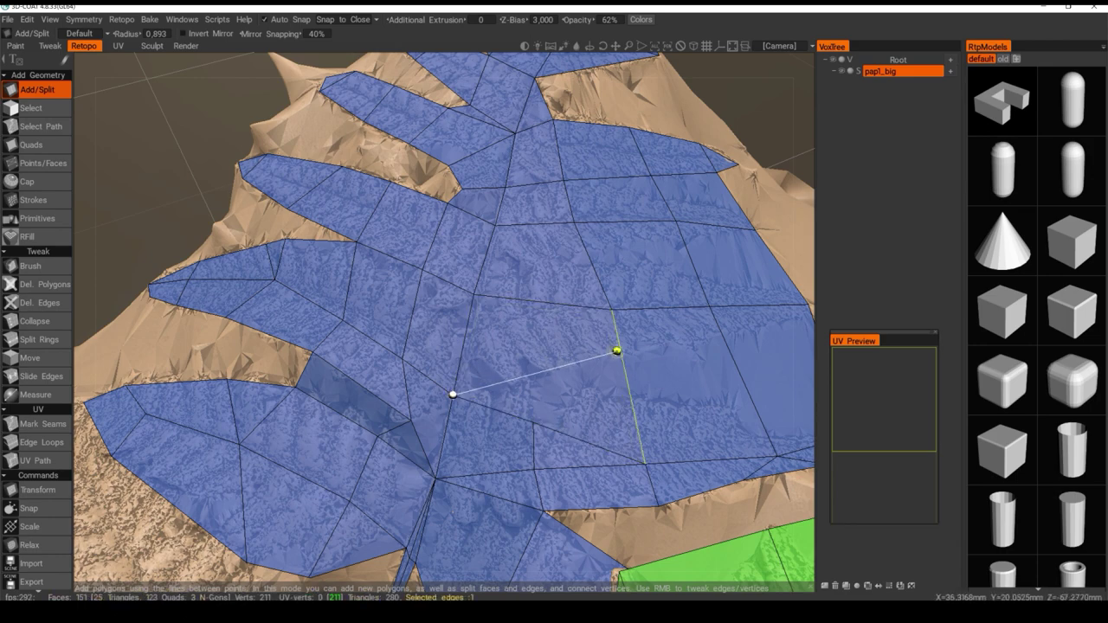
click(712, 339)
alt+drag(736, 329, 664, 324)
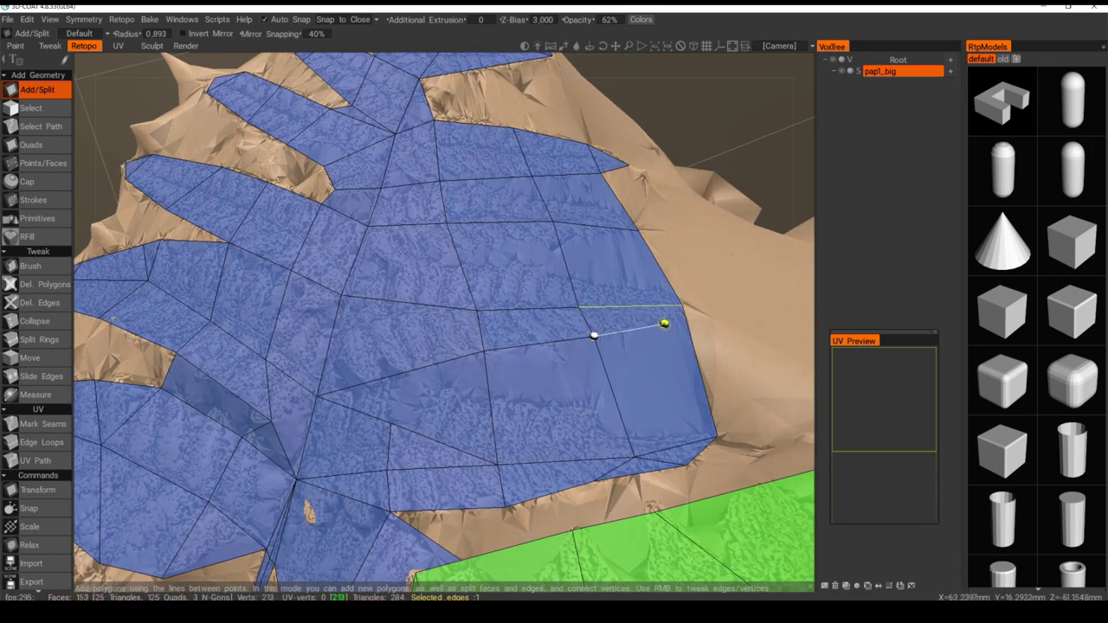
Finish the split across the outer blue leaf quads and cut a new edge line from the inner vertex up to the corner vertex
click(683, 318)
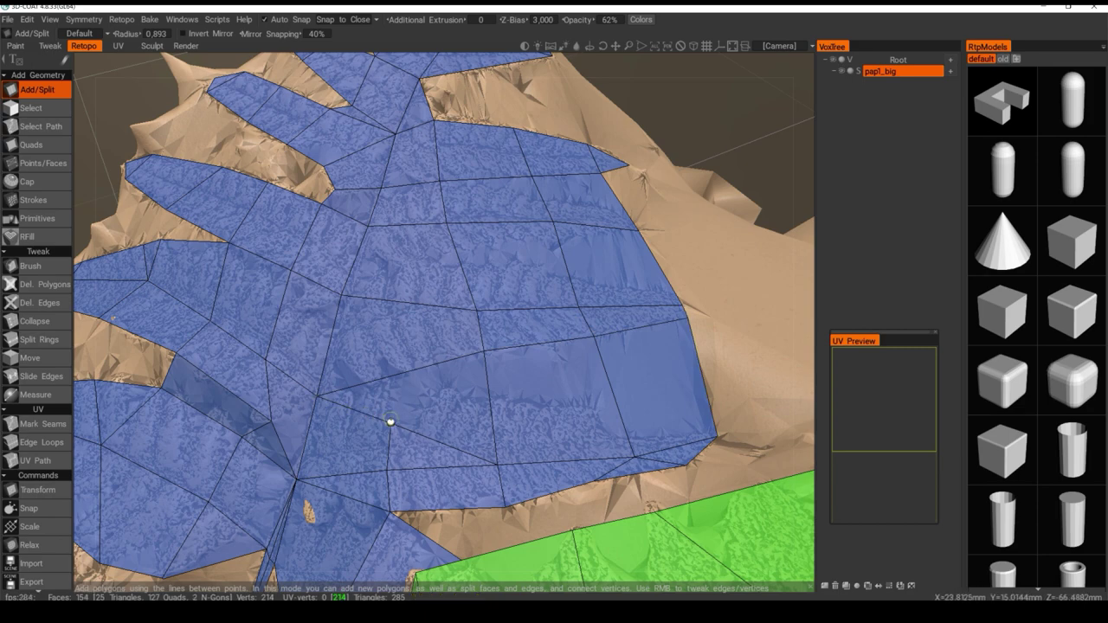
click(390, 421)
click(389, 374)
click(391, 298)
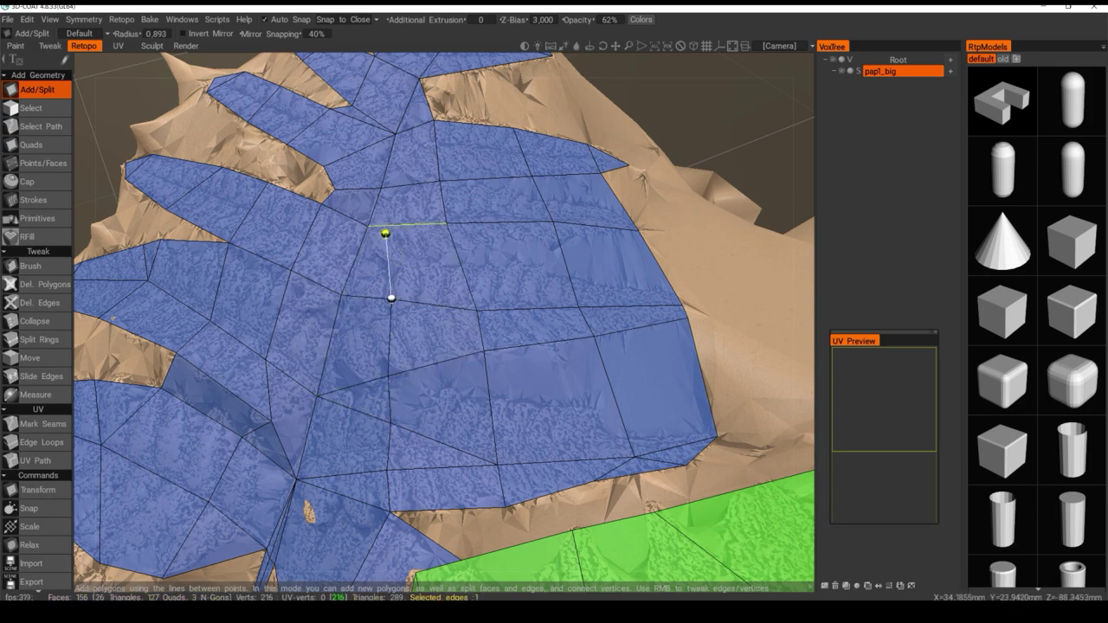
mouse_move(450, 235)
alt+mouse_down()
mouse_move(443, 164)
mouse_move(438, 237)
alt+mouse_up()
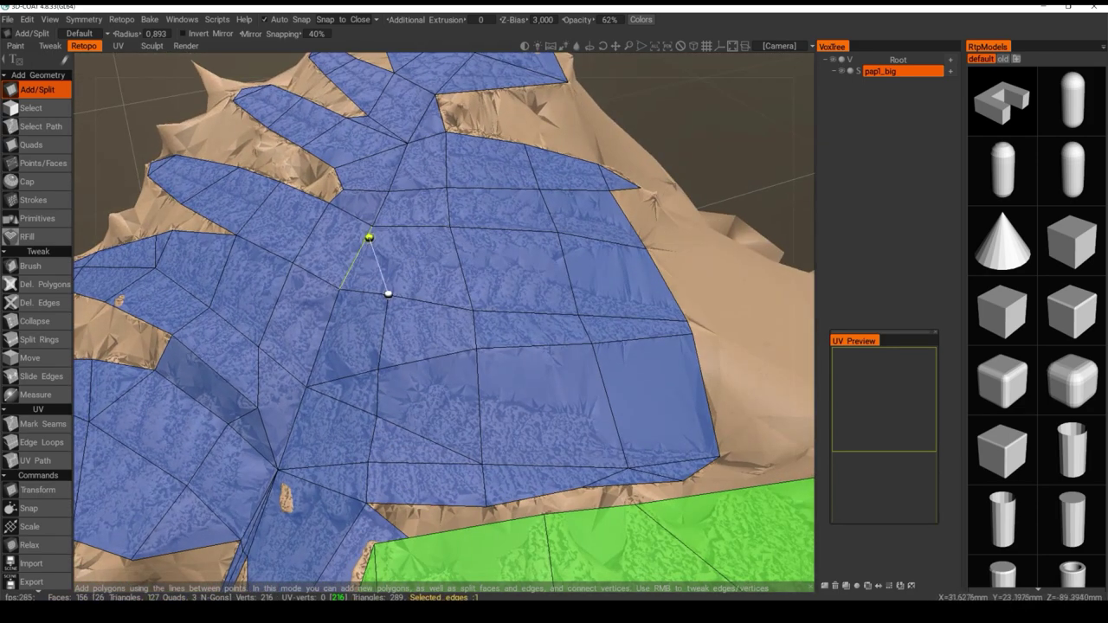
click(369, 237)
Merge the stray vertex near the blue leaf's inner notch into the neighbouring border vertex using Move
alt+drag(389, 292, 468, 395)
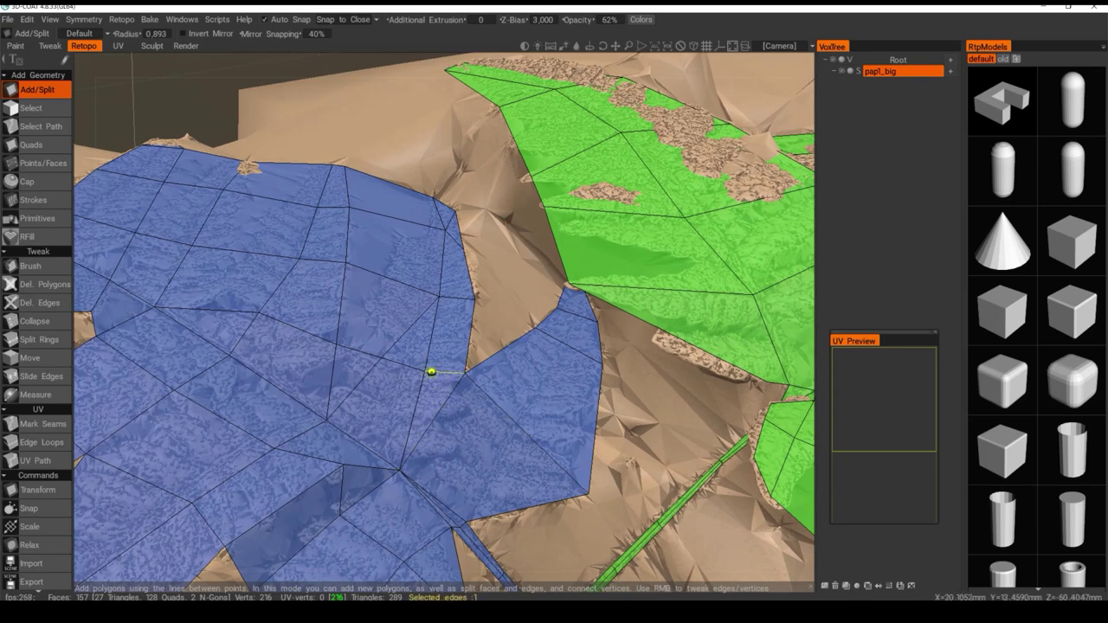
click(26, 358)
drag(424, 372, 465, 374)
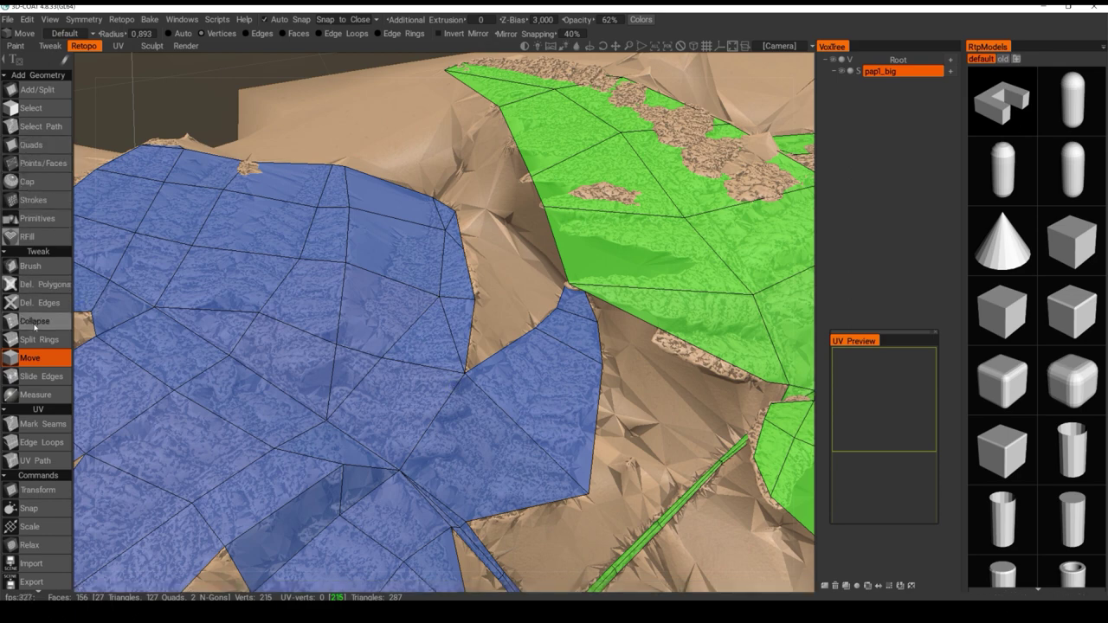
Delete two surplus edges along the blue leaf's outer border beside the green mesh
click(40, 305)
click(442, 318)
alt+drag(468, 385, 446, 410)
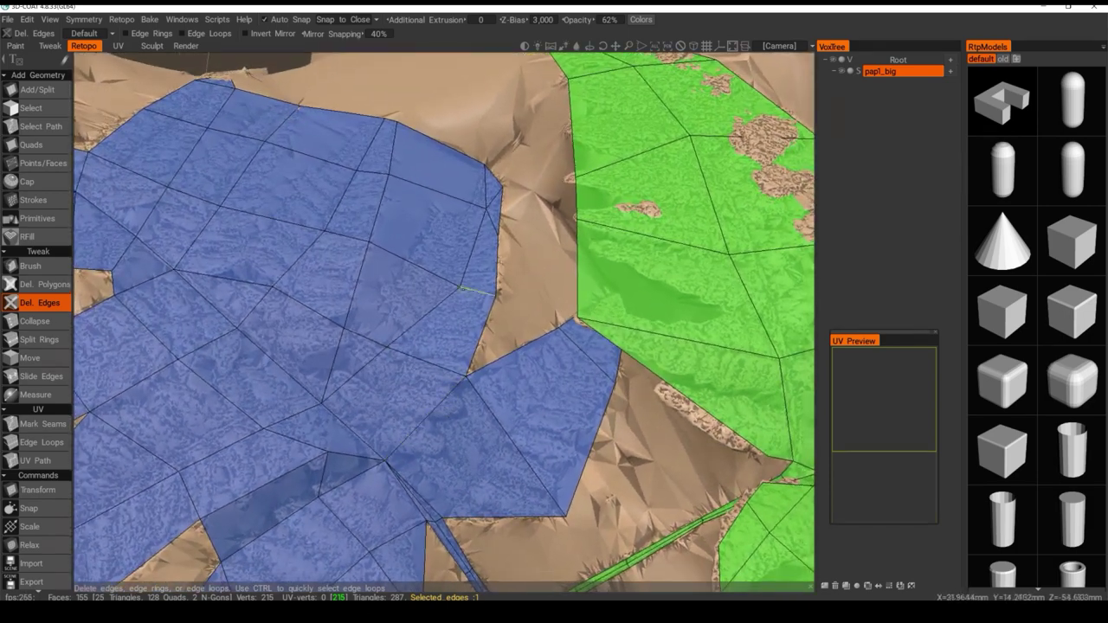
click(492, 217)
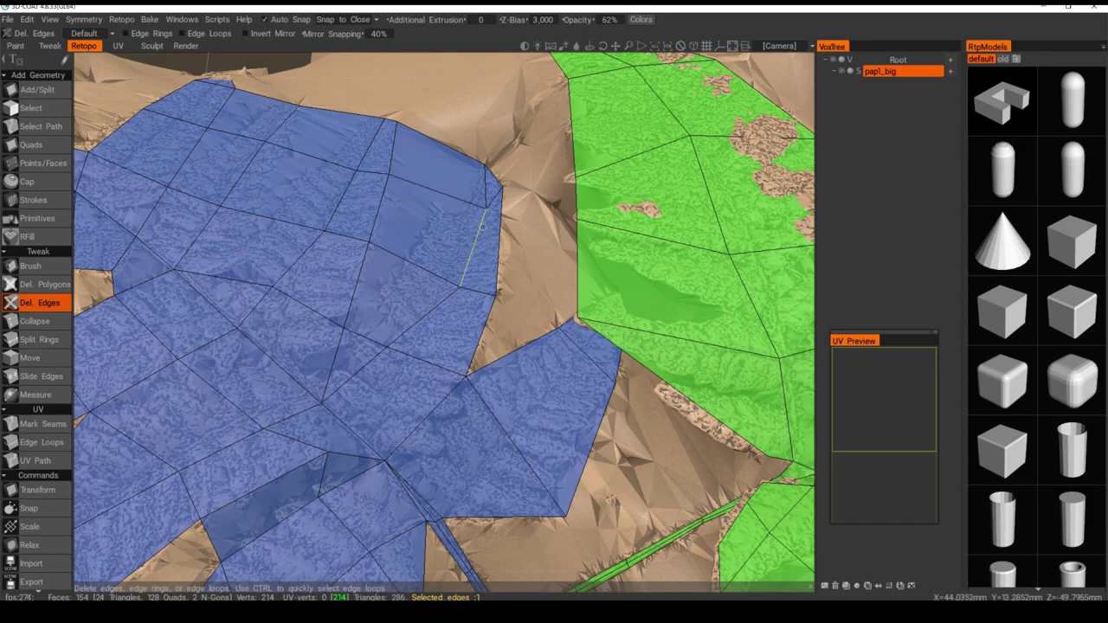
Examine the blue retopo mesh from several angles and bring the uncovered fern frond beside it into close view
alt+drag(482, 227, 481, 277)
alt+right_drag(481, 277, 472, 367)
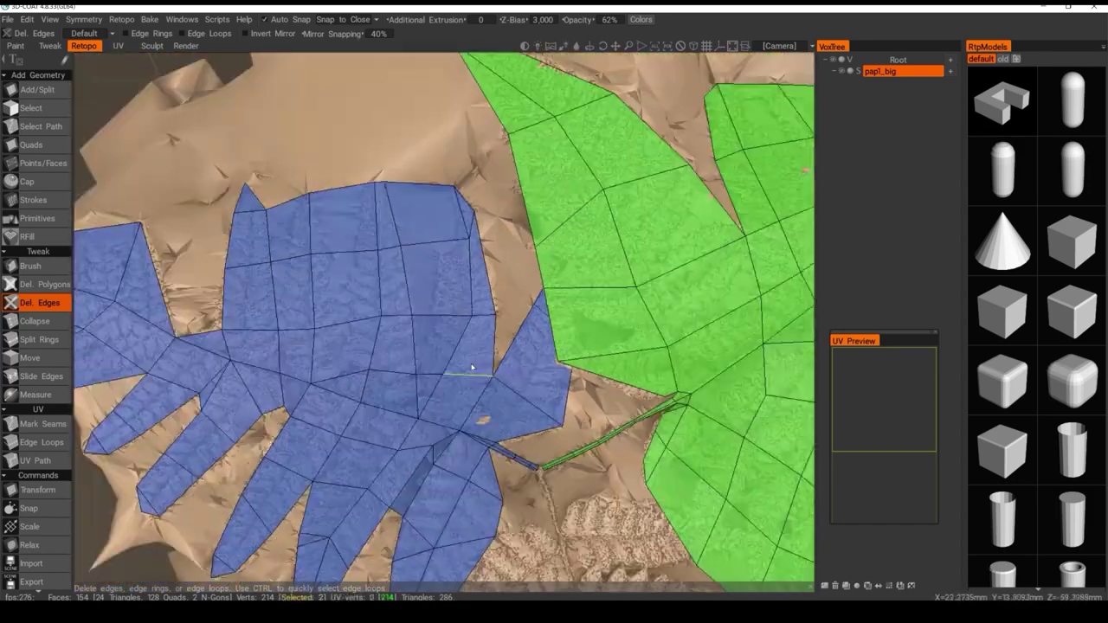
scroll(472, 367, down, 4)
scroll(443, 379, up, 5)
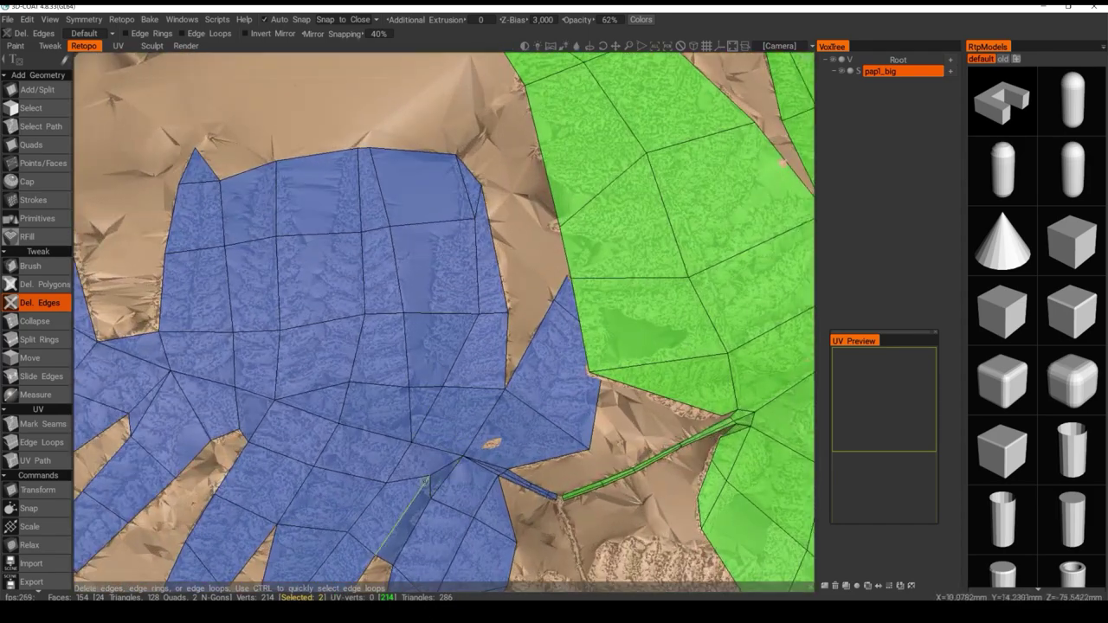
alt+drag(450, 461, 424, 368)
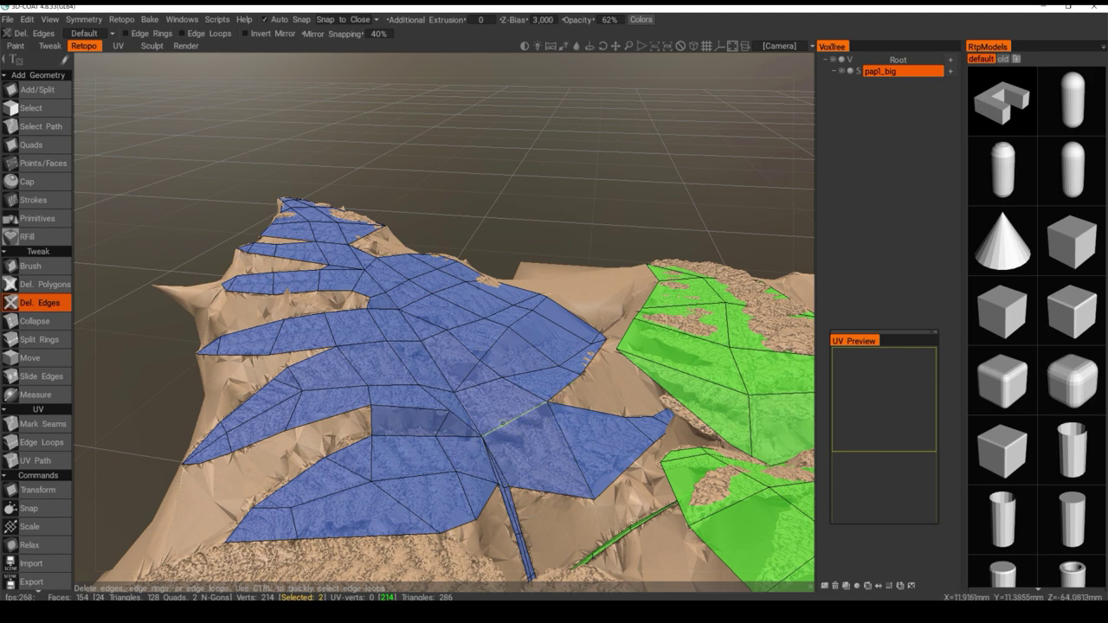
right_drag(505, 422, 651, 483)
drag(652, 483, 719, 459)
scroll(607, 433, up, 3)
middle_drag(554, 467, 563, 394)
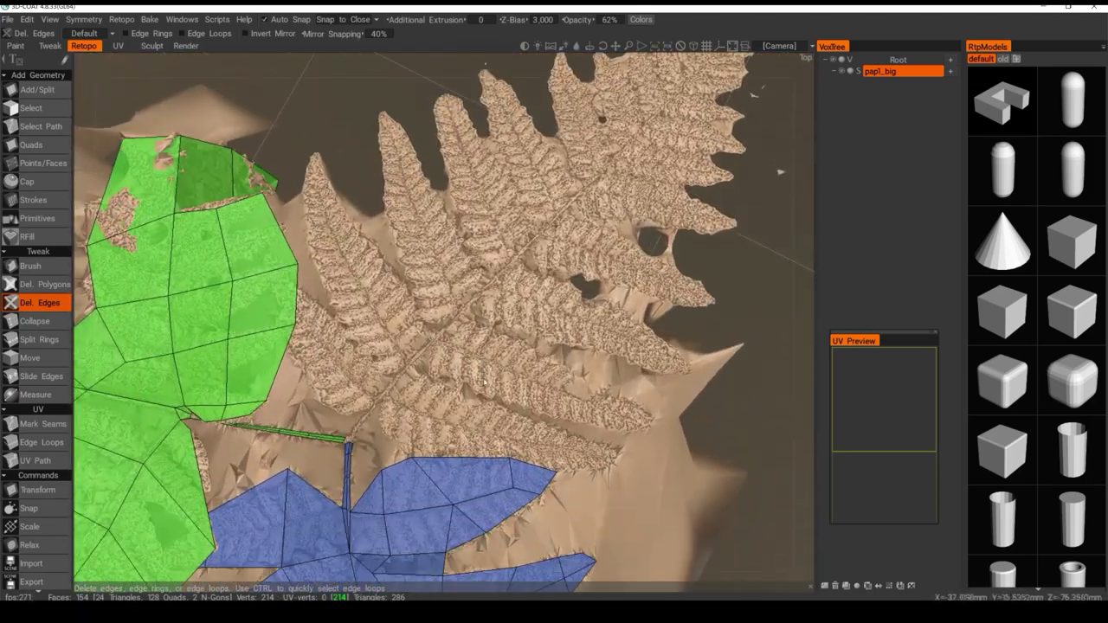
scroll(498, 390, up, 3)
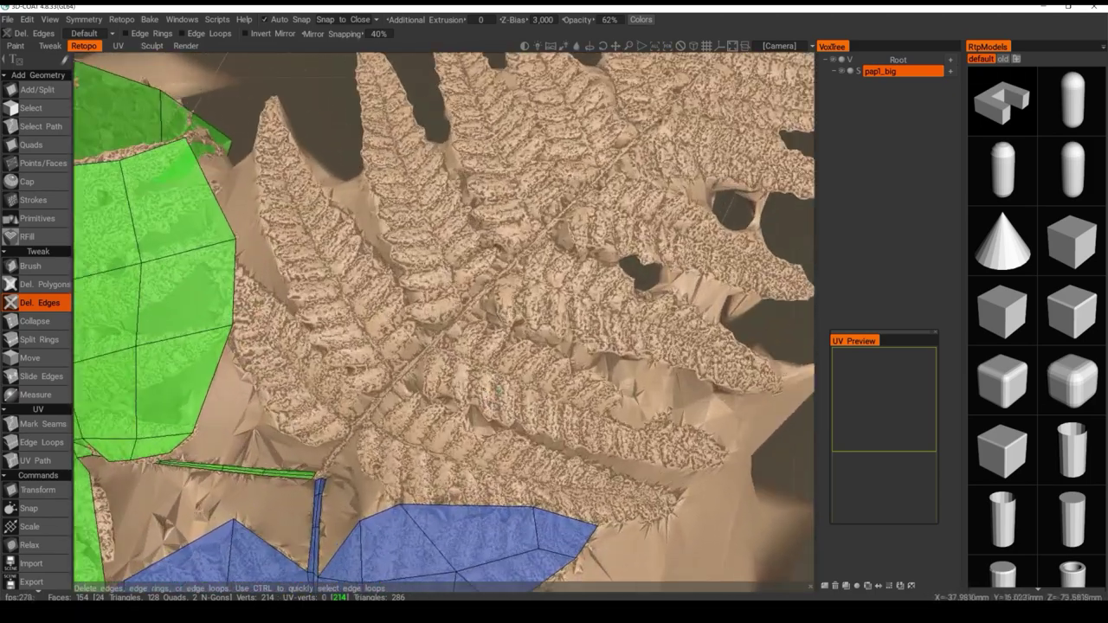
Add three quads from the blue leaf's upper border over the frond's lowest leaflet, ending at its tip
click(35, 145)
click(468, 505)
alt+drag(472, 501, 526, 459)
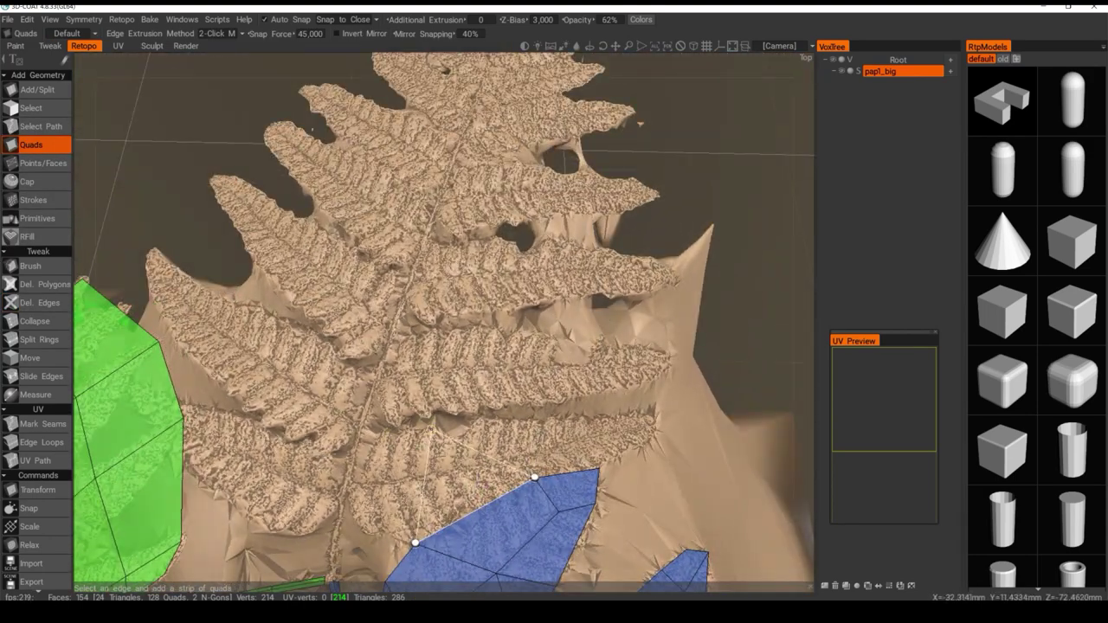
alt+drag(412, 444, 406, 475)
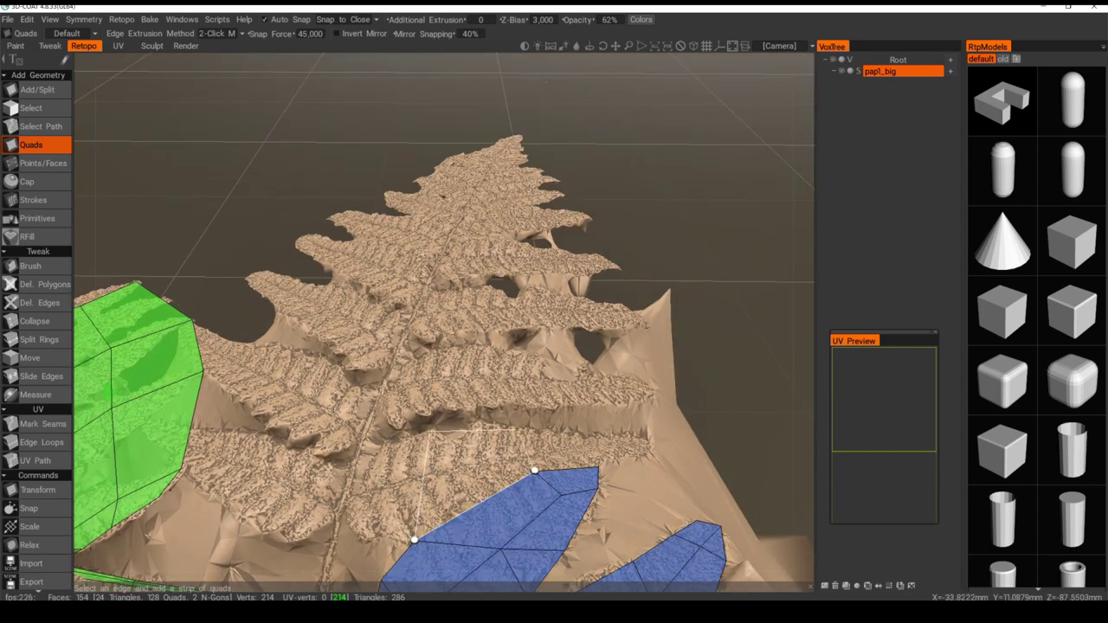
click(520, 427)
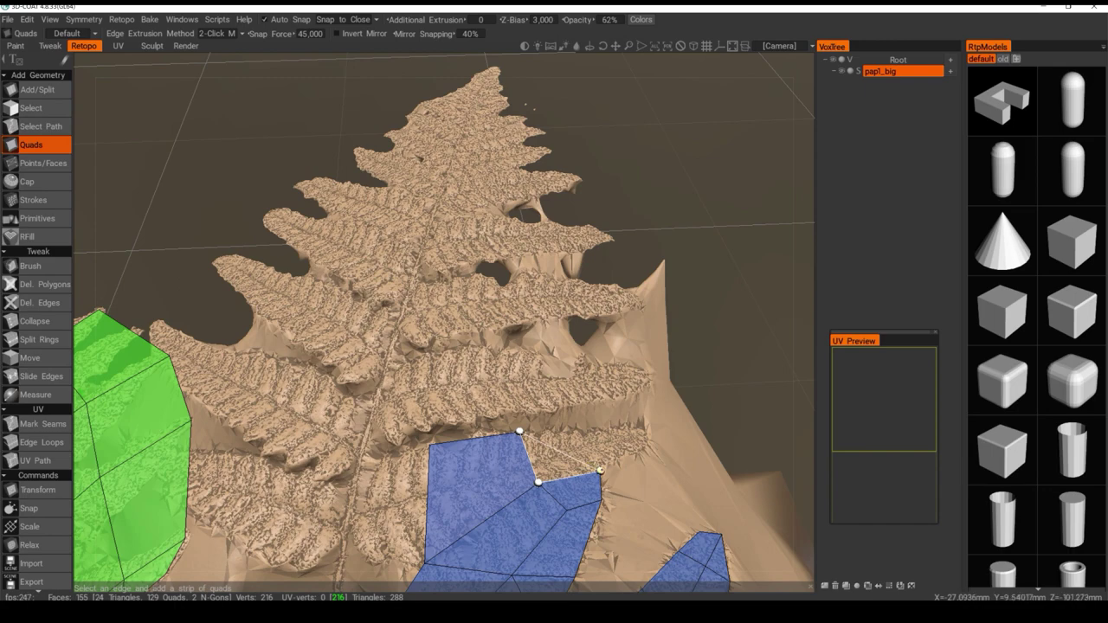
click(595, 428)
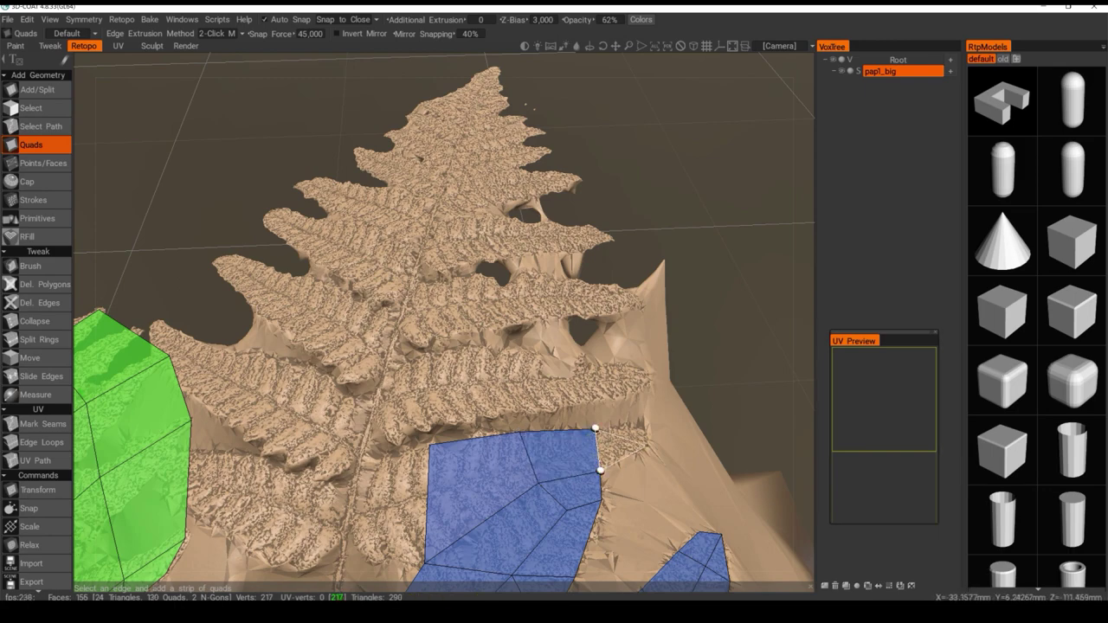
click(648, 426)
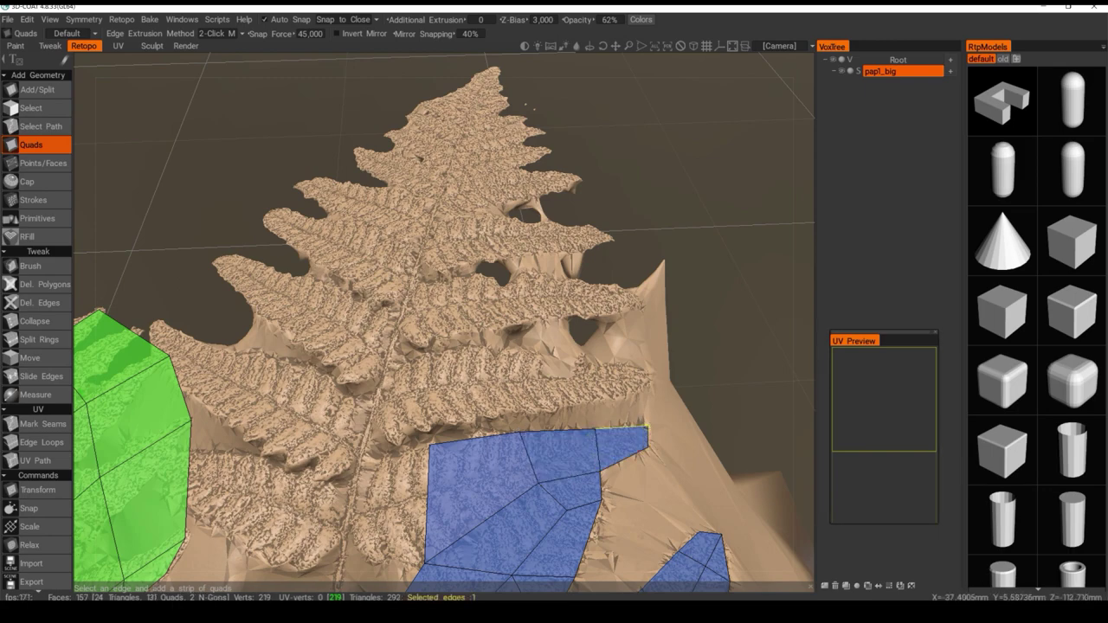
Extend the lowest leaflet's mesh to the stem with two quads and add a small triangle at the gap below the next leaflet
alt+drag(585, 430, 555, 377)
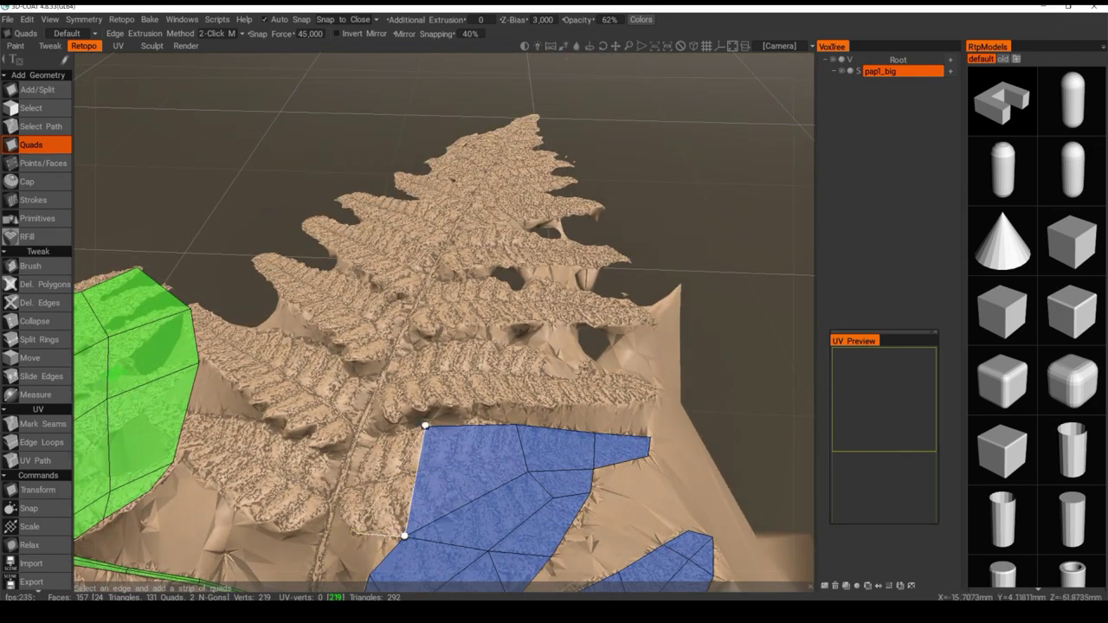
mouse_move(370, 489)
alt+mouse_down()
mouse_move(374, 416)
mouse_move(381, 481)
alt+mouse_up()
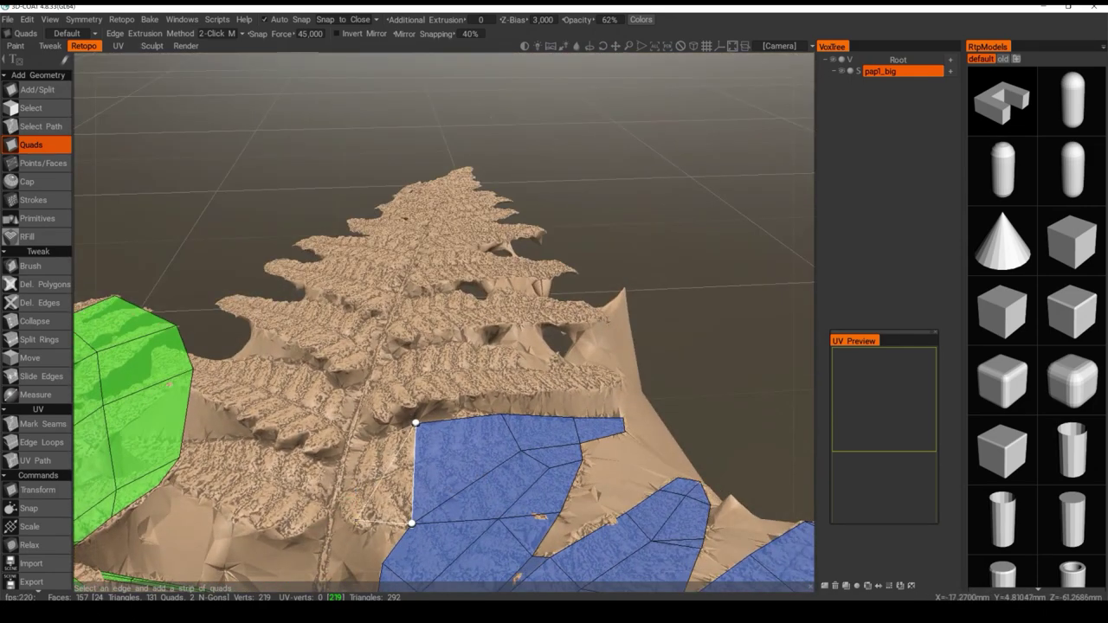
click(378, 438)
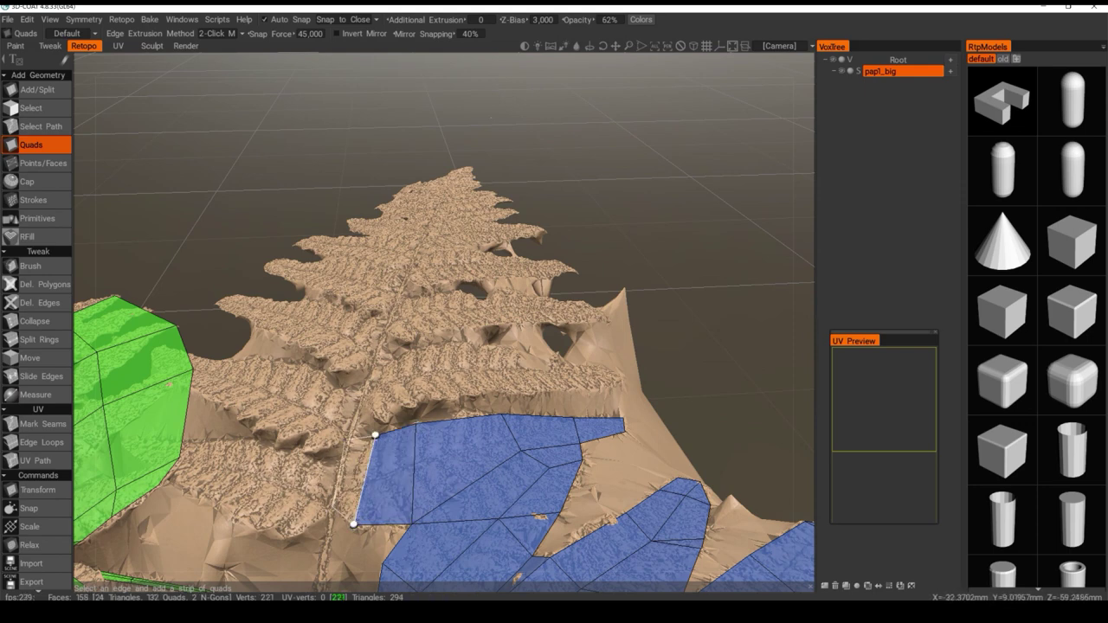
click(348, 435)
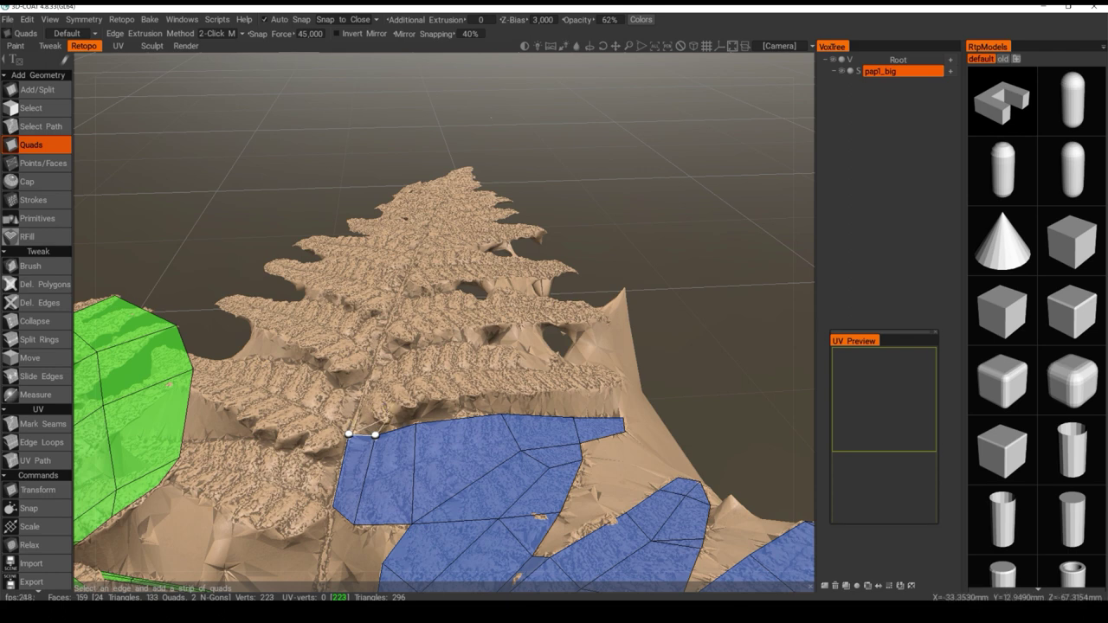
click(389, 417)
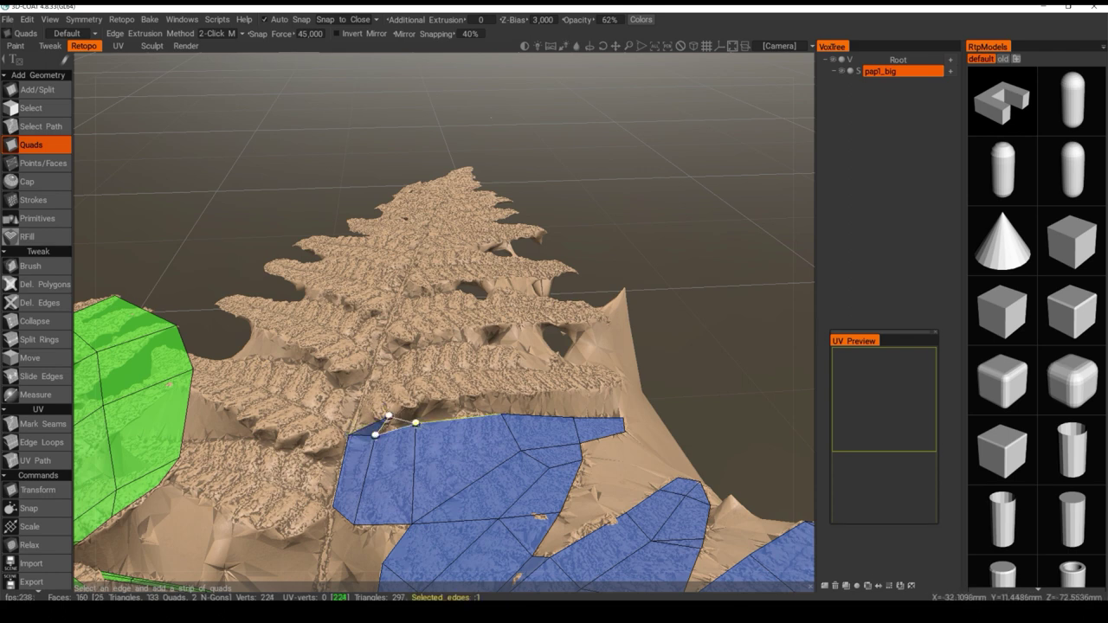
Cover the second leaflet with a strip of five quads running from the stem to its tip
alt+drag(400, 376, 411, 426)
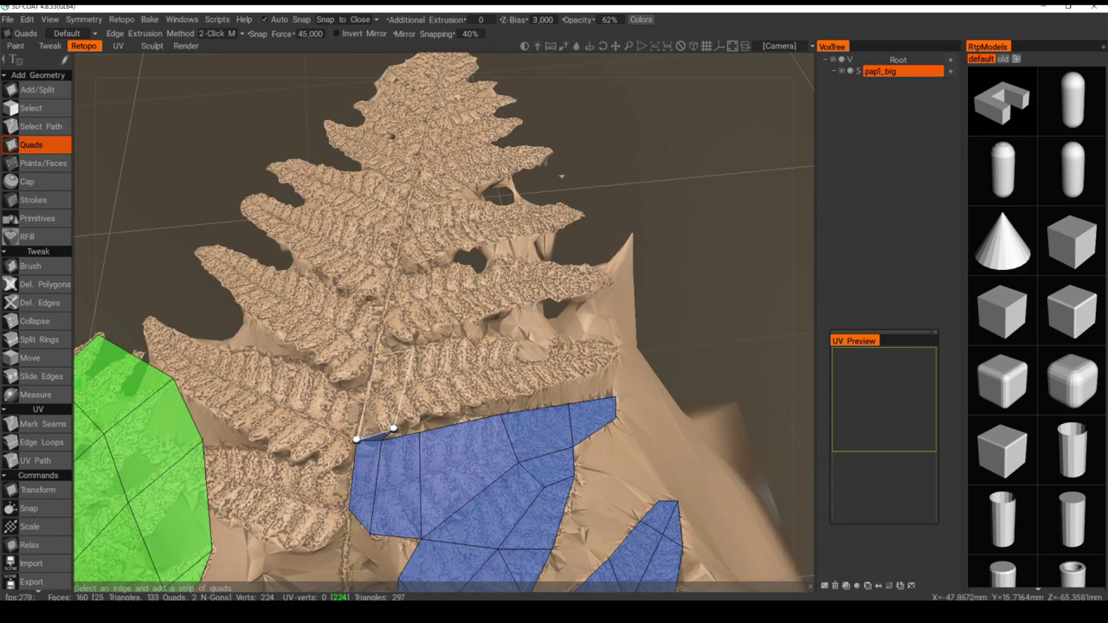
click(414, 348)
click(375, 358)
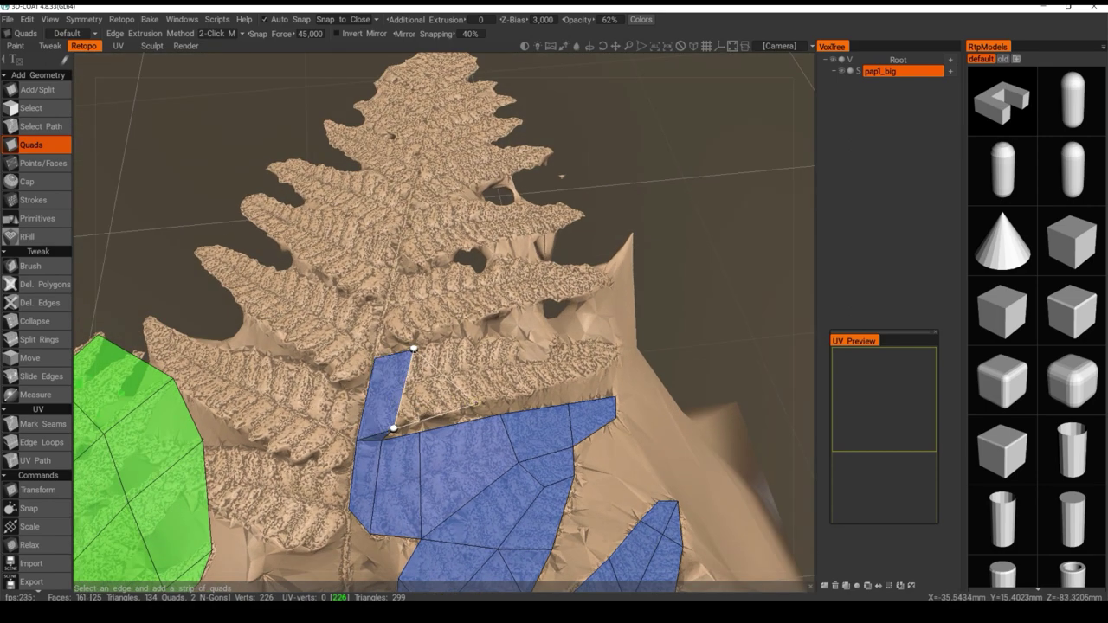
click(476, 403)
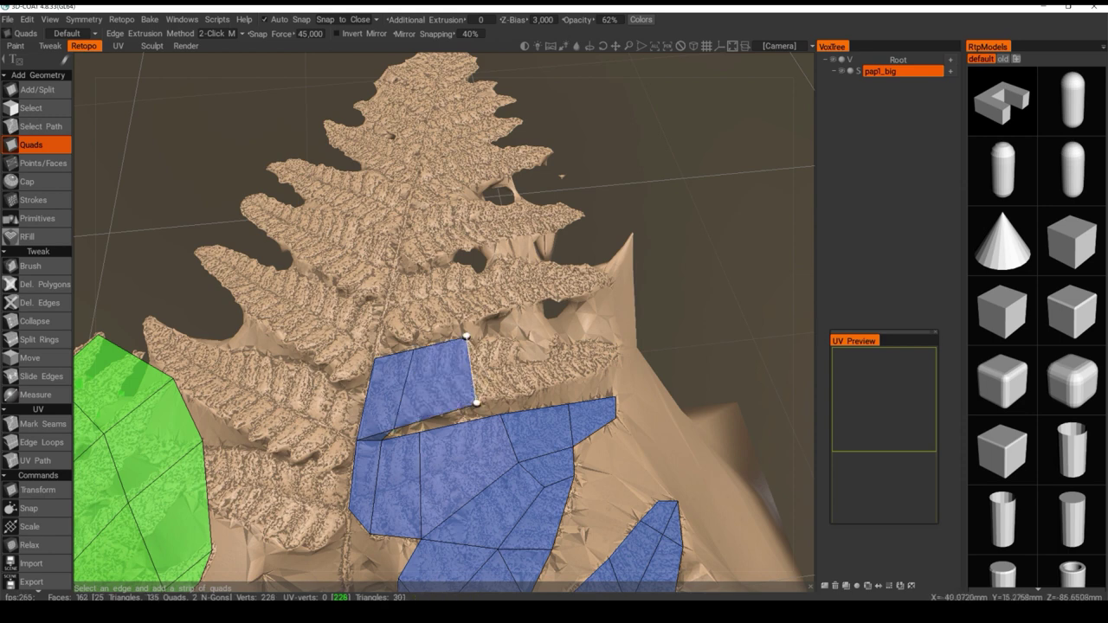
click(554, 382)
click(561, 337)
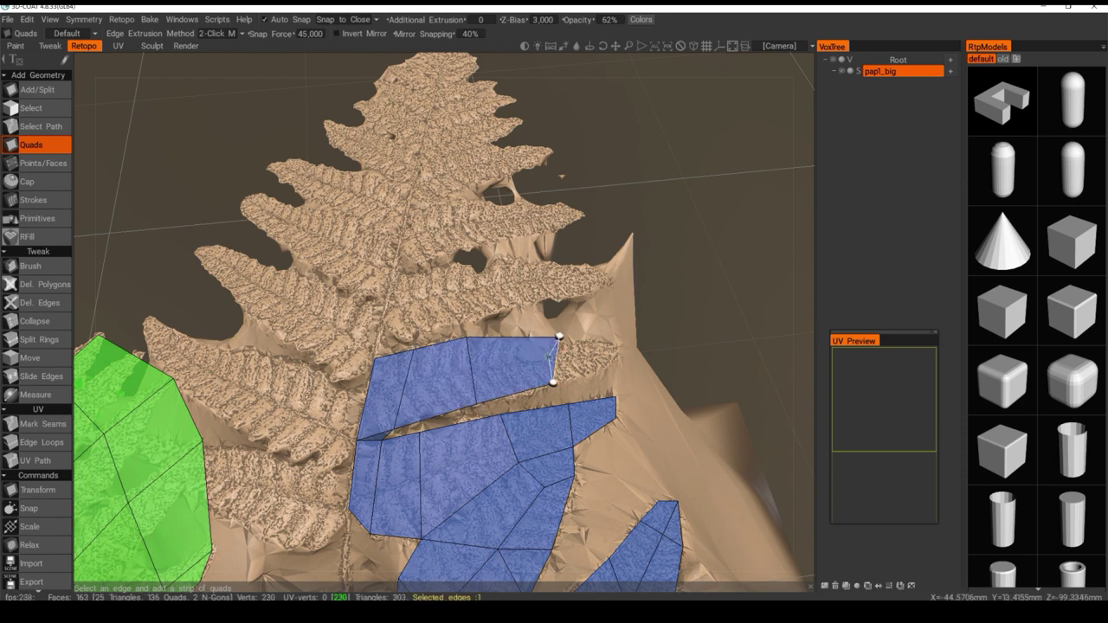
alt+drag(566, 346, 606, 372)
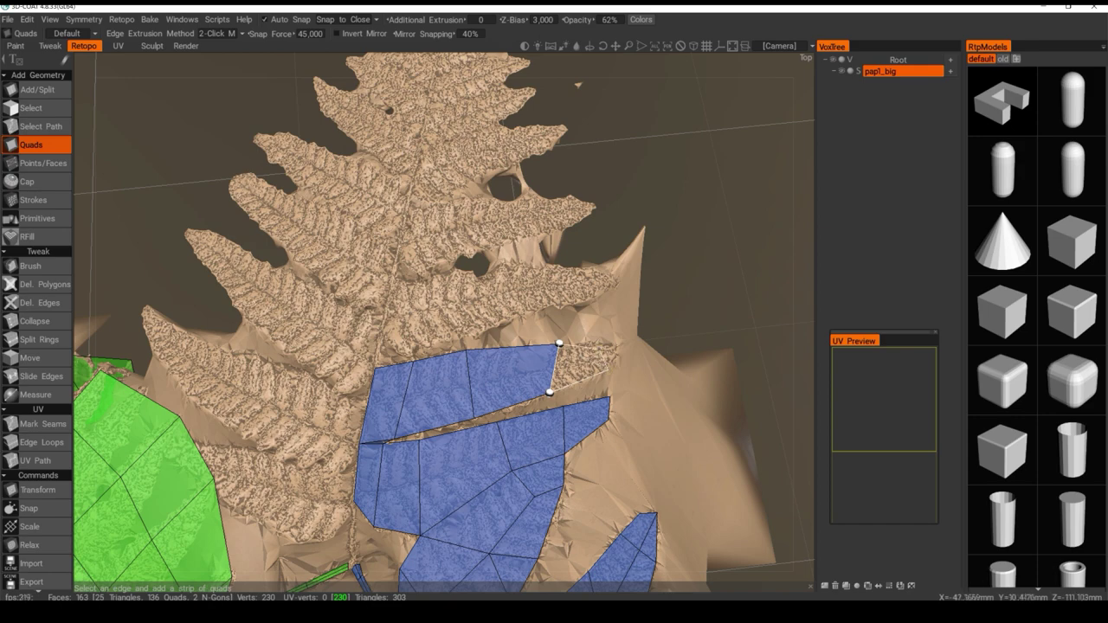
click(607, 369)
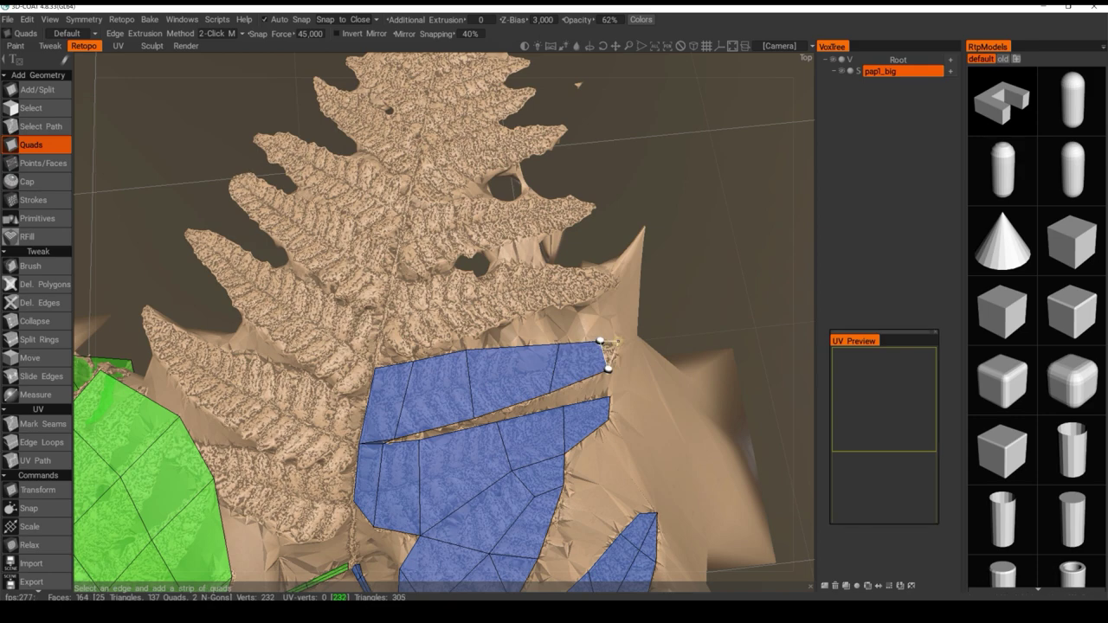
click(618, 343)
click(617, 363)
Add two narrow connecting quads above the second leaflet's inner edges, at the base of the third leaflet
alt+drag(554, 368, 444, 345)
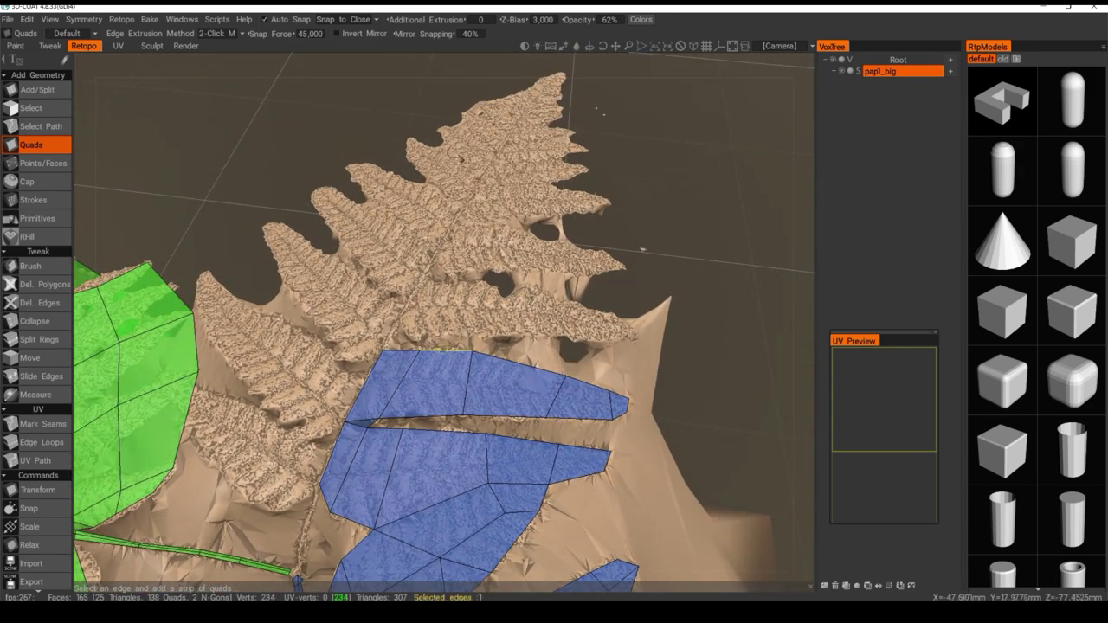
click(445, 348)
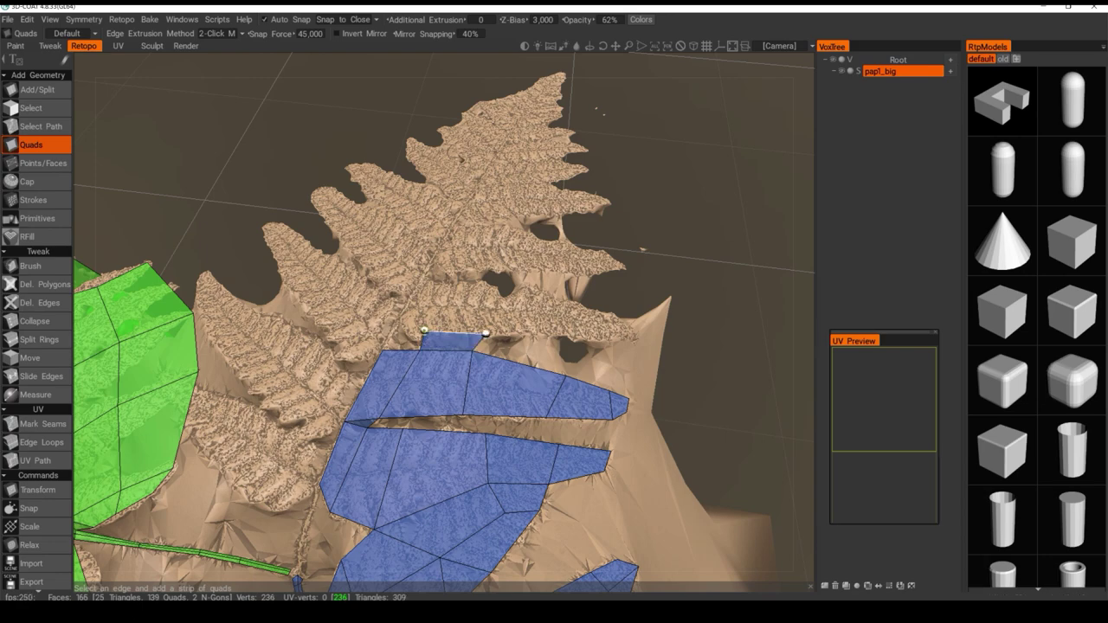
click(424, 330)
click(398, 329)
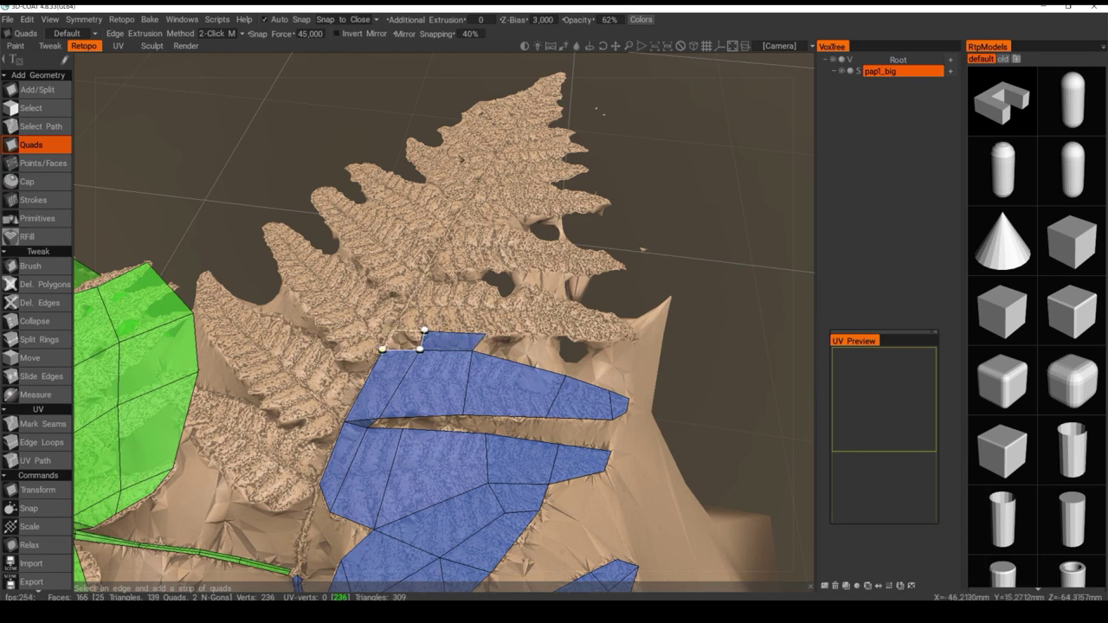
click(381, 352)
Extend the mesh up the frond's stem with two quads from the narrow connecting quad at the third leaflet's base
alt+drag(444, 314, 466, 385)
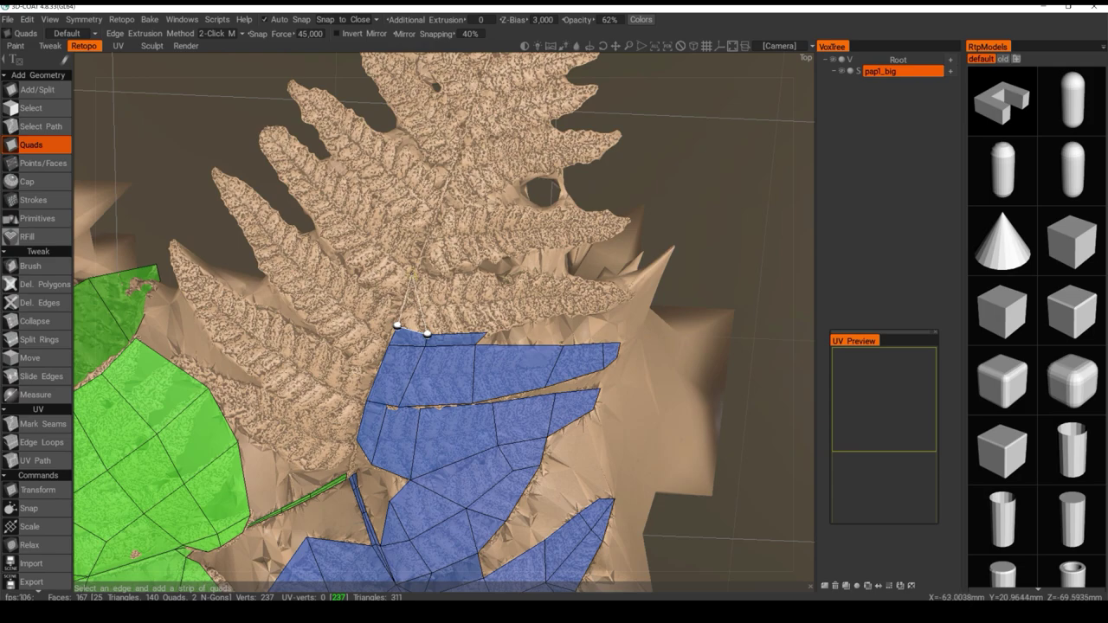
alt+drag(433, 277, 466, 227)
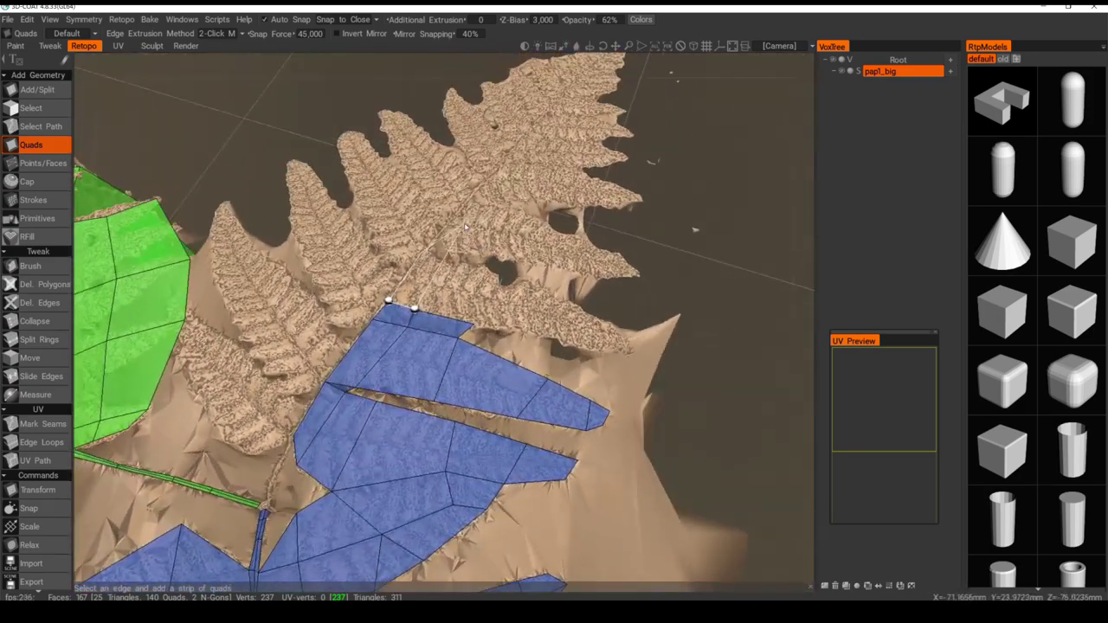
middle_drag(465, 227, 459, 221)
alt+drag(459, 318, 459, 282)
click(449, 318)
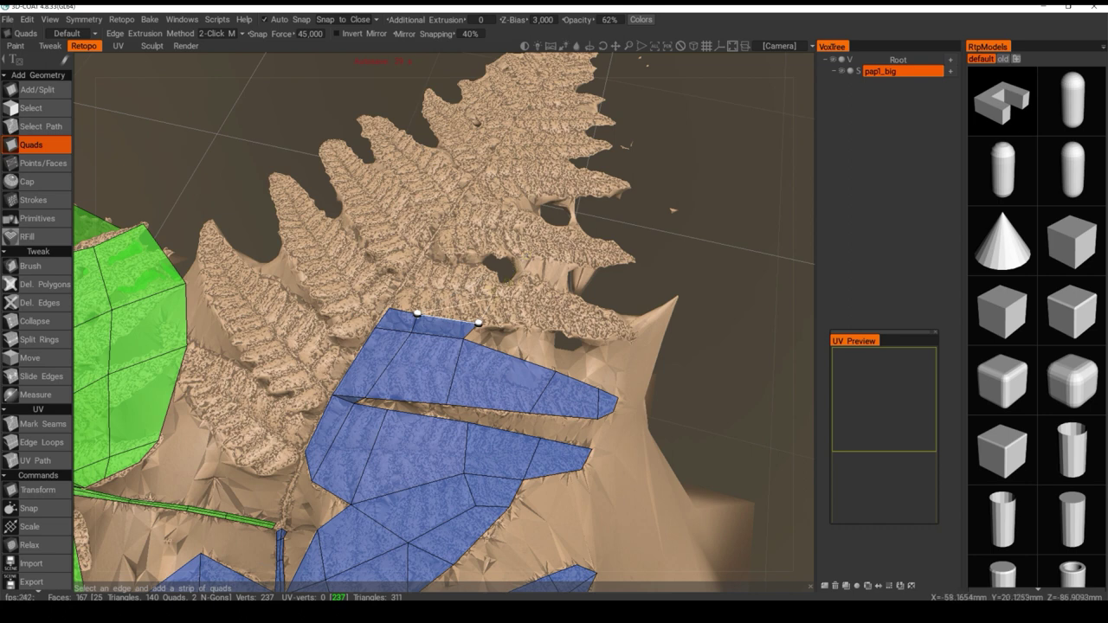
click(404, 311)
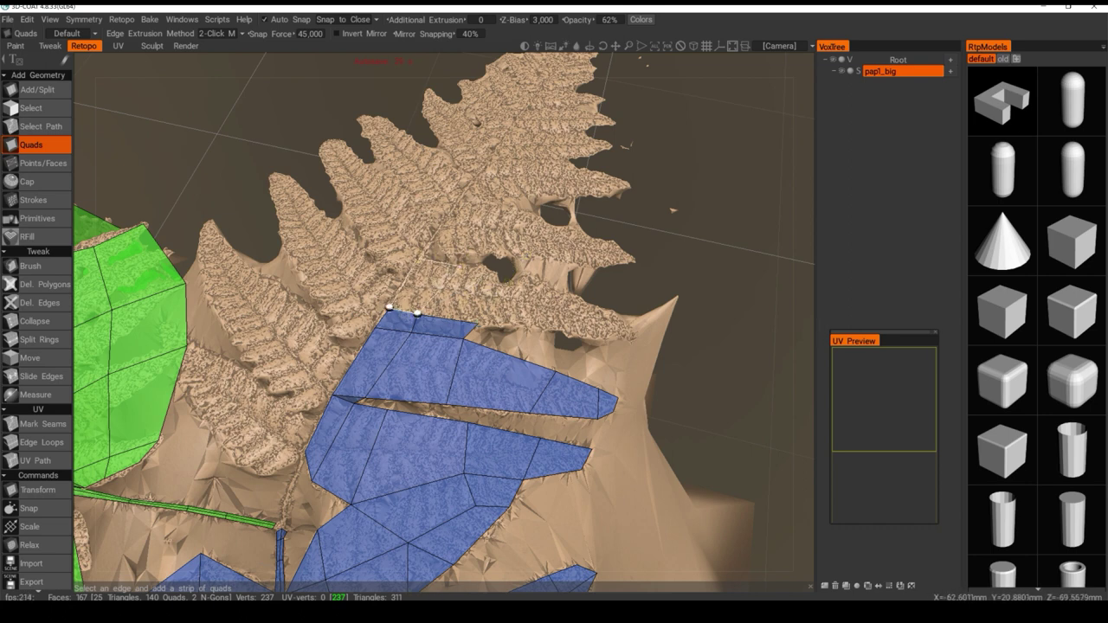
click(438, 260)
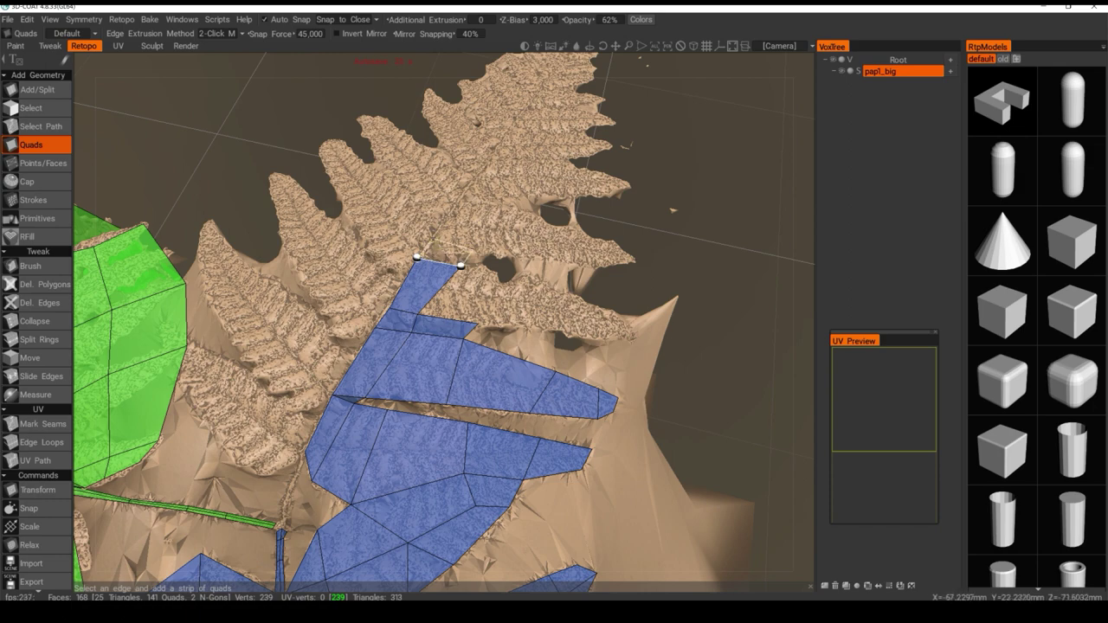
click(453, 245)
Continue the stem strip with four more quads along the frond's right half, ending just below its tip
alt+drag(453, 245, 467, 273)
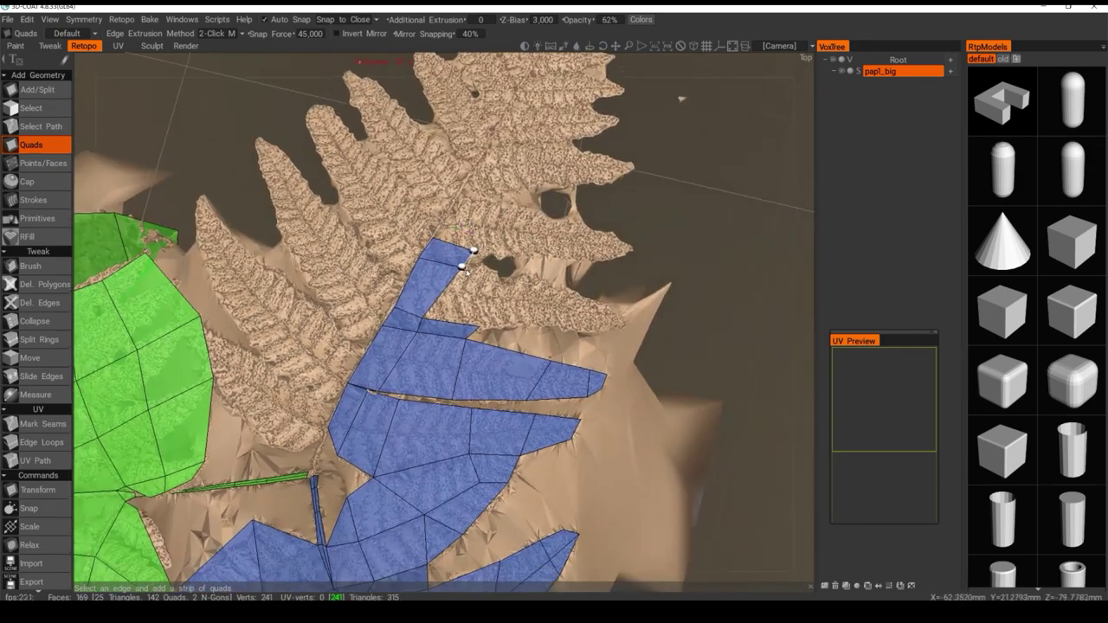
alt+middle_drag(459, 236, 456, 318)
click(453, 324)
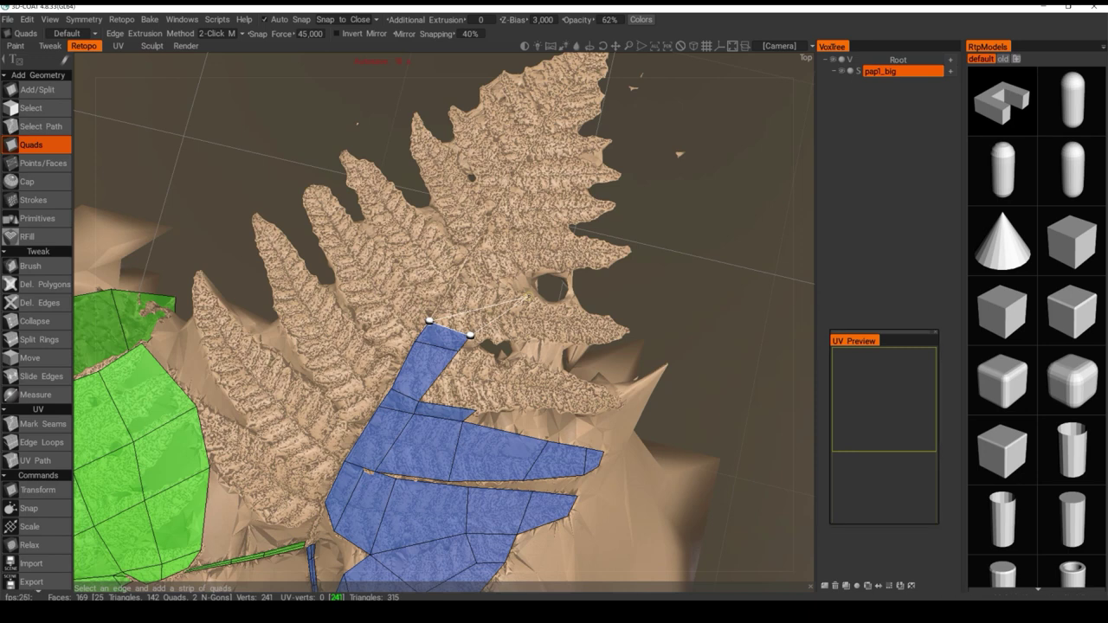
click(493, 282)
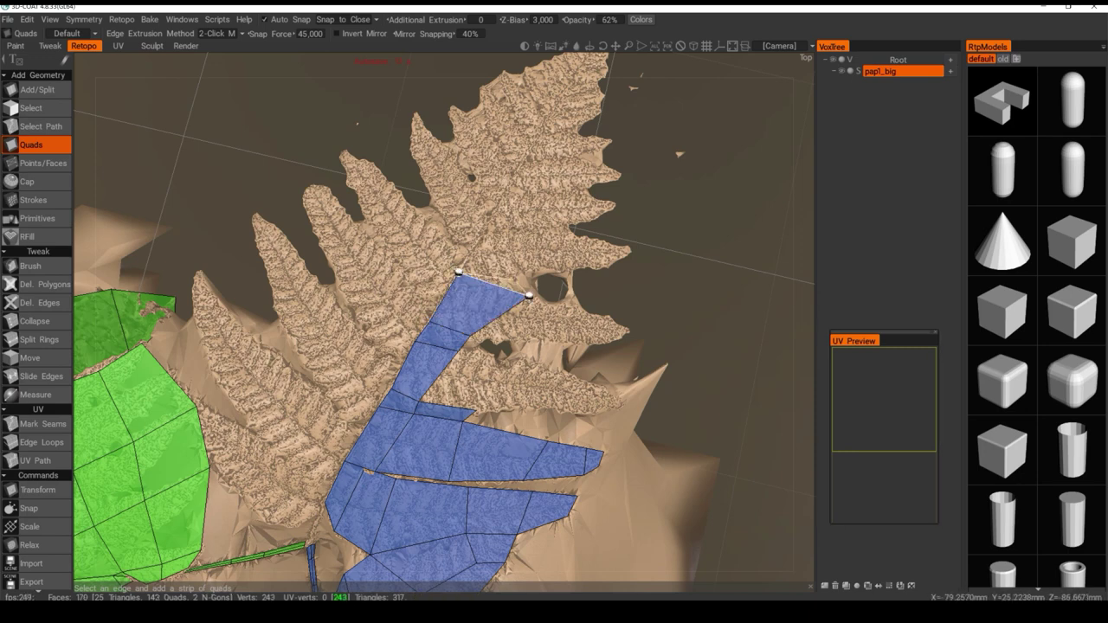
click(527, 230)
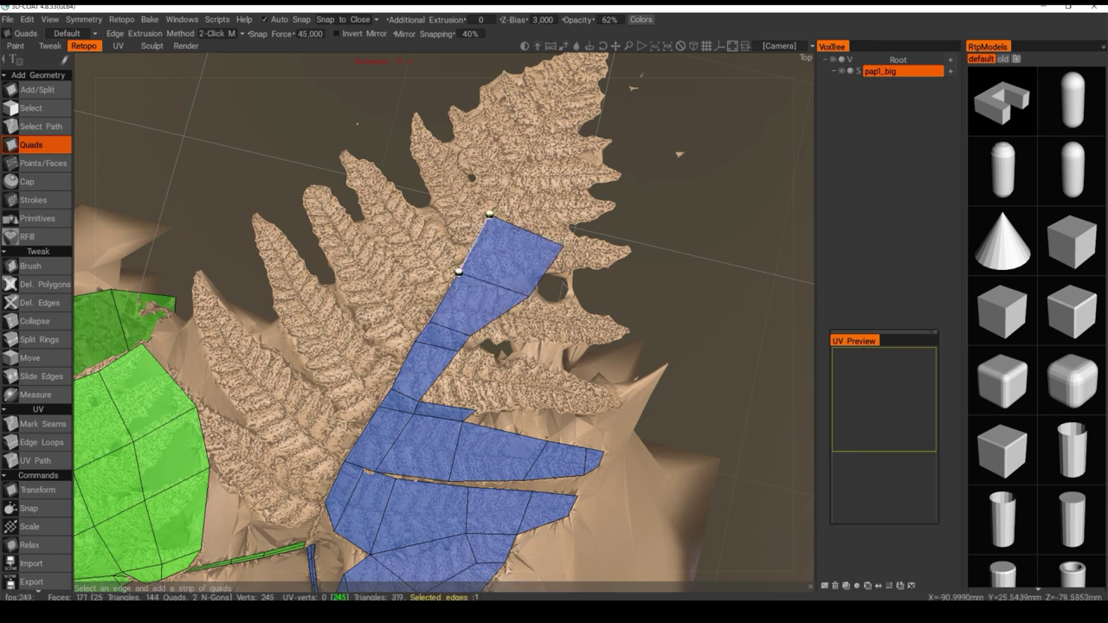
click(541, 172)
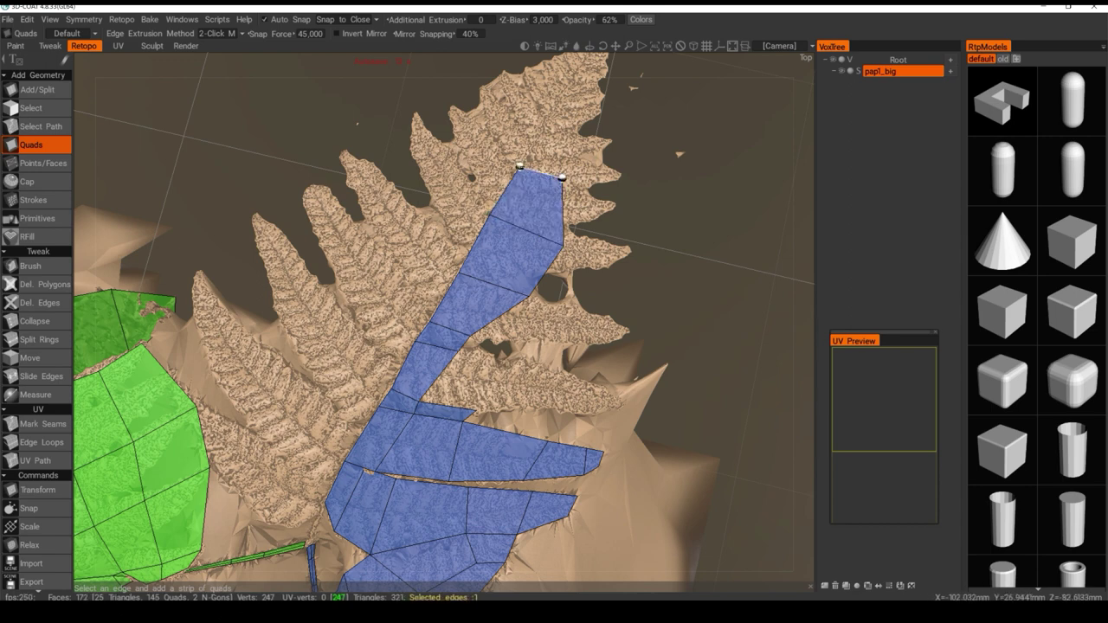
middle_drag(546, 128, 520, 265)
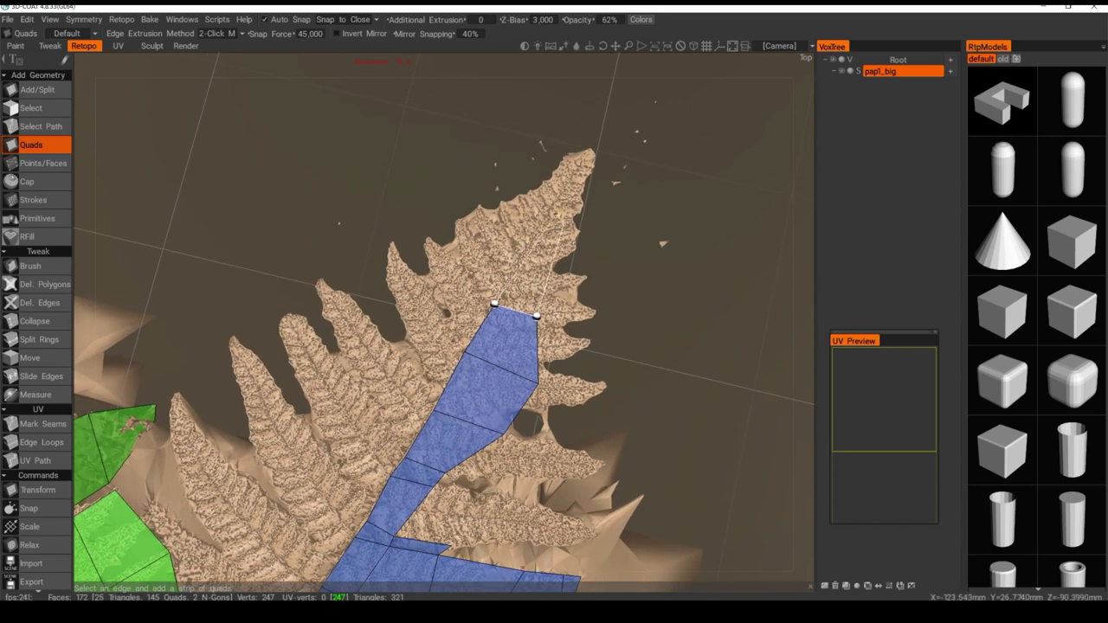
click(554, 217)
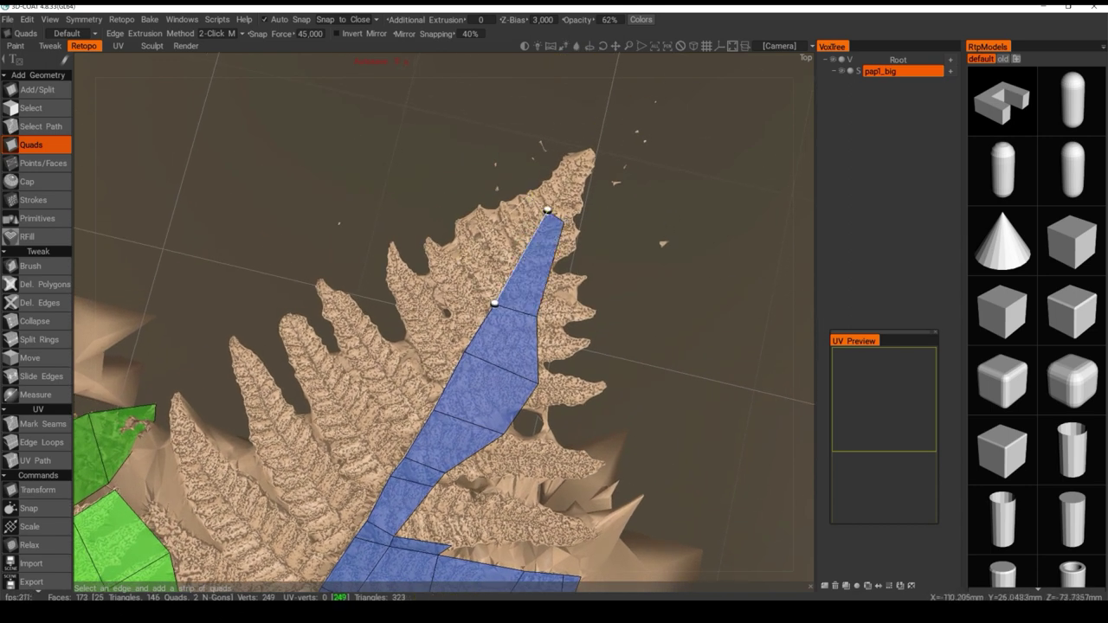
Add three quads along the left side of the upper stem strip, working down from below the frond's tip
click(529, 199)
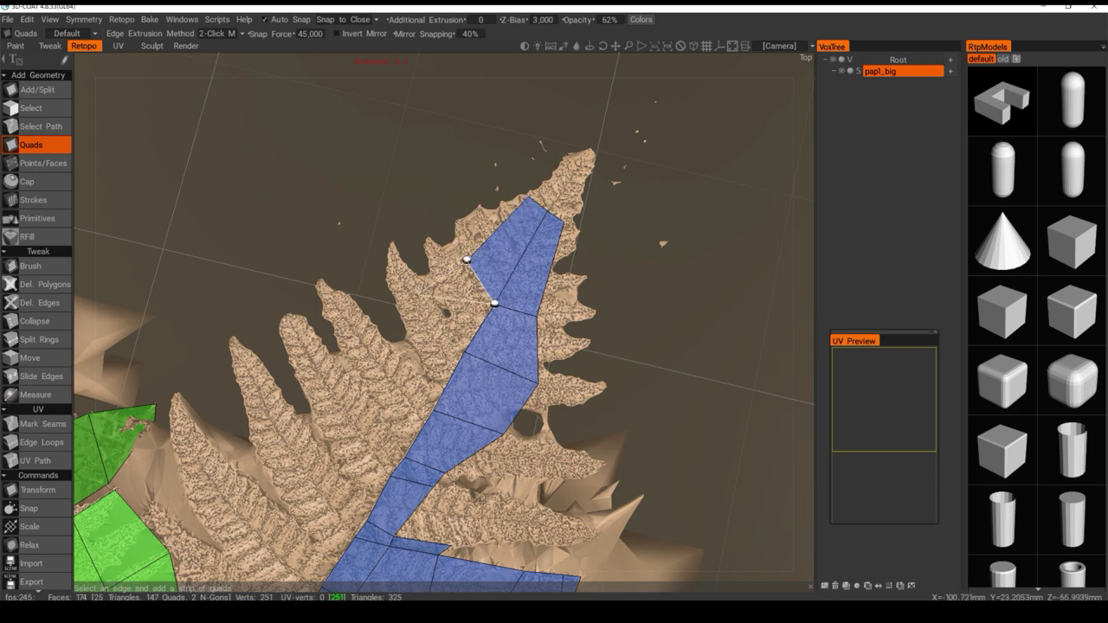
click(465, 351)
click(409, 290)
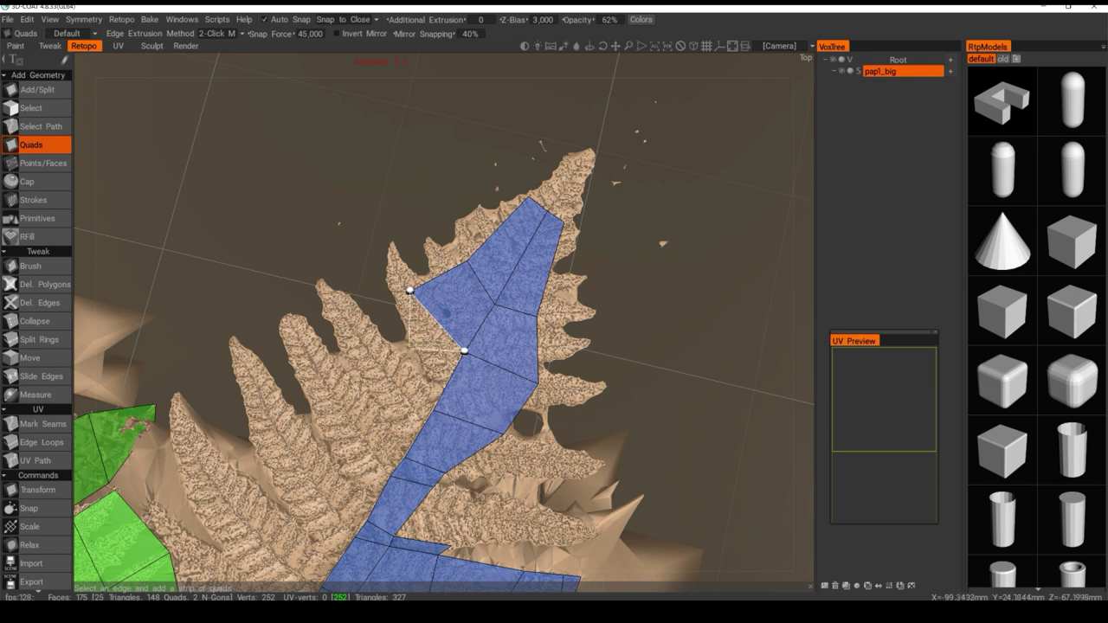
click(405, 352)
click(436, 407)
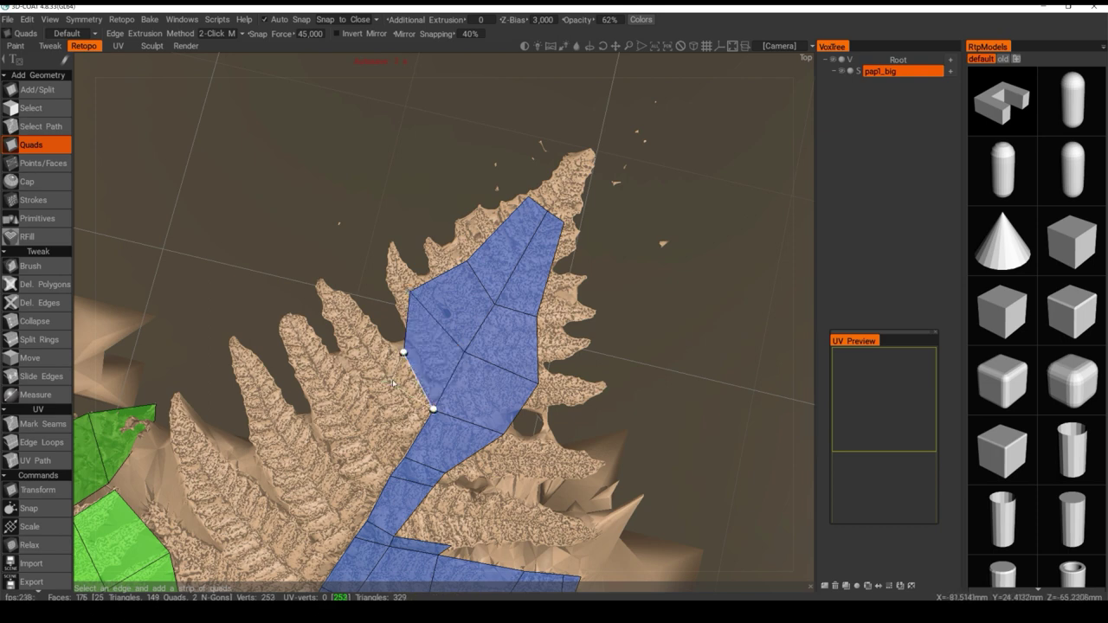
Add two more quads down the stem's left side, over the bases of the fourth and fifth left leaflets
alt+drag(436, 407, 511, 377)
click(351, 408)
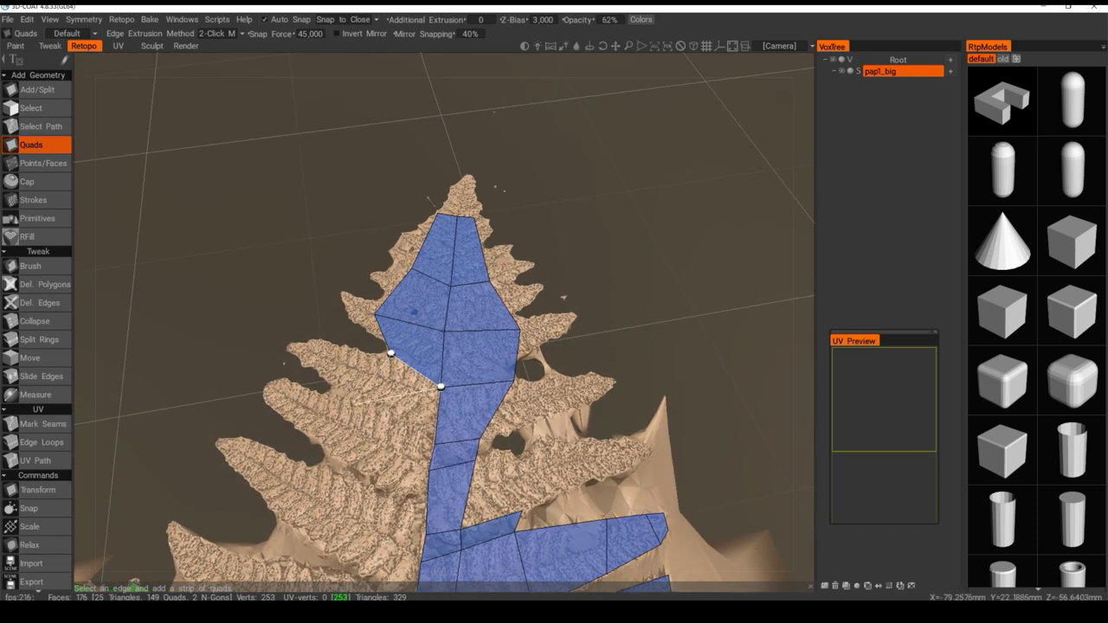
click(435, 443)
alt+drag(433, 443, 397, 402)
middle_drag(397, 401, 407, 451)
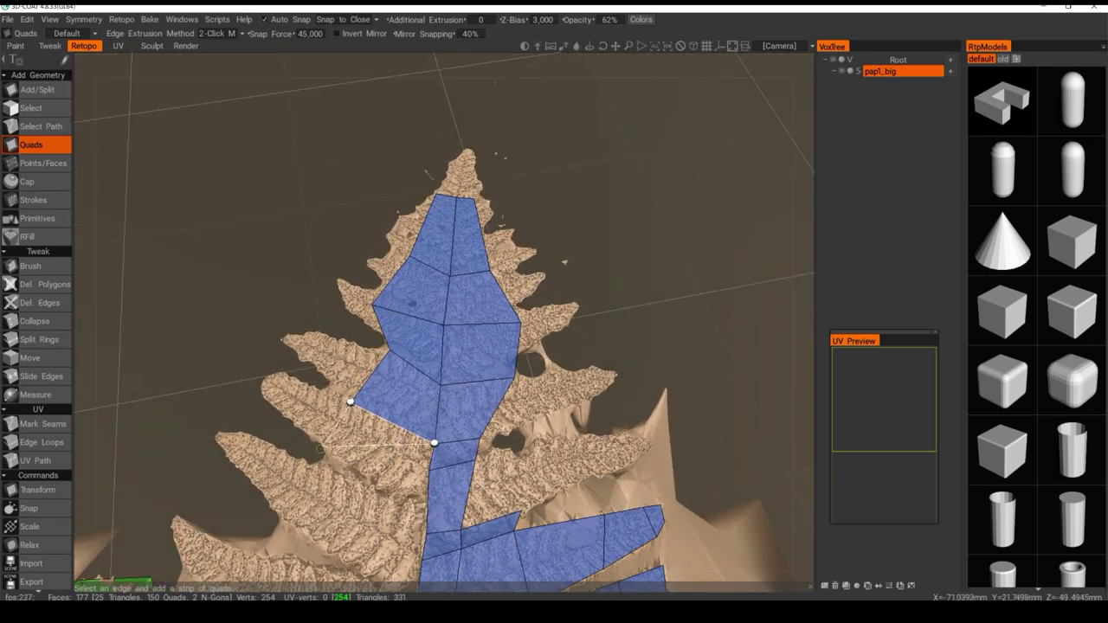
click(378, 480)
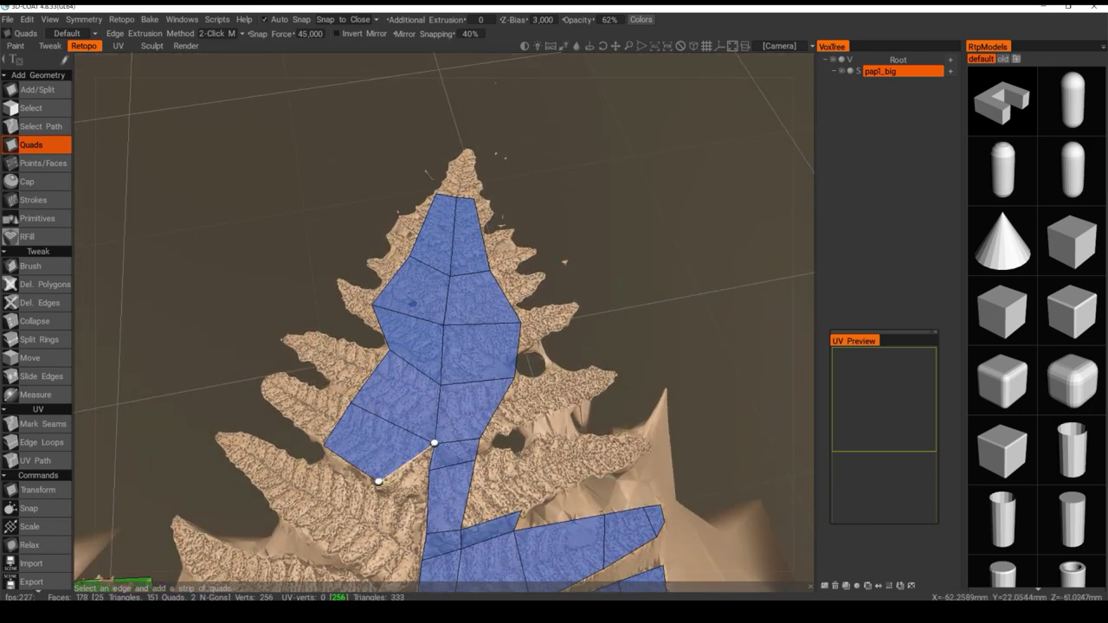
Fill the area between the new left quads and the stem with three triangles and one narrow quad
click(429, 470)
alt+drag(428, 470, 405, 468)
click(404, 477)
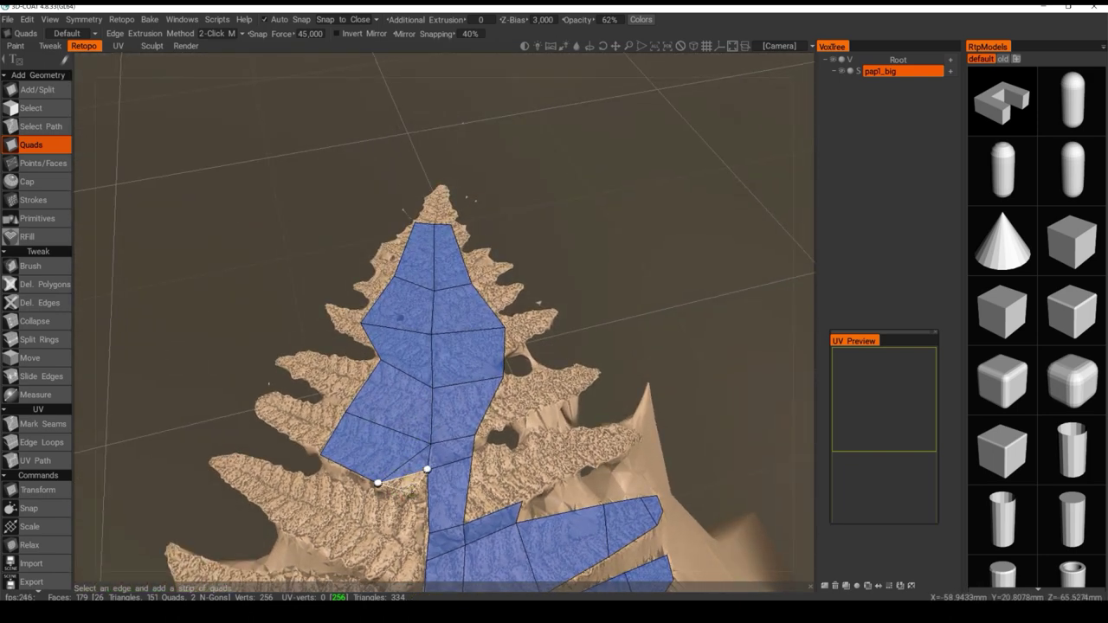
click(414, 491)
alt+middle_drag(410, 501, 421, 426)
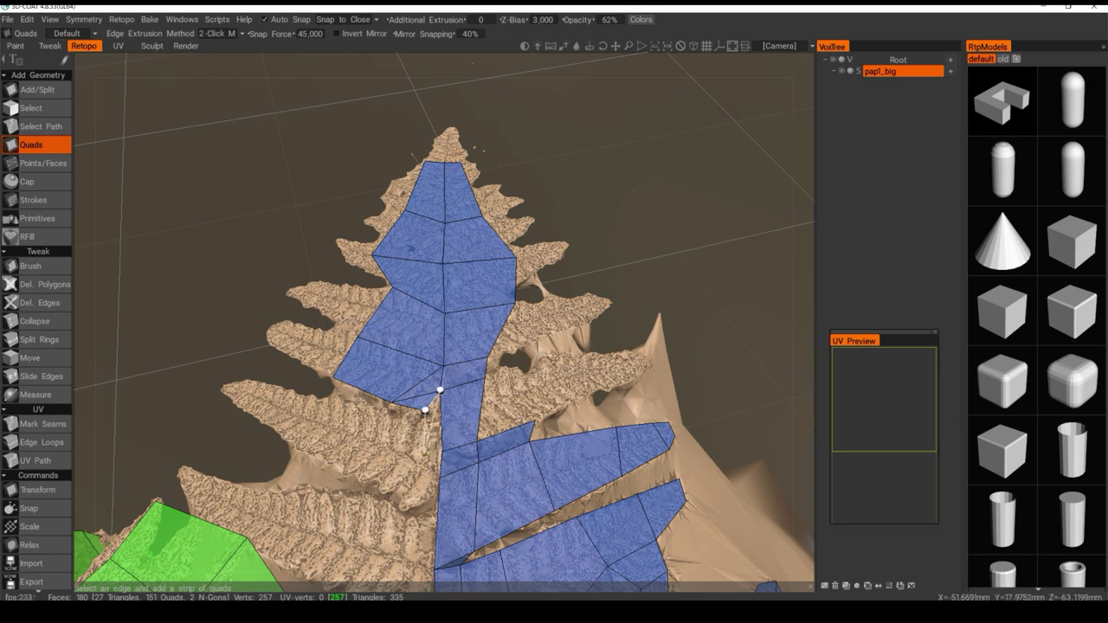
click(434, 452)
click(438, 477)
alt+drag(437, 476, 405, 472)
click(431, 432)
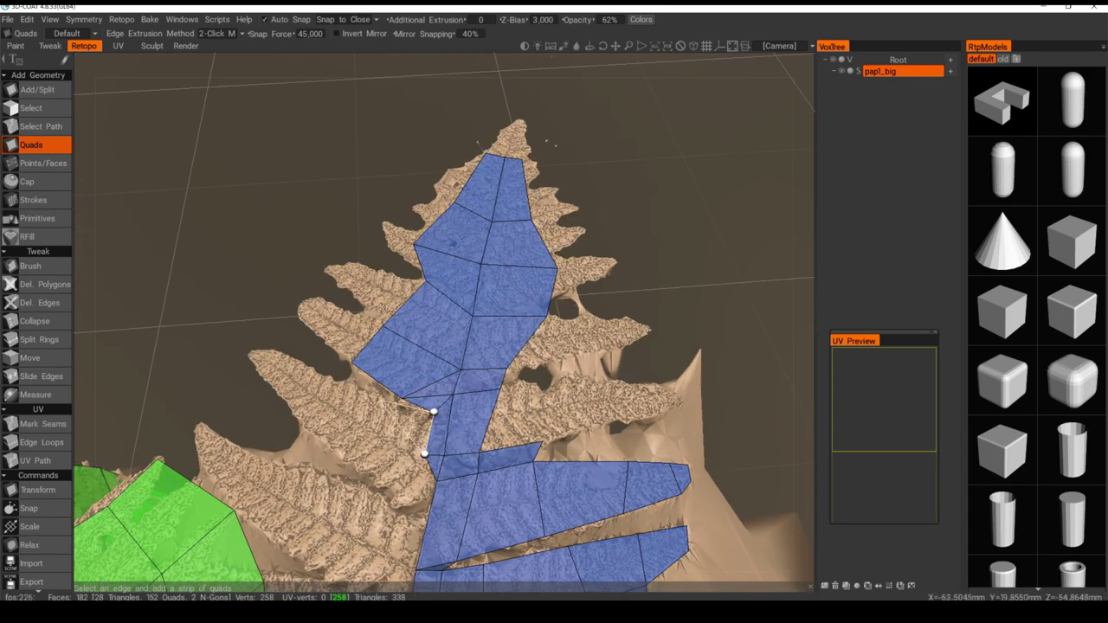
Cover the third leaflet on the frond's left side with a strip of four quads running to its tip
click(367, 422)
alt+drag(367, 424, 362, 569)
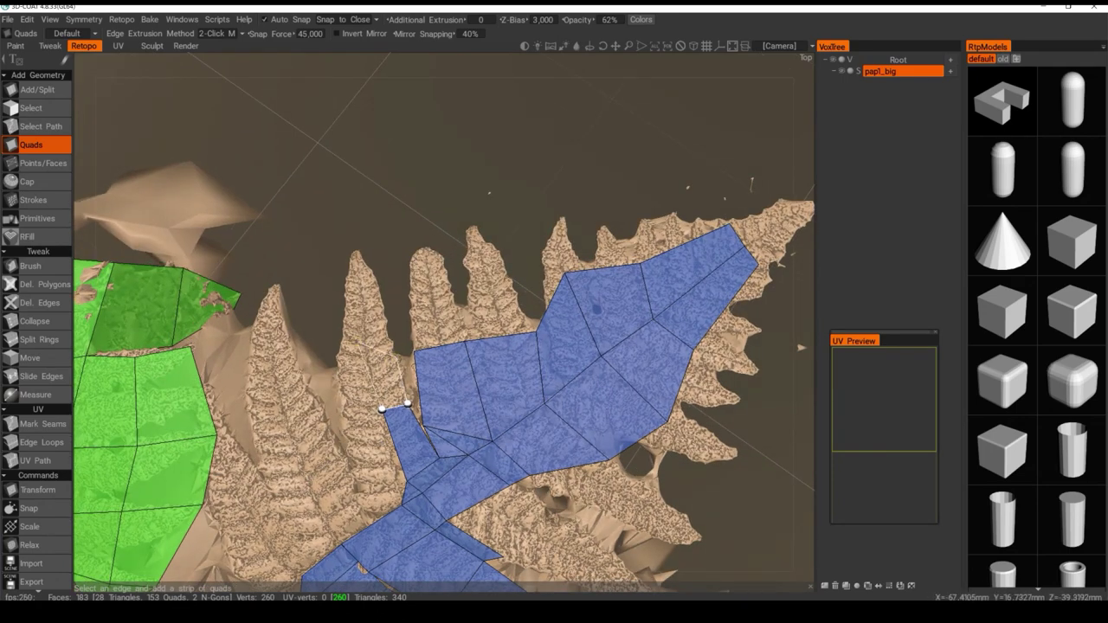
click(337, 359)
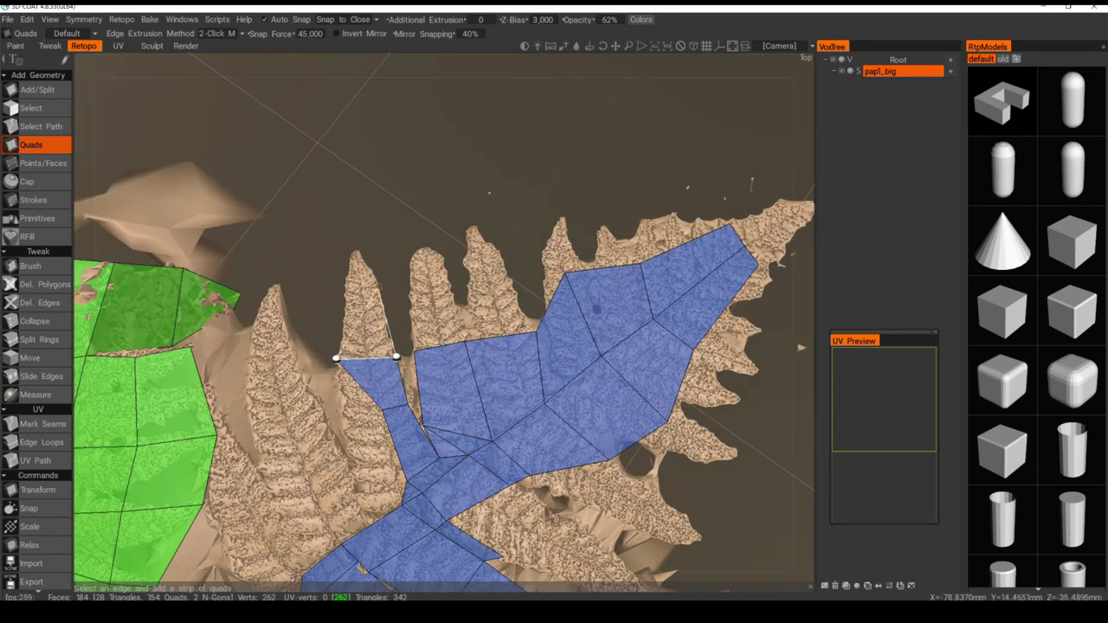
click(347, 284)
alt+drag(343, 303, 357, 284)
click(357, 285)
click(350, 242)
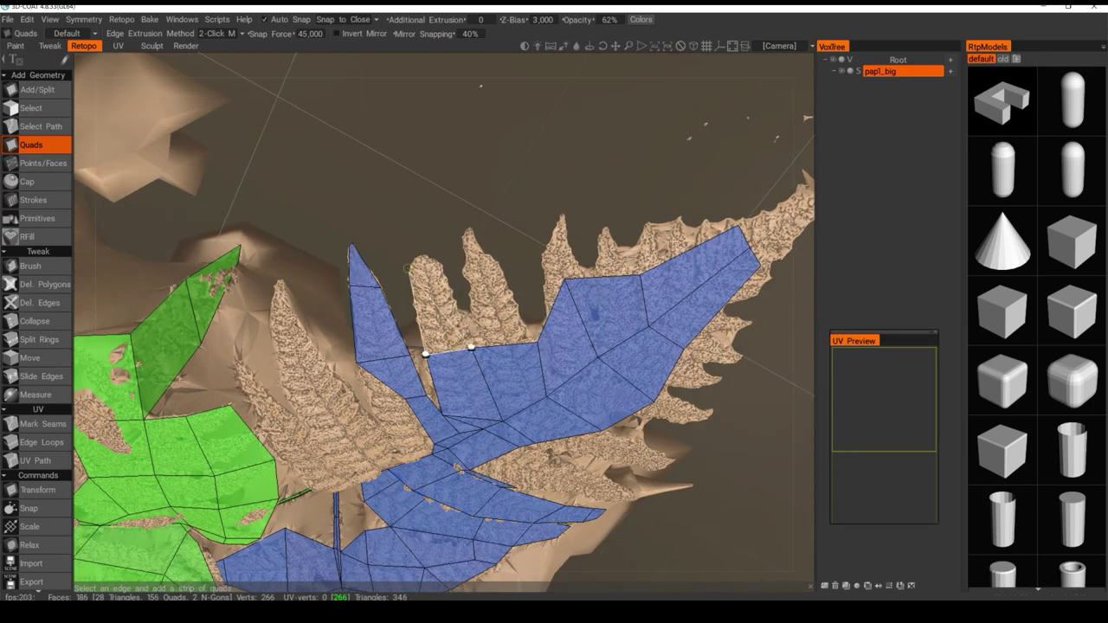
Cover the rounded fourth leaflet on the frond's left side with two quads reaching its tip
click(425, 267)
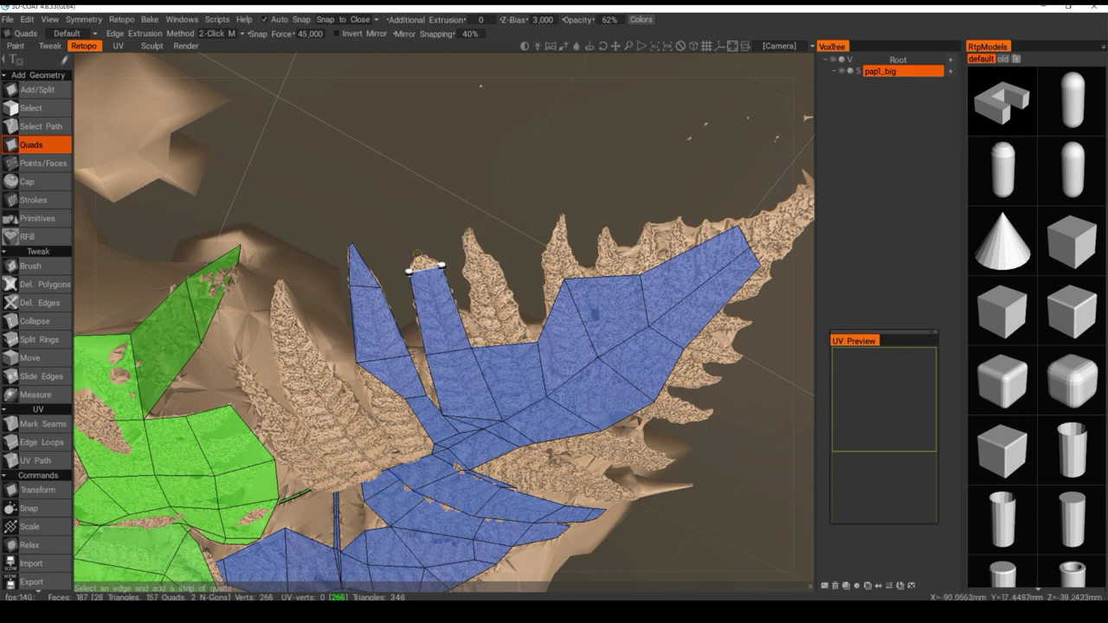
click(424, 252)
alt+drag(457, 306, 457, 322)
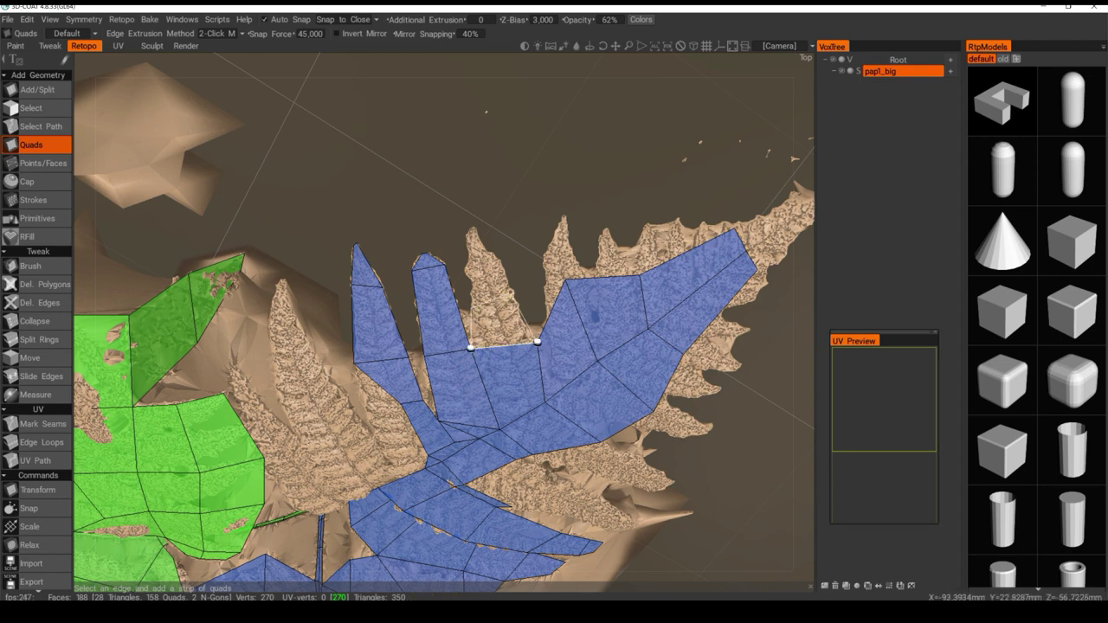
Cover the fifth leaflet on the frond's left side with a strip of three quads ending at its tip
click(512, 291)
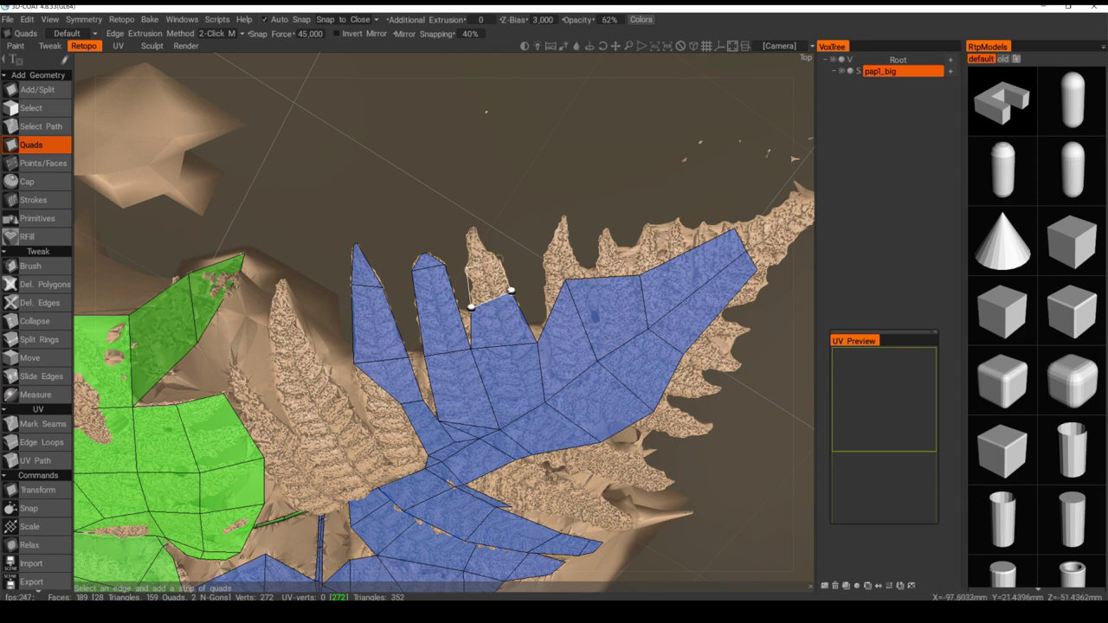
click(499, 256)
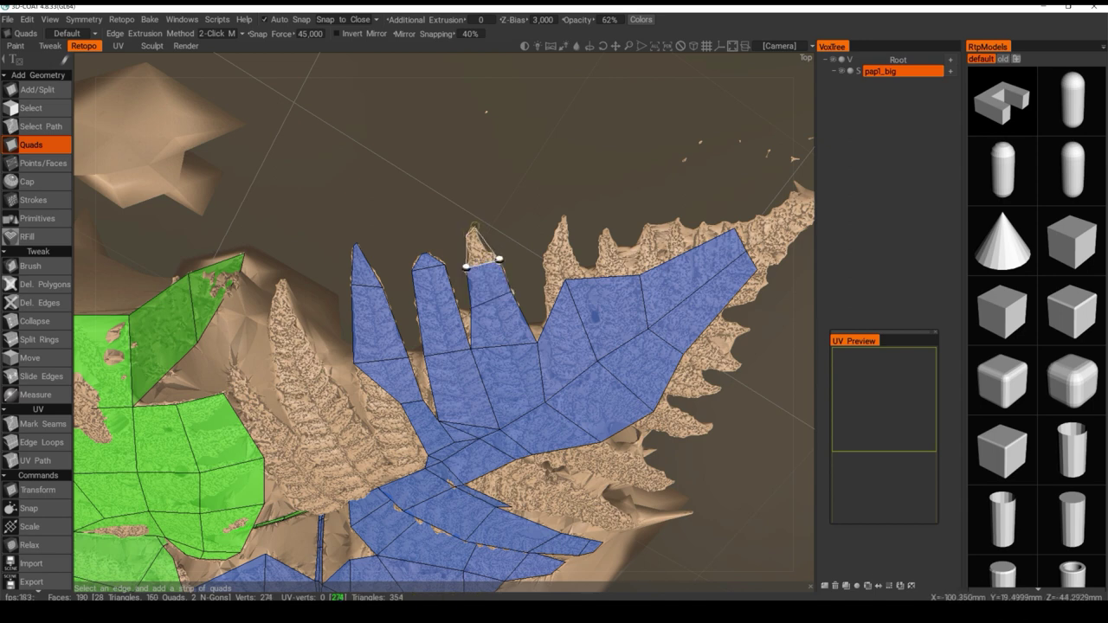
click(476, 227)
alt+drag(429, 299, 451, 313)
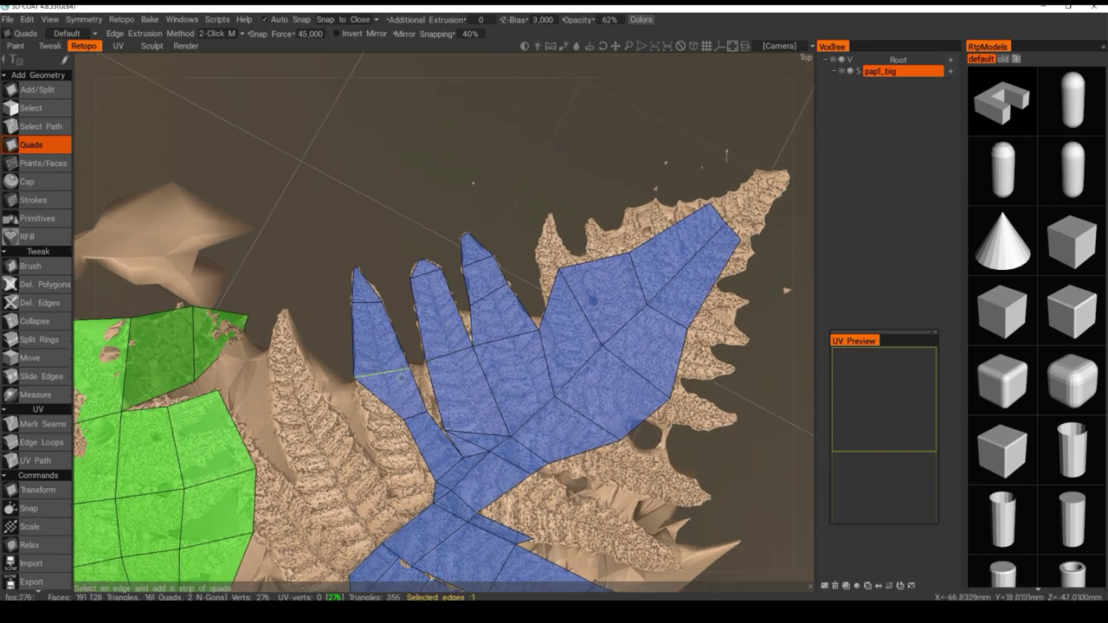
Fill the small gap at the base of the left leaflets with a triangle and delete the edge between two adjoining triangles
alt+drag(407, 377, 496, 338)
click(487, 436)
mouse_move(487, 437)
alt+mouse_down()
mouse_move(474, 449)
mouse_move(470, 433)
alt+mouse_up()
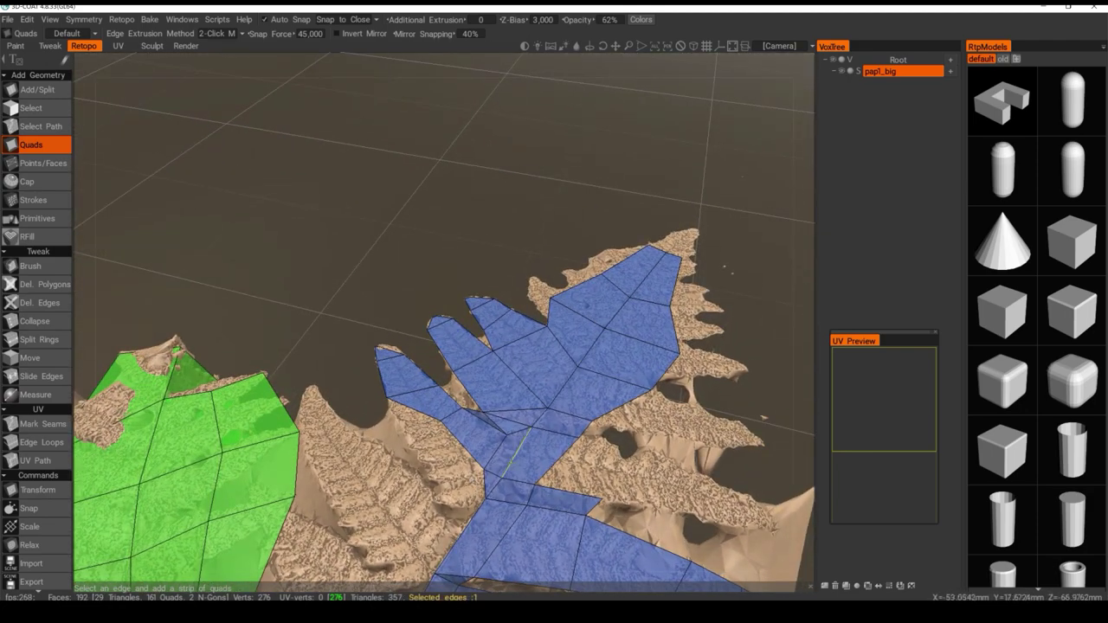
click(39, 302)
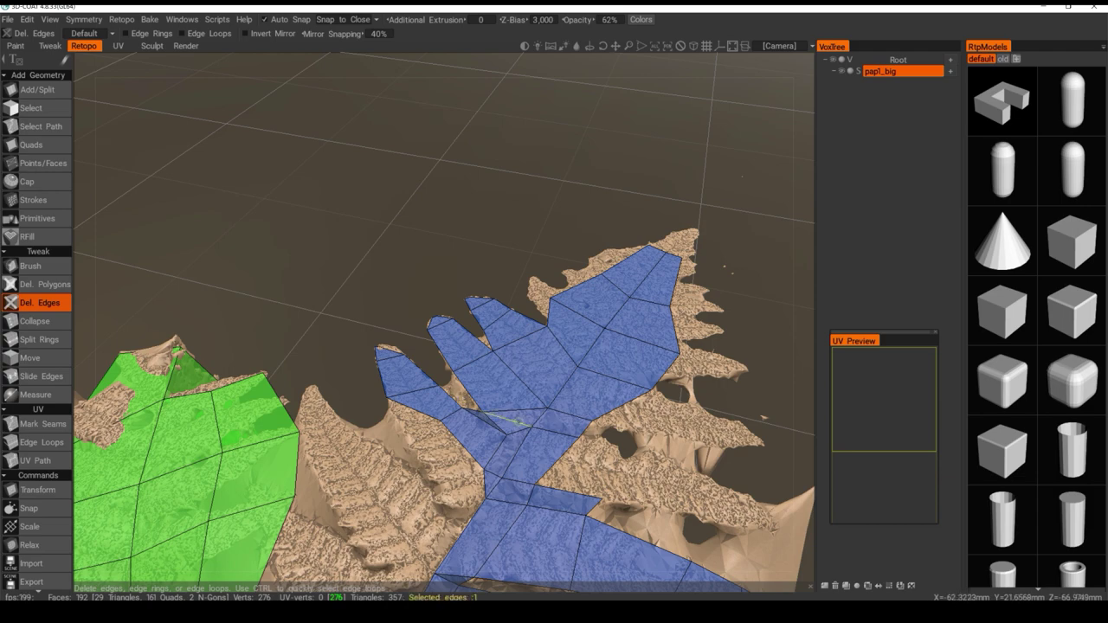
click(485, 423)
alt+drag(485, 422, 250, 321)
Move one border vertex on each side of the upper frond mesh down into the notches between the leaflets
click(38, 150)
alt+drag(372, 299, 504, 372)
alt+middle_drag(504, 371, 509, 388)
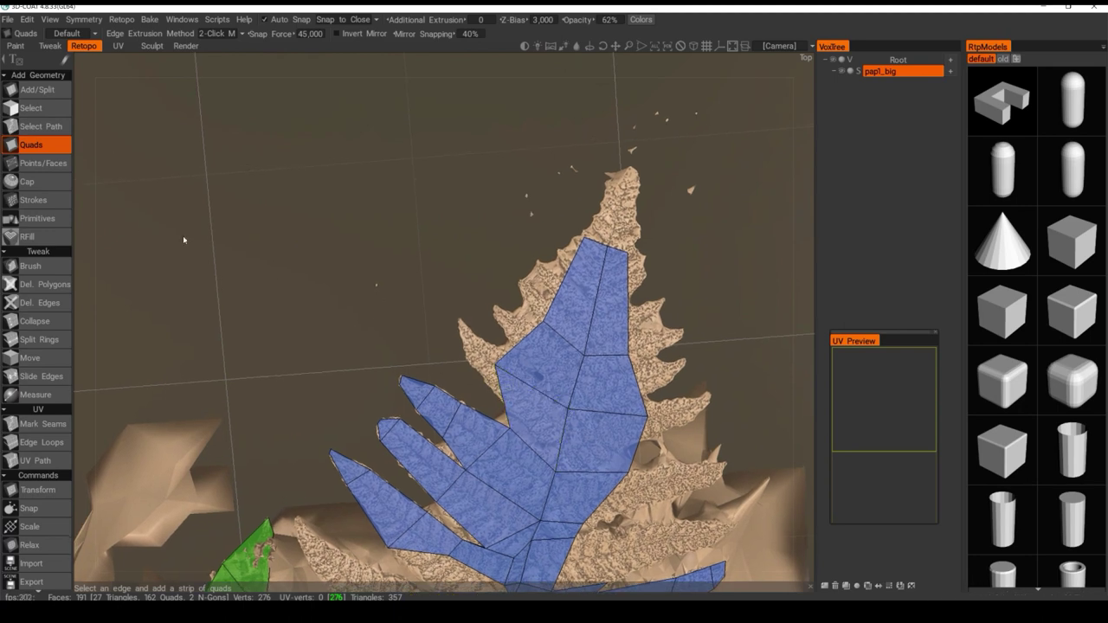
click(30, 358)
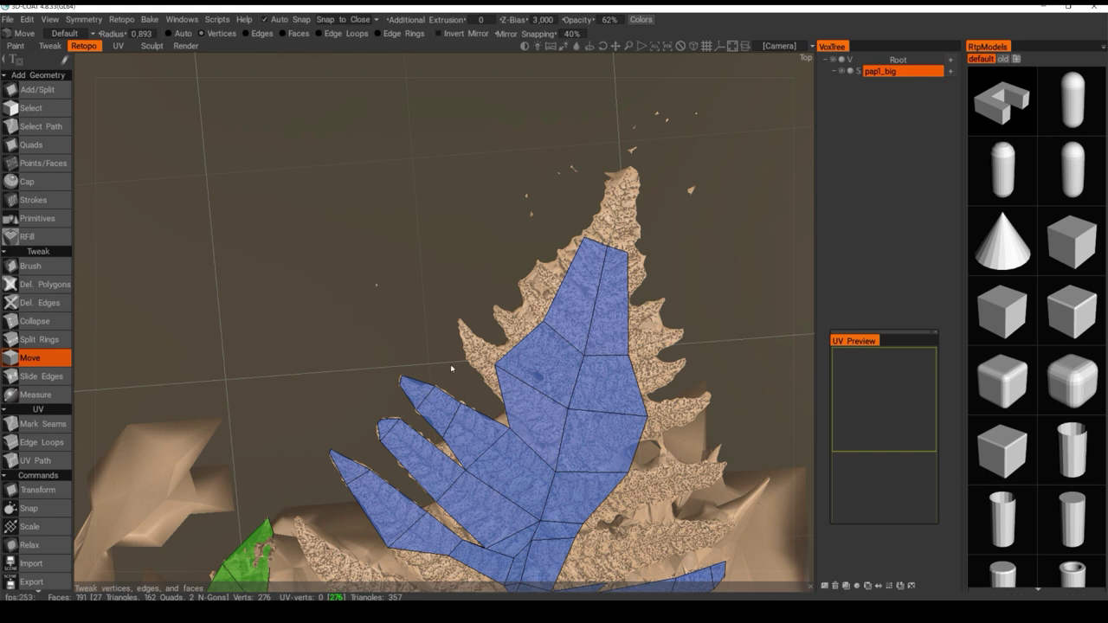
drag(499, 362, 495, 383)
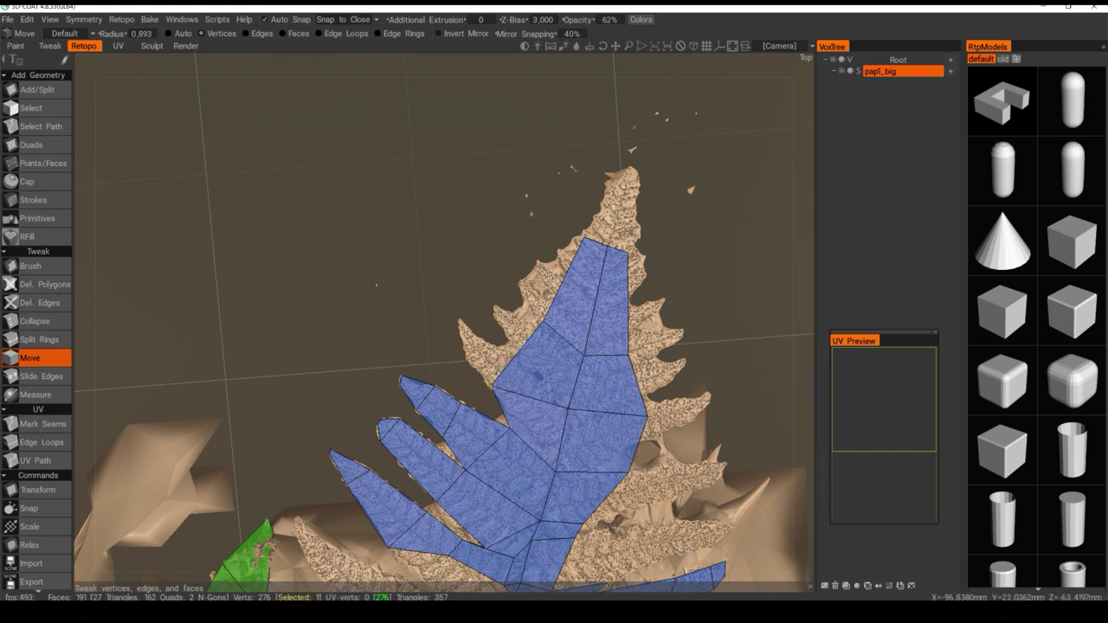
drag(645, 419, 655, 436)
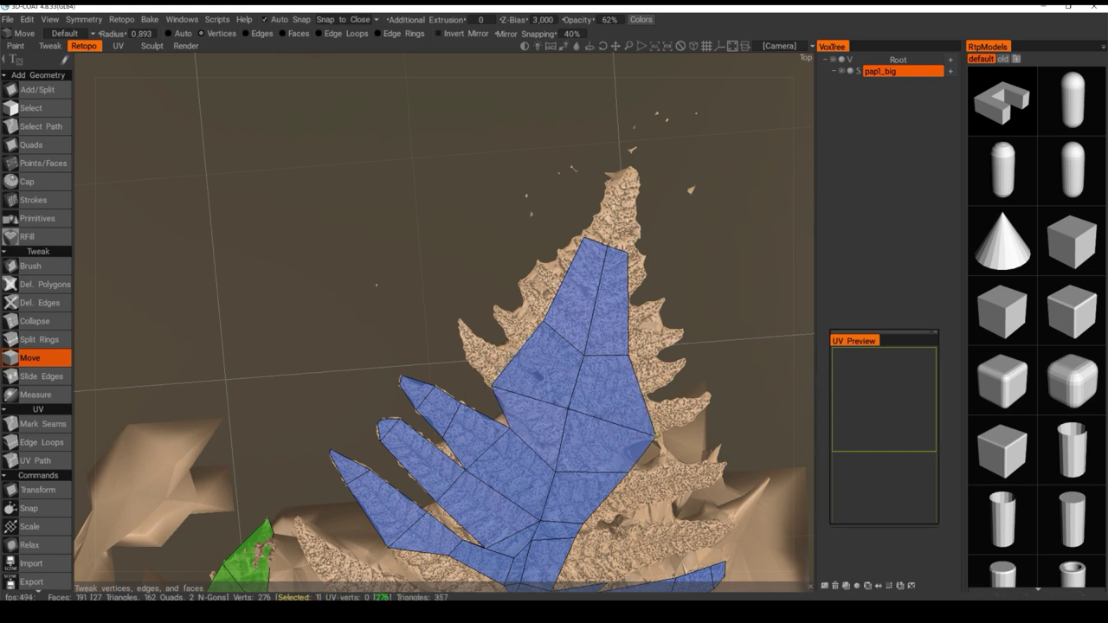
Cover the sixth leaflet on the frond's left side with a quad and a triangle ending at its tip
click(31, 144)
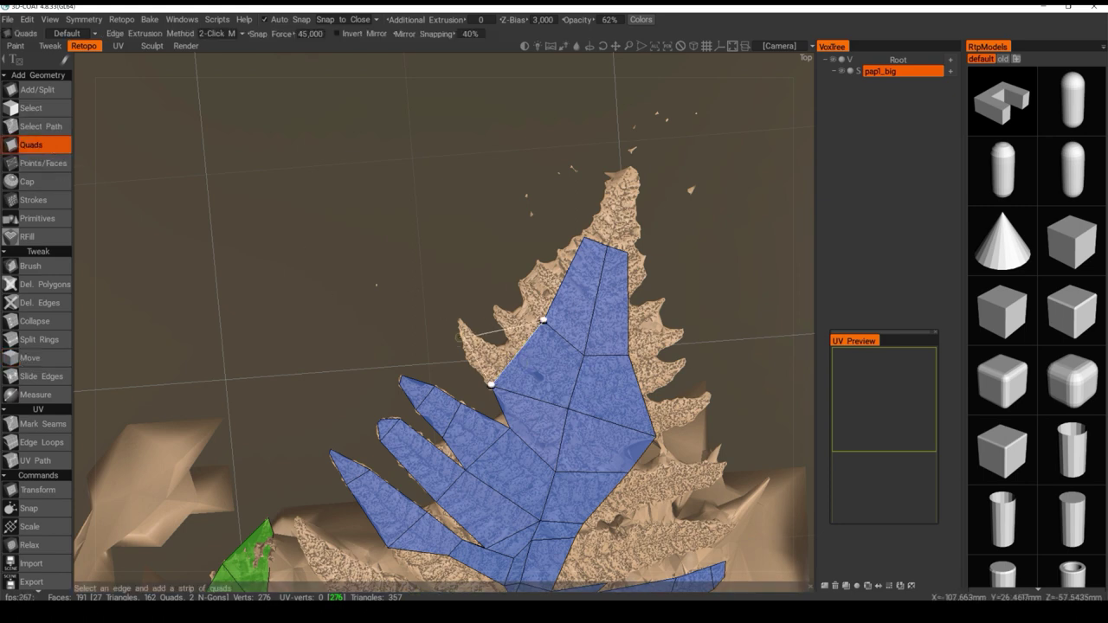
click(498, 307)
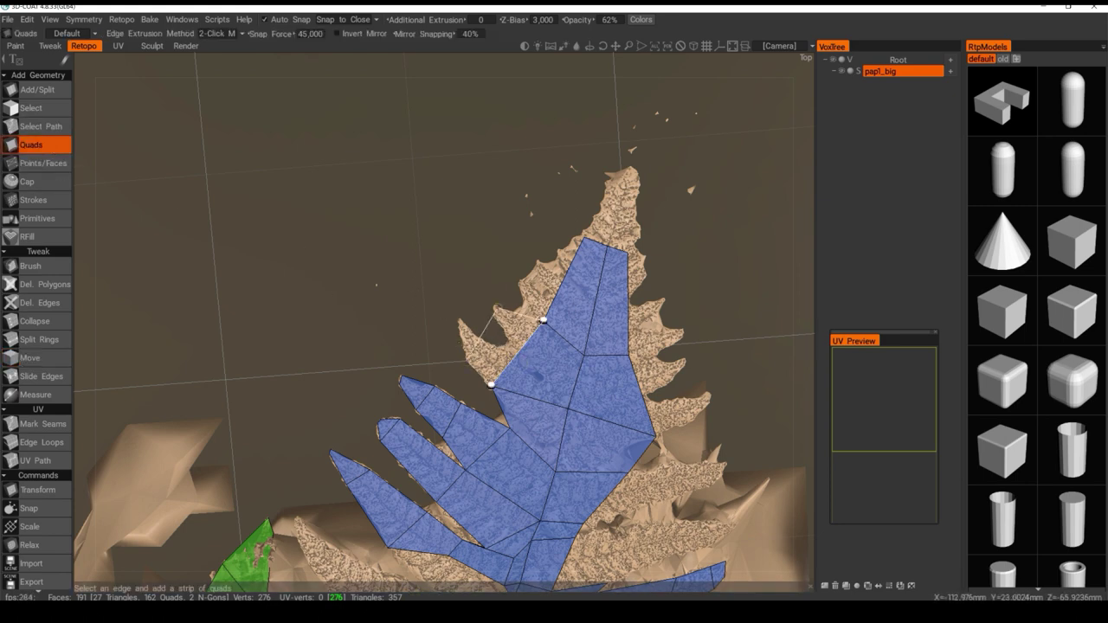
click(467, 359)
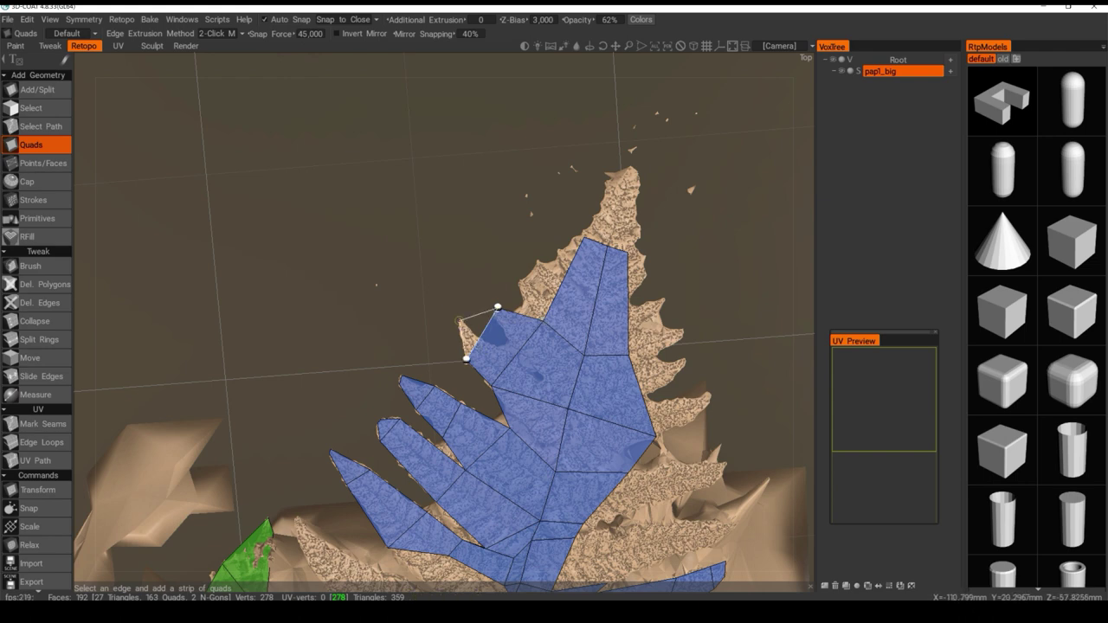
click(460, 320)
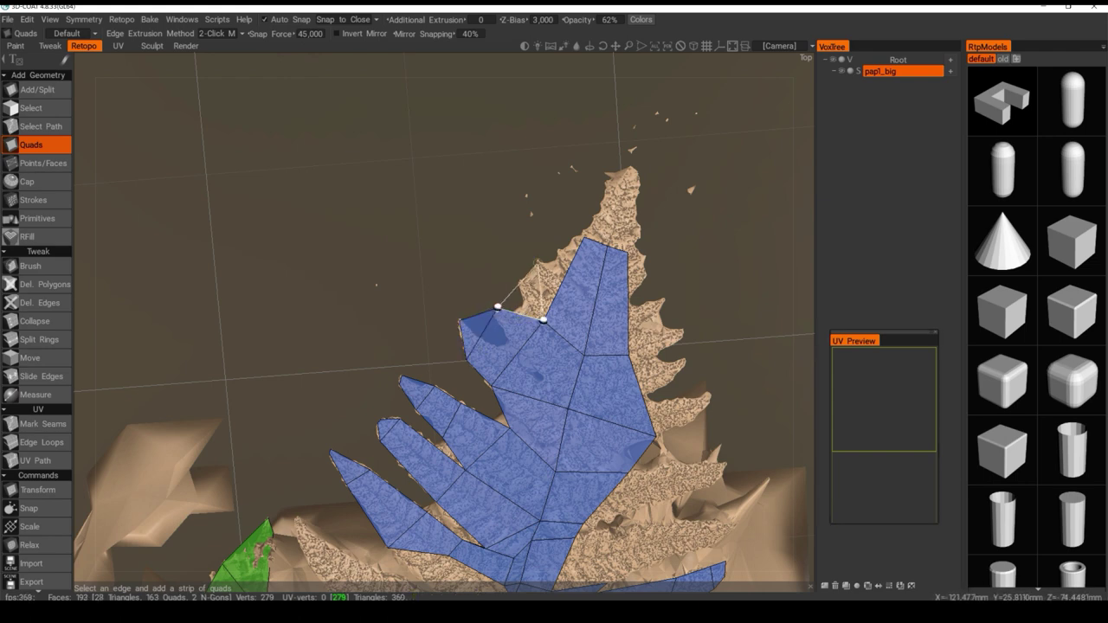
Undo the oversized triangle above the sixth left leaflet and fill that area with two smaller triangles following the frond's outline
click(585, 235)
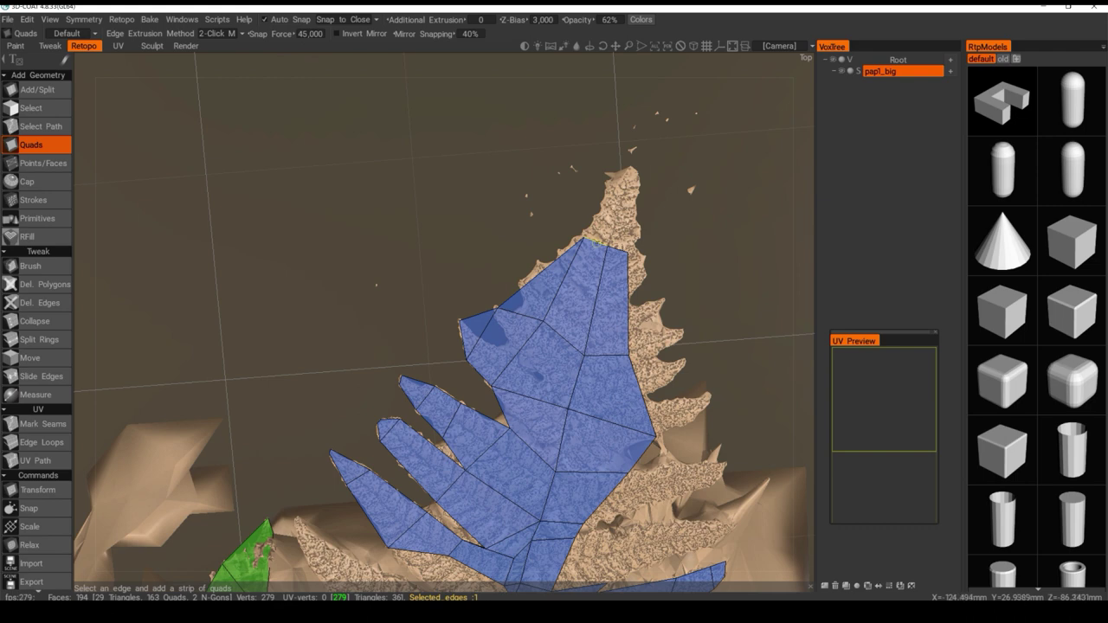
key(ctrl+z)
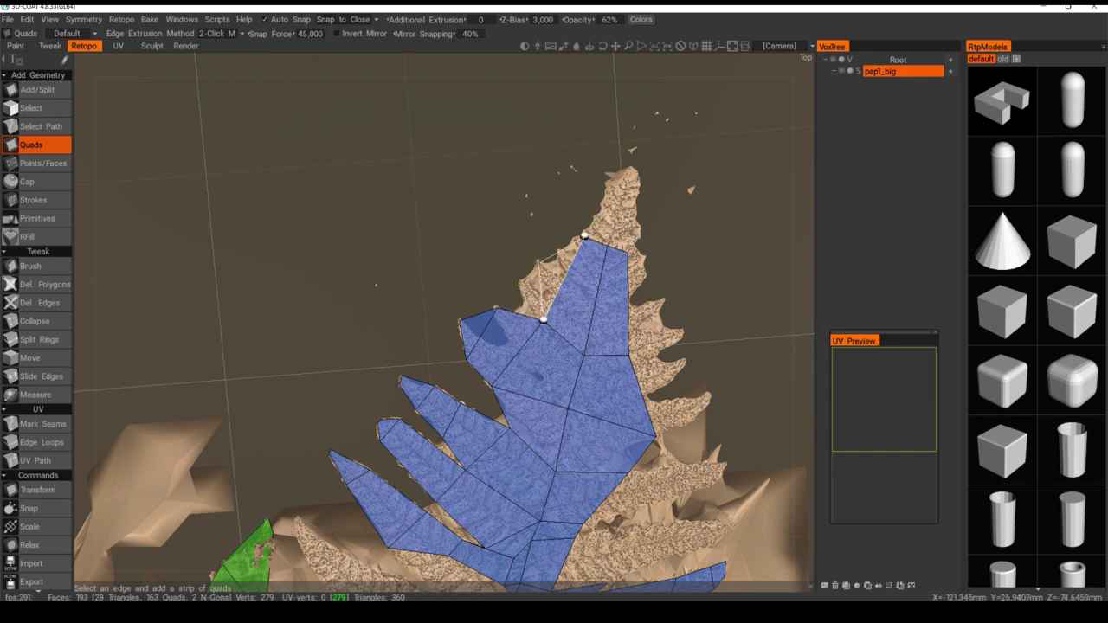
click(539, 264)
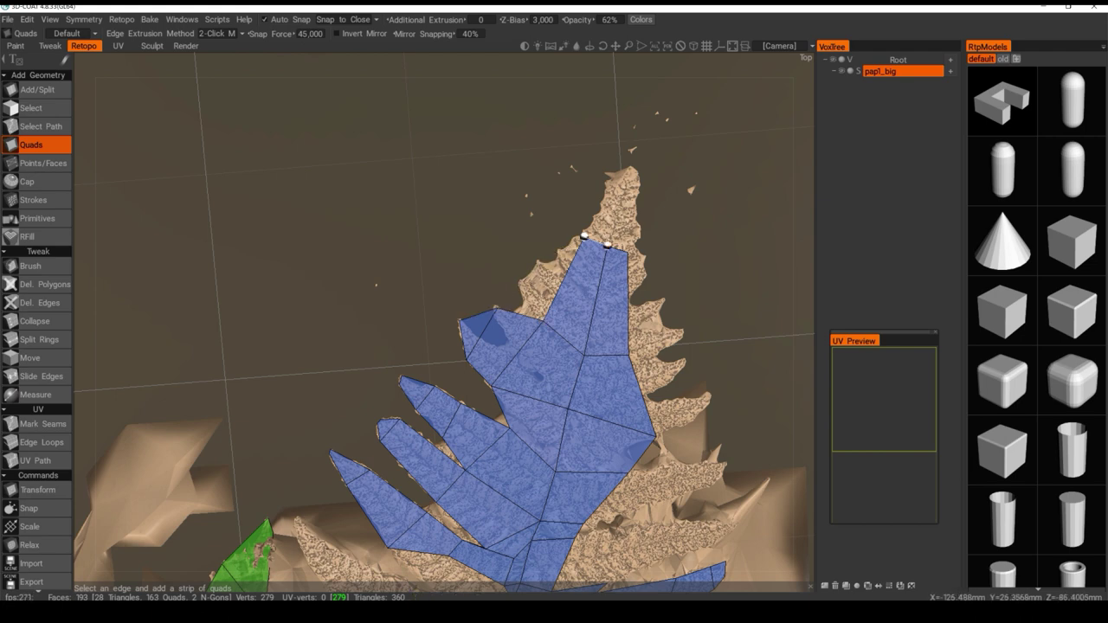
click(532, 262)
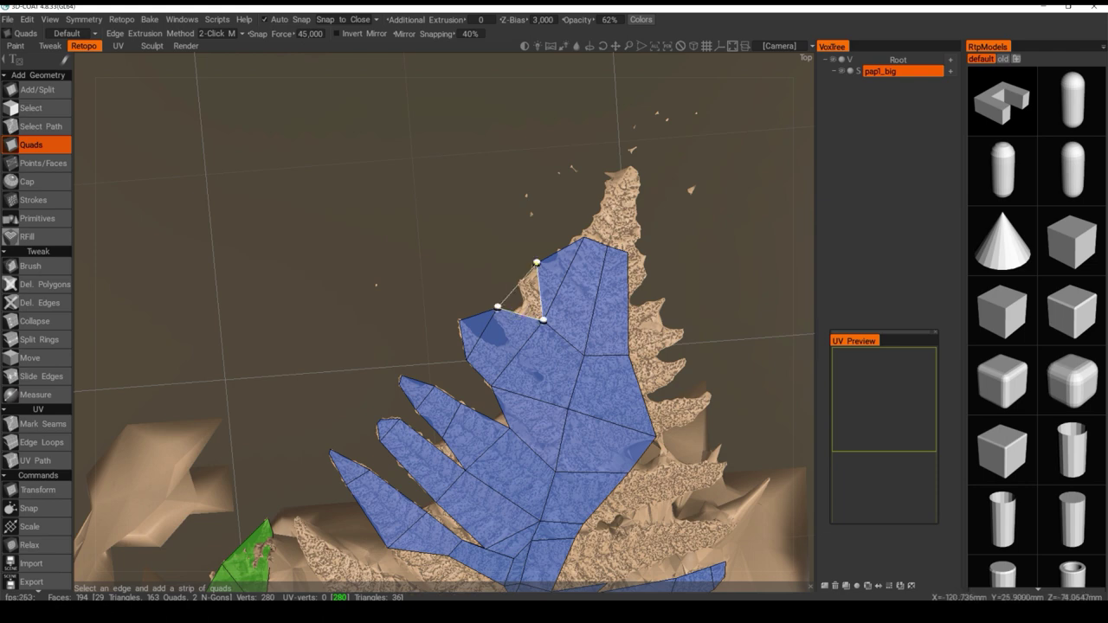
click(536, 262)
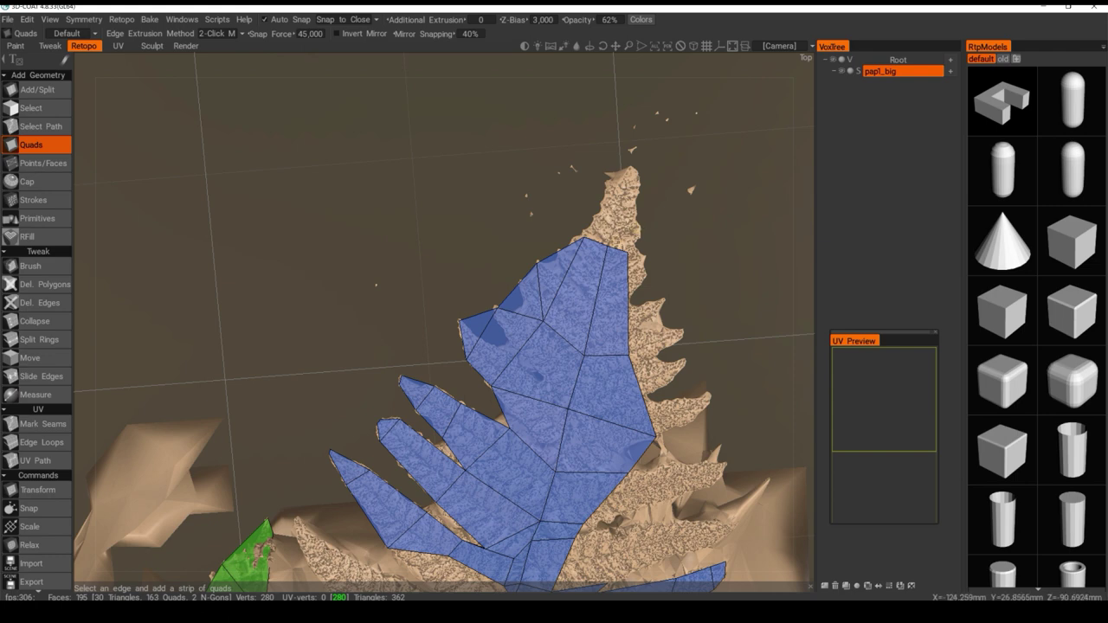
Extend the mesh to the frond's tip with a quad on its left half and a triangle on its right half
middle_drag(529, 279, 493, 365)
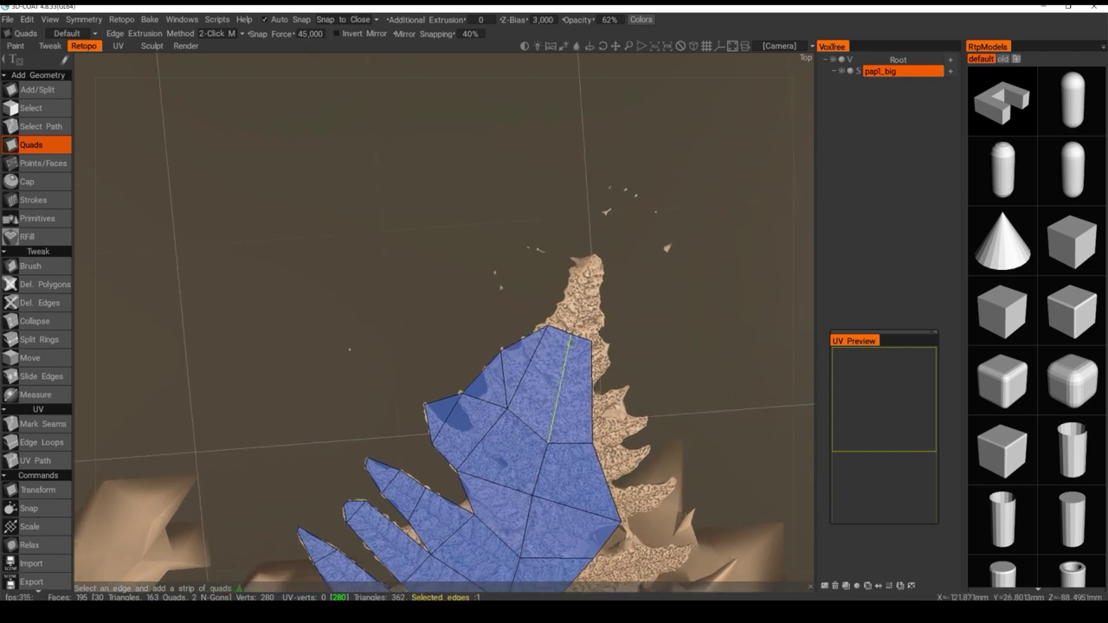
click(559, 331)
alt+drag(559, 330, 533, 366)
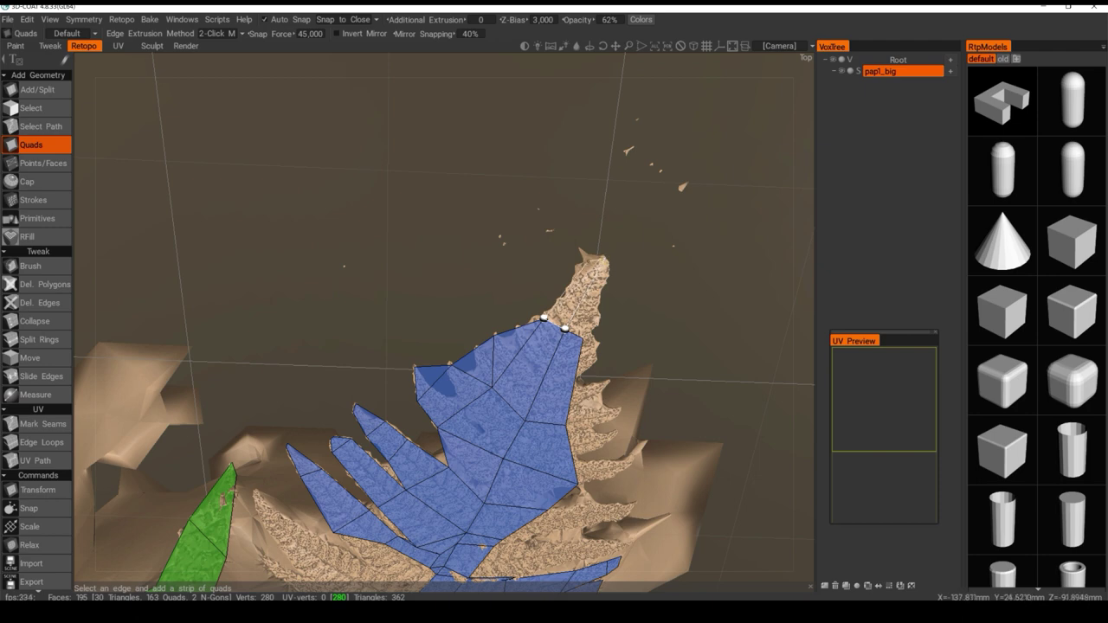
click(594, 259)
click(582, 296)
alt+drag(595, 290, 592, 311)
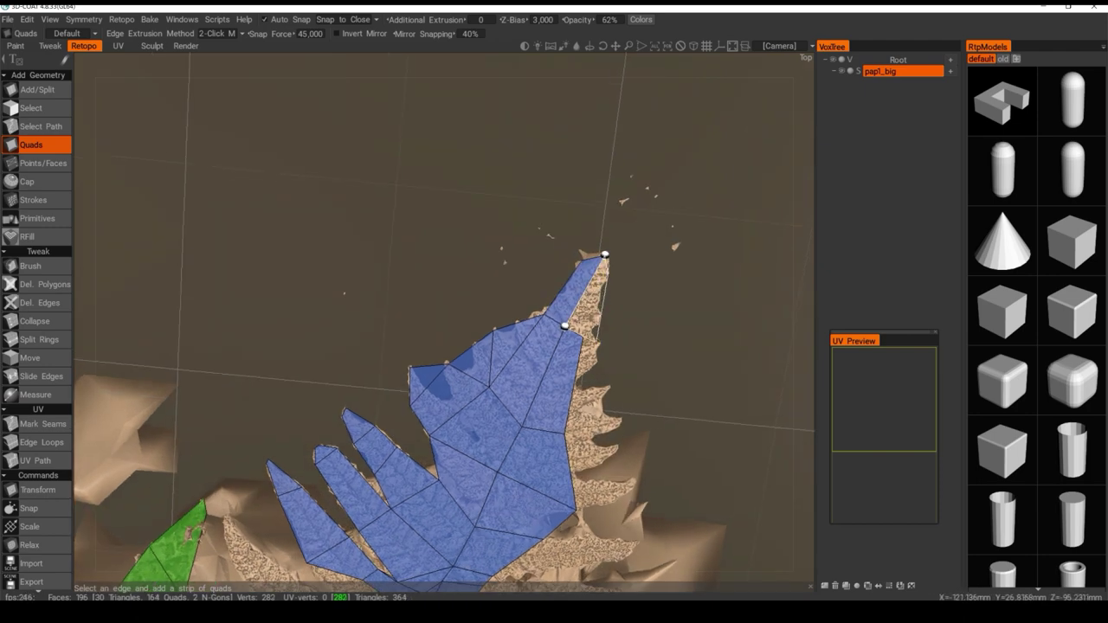
click(598, 340)
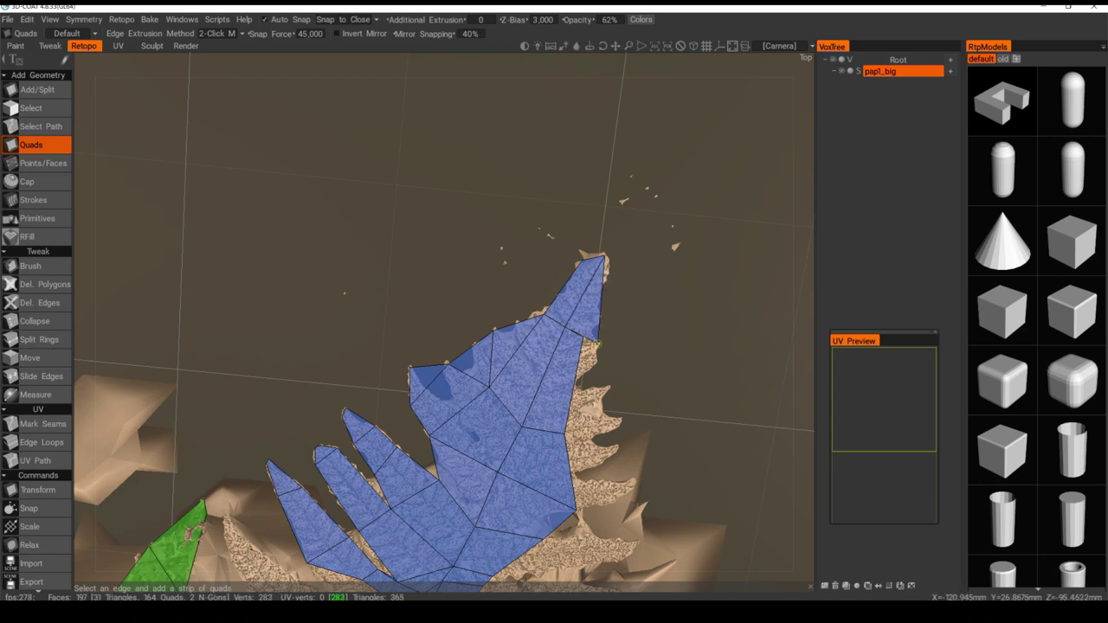
Weld the tip triangle's loose lower vertex with the adjacent border vertex on the frond's right side using Move
key(space)
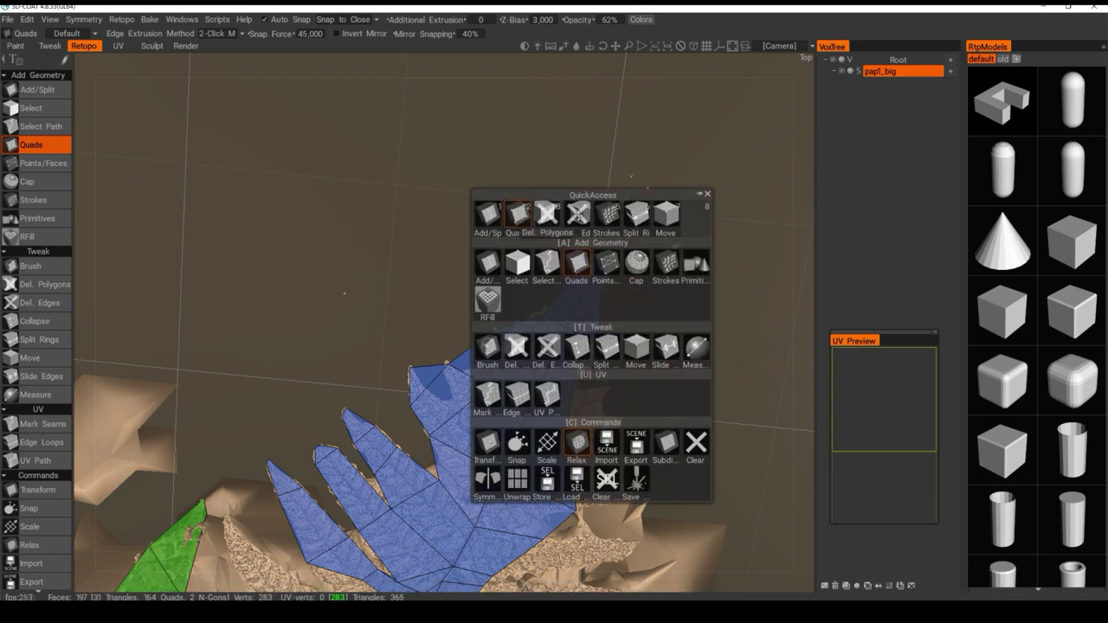
click(517, 216)
key(space)
click(632, 351)
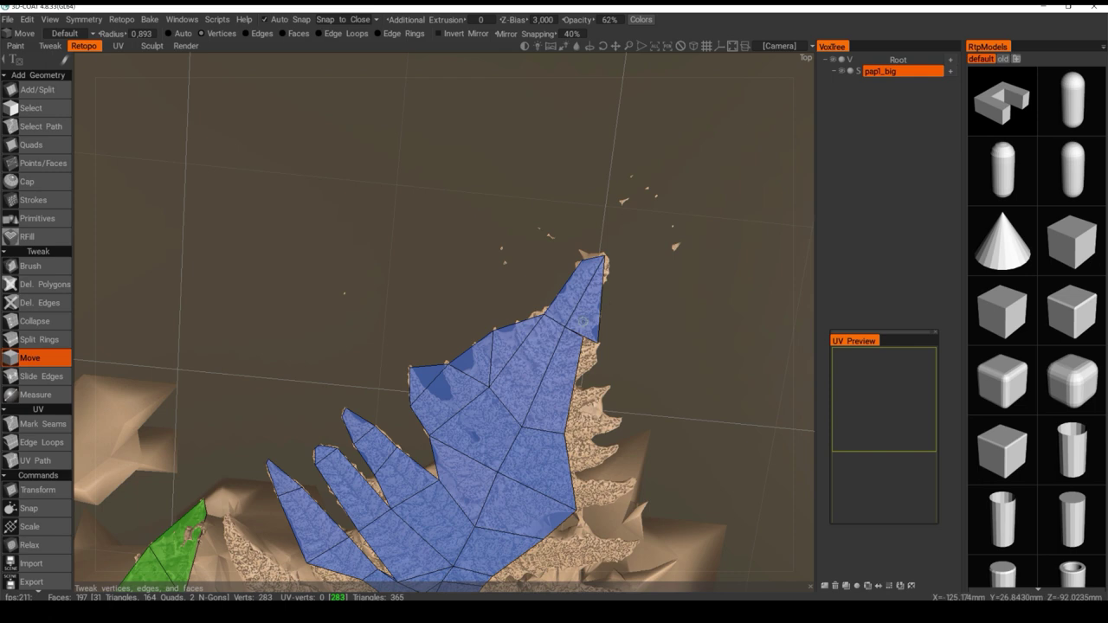
drag(599, 344, 590, 362)
key(space)
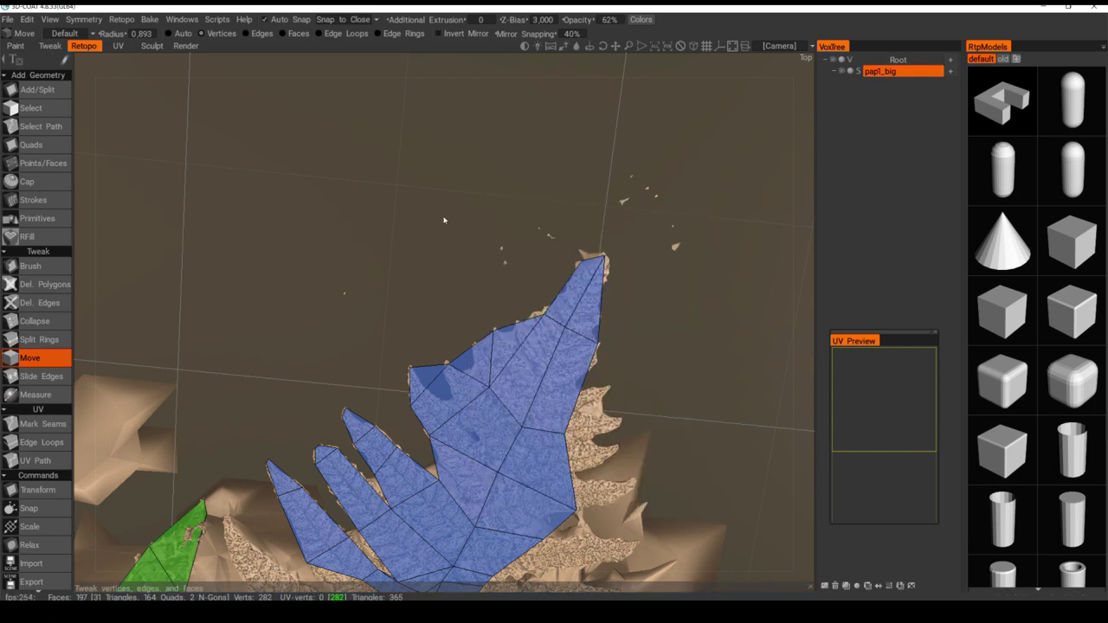
Cover the short serrated leaflets along the upper right edge of the frond with two wide quads
key(space)
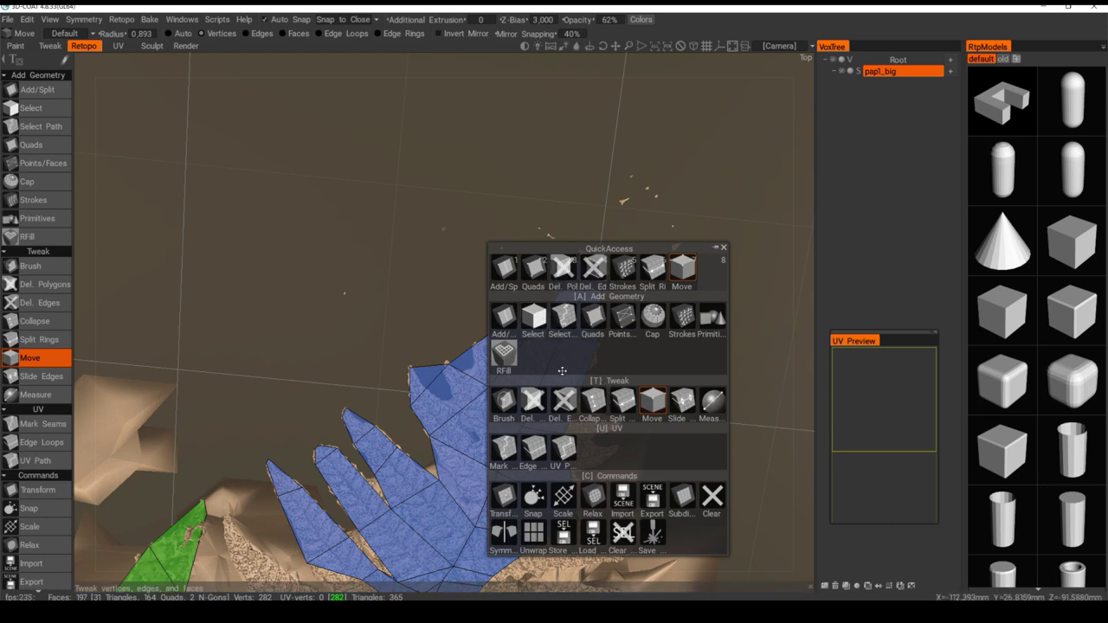
click(593, 318)
click(582, 387)
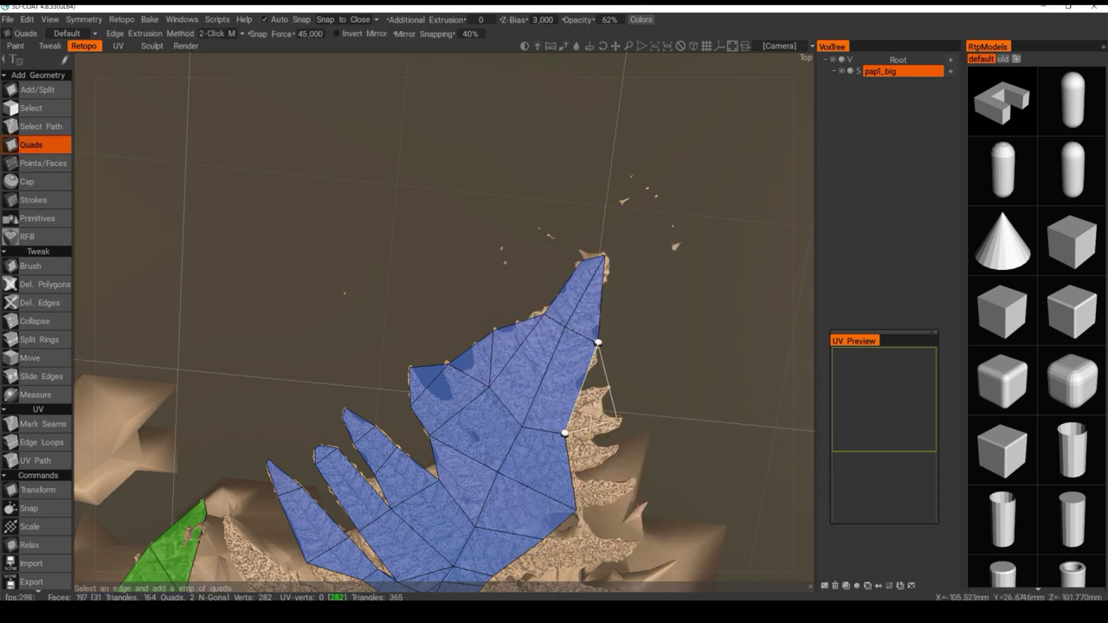
click(620, 422)
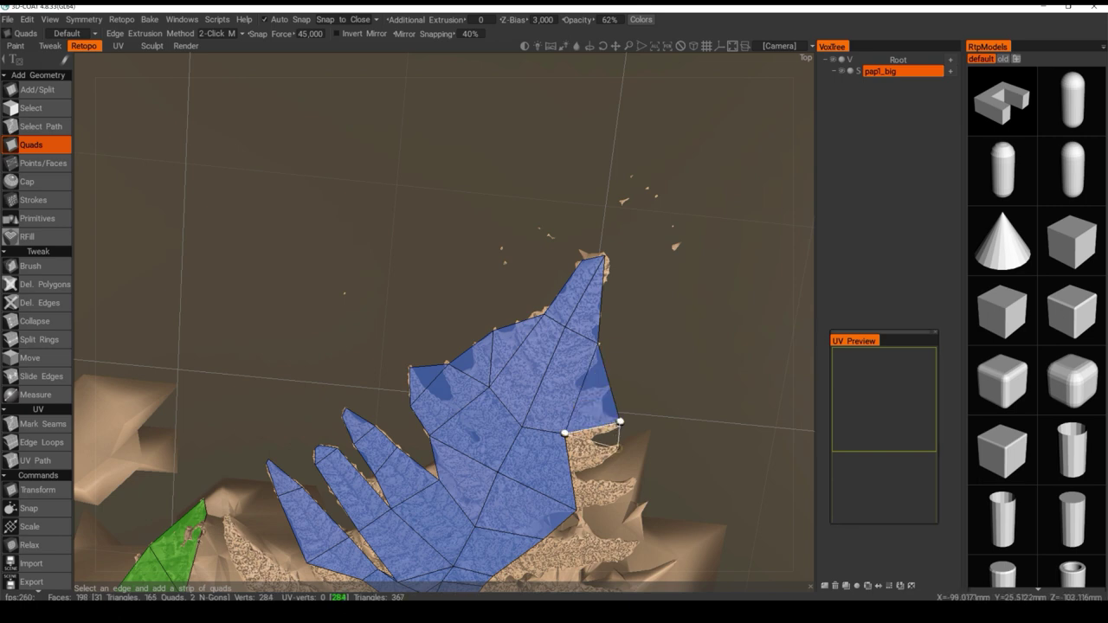
click(634, 479)
click(577, 511)
Continue down the frond's right edge with another quad and fill the area back to the midrib with a quad and a triangle
alt+middle_drag(578, 511, 576, 437)
key(space)
key(space)
alt+middle_drag(614, 476, 583, 434)
alt+drag(583, 434, 483, 333)
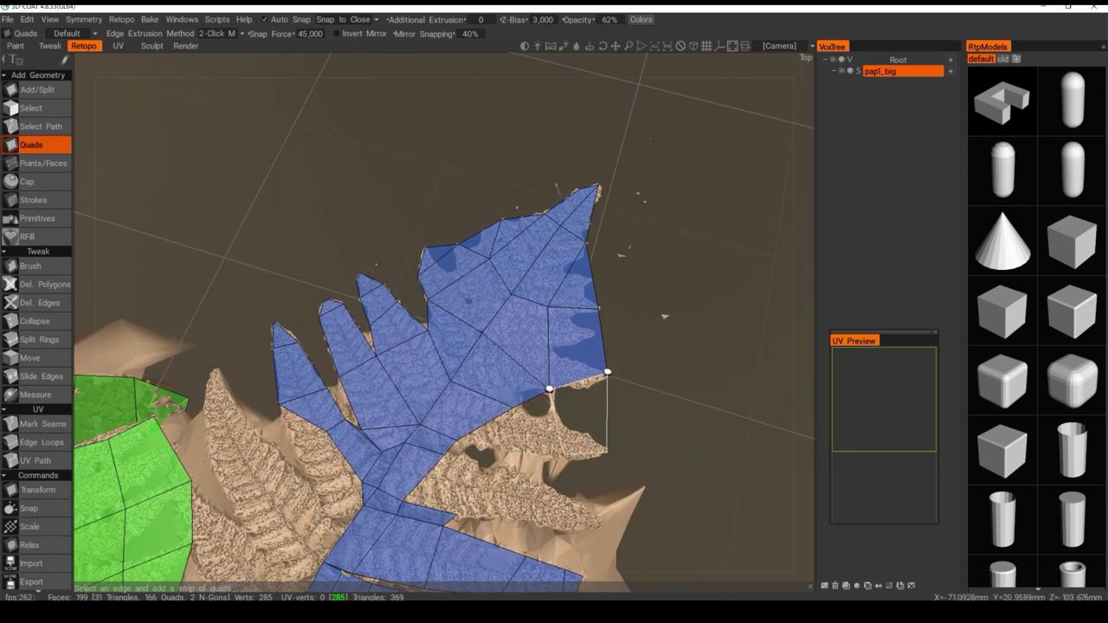
click(574, 463)
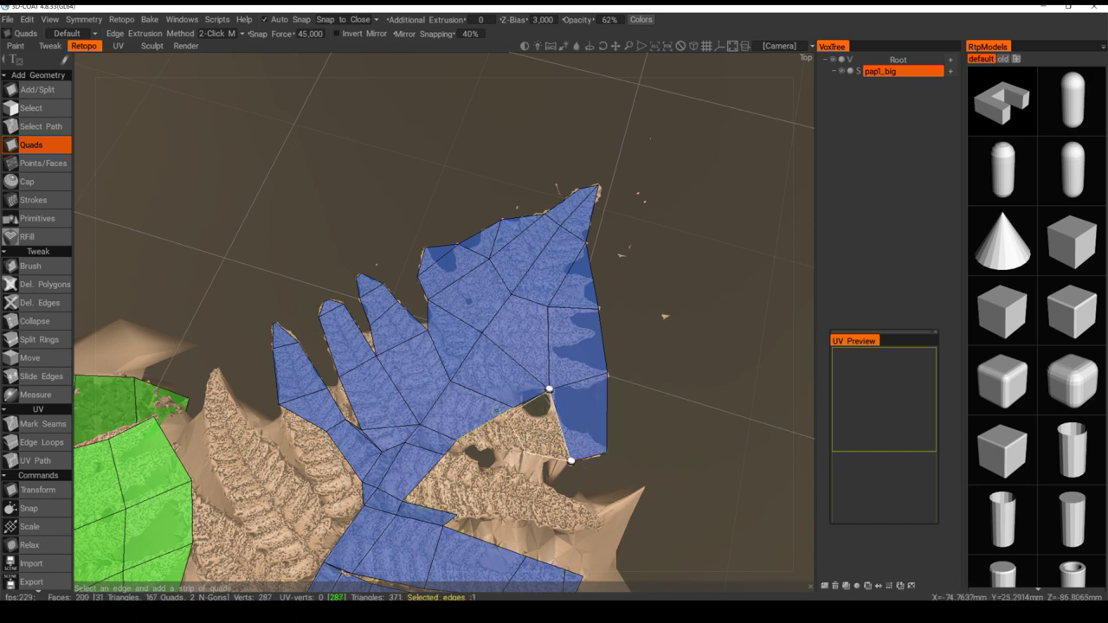
click(523, 445)
alt+drag(522, 442, 487, 423)
click(488, 419)
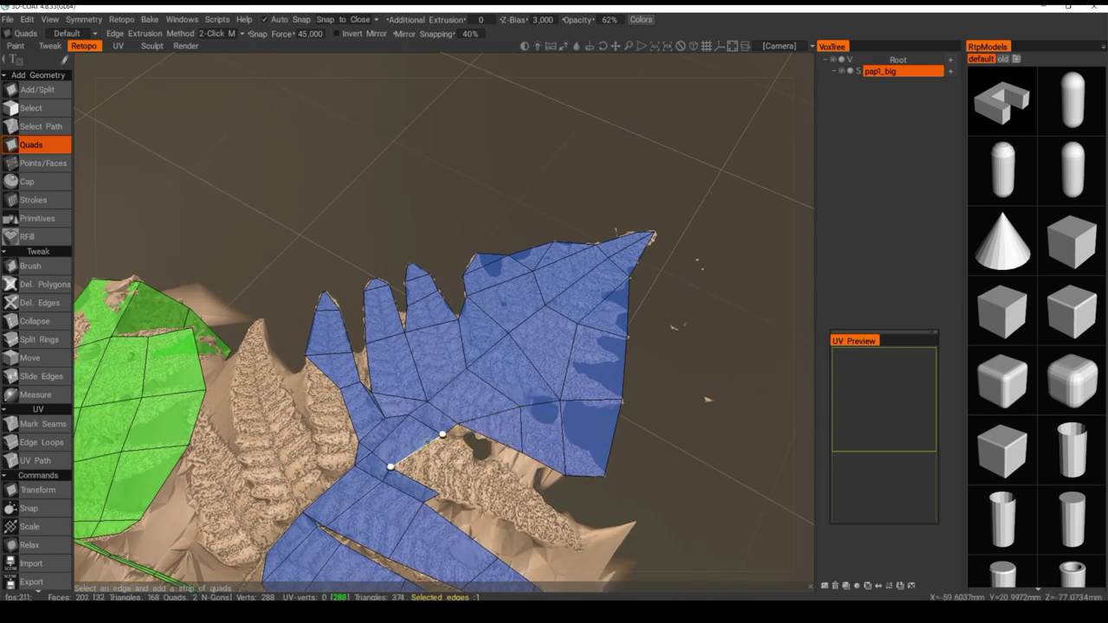
Cover the long leaflet below the upper right section with a strip of three quads ending at its tip
click(496, 460)
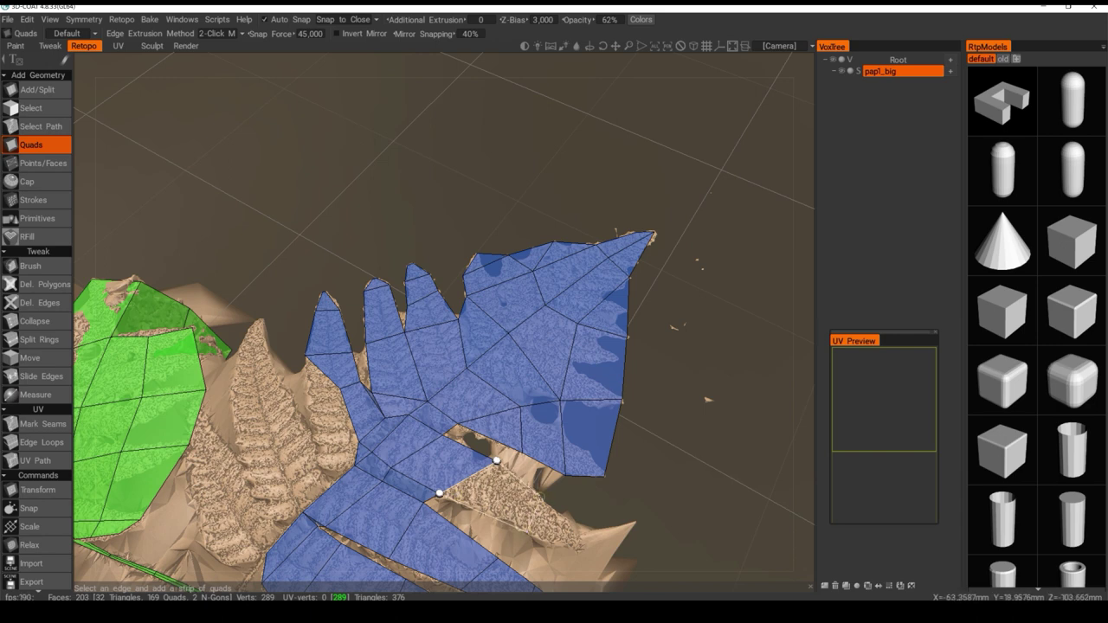
click(533, 515)
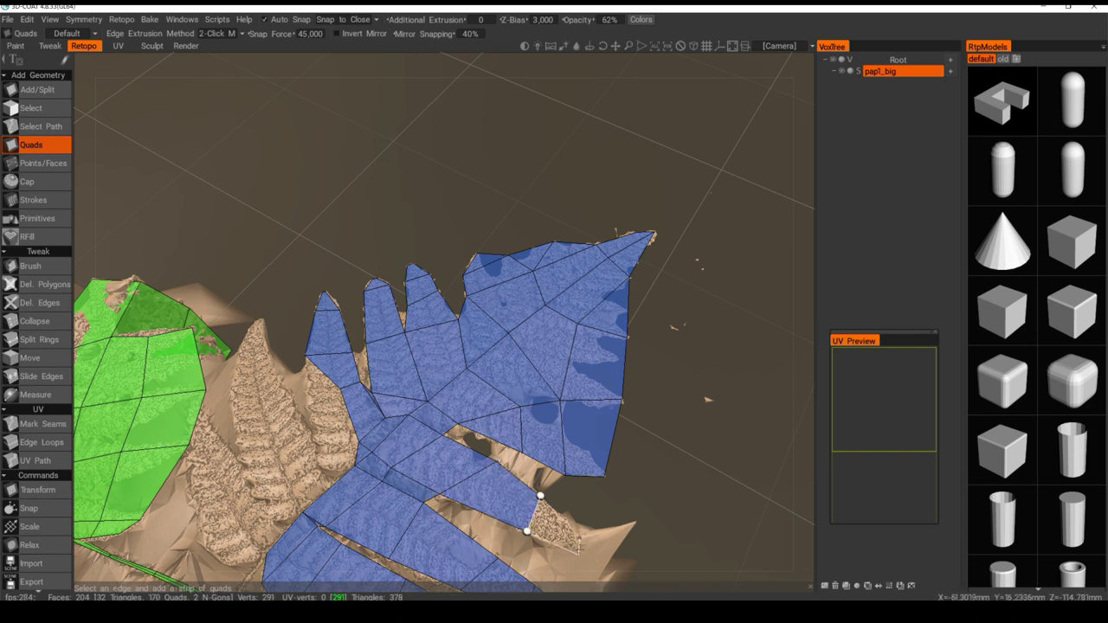
click(575, 530)
Extend a quad from the midrib toward the uncovered lower left leaflets and fill the short leaflet's base up to the neighbouring leaflet
key(space)
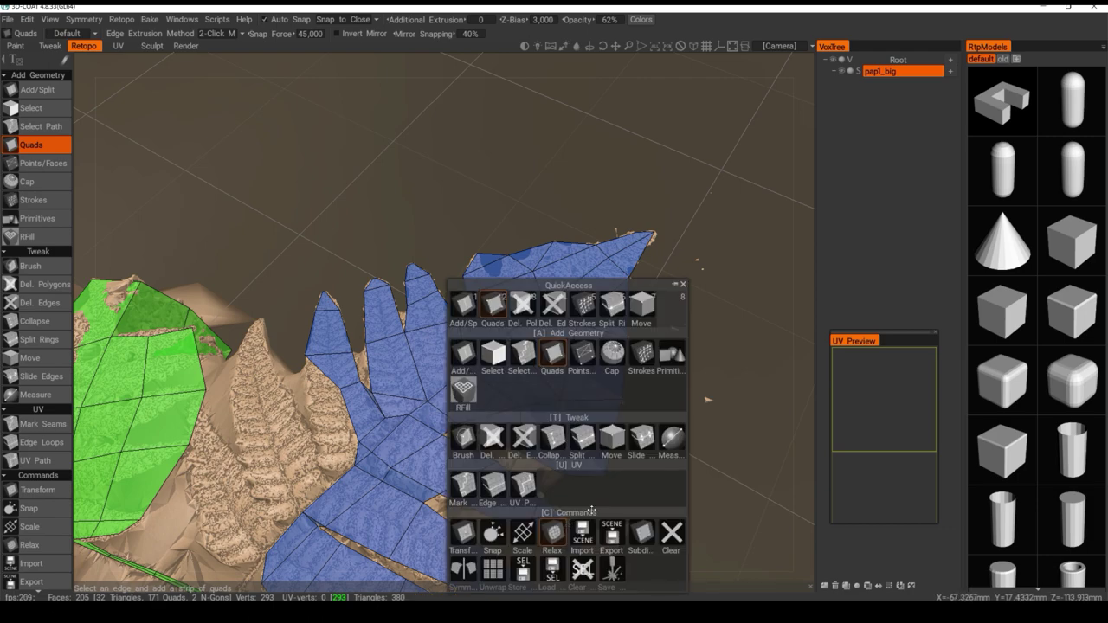
key(space)
middle_drag(575, 466, 569, 461)
alt+right_drag(568, 460, 549, 449)
alt+drag(549, 449, 529, 470)
alt+middle_drag(361, 395, 566, 358)
alt+right_drag(604, 335, 565, 329)
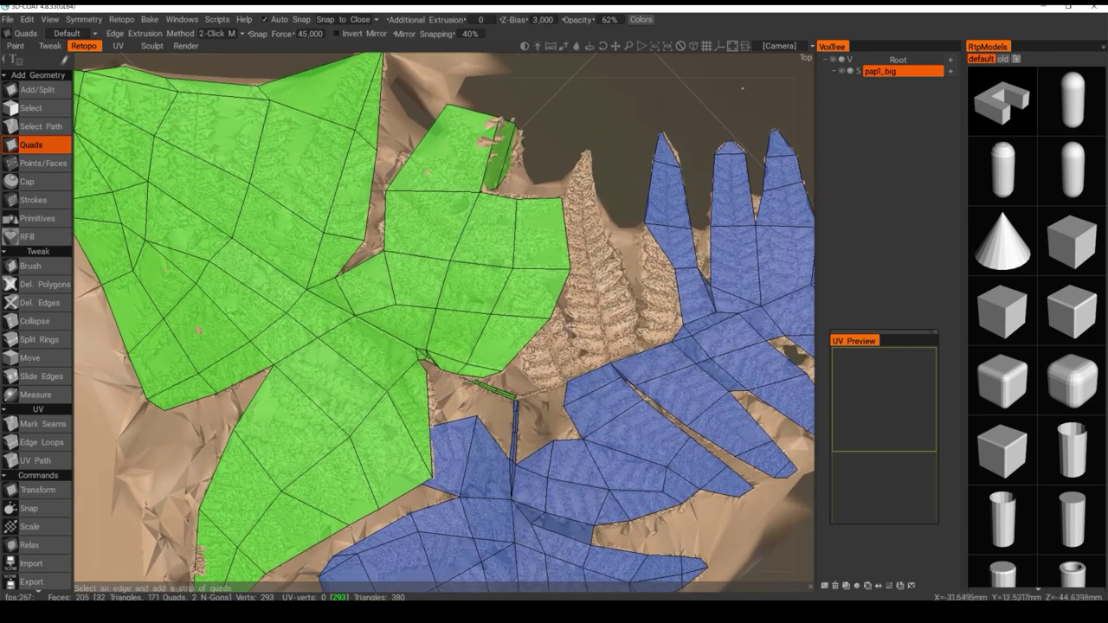
alt+middle_drag(565, 329, 503, 387)
alt+drag(502, 387, 475, 405)
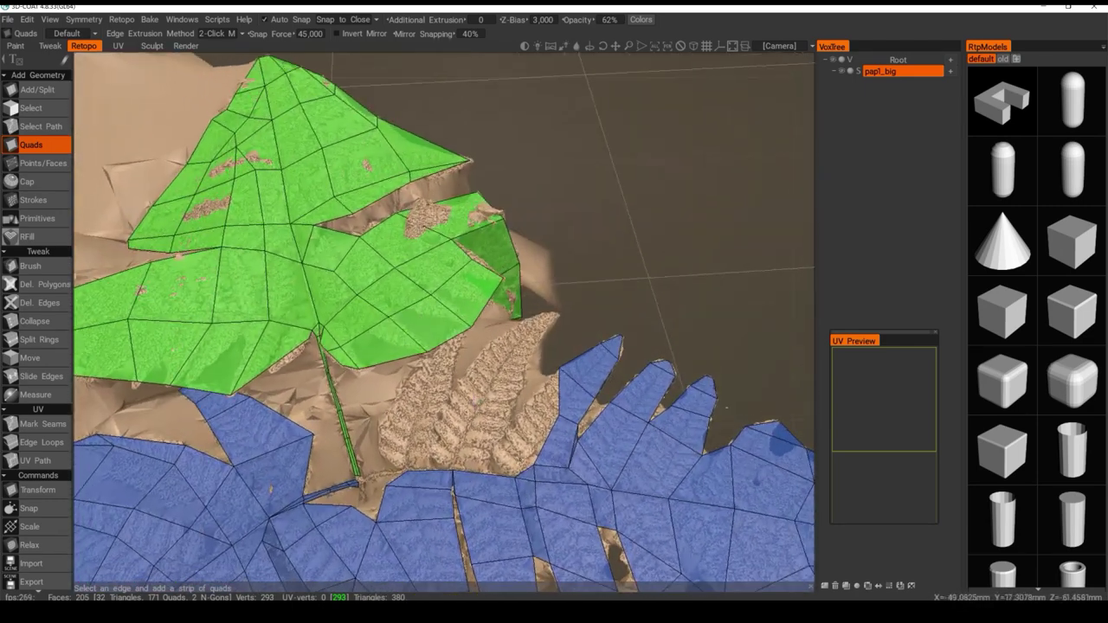
click(463, 432)
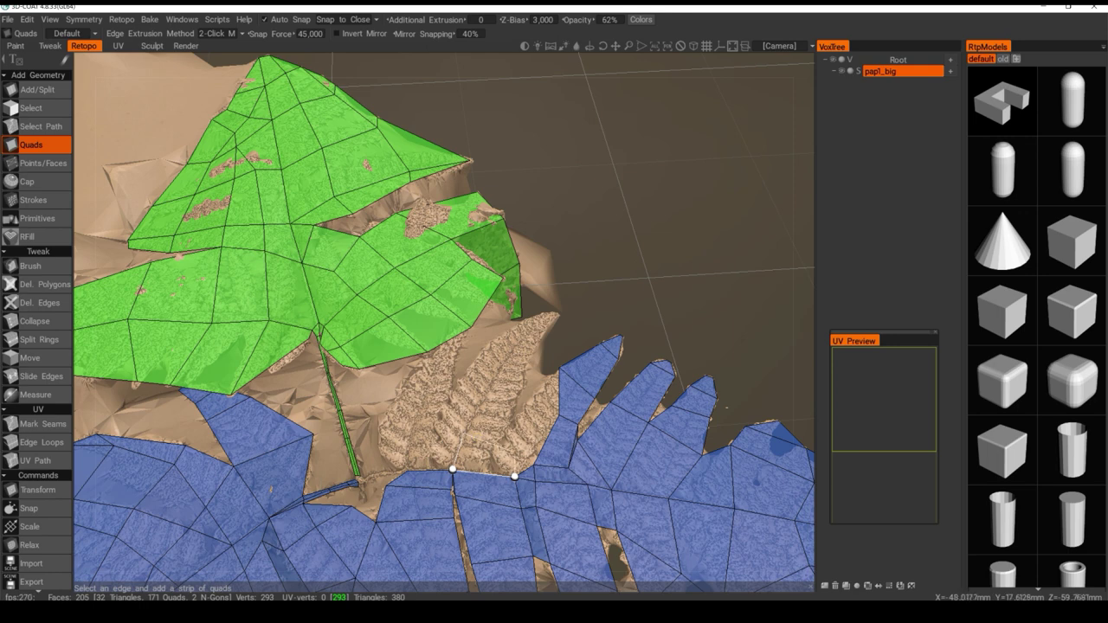
click(533, 464)
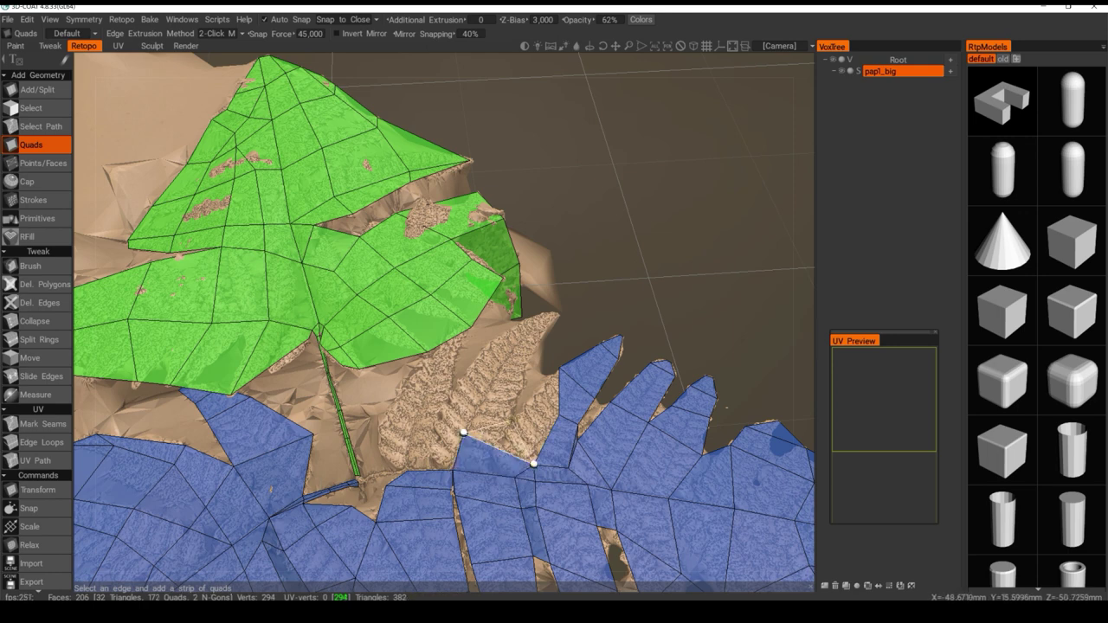
click(511, 420)
click(533, 464)
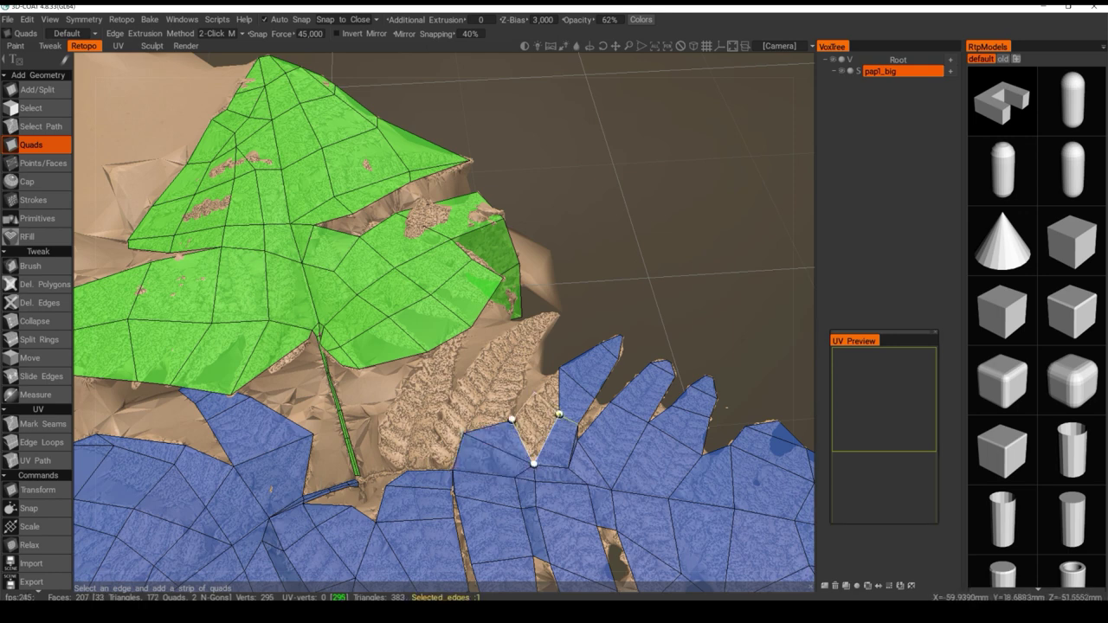
click(537, 390)
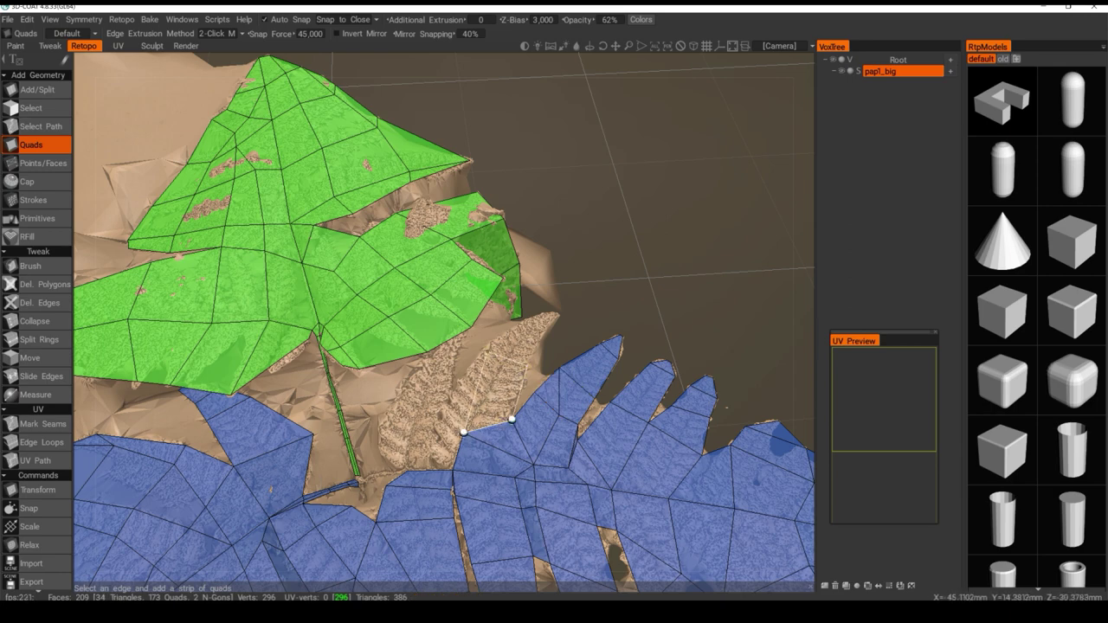
Cover the long lower left leaflet beside the green leaf with a strip of three quads ending at its tip
click(505, 355)
alt+drag(504, 355, 509, 433)
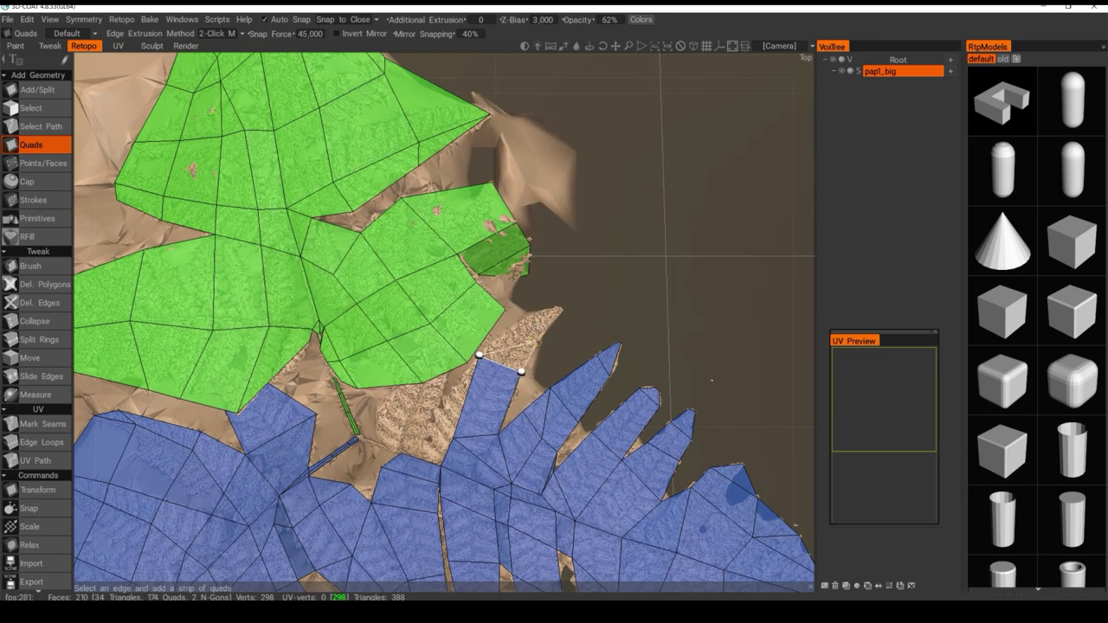
click(530, 329)
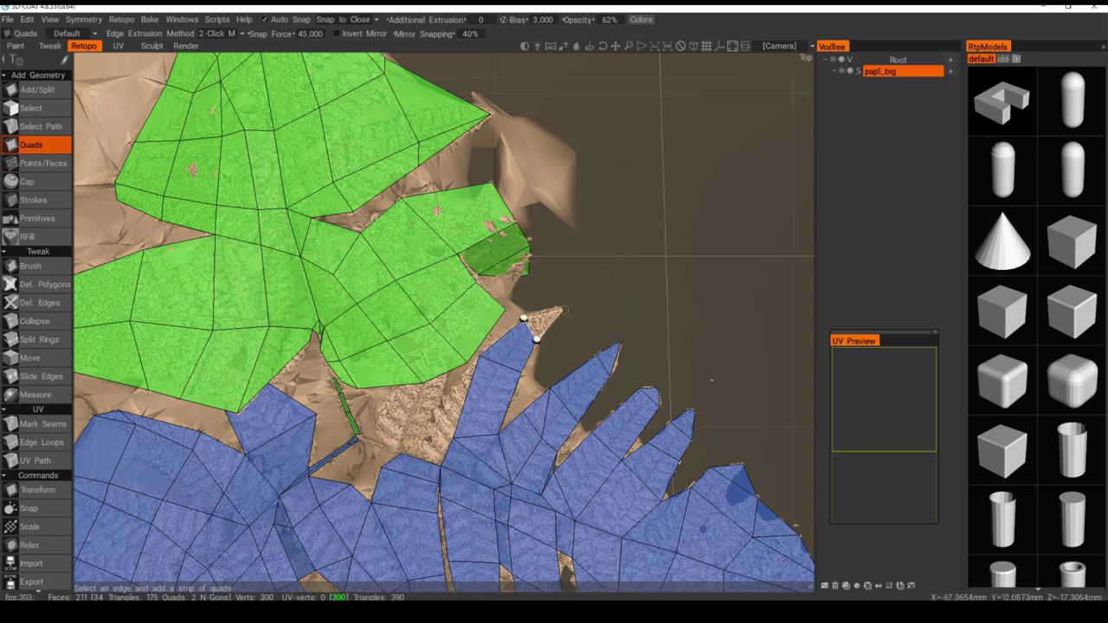
click(557, 307)
key(Escape)
Add a triangle beside the base of the long lower left leaflet, toward the neighbouring uncovered leaflet
alt+drag(439, 426, 442, 364)
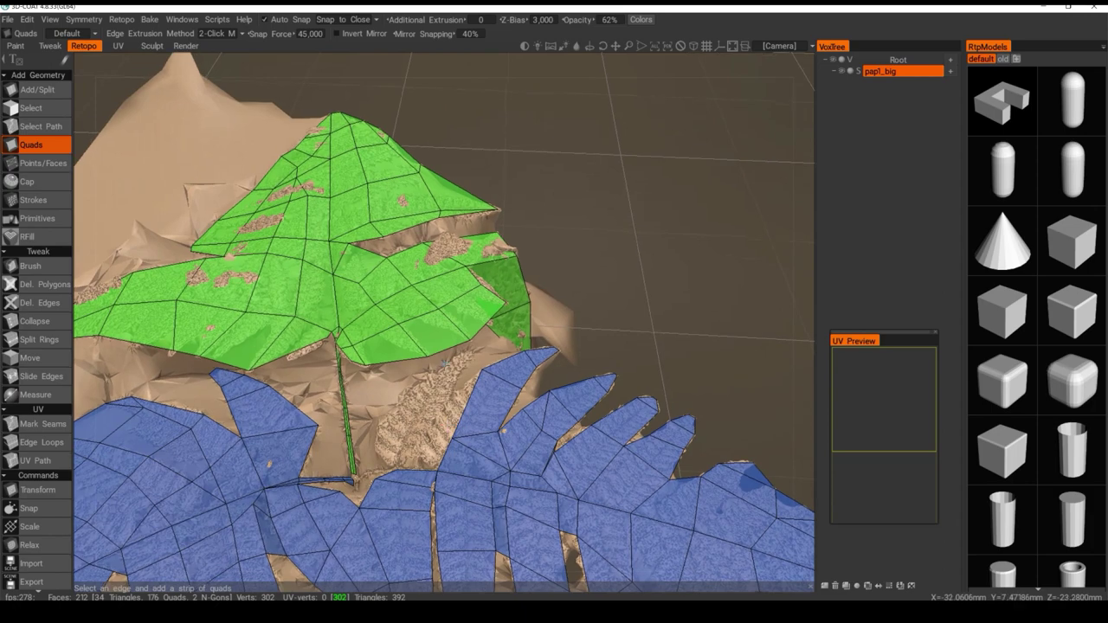
click(464, 405)
click(447, 395)
key(Escape)
alt+drag(447, 395, 562, 421)
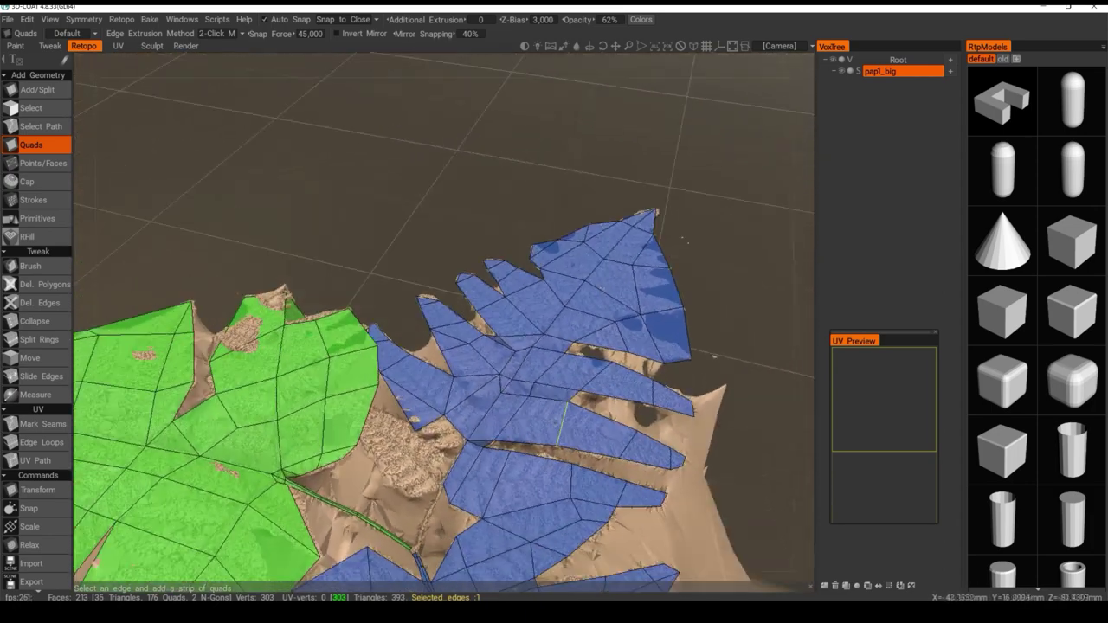
Adjust vertices along the bases of the leaflets nearest the green leaf with the Move tool
scroll(418, 445, up, 2)
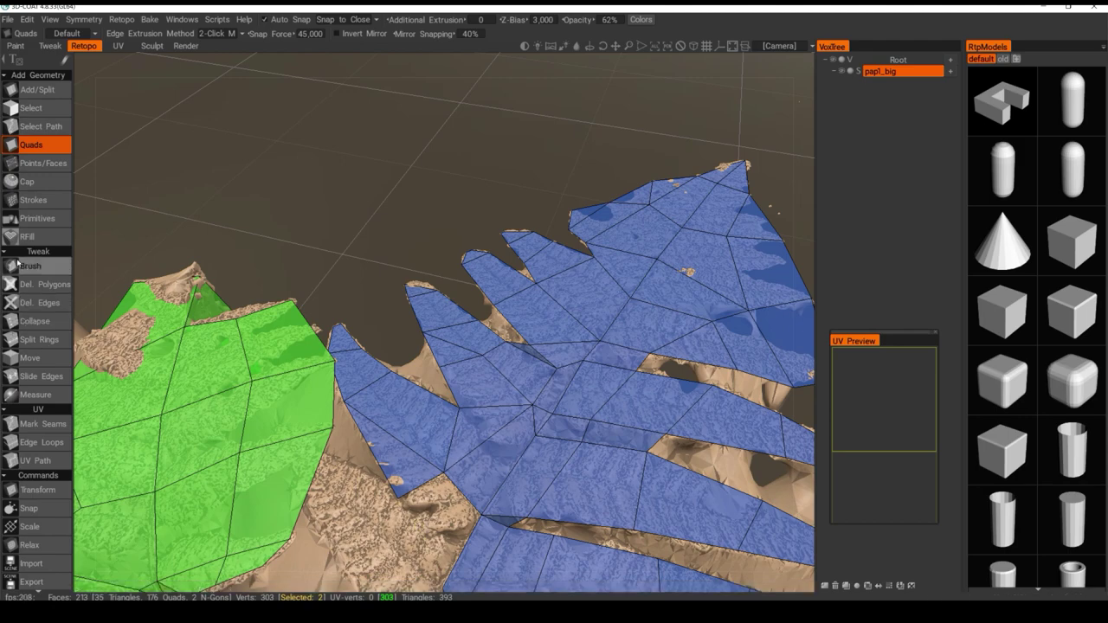
click(30, 357)
drag(485, 416, 561, 438)
drag(402, 516, 392, 499)
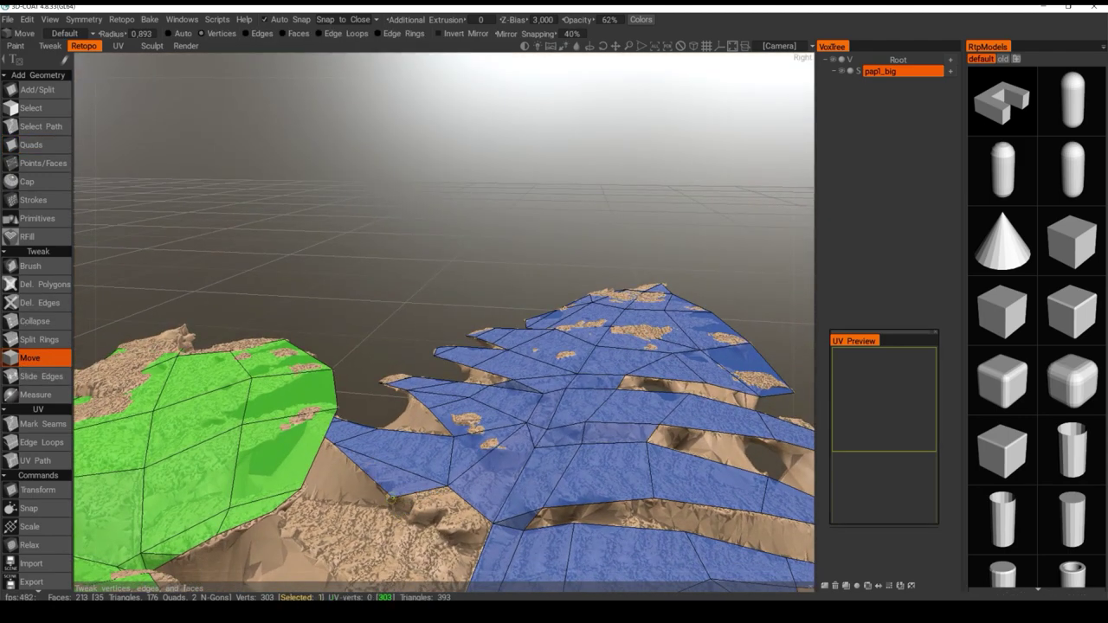
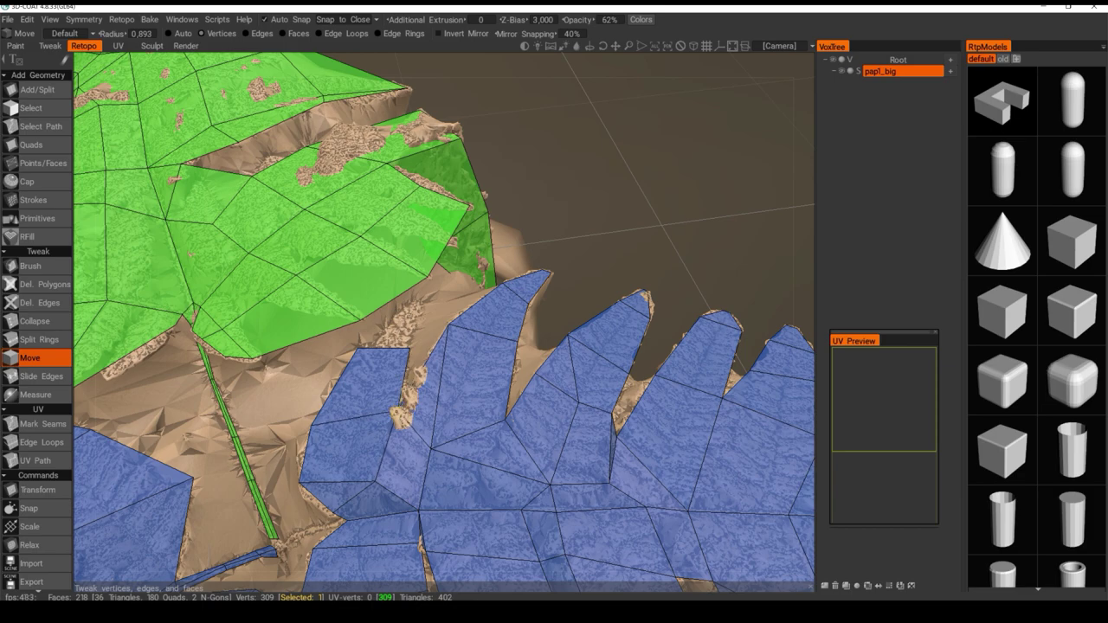
middle_drag(463, 396, 400, 438)
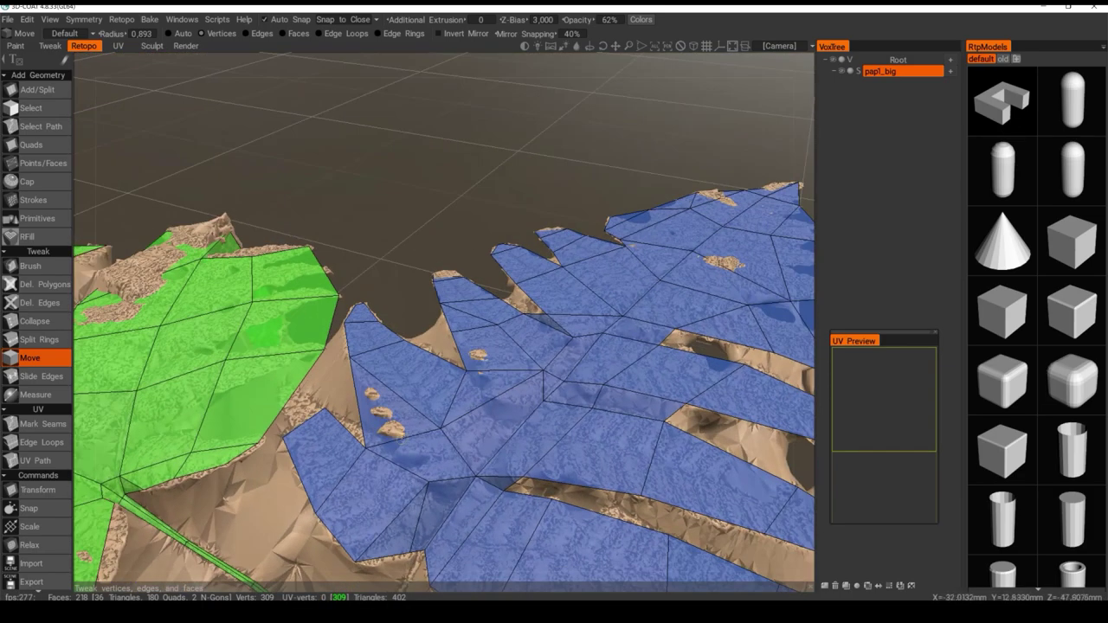
drag(364, 450, 348, 485)
middle_drag(348, 487, 355, 445)
Extend the short leaflet beside the green leaf with two quads, following the scan to the leaflet's tip
click(31, 145)
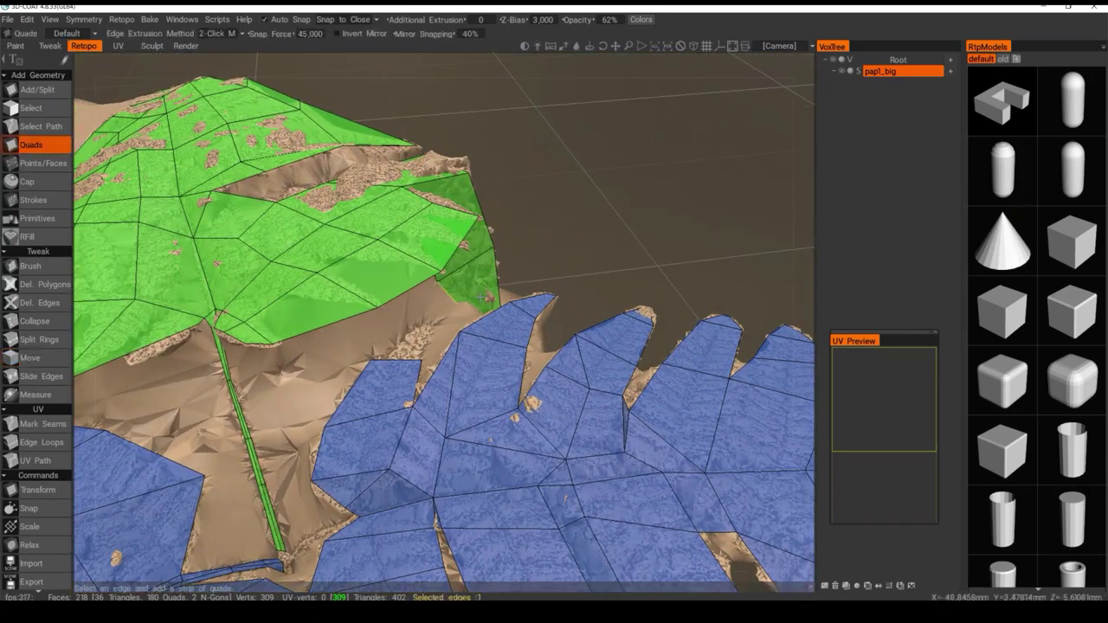
middle_drag(364, 390, 498, 524)
alt+drag(498, 524, 450, 329)
click(443, 320)
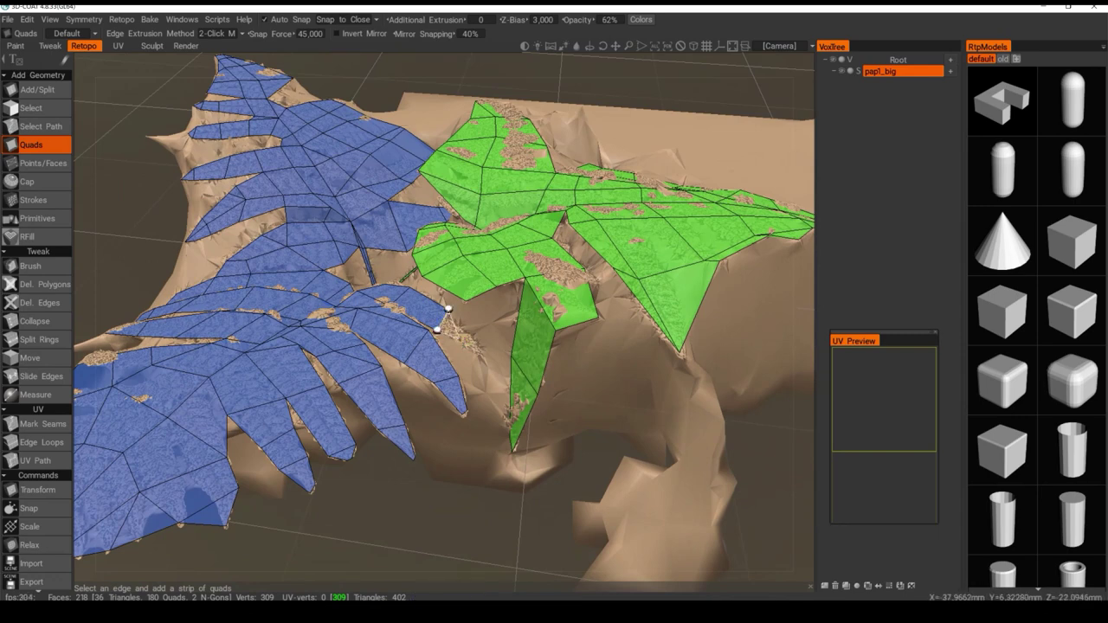
click(470, 337)
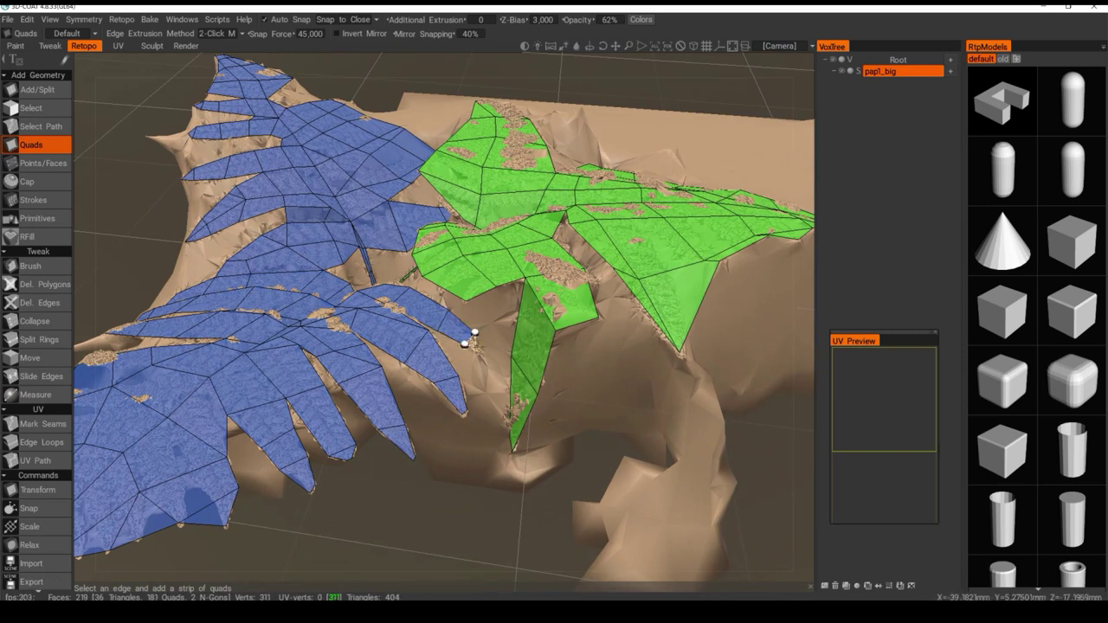
click(489, 362)
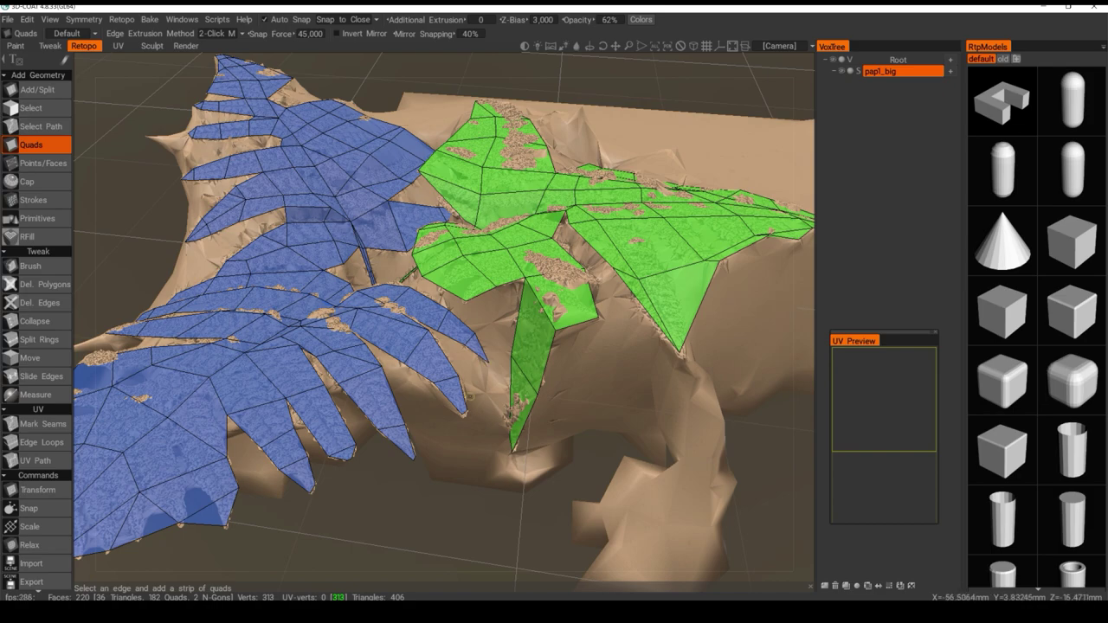
Add a narrow triangle and a small quad at the base of the frond's midrib to start its stem
alt+drag(470, 396, 616, 351)
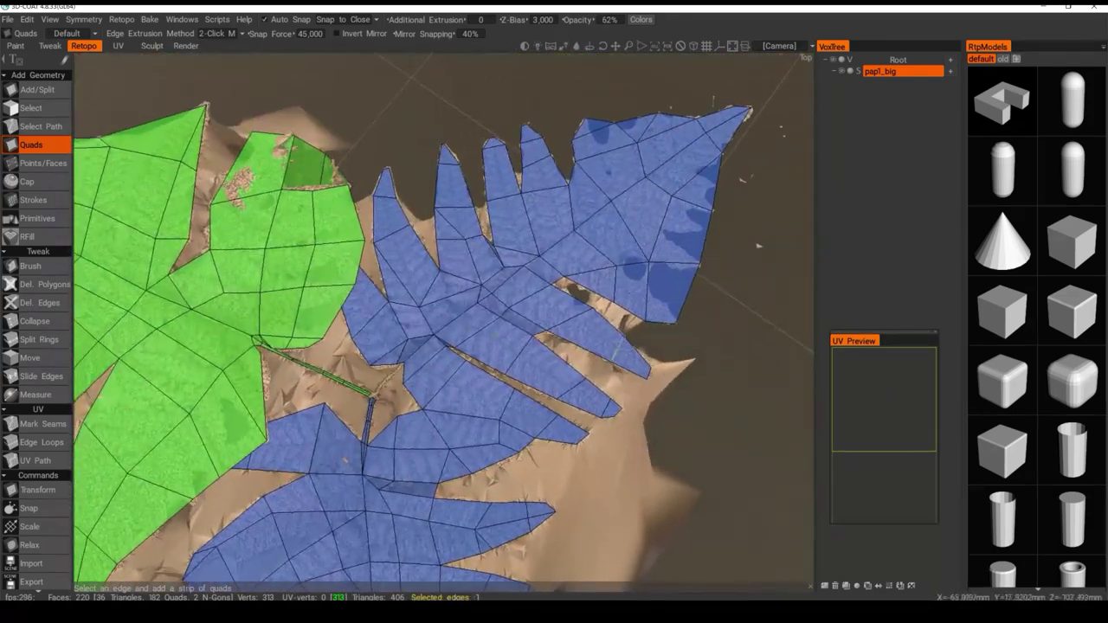
alt+right_drag(478, 332, 470, 363)
alt+middle_drag(471, 364, 532, 321)
alt+drag(621, 311, 667, 286)
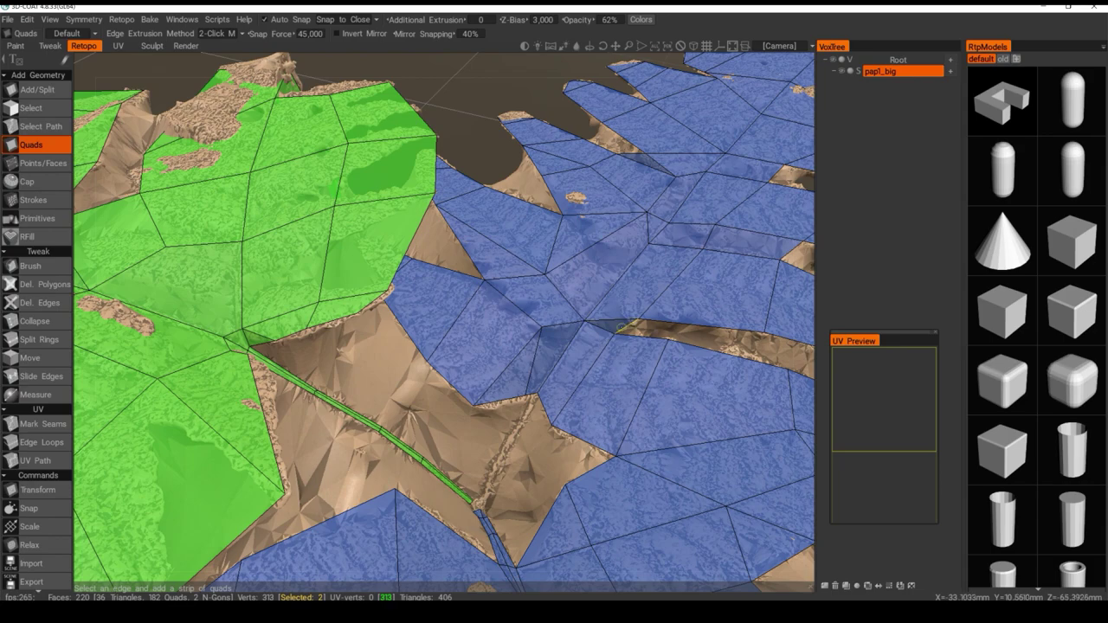
alt+drag(605, 350, 600, 400)
middle_drag(600, 400, 597, 388)
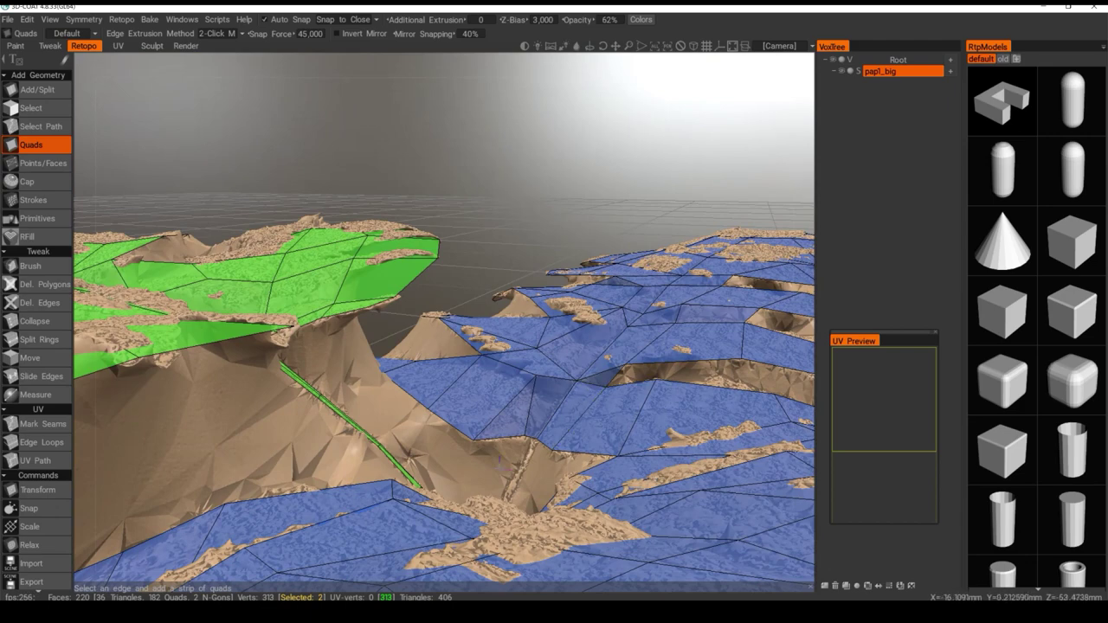
alt+drag(611, 393, 616, 432)
scroll(572, 471, up, 3)
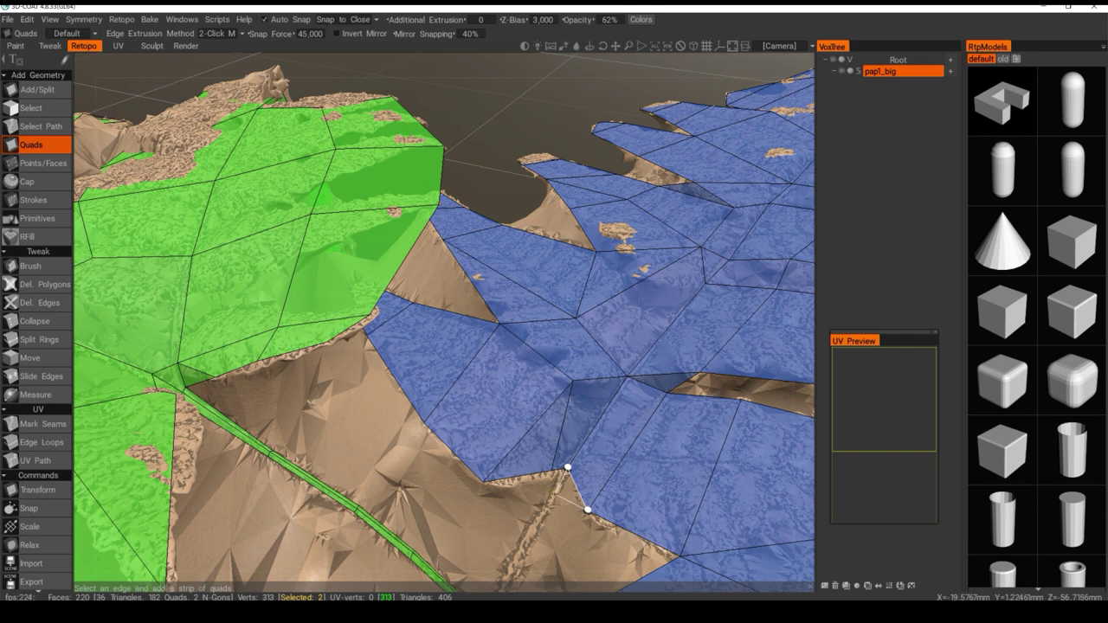
click(554, 469)
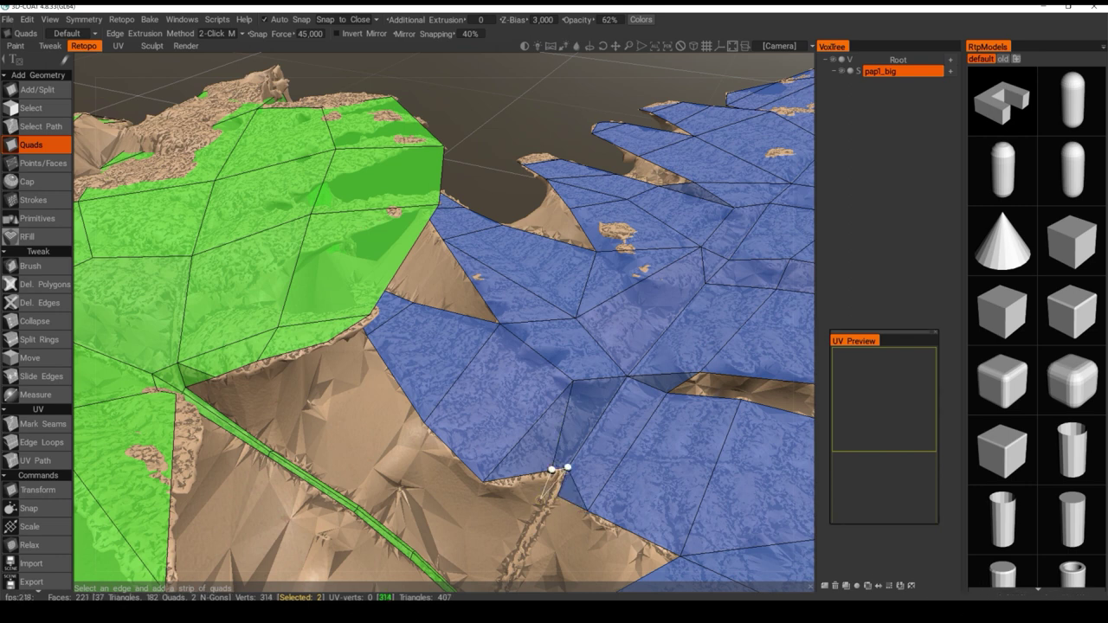
click(549, 498)
click(556, 496)
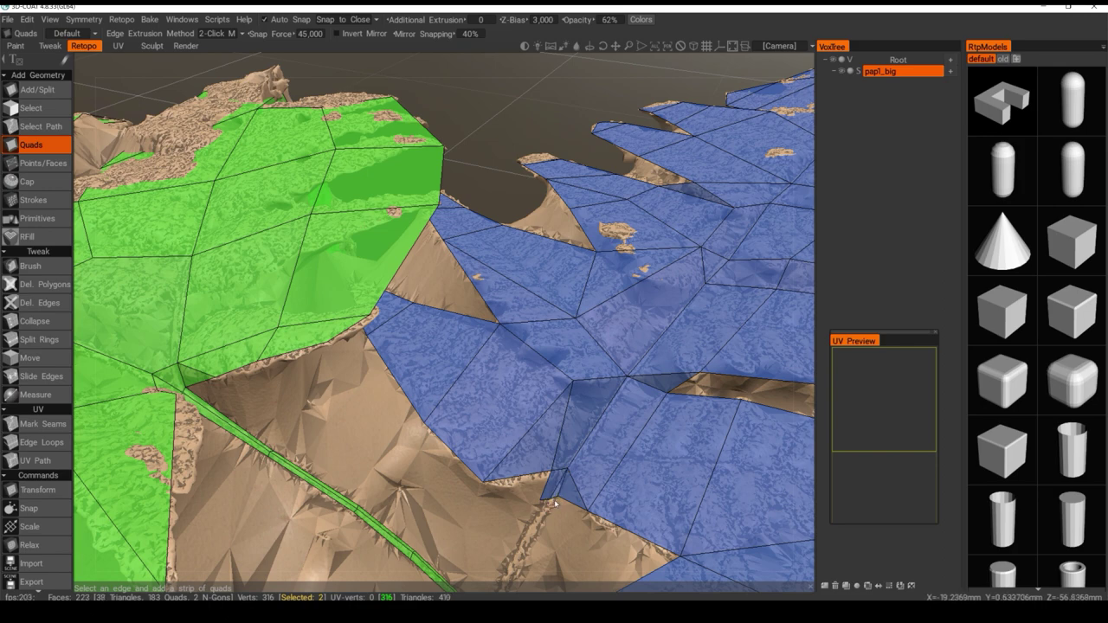
Extend the stem with a strip of three narrow quads from the frond's base to the junction of the stems
middle_drag(556, 497, 593, 405)
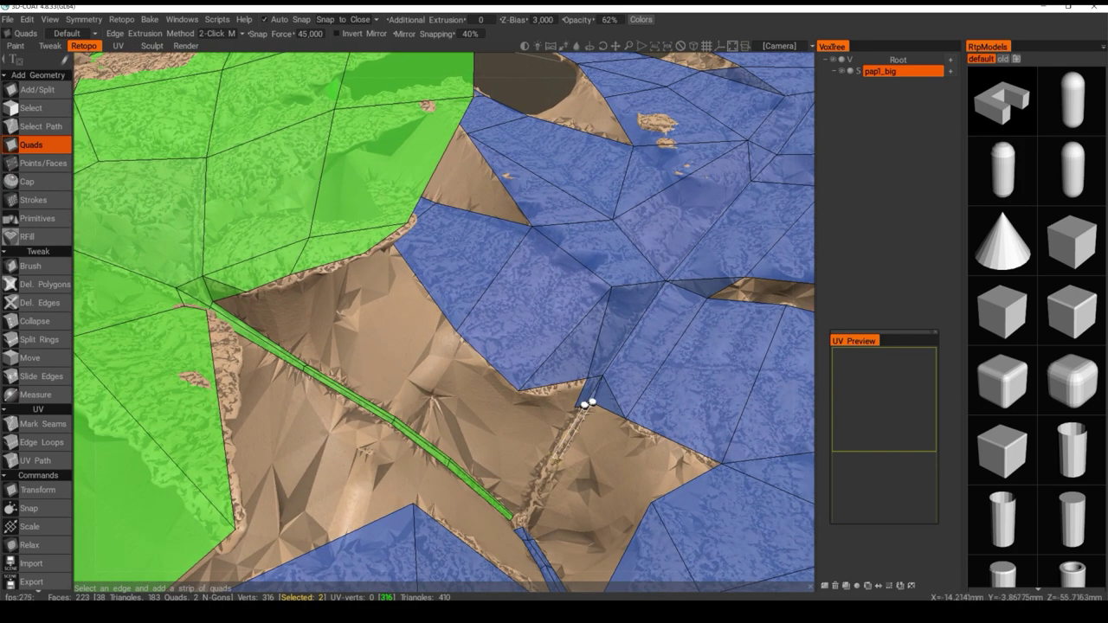
click(555, 457)
middle_drag(555, 468, 470, 404)
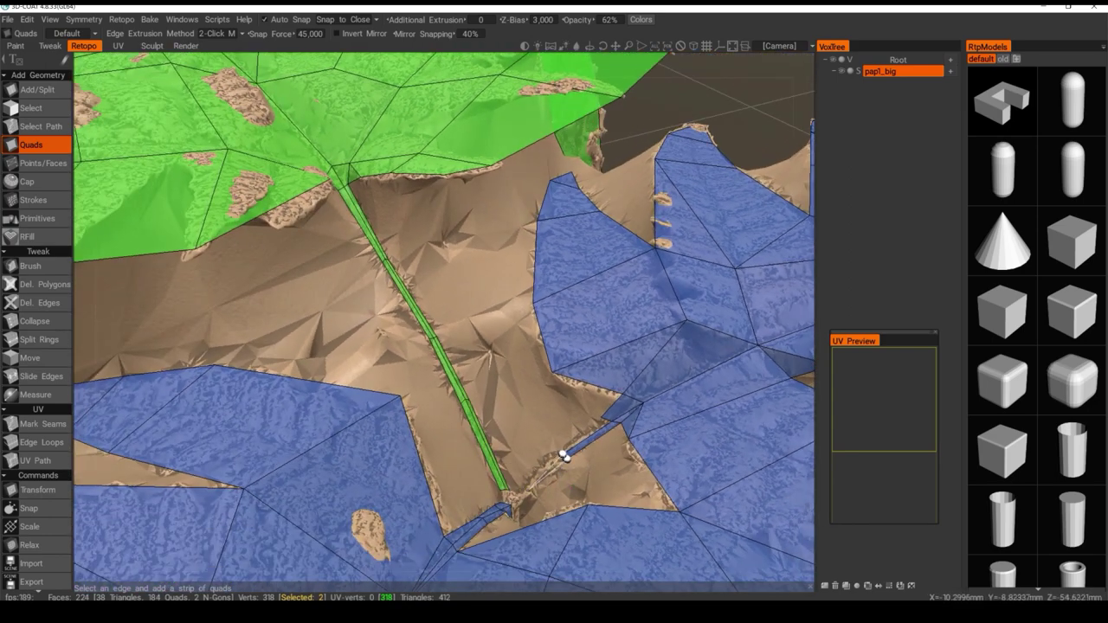
click(530, 492)
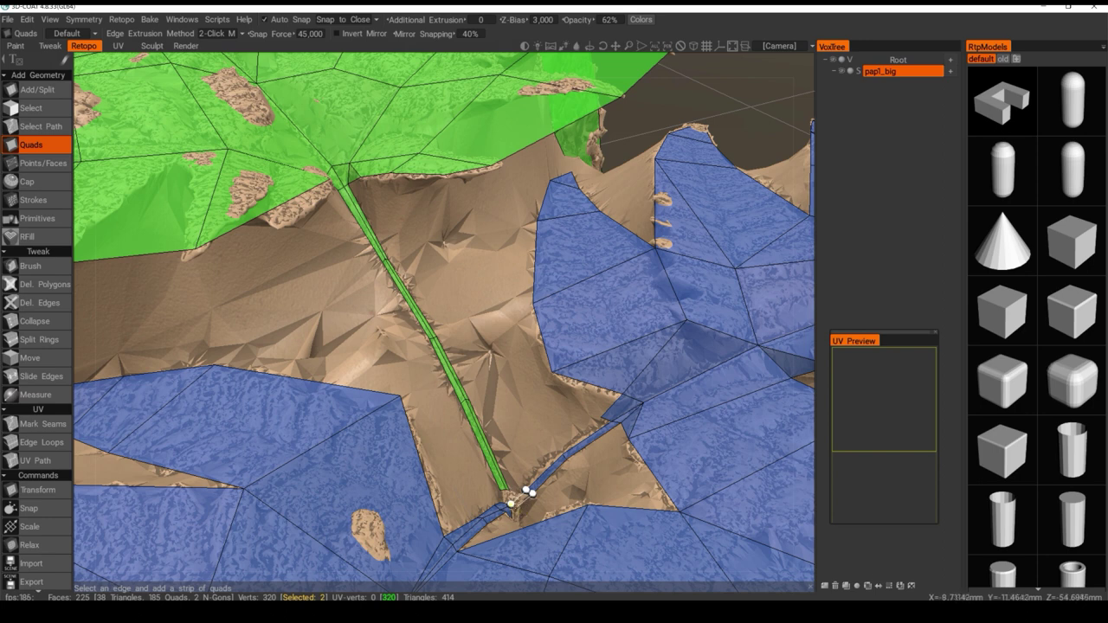
click(527, 491)
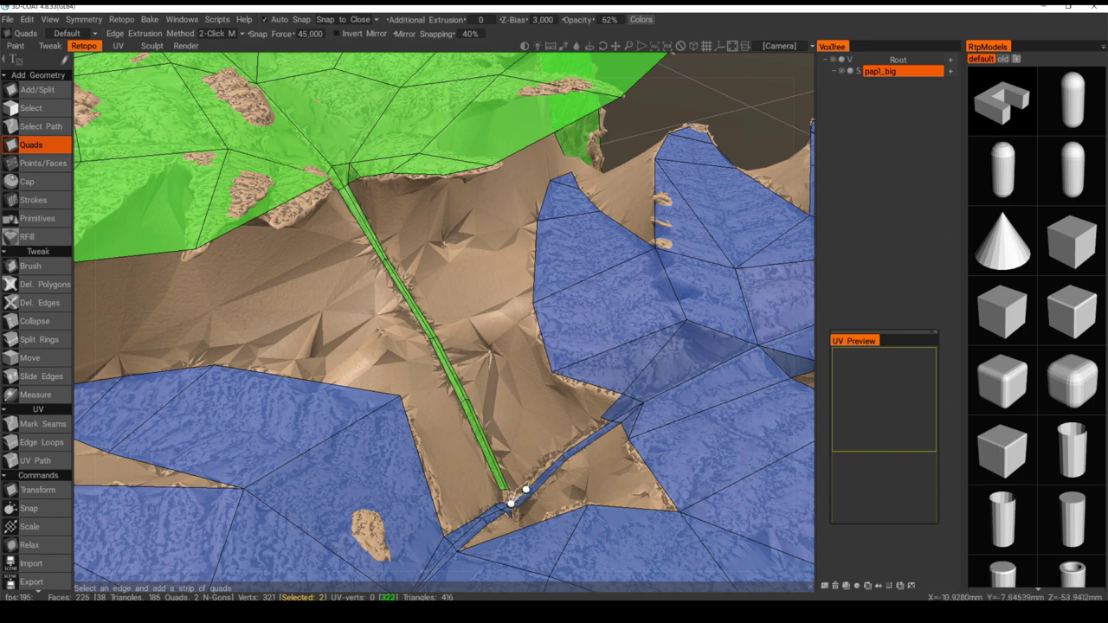
Add a second row of three quads alongside the new stem strip, back to the frond's base
click(525, 490)
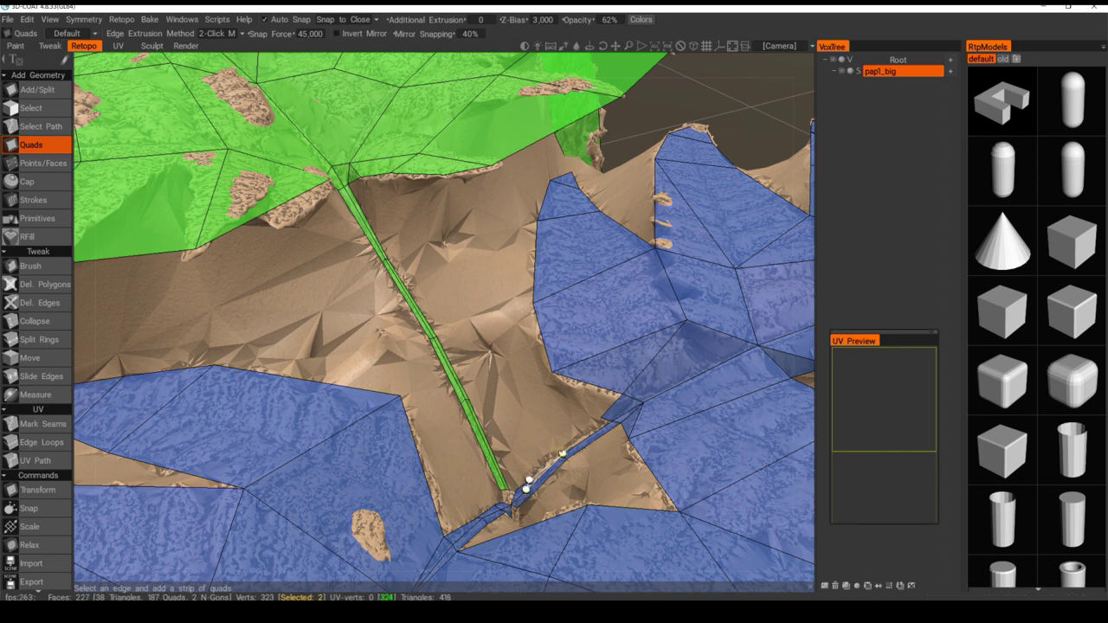
scroll(544, 415, up, 2)
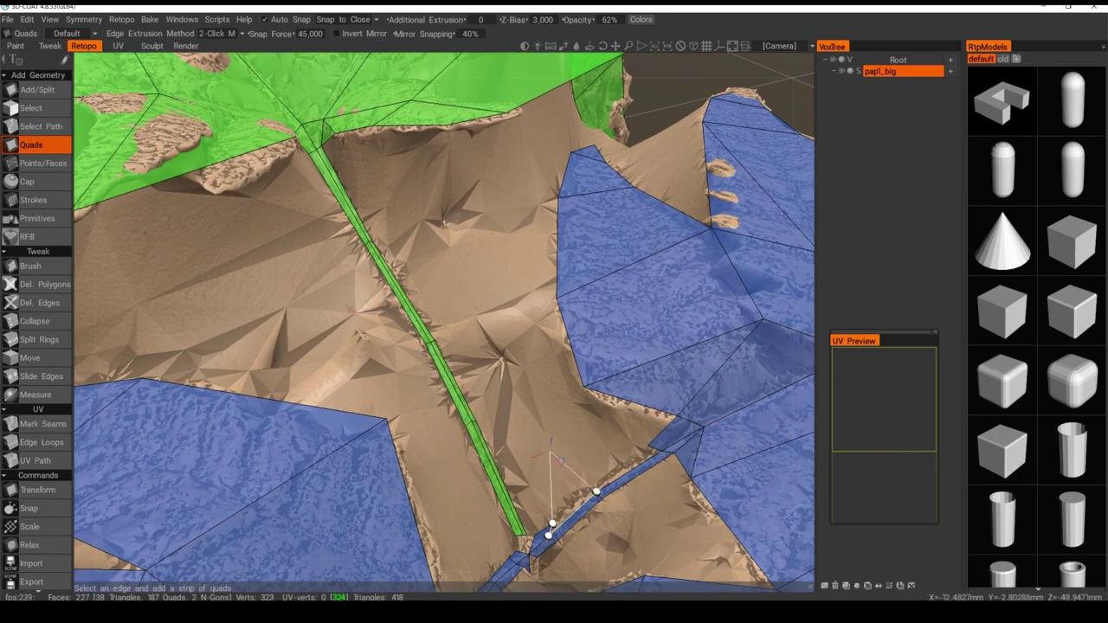
click(595, 492)
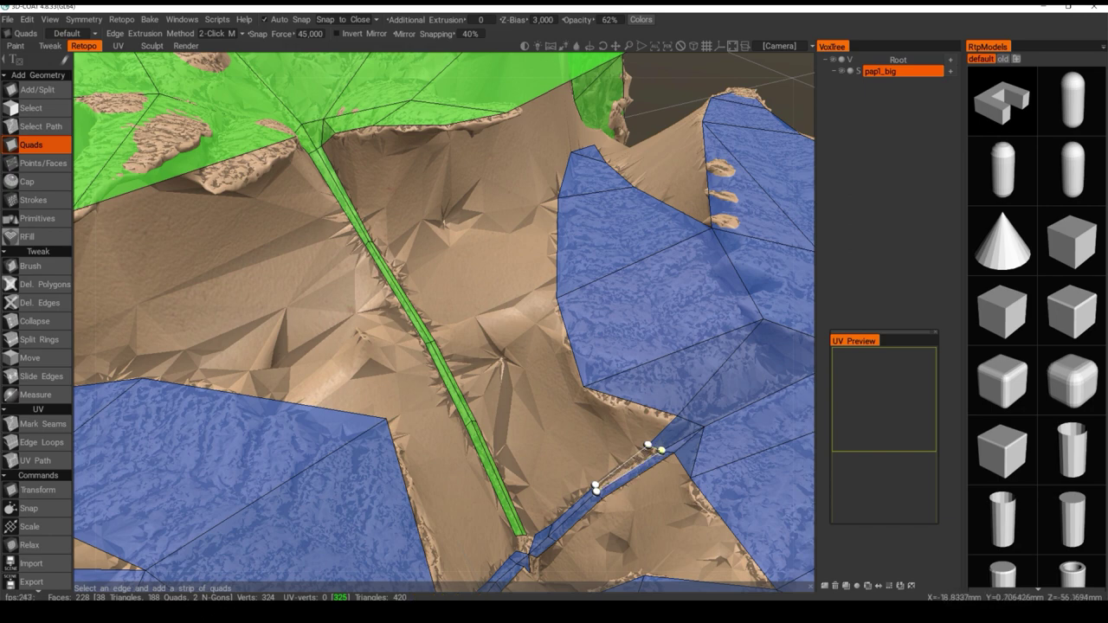
click(670, 450)
Close the gaps where the three stems meet with two quads and a triangle
alt+drag(576, 529, 524, 567)
scroll(576, 529, up, 4)
alt+middle_drag(577, 529, 562, 369)
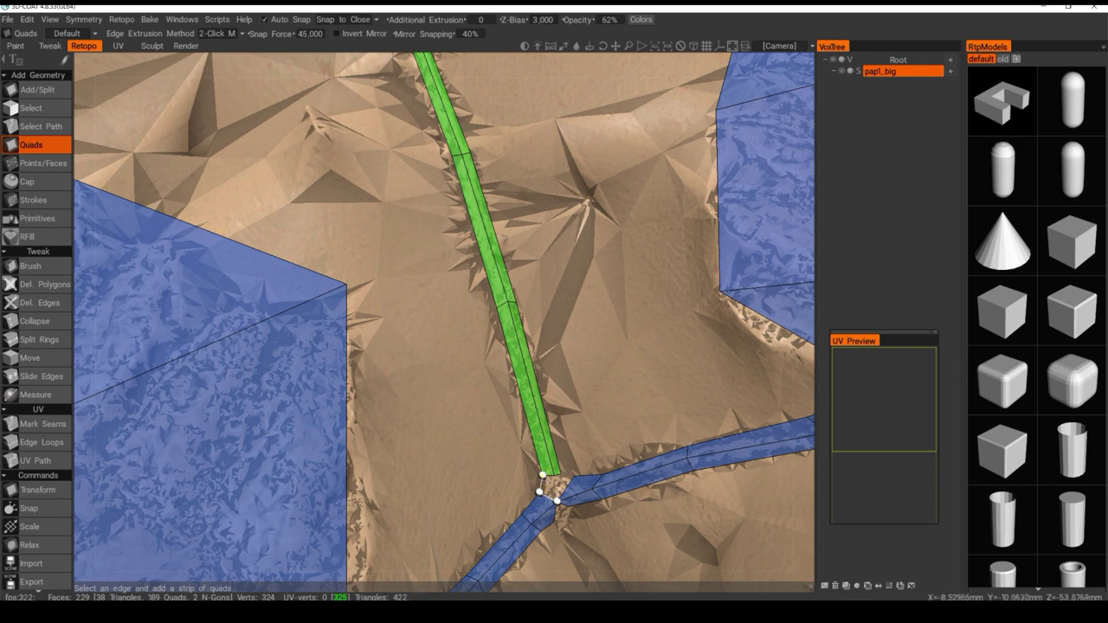
click(548, 487)
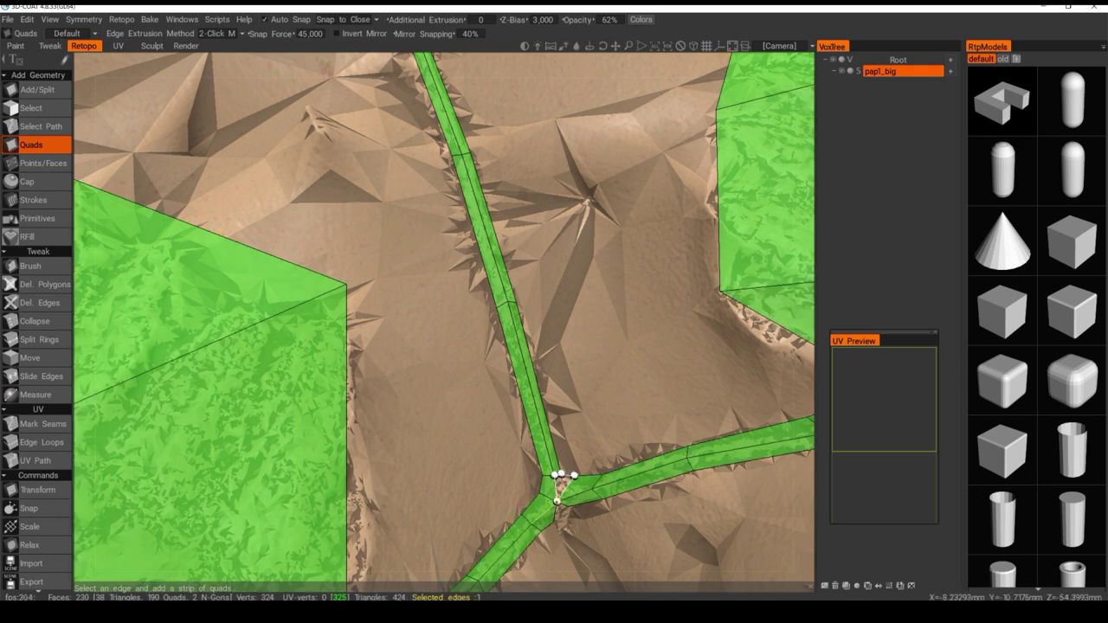
click(558, 474)
click(569, 503)
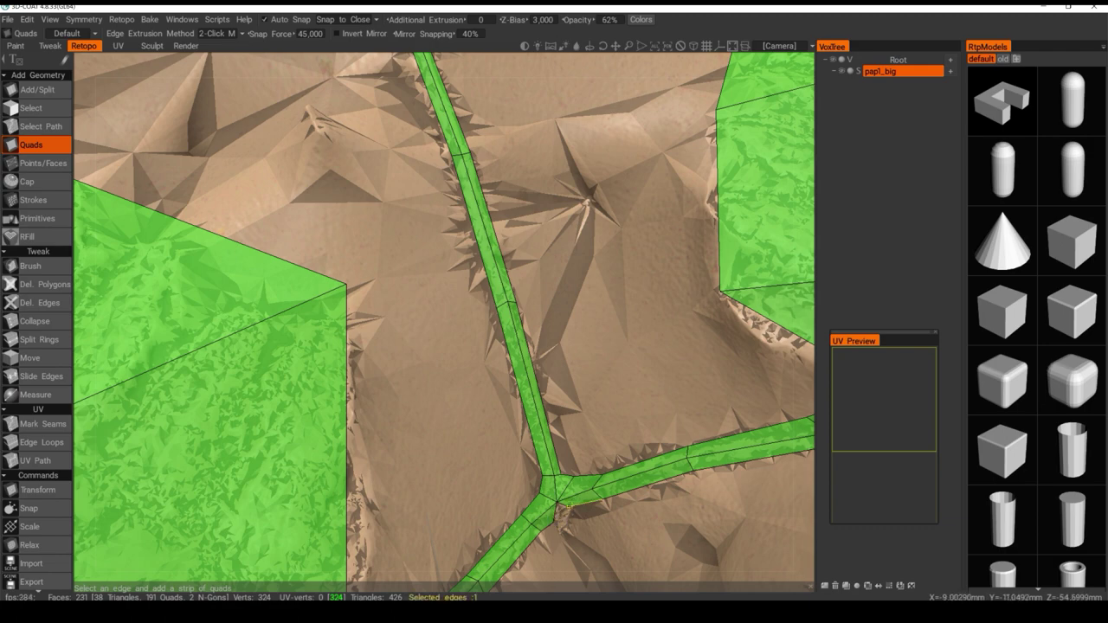
click(558, 517)
alt+drag(607, 494, 570, 472)
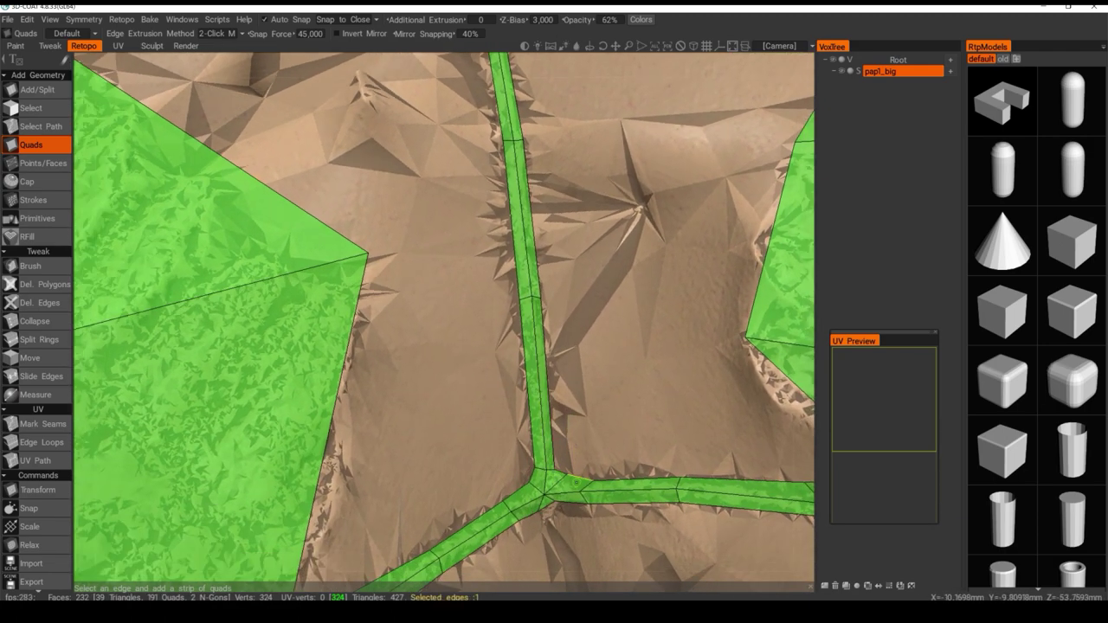
Split the quad at the stem junction into two triangles with the Add/Split tool
middle_drag(524, 472, 452, 464)
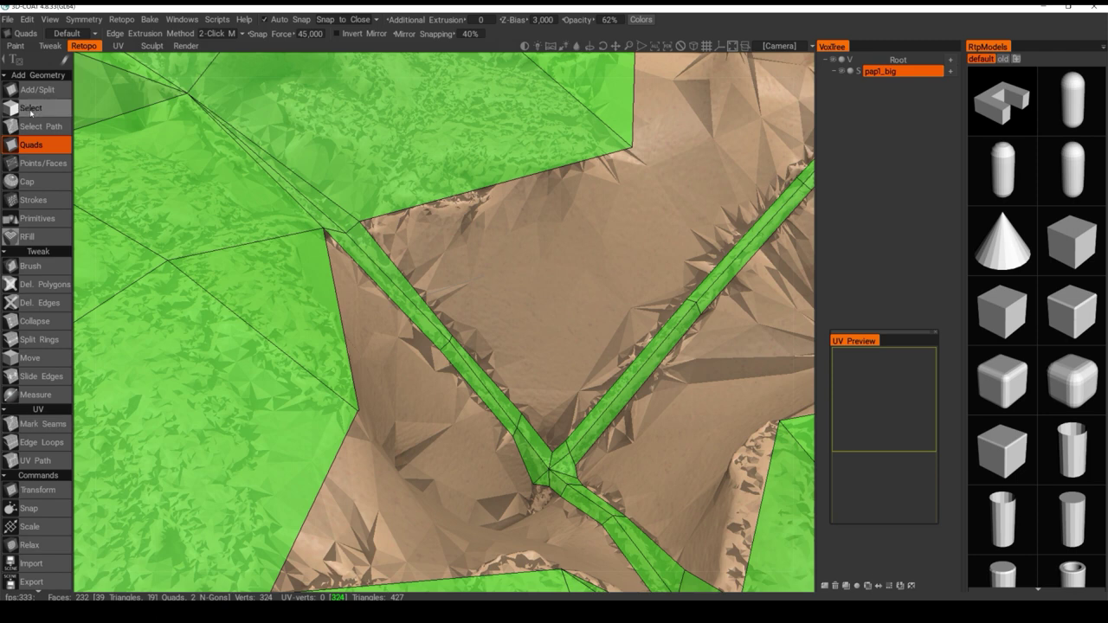
click(35, 89)
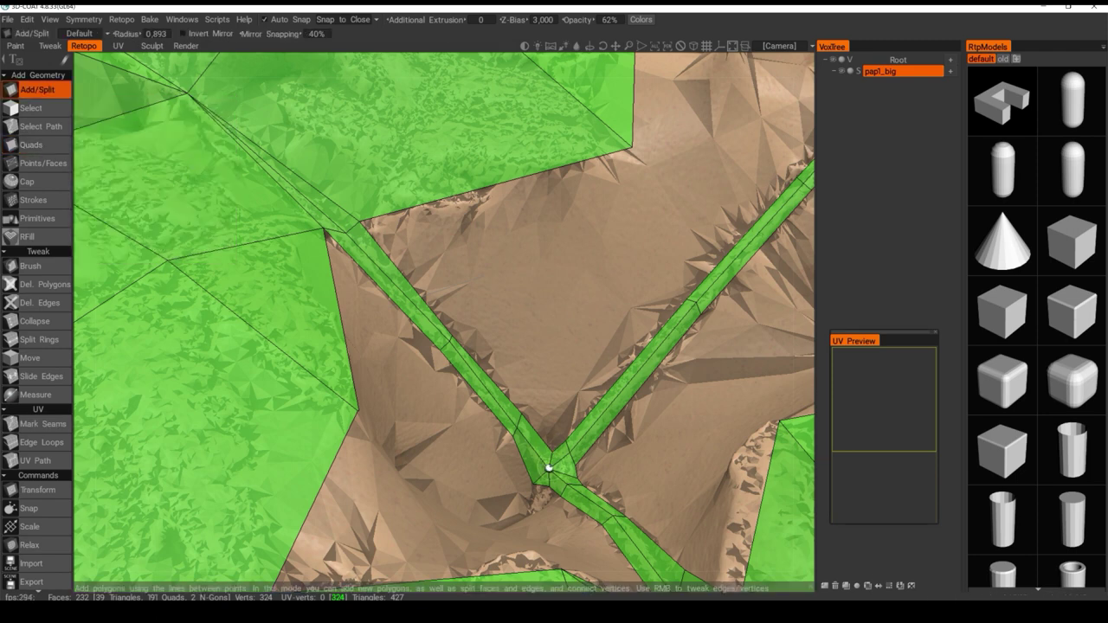
click(549, 468)
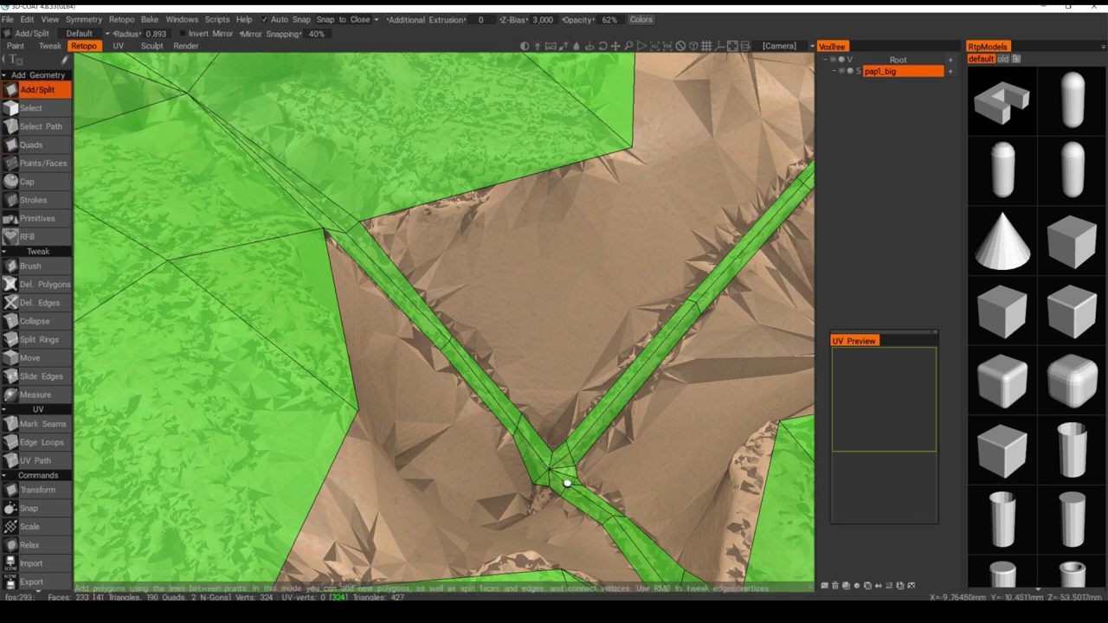
Export the retopo object as pap1_big_re.obj into the pap1 folder
alt+drag(528, 463, 554, 478)
scroll(565, 452, down, 5)
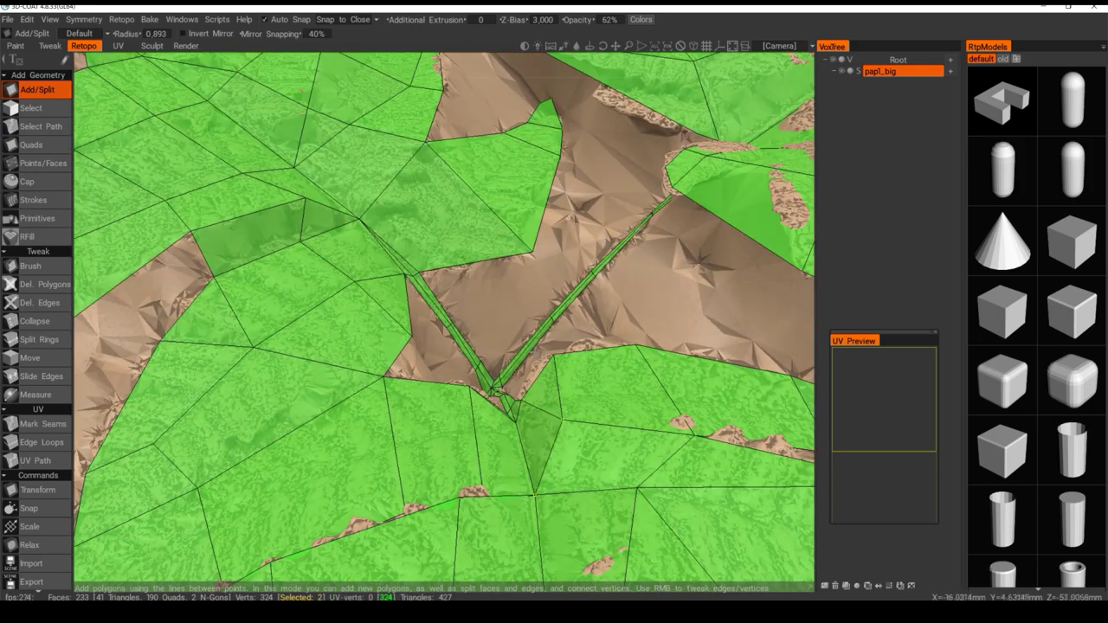
scroll(490, 368, down, 10)
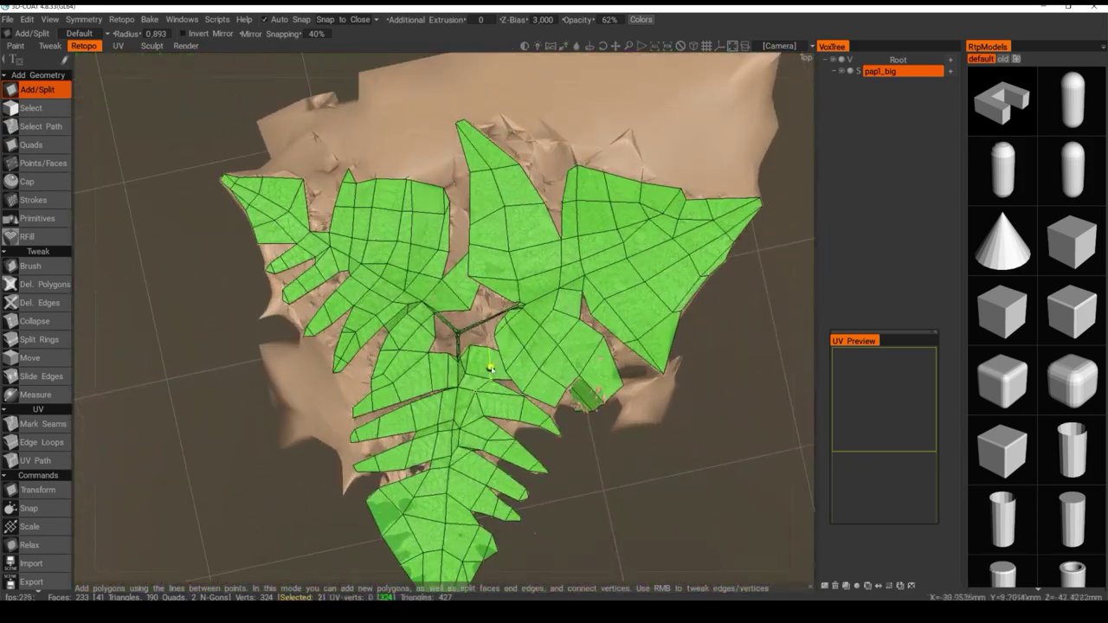
alt+drag(490, 369, 444, 387)
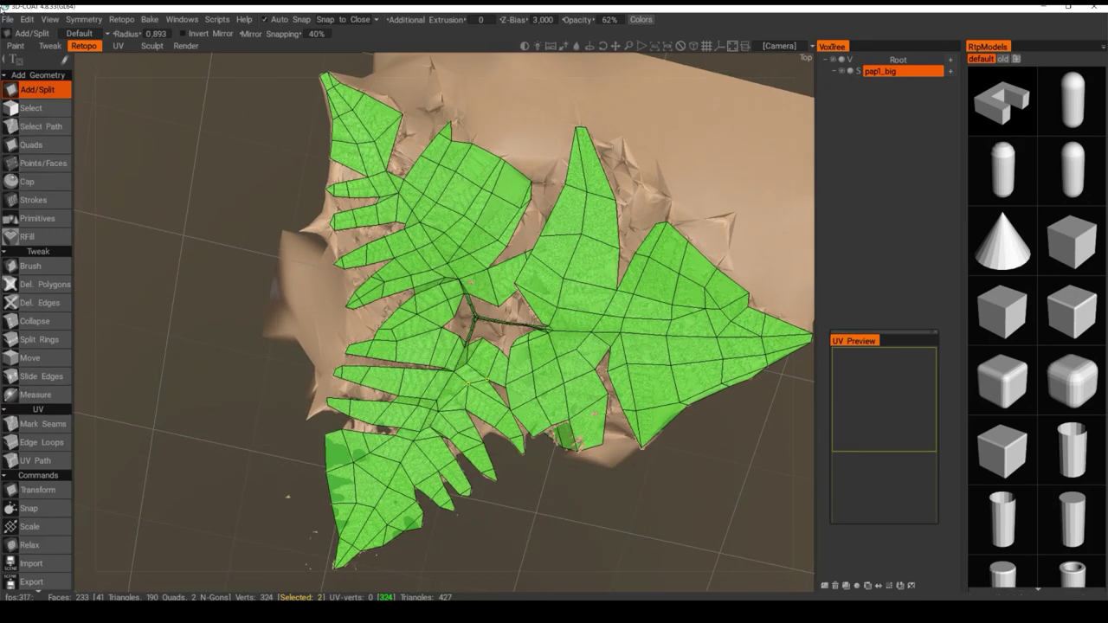
click(9, 18)
click(97, 16)
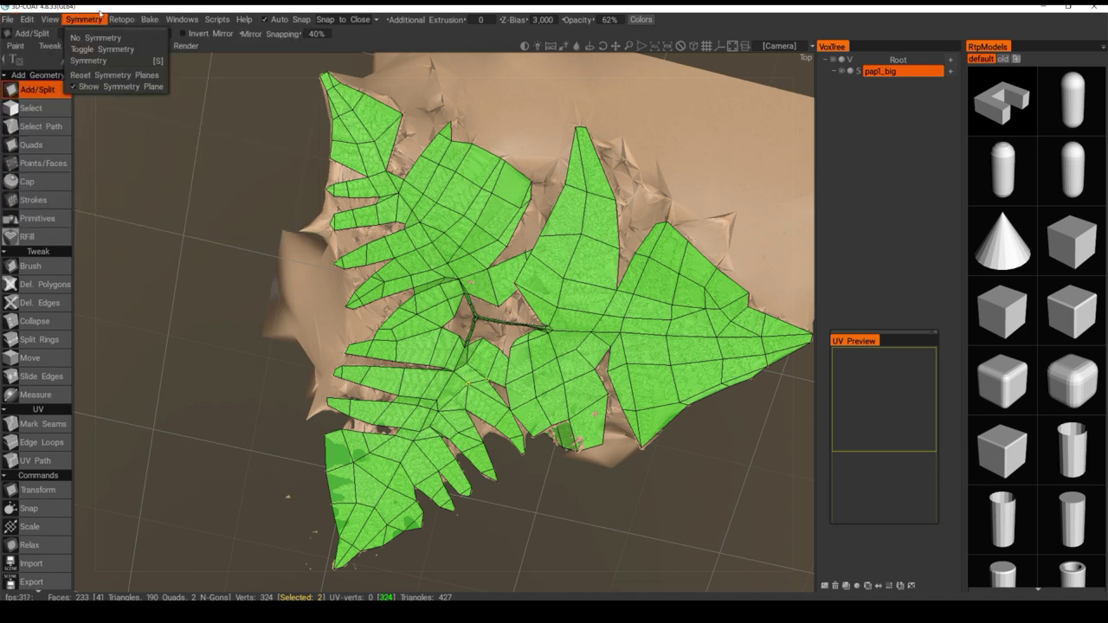
mouse_move(122, 19)
mouse_move(10, 18)
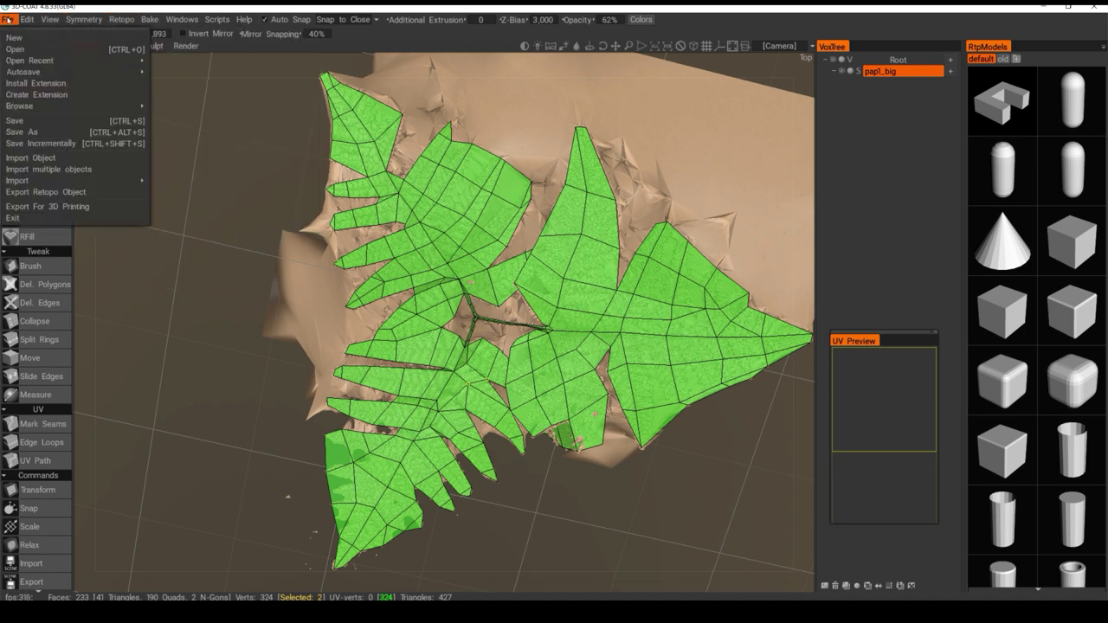
click(57, 193)
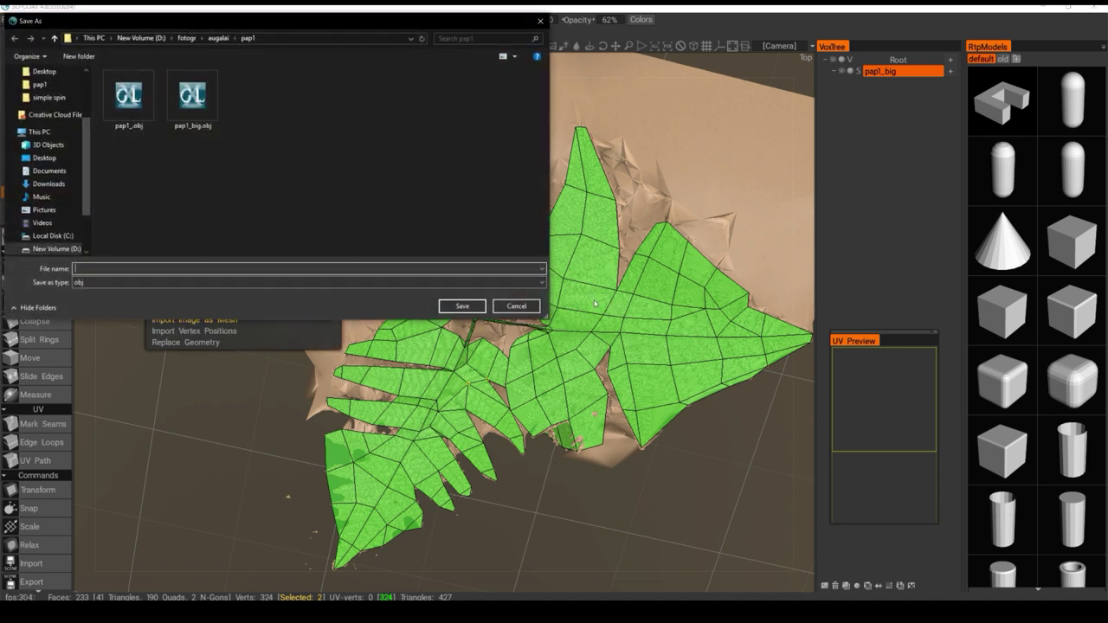
click(192, 97)
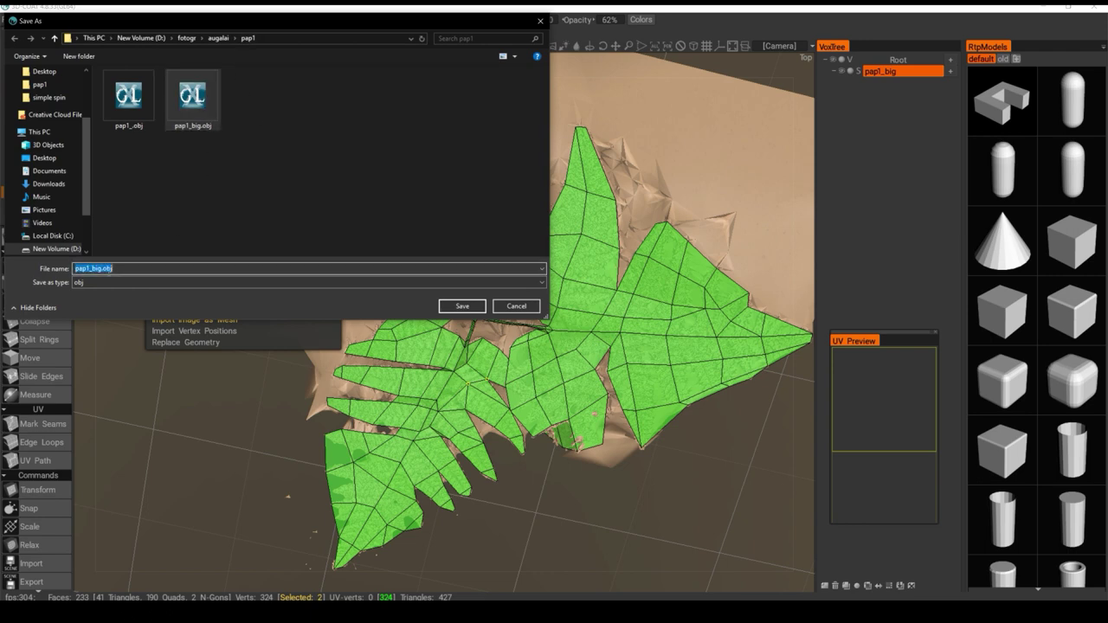
click(101, 269)
text(_re)
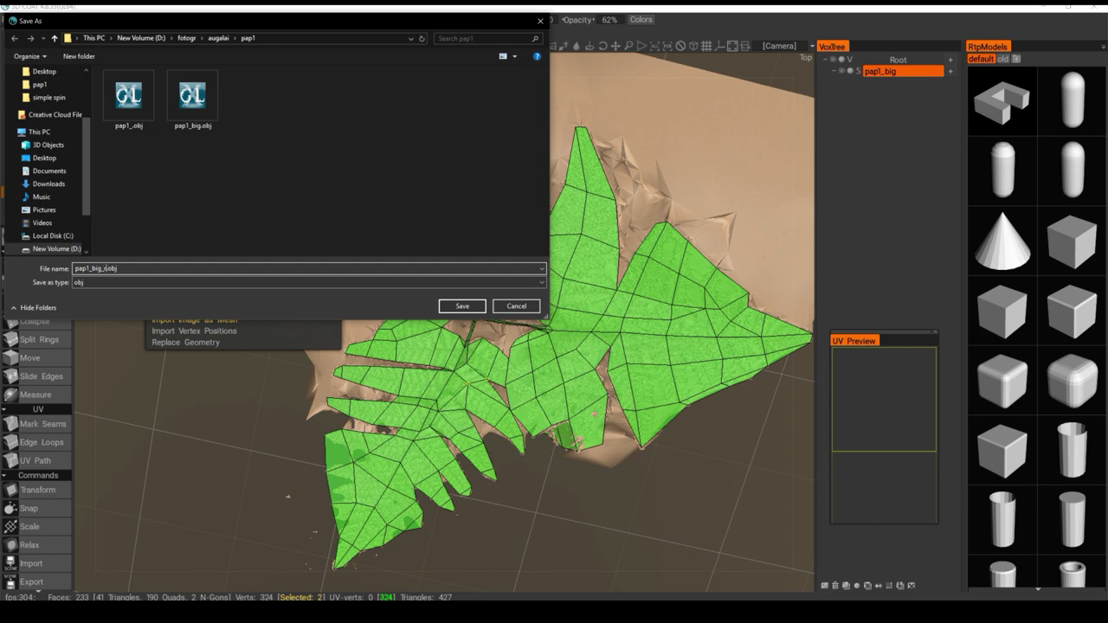
click(462, 306)
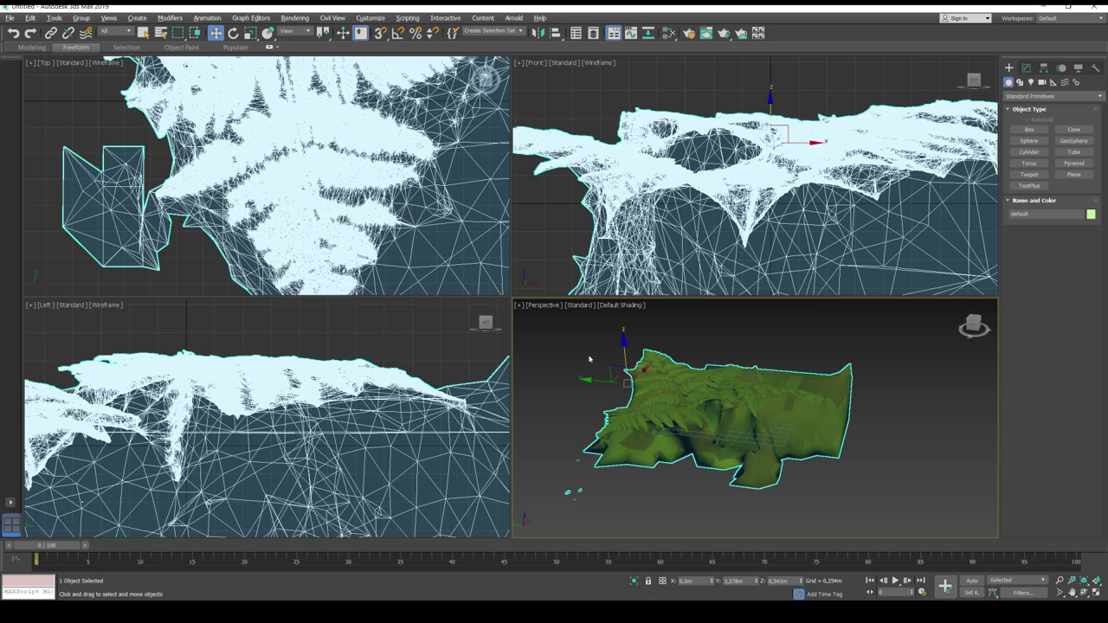
Switch to 3ds Max and import pap1_big_re.obj into the scene with the scanned fern
click(589, 359)
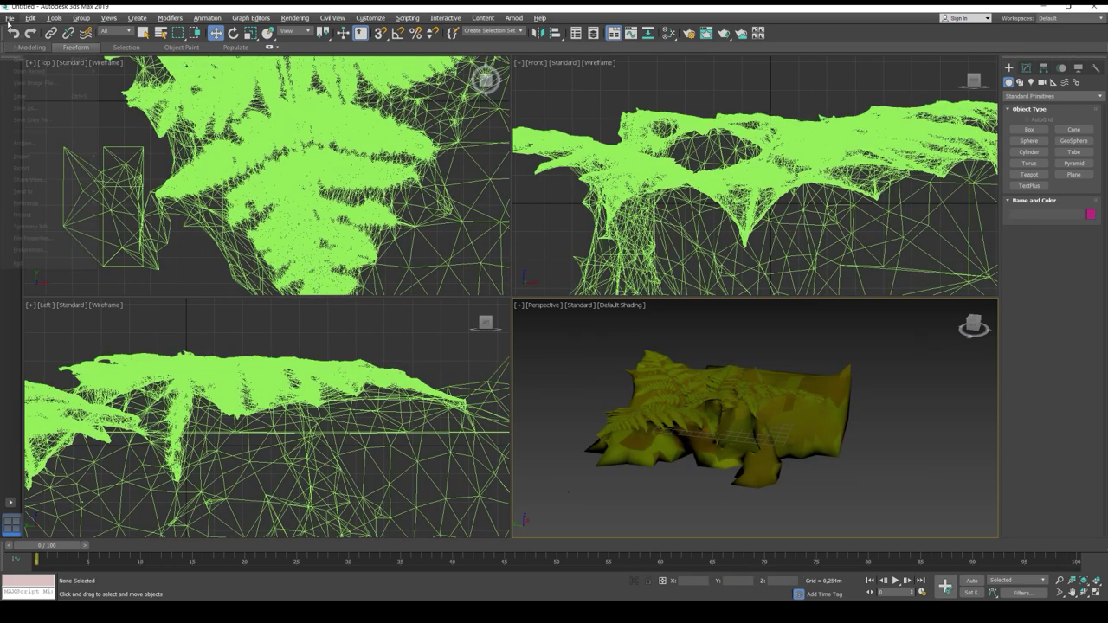
click(9, 17)
mouse_move(22, 155)
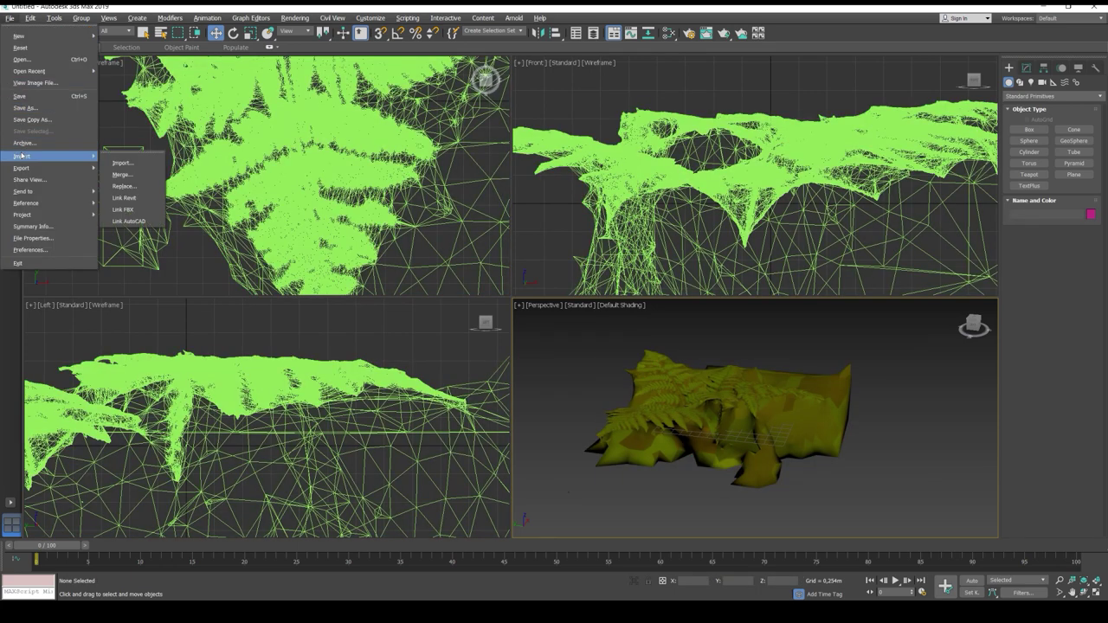
click(121, 166)
click(516, 193)
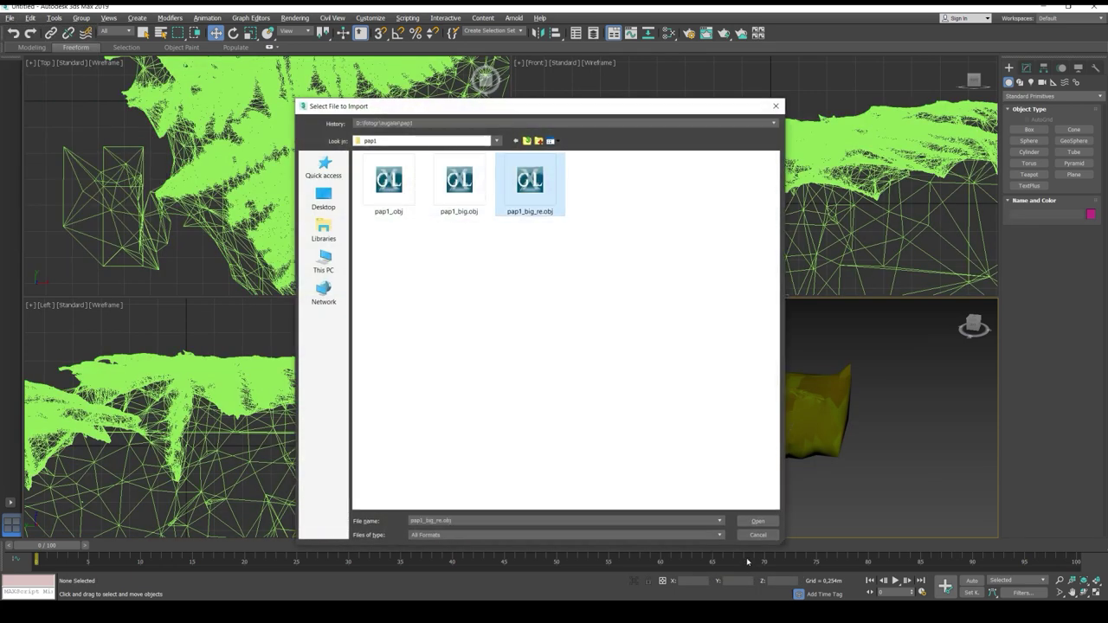
click(758, 521)
click(561, 482)
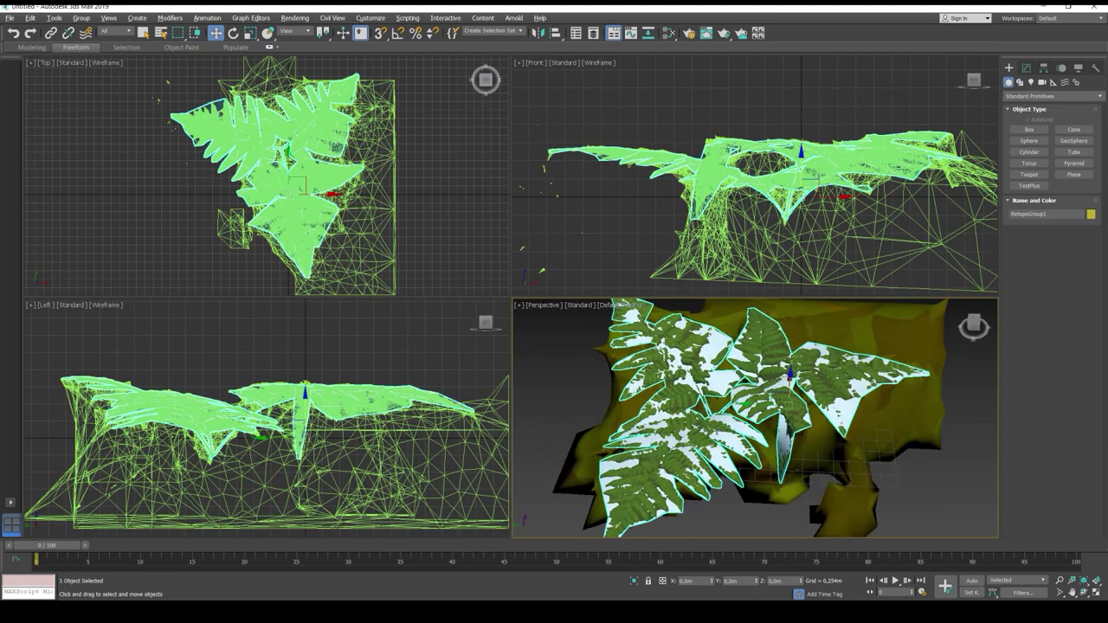
Isolate the imported retopo mesh, show it with edged faces and maximize the Perspective viewport
alt+middle_drag(755, 418, 719, 485)
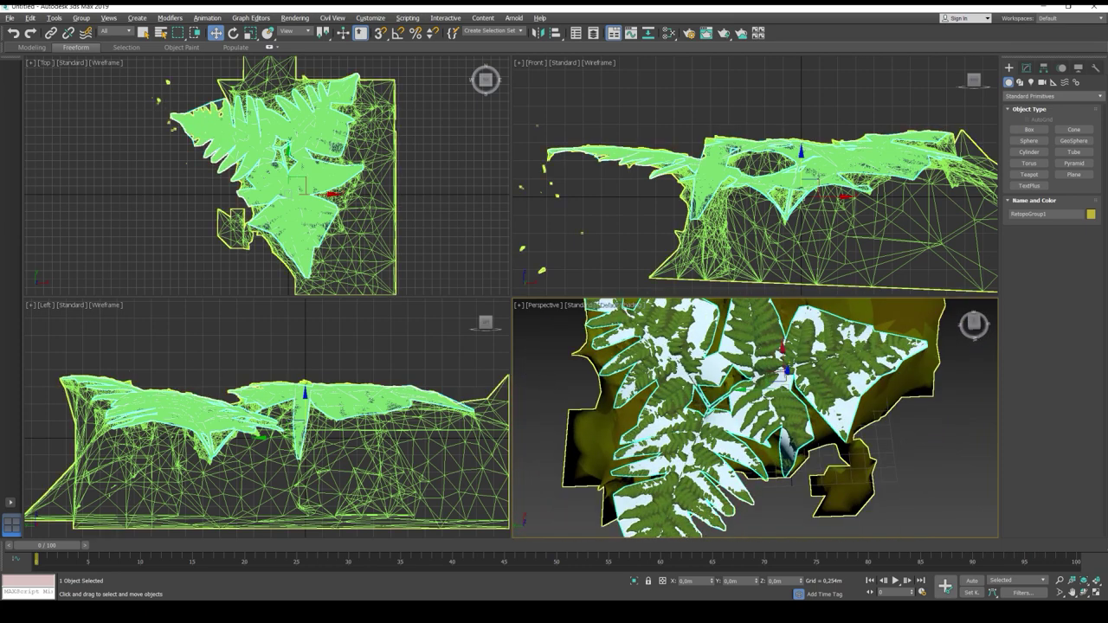
key(alt+q)
mouse_move(635, 440)
alt+middle_down()
mouse_move(642, 412)
mouse_move(752, 428)
mouse_move(709, 398)
alt+middle_up()
key(F4)
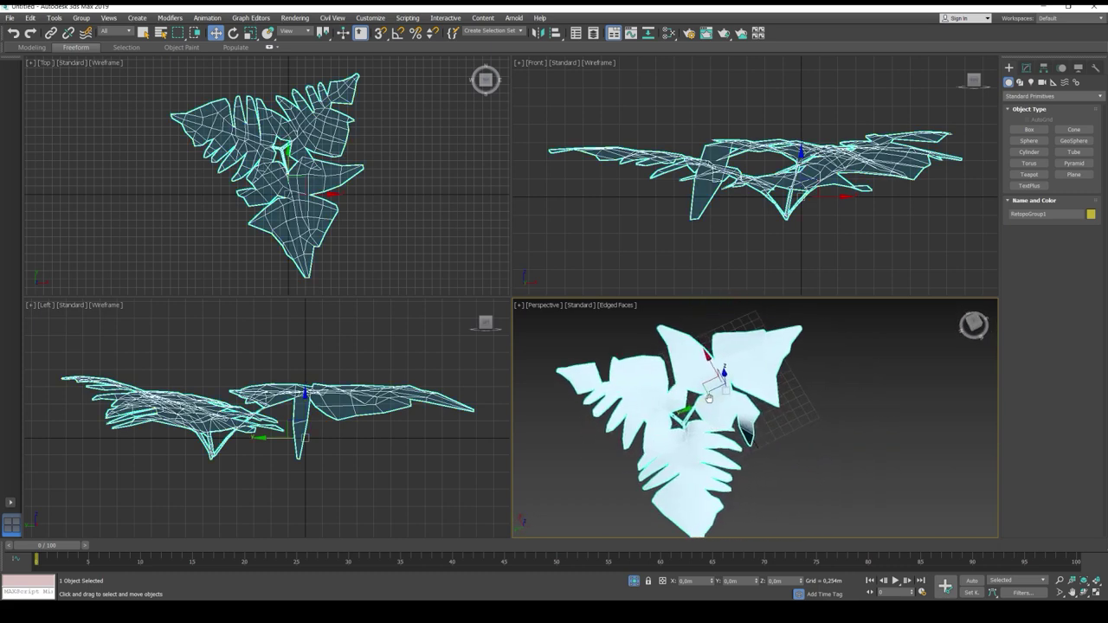
click(1095, 596)
middle_drag(353, 319, 454, 319)
scroll(455, 319, down, 2)
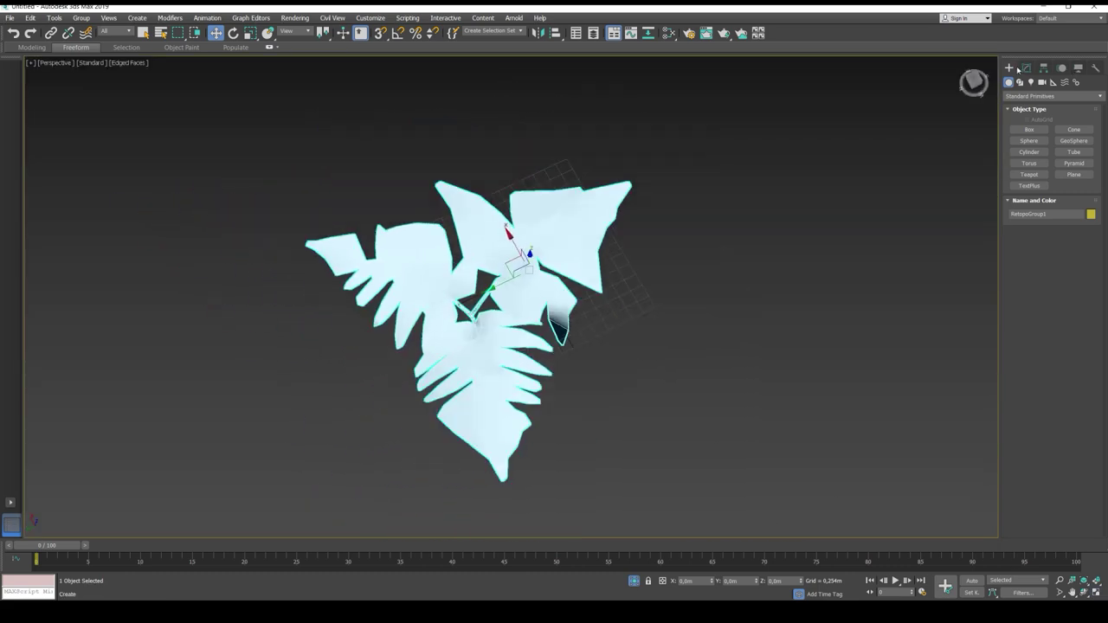
Convert the retopo mesh to an Editable Poly
click(1025, 68)
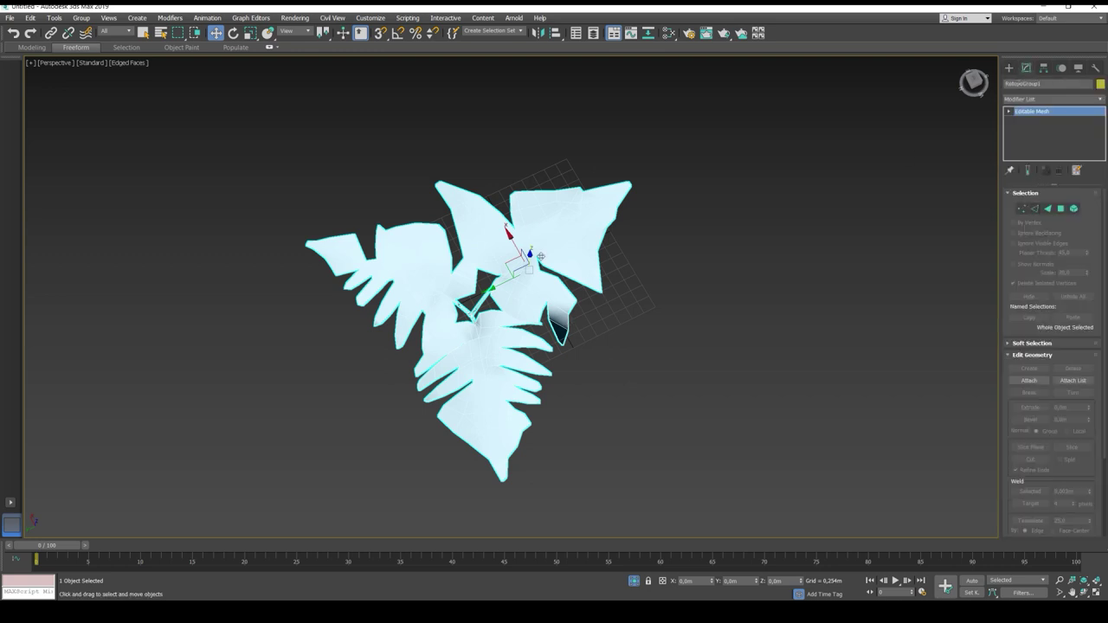
right_click(537, 252)
mouse_move(589, 372)
click(693, 381)
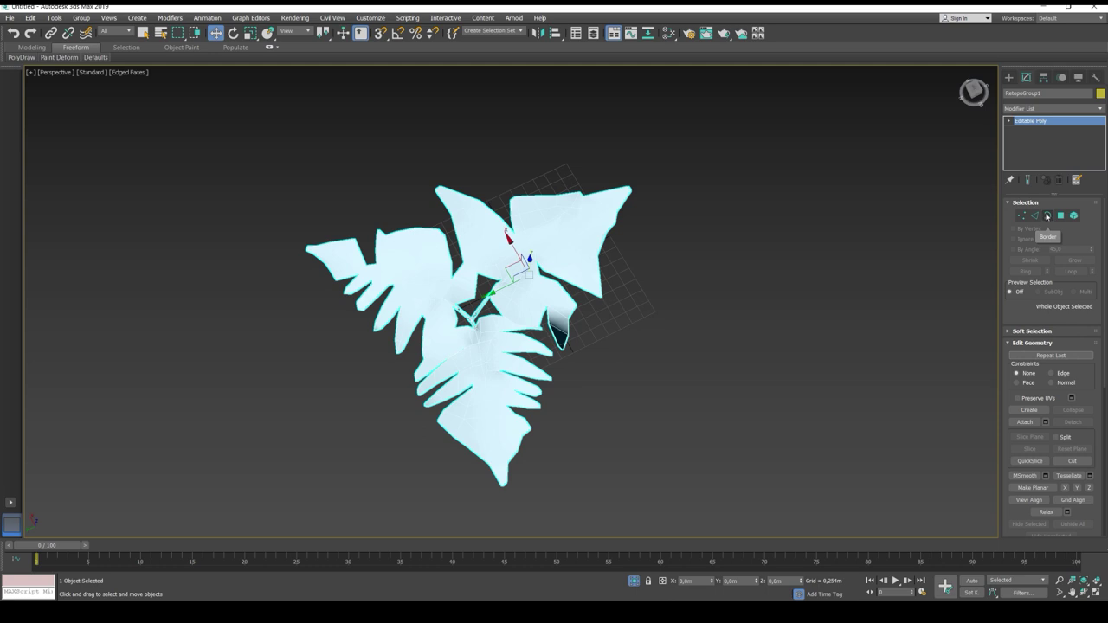
Select all open borders of the mesh, switch to edge level and deselect part of the upper fronds' outline
click(1048, 216)
key(ctrl+a)
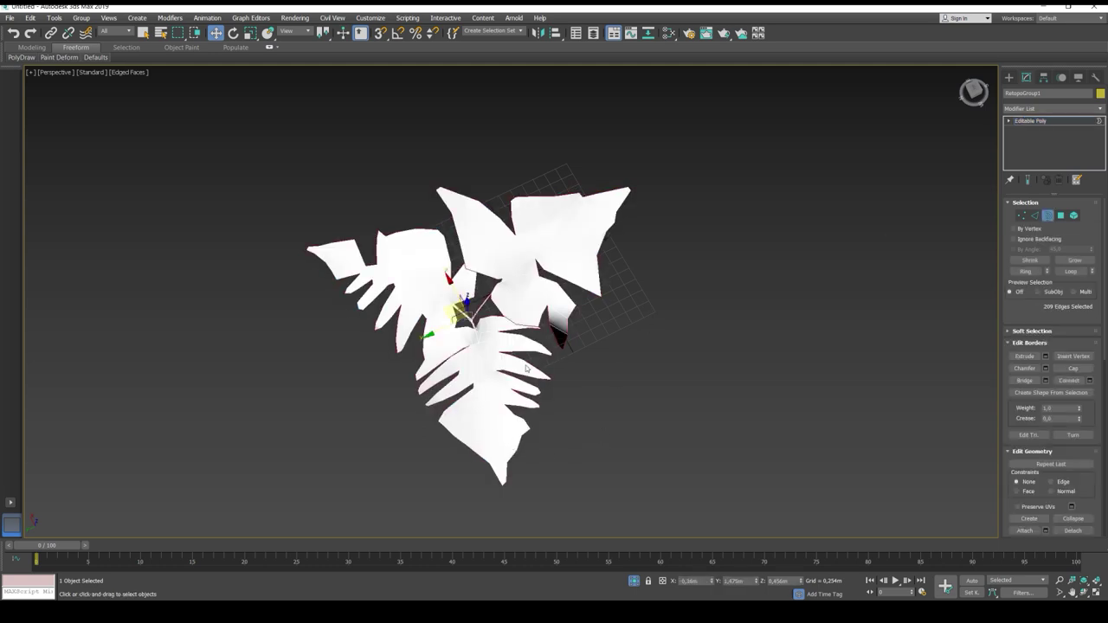
alt+middle_drag(376, 393, 354, 418)
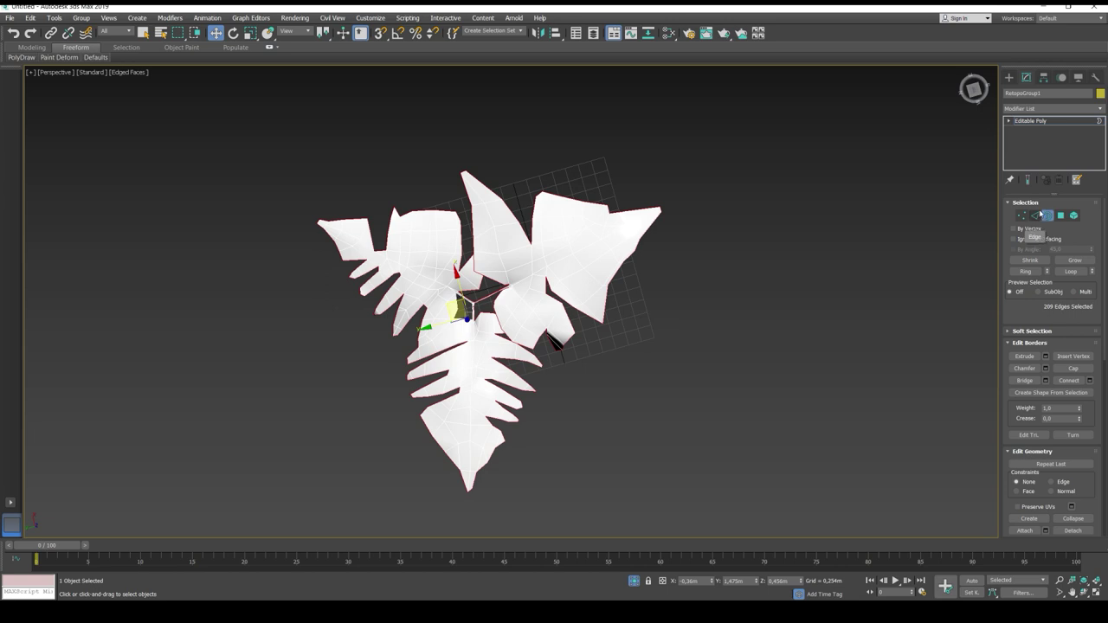
click(1037, 216)
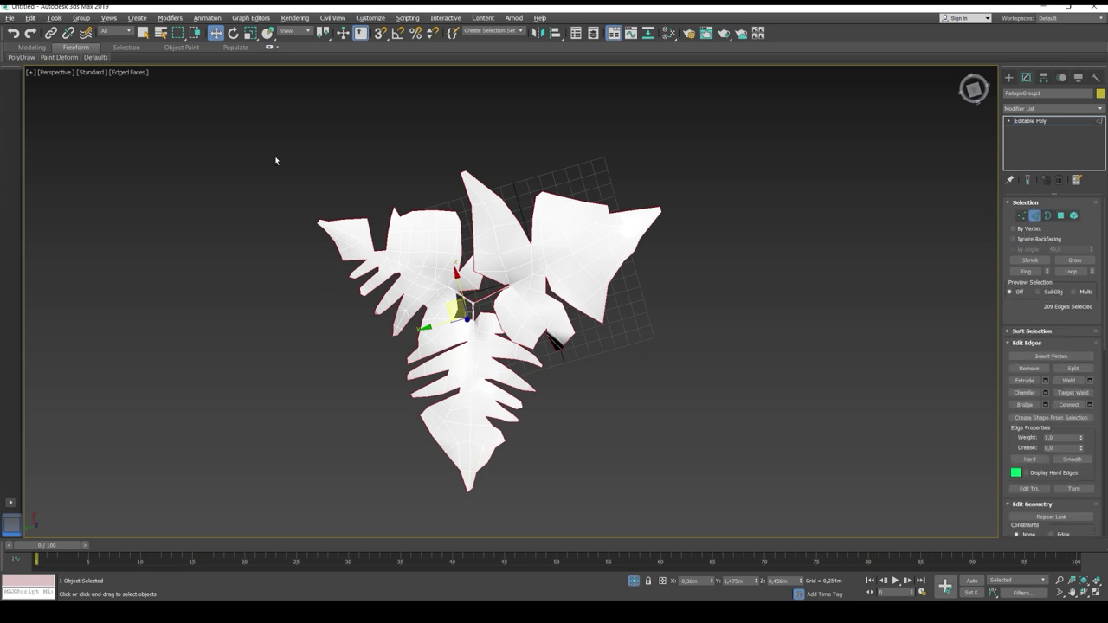
alt+drag(663, 268, 664, 269)
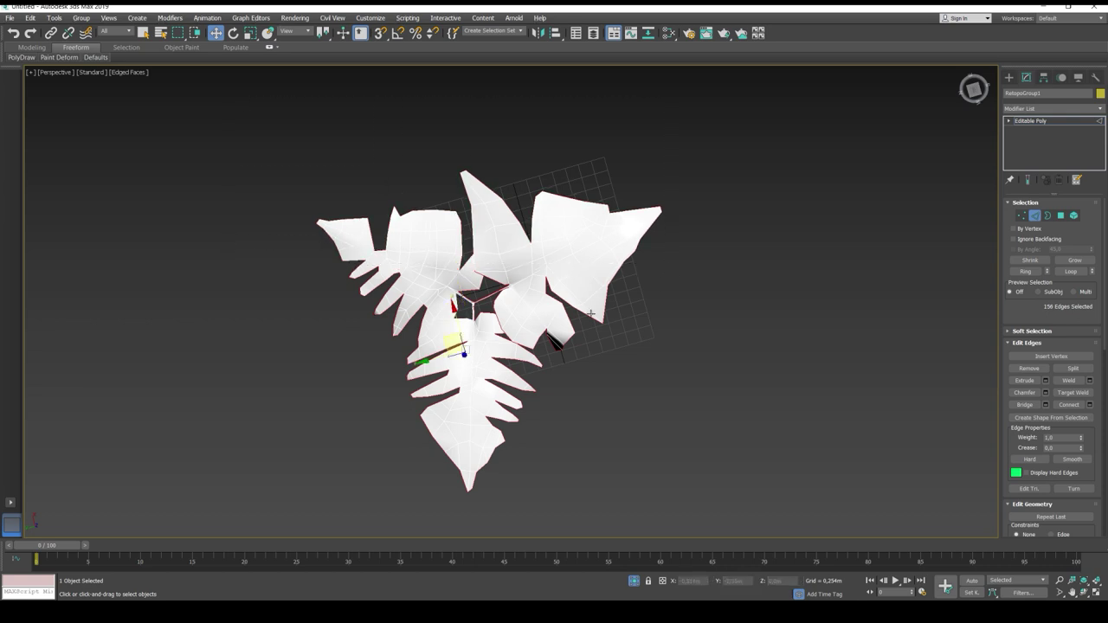
alt+middle_drag(637, 286, 580, 287)
Set the Default material's diffuse colour to mid-grey and its specular level to 0 in the Slate Material Editor
key(m)
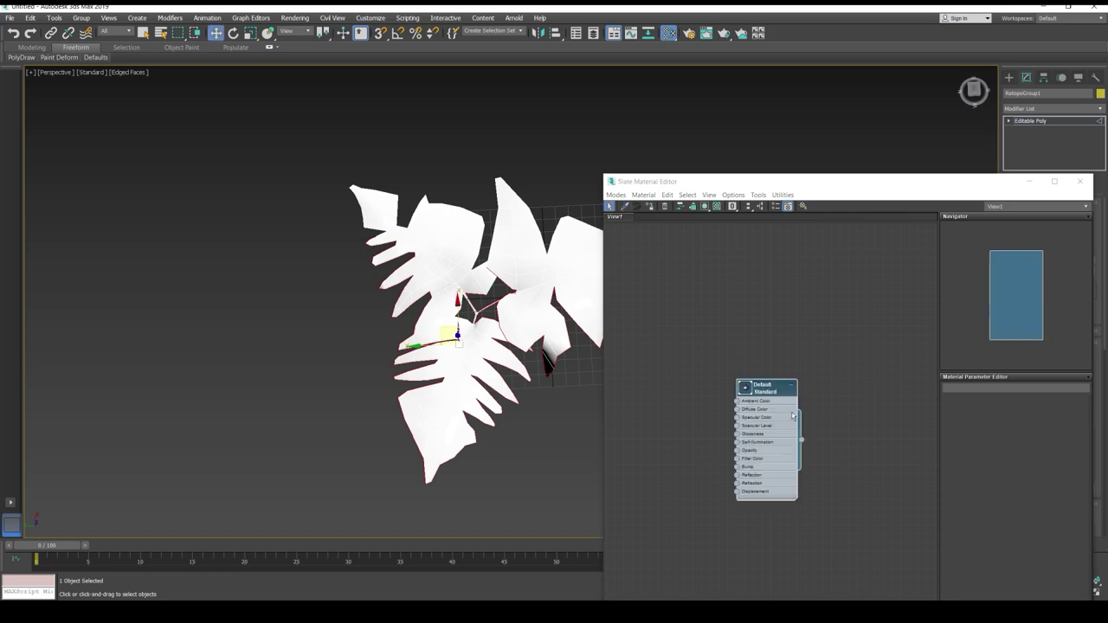
double_click(760, 385)
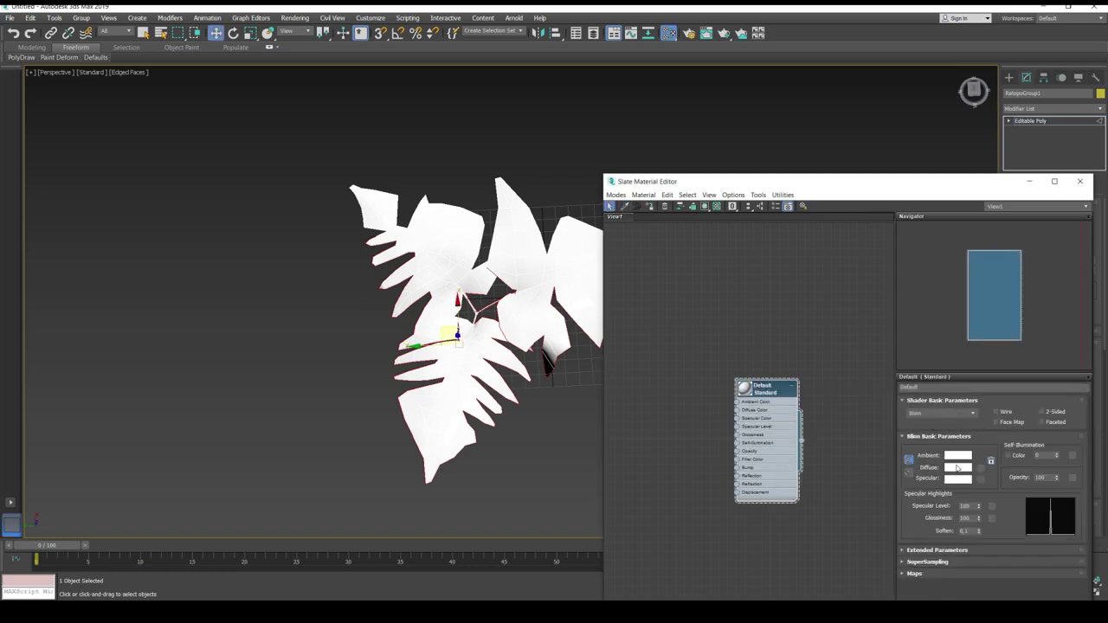
click(958, 468)
click(276, 87)
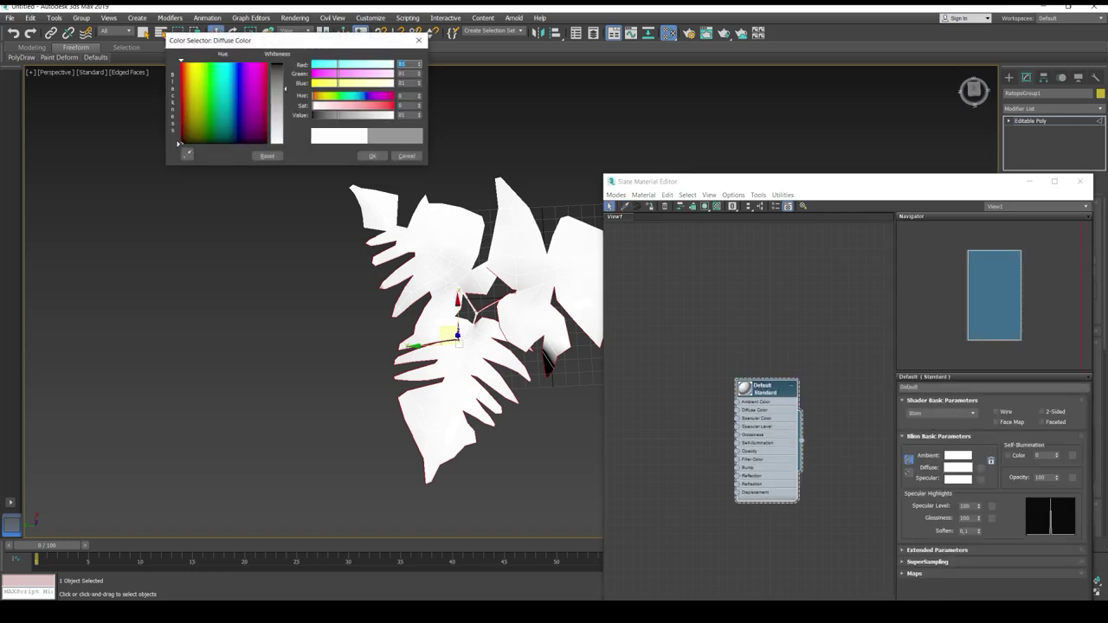
click(373, 156)
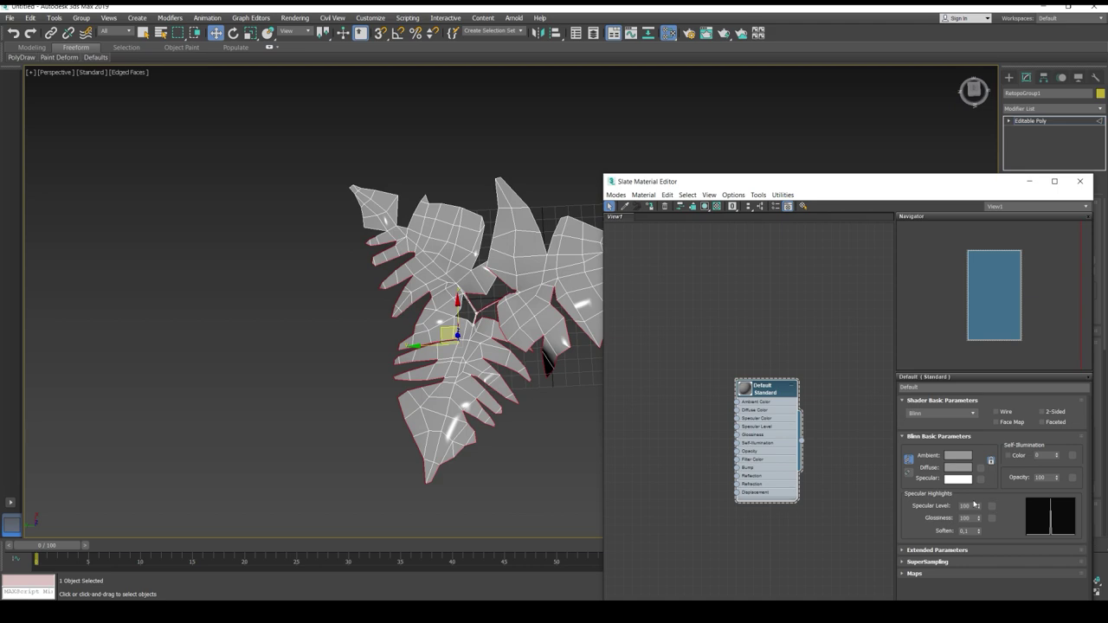
right_click(977, 505)
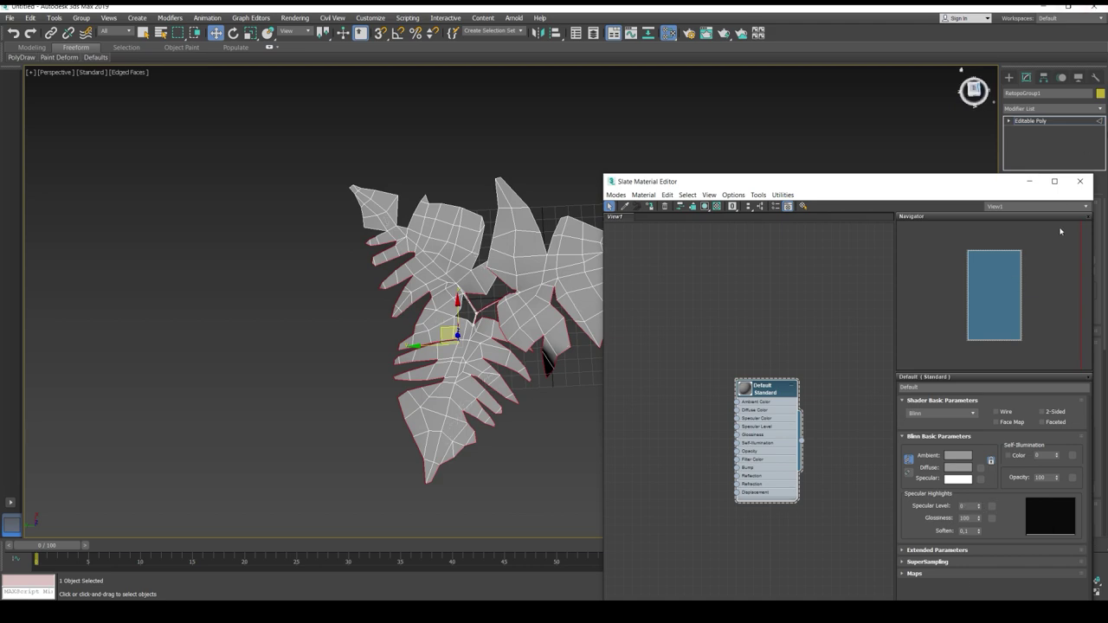
click(1080, 181)
Deselect the border edges of the other fronds and the stems, keeping the lower serrated frond's outline selected
scroll(547, 328, up, 3)
alt+middle_drag(547, 328, 519, 271)
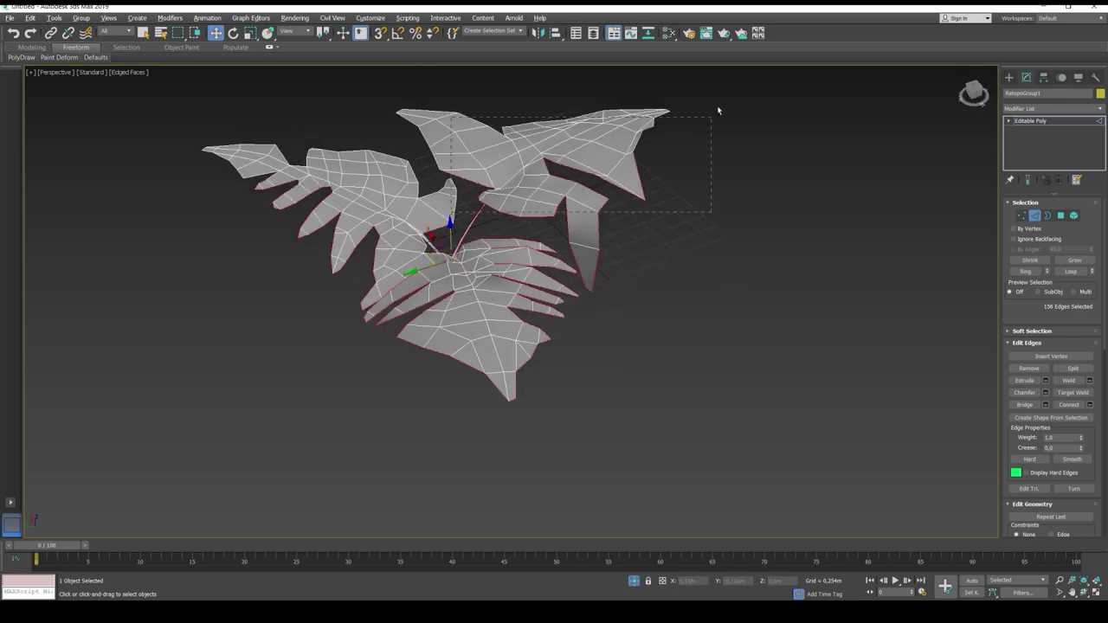
drag(718, 110, 728, 68)
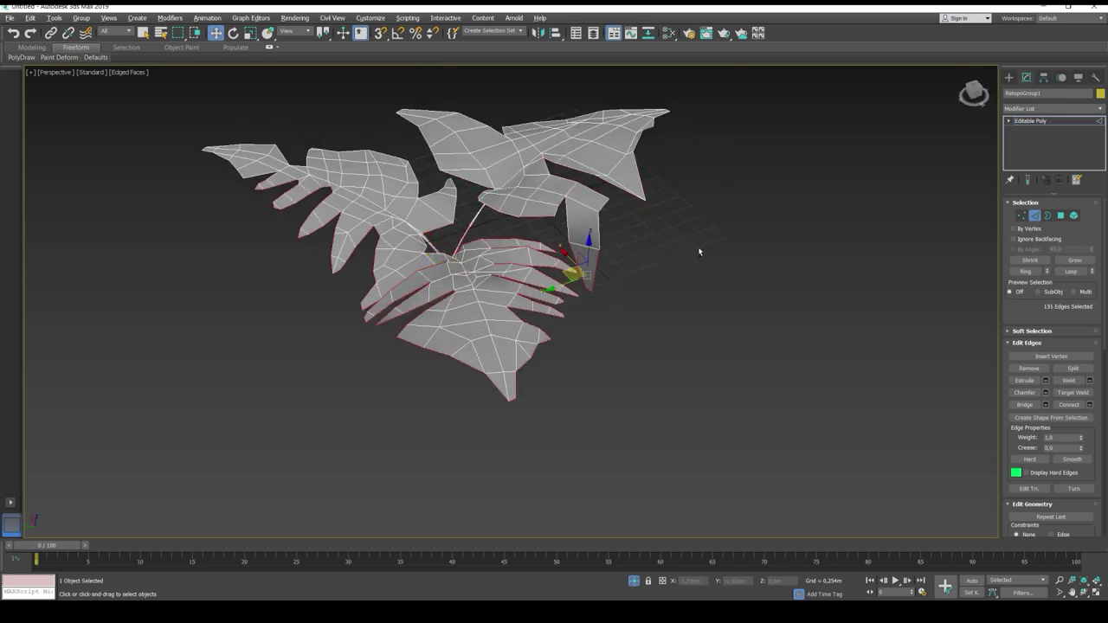
alt+middle_drag(700, 252, 593, 403)
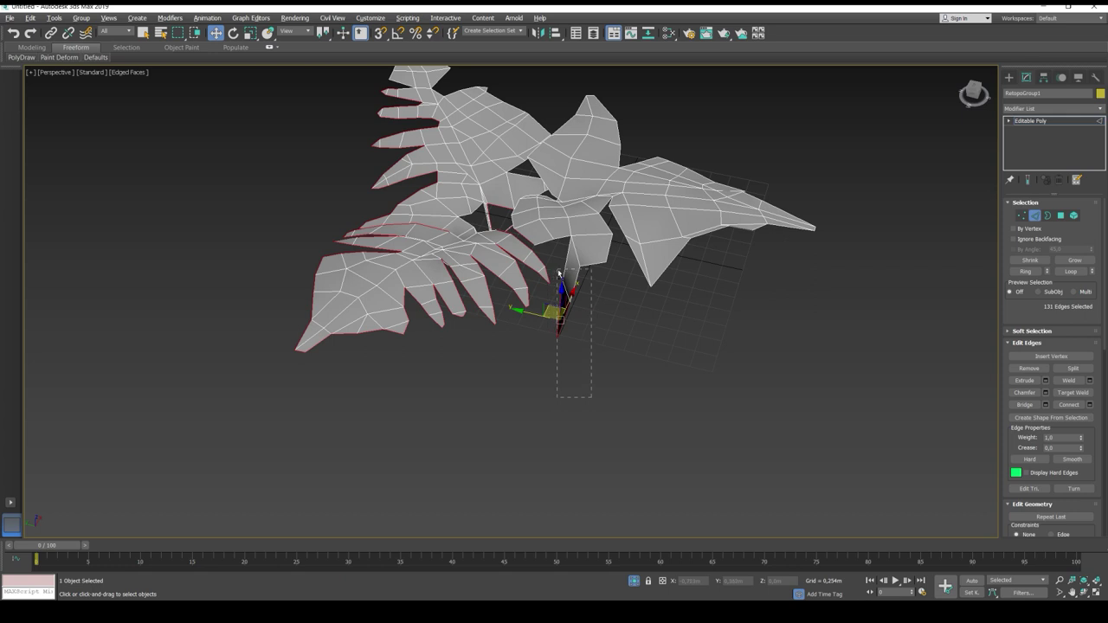
alt+middle_drag(558, 274, 425, 129)
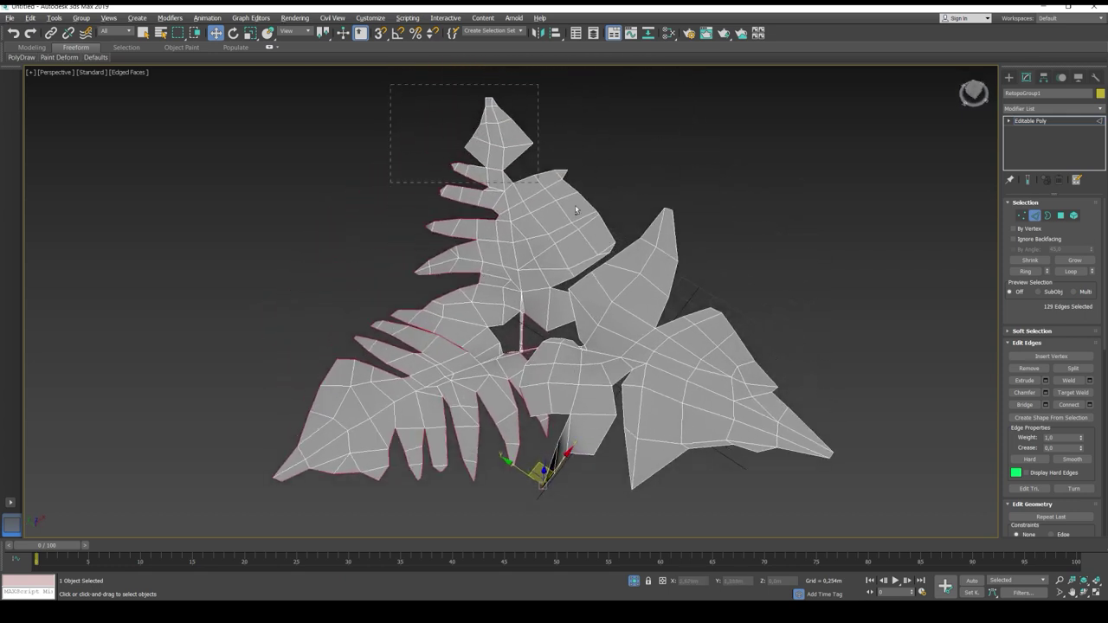
drag(575, 210, 666, 284)
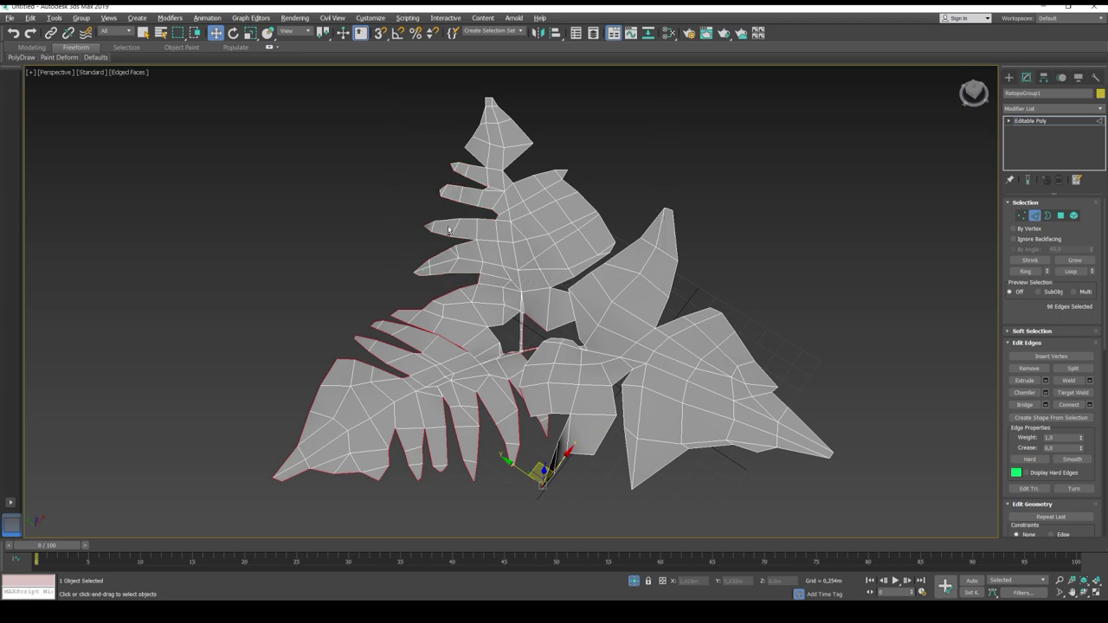
alt+middle_drag(450, 231, 387, 238)
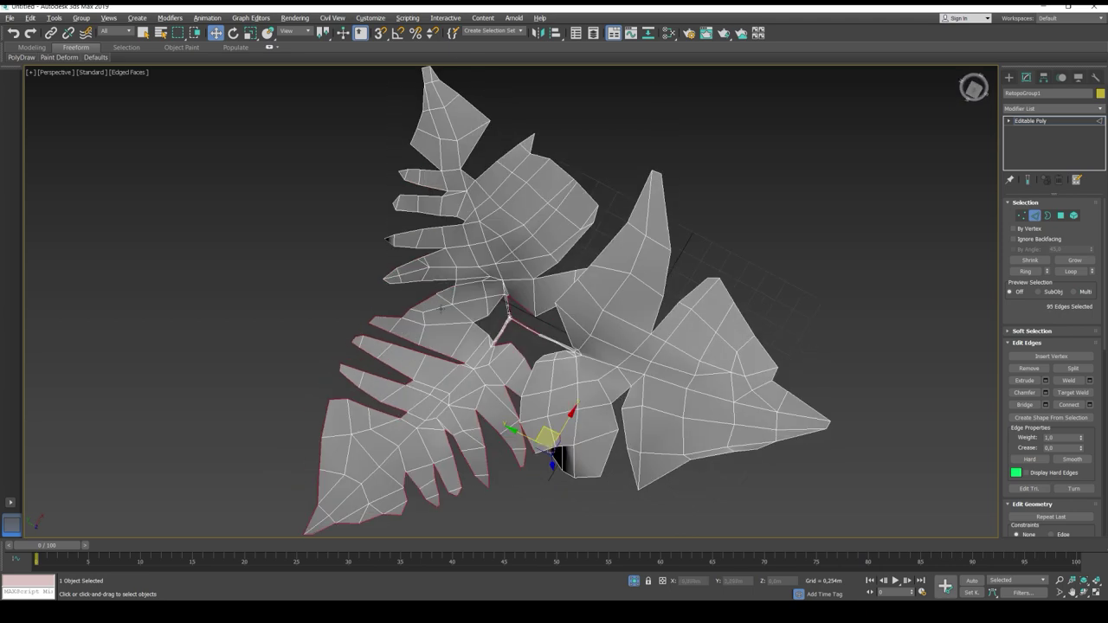
alt+middle_drag(423, 322, 393, 318)
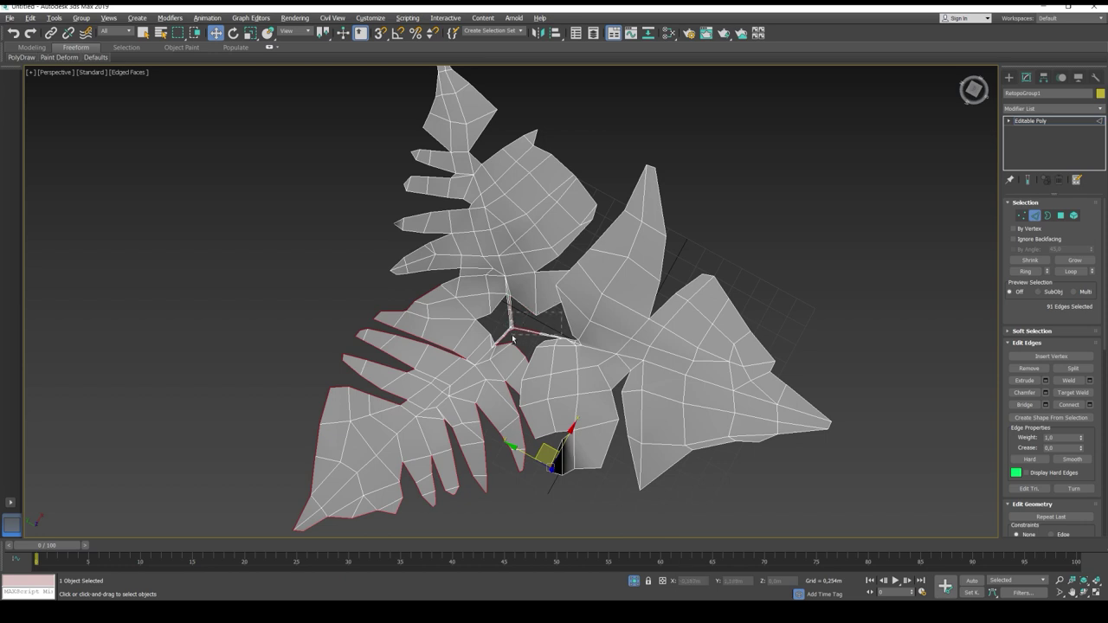
middle_drag(413, 385, 418, 352)
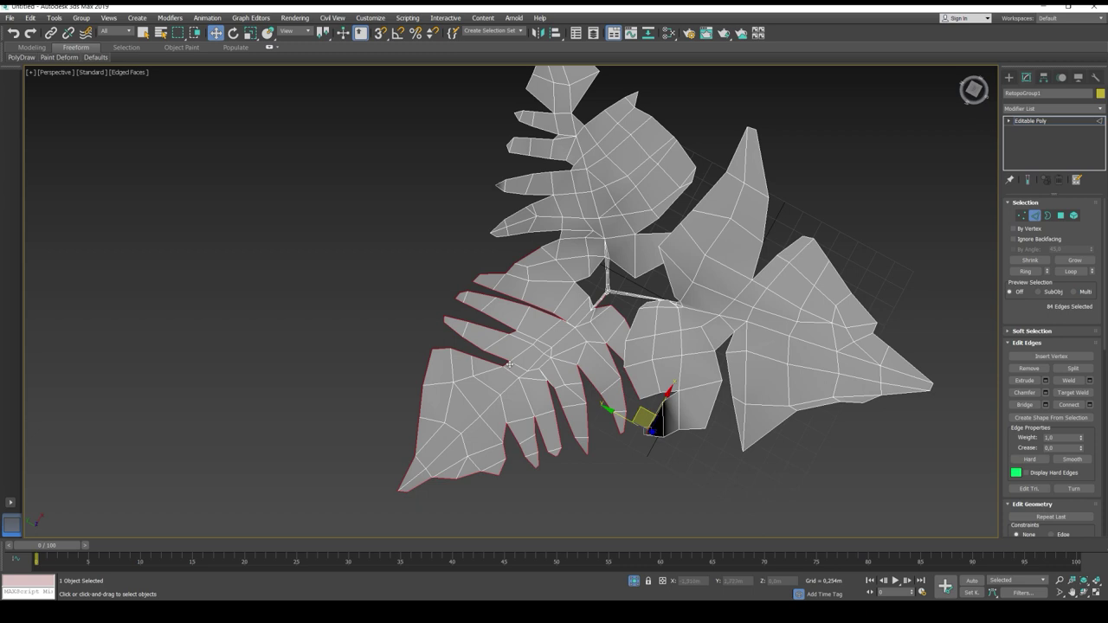
Select all open borders of the mesh and try to extend them by scaling out a copy, then undo the attempt
click(494, 456)
middle_drag(500, 429, 507, 388)
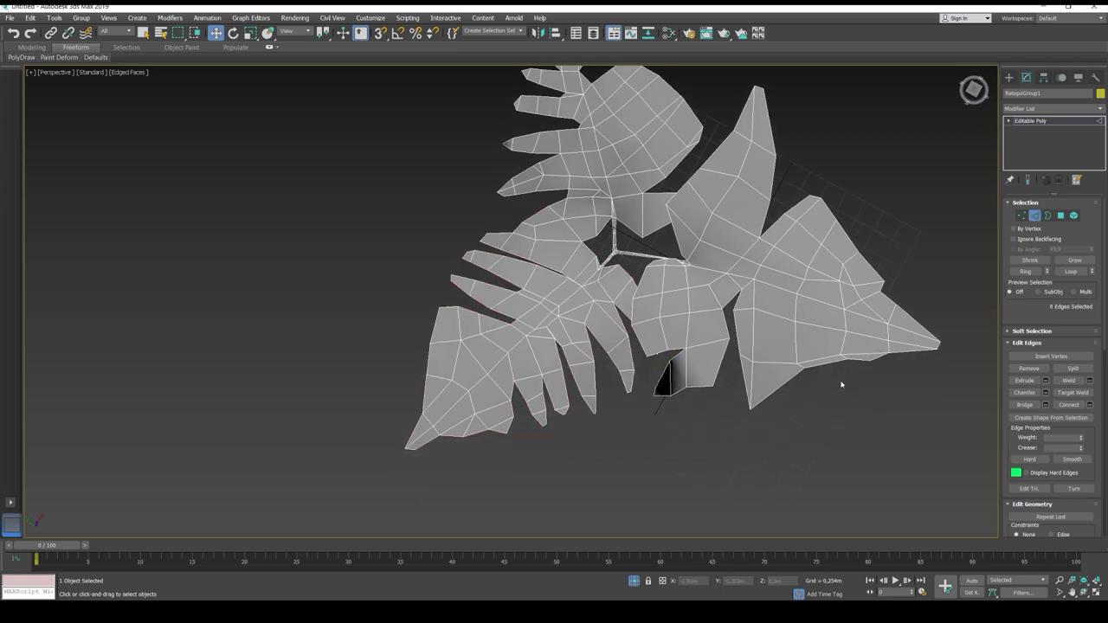
middle_drag(842, 385, 687, 411)
click(1049, 216)
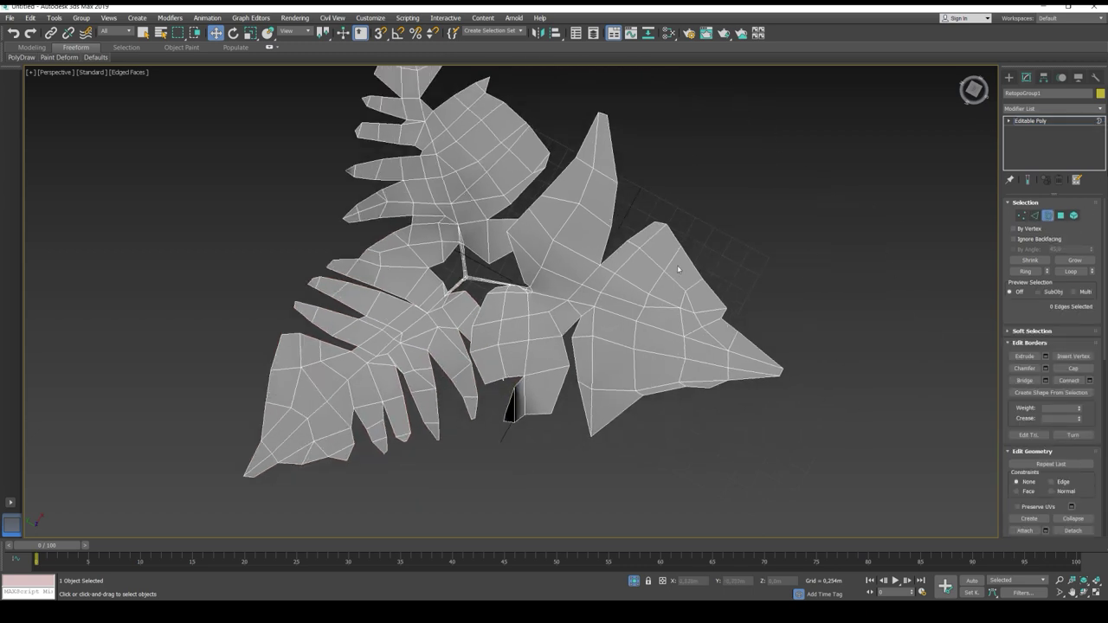
key(ctrl+a)
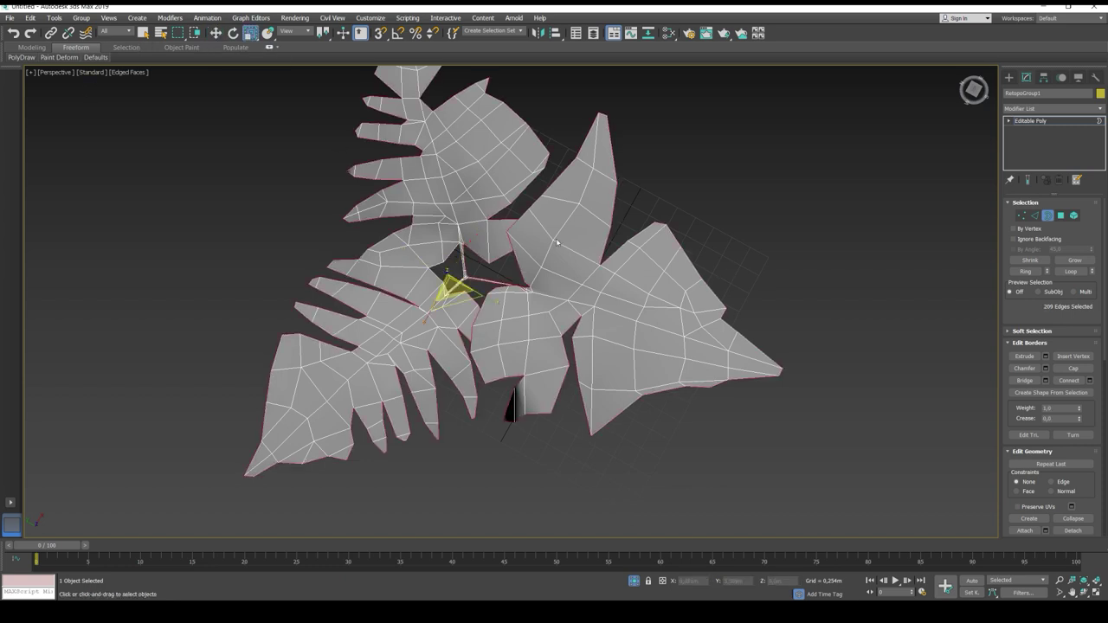
shift+drag(447, 281, 449, 278)
key(ctrl+z)
Select the four outer side edges of the lower serrated frond and extrude them outward as a narrow strip
click(1036, 215)
middle_drag(336, 399, 409, 366)
scroll(288, 403, up, 5)
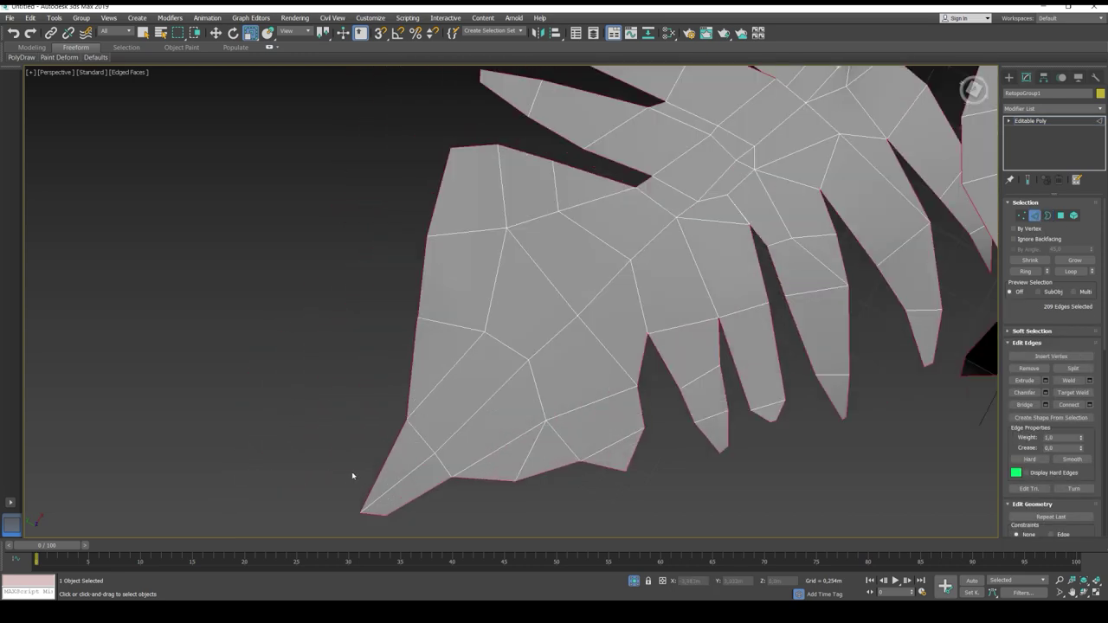
click(381, 469)
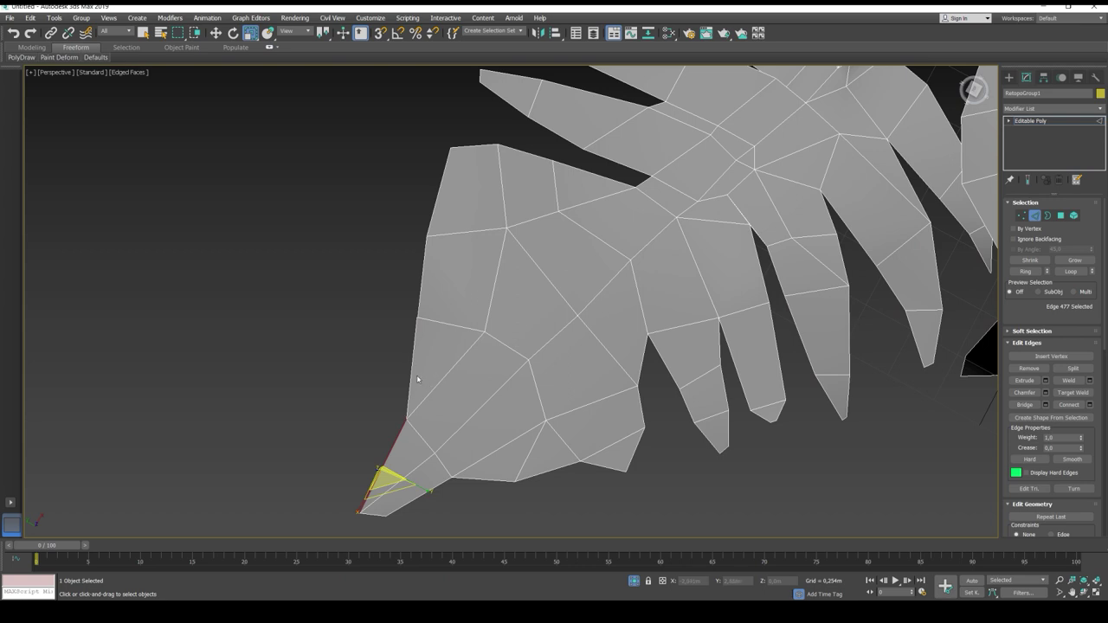
right_click(416, 379)
click(456, 385)
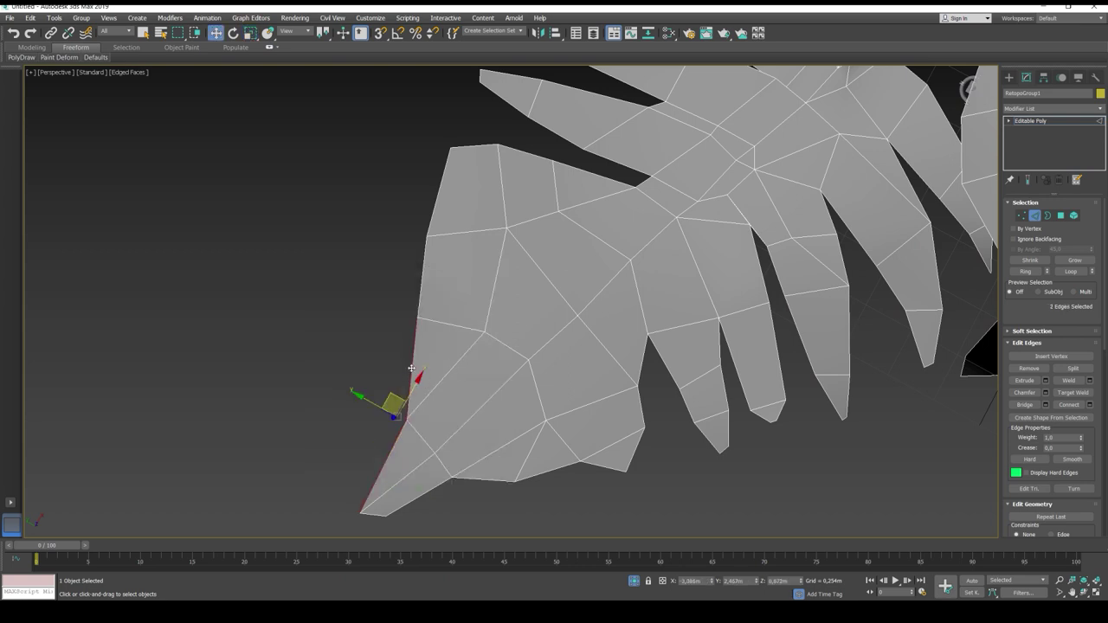
ctrl+click(425, 232)
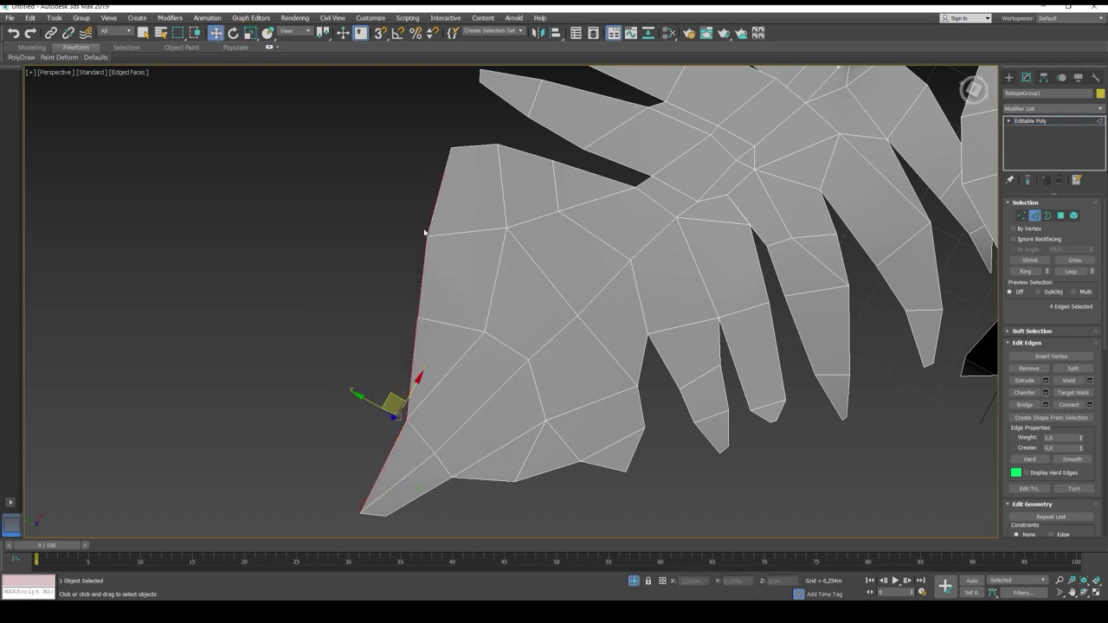
shift+drag(397, 396, 380, 387)
middle_drag(425, 395, 420, 388)
Select the four border edges along the lower frond's bottom side and extrude them outward as a narrow strip
click(418, 487)
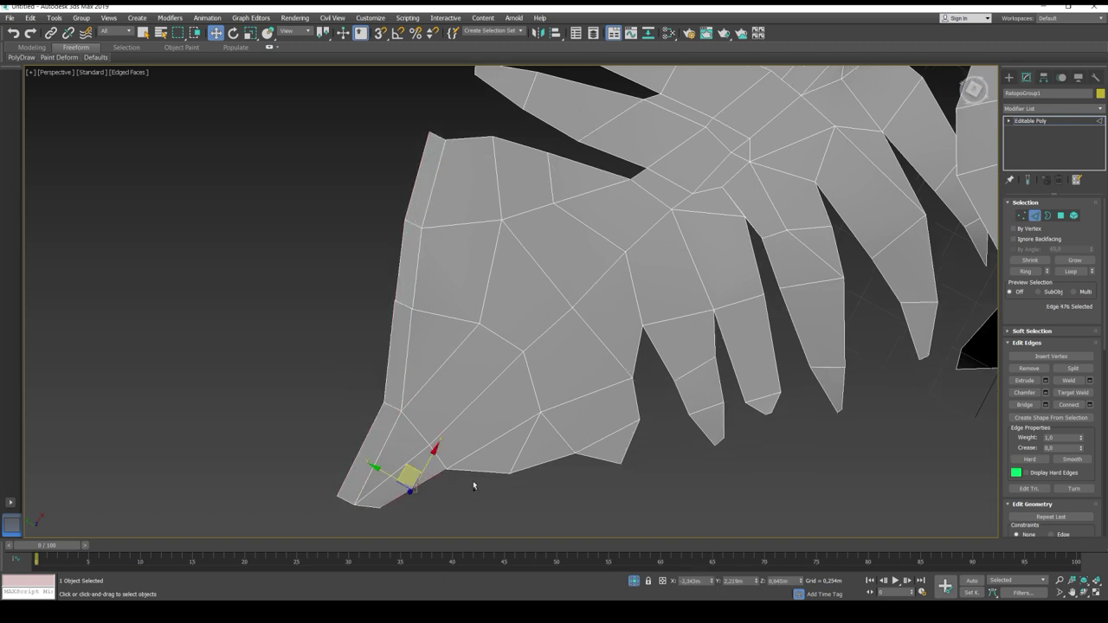
ctrl+click(482, 472)
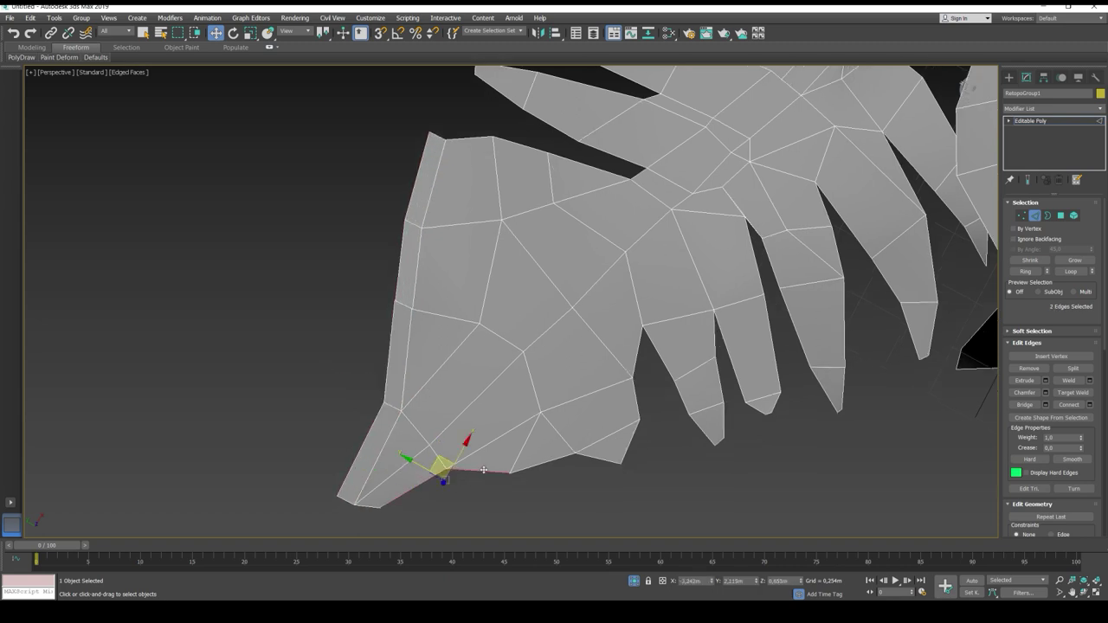
ctrl+click(537, 466)
ctrl+click(598, 458)
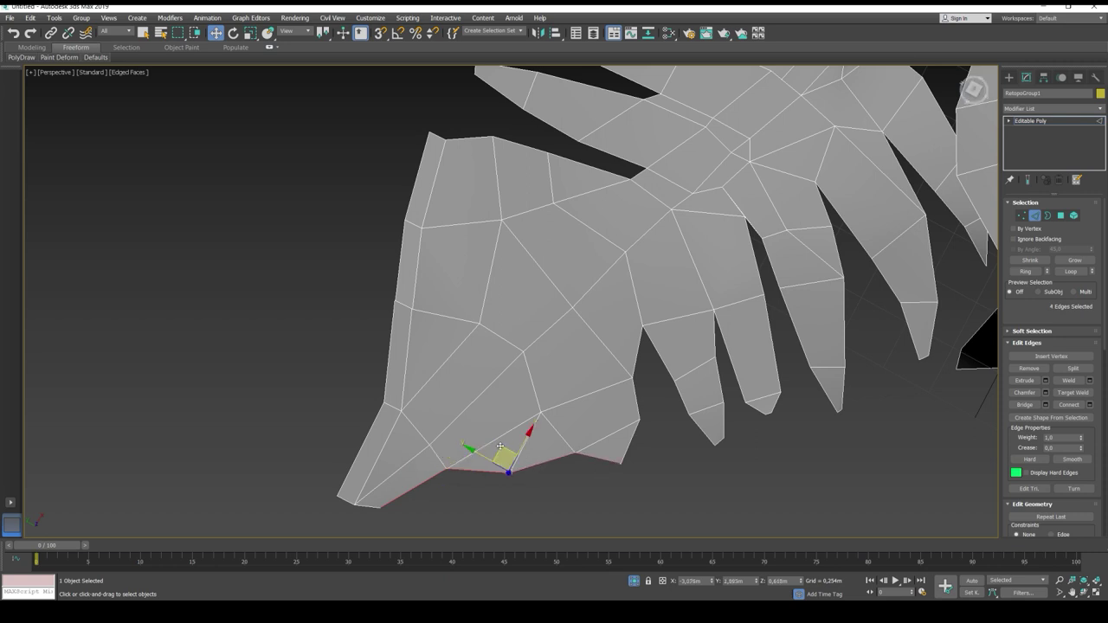
shift+drag(500, 446, 500, 465)
alt+middle_drag(588, 422, 586, 410)
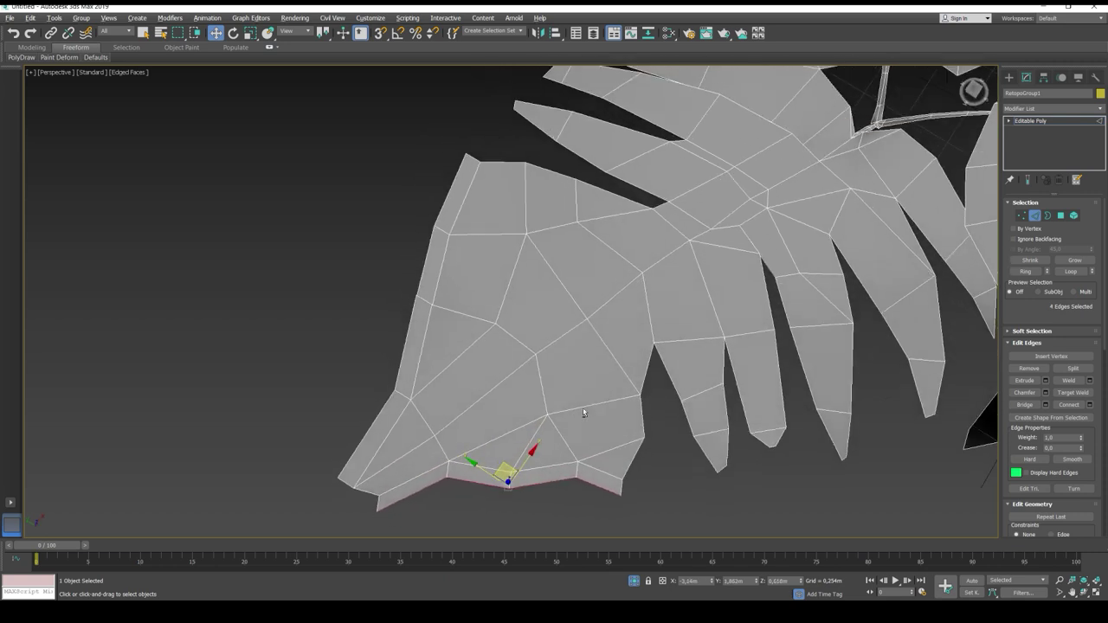
Switch to 3D-Coat and examine how the retopo mesh covers the lower frond of the scan
right_click(588, 398)
click(588, 398)
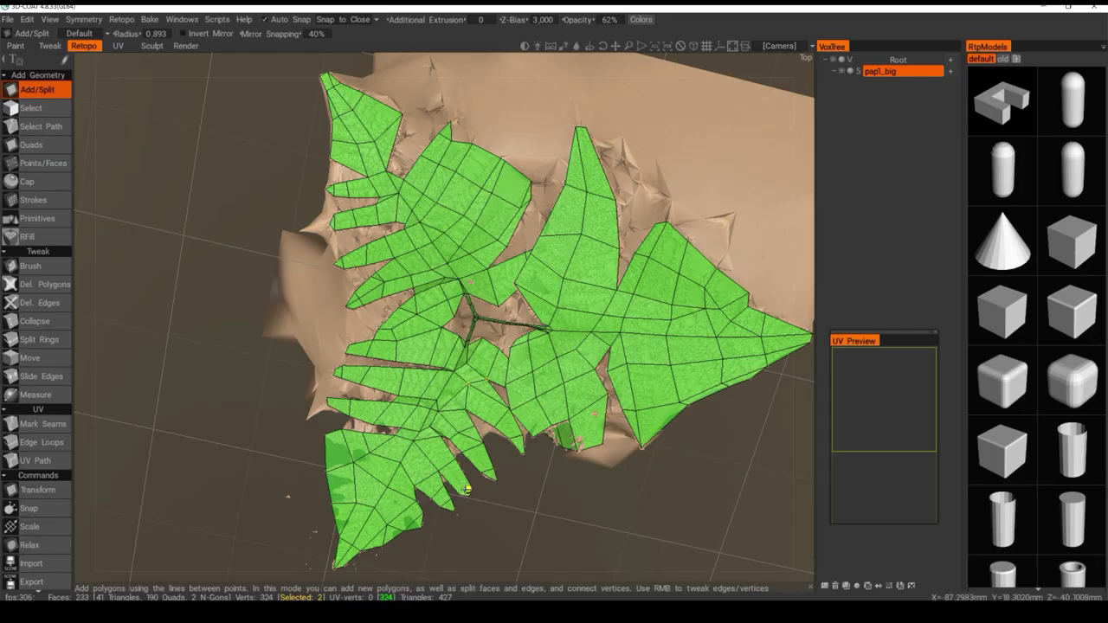
alt+drag(456, 421, 462, 433)
alt+drag(396, 408, 401, 433)
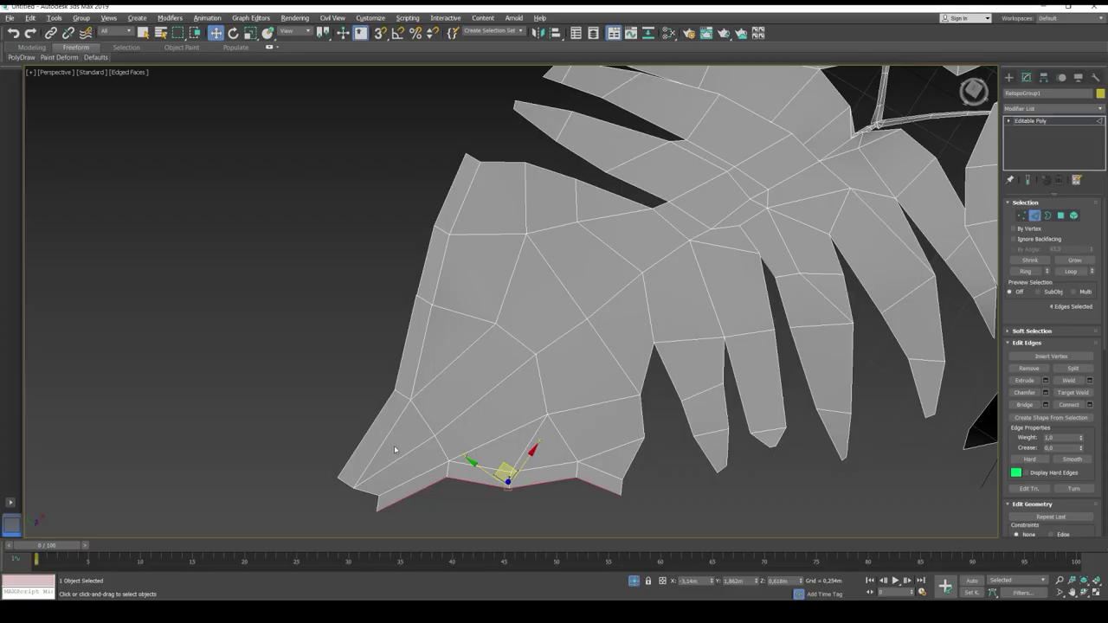
Back in 3ds Max, undo both edge-strip extrusions on the lower frond
key(ctrl+z)
key(ctrl+z)
key(ctrl+z)
key(ctrl+z)
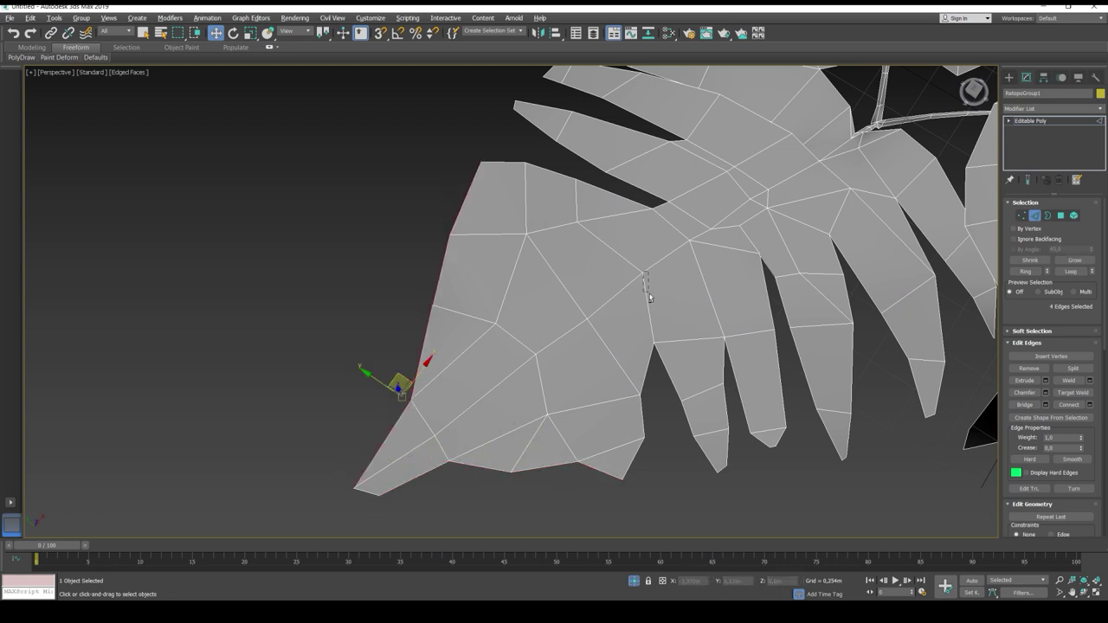
At vertex level, select the lower frond's tip vertex and set the reference coordinate system to Screen
click(1022, 214)
click(352, 487)
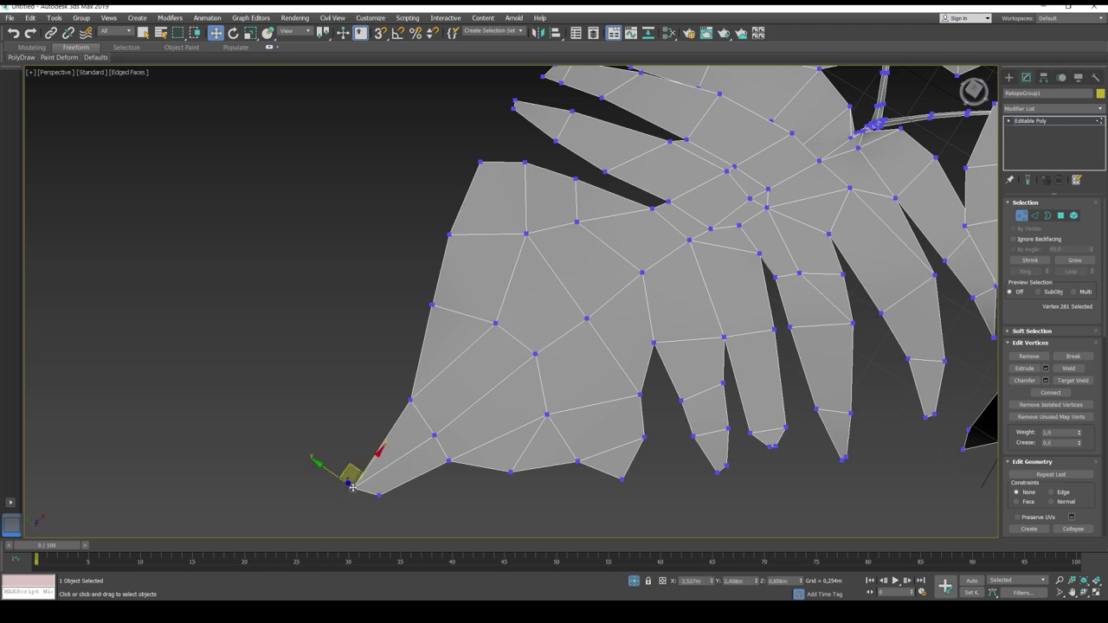
alt+middle_drag(323, 213, 328, 211)
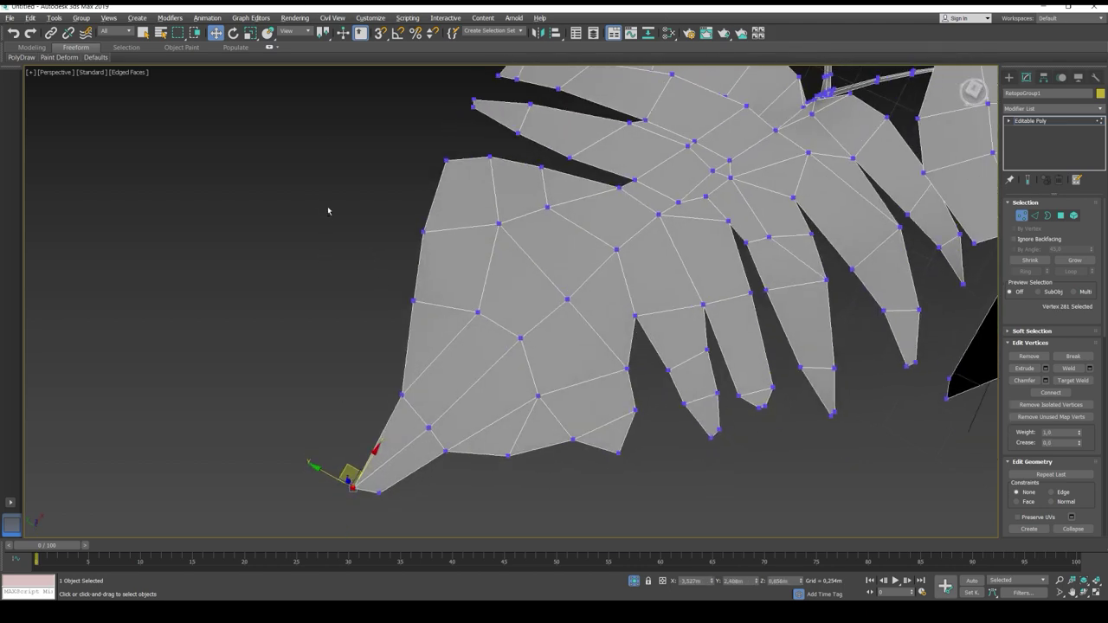
click(291, 32)
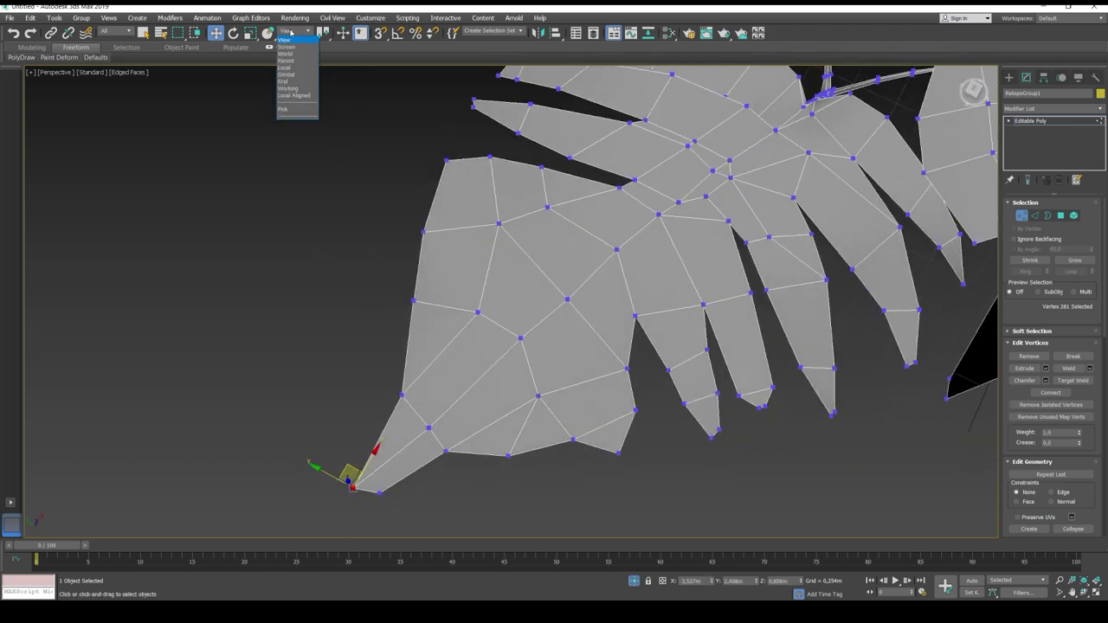
click(303, 46)
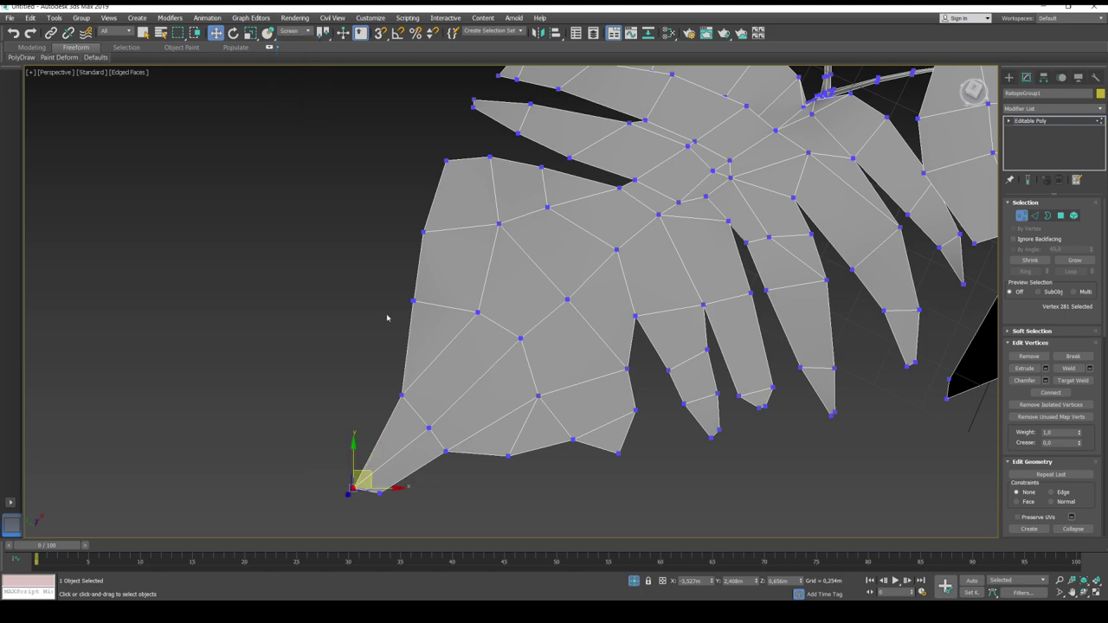
Move the lower frond's tip vertex and the adjacent outline vertex slightly outward
alt+middle_drag(389, 317, 407, 483)
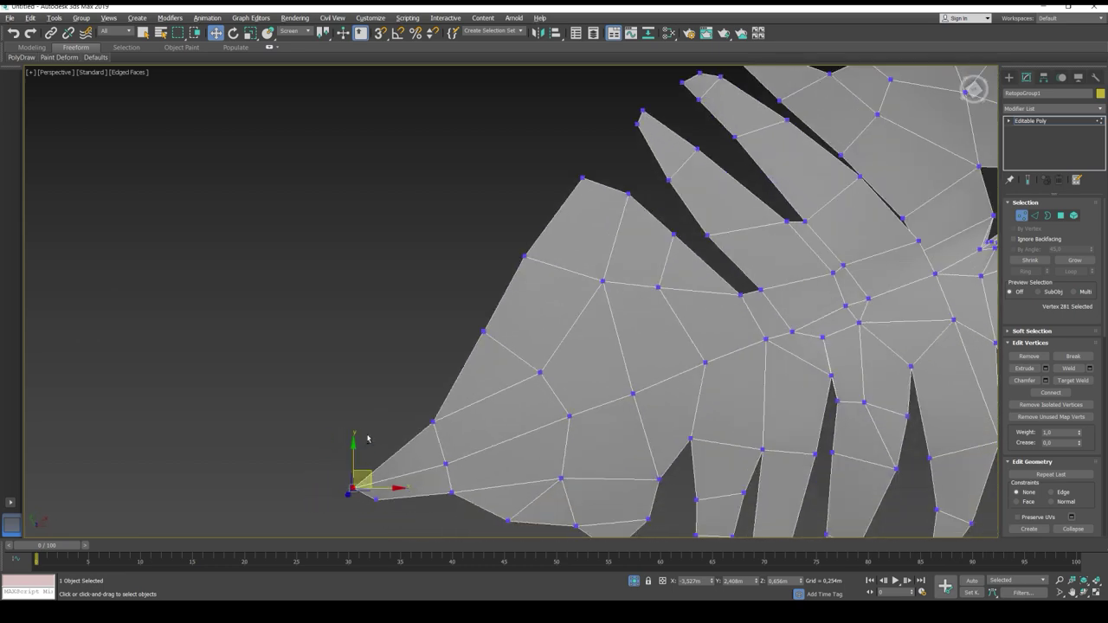
alt+middle_drag(367, 439, 367, 472)
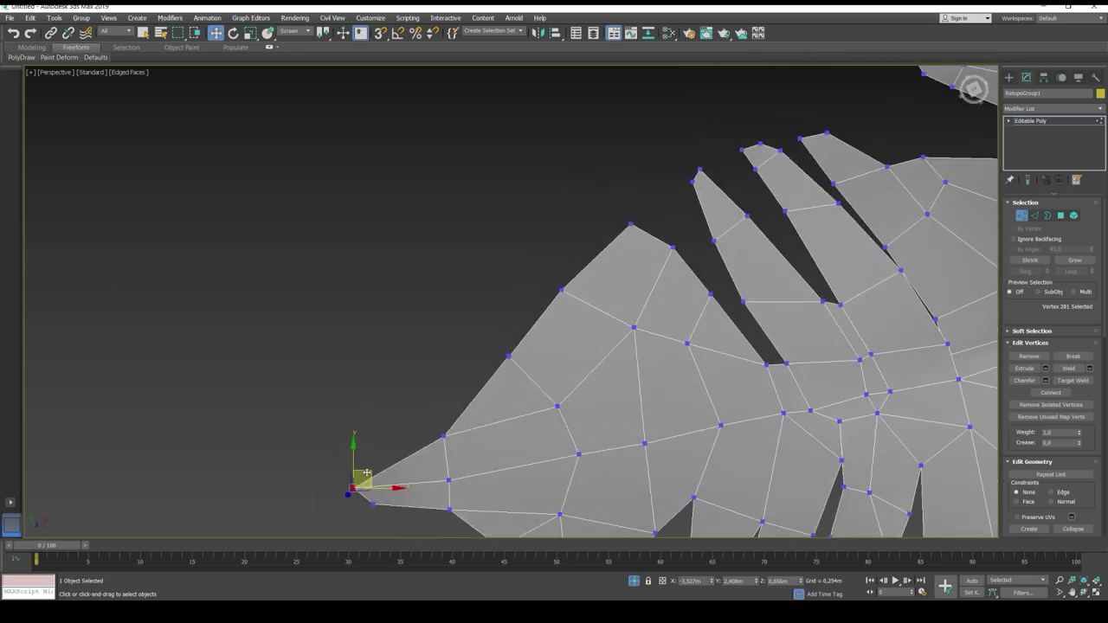
drag(367, 473, 363, 469)
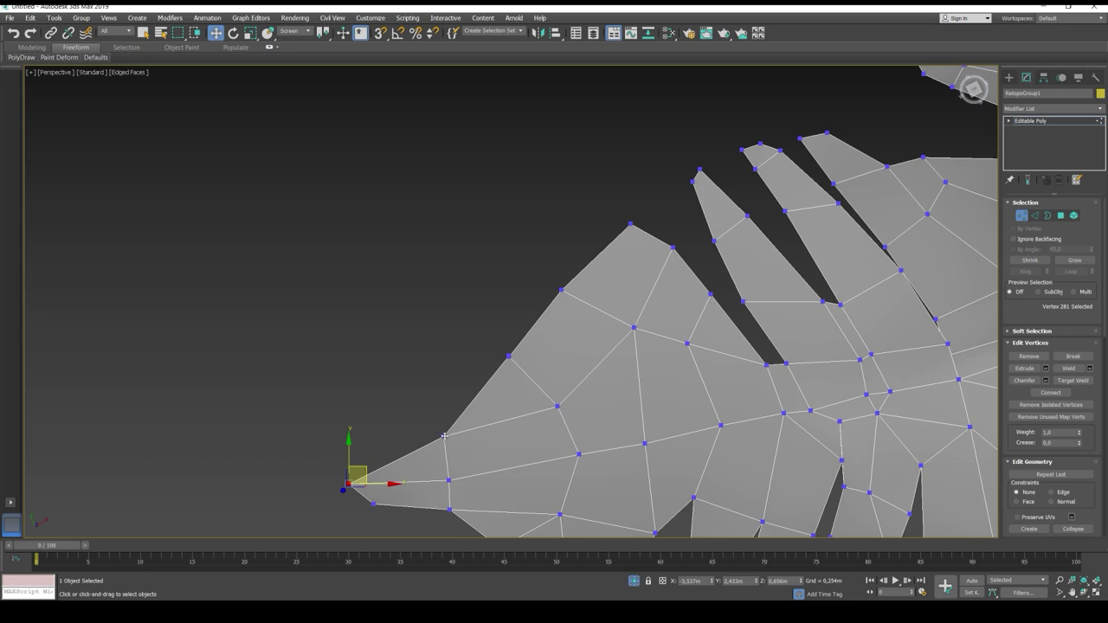
click(444, 436)
Pull the next outline vertex outward and collapse the two unjoined vertices at that spot into one
click(509, 356)
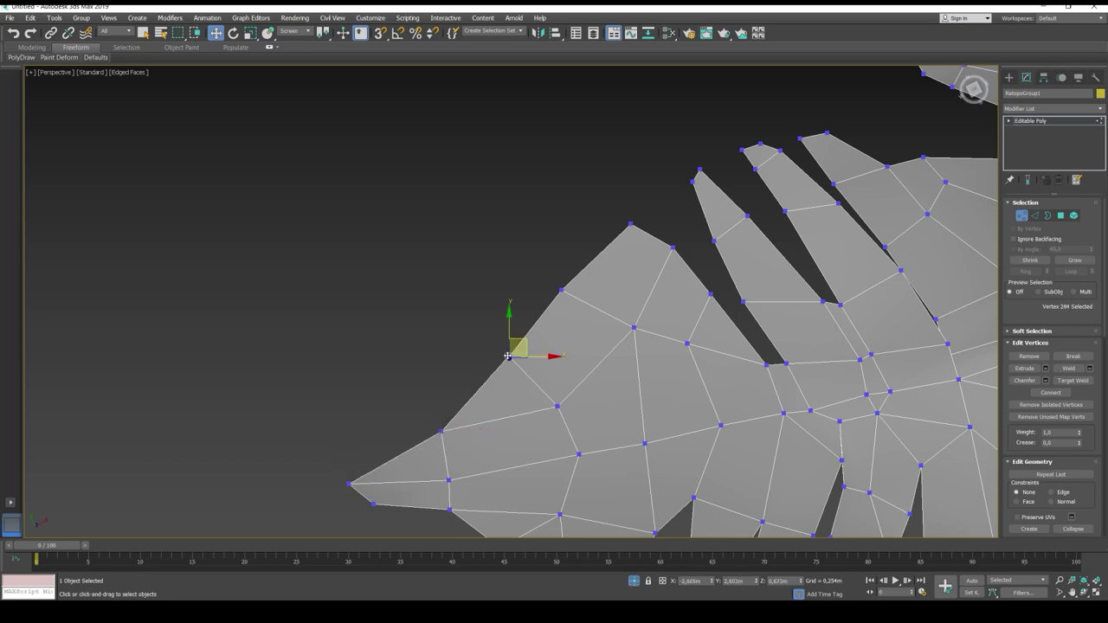
drag(519, 342, 514, 339)
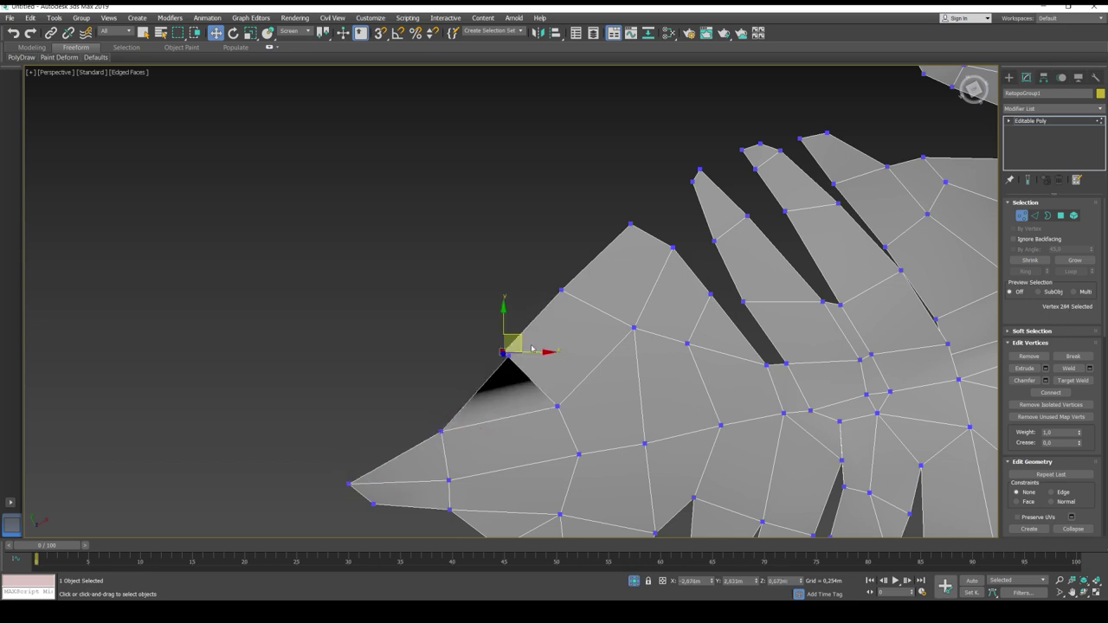
alt+middle_drag(532, 348, 490, 411)
drag(475, 374, 531, 367)
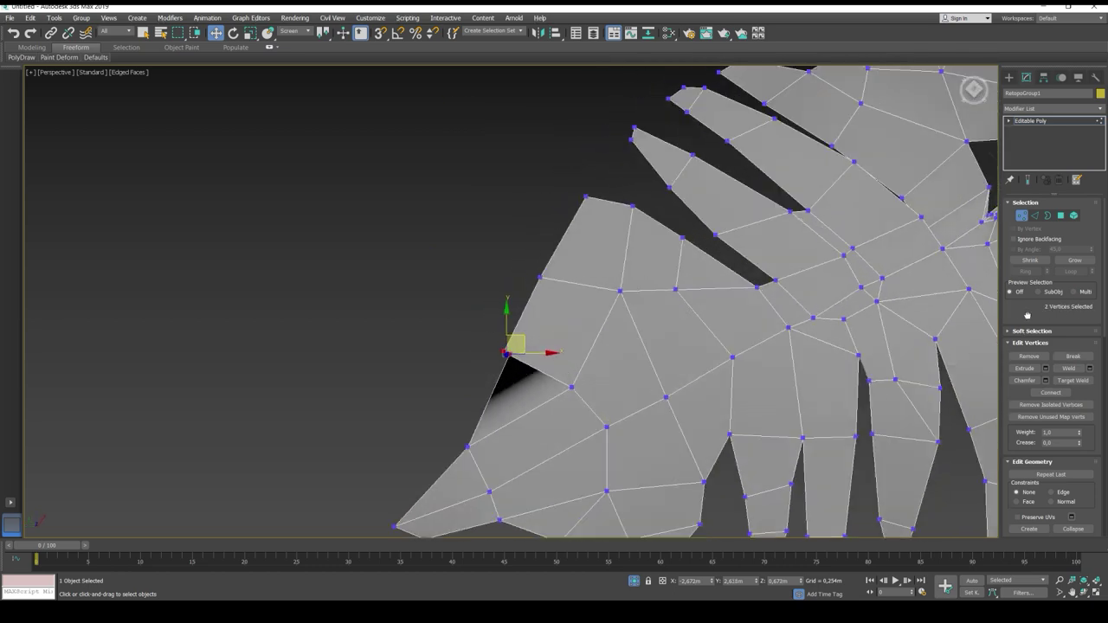
drag(1027, 315, 1027, 247)
click(1073, 460)
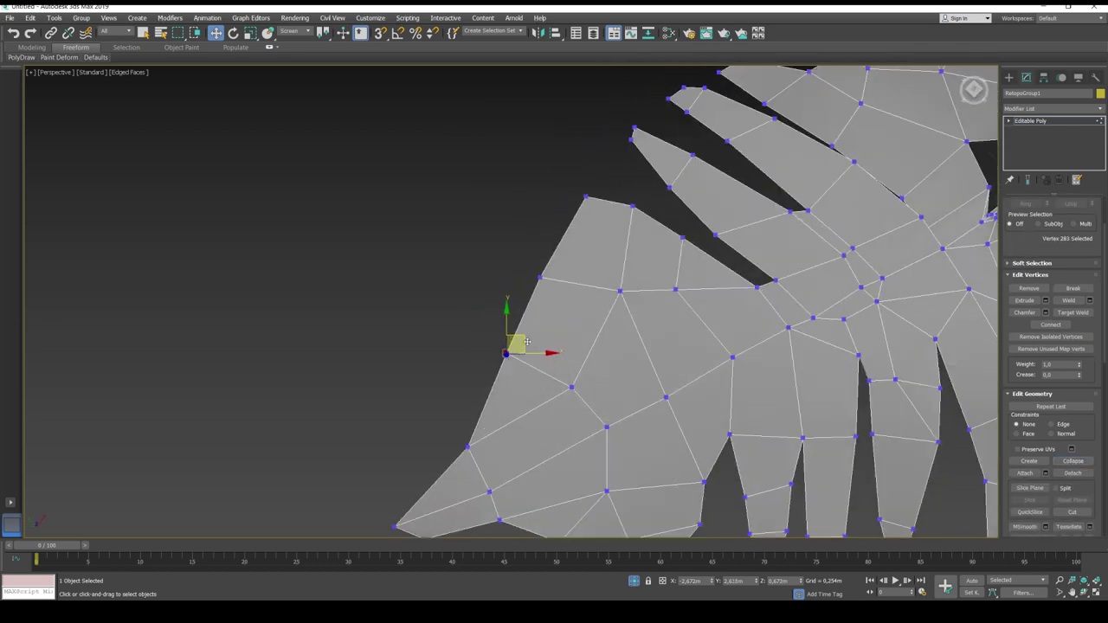
Move the following outline vertex and the broad lobe's corner vertex slightly outward
click(539, 278)
alt+middle_drag(539, 275, 606, 240)
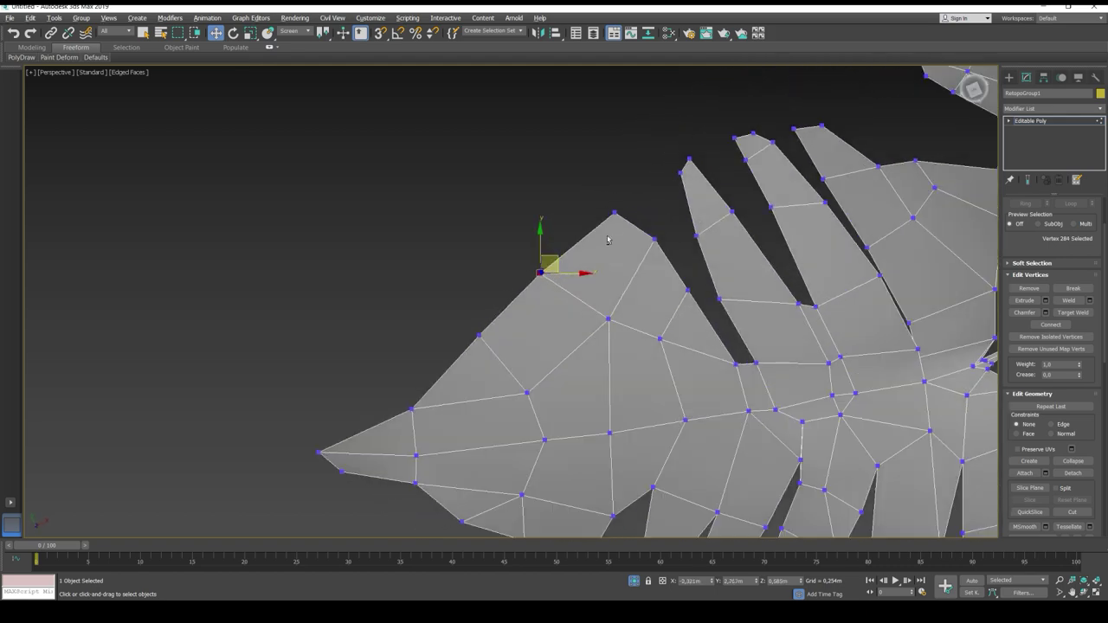
click(613, 212)
drag(628, 197, 625, 192)
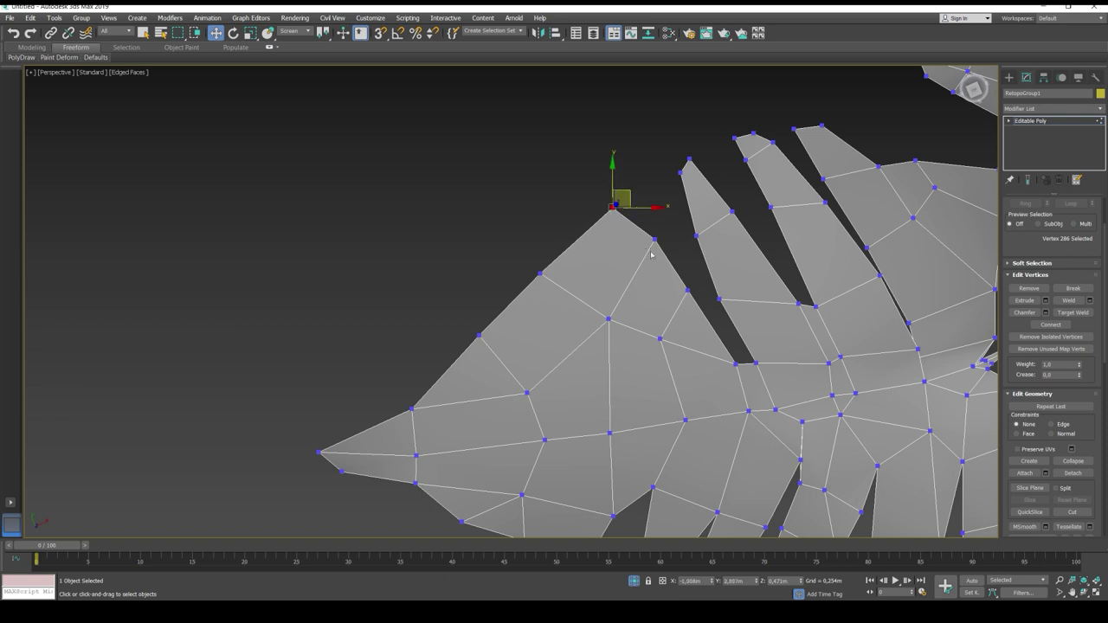
Shift the broad lobe's inner-side vertices outward and adjust both vertices at the bottom of the adjacent notch
click(654, 241)
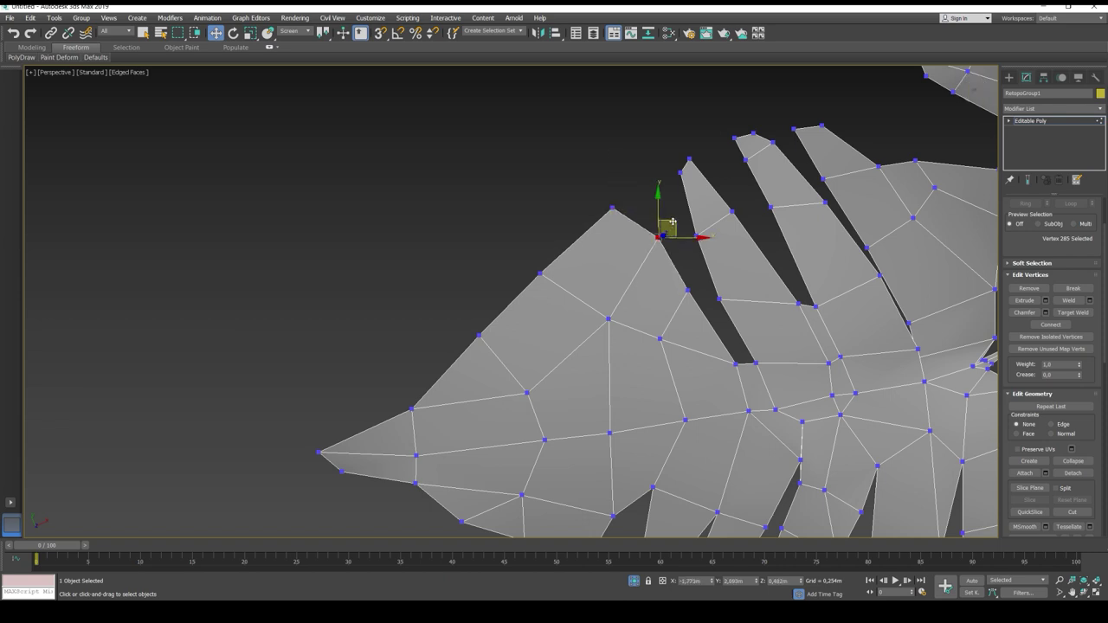
click(689, 288)
drag(703, 274, 767, 342)
click(736, 364)
click(756, 362)
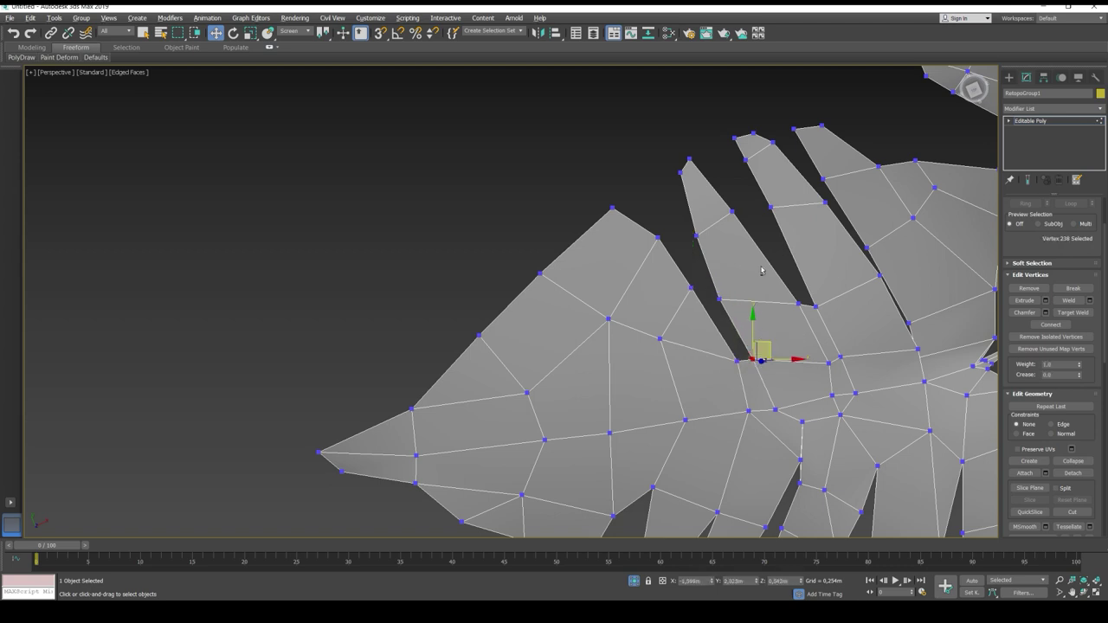
Move the two side vertices of the first narrow leaflet outward, on the side facing the broad lobe
alt+middle_drag(762, 270, 517, 296)
click(497, 299)
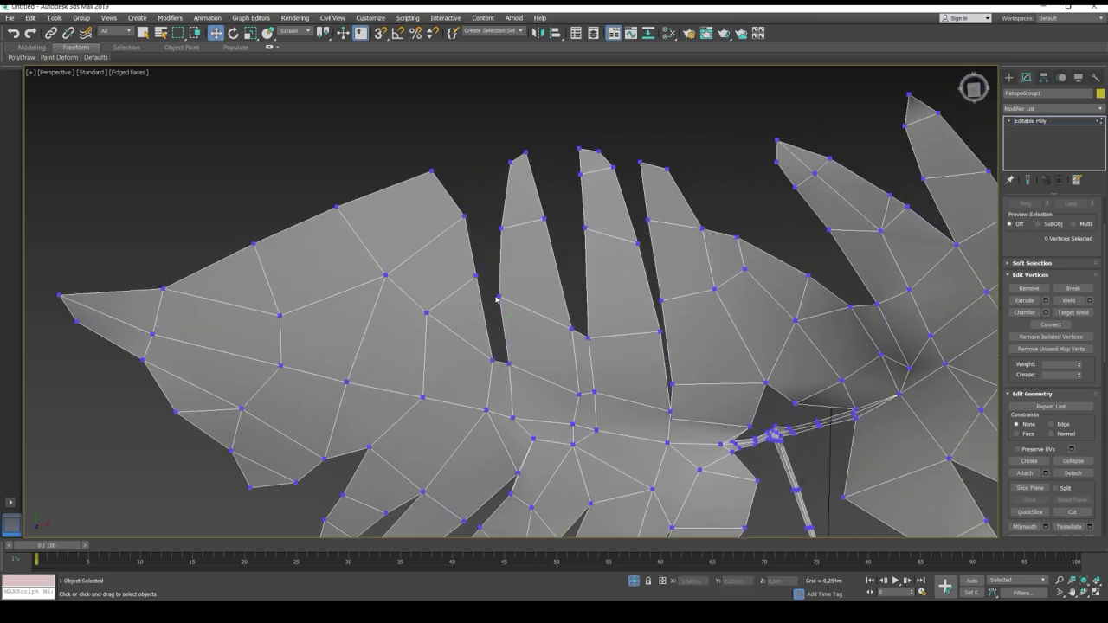
click(499, 296)
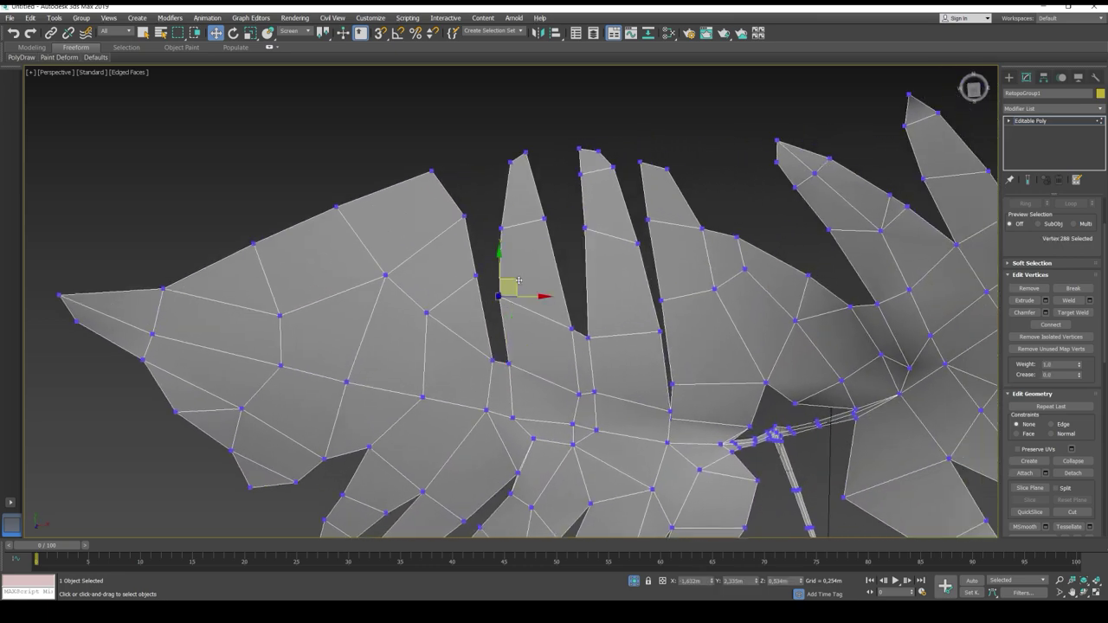
click(501, 228)
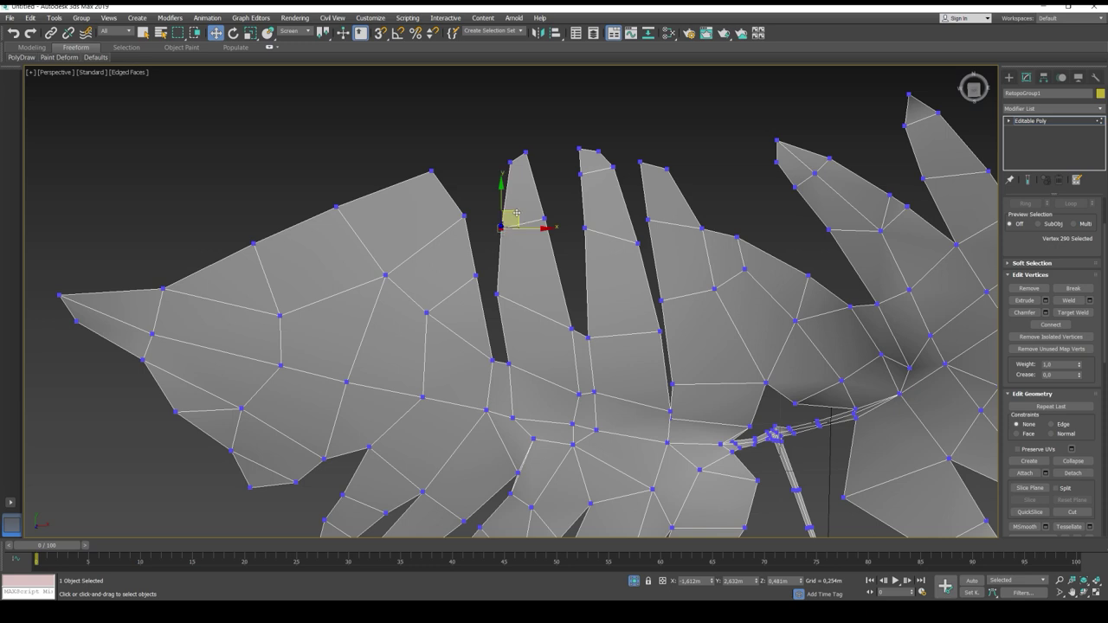
drag(516, 213, 518, 169)
Move both tip vertices of the first narrow leaflet outward to lengthen it
click(510, 161)
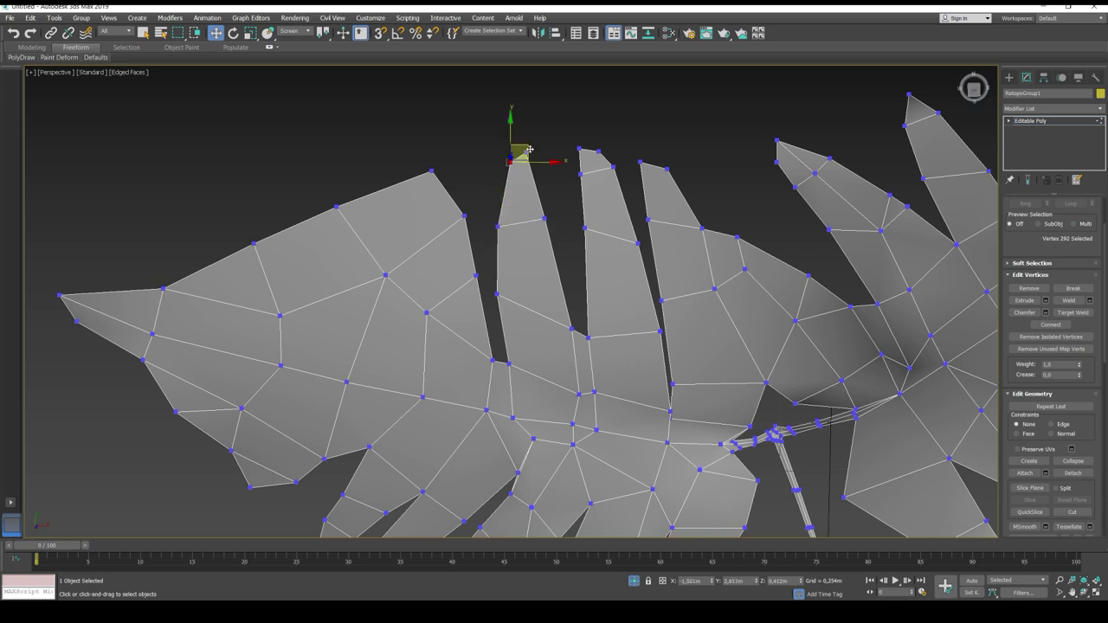
click(530, 151)
click(526, 152)
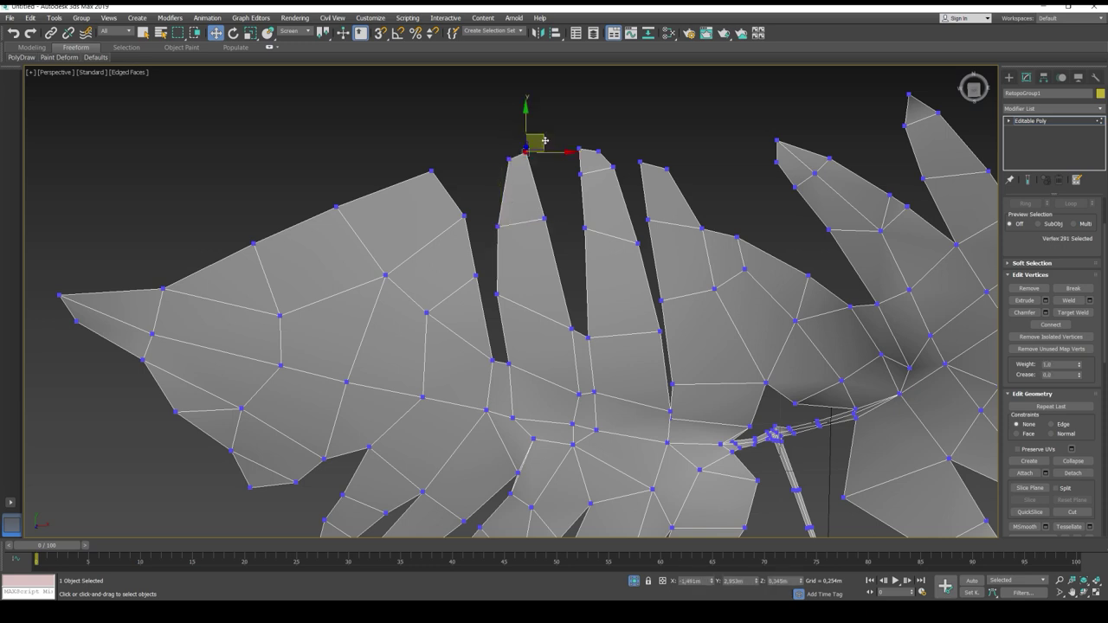
drag(543, 139, 547, 130)
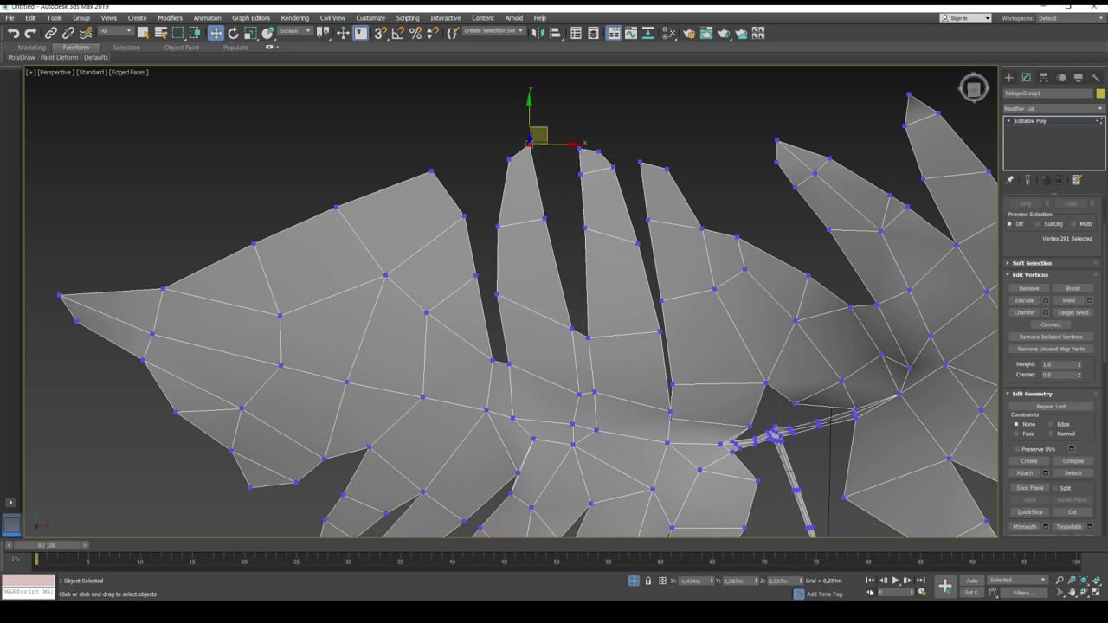
Exit isolation and compare the retopologized mesh with the scanned fern in default shading
click(634, 581)
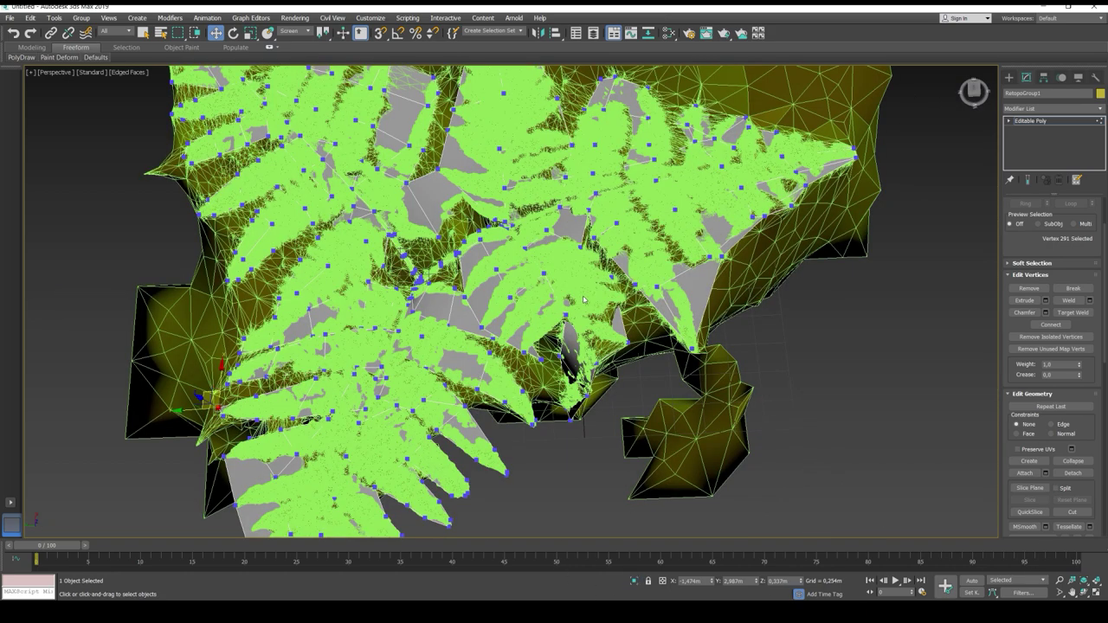
key(F4)
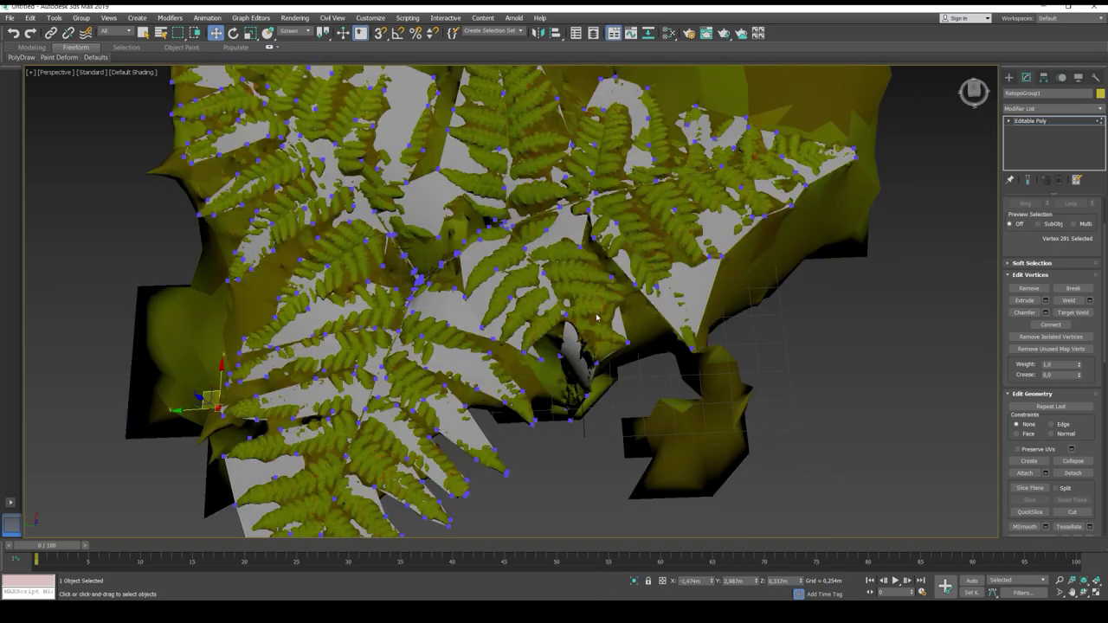
key(alt+Tab)
key(alt+Tab)
key(alt+Tab)
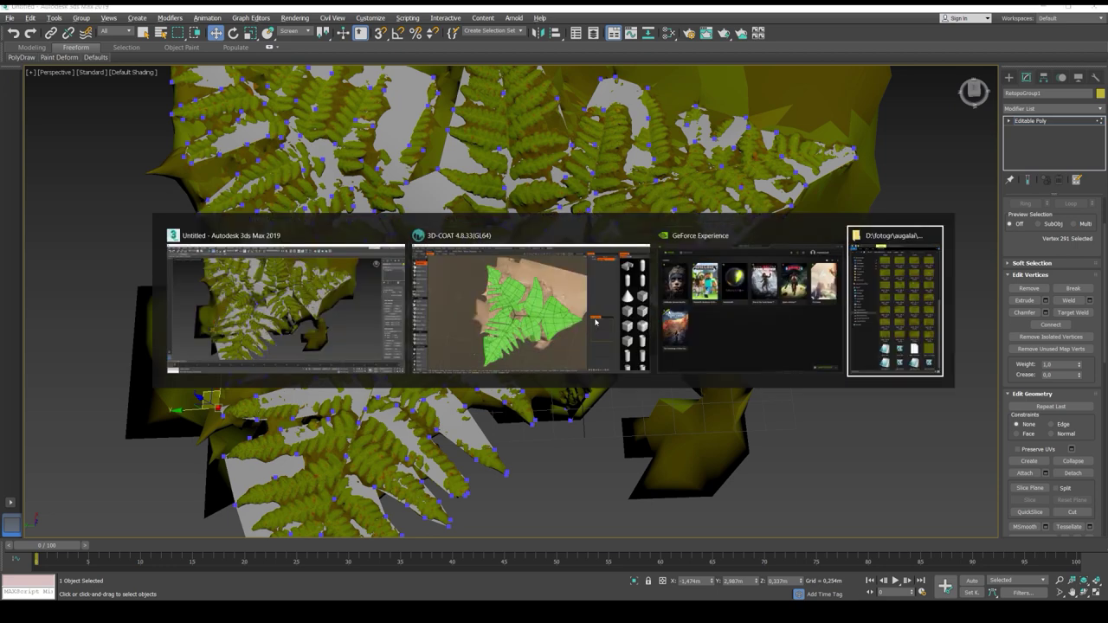
key(alt+Tab)
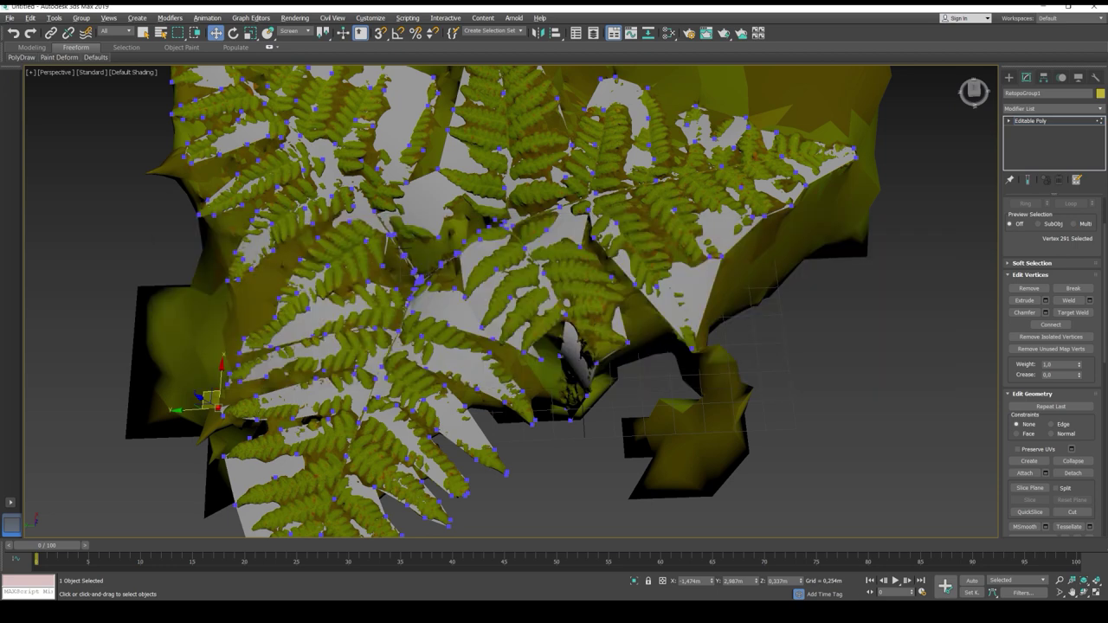
Isolate the whole RetopoGroup1 mesh again and return to vertex editing
click(635, 581)
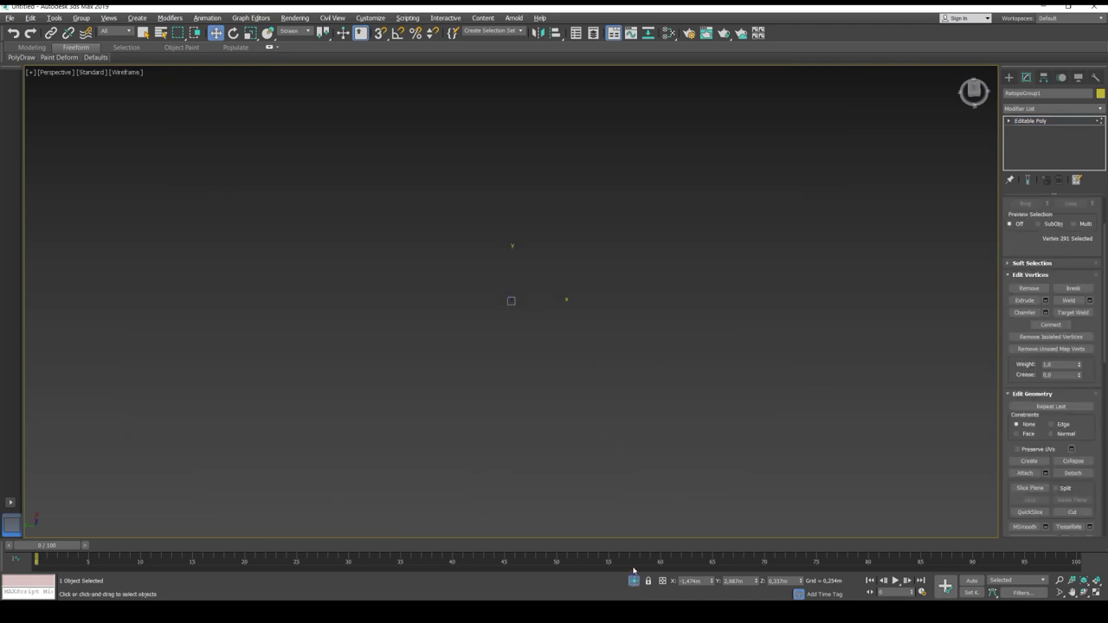
click(634, 581)
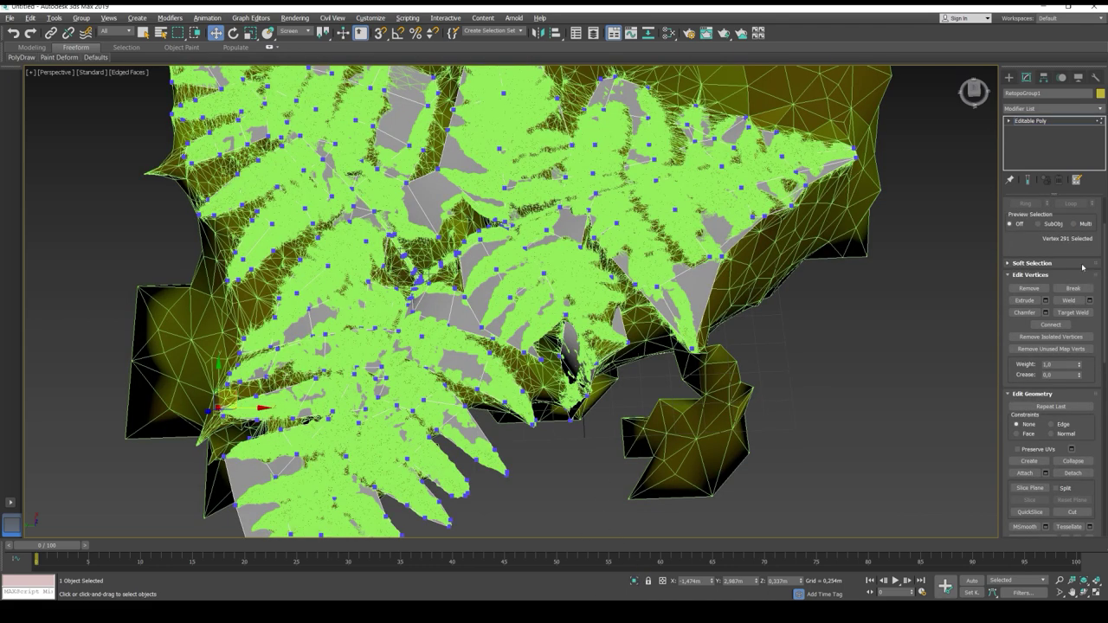
click(1043, 121)
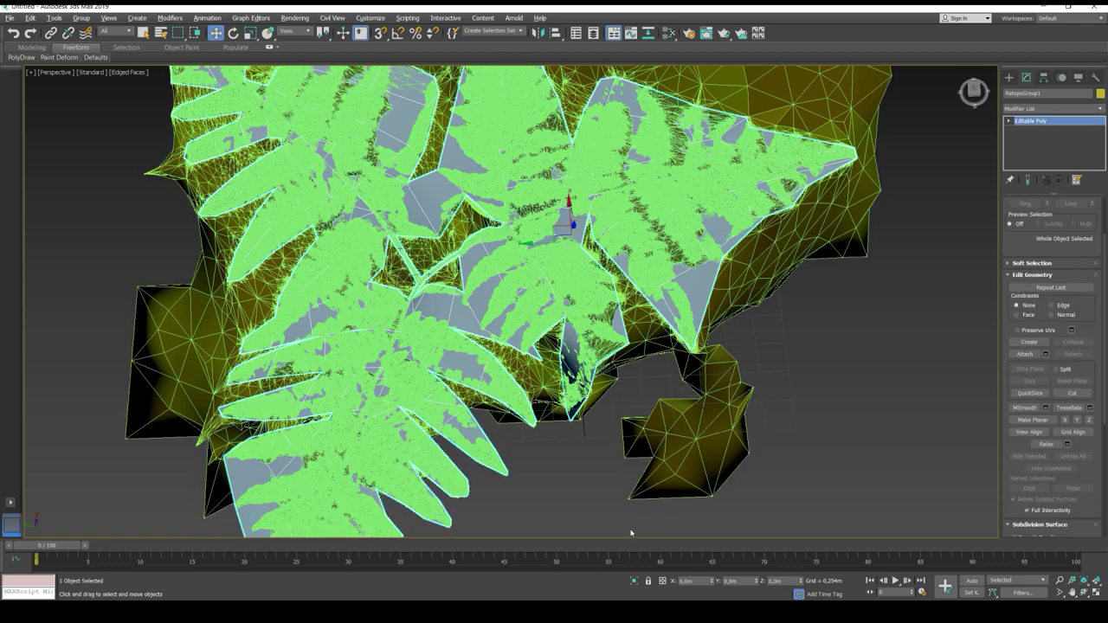
click(635, 584)
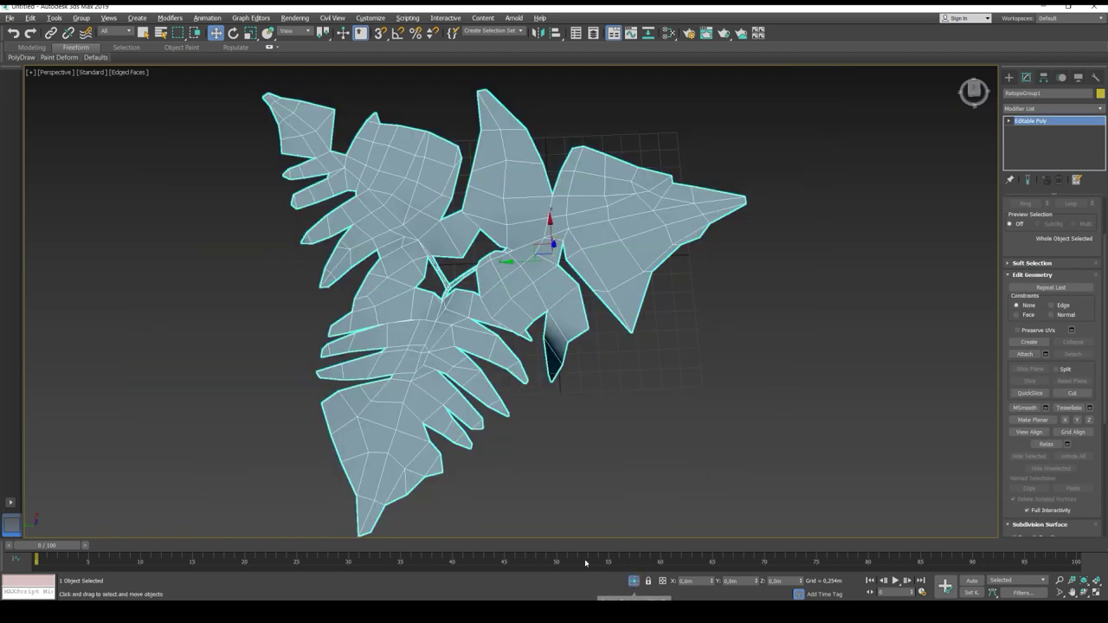
click(1009, 122)
click(1026, 130)
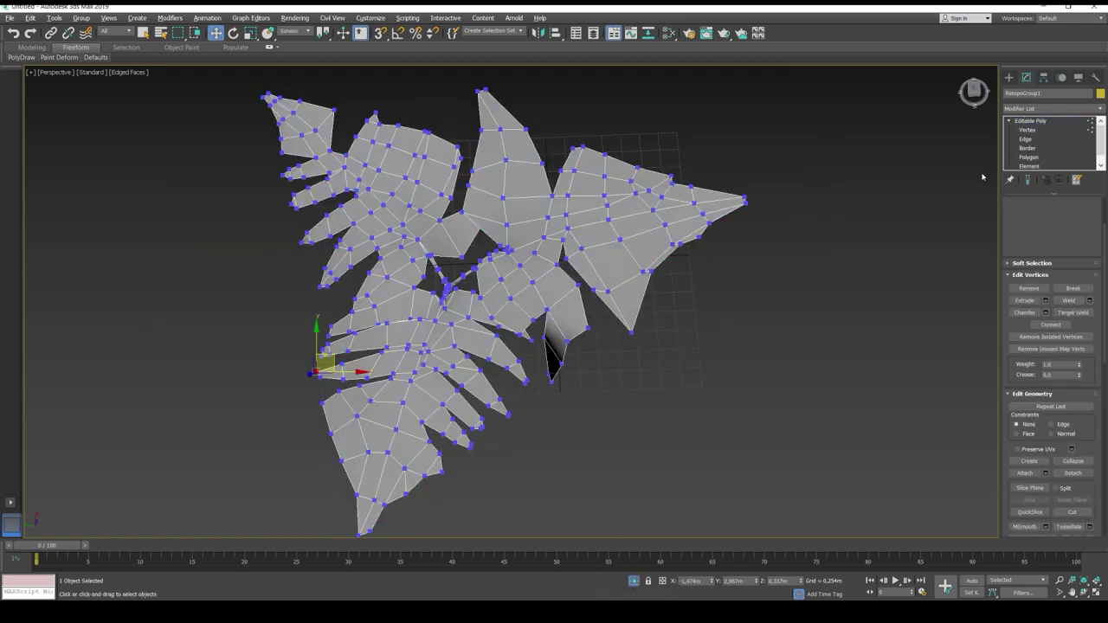
Adjust both vertices at the notch between the first two narrow leaflets and move the second leaflet's side vertices outward there
alt+middle_drag(539, 345, 483, 328)
scroll(510, 410, up, 3)
scroll(483, 328, up, 2)
click(508, 321)
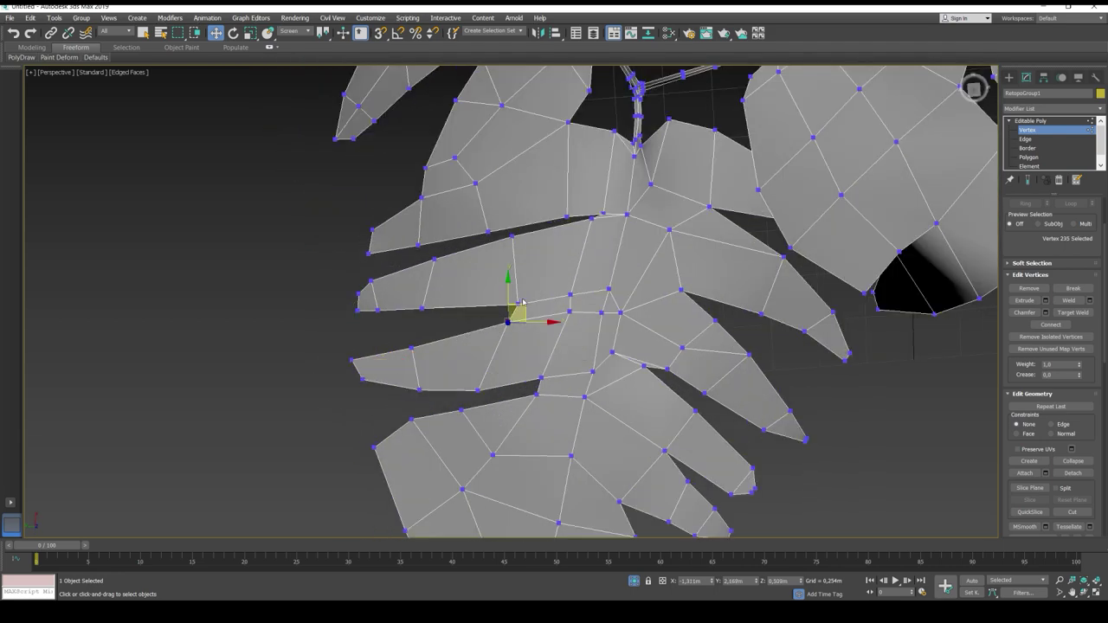
click(518, 305)
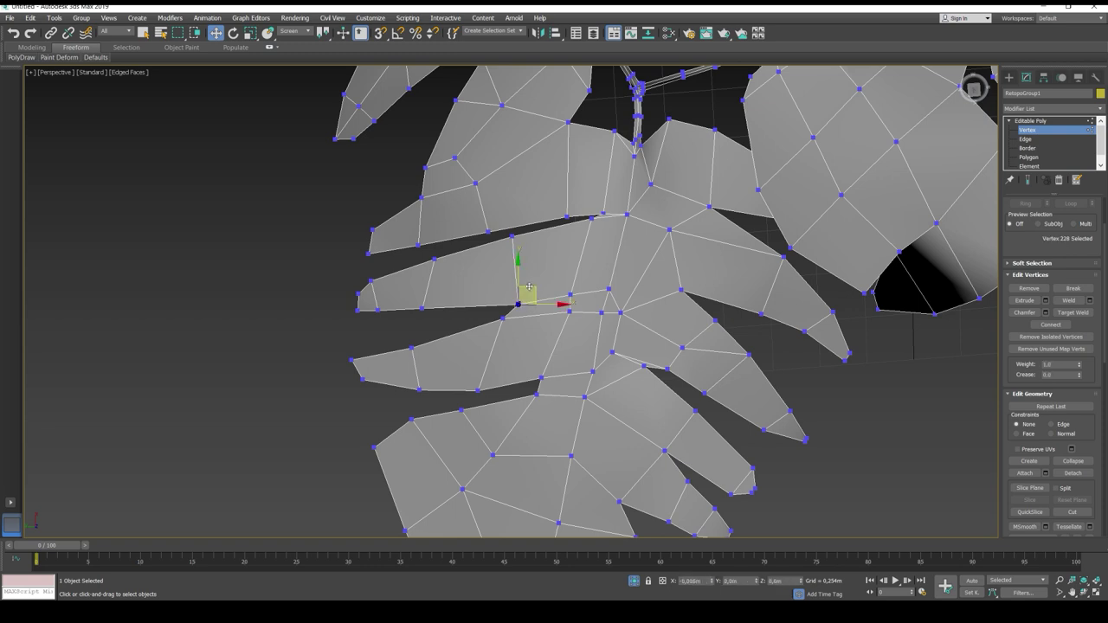
drag(529, 286, 432, 299)
click(420, 309)
click(378, 311)
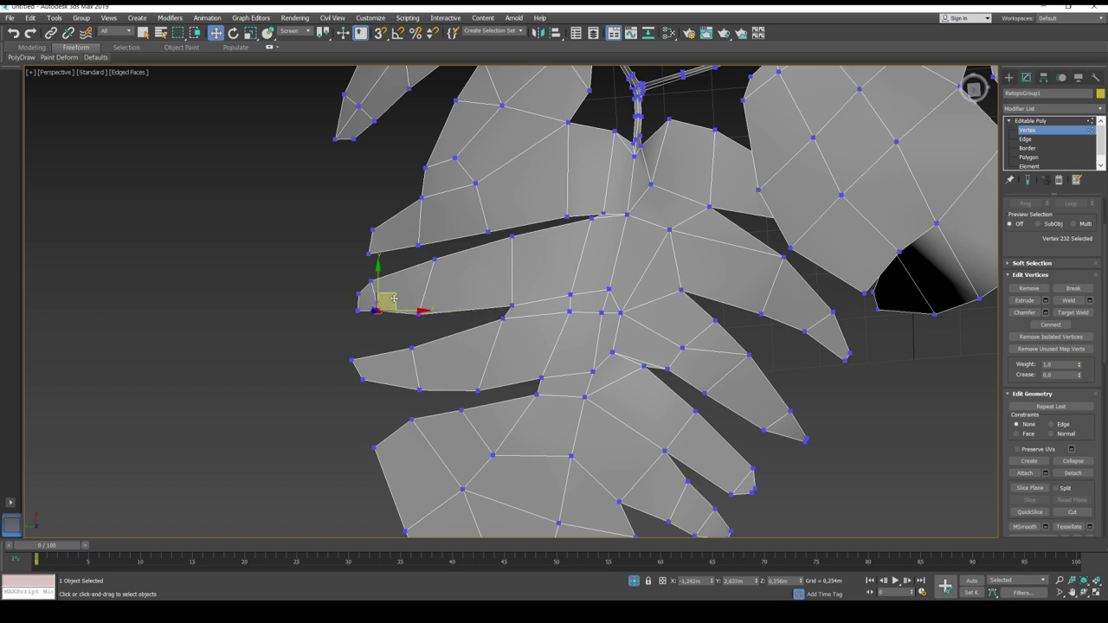
Move the tip vertices of the second narrow leaflet slightly outward
click(356, 310)
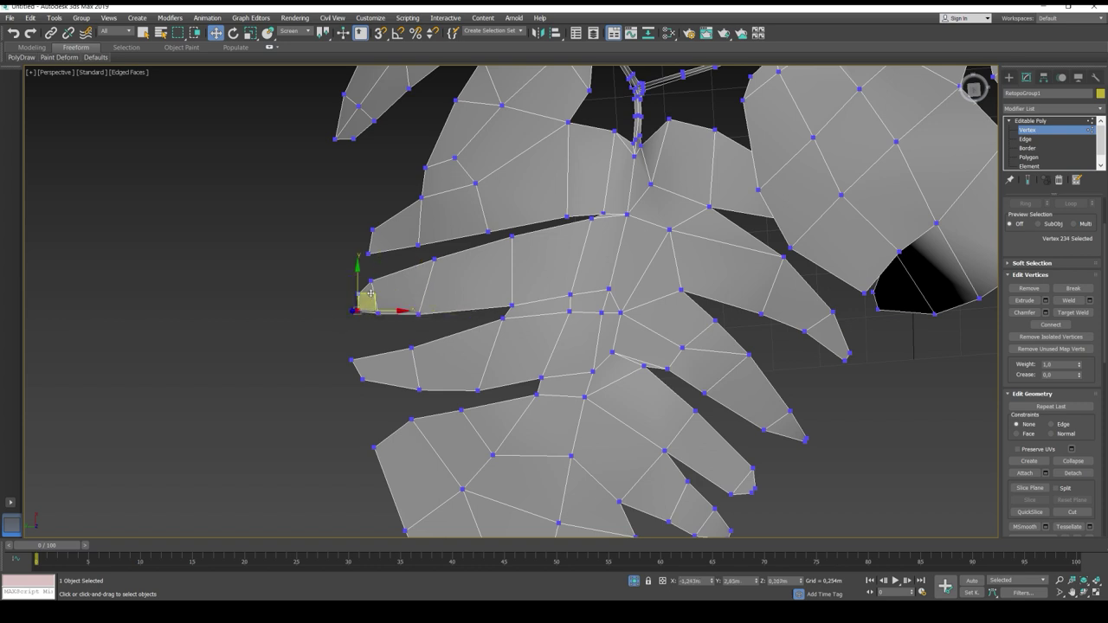
drag(371, 293, 370, 295)
click(335, 299)
click(356, 295)
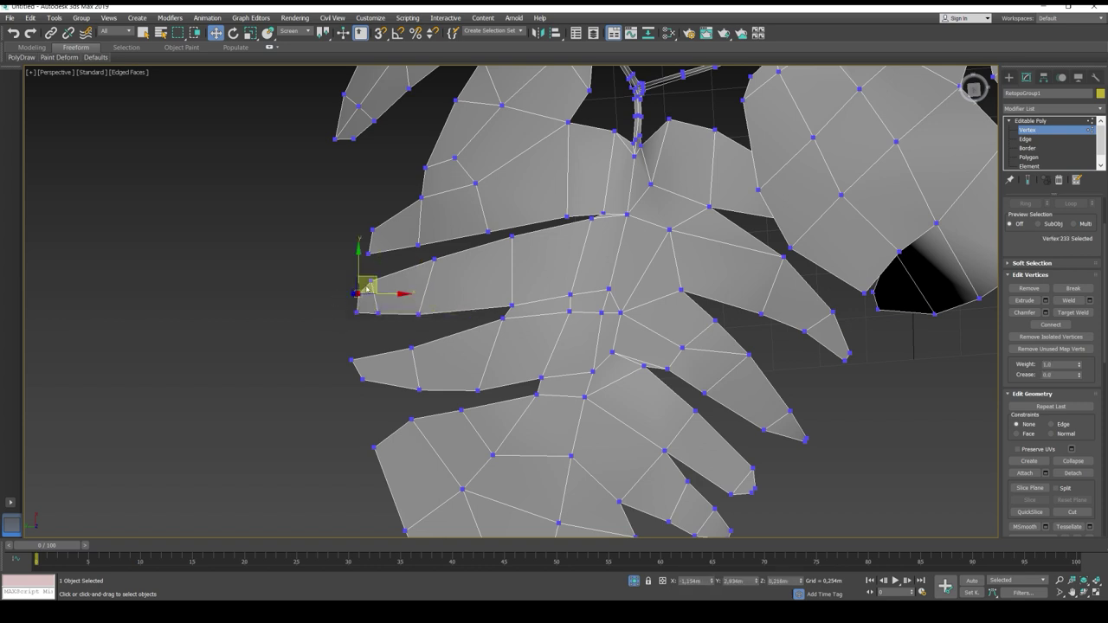
click(367, 279)
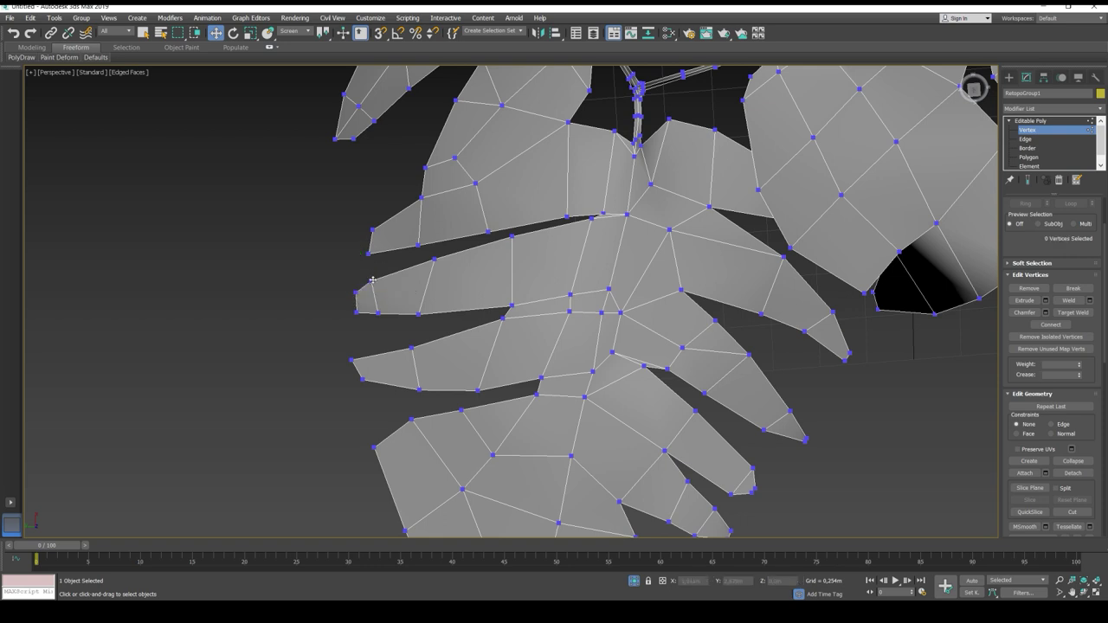
click(372, 279)
Shift the two side vertices of the second narrow leaflet outward, on the side facing the third leaflet
click(435, 258)
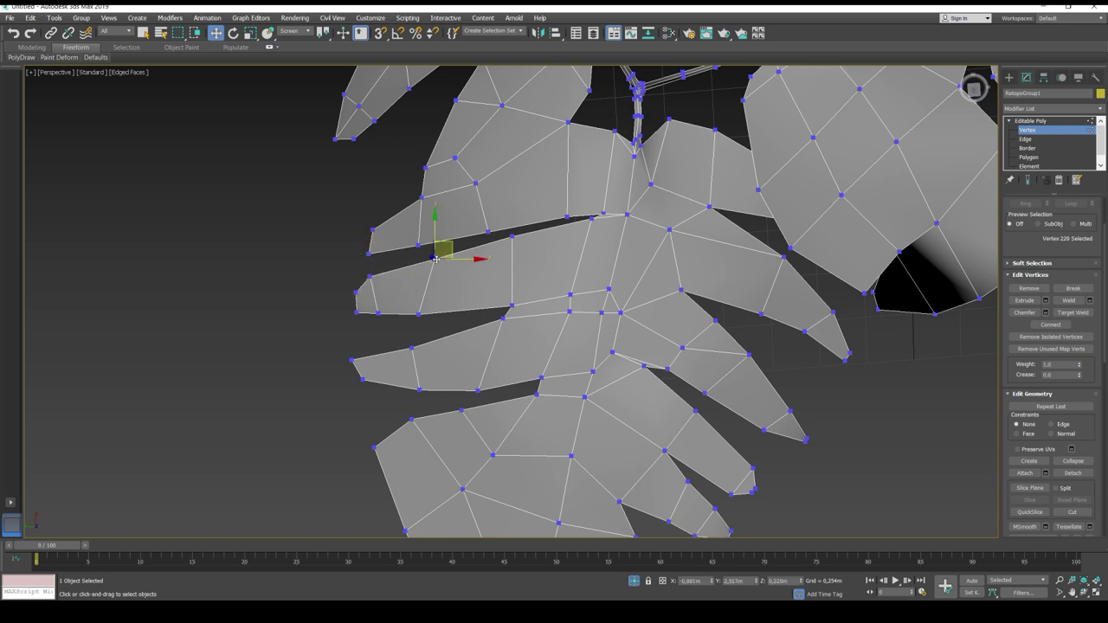
drag(446, 244, 515, 250)
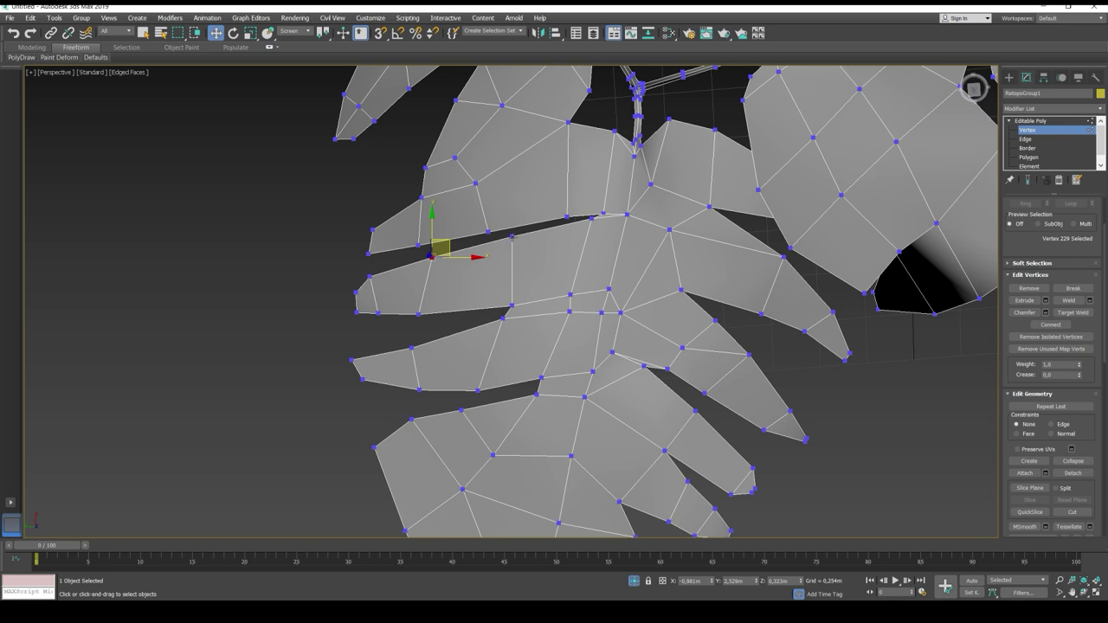
click(512, 235)
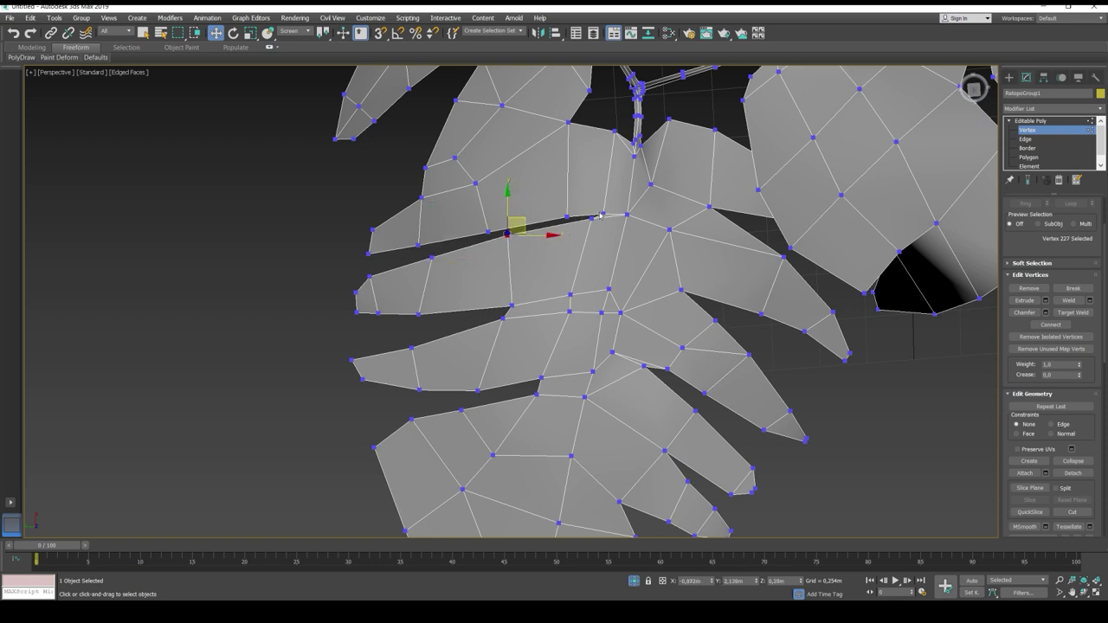
Move the third leaflet's vertices along the narrow gap outward, together with both of its tip vertices
click(567, 215)
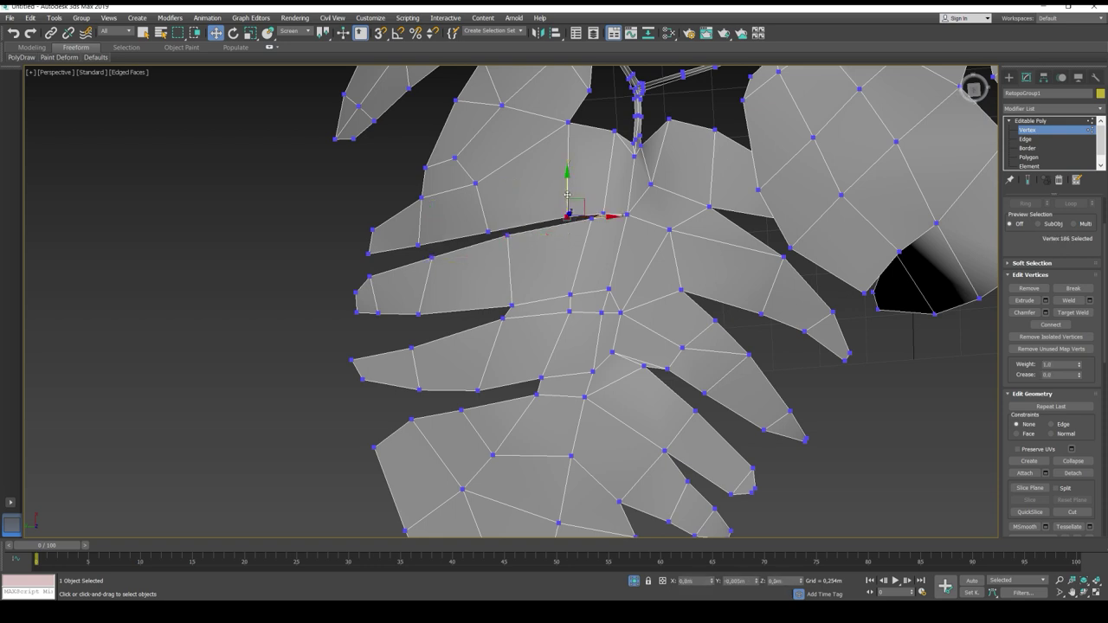
click(488, 232)
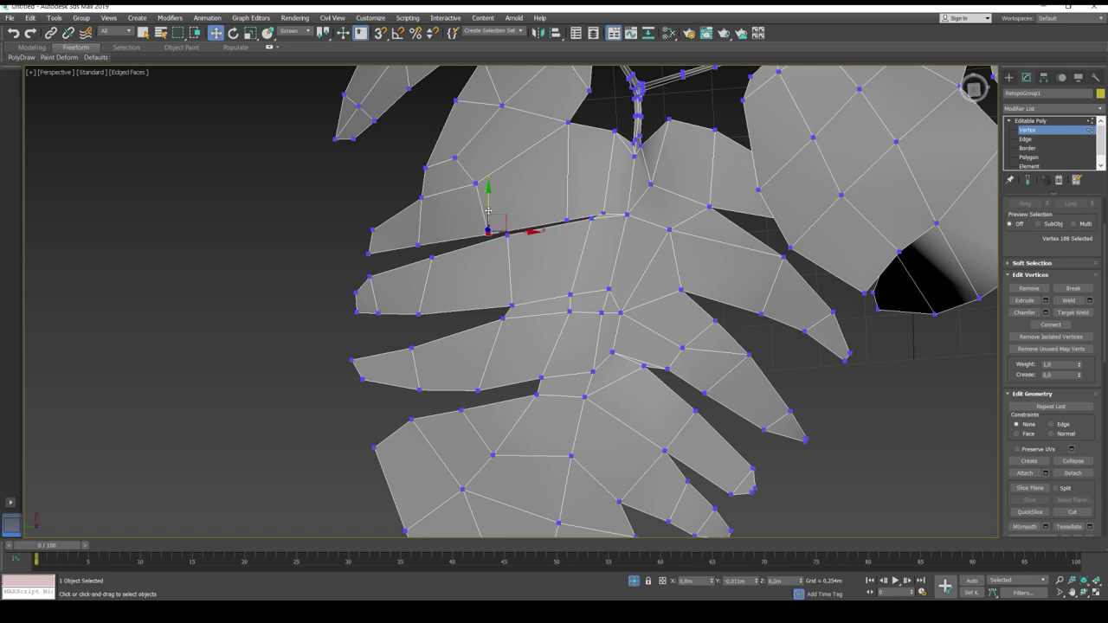
click(418, 246)
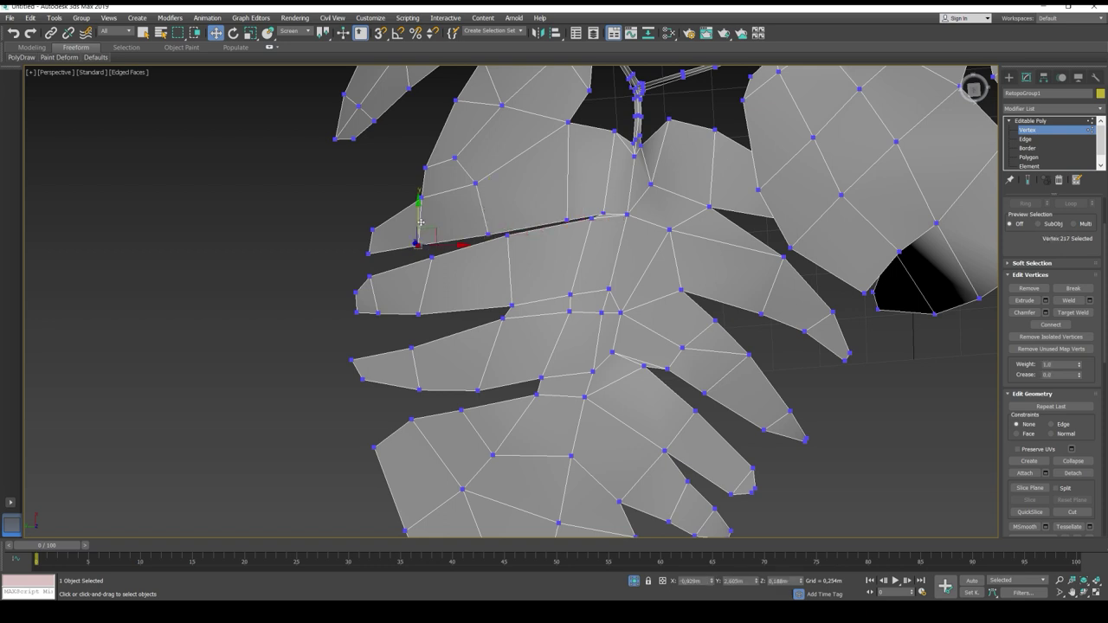
click(368, 252)
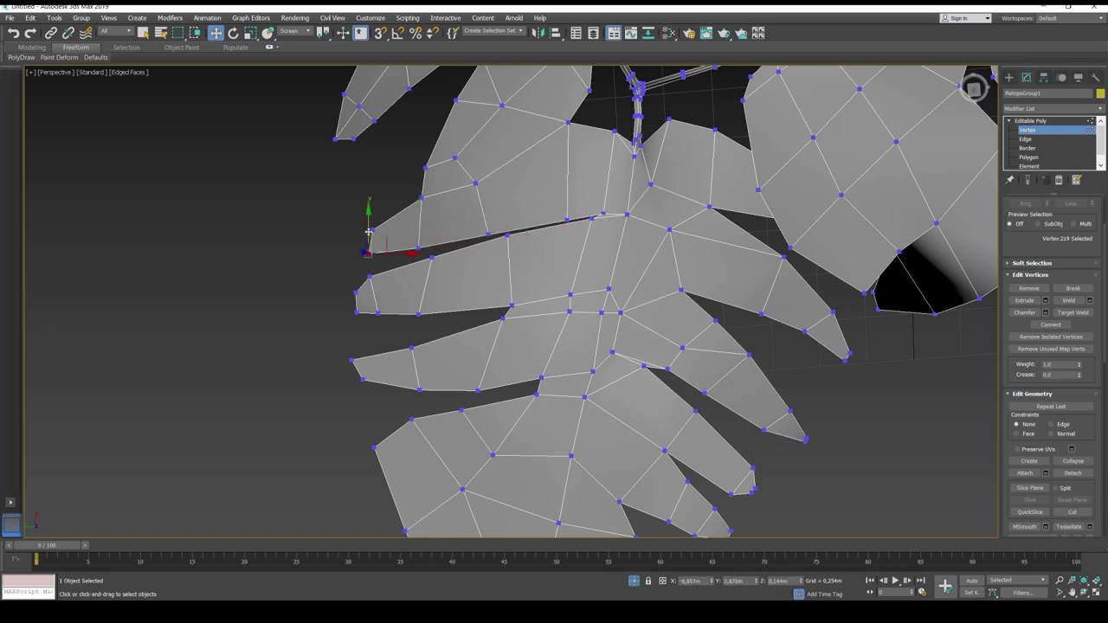
drag(369, 232, 393, 206)
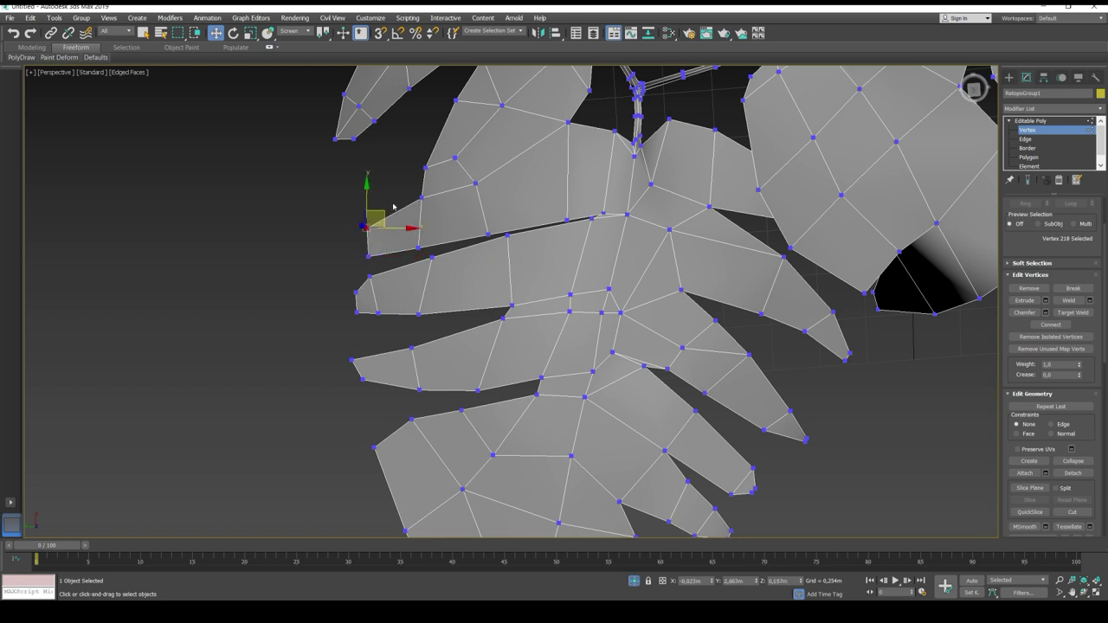
Move the vertices along the third leaflet's outer edge slightly outward, from behind its tip to the next notch
middle_drag(410, 156, 428, 299)
click(440, 344)
click(438, 345)
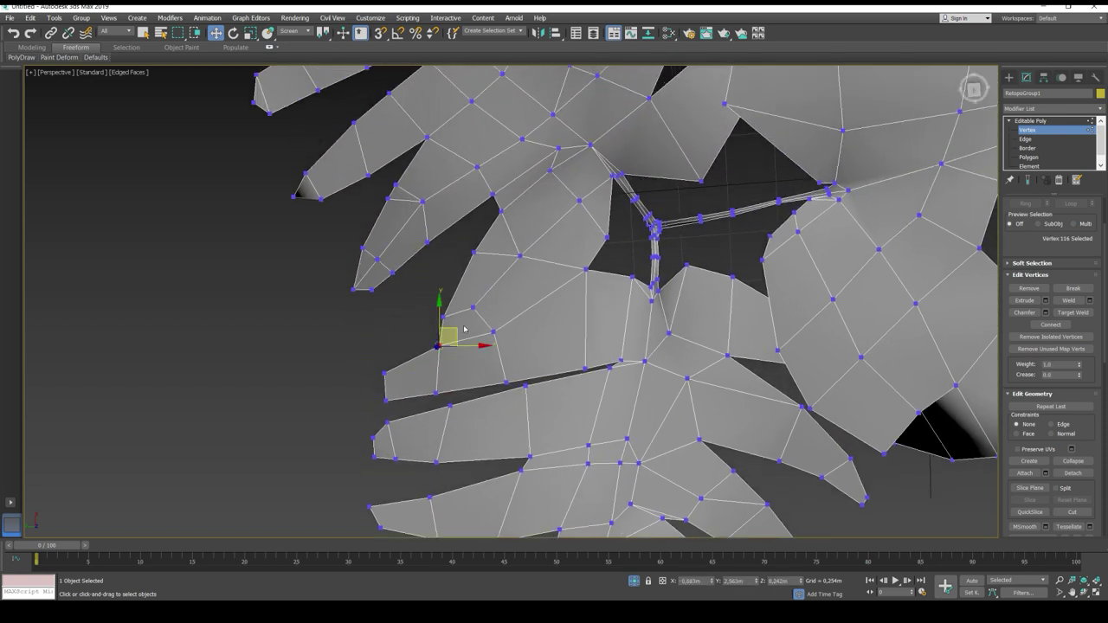
drag(455, 332, 466, 270)
click(472, 256)
click(473, 252)
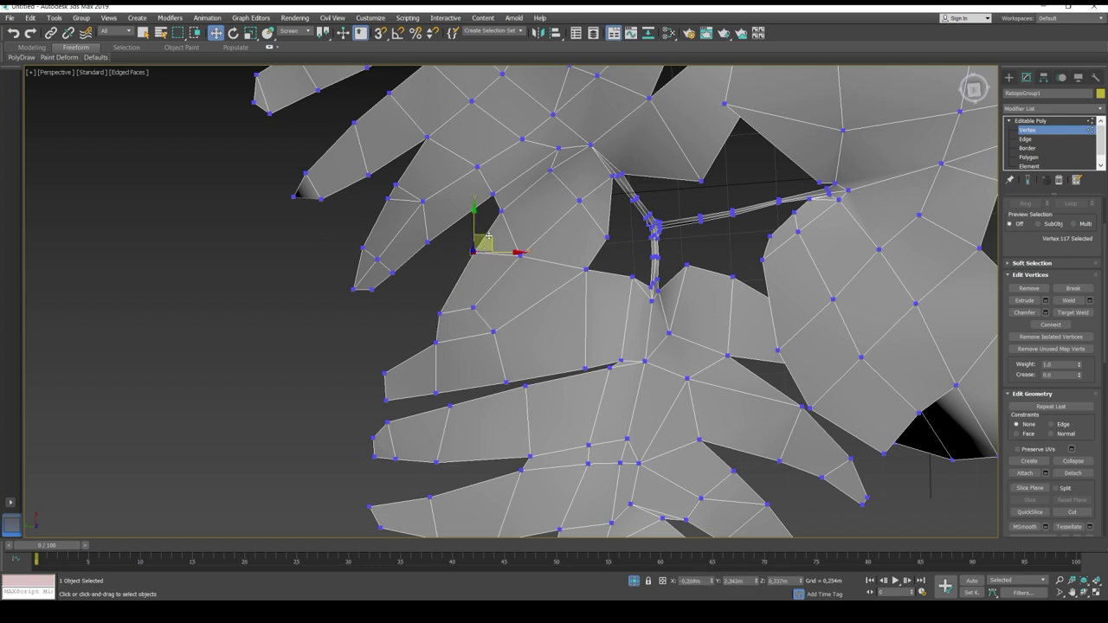
drag(487, 245, 515, 206)
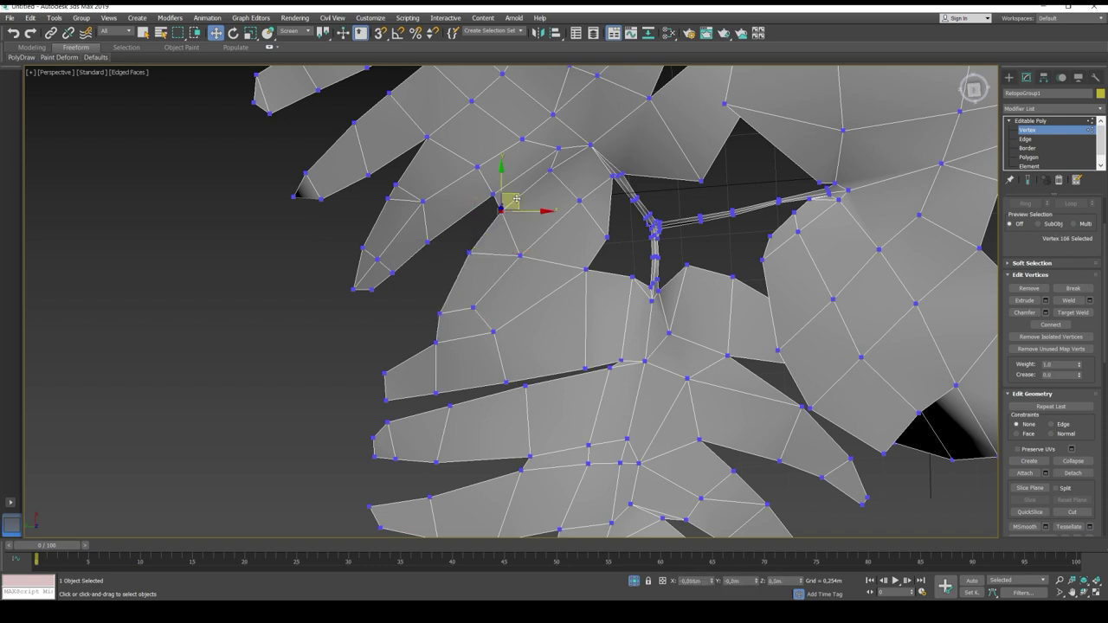
Adjust the remaining notch vertex and shift the neighbouring leaflet's side vertices outward toward the gap
click(492, 195)
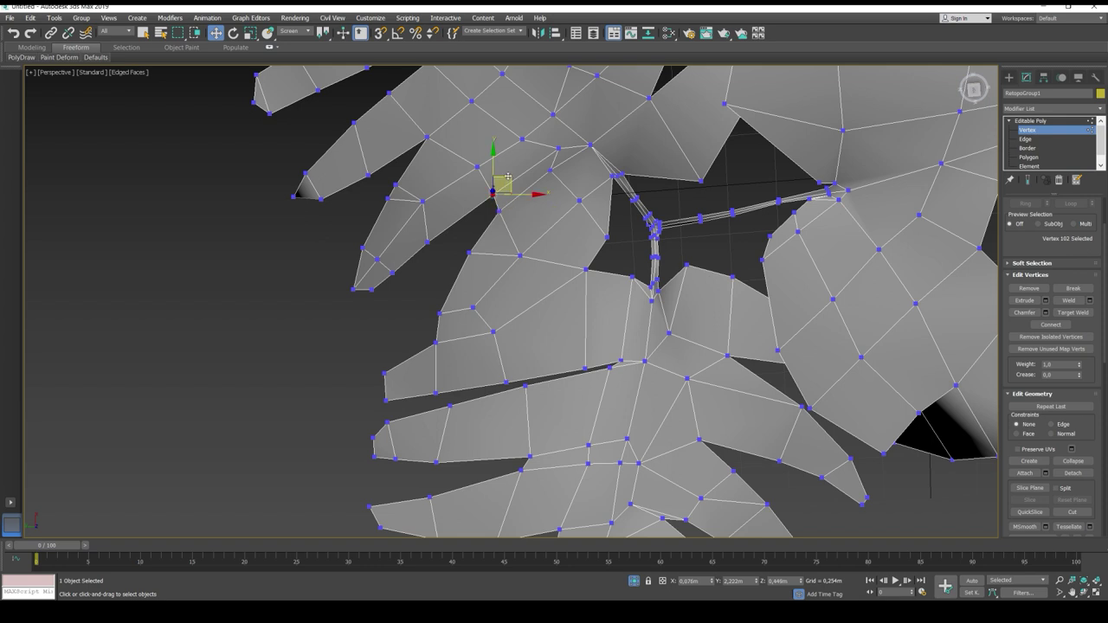
drag(508, 177, 507, 180)
click(427, 243)
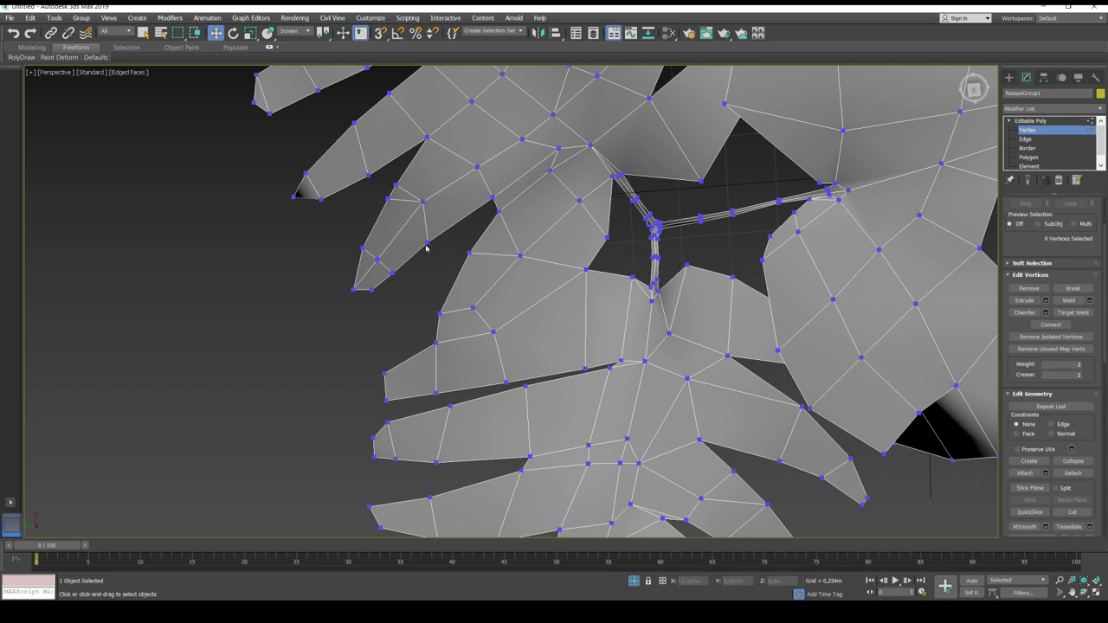
click(392, 273)
drag(405, 256, 387, 278)
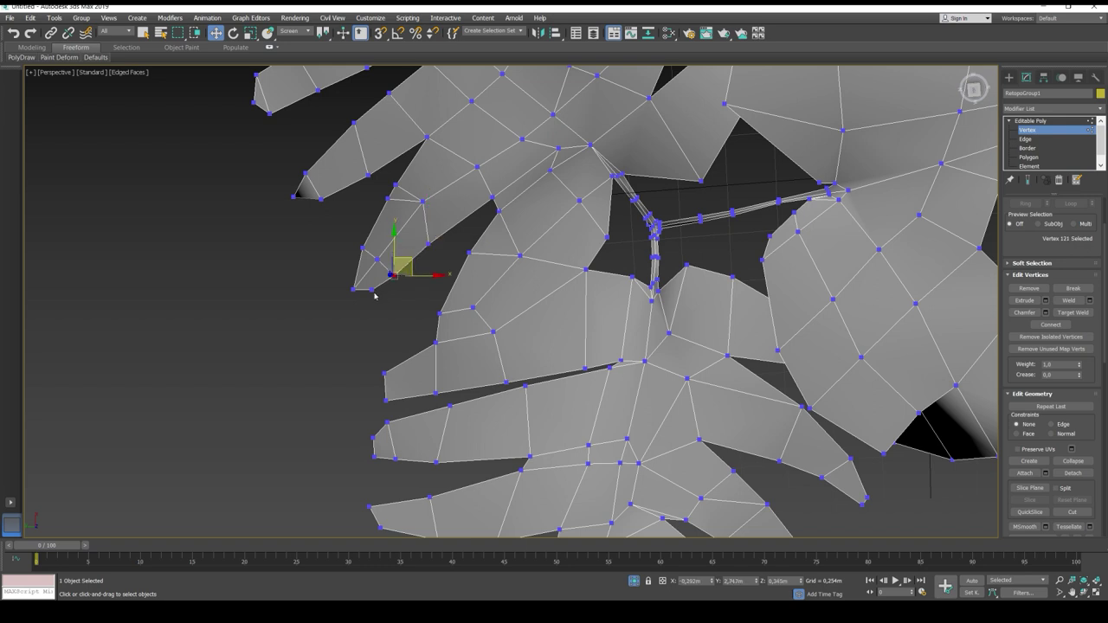
Move the same leaflet's outermost tip vertex and the two vertices along its far side outward
click(352, 288)
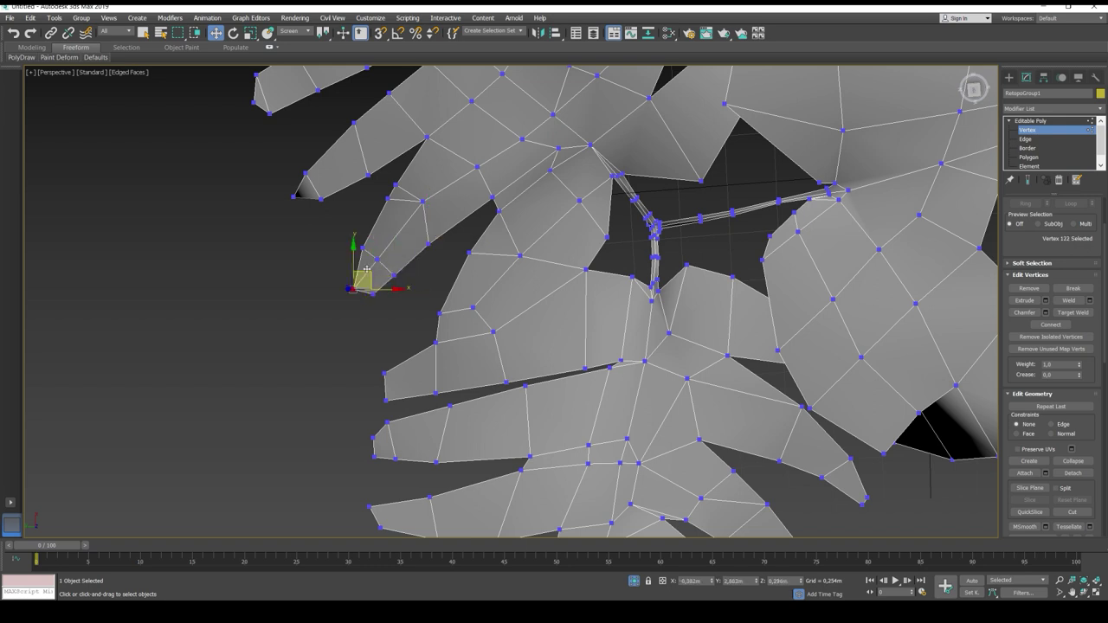
drag(366, 270, 361, 275)
click(362, 248)
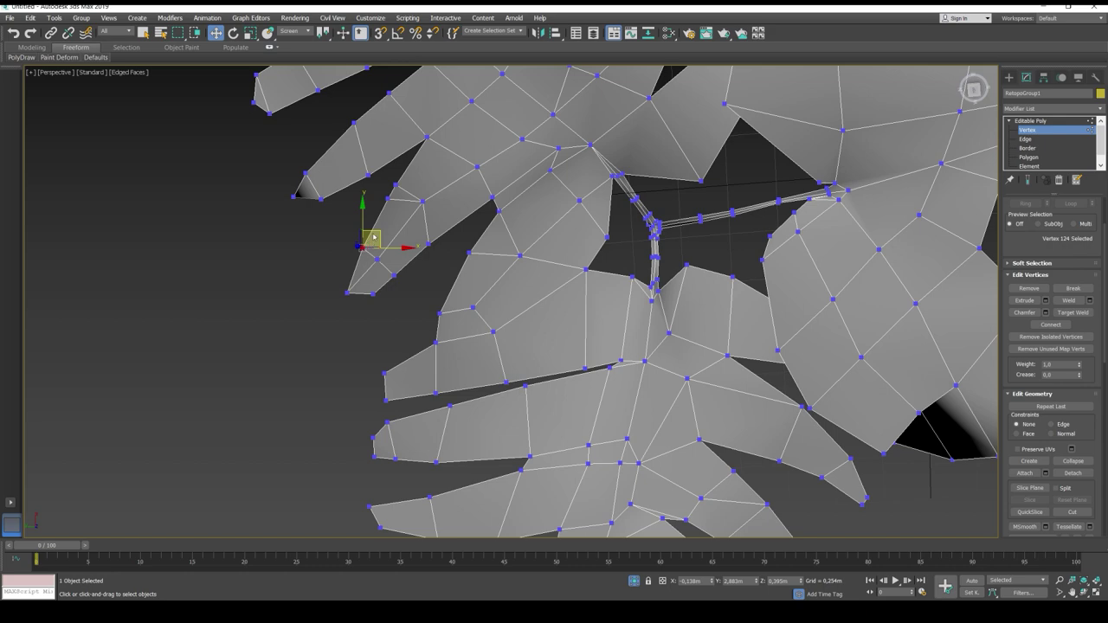
drag(374, 236, 369, 234)
click(388, 198)
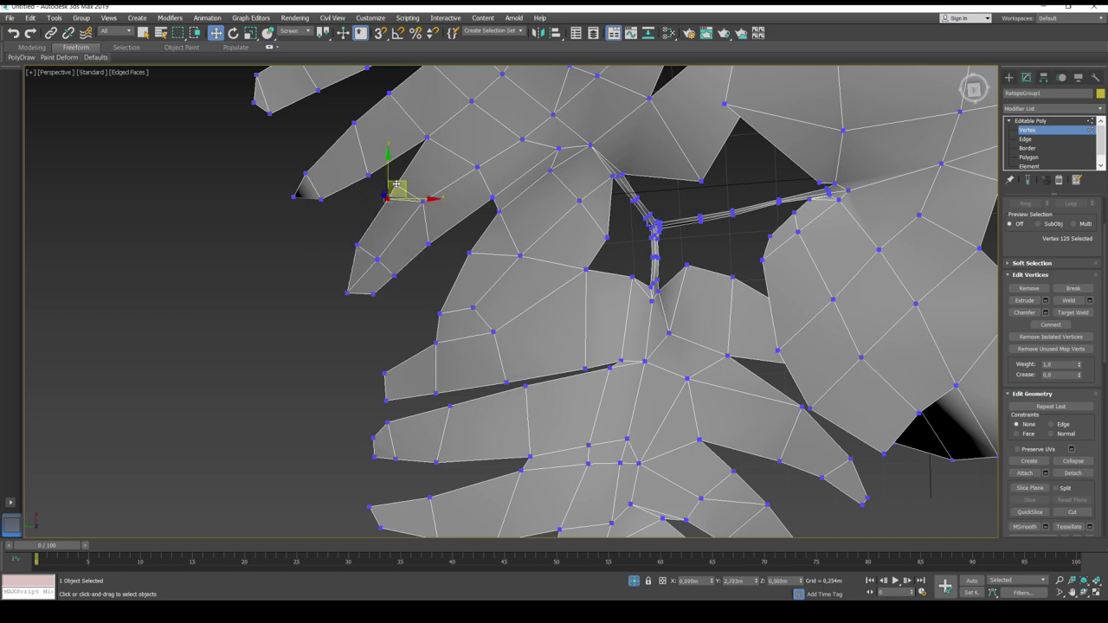
drag(396, 185, 392, 189)
click(395, 184)
middle_drag(405, 206, 424, 280)
mouse_move(424, 314)
alt+middle_down()
mouse_move(480, 254)
mouse_move(438, 304)
alt+middle_up()
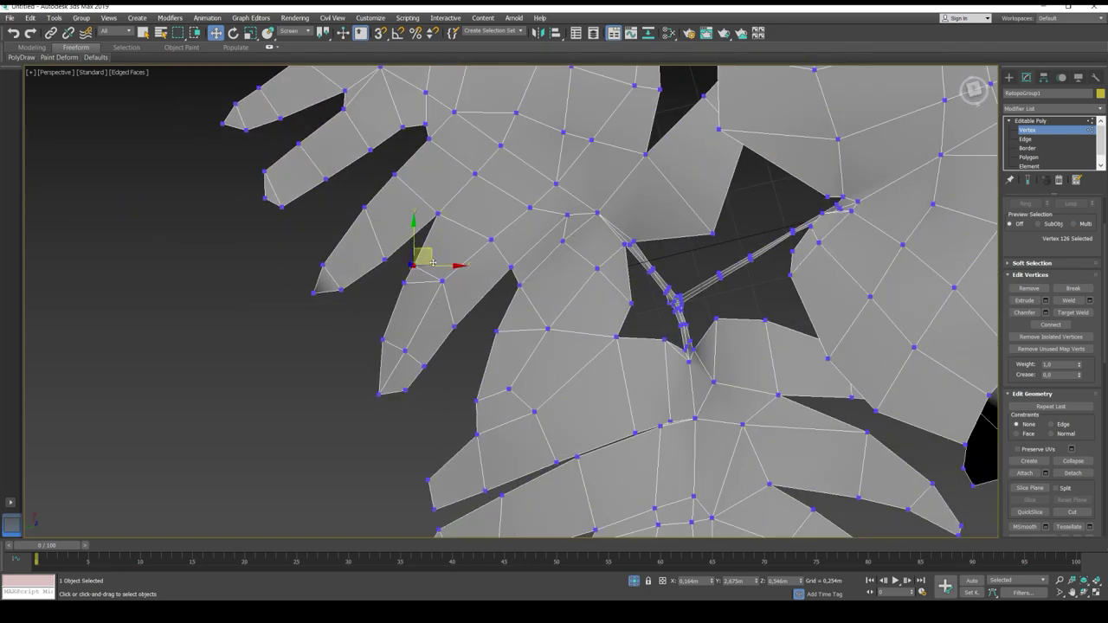
click(1073, 312)
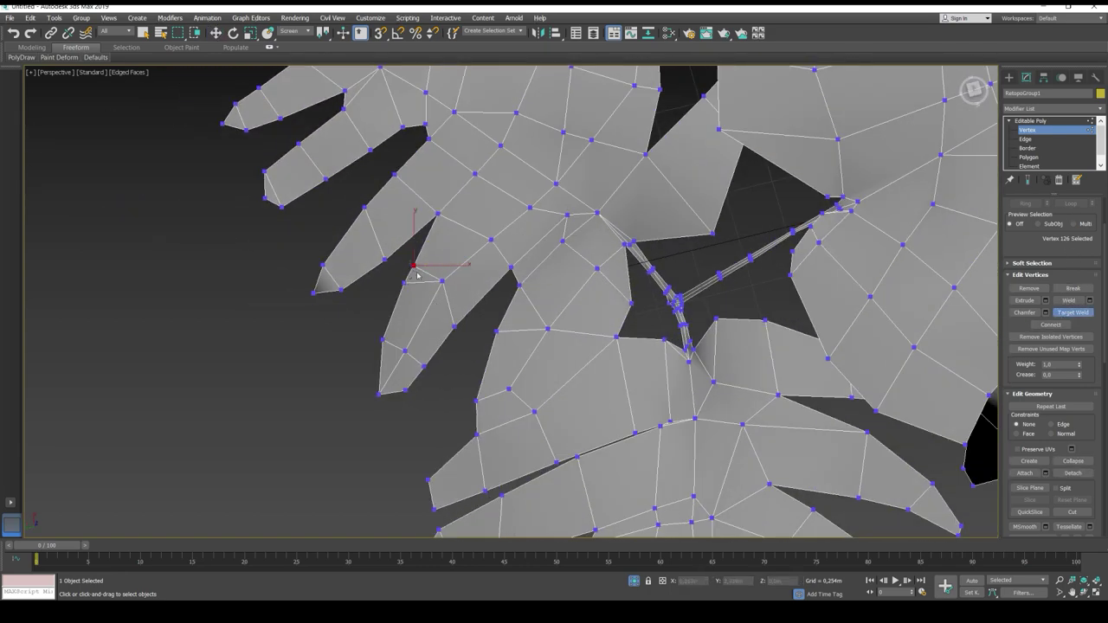
right_click(415, 266)
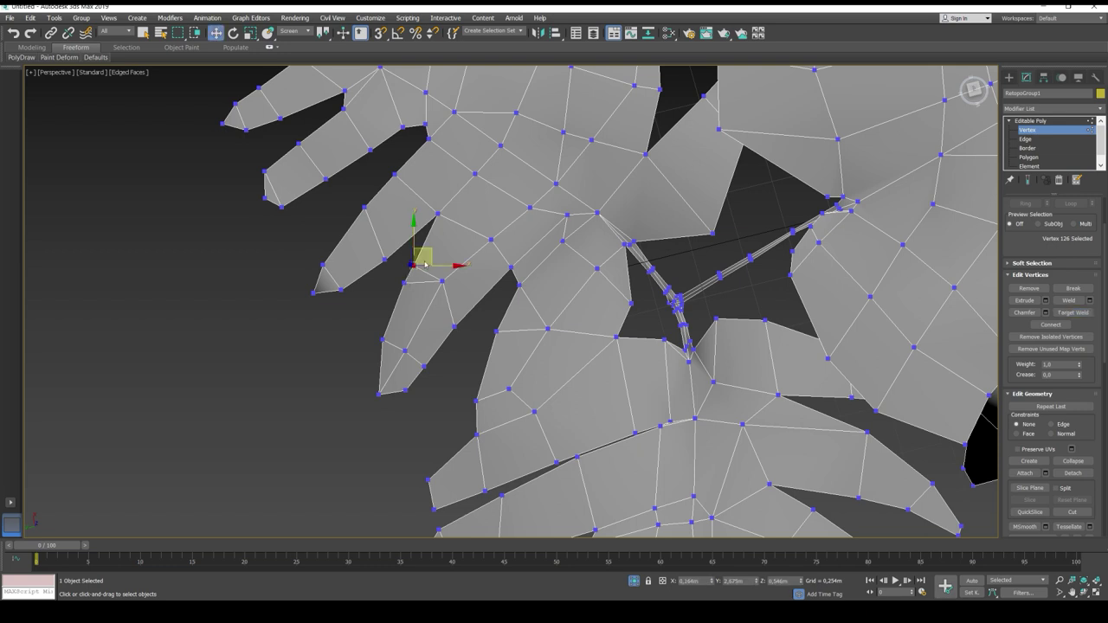
Try to merge the two close vertices on the leaflet's outer edge beside the notch with Target Weld and Collapse
click(1073, 313)
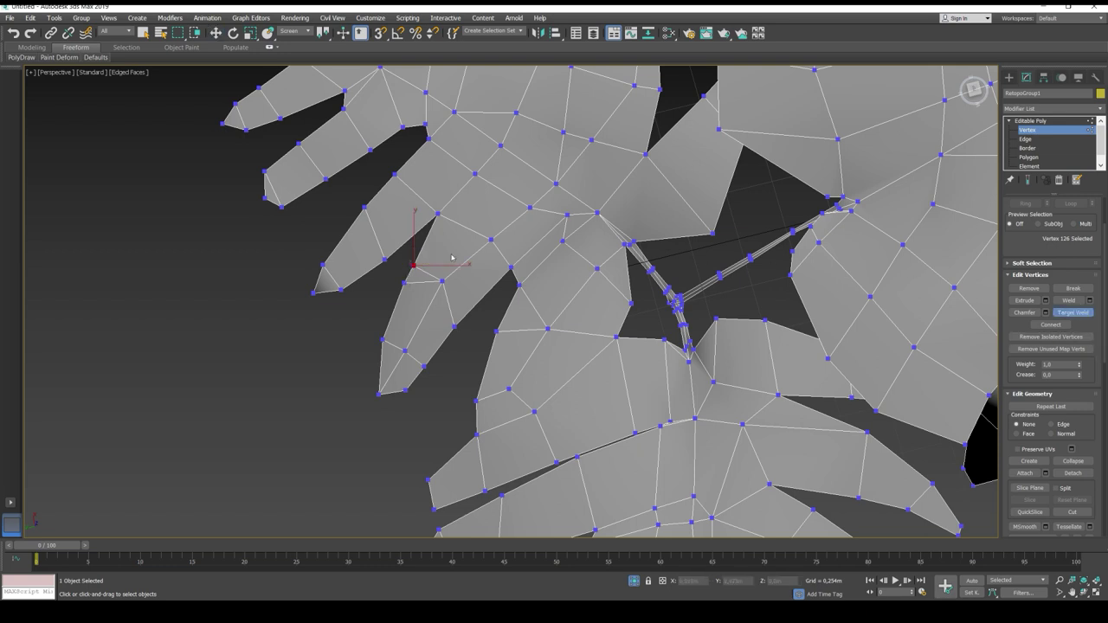
right_click(406, 285)
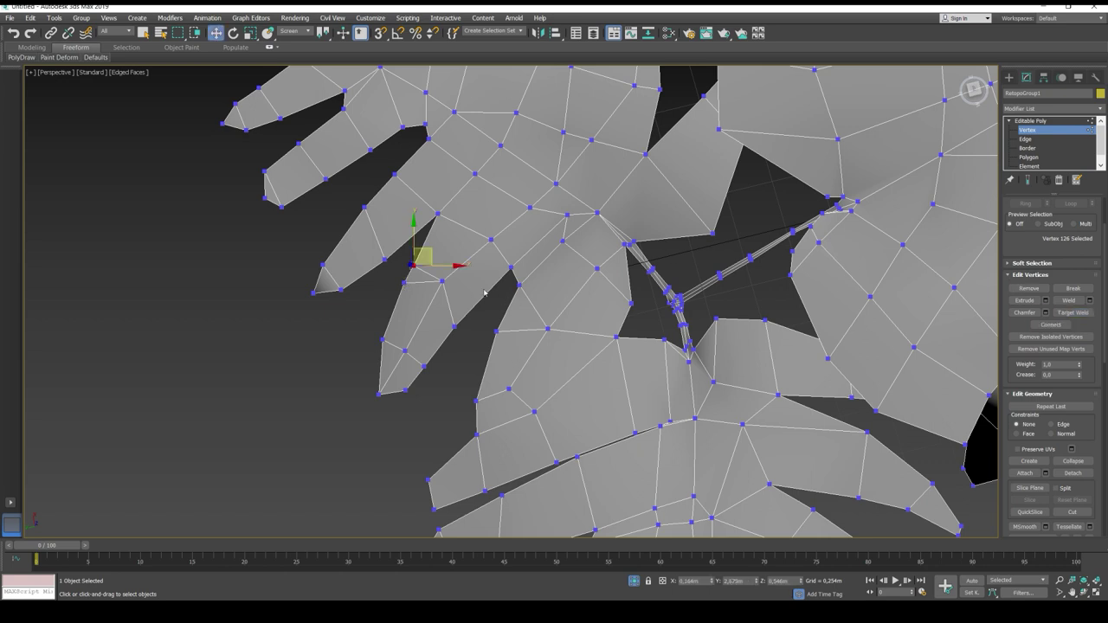
ctrl+click(405, 284)
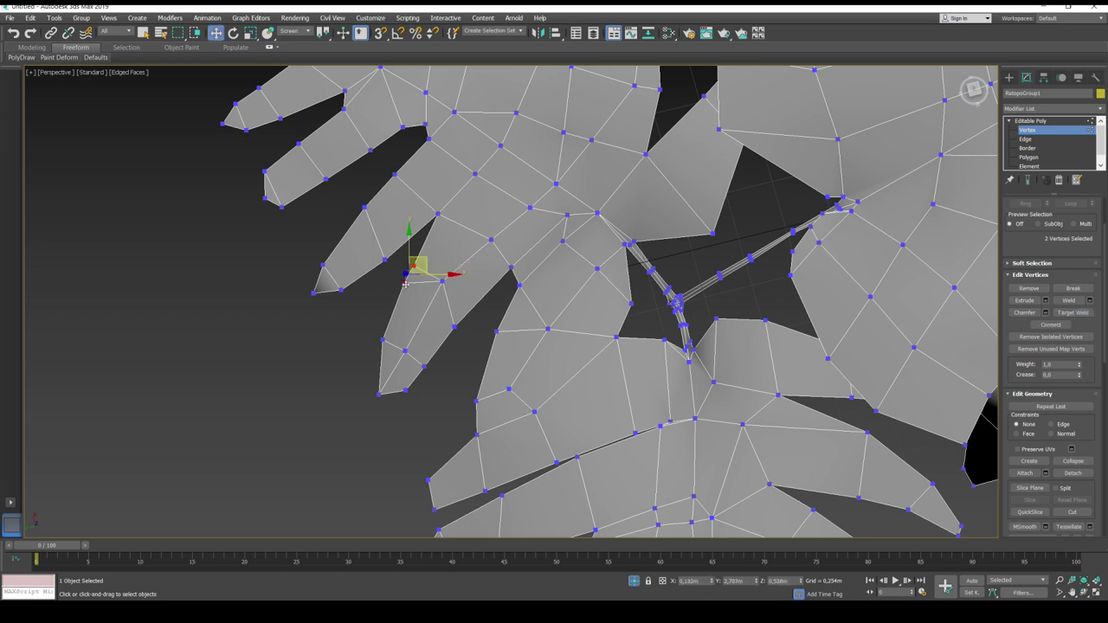
click(1074, 461)
click(378, 314)
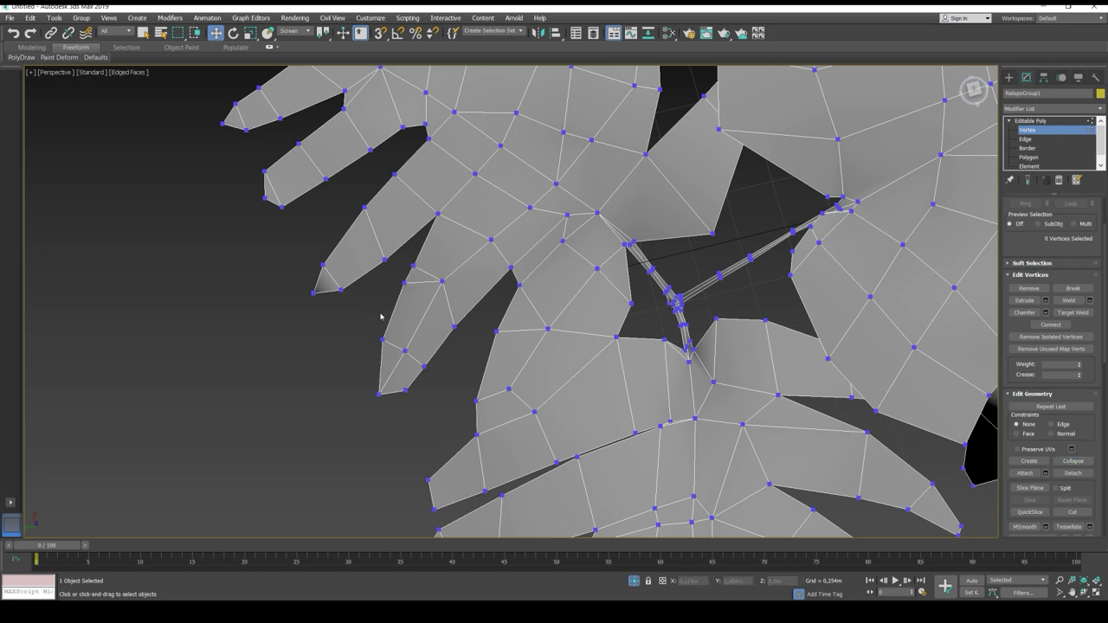
Shift the two close vertices on the leaflet's edge slightly apart so that the overlapping vertex is separated
scroll(406, 283, up, 5)
click(407, 284)
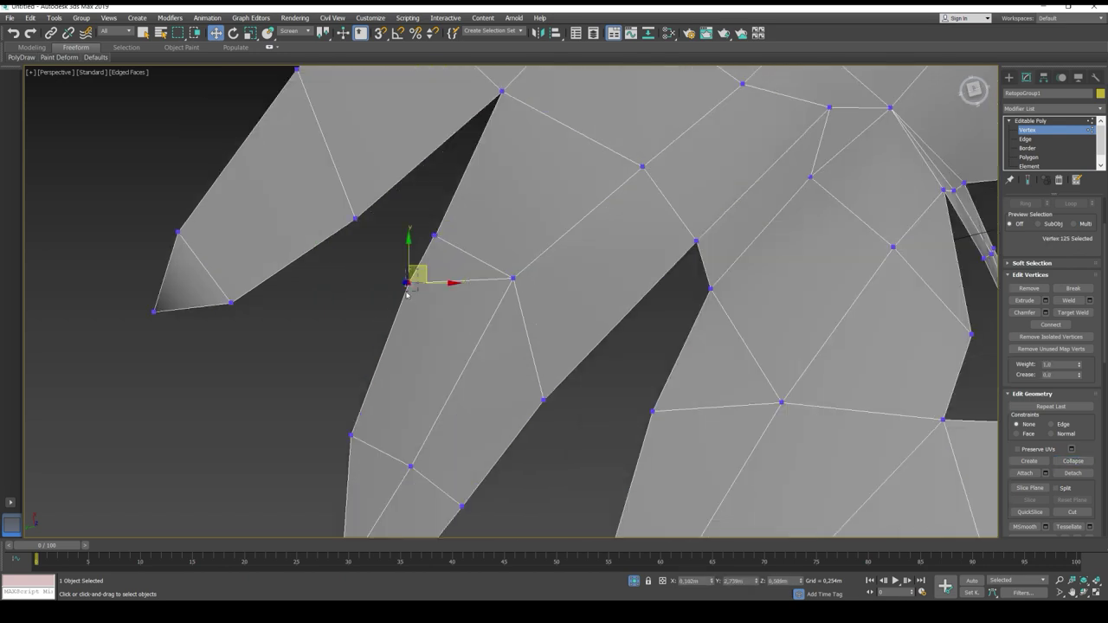
drag(407, 284, 419, 277)
click(435, 234)
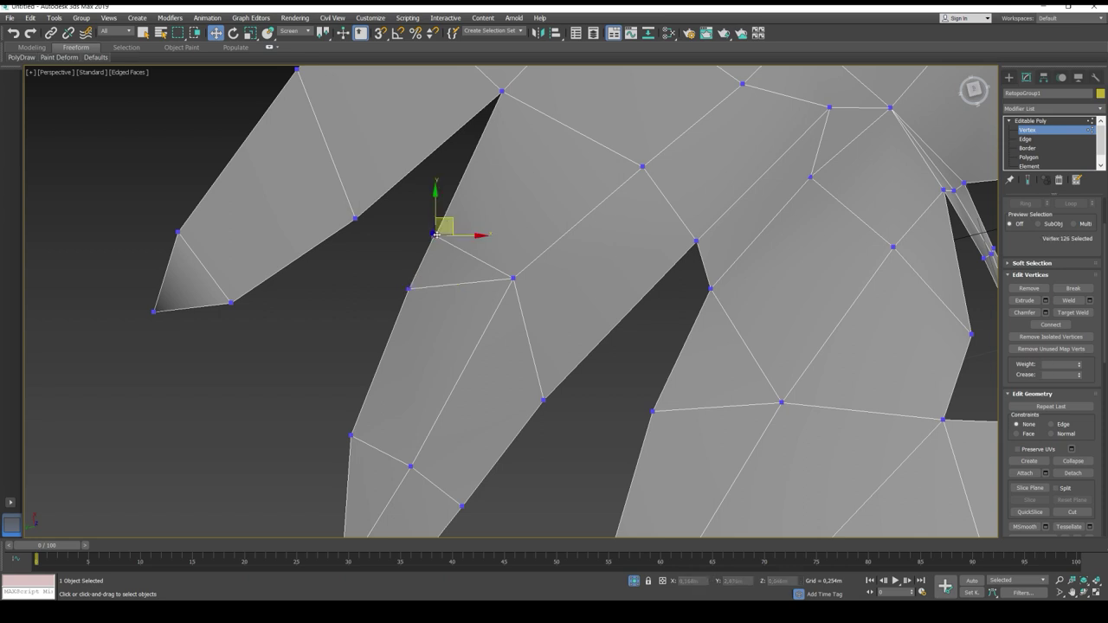
drag(437, 234, 434, 229)
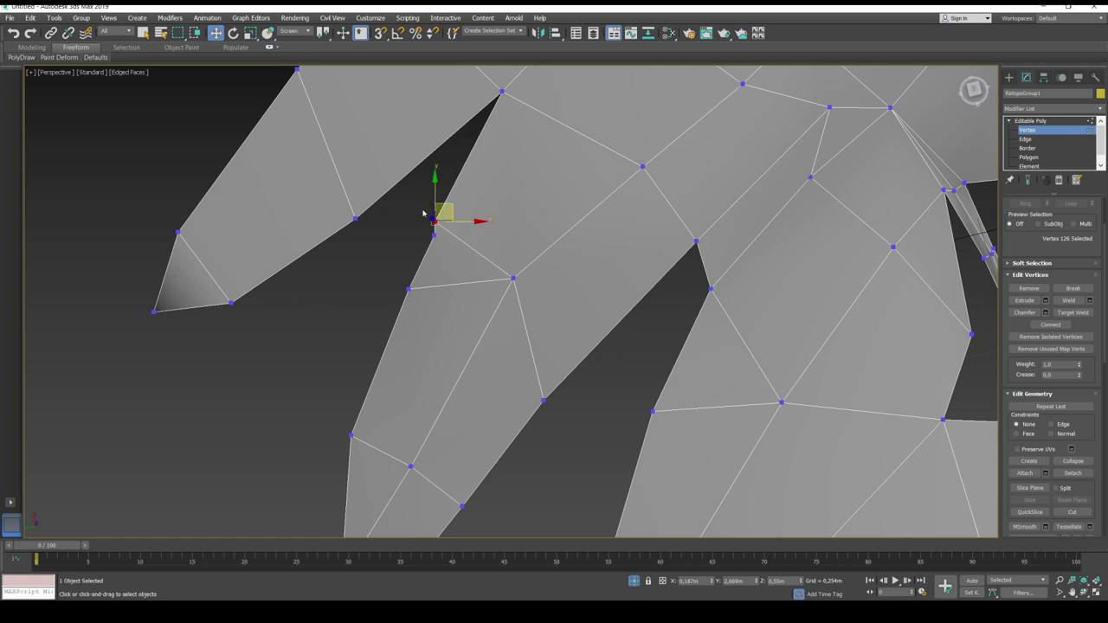
Collapse the overlapping vertex pair and the neighbouring edge vertex into one vertex, and move it slightly outward
ctrl+click(434, 234)
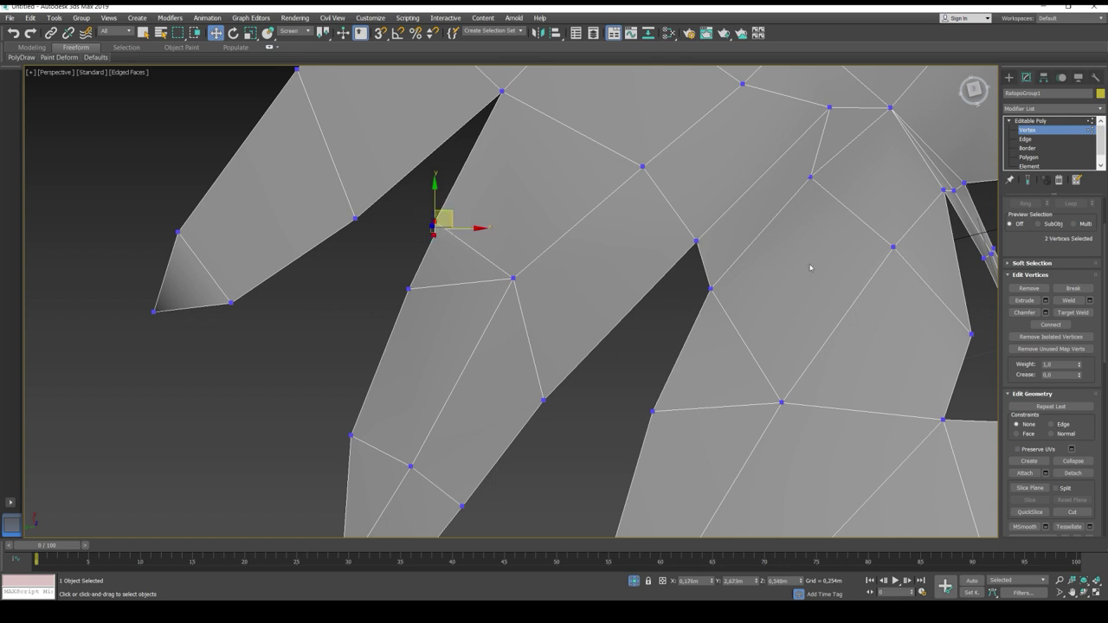
click(1068, 460)
ctrl+click(409, 288)
click(1065, 461)
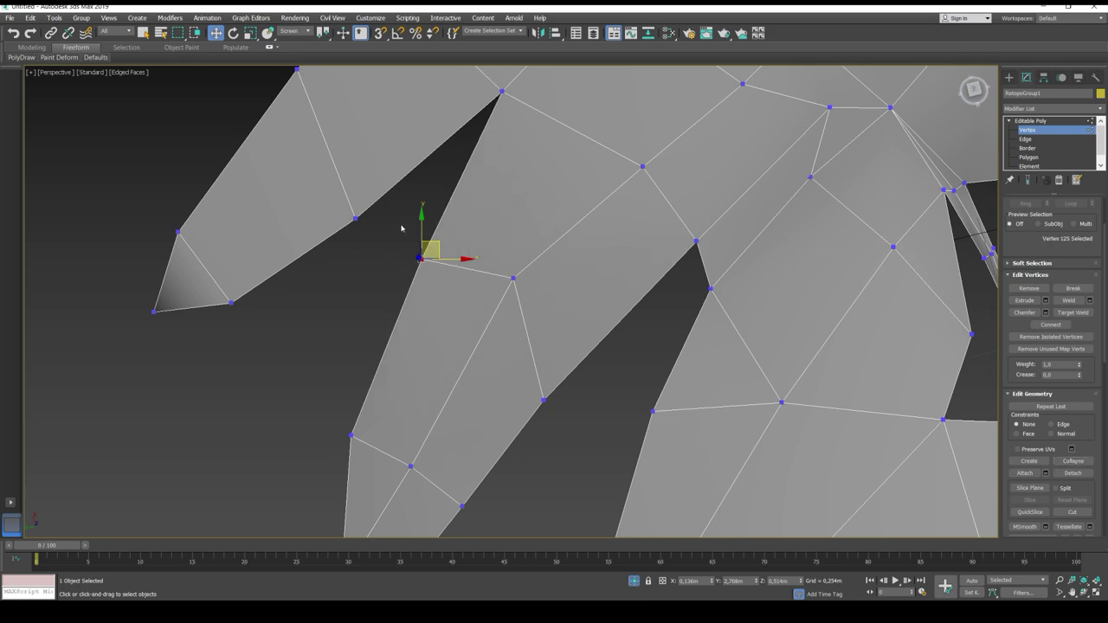
drag(432, 249, 420, 243)
Move the next leaflet's side vertex along the narrow gap and the two vertices just behind its tip slightly outward
alt+middle_drag(491, 270, 385, 199)
click(364, 205)
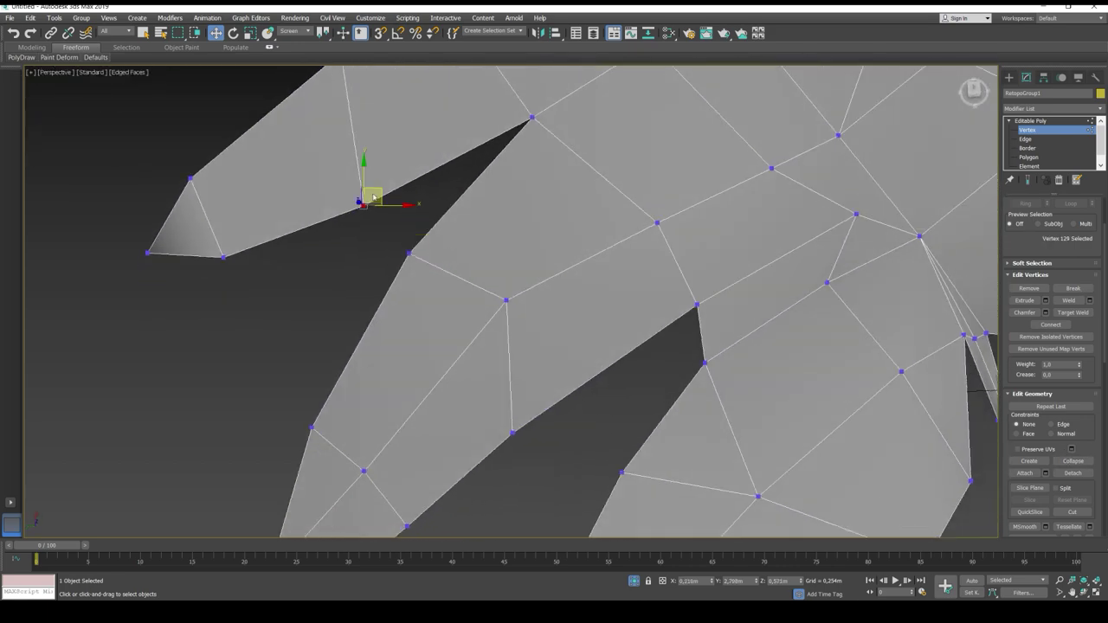
drag(377, 187, 378, 194)
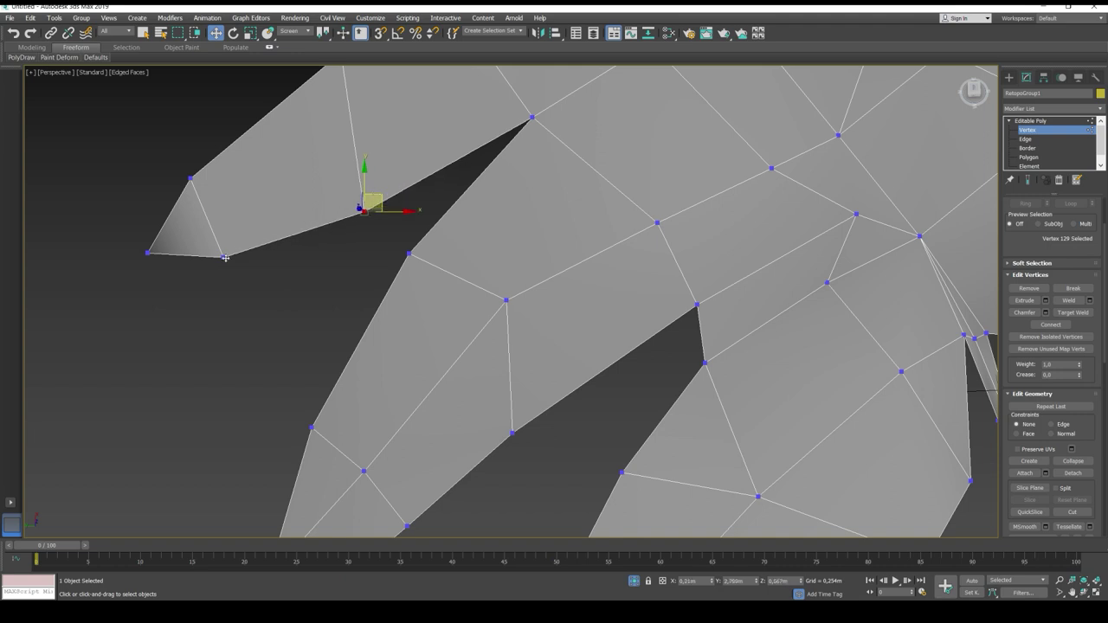
click(225, 257)
drag(225, 258, 217, 264)
click(190, 178)
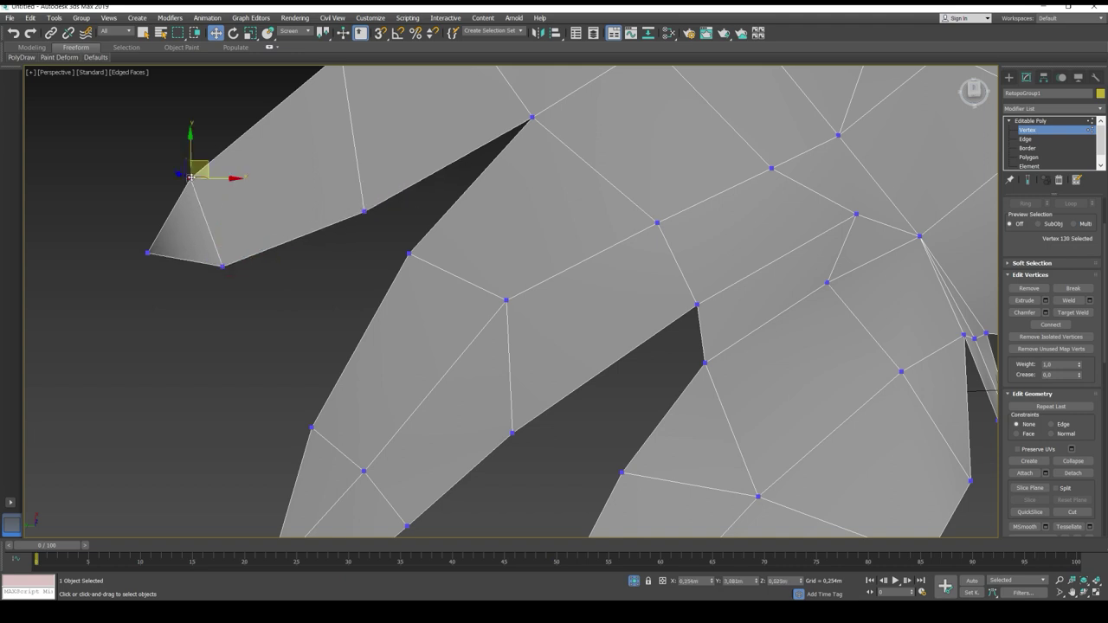
drag(200, 164, 195, 162)
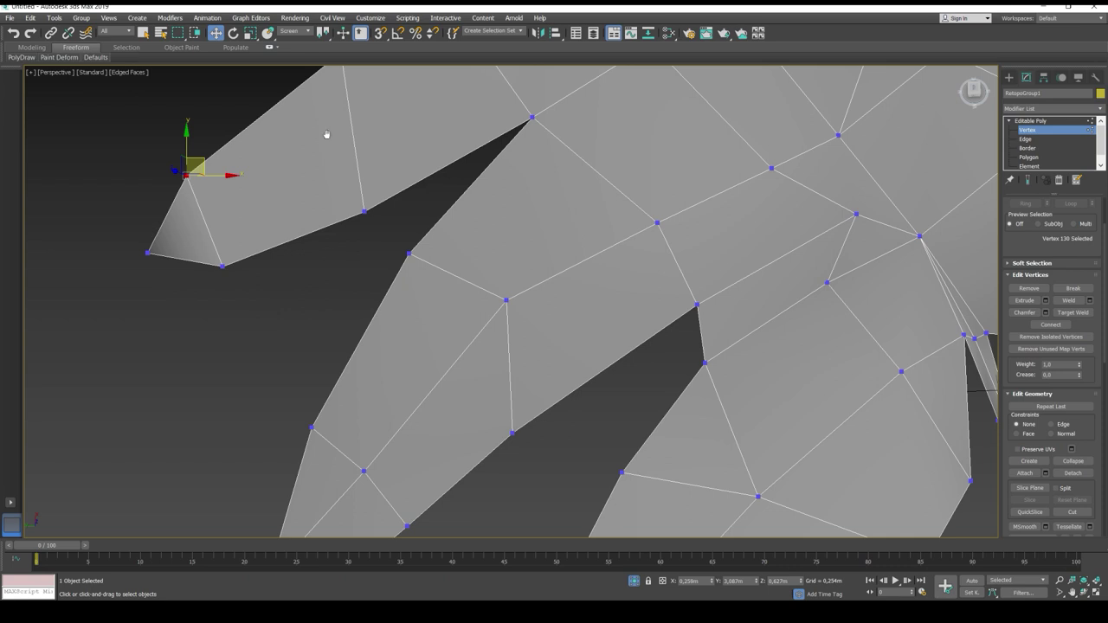
Move the same leaflet's tip vertex and the two vertices along its far side slightly outward
middle_drag(326, 135, 341, 234)
click(339, 209)
drag(348, 197, 343, 189)
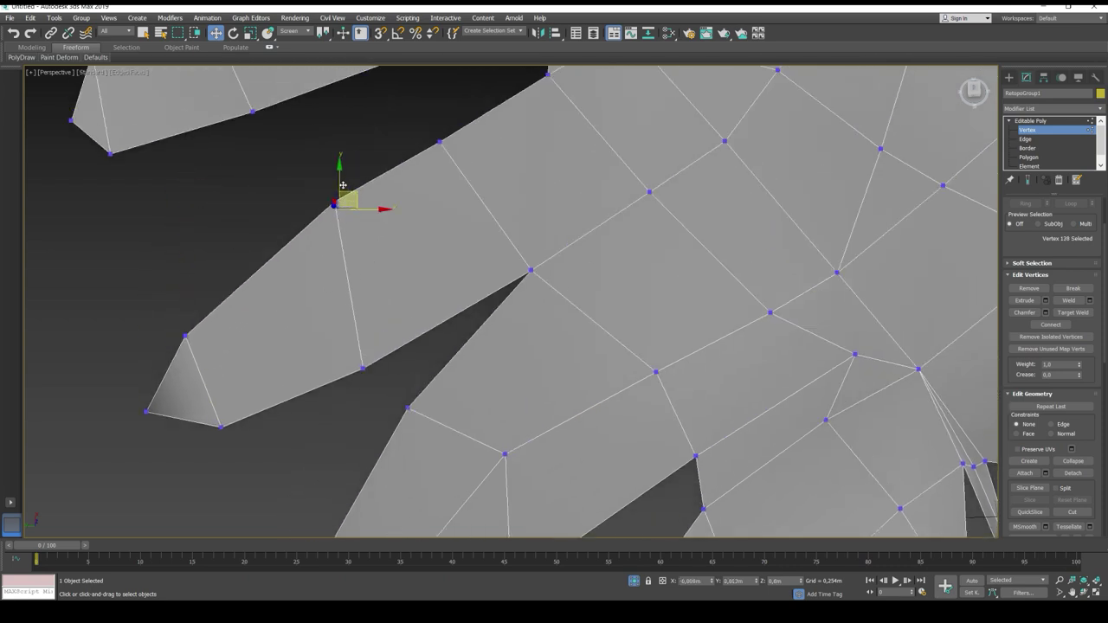
click(147, 413)
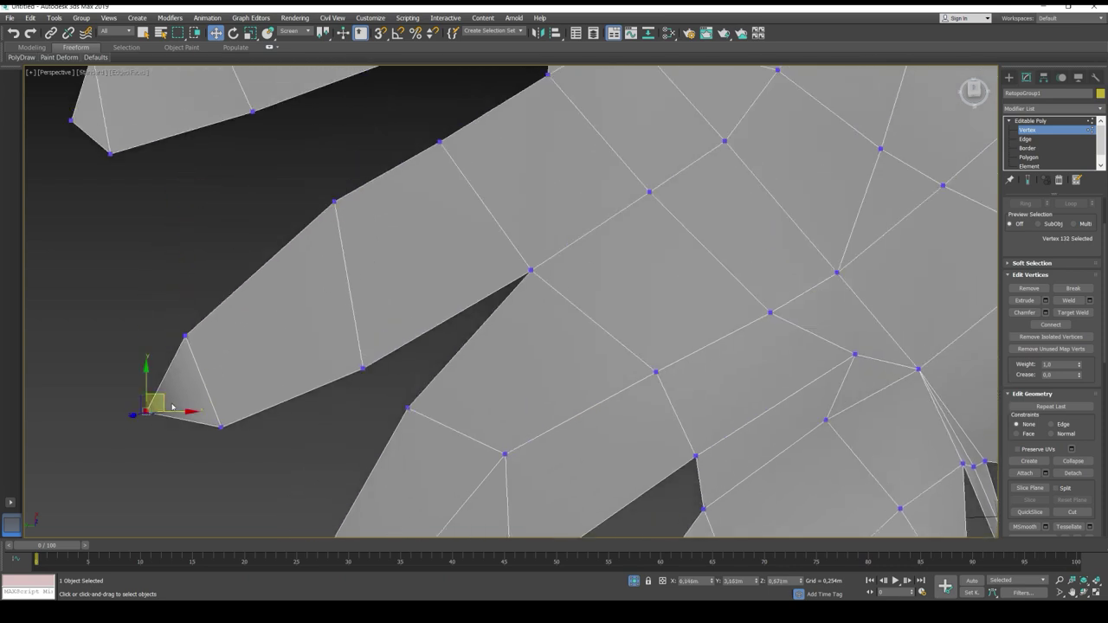
drag(146, 413, 140, 416)
middle_drag(423, 183, 427, 301)
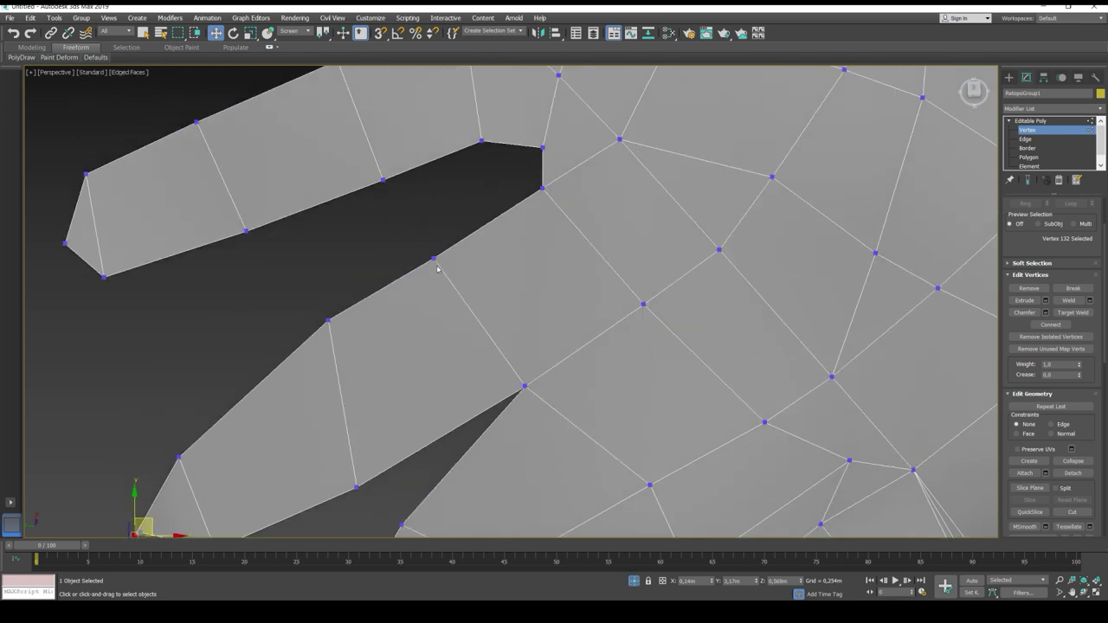
click(434, 257)
drag(455, 242, 452, 234)
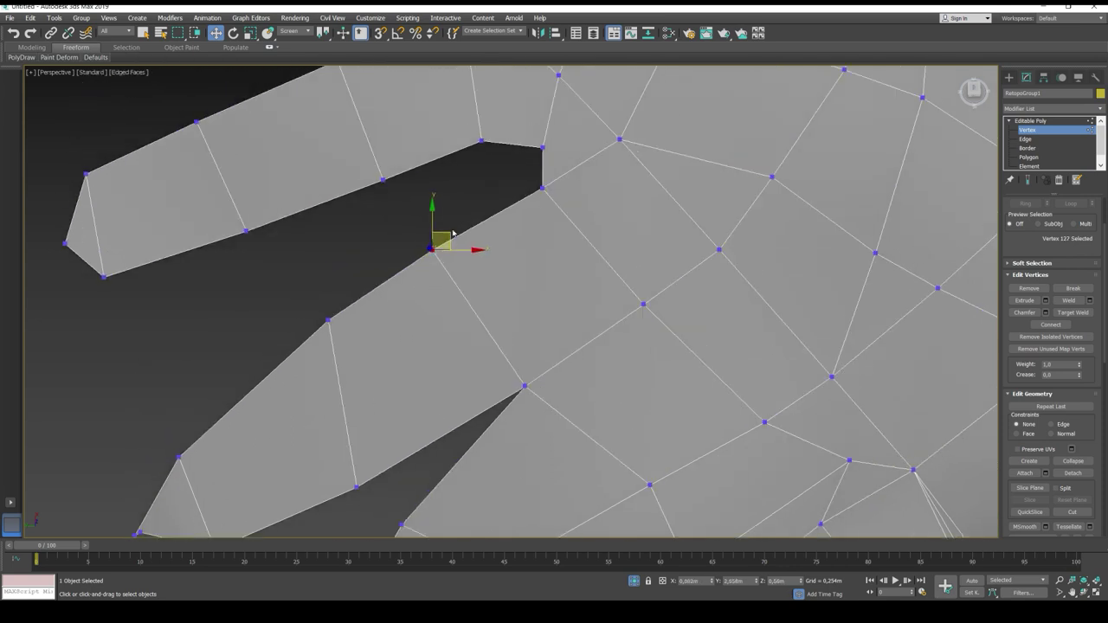
Adjust the two vertices at the inner end of the notch and the adjoining leaflet's first side vertex toward the gap
click(544, 189)
middle_drag(545, 189, 571, 274)
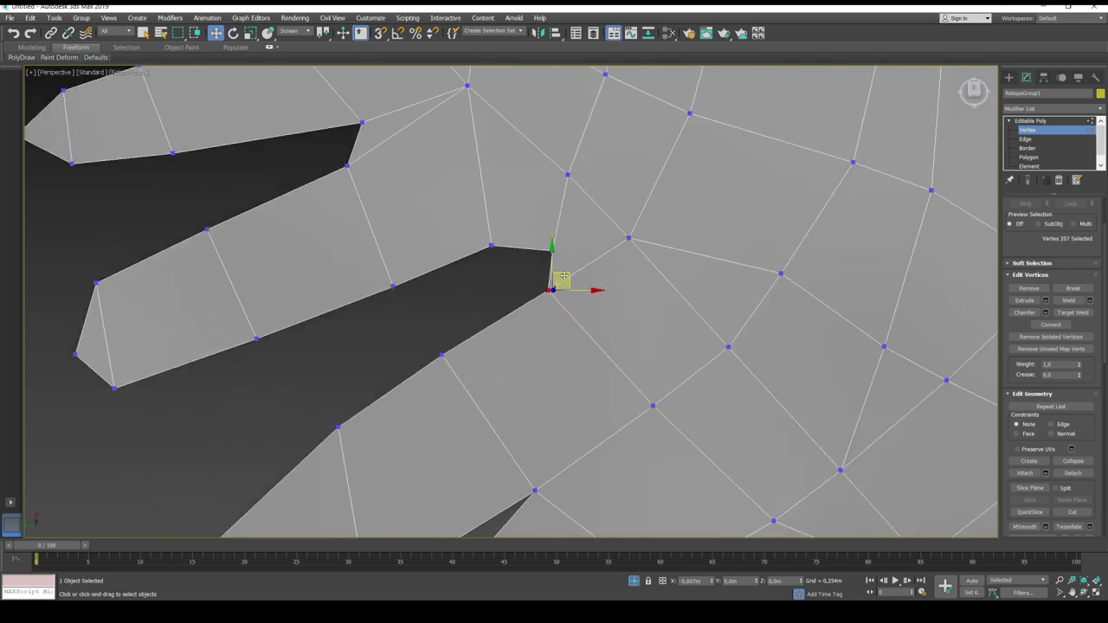
click(553, 250)
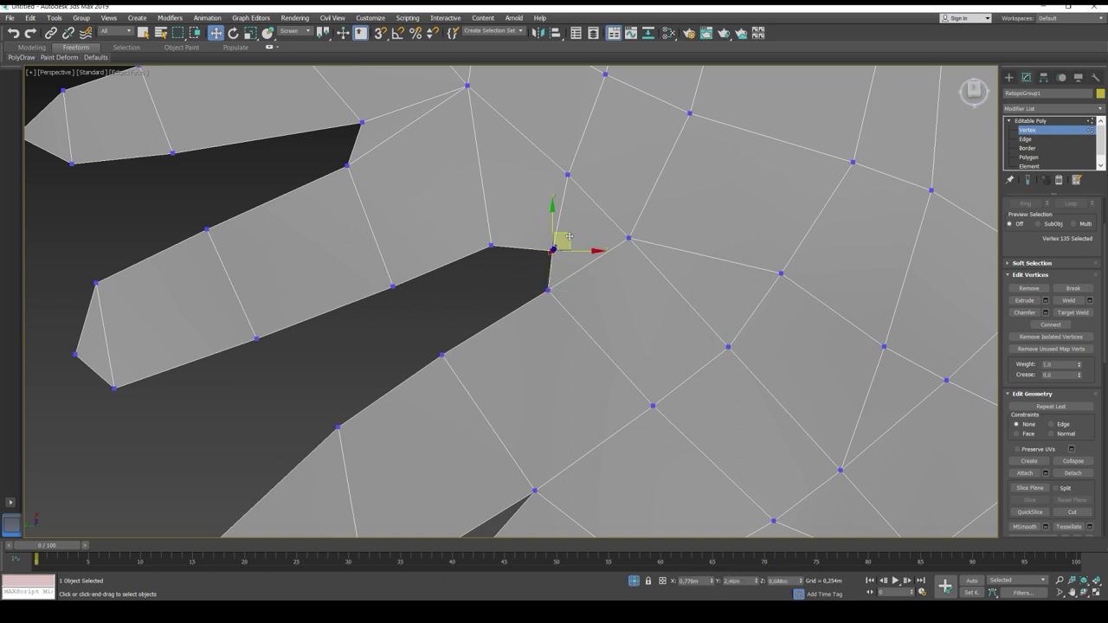
drag(553, 251, 501, 237)
click(491, 244)
Move the adjoining leaflet's two remaining gap-side vertices and the vertex just behind its tip outward
click(393, 287)
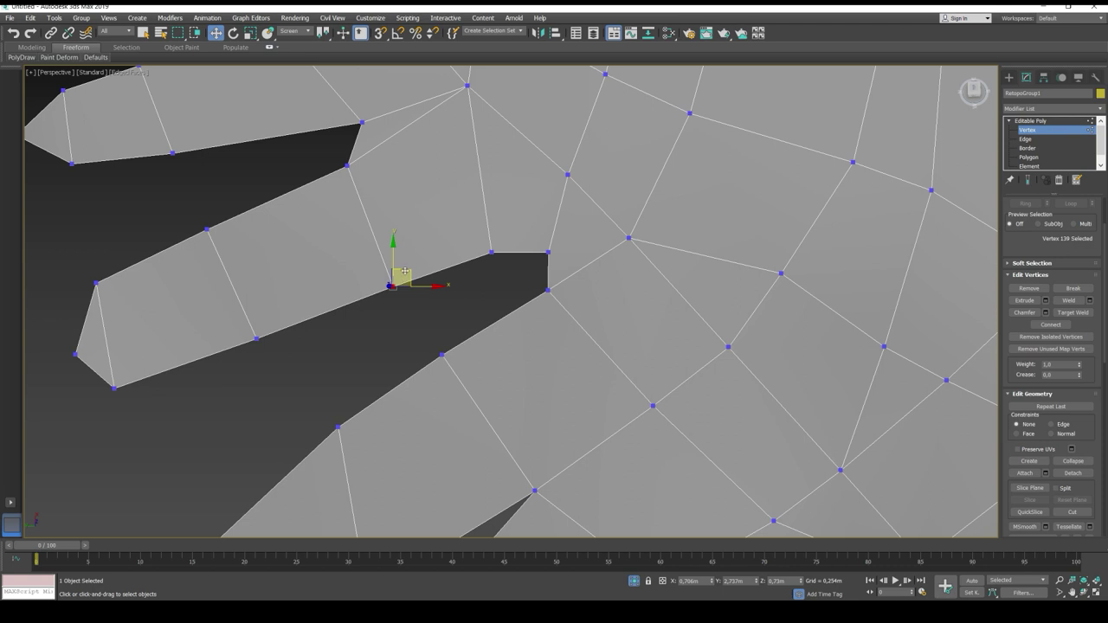
drag(404, 272, 406, 279)
click(257, 340)
drag(267, 323, 267, 327)
click(117, 388)
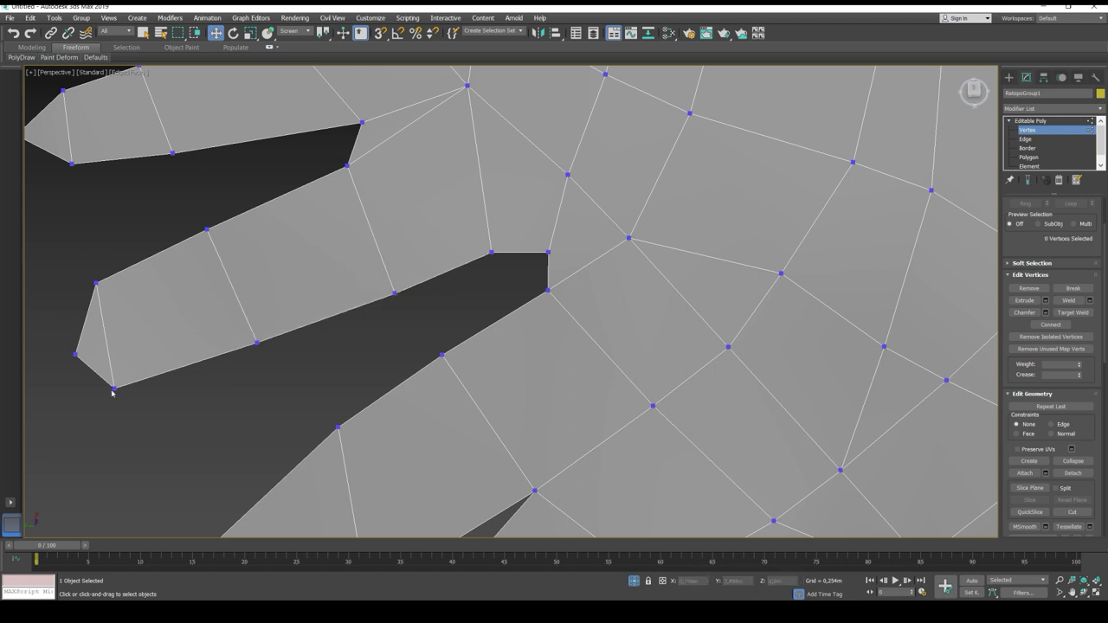
click(113, 389)
drag(125, 367, 123, 372)
Move that leaflet's outermost tip vertex and the vertices along its far side outward, up to the next notch
middle_drag(143, 343, 265, 406)
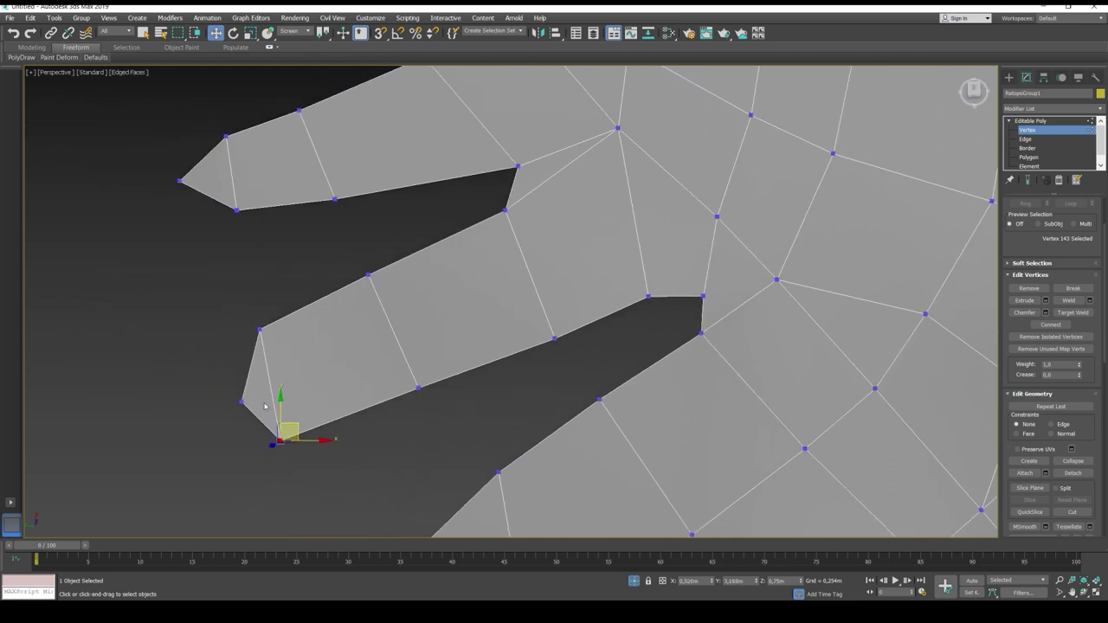
click(242, 401)
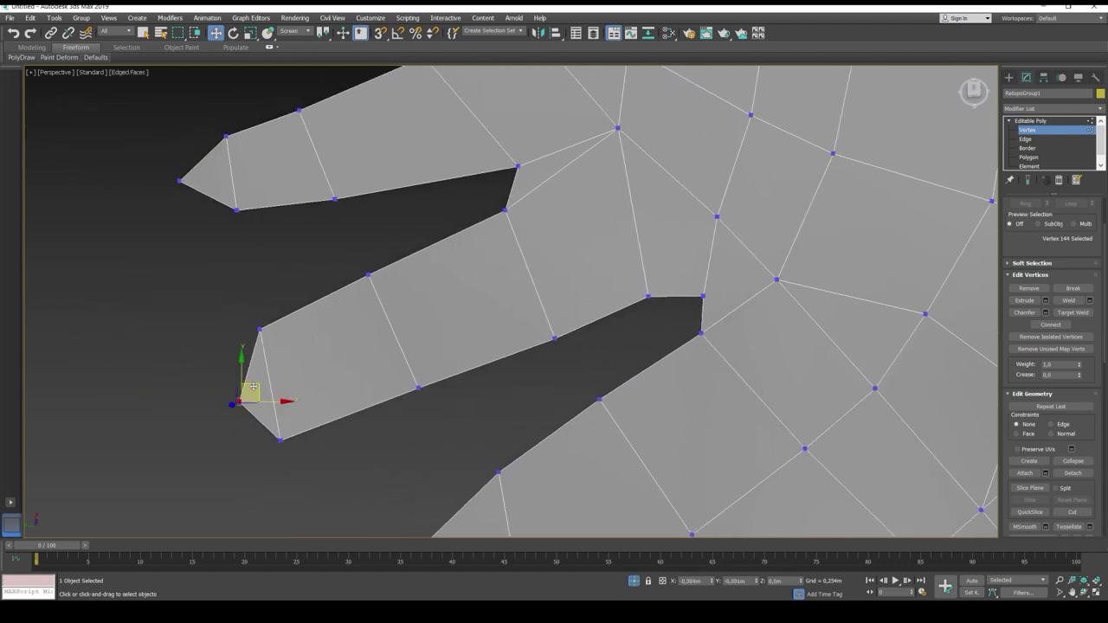
scroll(300, 345, up, 1)
click(258, 331)
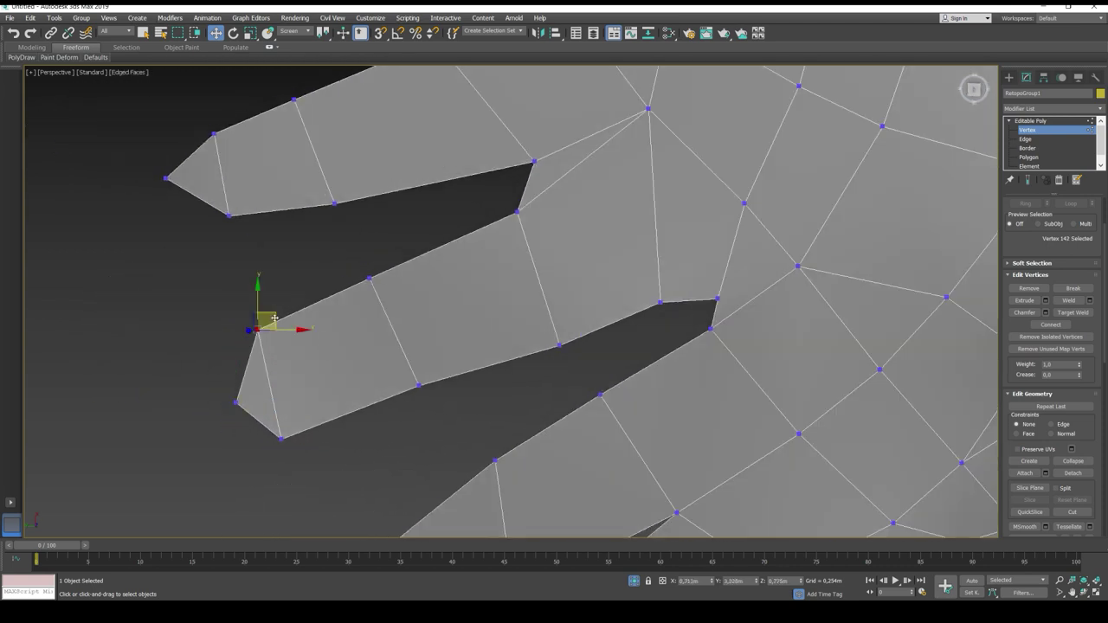
click(369, 278)
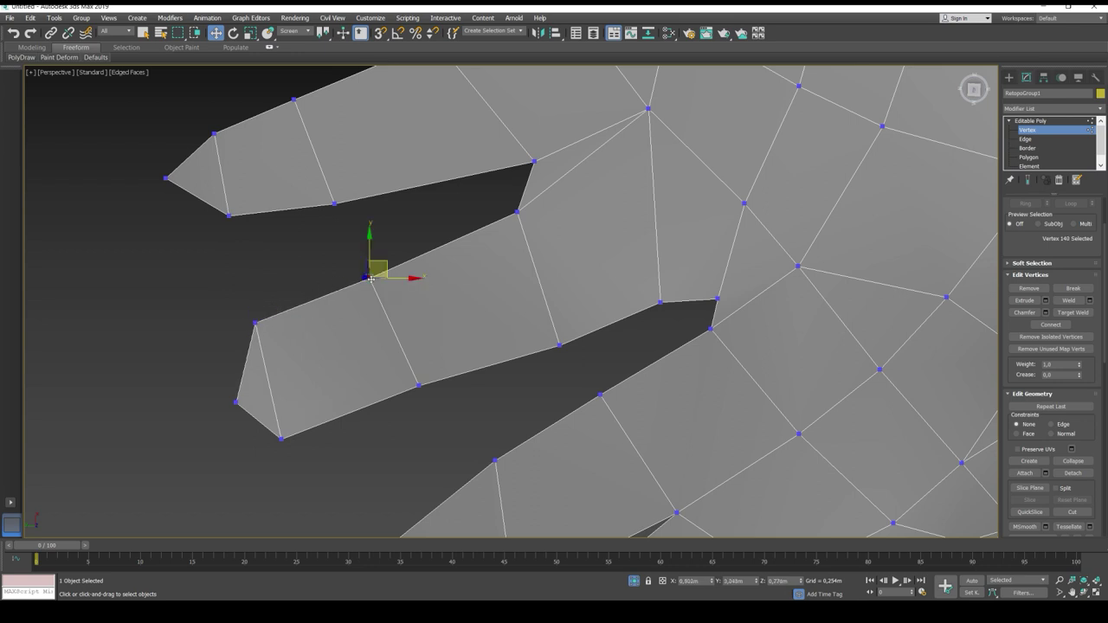
drag(385, 259, 384, 256)
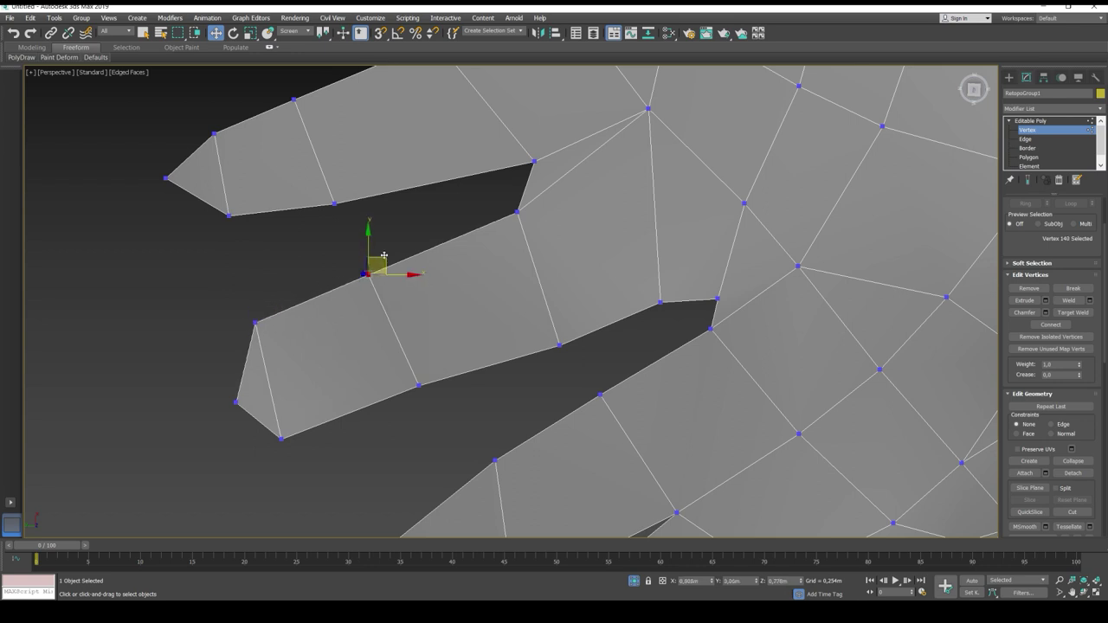
click(517, 210)
drag(532, 198, 535, 157)
Move the remaining notch vertex and the last small leaflet's gap-side and outermost tip vertices outward
click(535, 160)
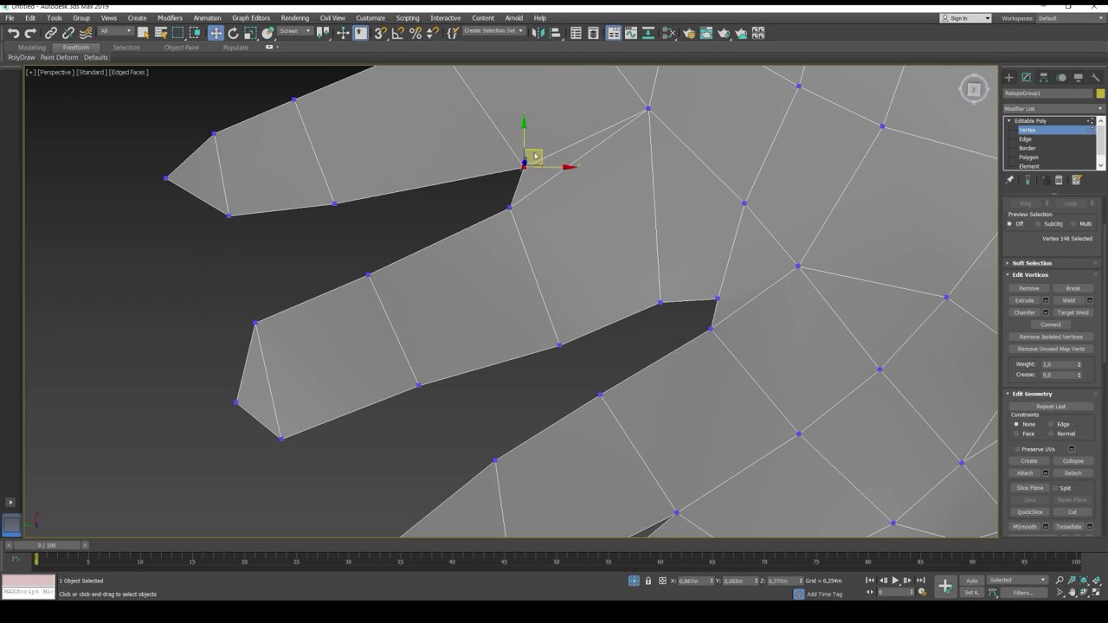
click(333, 206)
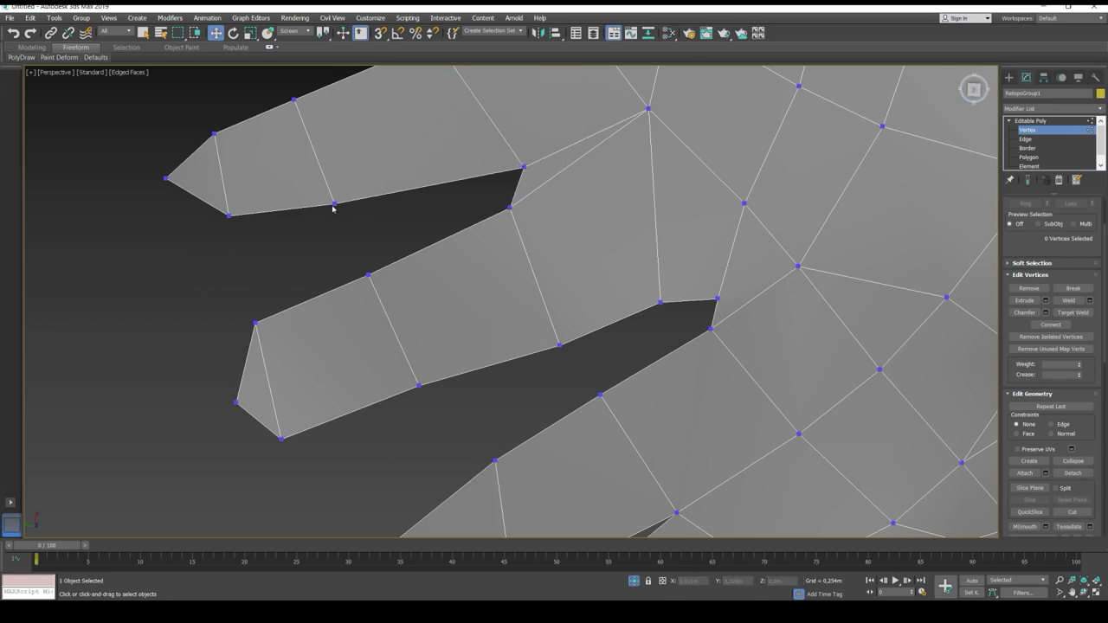
drag(346, 190, 347, 192)
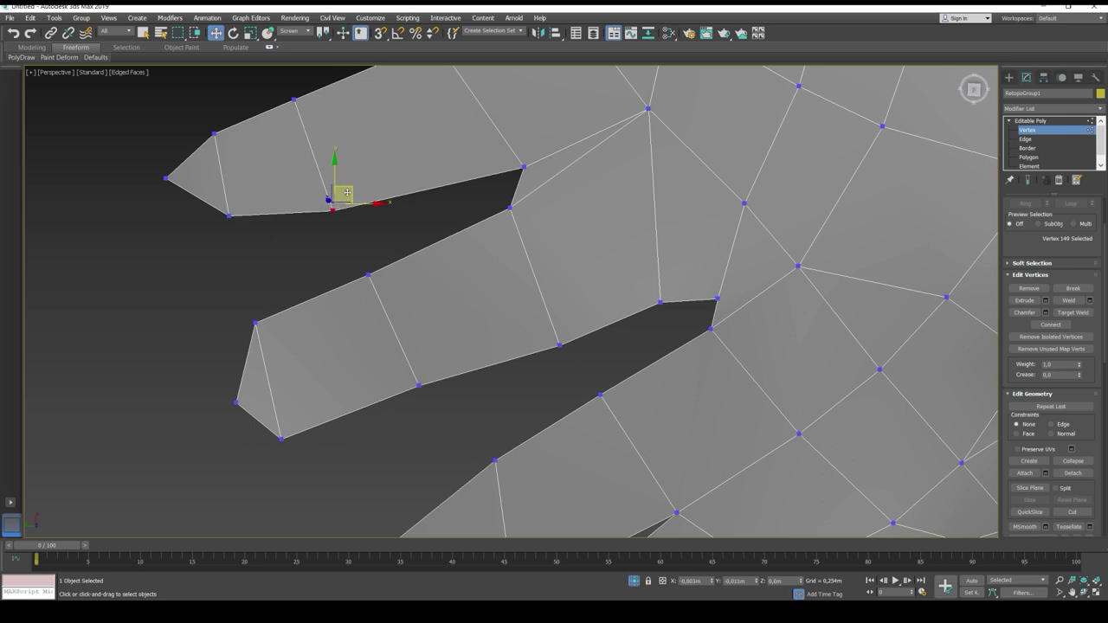
click(228, 216)
drag(245, 202, 232, 204)
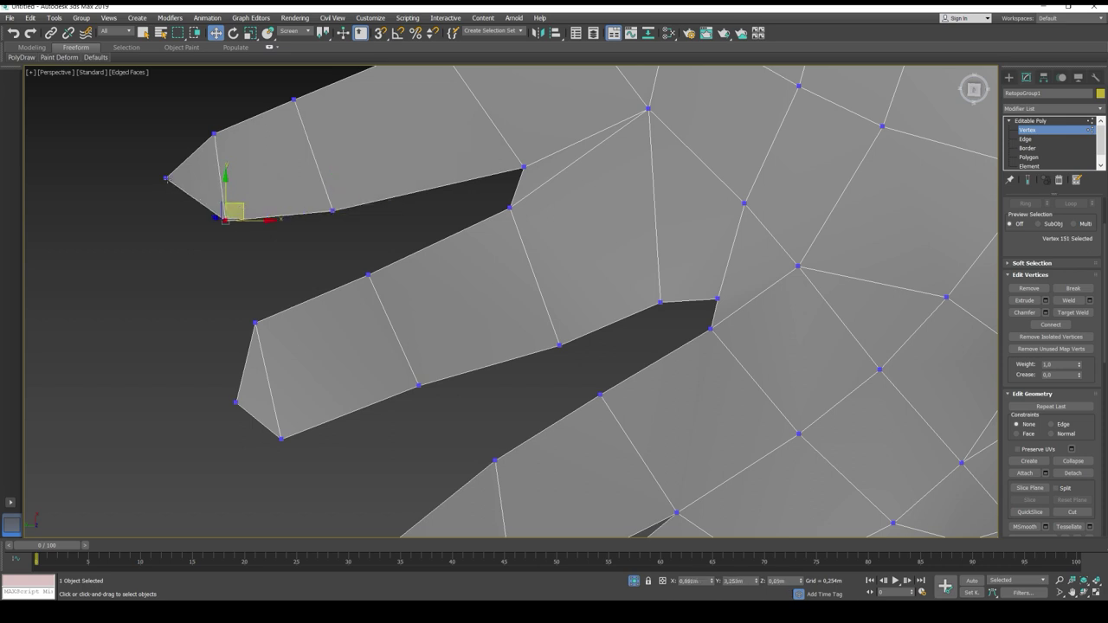
click(166, 178)
drag(166, 180, 159, 180)
Move the last small leaflet's far-side vertices slightly outward, including the notch vertex shared with the large leaf section
click(215, 135)
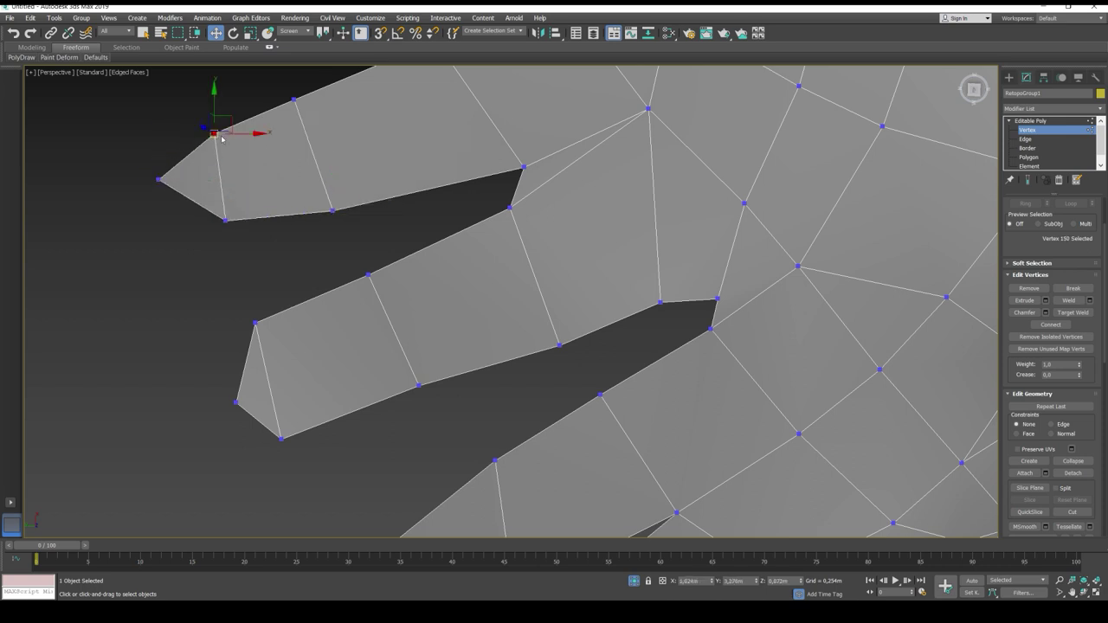
middle_drag(222, 139, 266, 229)
drag(258, 233, 299, 222)
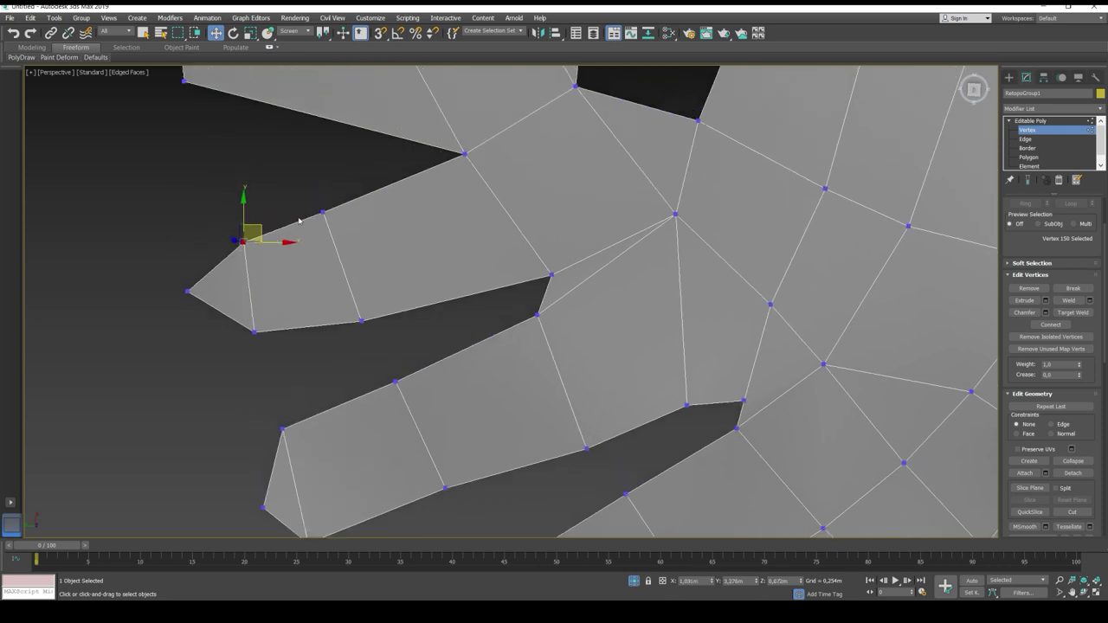
click(322, 212)
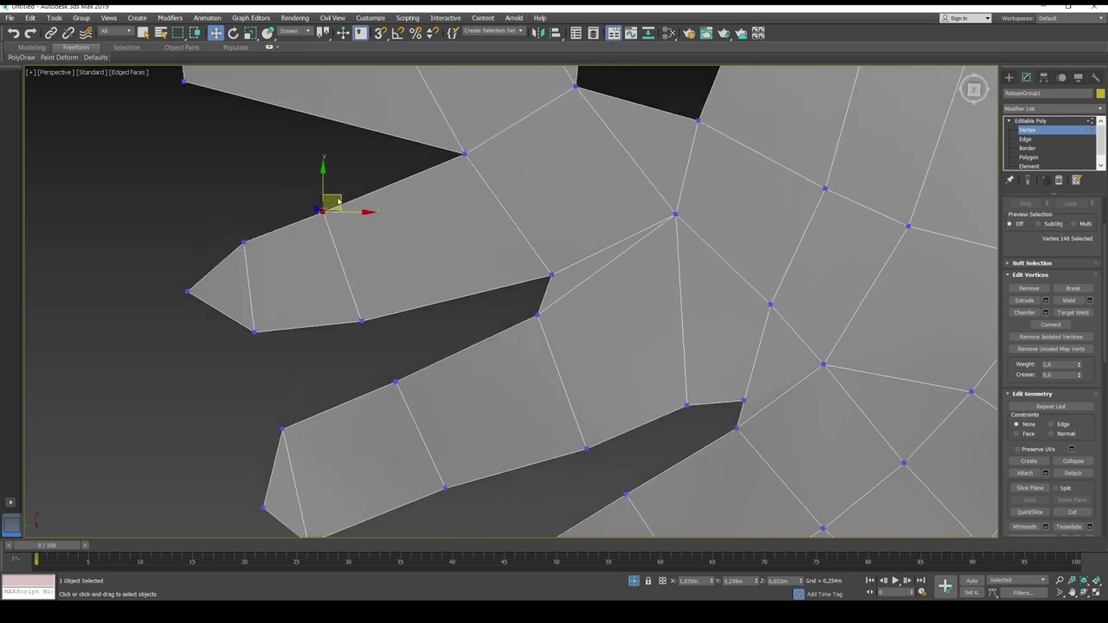
click(465, 154)
drag(481, 145, 469, 142)
middle_drag(468, 159, 503, 301)
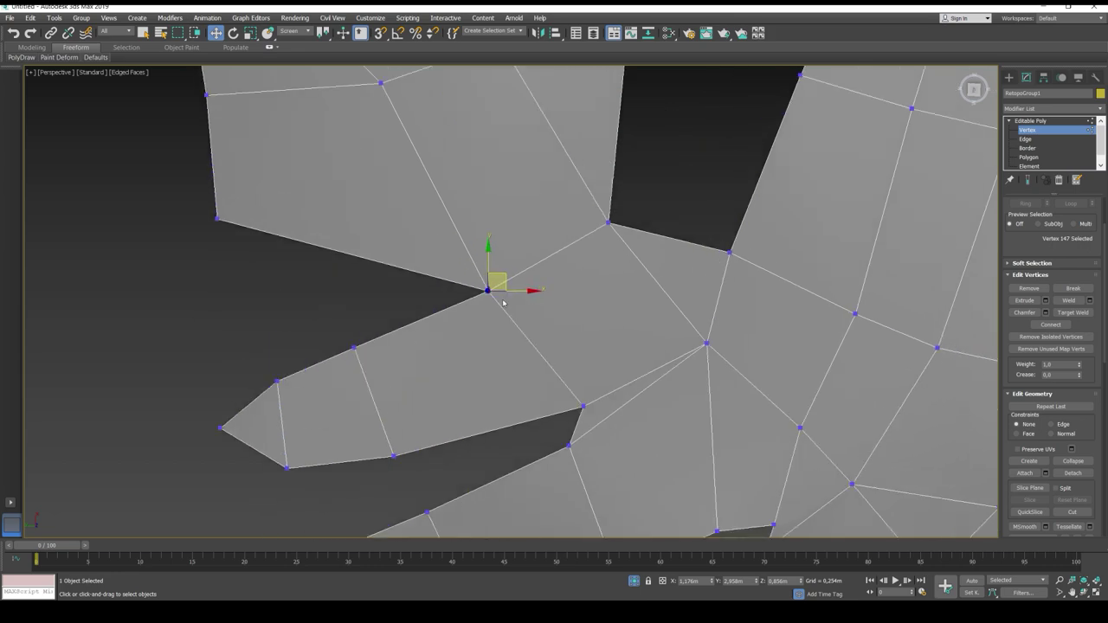
scroll(503, 303, down, 5)
middle_drag(562, 331, 609, 327)
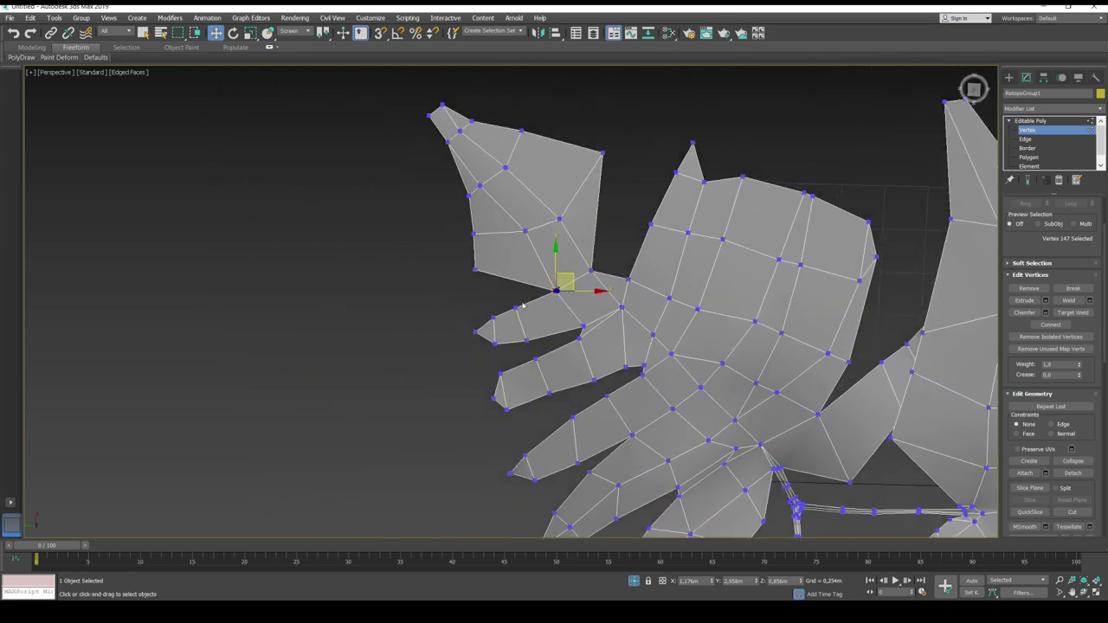
Move the vertices along the lower outer edge of the large pointed leaf section outward, from its lower corner up to the tip's base
click(475, 269)
drag(489, 250, 486, 254)
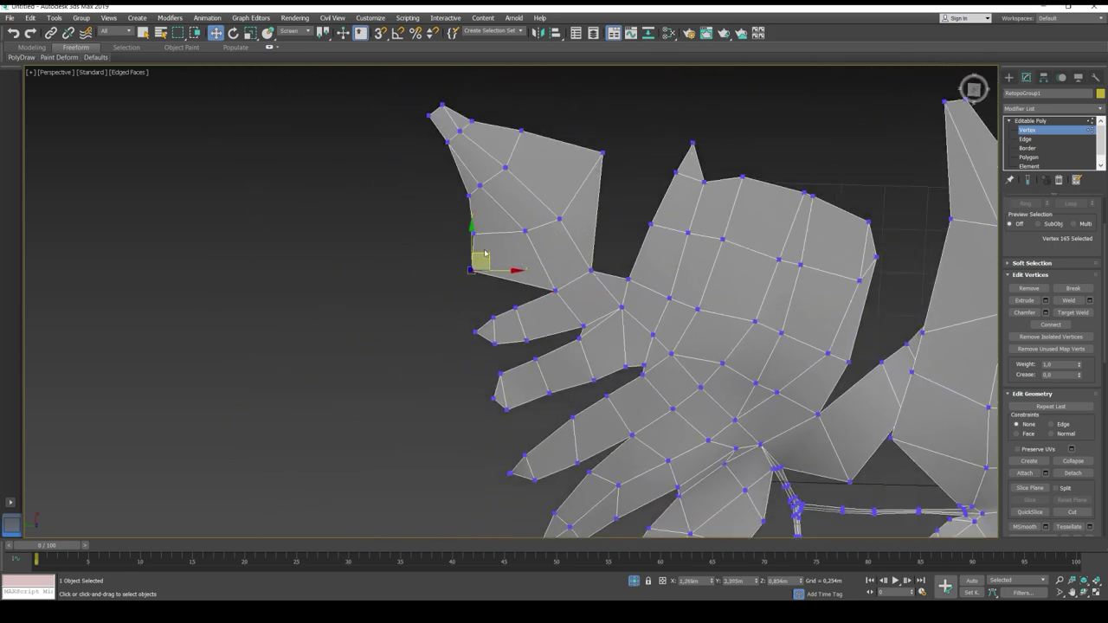
click(473, 197)
click(468, 196)
drag(485, 184, 474, 181)
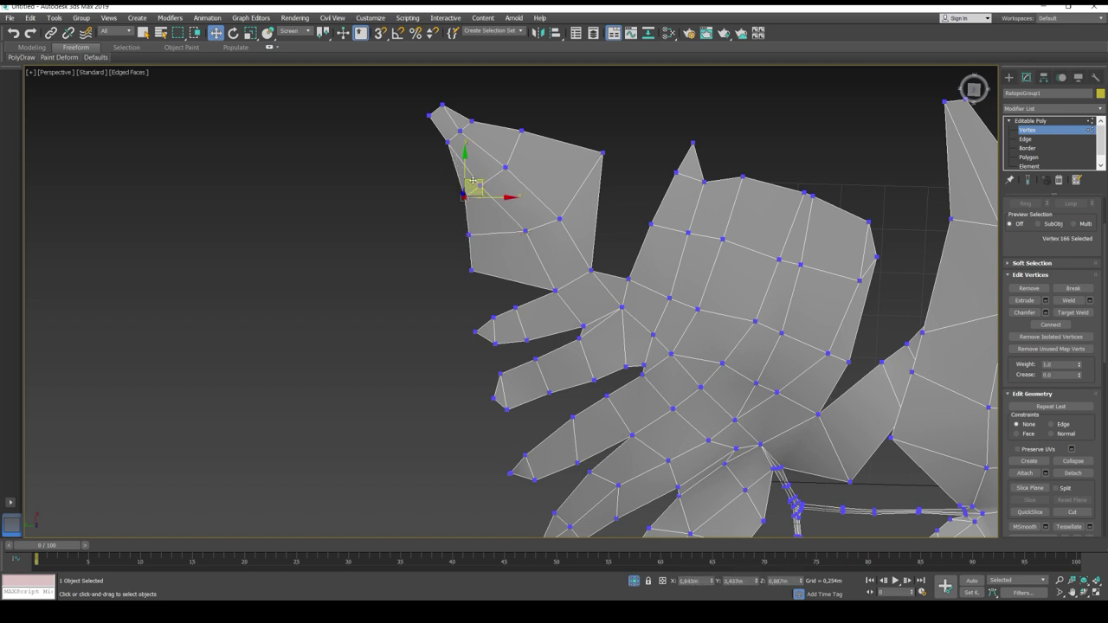
click(446, 141)
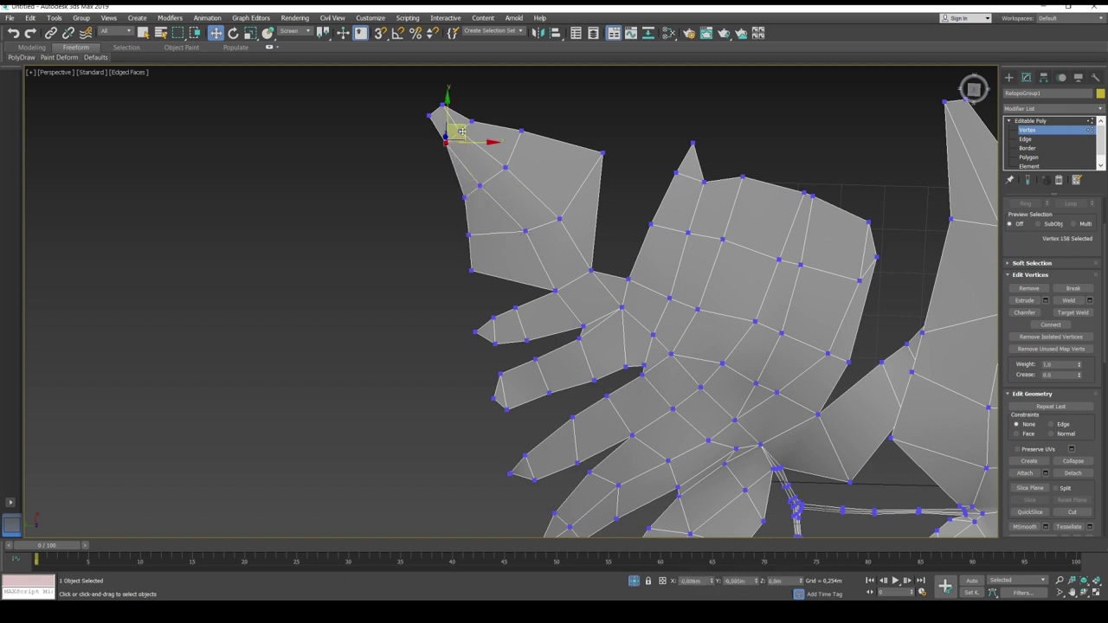
Move the pointed section's tip vertex, the vertices along its upper edge and its upper inner corner vertex slightly outward
click(442, 103)
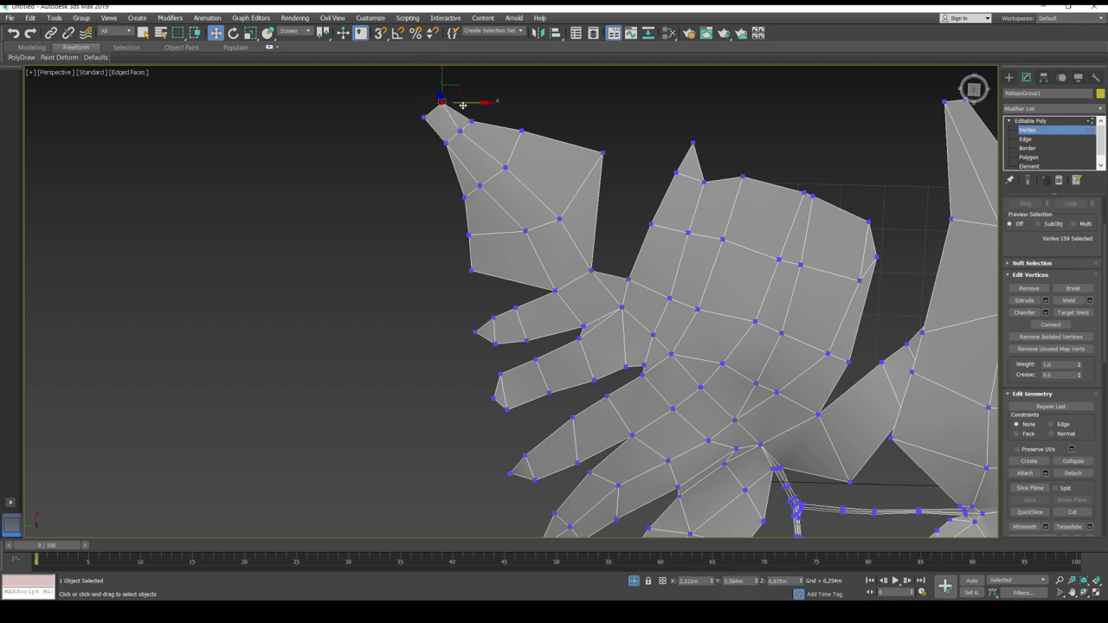
click(471, 121)
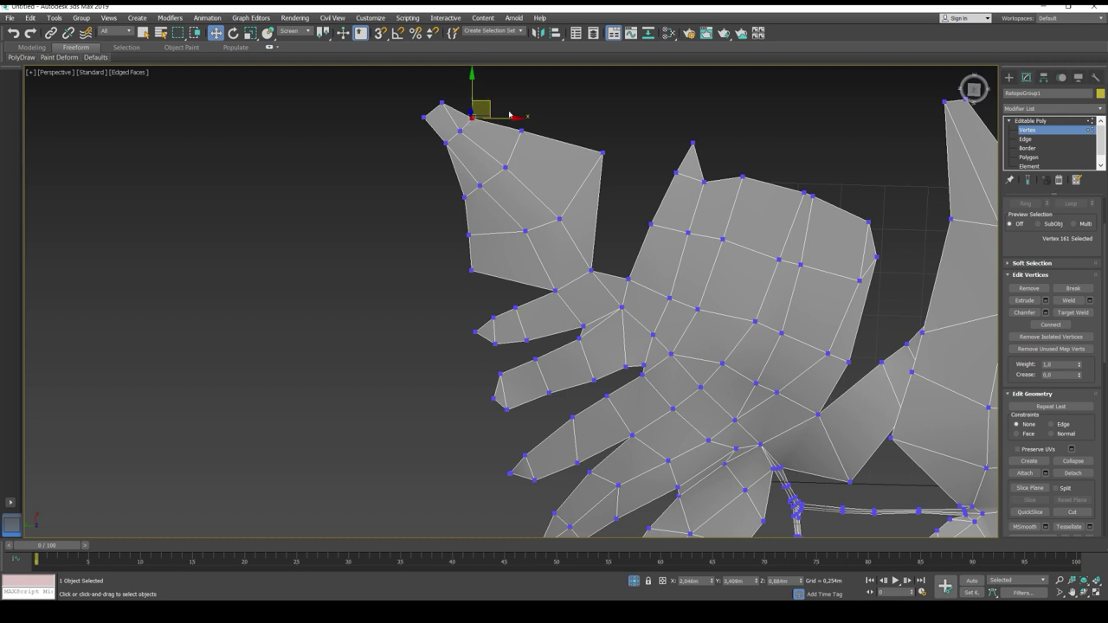
click(520, 130)
drag(533, 115, 532, 112)
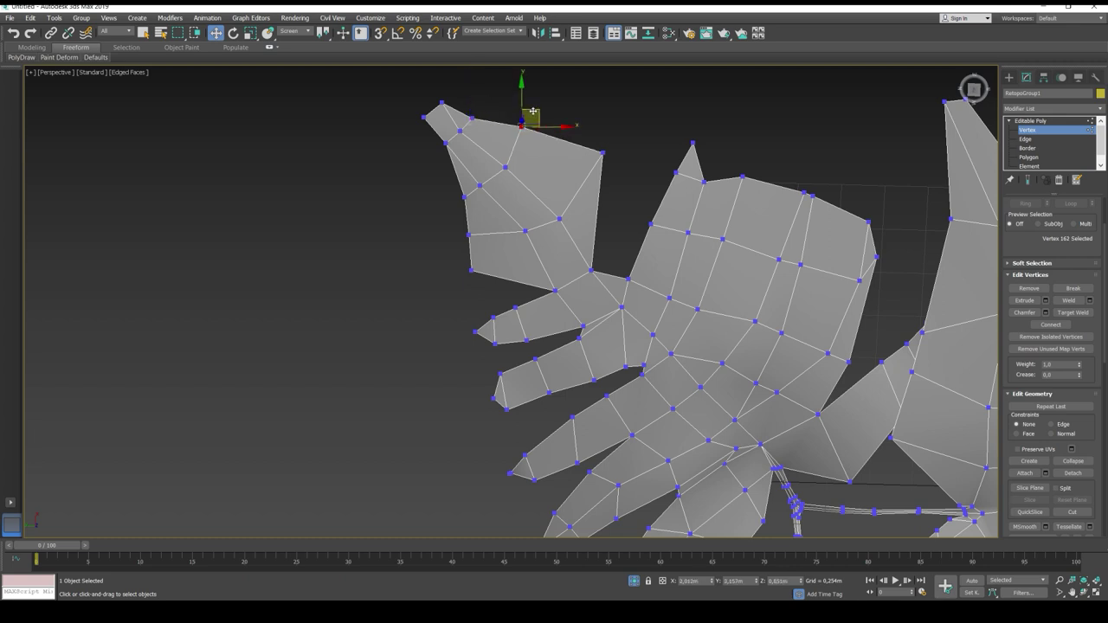
click(601, 154)
drag(622, 142, 625, 140)
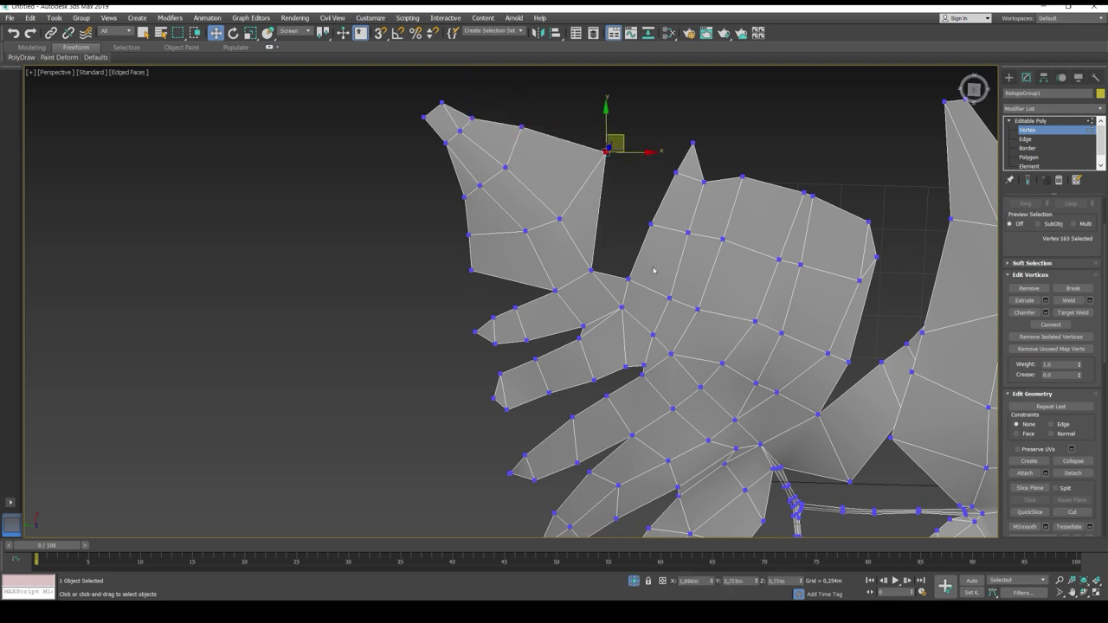
Adjust the two notch vertices between the pointed and the broad leaf section, and move the broad section's first side vertex outward
click(590, 270)
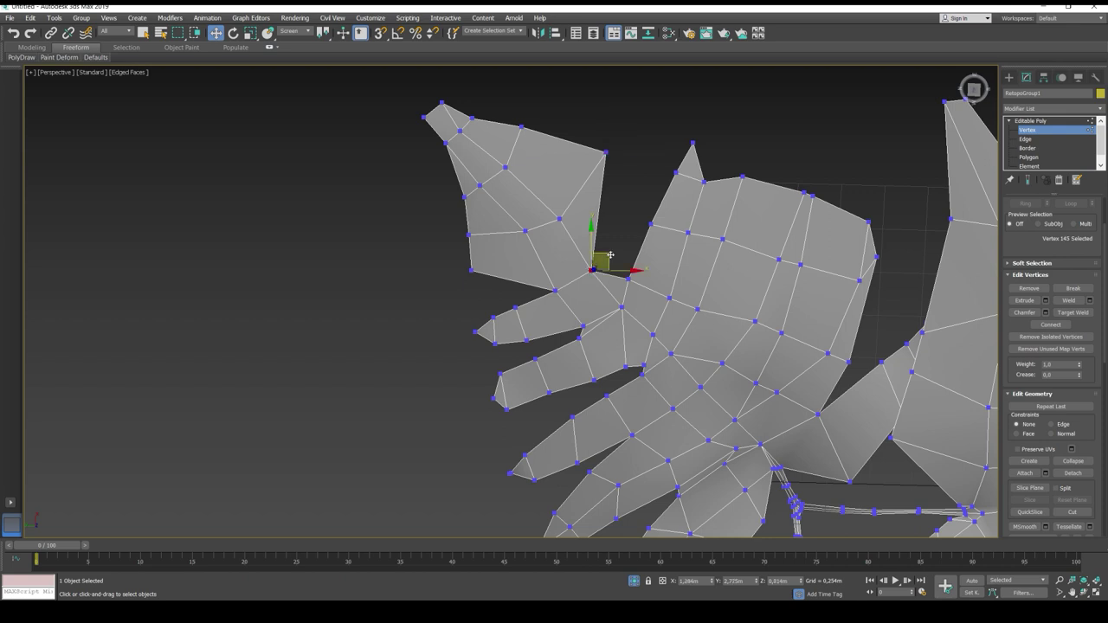
drag(611, 254, 646, 258)
click(629, 282)
click(652, 223)
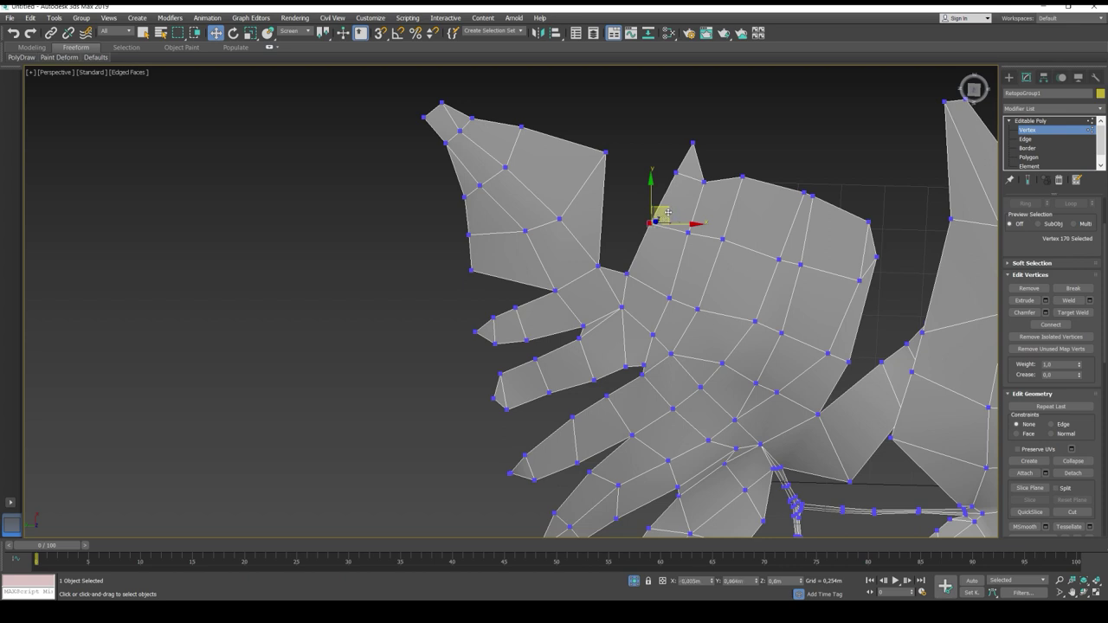
Move the small spike's tip and base vertices and the adjacent upper-edge vertex of the broad leaf section slightly outward
middle_drag(664, 213, 619, 328)
click(623, 291)
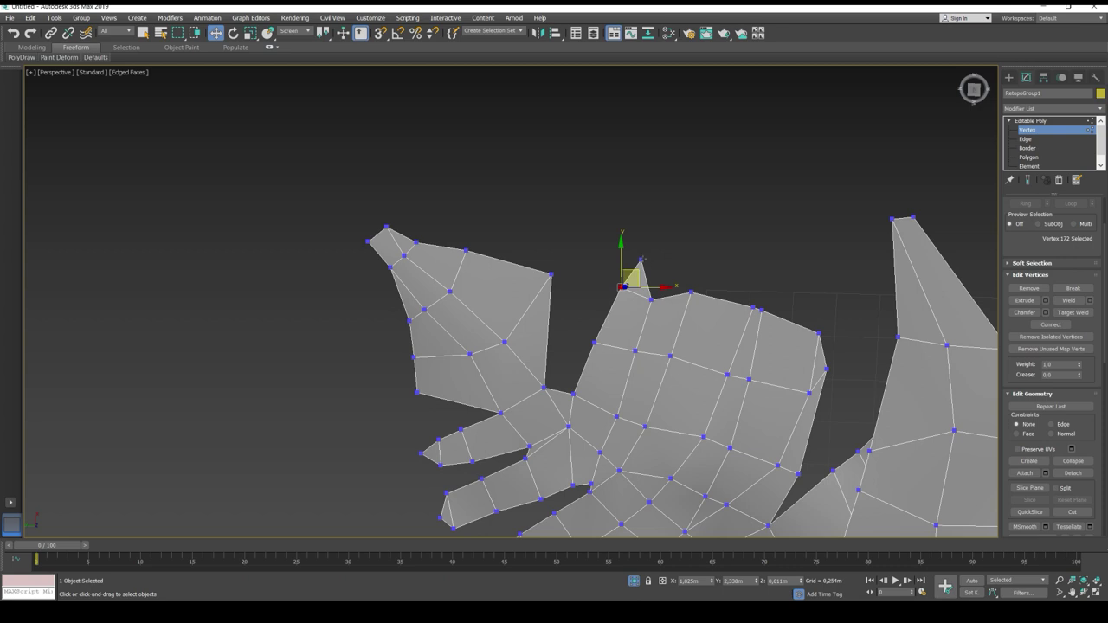
click(642, 258)
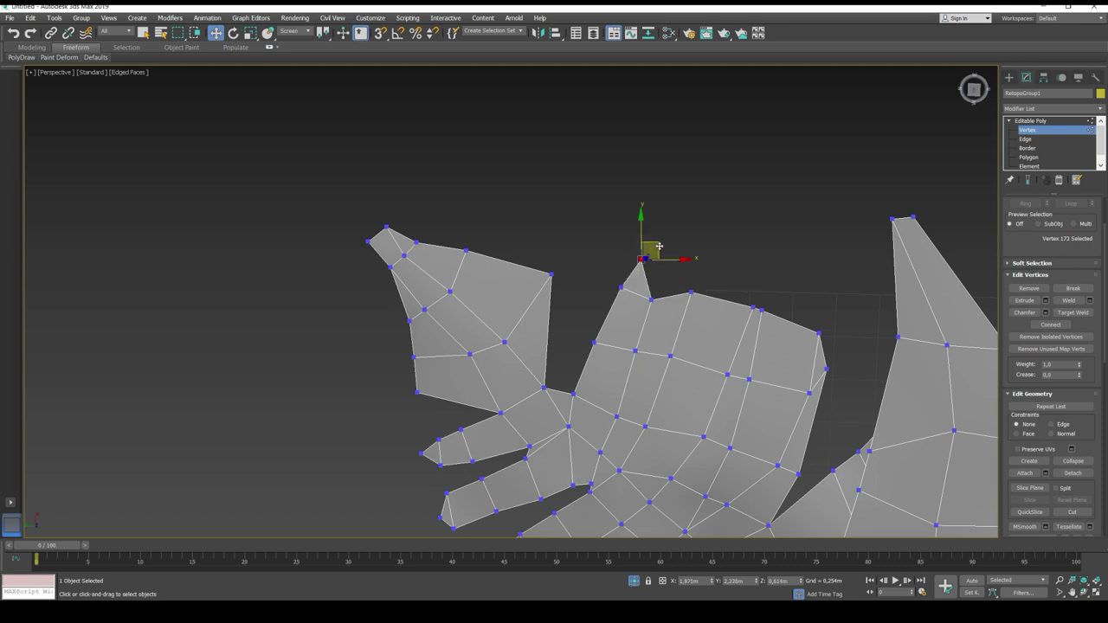
click(653, 300)
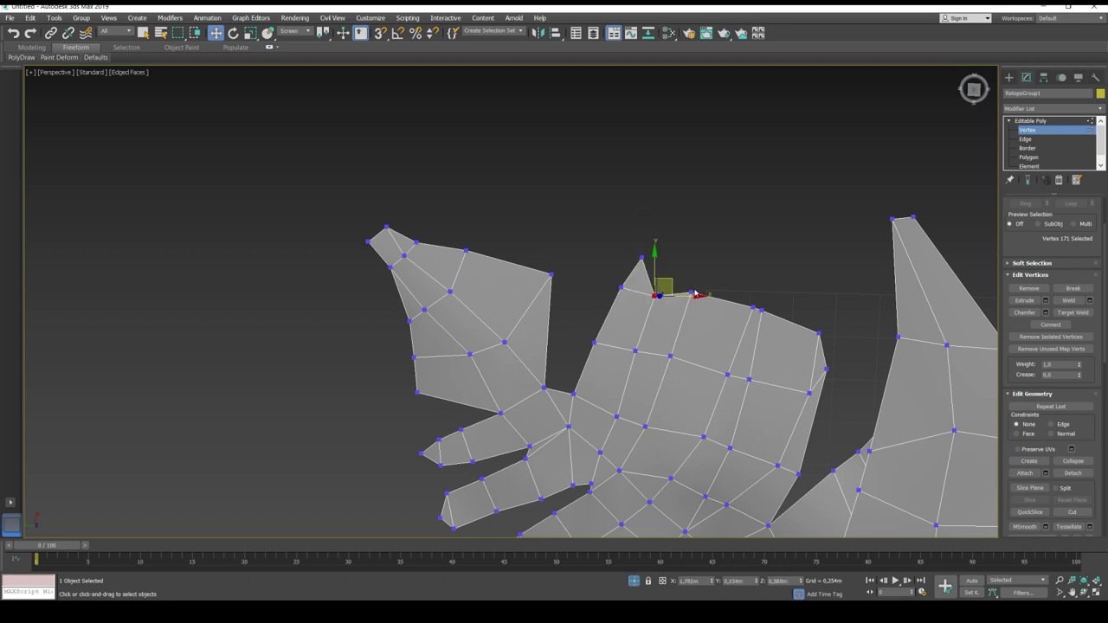
click(692, 293)
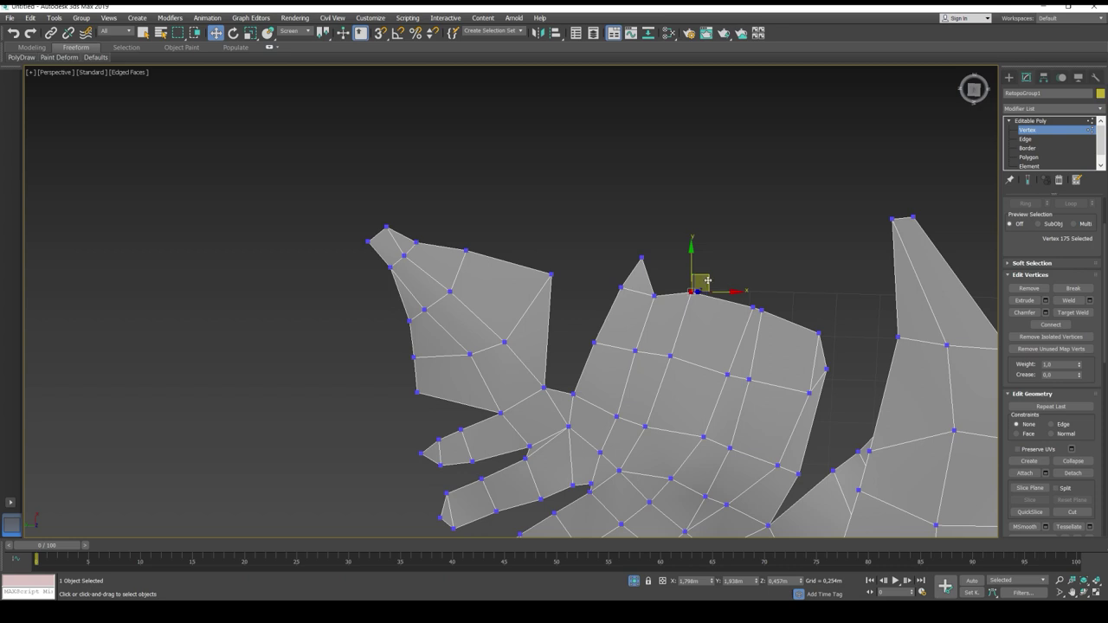
Collapse the two closely spaced vertices on the broad leaf section's upper edge into one
middle_drag(786, 291, 667, 302)
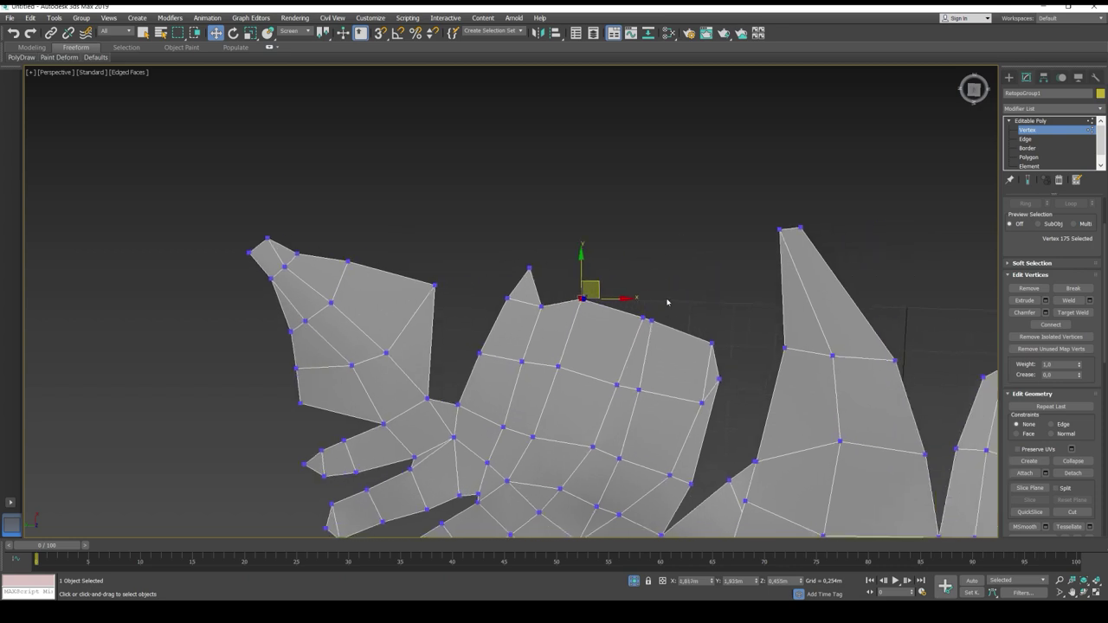
drag(667, 302, 639, 334)
mouse_move(638, 339)
alt+middle_down()
mouse_move(663, 297)
mouse_move(641, 328)
alt+middle_up()
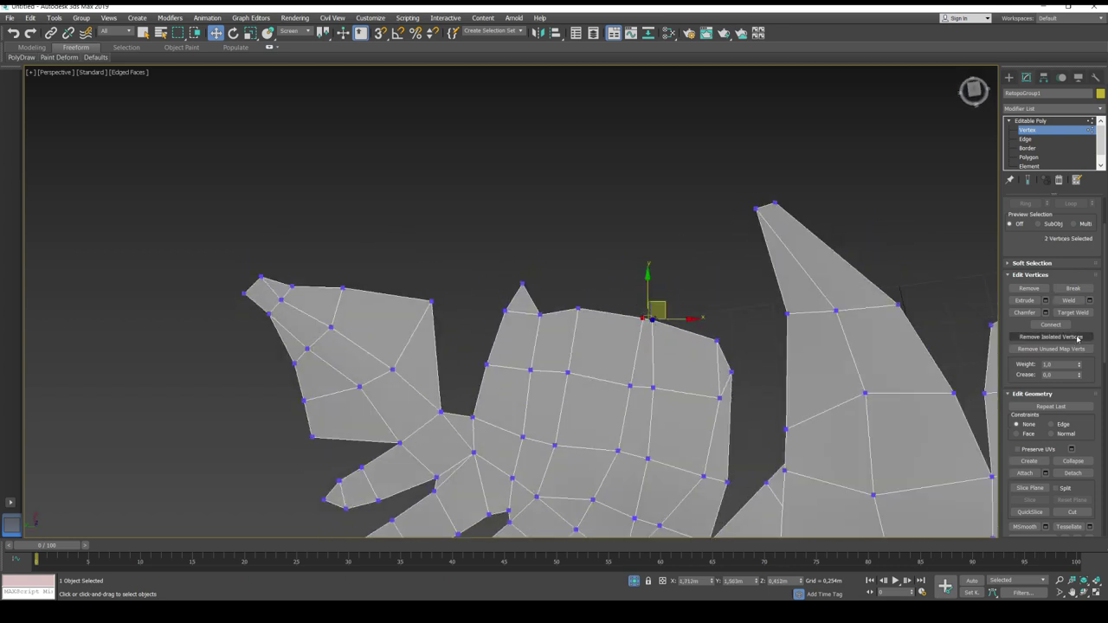
click(1068, 462)
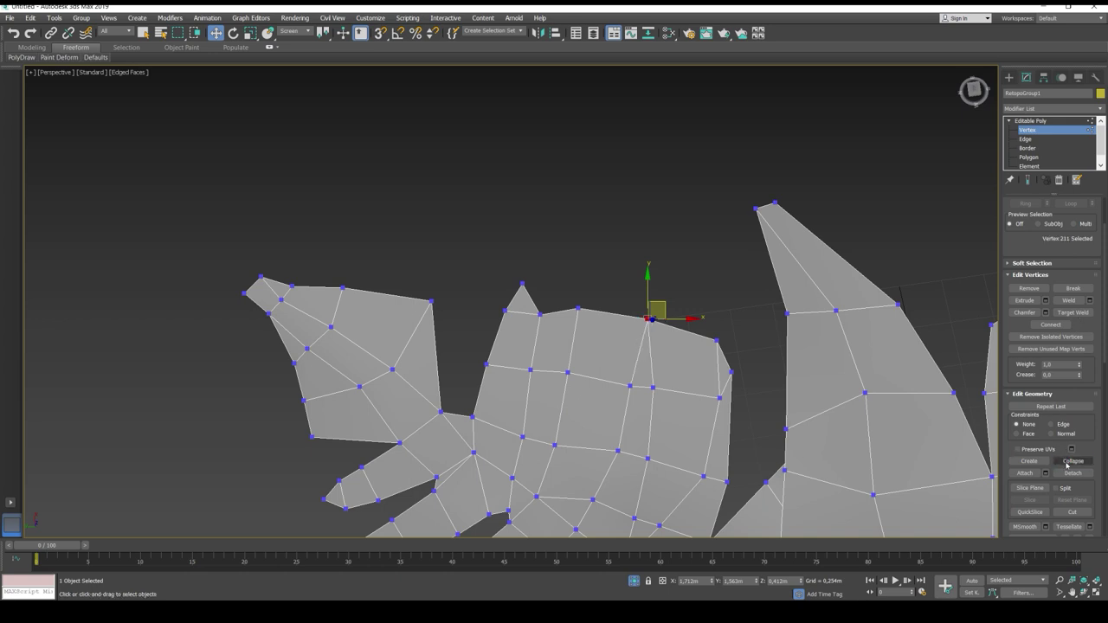
Move the collapsed upper-edge vertex and the broad section's two vertices around its far upper corner outward
middle_drag(656, 338, 625, 347)
click(612, 319)
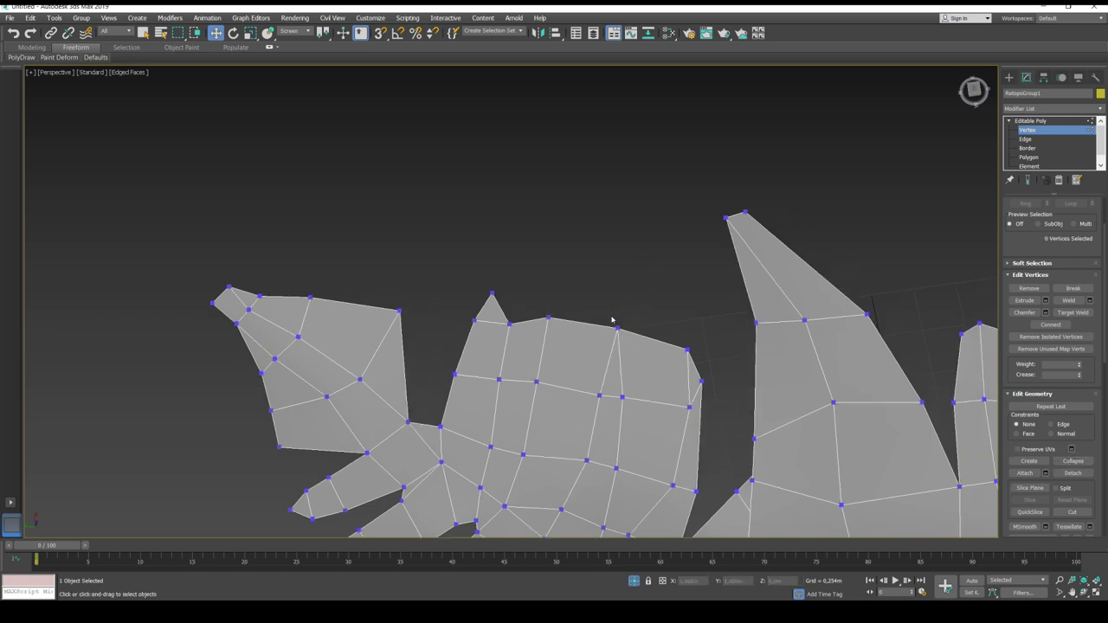
click(614, 325)
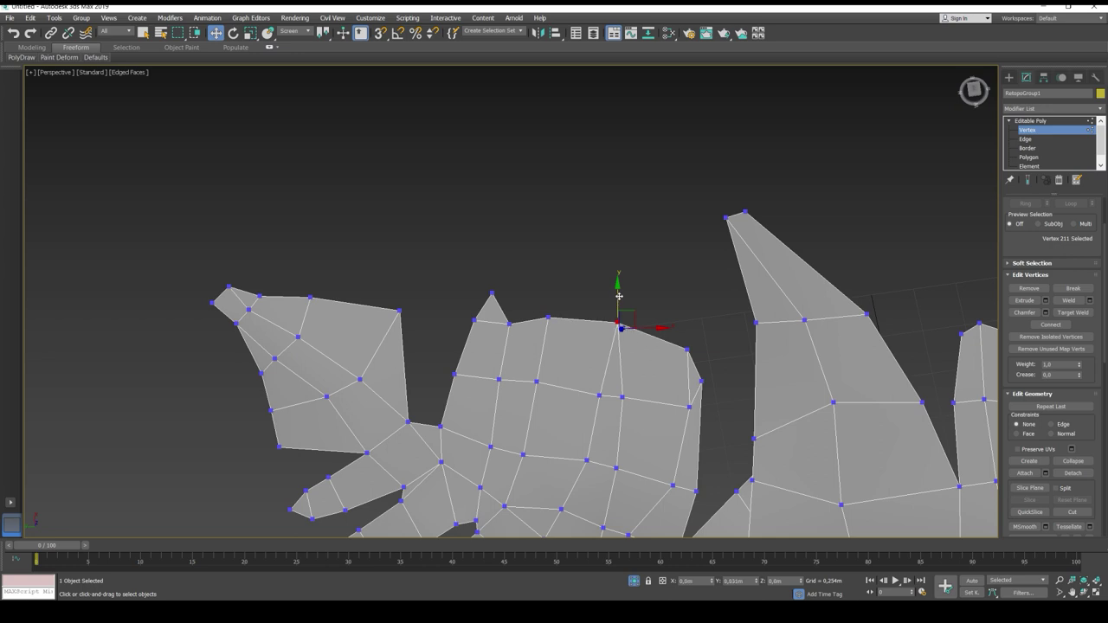
drag(619, 296, 619, 296)
click(687, 349)
drag(703, 335, 709, 329)
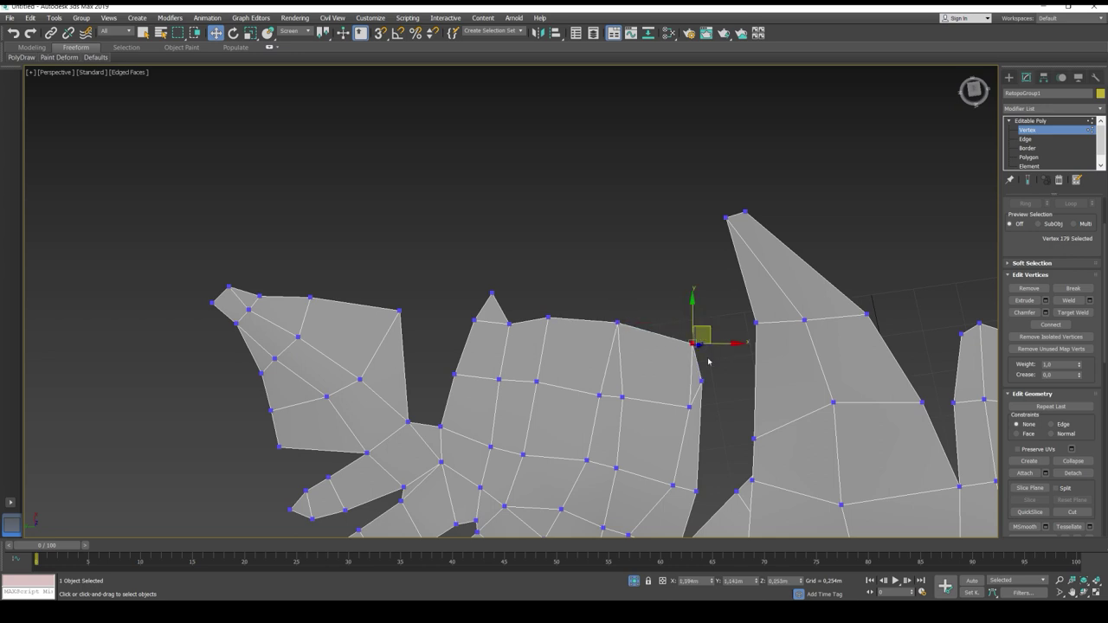
click(700, 381)
drag(717, 367, 724, 366)
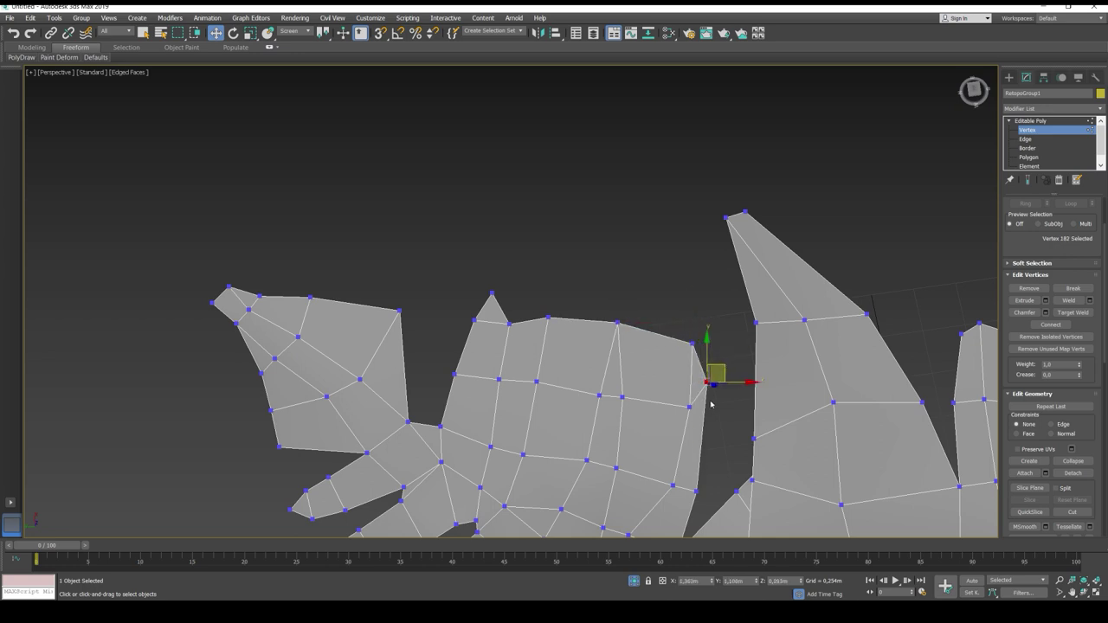
Move the broad section's lower far-side vertex outward and adjust the notch vertex beside the neighbouring small leaflet
middle_drag(712, 479, 705, 404)
click(689, 417)
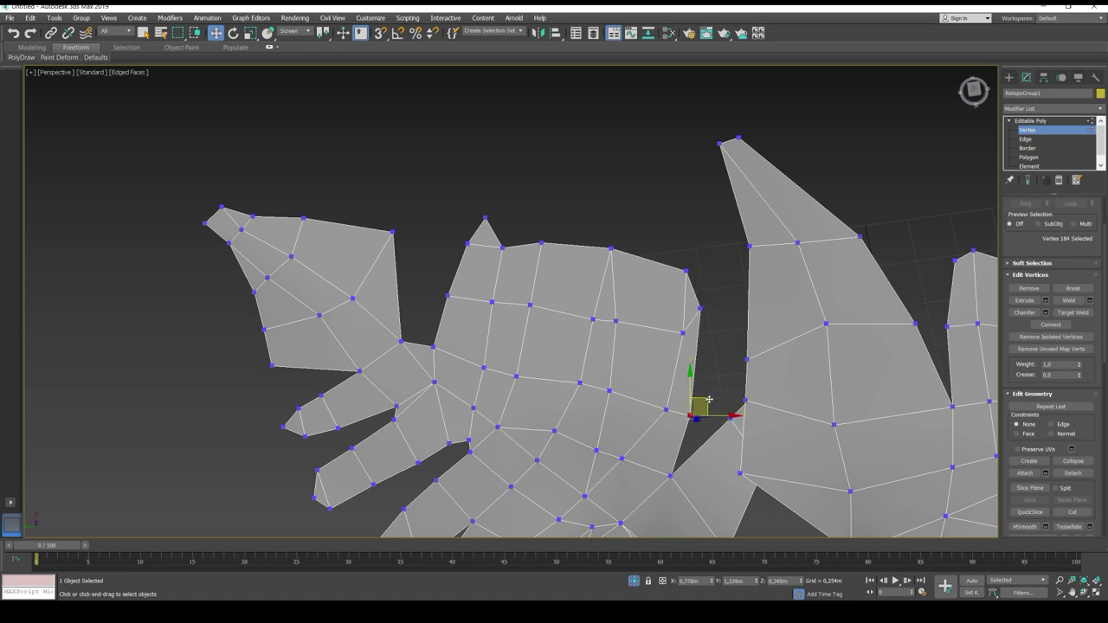
click(671, 476)
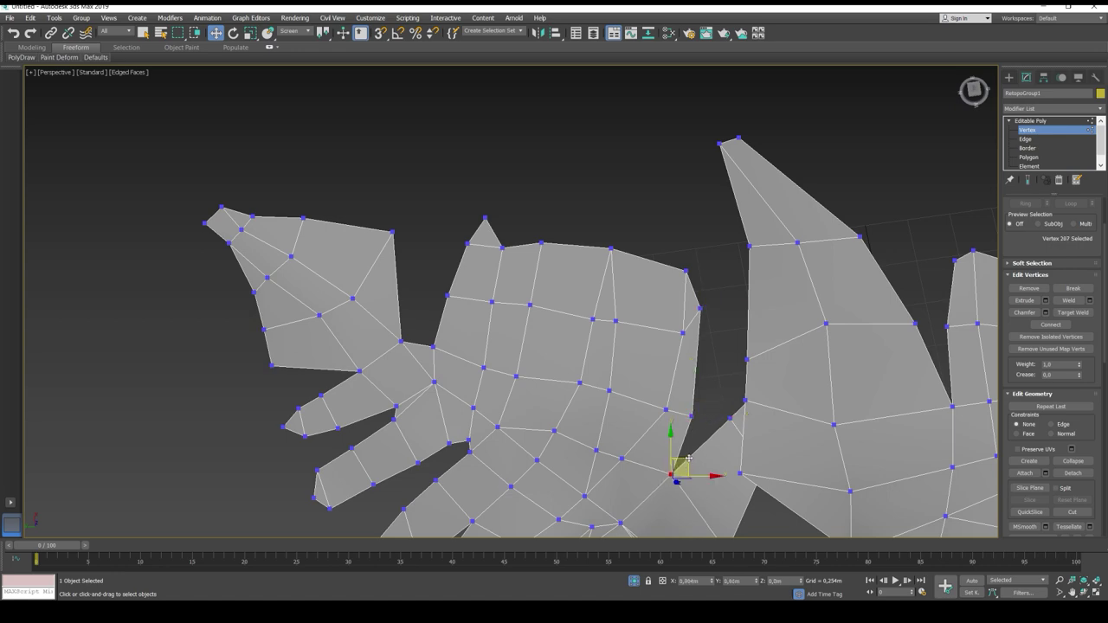
Move the small leaflet's two gap-side vertices and its outermost tip vertex outward
alt+middle_drag(687, 460, 586, 377)
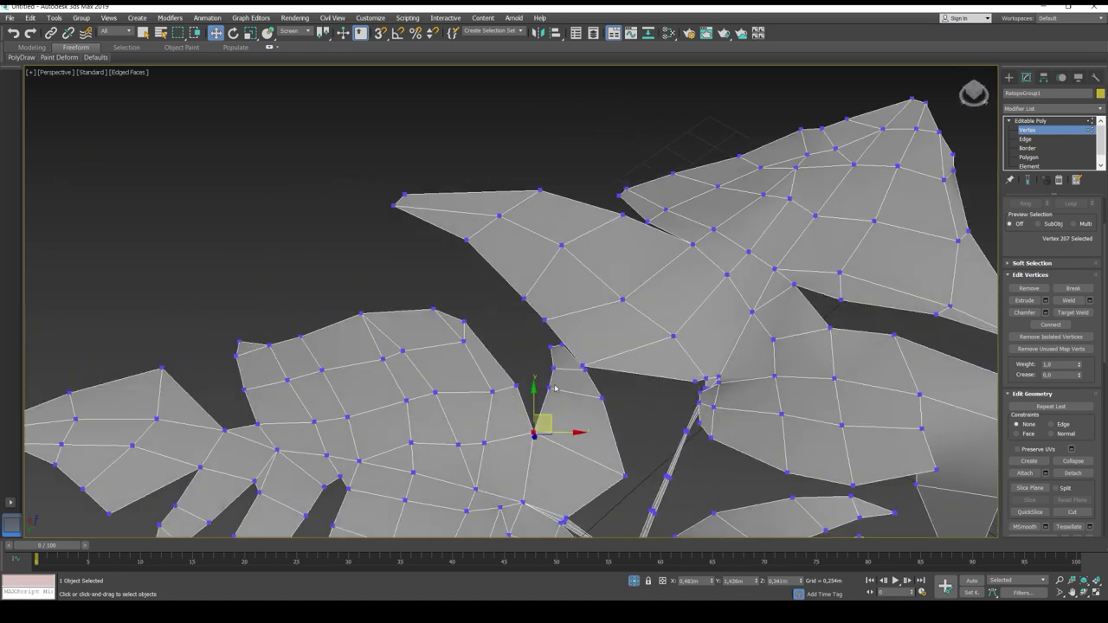
click(548, 389)
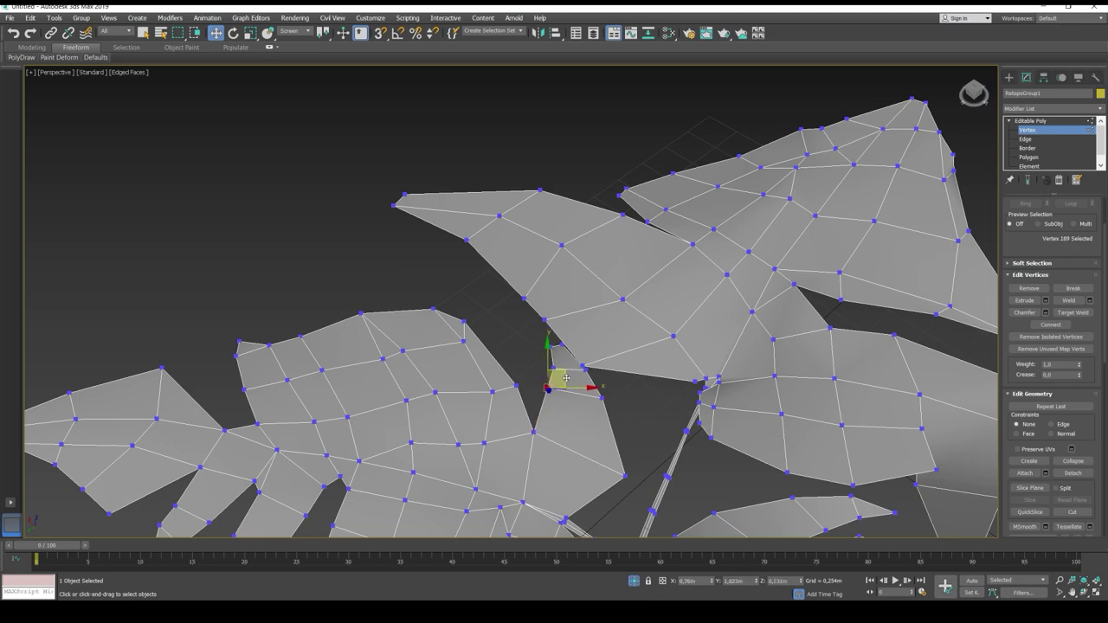
mouse_move(564, 377)
alt+middle_down()
mouse_move(554, 377)
mouse_move(574, 389)
mouse_move(550, 369)
alt+middle_up()
click(527, 373)
click(529, 371)
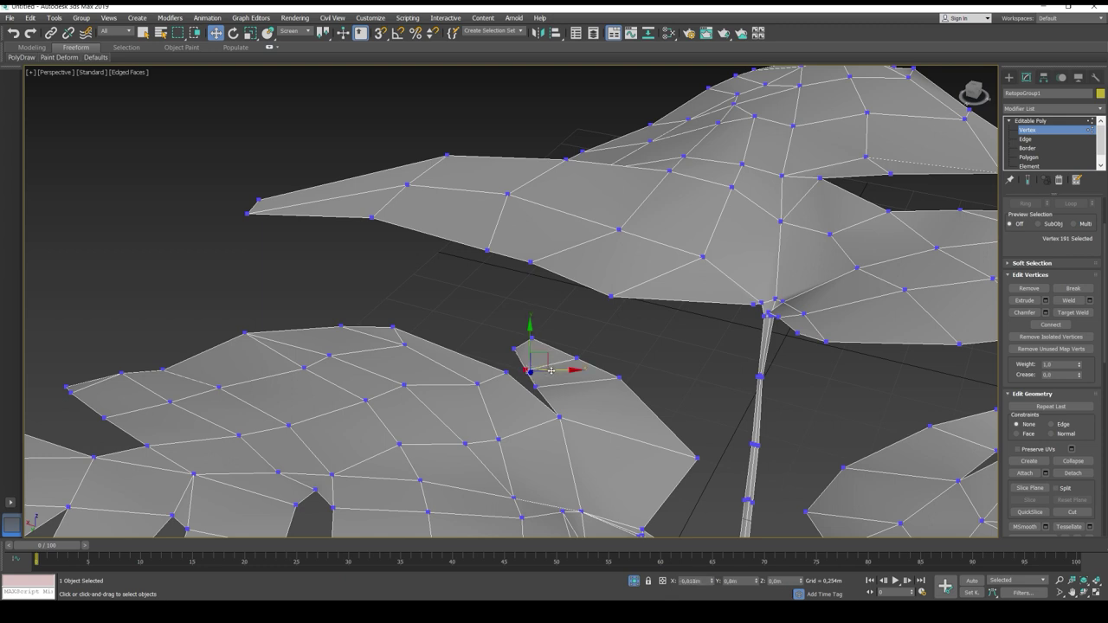
drag(555, 371, 550, 370)
click(512, 348)
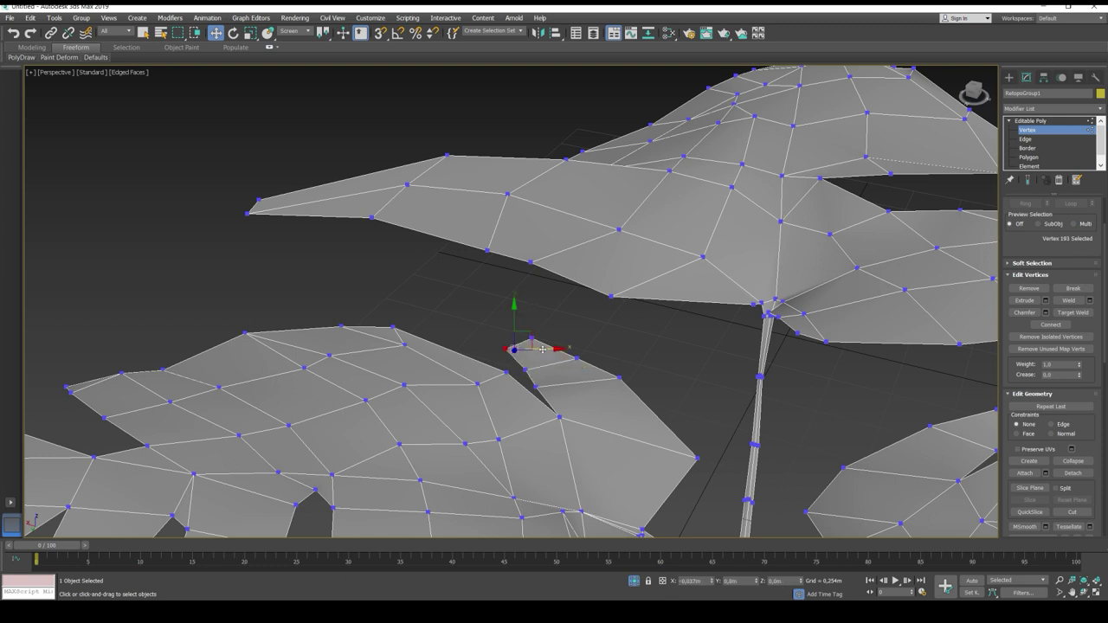
Move the small leaflet's other tip vertex, its far-side vertices and the corner vertex facing the stem outward
click(536, 341)
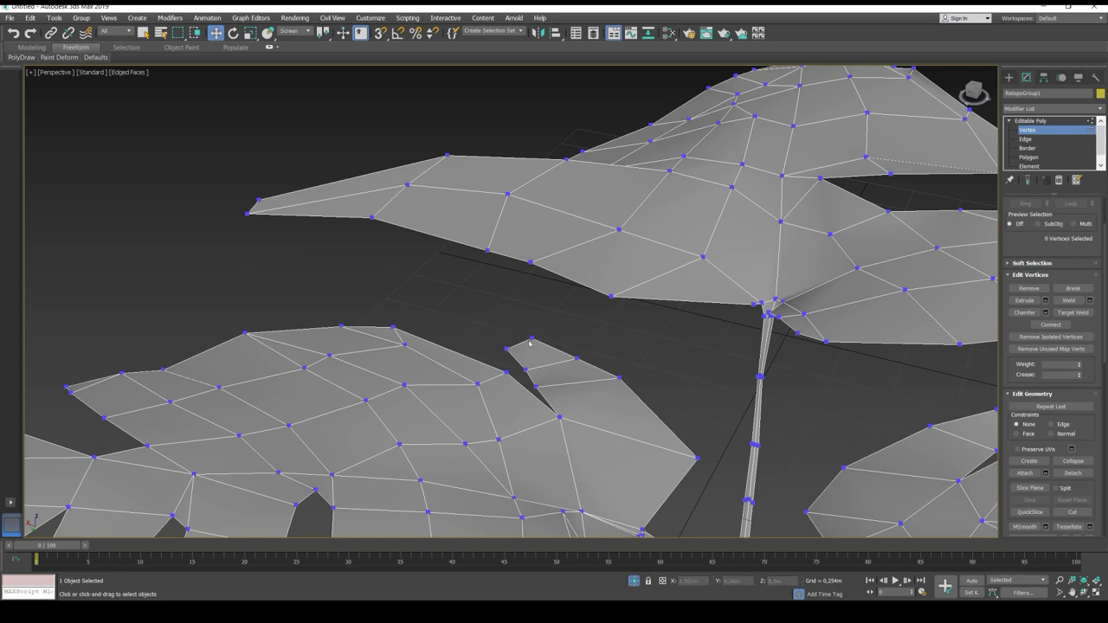
click(531, 339)
alt+middle_drag(563, 335, 560, 339)
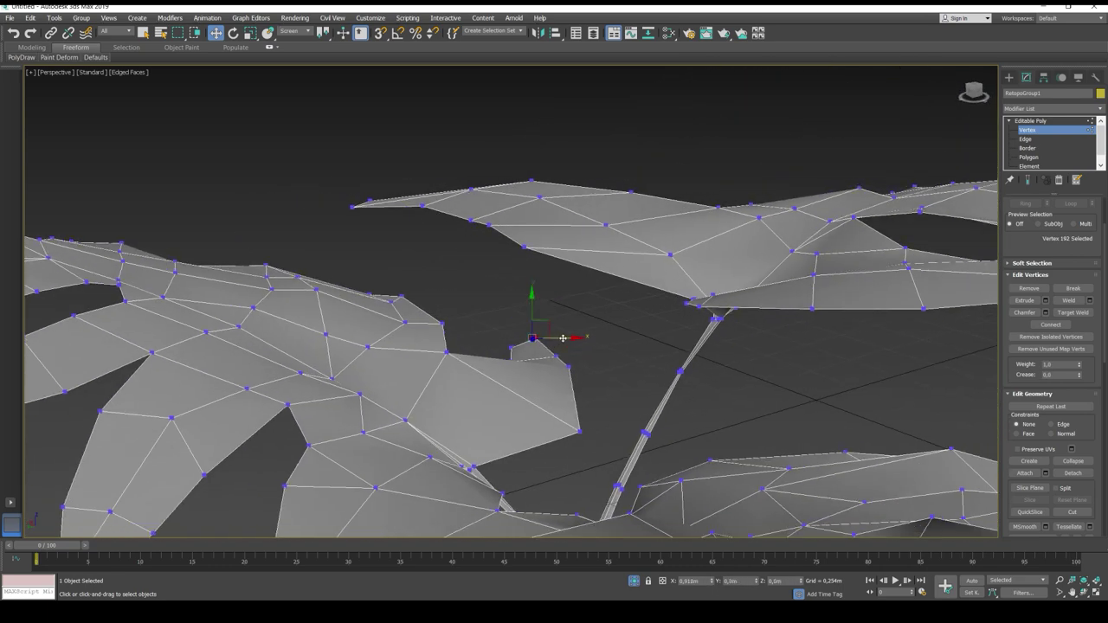
click(558, 356)
click(569, 367)
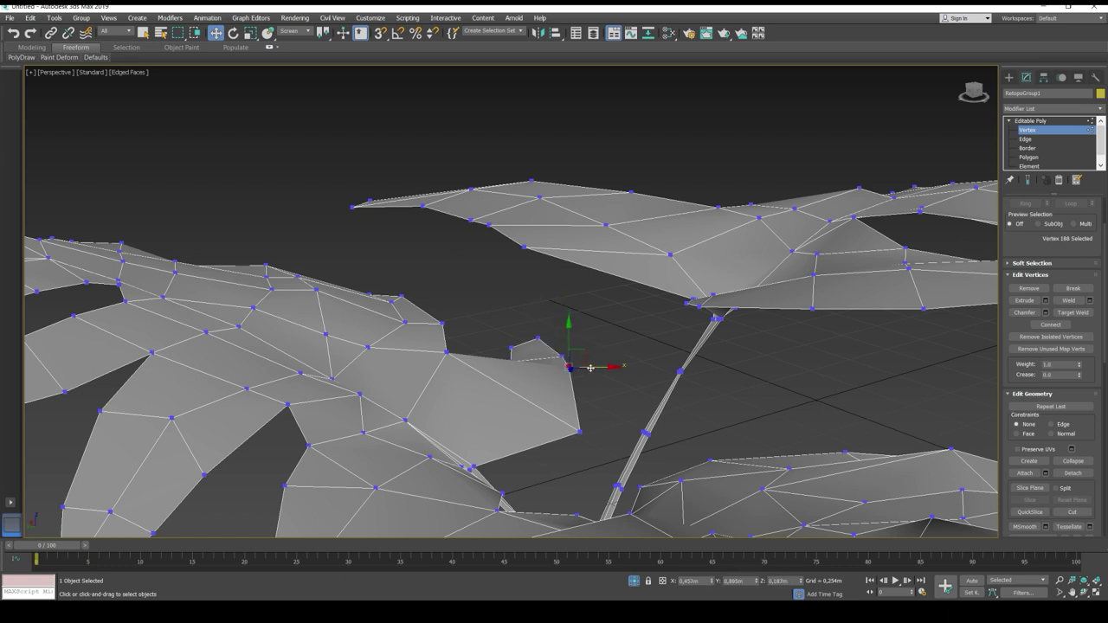
drag(590, 368, 592, 393)
click(580, 432)
scroll(562, 459, up, 5)
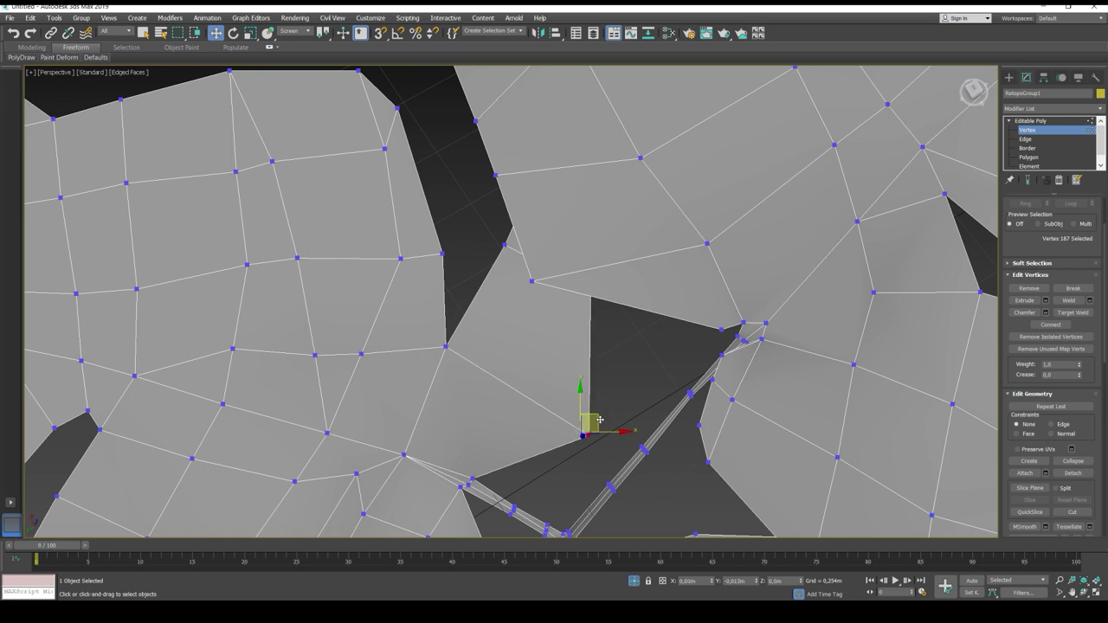
Move the adjoining leaf's outline vertex next to the stem junction slightly outward into the gap
scroll(552, 407, up, 2)
middle_drag(552, 407, 498, 429)
click(586, 404)
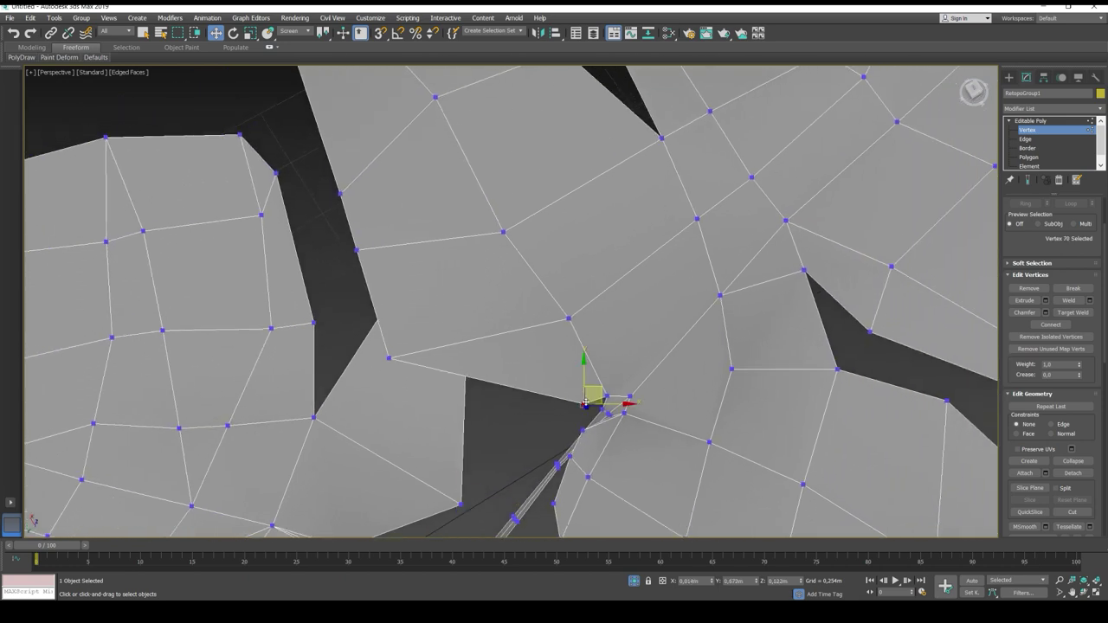
click(587, 402)
click(585, 404)
drag(592, 390, 593, 398)
Adjust the pointed leaf section's lower corner vertex where its outline meets the neighbouring leaf near the stem
click(389, 358)
alt+middle_drag(417, 349, 400, 353)
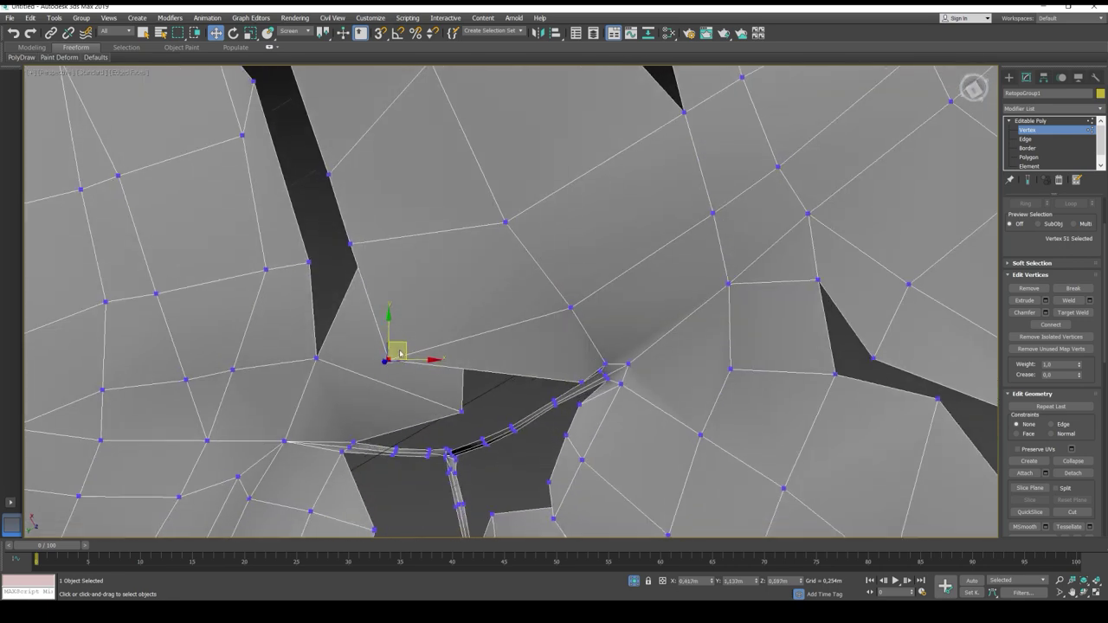
drag(405, 344, 386, 269)
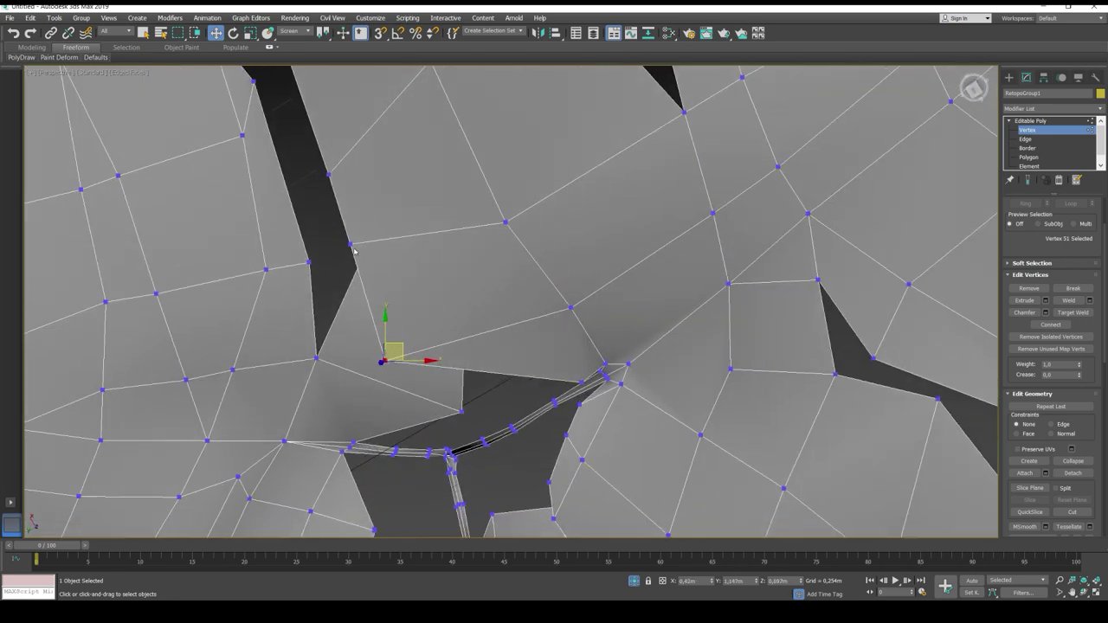
drag(399, 346, 402, 348)
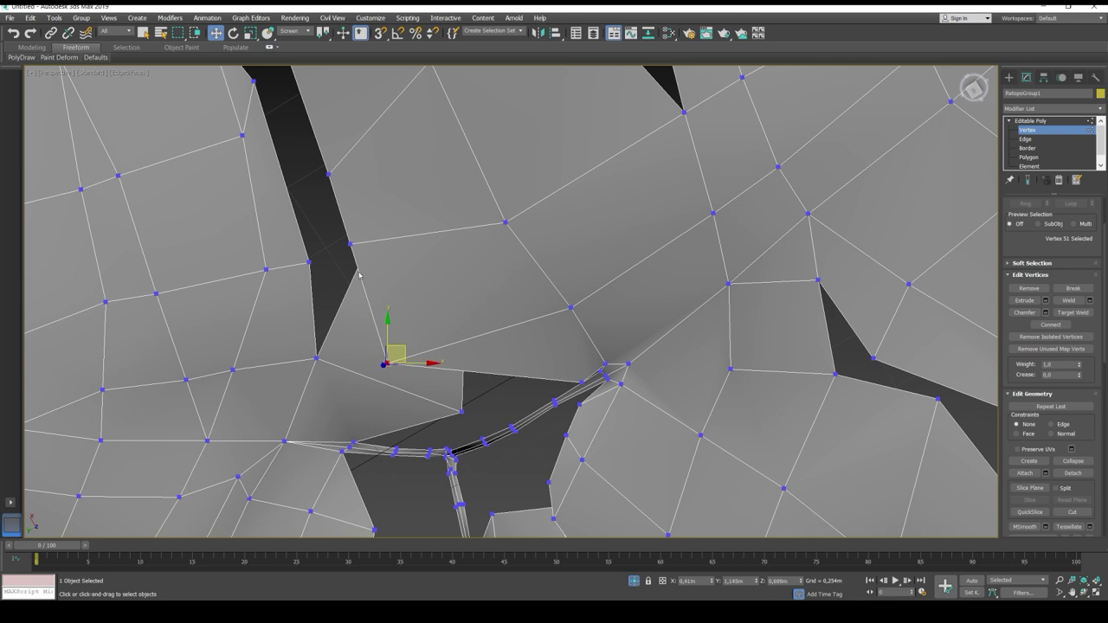
Move the pointed section's next two outline vertices slightly outward into the narrow gap beside the neighbouring leaf
click(349, 244)
click(370, 239)
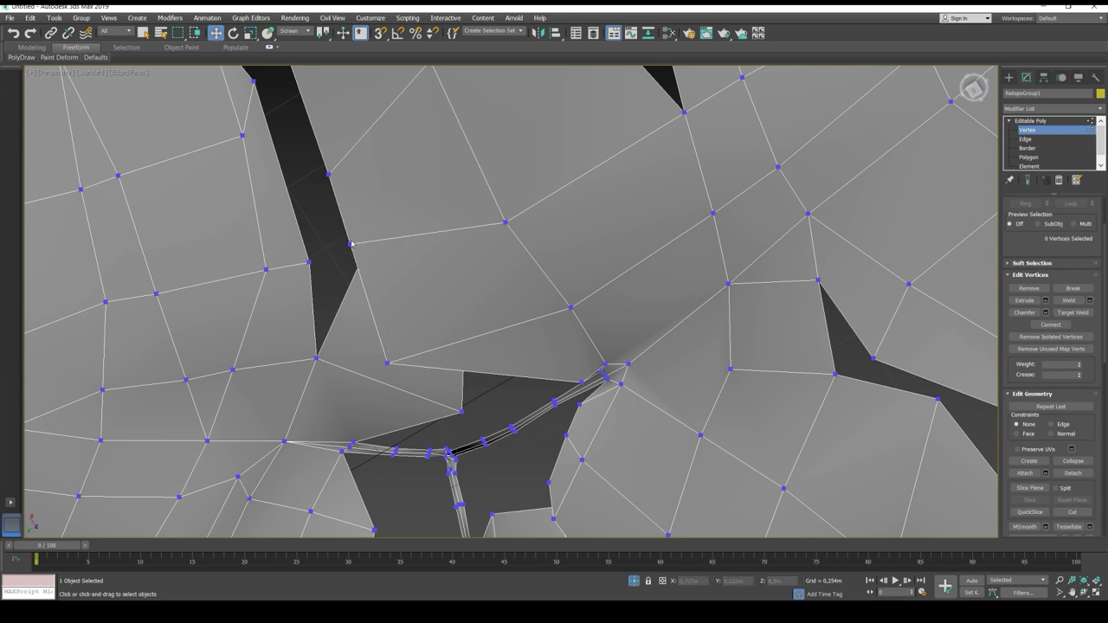
click(351, 244)
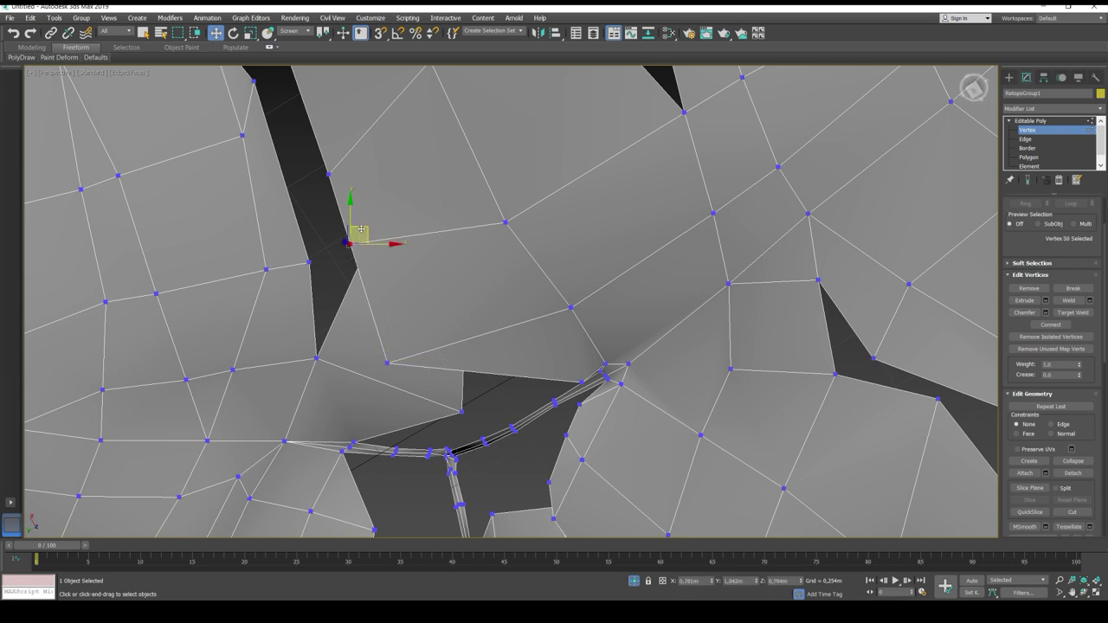
drag(362, 229, 355, 231)
click(329, 175)
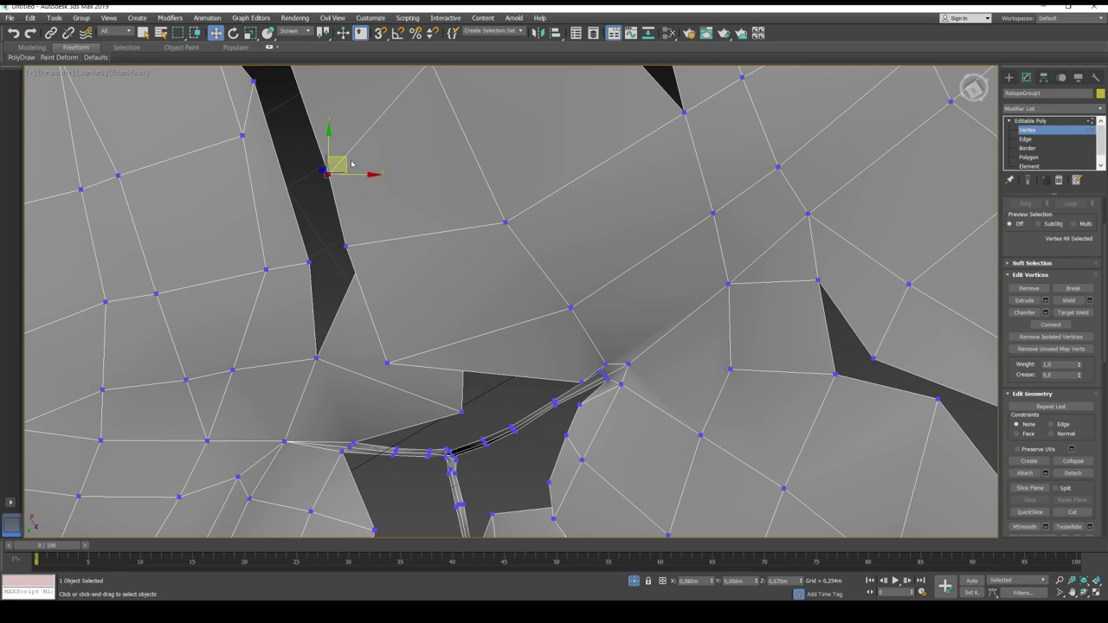
Move the pointed section's remaining gap-side vertex and both vertices of its tip outward
scroll(346, 162, down, 6)
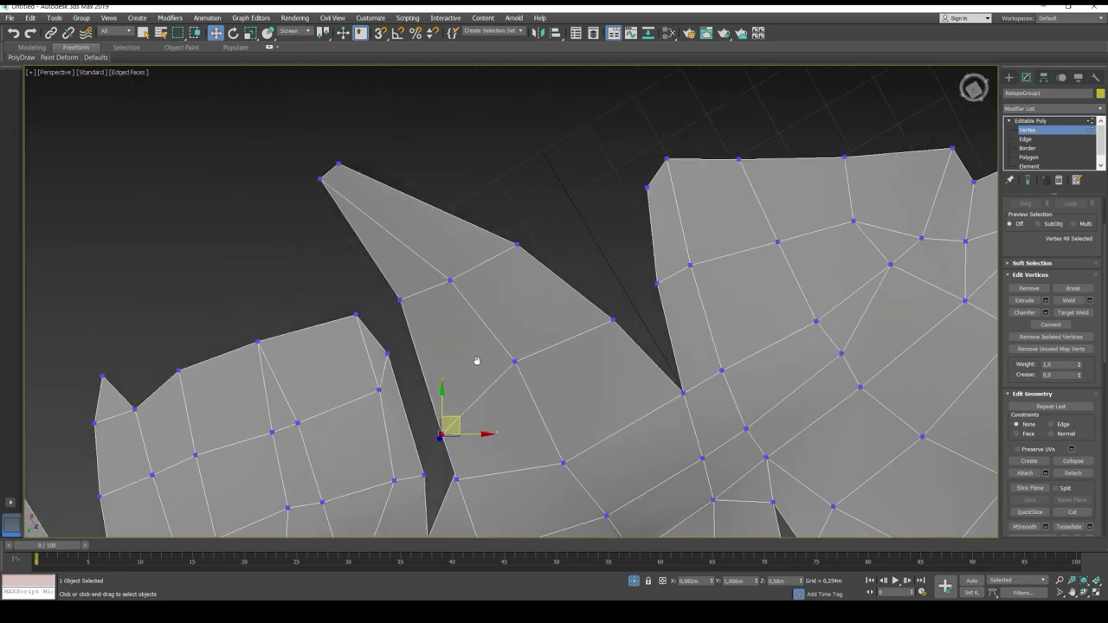
click(406, 335)
alt+middle_drag(406, 335, 460, 300)
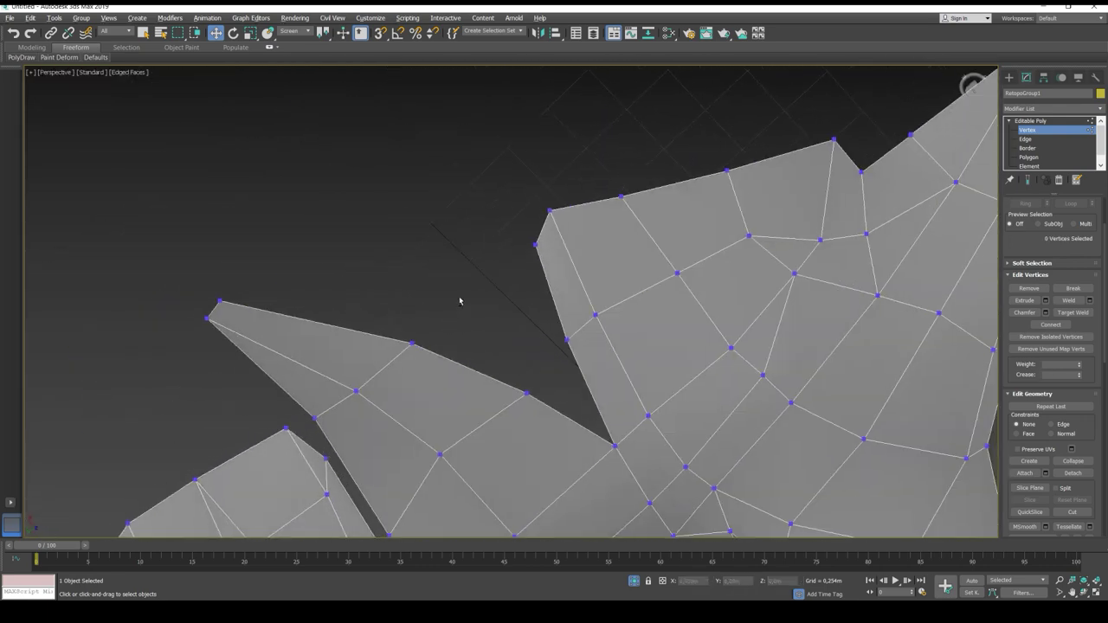
click(314, 419)
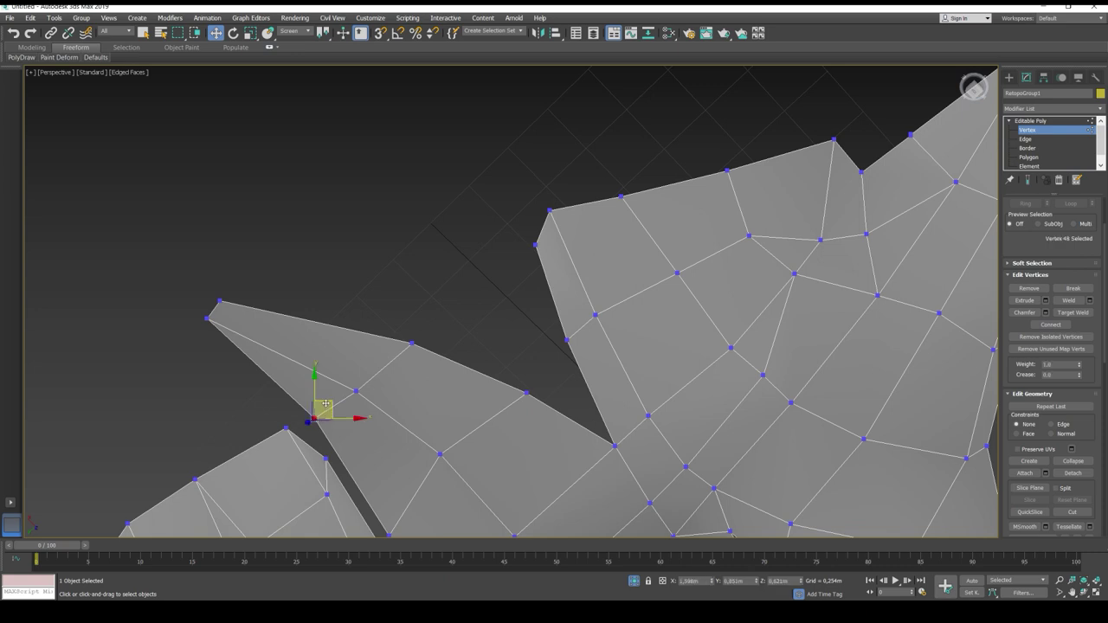
drag(326, 403, 324, 405)
click(207, 319)
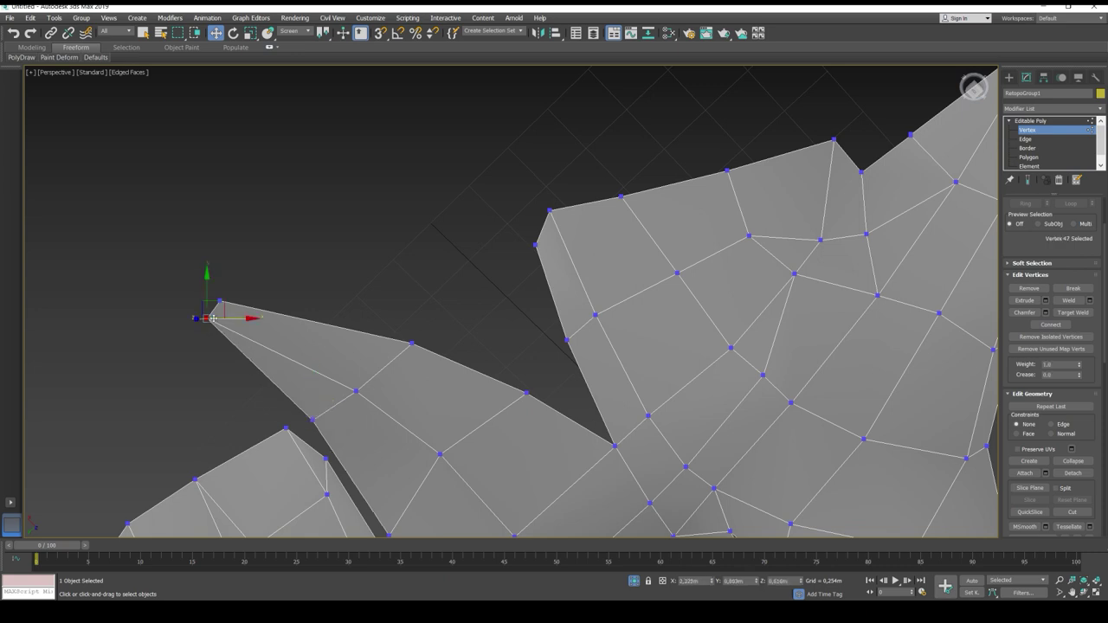
drag(217, 311, 220, 298)
click(220, 299)
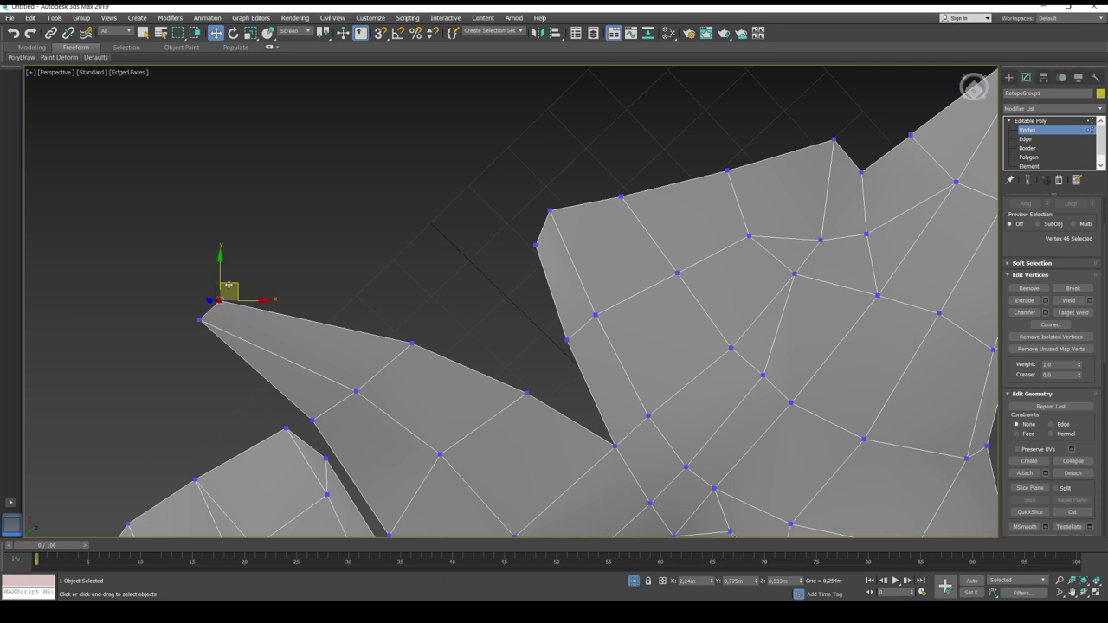
Move the pointed section's far-edge vertices outward and adjust the notch vertex and the adjacent side vertex of the broad section
click(411, 344)
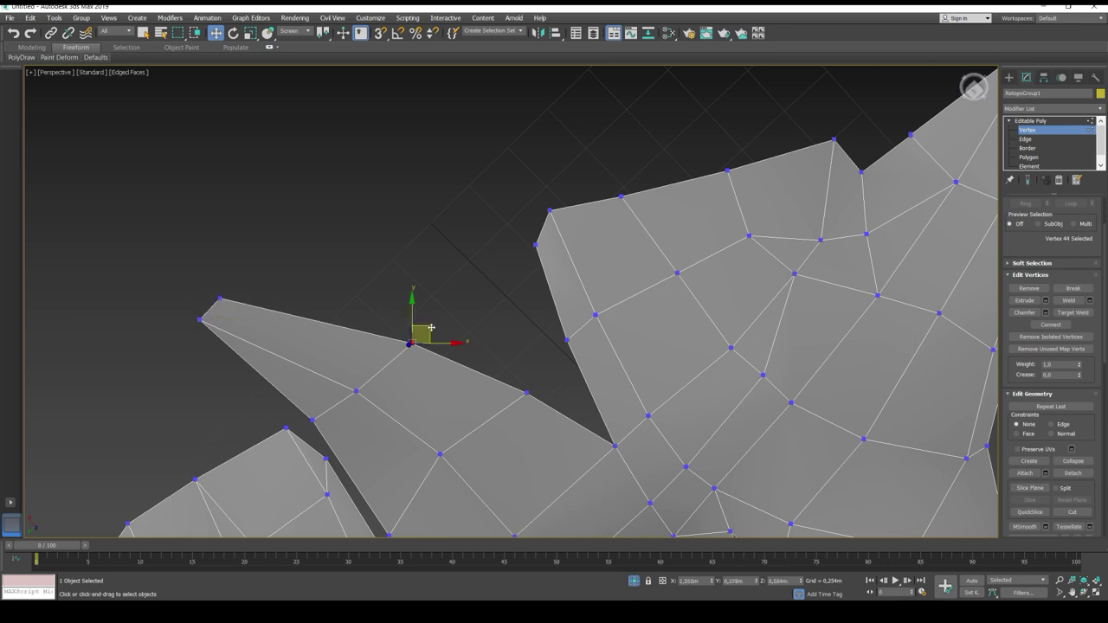
drag(430, 327, 433, 323)
click(527, 393)
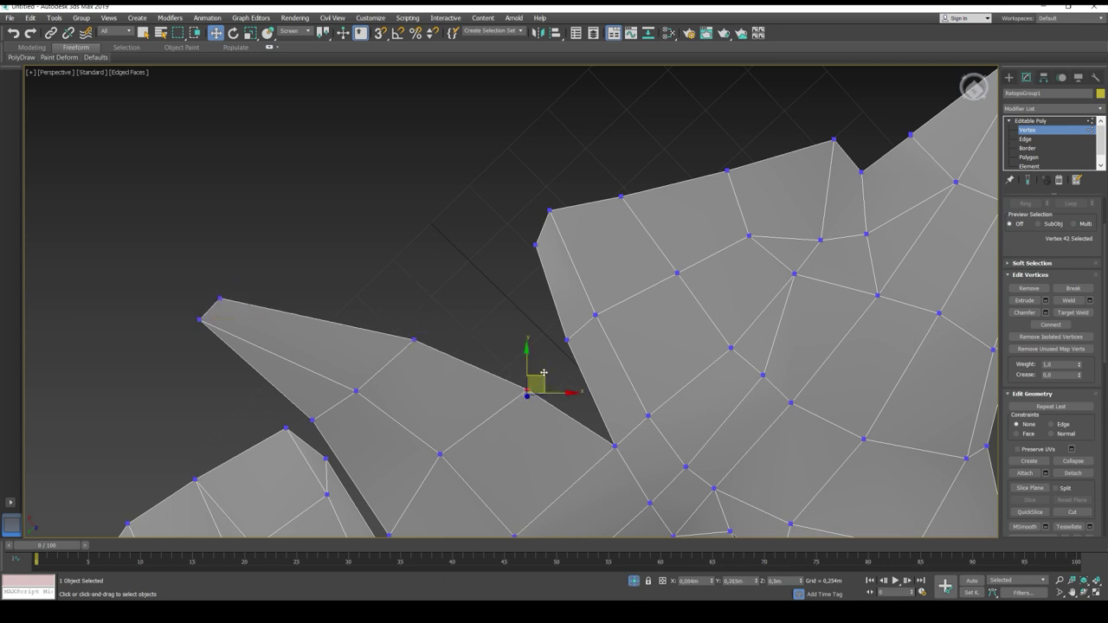
click(615, 446)
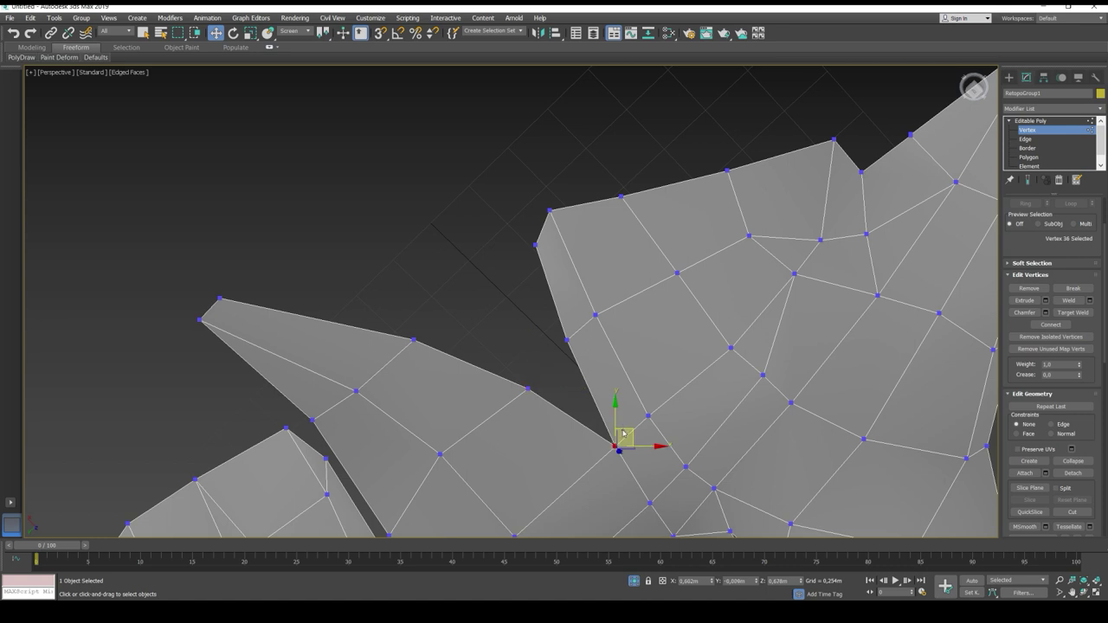
key(ctrl+d)
click(613, 446)
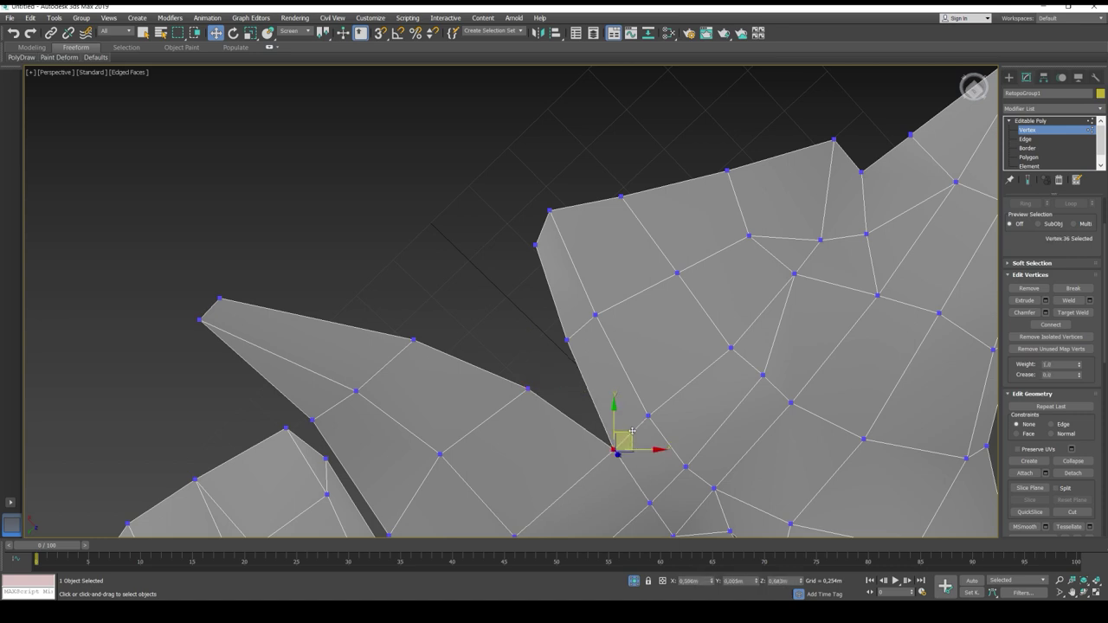
drag(630, 426, 559, 342)
Move the two corner vertices of the broad section facing the pointed section outward
click(536, 245)
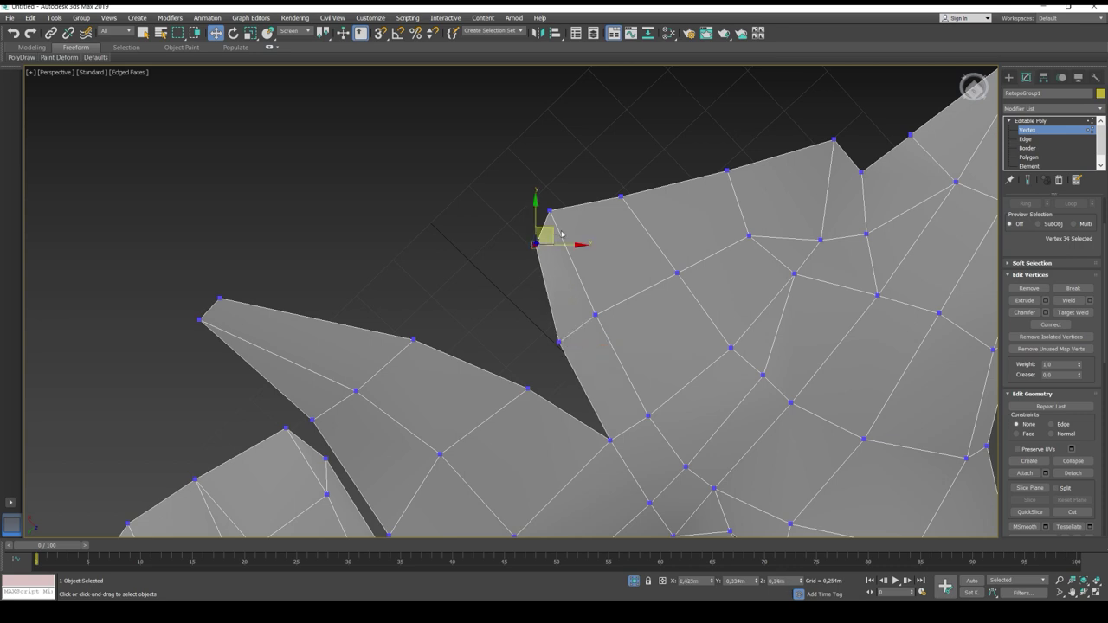
drag(553, 233, 545, 233)
click(550, 210)
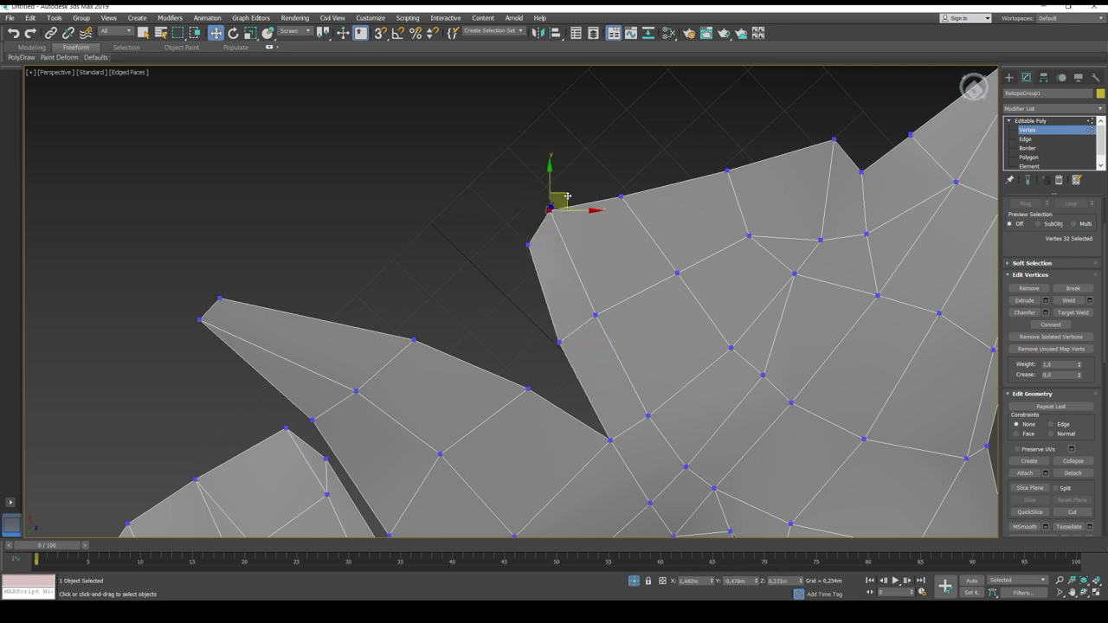
drag(567, 197, 634, 179)
Move the broad section's upper-edge vertices outward up to the small peak, and raise the notch vertex beside it
click(622, 197)
middle_drag(666, 185, 448, 329)
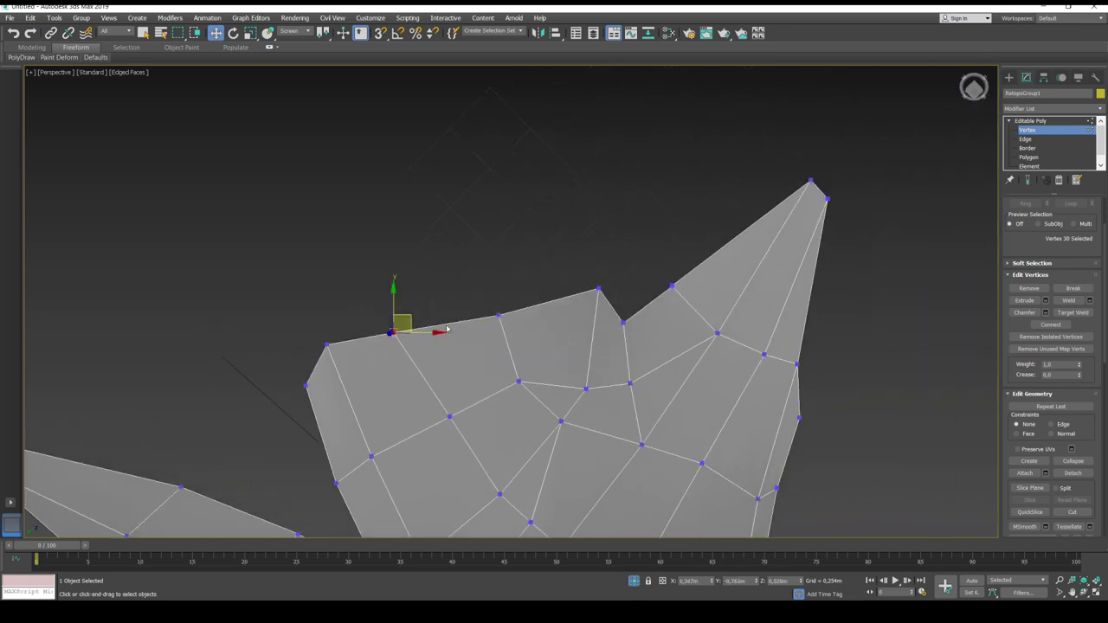
click(499, 314)
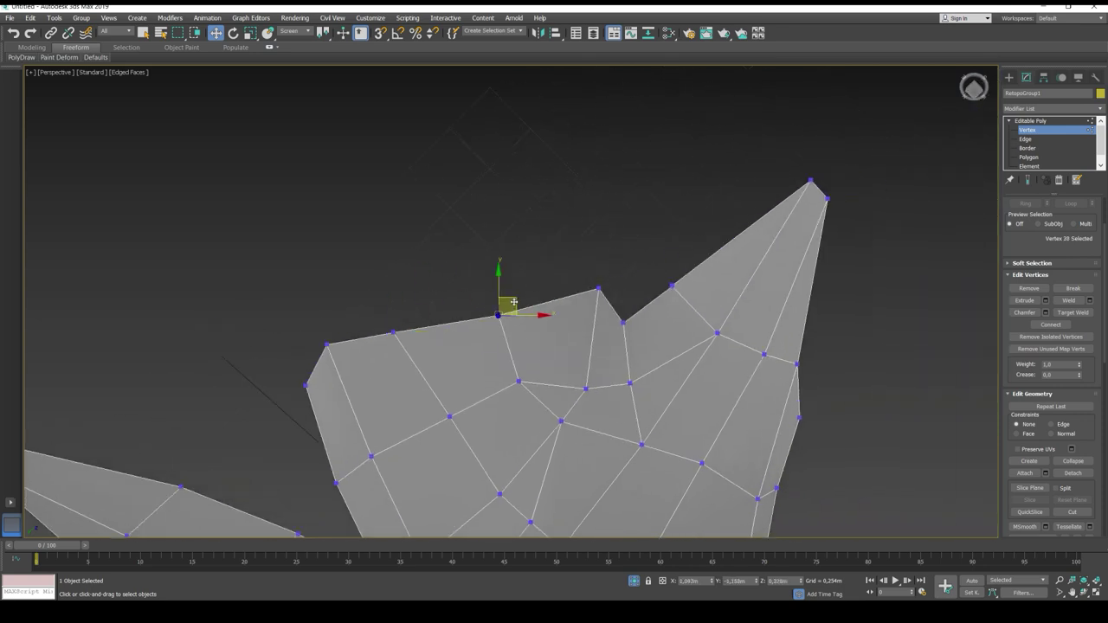
drag(514, 302, 531, 297)
click(599, 288)
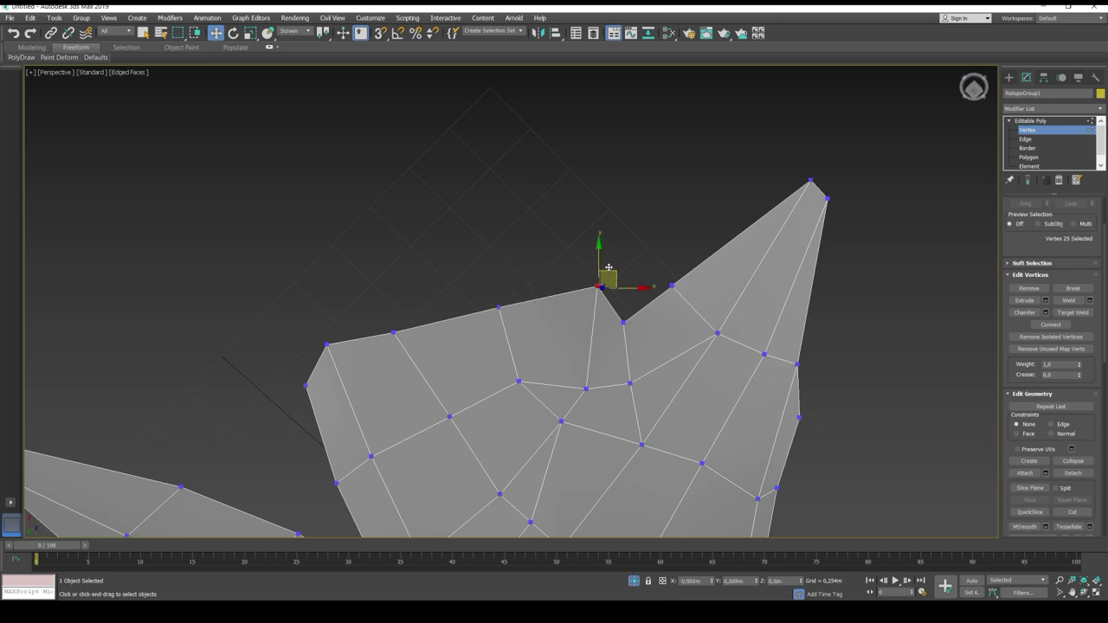
drag(633, 308, 684, 273)
click(674, 286)
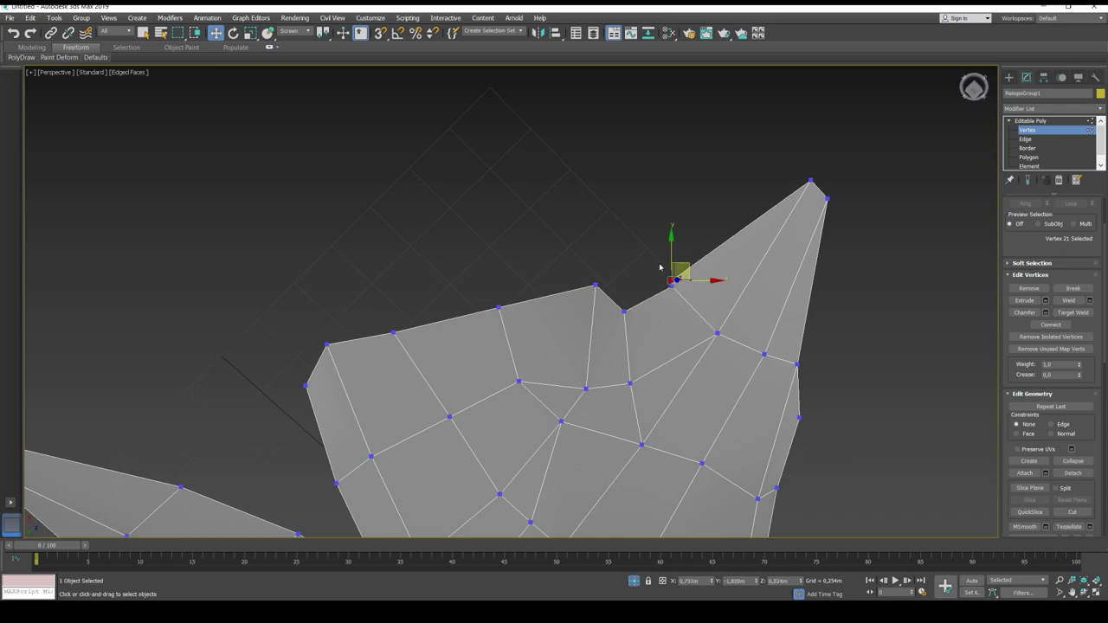
click(662, 270)
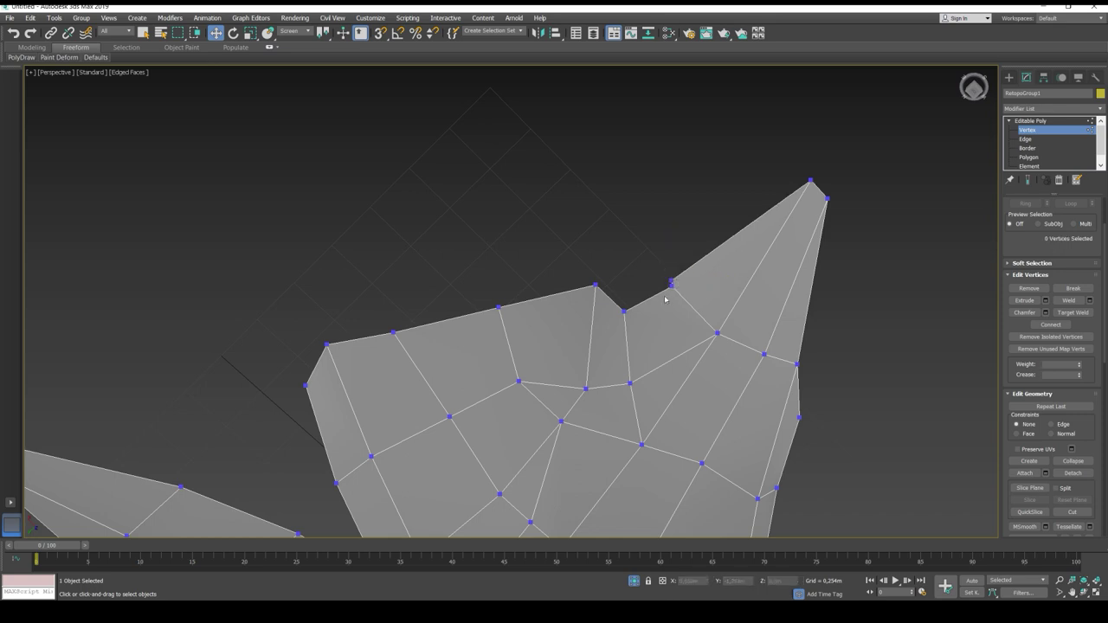
click(1039, 139)
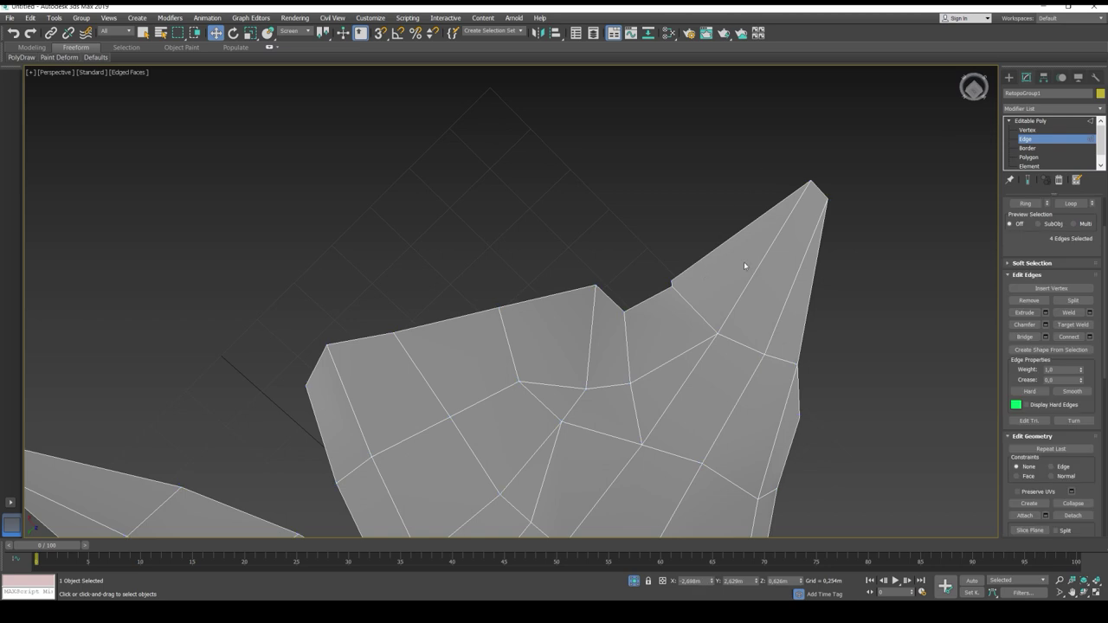
click(1027, 148)
click(1022, 138)
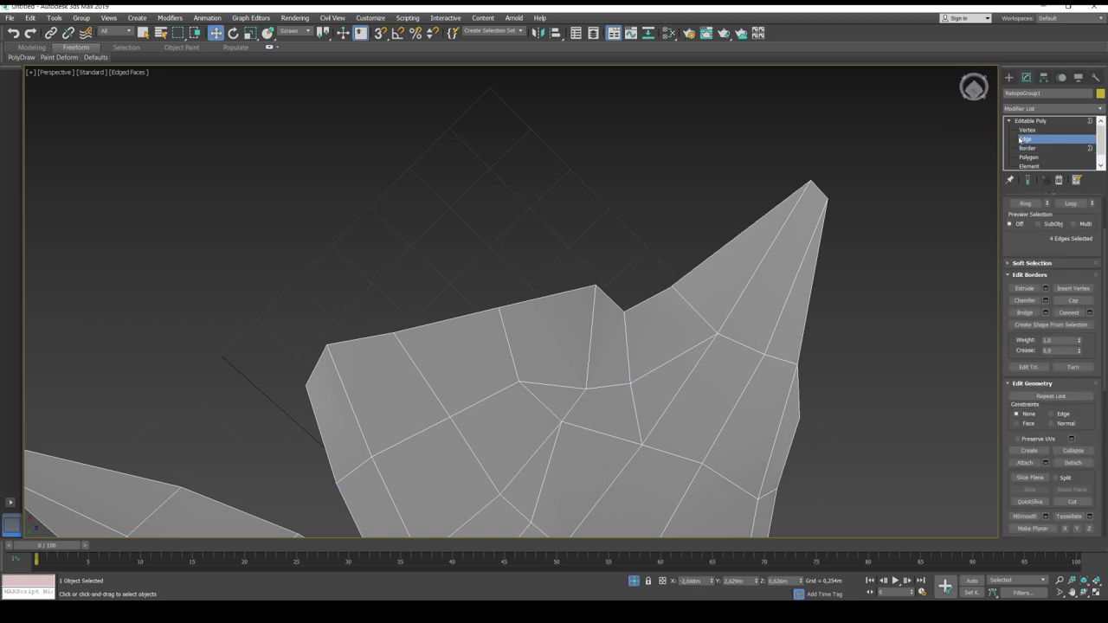
ctrl+click(653, 299)
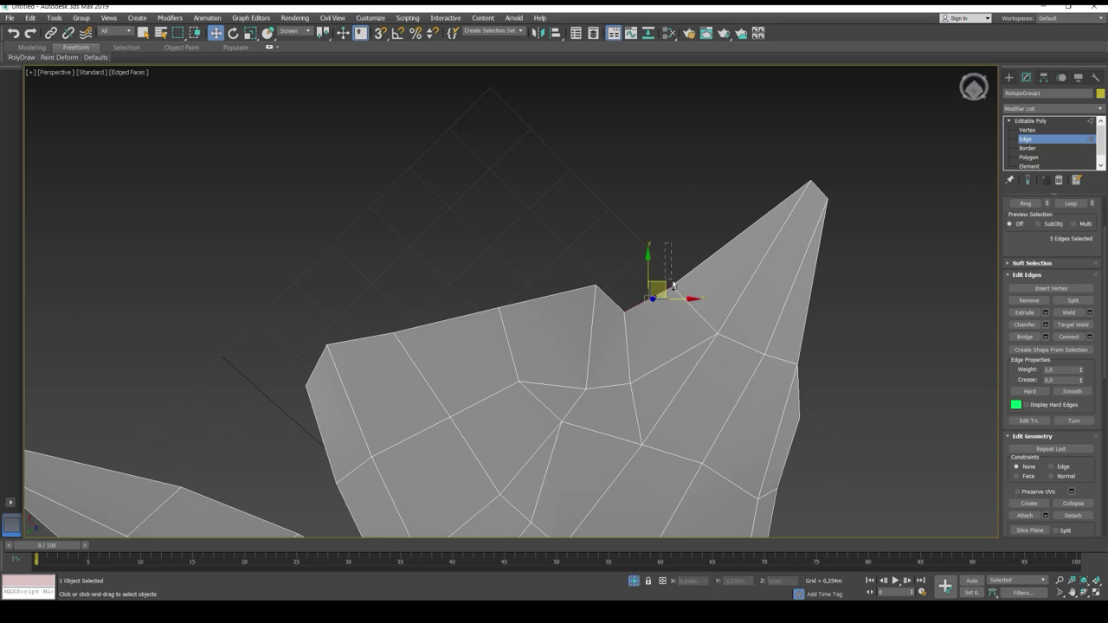
ctrl+drag(672, 284, 696, 331)
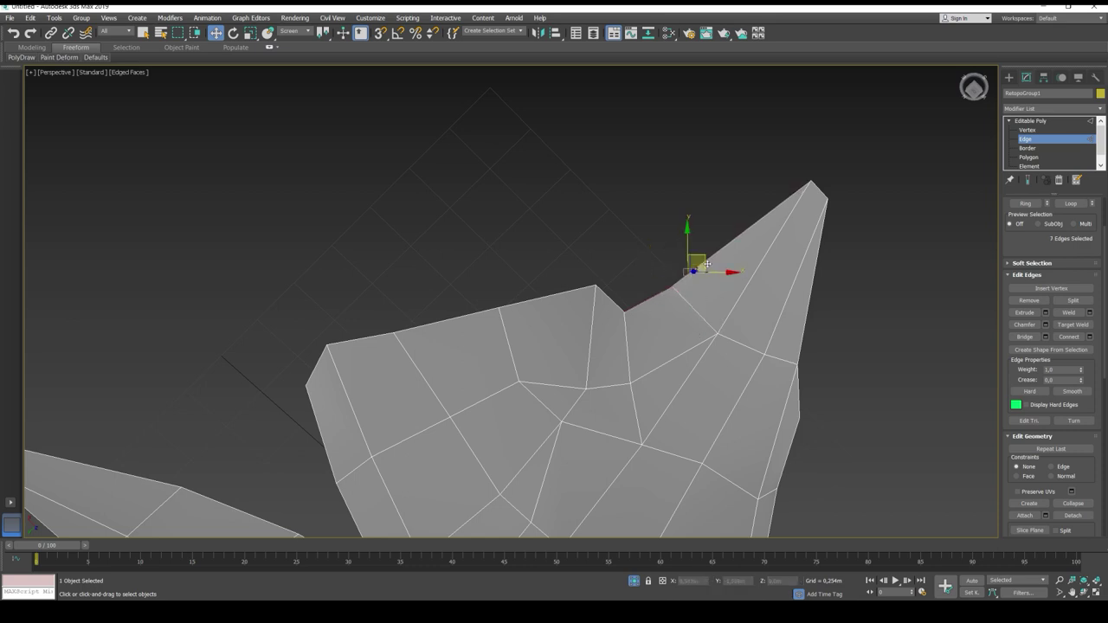
drag(707, 264, 698, 296)
key(ctrl+z)
Collapse the two overlapping outline vertices between the notch and the long spike into one vertex
click(1027, 130)
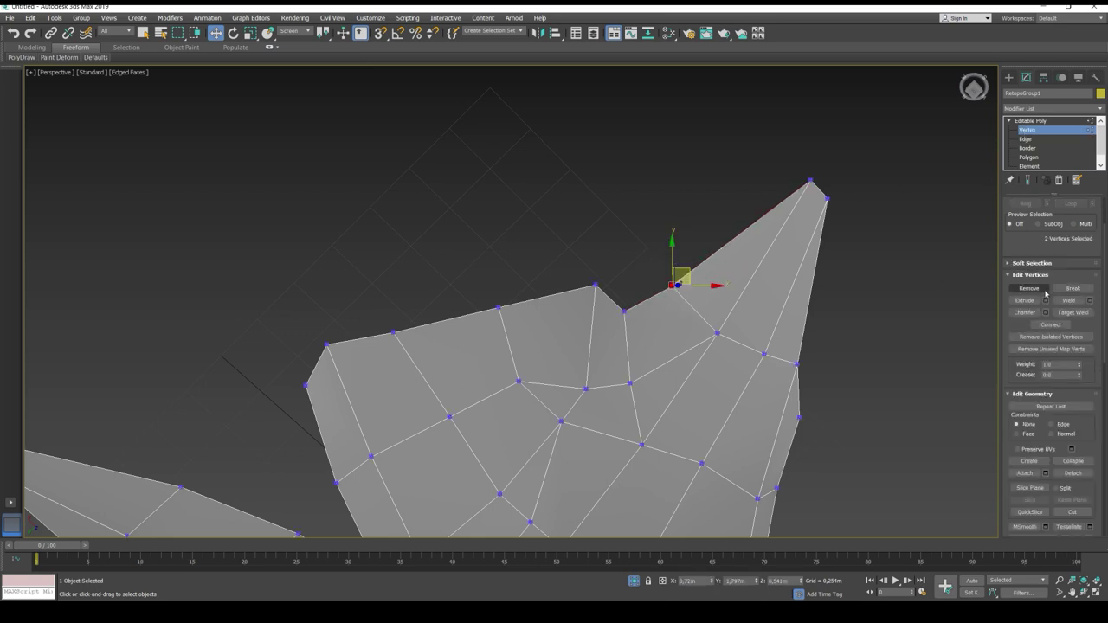
click(1074, 463)
Move both vertices at the tip of the long spike outward
middle_drag(794, 195, 525, 187)
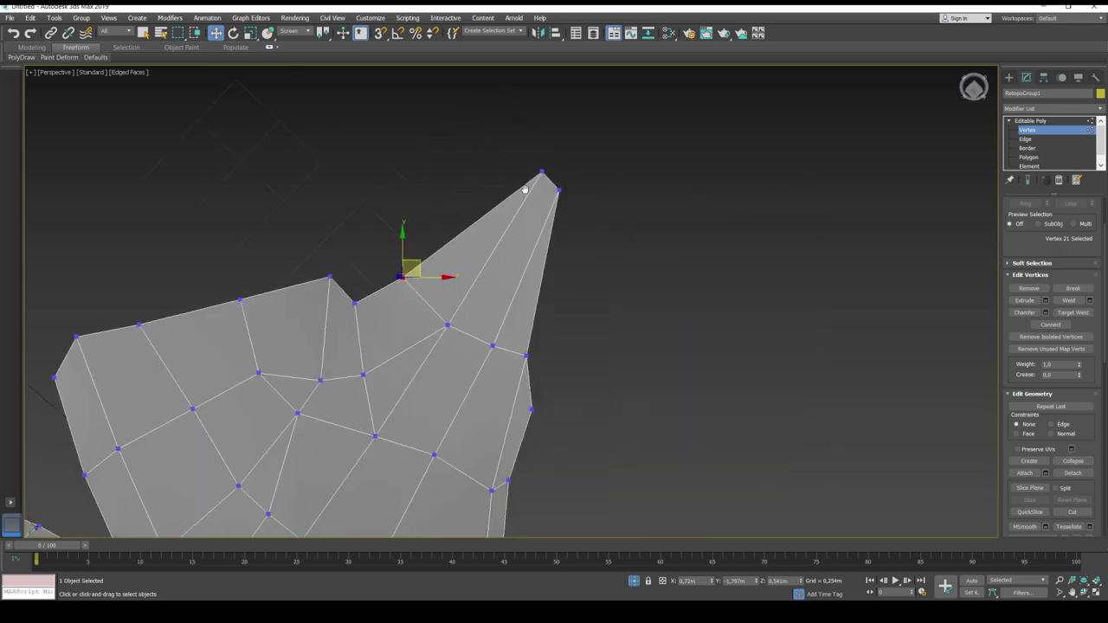
click(540, 167)
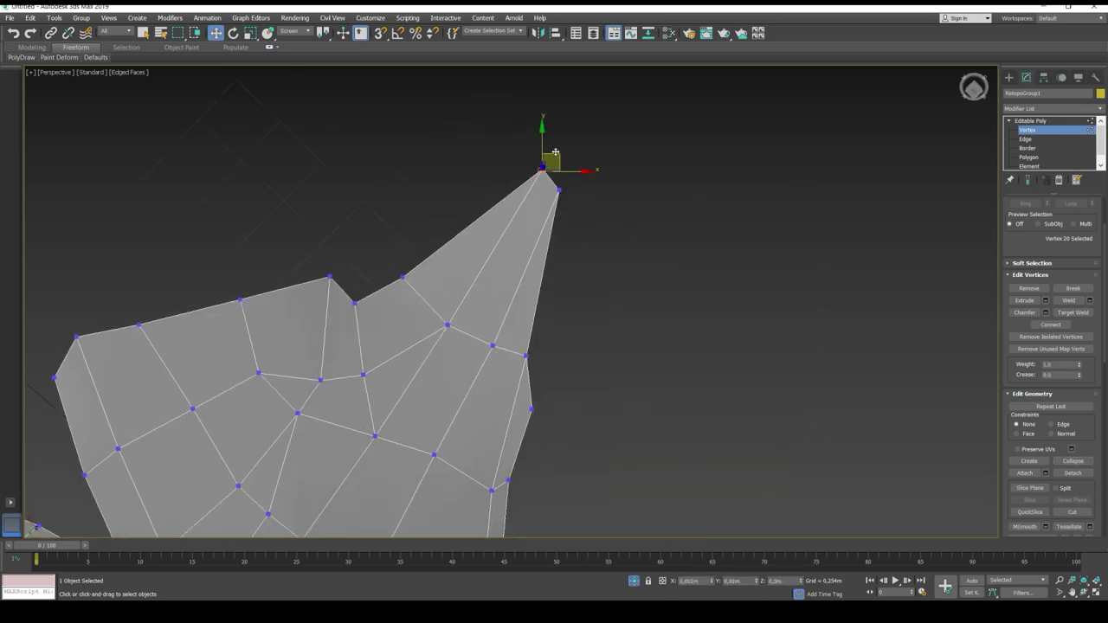
click(559, 189)
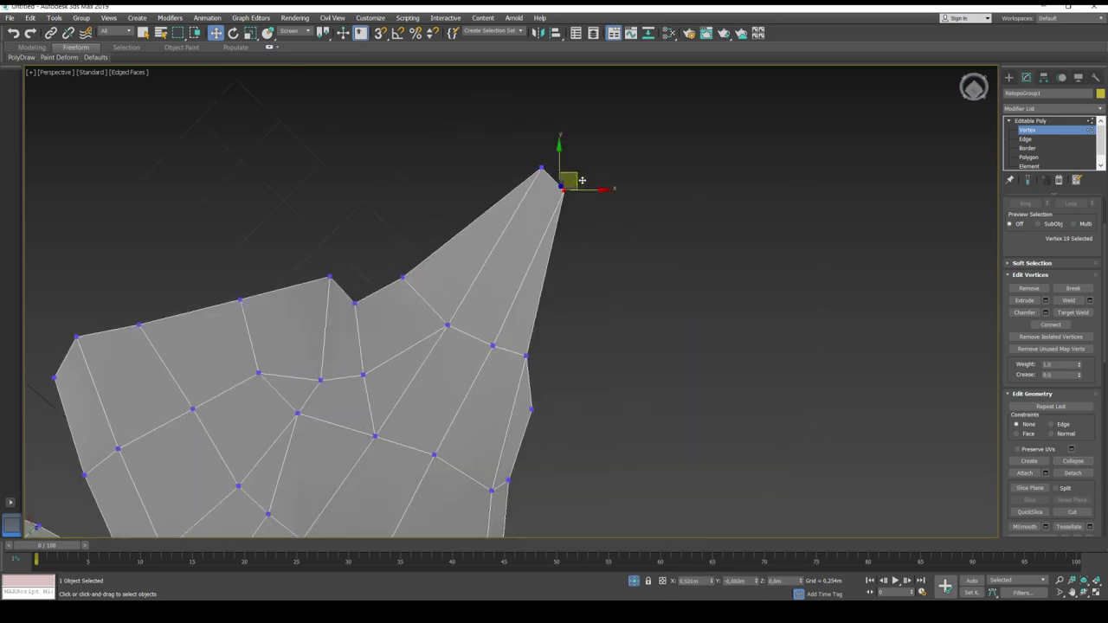
Move the four outline vertices along the broad section's outer side below the spike outward
click(527, 357)
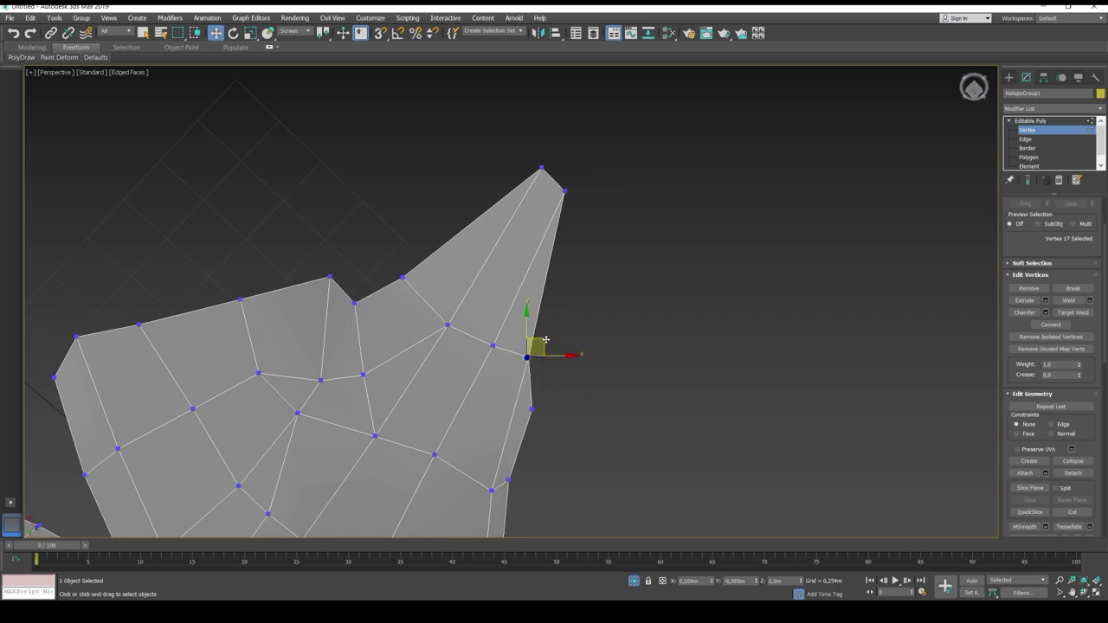
click(532, 408)
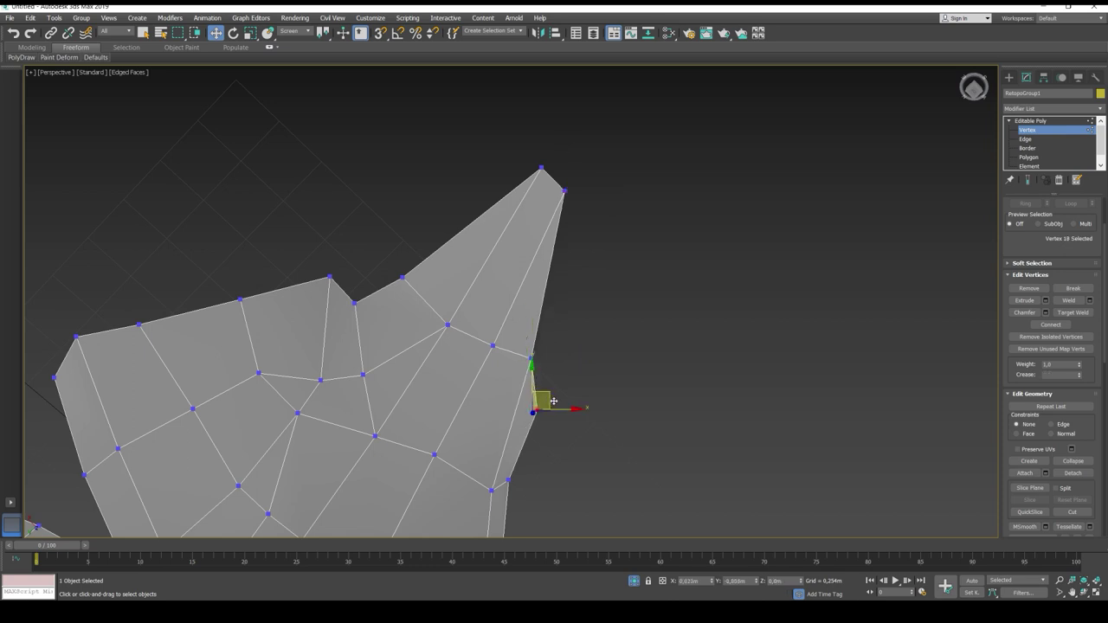
middle_drag(511, 495, 522, 385)
click(520, 371)
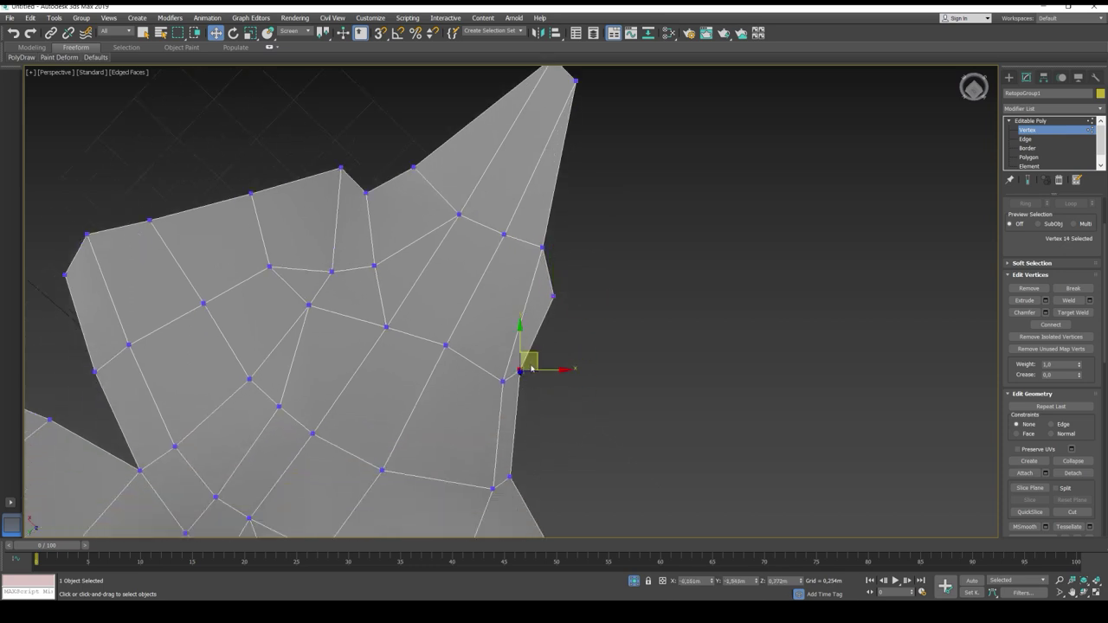
middle_drag(509, 474, 514, 371)
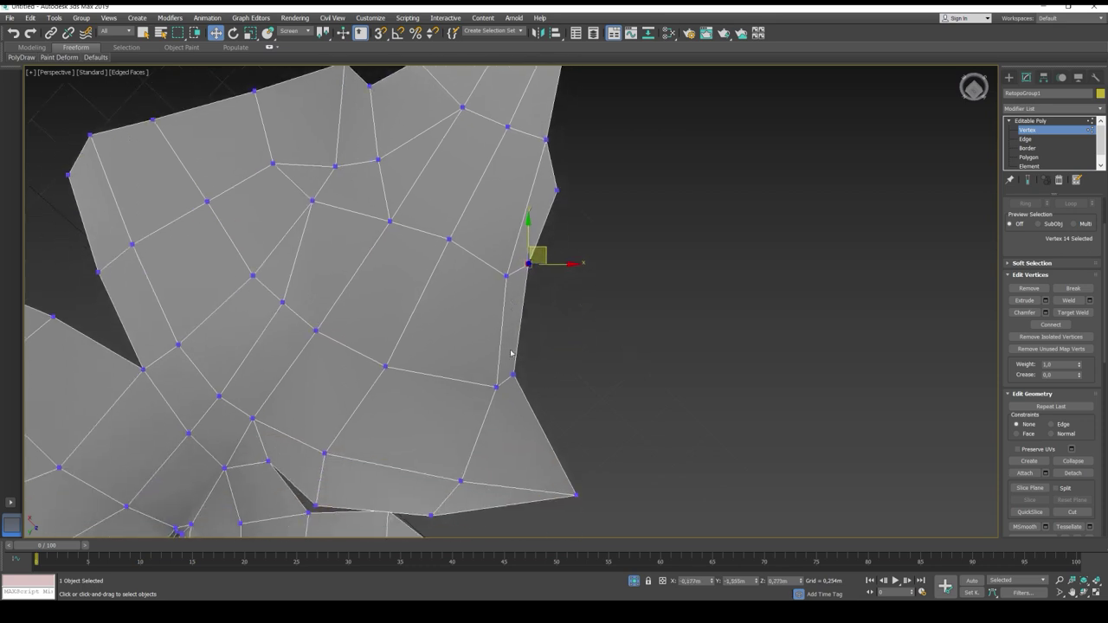
click(515, 374)
drag(530, 360, 537, 358)
middle_drag(536, 445, 548, 369)
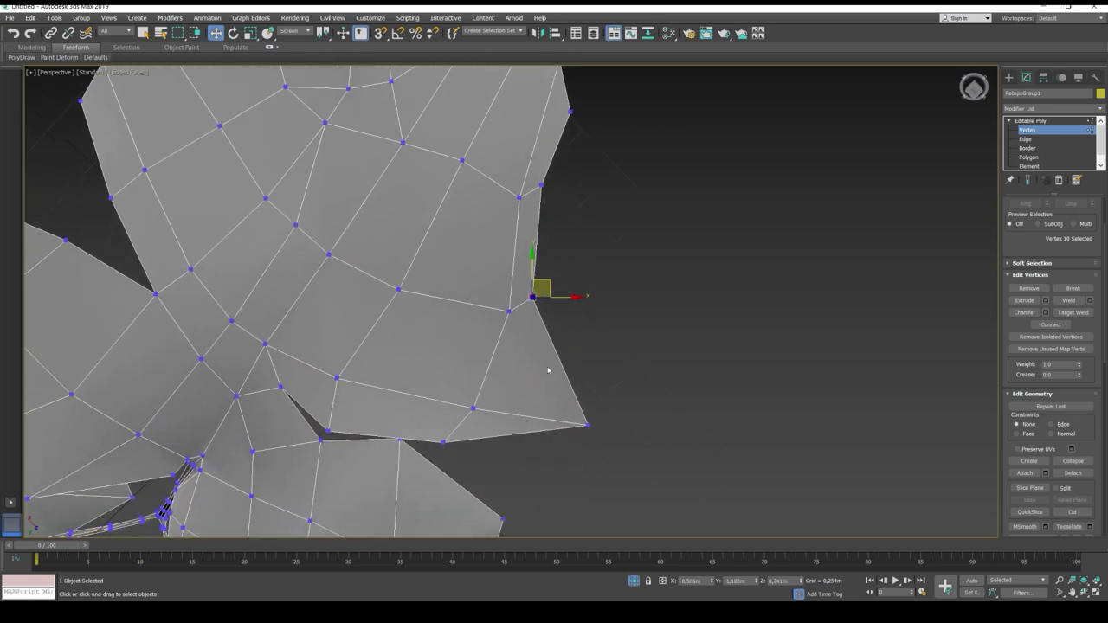
Move the broad section's pointed corner vertex and the neighbouring lower-edge vertex outward
click(587, 427)
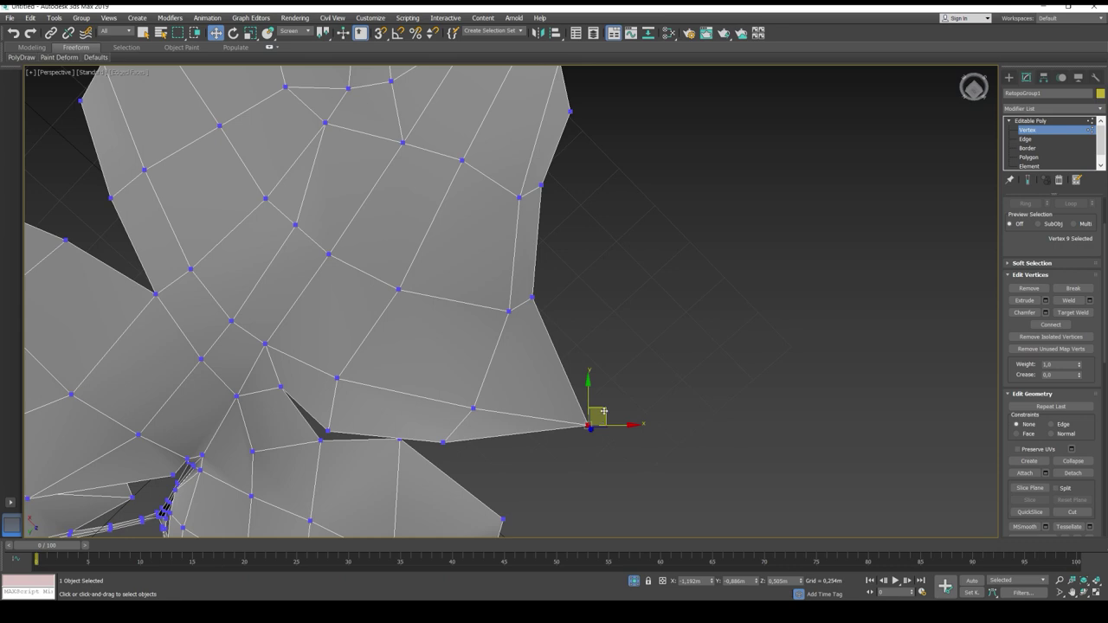
drag(604, 412, 580, 430)
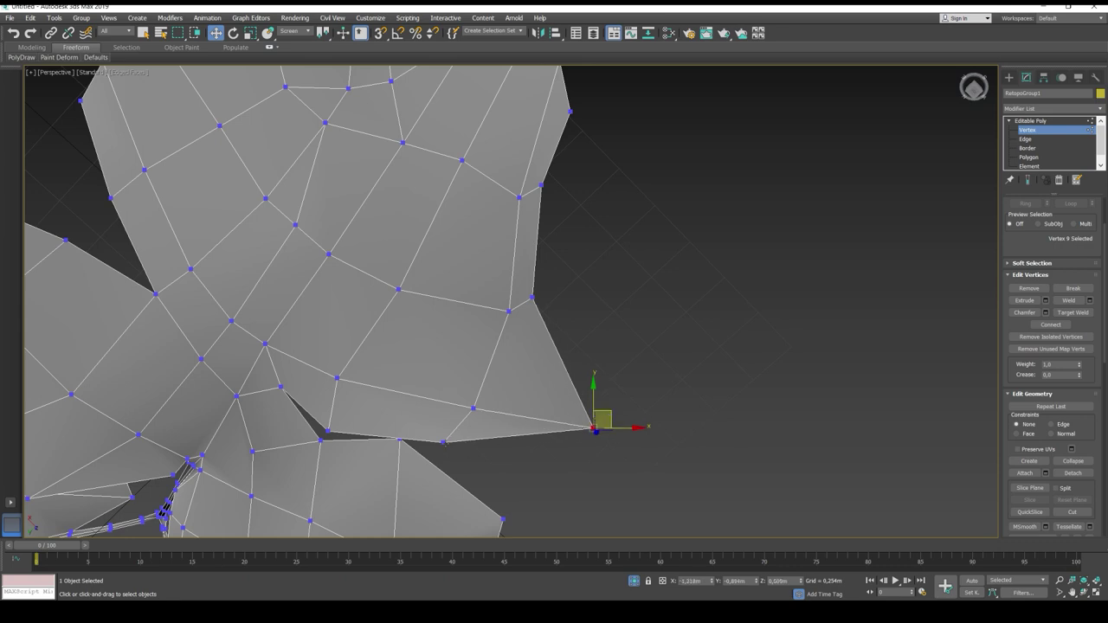
click(444, 442)
middle_drag(454, 444, 569, 404)
drag(570, 386, 574, 399)
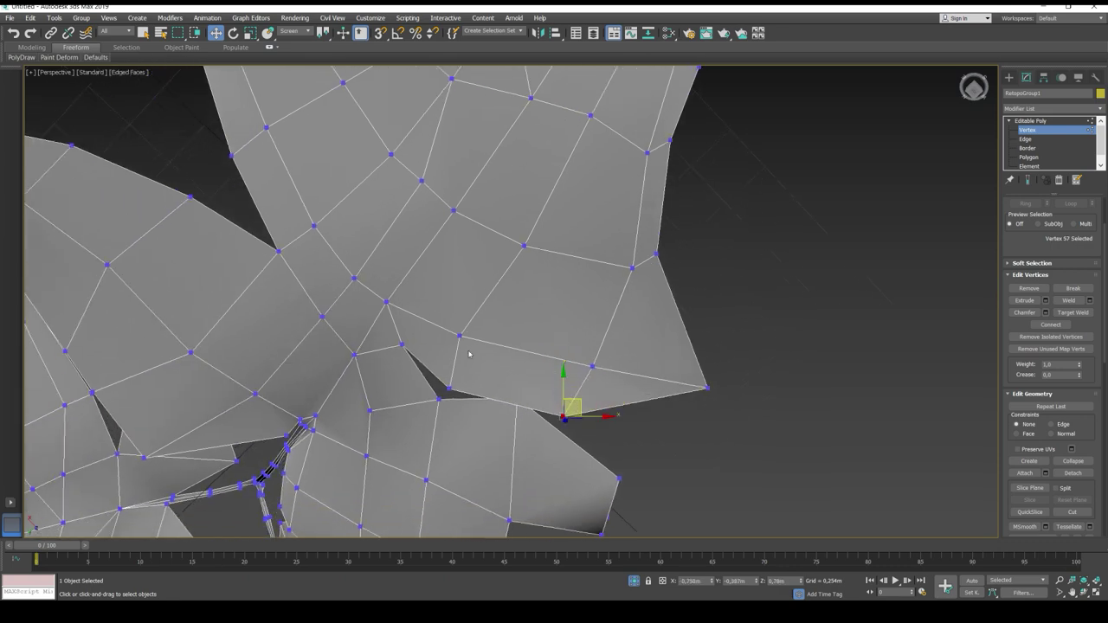
Adjust the vertex at the notch below the broad section and the nearby upper-edge vertex of the adjoining section to narrow the gap
click(447, 390)
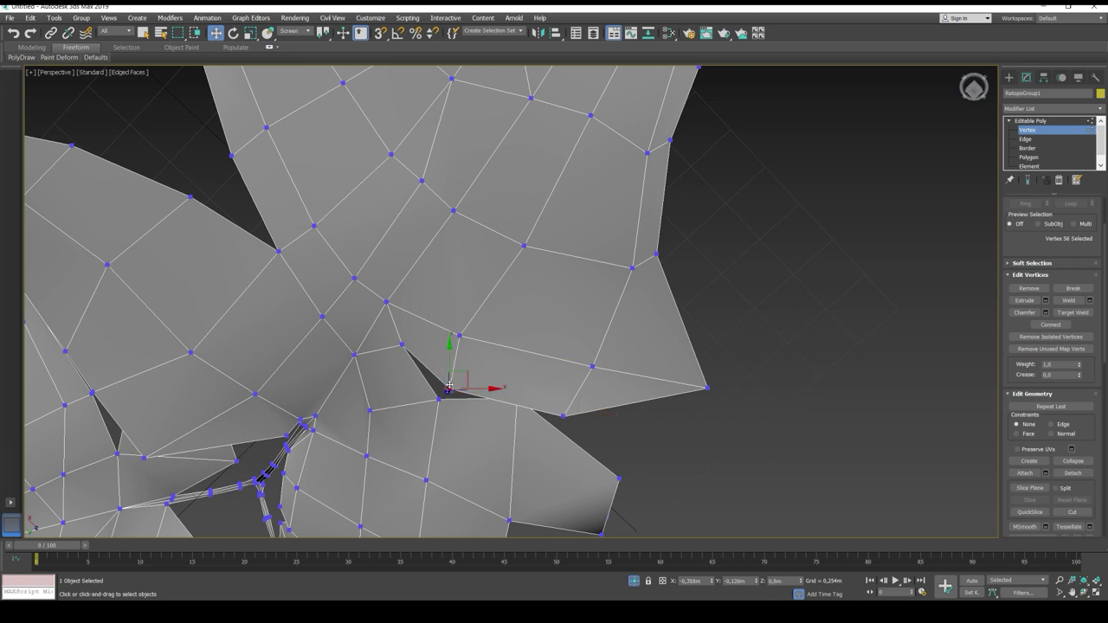
drag(458, 378, 456, 385)
middle_drag(422, 411, 481, 388)
click(466, 400)
drag(485, 384, 555, 394)
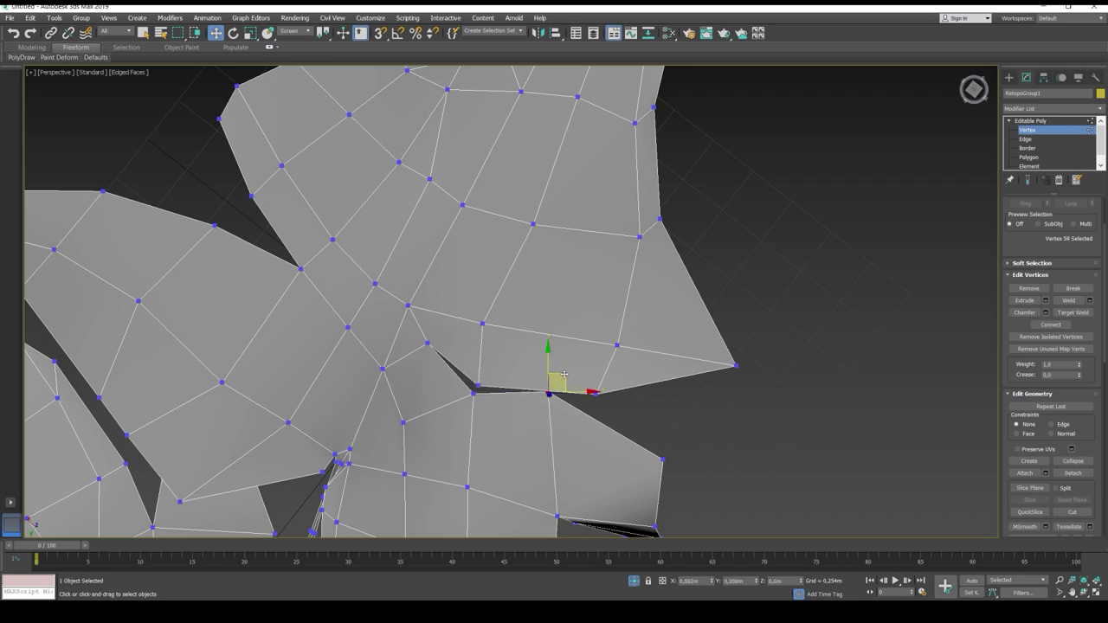
Move the adjoining section's outer corner vertex outward, above the dark folded flap
middle_drag(655, 429, 625, 396)
click(631, 425)
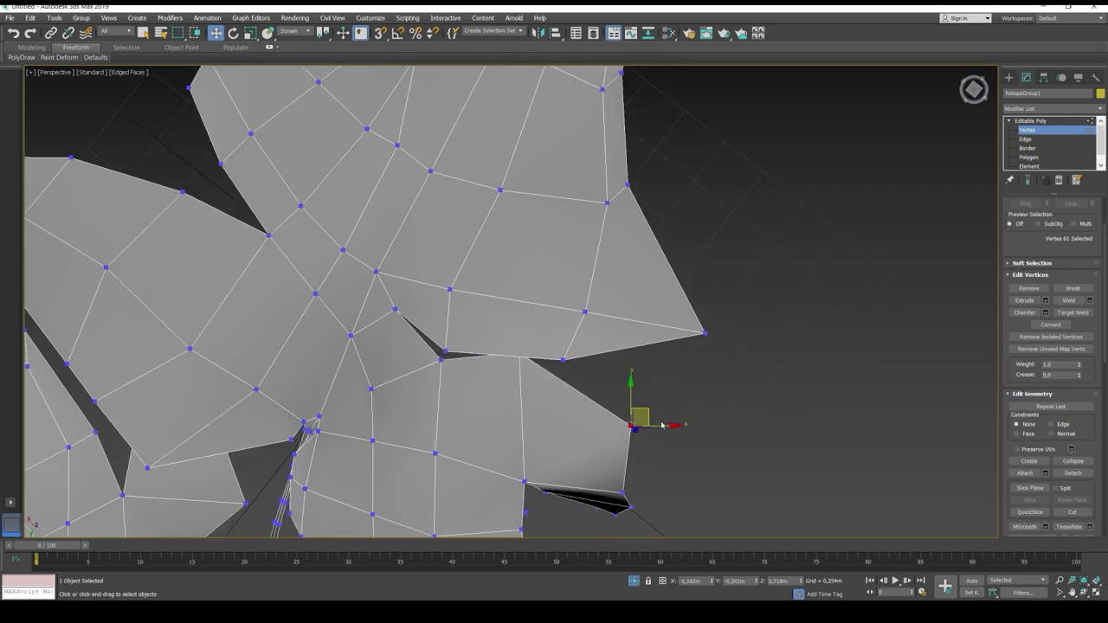
drag(650, 412, 656, 405)
middle_drag(630, 504, 633, 437)
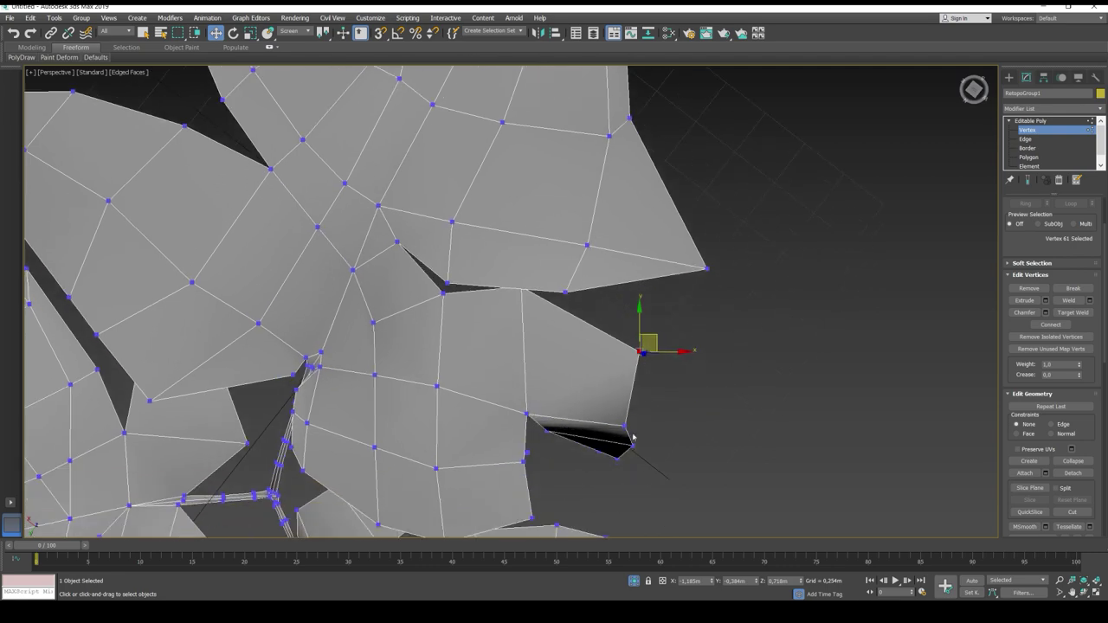
drag(618, 474, 618, 418)
Adjust the vertices along the folded flap down to its narrow end
alt+middle_drag(680, 430, 599, 422)
click(554, 410)
ctrl+click(597, 478)
click(618, 504)
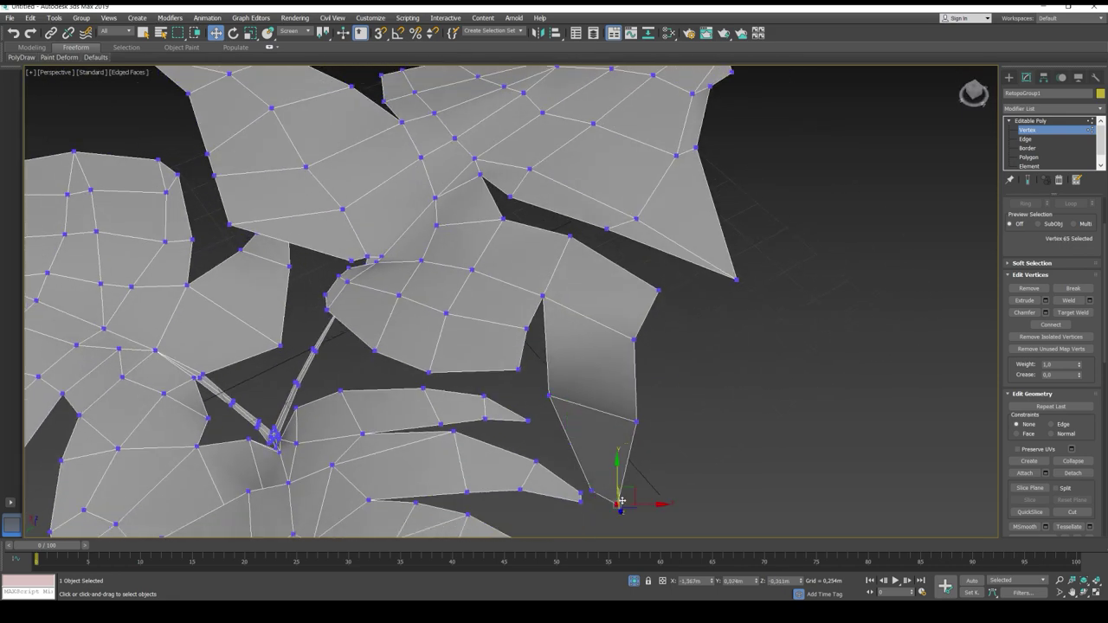
Move the section's outline vertices outward from the flap's base up the side facing the narrow leaflets
alt+middle_drag(671, 490, 622, 468)
scroll(623, 492, up, 5)
click(629, 467)
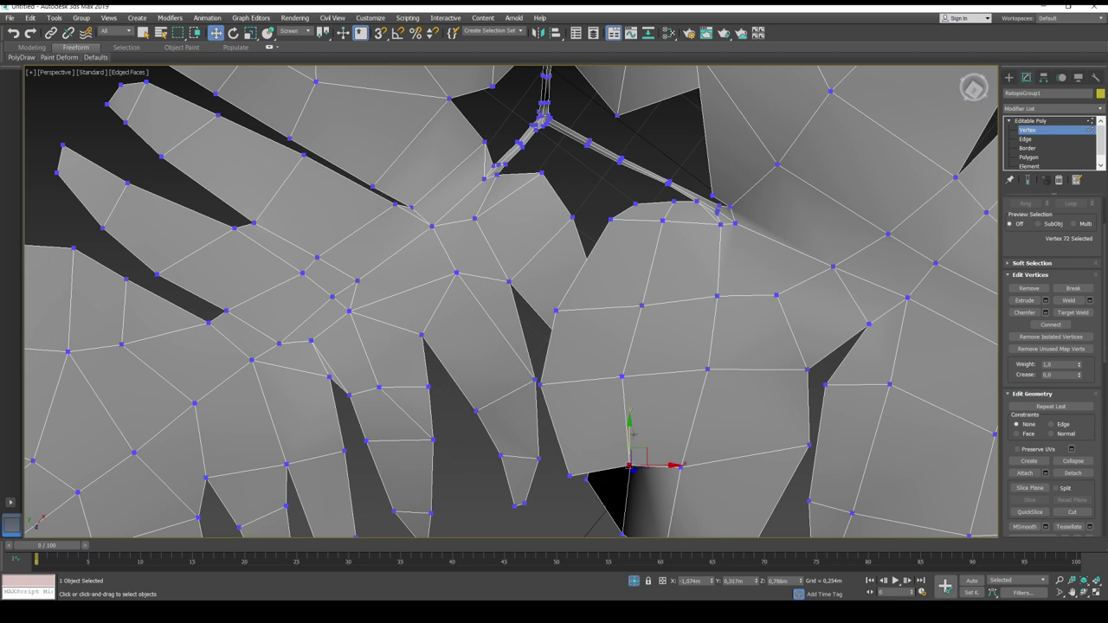
click(568, 477)
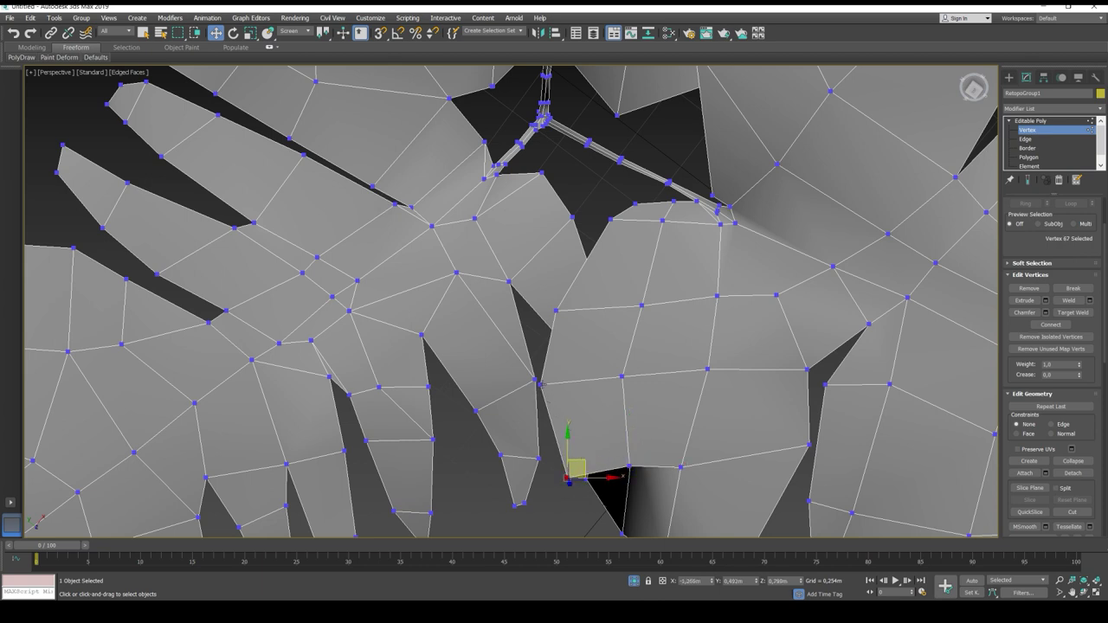
click(537, 382)
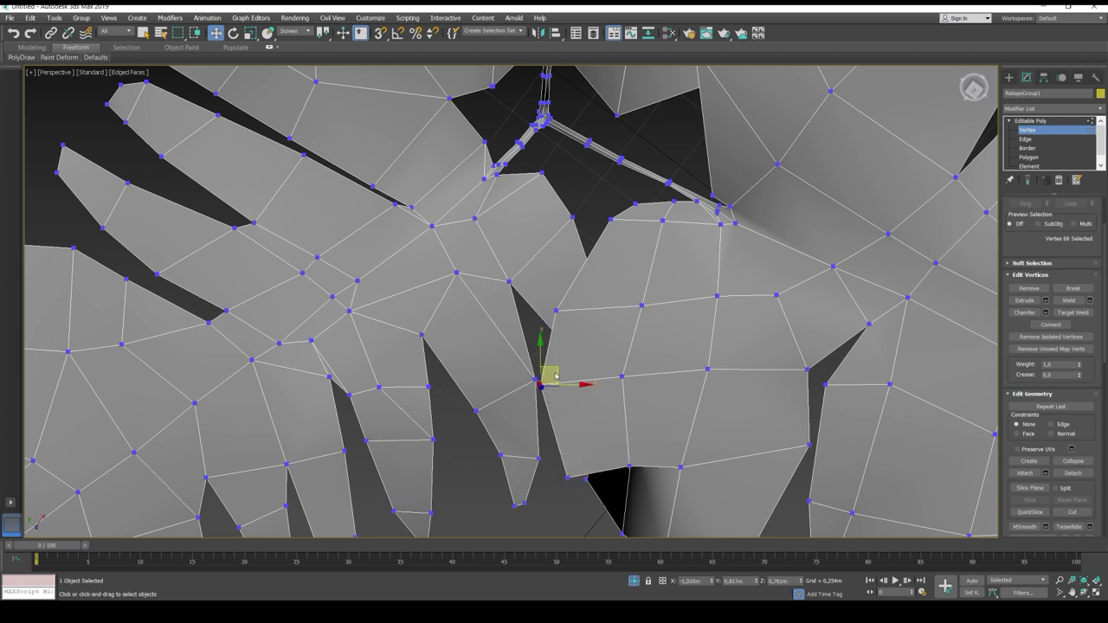
click(556, 310)
drag(557, 309, 552, 302)
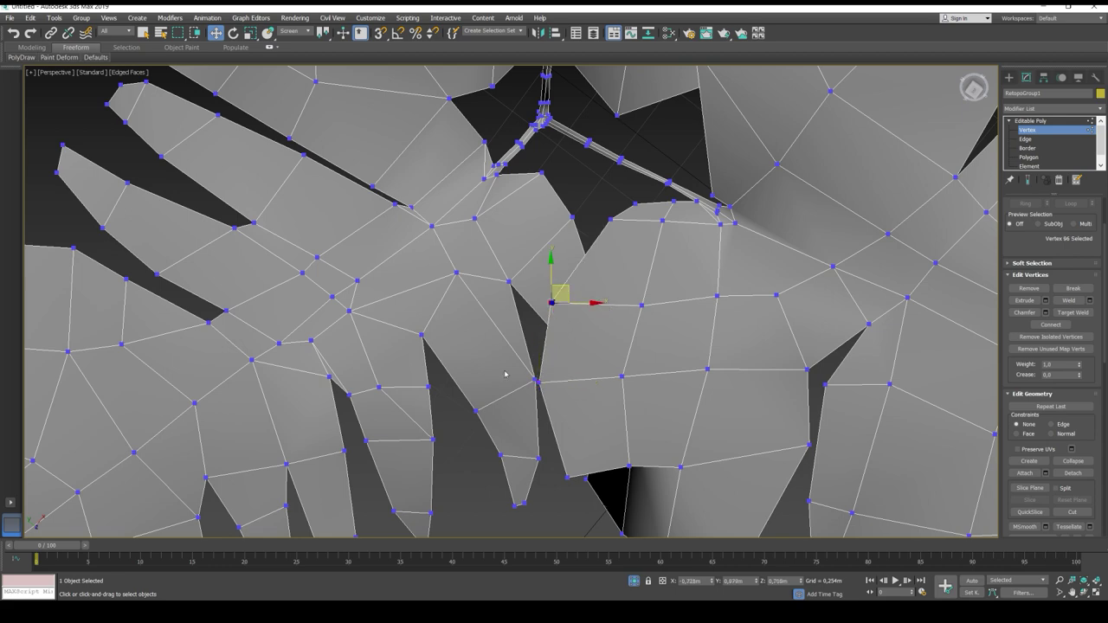
Move the section's upper corner vertex beside the central opening outward and clear the selection
alt+middle_drag(552, 253, 568, 249)
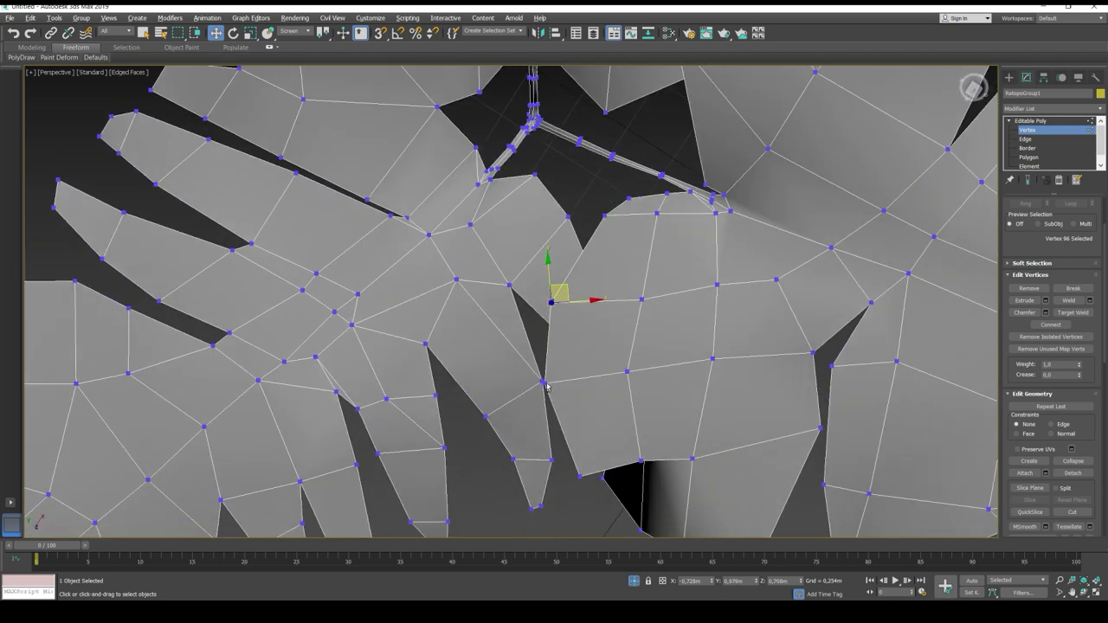
click(606, 215)
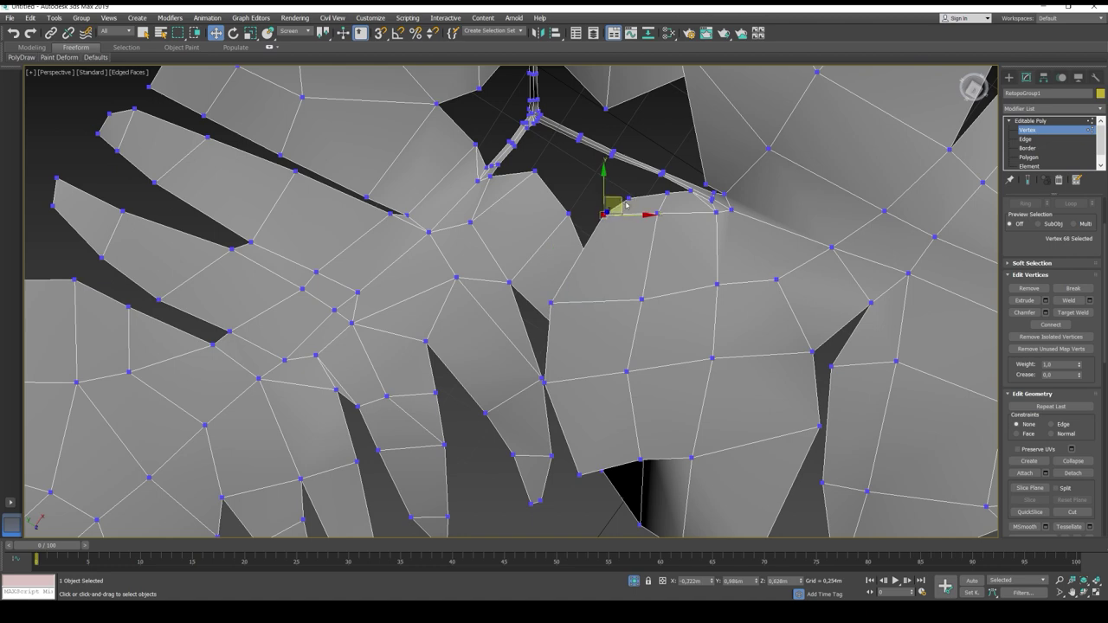
click(695, 245)
middle_drag(720, 227, 719, 248)
Cut an edge across the large pointed end lobe from its inner vertex to the middle of its outer side
scroll(719, 249, down, 5)
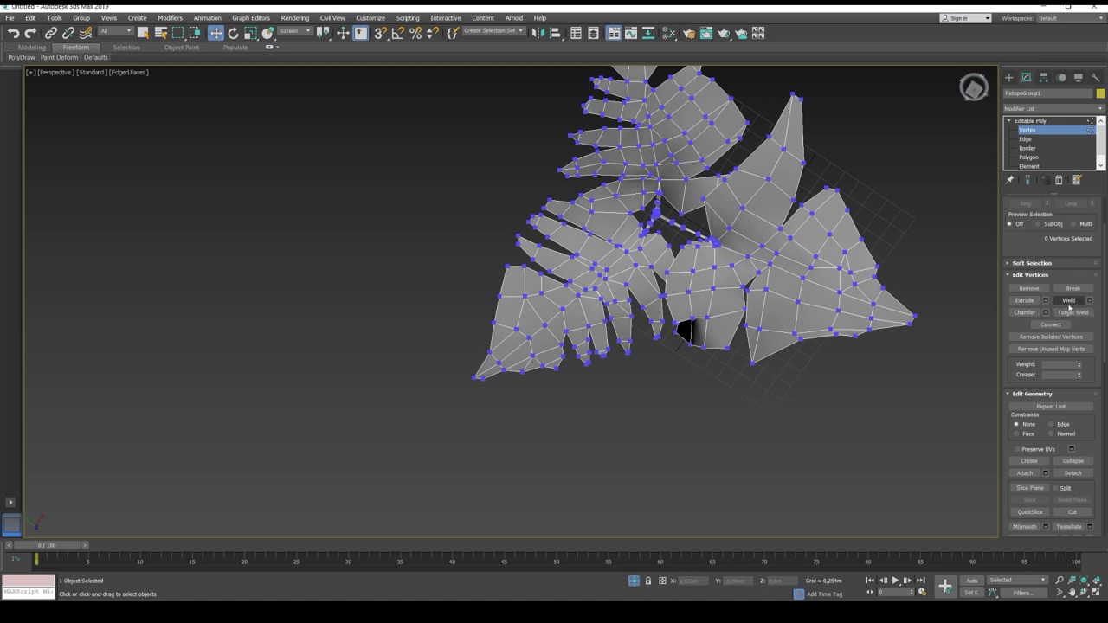
click(1072, 512)
middle_drag(435, 348, 426, 339)
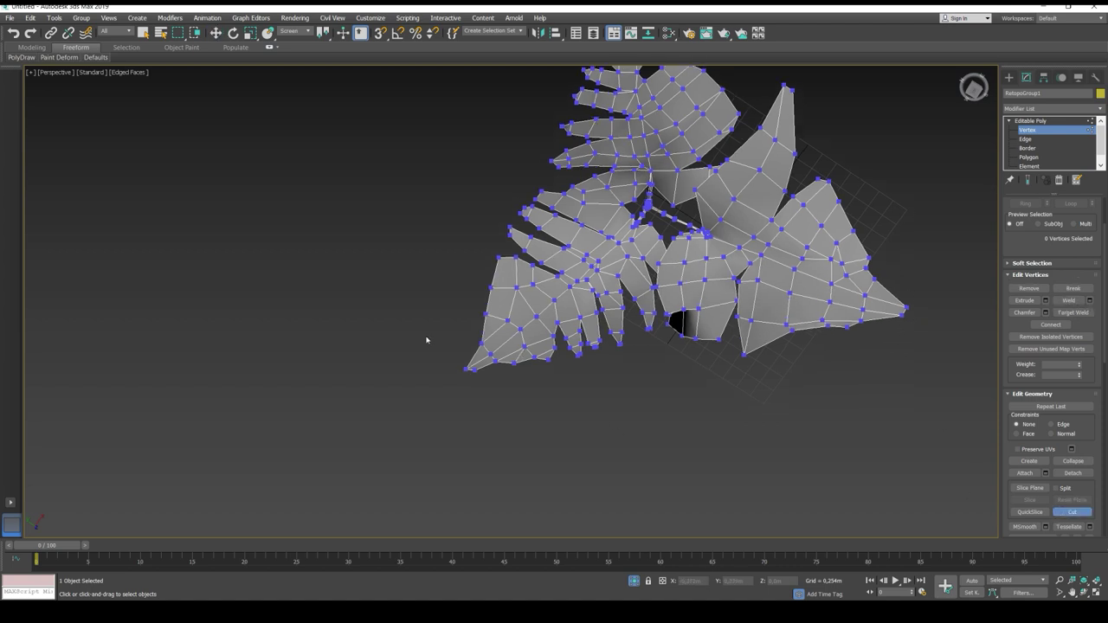
scroll(426, 340, up, 5)
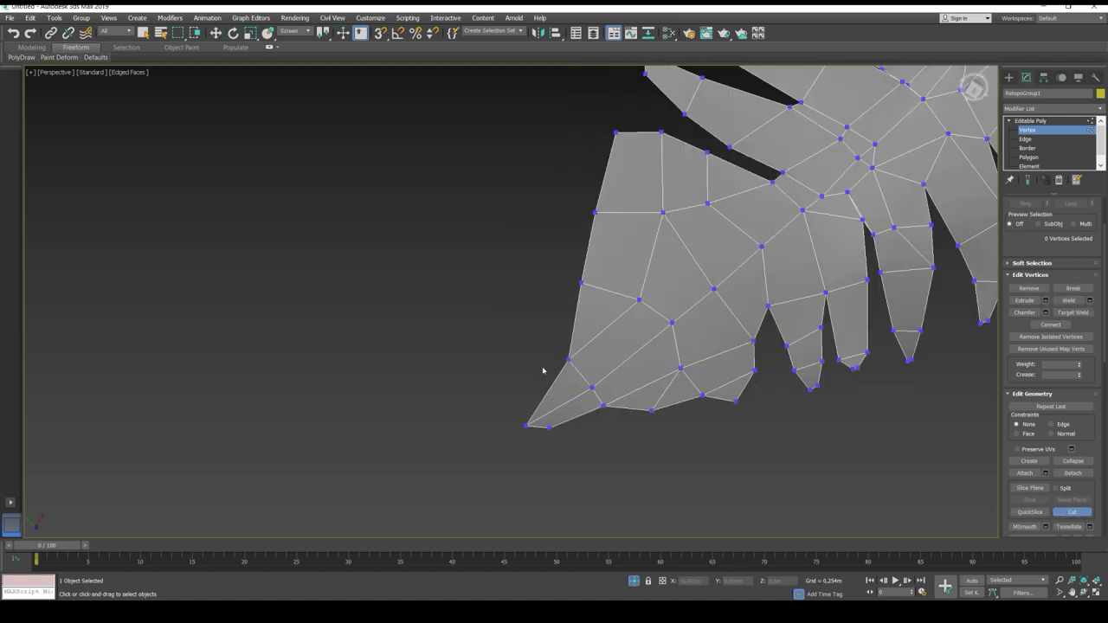
click(639, 298)
click(581, 277)
middle_drag(716, 252, 585, 264)
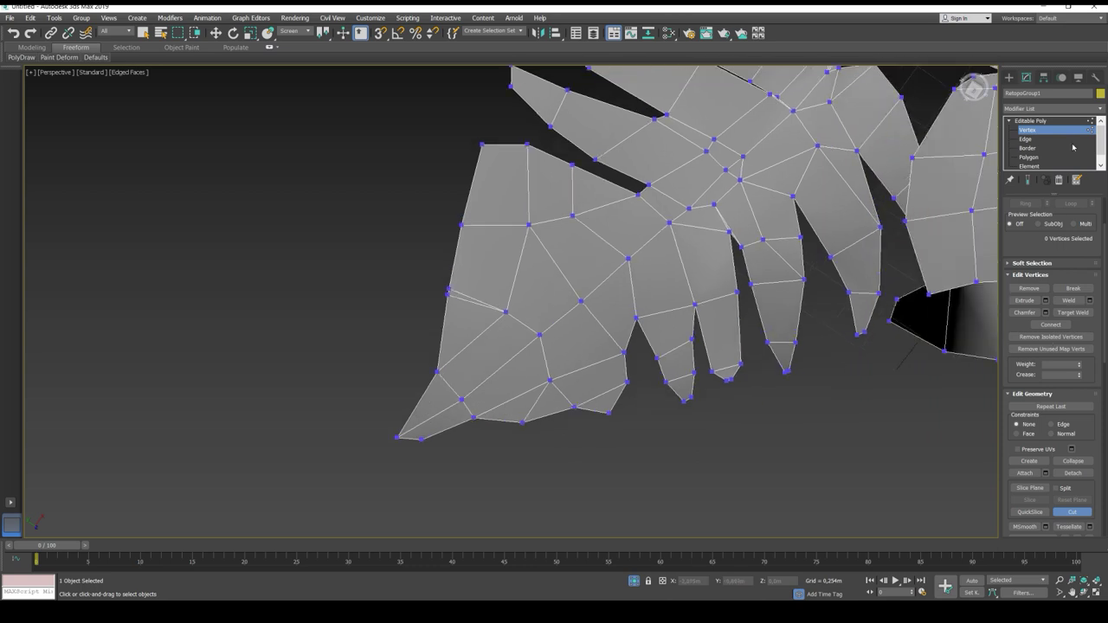
Select all vertices of the leaf mesh and preview welding them with a threshold of 0.005 m
click(1072, 511)
middle_drag(682, 332, 591, 349)
scroll(592, 349, down, 6)
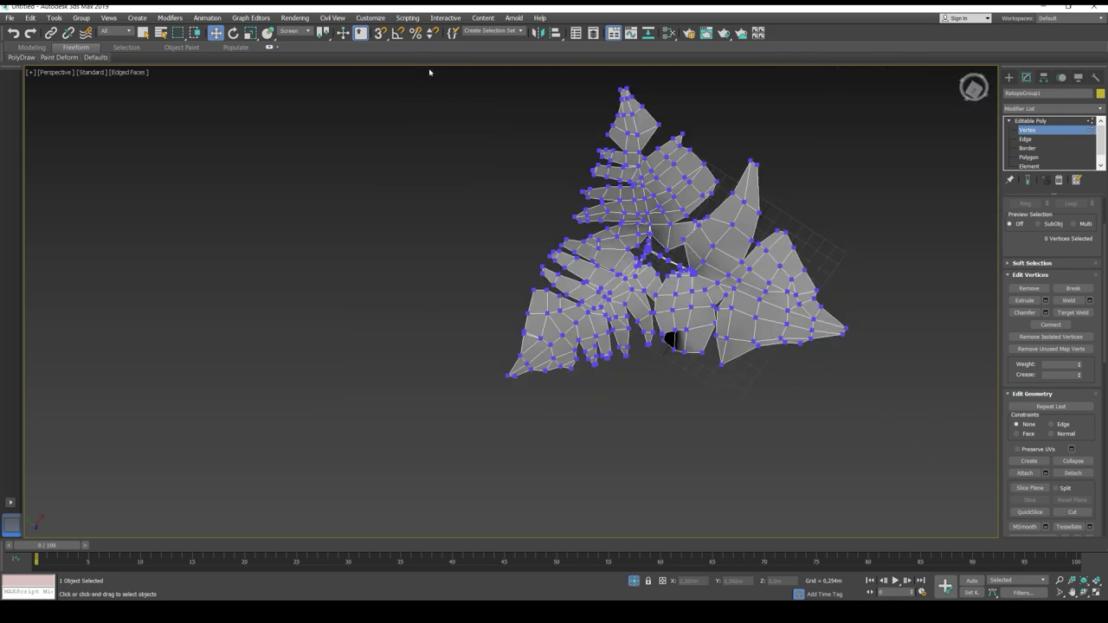
middle_drag(487, 194, 290, 274)
drag(166, 93, 684, 509)
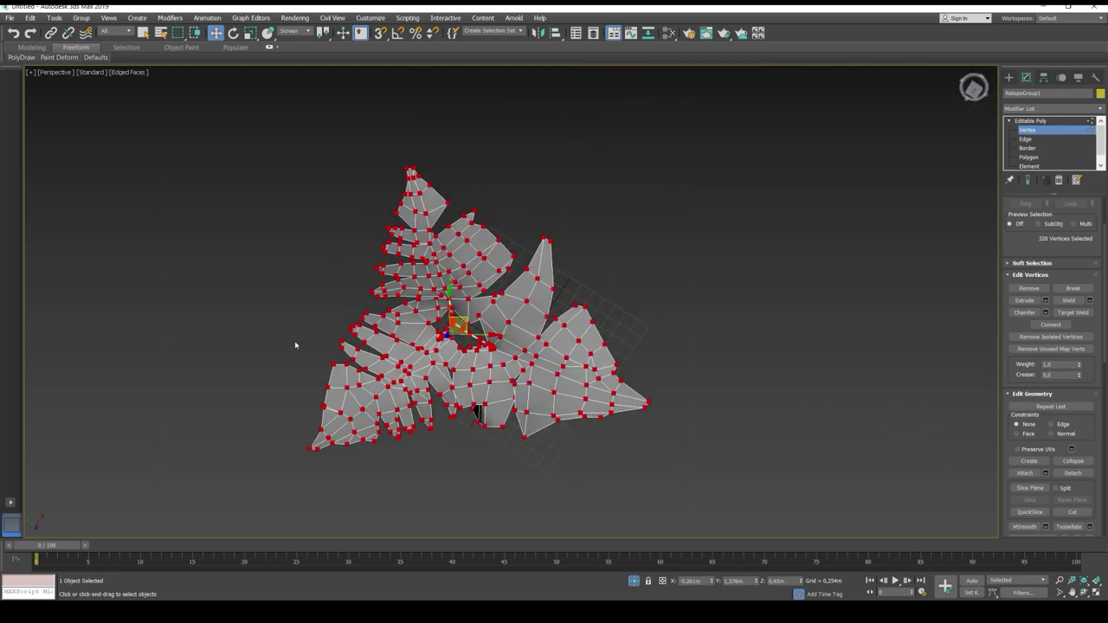
middle_drag(293, 344, 424, 310)
scroll(473, 329, up, 3)
scroll(474, 330, up, 2)
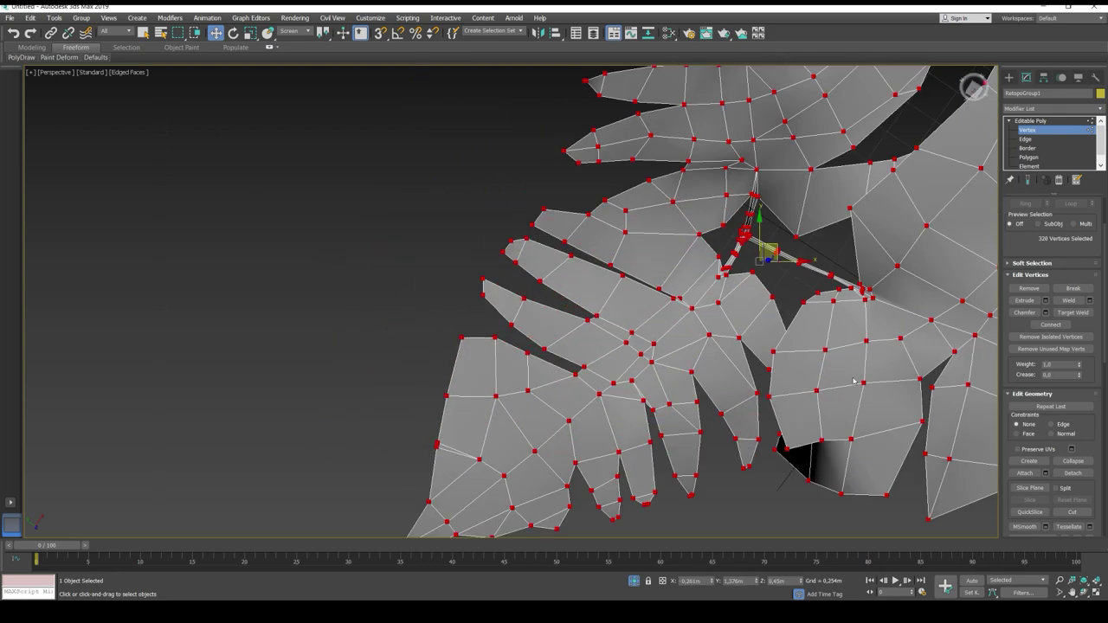
click(1089, 300)
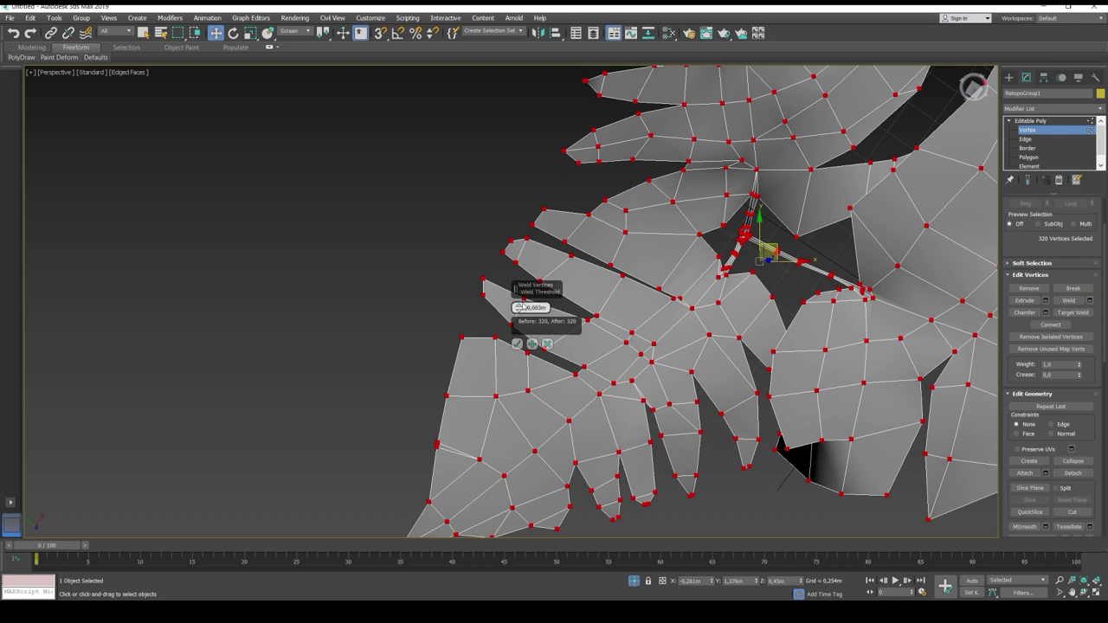
drag(519, 307, 518, 299)
drag(519, 309, 518, 317)
middle_drag(756, 234, 708, 277)
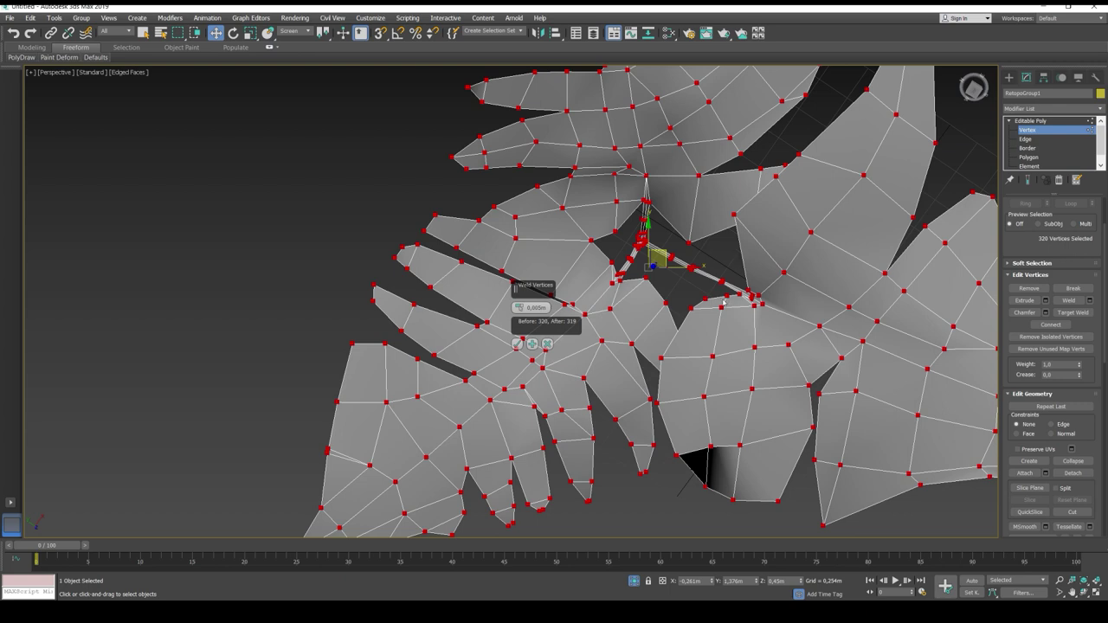
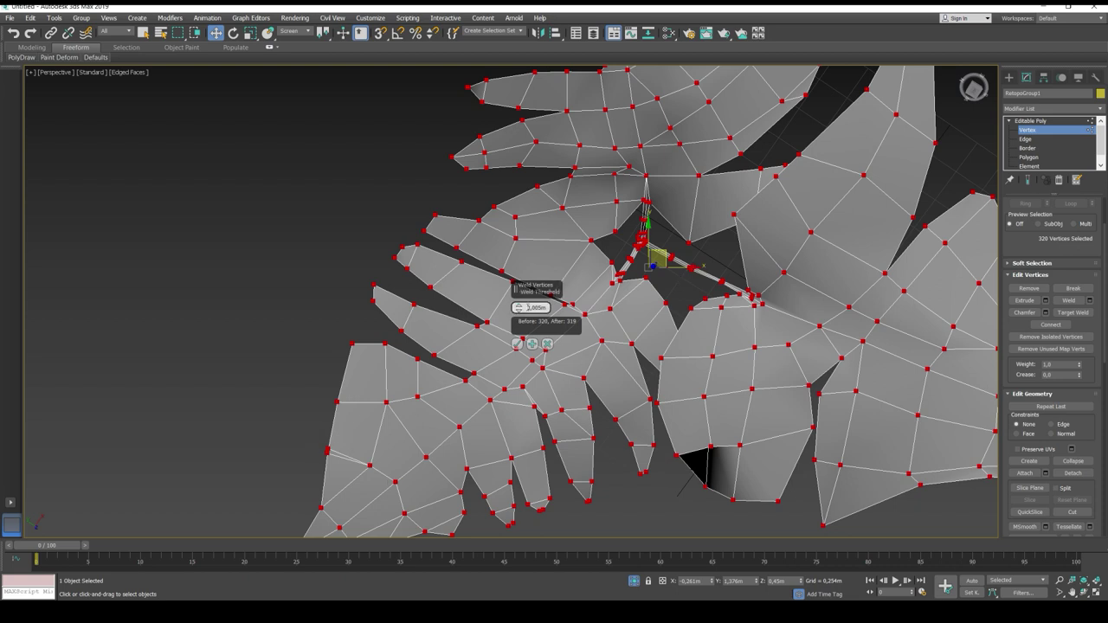
Try a weld threshold of 0.069 m on all vertices, discard the weld and clear the vertex selection
drag(520, 310, 522, 291)
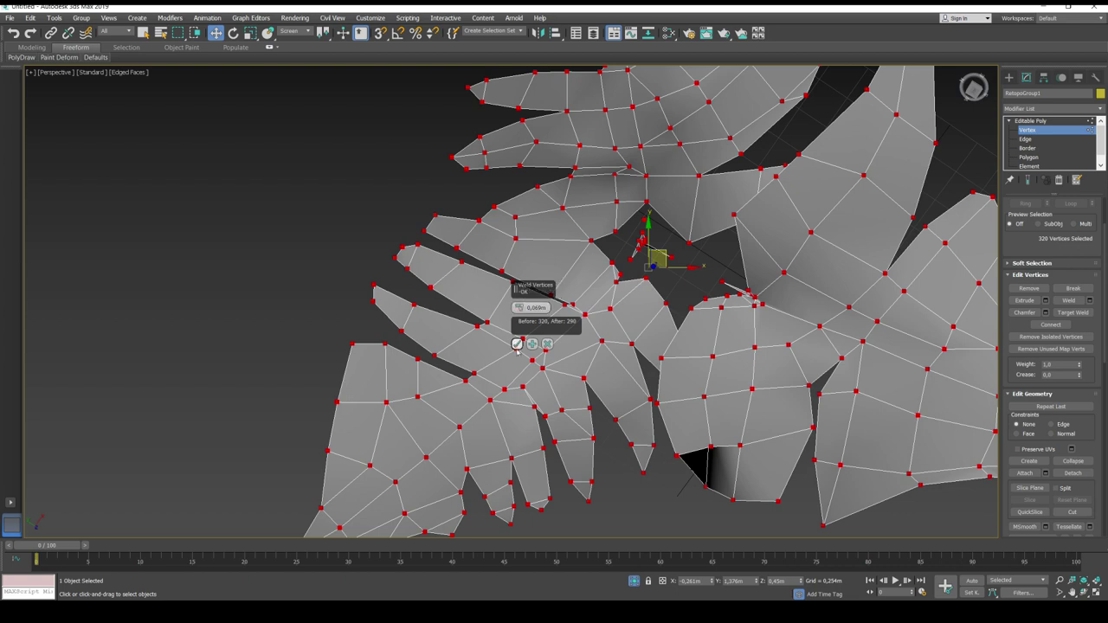
click(546, 344)
click(320, 448)
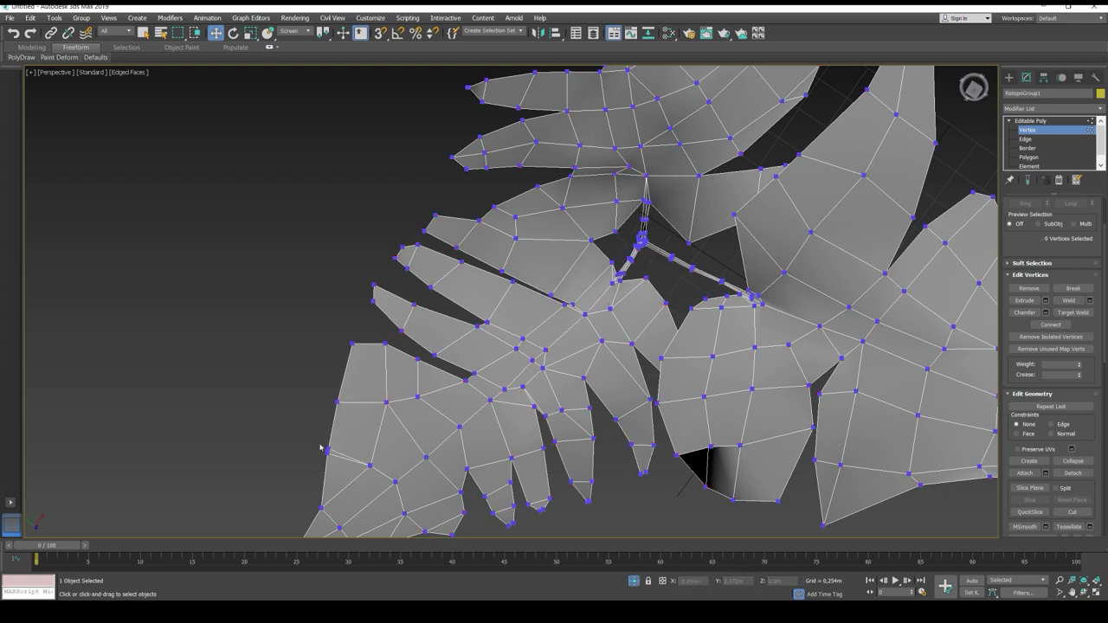
key(ctrl+a)
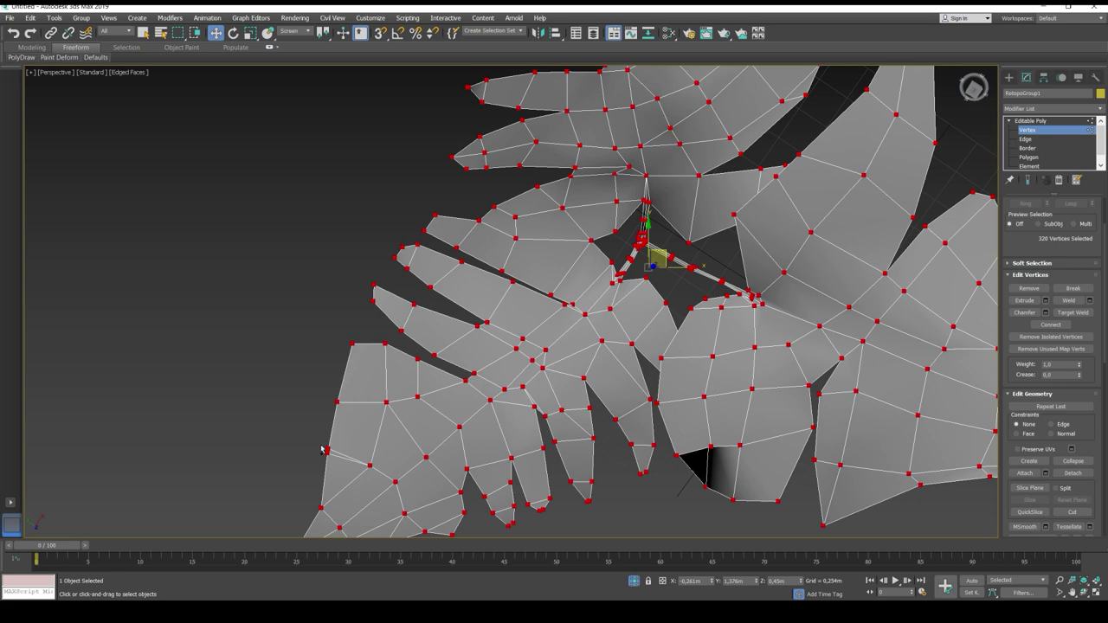
click(331, 459)
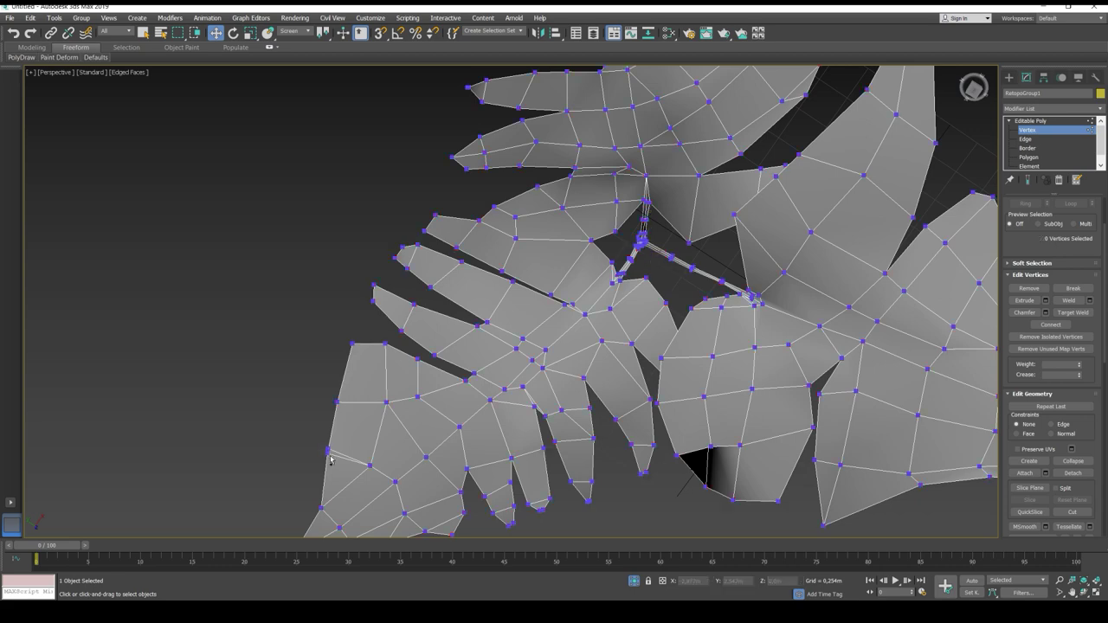
Leave vertex editing and run an STL Check for open edges on the whole leaf mesh
click(1031, 120)
scroll(623, 271, down, 5)
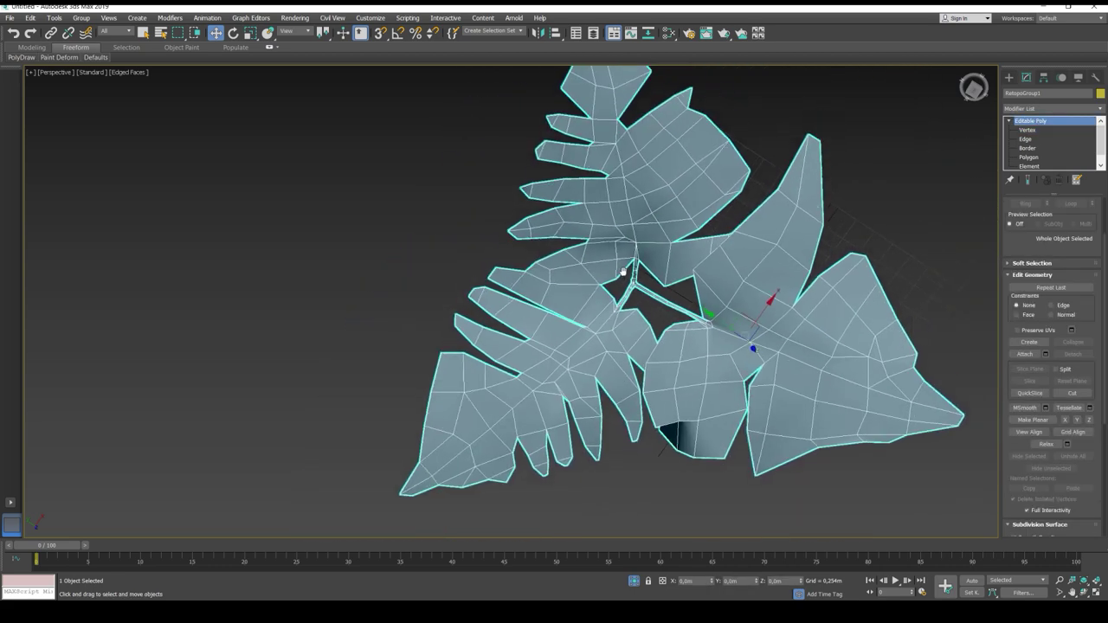
scroll(606, 278, down, 3)
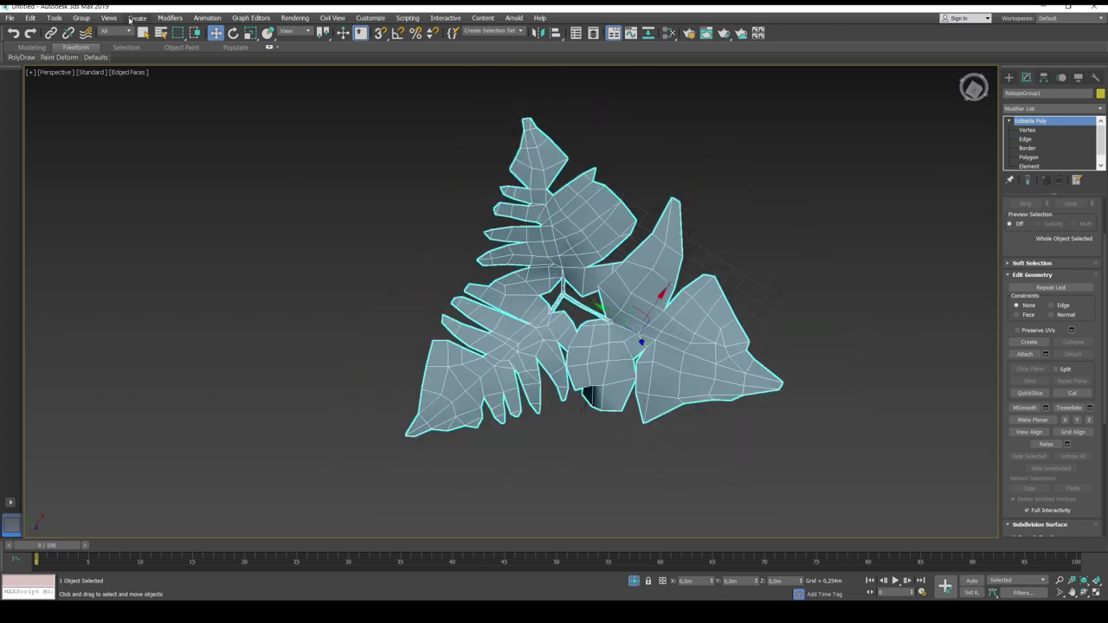
click(170, 18)
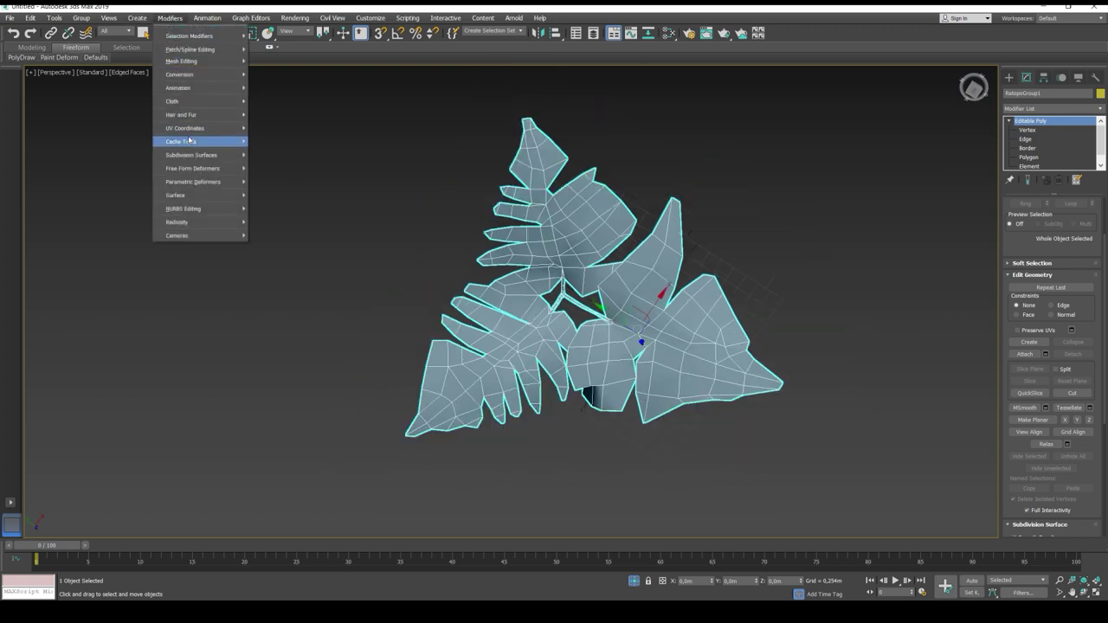
mouse_move(212, 62)
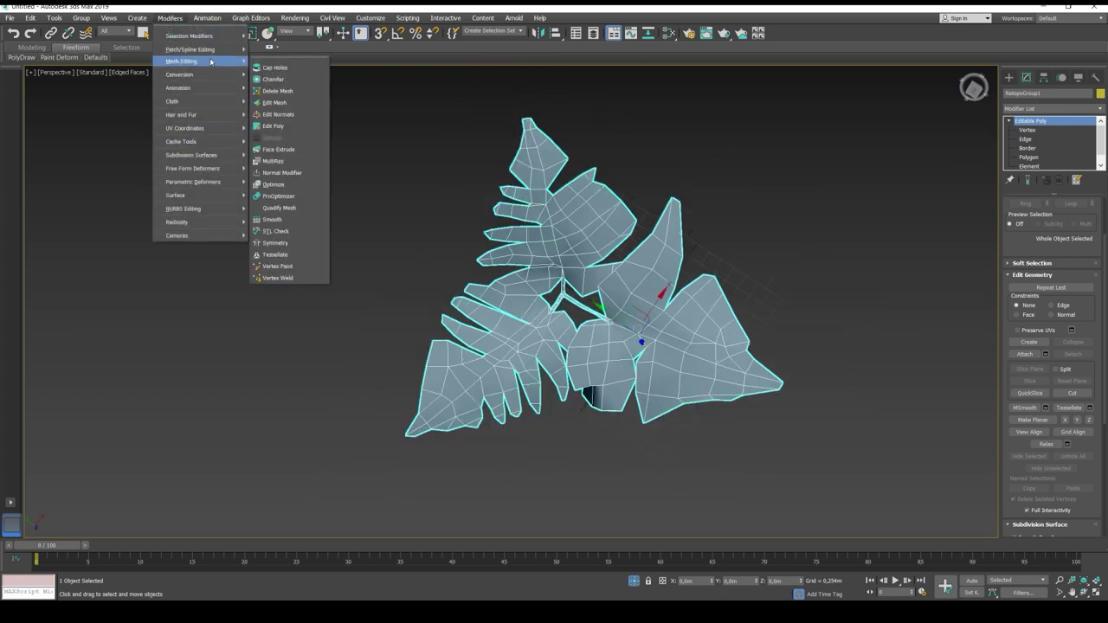
click(292, 231)
click(1016, 368)
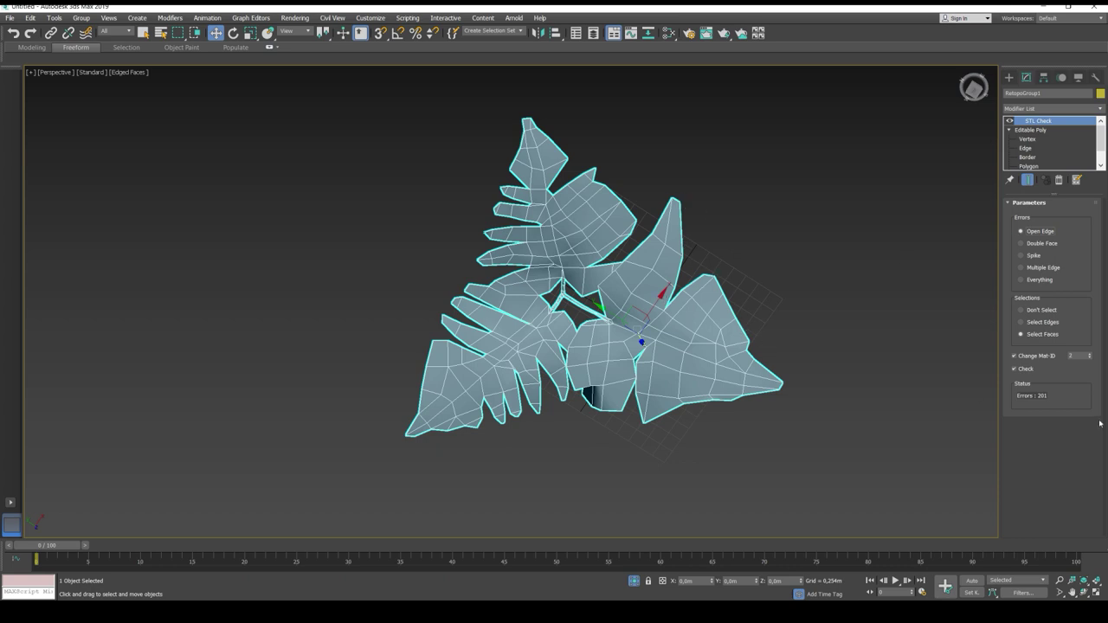
Check the leaf mesh for double faces, spikes and all error types, and remove the STL Check modifier
click(1029, 246)
click(1030, 256)
click(1039, 280)
click(1058, 179)
alt+middle_drag(458, 255, 626, 309)
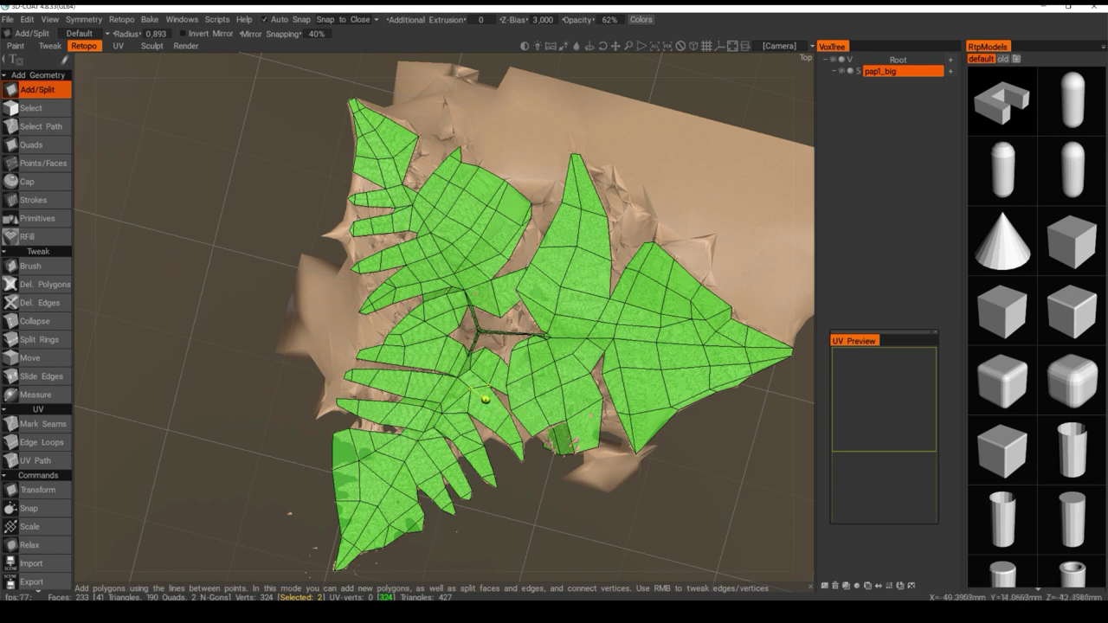
In 3D-Coat, use UV Path to mark a seam across the thin stem where it meets the lower-left leaf
click(37, 463)
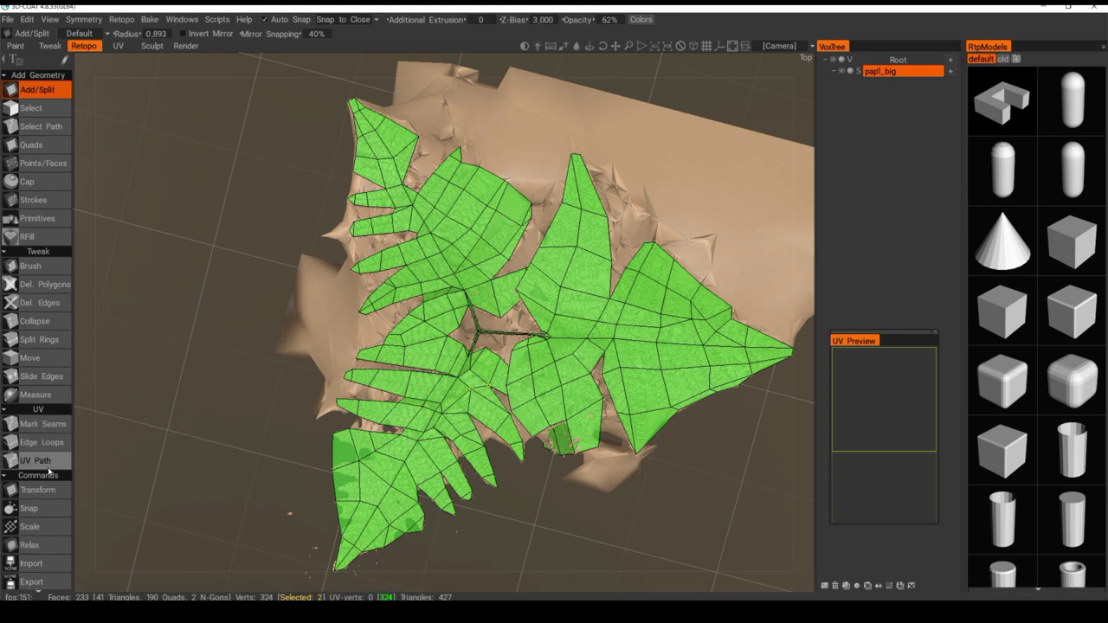
scroll(468, 364, up, 6)
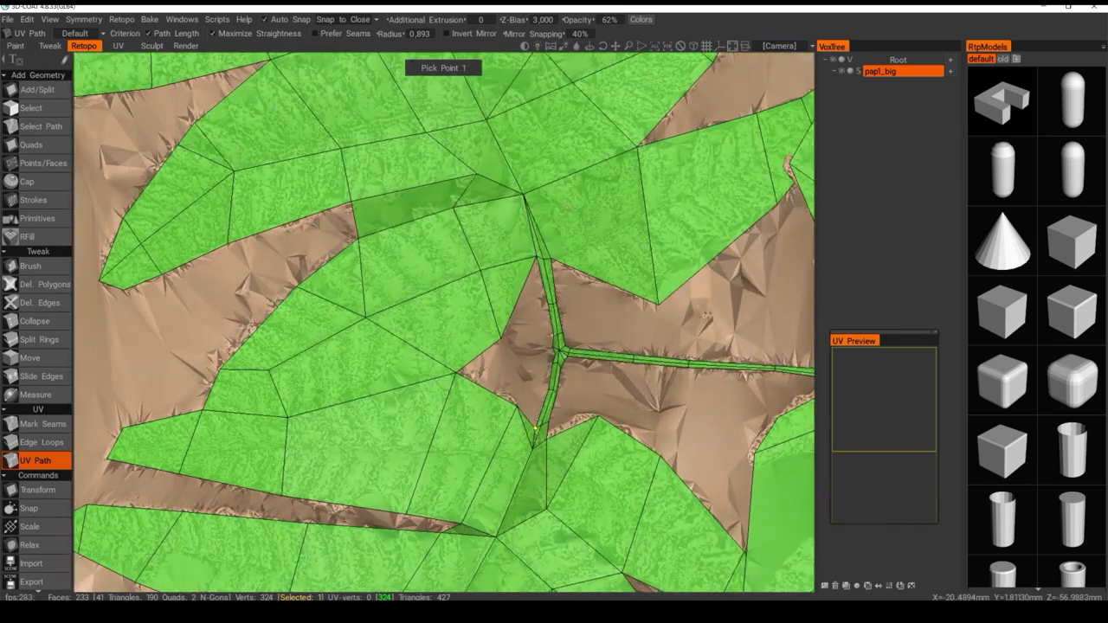
click(535, 427)
click(548, 422)
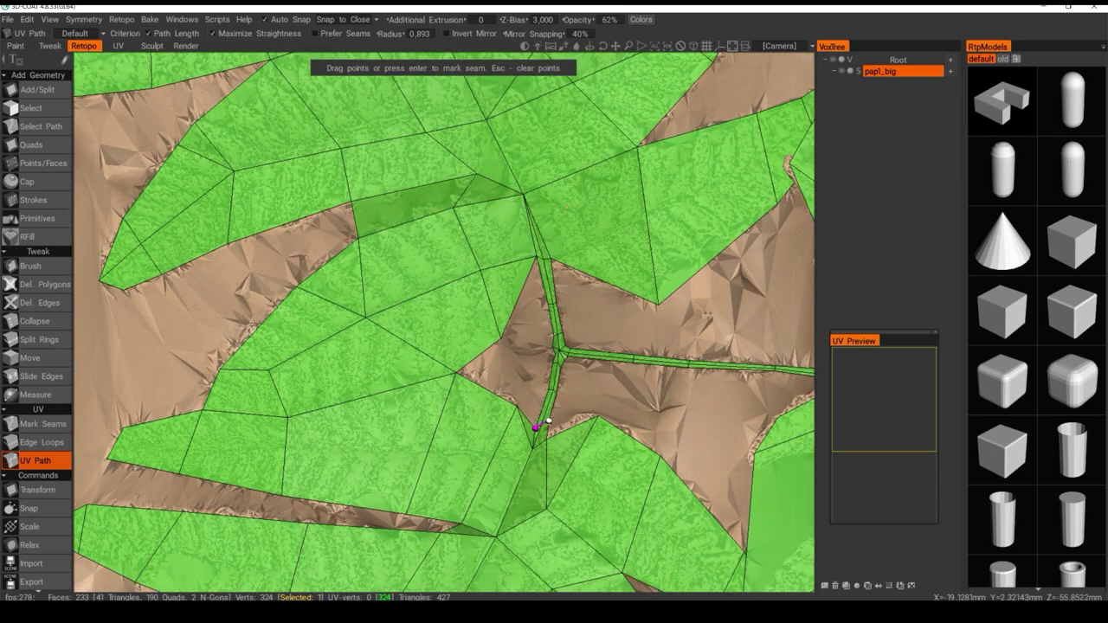
key(Return)
middle_drag(630, 342, 518, 349)
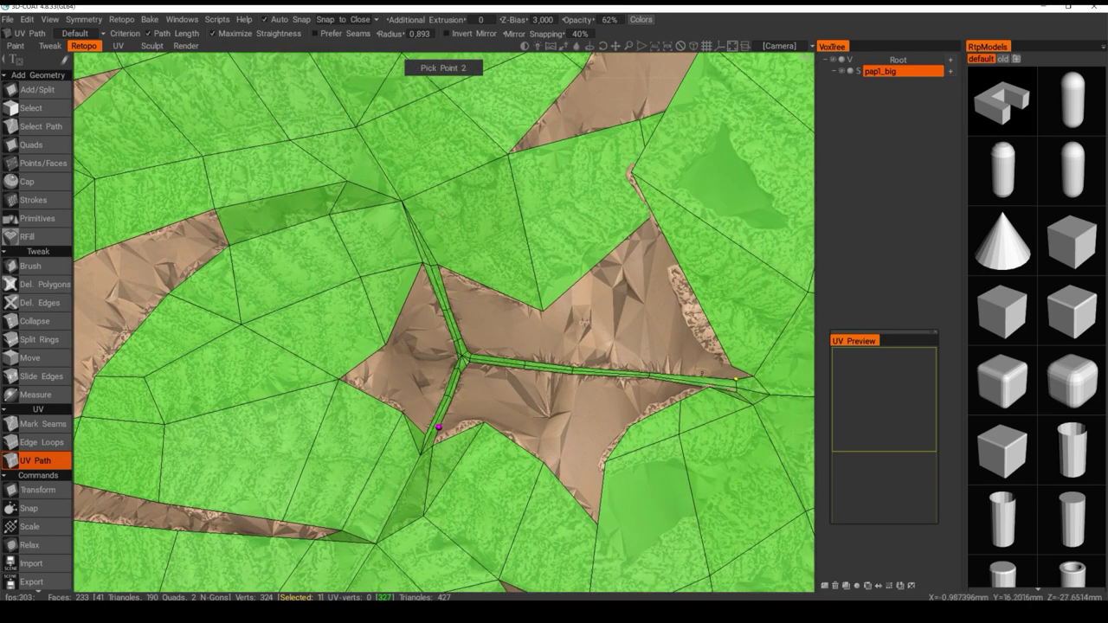
click(736, 379)
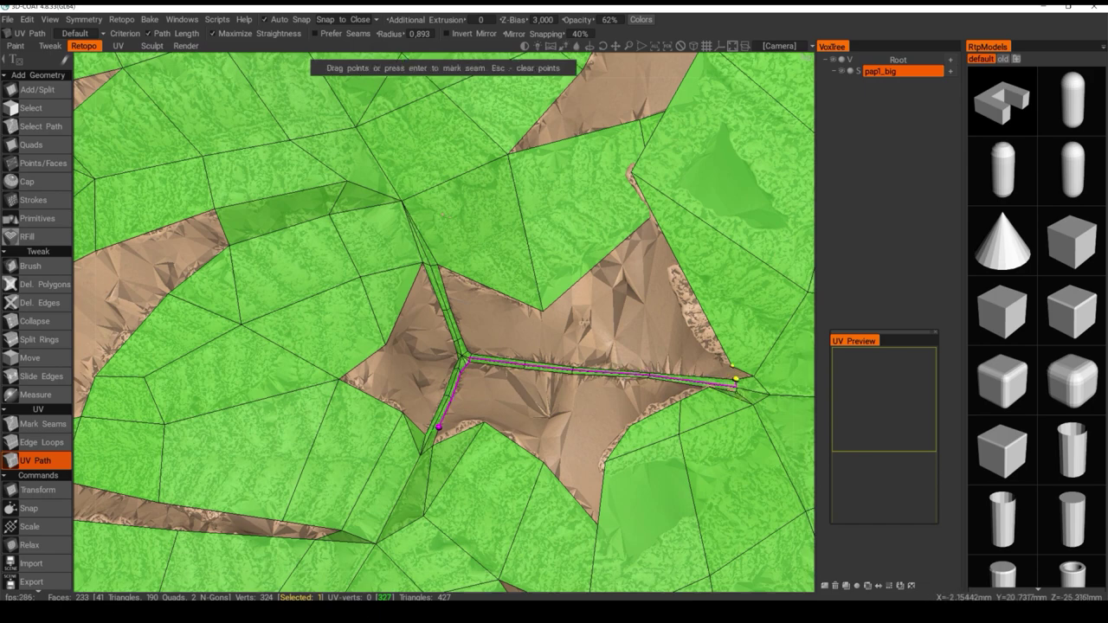
key(Return)
key(Escape)
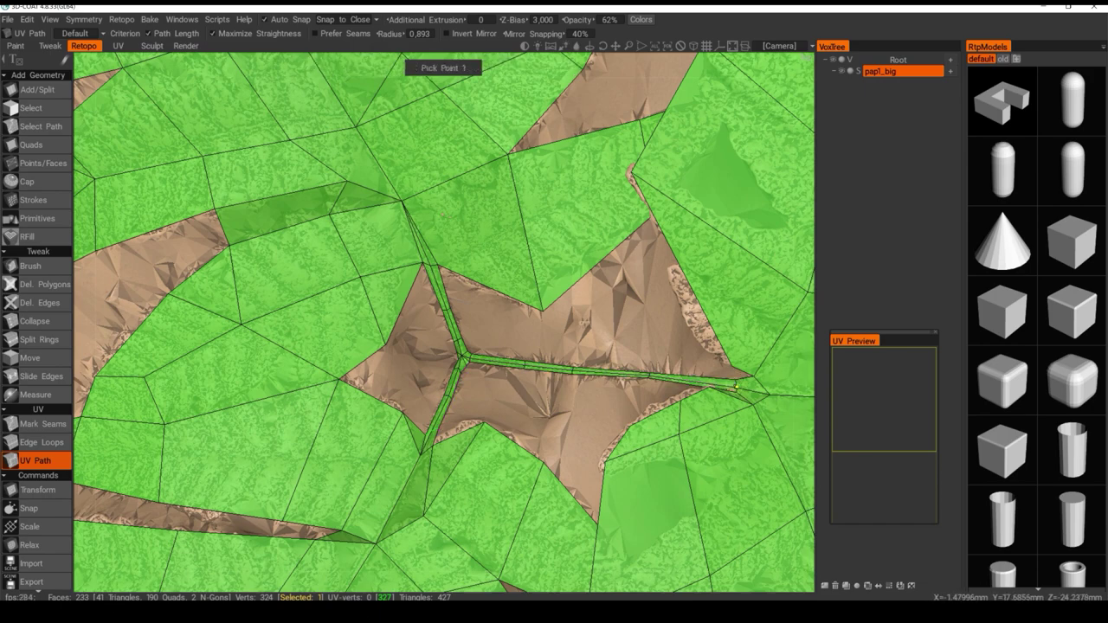
Mark a UV seam across the far end of the long stem branch, where it meets the right-hand leaf
click(736, 379)
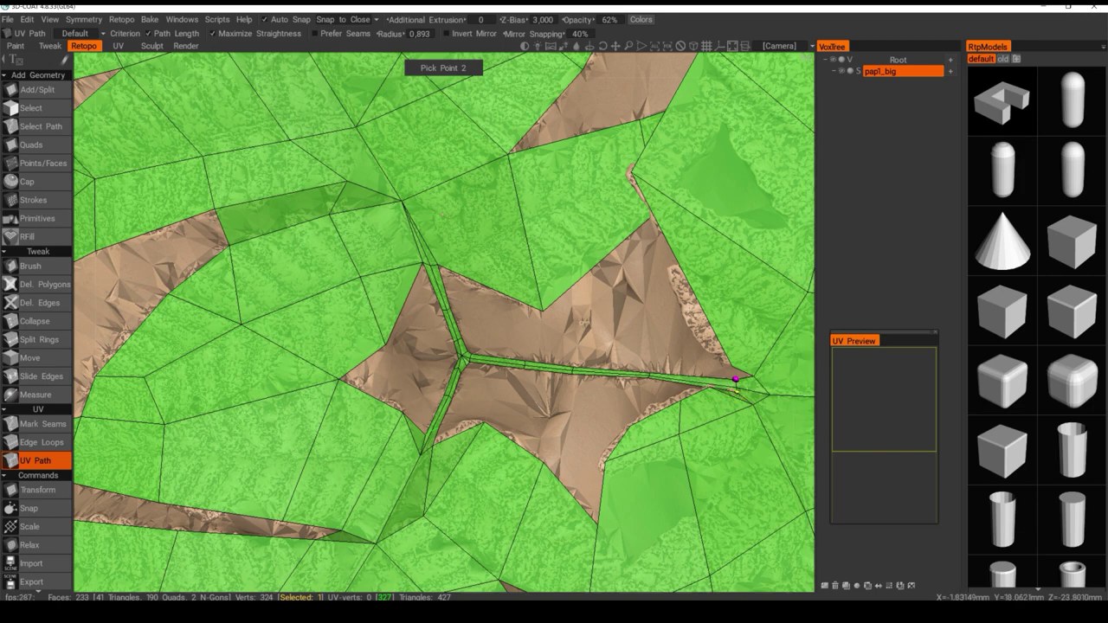
click(753, 404)
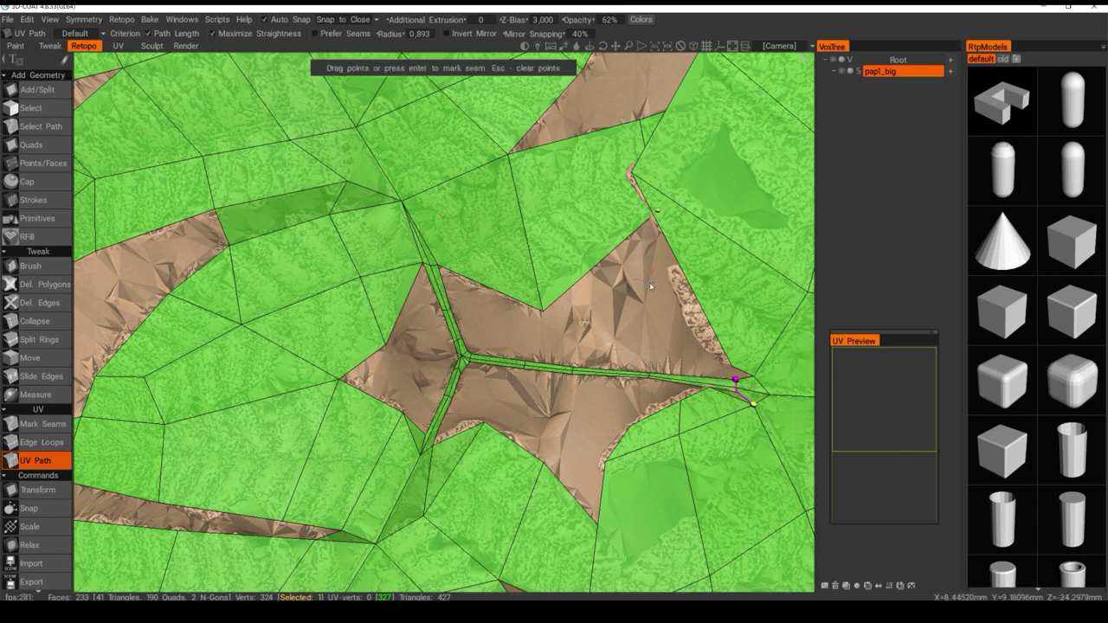
alt+drag(651, 287, 655, 364)
key(ctrl+z)
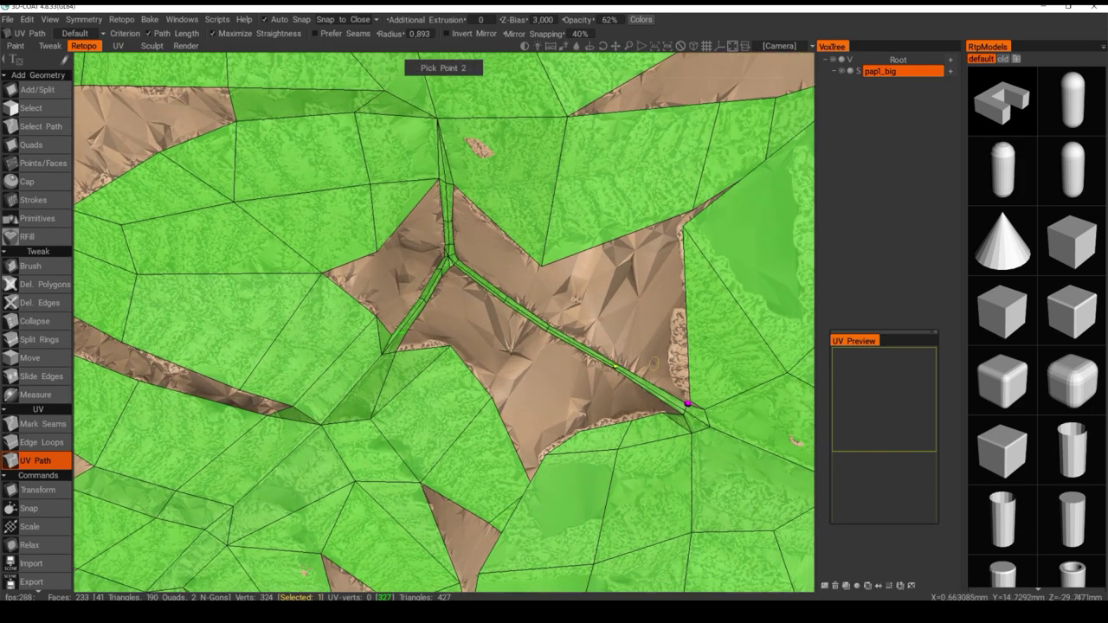
click(683, 413)
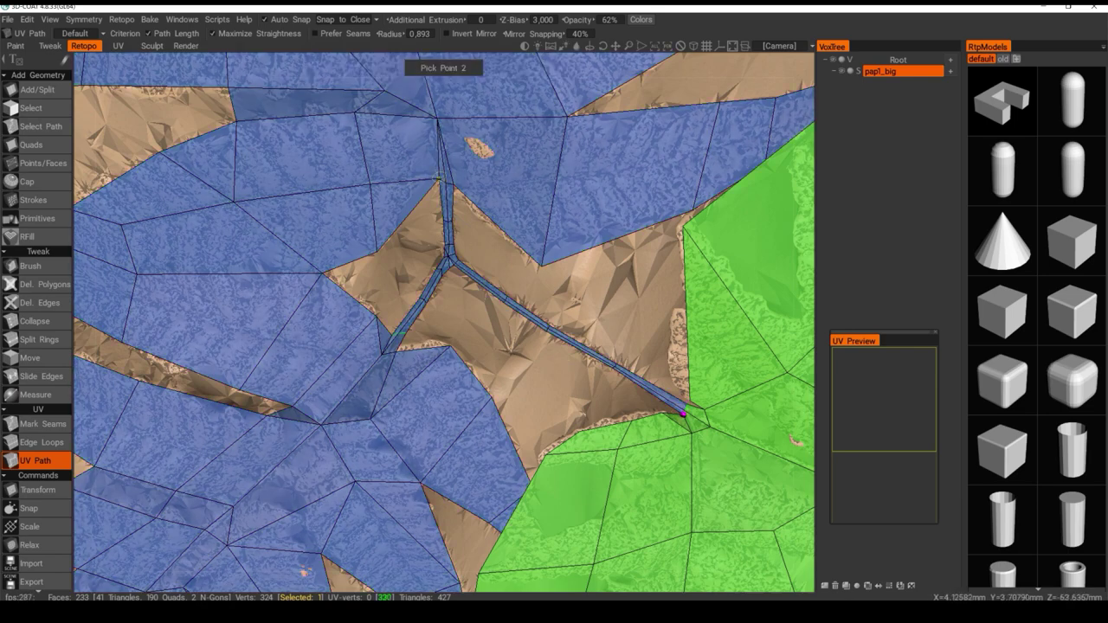
Mark a UV seam across the upper end of the thin stem, separating the stem from the top leaf
click(439, 179)
key(Return)
click(439, 179)
click(453, 184)
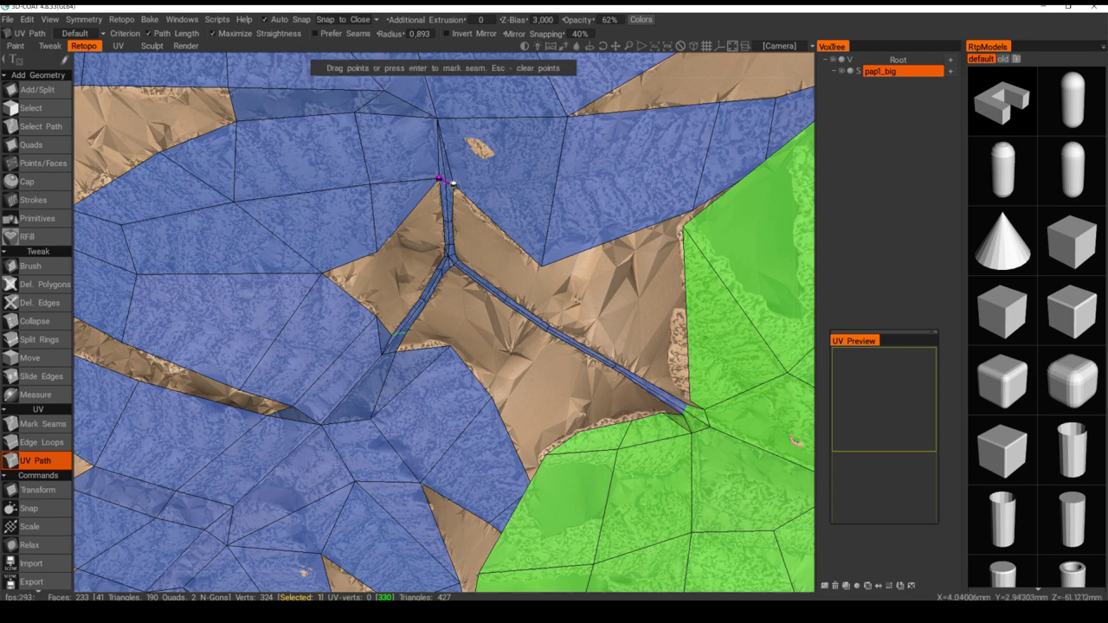
key(Return)
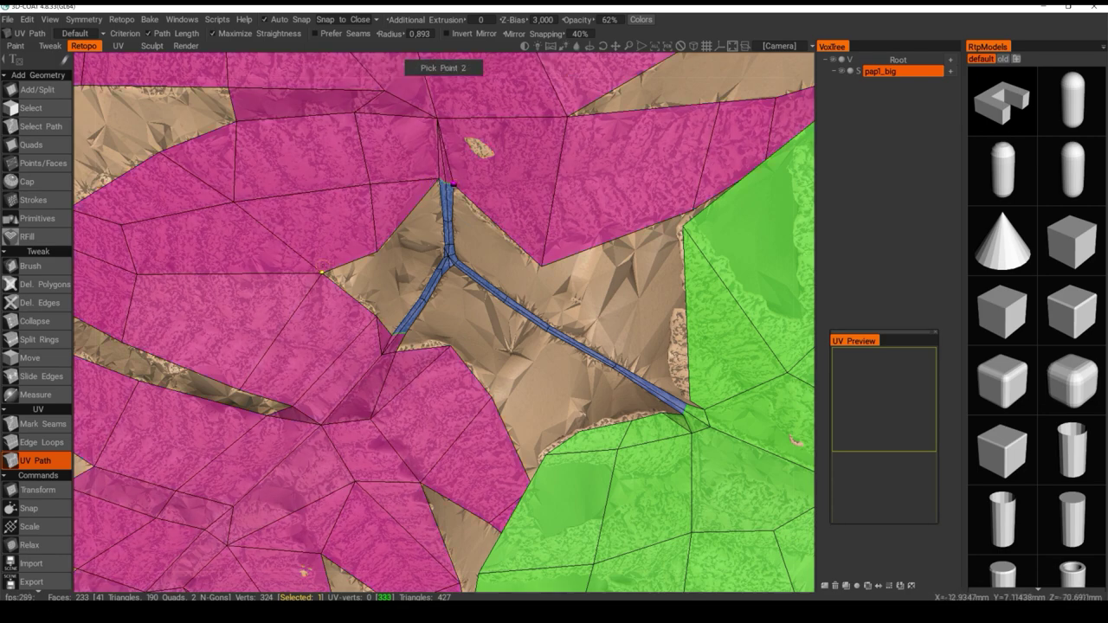
Mark a UV seam along the shared edge between the upper and lower left leaves, from the stem gap to the outer border
click(321, 271)
key(Escape)
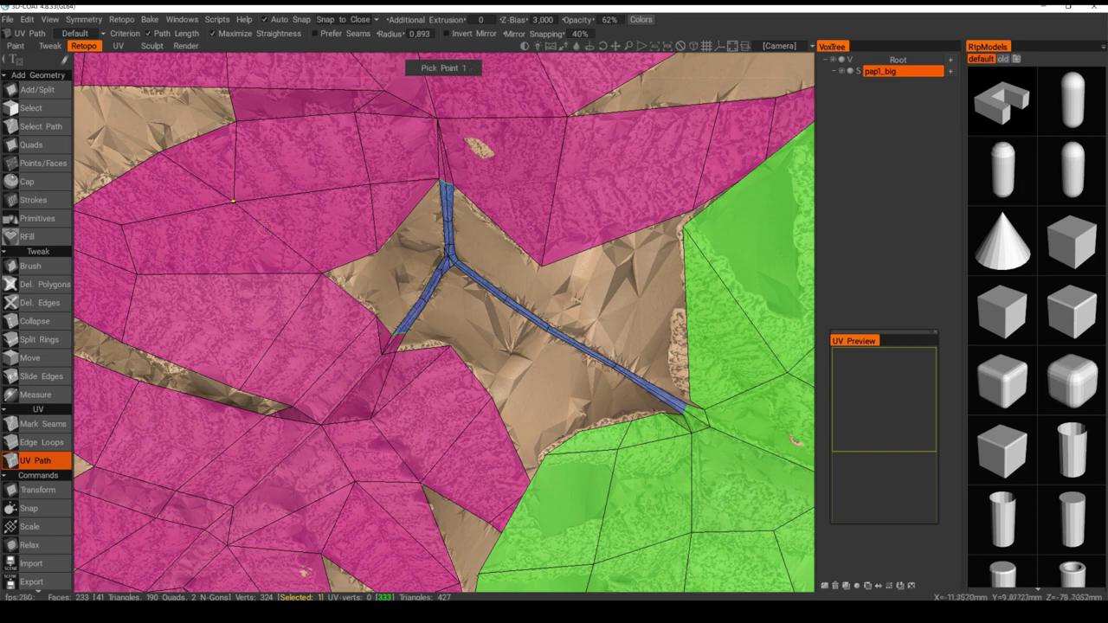
middle_drag(206, 222, 279, 250)
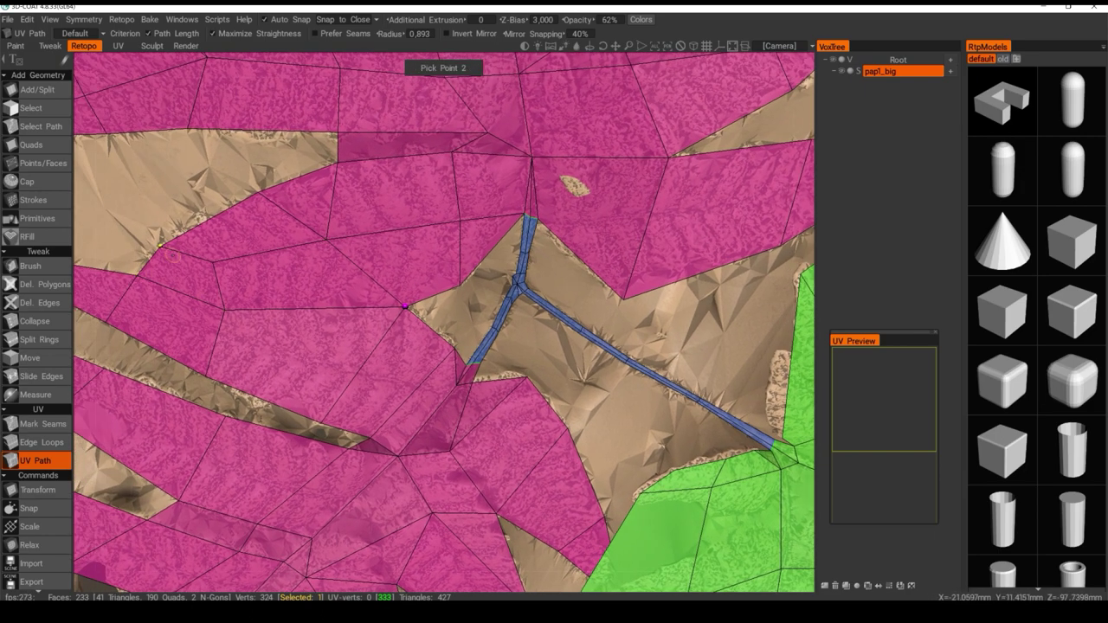
click(151, 283)
key(Return)
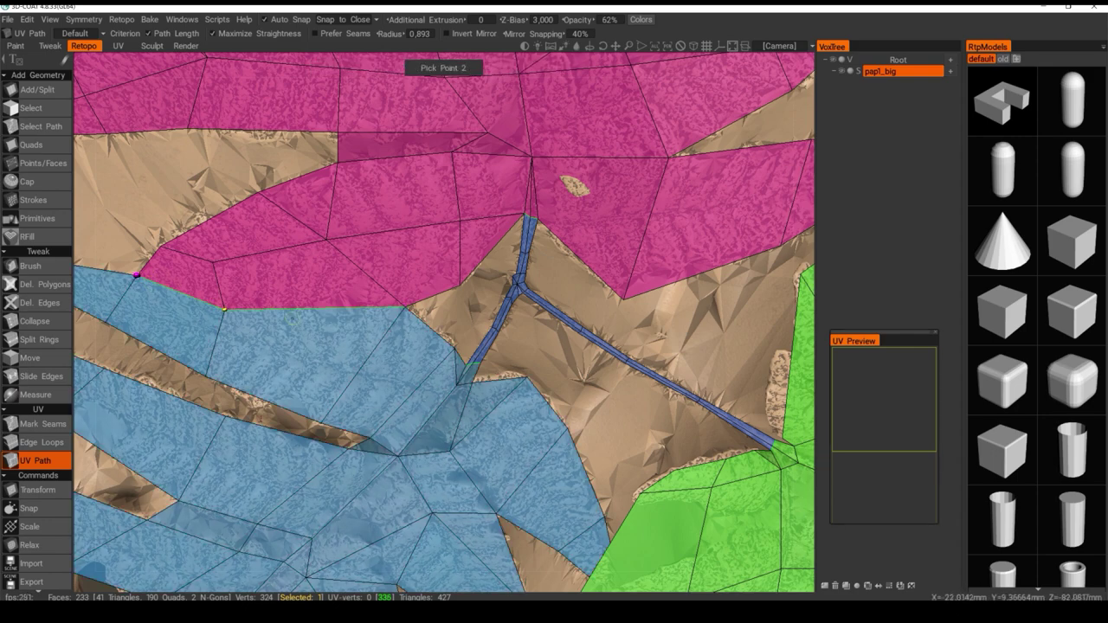
Mark a UV seam across the long stem branch where it leaves the three-way stem junction
middle_drag(533, 321, 363, 299)
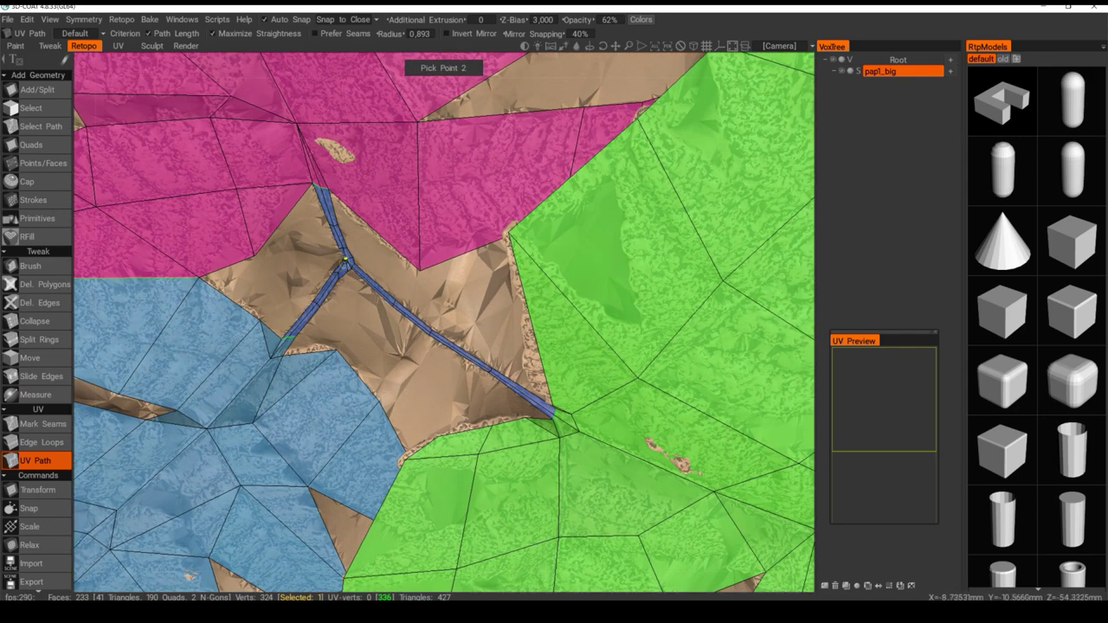
scroll(344, 258, up, 5)
middle_drag(345, 258, 514, 302)
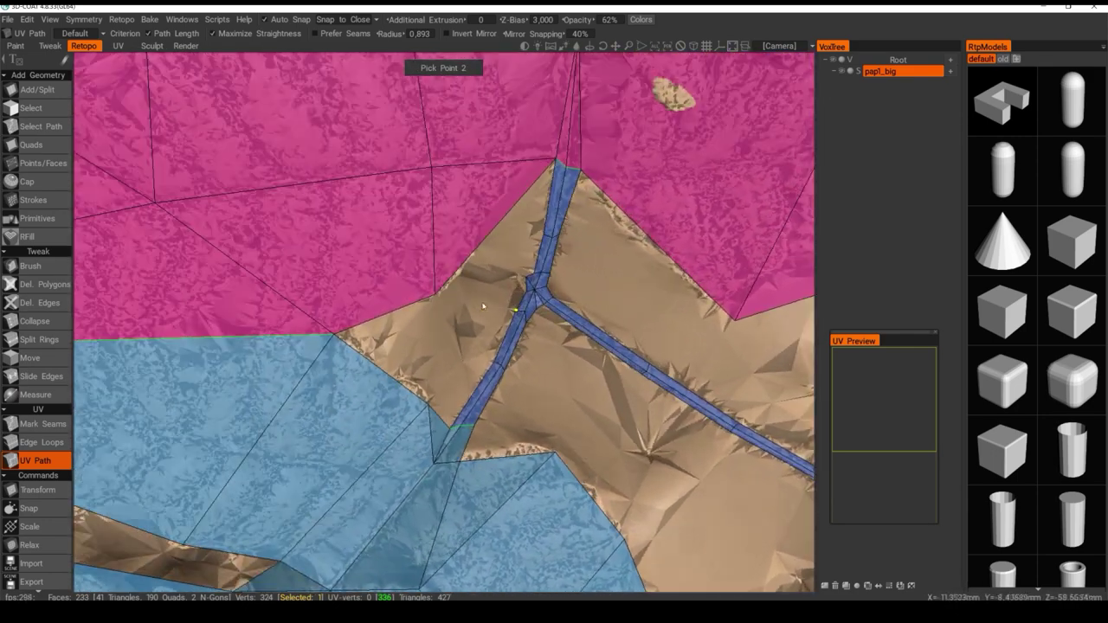
click(552, 296)
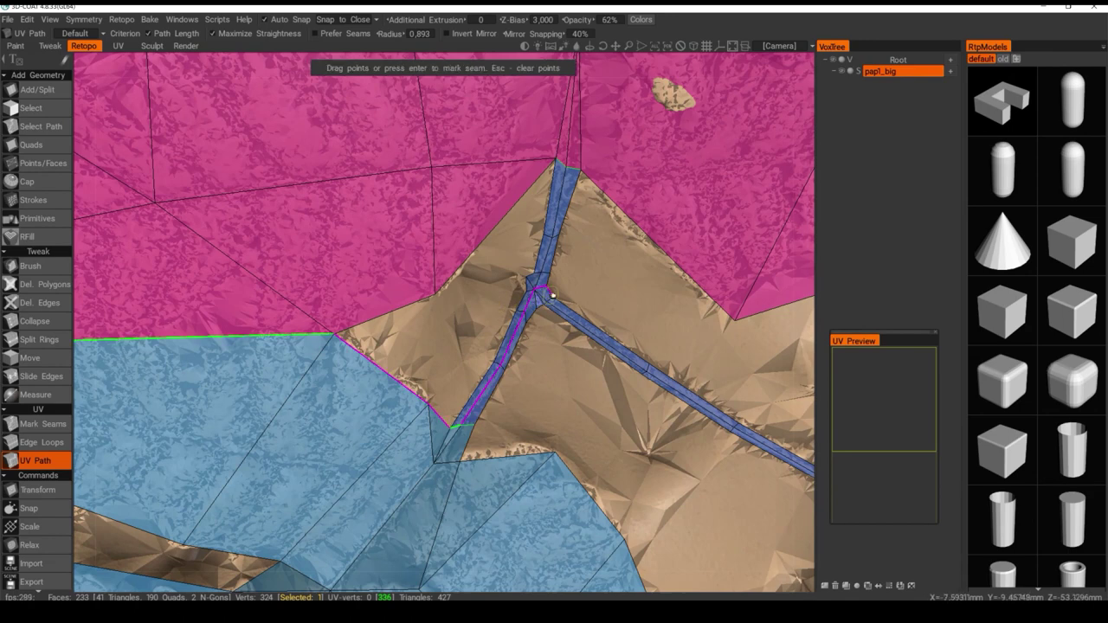
key(Escape)
click(552, 296)
click(543, 303)
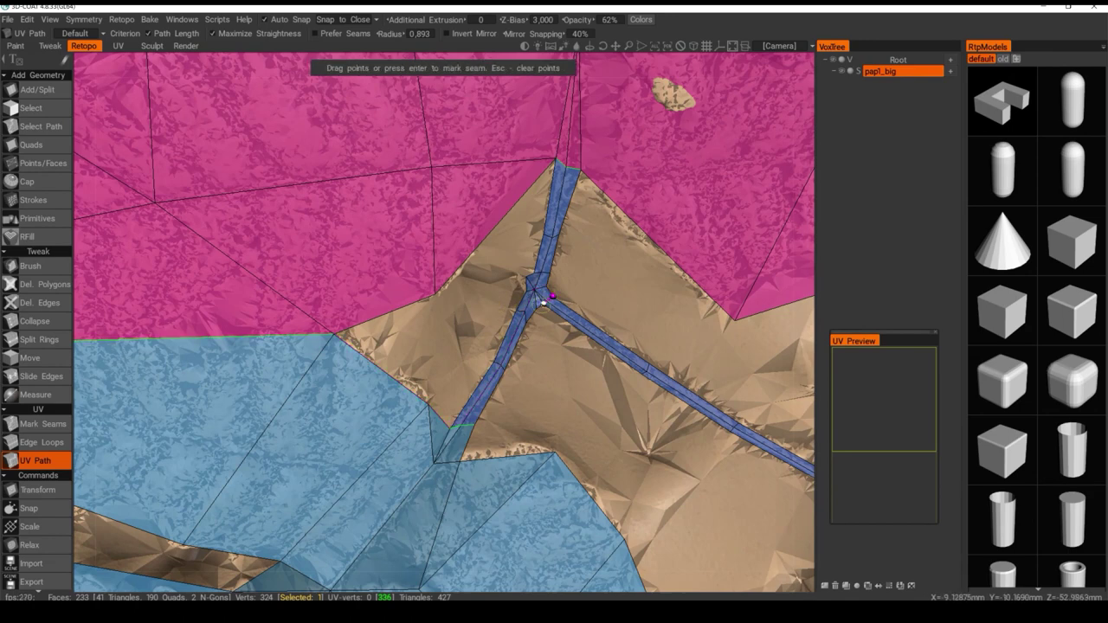
key(Return)
Mark a UV seam across the lower-left stem branch at the junction, separating it from the upper branch
click(544, 302)
click(526, 276)
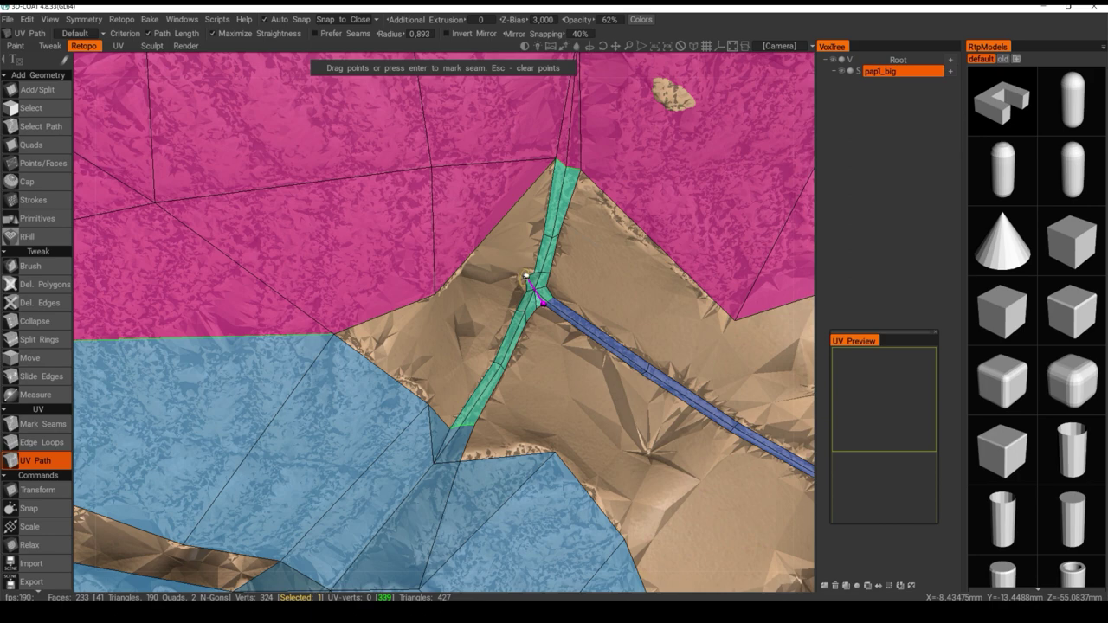
key(Return)
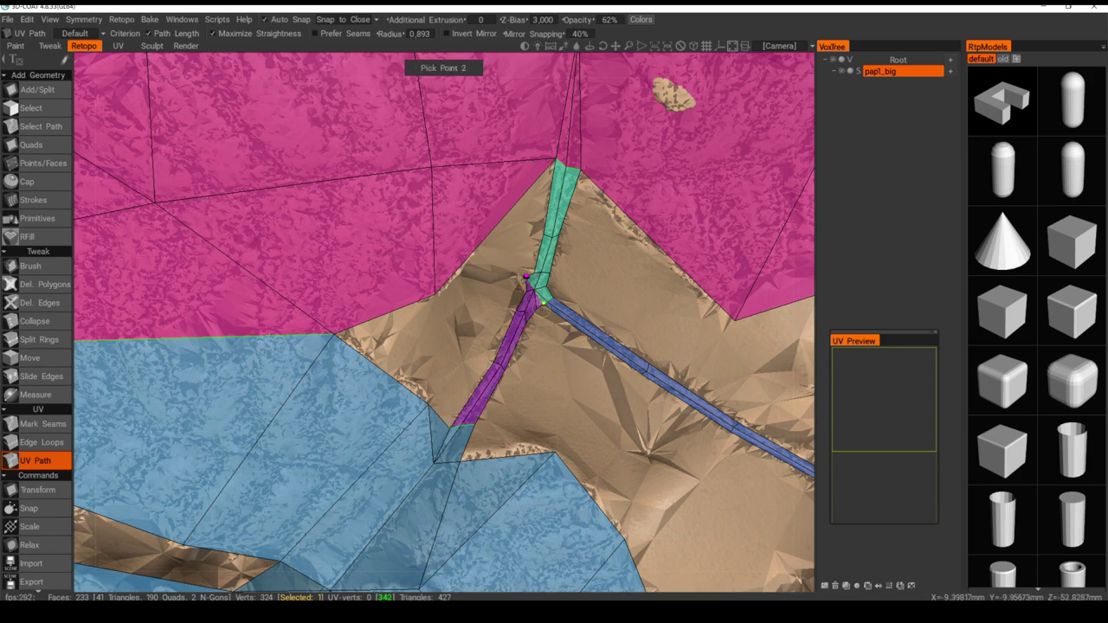
Unwrap the retopologized fern mesh along the marked seams and check the islands in the UV preview
scroll(532, 299, down, 10)
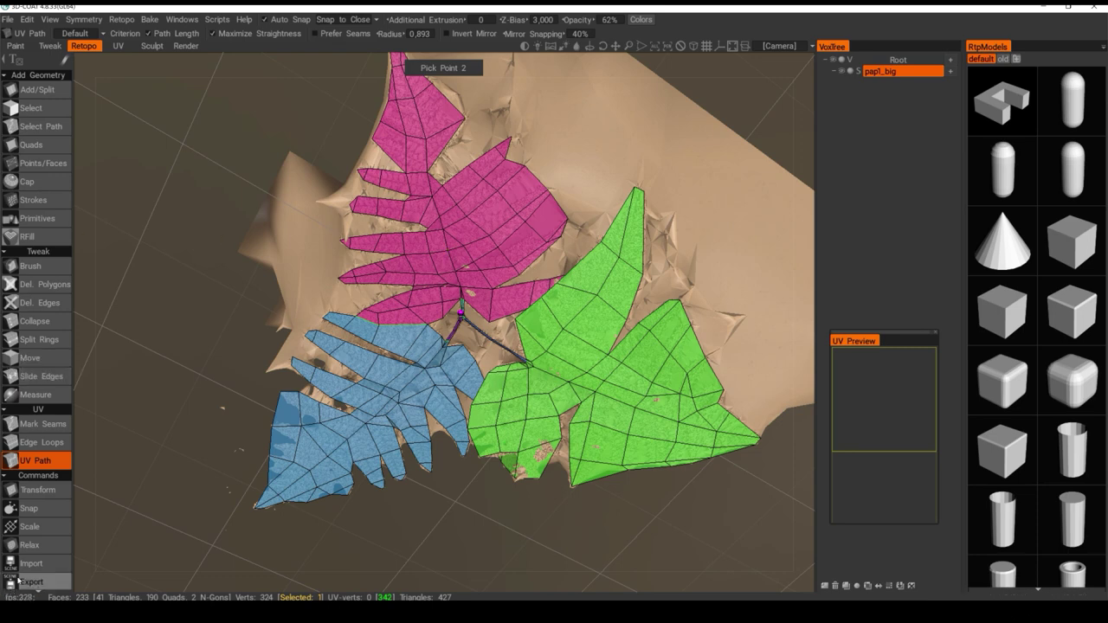
scroll(35, 424, down, 3)
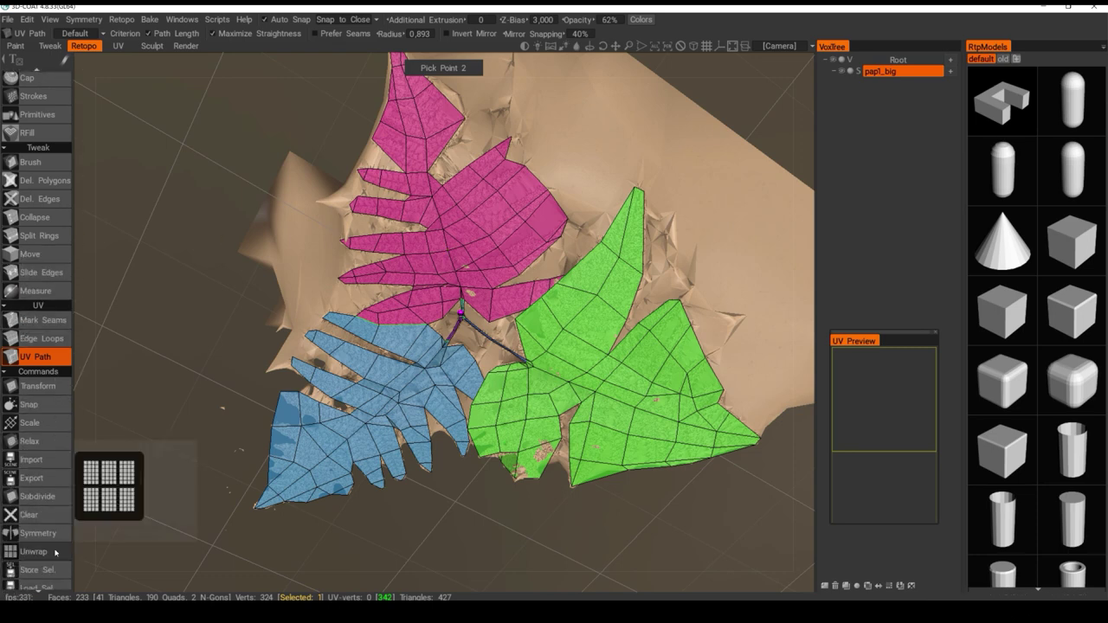
click(34, 552)
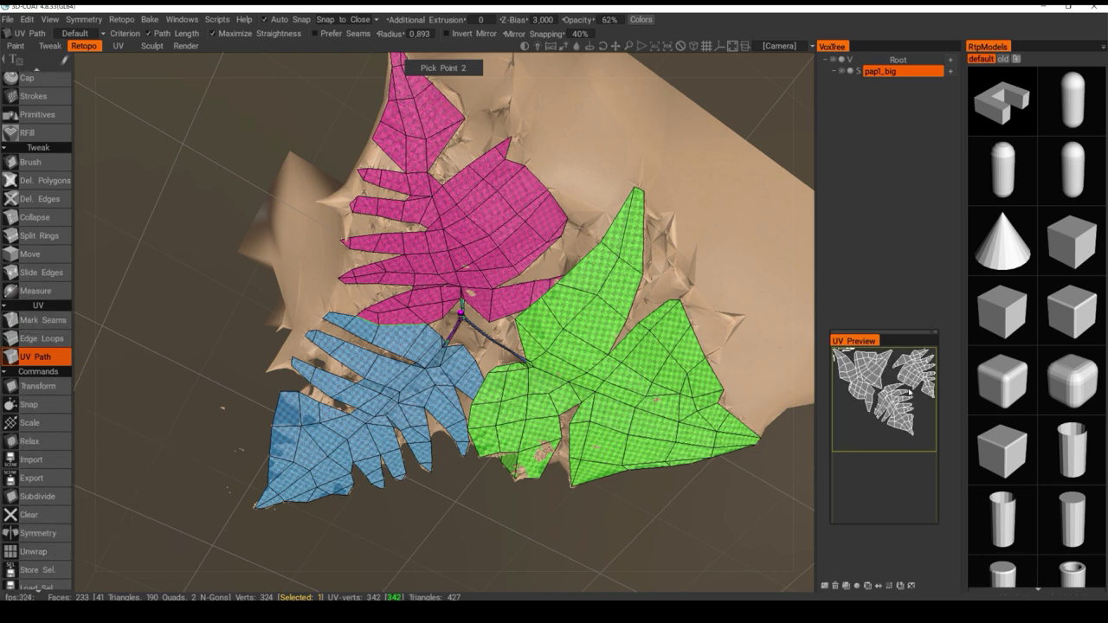
drag(913, 340, 633, 345)
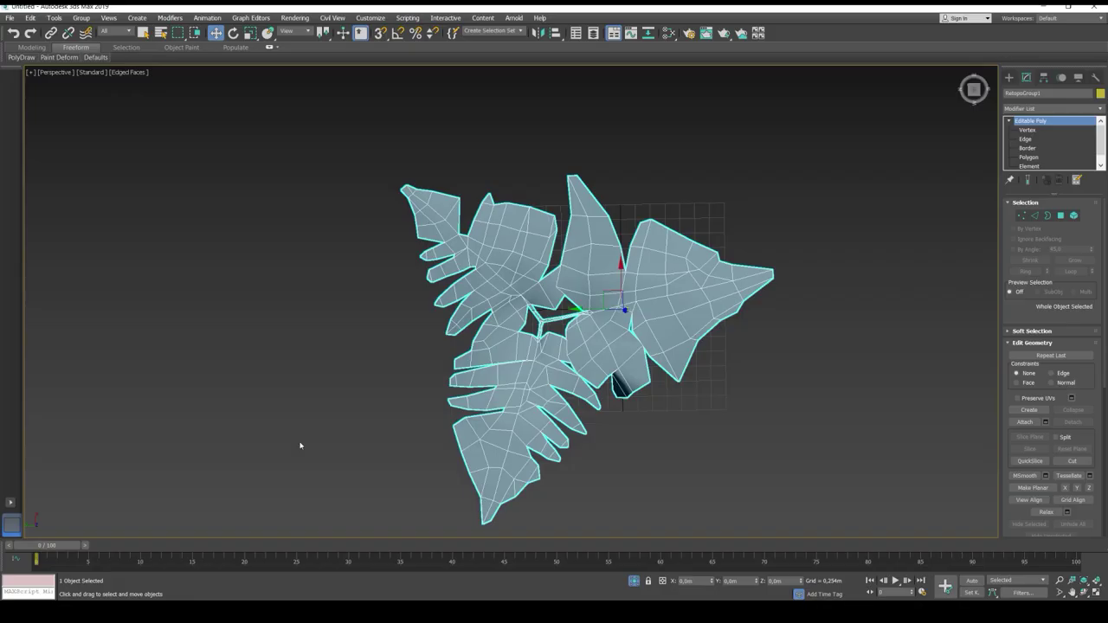
Switch to 3ds Max, apply an Unwrap UVW modifier to the fern leaf mesh, and open its UV editor
click(1061, 215)
alt+middle_drag(736, 230, 798, 227)
click(1061, 217)
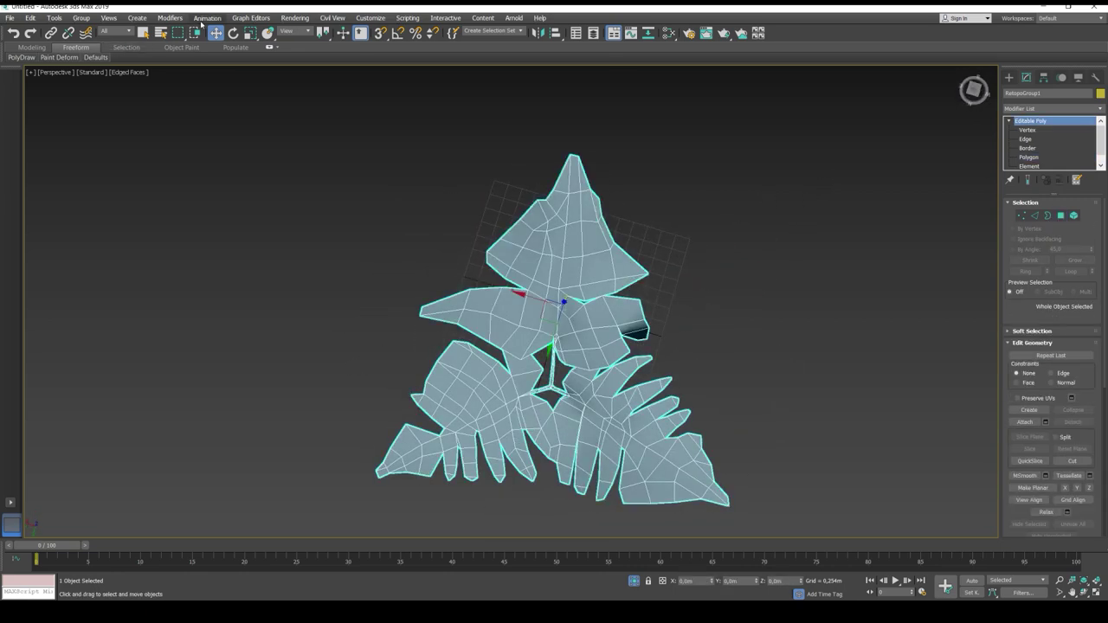
click(170, 17)
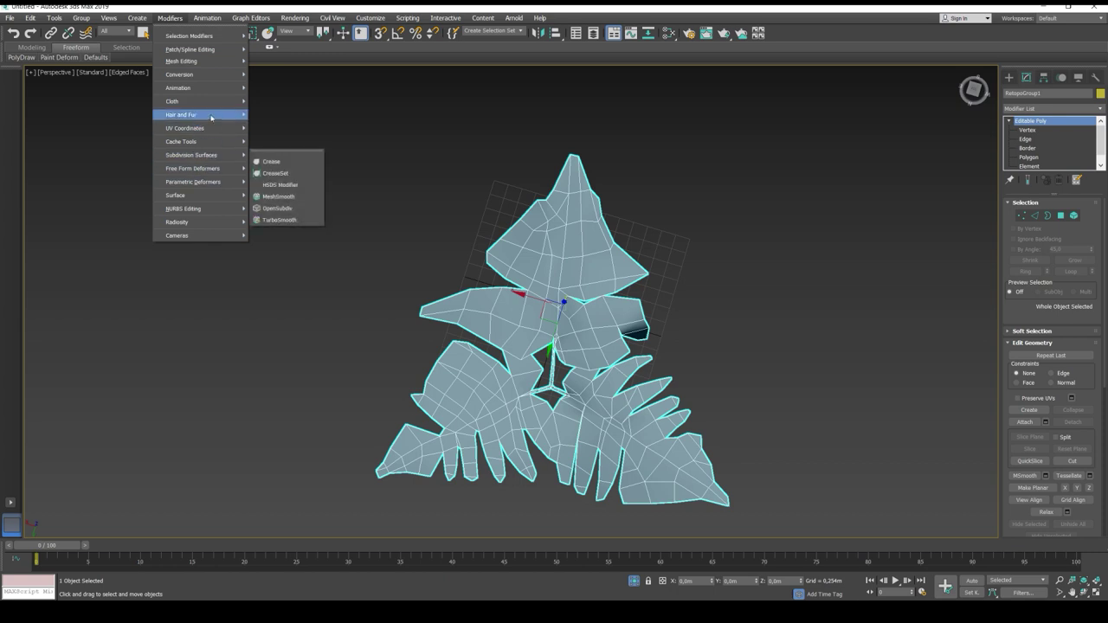
mouse_move(210, 129)
click(279, 181)
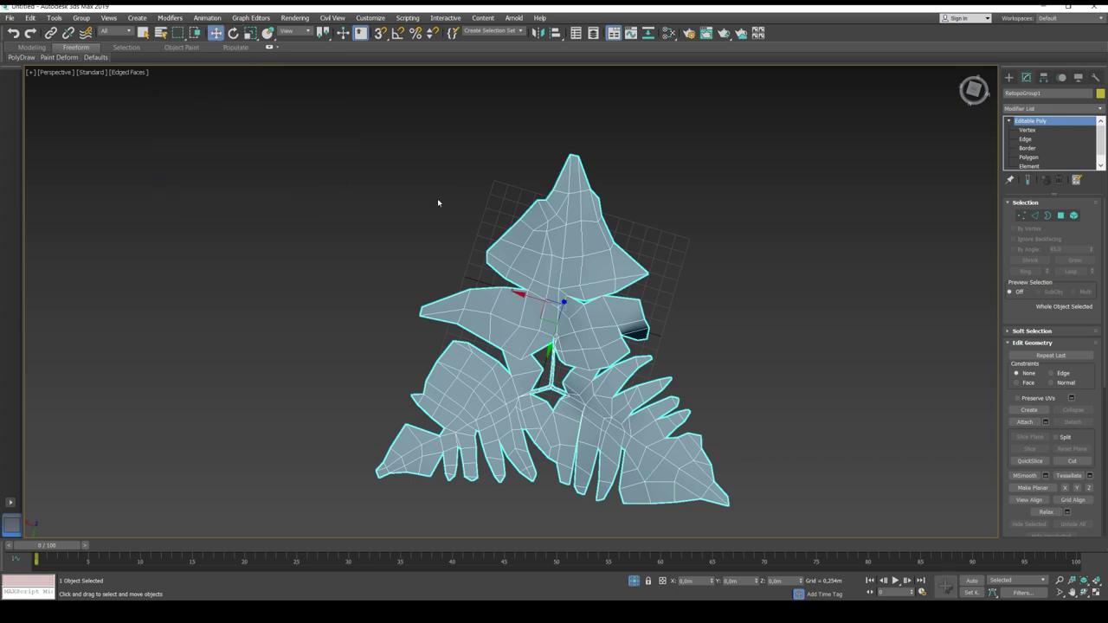
click(1043, 425)
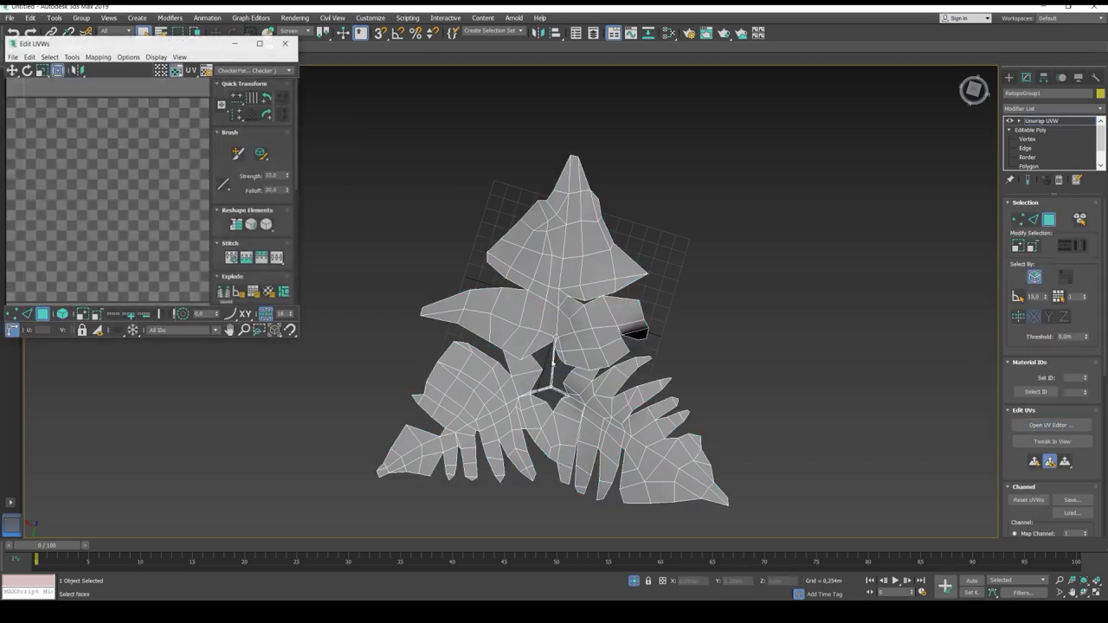
Mark Point-to-Point Seams across the stem's branch ends and junction, and along the shared edge between the two neighbouring fern leaves
scroll(161, 212, down, 5)
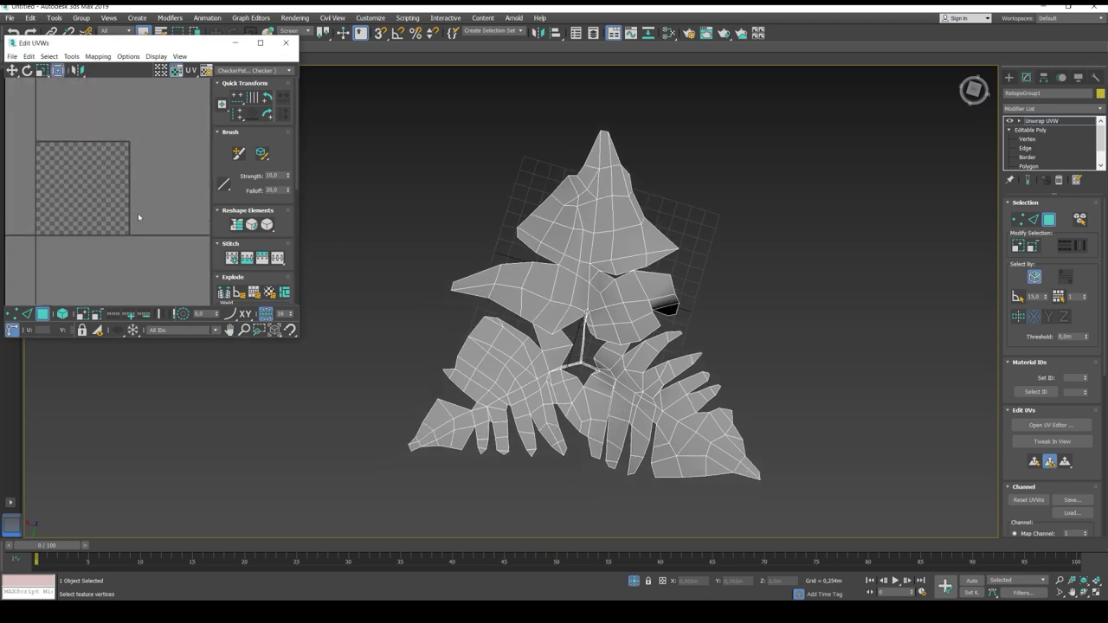
scroll(534, 392, up, 8)
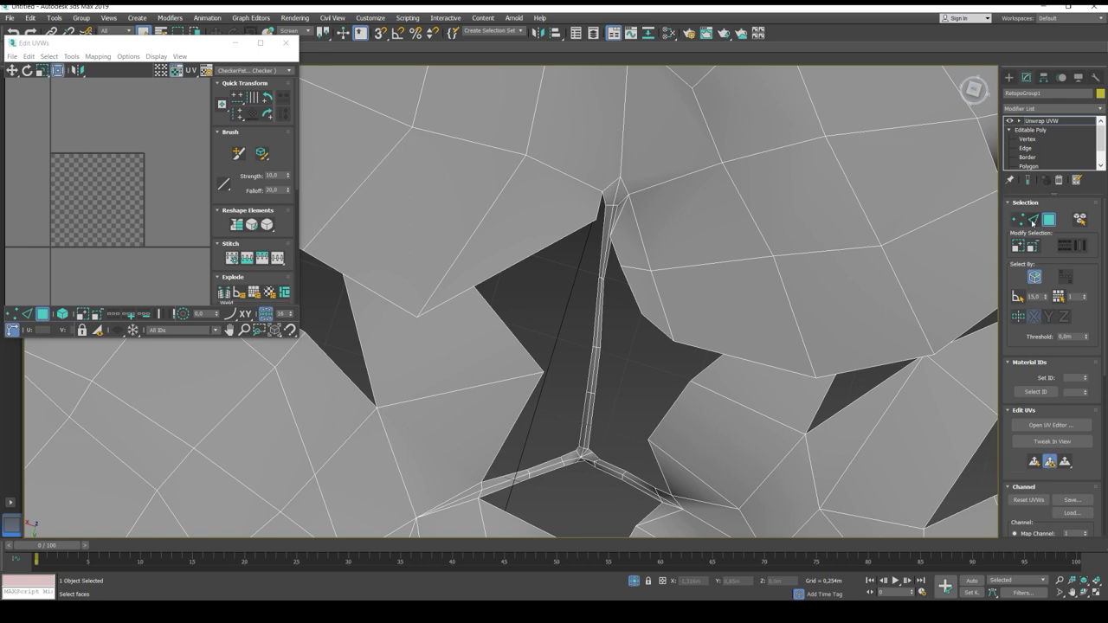
drag(1011, 467, 1018, 369)
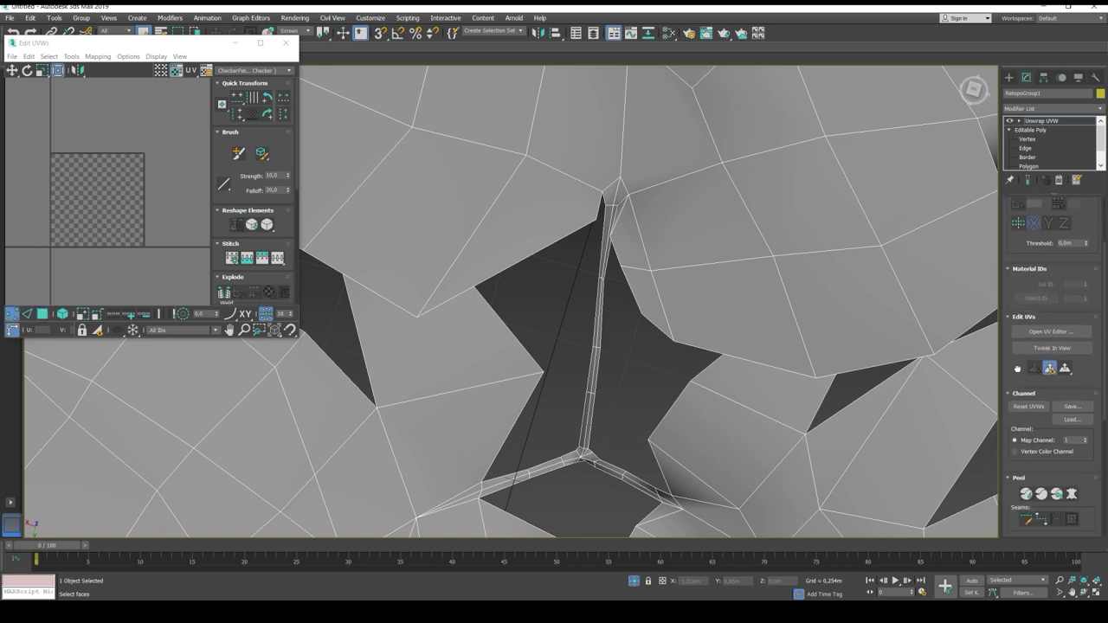
scroll(1063, 405, down, 2)
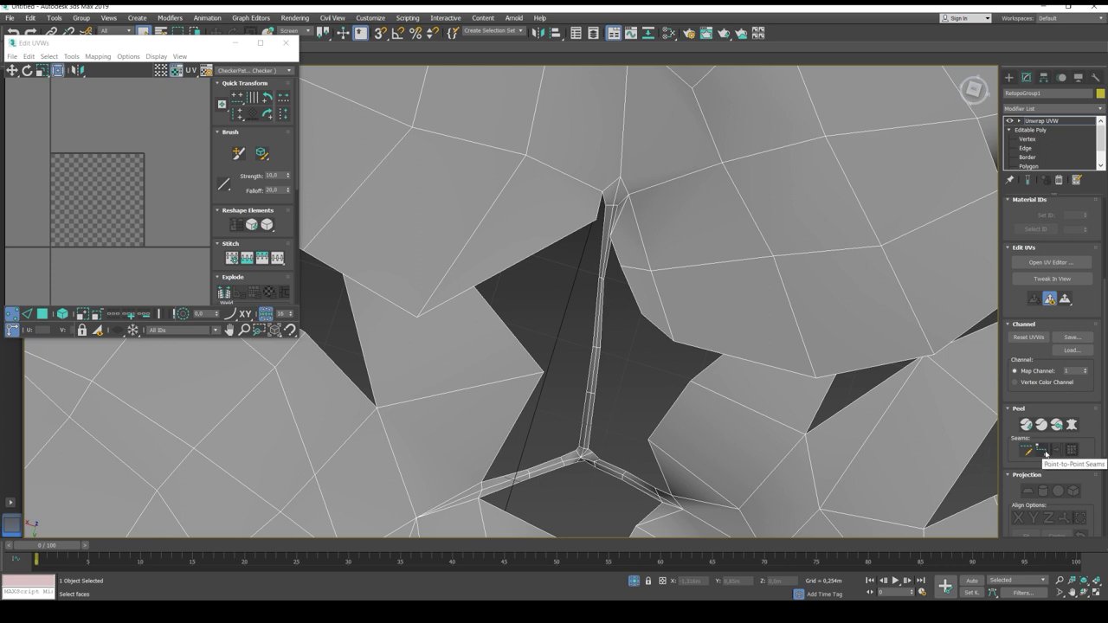
click(1043, 450)
scroll(645, 305, up, 2)
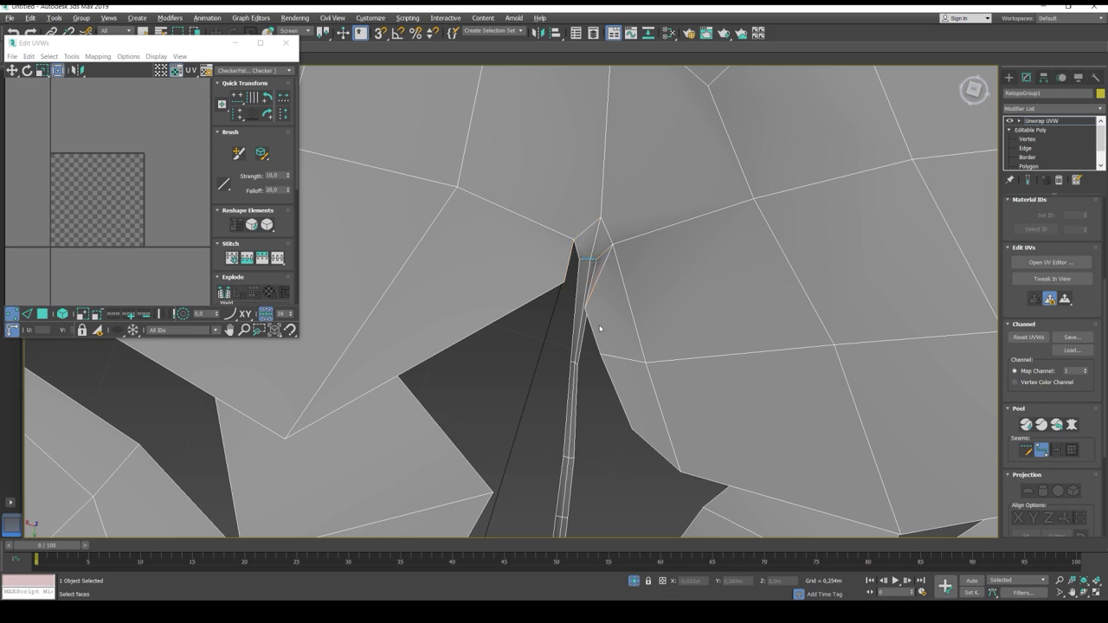
alt+middle_drag(600, 329, 627, 294)
middle_drag(765, 407, 669, 326)
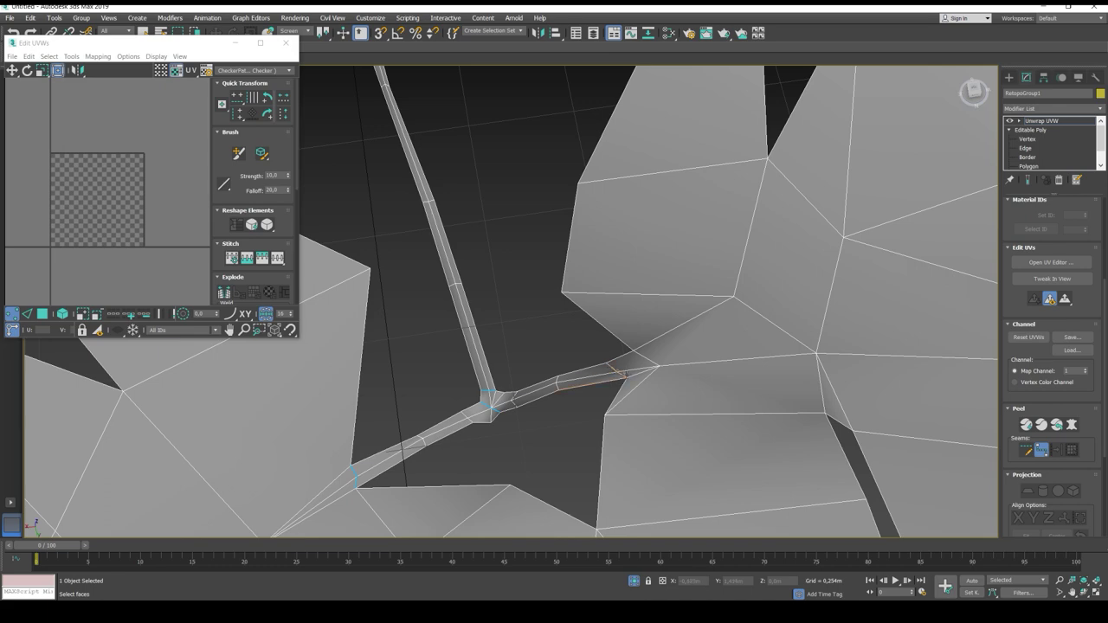
scroll(657, 394, down, 8)
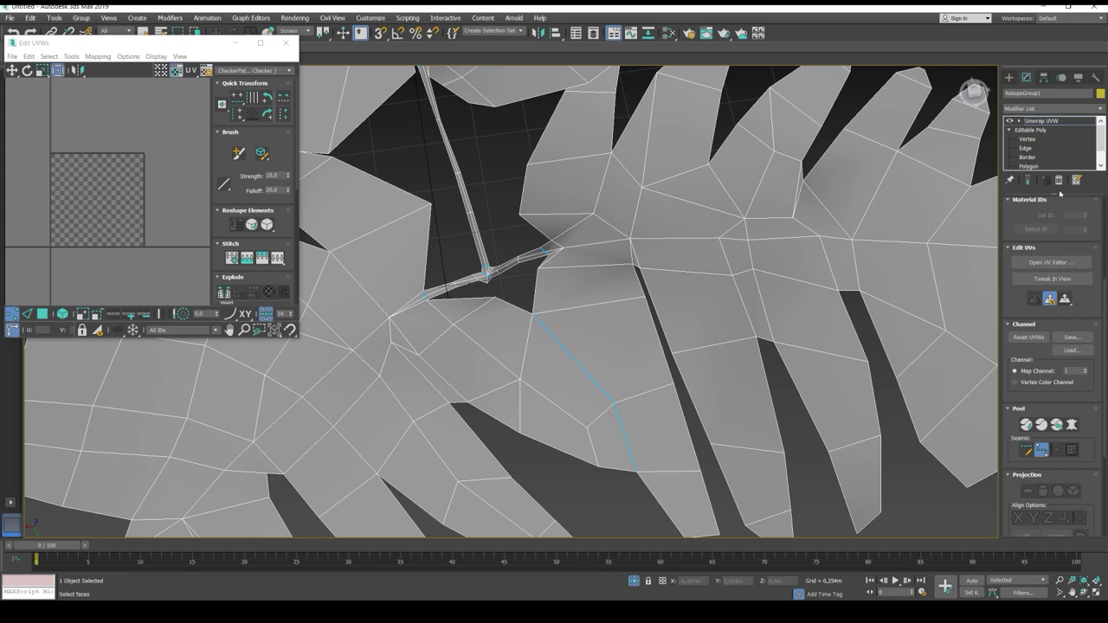
Select all polygons of the mesh at the Unwrap UVW polygon level and enlarge the UV editor window
click(1019, 122)
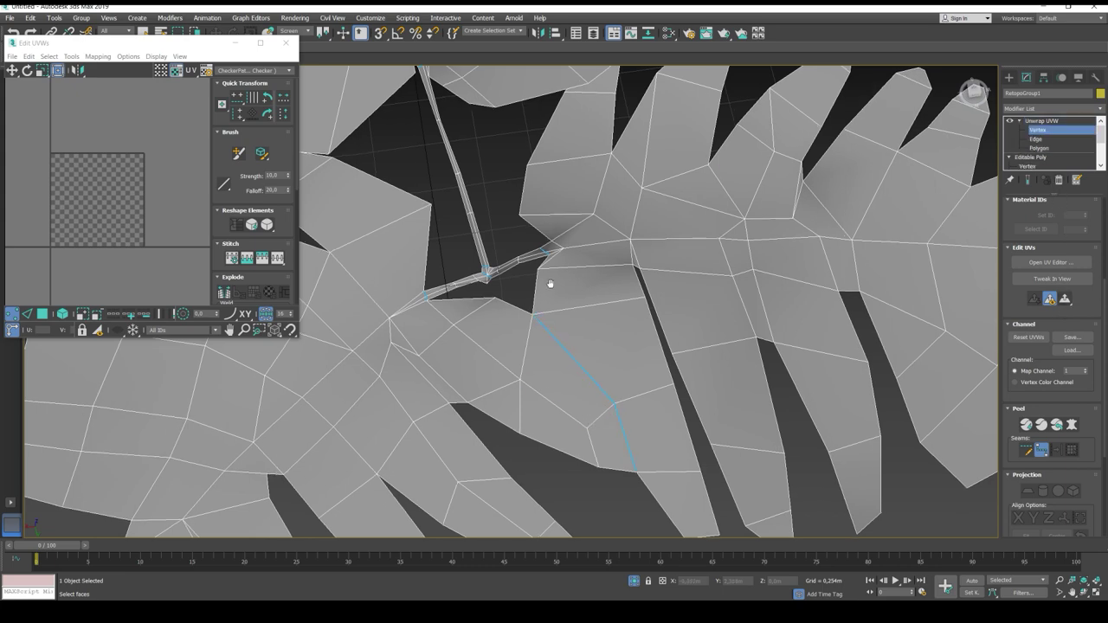
scroll(549, 280, down, 10)
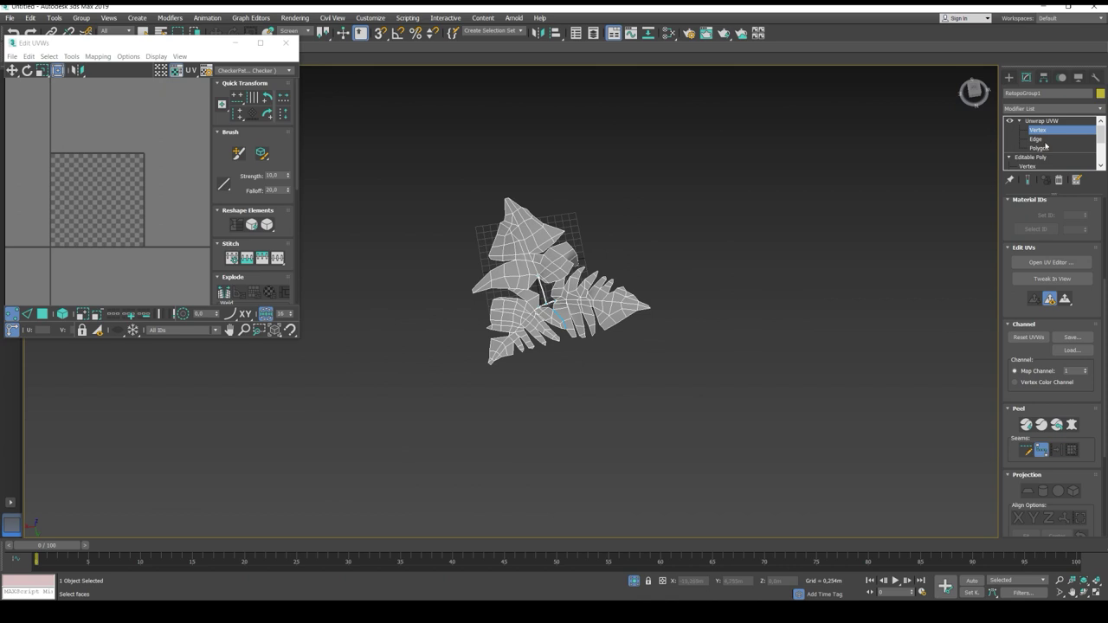
click(1043, 148)
drag(732, 484, 732, 484)
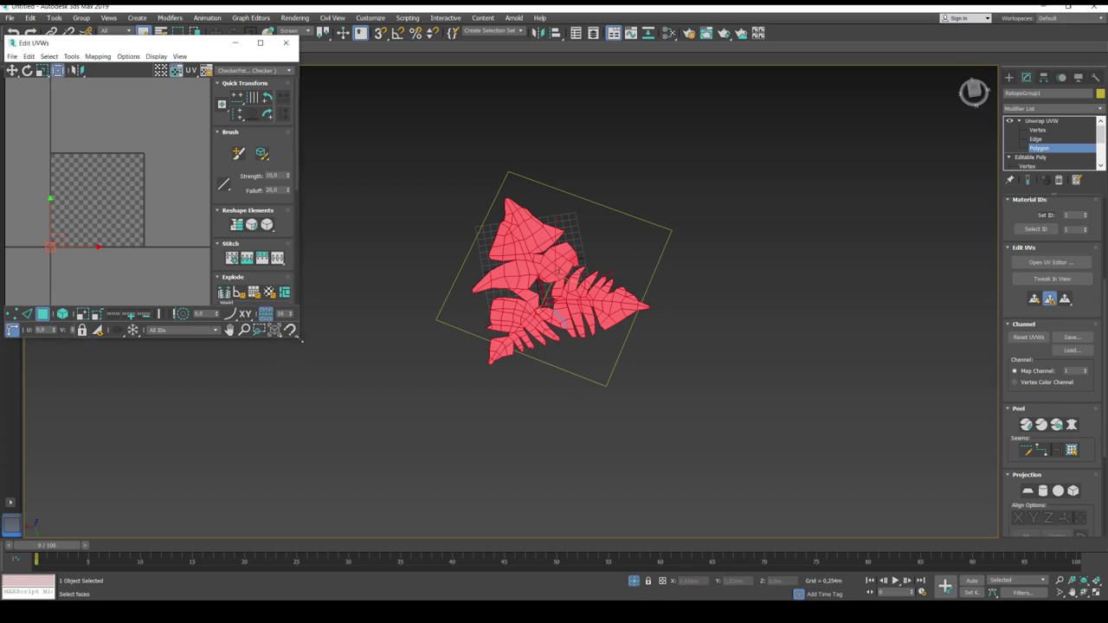
drag(299, 340, 435, 482)
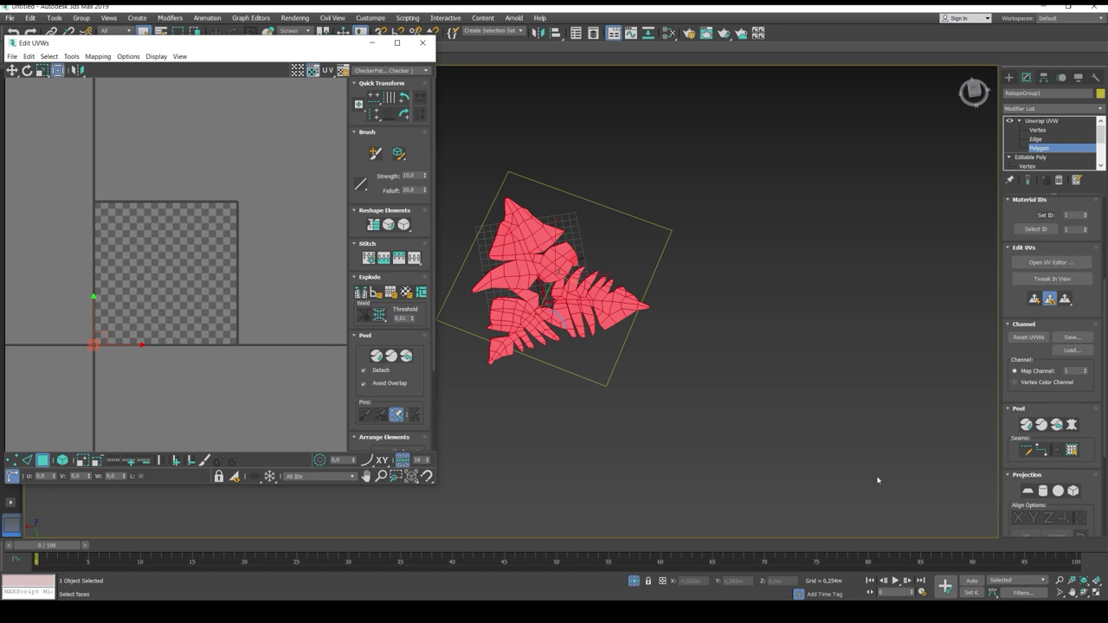
Open a Pelt Map for the selected polygons, relax the UVs, and commit the result
click(1072, 424)
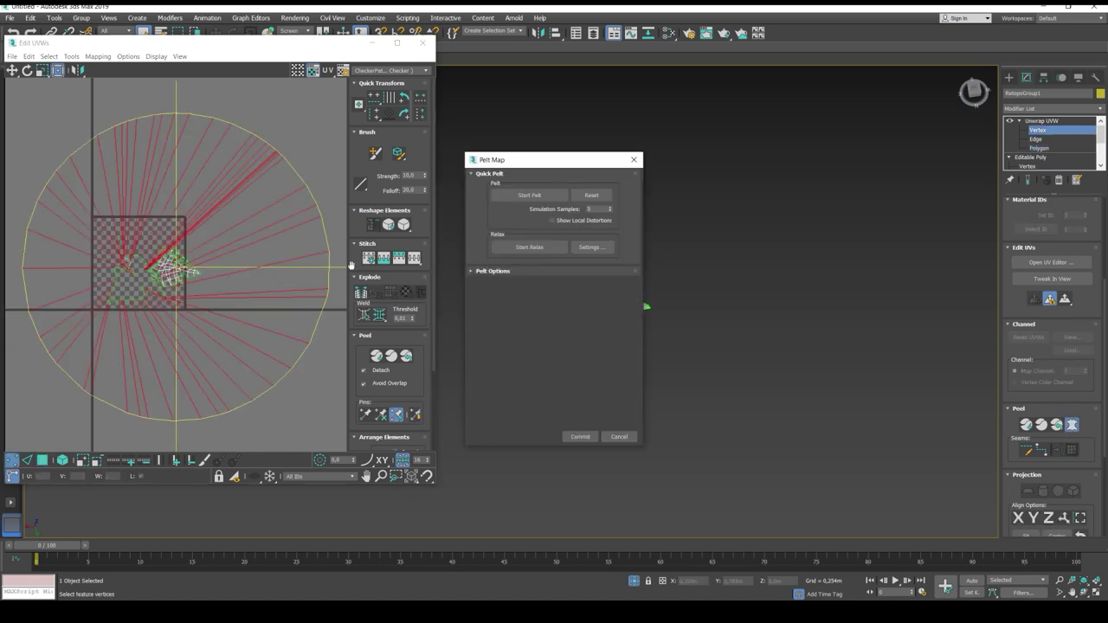
click(525, 247)
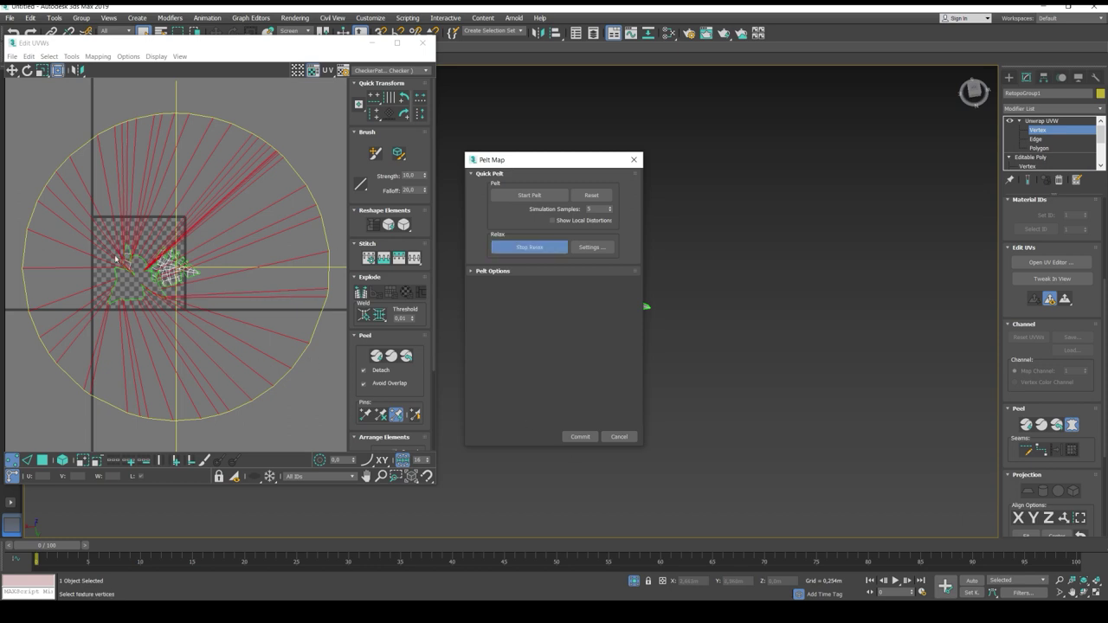
click(578, 436)
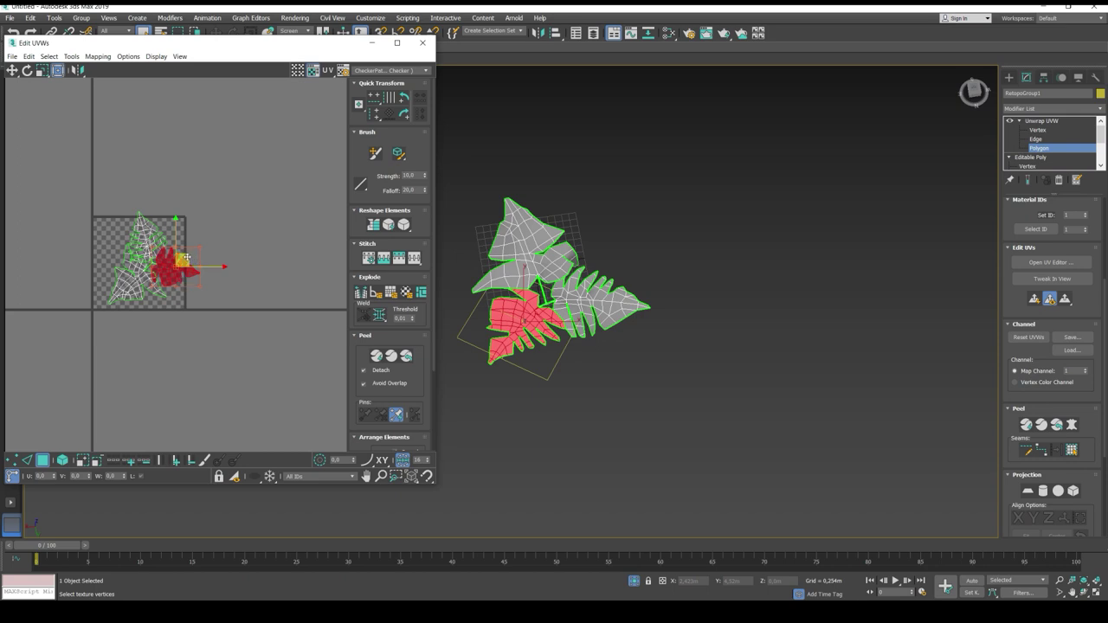
Move the fern leaf's UV shell aside, flatten it with a Pelt Map by pelting and relaxing, and commit it
drag(192, 258, 222, 261)
click(1072, 425)
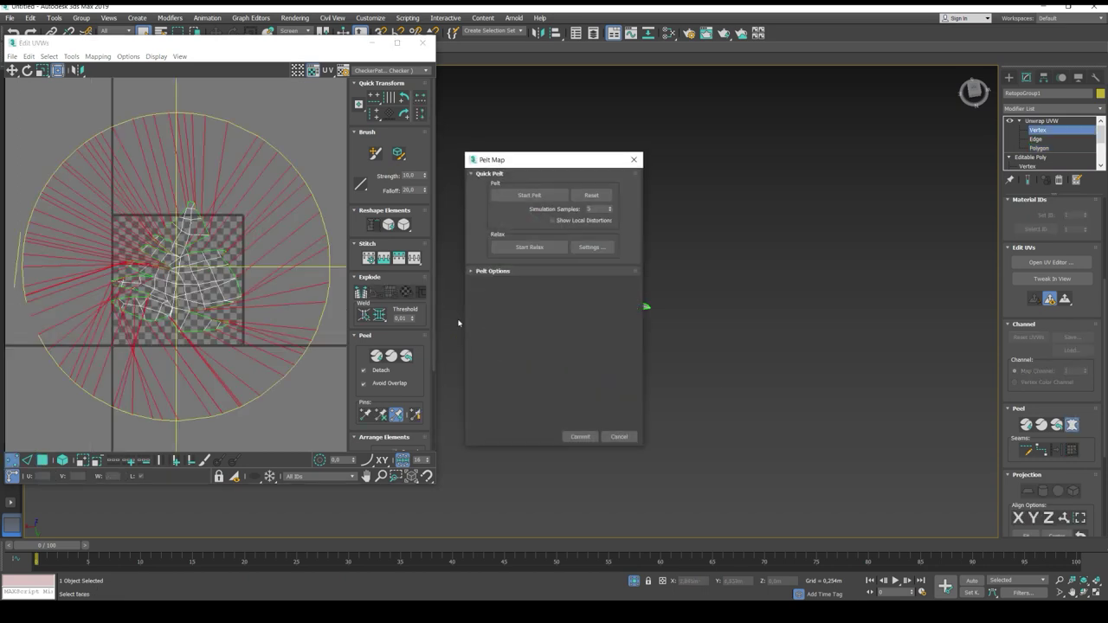
click(520, 248)
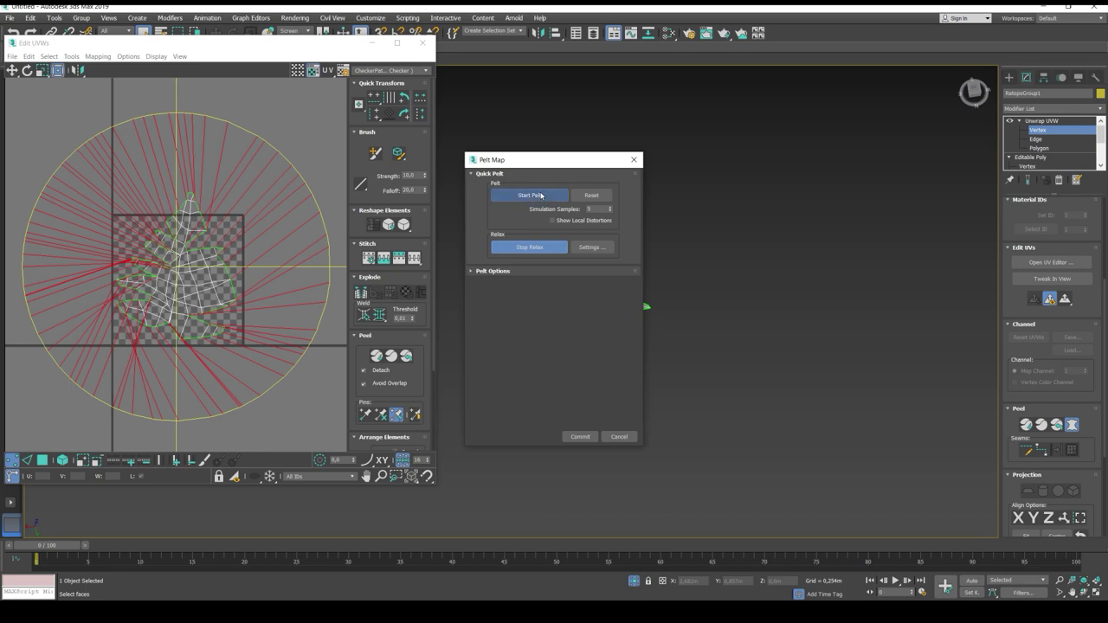
click(537, 196)
click(524, 247)
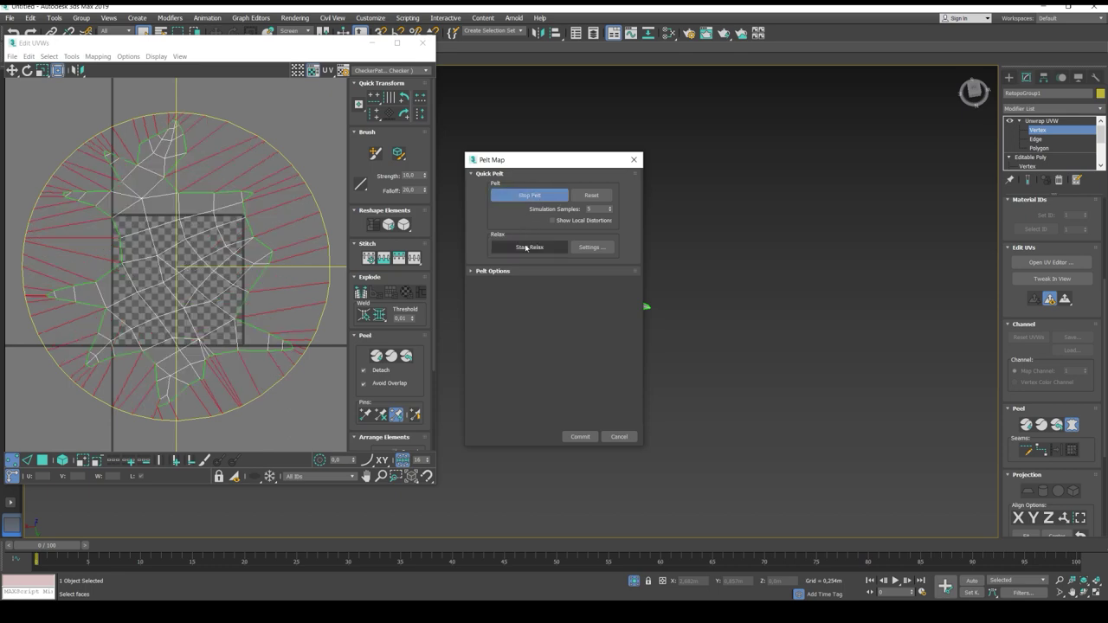
click(531, 198)
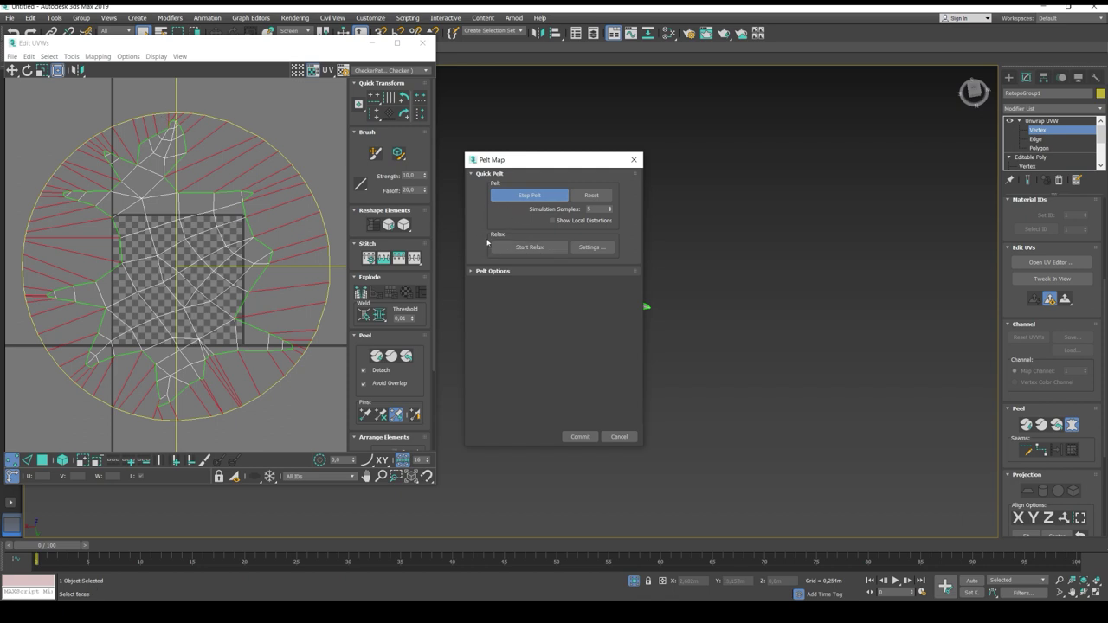
click(521, 249)
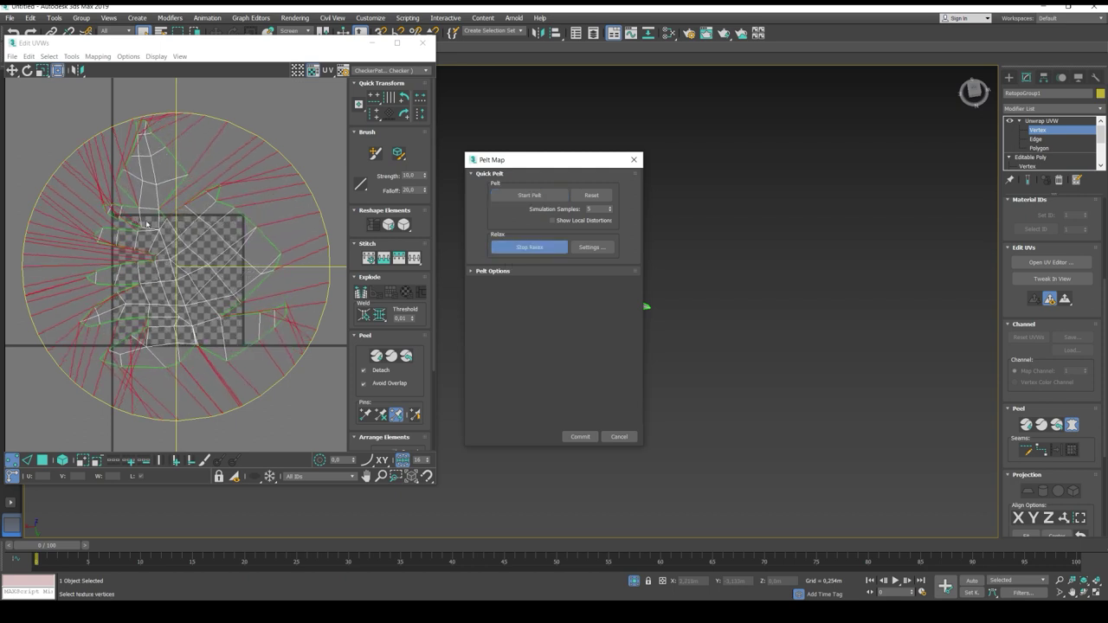
click(580, 437)
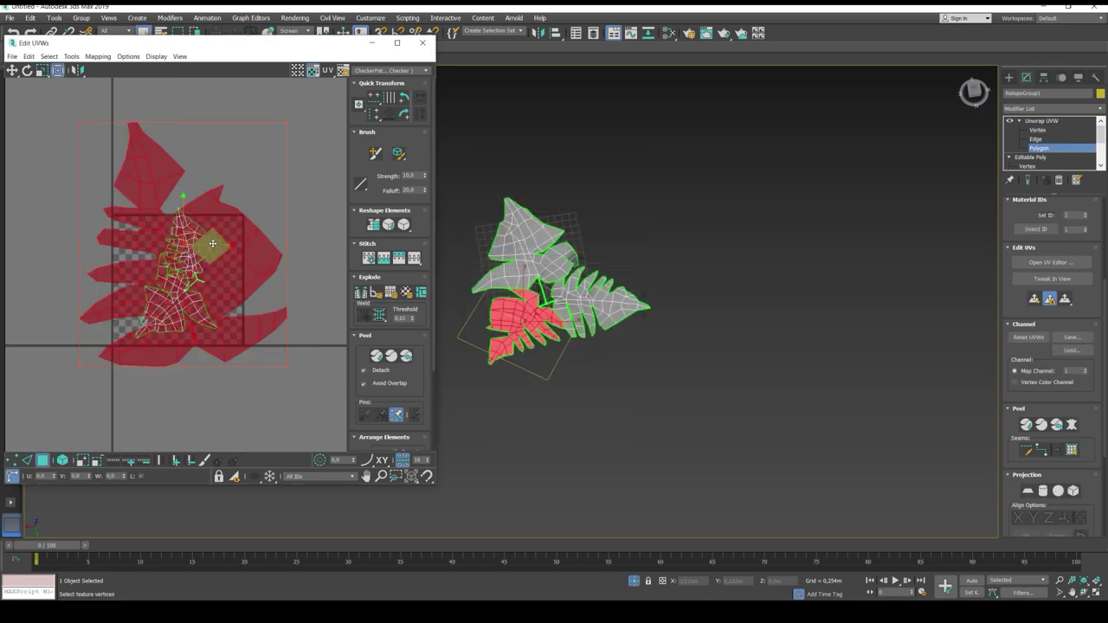
Move the flattened leaf shell outside the checker tile and select a polygon at the tip of the other fern leaf
drag(196, 235, 355, 241)
click(182, 218)
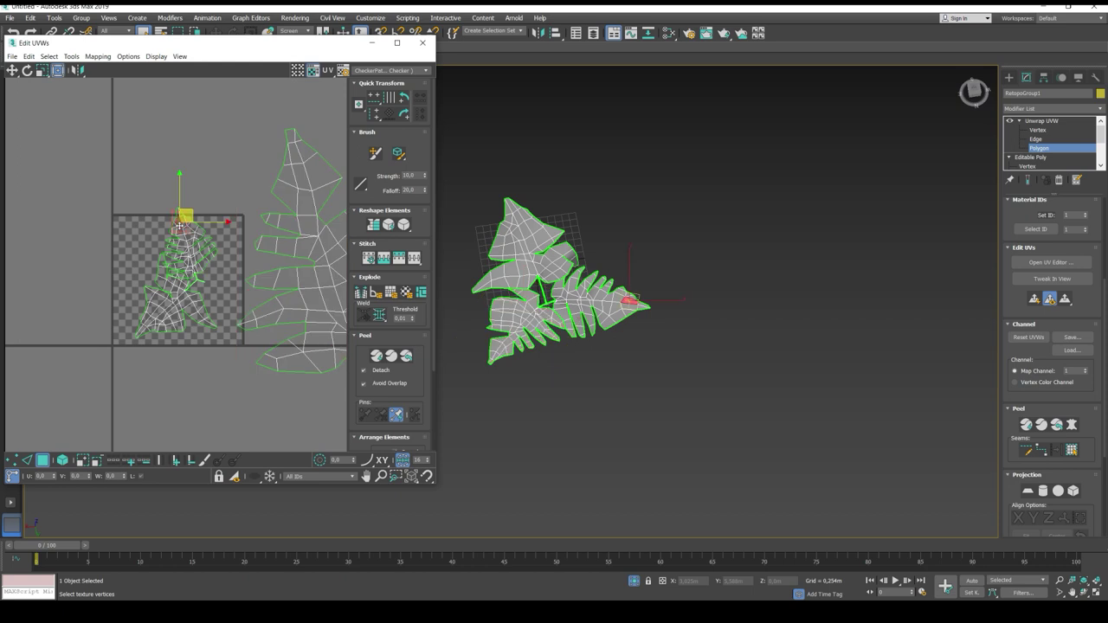
Select the second fern leaf's whole UV shell, flatten it with a Pelt Map and relax, commit it, and move it above the checker tile
click(64, 460)
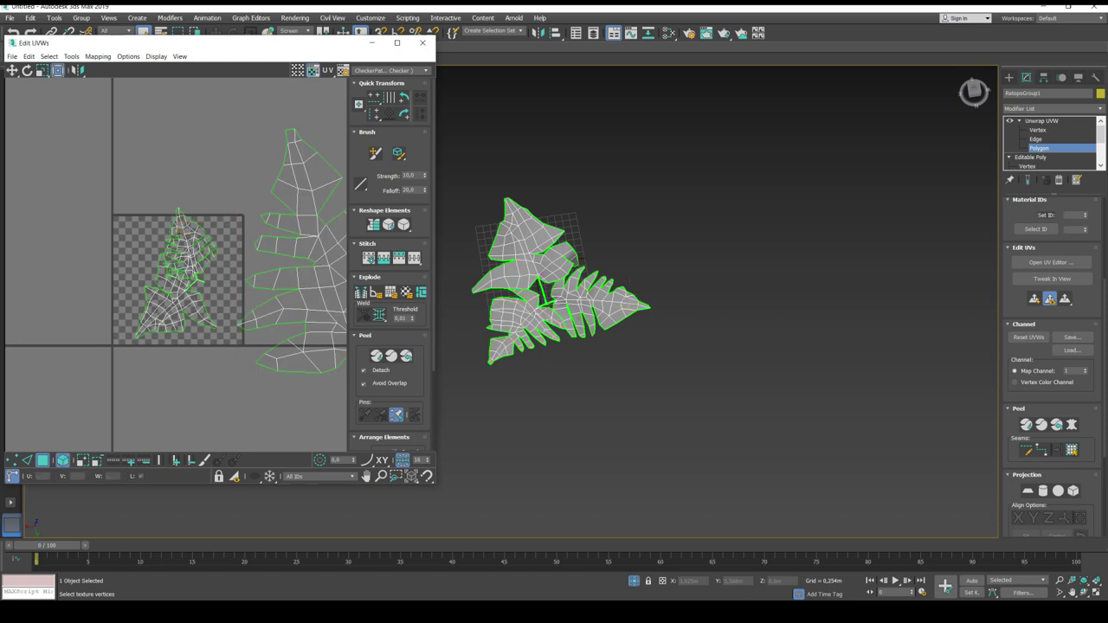
click(184, 230)
click(1072, 424)
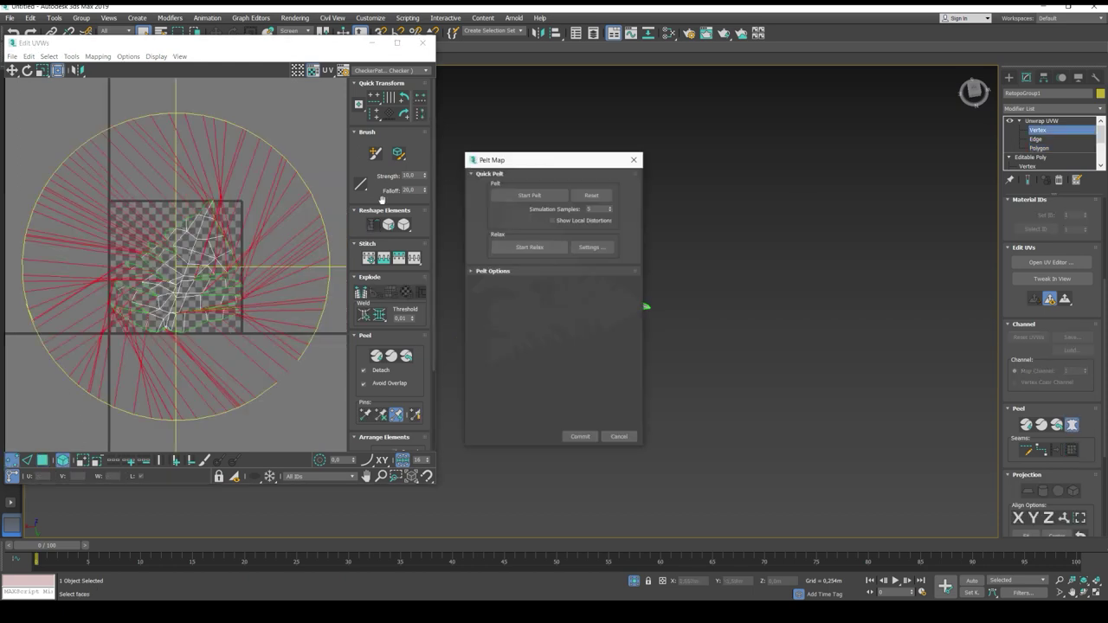
click(515, 246)
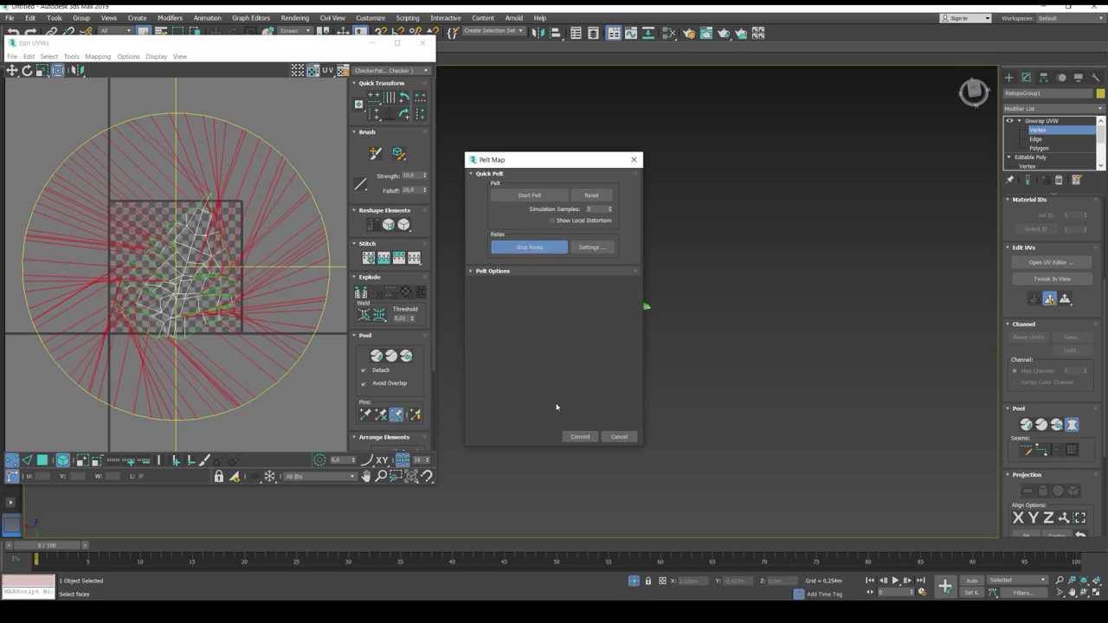
click(578, 437)
drag(192, 256, 207, 138)
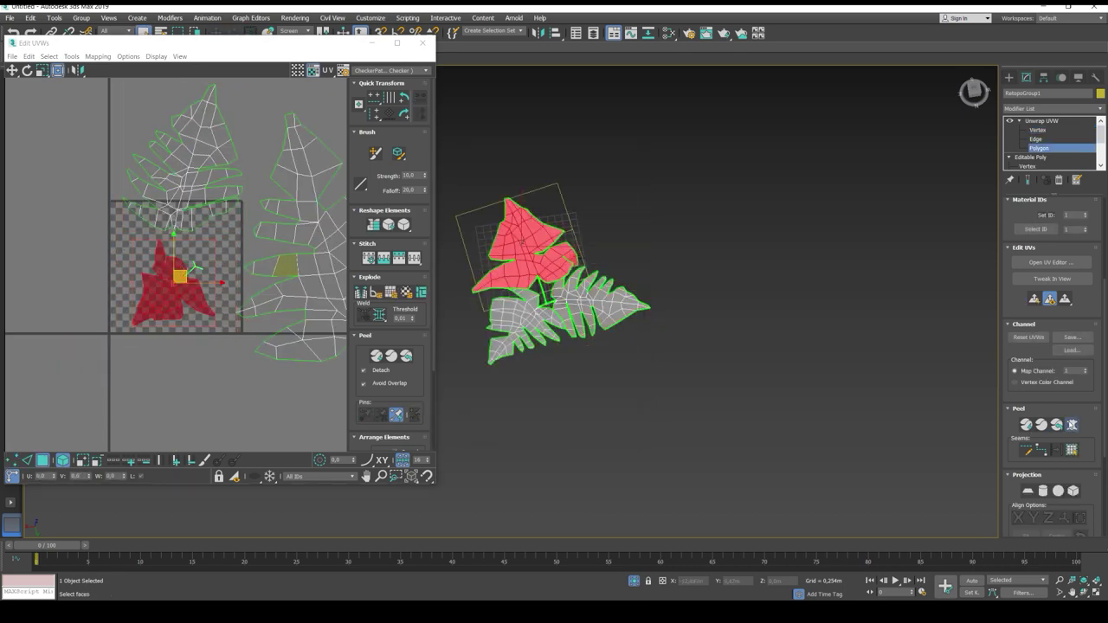
Flatten the remaining large leaf shell with a relaxed Pelt Map and move it below the checker tile
click(1072, 424)
click(529, 246)
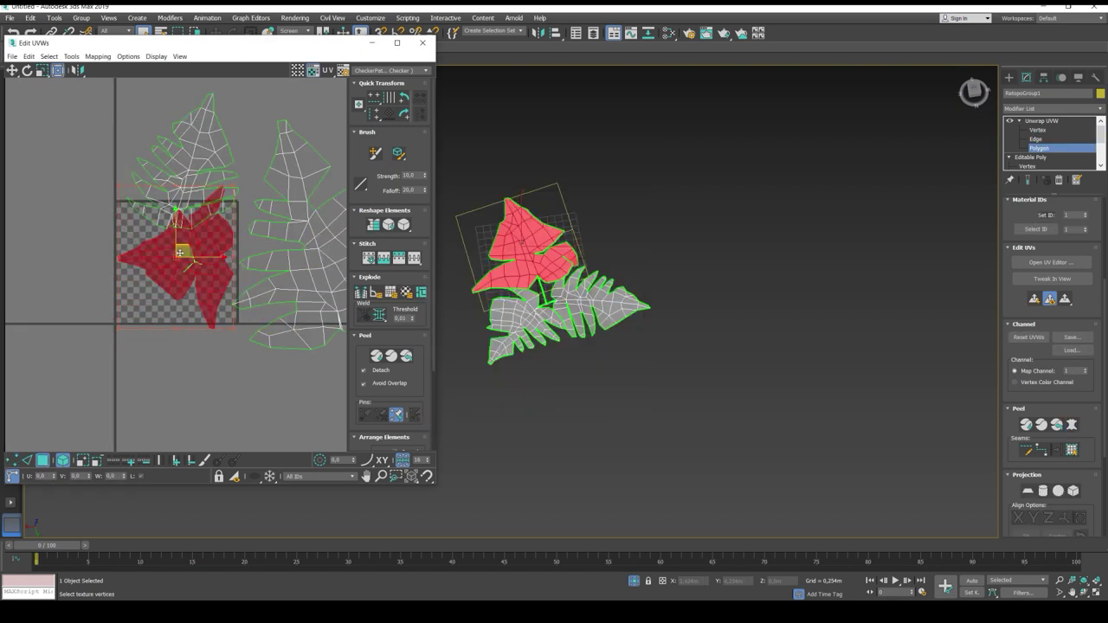
drag(179, 262, 110, 396)
Relax and commit a Pelt Map for the first thin stem piece inside the checker tile, and move the strip aside
scroll(162, 283, up, 4)
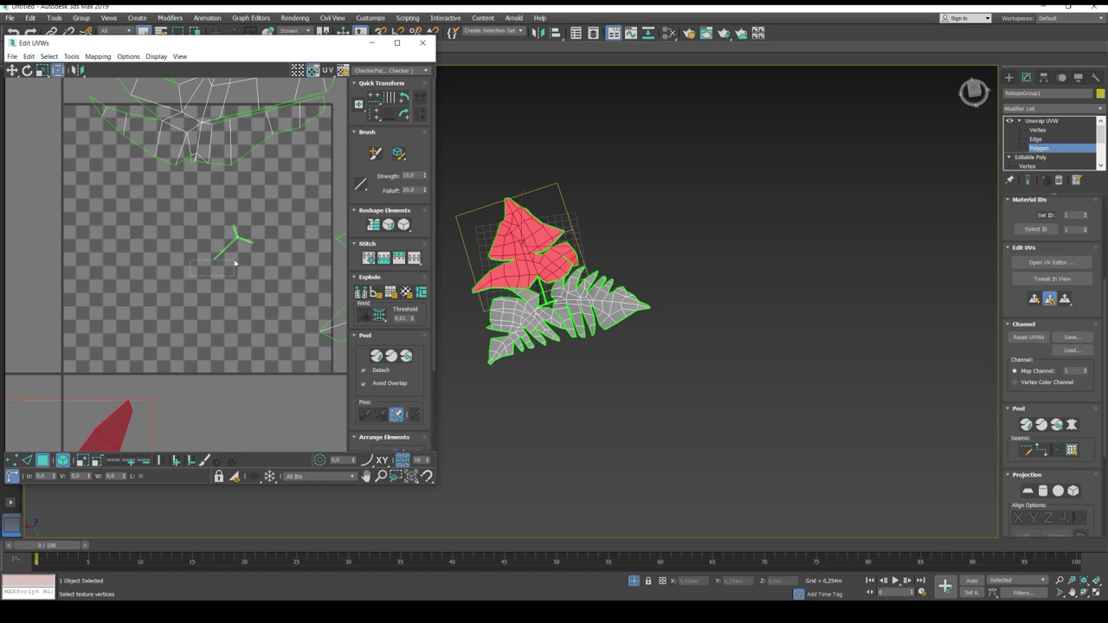
click(323, 328)
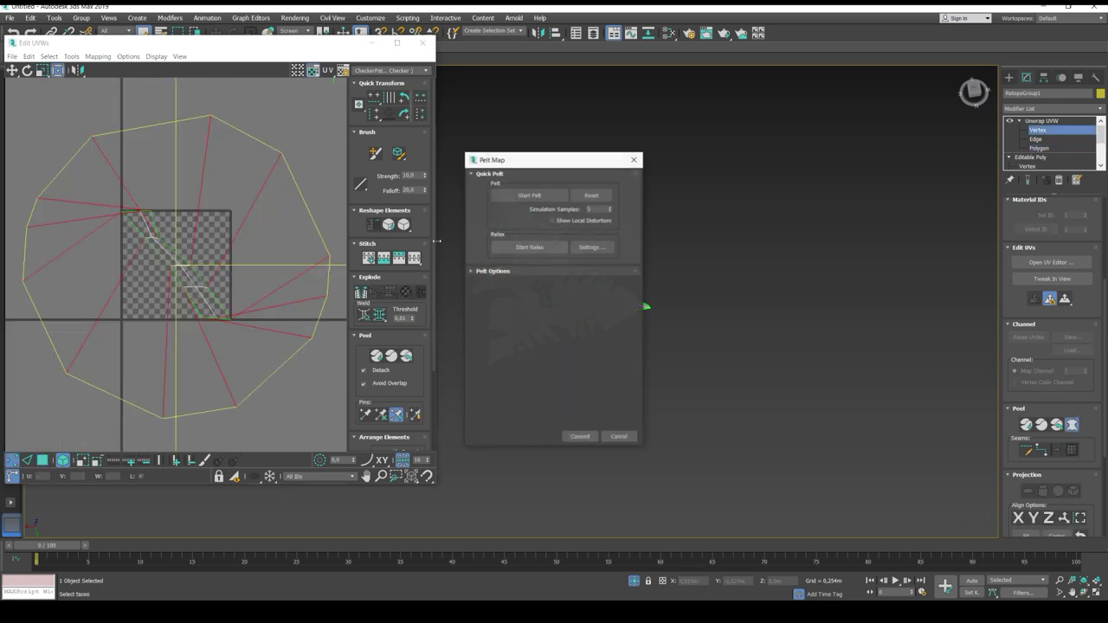
click(529, 247)
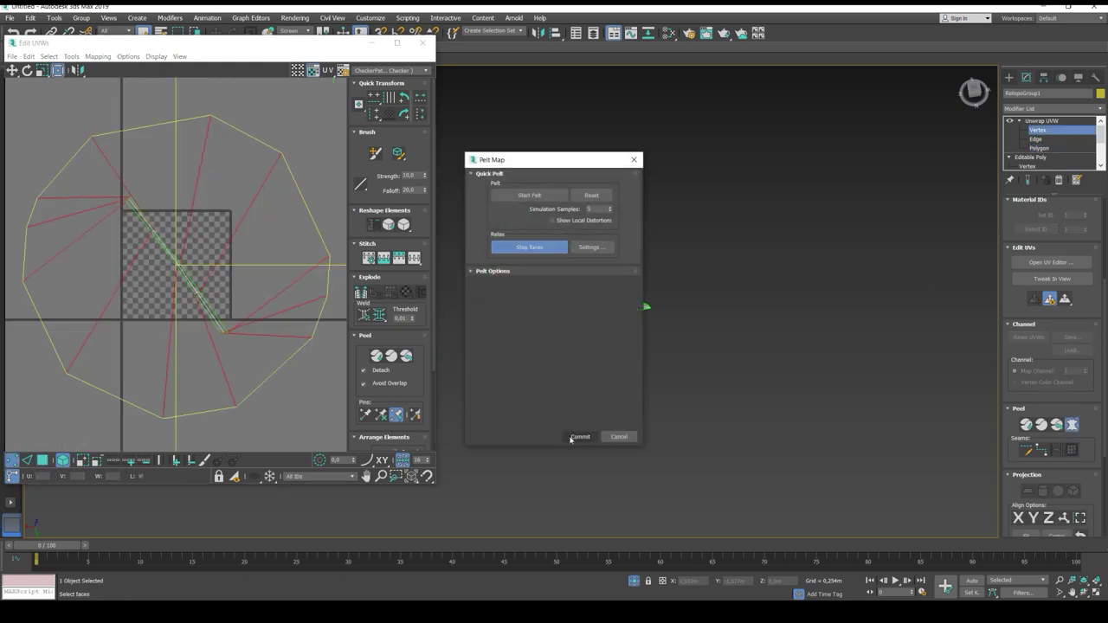
click(580, 436)
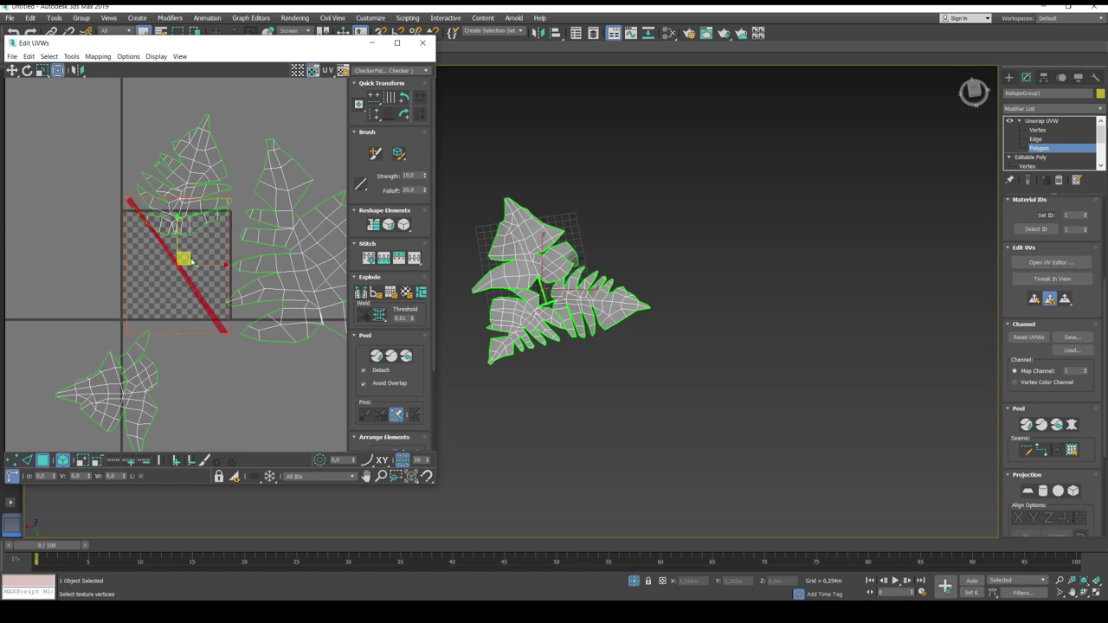
drag(187, 258, 147, 286)
Select the second stem piece, flatten it with a relaxed Pelt Map, commit it, and shift it next to the first strip
click(224, 274)
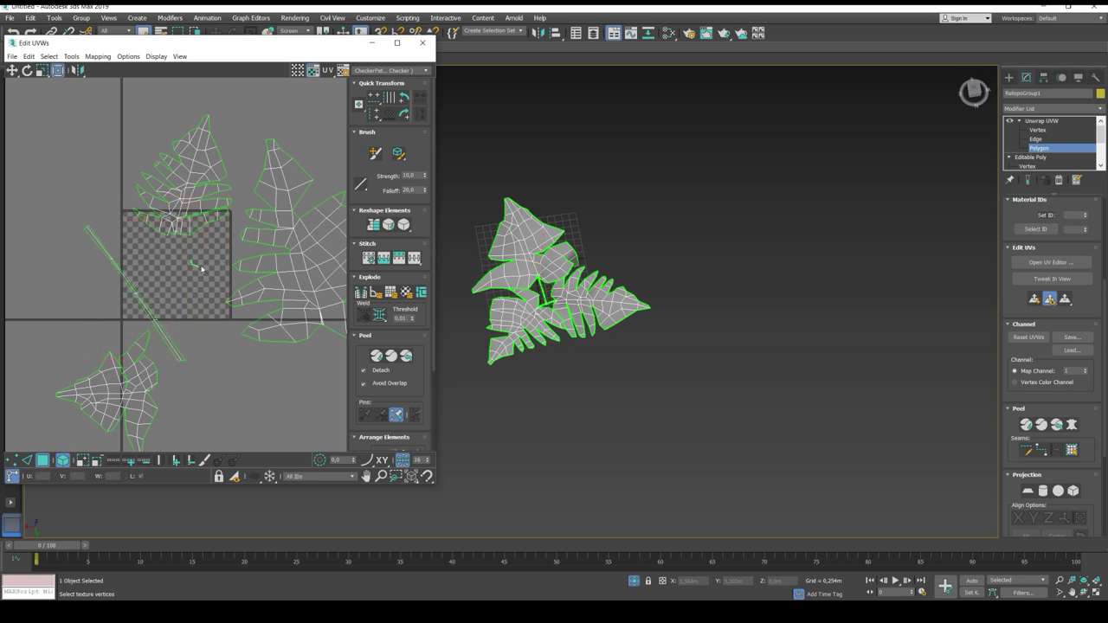
click(197, 265)
click(1072, 424)
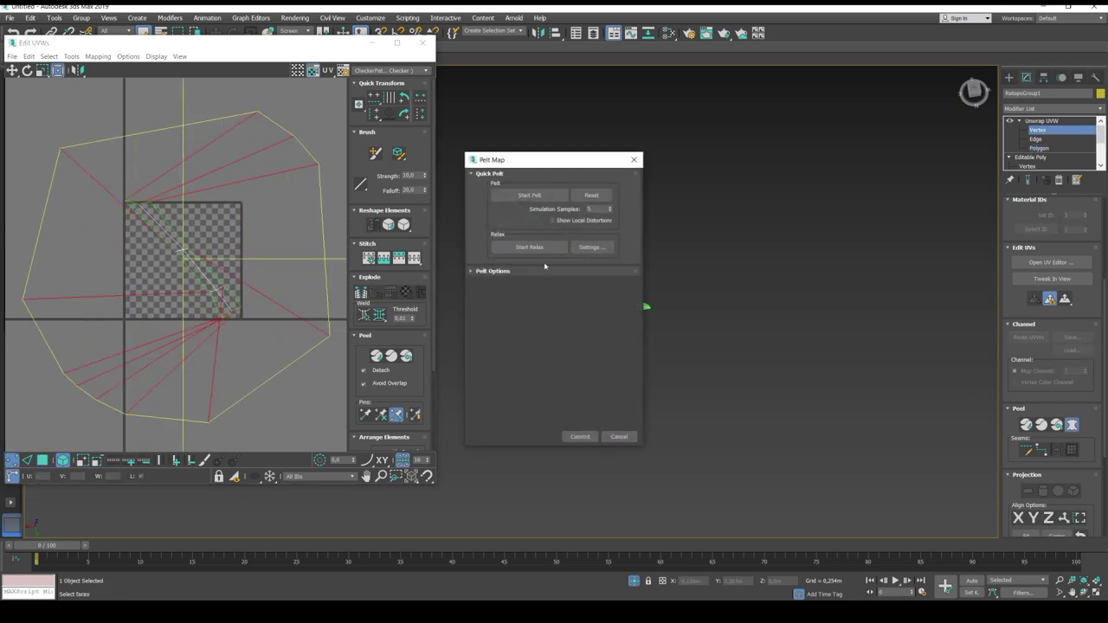
click(529, 247)
click(580, 436)
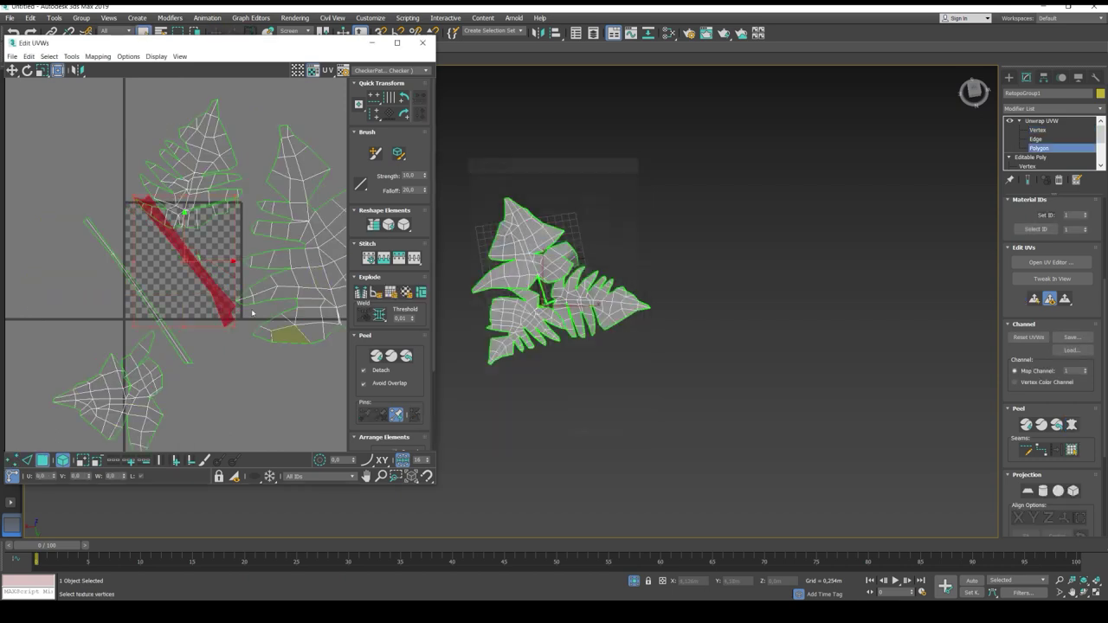
click(202, 270)
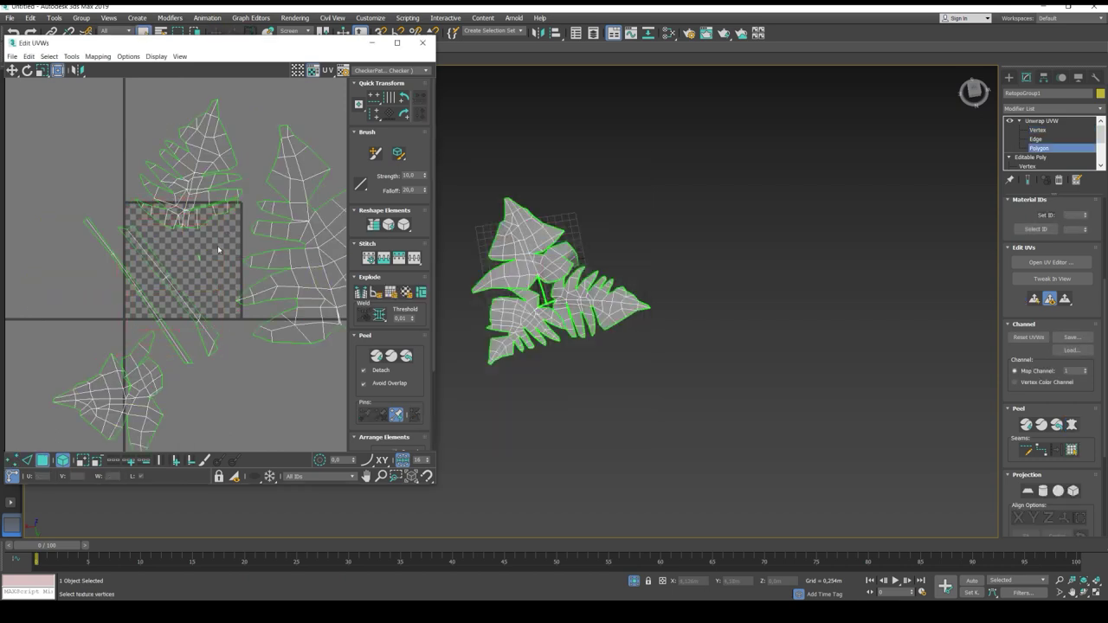
Flatten the last small stem piece with a relaxed Pelt Map, commit it, and clear the selection
click(195, 251)
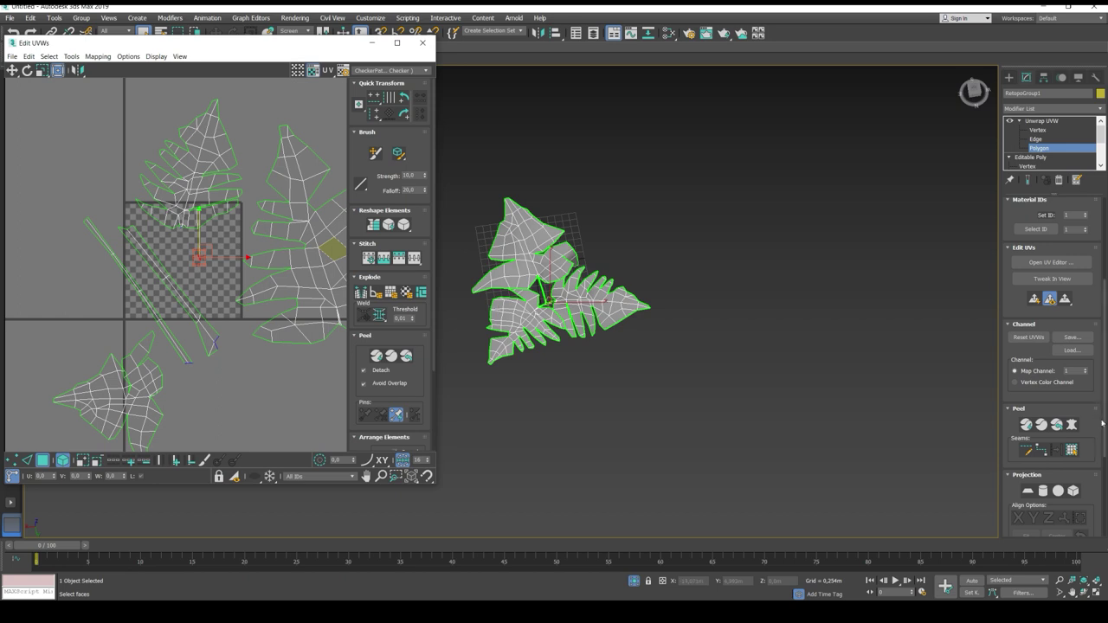
click(1072, 424)
click(520, 248)
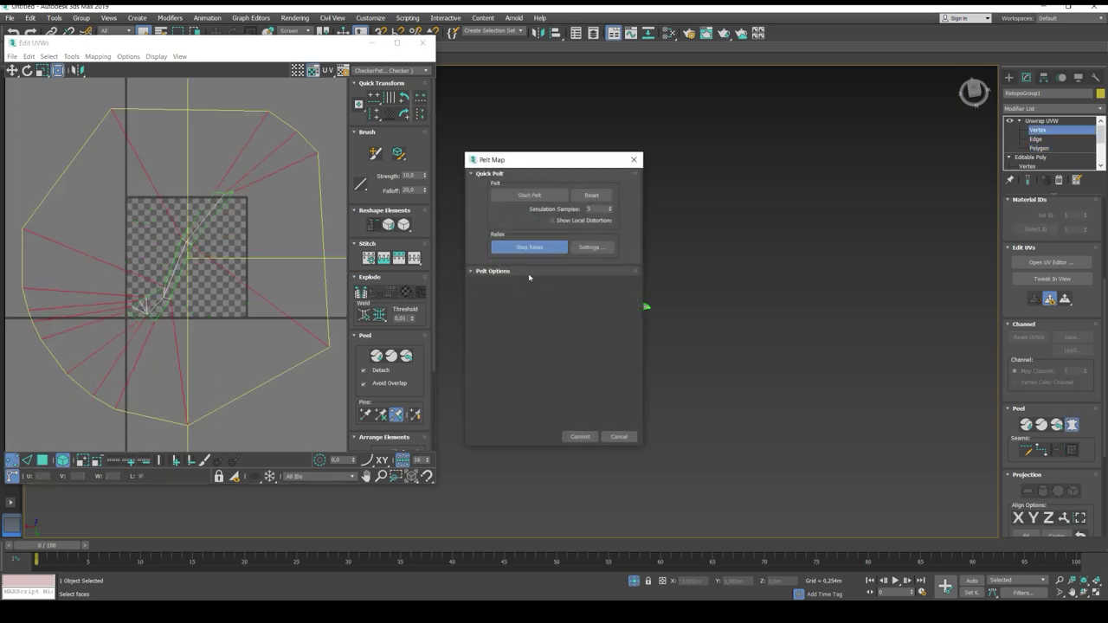
click(579, 436)
click(285, 379)
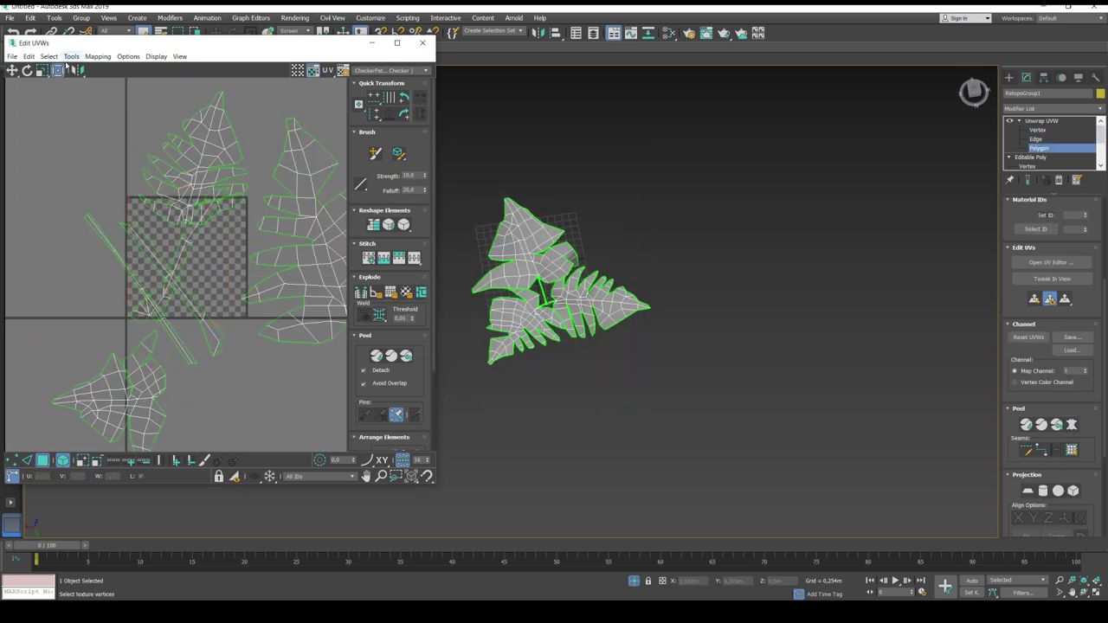
Pack all UV shells into the checker tile and maximize the UV editor window
click(71, 56)
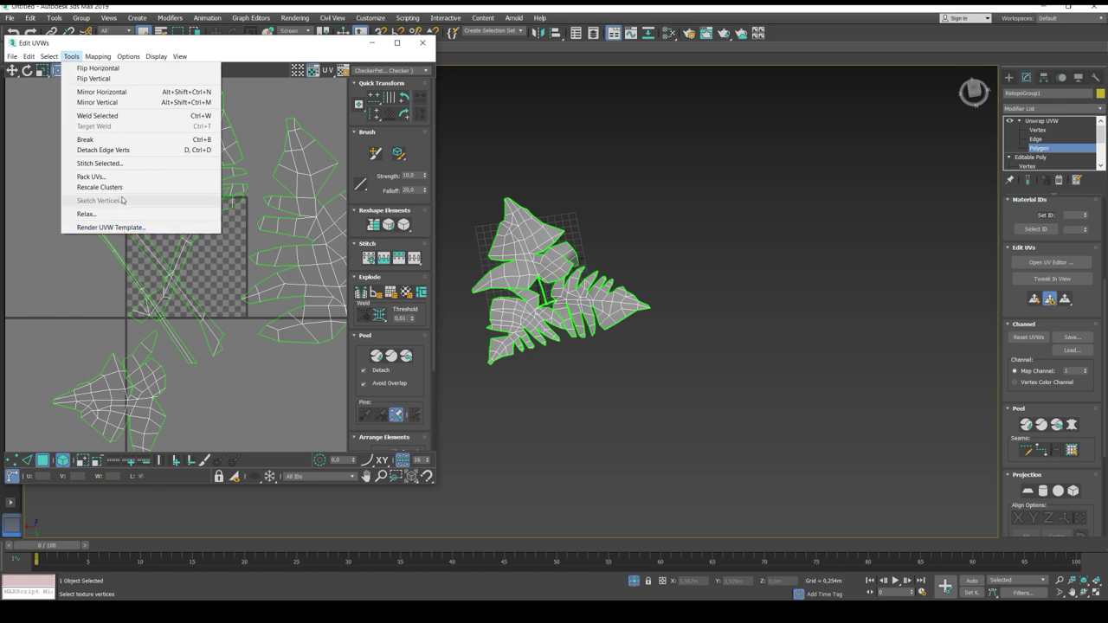
click(94, 176)
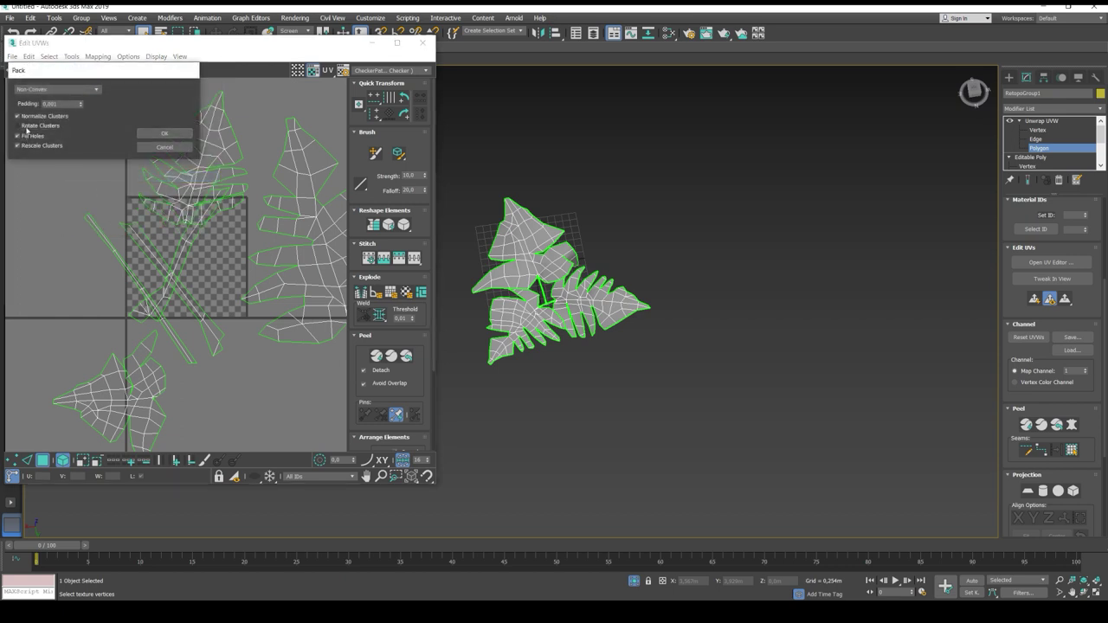
click(164, 133)
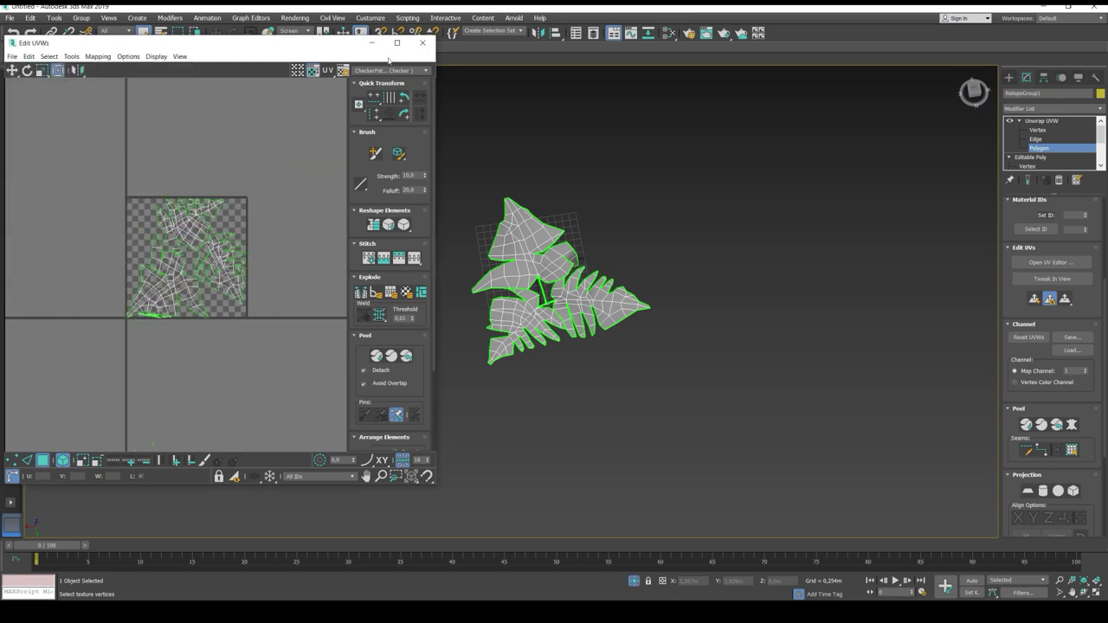
click(397, 42)
Turn off element selection and, at UV vertex level, move the overlapping border vertices between the two adjoining leaf lobes apart
scroll(423, 340, up, 3)
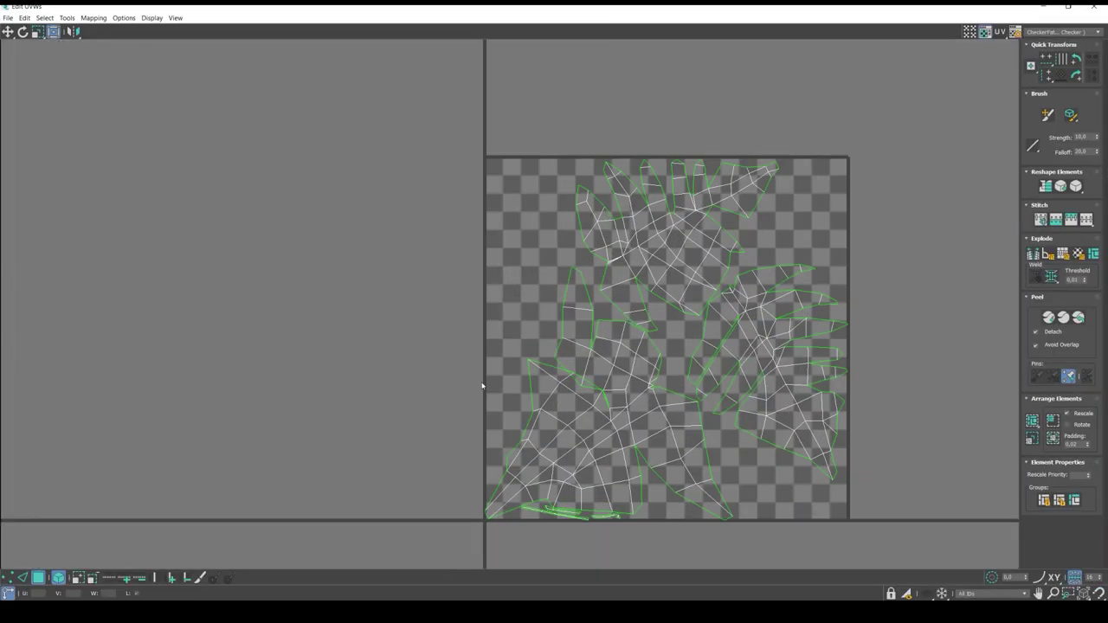
middle_drag(575, 404, 573, 387)
scroll(577, 385, up, 2)
middle_drag(712, 383, 654, 297)
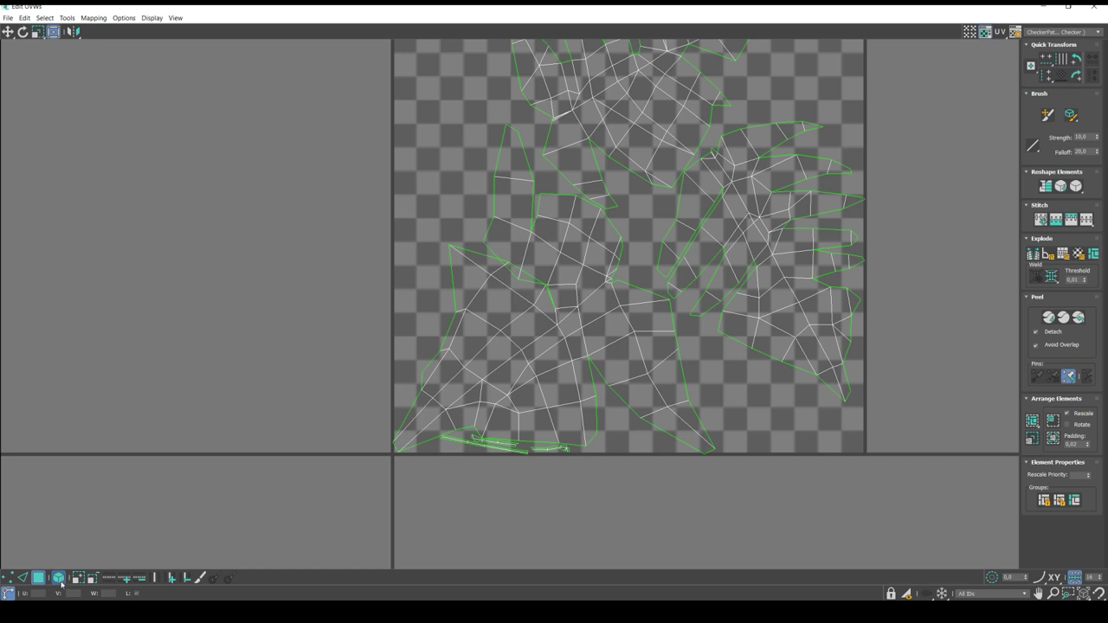
click(61, 581)
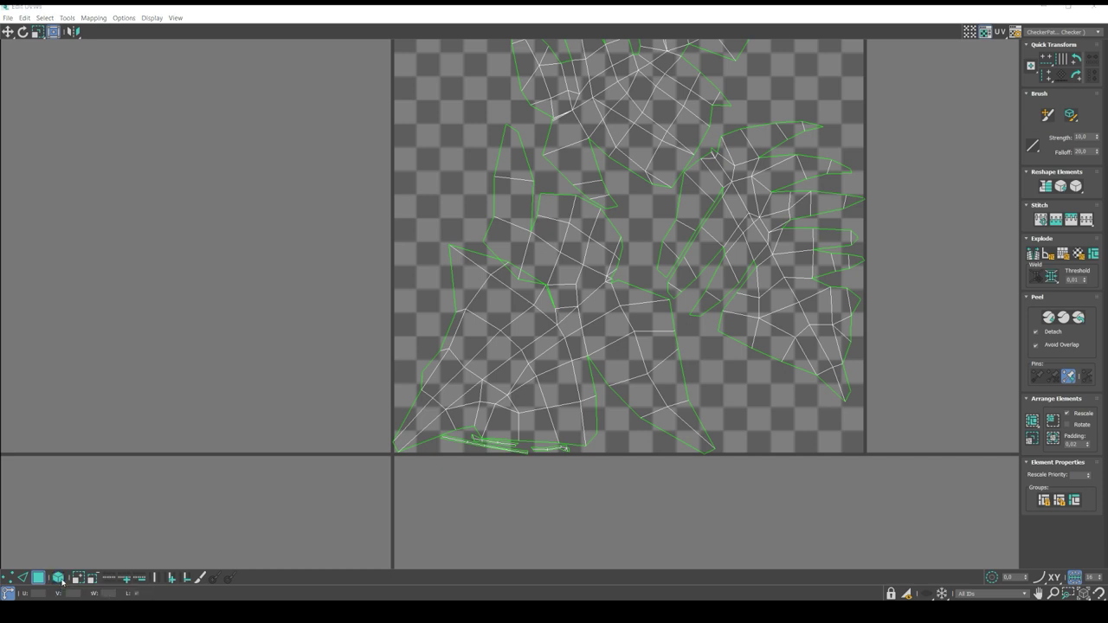
click(8, 579)
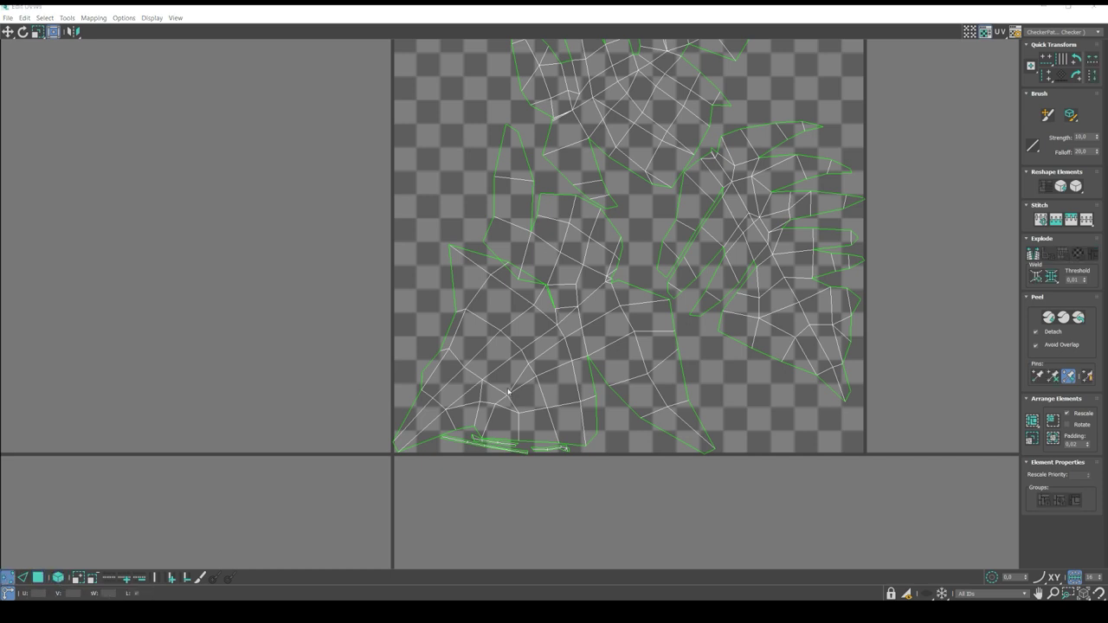
scroll(508, 393, up, 6)
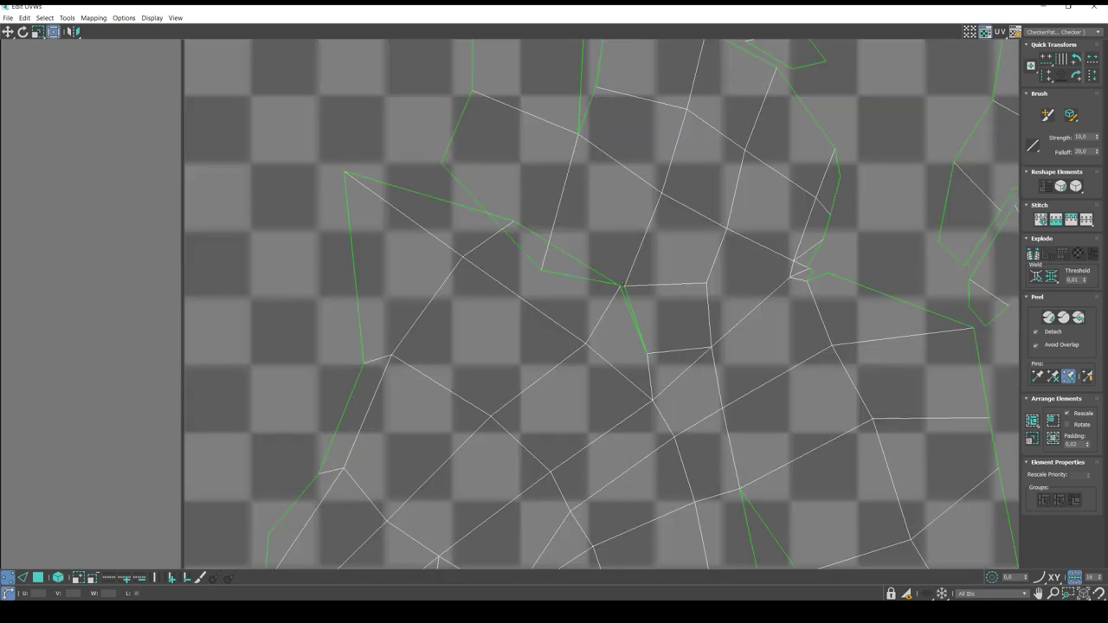
click(622, 285)
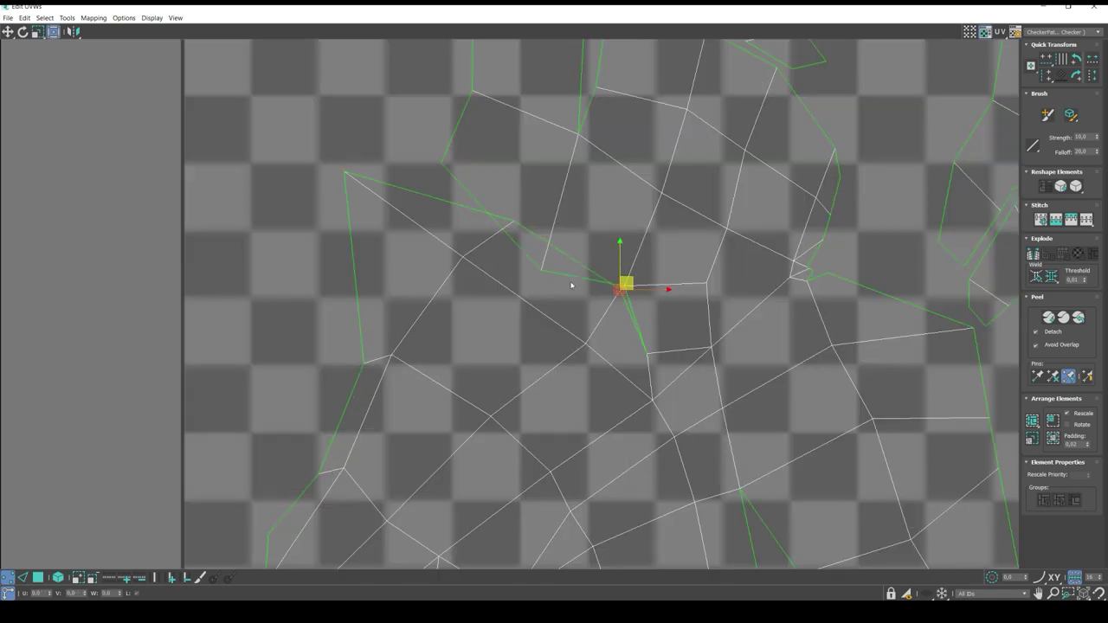
drag(620, 287, 540, 236)
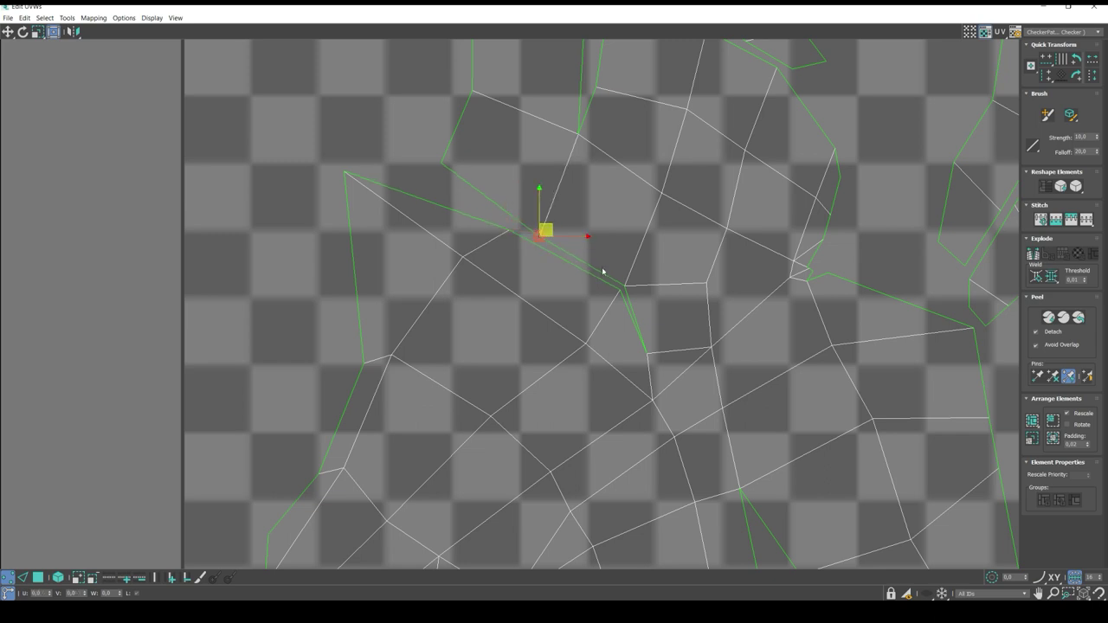
Inspect the packed leaf shells for pinched or overlapping vertices along their borders
middle_drag(649, 255, 422, 437)
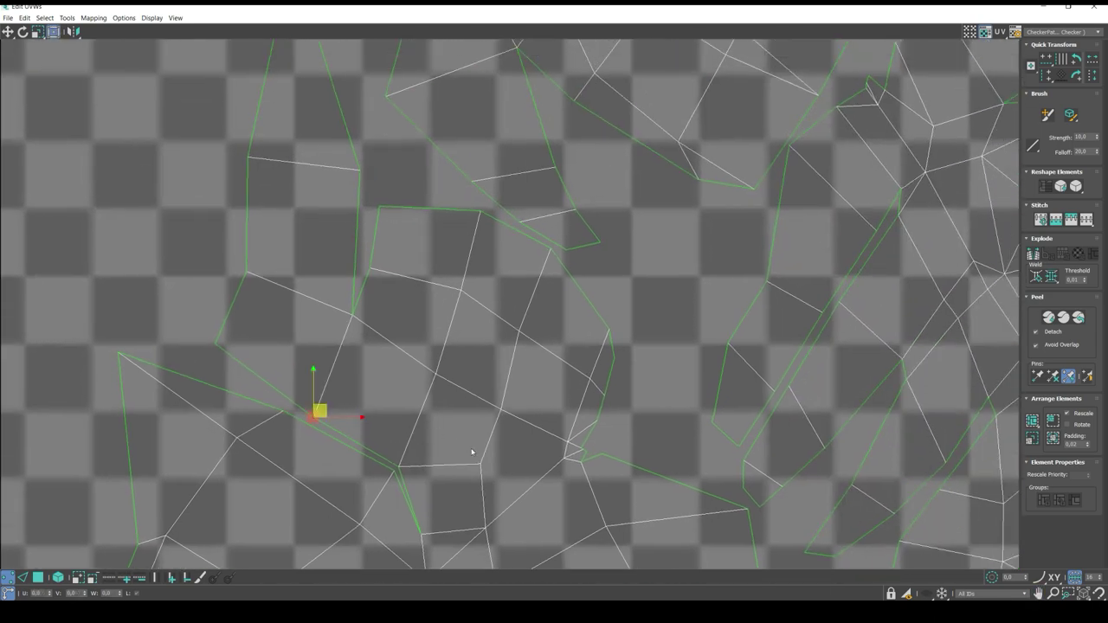
click(582, 452)
middle_drag(586, 450, 622, 419)
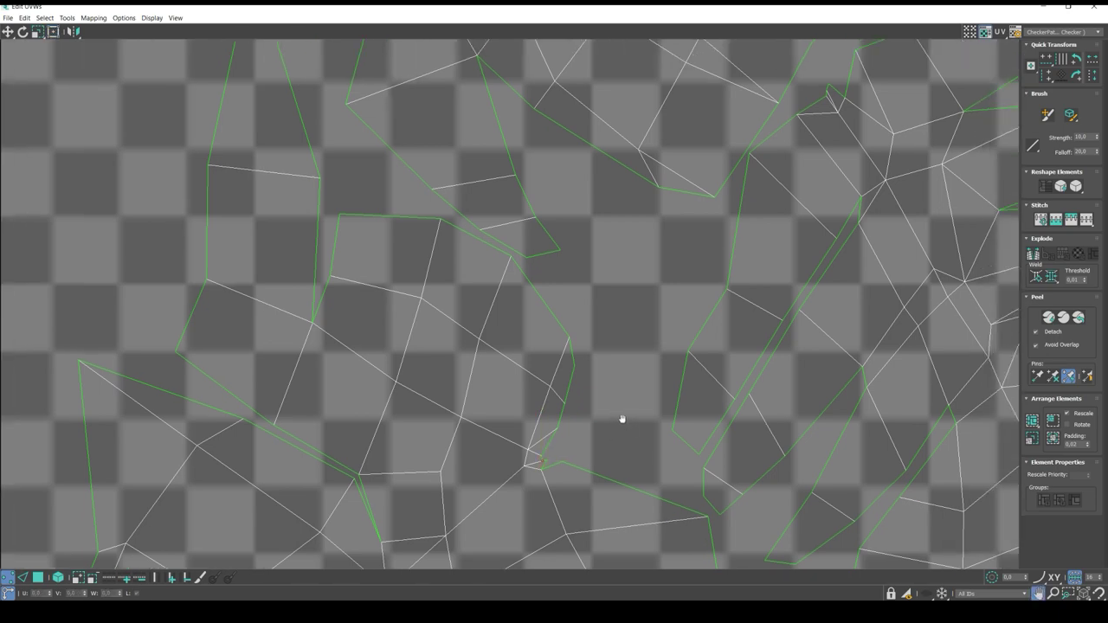
middle_drag(438, 265, 514, 481)
scroll(458, 245, up, 2)
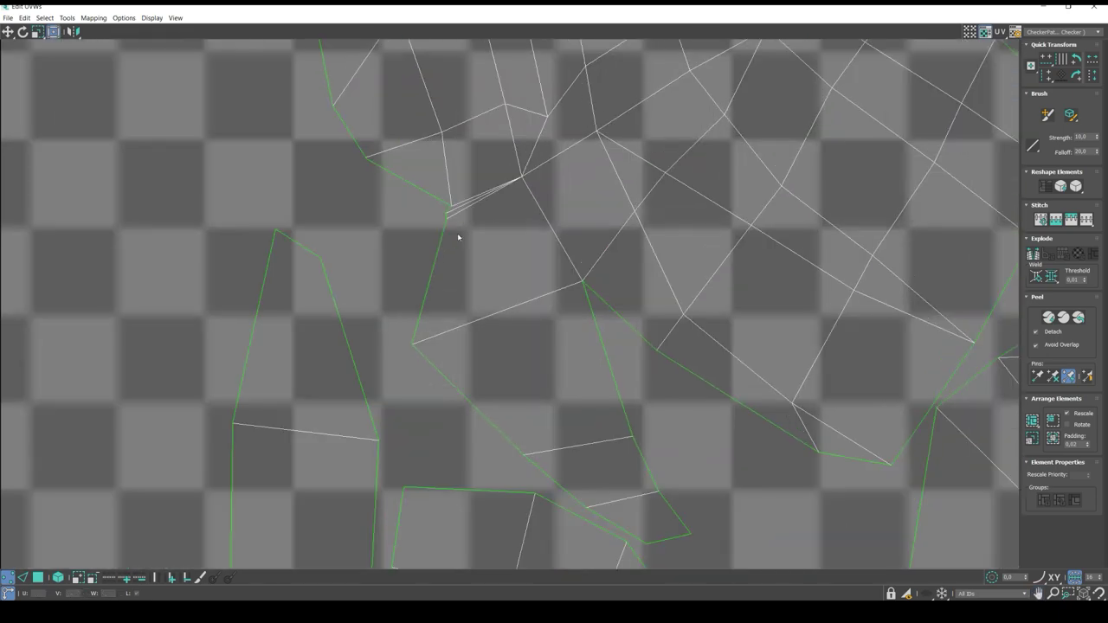
click(450, 210)
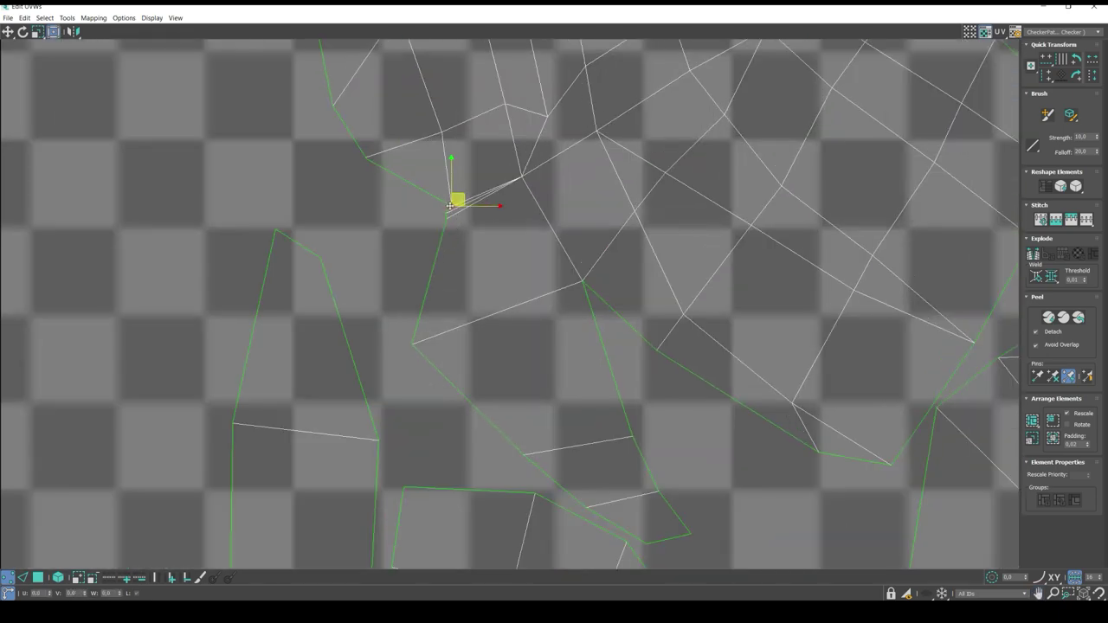
scroll(671, 295, down, 2)
middle_drag(671, 295, 460, 259)
middle_drag(495, 405, 490, 302)
middle_drag(609, 291, 853, 0)
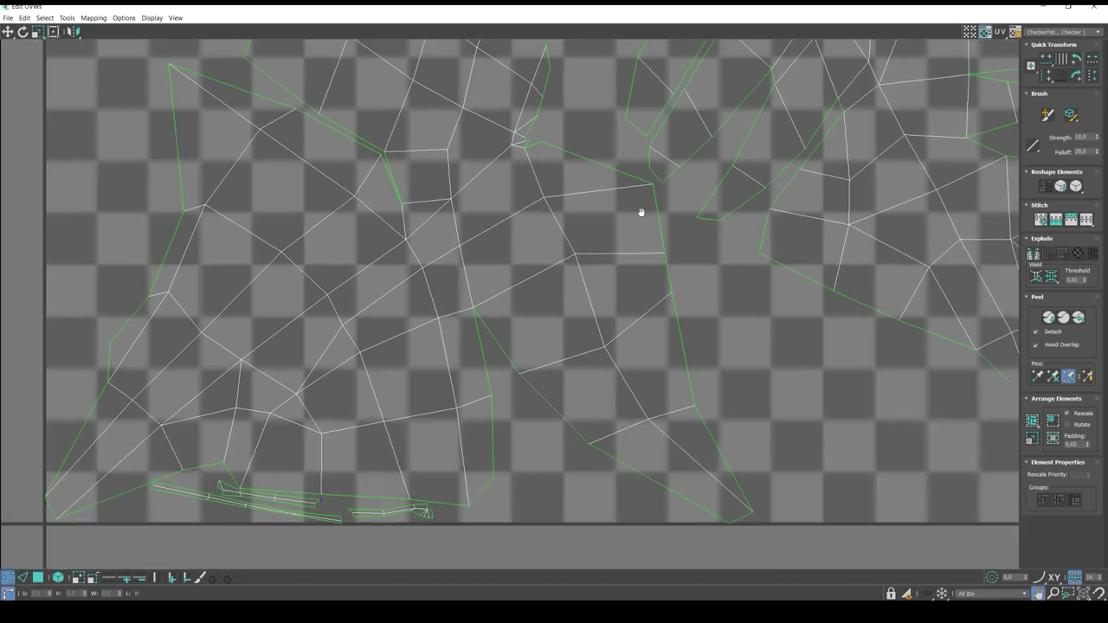
middle_drag(641, 213, 683, 413)
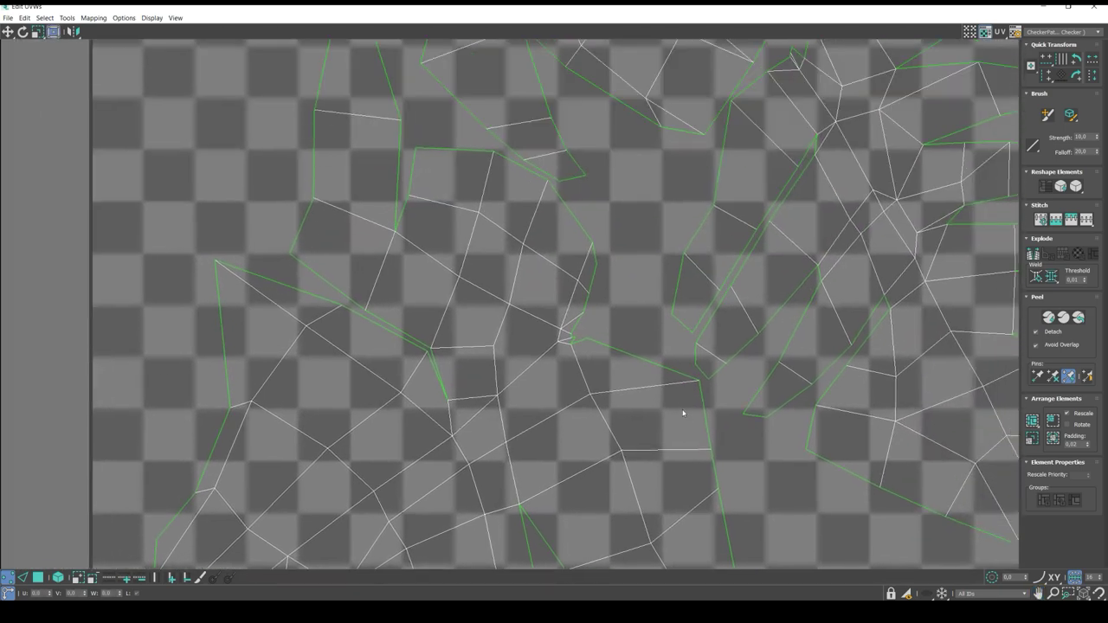
click(572, 338)
click(541, 378)
middle_drag(523, 384, 527, 397)
scroll(526, 397, down, 5)
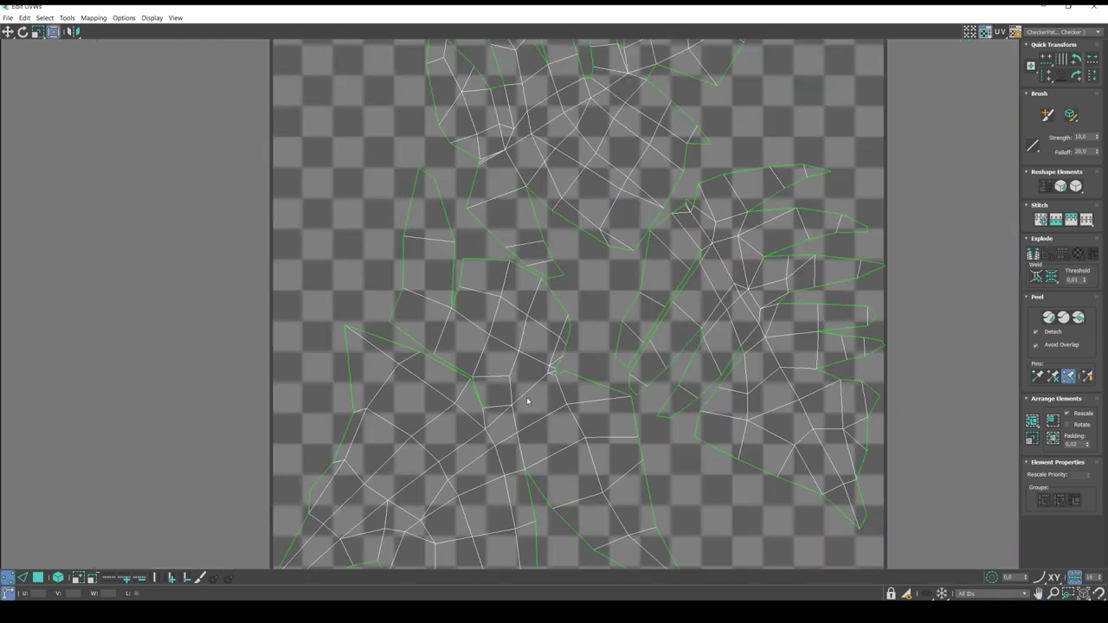
Close the UV editor and convert the unwrapped leaf mesh to an Editable Poly
click(1100, 7)
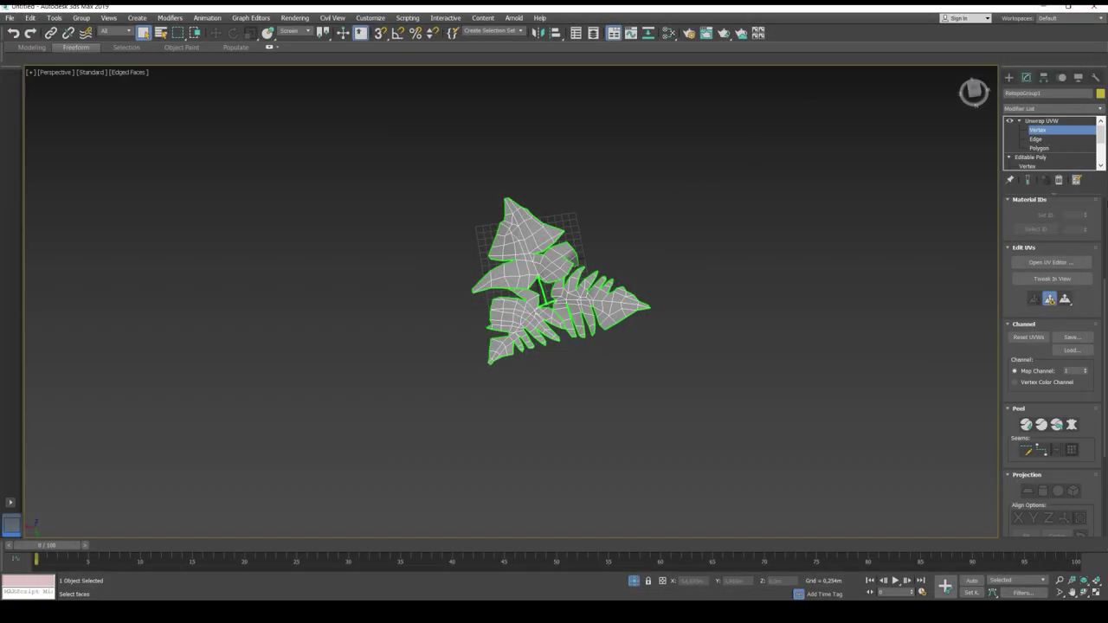
right_click(579, 294)
mouse_move(623, 403)
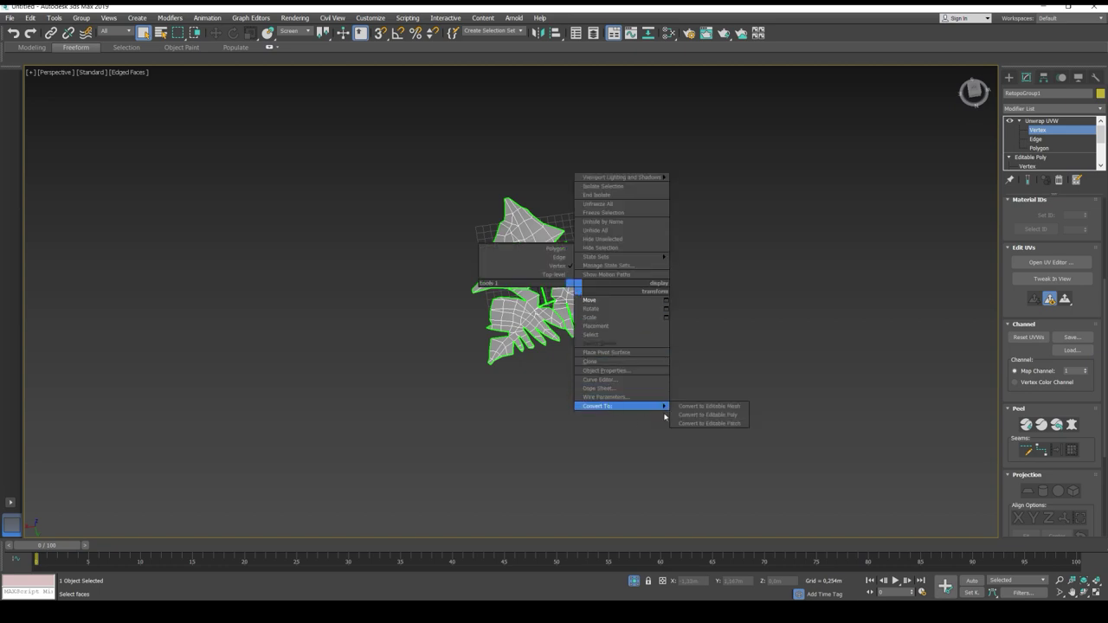
click(710, 415)
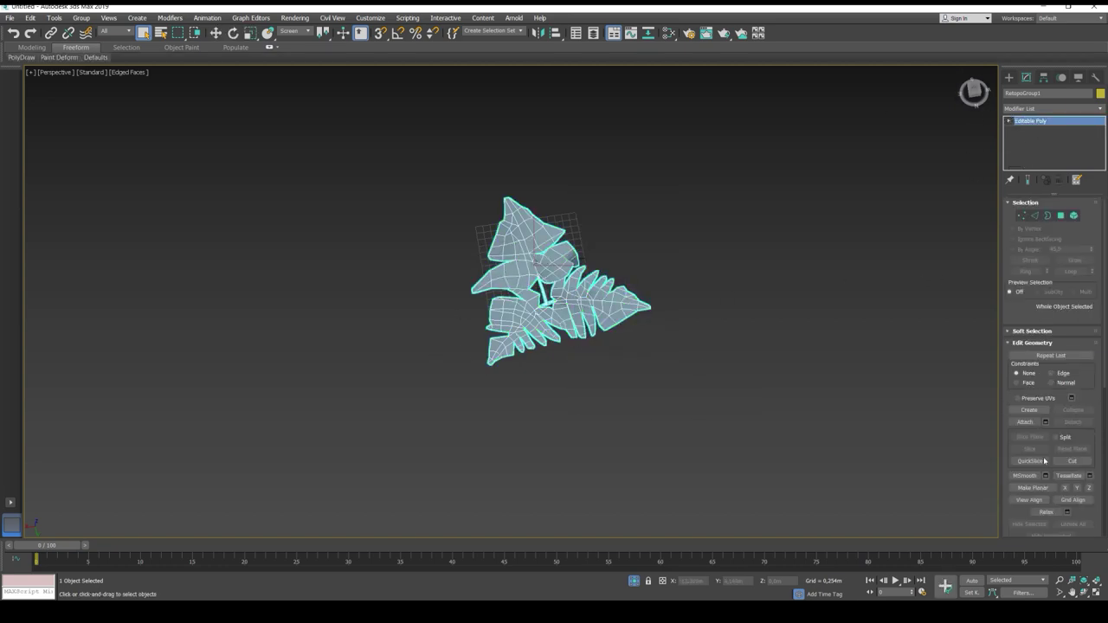
Export the leaf mesh as an OBJ into the pap1 folder, basing its file name on pap1_big_re and keeping the existing export options
click(9, 16)
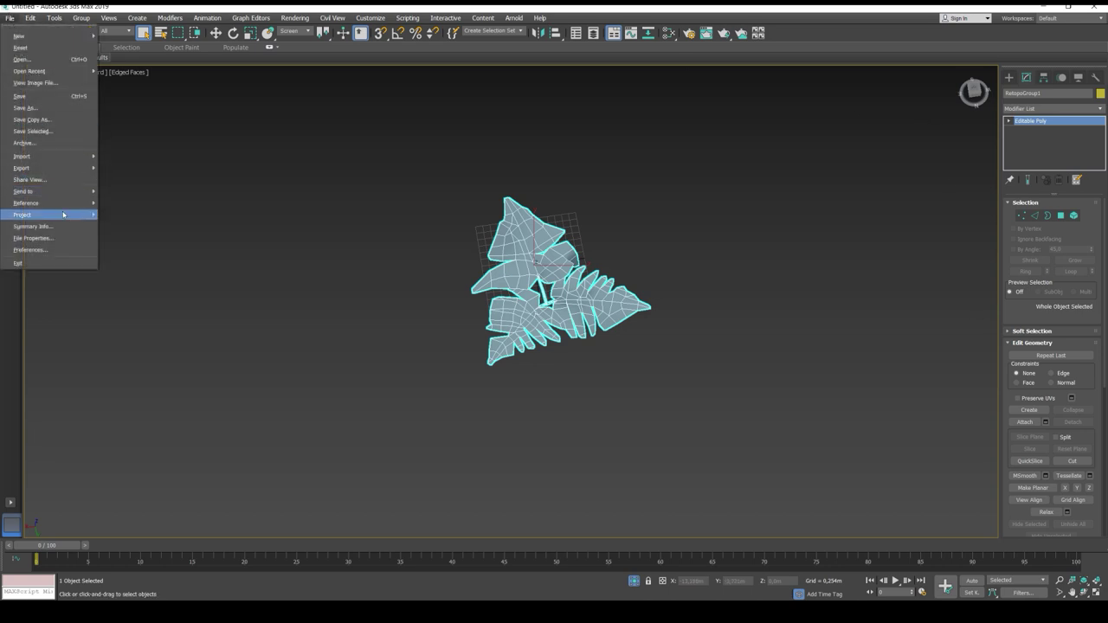
mouse_move(52, 168)
click(139, 185)
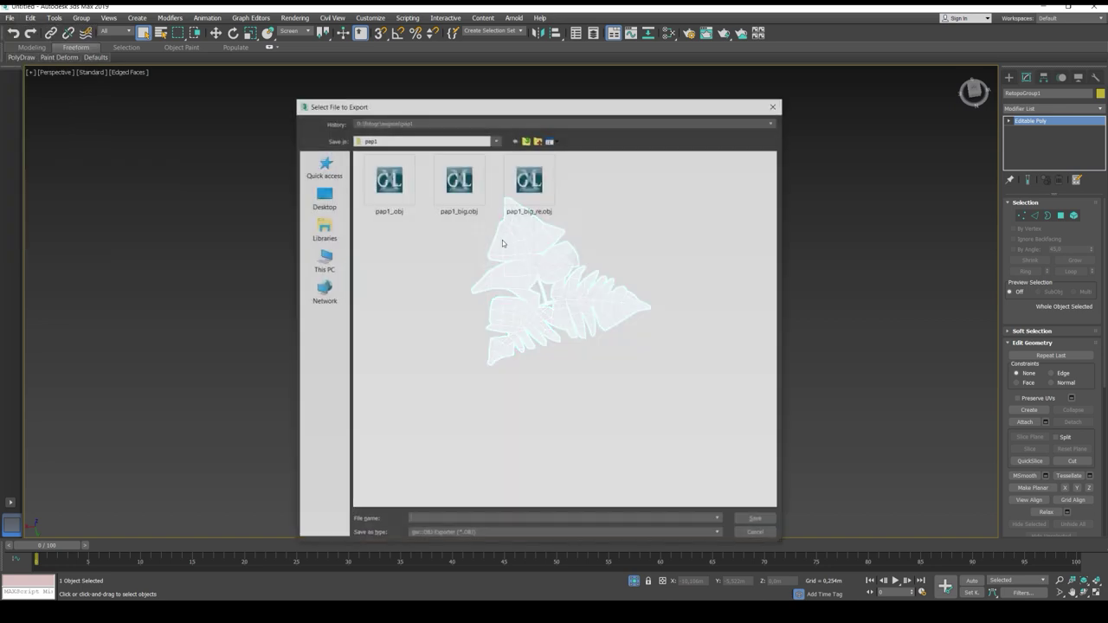
click(516, 201)
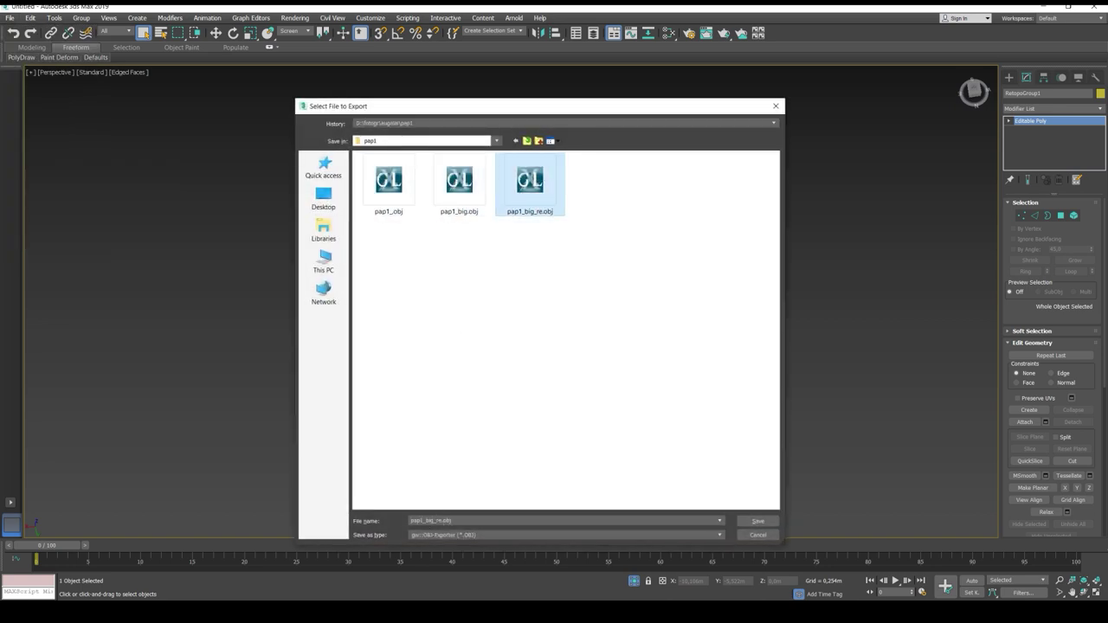
click(438, 522)
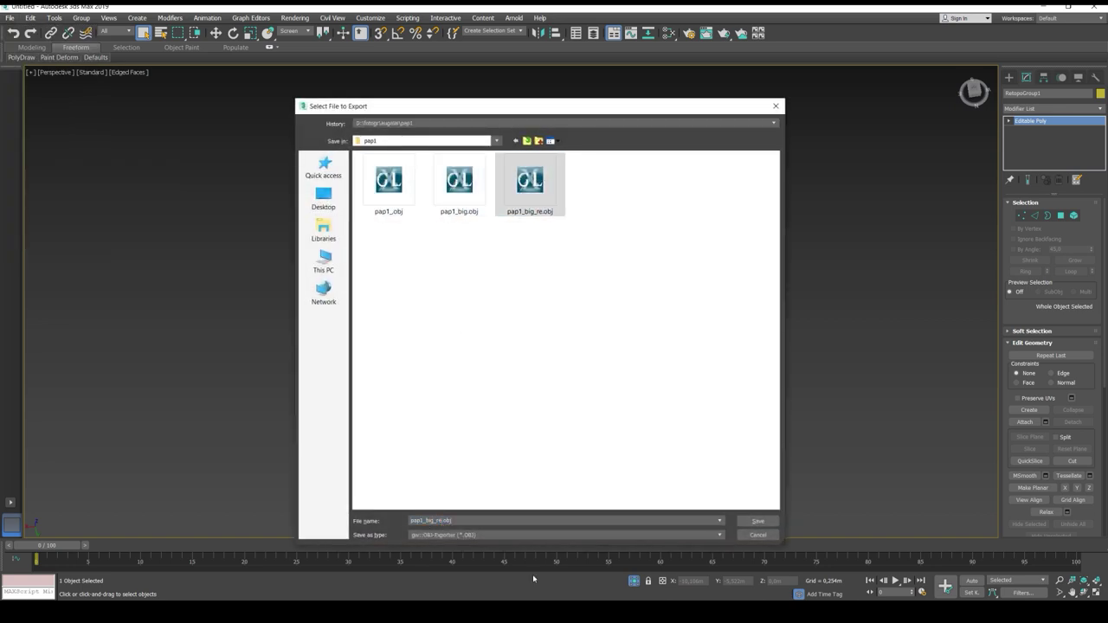
text(_hi)
key(BackSpace)
key(BackSpace)
click(746, 524)
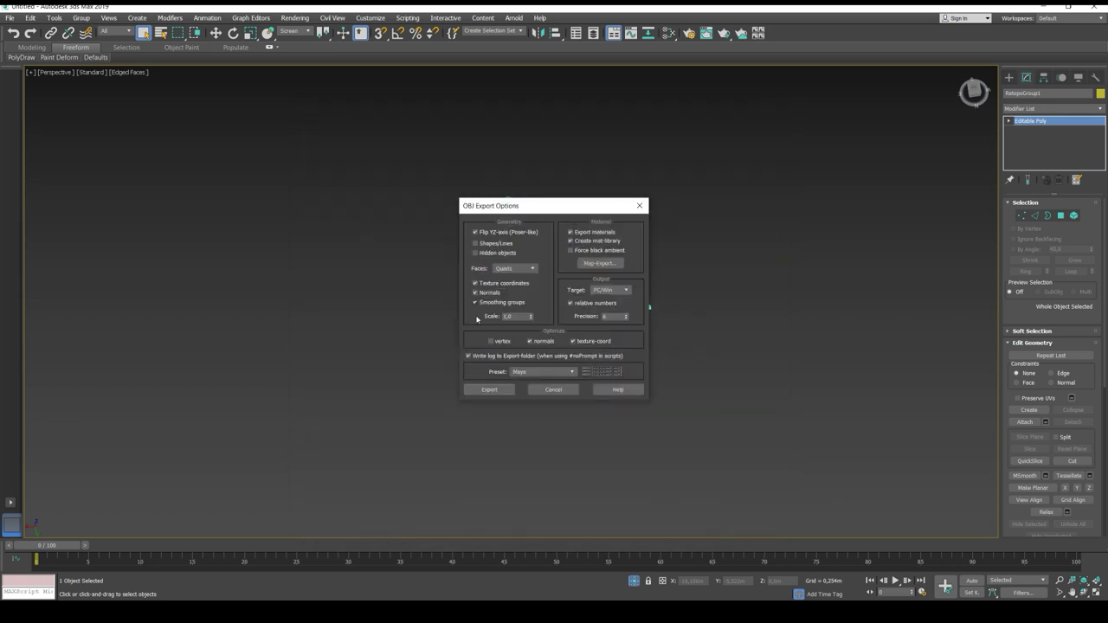
click(473, 394)
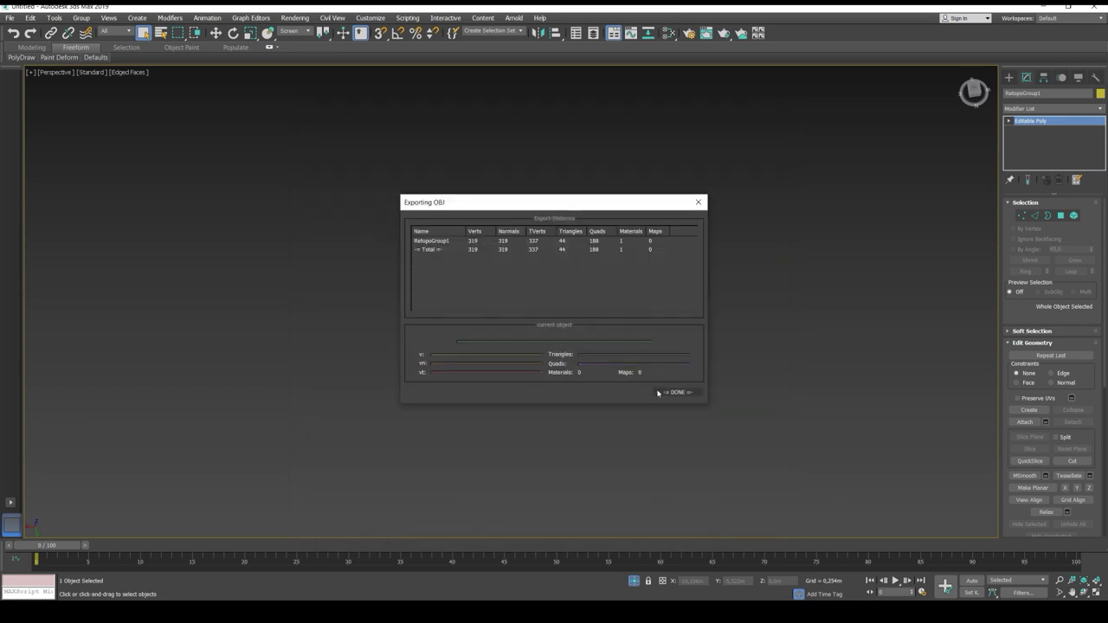
click(660, 391)
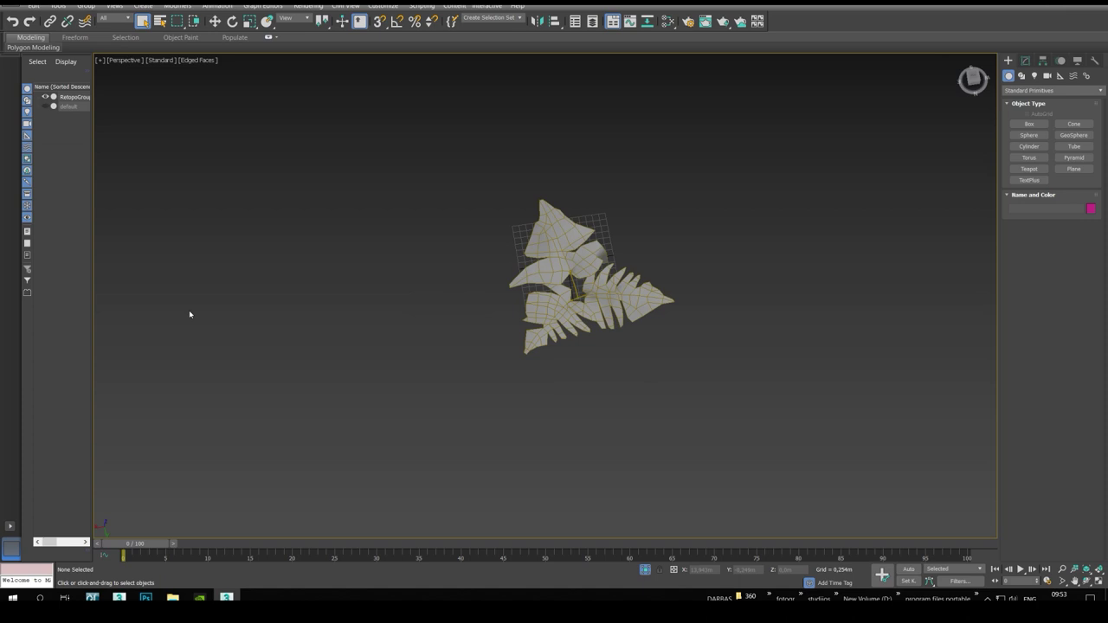
Show the scanned default object together with the retopologized leaf mesh, and select RetopoGroup1
middle_drag(546, 353, 494, 345)
click(492, 323)
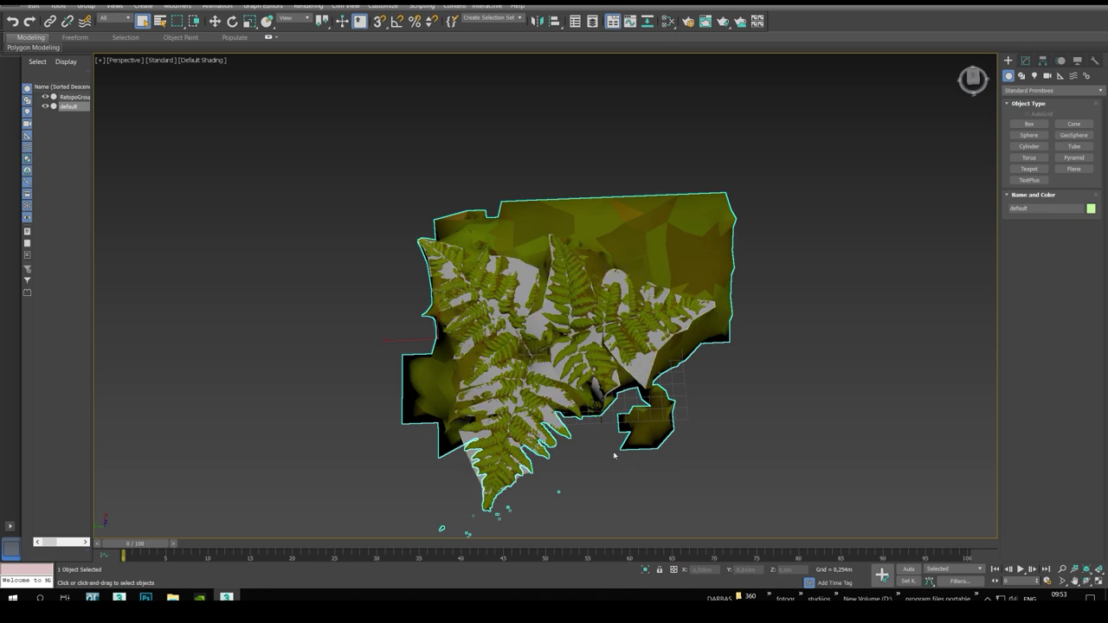
click(572, 455)
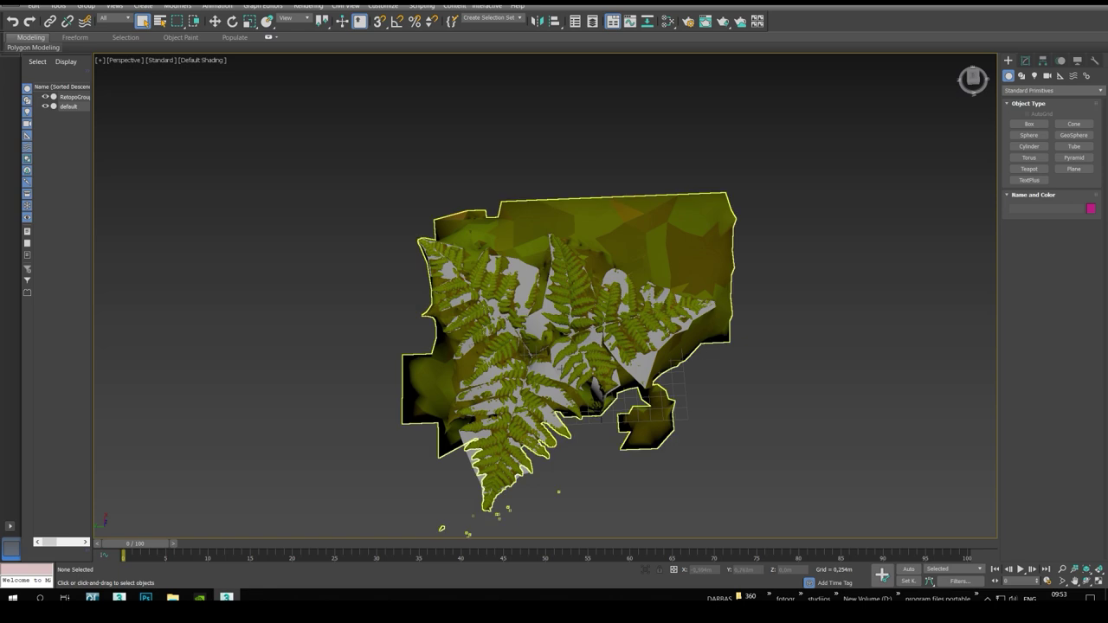
click(547, 370)
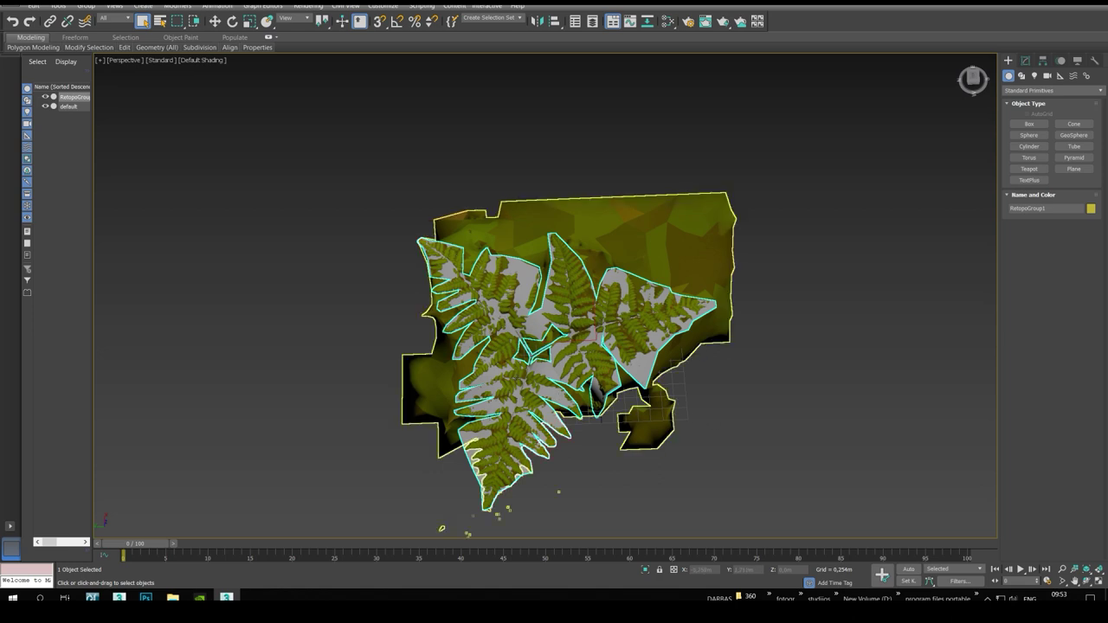
scroll(520, 383, up, 3)
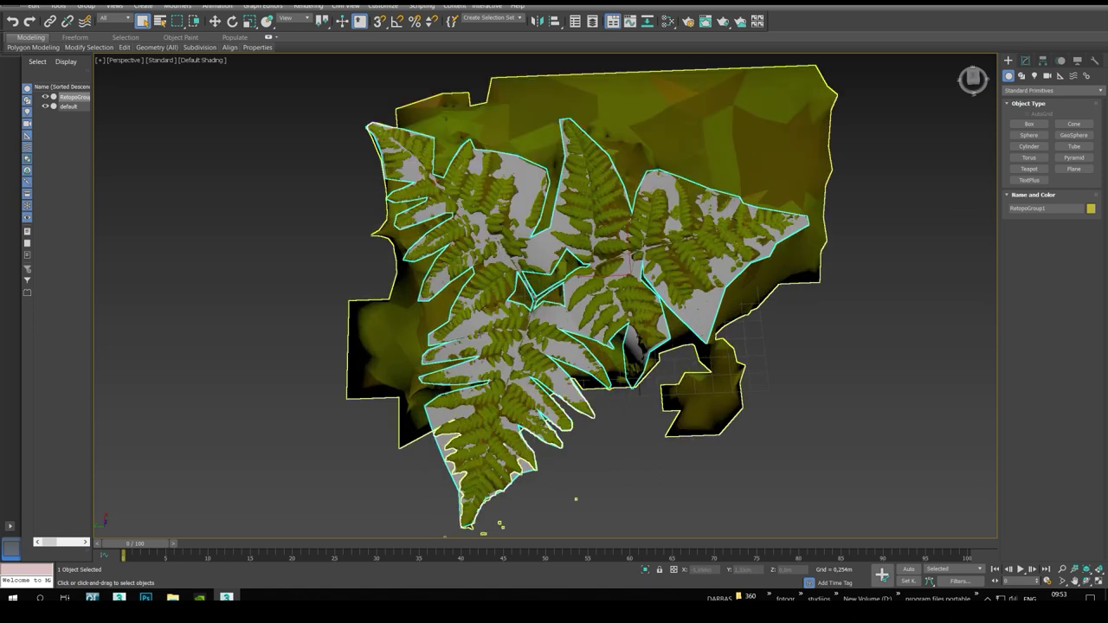
click(655, 477)
click(579, 329)
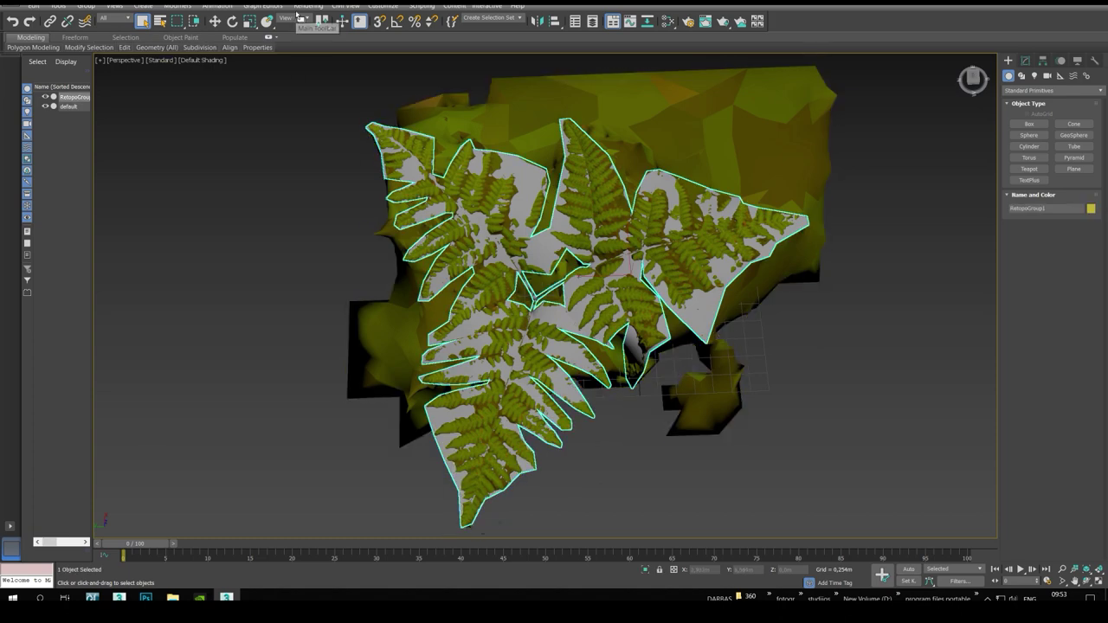
Enable projection mapping for RetopoGroup1 in Render To Texture and add the default object as its projection source
key(0)
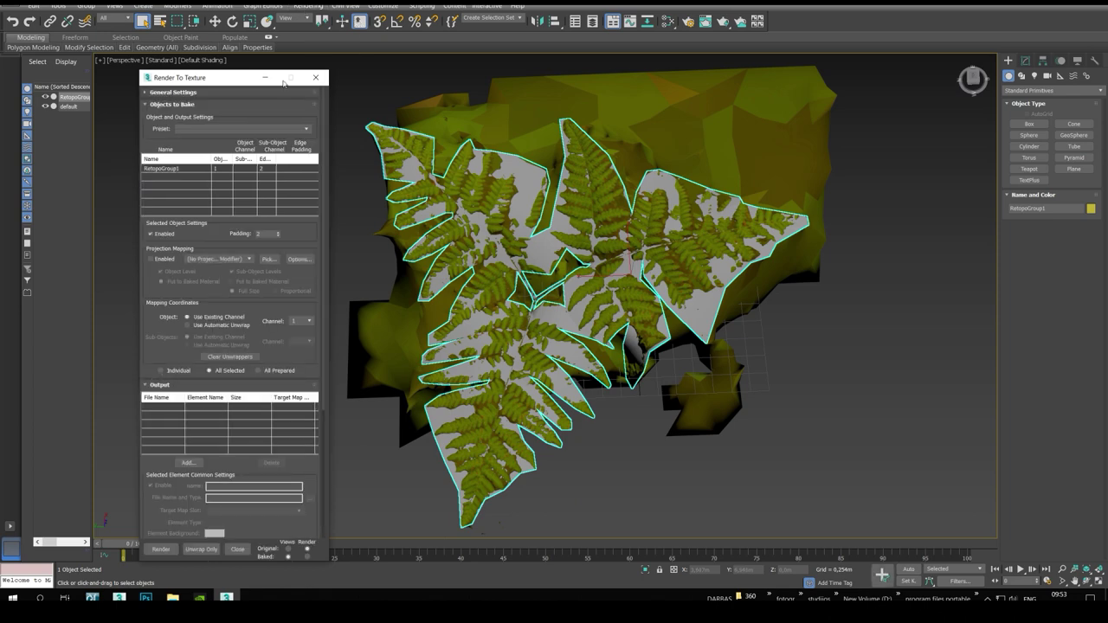
click(315, 78)
click(305, 6)
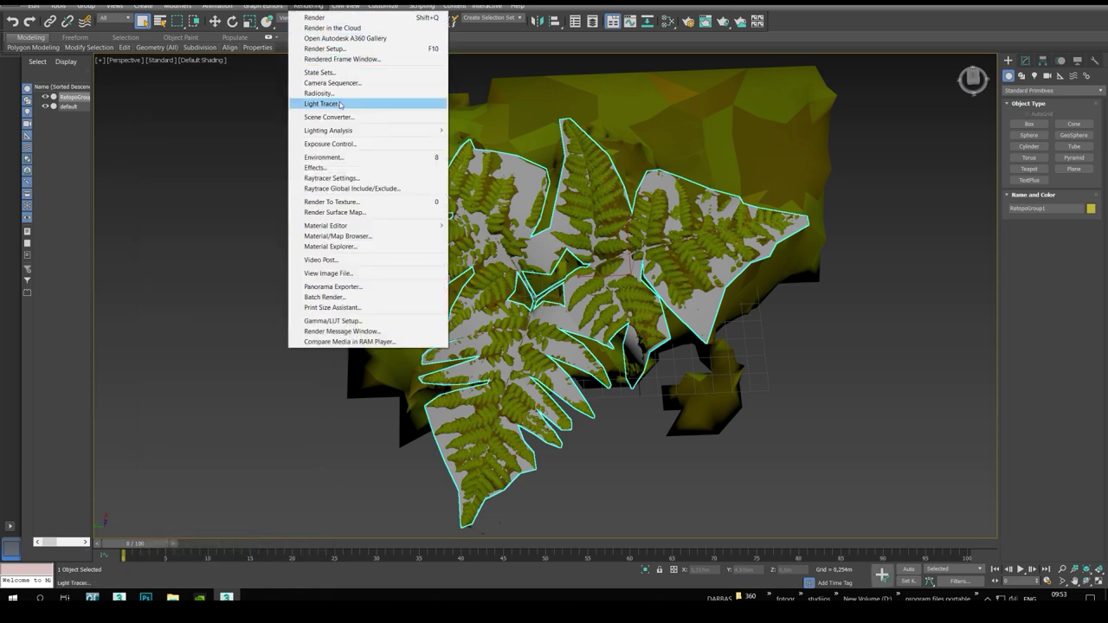
click(344, 202)
drag(208, 78, 768, 157)
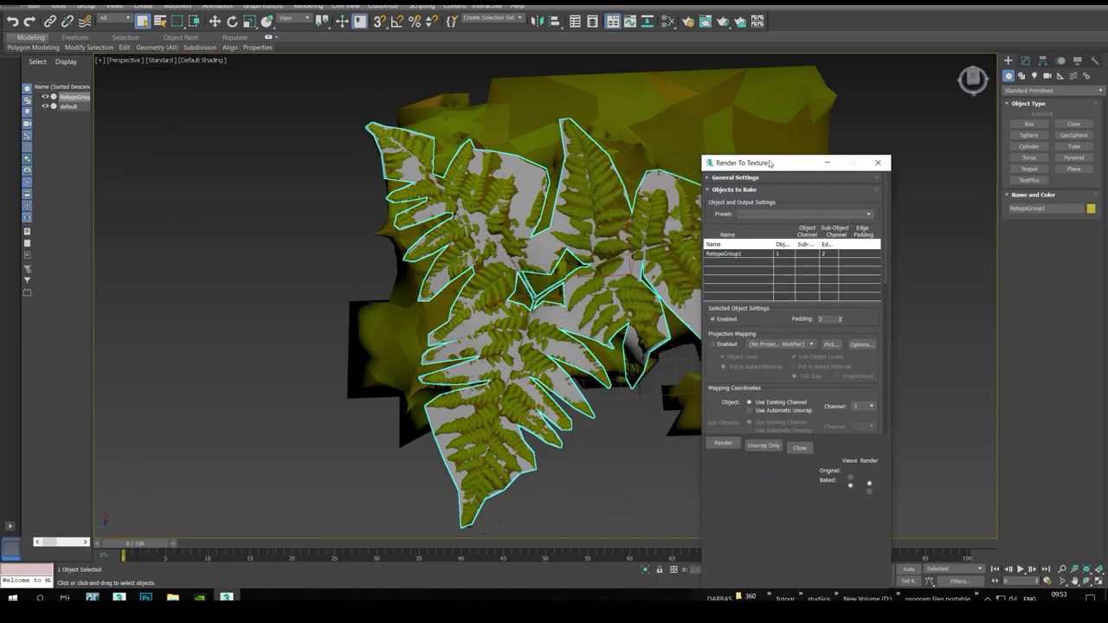
click(710, 336)
click(828, 336)
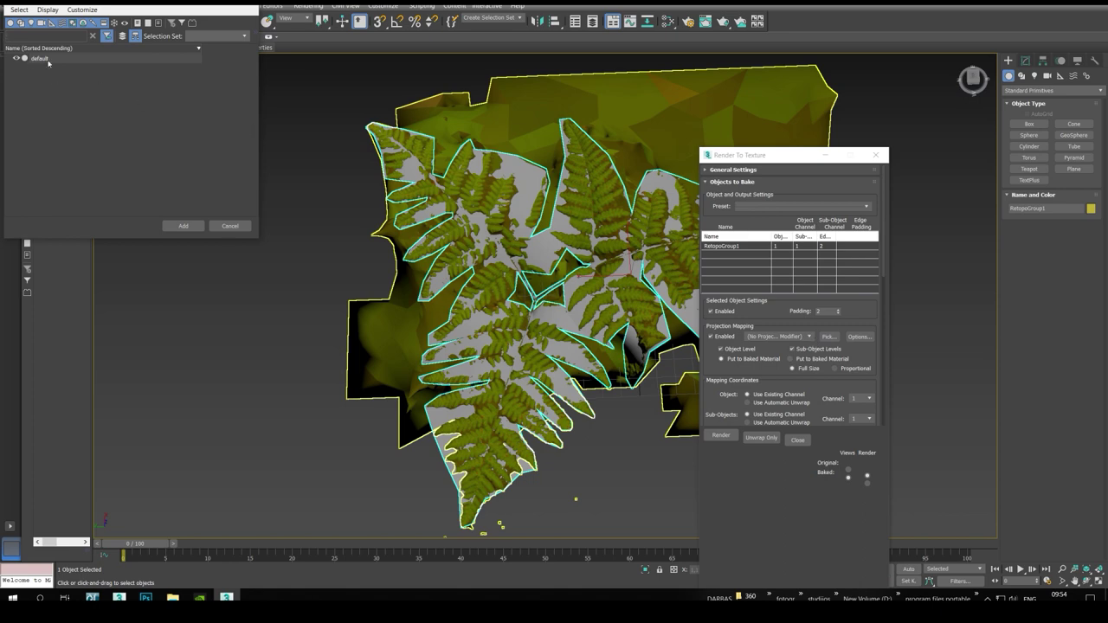
click(47, 60)
click(182, 225)
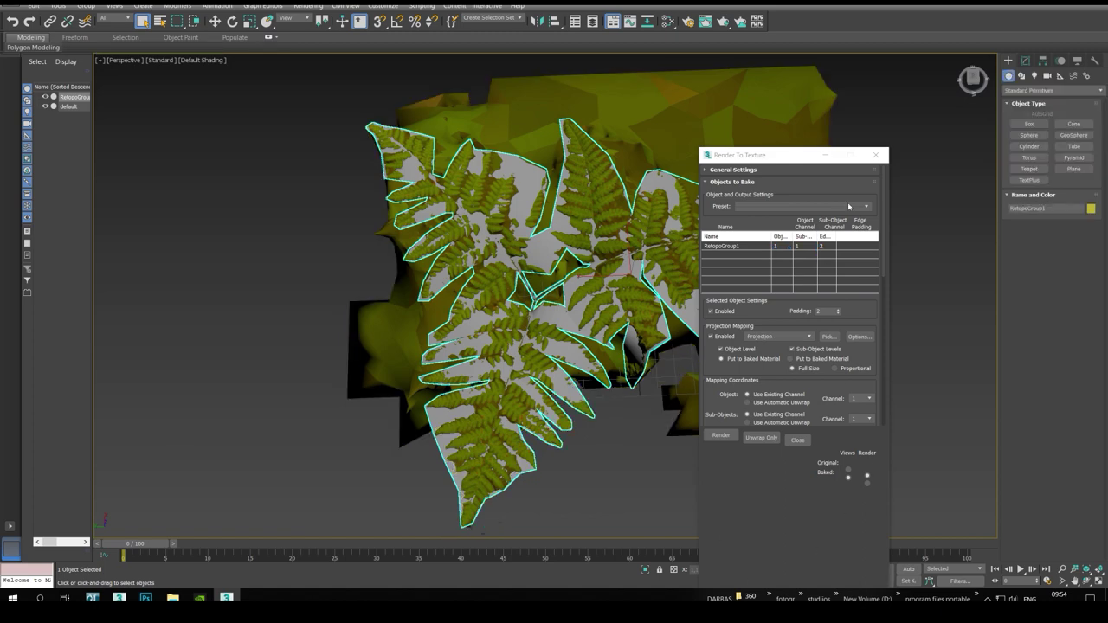
Minimize Render To Texture, rename the retopologized leaf mesh as fern_, and keep it selected
click(827, 155)
click(577, 497)
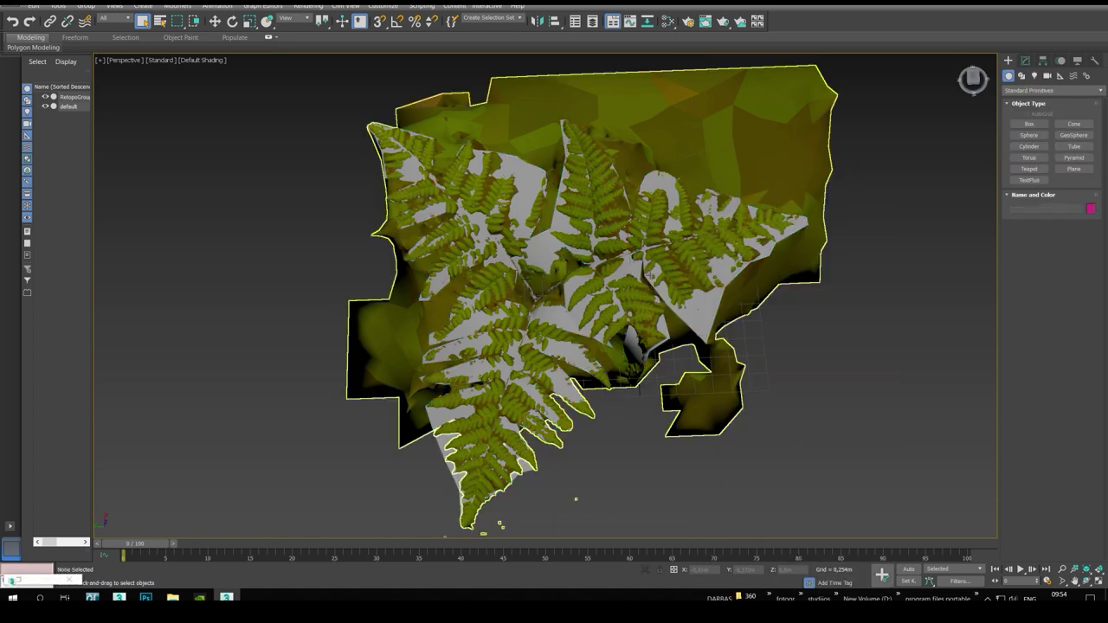
click(696, 312)
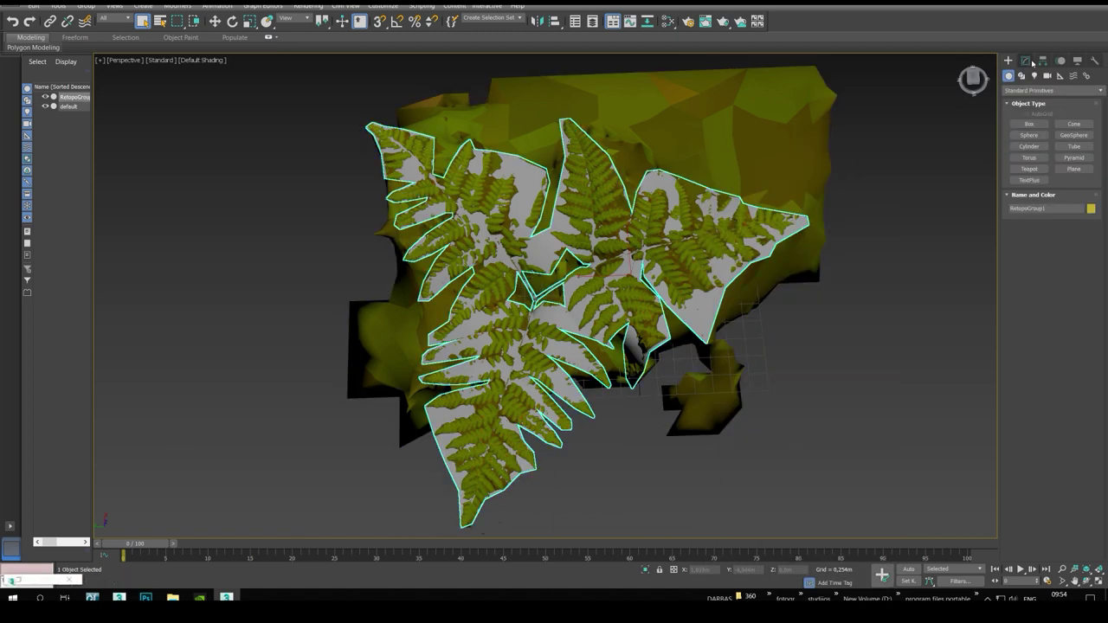
drag(1052, 76, 923, 72)
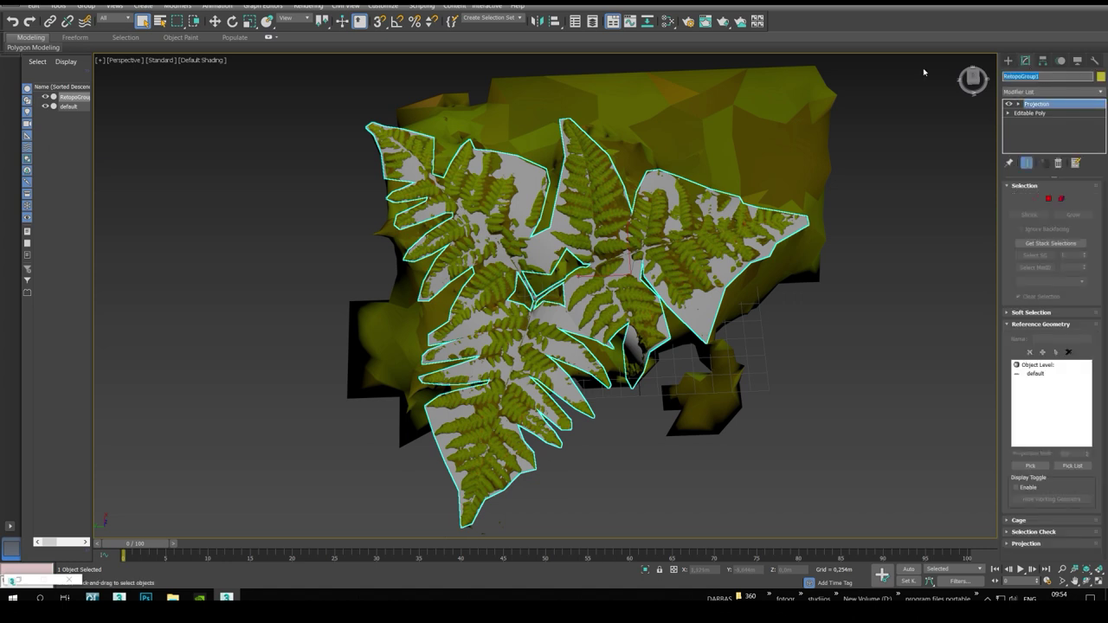
key(BackSpace)
click(847, 384)
click(690, 319)
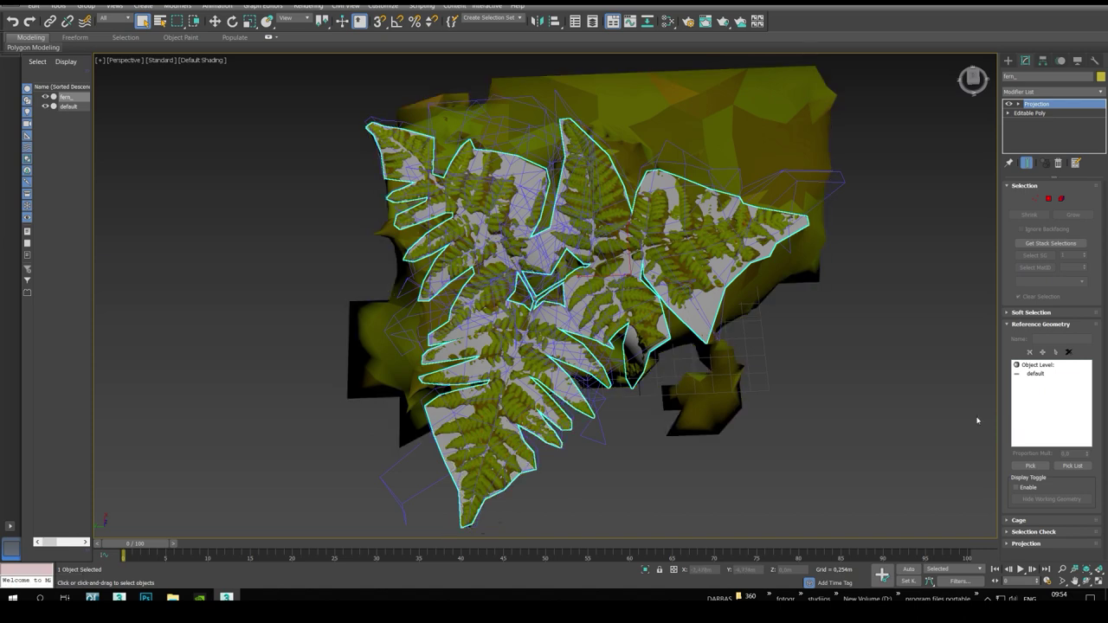
Reset the Projection modifier's cage on the fern mesh and push it slightly outward
click(1021, 521)
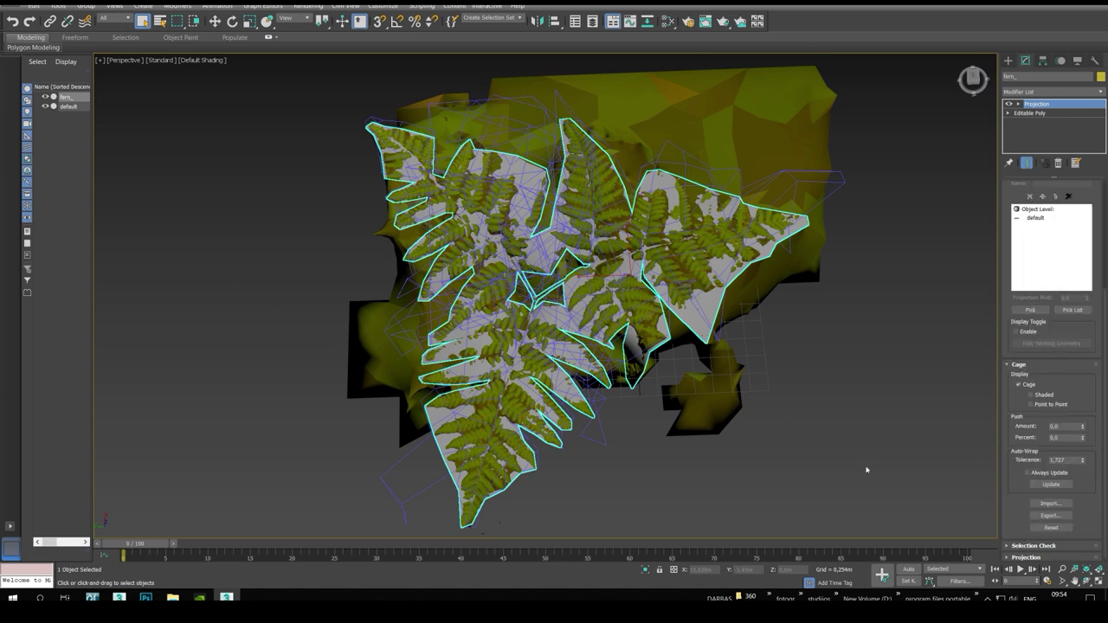
click(1058, 528)
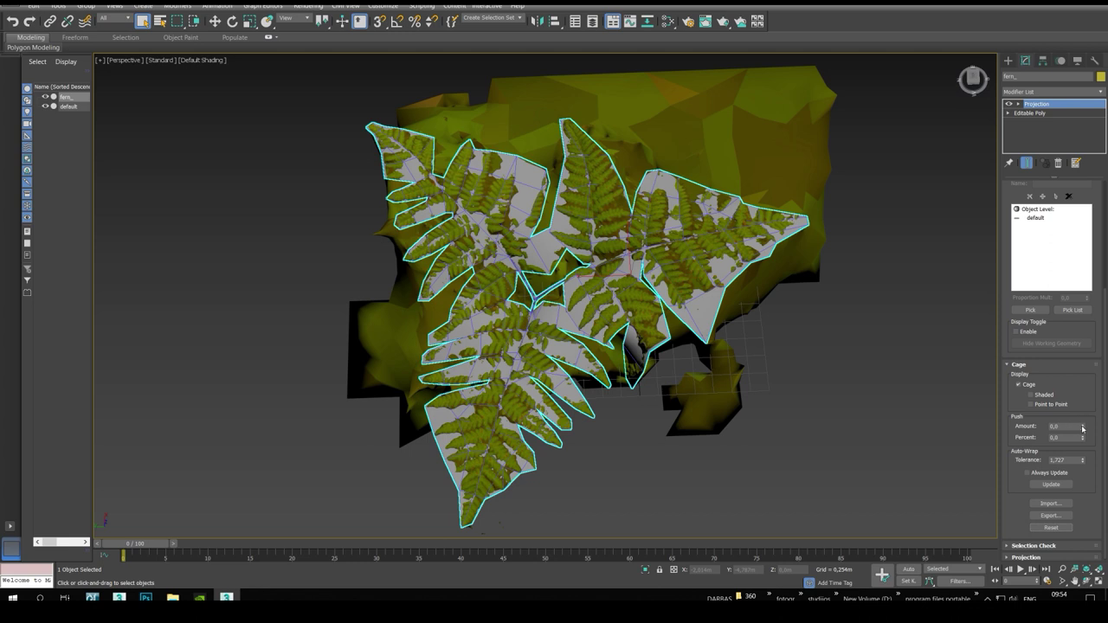
drag(1082, 429, 1075, 258)
right_click(1075, 257)
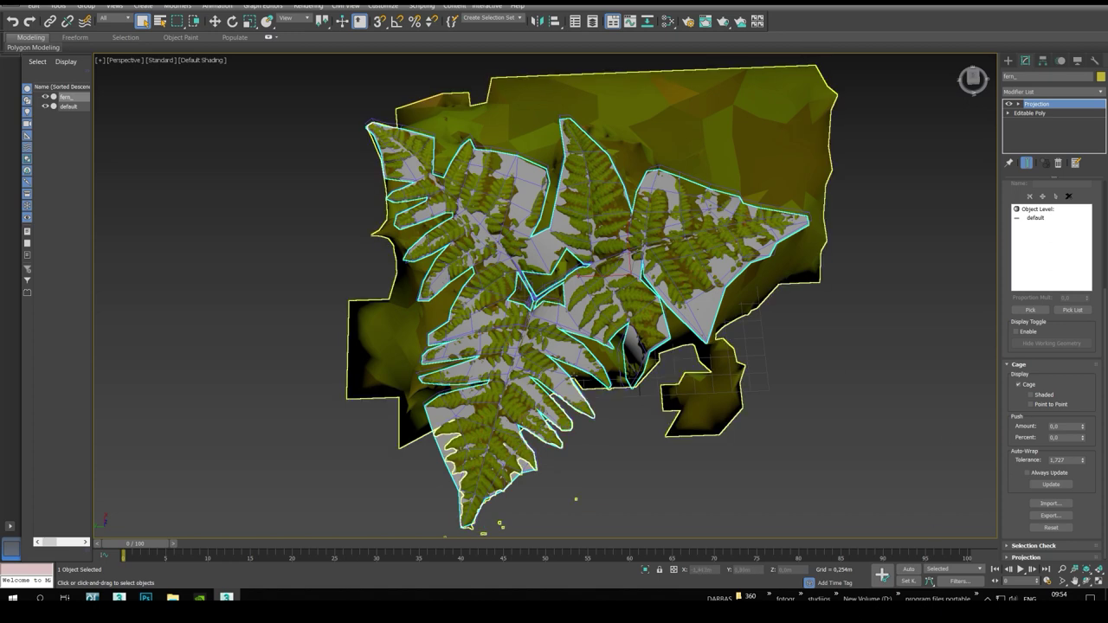
Bring Render To Texture back up for fern_ and open its projection options
key(0)
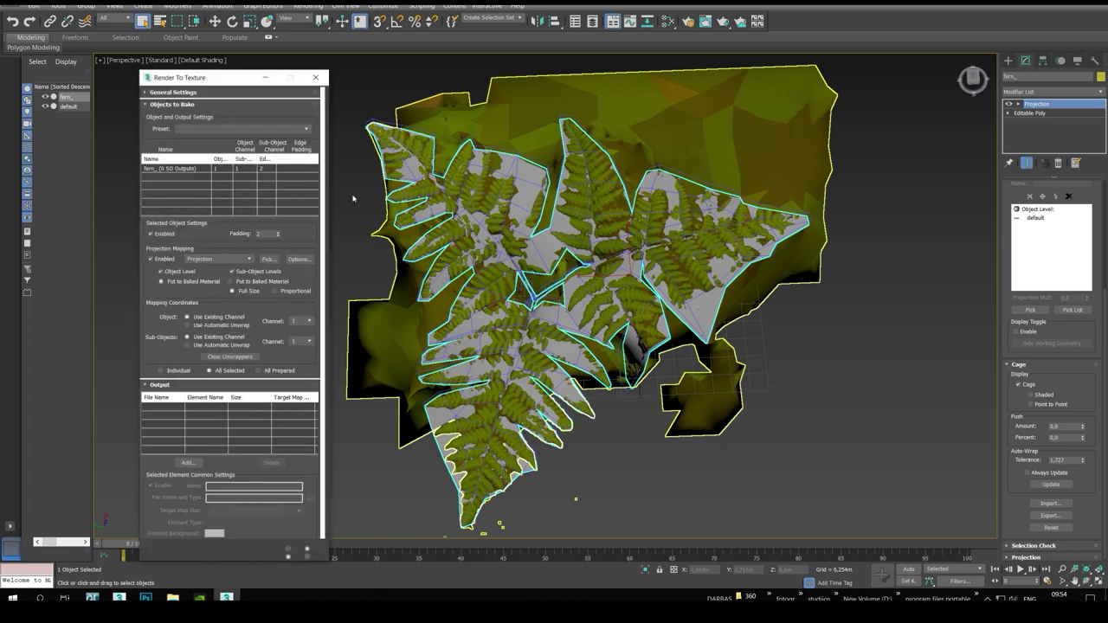
drag(240, 82, 702, 77)
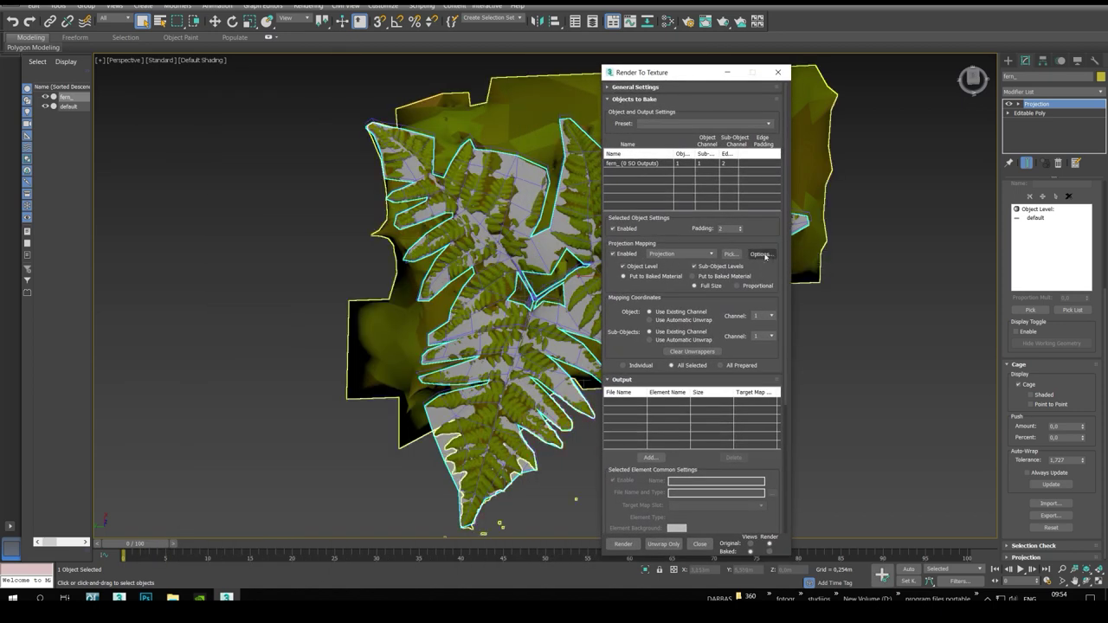
click(770, 256)
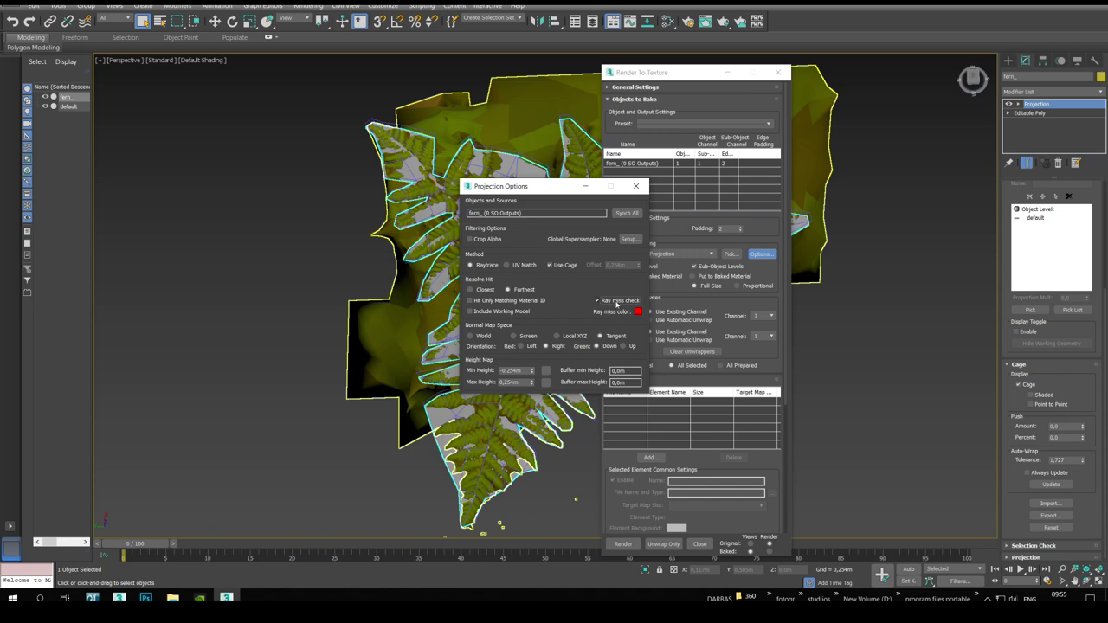
Switch the production renderer to NVIDIA mental ray in Render Setup and close the projection options
key(F10)
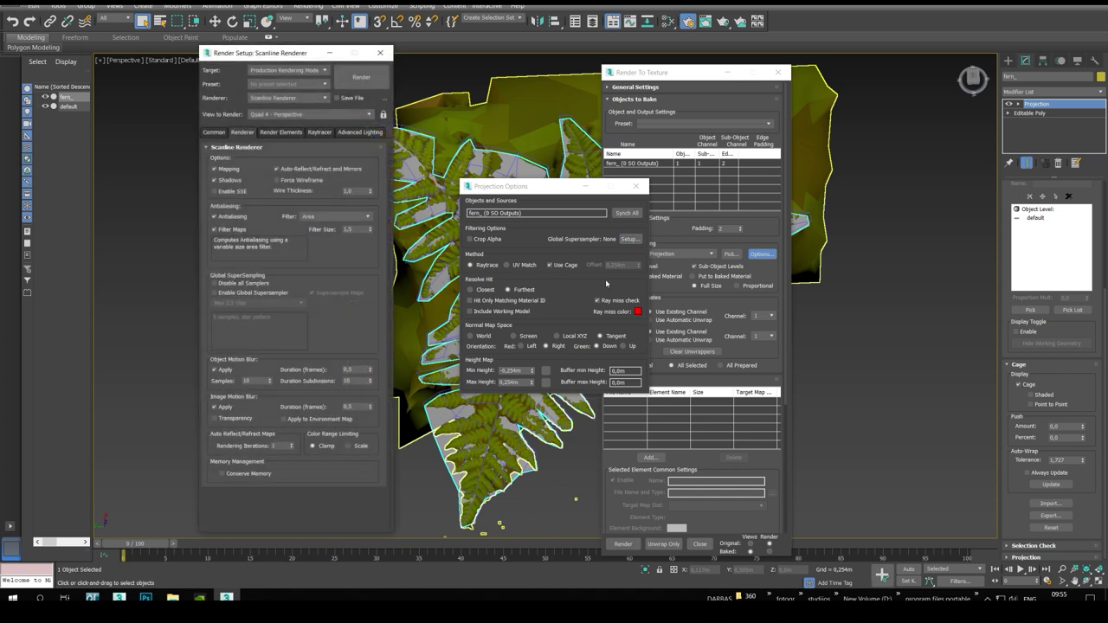
drag(278, 55, 455, 82)
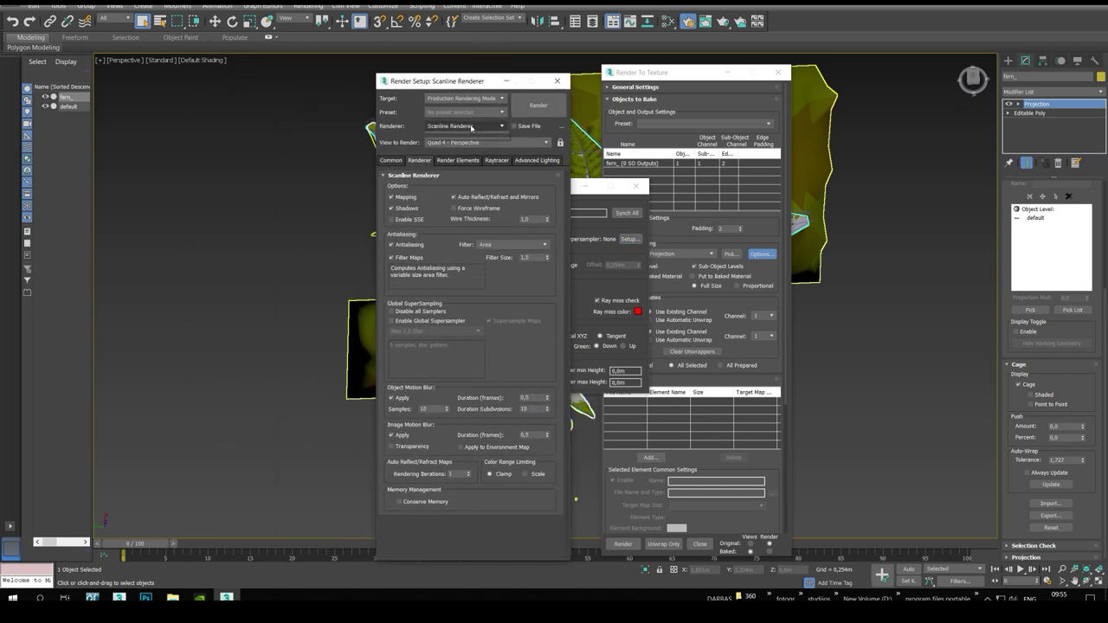
click(470, 128)
click(466, 180)
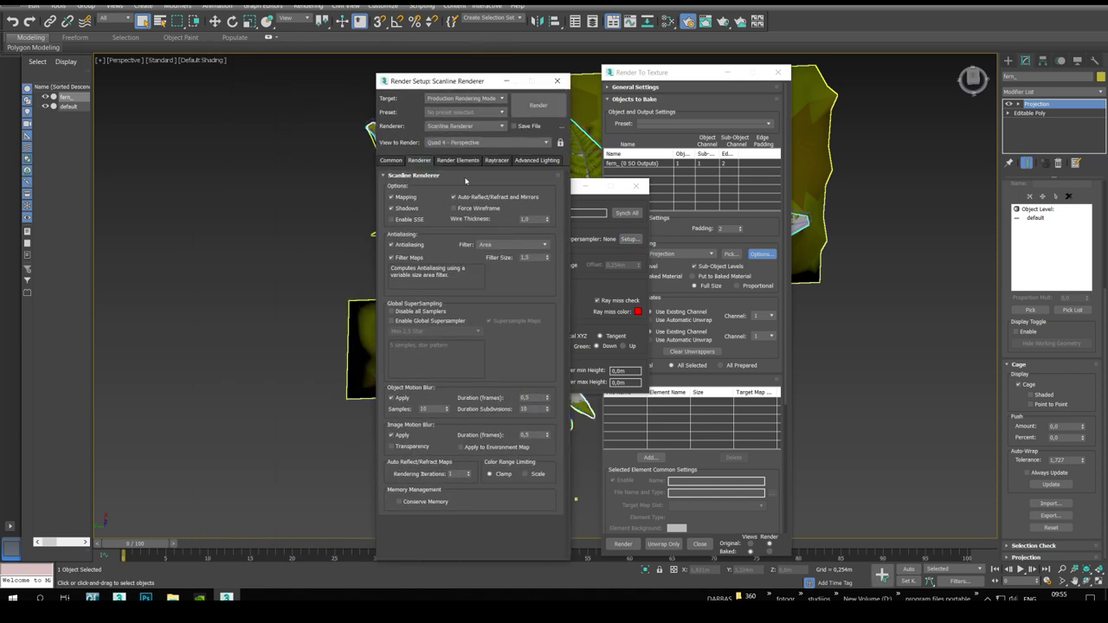
click(632, 332)
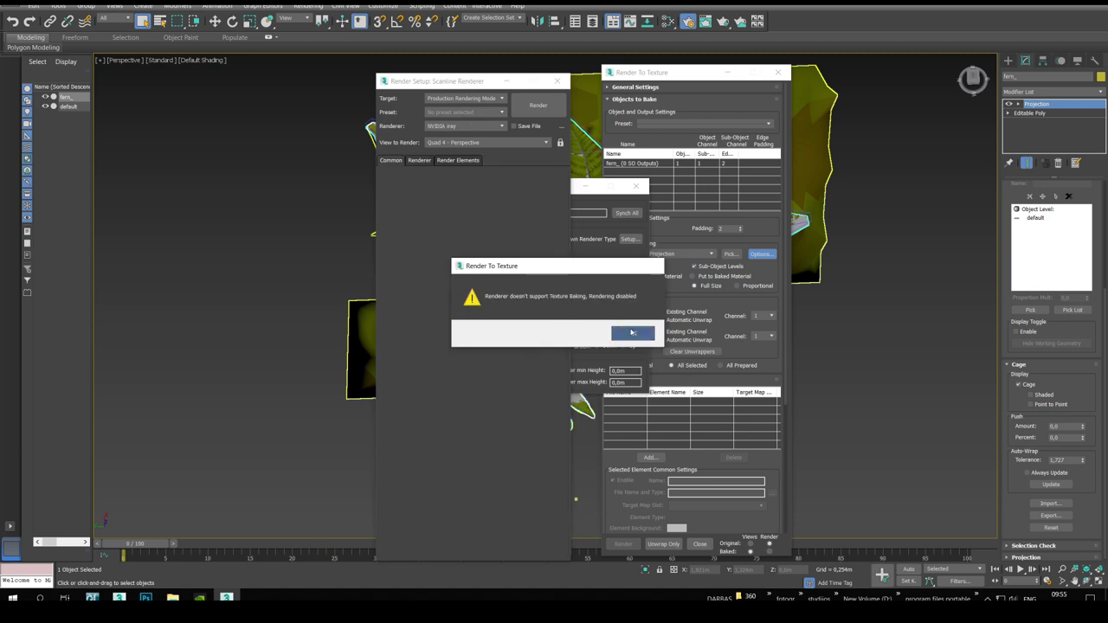
click(465, 125)
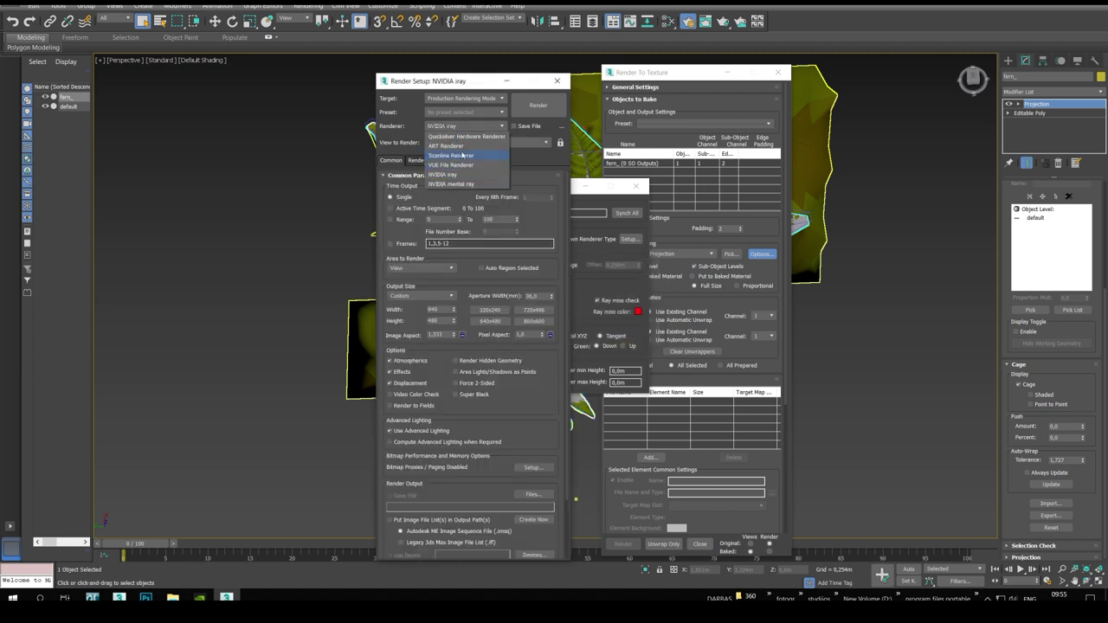
click(451, 183)
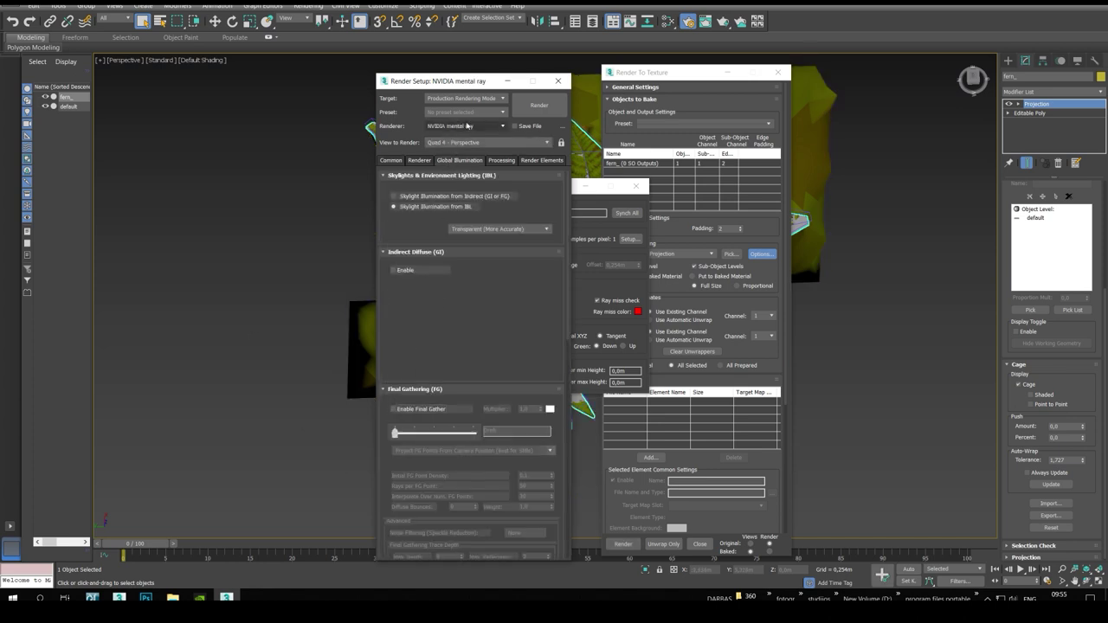
drag(475, 85, 192, 90)
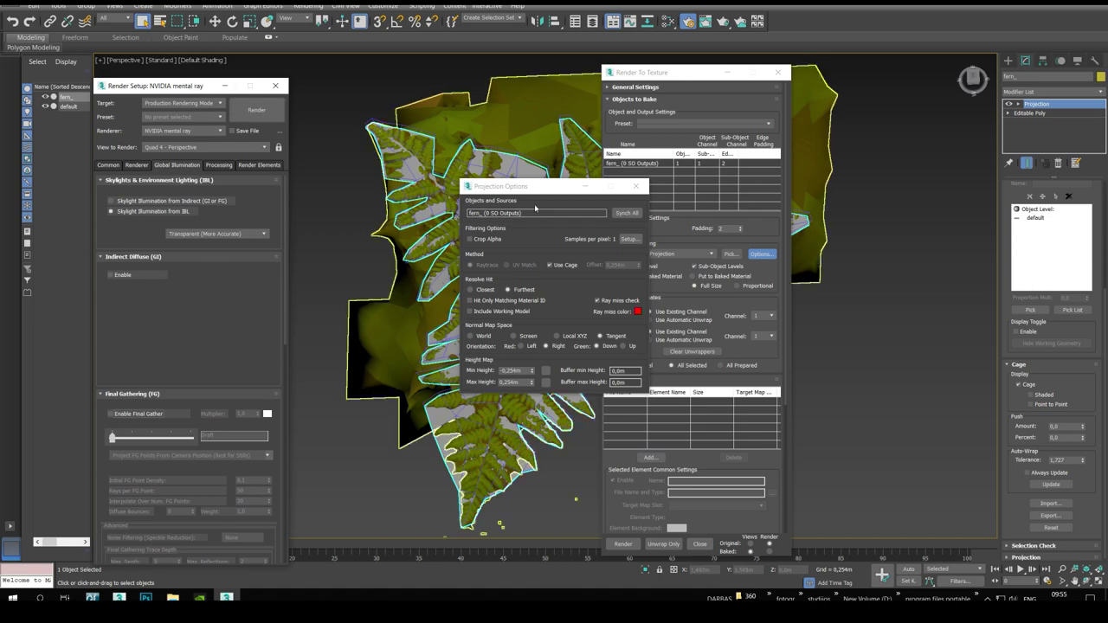
drag(535, 187, 526, 173)
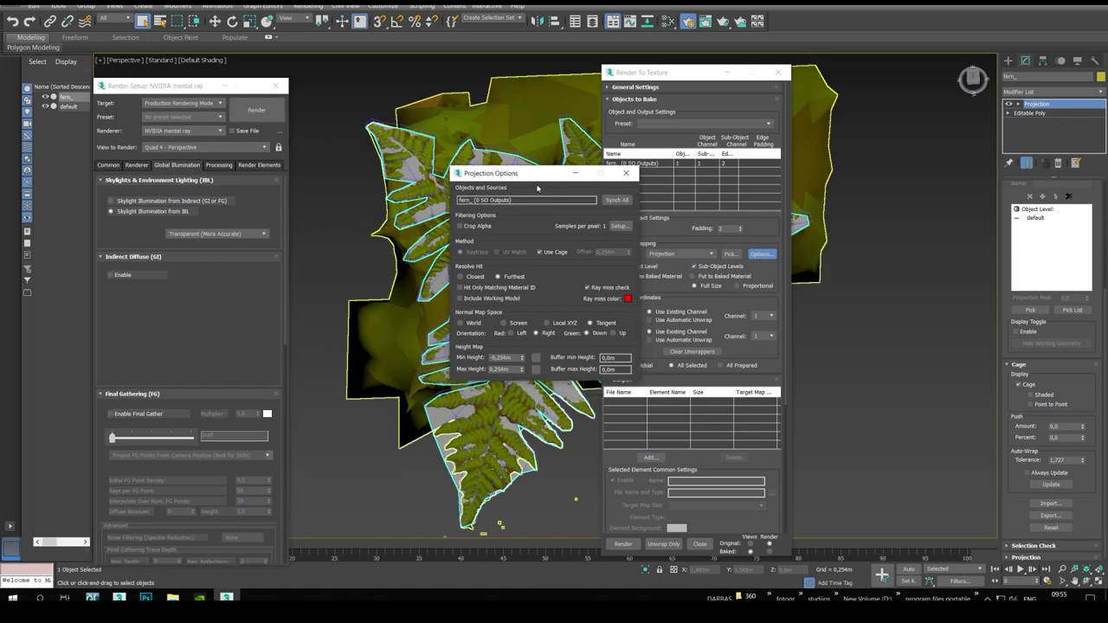
click(624, 176)
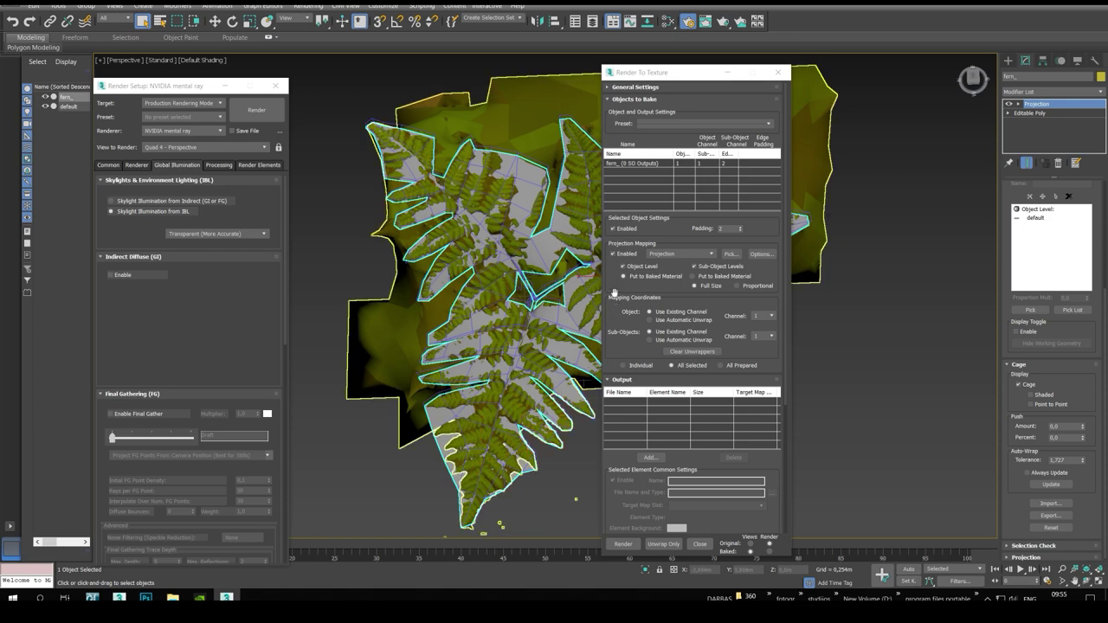
Add DiffuseMap, NormalsMap, HeightMap and Ambient Occlusion (MR) as texture output elements for fern_
scroll(615, 294, down, 2)
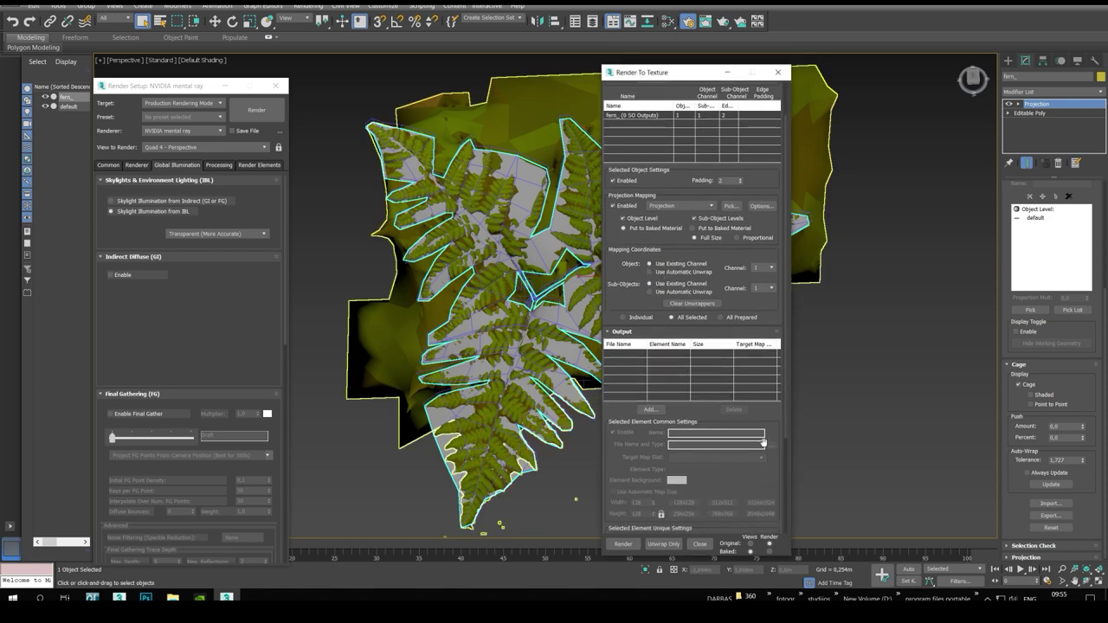
click(650, 409)
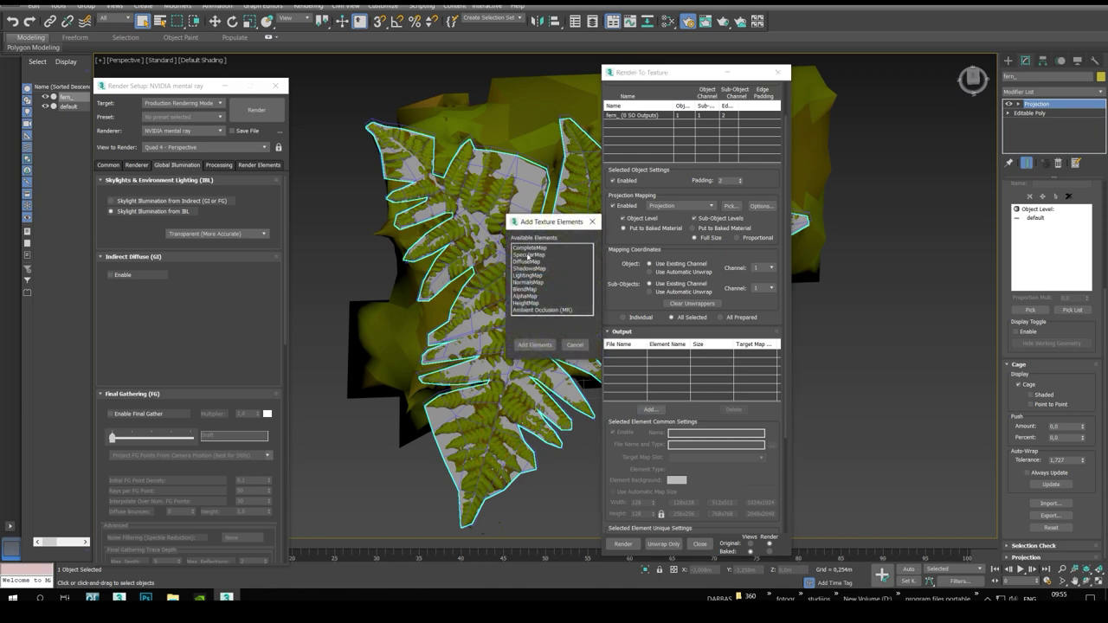
click(533, 262)
ctrl+click(528, 282)
ctrl+click(526, 304)
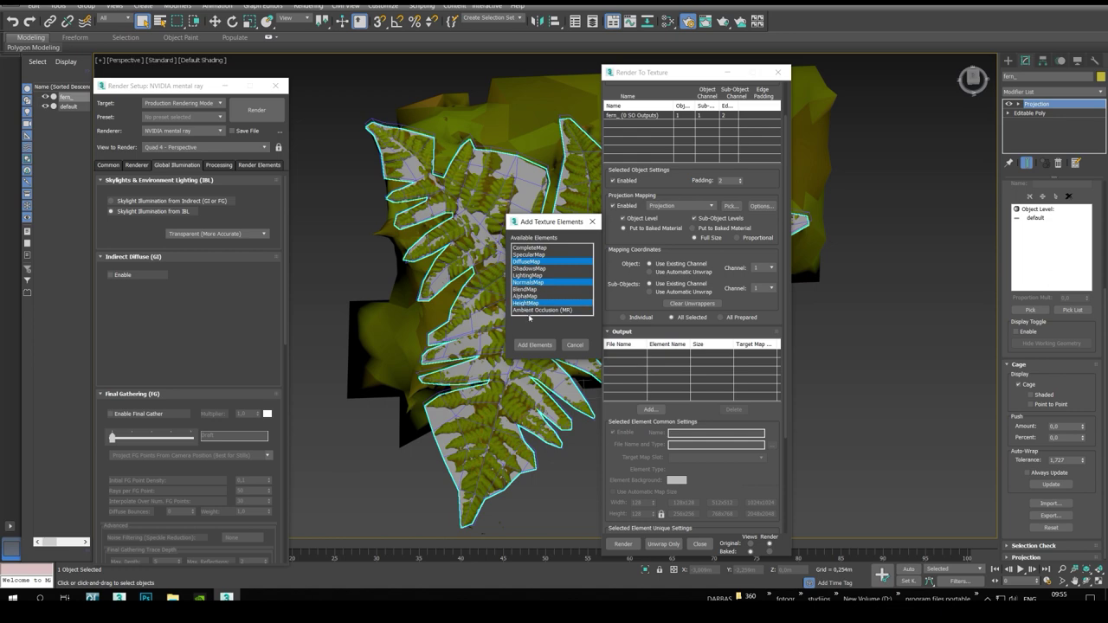
ctrl+click(533, 310)
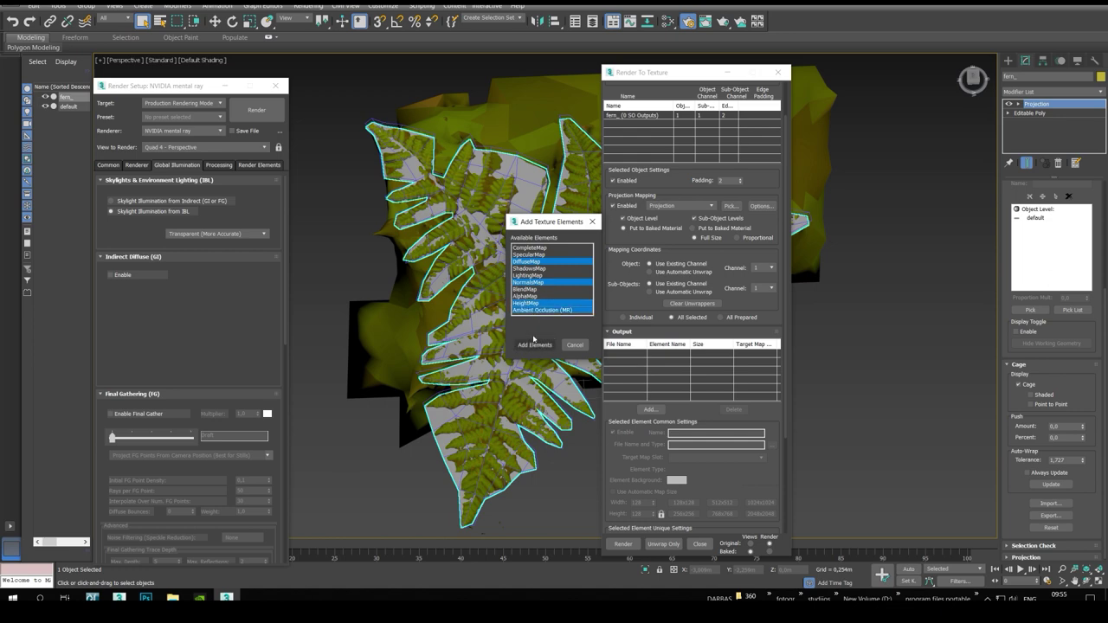
click(534, 342)
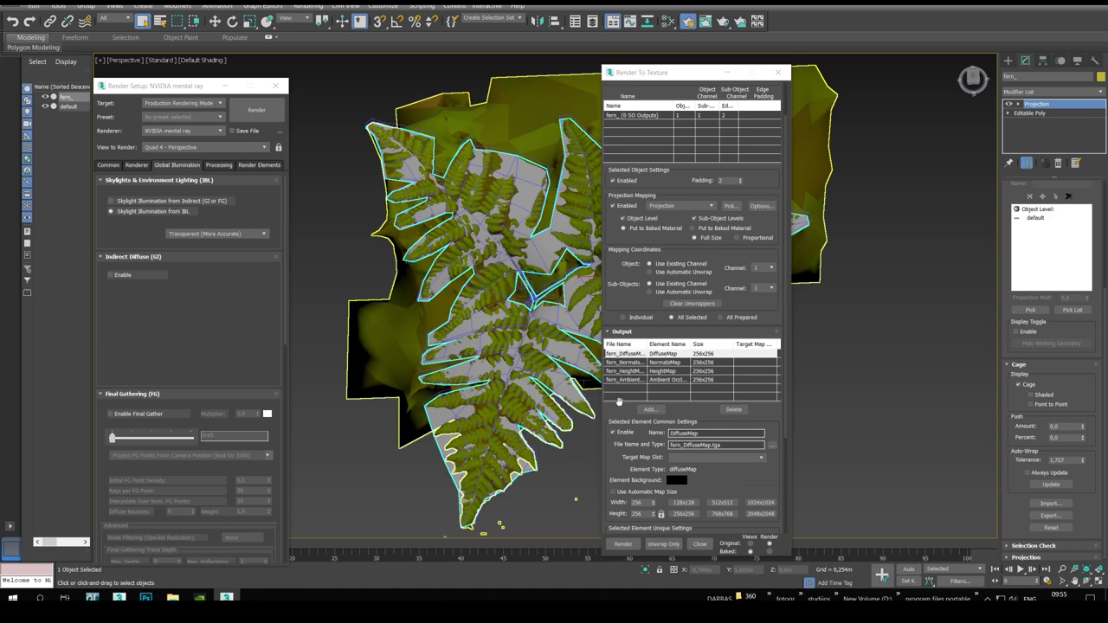
Set the DiffuseMap output size to 4096 x 4096 with width and height locked together
scroll(669, 388, down, 4)
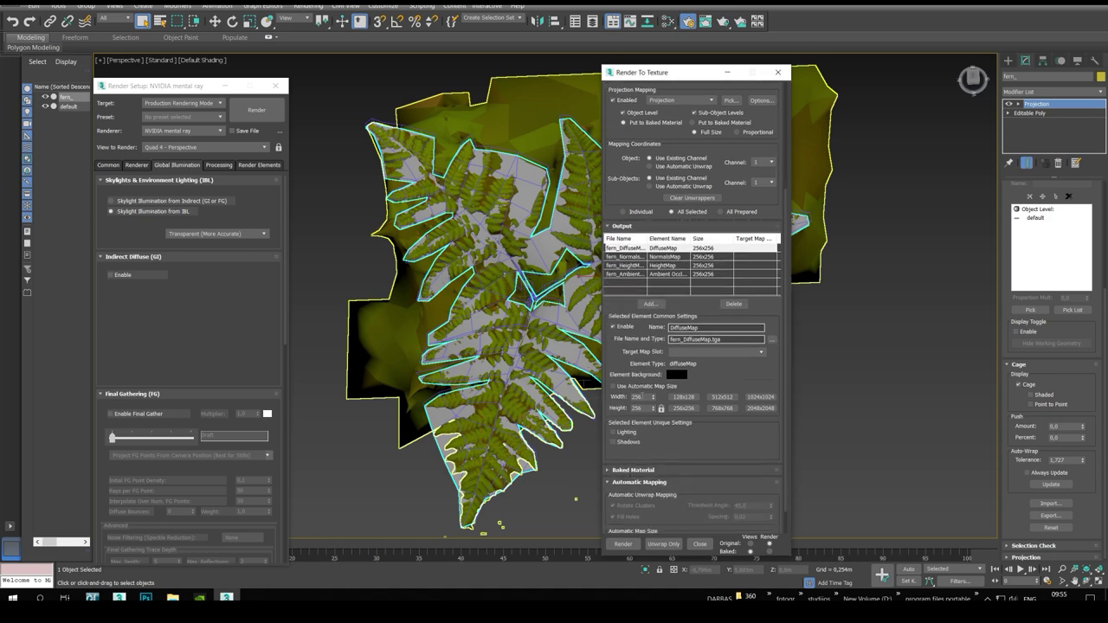
click(676, 407)
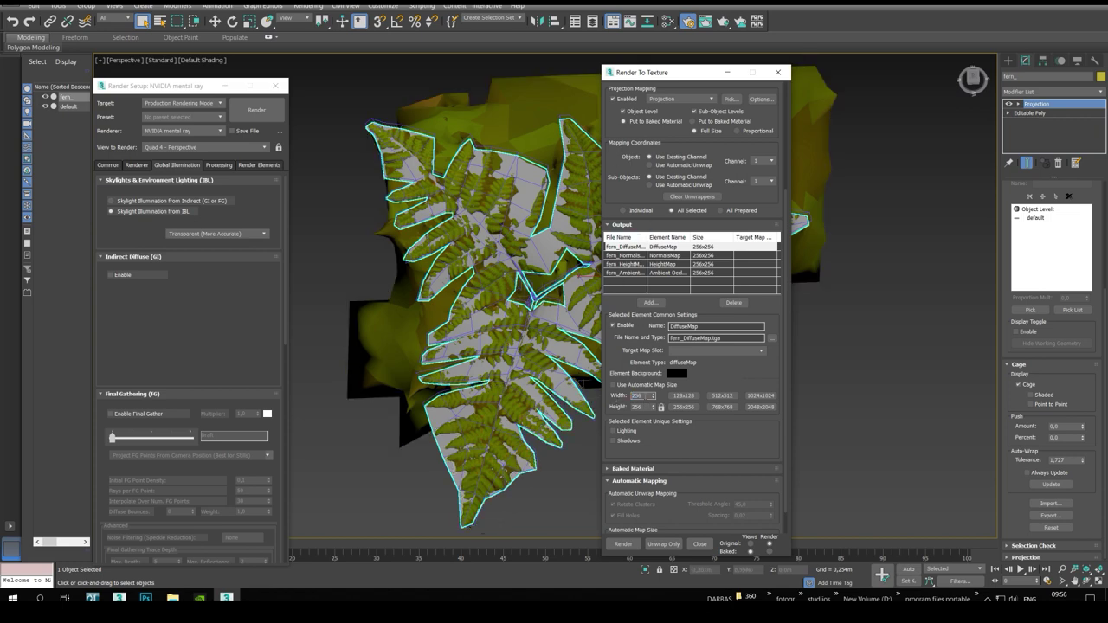
drag(644, 396, 601, 397)
text(4096)
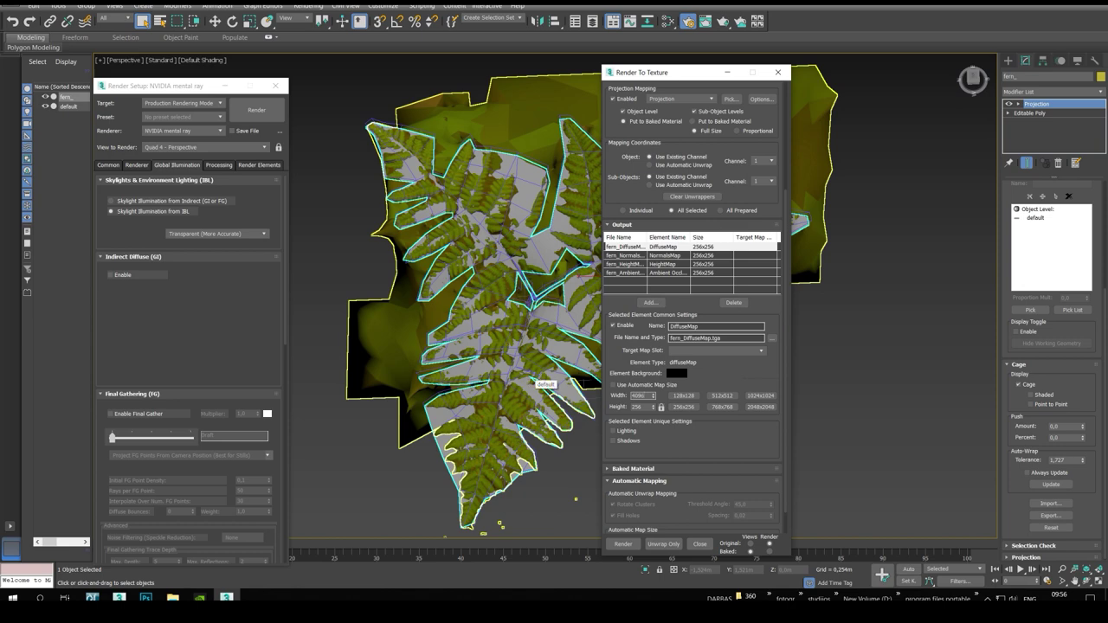
key(Return)
drag(646, 396, 608, 395)
key(ctrl+c)
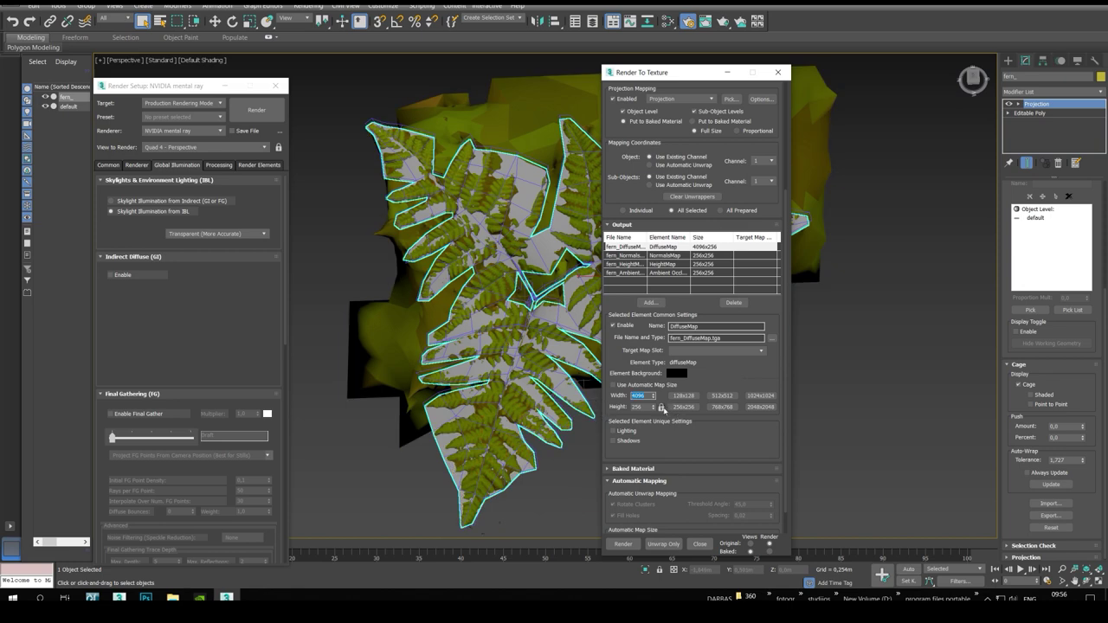
click(663, 409)
Set the NormalsMap and HeightMap output sizes to 4096 x 4096 each
click(649, 258)
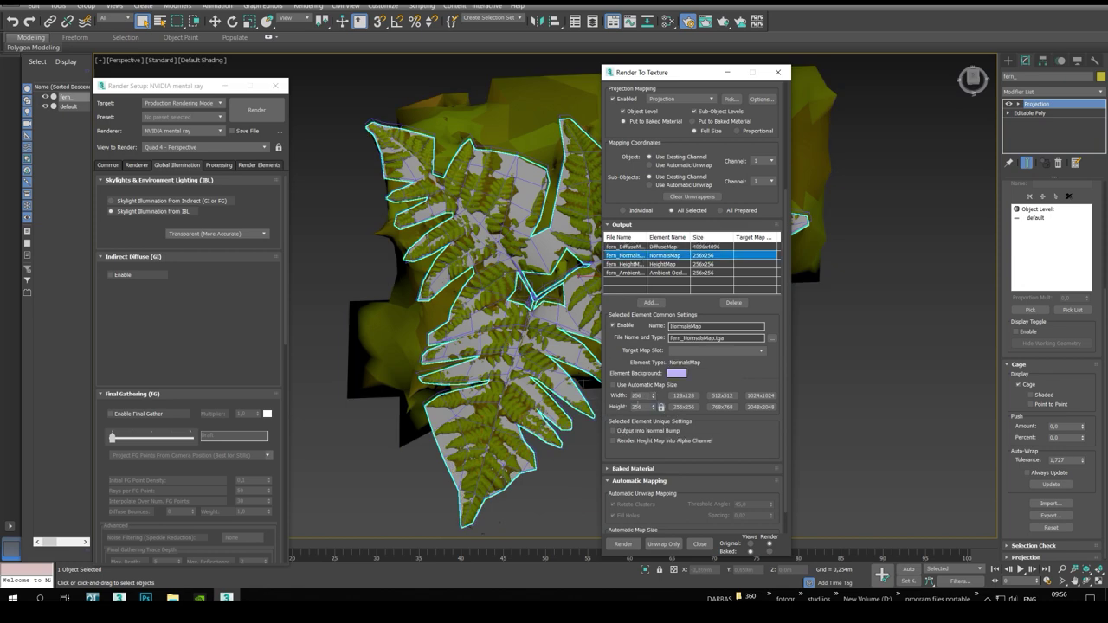
double_click(639, 397)
key(ctrl+v)
click(662, 408)
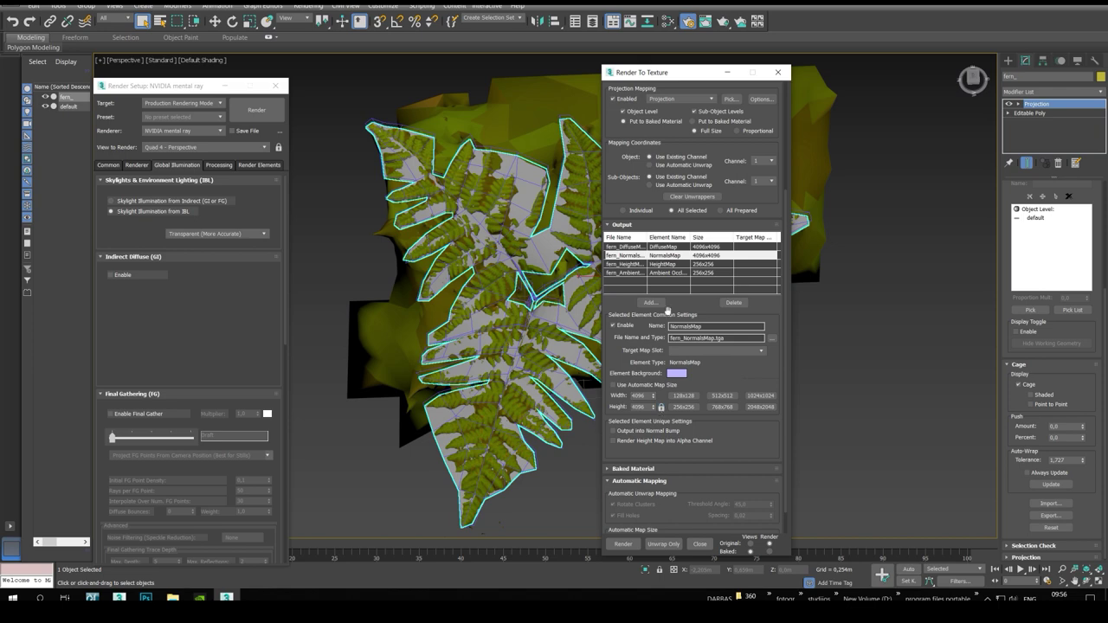
click(643, 266)
double_click(639, 397)
key(ctrl+v)
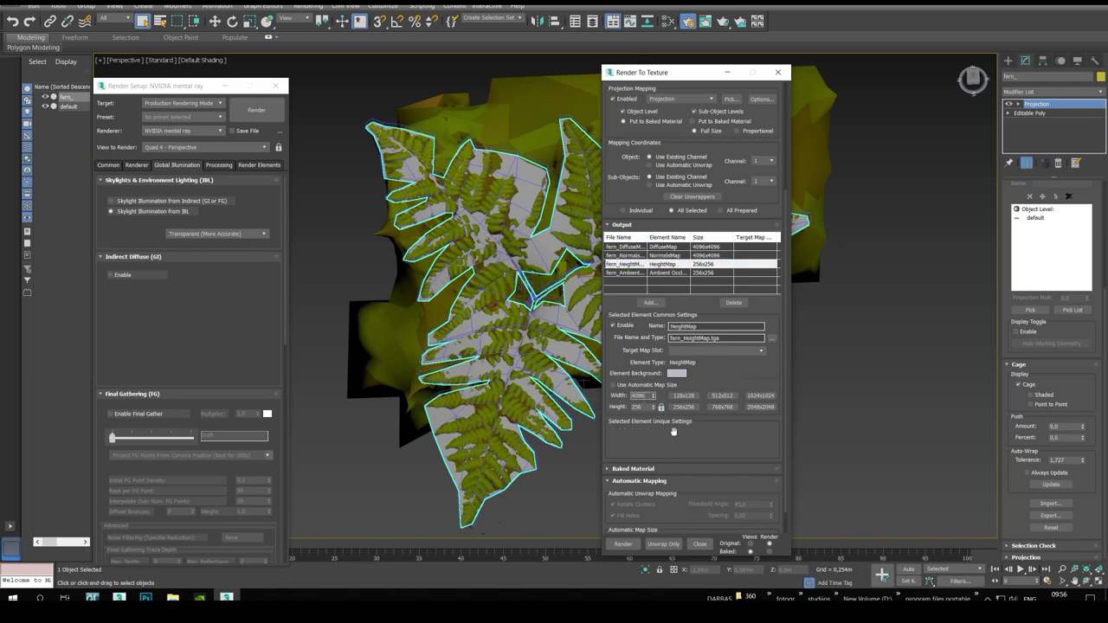
key(Return)
Set the Ambient Occlusion (MR) output size to 4096 x 4096
key(Down)
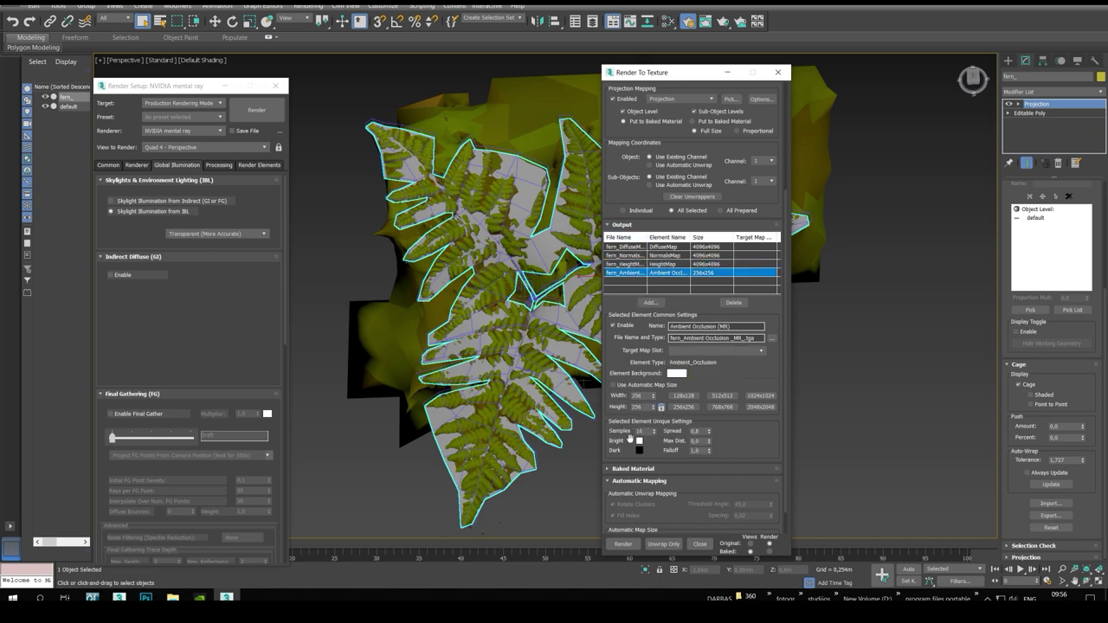
click(643, 396)
text(4096)
key(Return)
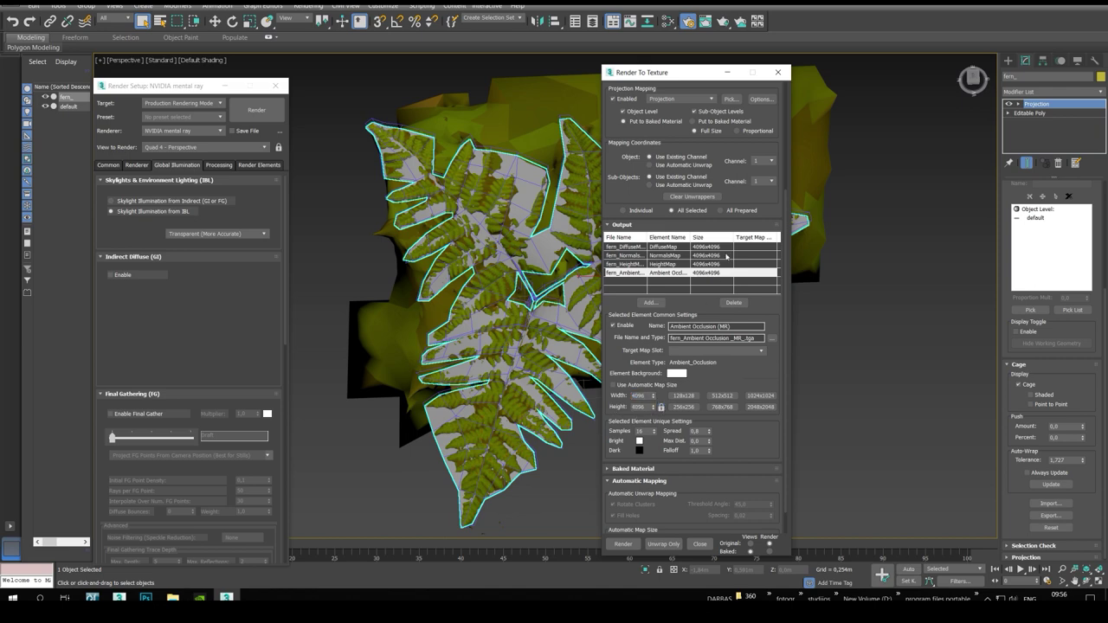
Sort the outputs by element name and set the Ambient Occlusion file to save as Targa in the recent pap1 folder
click(673, 241)
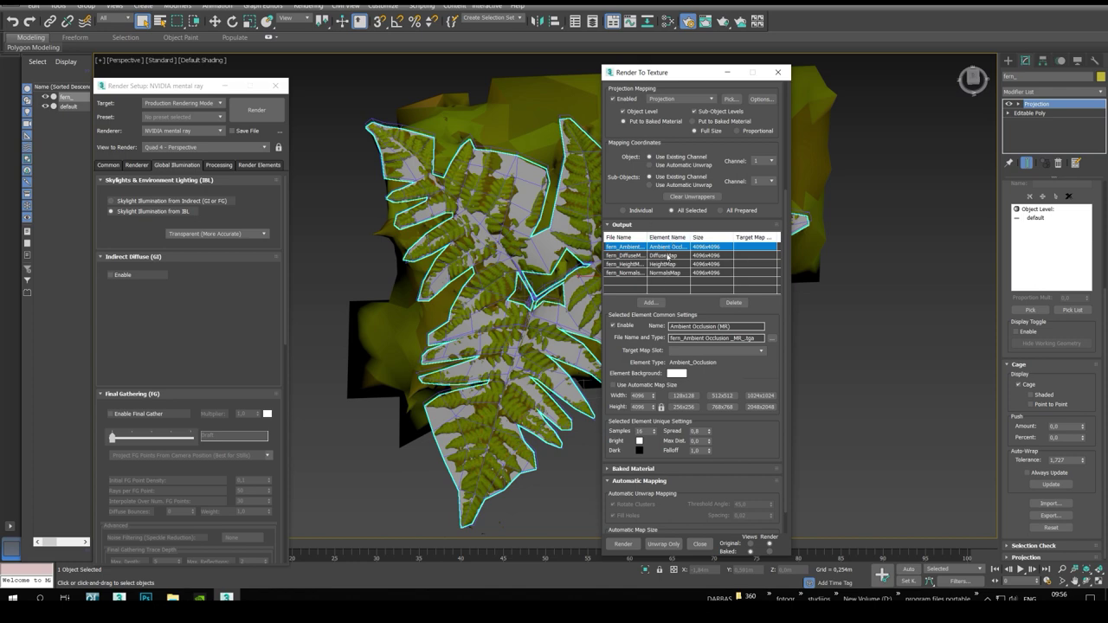
click(772, 338)
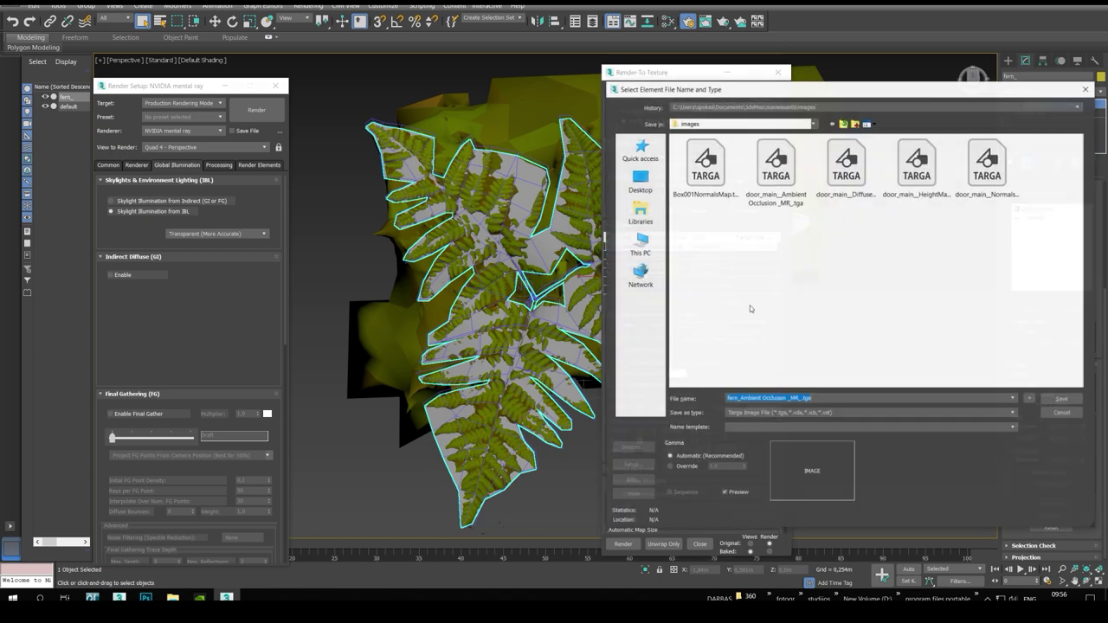
click(779, 107)
click(762, 123)
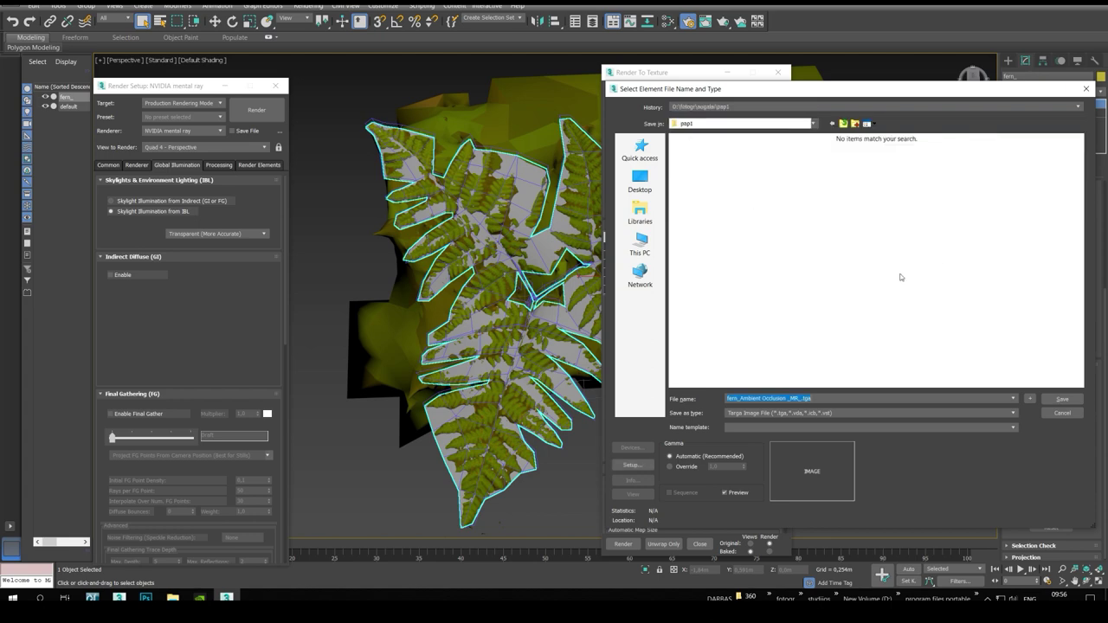
click(1062, 399)
click(940, 368)
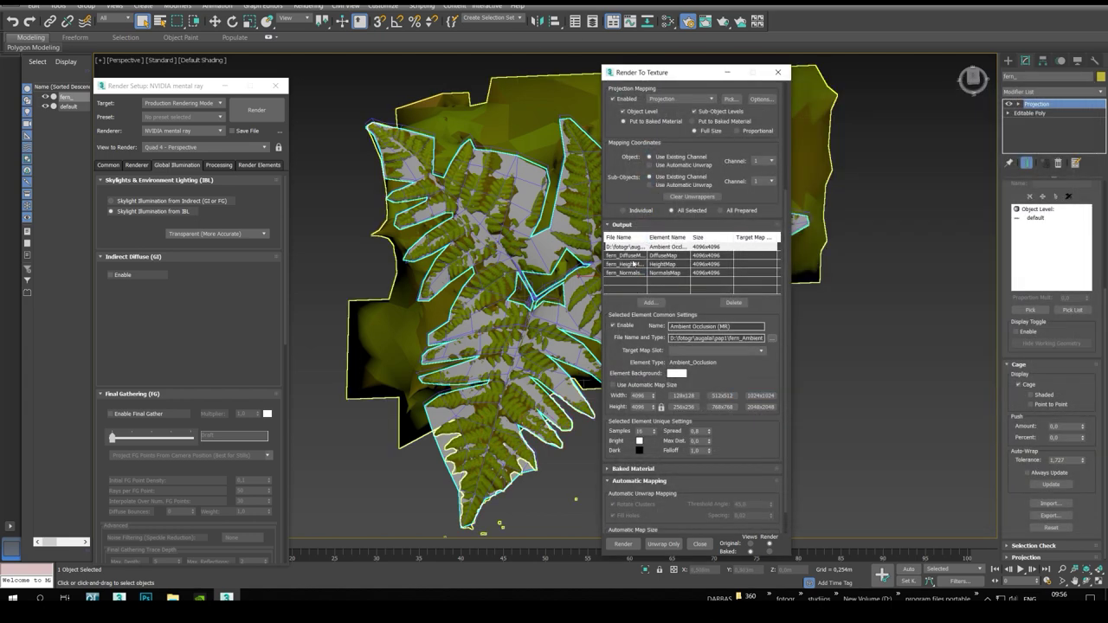
Set the DiffuseMap output to save as fern_DiffuseMap.tga in the pap1 folder with the default Targa settings
click(625, 256)
click(774, 340)
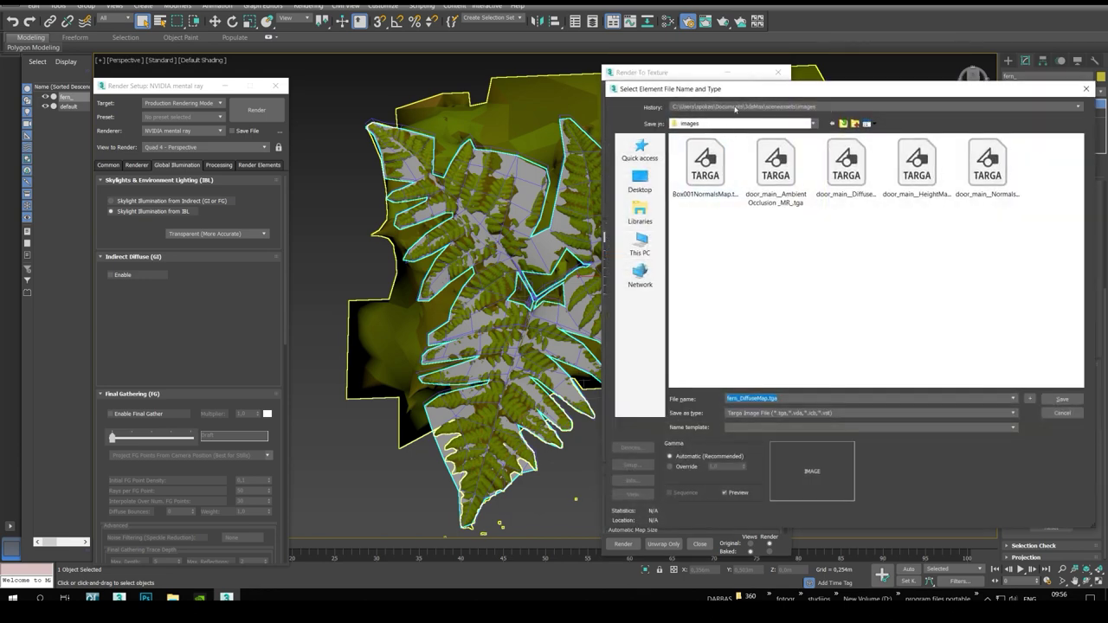
click(735, 109)
click(722, 123)
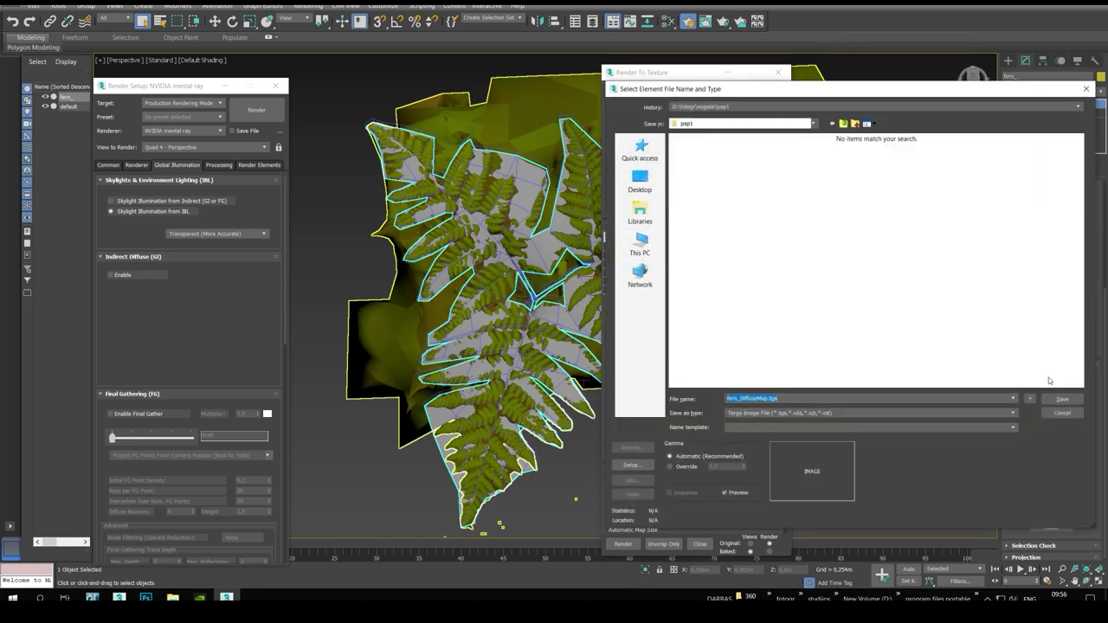
click(1056, 403)
click(940, 369)
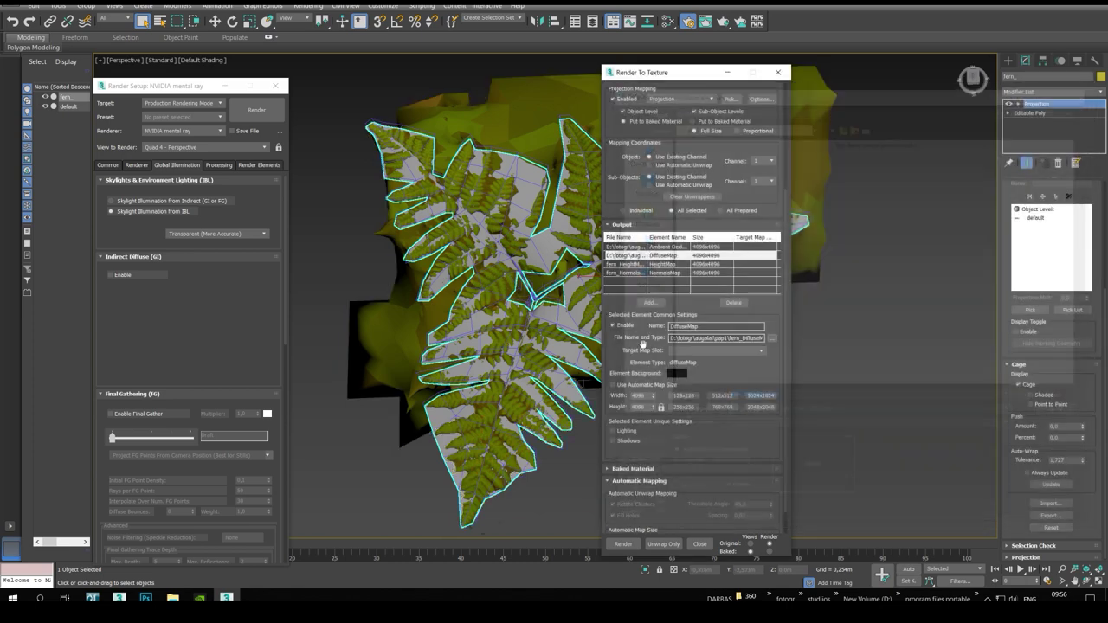
Set the HeightMap output to save as fern_HeightMap.tga in the pap1 folder with the default Targa settings
click(658, 264)
click(773, 337)
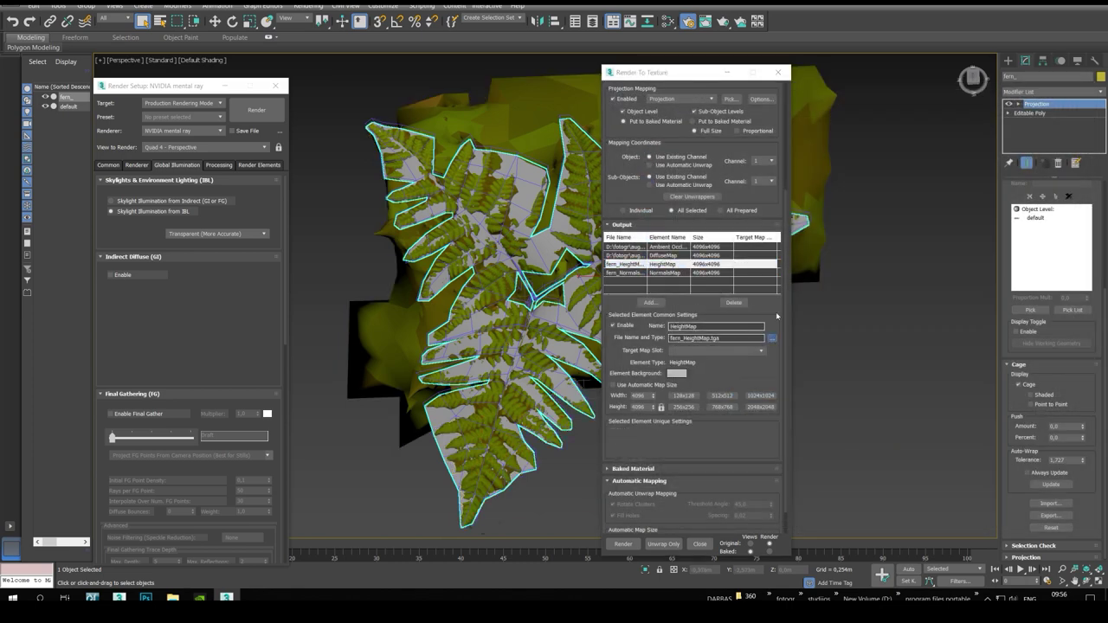
click(688, 106)
click(706, 114)
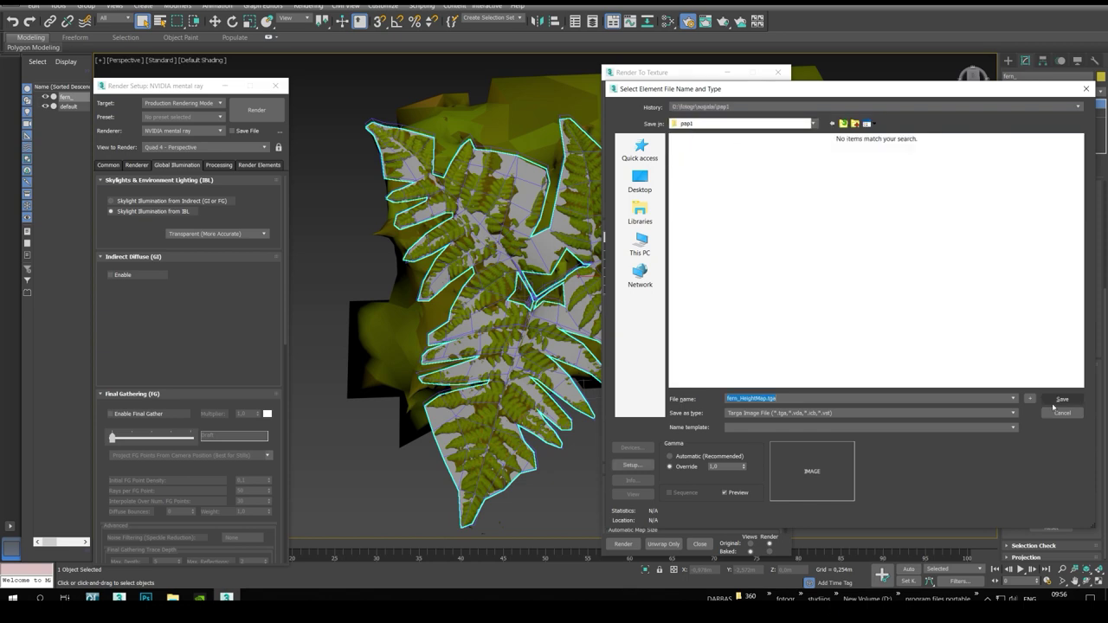
click(1058, 399)
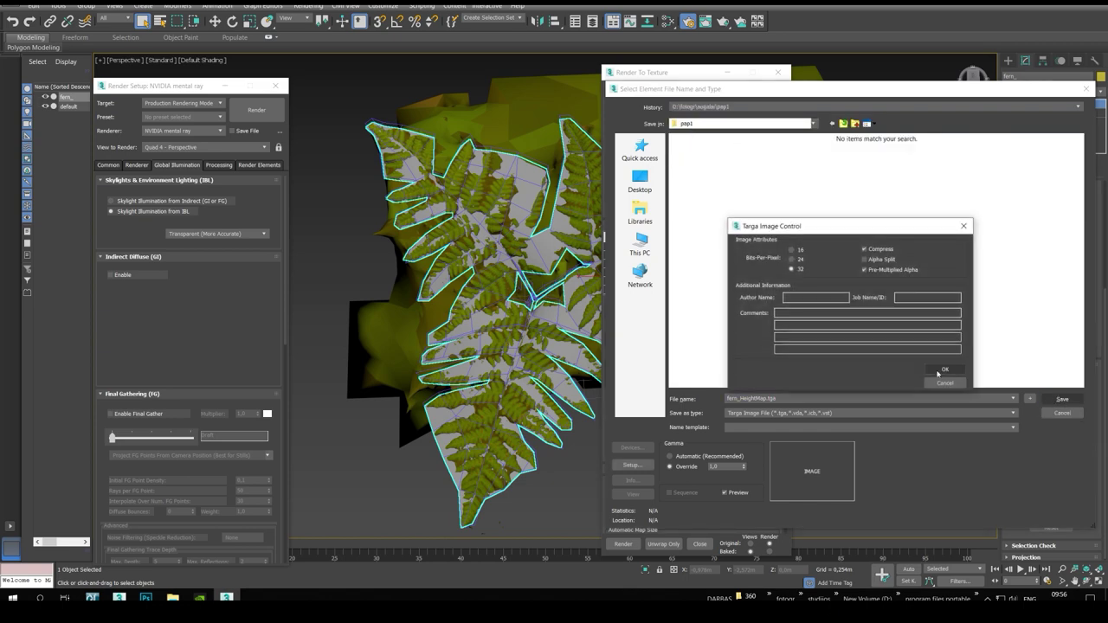
click(941, 372)
Set the NormalsMap output to save as fern_NormalsMap.tga in the pap1 folder with the default Targa settings
click(647, 274)
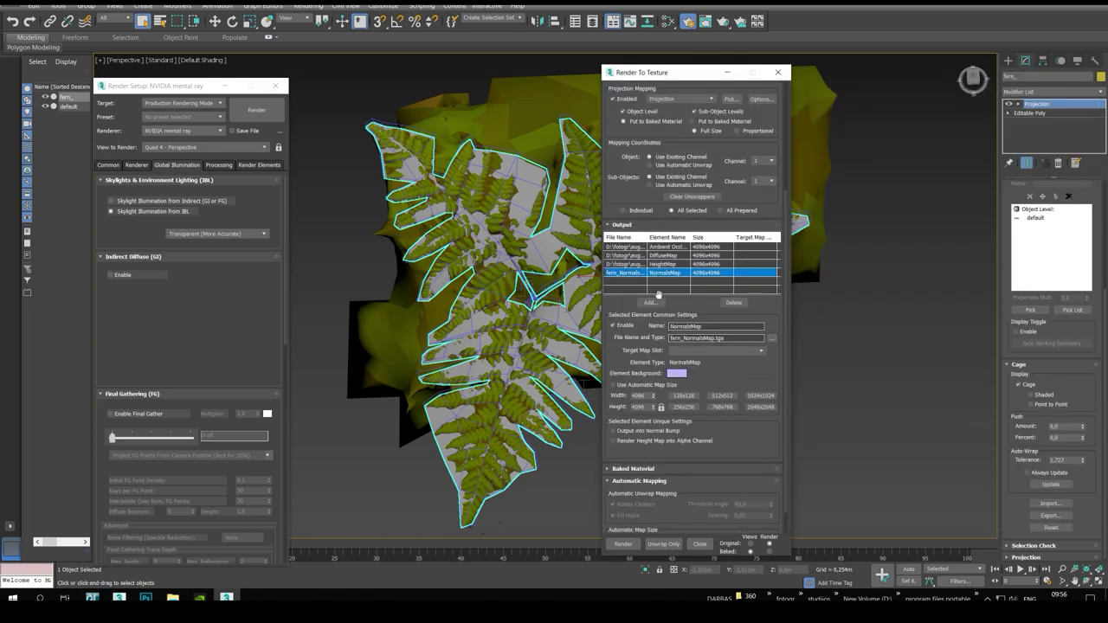
click(771, 338)
click(727, 107)
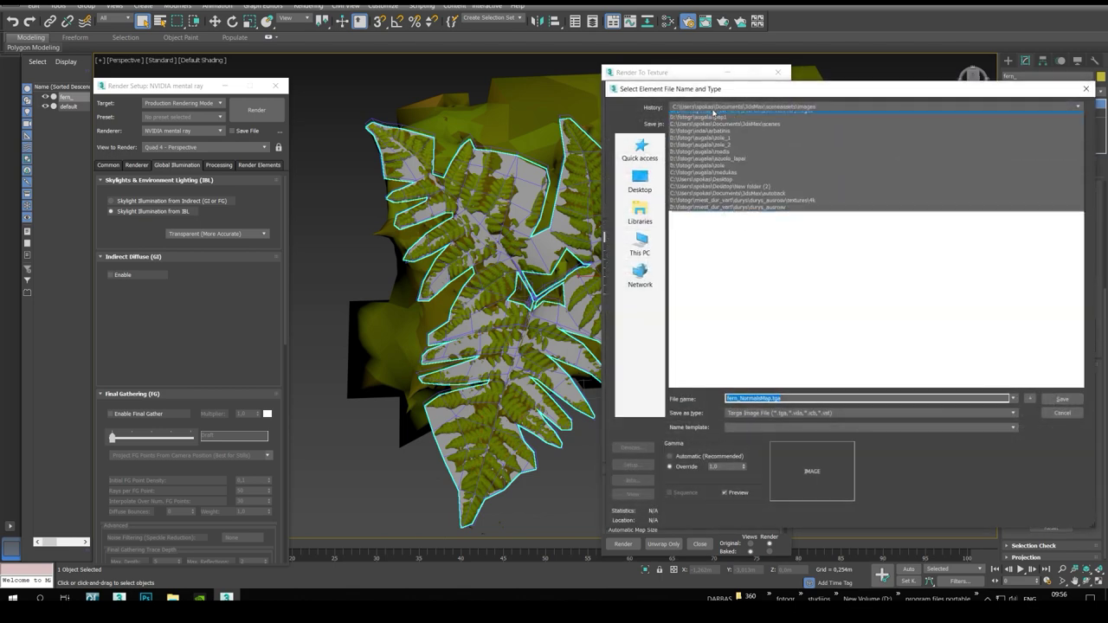
click(707, 118)
click(1055, 401)
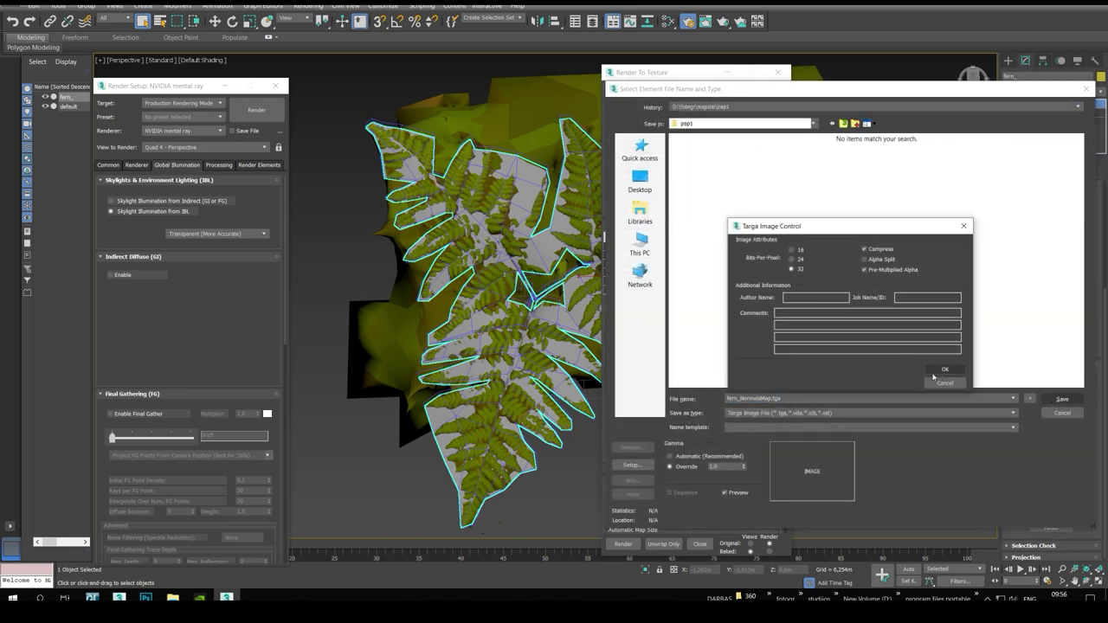
click(941, 372)
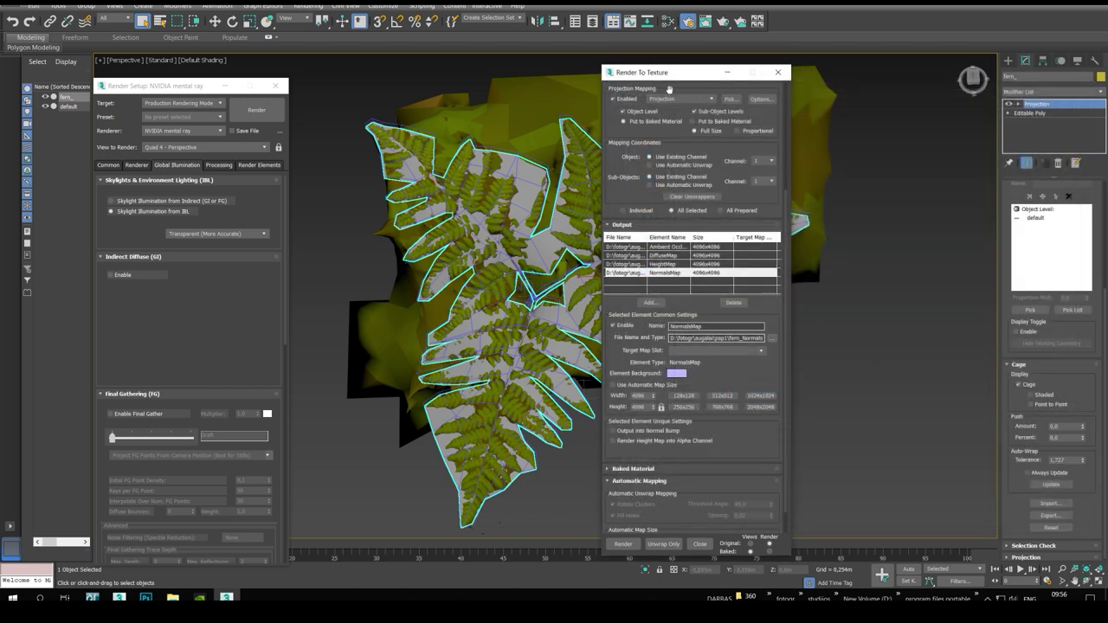
Bake the four output maps onto the fern mesh, and minimize the rendered frame and Render To Texture windows
drag(684, 73, 893, 67)
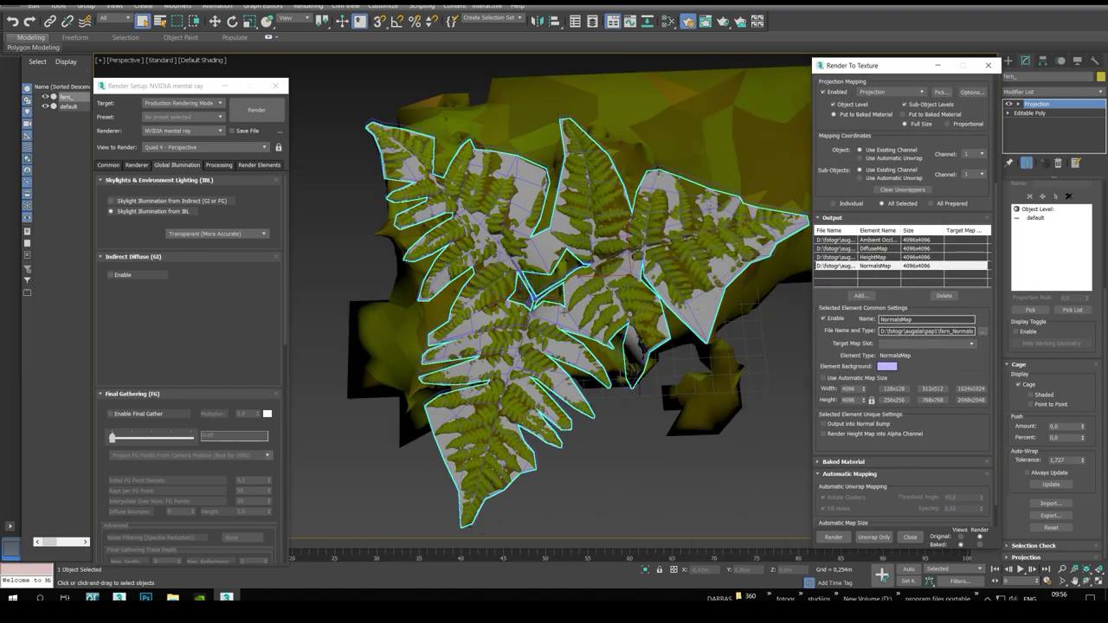
alt+middle_drag(571, 317, 610, 249)
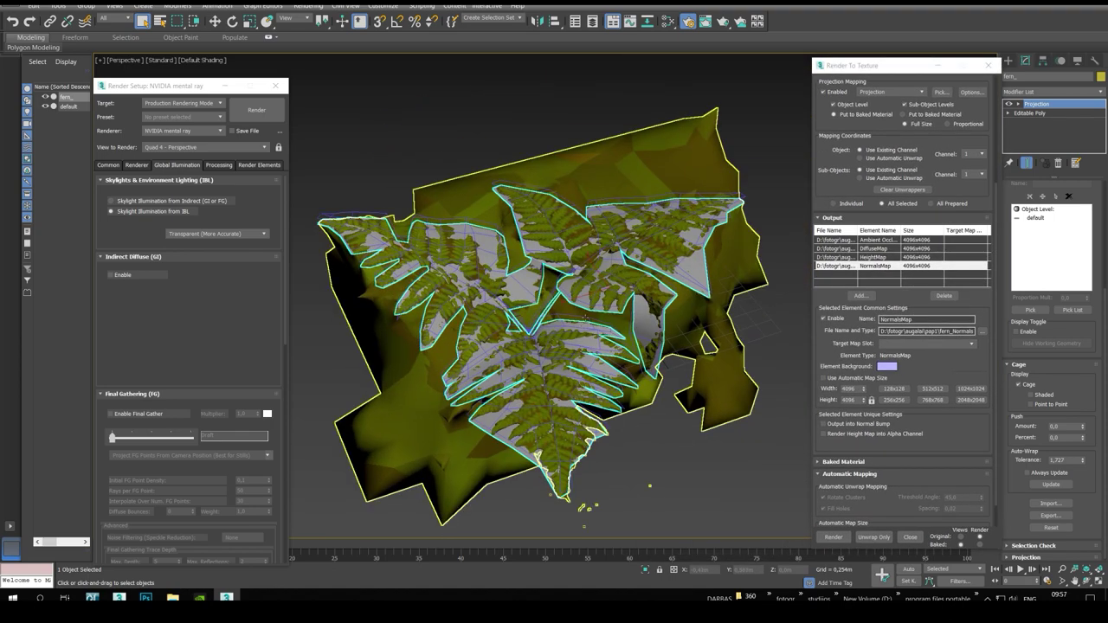
alt+middle_drag(585, 318, 546, 373)
scroll(567, 360, up, 2)
scroll(550, 342, down, 3)
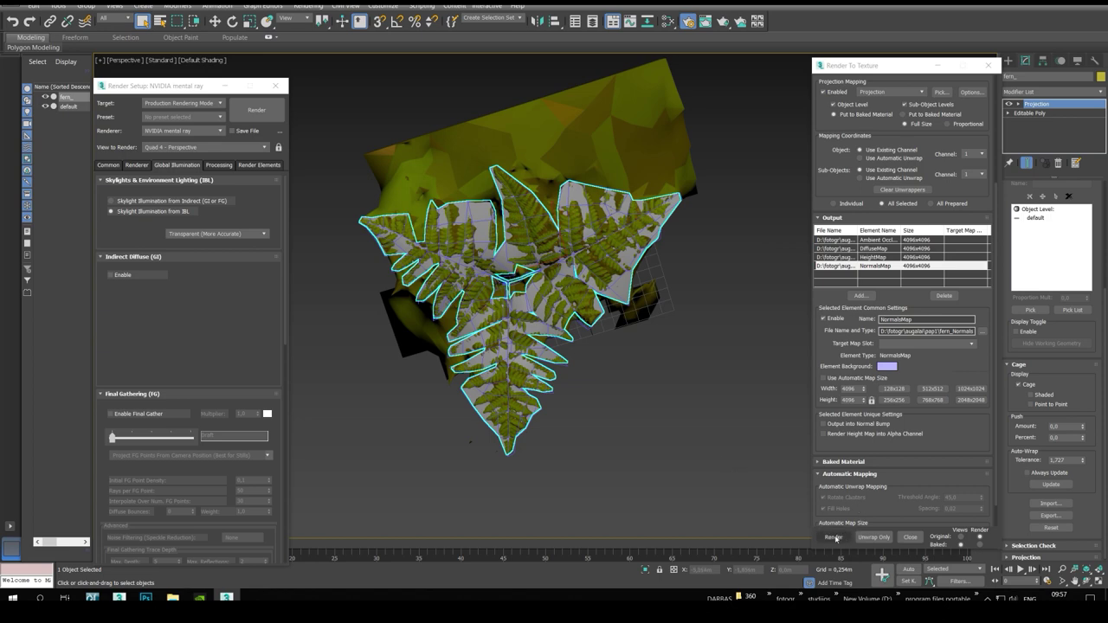
click(833, 537)
click(276, 359)
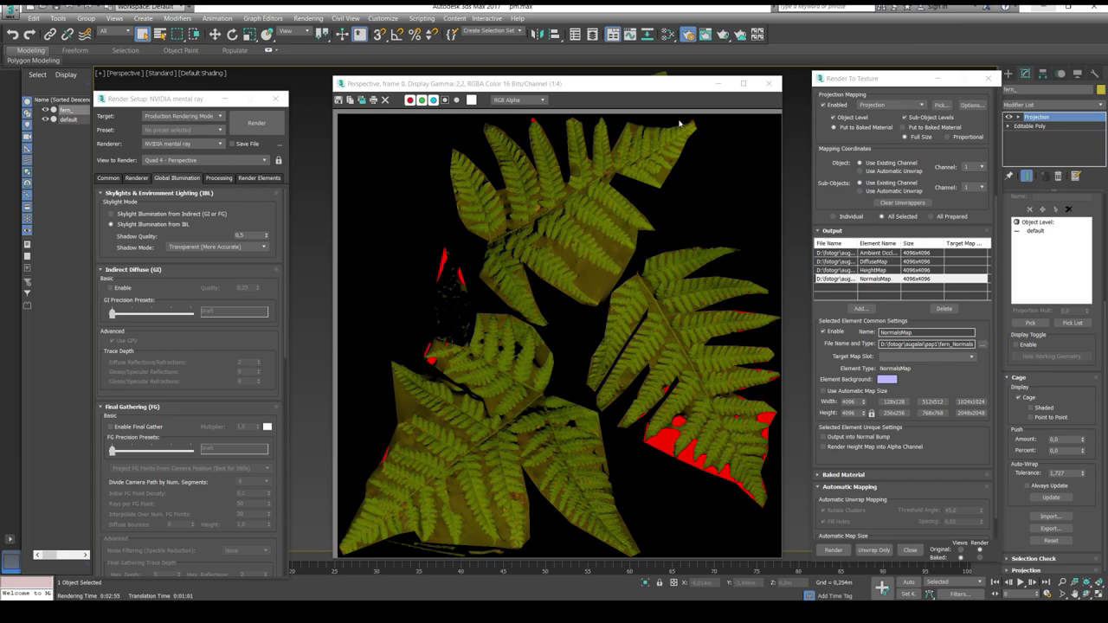
click(768, 83)
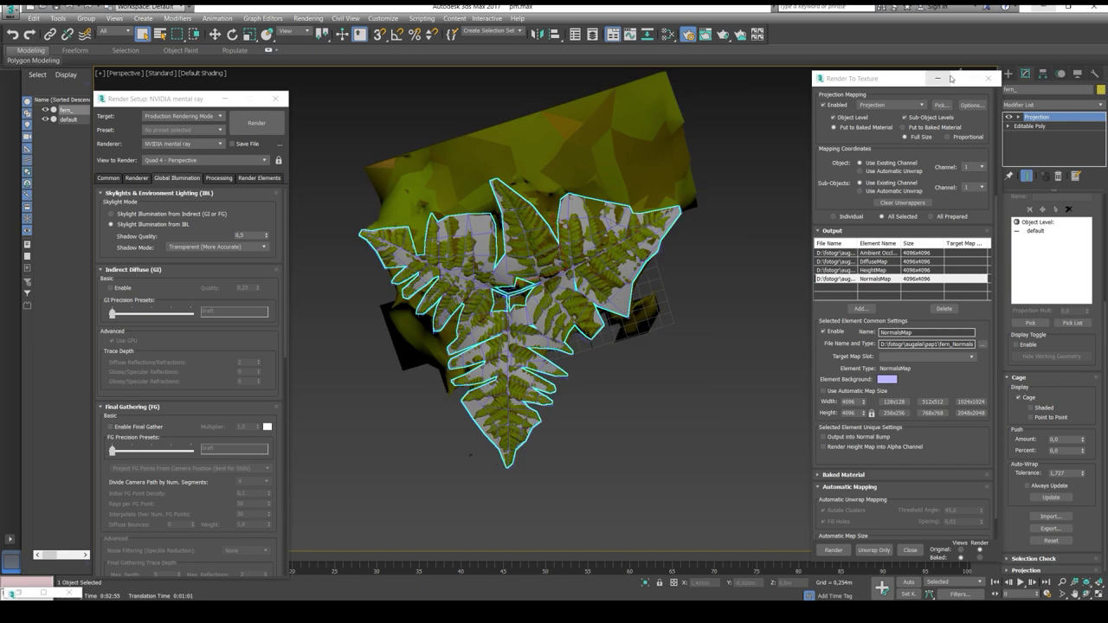
click(950, 79)
Add an Unwrap UVW modifier above Projection on the fern mesh and open its UV editor beside the model
click(178, 18)
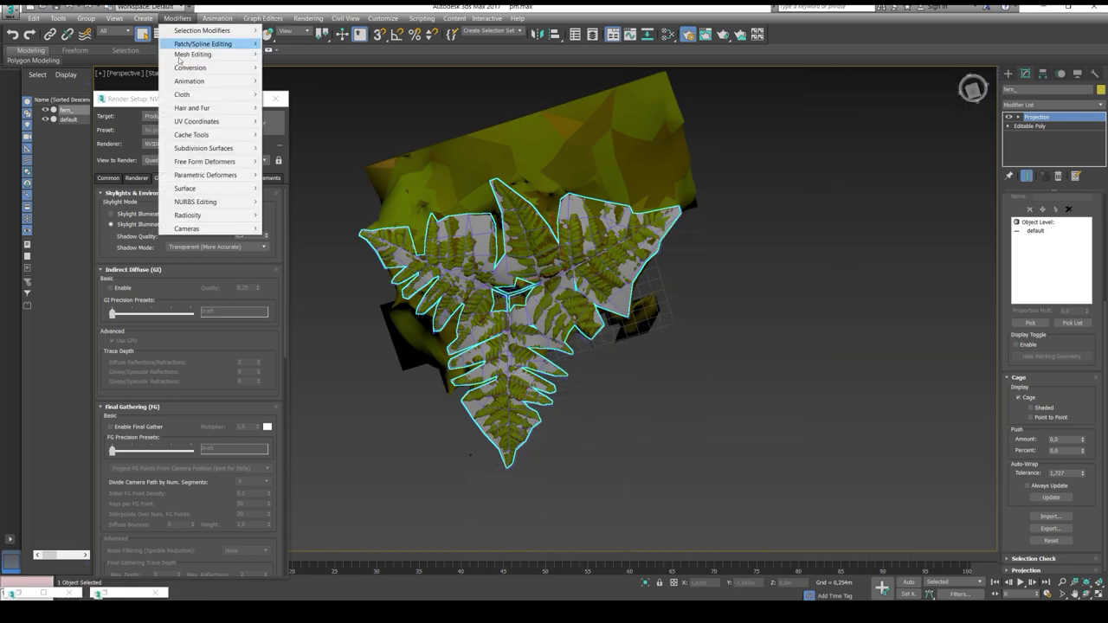
mouse_move(223, 121)
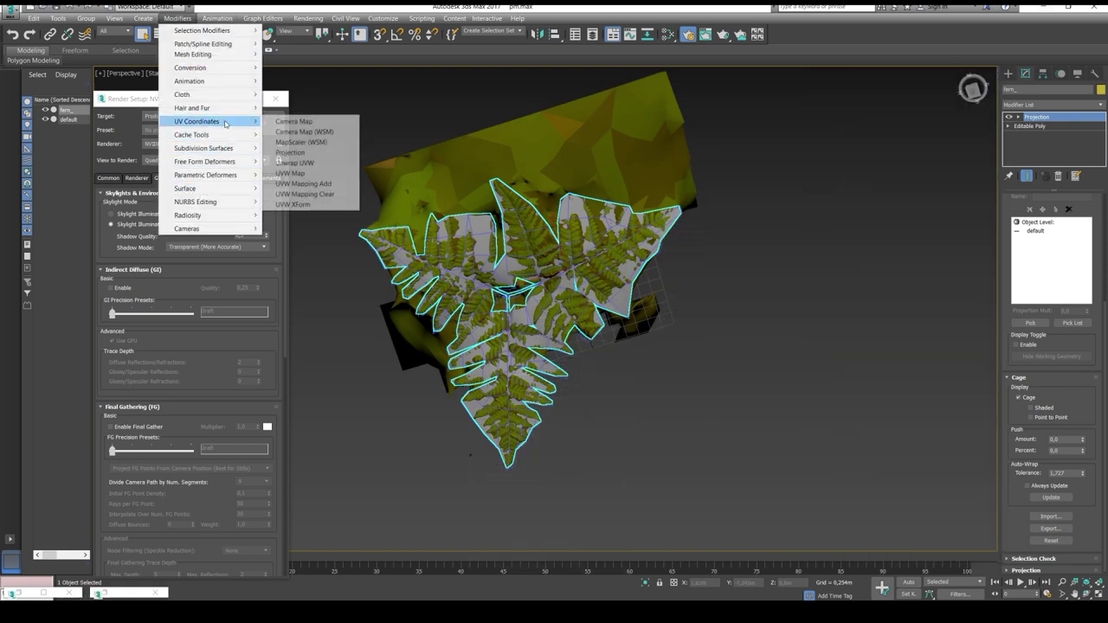
click(310, 163)
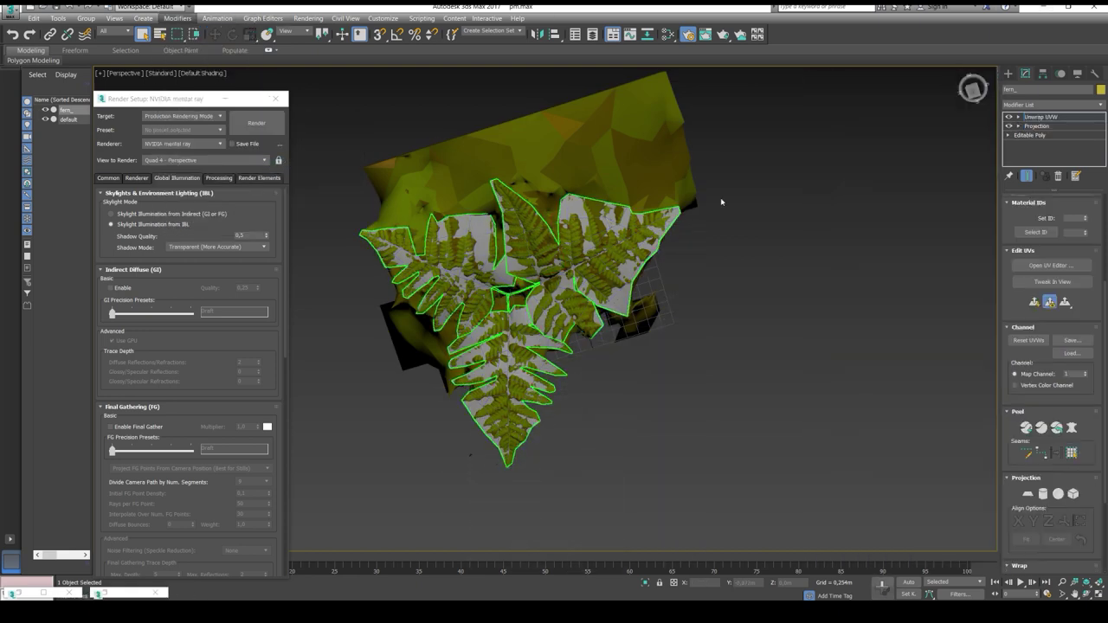
click(1051, 266)
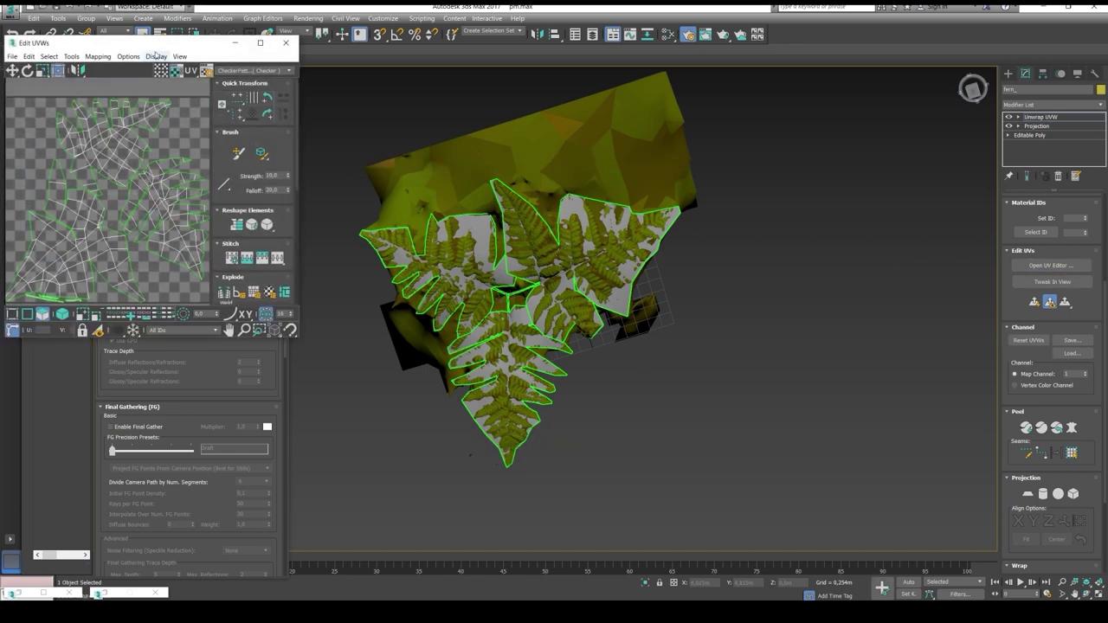
drag(130, 43, 642, 184)
Select a polygon and an edge in the middle of the fern's UV layout and examine where the edge lies on the model
scroll(625, 362, up, 4)
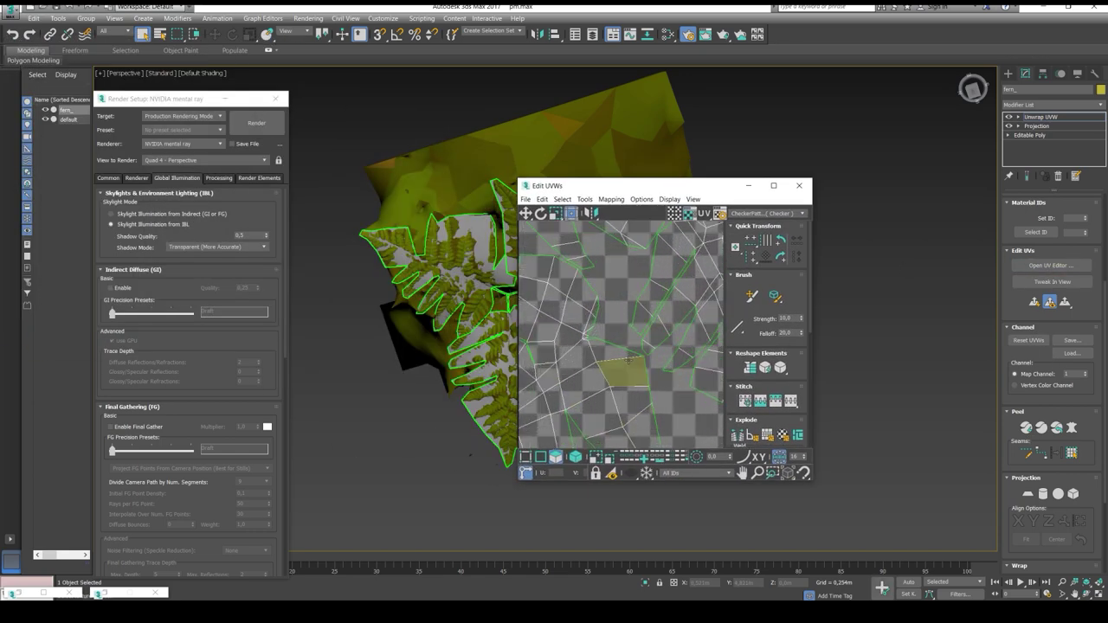
click(619, 346)
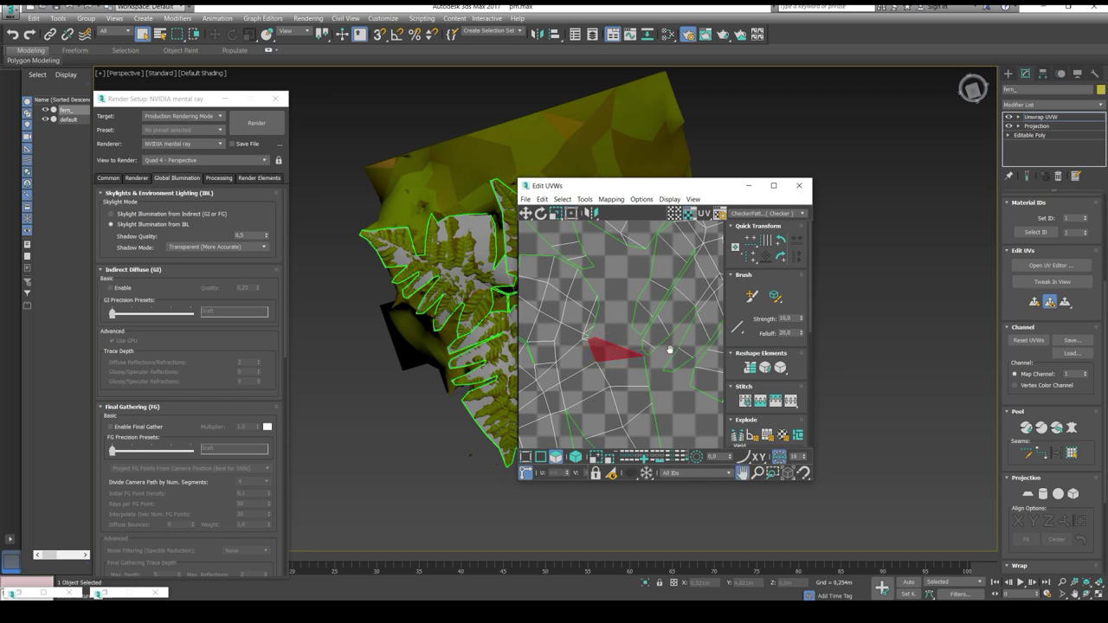
middle_drag(669, 350, 612, 362)
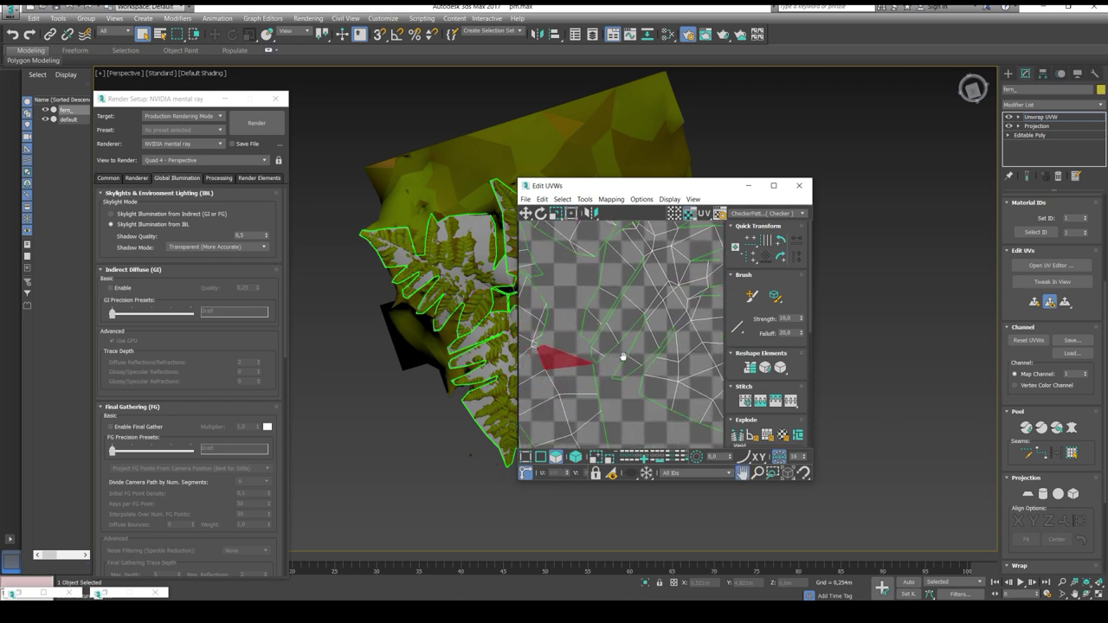
click(543, 457)
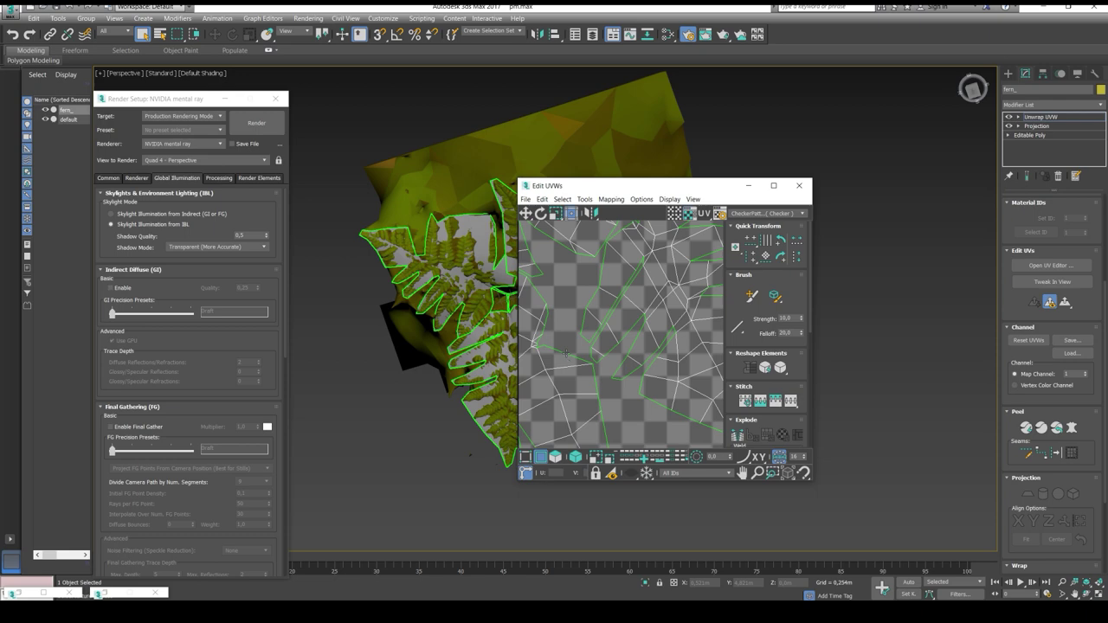
middle_drag(571, 351, 650, 299)
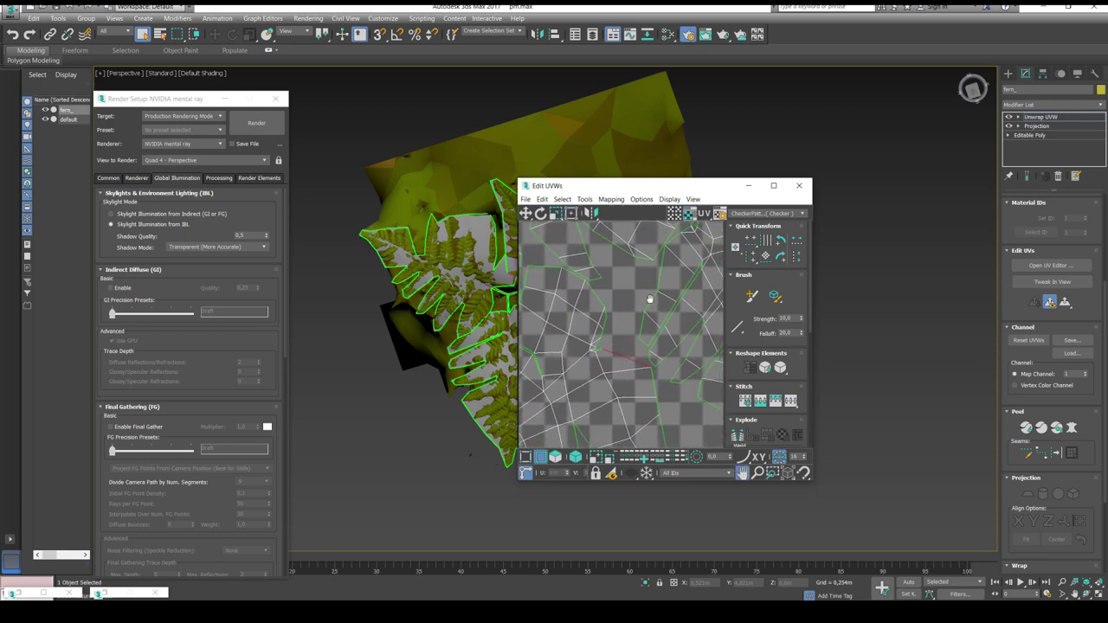
scroll(650, 300, down, 3)
middle_drag(660, 378, 606, 401)
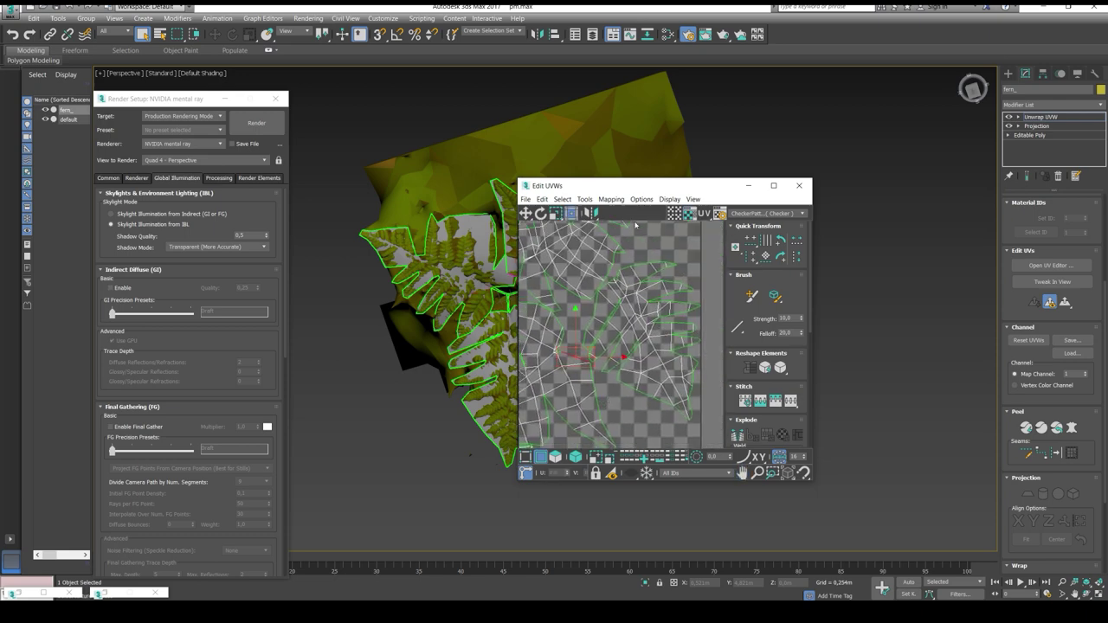
drag(645, 191, 757, 190)
mouse_move(523, 266)
alt+middle_down()
mouse_move(539, 239)
mouse_move(523, 269)
alt+middle_up()
scroll(521, 272, up, 5)
scroll(523, 316, up, 3)
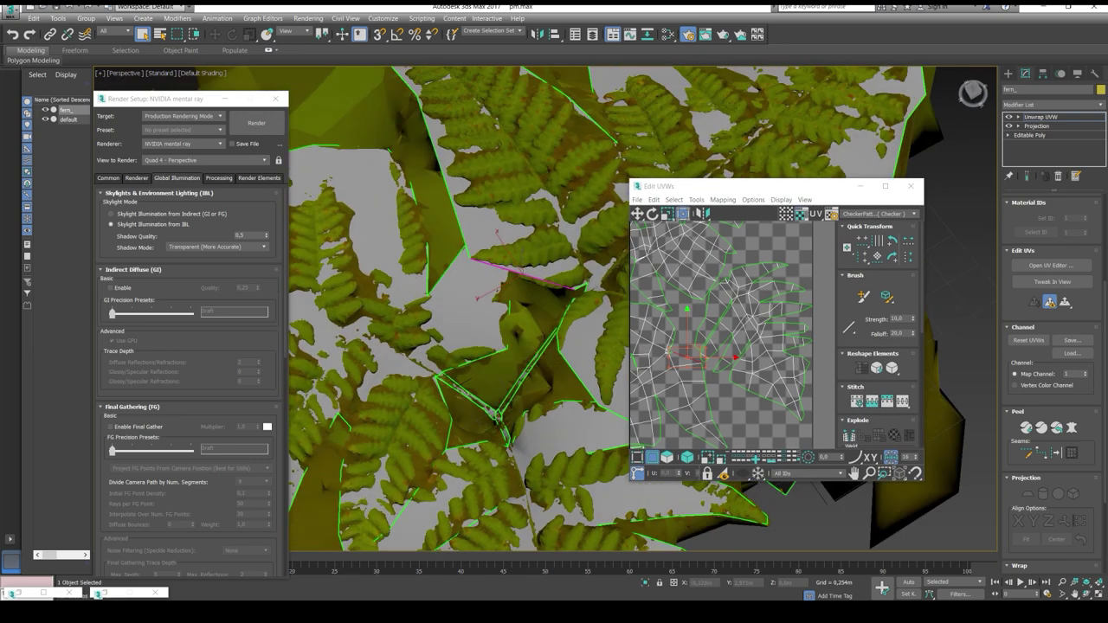
Restore the rendered frame window, examine the baked fern texture and its red missed areas up close, and close it
click(104, 593)
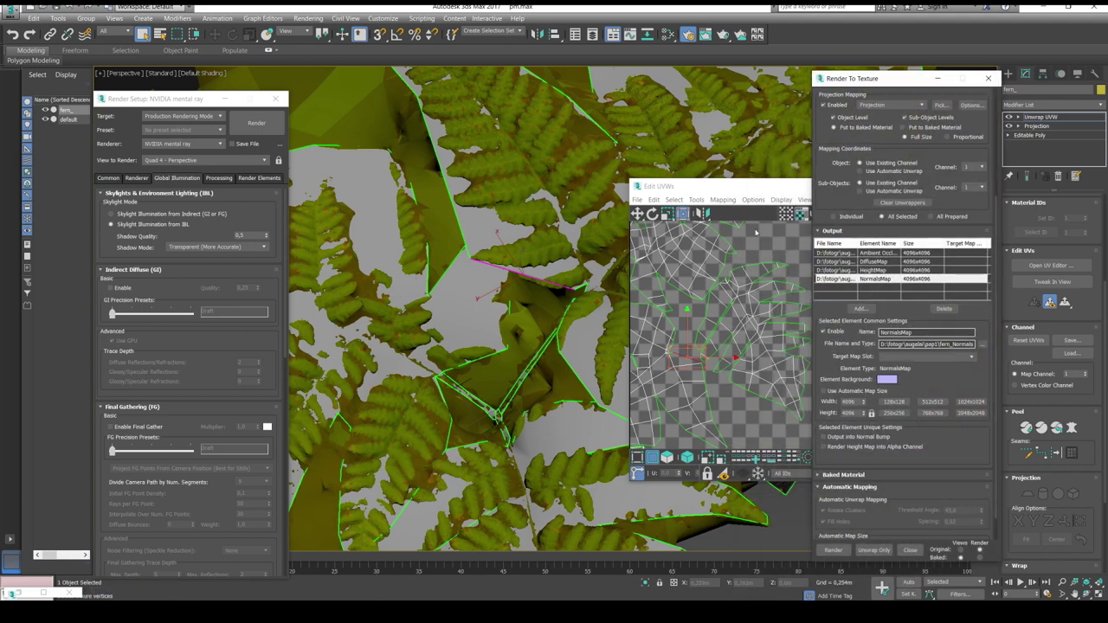
right_click(43, 593)
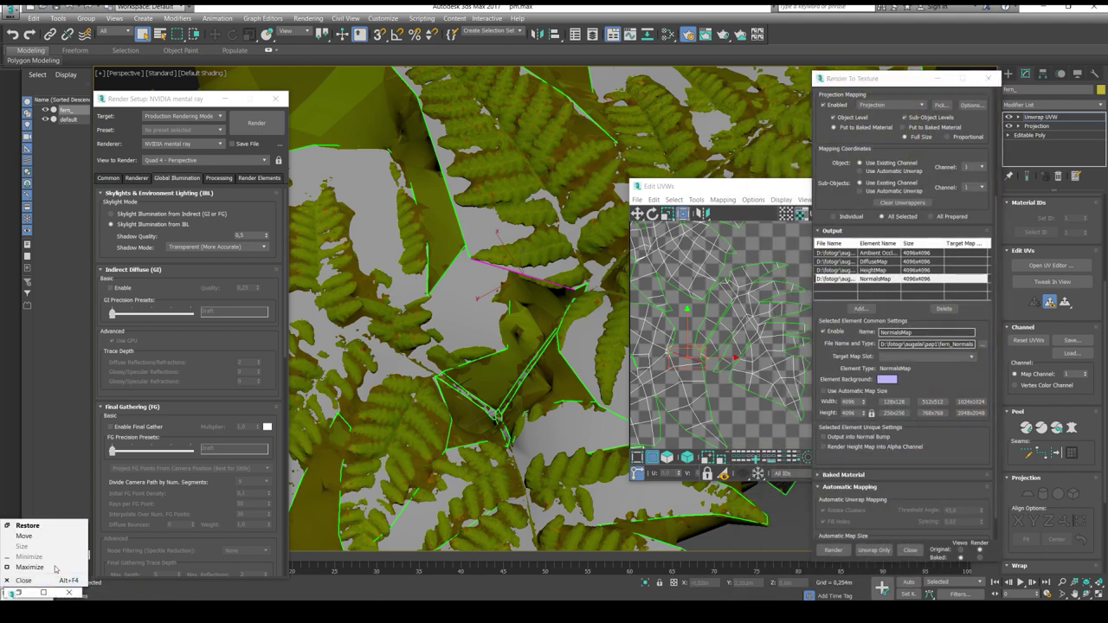
click(27, 526)
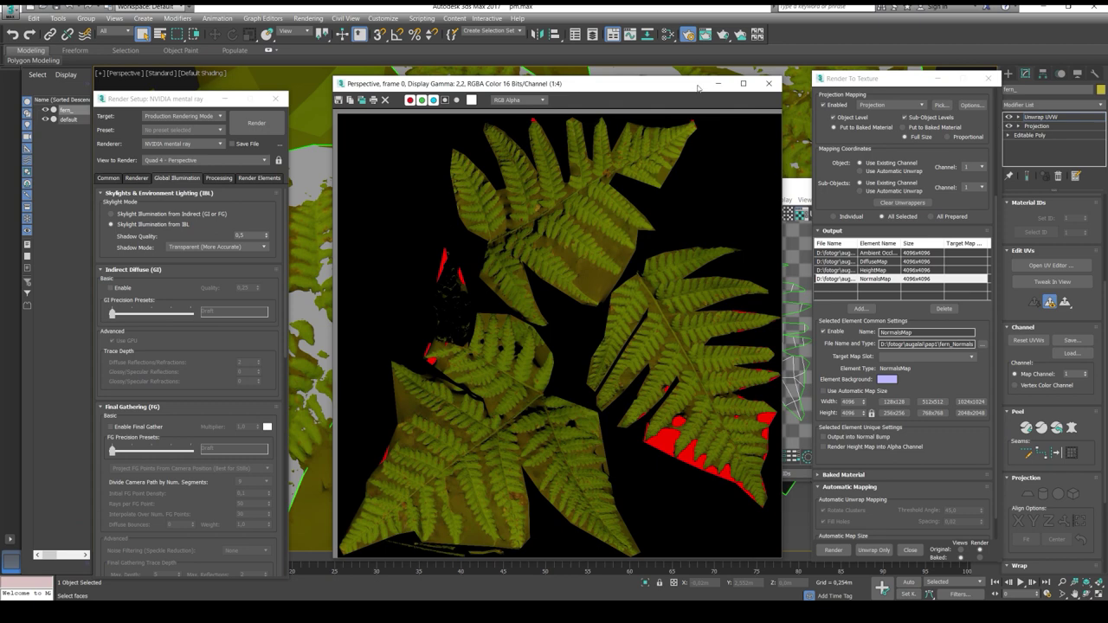
drag(698, 86, 502, 83)
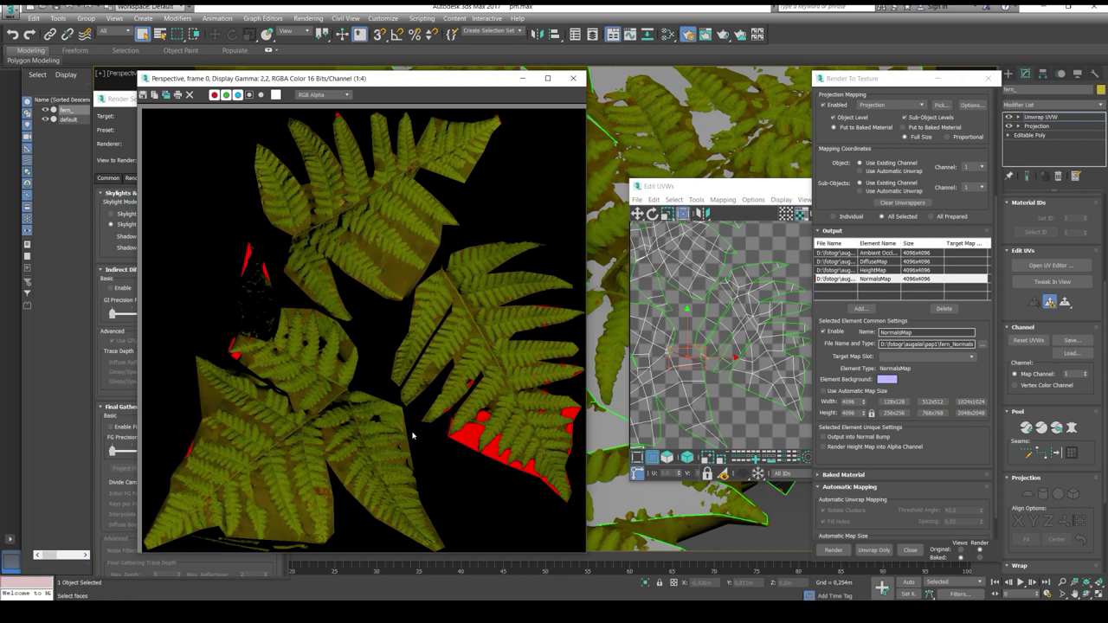
scroll(389, 396, up, 1)
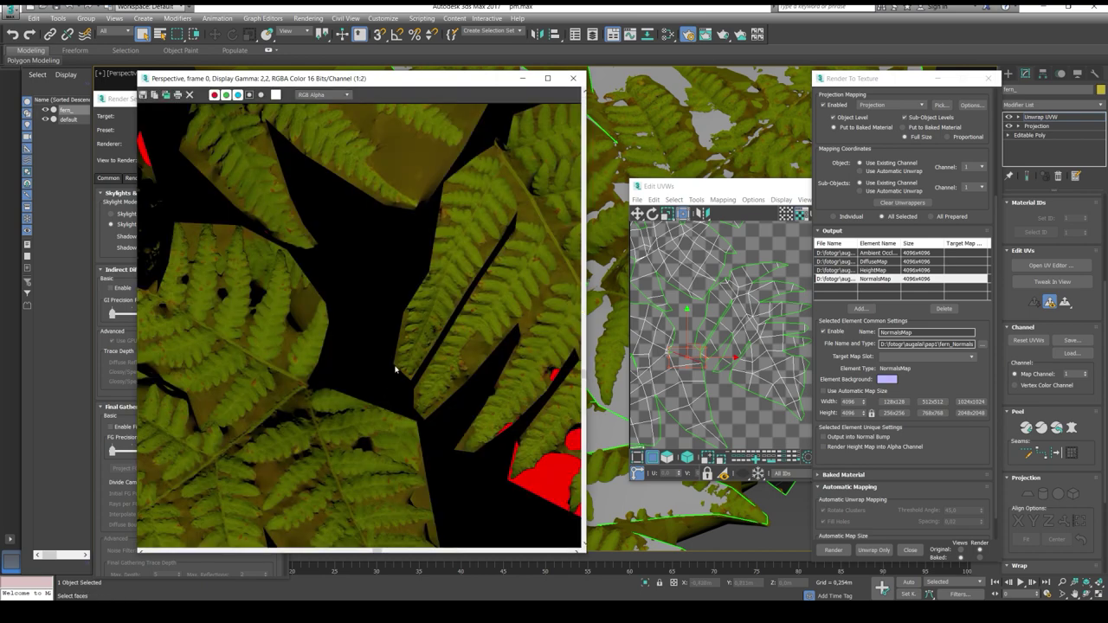
scroll(389, 321, down, 1)
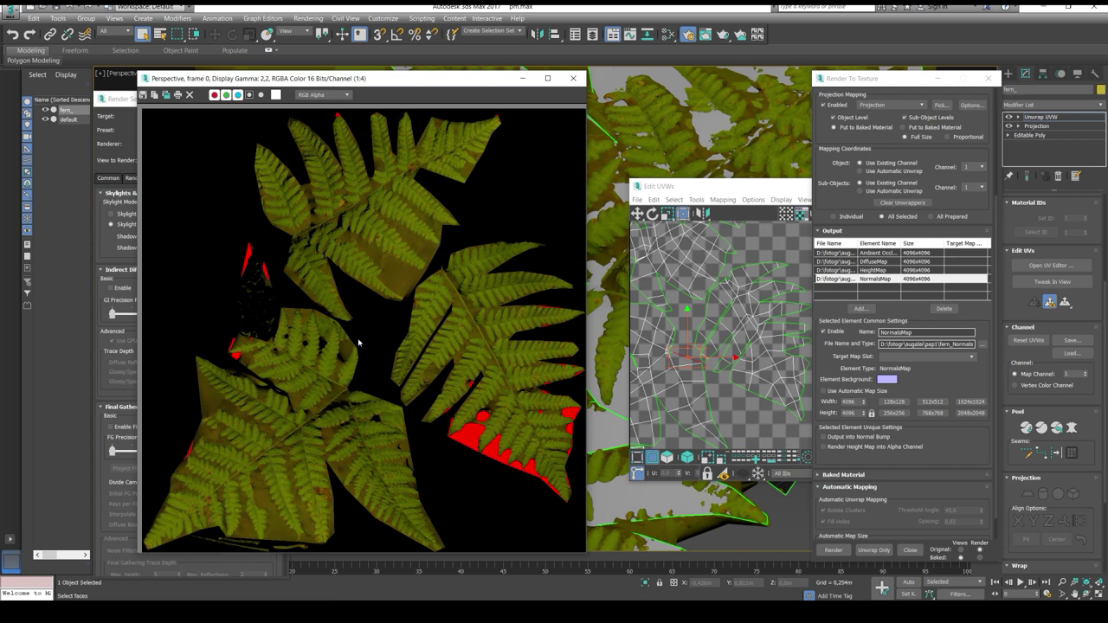
click(572, 78)
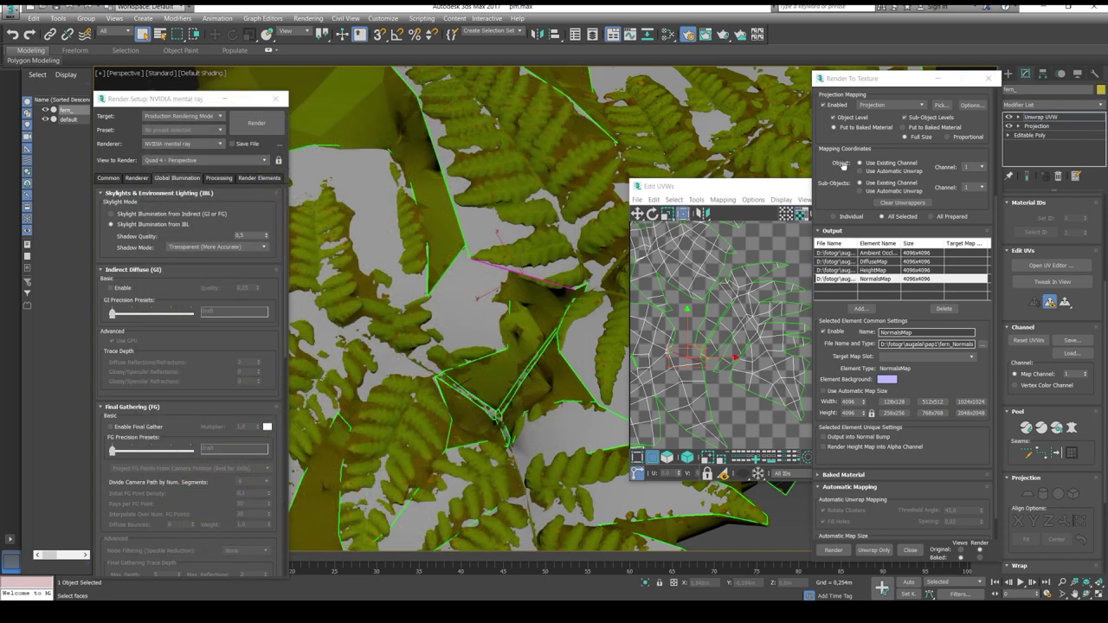
Close Render To Texture, delete the Unwrap UVW and Projection modifiers from the fern mesh, and isolate the mesh
click(988, 78)
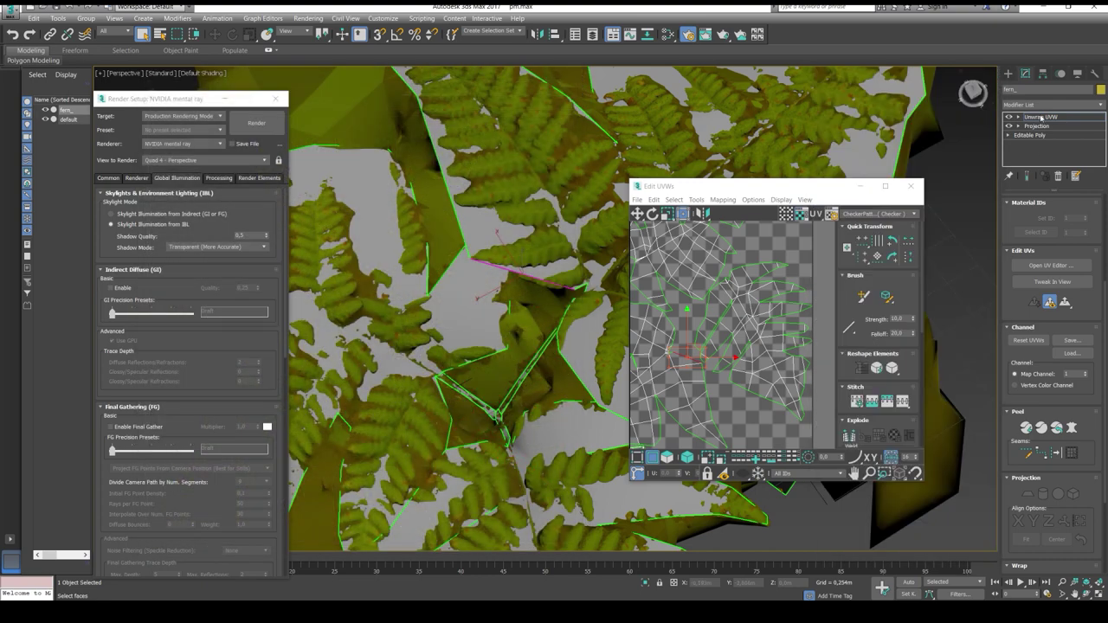
click(1058, 176)
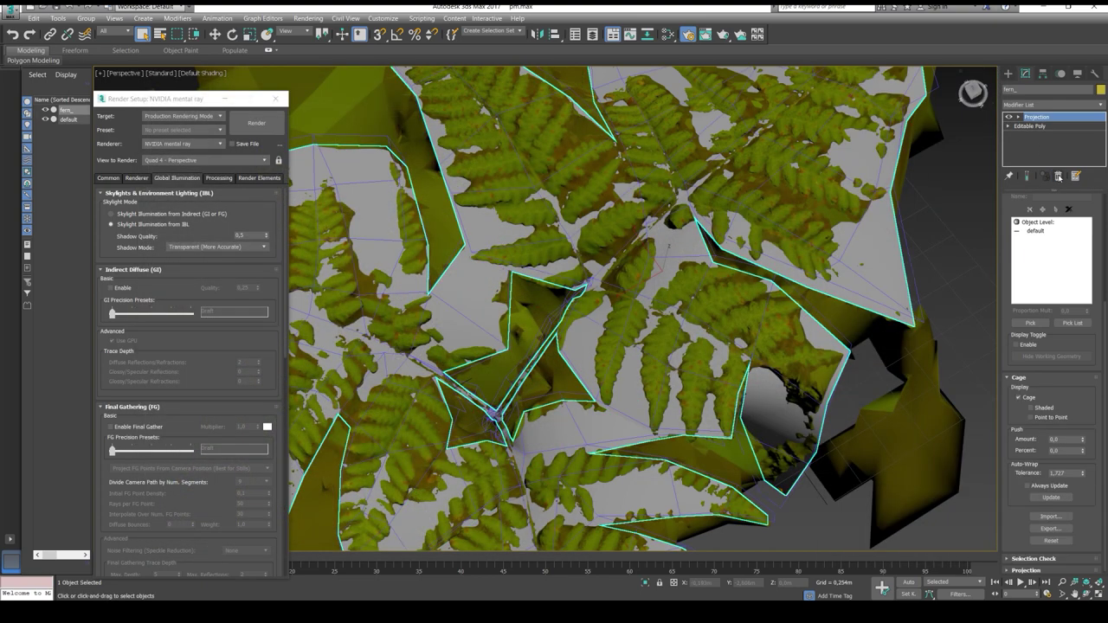
click(1058, 176)
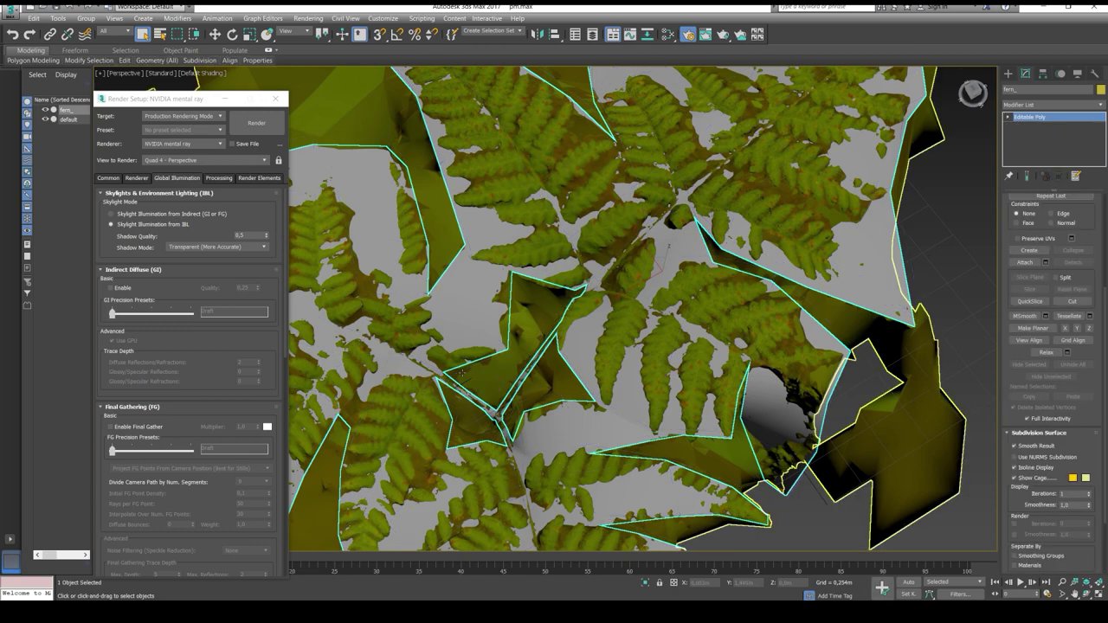
key(alt+q)
mouse_move(509, 359)
alt+middle_down()
mouse_move(510, 374)
mouse_move(501, 357)
mouse_move(509, 342)
mouse_move(512, 373)
alt+middle_up()
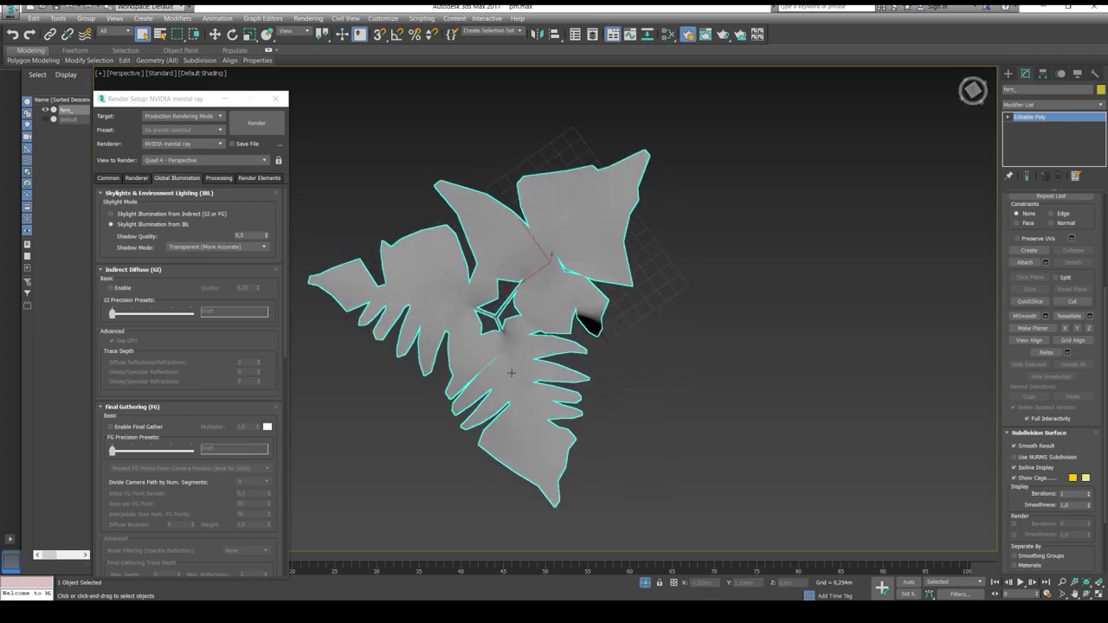
Add a Bitmap map node in the material editor and load fern_DiffuseMap.tga from the pap1 folder into it
key(m)
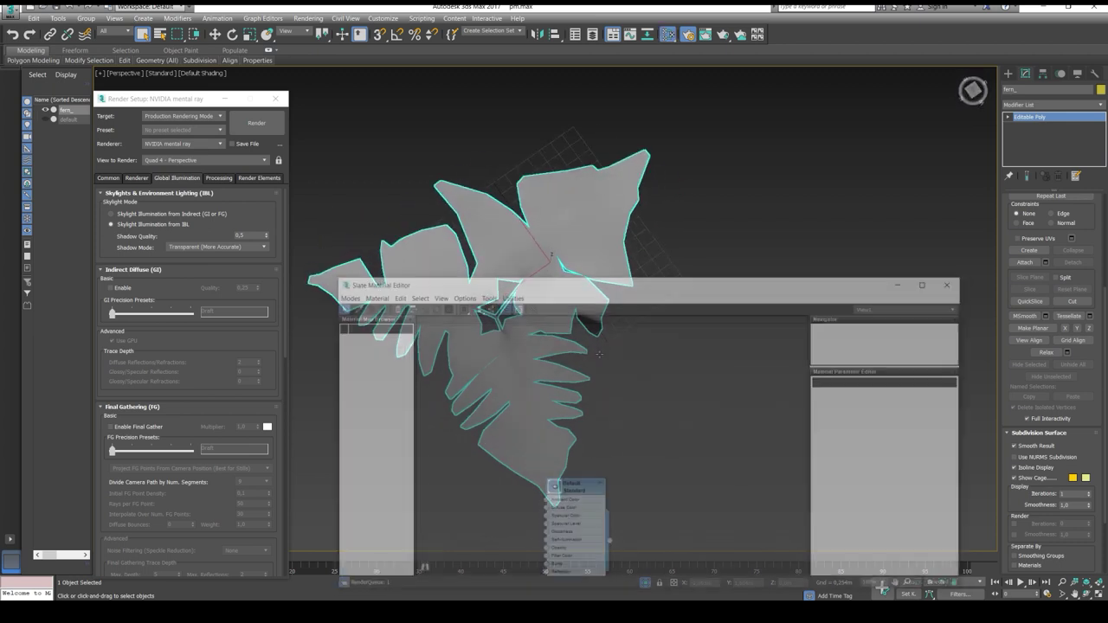
drag(582, 282, 811, 144)
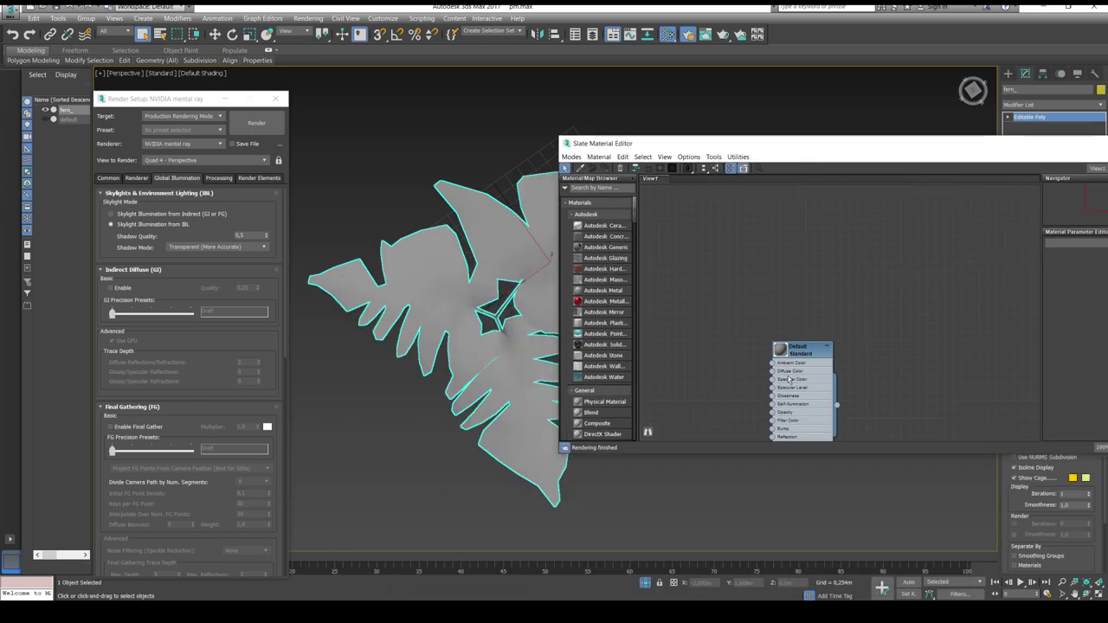
drag(789, 381, 827, 345)
right_click(661, 323)
mouse_move(749, 335)
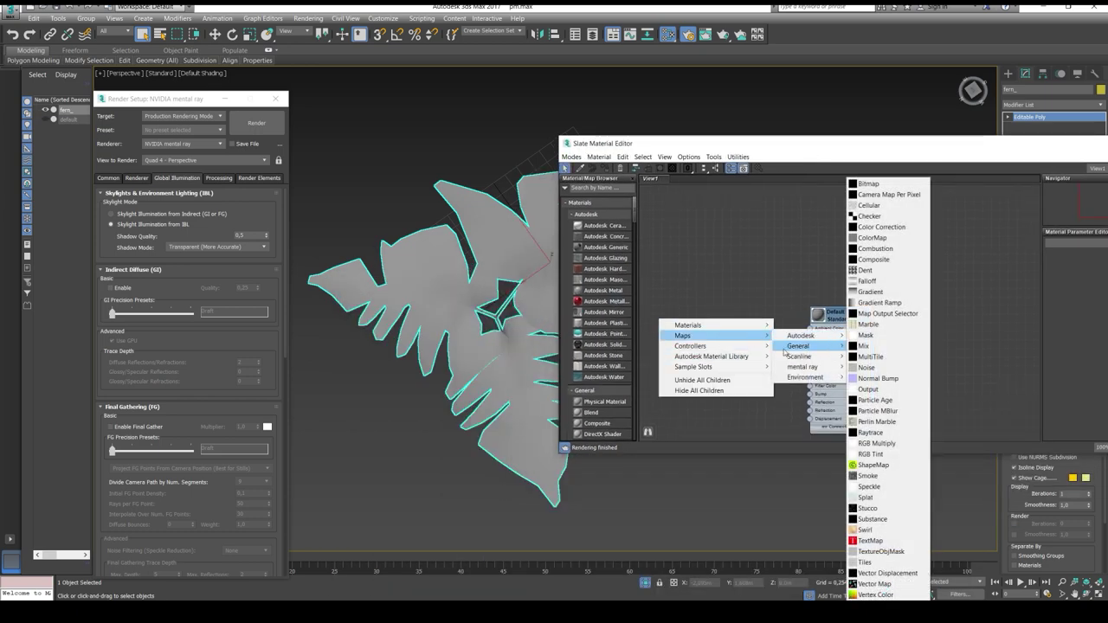
click(901, 183)
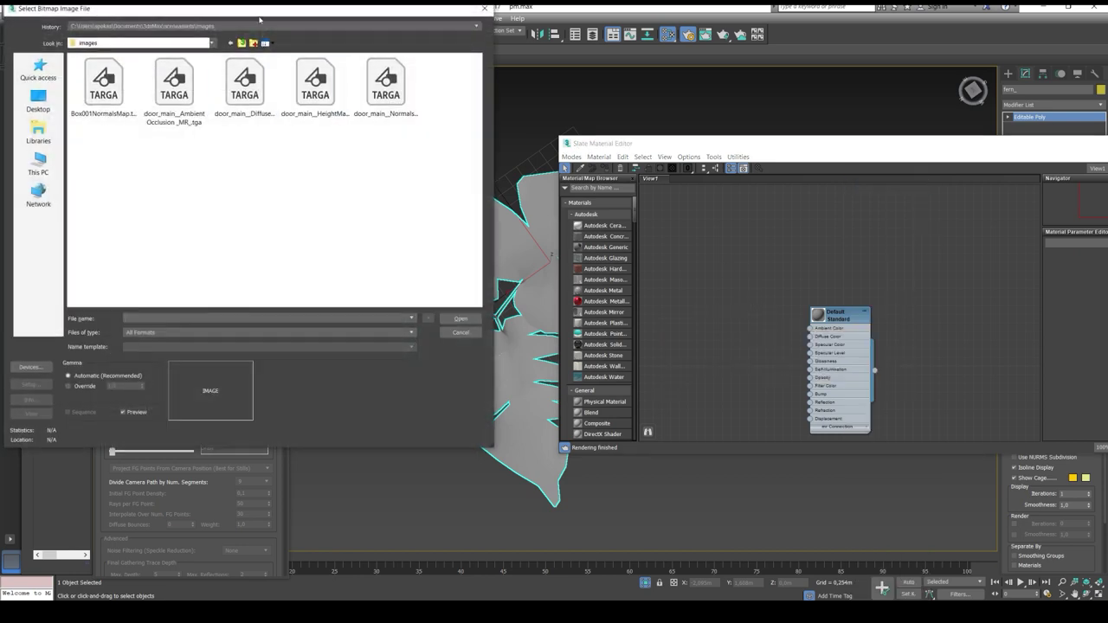
drag(259, 11, 500, 214)
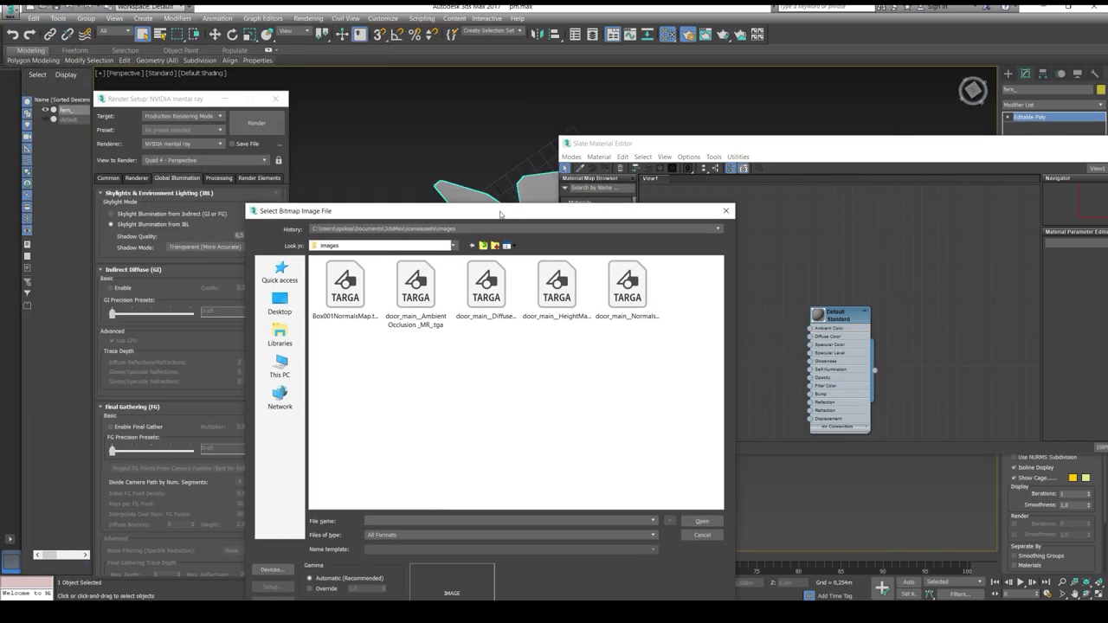
click(428, 229)
click(434, 246)
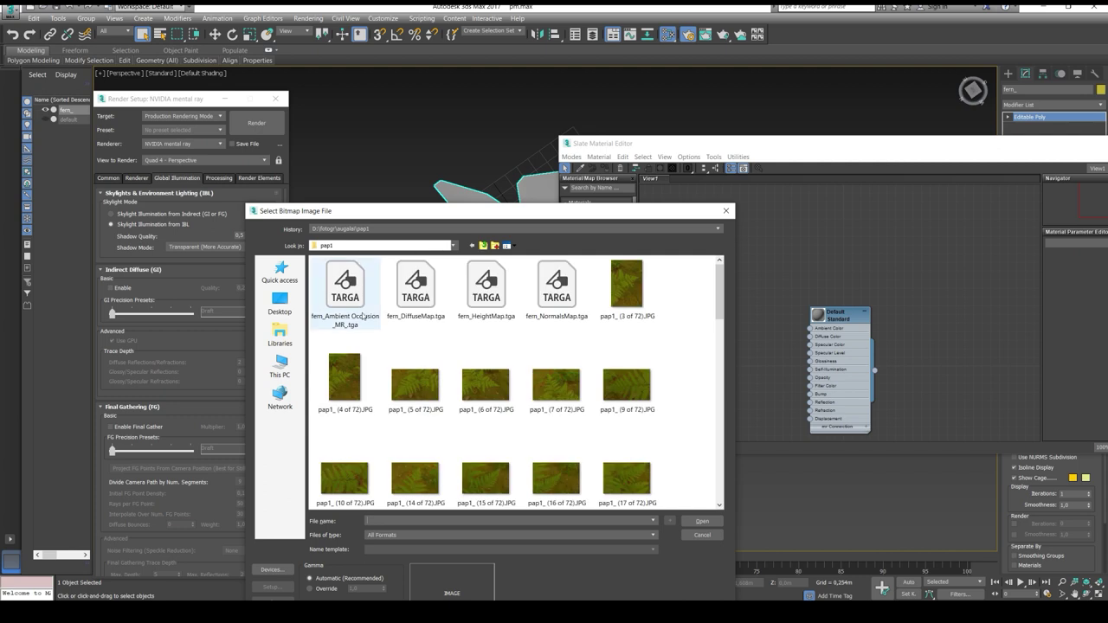
click(347, 298)
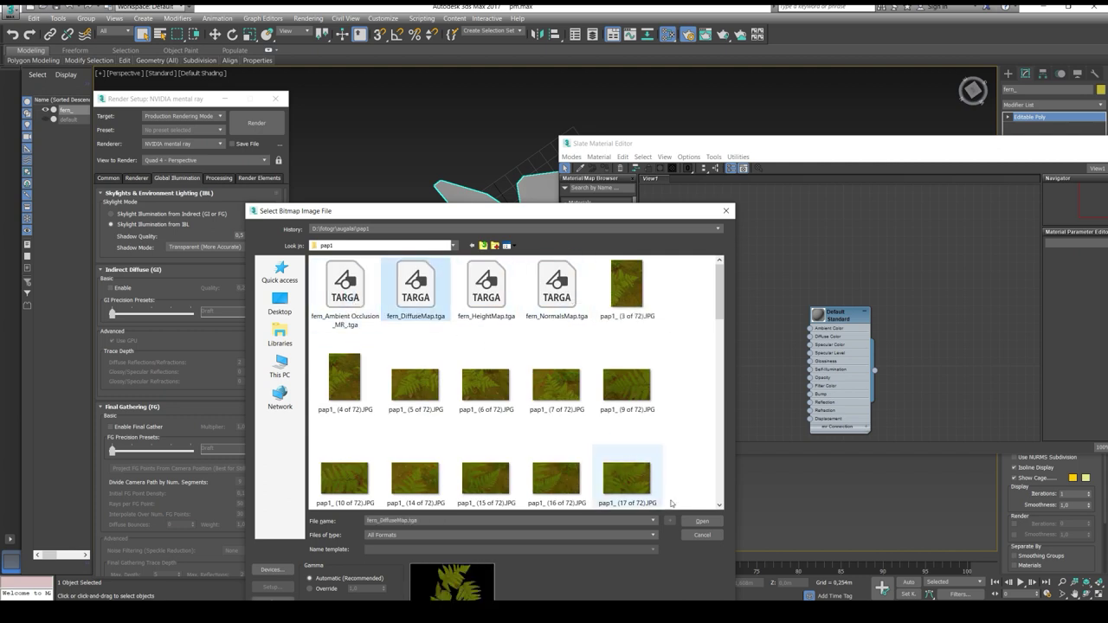
click(689, 521)
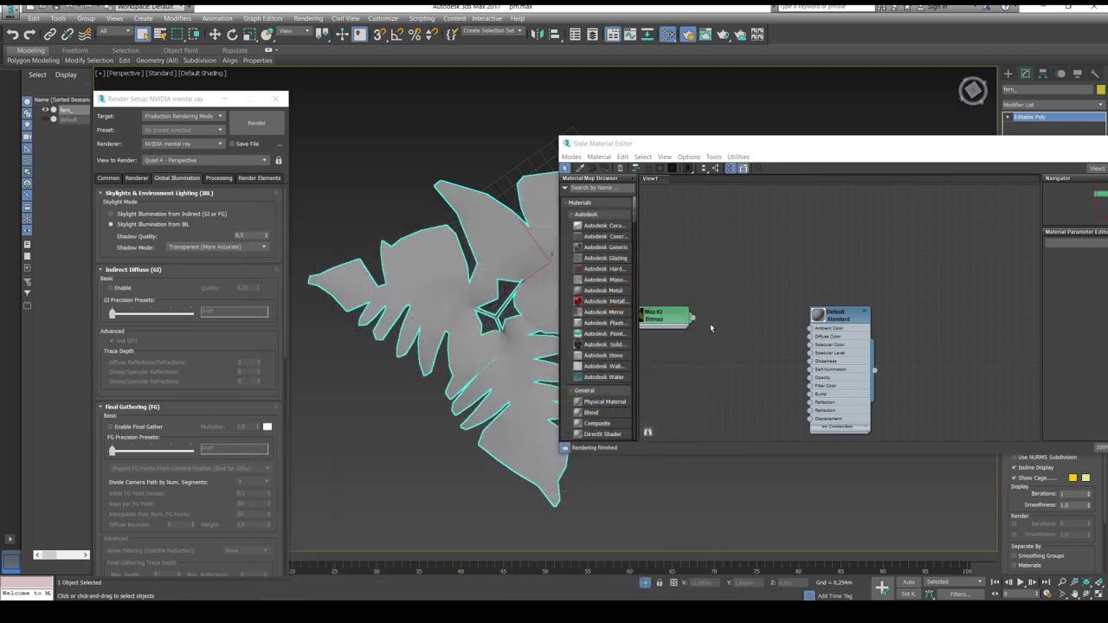
Connect the bitmap to the Default material's Diffuse Color and show it in the viewport on the Standard material
click(696, 319)
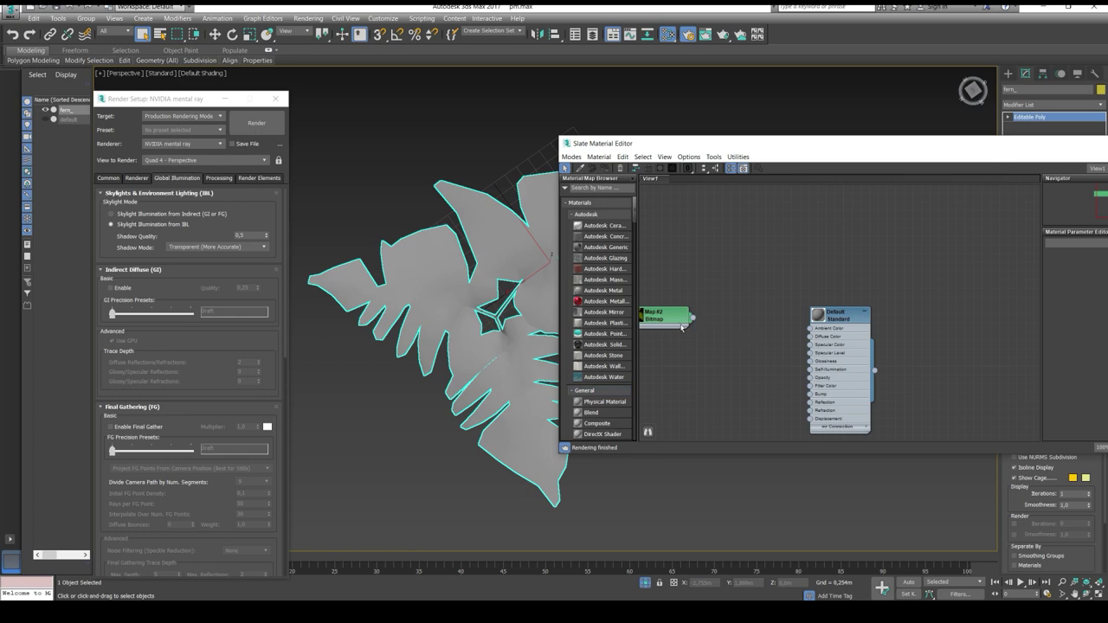
drag(693, 320, 812, 337)
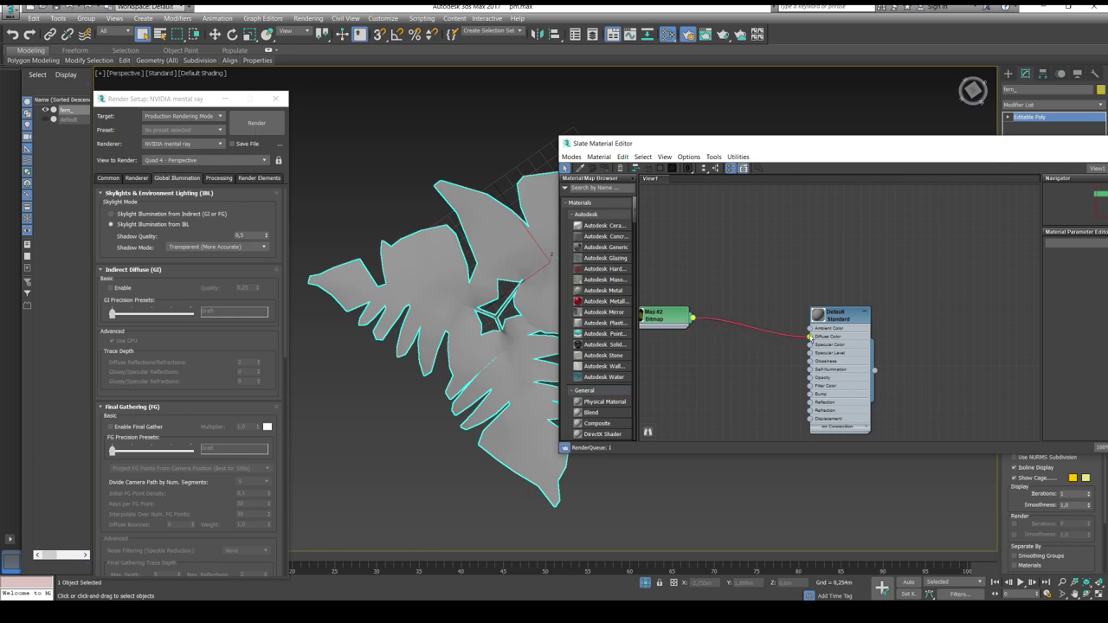
click(666, 317)
drag(657, 170, 668, 190)
click(658, 170)
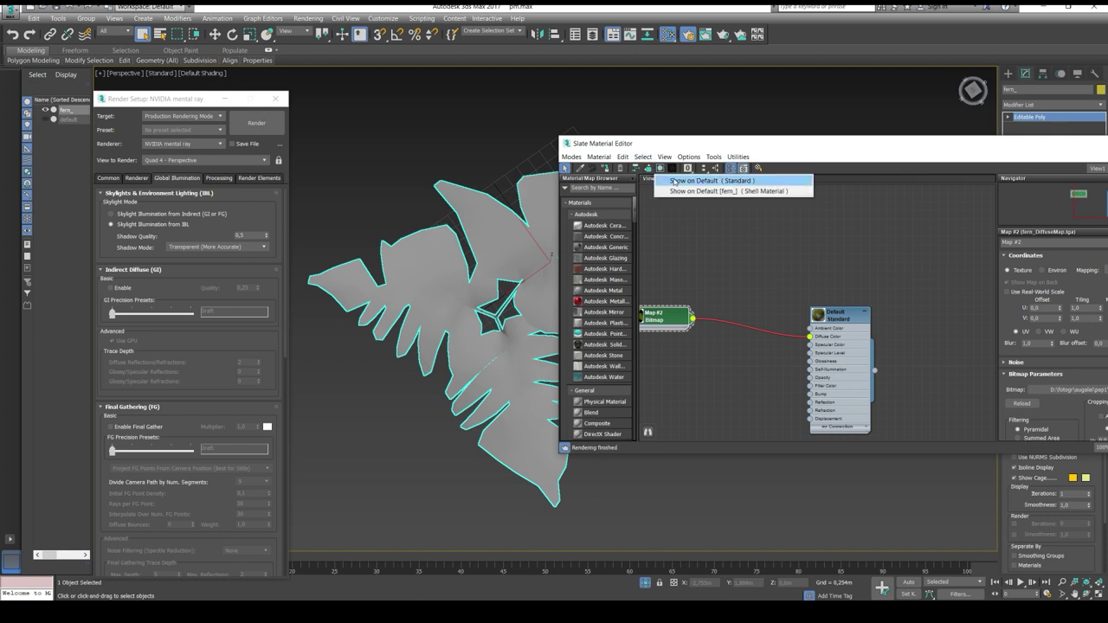
click(668, 180)
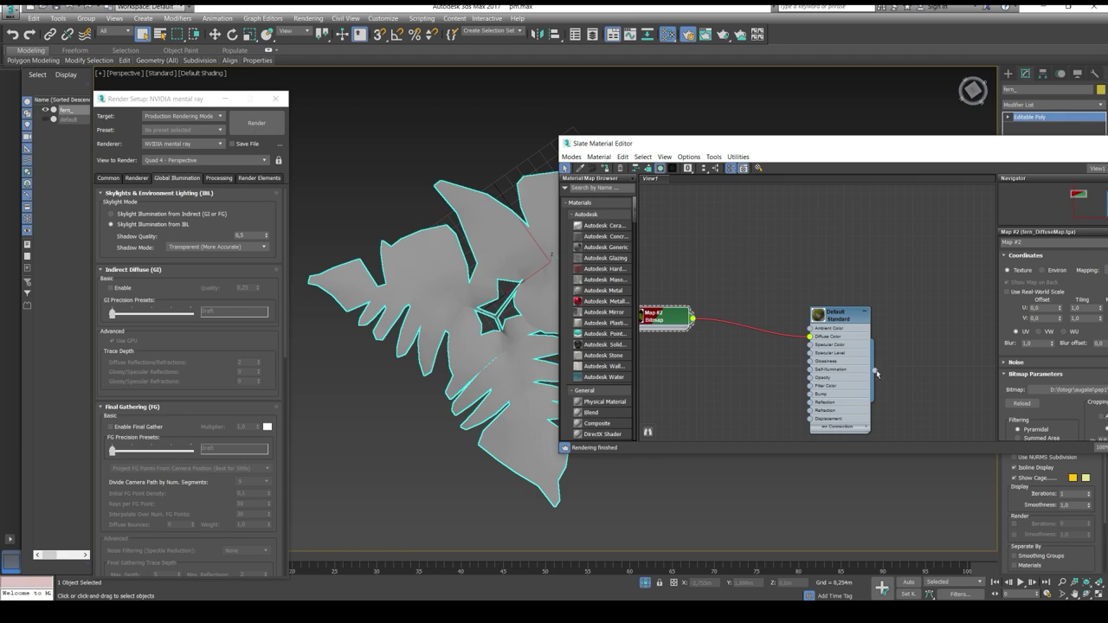
Assign the Default material to the fern mesh and close the material editor
click(509, 397)
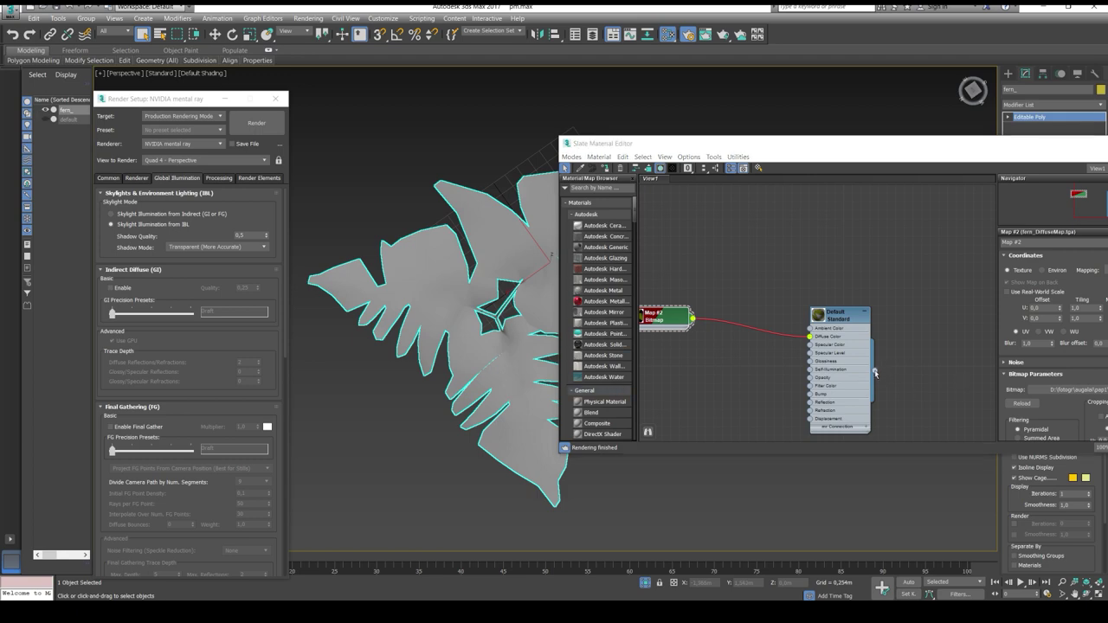
drag(875, 372, 523, 424)
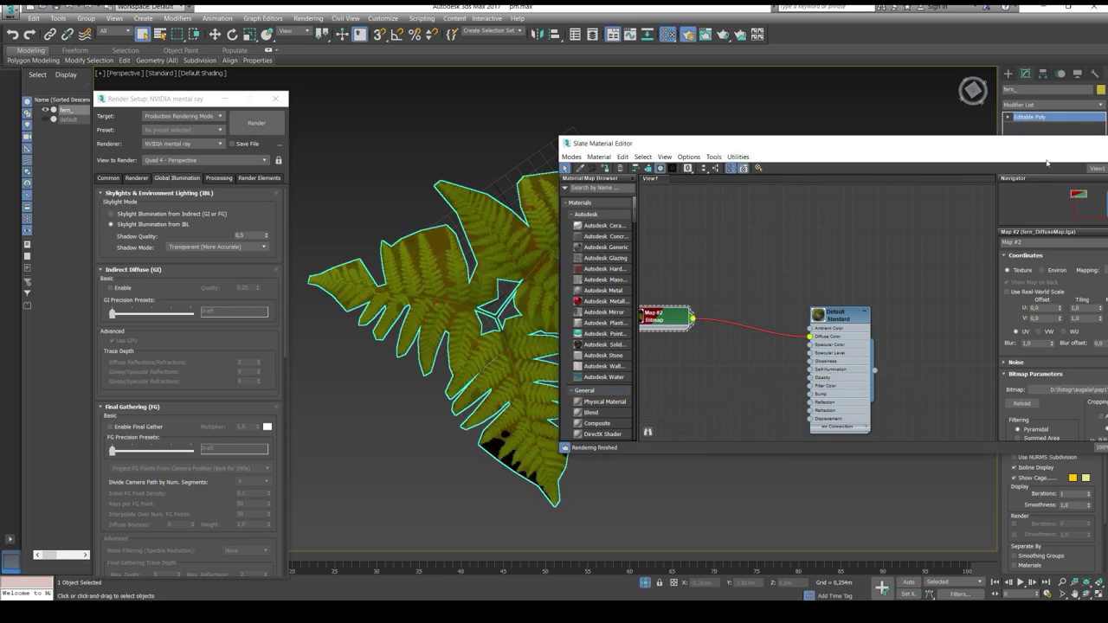
drag(1043, 147, 690, 225)
click(830, 229)
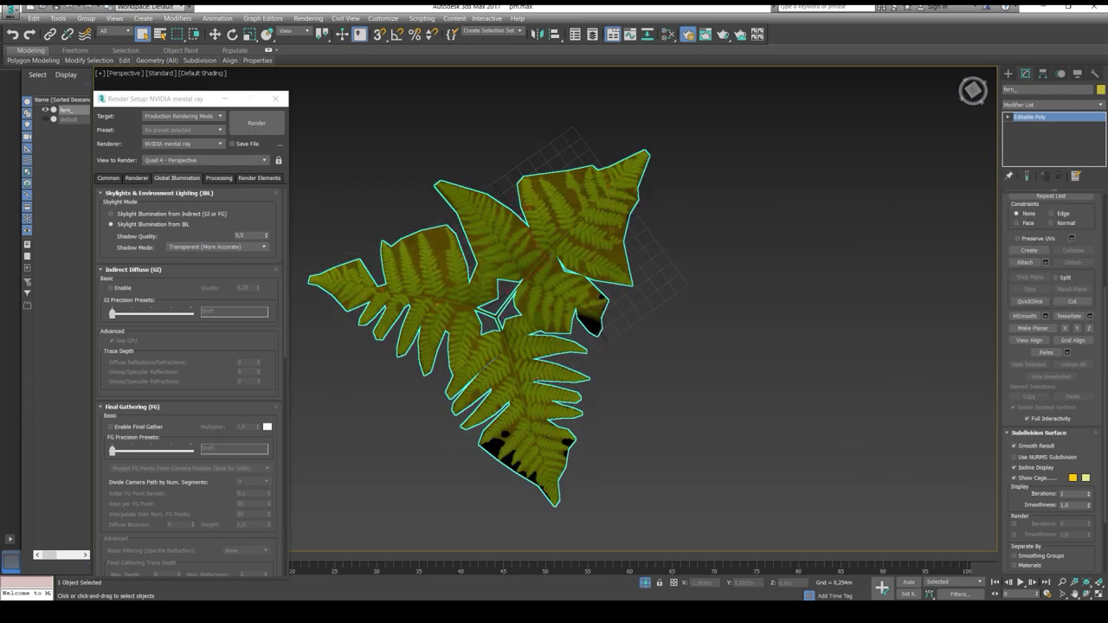
Inspect the textured fern up close, enter vertex editing on its mesh, and end isolation to bring back the scan
alt+middle_drag(497, 336, 680, 218)
scroll(476, 348, up, 8)
scroll(582, 373, down, 3)
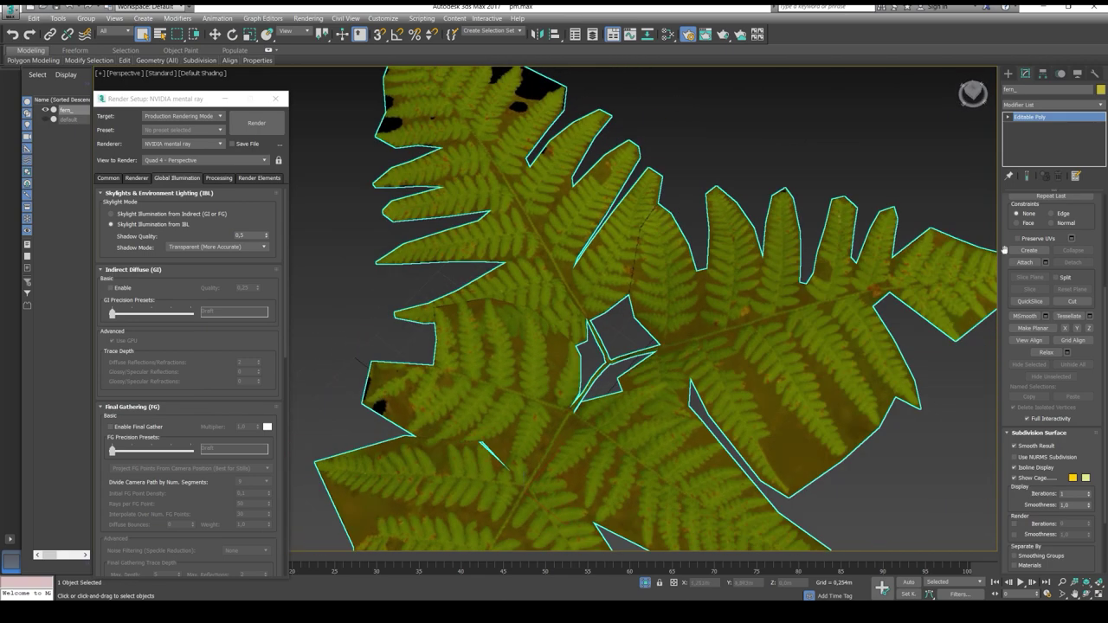
alt+middle_drag(641, 364, 680, 372)
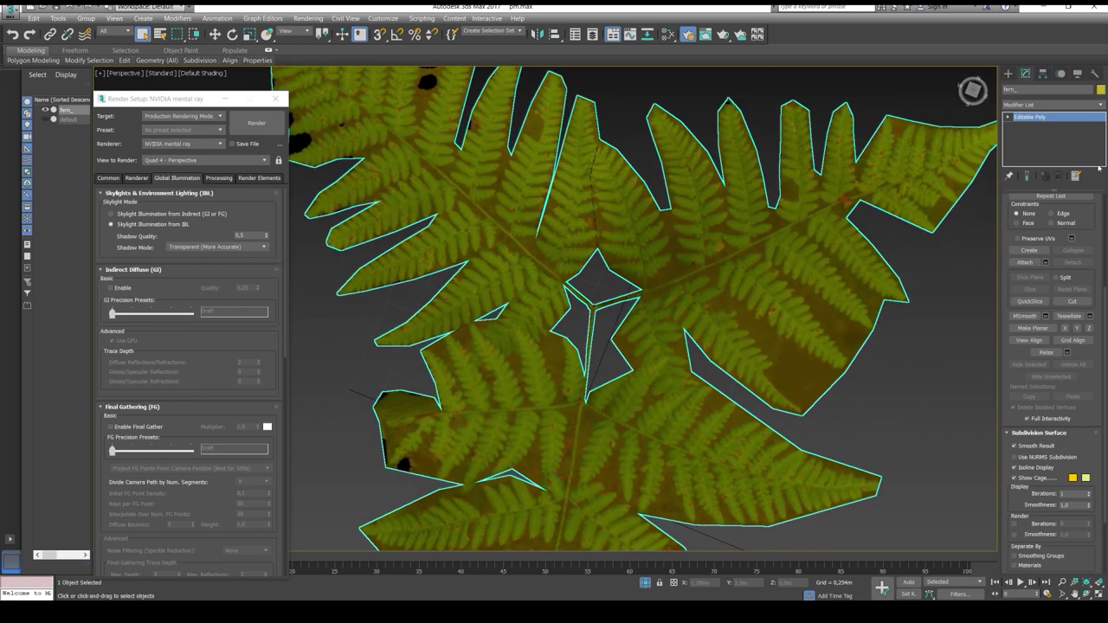
drag(1001, 251, 1001, 492)
click(1022, 214)
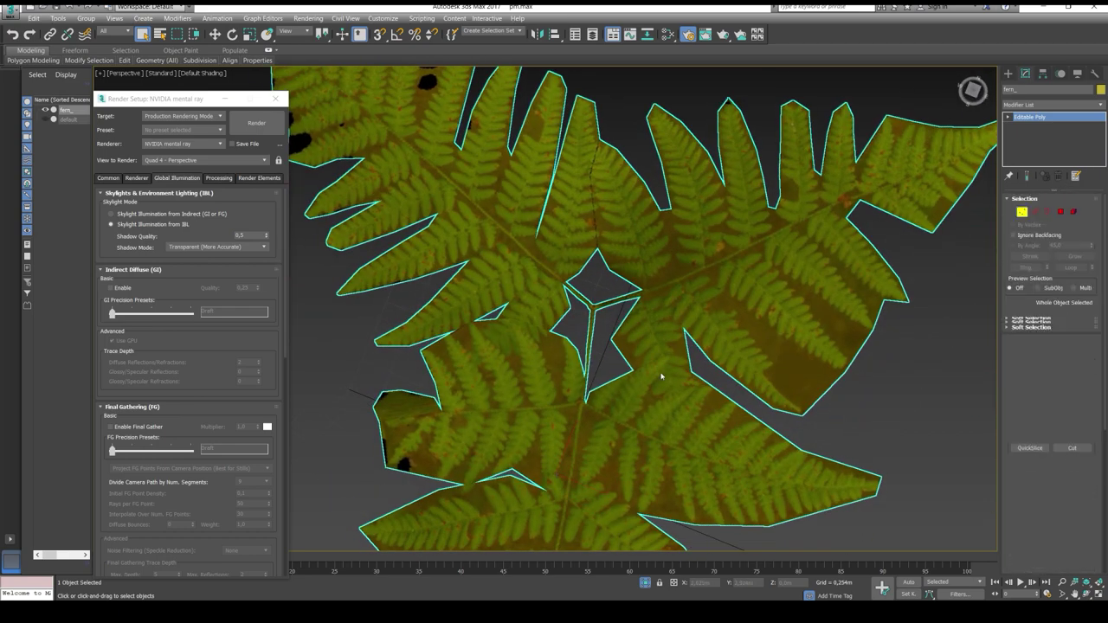
key(1)
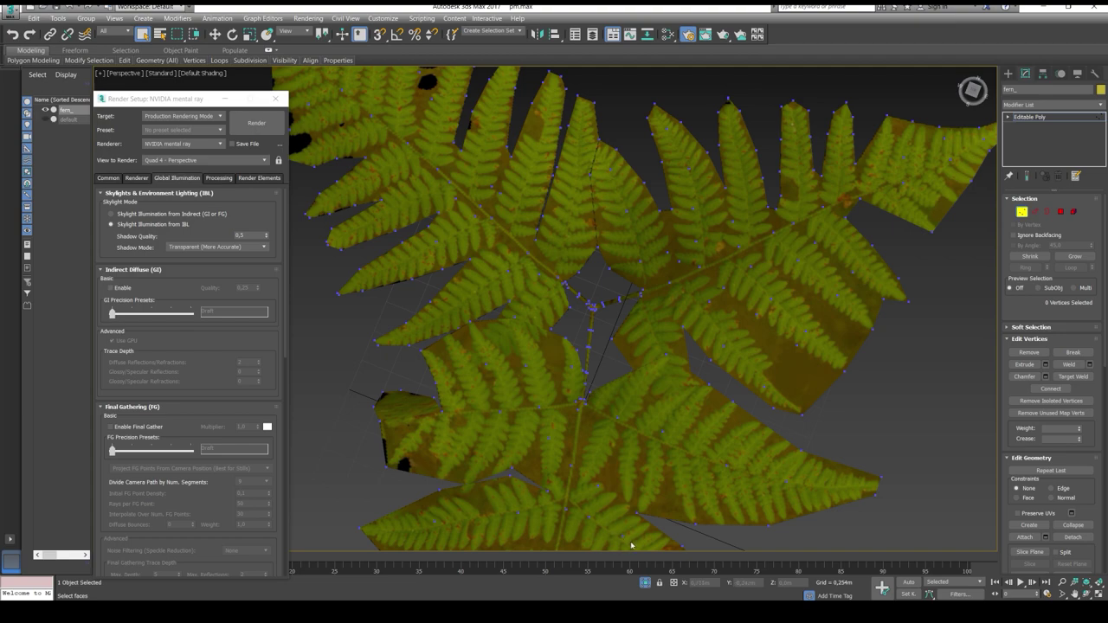
click(646, 585)
Select two vertices beside the stem junction in the fern's middle and move them slightly against the scan
alt+middle_drag(548, 414, 536, 445)
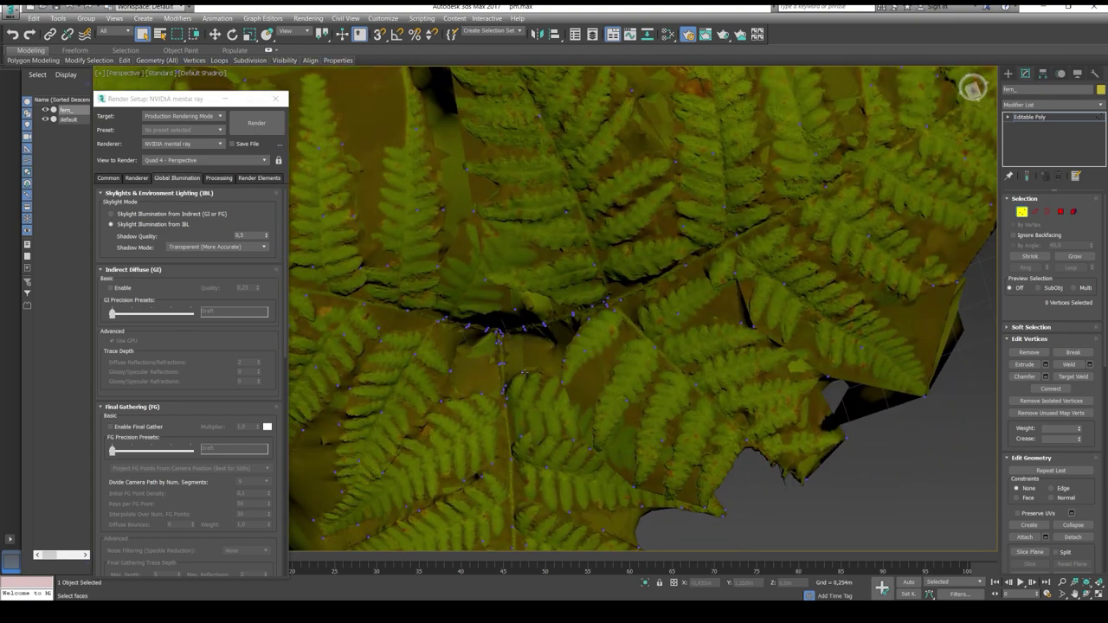
click(524, 372)
alt+middle_drag(524, 373, 561, 356)
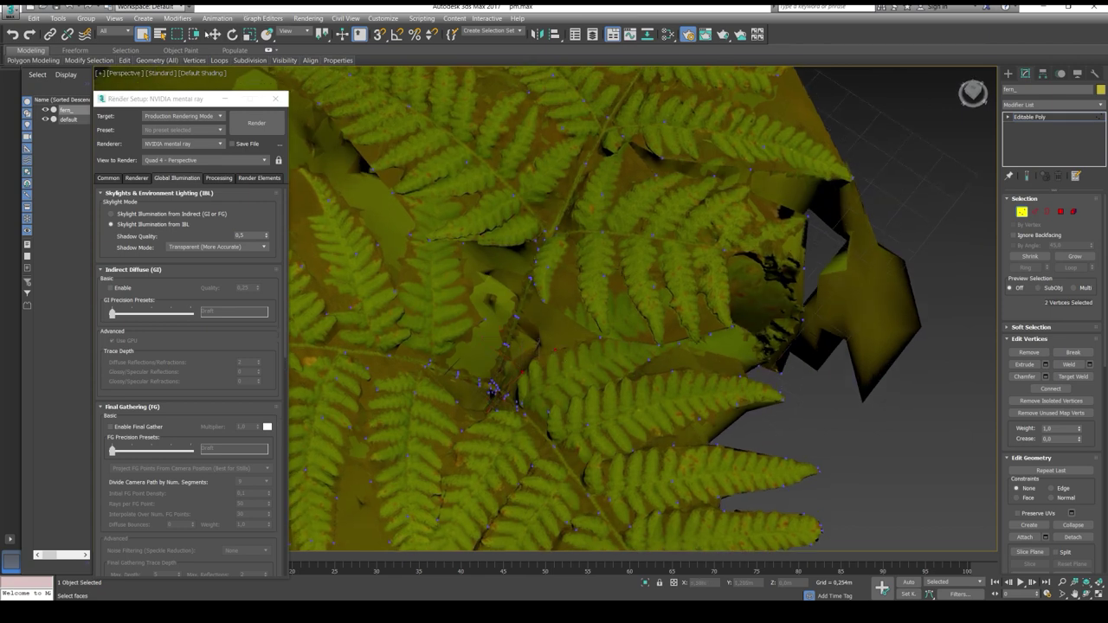
key(w)
mouse_move(520, 372)
alt+middle_down()
mouse_move(482, 317)
mouse_move(518, 371)
alt+middle_up()
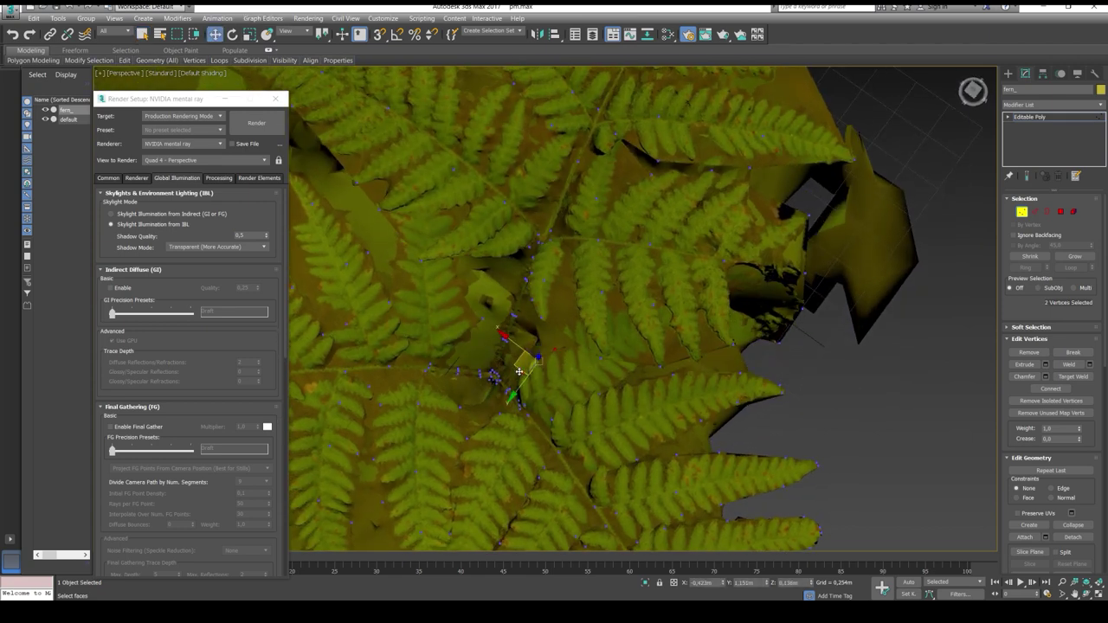
drag(520, 371, 517, 367)
alt+middle_drag(516, 367, 596, 371)
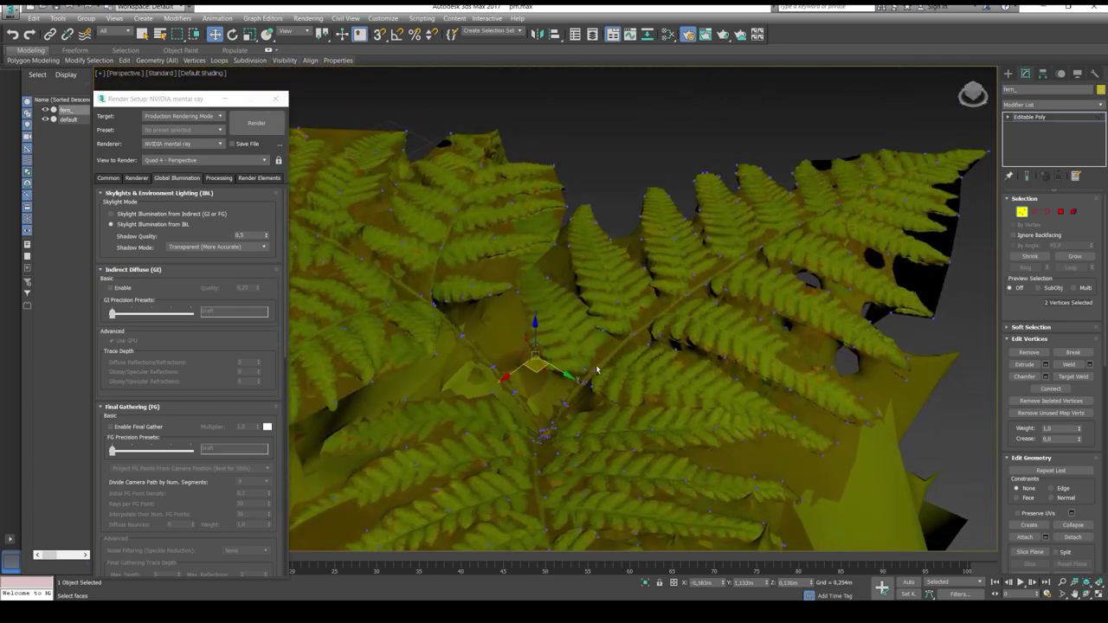
Move a single vertex near the fern's stem junction slightly and leave vertex editing
click(547, 373)
drag(546, 391, 547, 394)
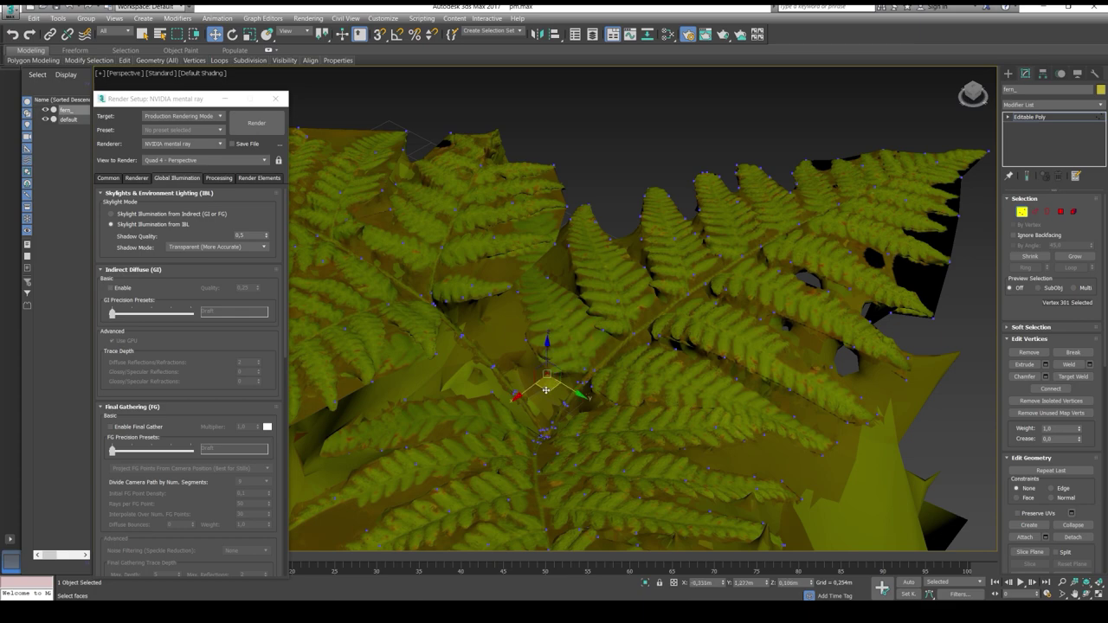
alt+middle_drag(548, 394, 685, 318)
scroll(701, 367, up, 3)
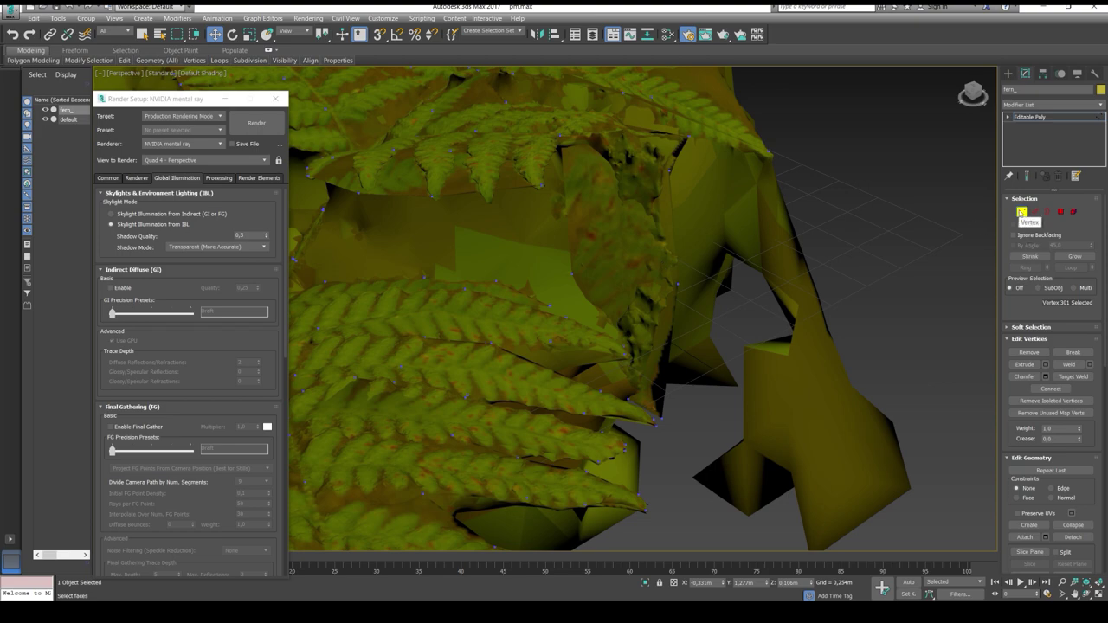
click(1022, 212)
Start creating a Standard Omni light with its intensity multiplier set to 0.1
alt+middle_drag(690, 335, 684, 400)
scroll(684, 400, down, 4)
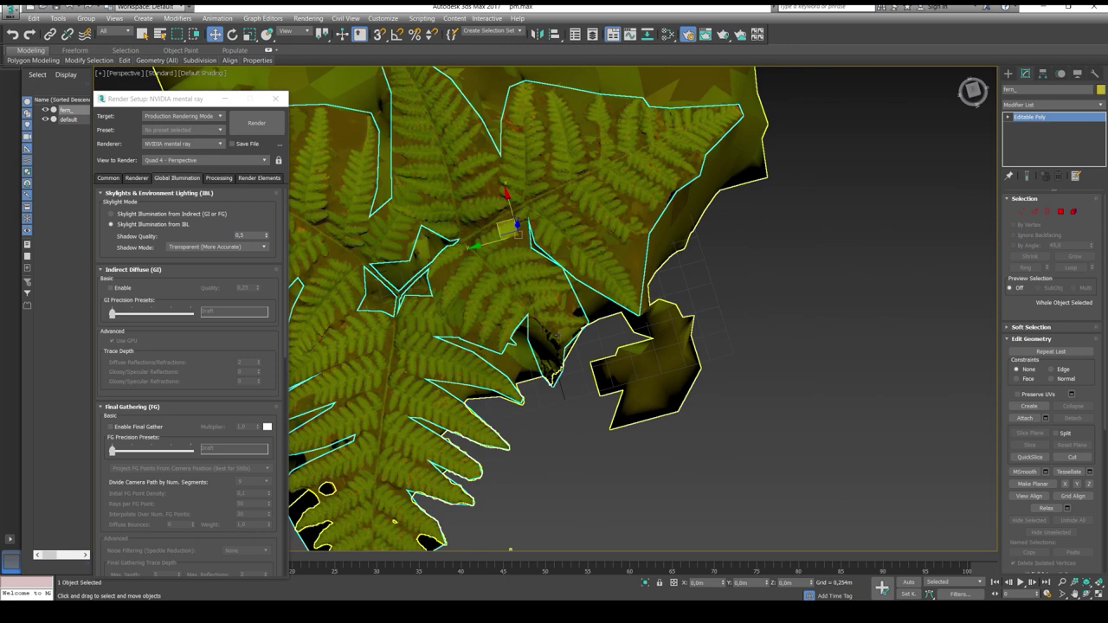
click(1008, 73)
click(1034, 88)
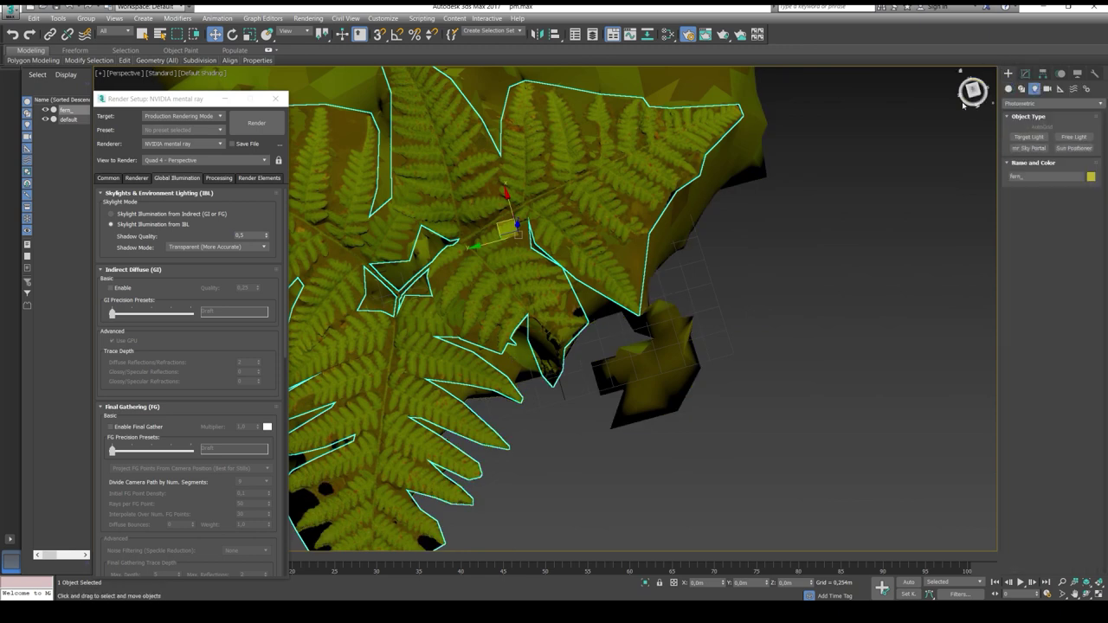
click(1030, 104)
click(1023, 123)
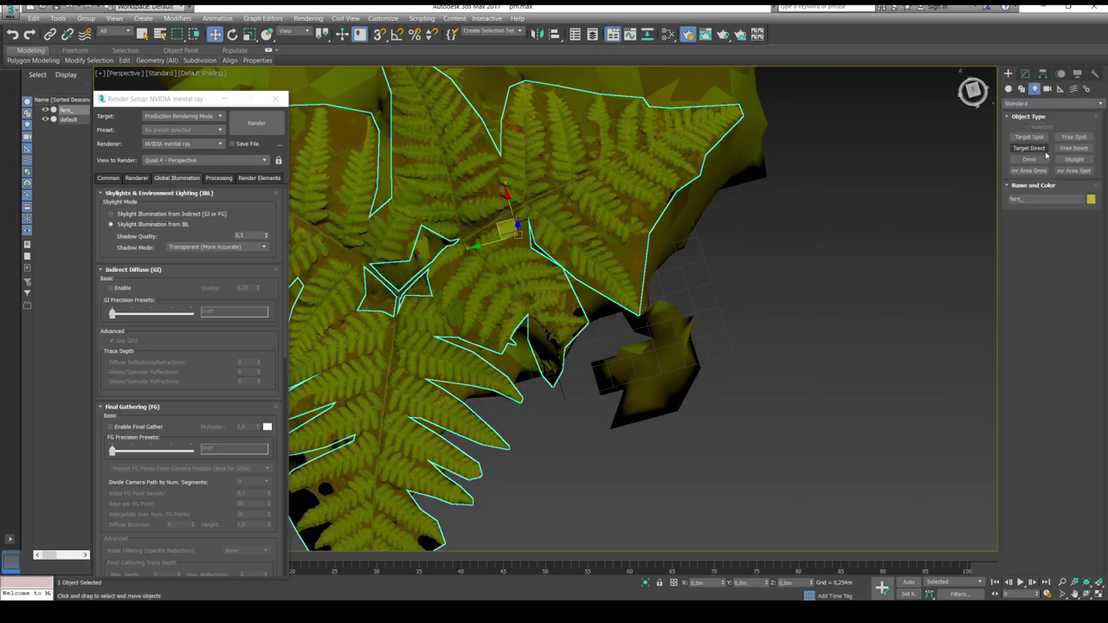
click(1030, 159)
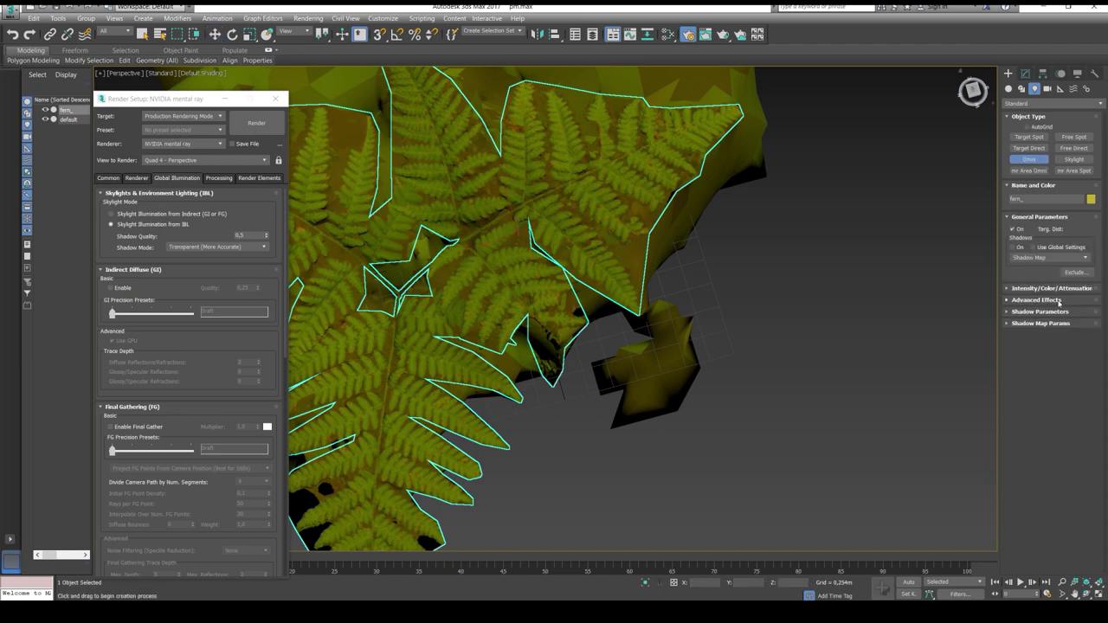
click(1039, 289)
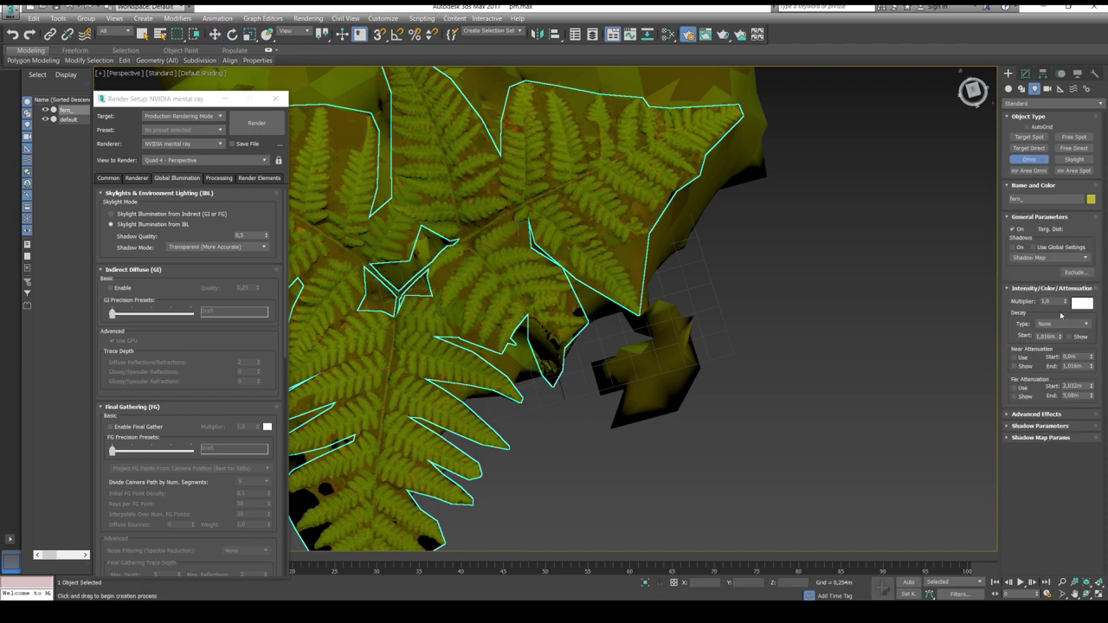
drag(1063, 303, 1007, 281)
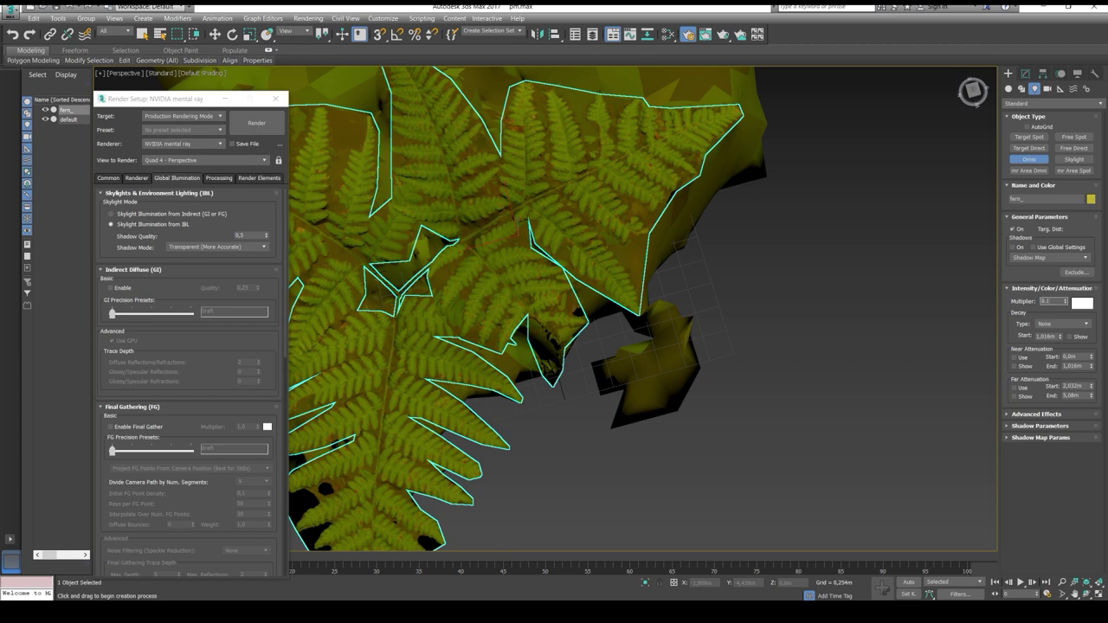
key(Return)
click(1061, 301)
Place the omni light in the Top view beside the fern's outer edge and return to the Perspective view
key(t)
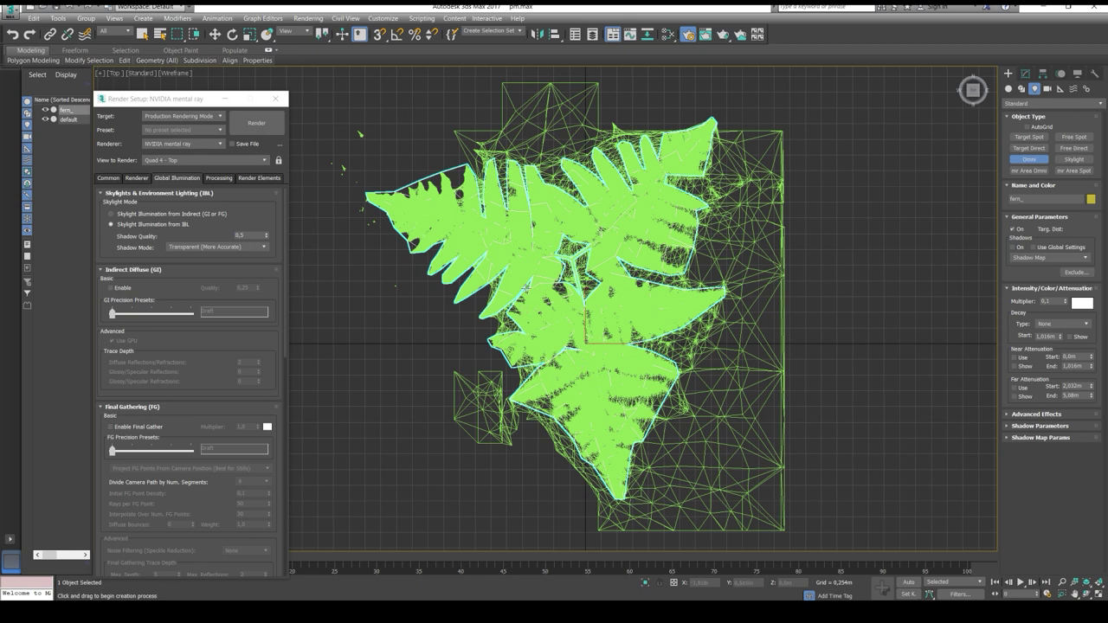
middle_drag(509, 387, 461, 387)
click(461, 387)
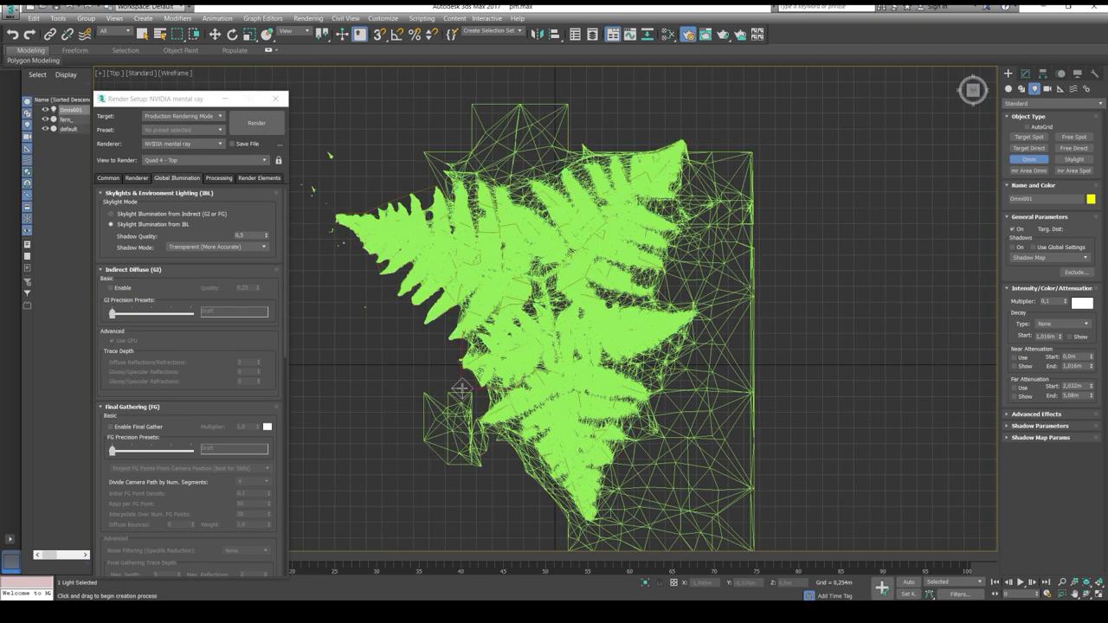
key(p)
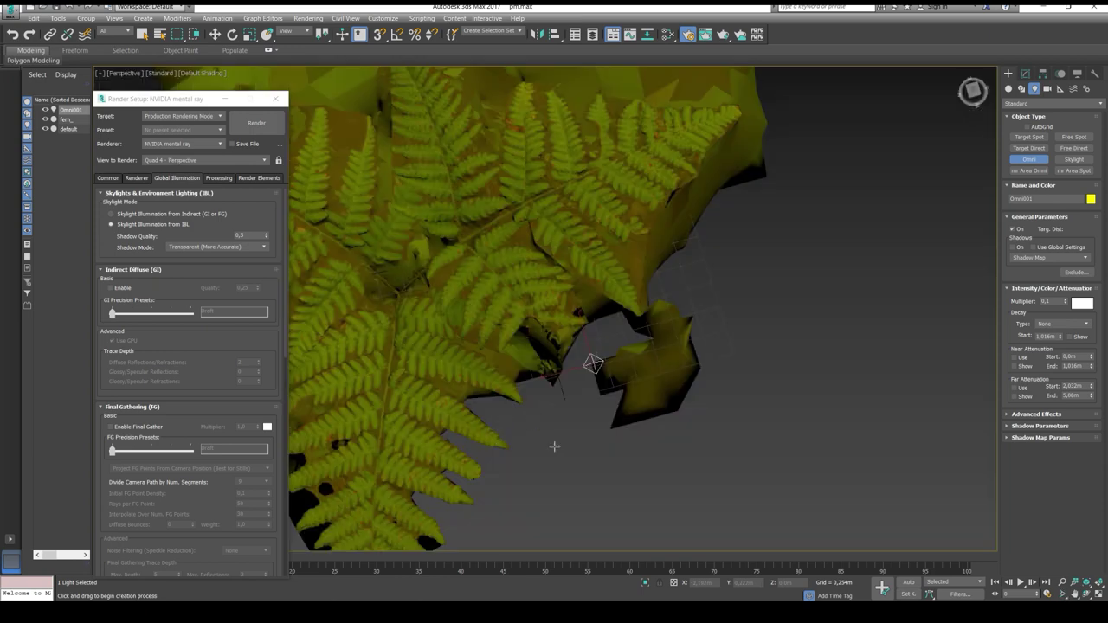
Move the omni light along the fern's outer edge to about X -1.63 m, Y 0.27 m
click(214, 37)
alt+middle_drag(599, 467, 624, 481)
alt+middle_drag(570, 367, 590, 428)
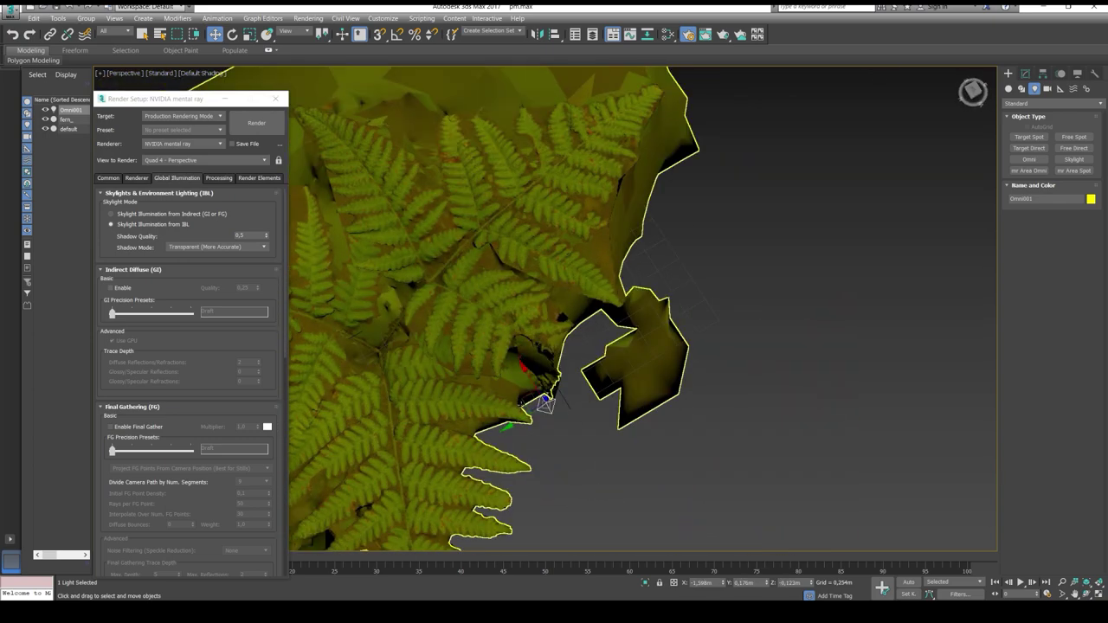
drag(525, 405, 517, 413)
Clone the omni light straight upward as three evenly spaced independent copies above the original
alt+middle_drag(516, 413, 539, 396)
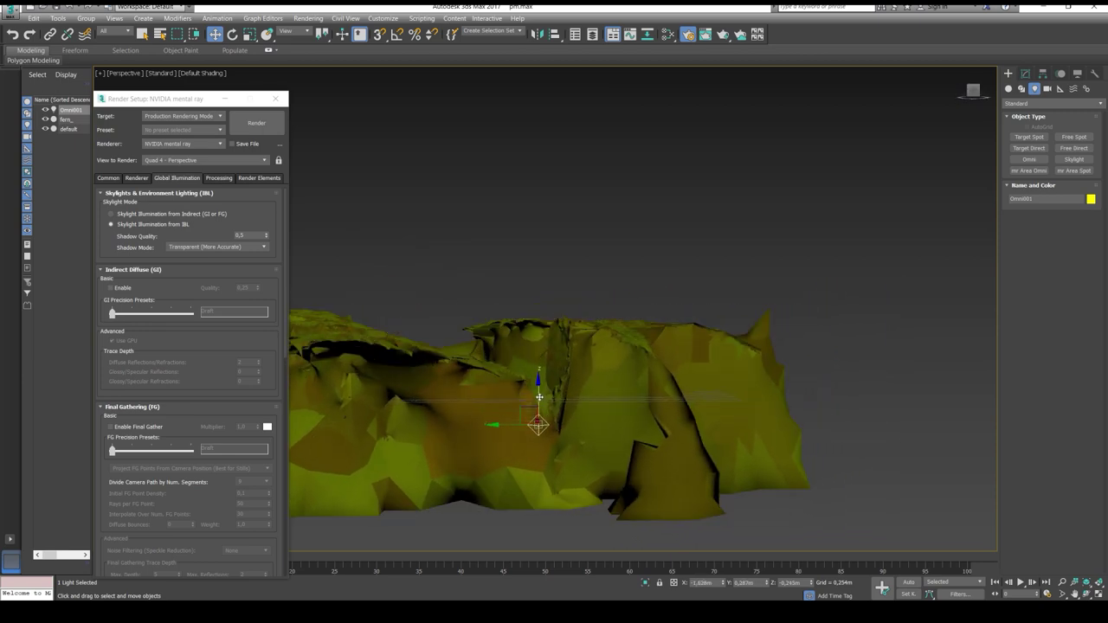
shift+drag(539, 396, 548, 370)
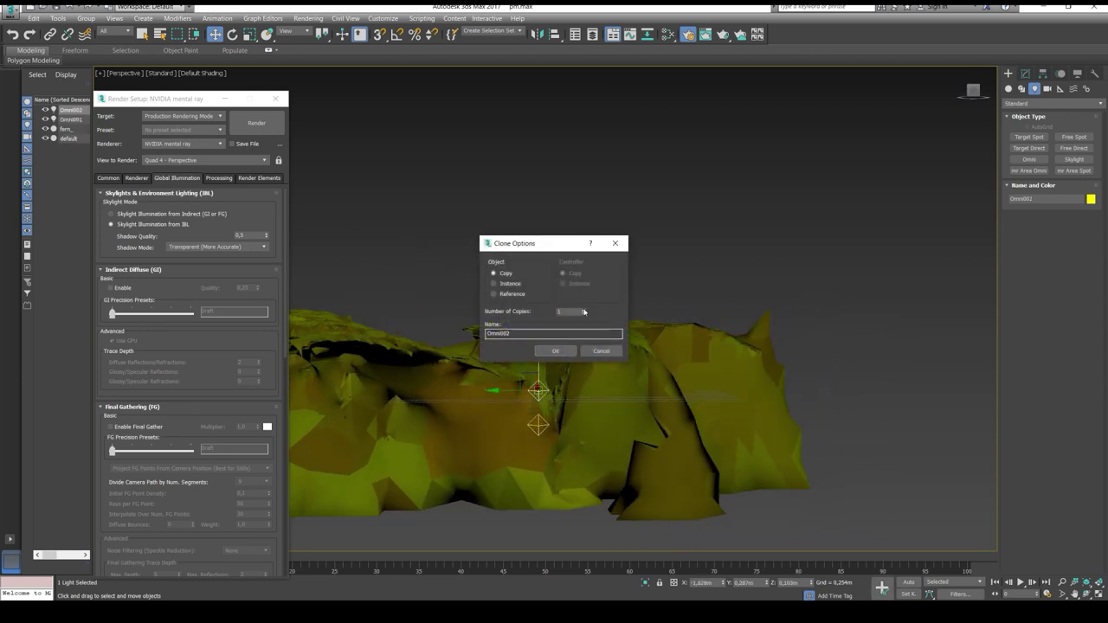
click(554, 351)
alt+middle_drag(555, 363, 561, 397)
Select the second omni copy in the vertical stack and clone it once over the middle of the fern
drag(538, 320, 512, 306)
click(539, 321)
alt+middle_drag(539, 321, 609, 445)
alt+middle_drag(582, 395, 610, 407)
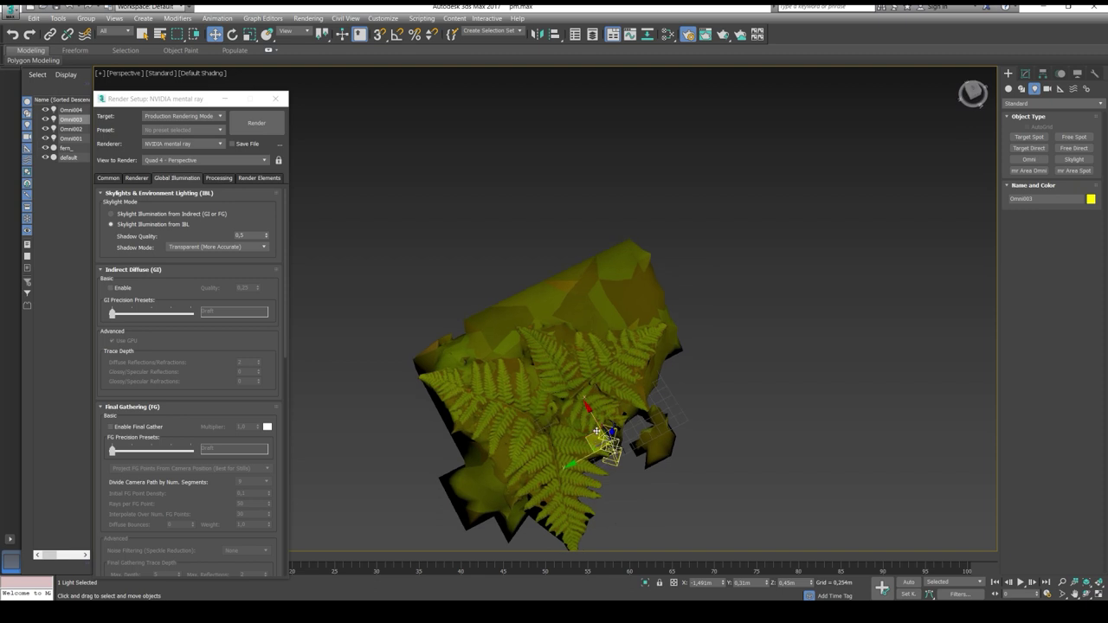
mouse_move(597, 438)
mouse_down()
mouse_move(549, 420)
mouse_move(538, 395)
mouse_up()
click(556, 355)
mouse_move(557, 355)
alt+middle_down()
mouse_move(668, 408)
mouse_move(529, 400)
mouse_move(576, 405)
mouse_move(467, 329)
mouse_move(390, 294)
alt+middle_up()
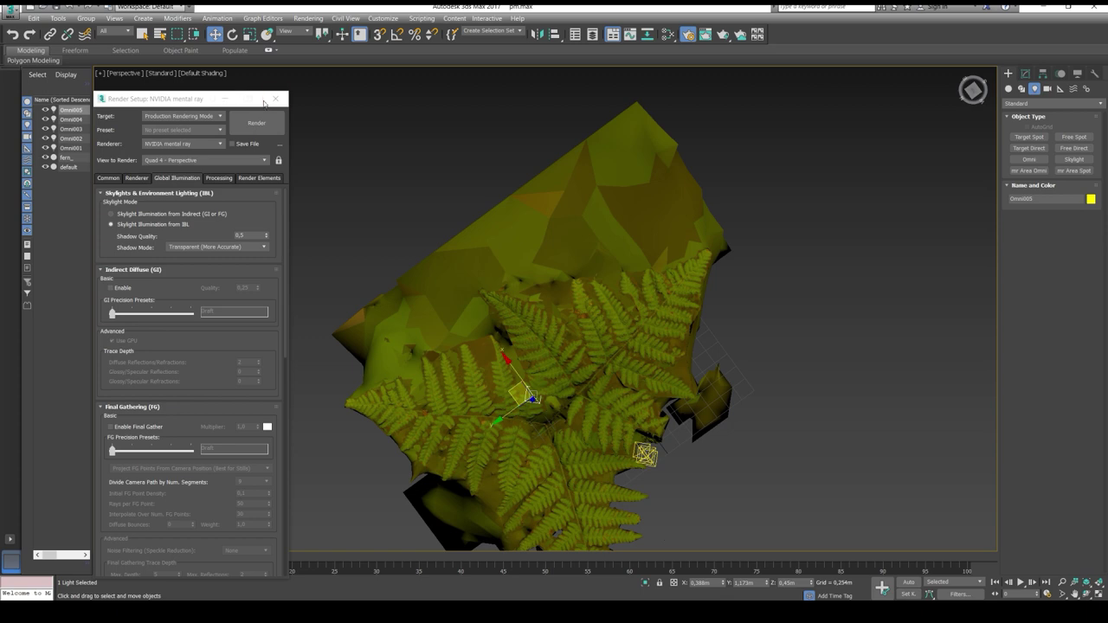
Close the render setup, isolate the scan mesh named default, and deselect it
click(275, 98)
click(473, 397)
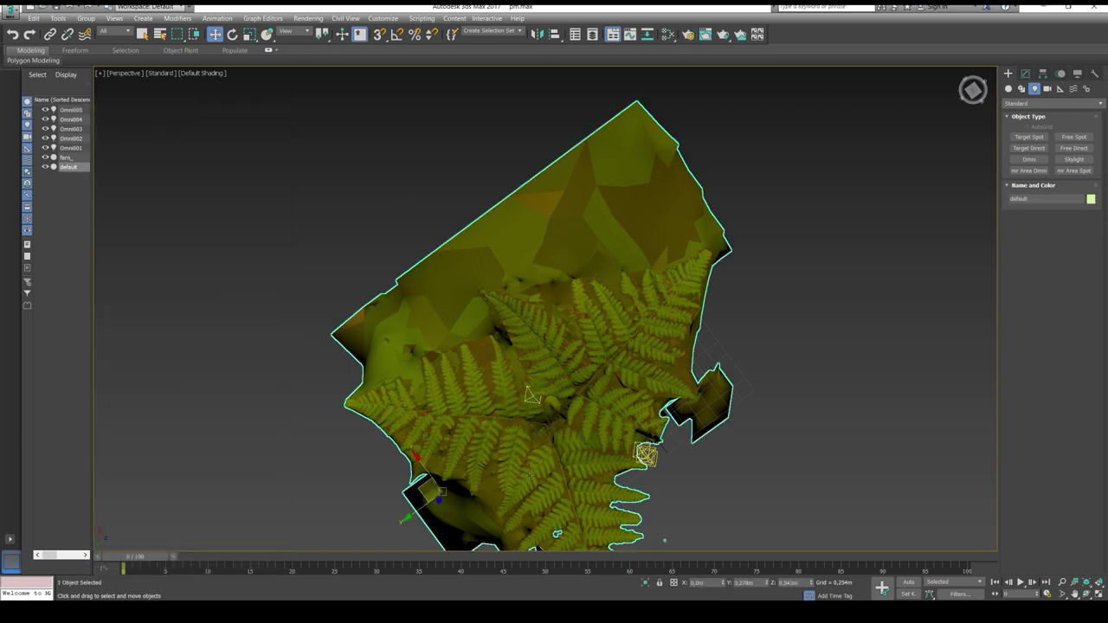
click(645, 582)
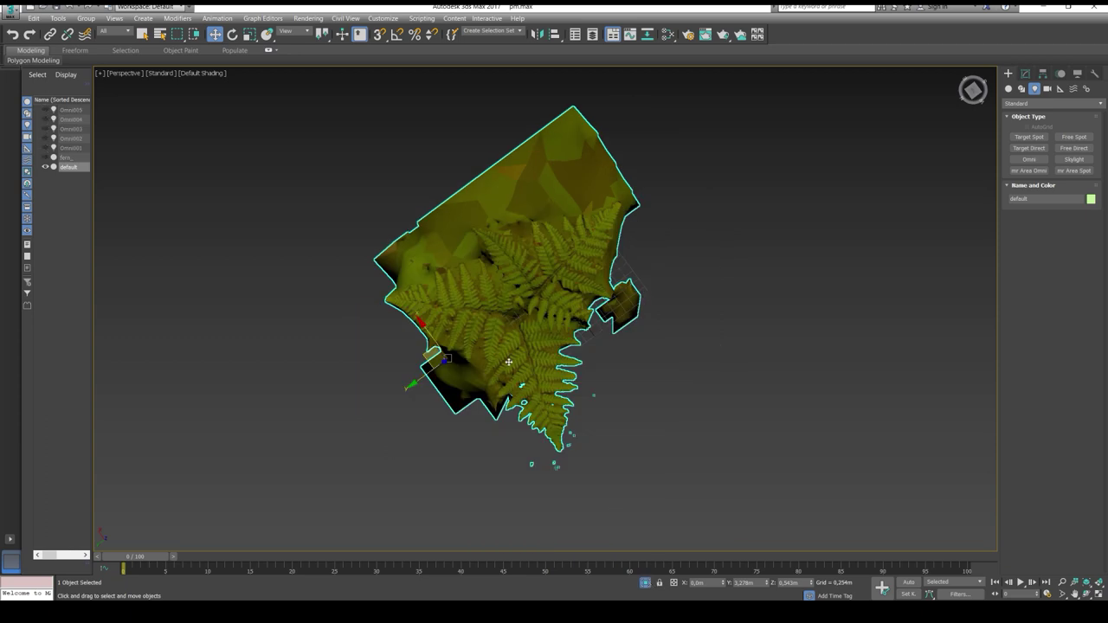
click(607, 452)
In the Slate Material Editor, hide the Map #2 diffuse bitmap's viewport display on the fern_ Shell Material, then minimize the editor
key(m)
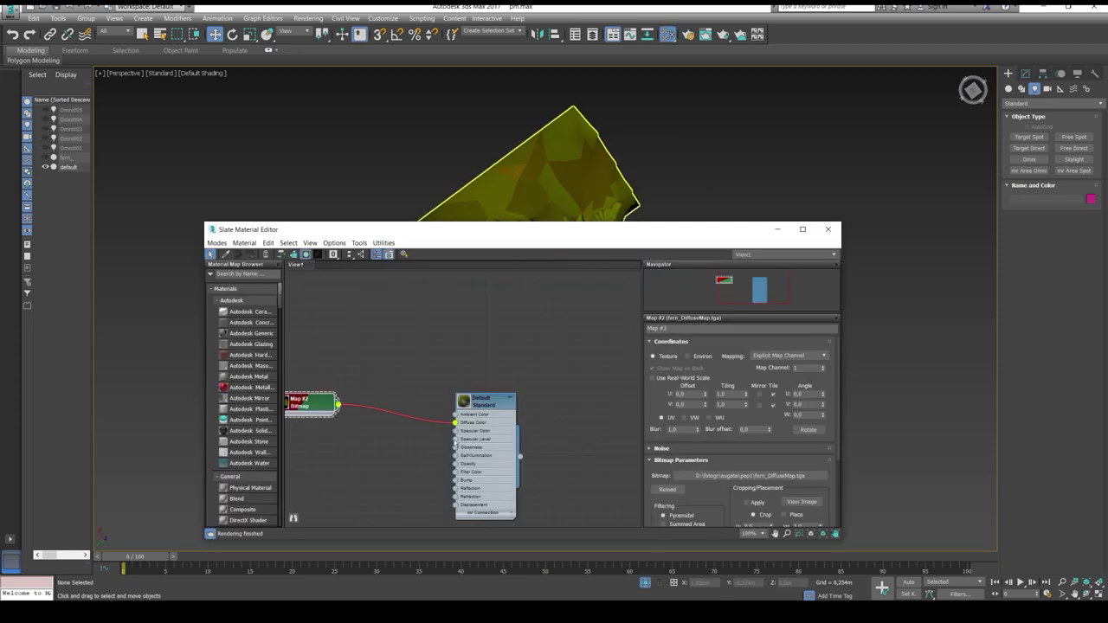
click(304, 254)
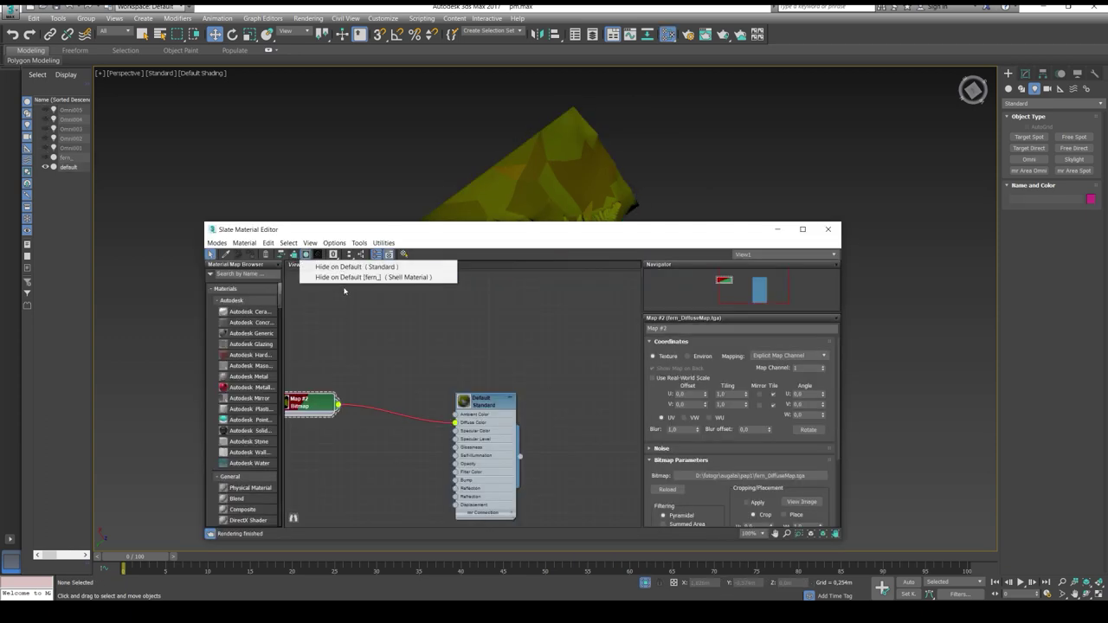
click(331, 277)
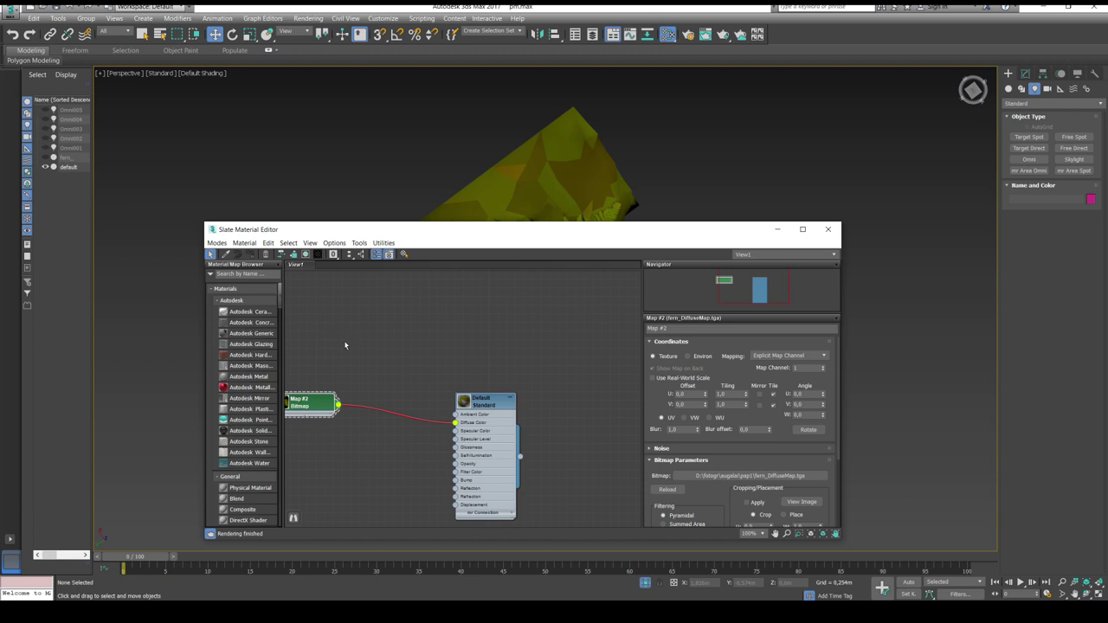
drag(456, 424, 439, 428)
click(777, 229)
click(460, 362)
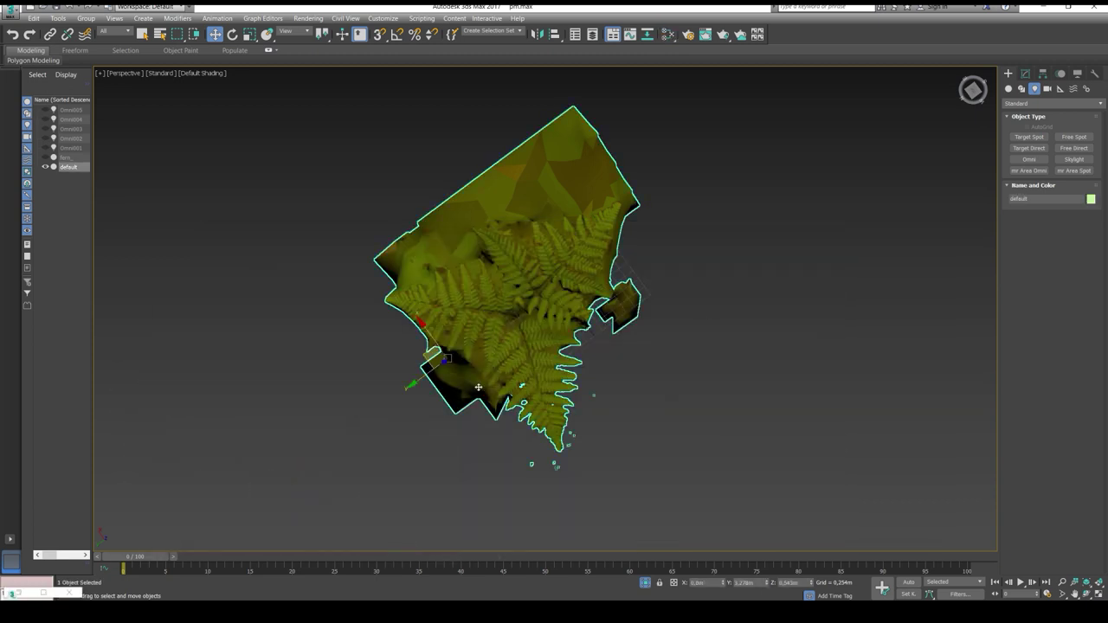
Unhide the fern_ mesh alongside the scan and open the Render To Texture settings
click(45, 156)
click(608, 381)
click(601, 289)
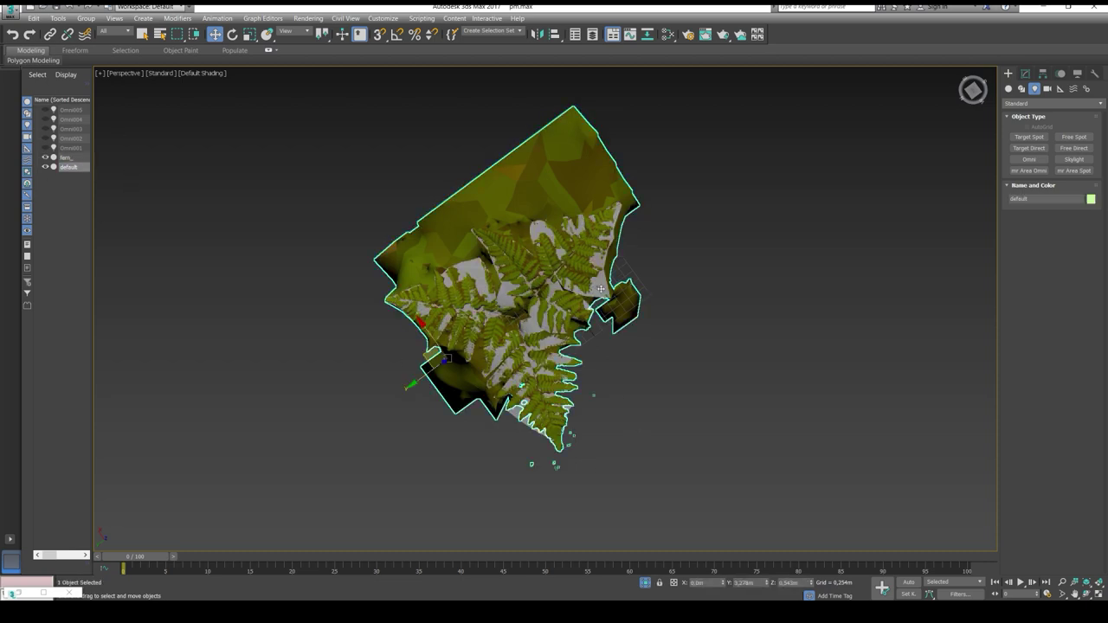
mouse_move(568, 350)
alt+middle_down()
mouse_move(509, 313)
mouse_move(536, 305)
mouse_move(559, 355)
alt+middle_up()
scroll(511, 321, up, 3)
key(q)
key(0)
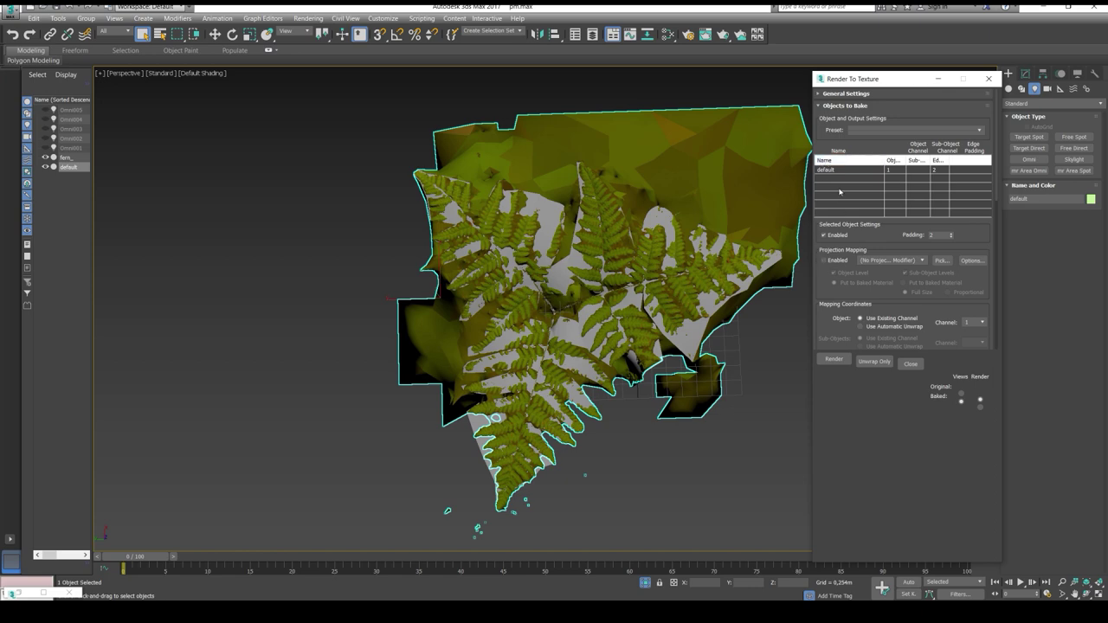
Select the fern_ mesh and bake its diffuse, normals, height and ambient occlusion maps at 4096x4096, overwriting the existing files
click(626, 478)
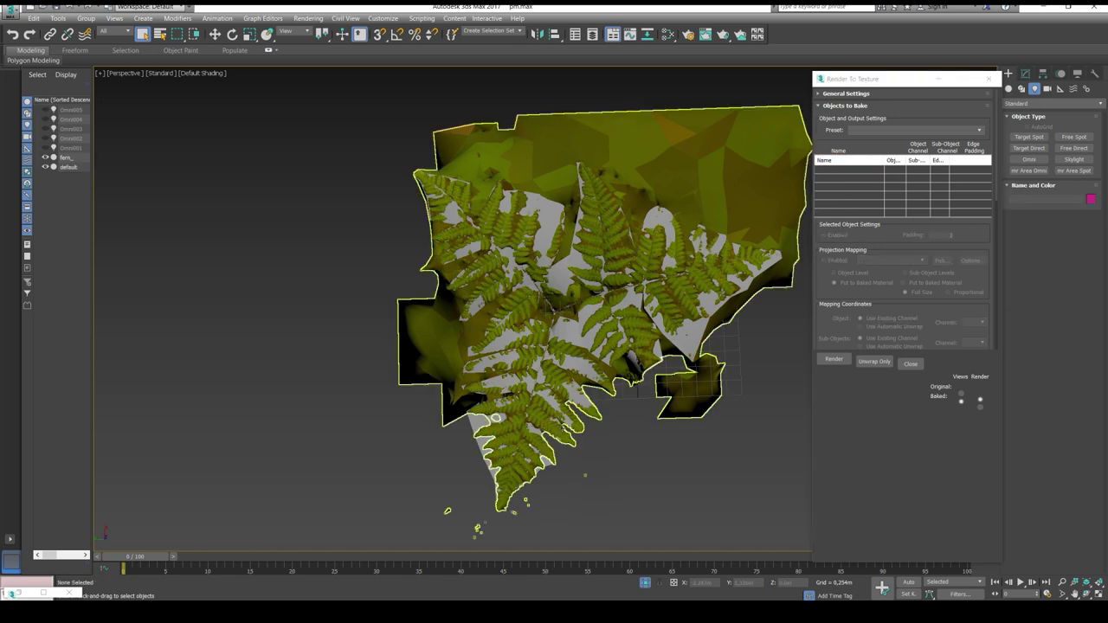
click(567, 334)
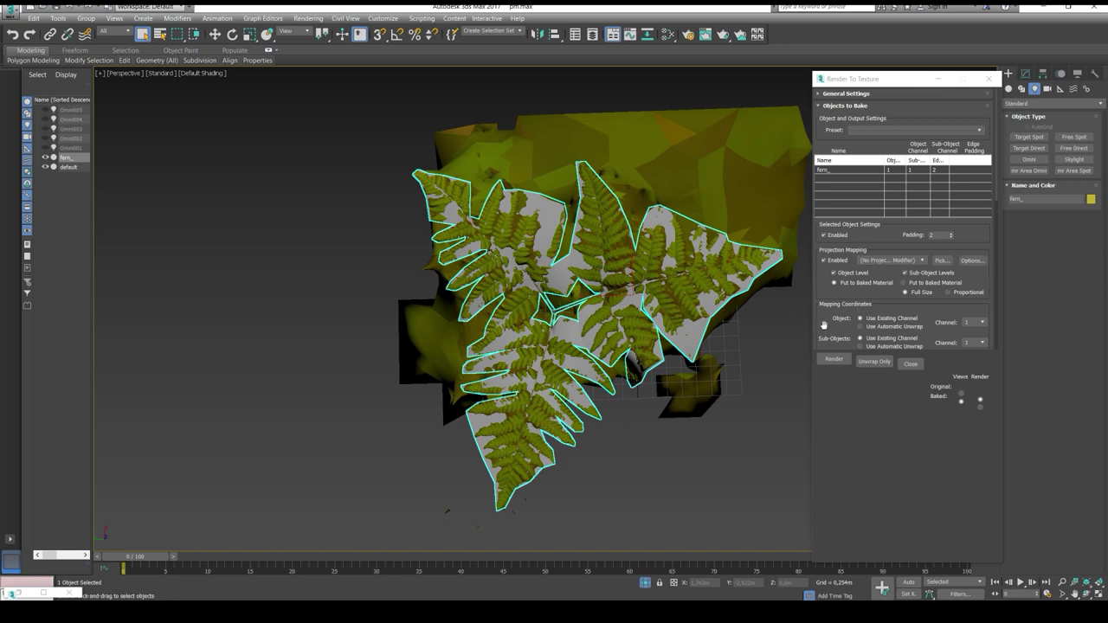
scroll(823, 324, down, 5)
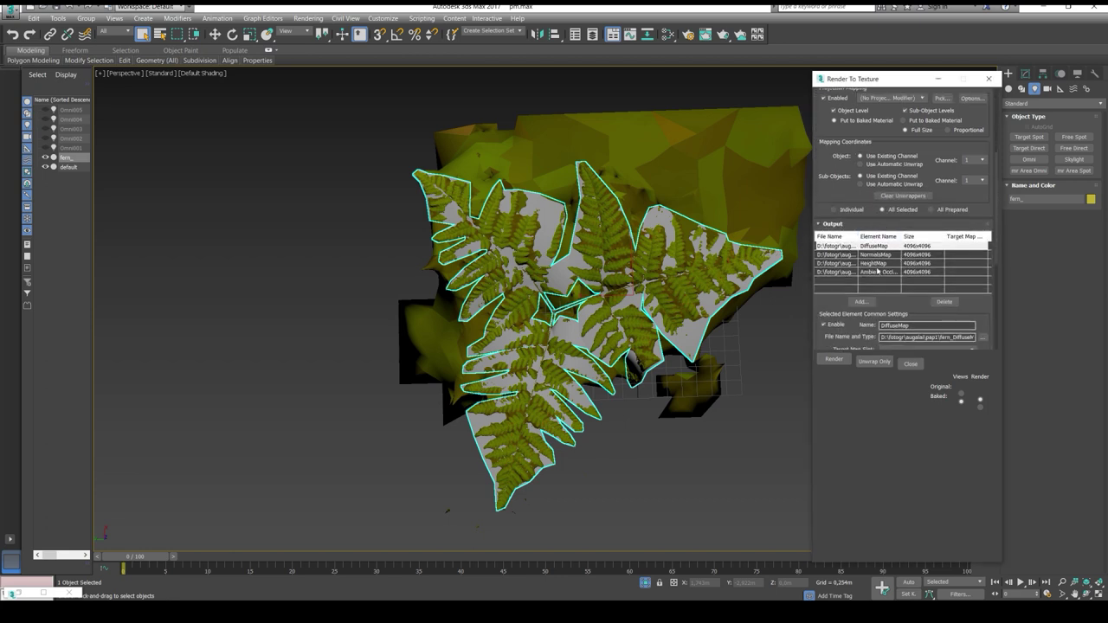
click(833, 358)
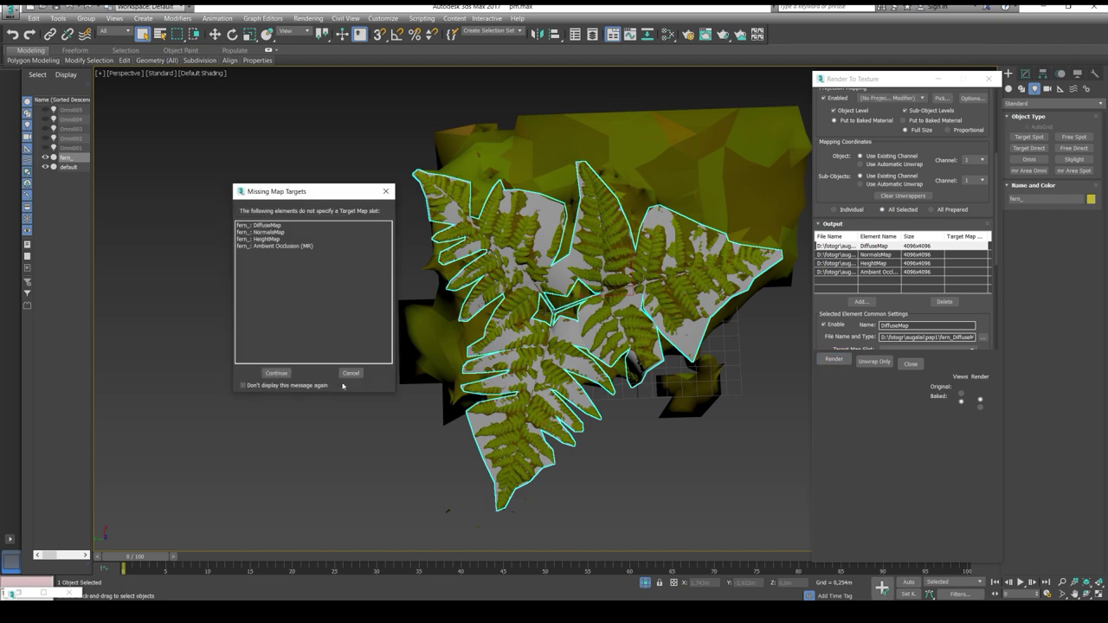
click(277, 373)
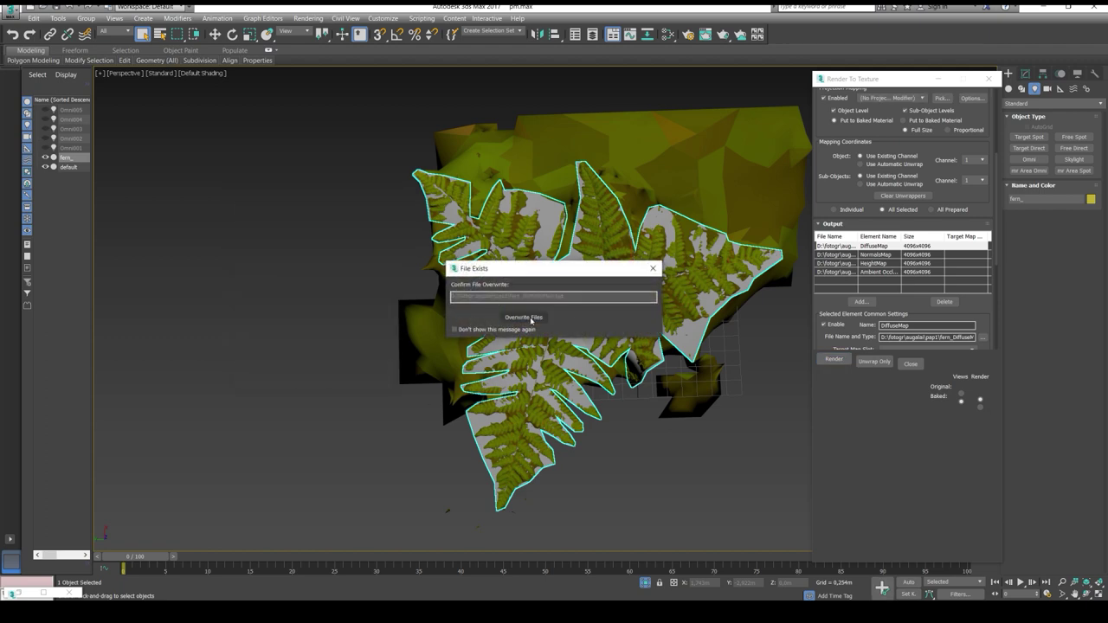
click(524, 317)
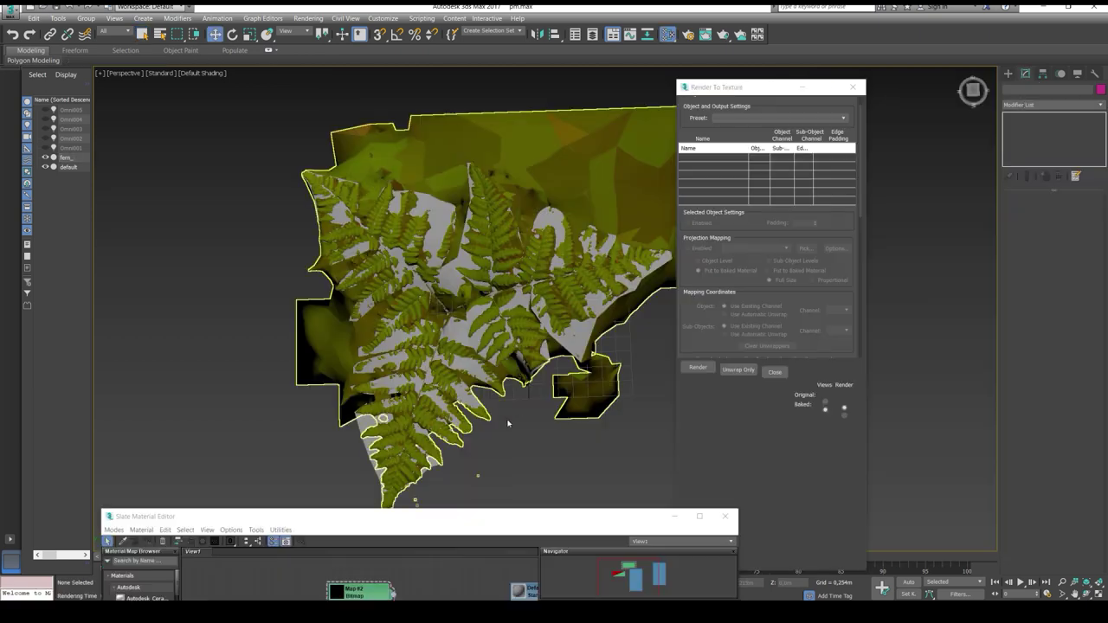
Unhide all five omni lights, Omni001 through Omni005, in the scene list
click(511, 424)
click(45, 110)
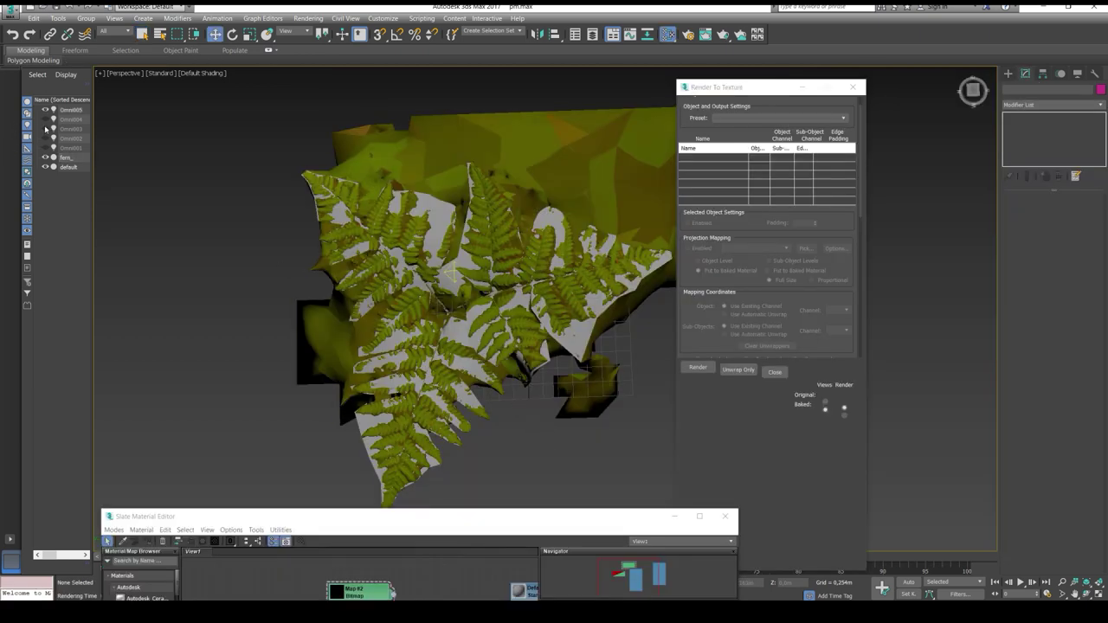
click(45, 119)
click(45, 129)
click(45, 139)
click(45, 148)
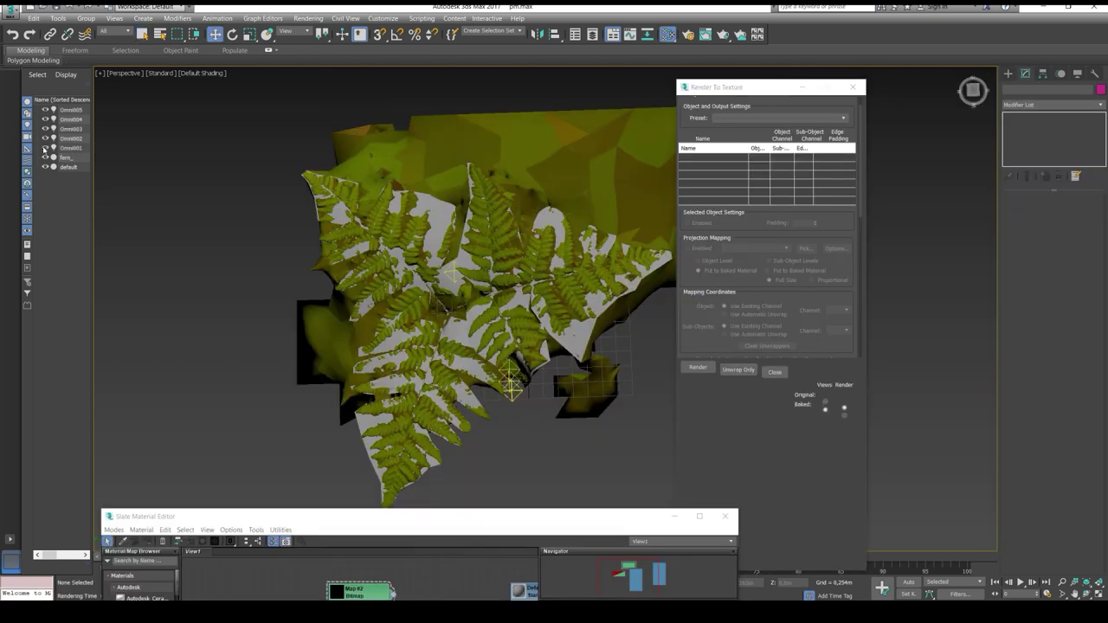
click(304, 222)
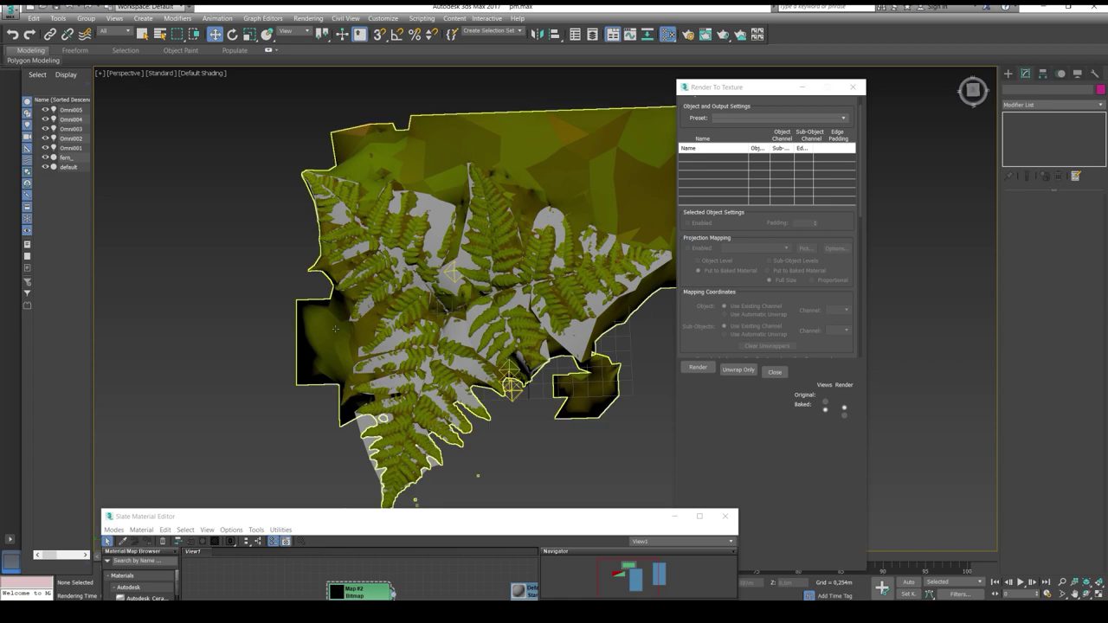
Bring the material editor into full view and reposition the Map #1 bitmap node feeding the scan material's Diffuse Color and Self-Illumination
click(416, 508)
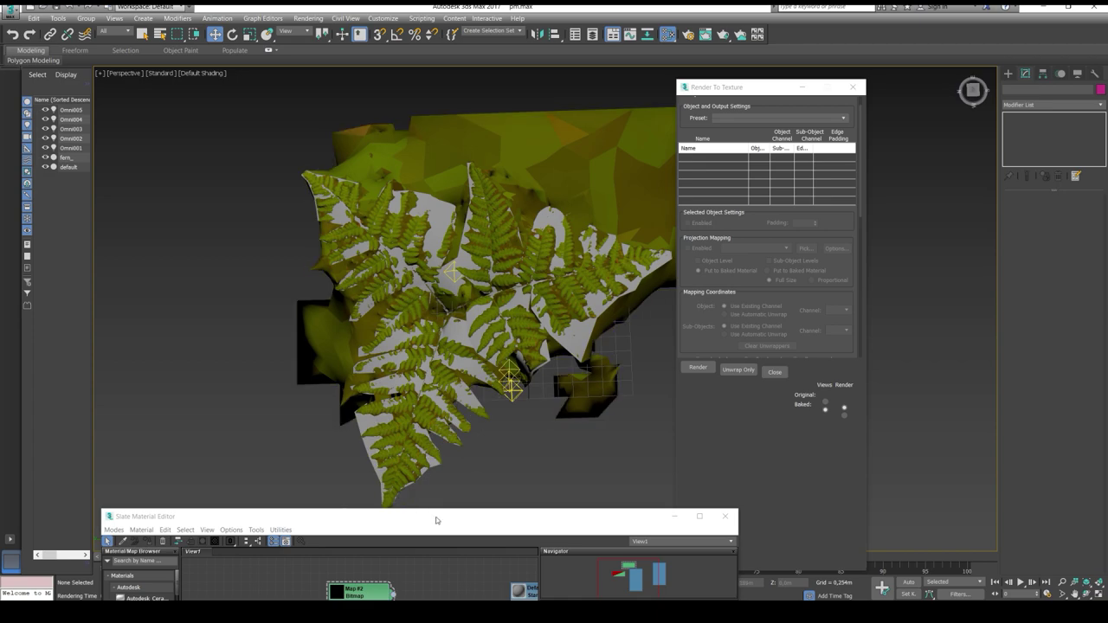
drag(436, 521, 501, 188)
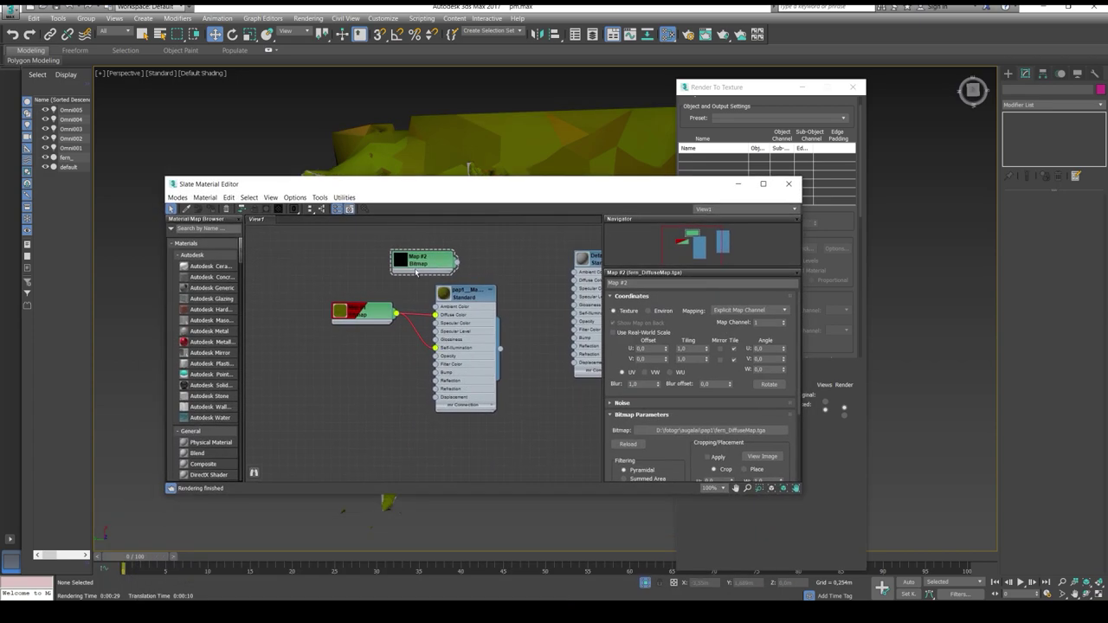
drag(394, 318, 377, 342)
click(469, 139)
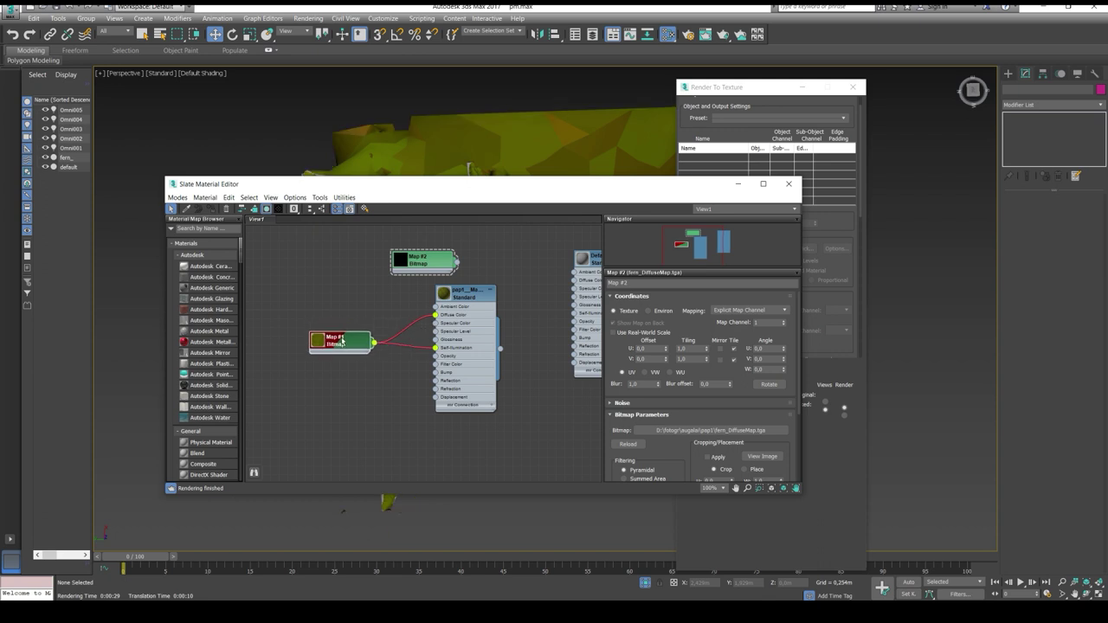
click(420, 347)
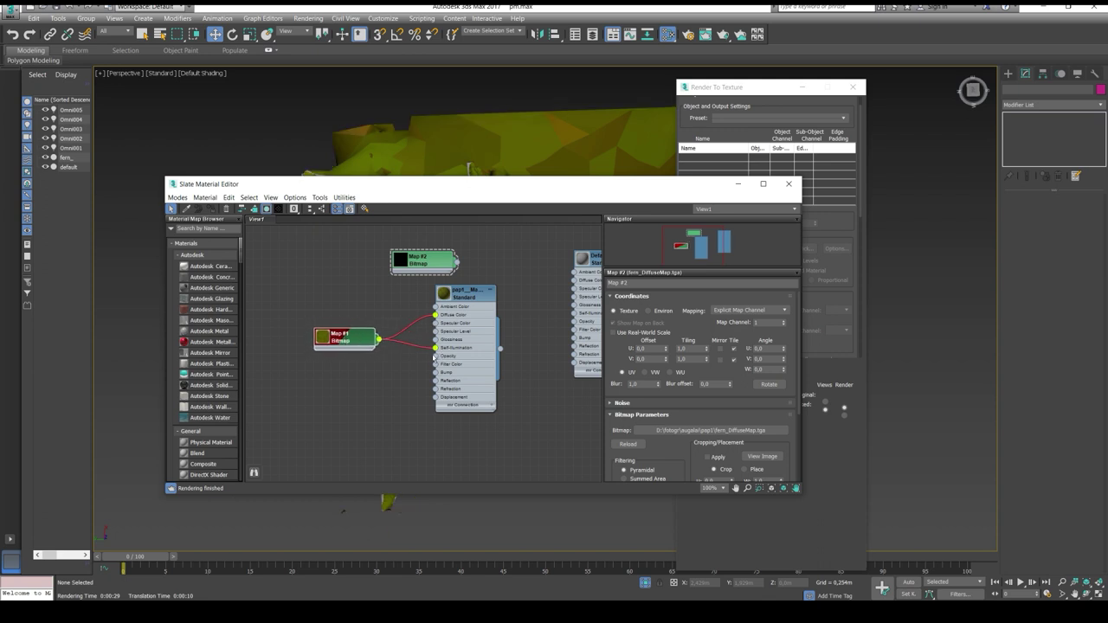
Re-bake the selected fern_ mesh's DiffuseMap, NormalsMap, HeightMap and Ambient Occlusion at 4096x4096 with the scan's self-illuminated material, overwriting the files
click(767, 97)
scroll(792, 216, down, 4)
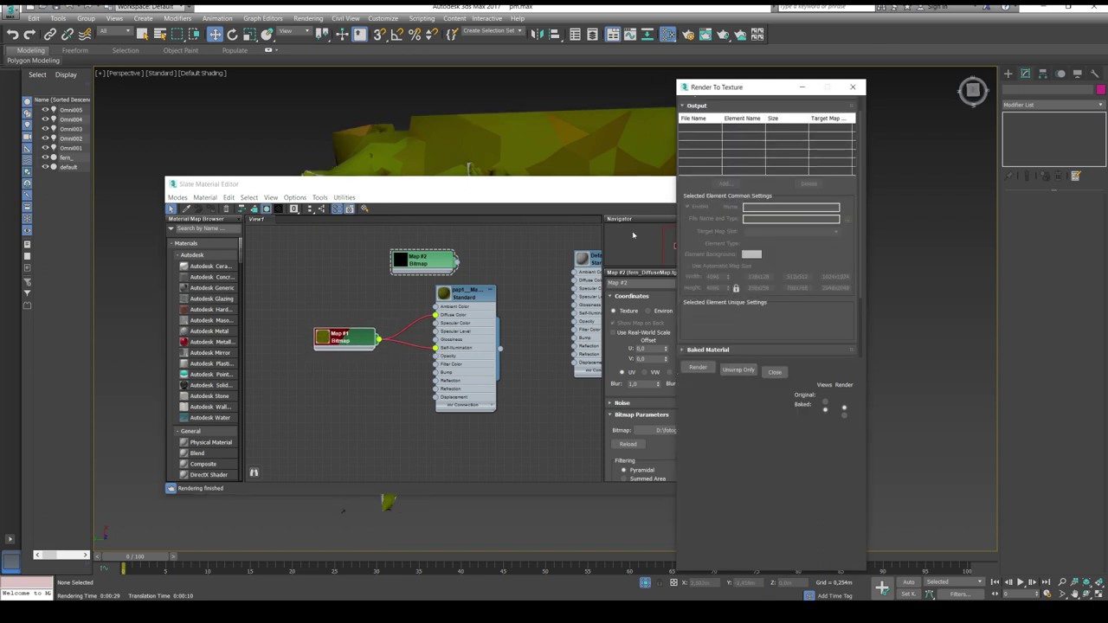
drag(535, 188, 526, 310)
click(447, 219)
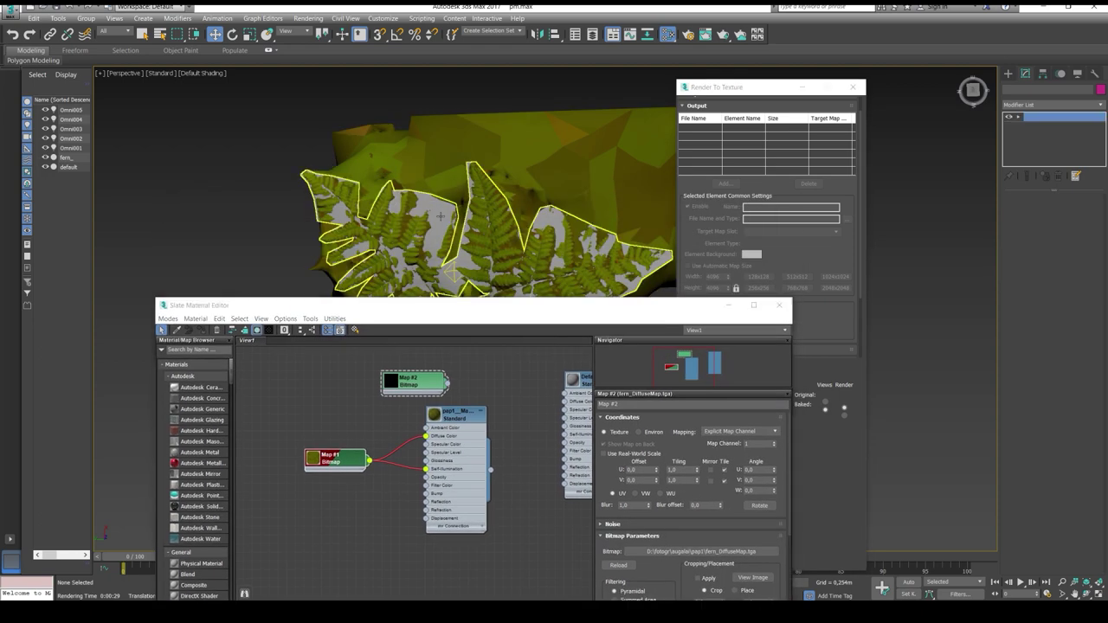
drag(659, 306, 508, 241)
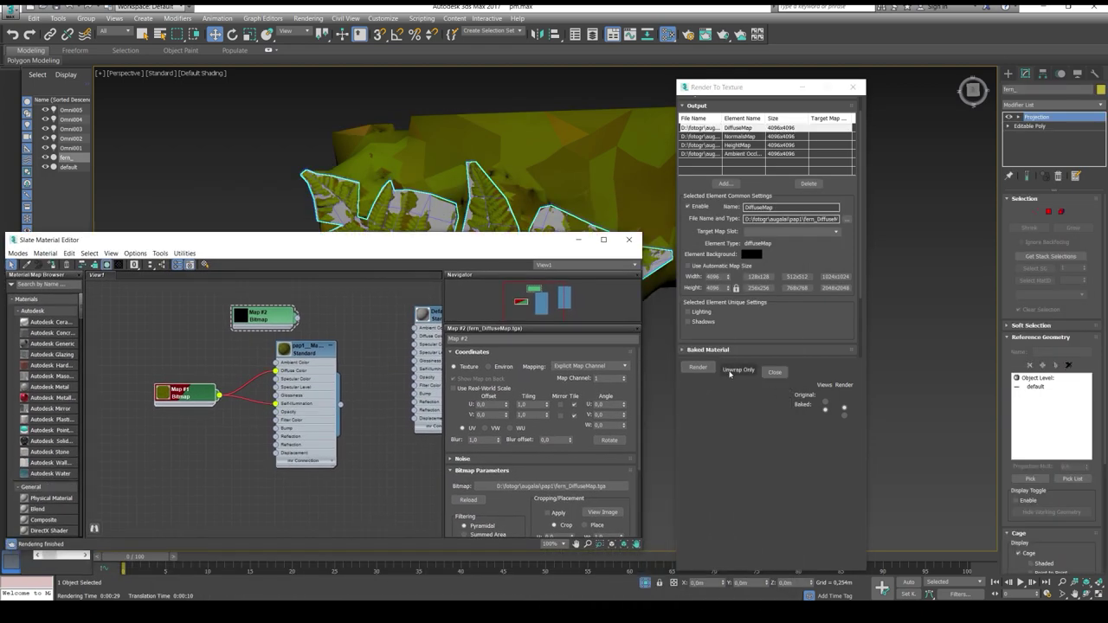
click(698, 367)
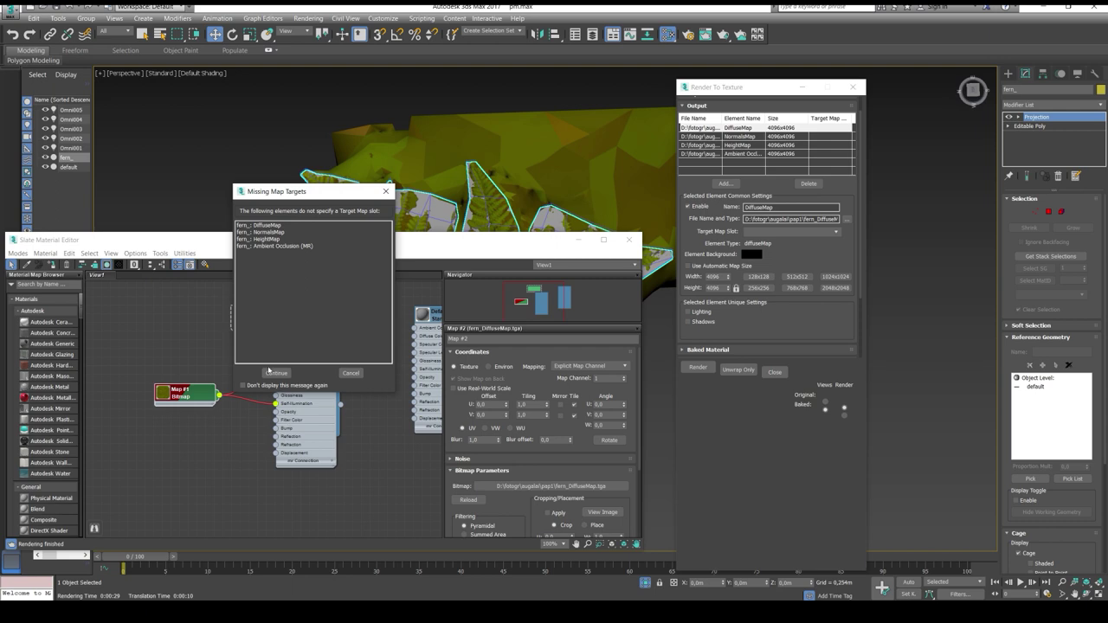
click(270, 371)
click(515, 317)
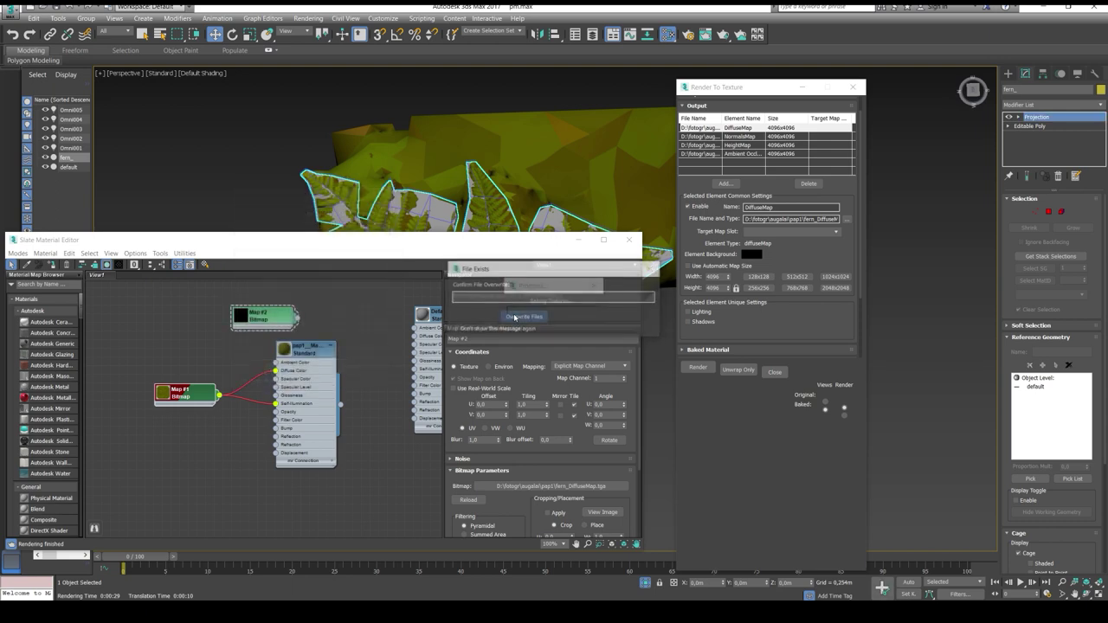
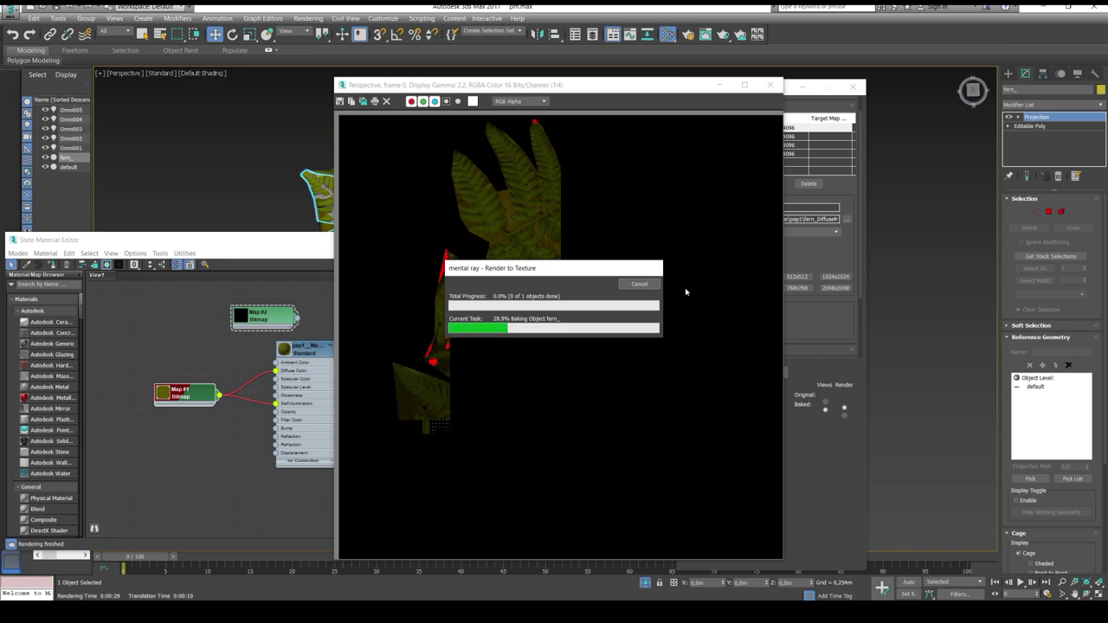
Move the bake progress dialog aside and examine the red missed areas in the rendered fern texture up close
drag(520, 268, 682, 202)
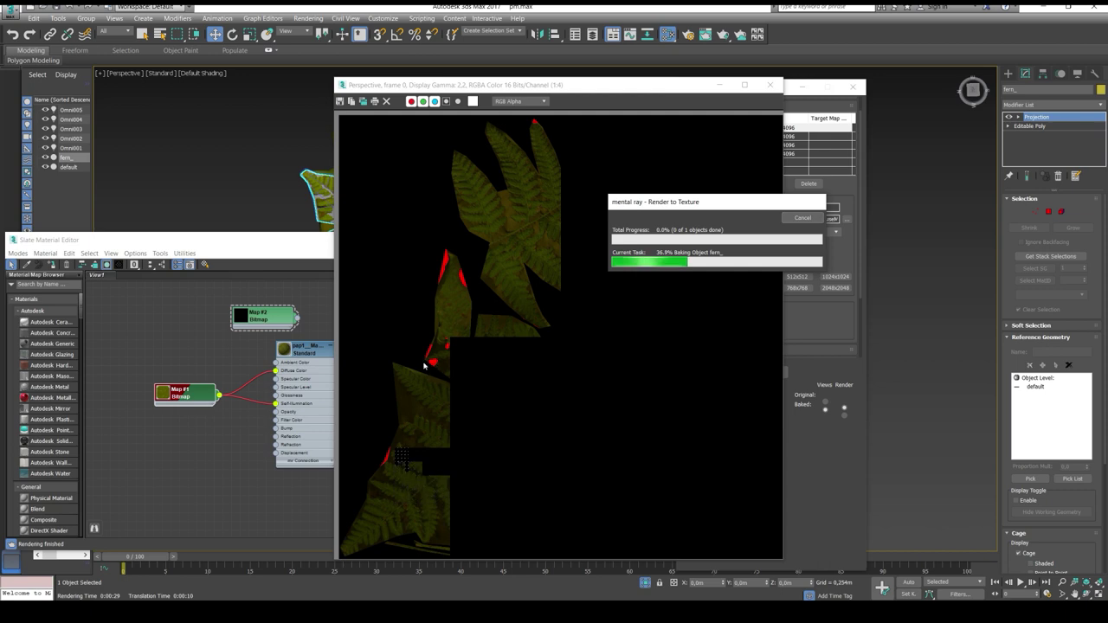
scroll(433, 360, up, 1)
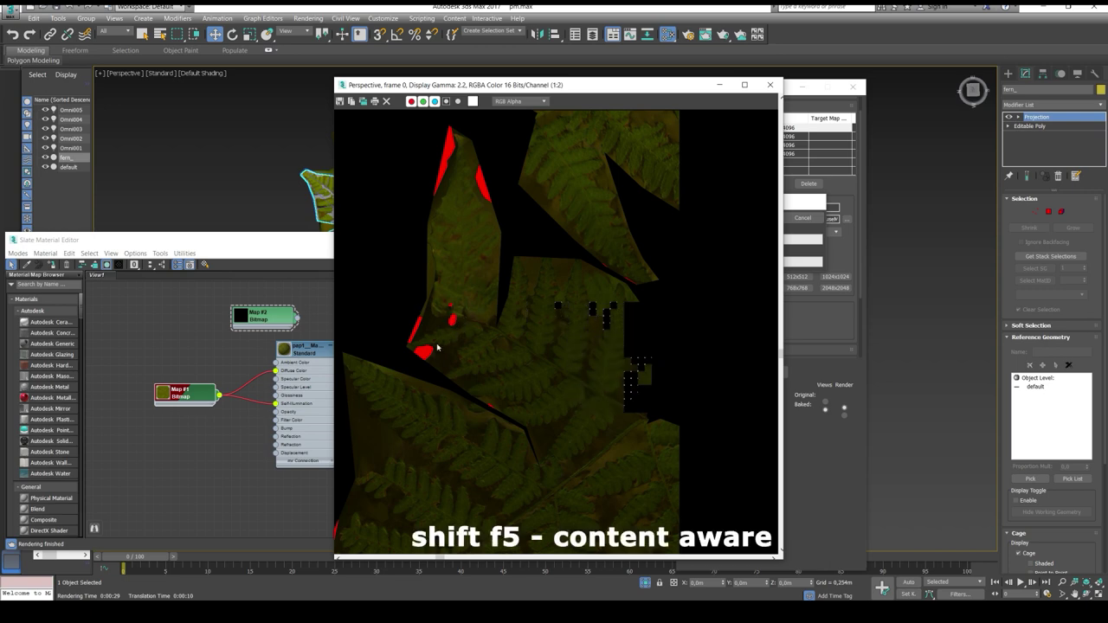
scroll(593, 307, down, 1)
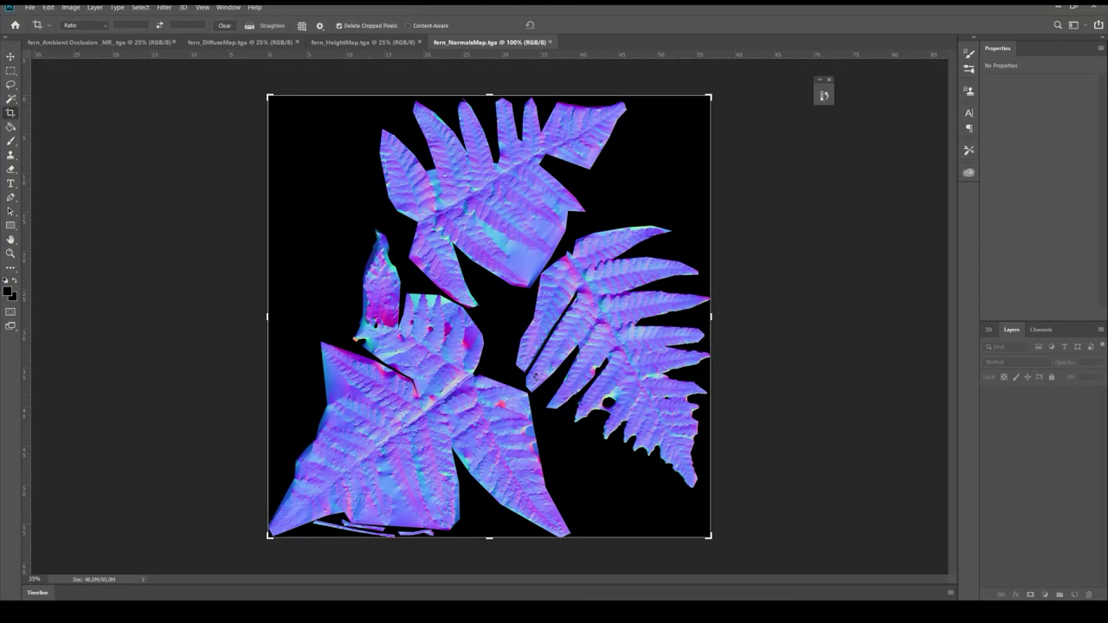
Bring up fern_DiffuseMap.tga among the open baked maps and duplicate its Background layer
key(Escape)
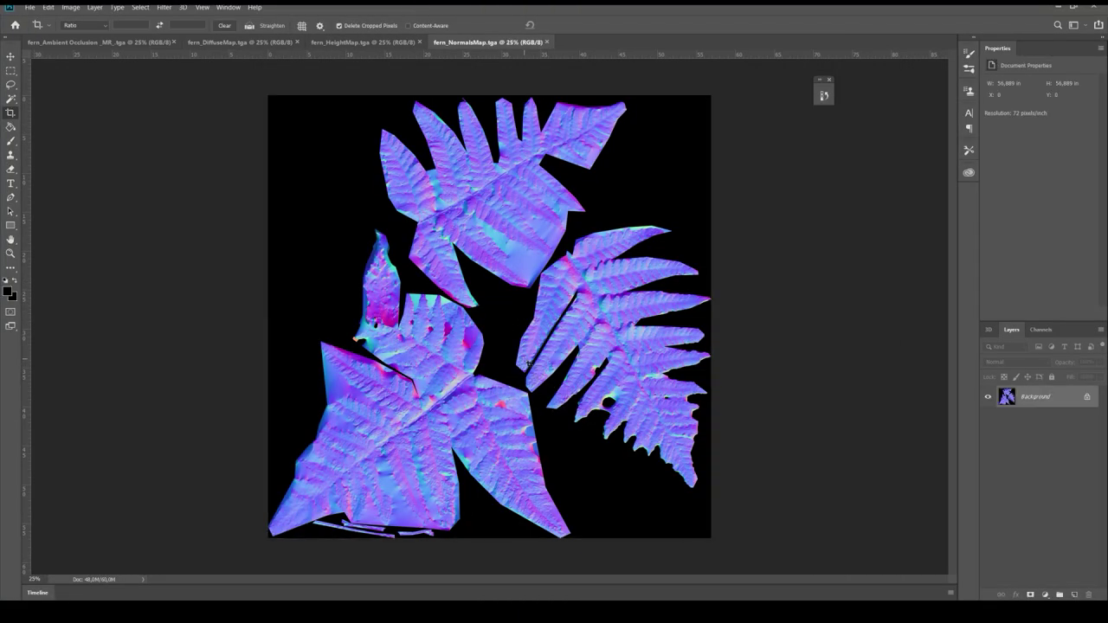
click(360, 42)
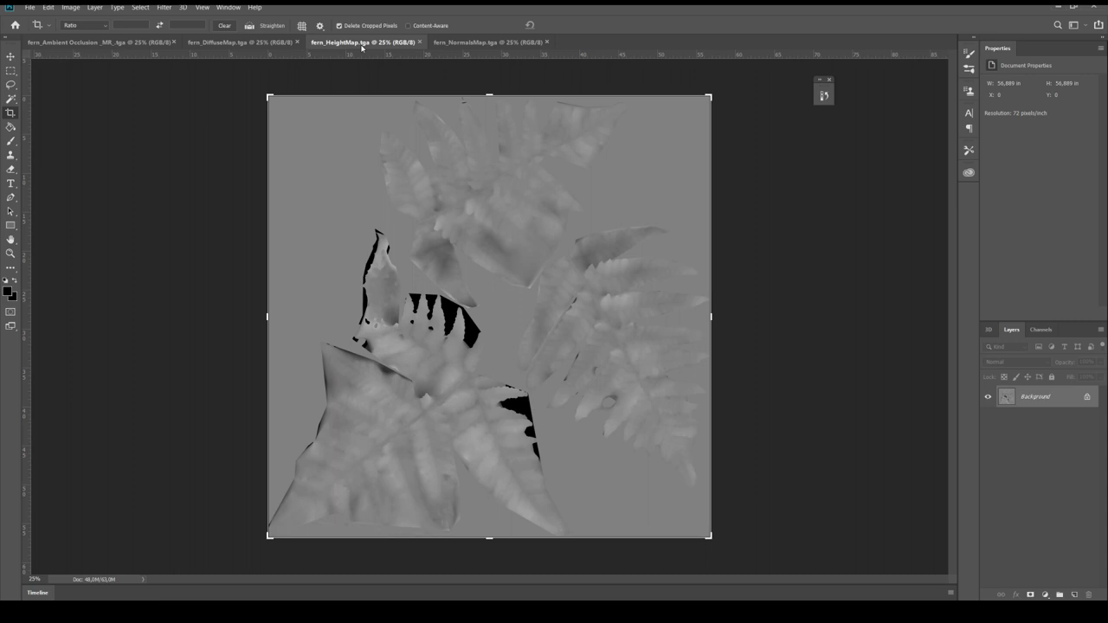
click(257, 44)
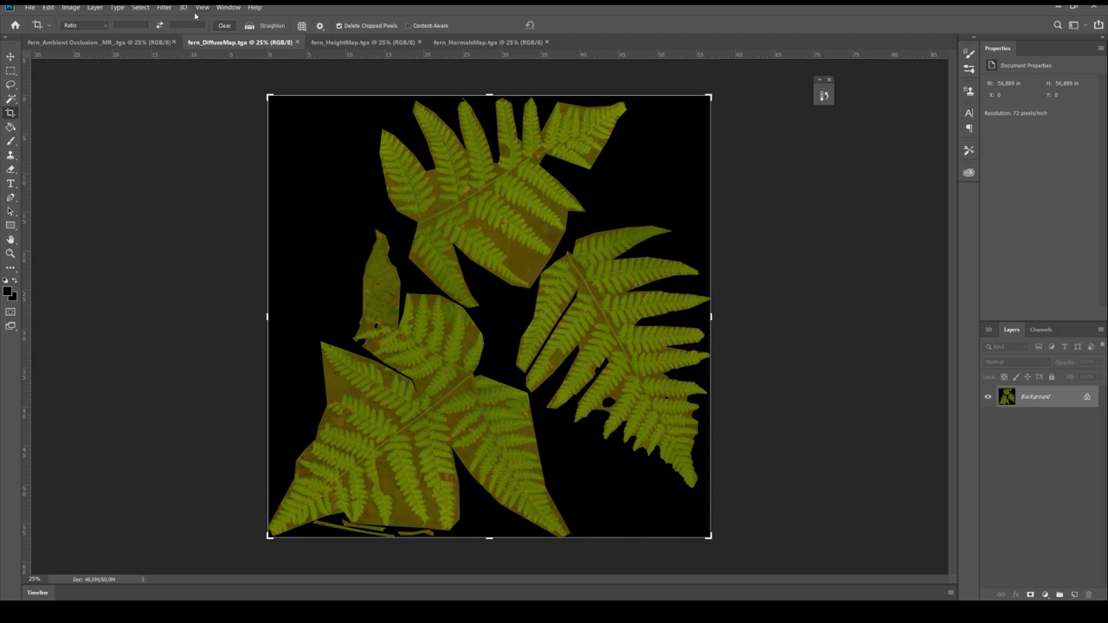
click(70, 8)
mouse_move(92, 35)
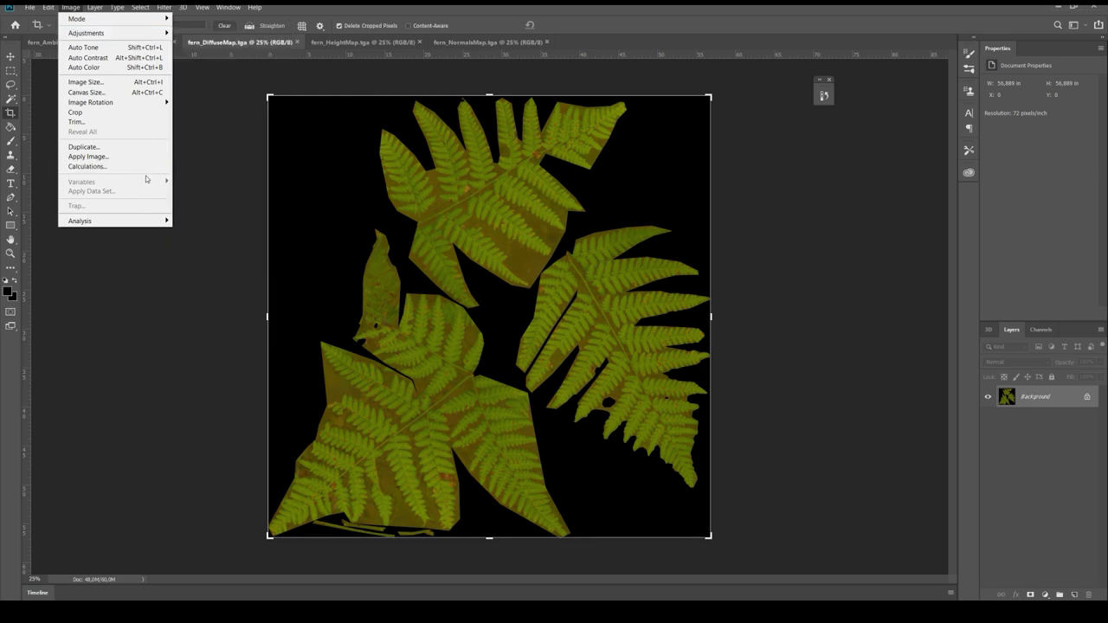
click(983, 416)
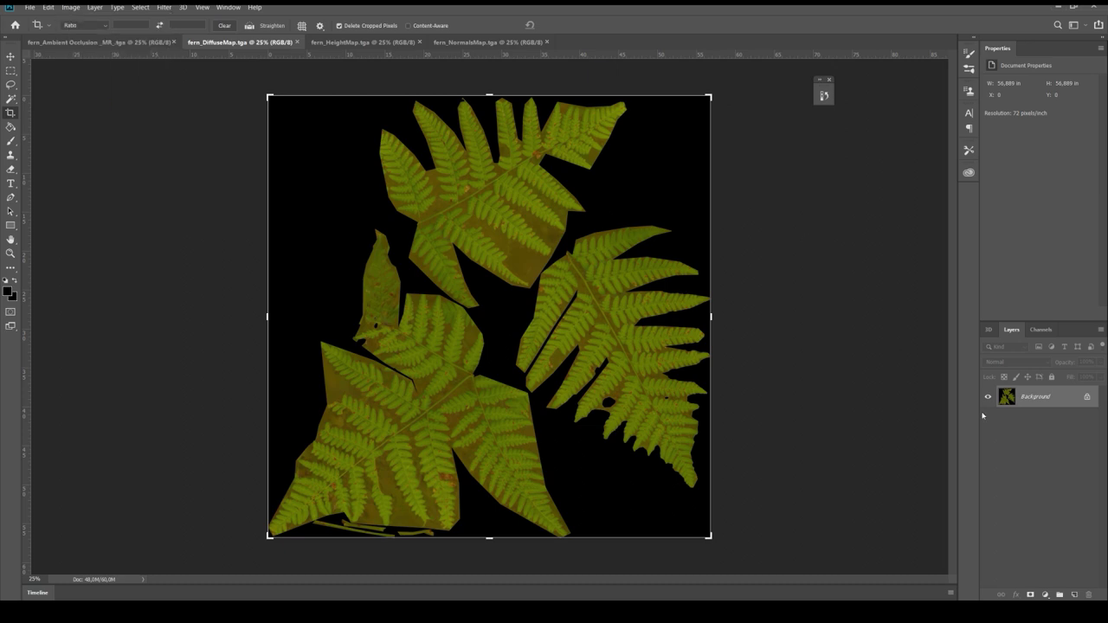
drag(1070, 404, 1075, 594)
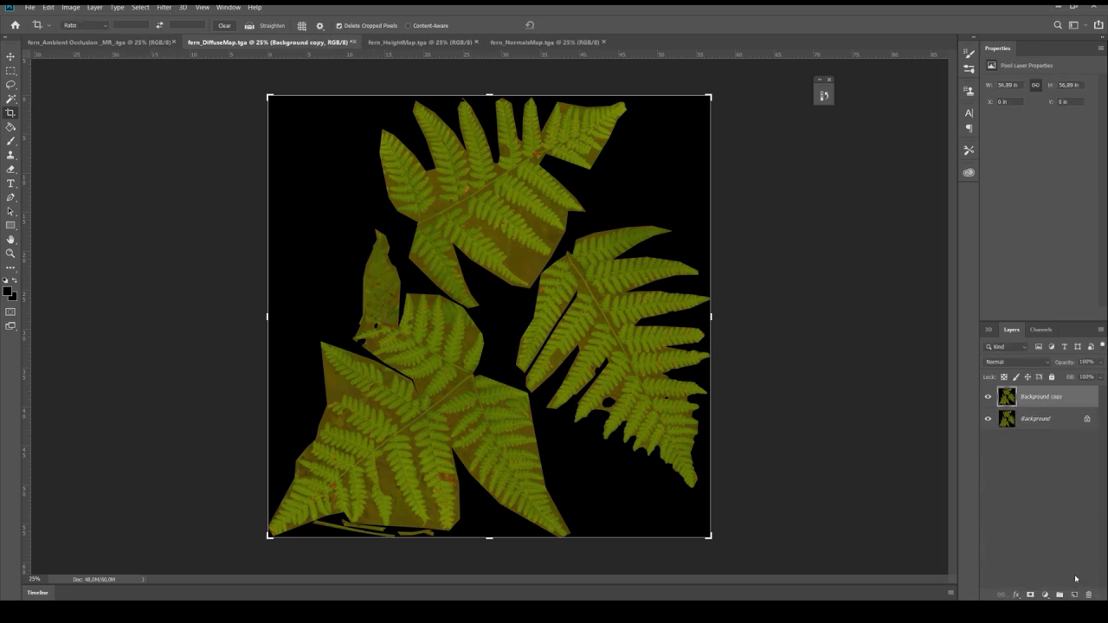
Apply Shadows/Highlights to the duplicated diffuse layer with Shadows at 0% and Highlights at 100%
click(71, 7)
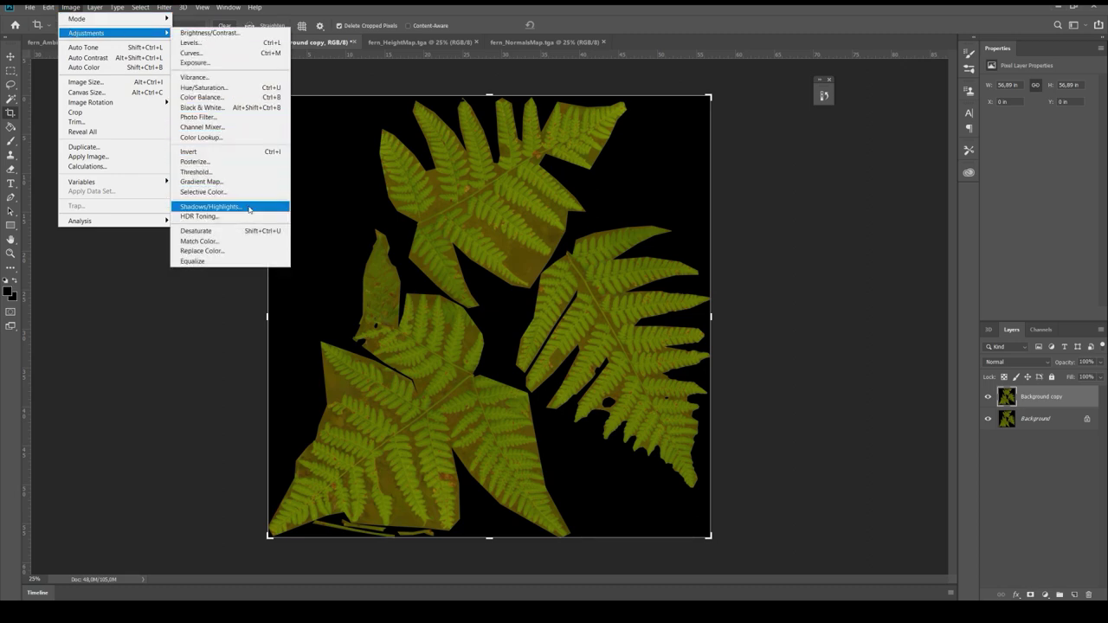
click(211, 206)
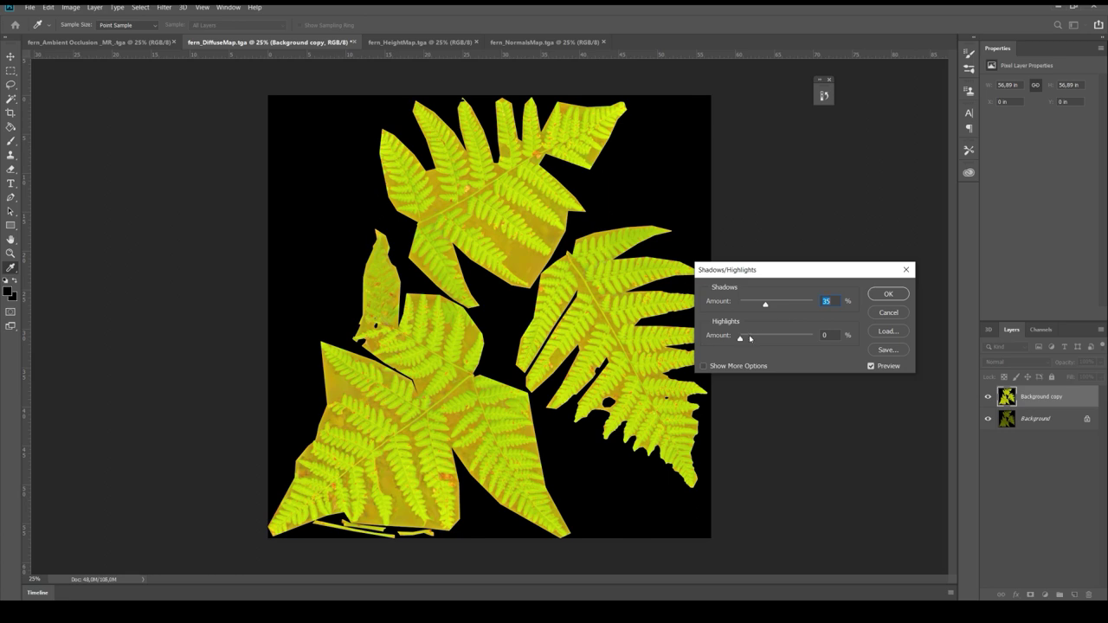
drag(749, 339, 840, 353)
drag(762, 306, 734, 303)
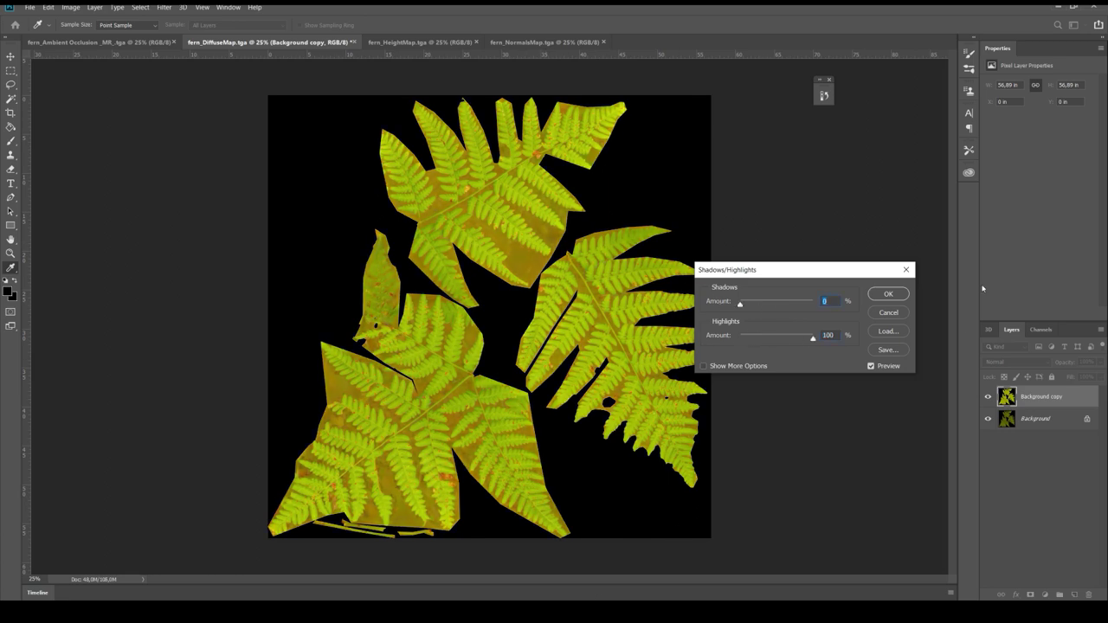
click(888, 294)
key(c)
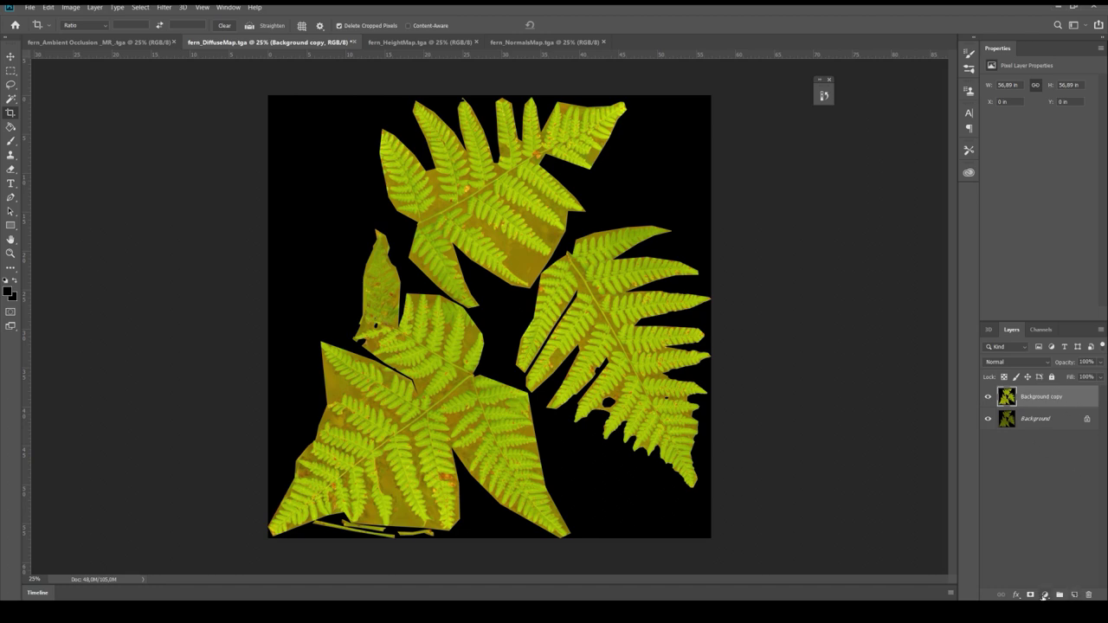
Add a Black & White adjustment layer with Reds -12, Yellows 60, Greens 91, Cyans 46, Blues 88 and Magentas 106
click(1045, 595)
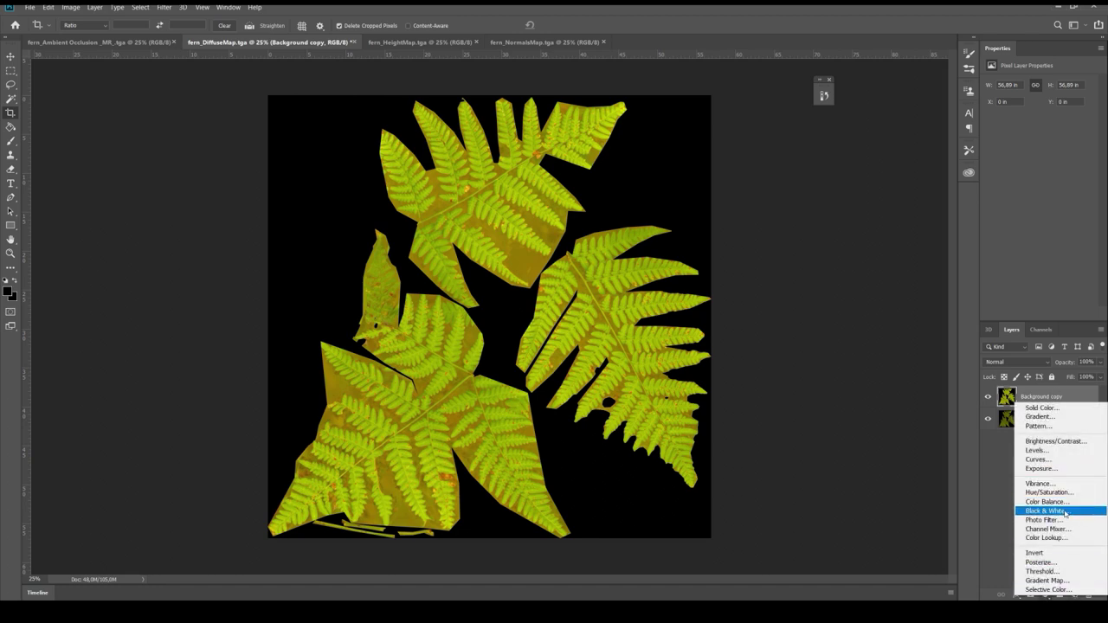
click(1066, 515)
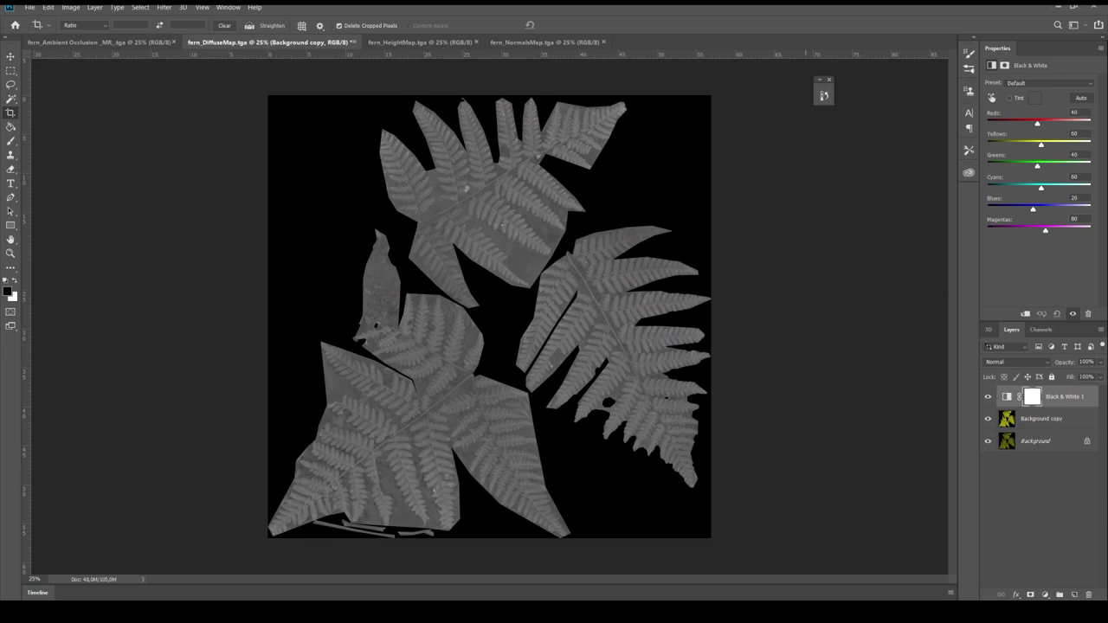
drag(1037, 165, 1062, 160)
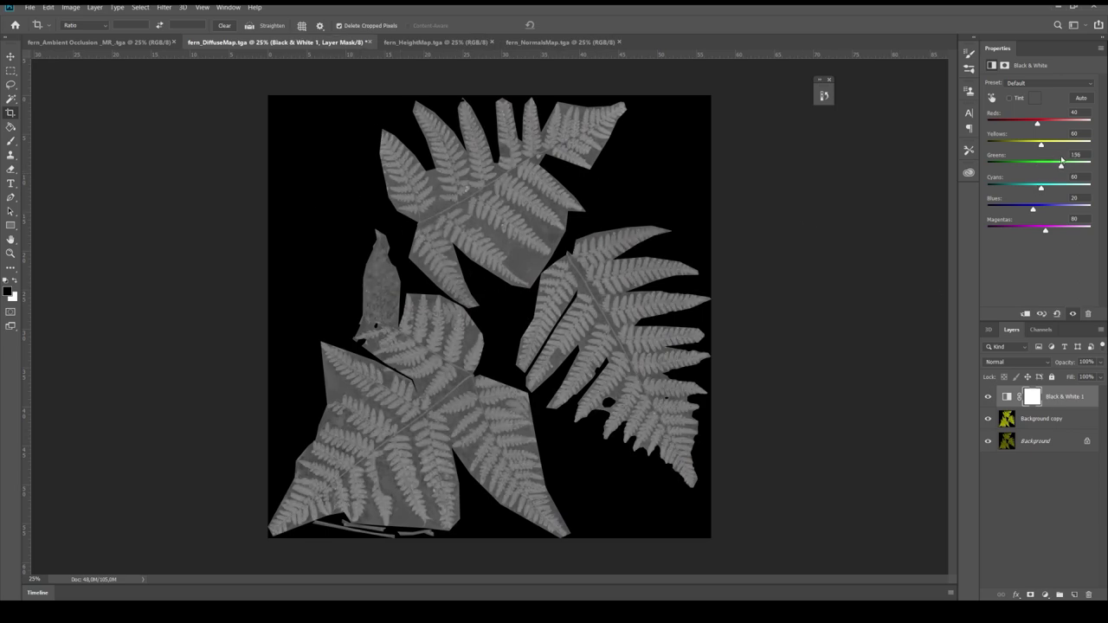
key(ctrl+plus)
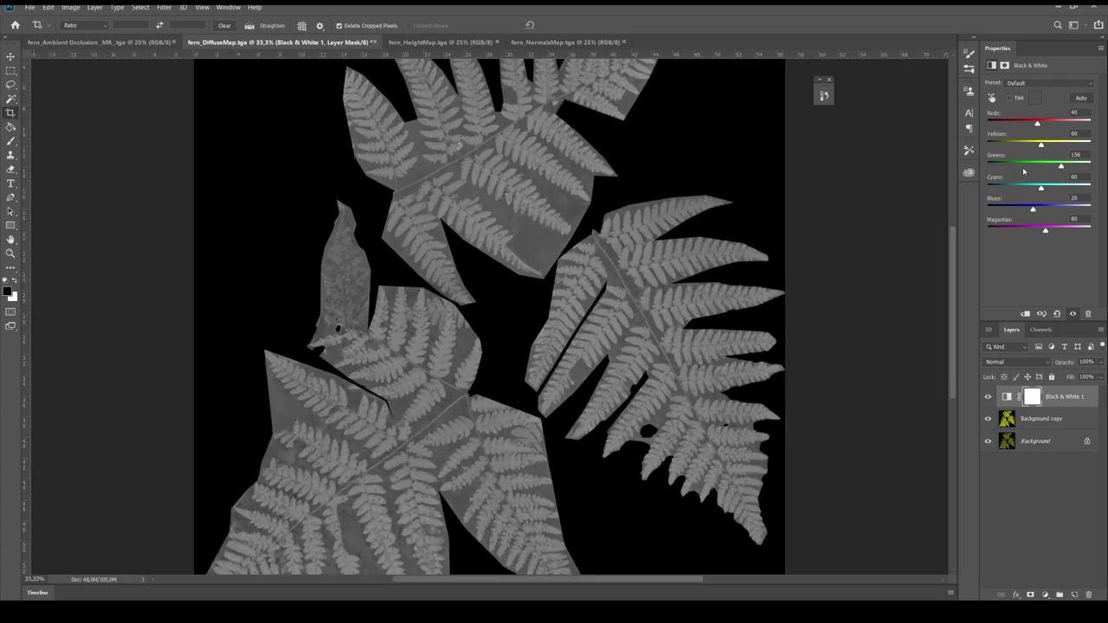
key(ctrl+plus)
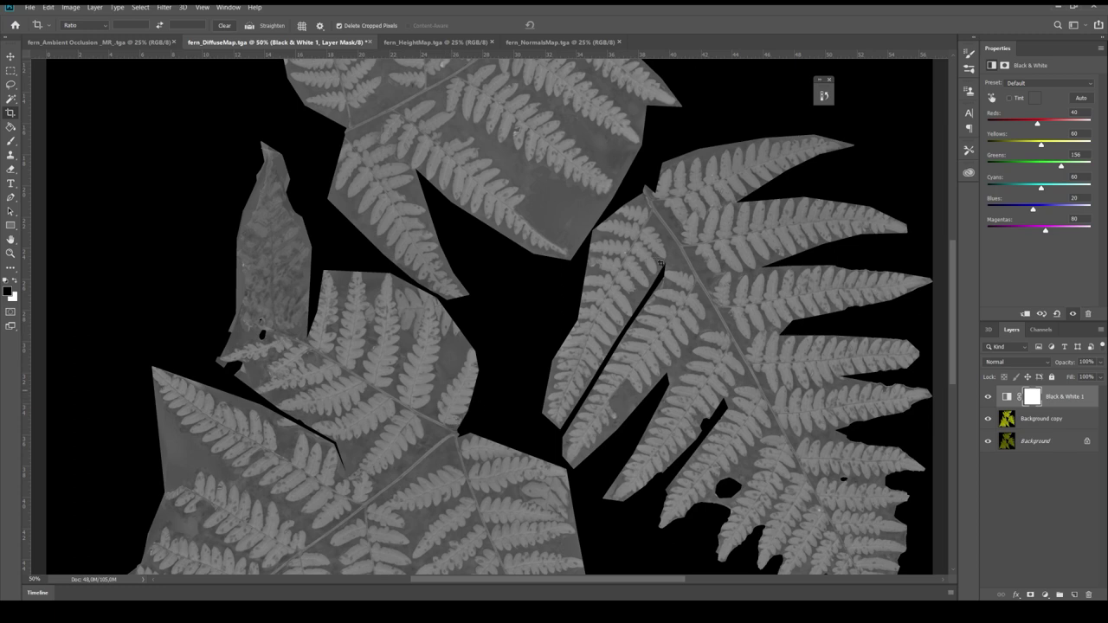
drag(1041, 123, 1052, 123)
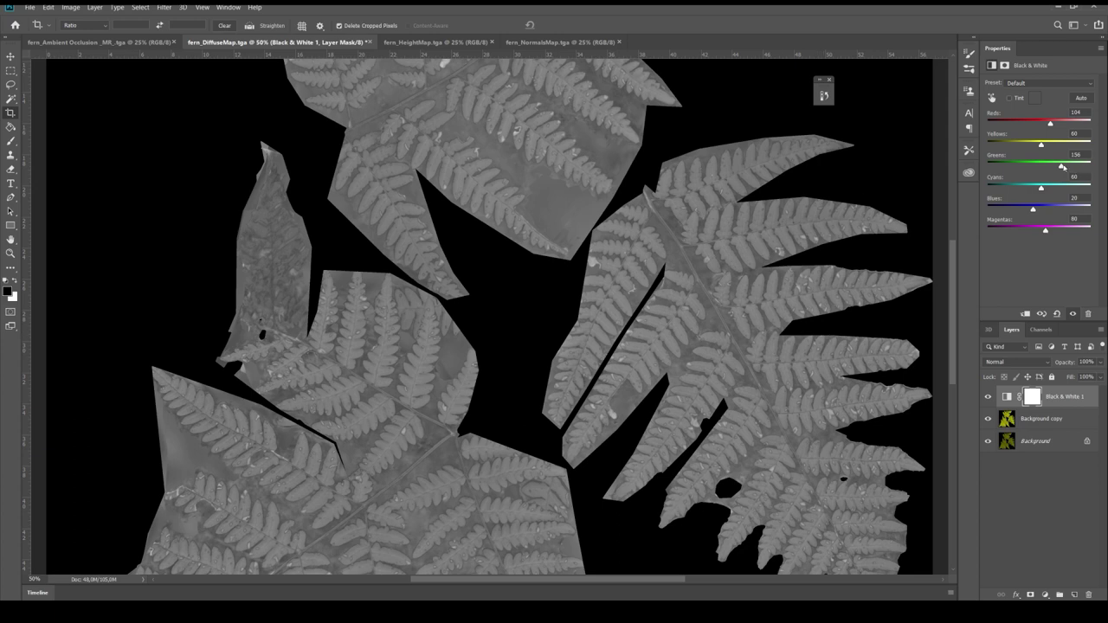
drag(1062, 167, 1051, 230)
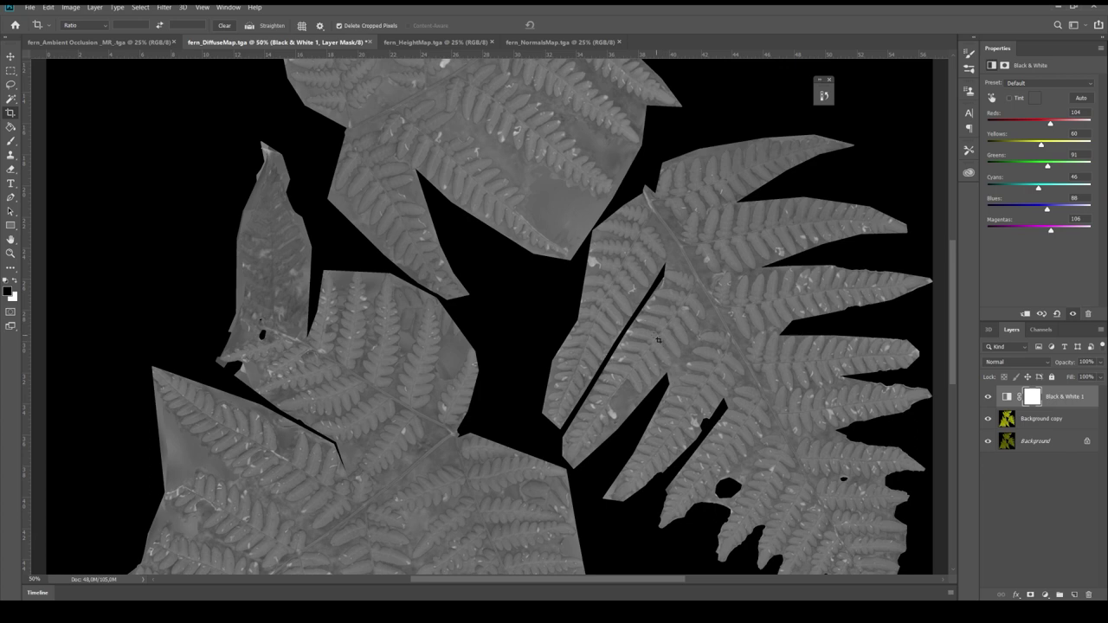
drag(1050, 126, 1030, 132)
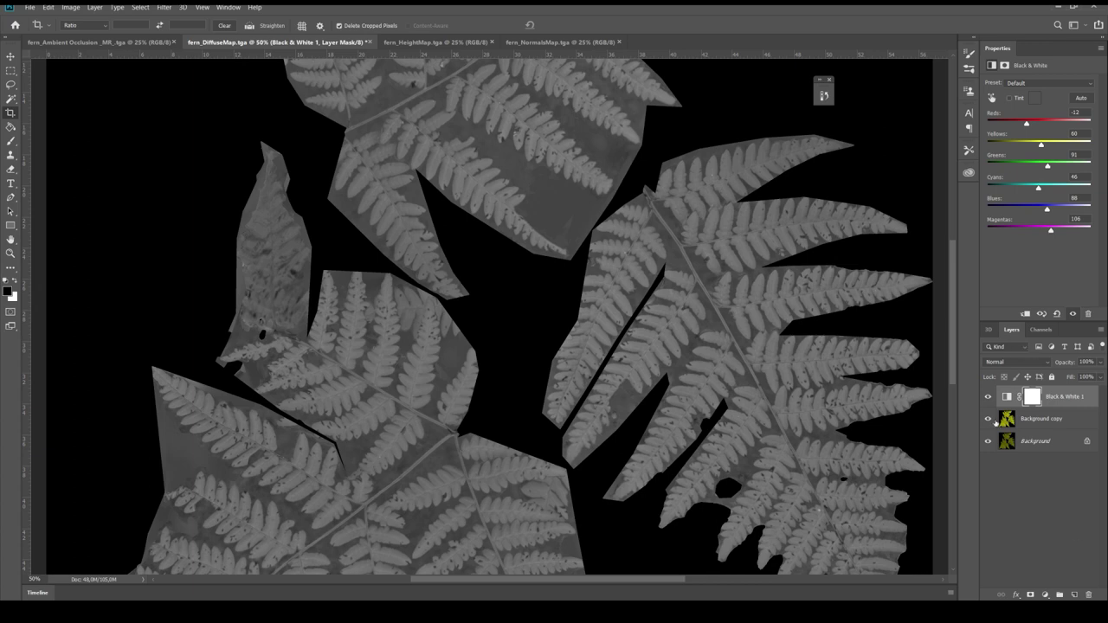
Stamp the visible layers into a new layer and apply a High Pass filter with an 8.0-pixel radius to a copy of it
key(ctrl+shift+alt+e)
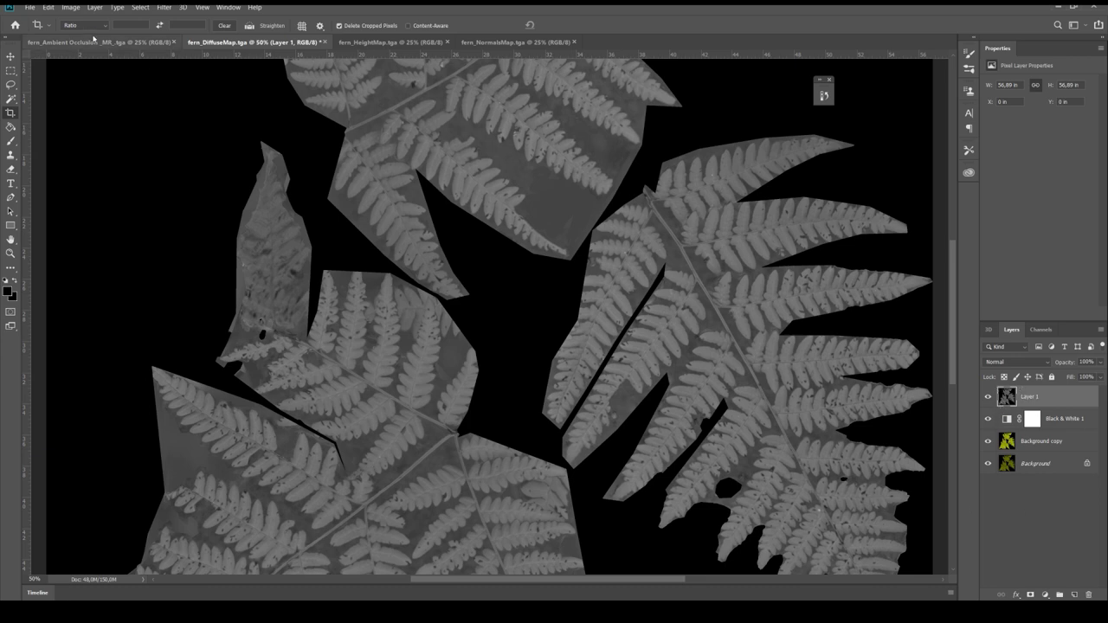
drag(1009, 389, 1074, 596)
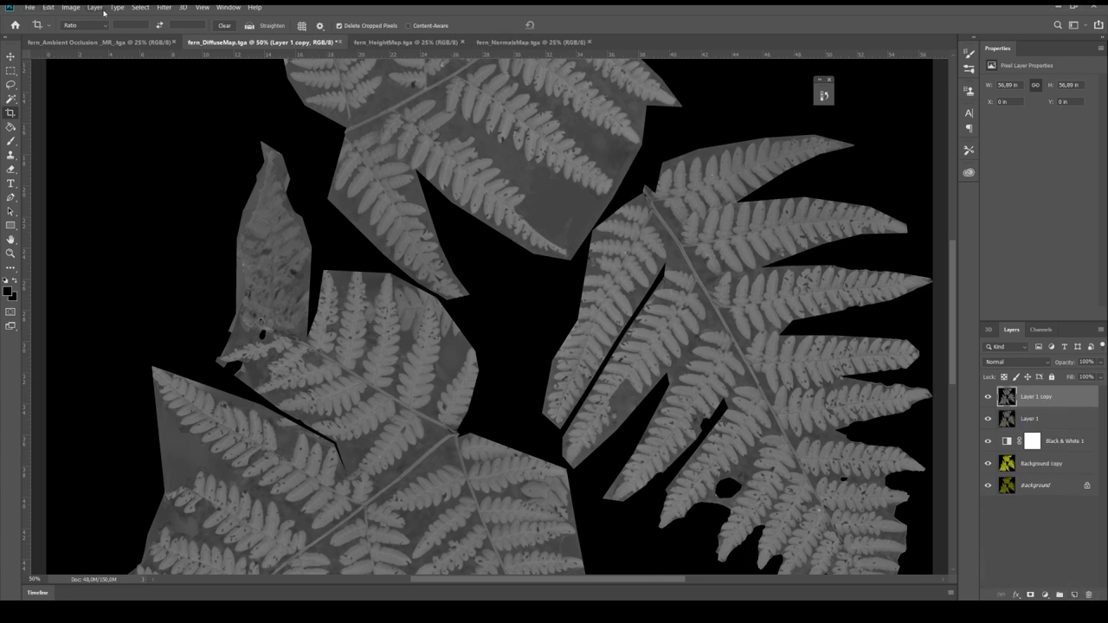
click(164, 7)
mouse_move(234, 216)
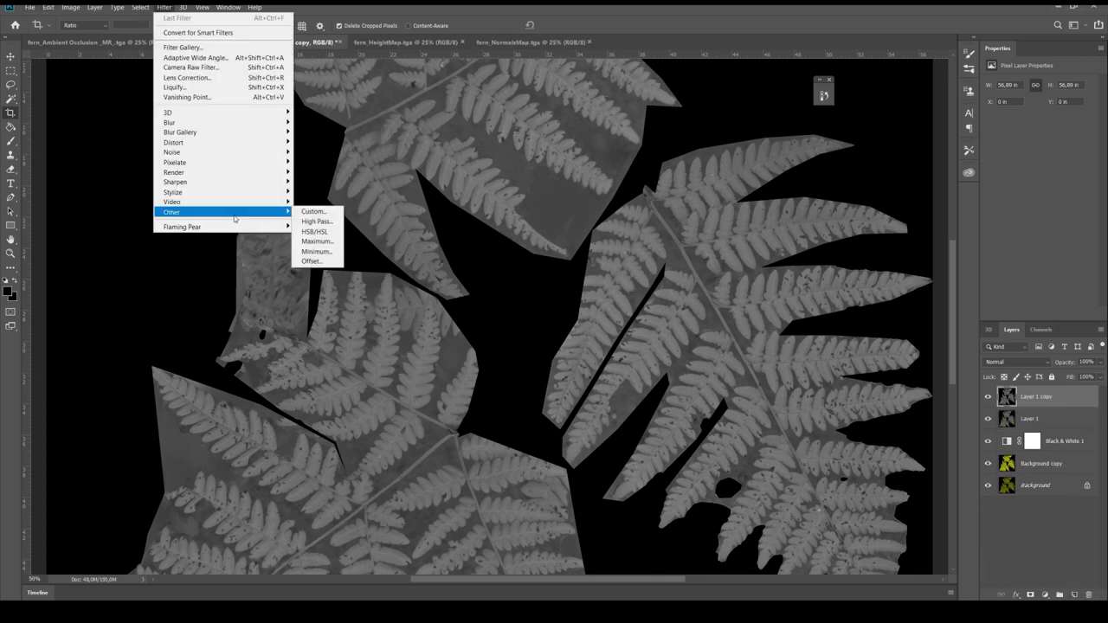
click(317, 222)
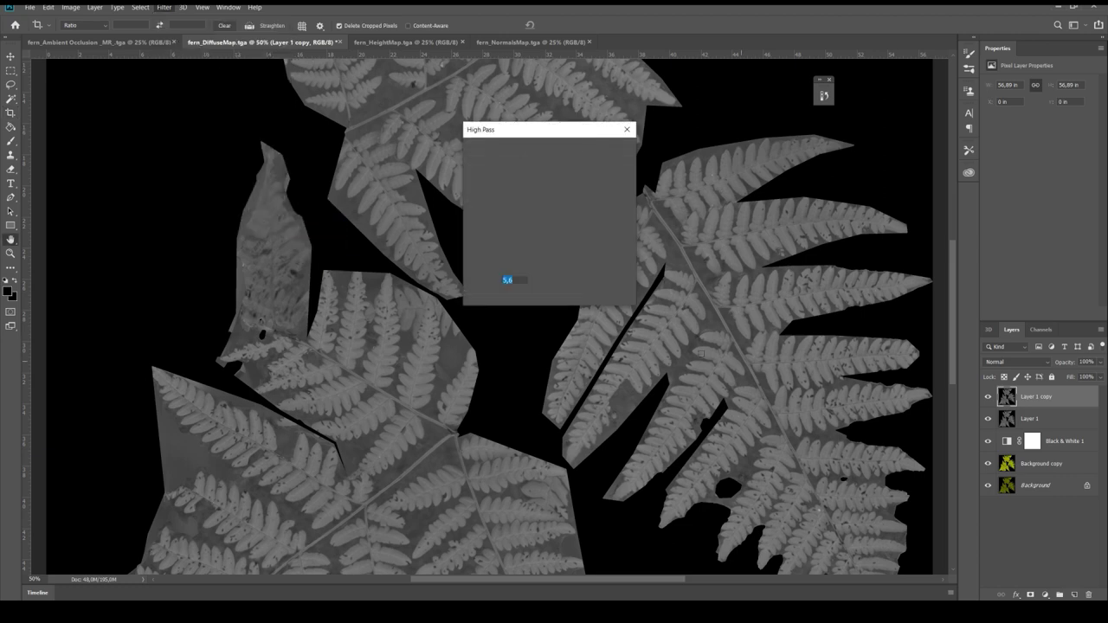
mouse_move(501, 299)
mouse_down()
mouse_move(489, 298)
mouse_move(510, 299)
mouse_up()
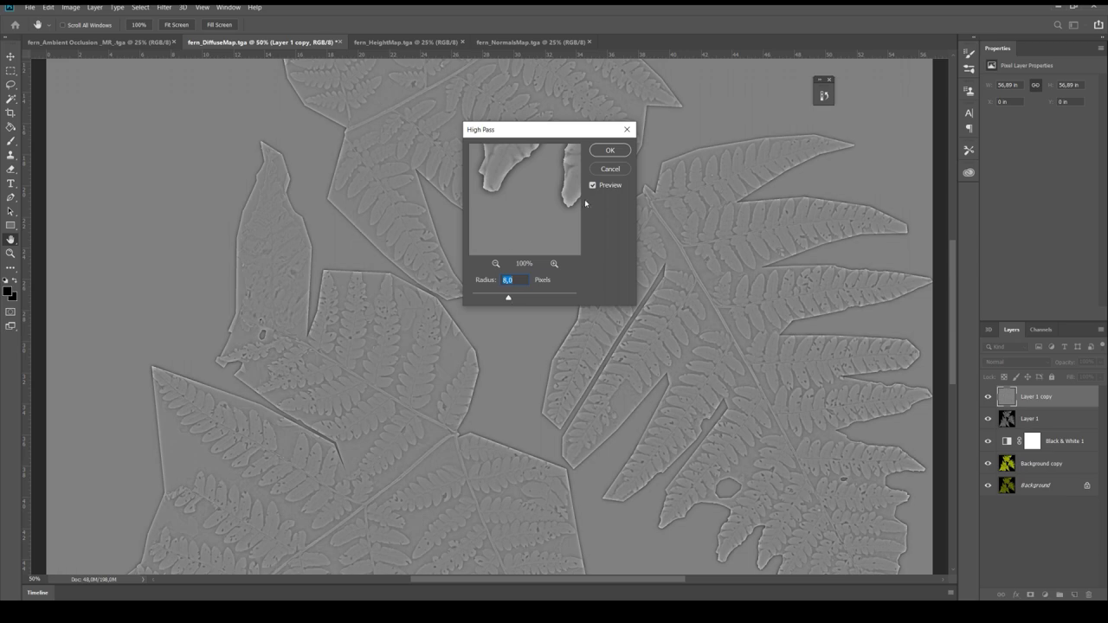
click(609, 148)
key(c)
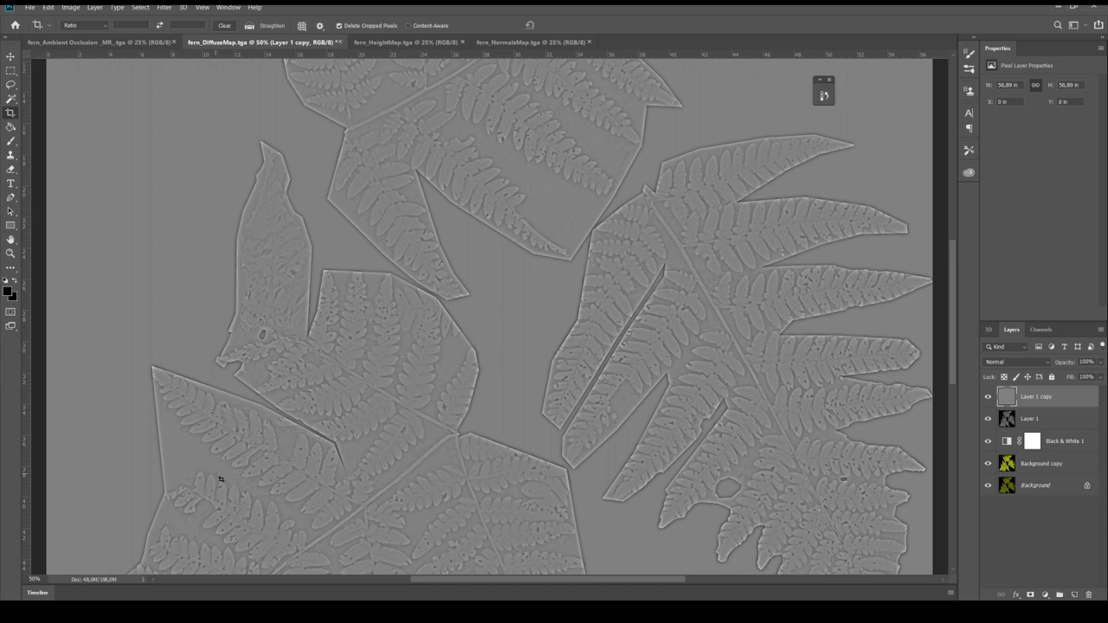
Compare the normals, ambient occlusion and height maps with the high-pass diffuse map
click(440, 41)
click(493, 42)
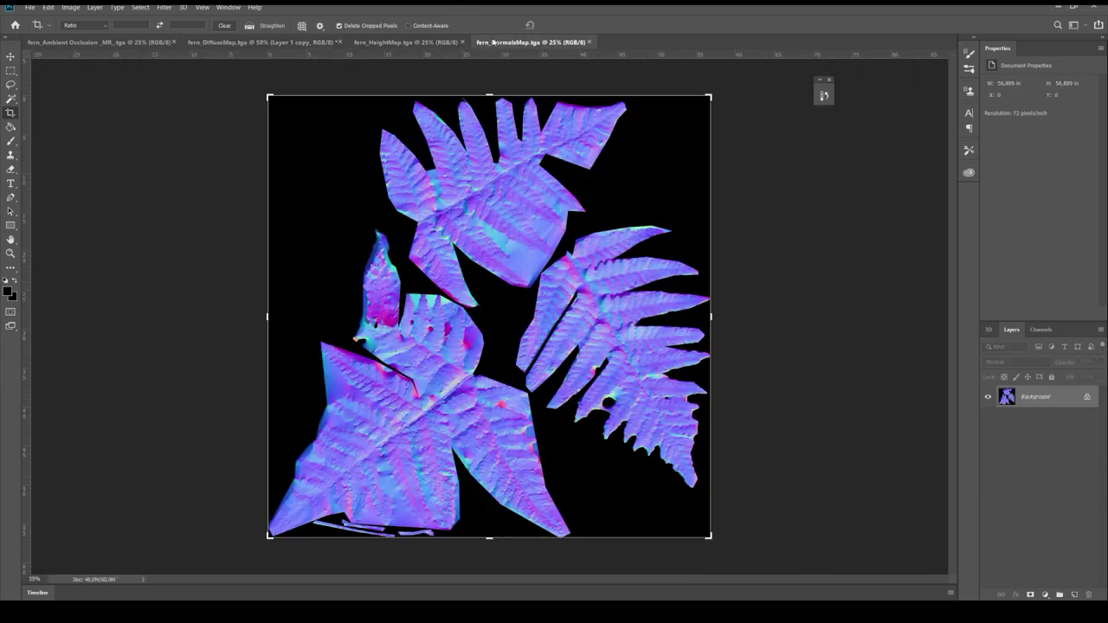
click(307, 41)
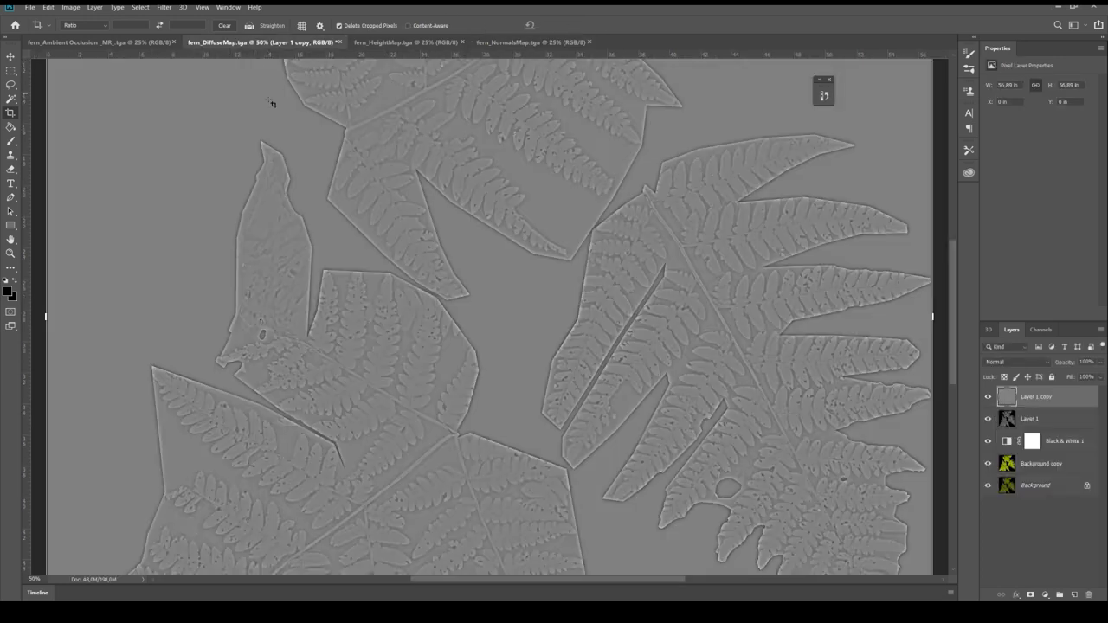
click(97, 43)
click(398, 41)
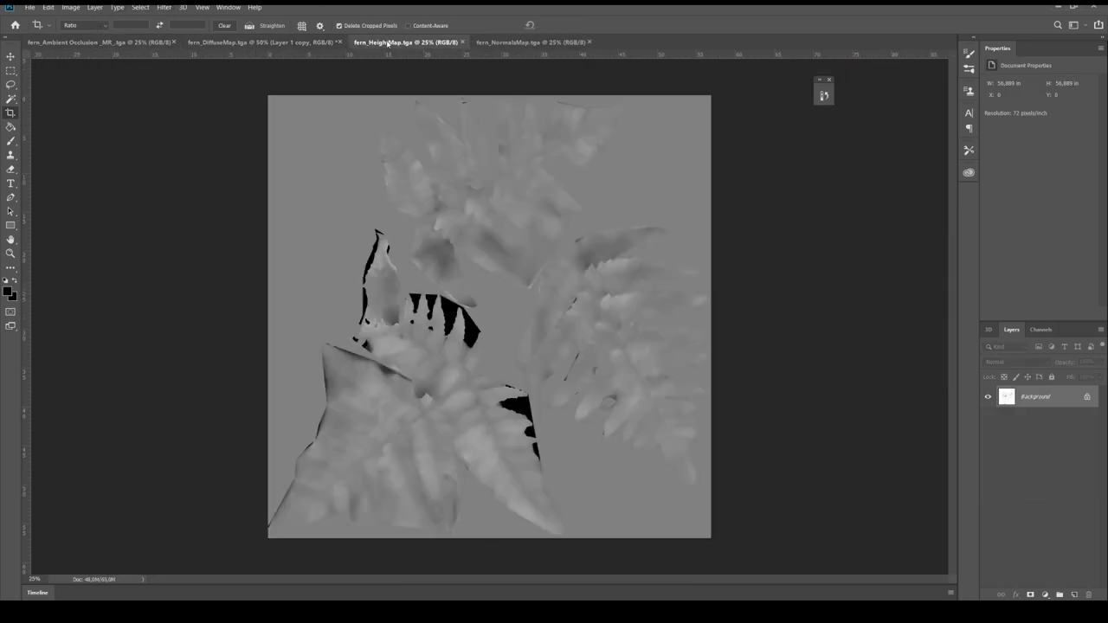
Select the fern shapes in fern_NormalsMap.tga by sampling the black background with a low-fuzziness Color Range and inverting the selection
click(500, 42)
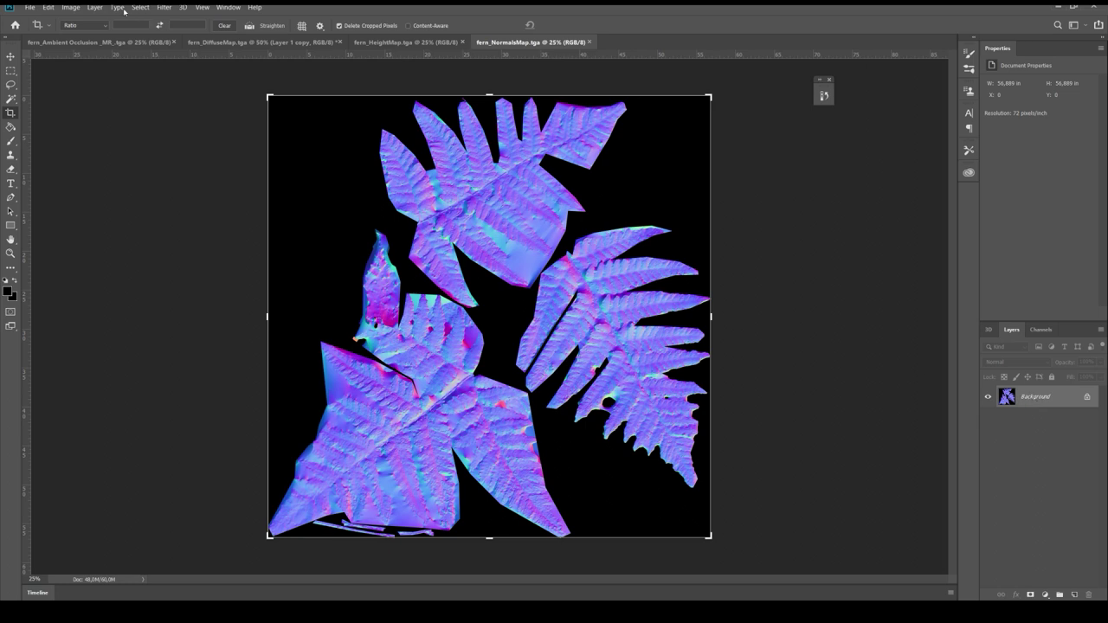
click(140, 7)
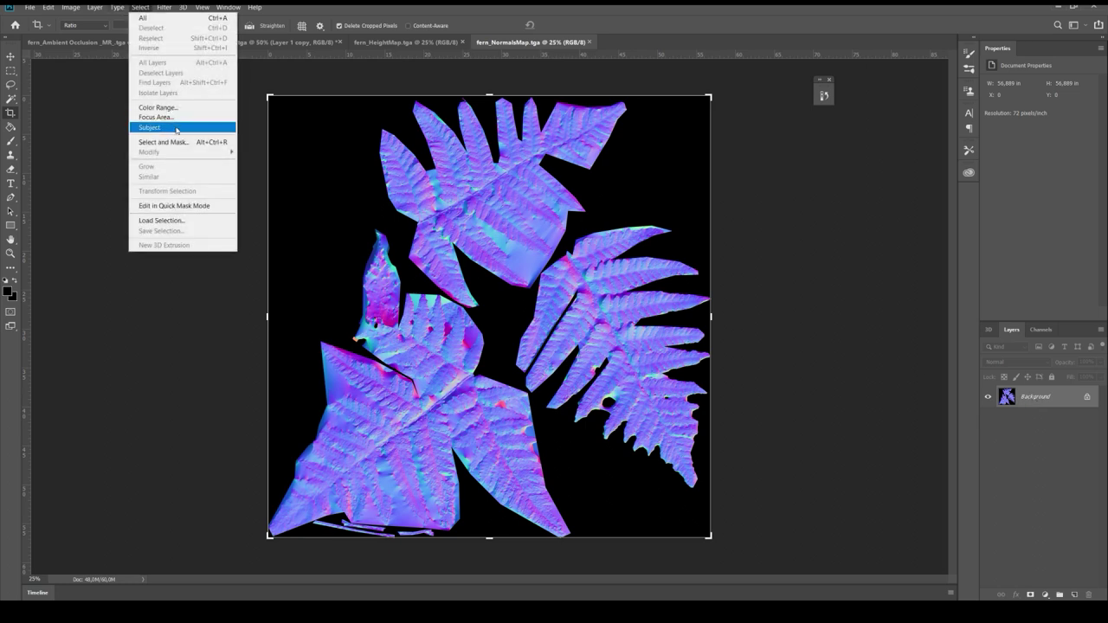
click(159, 108)
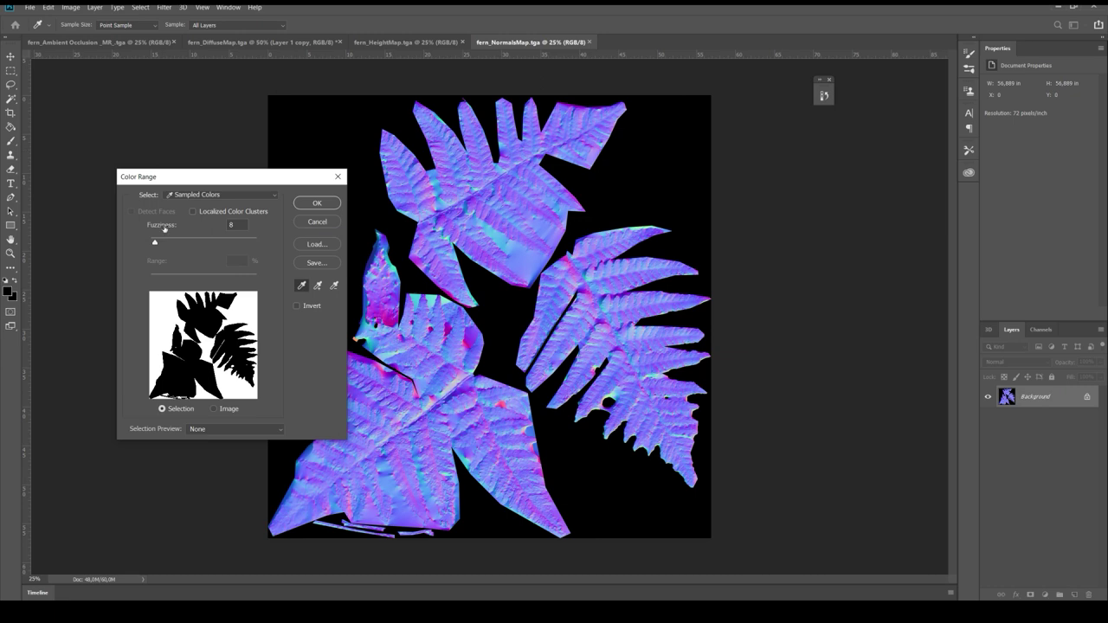
drag(156, 244, 151, 245)
click(307, 205)
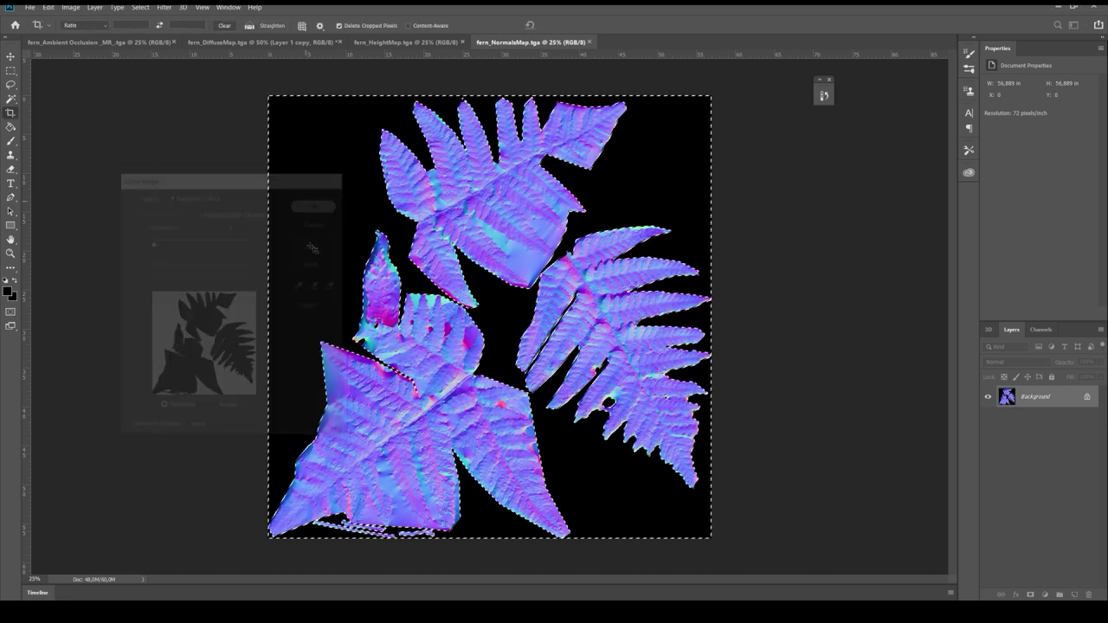
key(c)
click(140, 7)
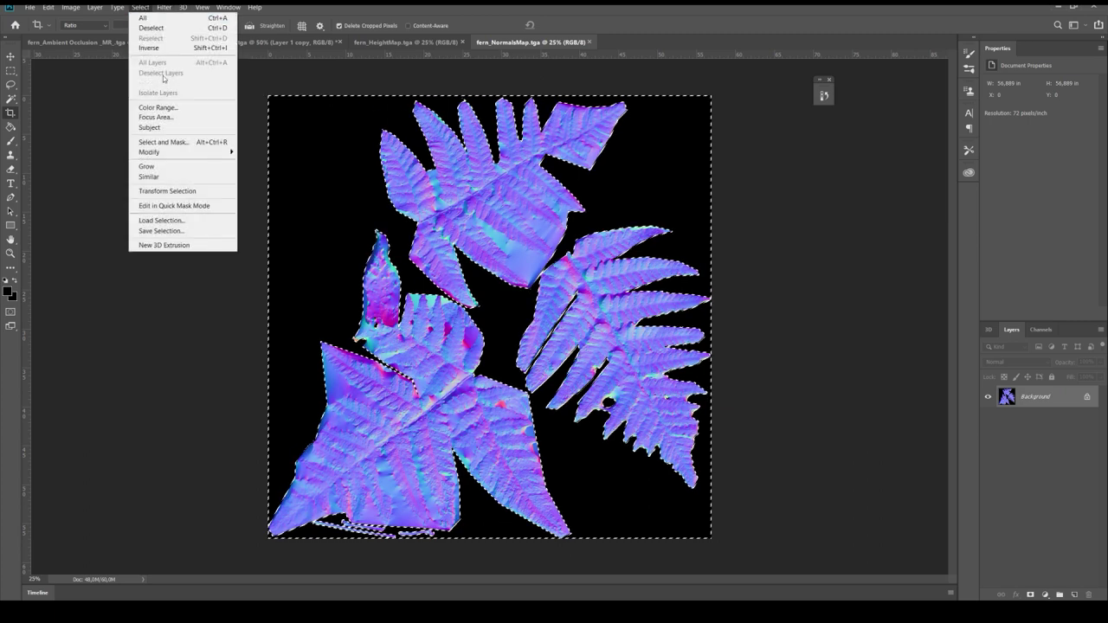
click(152, 48)
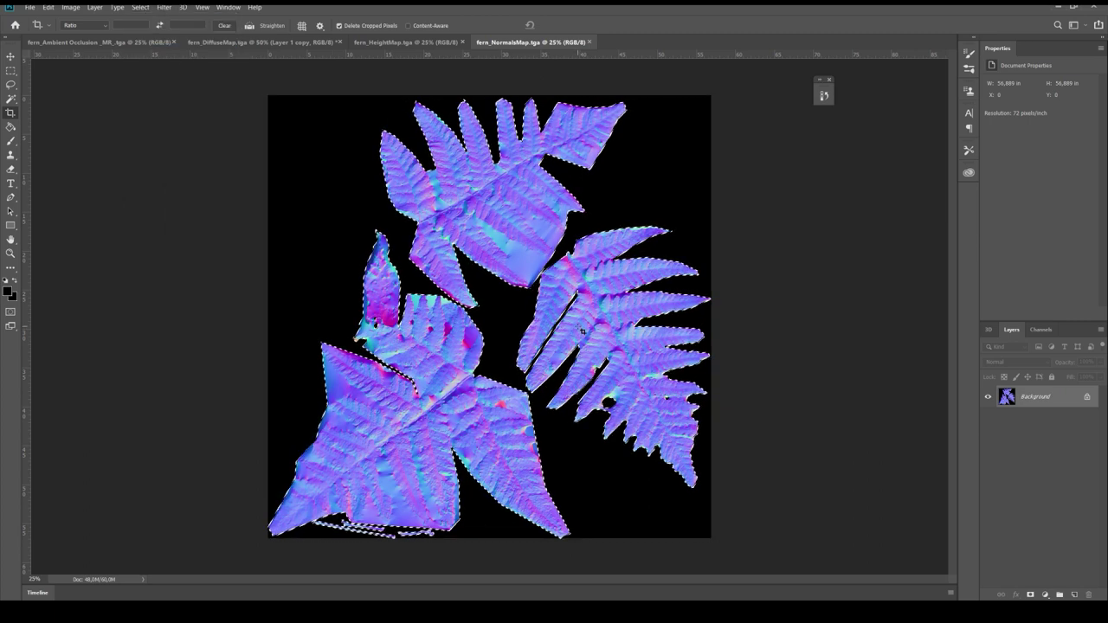
Paste the fern shapes copied from the normals map into the height, diffuse and ambient occlusion maps as new layers
click(367, 42)
key(ctrl+v)
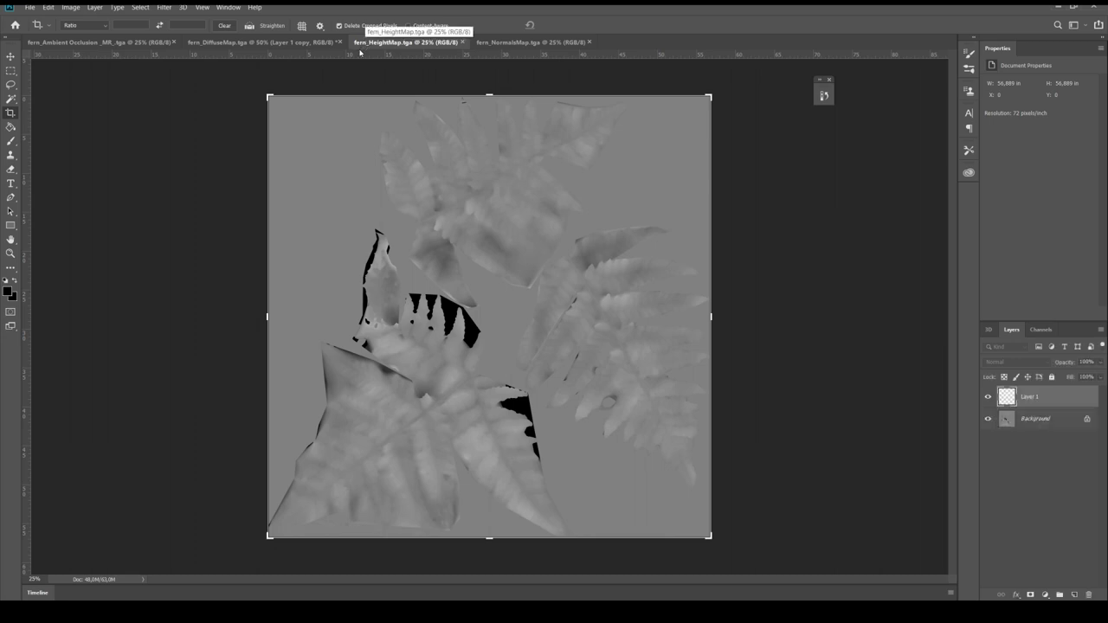
click(261, 43)
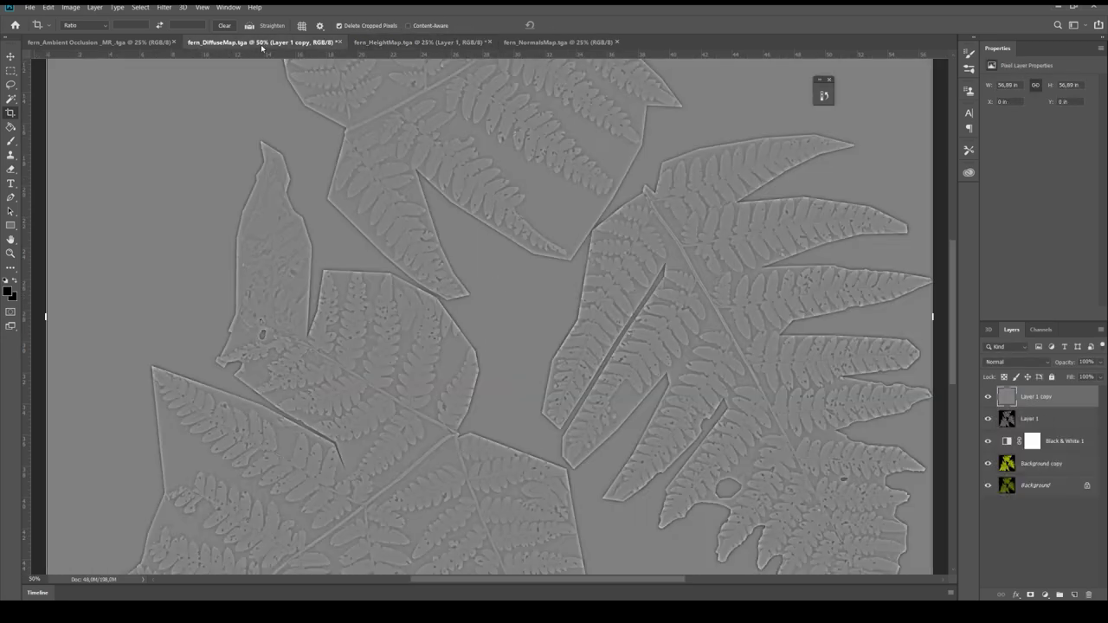
key(ctrl+v)
click(148, 44)
key(ctrl+v)
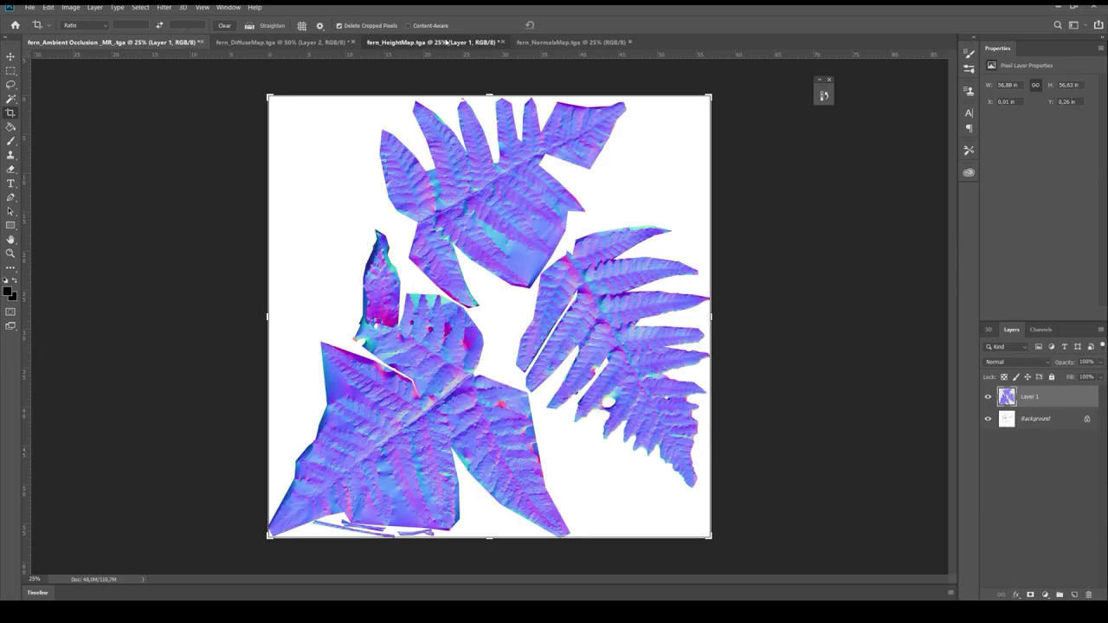
In fern_DiffuseMap.tga, hide Layer 2 down to Black & White 1 and copy Background copy's ferns to a new layer using Layer 2's outline
click(407, 42)
click(282, 42)
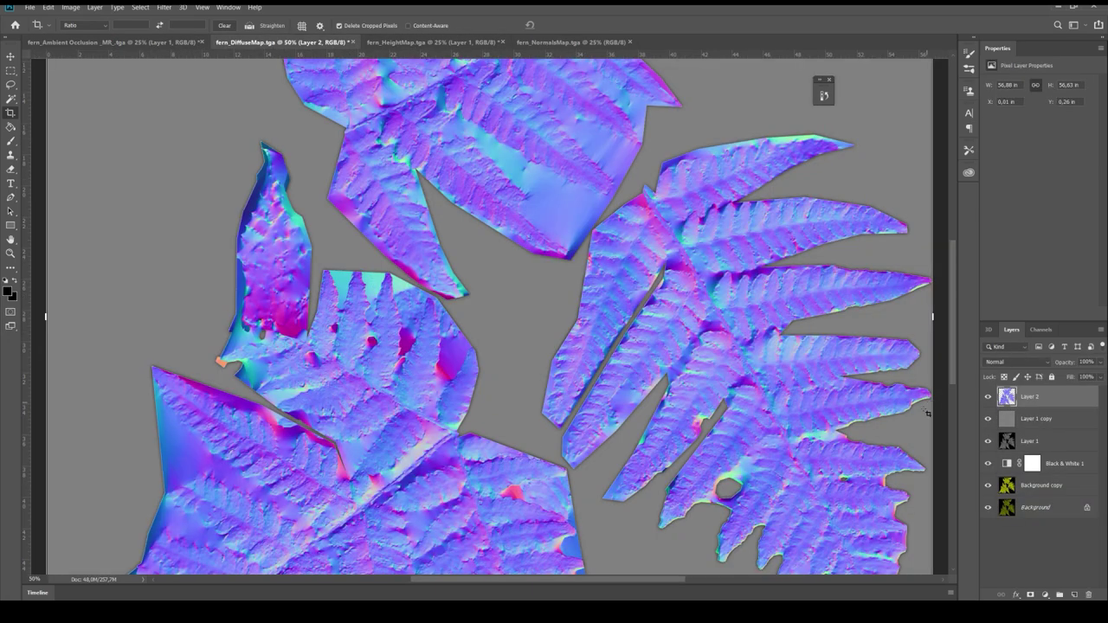
ctrl+click(1007, 397)
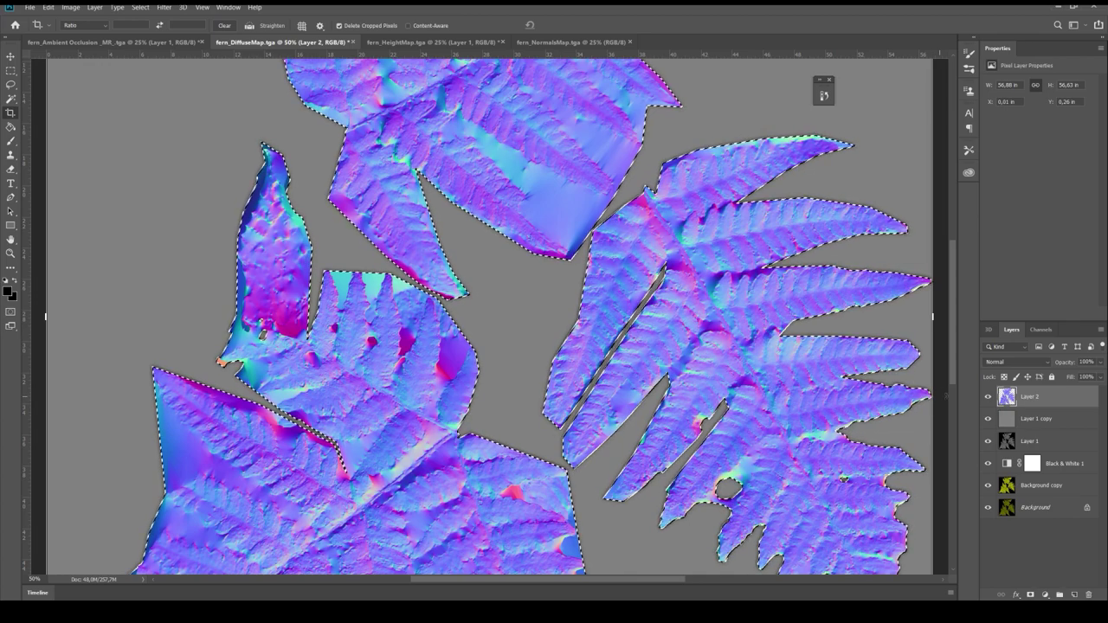
click(988, 396)
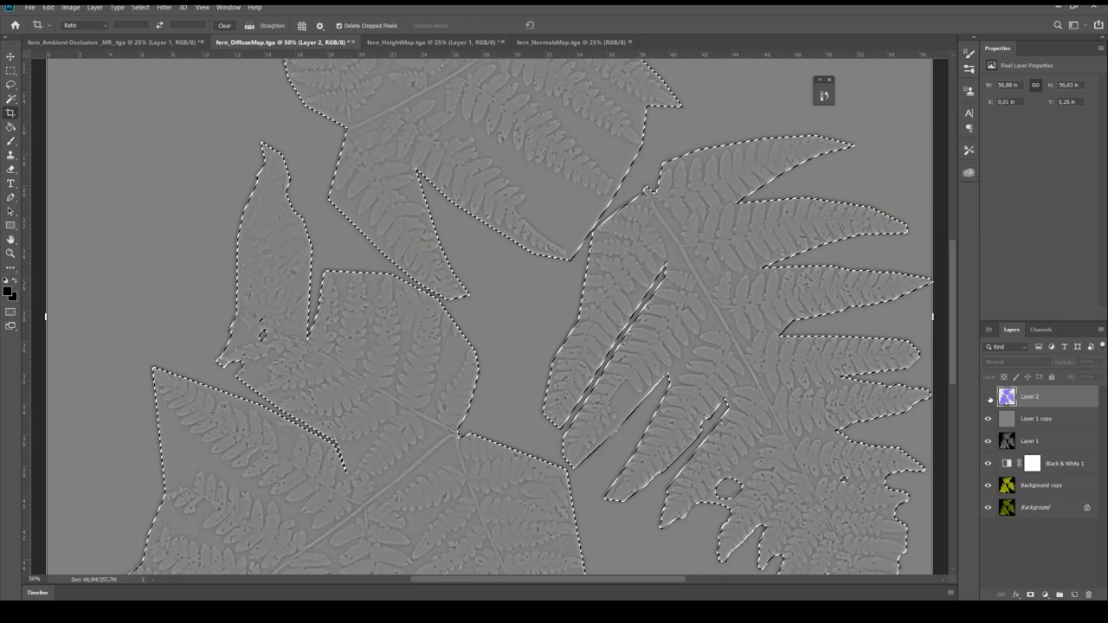
click(989, 421)
click(987, 464)
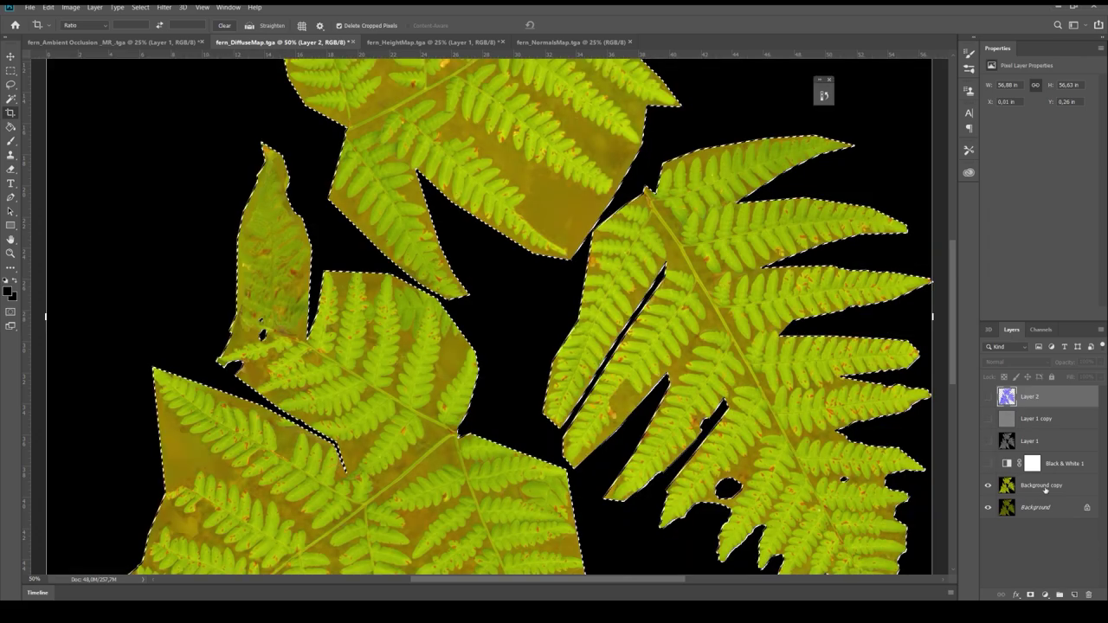
click(1042, 486)
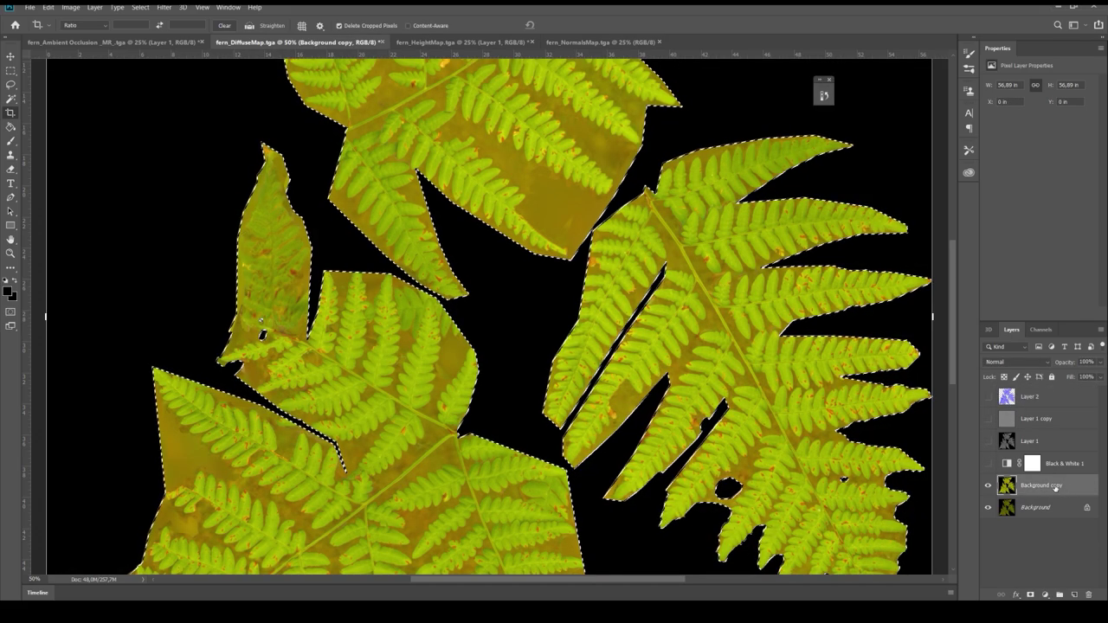
key(ctrl+j)
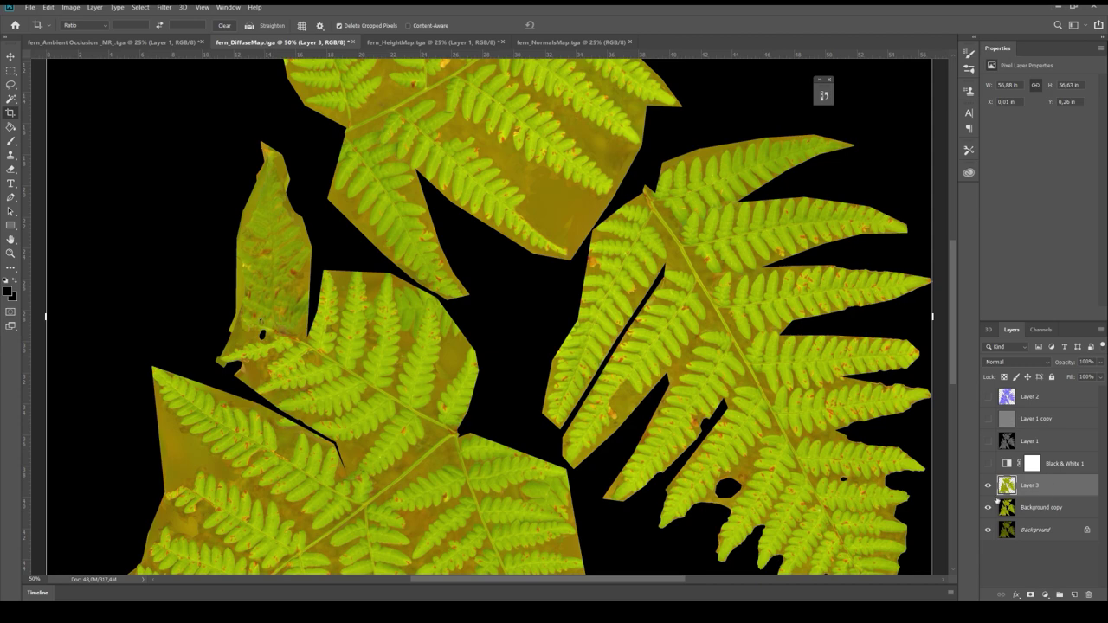
Hide Background copy and Background, and fill the transparent areas around the isolated ferns with Flaming Pear's Solidify C filter
drag(988, 508, 988, 531)
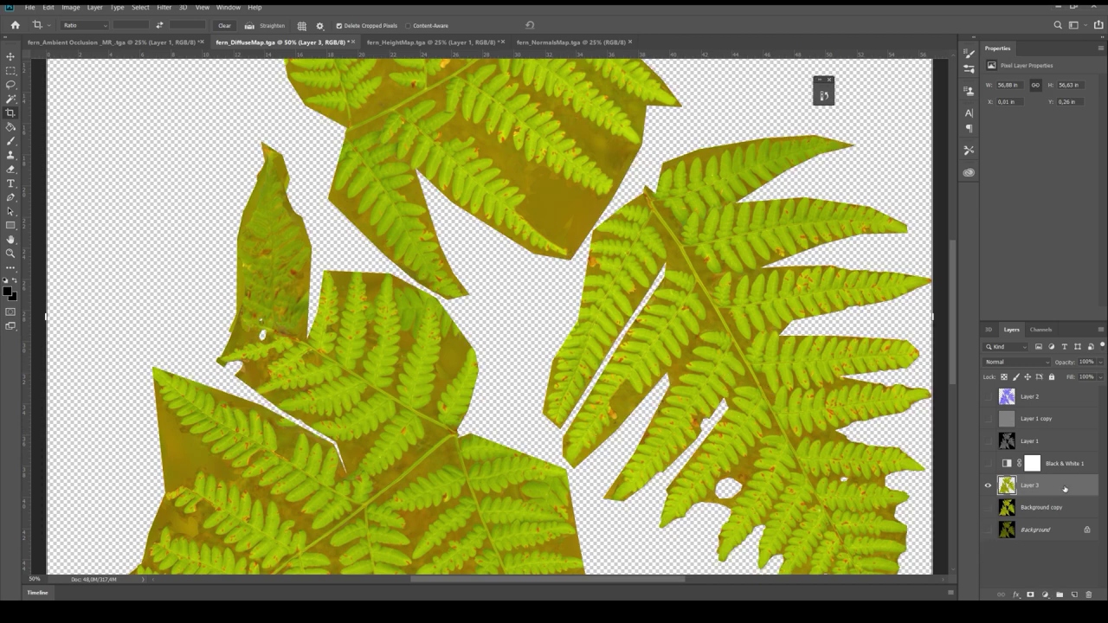
click(163, 7)
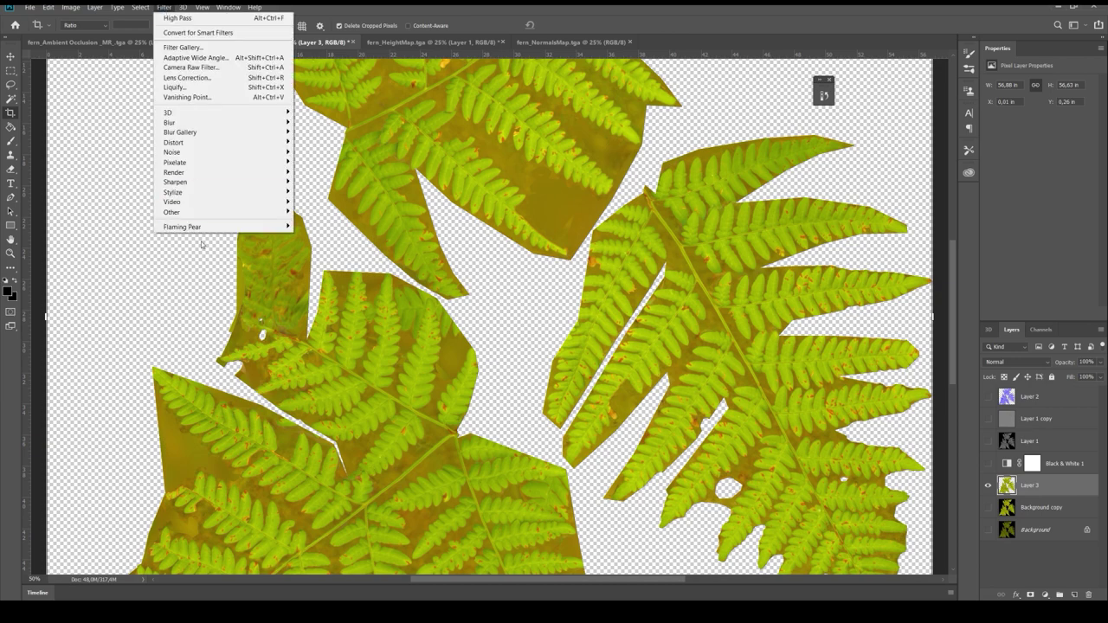
mouse_move(220, 227)
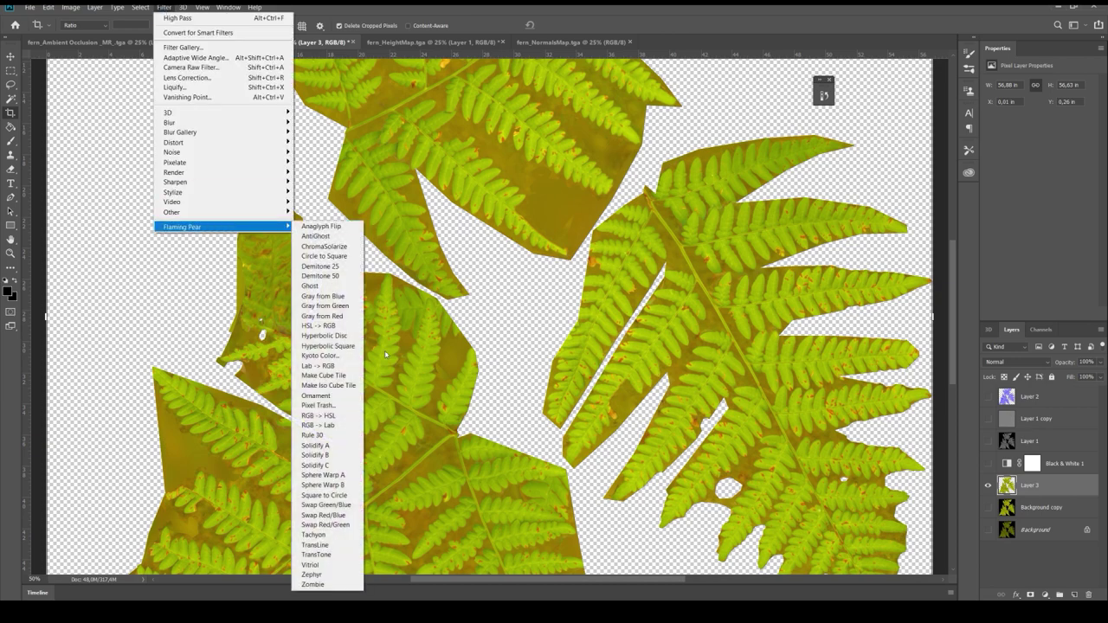
click(322, 467)
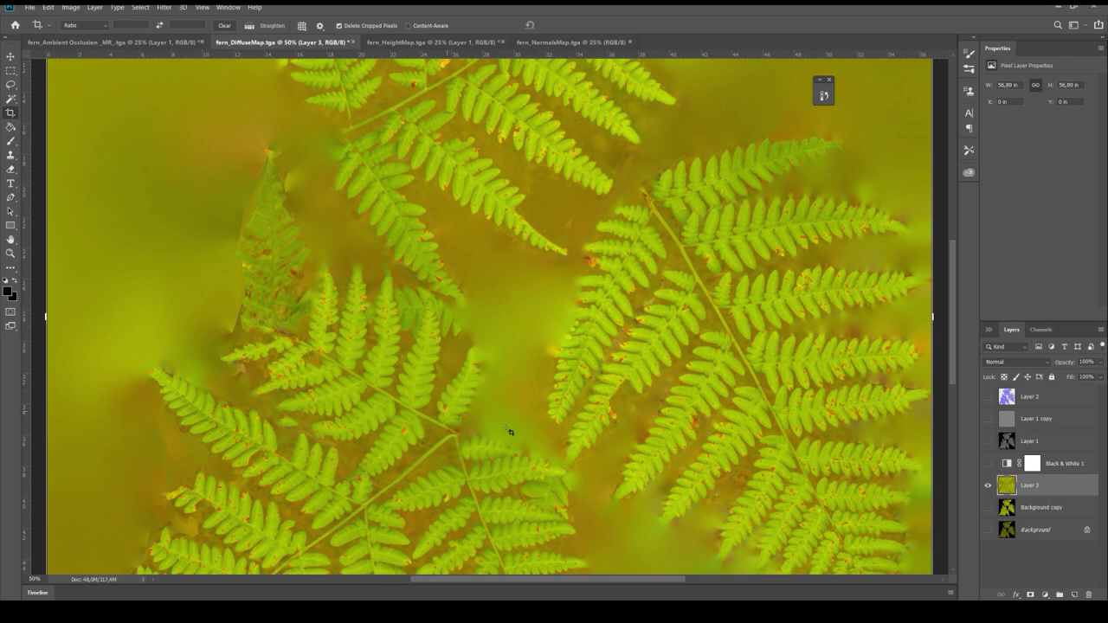
drag(586, 355, 529, 370)
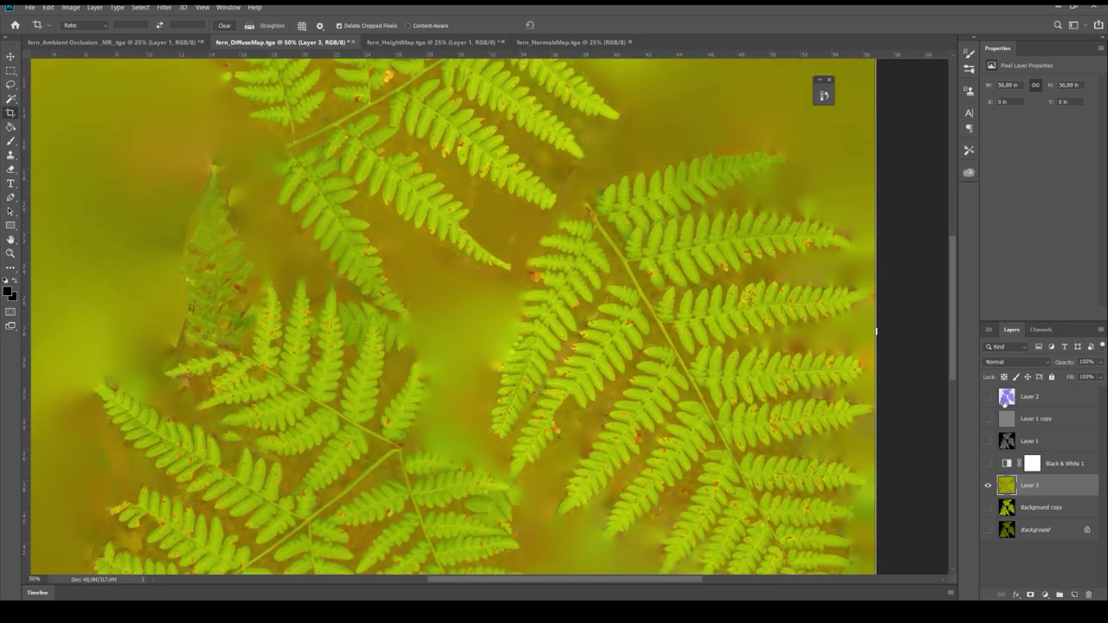
Compare the pasted normals layer with the underlying ambient occlusion and height maps, and check the normals map
click(113, 42)
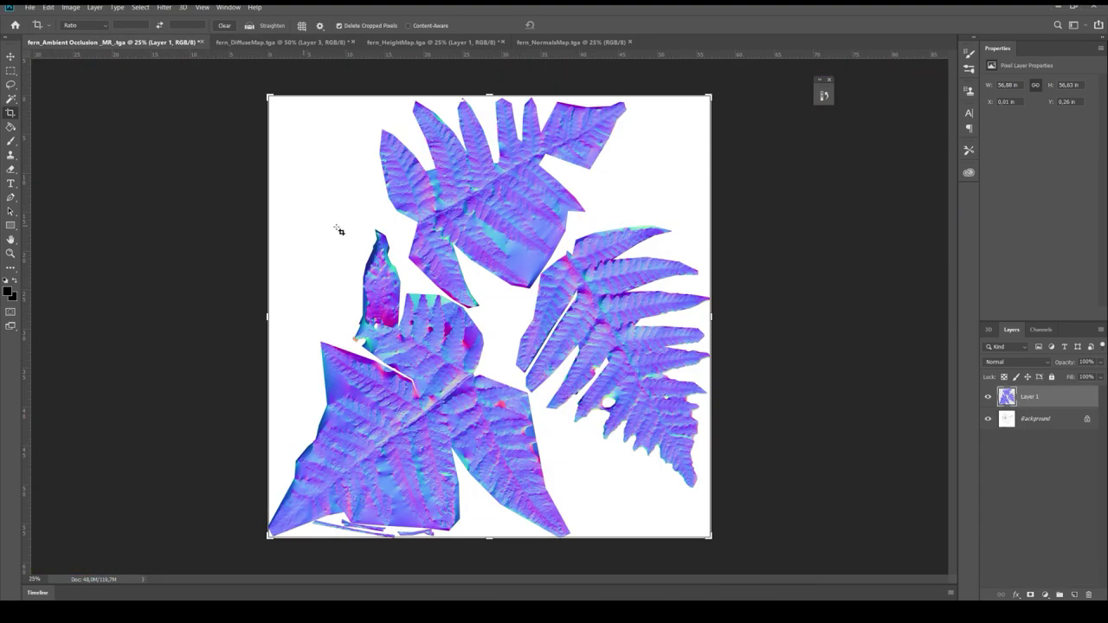
click(987, 395)
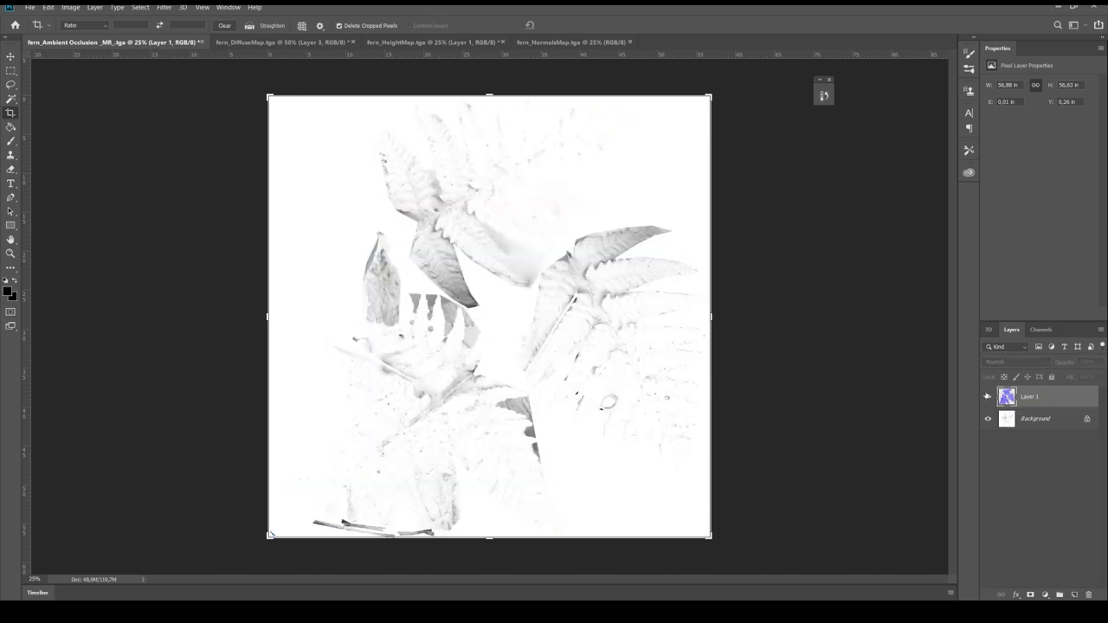
click(987, 395)
click(290, 43)
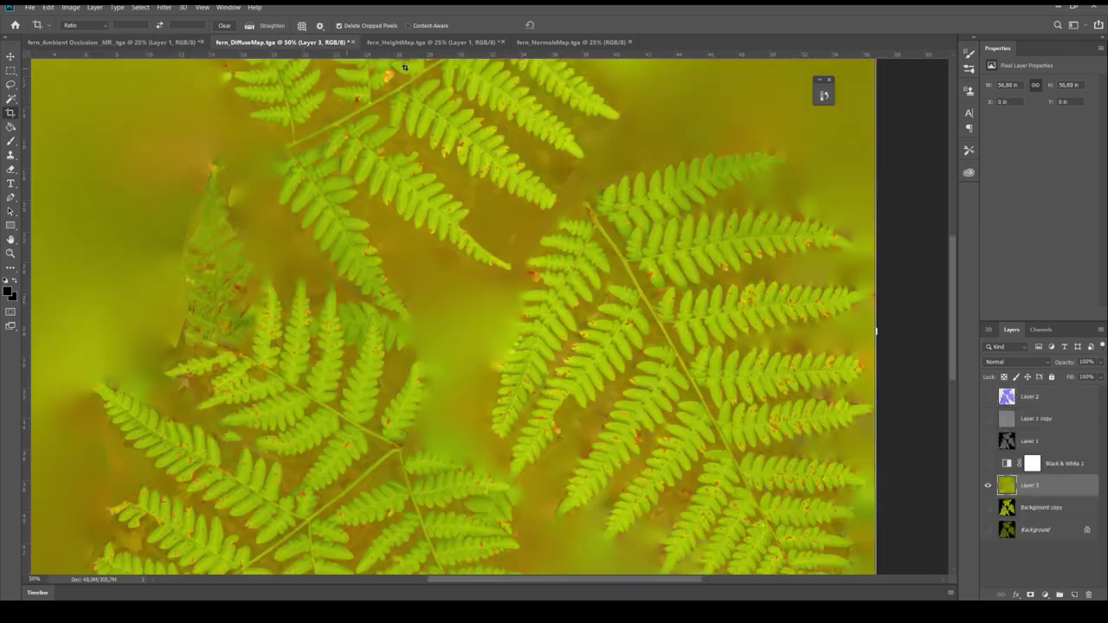
click(413, 47)
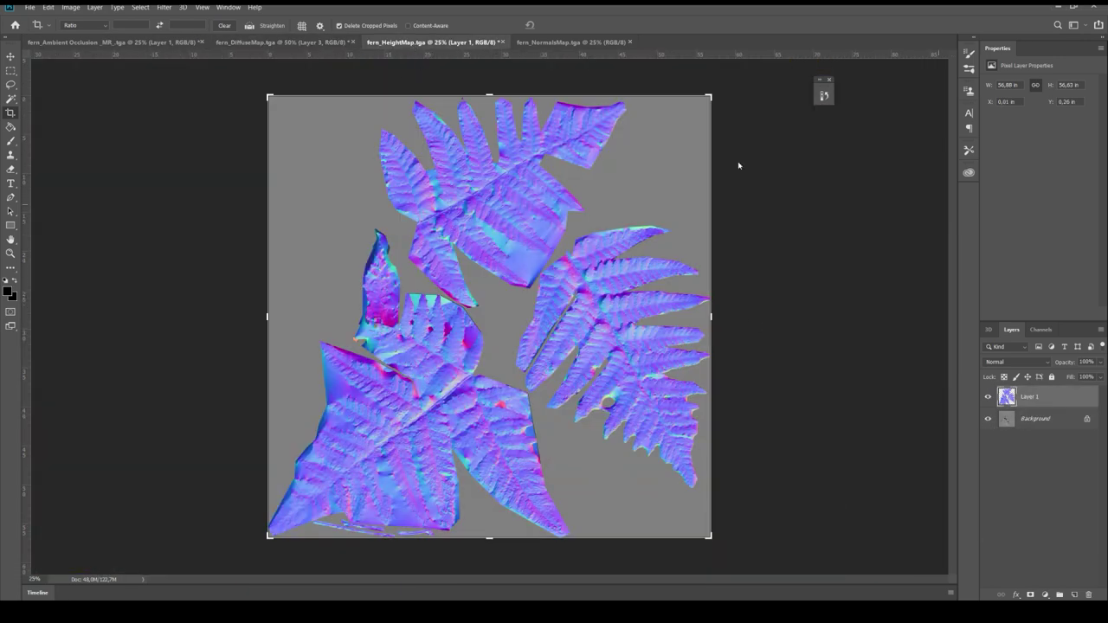
click(987, 397)
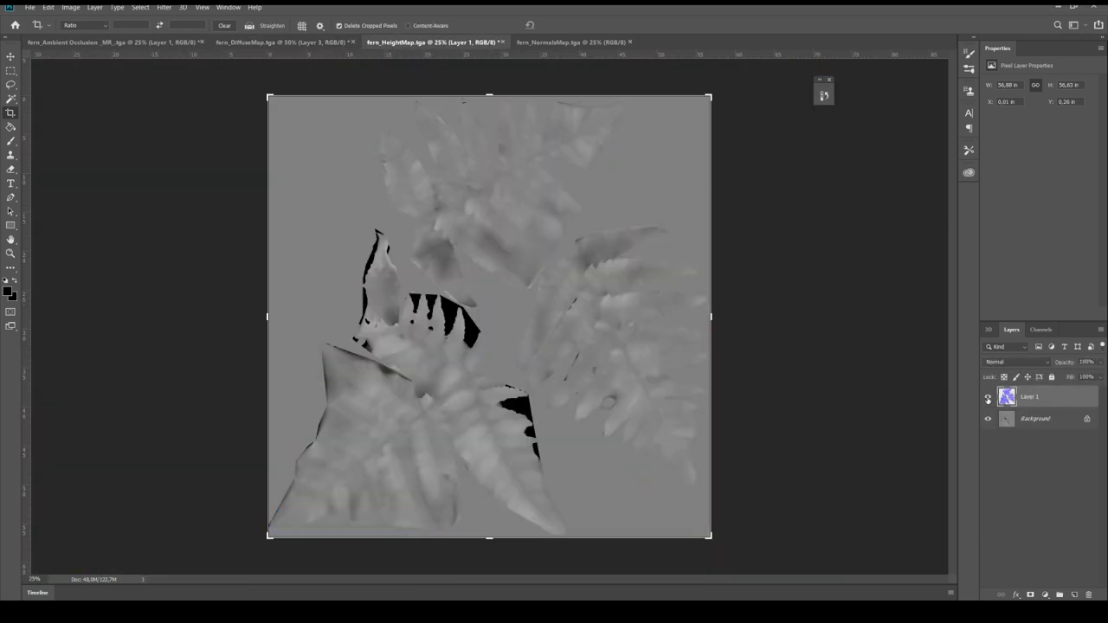
click(987, 396)
click(585, 45)
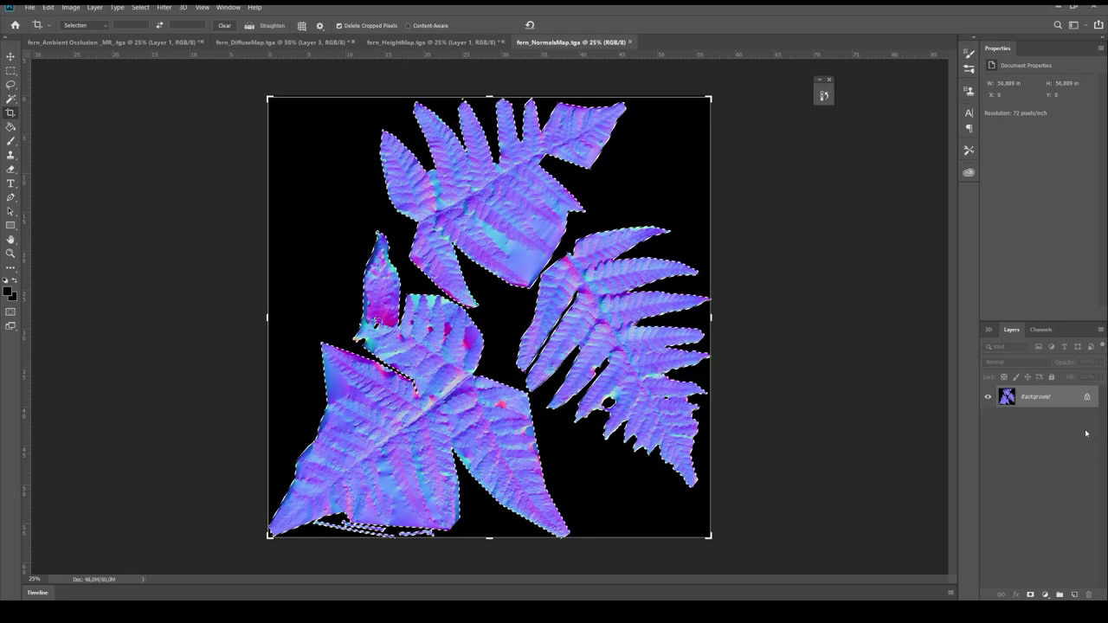
Show the grayscale Layer 1 in fern_DiffuseMap.tga and examine its blue channel
click(312, 43)
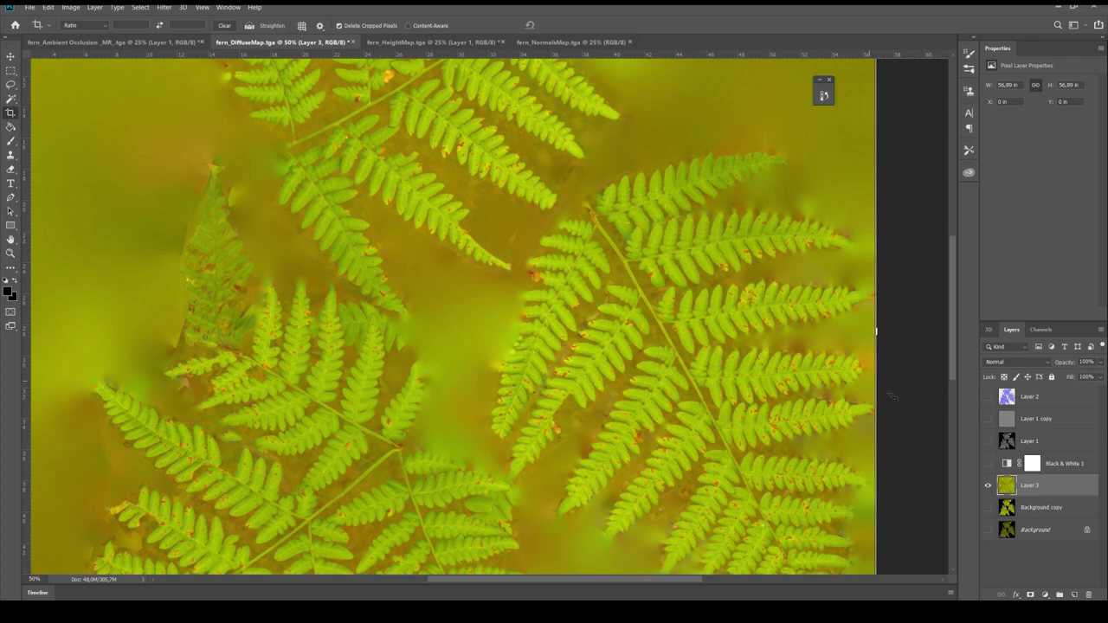
click(989, 442)
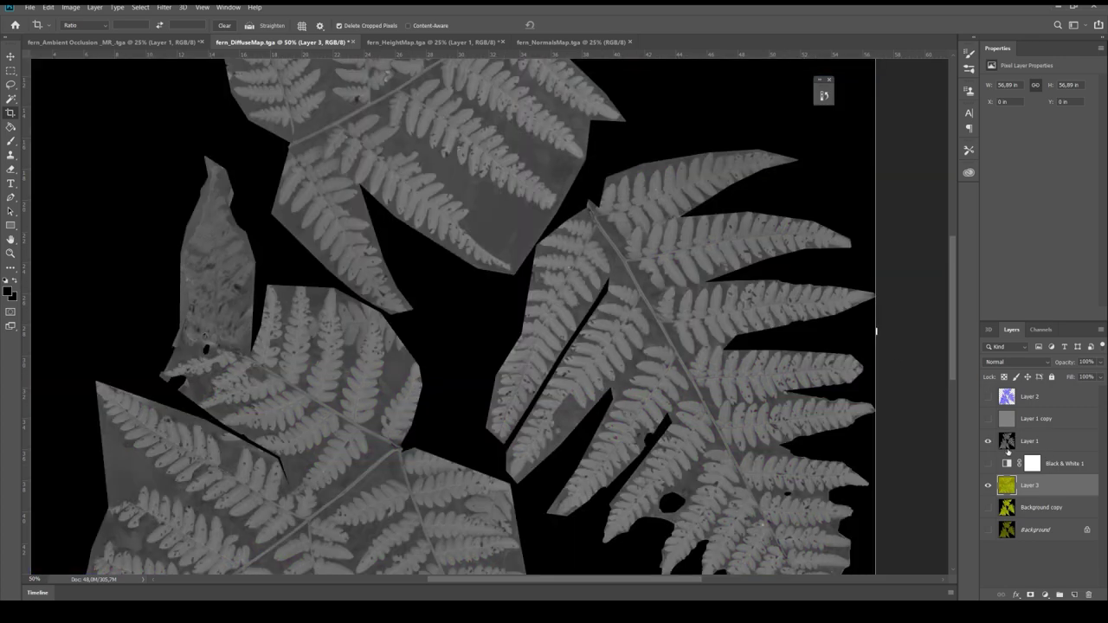
click(1054, 447)
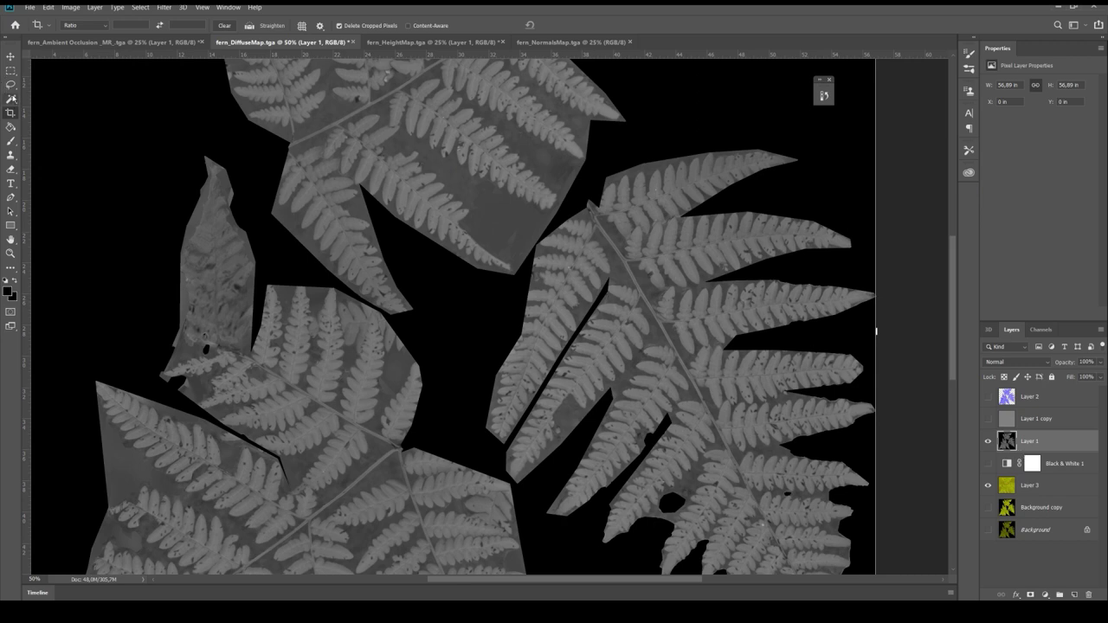
click(11, 85)
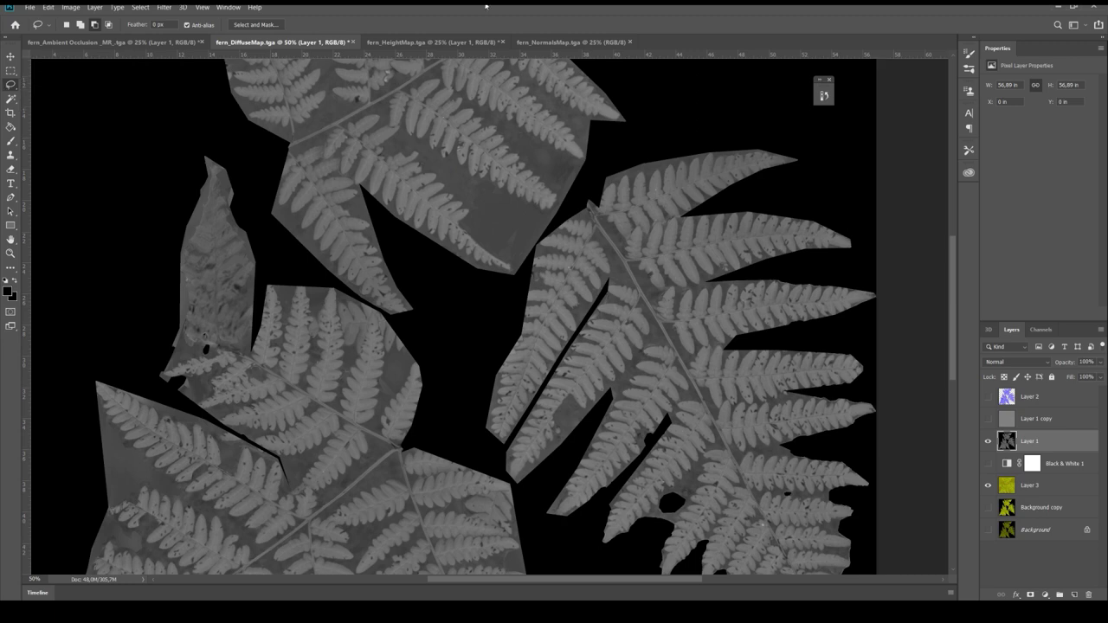
click(1039, 329)
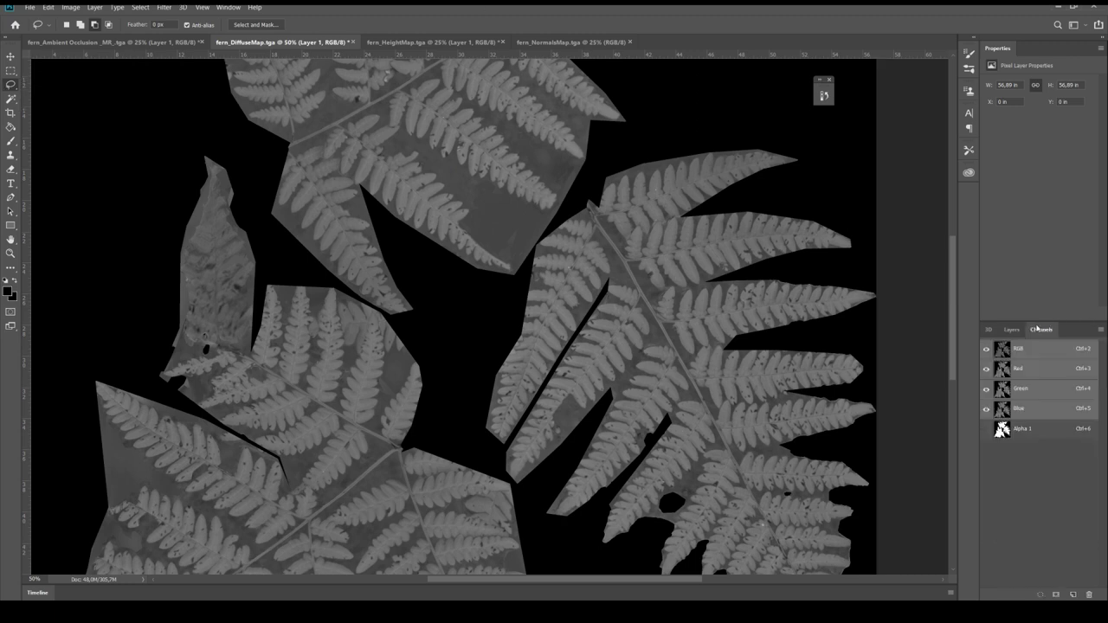
click(1027, 409)
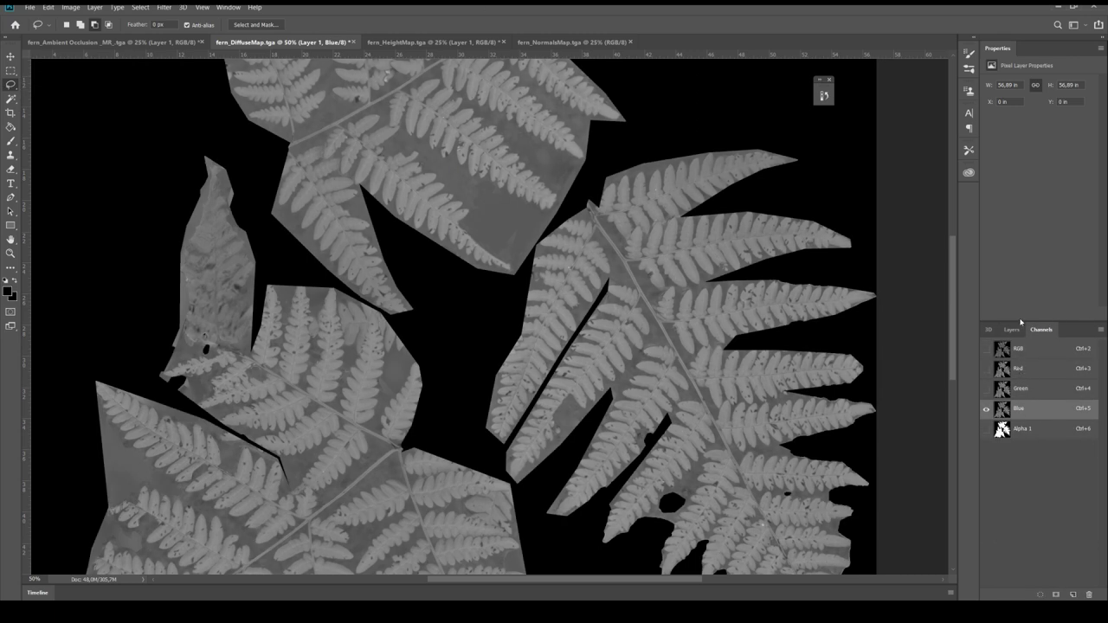
click(1011, 330)
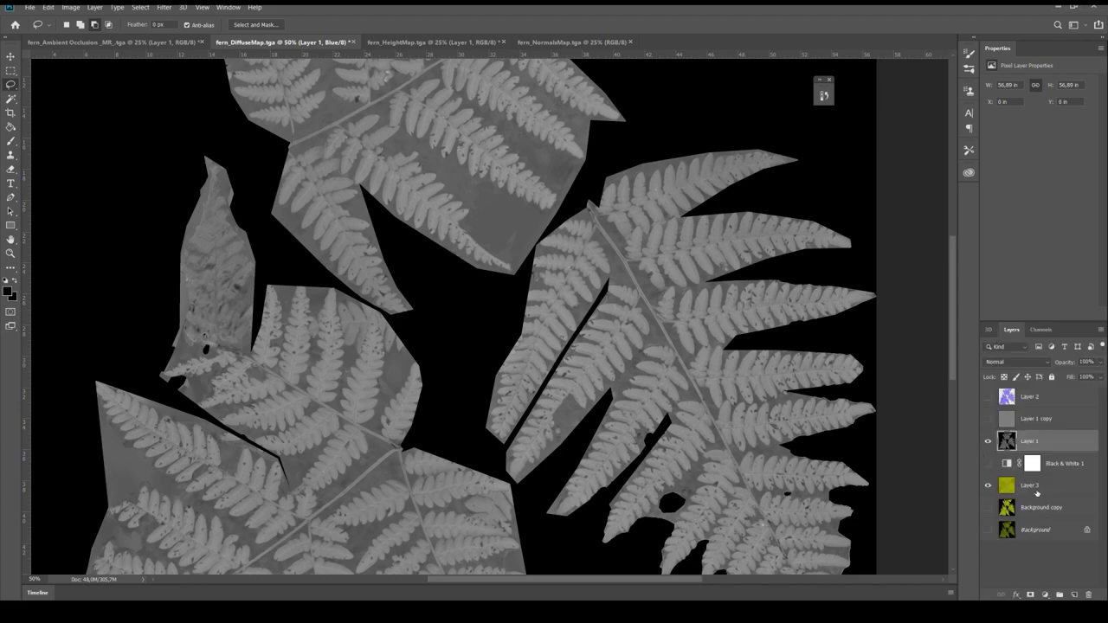
Show only the Background copy layer, compare its red channel with the full-color image, and isolate its green channel
click(987, 442)
click(1034, 509)
click(988, 487)
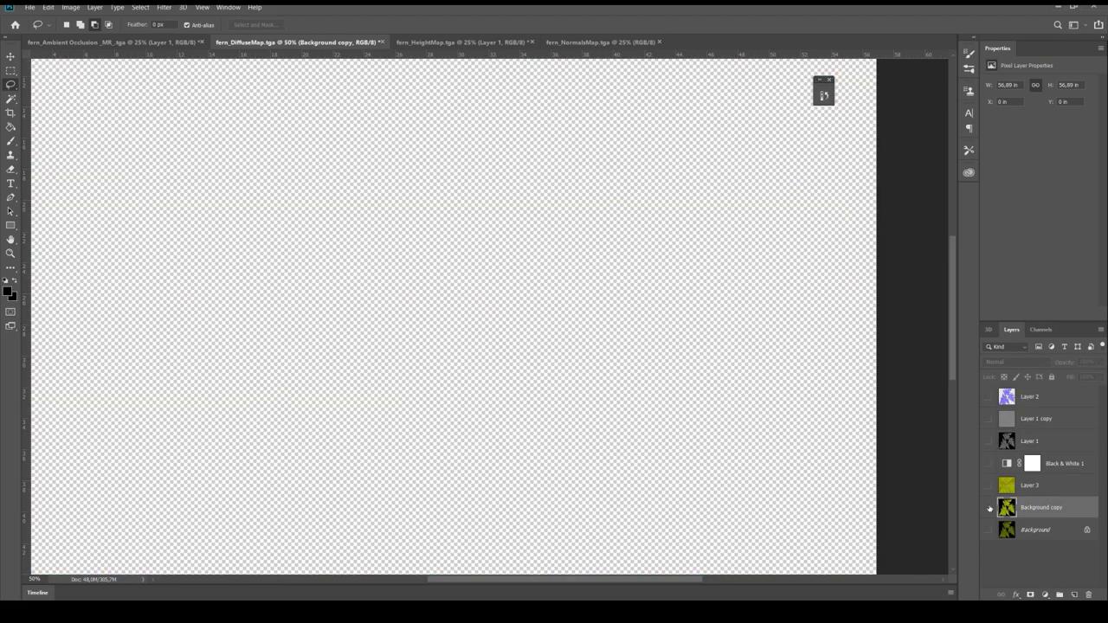
click(988, 508)
click(1041, 330)
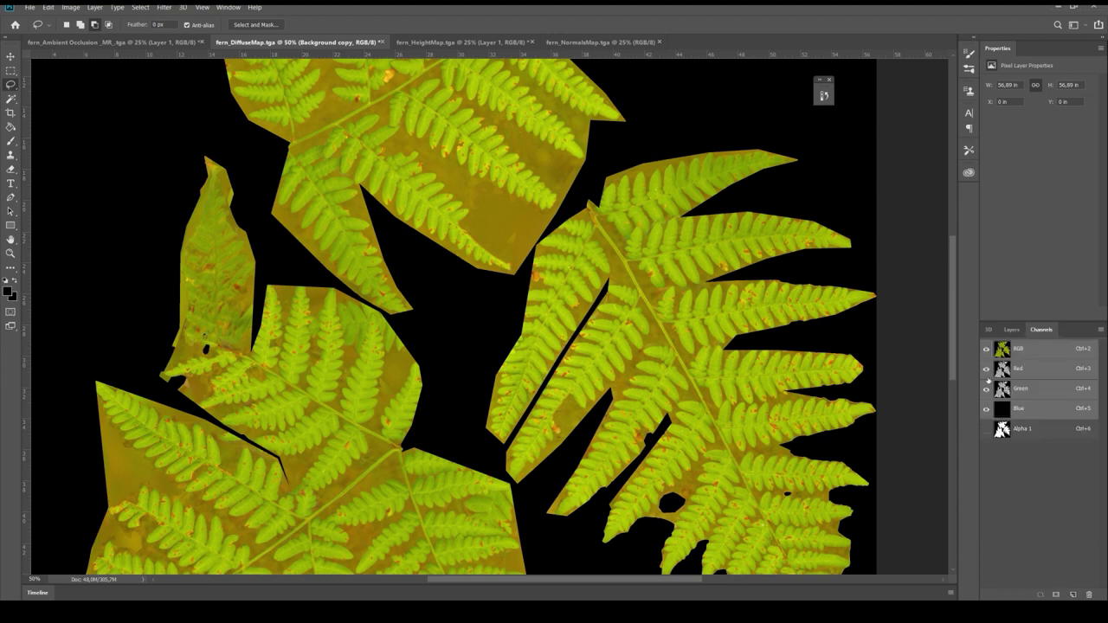
click(1044, 372)
click(1038, 387)
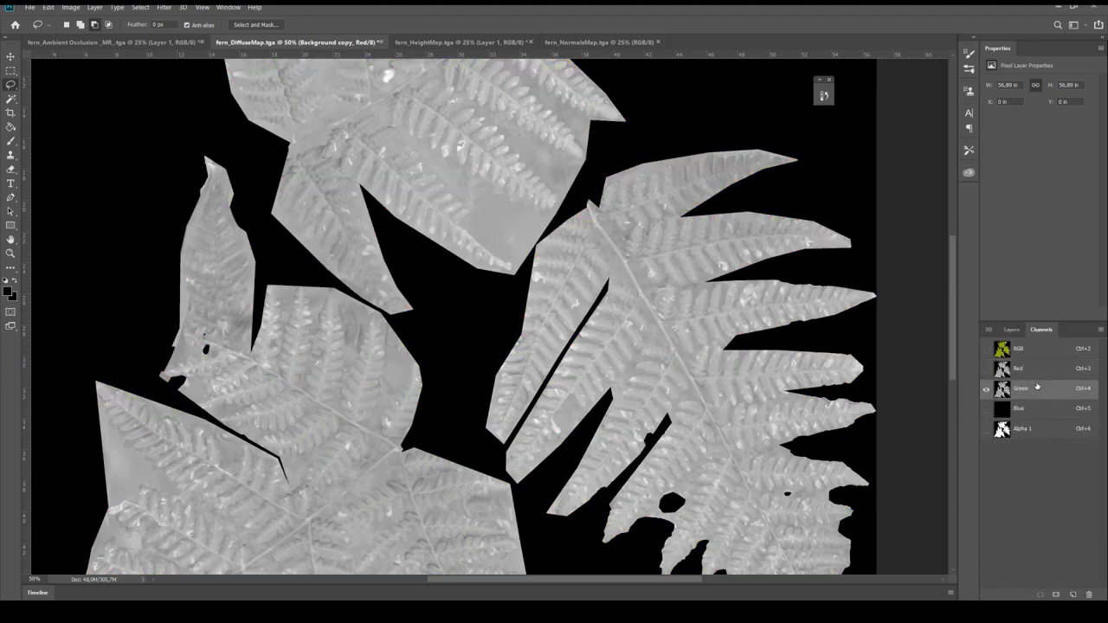
click(1030, 351)
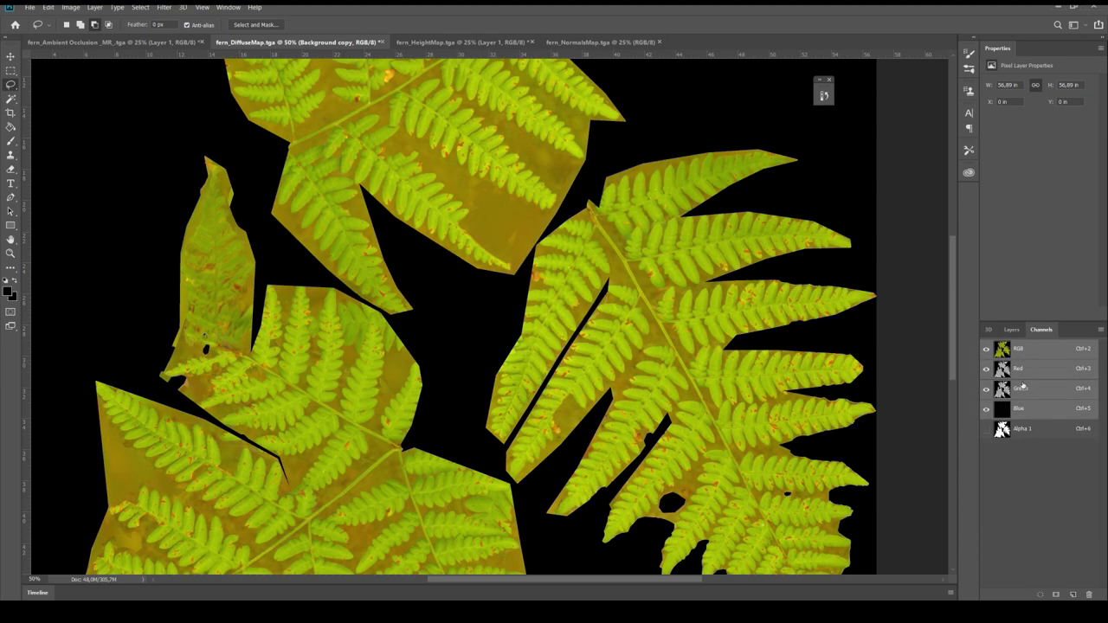
click(1024, 387)
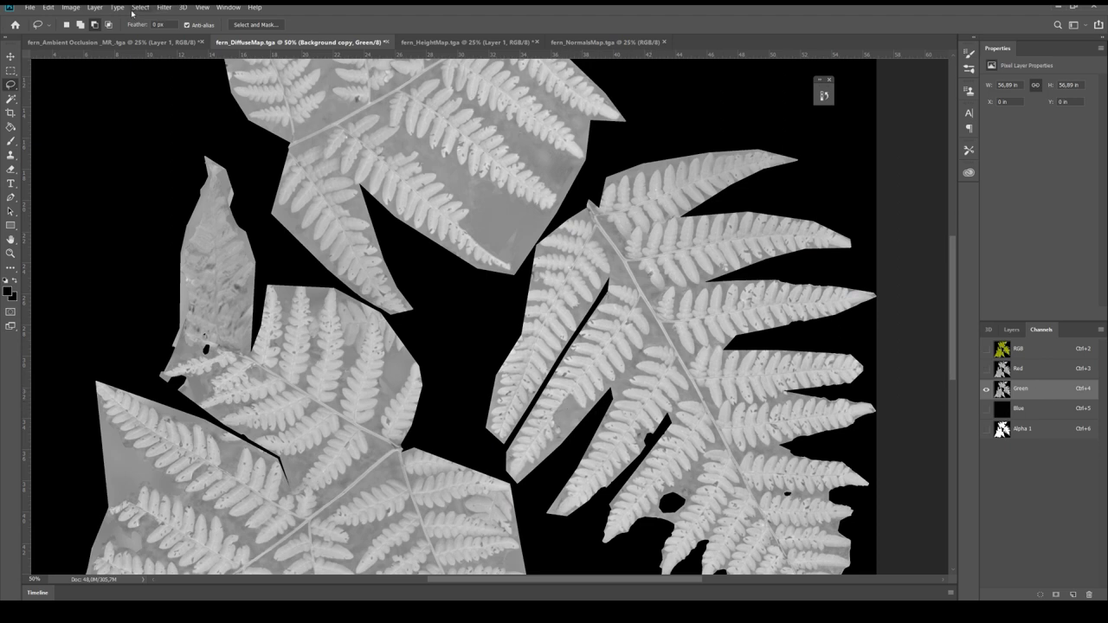
Select the darker tone between the leaves in the green channel with Color Range at Fuzziness 86, and invert the selection
click(137, 11)
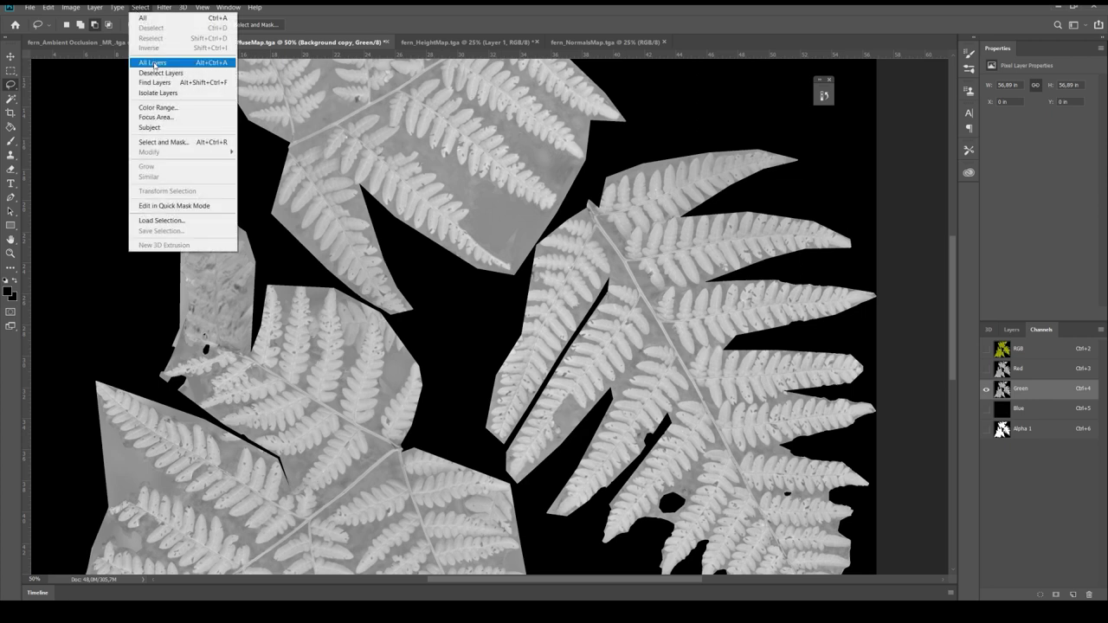
click(173, 107)
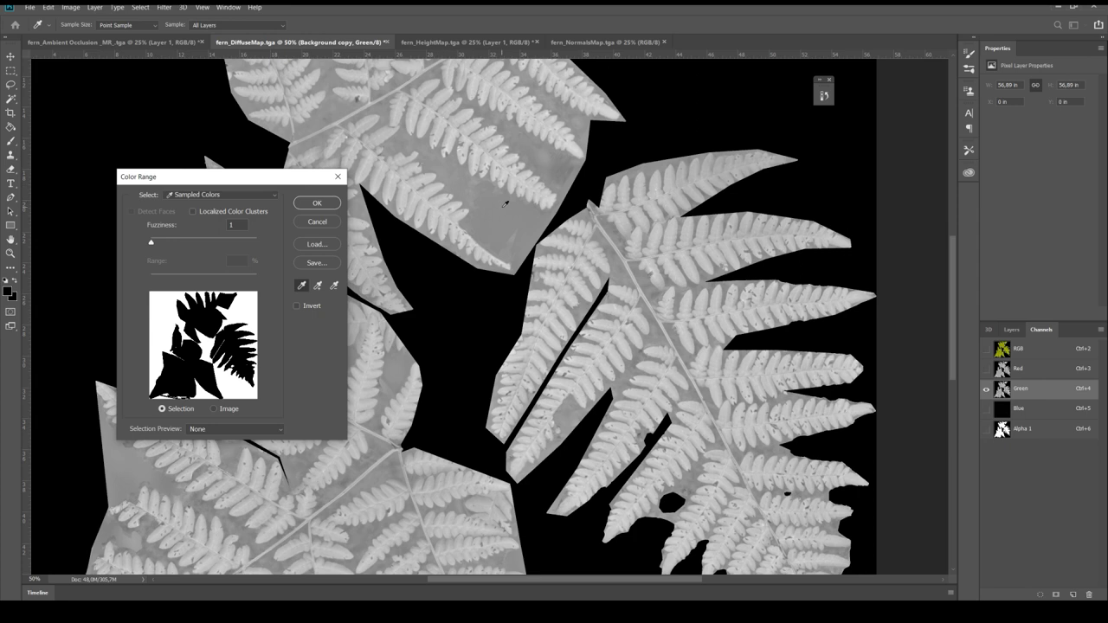
click(485, 206)
drag(152, 243, 195, 250)
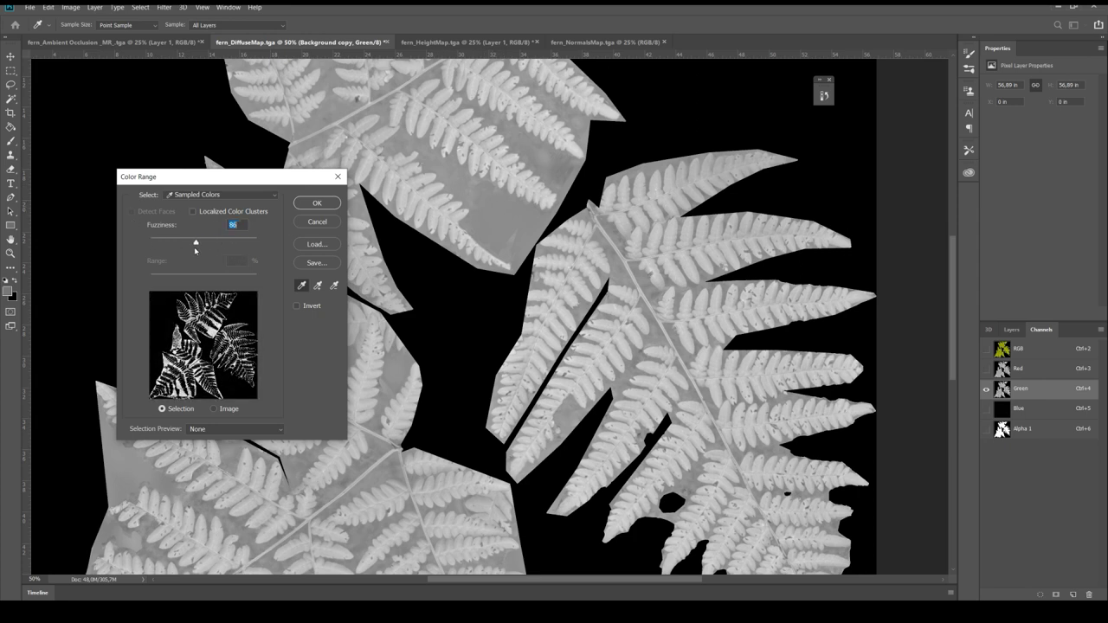
click(317, 203)
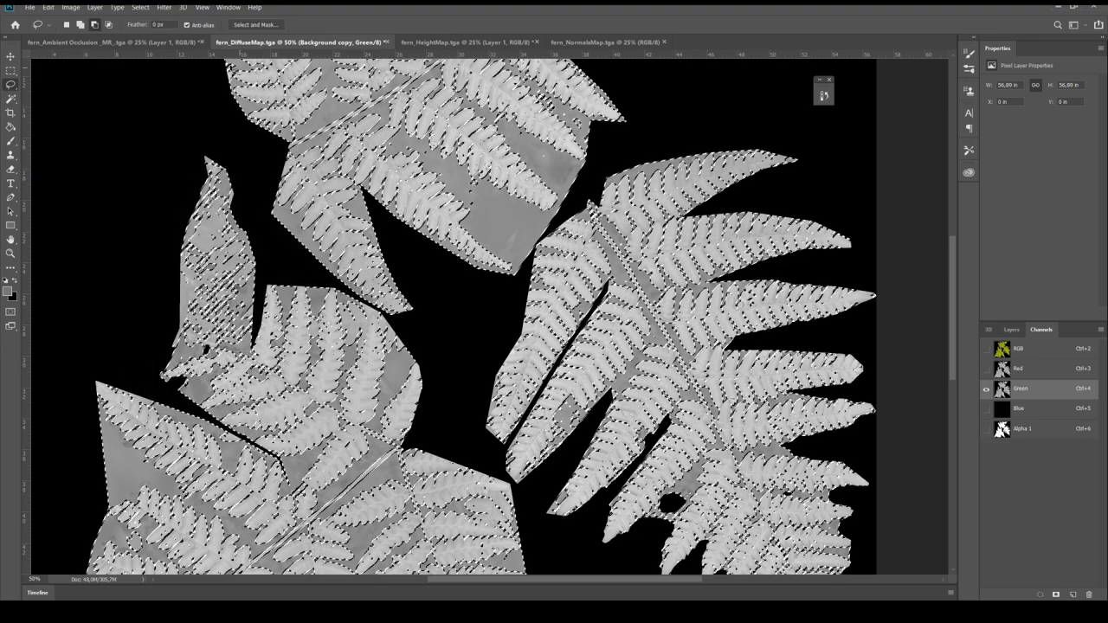
key(l)
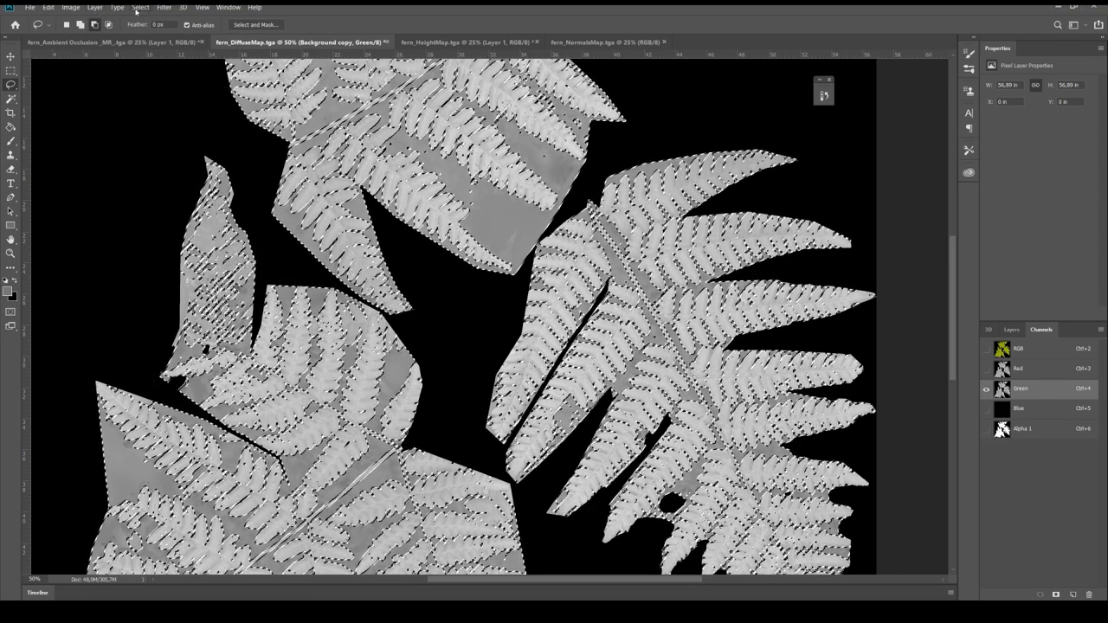
click(141, 6)
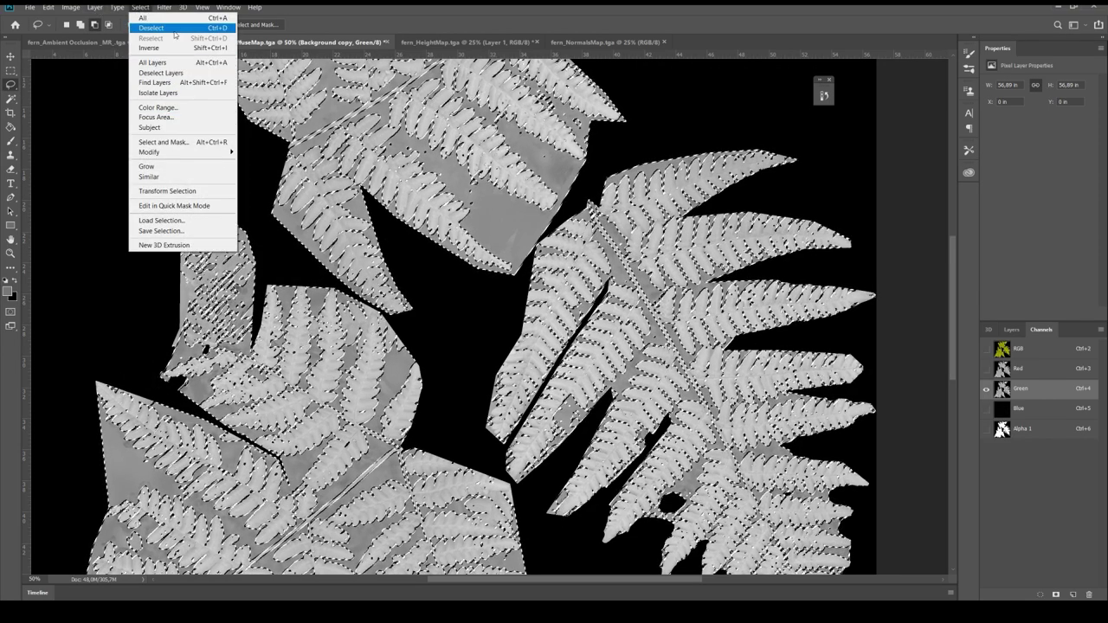
click(149, 48)
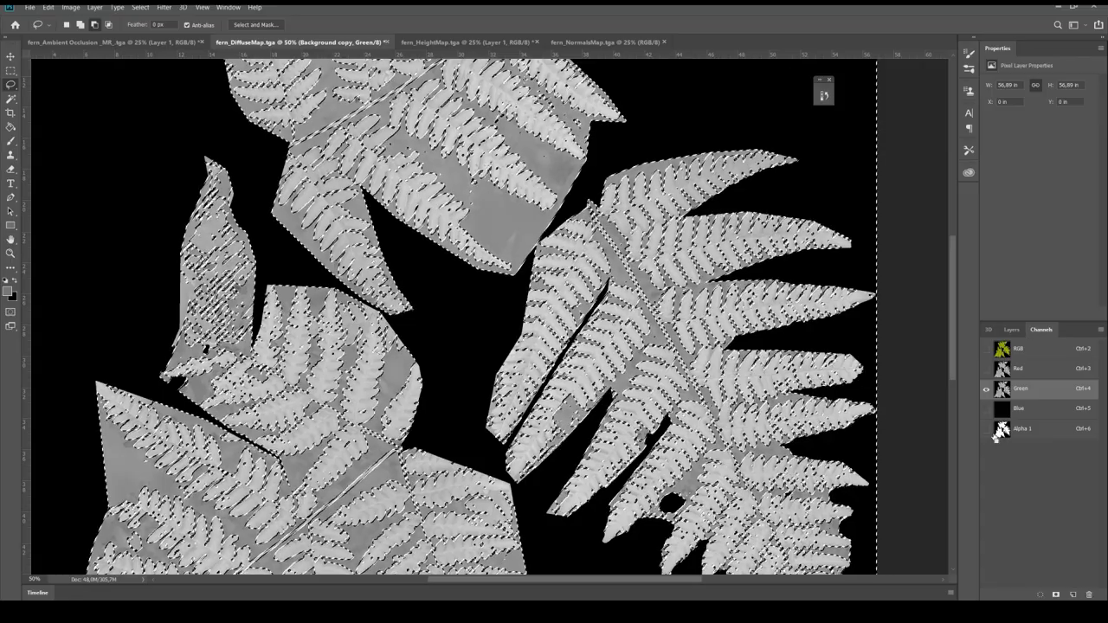
Return to the full-color image, duplicate Background copy, copy the selected areas to a new layer, and hide the duplicate
key(ctrl+2)
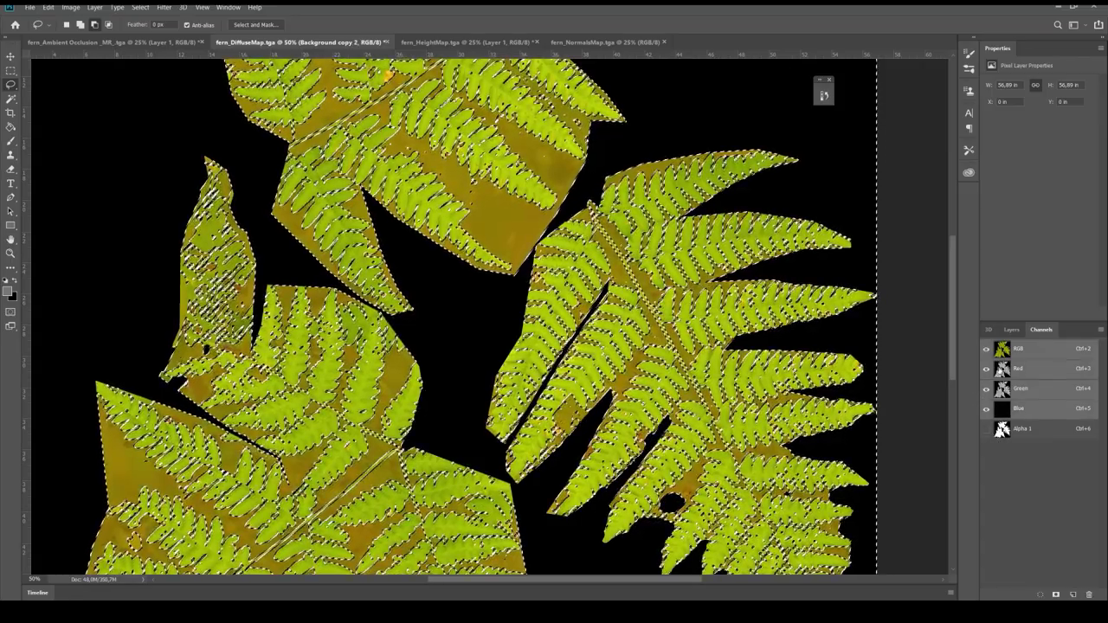
key(ctrl+4)
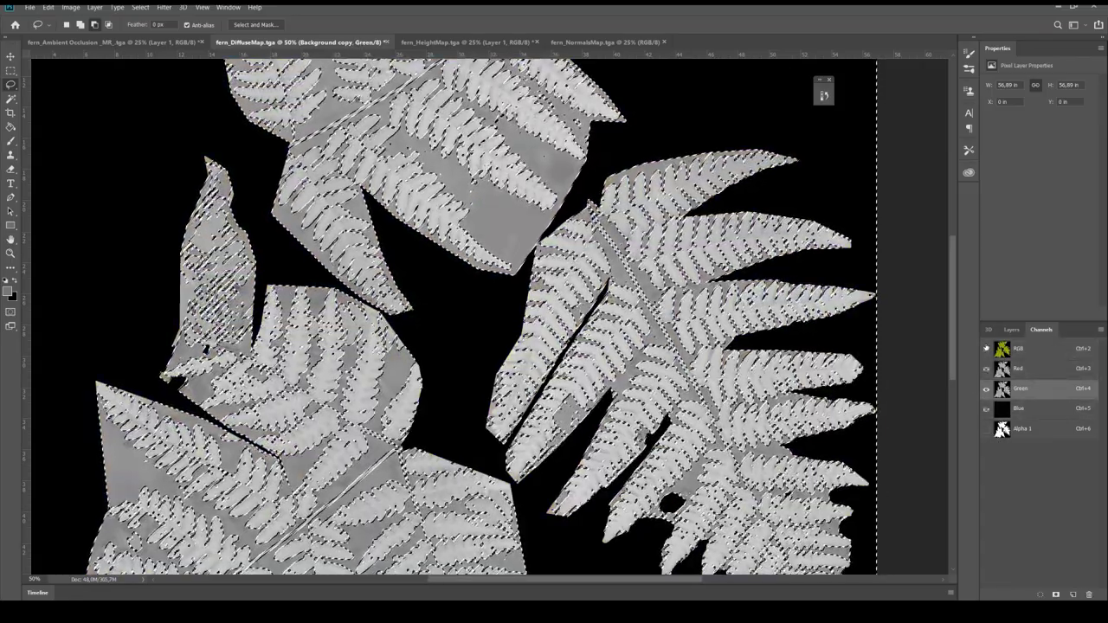
click(986, 349)
click(1011, 329)
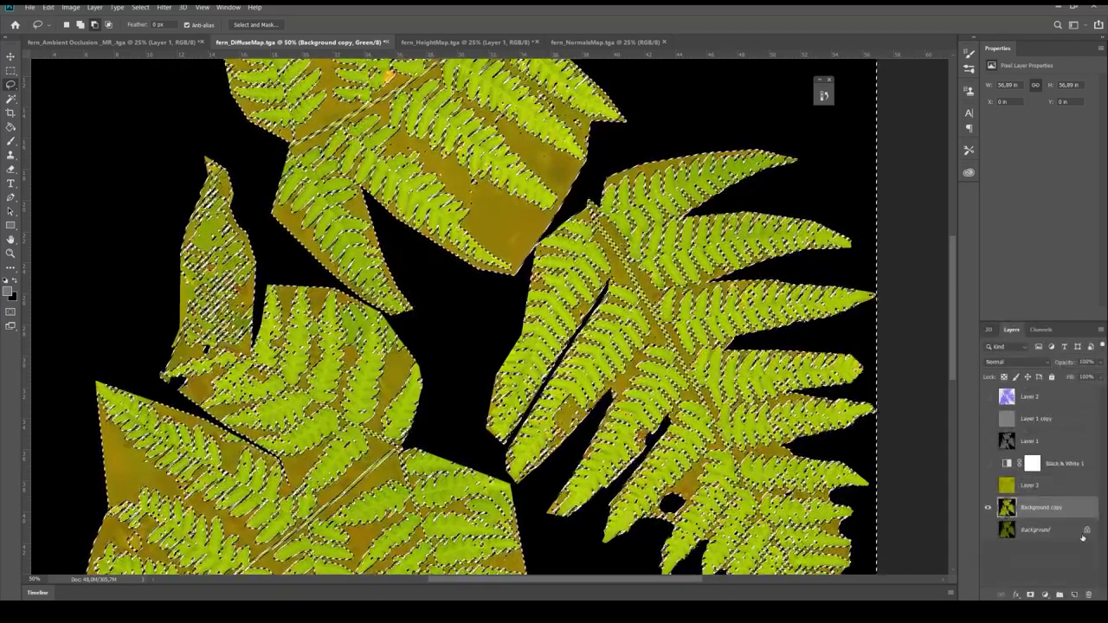
drag(1084, 540, 1074, 595)
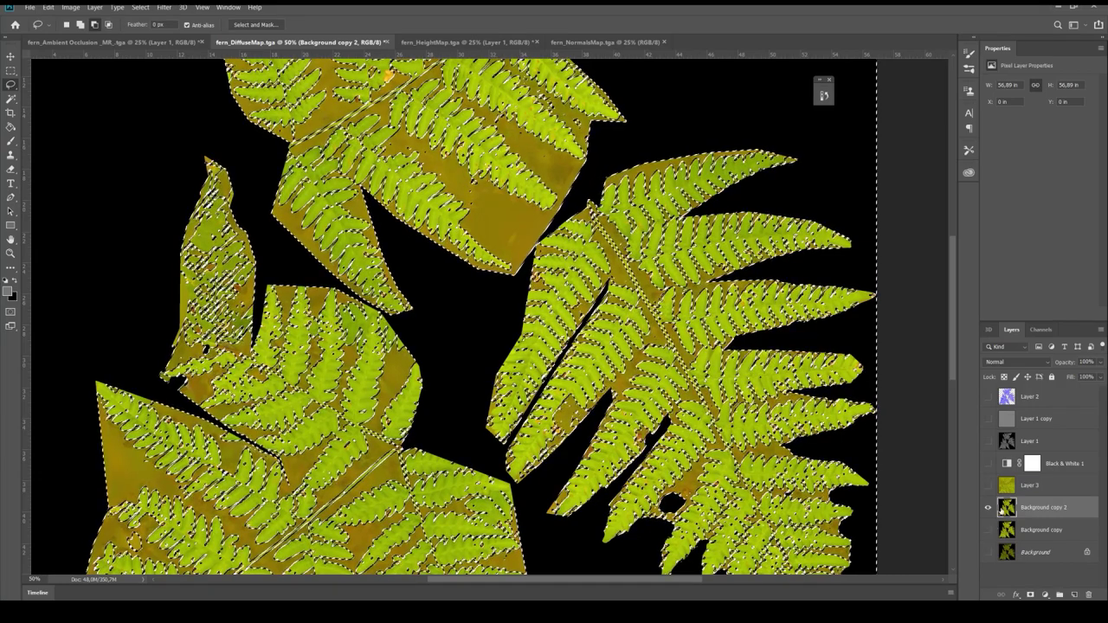
key(ctrl+j)
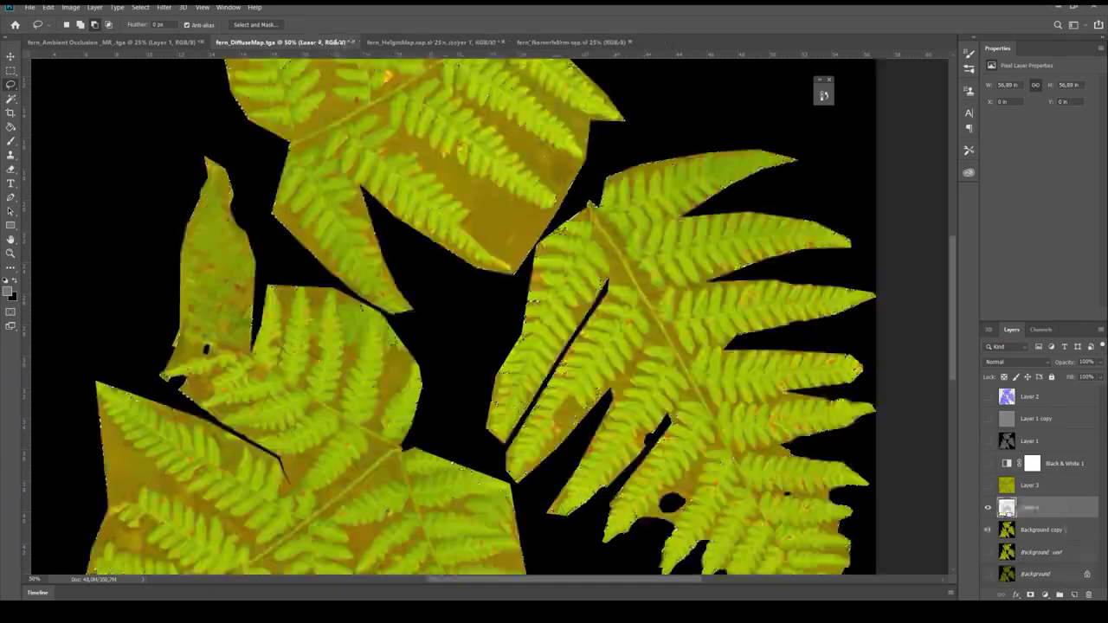
click(987, 531)
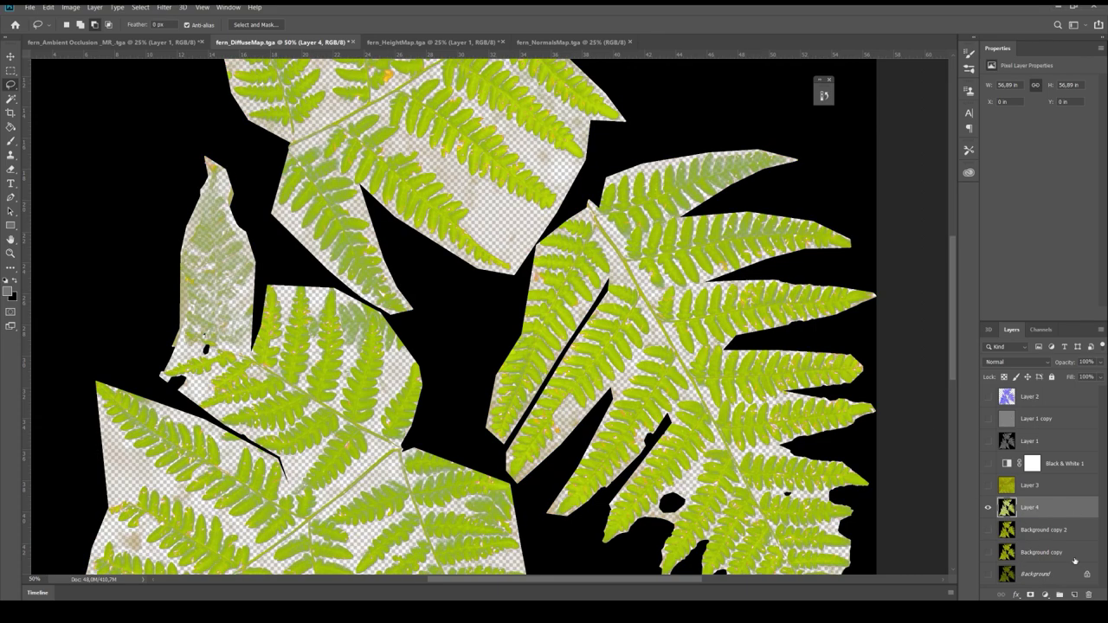
Brighten Layer 4 with Levels, using a midtone input of 9.99 and a white input of 84
click(71, 7)
mouse_move(95, 36)
click(208, 46)
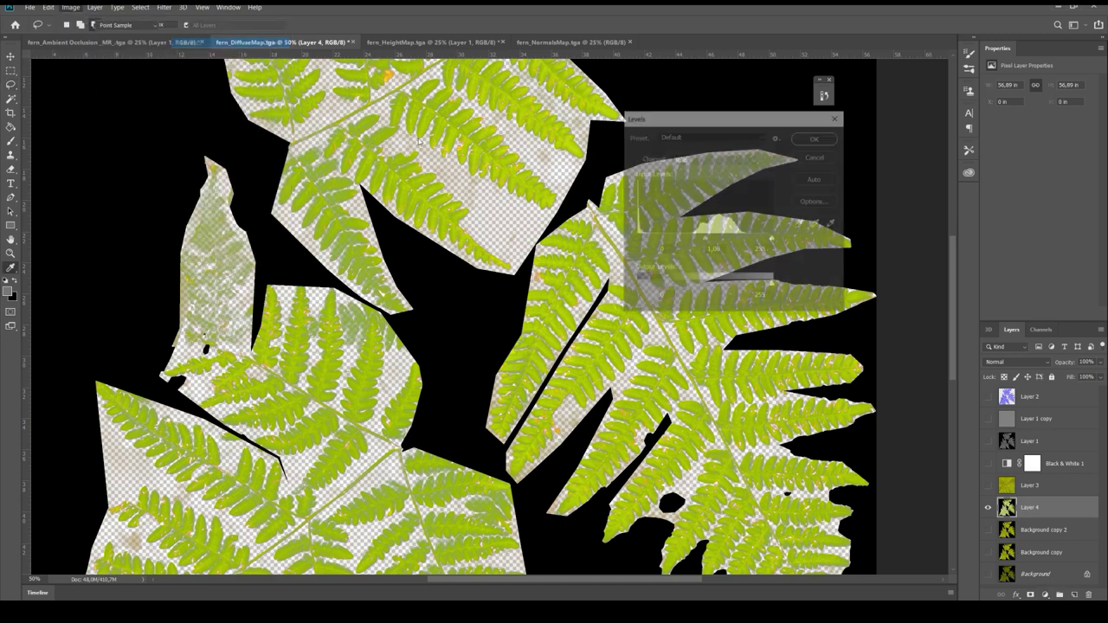
drag(703, 239, 578, 236)
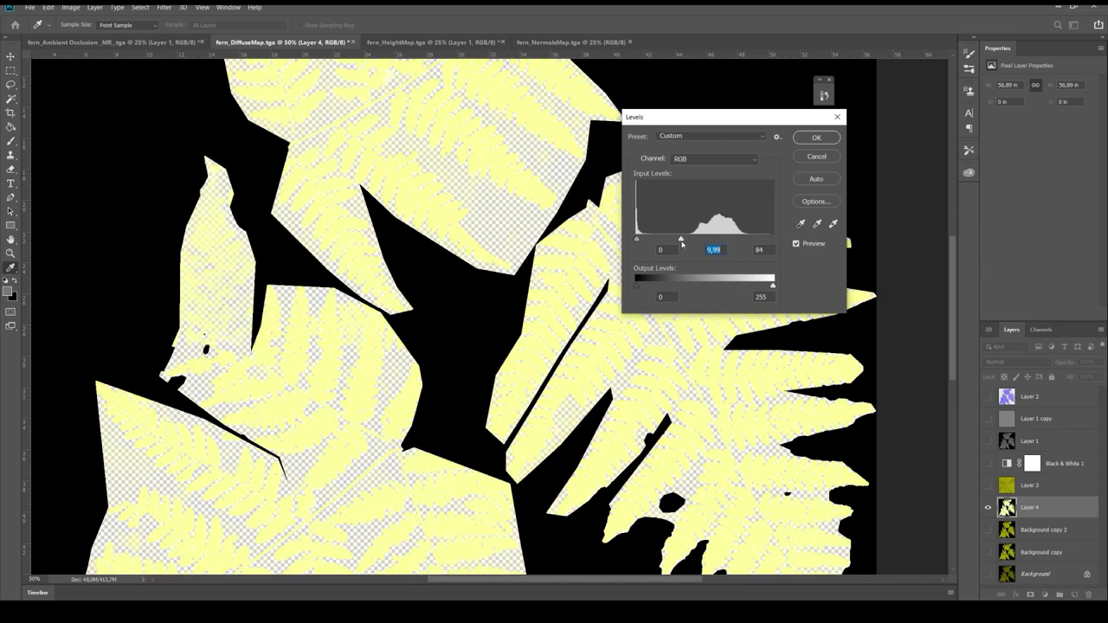
click(837, 116)
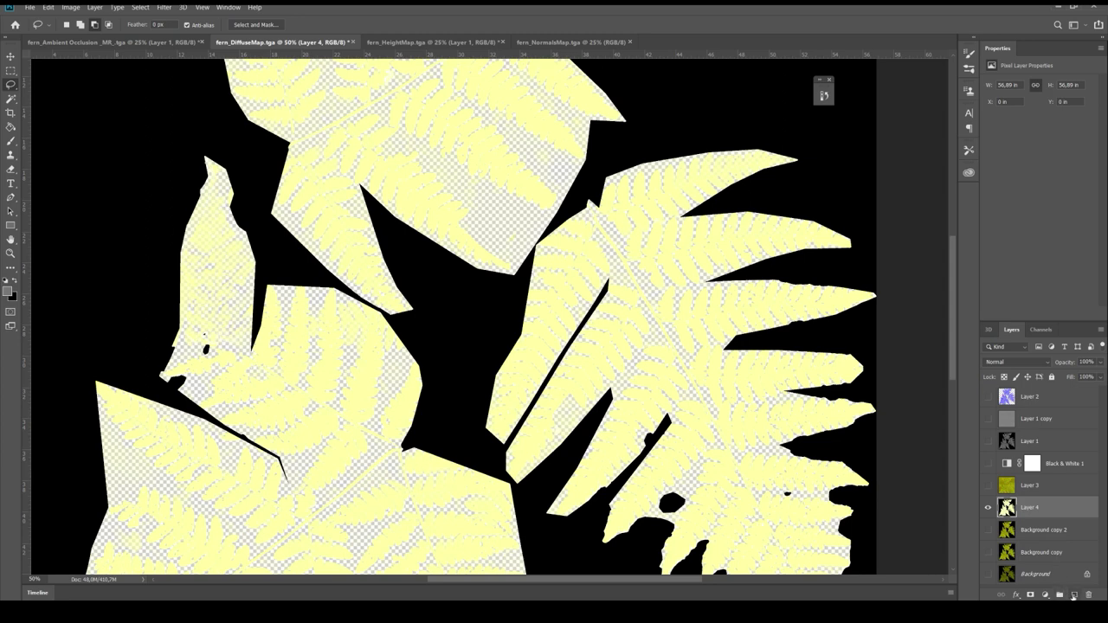
Create a new empty layer and place it directly beneath Layer 4
click(1075, 595)
drag(1022, 508, 1024, 541)
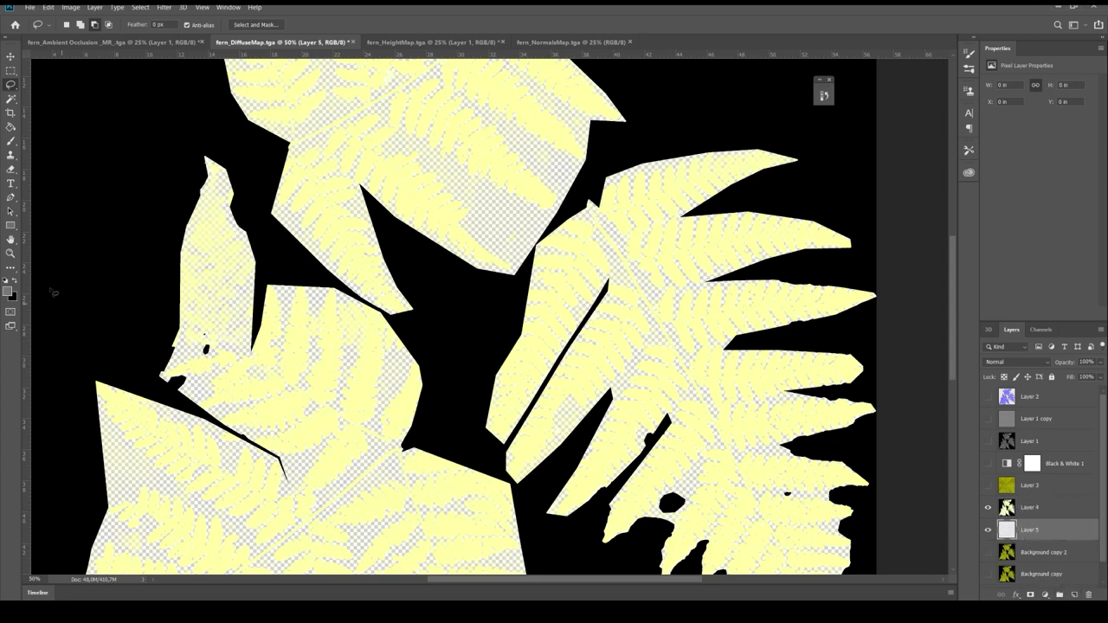
Try filling Layer 5 with white as a backdrop, and undo the fill
click(13, 283)
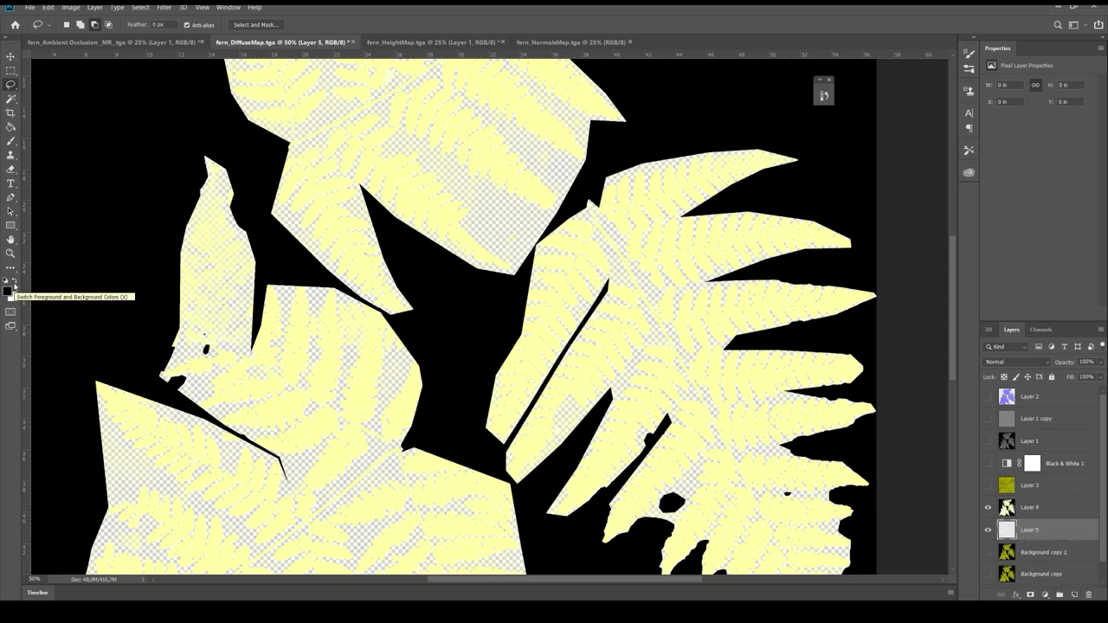
click(14, 284)
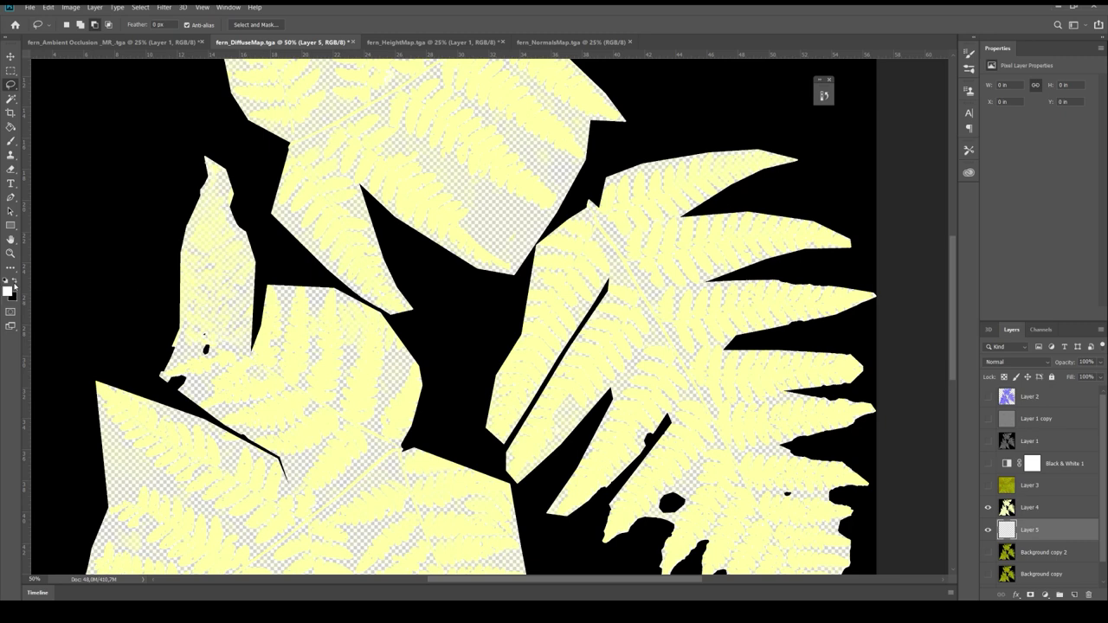
key(g)
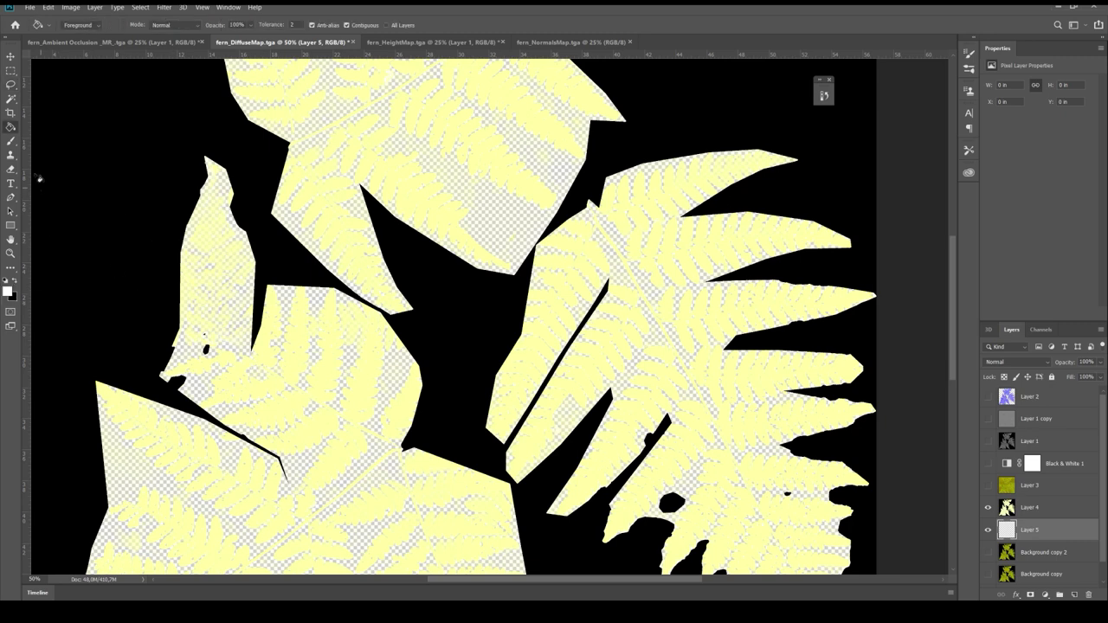
click(619, 280)
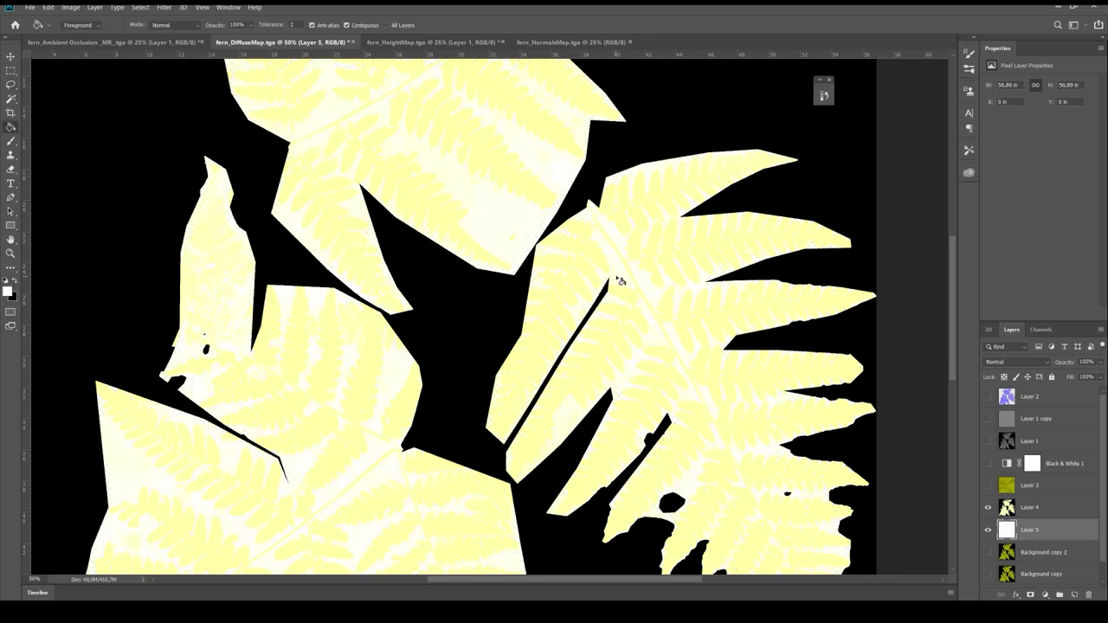
key(ctrl+z)
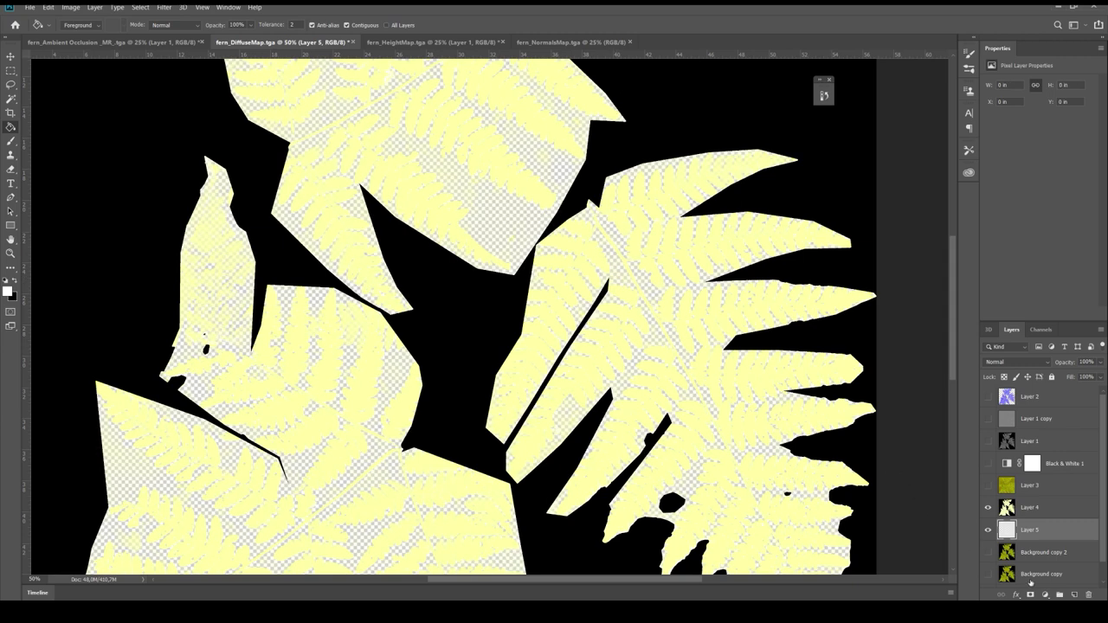
Fill Layer 5 with black as a backdrop and inspect the isolated fern leaves against it
key(x)
click(514, 241)
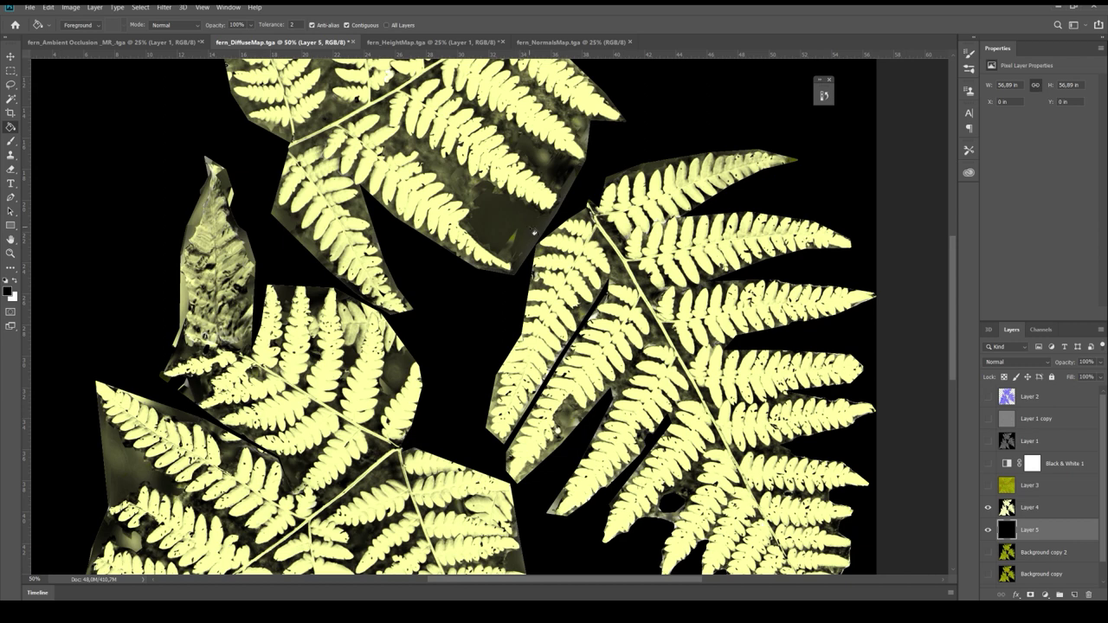
scroll(530, 164, up, 5)
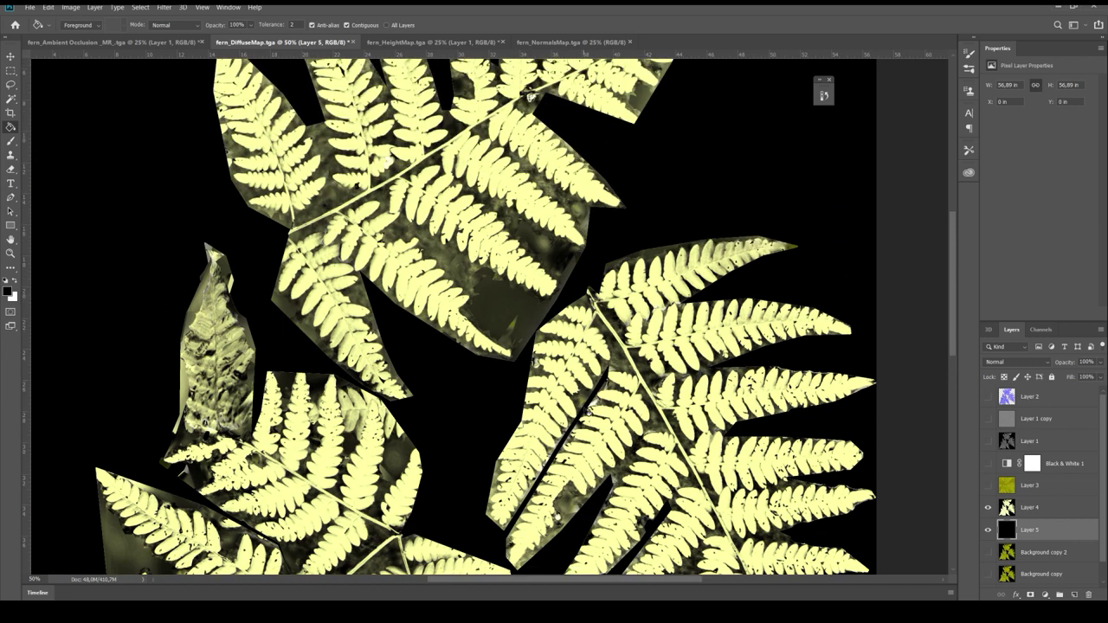
scroll(524, 319, up, 4)
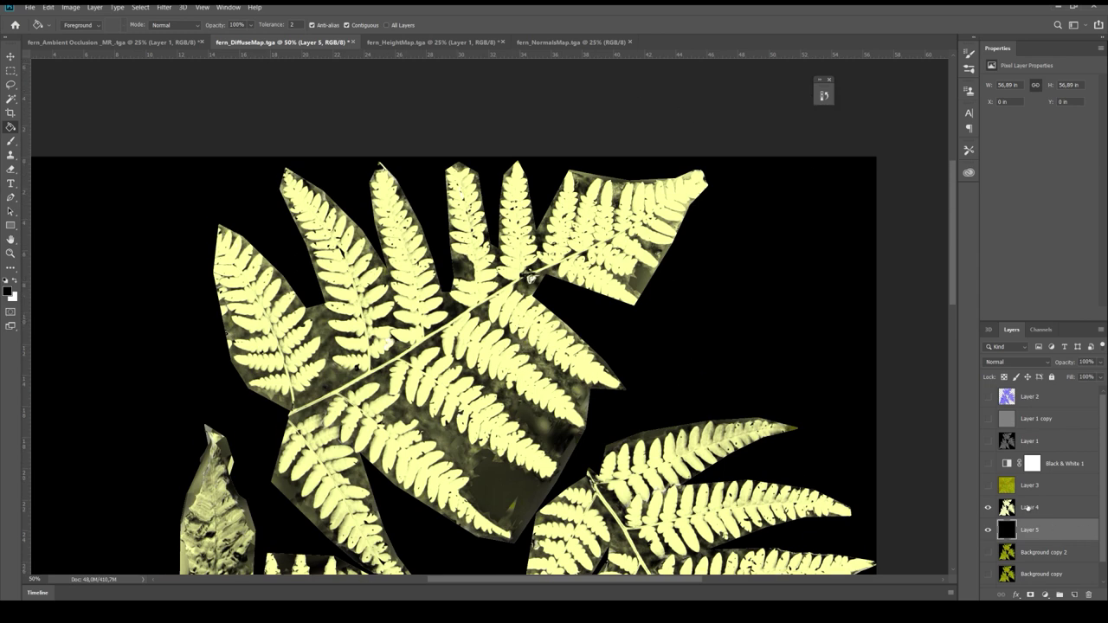
drag(670, 518, 644, 431)
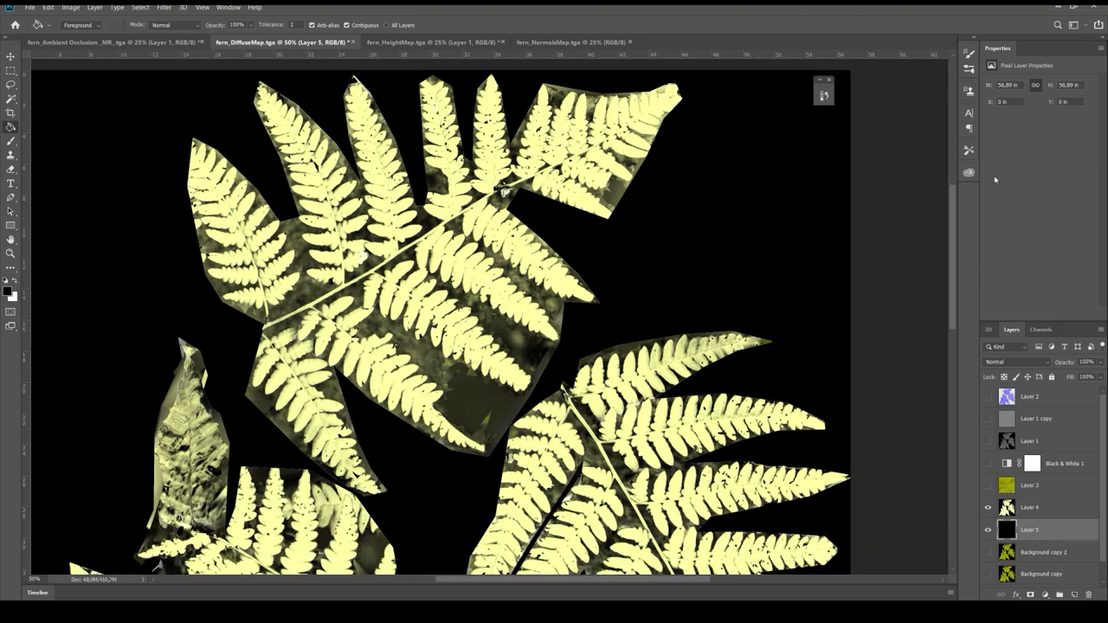